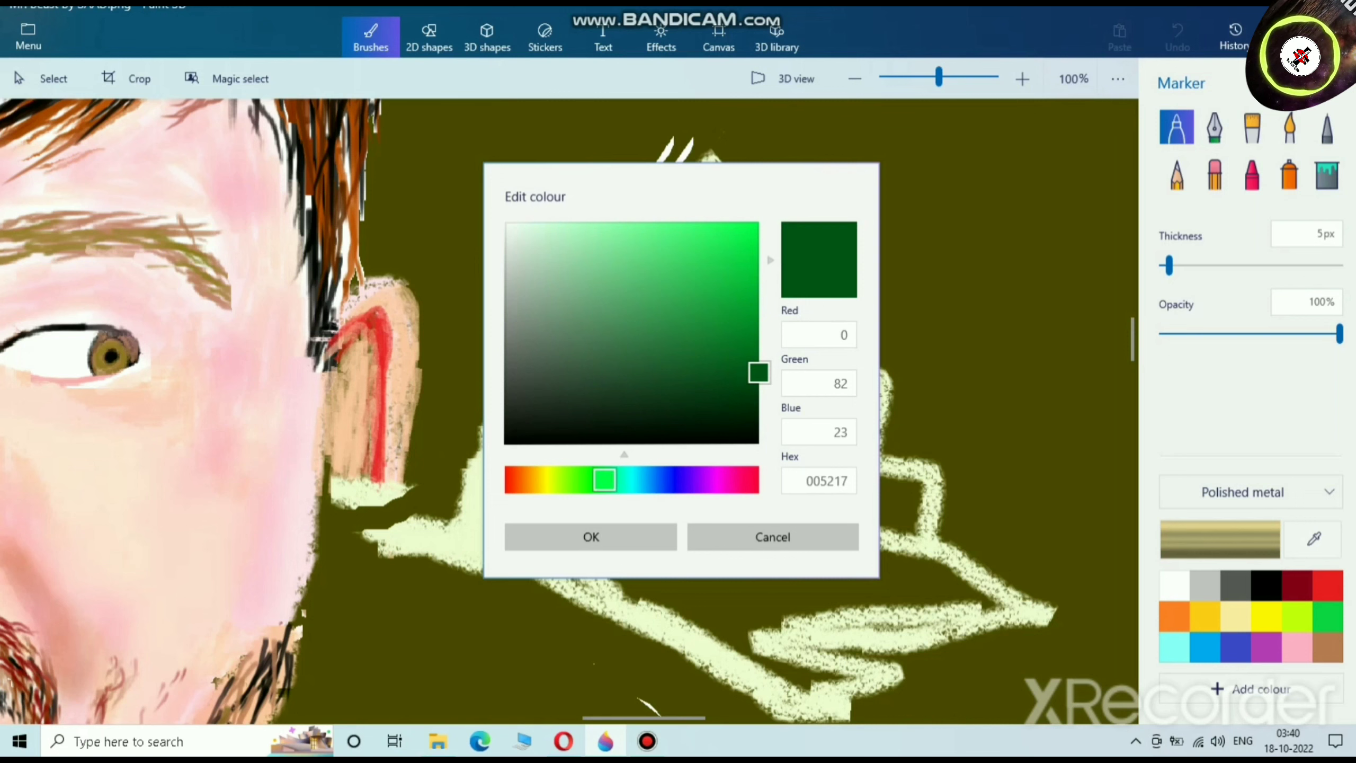
Step: Mix a darker green and paint crossing 20 px watercolour strokes near the upper tip of the sketched banknote fan beside the right-hand ear
{"action": "mouse_move", "coordinate": [754, 372]}
{"action": "left_mouse_down"}
{"action": "mouse_move", "coordinate": [705, 366]}
{"action": "mouse_move", "coordinate": [696, 339]}
{"action": "mouse_move", "coordinate": [758, 382]}
{"action": "left_mouse_up"}
{"action": "left_click", "coordinate": [591, 537]}
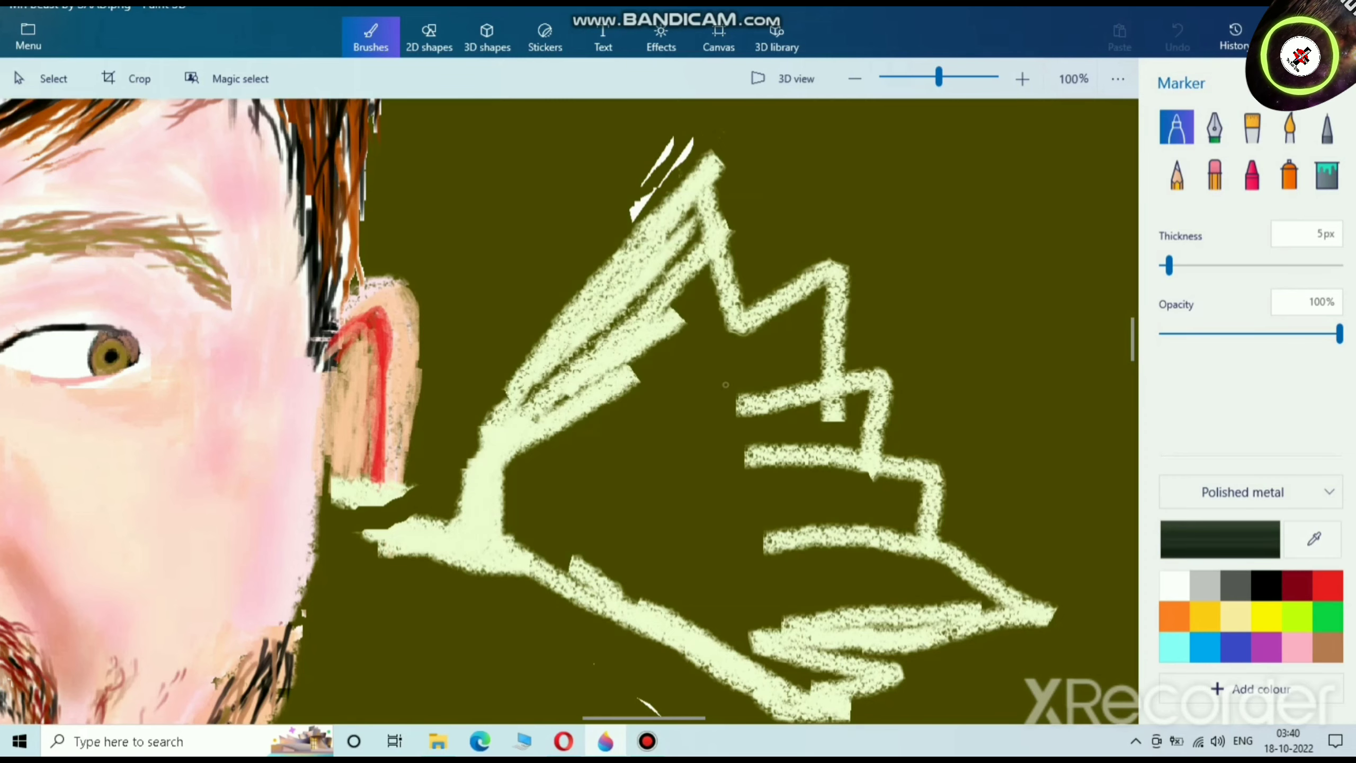
{"action": "scroll", "coordinate": [720, 382], "scroll_direction": "up", "scroll_amount": 1}
{"action": "left_click", "coordinate": [1290, 127]}
{"action": "left_click_drag", "start_coordinate": [1203, 266], "coordinate": [1176, 265]}
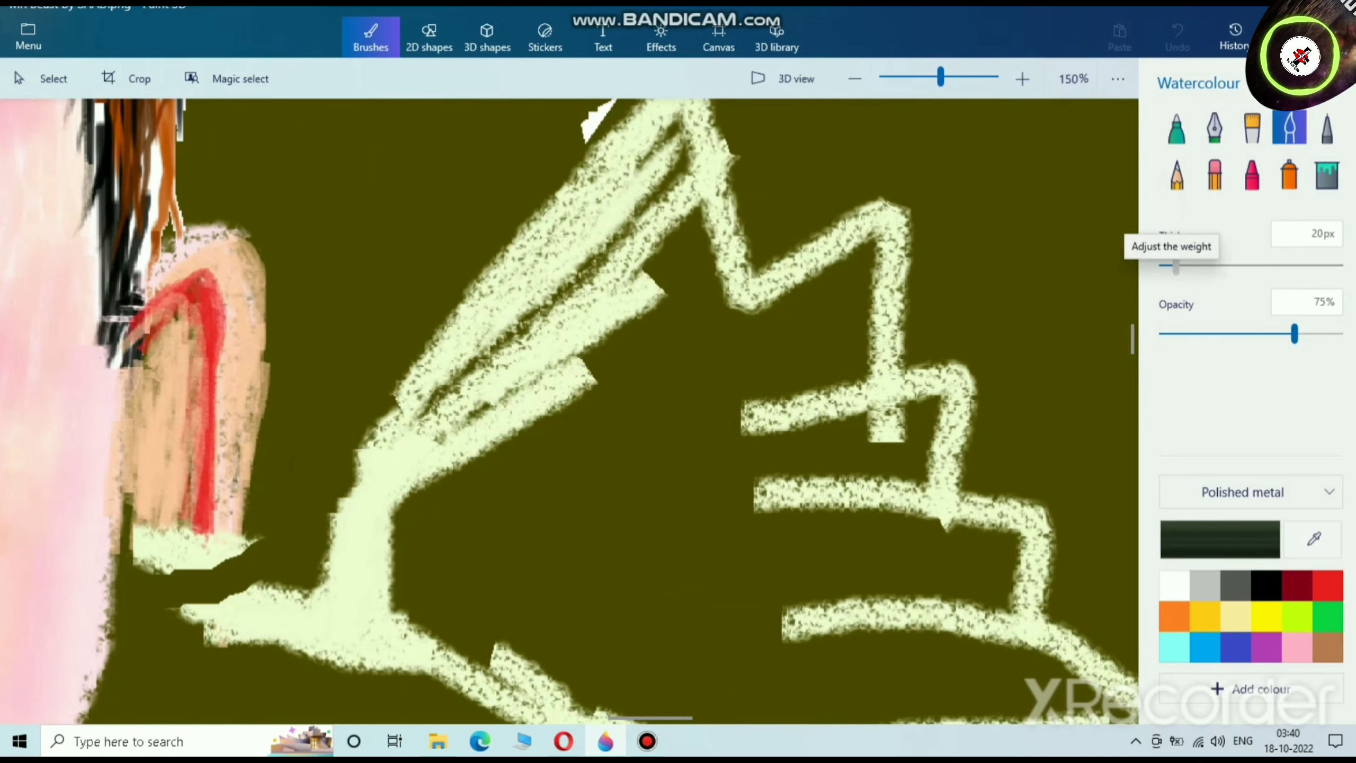
{"action": "scroll", "coordinate": [688, 265], "scroll_direction": "up", "scroll_amount": 5}
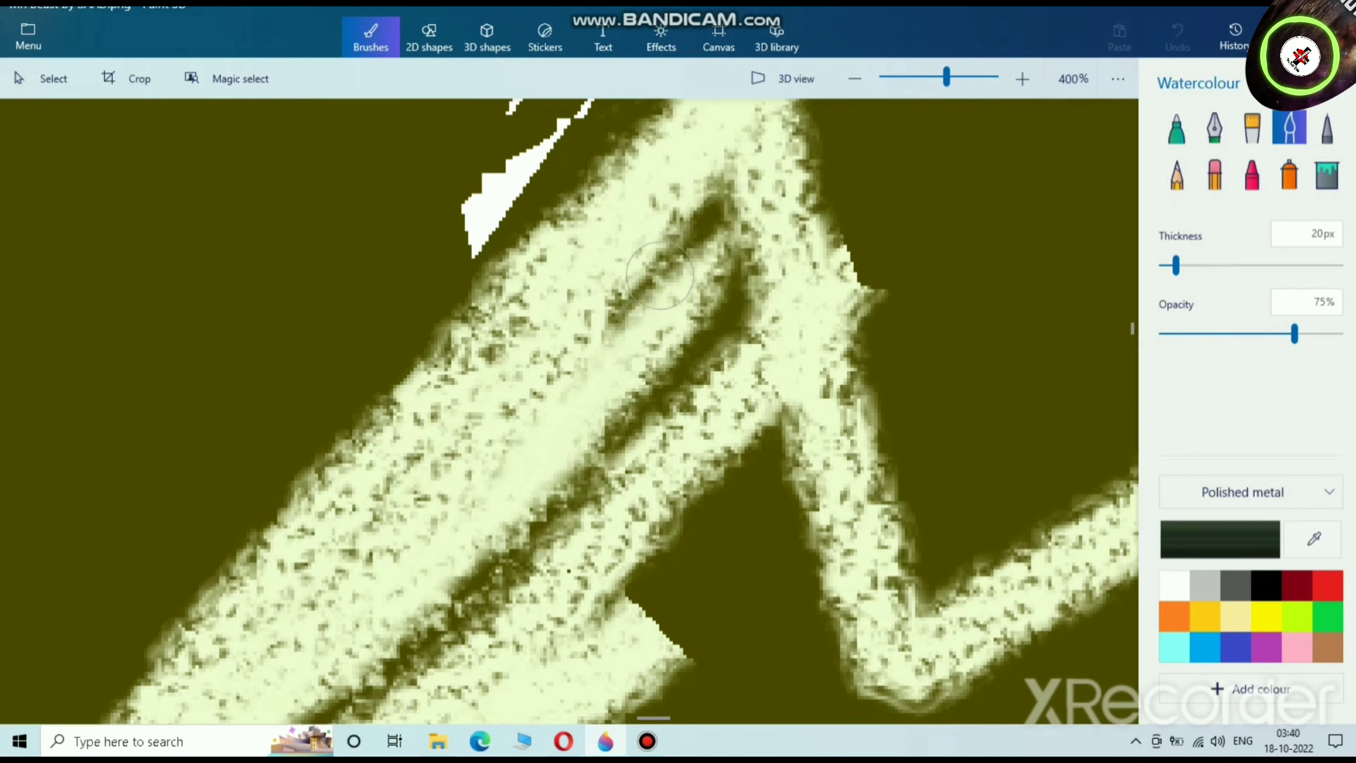
{"action": "mouse_move", "coordinate": [606, 276]}
{"action": "left_mouse_down"}
{"action": "mouse_move", "coordinate": [619, 336]}
{"action": "mouse_move", "coordinate": [627, 314]}
{"action": "mouse_move", "coordinate": [646, 364]}
{"action": "mouse_move", "coordinate": [655, 482]}
{"action": "mouse_move", "coordinate": [646, 473]}
{"action": "mouse_move", "coordinate": [665, 441]}
{"action": "mouse_move", "coordinate": [578, 437]}
{"action": "mouse_move", "coordinate": [600, 358]}
{"action": "mouse_move", "coordinate": [558, 348]}
{"action": "mouse_move", "coordinate": [595, 298]}
{"action": "mouse_move", "coordinate": [570, 276]}
{"action": "mouse_move", "coordinate": [603, 273]}
{"action": "mouse_move", "coordinate": [589, 248]}
{"action": "mouse_move", "coordinate": [588, 271]}
{"action": "mouse_move", "coordinate": [640, 248]}
{"action": "mouse_move", "coordinate": [726, 164]}
{"action": "mouse_move", "coordinate": [758, 334]}
{"action": "mouse_move", "coordinate": [777, 275]}
{"action": "mouse_move", "coordinate": [842, 305]}
{"action": "mouse_move", "coordinate": [786, 424]}
{"action": "mouse_move", "coordinate": [770, 385]}
{"action": "mouse_move", "coordinate": [678, 445]}
{"action": "mouse_move", "coordinate": [705, 255]}
{"action": "mouse_move", "coordinate": [740, 291]}
{"action": "mouse_move", "coordinate": [733, 262]}
{"action": "mouse_move", "coordinate": [735, 336]}
{"action": "mouse_move", "coordinate": [801, 290]}
{"action": "left_mouse_up"}
{"action": "scroll", "coordinate": [801, 289], "scroll_direction": "down", "scroll_amount": 10}
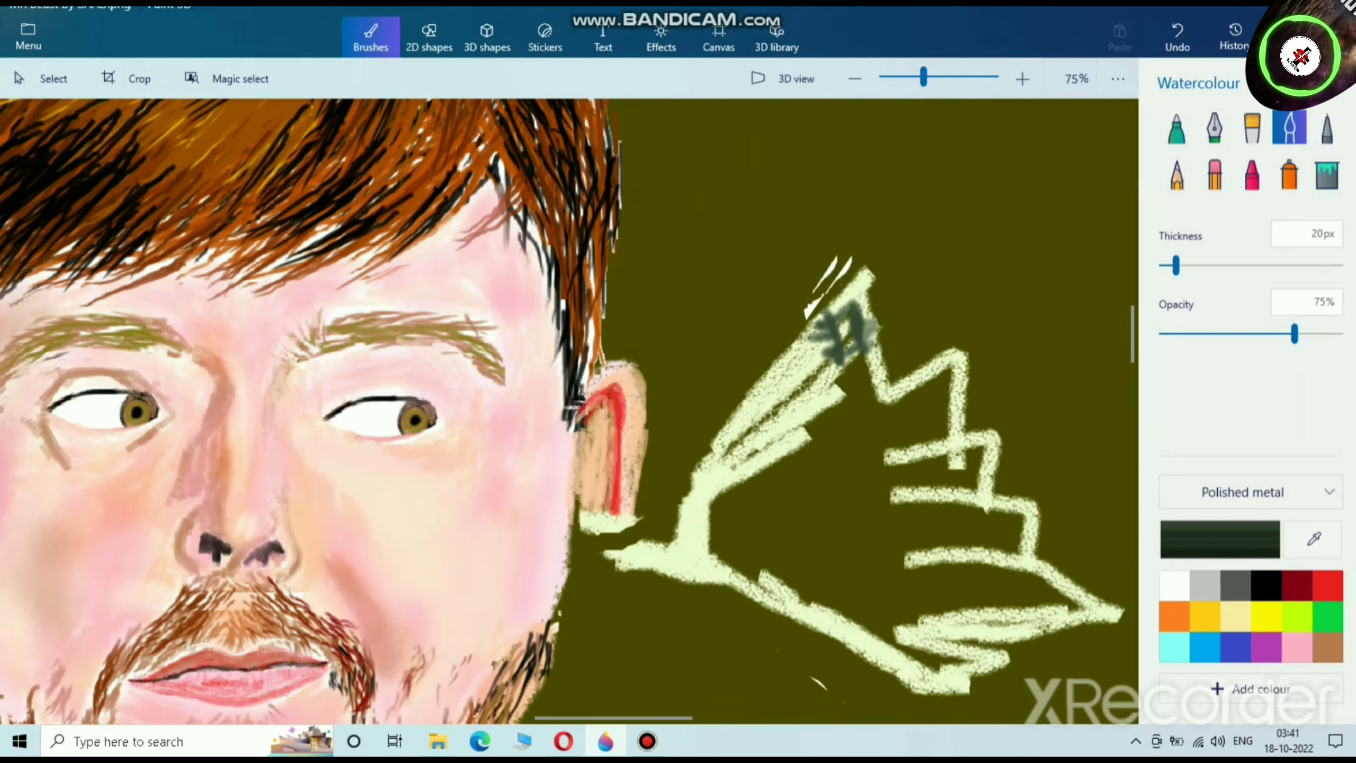
Step: Mix a dark olive paint colour starting from the pale yellow swatch, keeping the polished metal finish
{"action": "scroll", "coordinate": [569, 374], "scroll_direction": "left", "scroll_amount": 6}
{"action": "scroll", "coordinate": [198, 339], "scroll_direction": "up", "scroll_amount": 3}
{"action": "scroll", "coordinate": [569, 374], "scroll_direction": "right", "scroll_amount": 4}
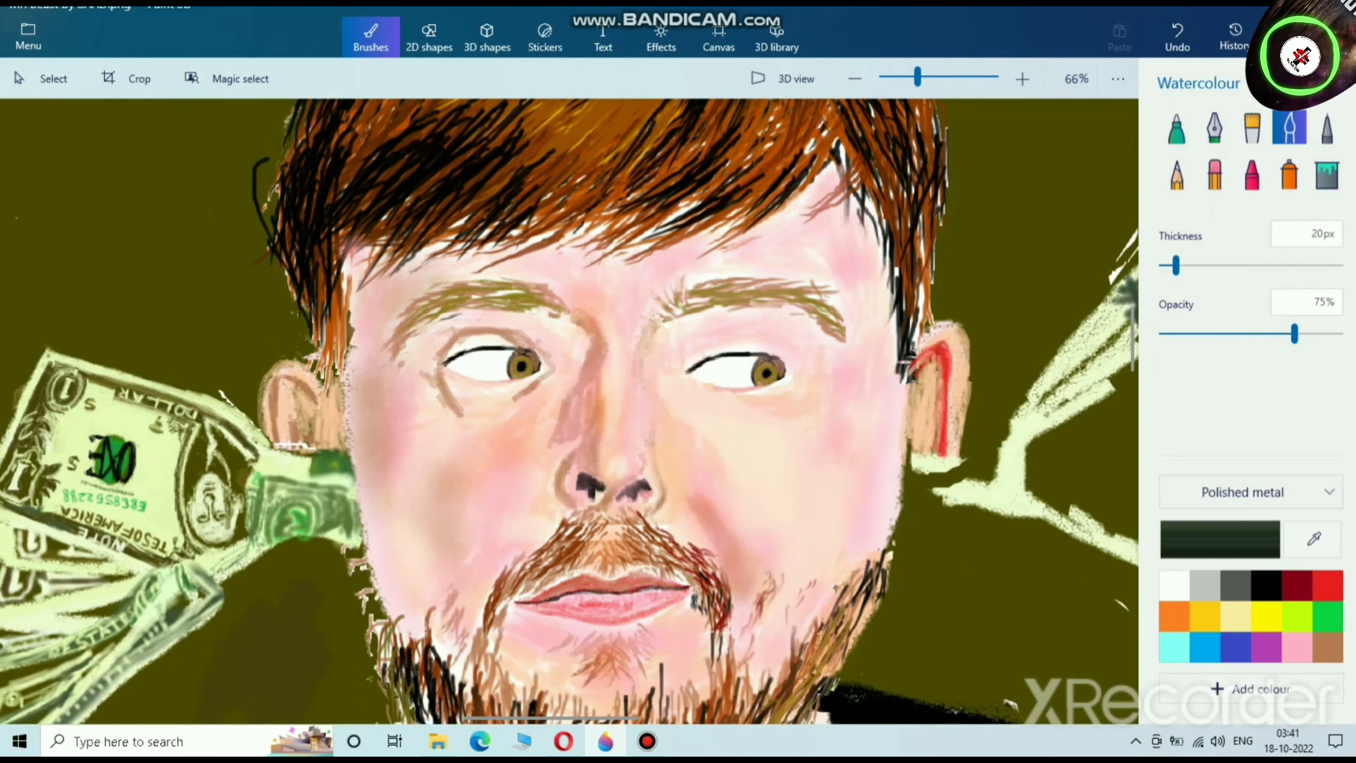
{"action": "scroll", "coordinate": [582, 498], "scroll_direction": "right", "scroll_amount": 5}
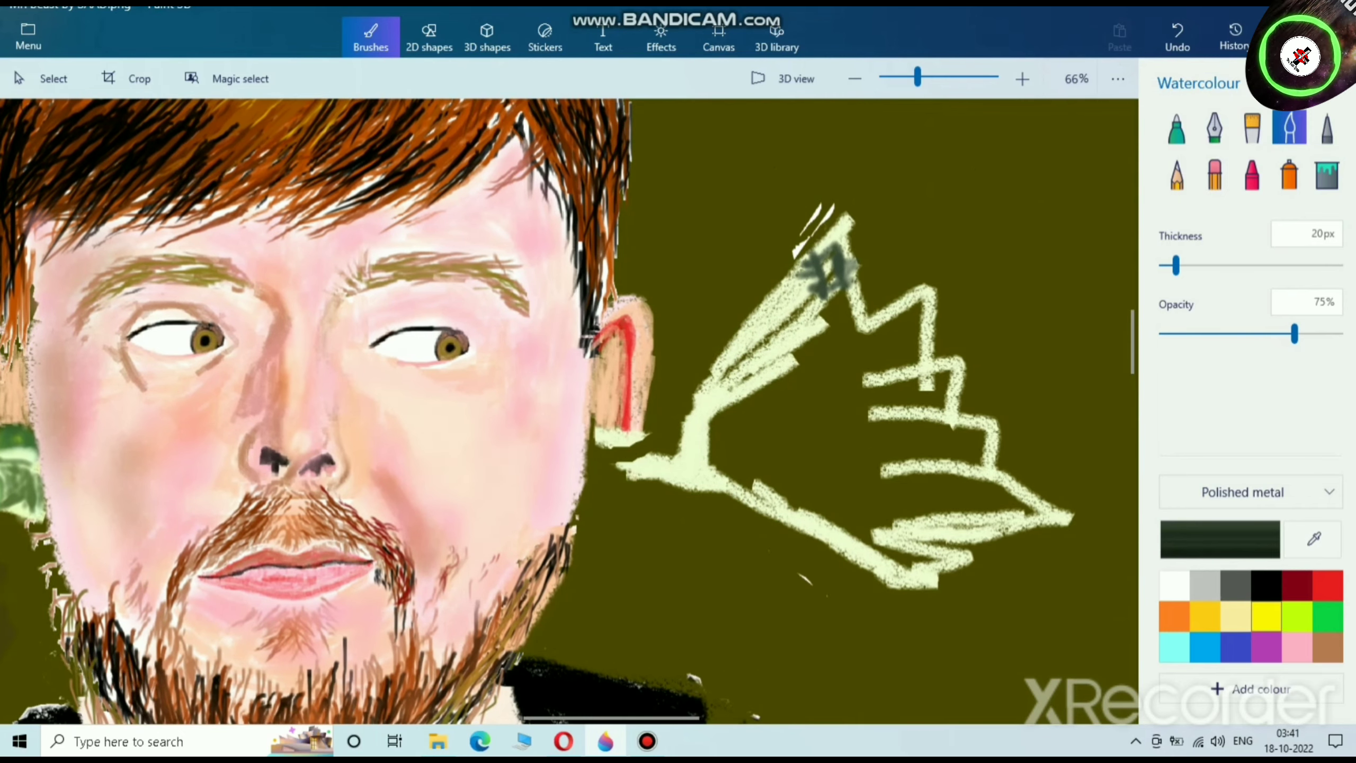
{"action": "left_click", "coordinate": [1235, 617]}
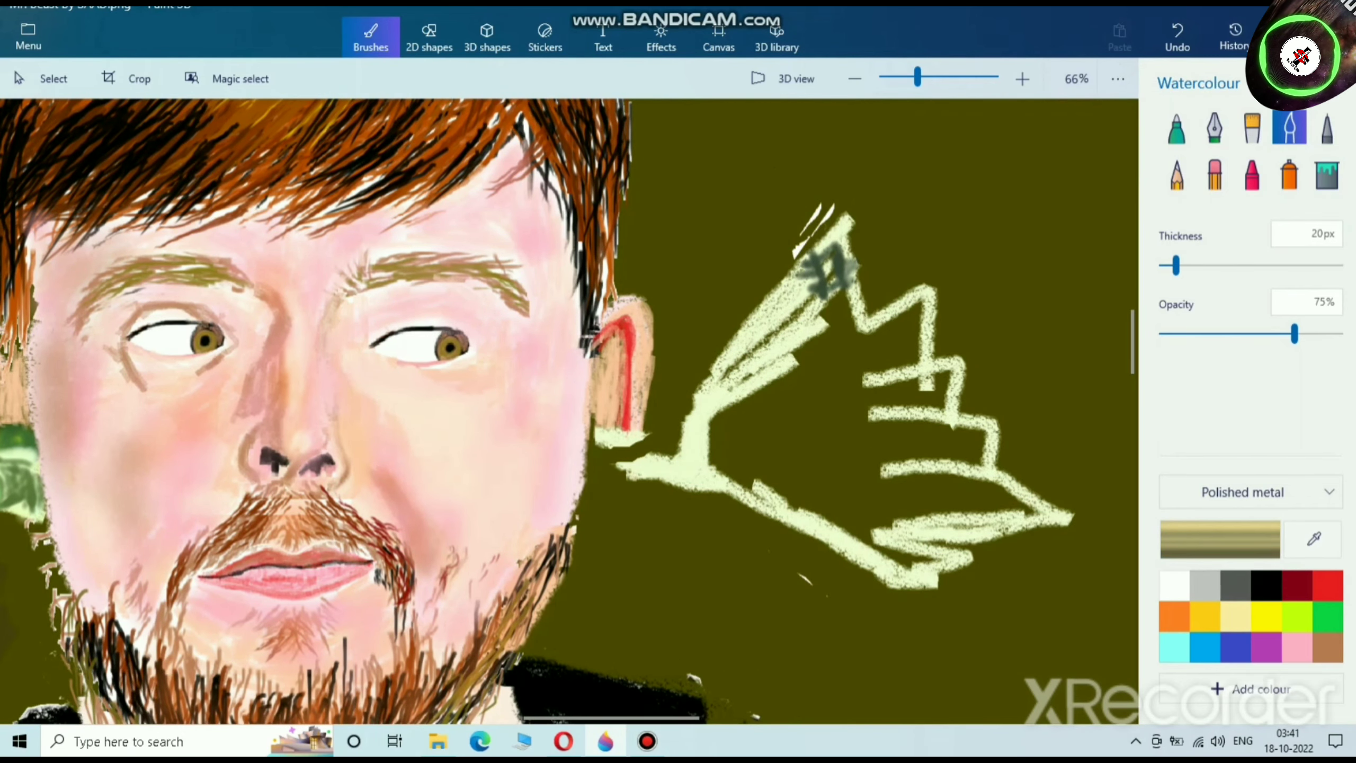
{"action": "left_click", "coordinate": [1220, 539]}
{"action": "mouse_move", "coordinate": [603, 273]}
{"action": "left_mouse_down"}
{"action": "mouse_move", "coordinate": [629, 412]}
{"action": "mouse_move", "coordinate": [622, 388]}
{"action": "mouse_move", "coordinate": [657, 406]}
{"action": "mouse_move", "coordinate": [617, 415]}
{"action": "mouse_move", "coordinate": [630, 388]}
{"action": "mouse_move", "coordinate": [646, 396]}
{"action": "left_mouse_up"}
{"action": "left_click", "coordinate": [604, 586]}
{"action": "scroll", "coordinate": [796, 235], "scroll_direction": "up", "scroll_amount": 5}
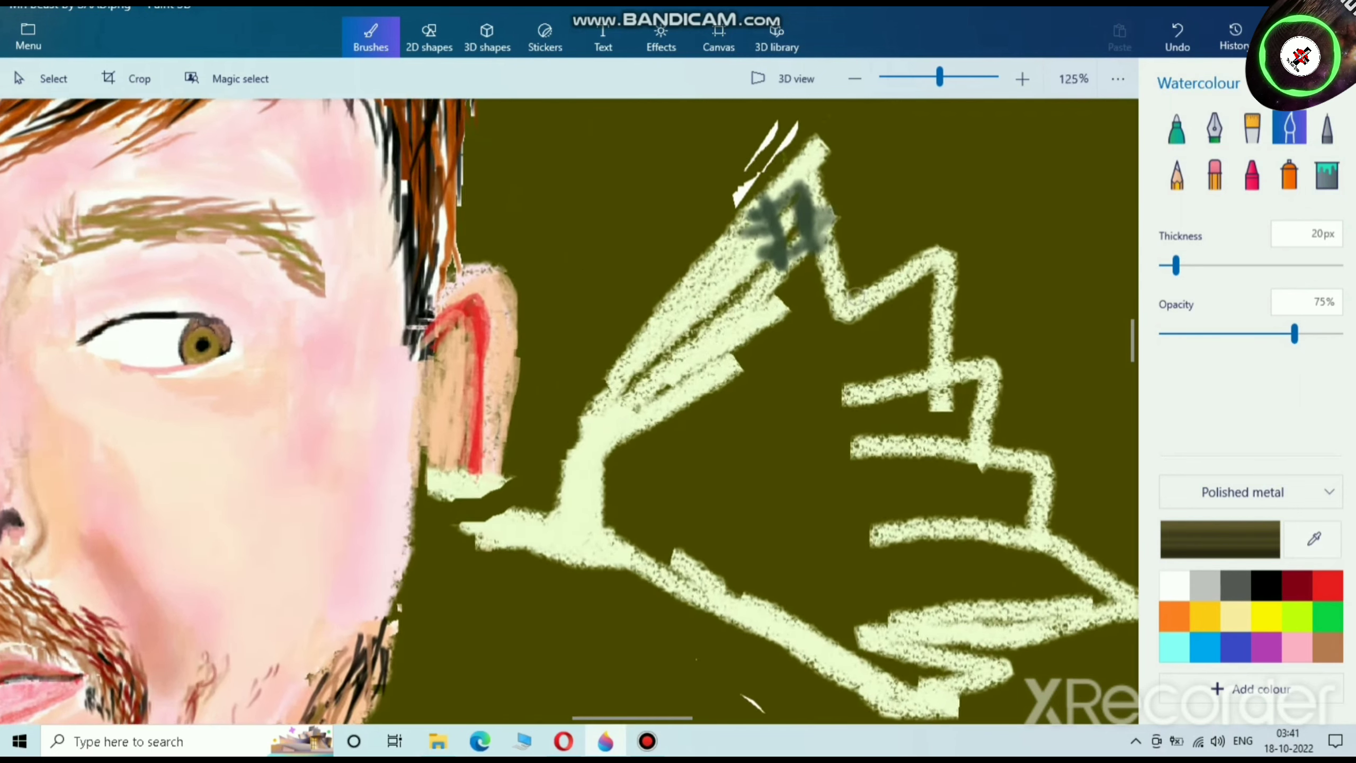
Step: Paint dark olive watercolour strokes over the green marks and down the fan's upper left edge, and reselect the pale yellow swatch
{"action": "left_click_drag", "start_coordinate": [719, 165], "coordinate": [722, 207]}
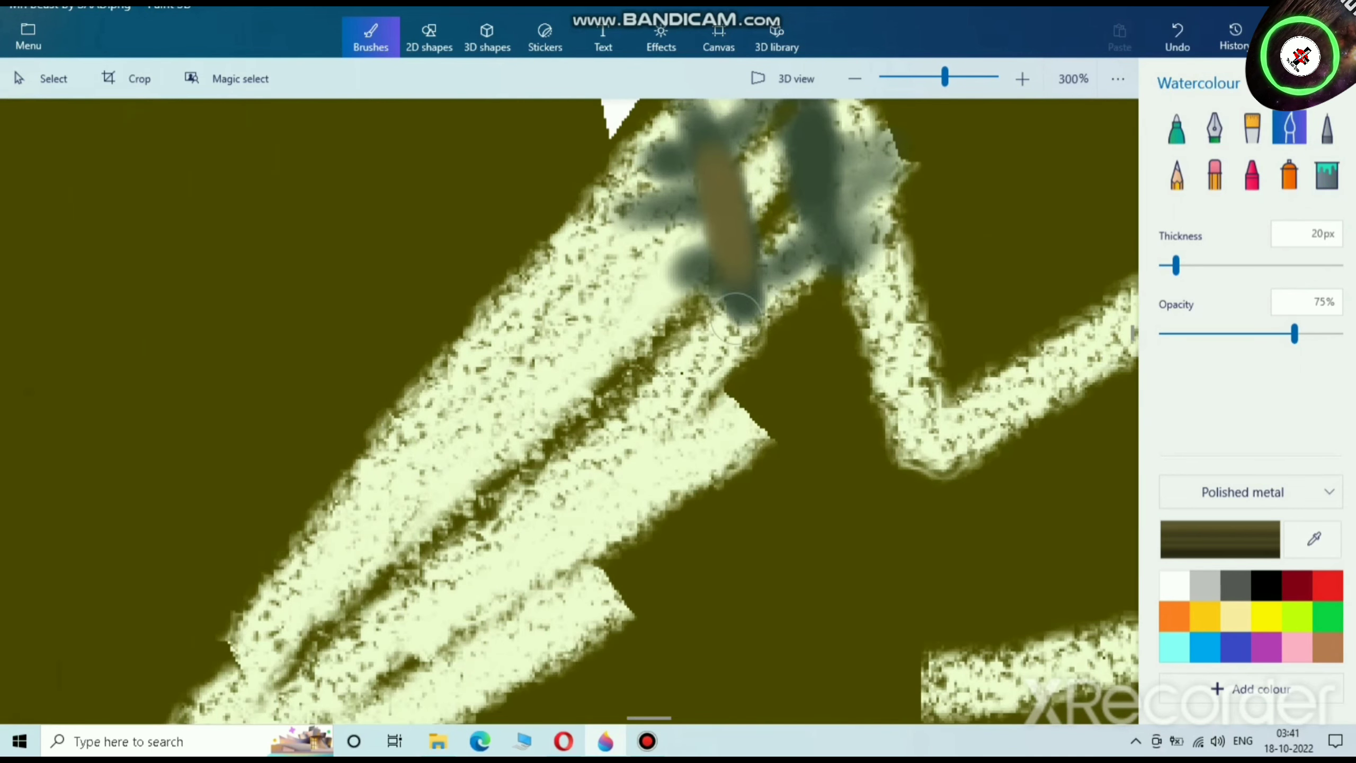
{"action": "left_click_drag", "start_coordinate": [736, 319], "coordinate": [673, 275]}
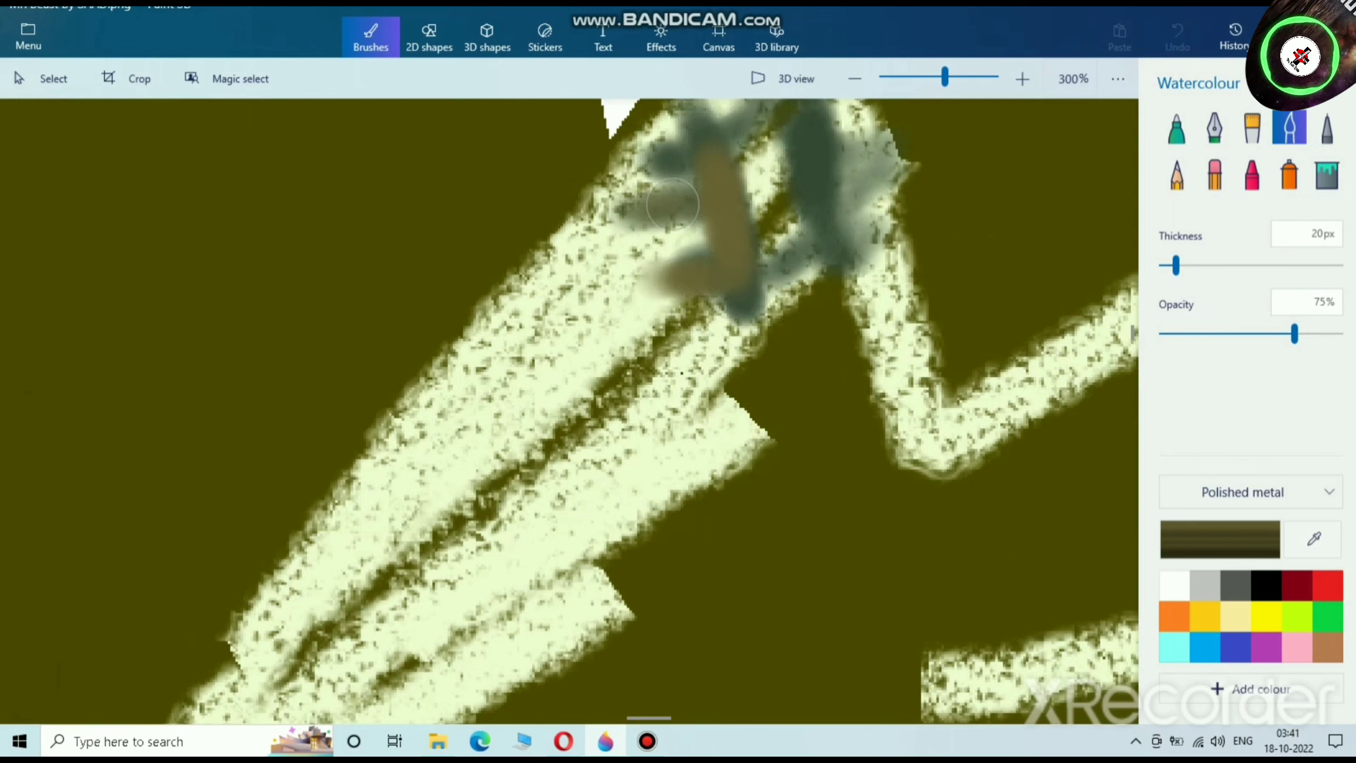
{"action": "mouse_move", "coordinate": [751, 118]}
{"action": "left_mouse_down"}
{"action": "mouse_move", "coordinate": [786, 131]}
{"action": "mouse_move", "coordinate": [811, 249]}
{"action": "left_mouse_up"}
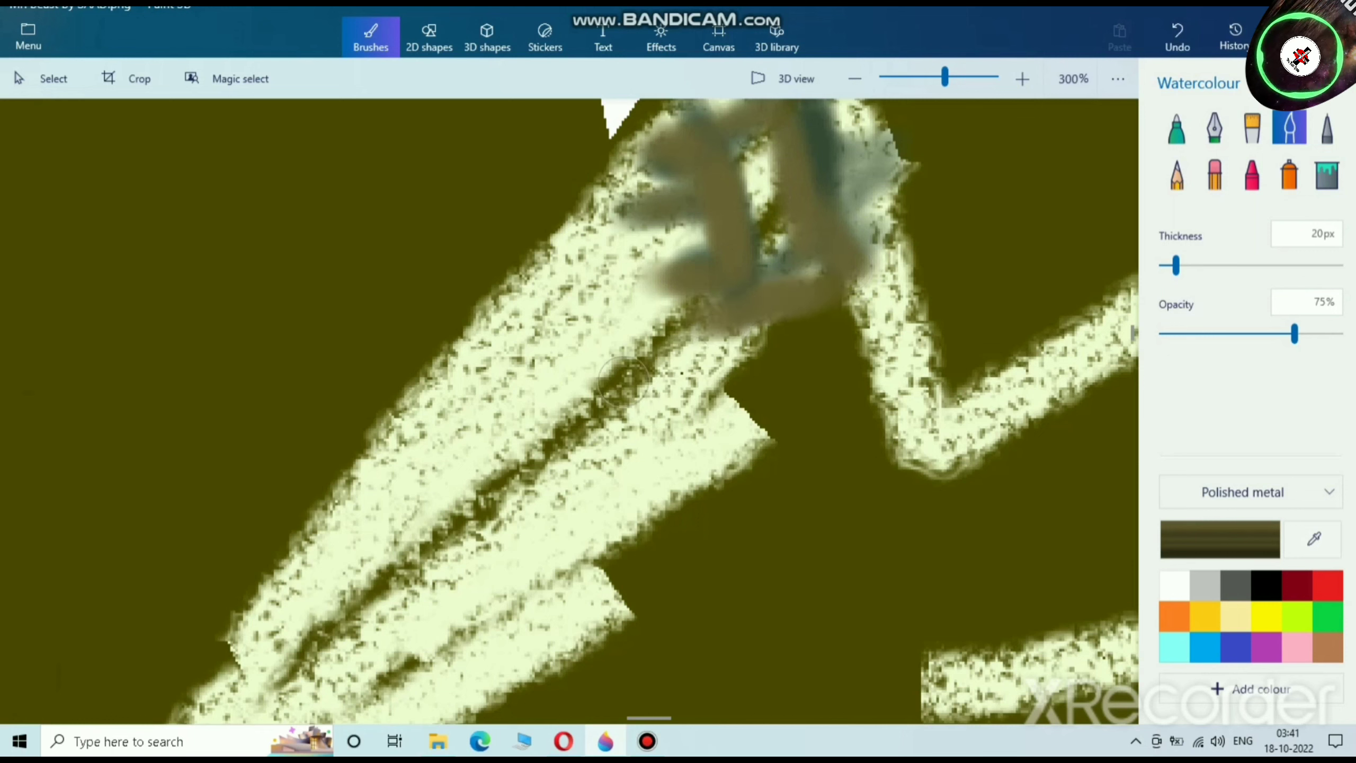
{"action": "mouse_move", "coordinate": [670, 168]}
{"action": "left_mouse_down"}
{"action": "mouse_move", "coordinate": [572, 279]}
{"action": "mouse_move", "coordinate": [558, 320]}
{"action": "mouse_move", "coordinate": [616, 226]}
{"action": "mouse_move", "coordinate": [433, 431]}
{"action": "mouse_move", "coordinate": [520, 371]}
{"action": "mouse_move", "coordinate": [633, 209]}
{"action": "left_mouse_up"}
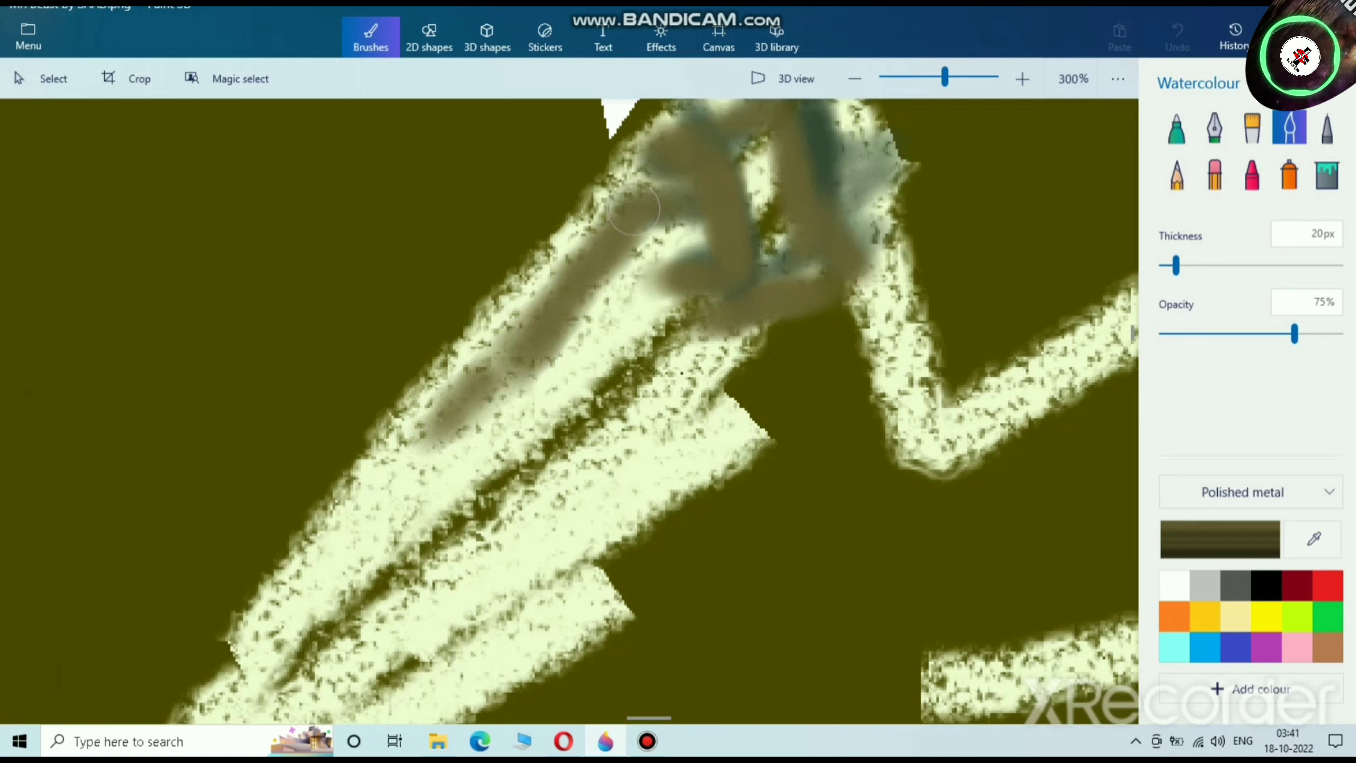
{"action": "mouse_move", "coordinate": [523, 340]}
{"action": "left_mouse_down"}
{"action": "mouse_move", "coordinate": [249, 645]}
{"action": "mouse_move", "coordinate": [533, 326]}
{"action": "left_mouse_up"}
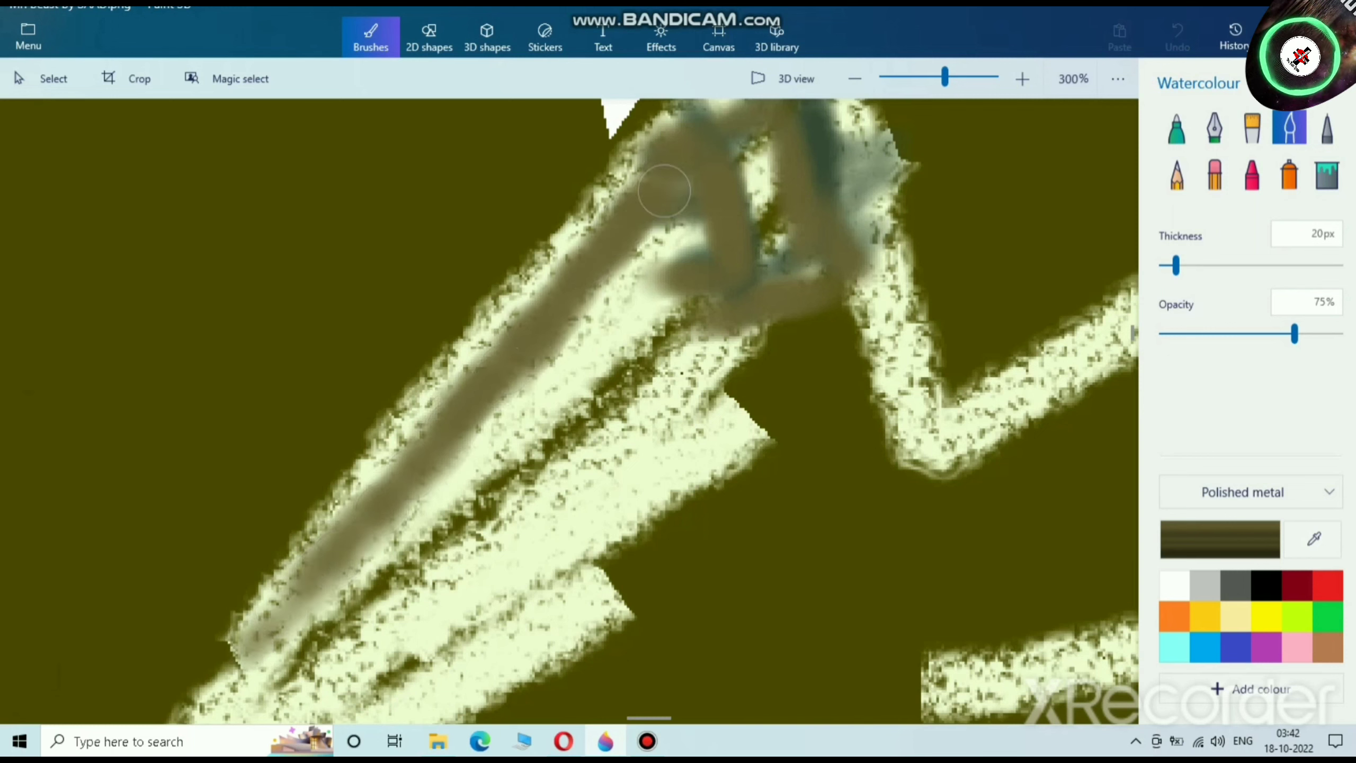
{"action": "scroll", "coordinate": [602, 378], "scroll_direction": "down", "scroll_amount": 10}
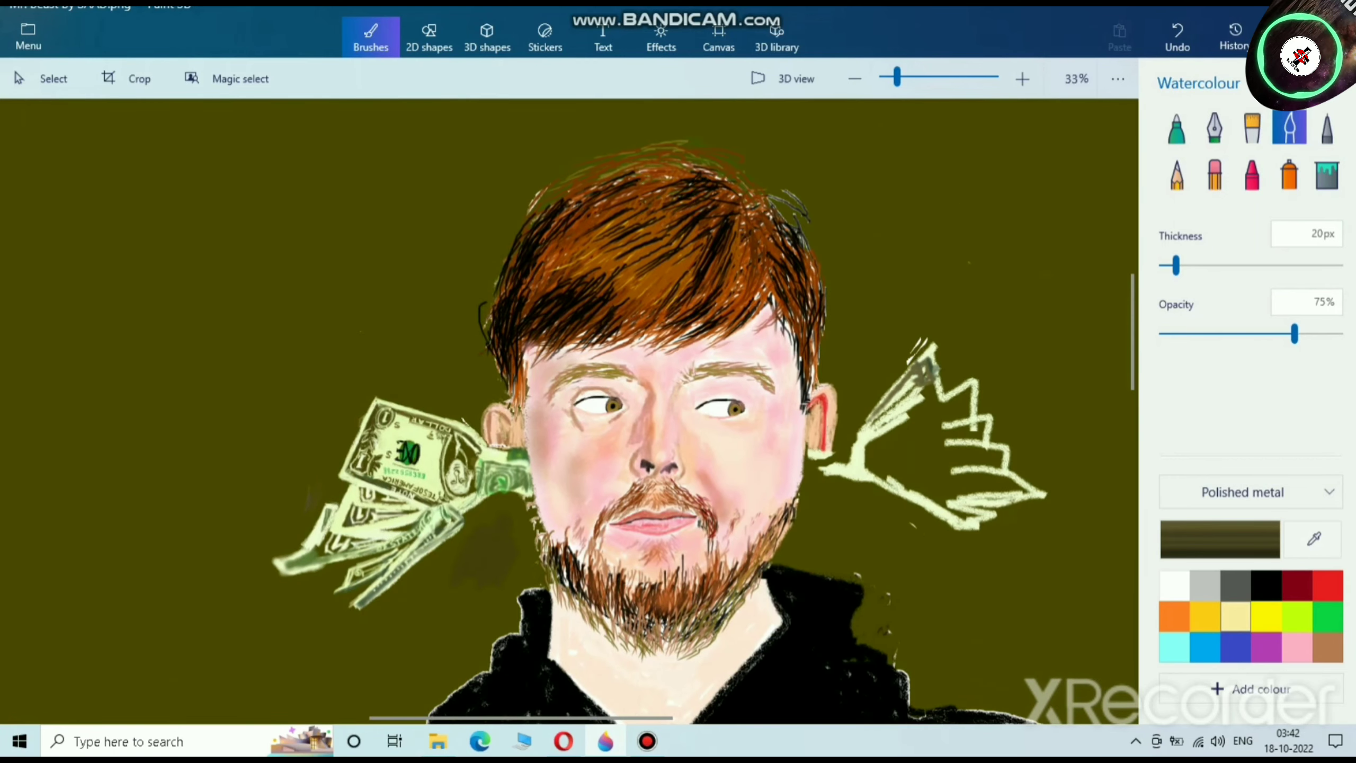
{"action": "left_click", "coordinate": [1234, 616]}
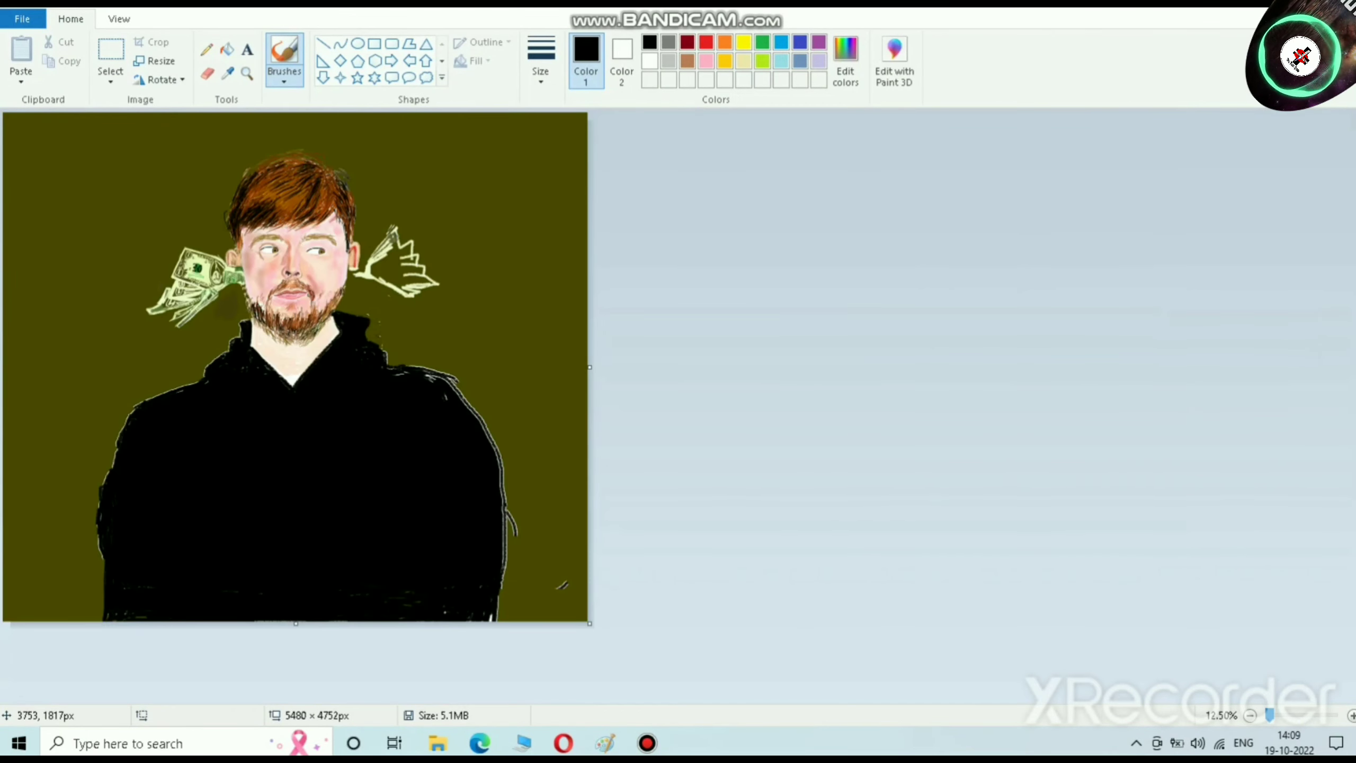
Step: Mix a dark olive drawing colour with red 88, green 75 and blue 18 for the banknote fan beside the right-hand ear
{"action": "scroll", "coordinate": [414, 305], "scroll_direction": "up", "scroll_amount": 2}
{"action": "left_click_drag", "start_coordinate": [660, 697], "coordinate": [870, 697]}
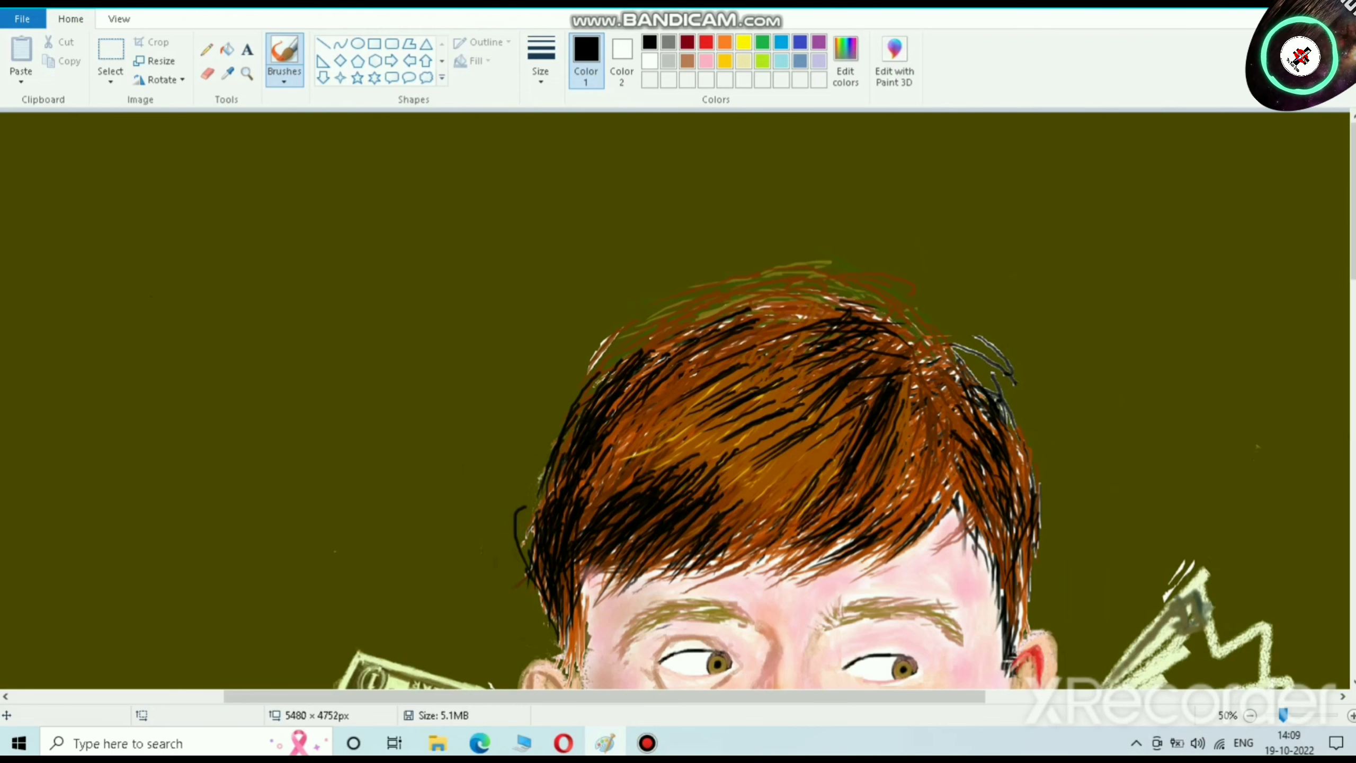
{"action": "scroll", "coordinate": [679, 398], "scroll_direction": "down", "scroll_amount": 3}
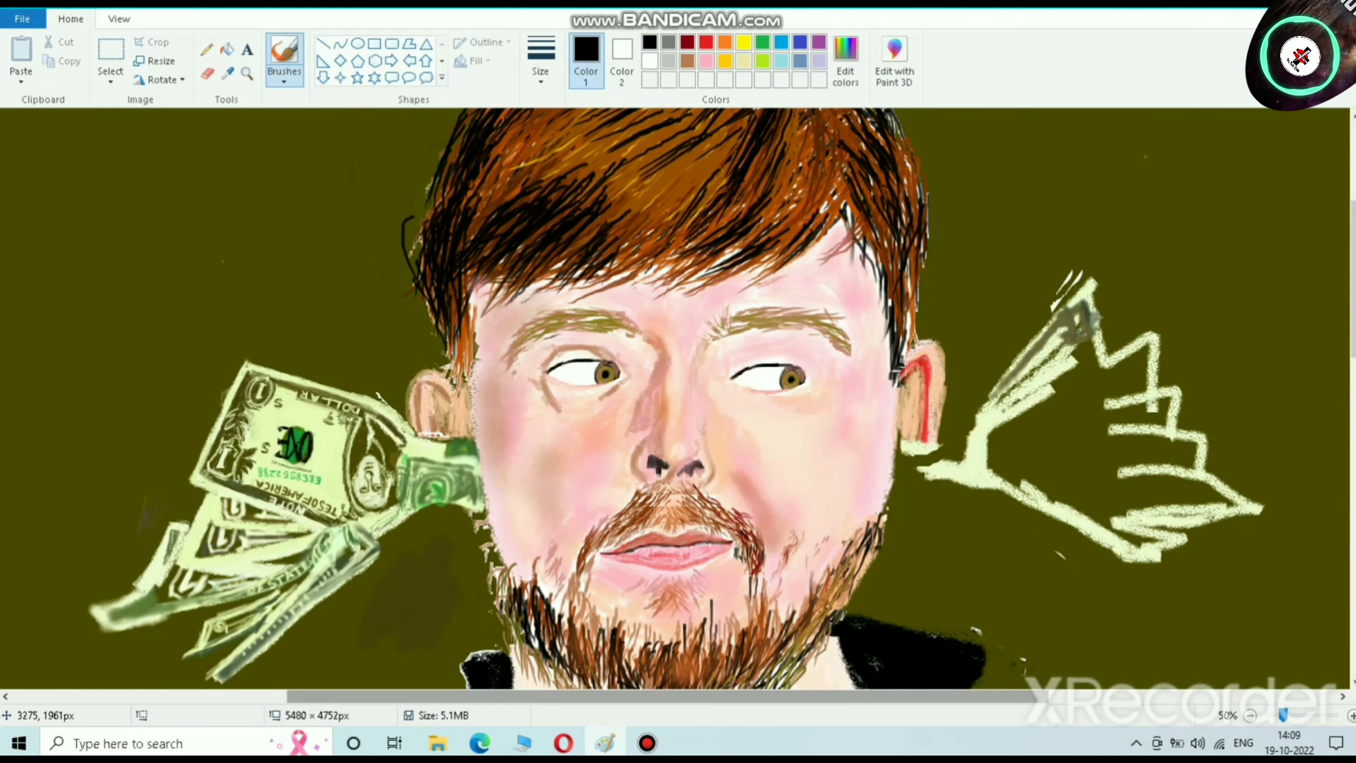
{"action": "key", "text": "ctrl+Page_Up"}
{"action": "key", "text": "ctrl+Page_Up"}
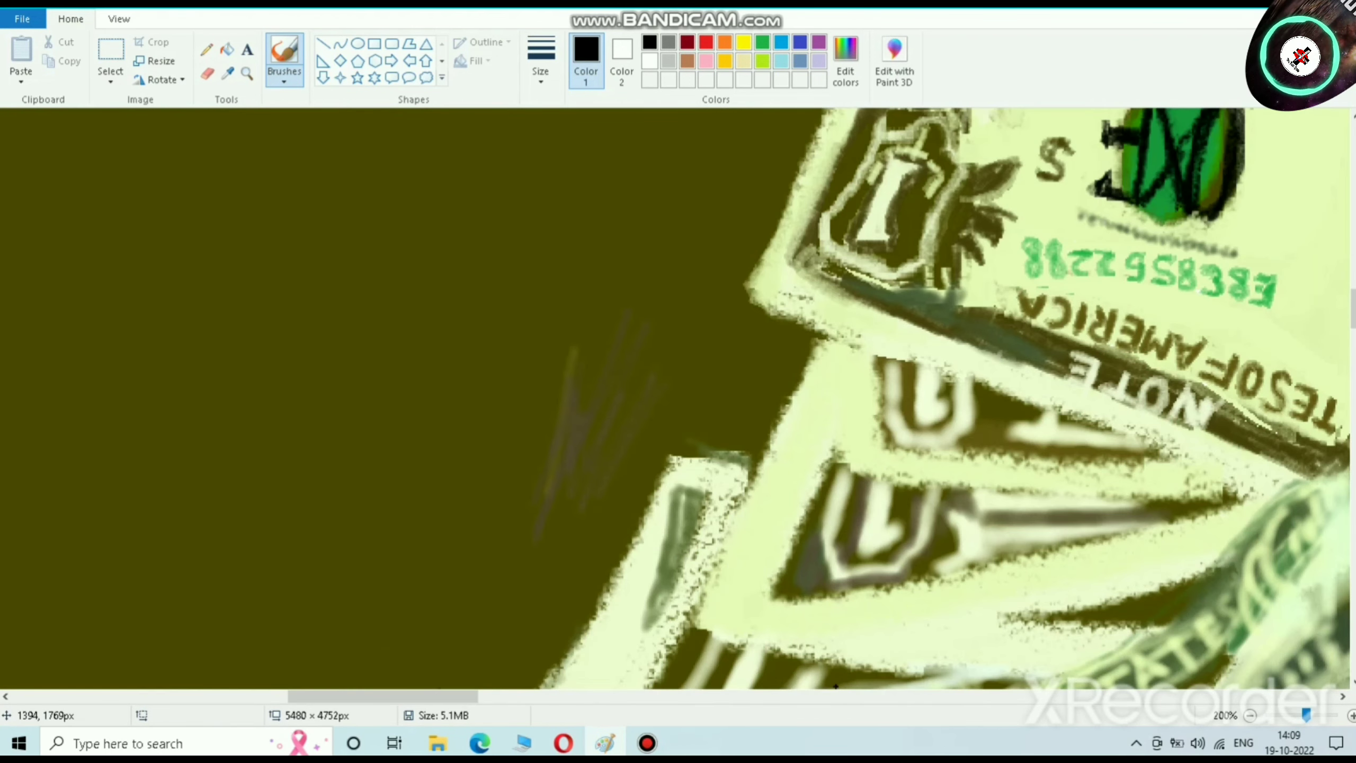
{"action": "left_click_drag", "start_coordinate": [398, 697], "coordinate": [886, 696]}
{"action": "scroll", "coordinate": [527, 410], "scroll_direction": "up", "scroll_amount": 6}
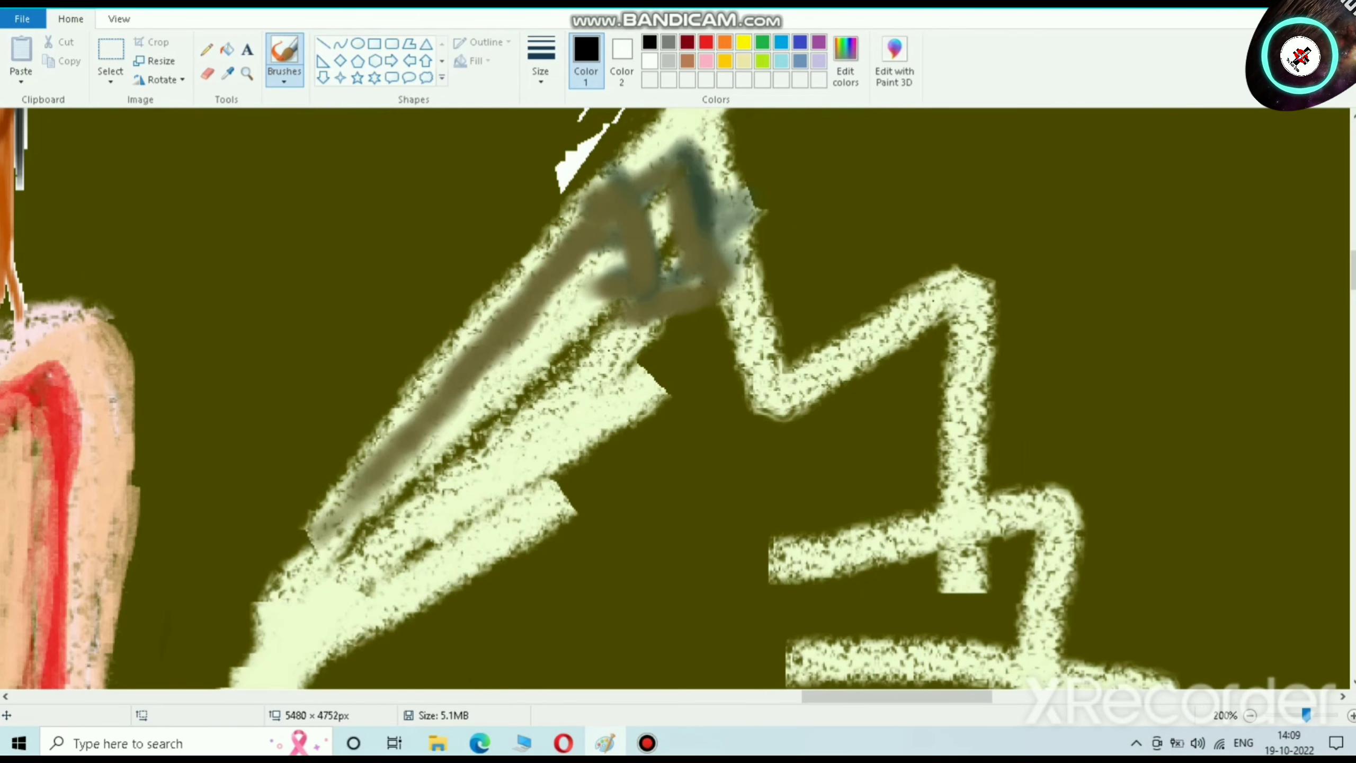
{"action": "left_click", "coordinate": [845, 62]}
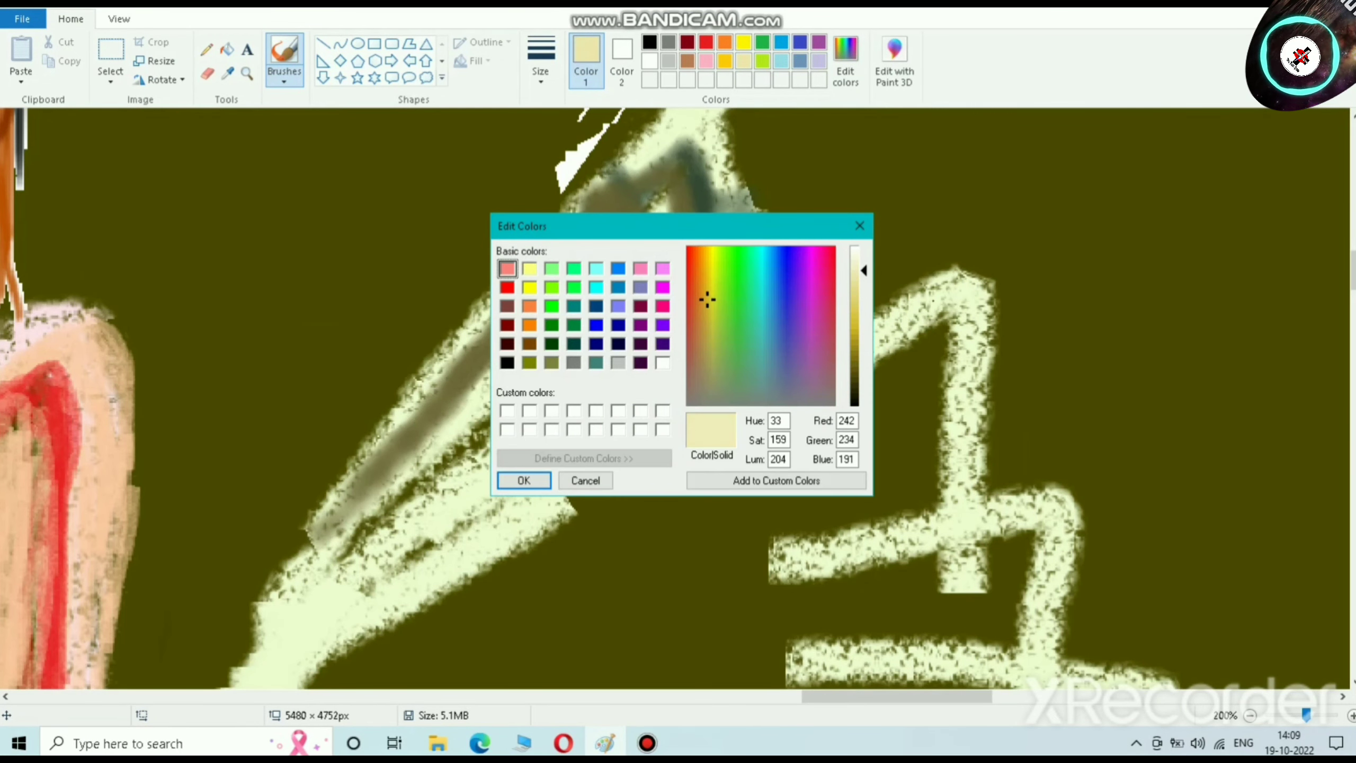
{"action": "left_click_drag", "start_coordinate": [864, 270], "coordinate": [864, 361]}
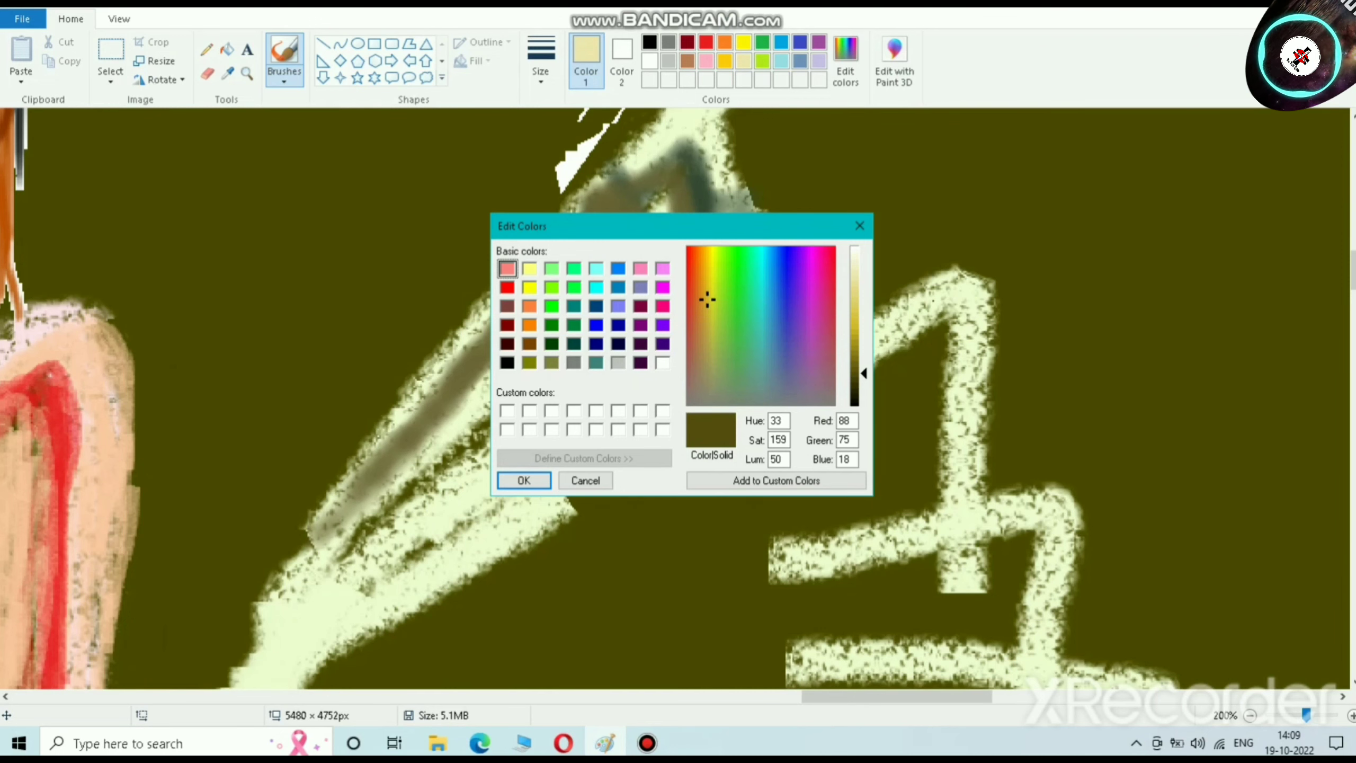
{"action": "left_click", "coordinate": [524, 481]}
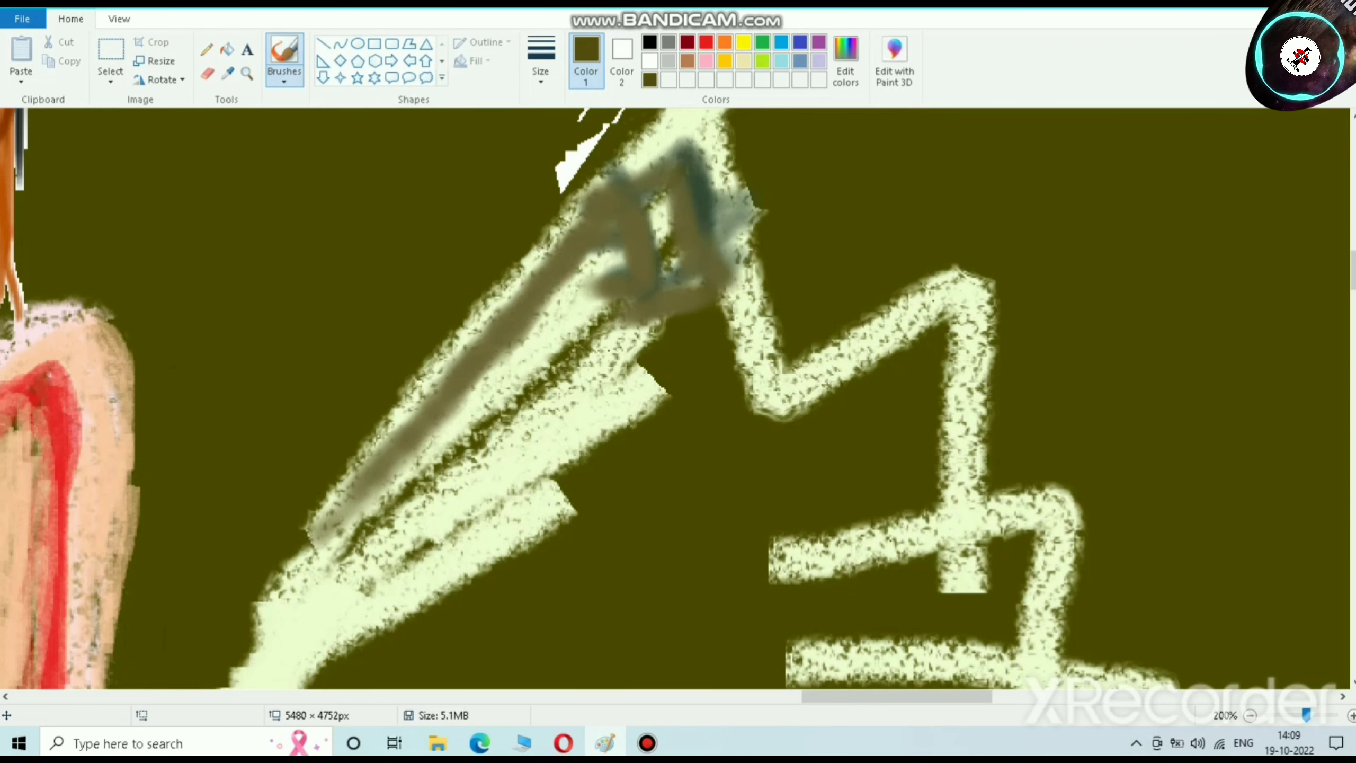
Step: Shade pale yellow along the inside of the fan's lower diagonal edge with a different brush at the third size
{"action": "left_click", "coordinate": [284, 78]}
{"action": "left_click", "coordinate": [387, 141]}
{"action": "left_click", "coordinate": [541, 63]}
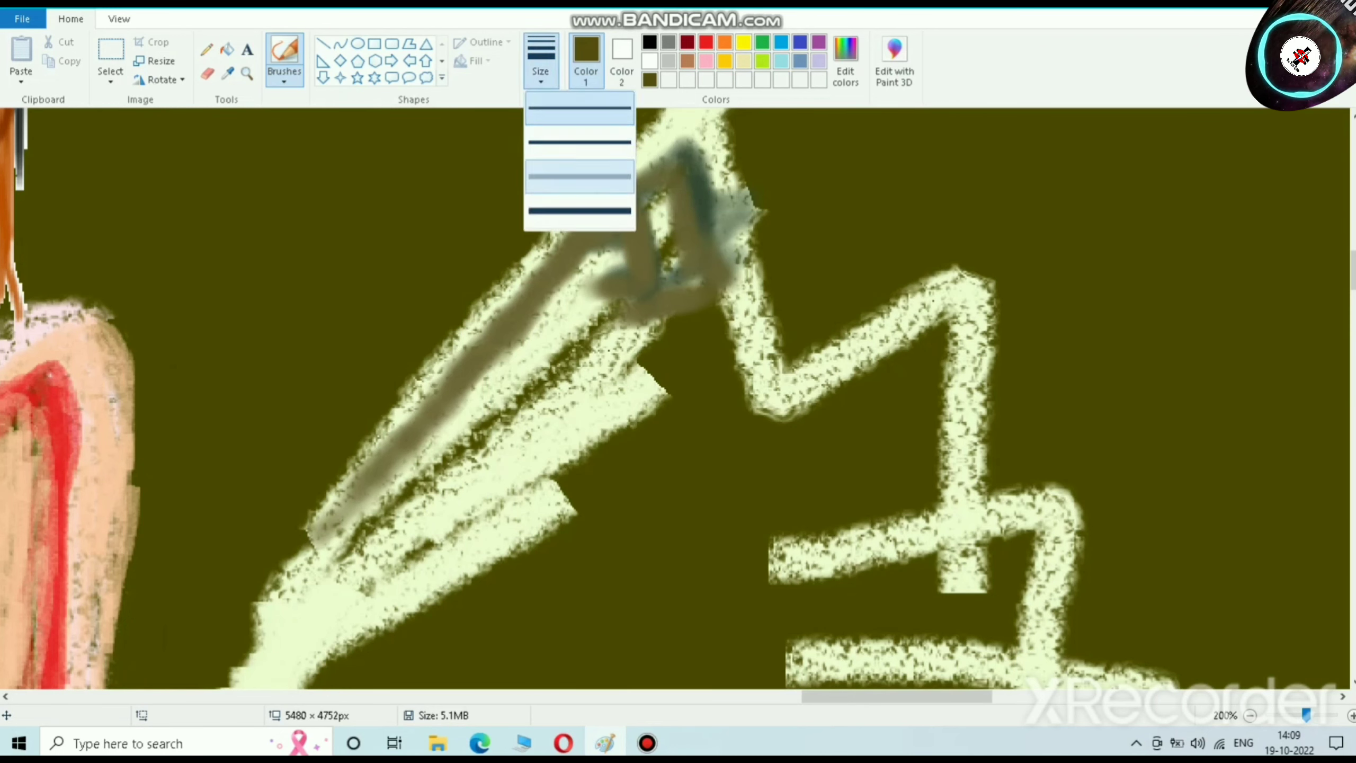
{"action": "left_click", "coordinate": [580, 176]}
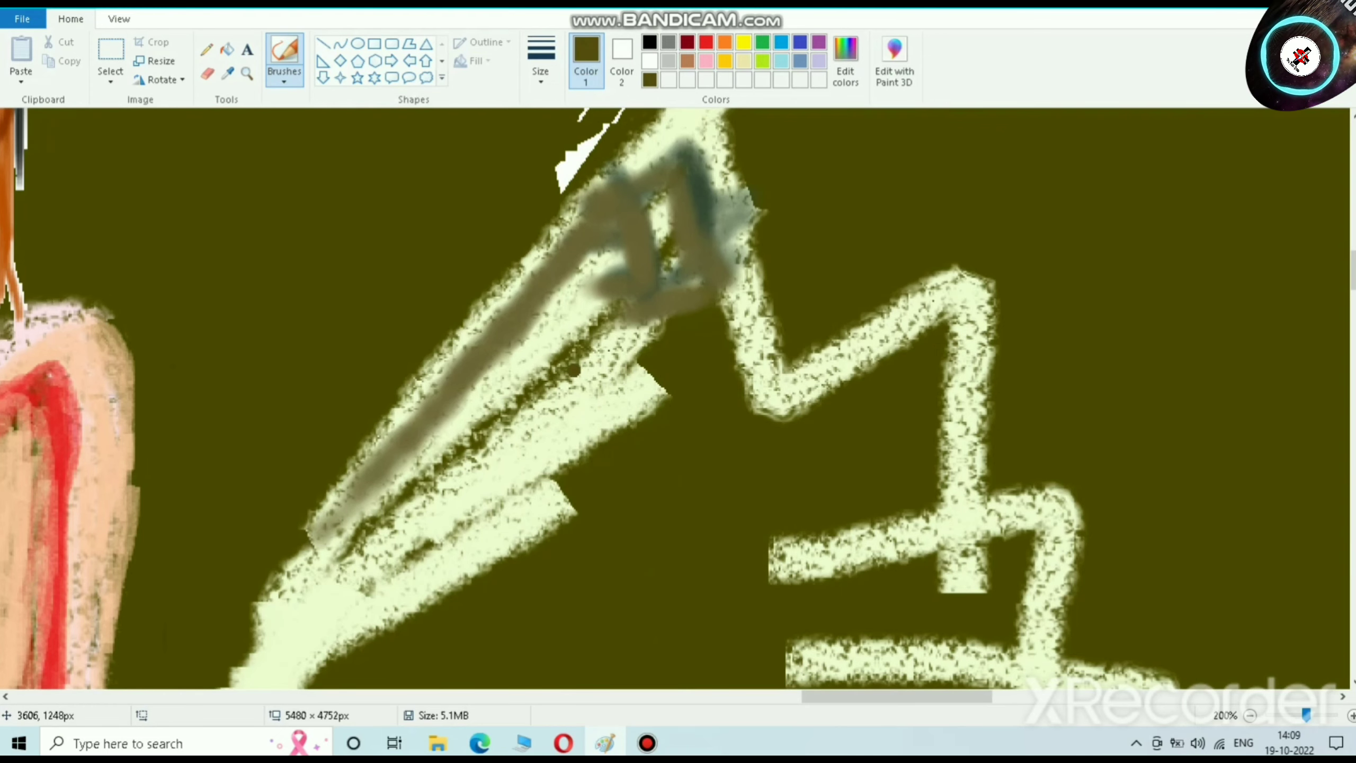
{"action": "scroll", "coordinate": [821, 524], "scroll_direction": "down", "scroll_amount": 5}
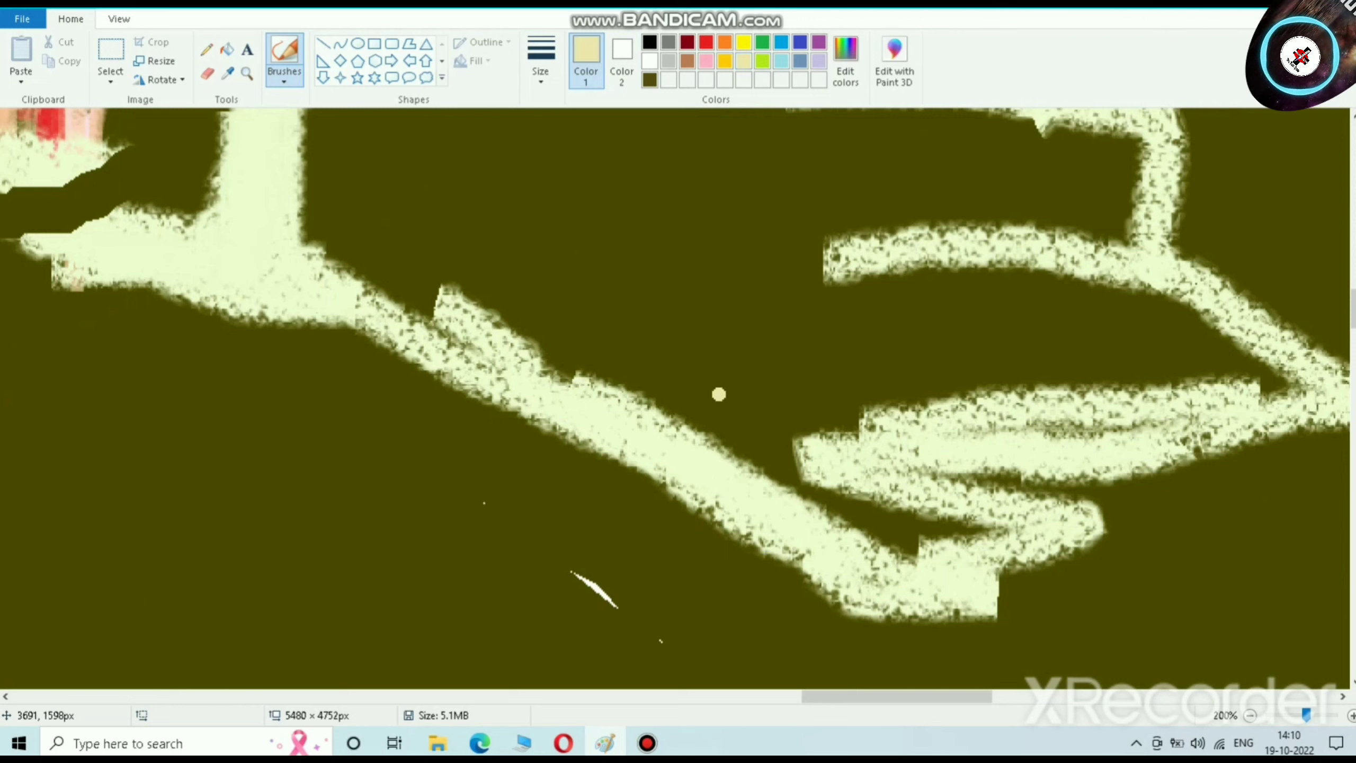
{"action": "mouse_move", "coordinate": [719, 394]}
{"action": "left_mouse_down"}
{"action": "mouse_move", "coordinate": [764, 458]}
{"action": "mouse_move", "coordinate": [618, 367]}
{"action": "mouse_move", "coordinate": [642, 372]}
{"action": "mouse_move", "coordinate": [613, 336]}
{"action": "mouse_move", "coordinate": [654, 358]}
{"action": "mouse_move", "coordinate": [651, 382]}
{"action": "mouse_move", "coordinate": [453, 306]}
{"action": "mouse_move", "coordinate": [566, 386]}
{"action": "mouse_move", "coordinate": [583, 372]}
{"action": "mouse_move", "coordinate": [526, 292]}
{"action": "mouse_move", "coordinate": [712, 391]}
{"action": "mouse_move", "coordinate": [556, 362]}
{"action": "left_mouse_up"}
{"action": "left_click", "coordinate": [540, 69]}
{"action": "left_click", "coordinate": [579, 177]}
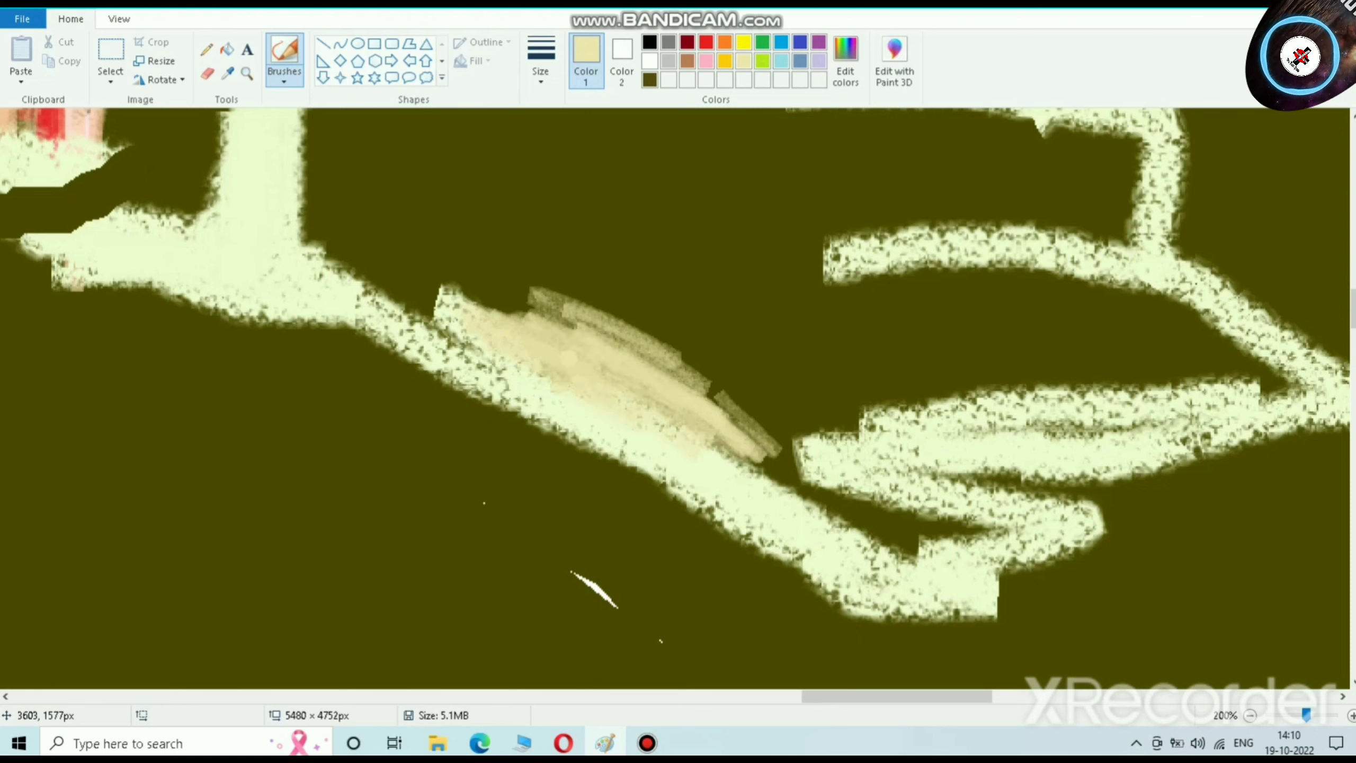
{"action": "mouse_move", "coordinate": [716, 395]}
{"action": "left_mouse_down"}
{"action": "mouse_move", "coordinate": [896, 539]}
{"action": "mouse_move", "coordinate": [887, 558]}
{"action": "mouse_move", "coordinate": [930, 529]}
{"action": "left_mouse_up"}
Step: Fill the lower part of the fan with a lighter cream using a crayon-textured brush at its largest size
{"action": "left_click", "coordinate": [284, 80]}
{"action": "left_click", "coordinate": [318, 141]}
{"action": "left_click", "coordinate": [541, 70]}
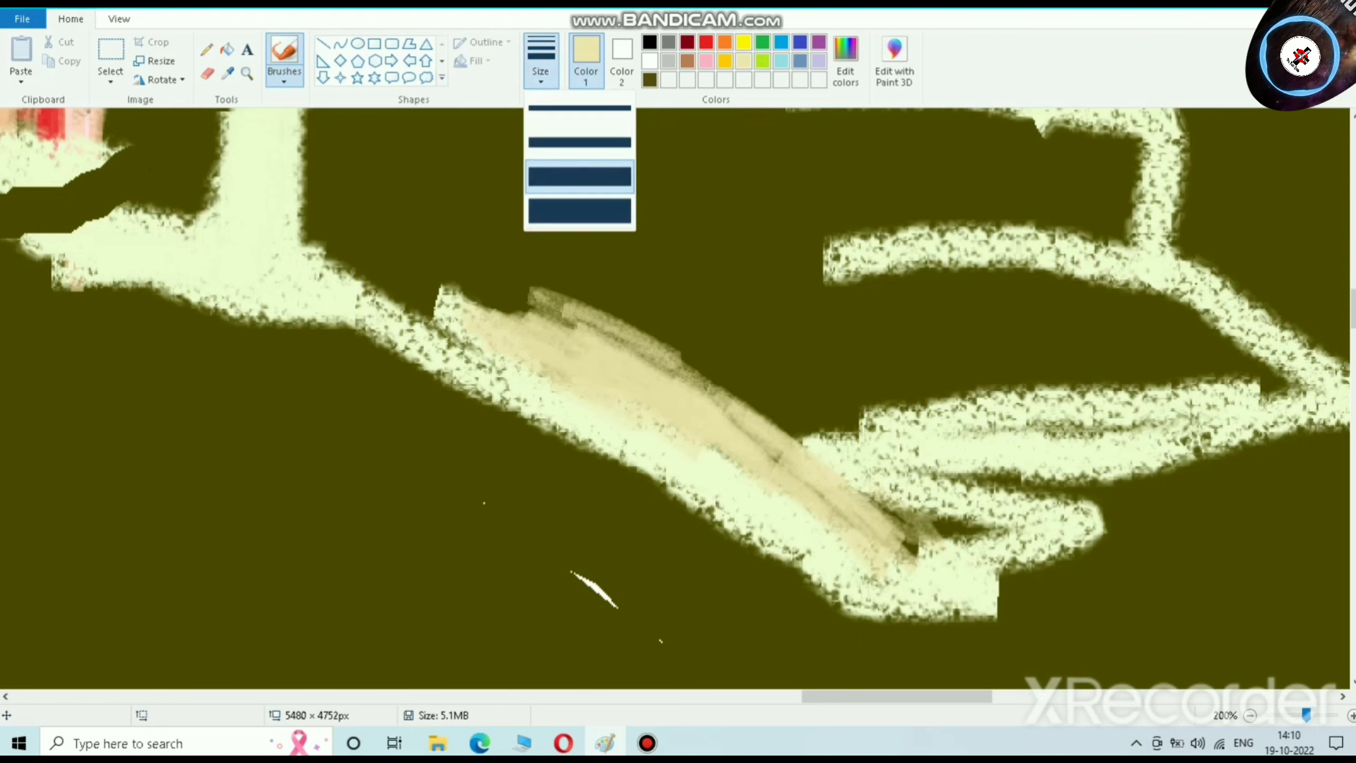
{"action": "left_click", "coordinate": [580, 212]}
{"action": "mouse_move", "coordinate": [772, 416]}
{"action": "left_mouse_down"}
{"action": "mouse_move", "coordinate": [683, 343]}
{"action": "mouse_move", "coordinate": [689, 411]}
{"action": "mouse_move", "coordinate": [315, 248]}
{"action": "mouse_move", "coordinate": [566, 320]}
{"action": "mouse_move", "coordinate": [838, 475]}
{"action": "mouse_move", "coordinate": [860, 508]}
{"action": "mouse_move", "coordinate": [651, 317]}
{"action": "mouse_move", "coordinate": [326, 187]}
{"action": "mouse_move", "coordinate": [598, 315]}
{"action": "left_mouse_up"}
{"action": "left_click", "coordinate": [845, 59]}
{"action": "left_click", "coordinate": [524, 481]}
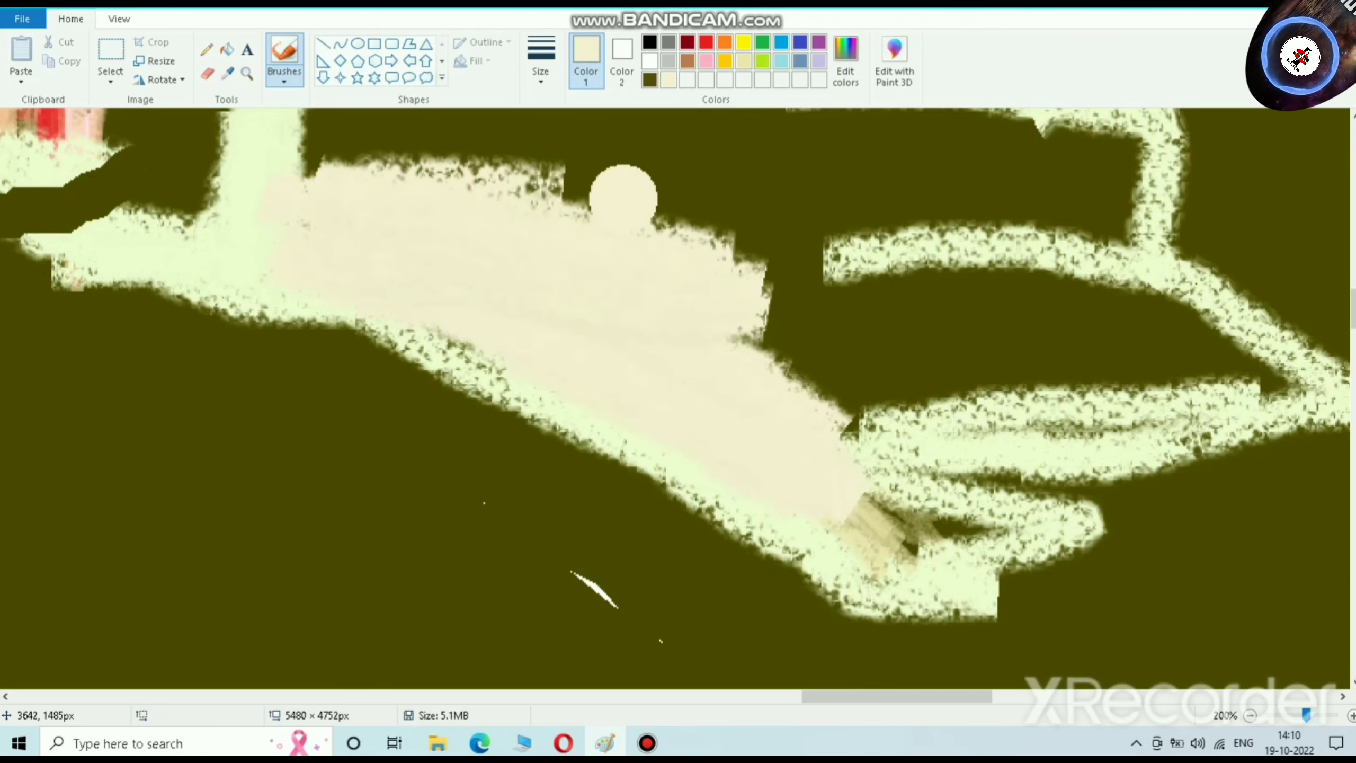
Step: Mix a pale yellow with red 244, green 237 and blue 202 and paint it across the middle of the banknote fan
{"action": "scroll", "coordinate": [727, 203], "scroll_direction": "up", "scroll_amount": 10}
{"action": "left_click", "coordinate": [846, 62]}
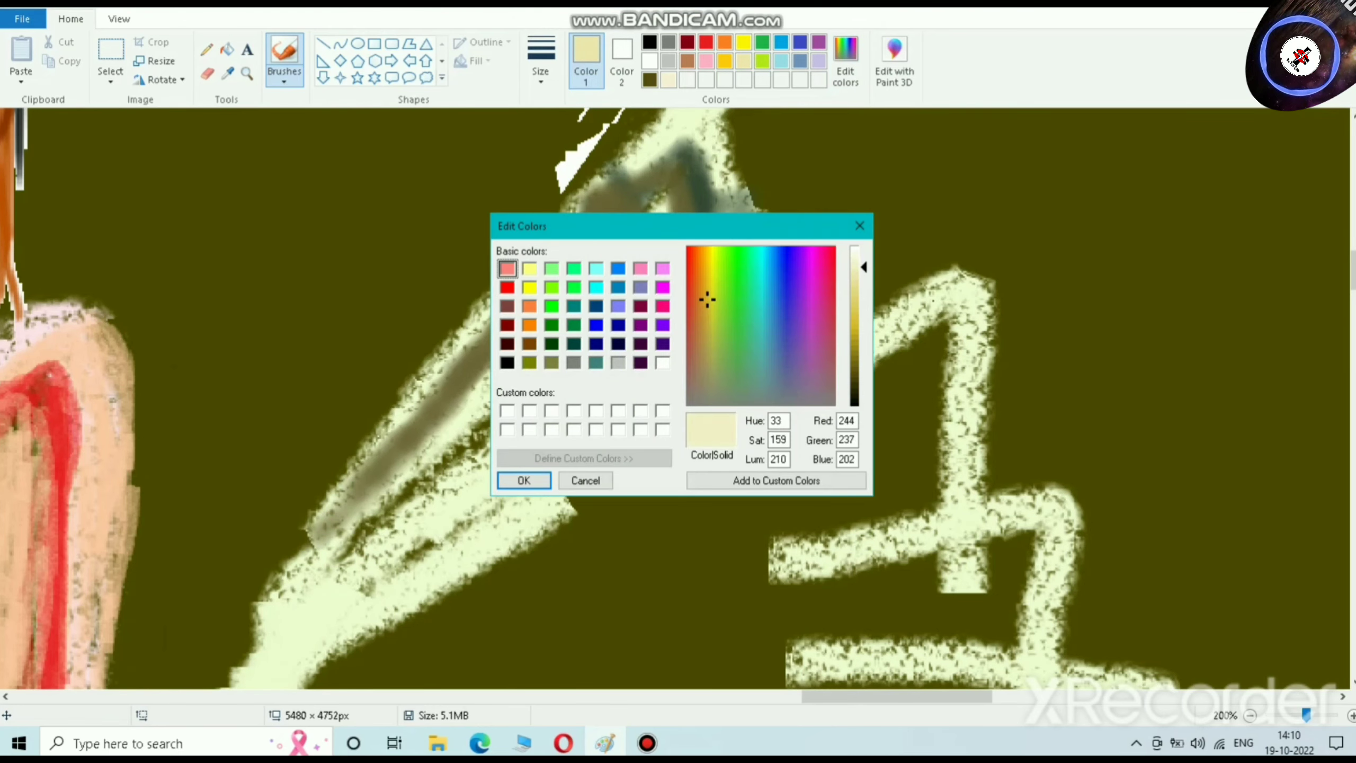
{"action": "left_click", "coordinate": [524, 481]}
{"action": "mouse_move", "coordinate": [617, 445]}
{"action": "left_mouse_down"}
{"action": "mouse_move", "coordinate": [570, 514]}
{"action": "mouse_move", "coordinate": [509, 450]}
{"action": "mouse_move", "coordinate": [427, 533]}
{"action": "mouse_move", "coordinate": [491, 361]}
{"action": "left_mouse_up"}
{"action": "scroll", "coordinate": [636, 354], "scroll_direction": "down", "scroll_amount": 3}
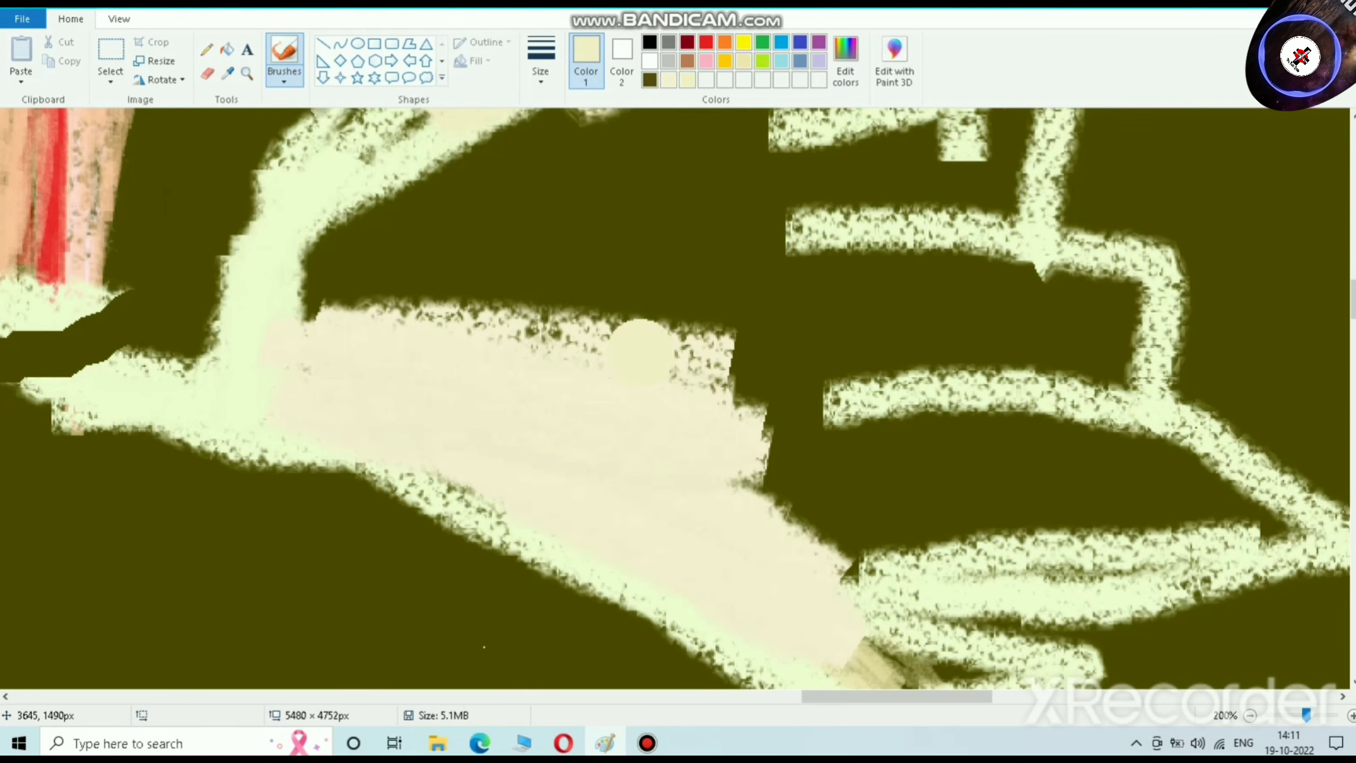
{"action": "mouse_move", "coordinate": [600, 216]}
{"action": "left_mouse_down"}
{"action": "mouse_move", "coordinate": [667, 269]}
{"action": "mouse_move", "coordinate": [1048, 266]}
{"action": "mouse_move", "coordinate": [1044, 312]}
{"action": "mouse_move", "coordinate": [875, 318]}
{"action": "mouse_move", "coordinate": [1142, 299]}
{"action": "mouse_move", "coordinate": [1123, 392]}
{"action": "mouse_move", "coordinate": [721, 371]}
{"action": "mouse_move", "coordinate": [786, 445]}
{"action": "mouse_move", "coordinate": [965, 494]}
{"action": "mouse_move", "coordinate": [898, 575]}
{"action": "mouse_move", "coordinate": [988, 491]}
{"action": "mouse_move", "coordinate": [1103, 526]}
{"action": "mouse_move", "coordinate": [1119, 518]}
{"action": "mouse_move", "coordinate": [1102, 564]}
{"action": "mouse_move", "coordinate": [1312, 508]}
{"action": "mouse_move", "coordinate": [1290, 541]}
{"action": "mouse_move", "coordinate": [1176, 456]}
{"action": "mouse_move", "coordinate": [1220, 472]}
{"action": "left_mouse_up"}
Step: Fill the two upper peaks of the banknote fan with pale yellow, covering the dark strokes and sketch lines
{"action": "scroll", "coordinate": [657, 203], "scroll_direction": "up", "scroll_amount": 3}
{"action": "mouse_move", "coordinate": [790, 357]}
{"action": "left_mouse_down"}
{"action": "mouse_move", "coordinate": [879, 248]}
{"action": "mouse_move", "coordinate": [948, 216]}
{"action": "mouse_move", "coordinate": [953, 339]}
{"action": "mouse_move", "coordinate": [937, 468]}
{"action": "mouse_move", "coordinate": [915, 490]}
{"action": "mouse_move", "coordinate": [764, 451]}
{"action": "mouse_move", "coordinate": [692, 379]}
{"action": "mouse_move", "coordinate": [664, 451]}
{"action": "mouse_move", "coordinate": [703, 366]}
{"action": "mouse_move", "coordinate": [662, 164]}
{"action": "mouse_move", "coordinate": [720, 356]}
{"action": "mouse_move", "coordinate": [702, 155]}
{"action": "left_mouse_up"}
{"action": "scroll", "coordinate": [708, 483], "scroll_direction": "up", "scroll_amount": 1}
{"action": "mouse_move", "coordinate": [662, 347]}
{"action": "left_mouse_down"}
{"action": "mouse_move", "coordinate": [454, 406]}
{"action": "mouse_move", "coordinate": [353, 577]}
{"action": "mouse_move", "coordinate": [341, 523]}
{"action": "mouse_move", "coordinate": [604, 171]}
{"action": "mouse_move", "coordinate": [534, 566]}
{"action": "mouse_move", "coordinate": [751, 481]}
{"action": "left_mouse_up"}
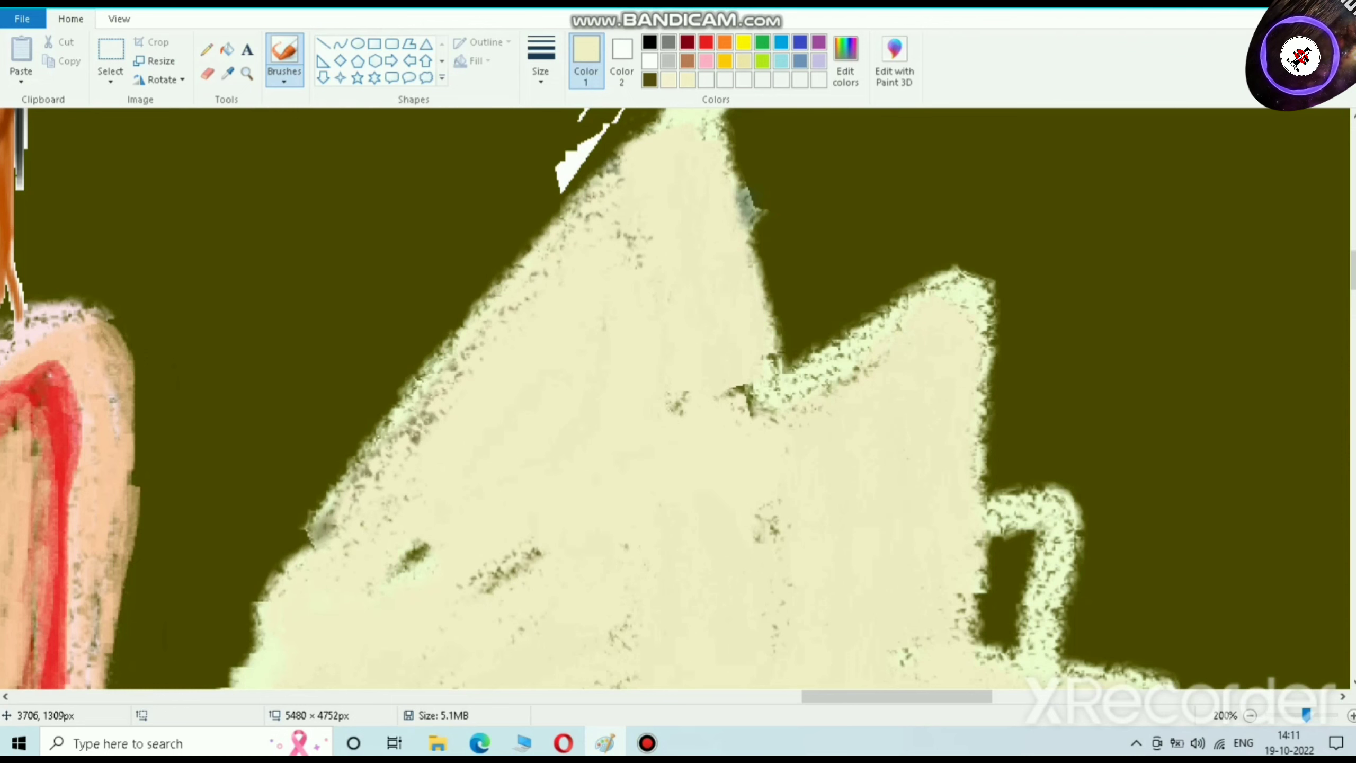
{"action": "mouse_move", "coordinate": [807, 388]}
{"action": "left_mouse_down"}
{"action": "mouse_move", "coordinate": [876, 337]}
{"action": "mouse_move", "coordinate": [954, 315]}
{"action": "left_mouse_up"}
Step: Fill the fan's stepped right edge and lower tips with pale yellow, and cover dark specks inside and along the left edge
{"action": "scroll", "coordinate": [951, 364], "scroll_direction": "down", "scroll_amount": 2}
{"action": "mouse_move", "coordinate": [985, 420]}
{"action": "left_mouse_down"}
{"action": "mouse_move", "coordinate": [1046, 374]}
{"action": "mouse_move", "coordinate": [1049, 459]}
{"action": "mouse_move", "coordinate": [1041, 374]}
{"action": "left_mouse_up"}
{"action": "scroll", "coordinate": [1063, 382], "scroll_direction": "down", "scroll_amount": 4}
{"action": "mouse_move", "coordinate": [879, 382]}
{"action": "left_mouse_down"}
{"action": "mouse_move", "coordinate": [996, 377]}
{"action": "mouse_move", "coordinate": [882, 427]}
{"action": "left_mouse_up"}
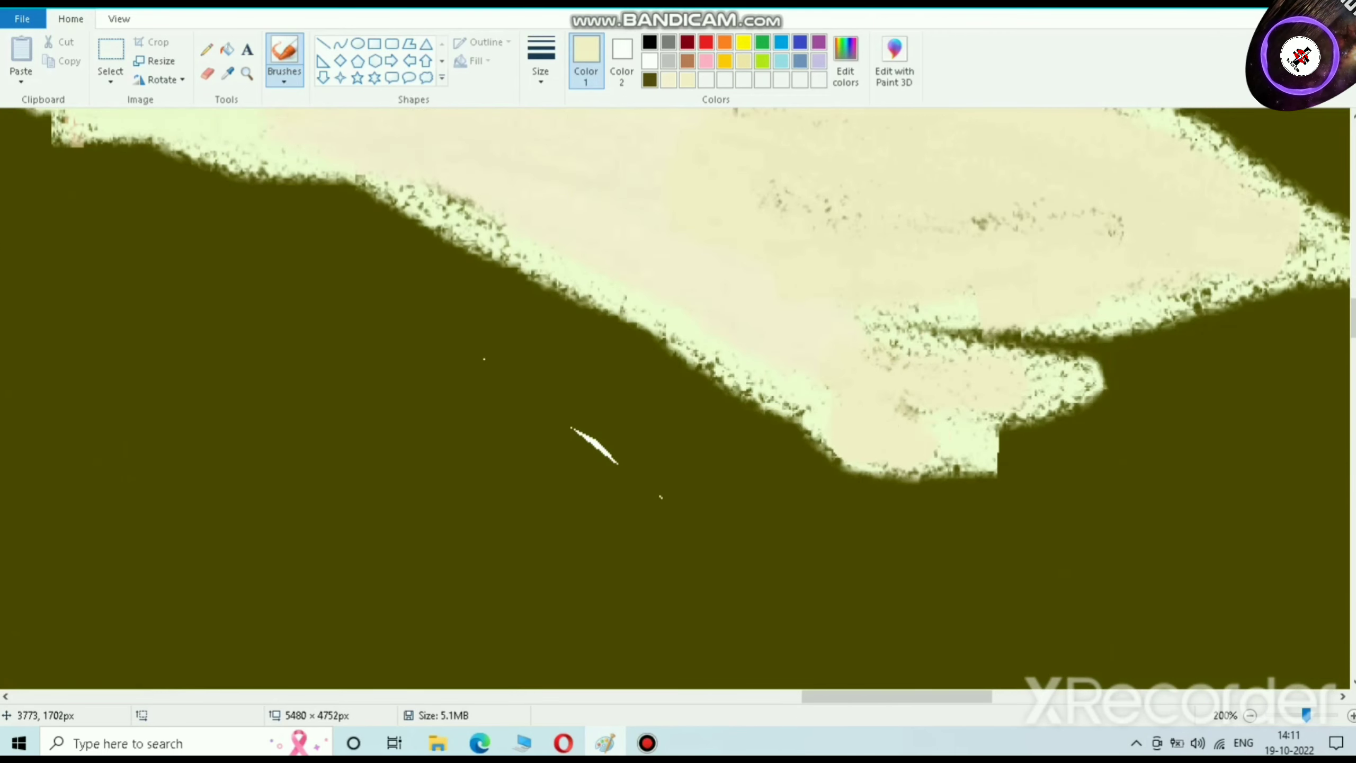
{"action": "left_click_drag", "start_coordinate": [1223, 297], "coordinate": [1332, 274]}
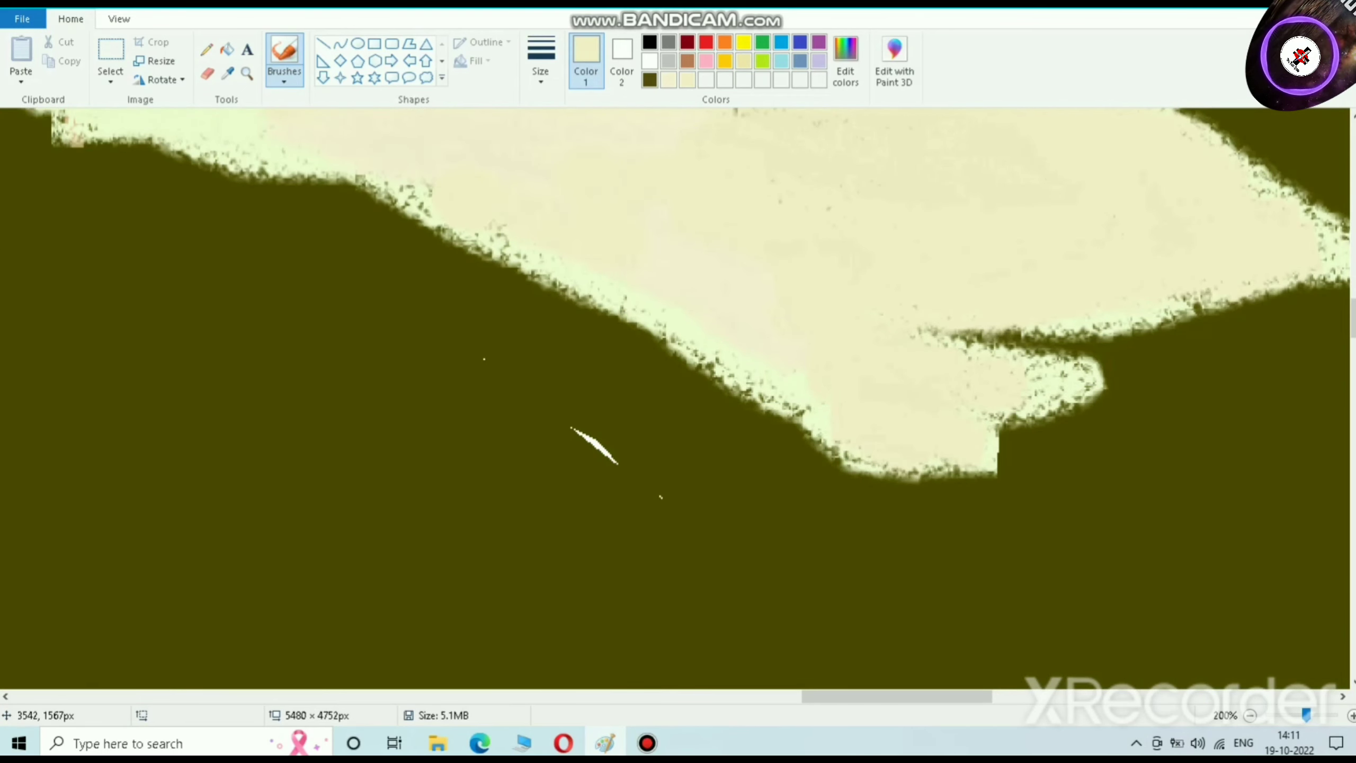
{"action": "scroll", "coordinate": [513, 262], "scroll_direction": "up", "scroll_amount": 6}
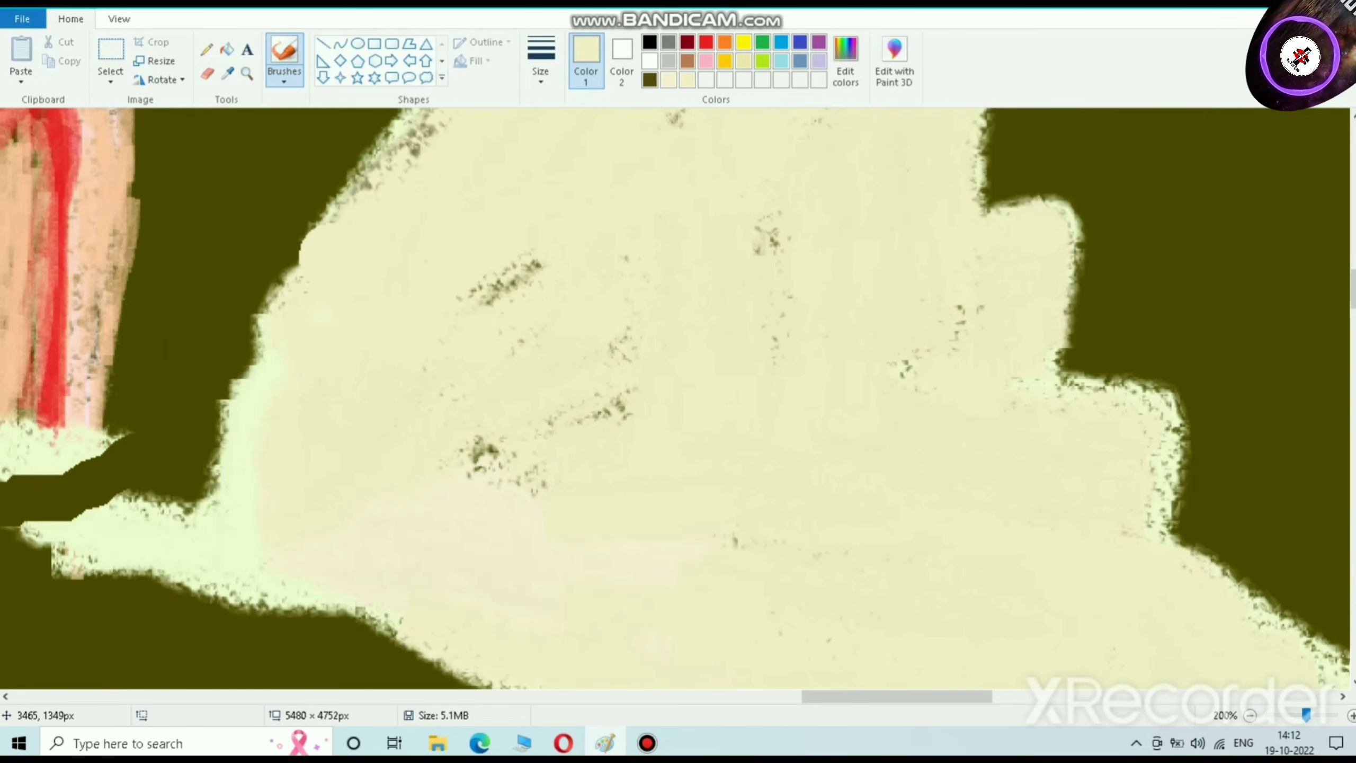
{"action": "left_click_drag", "start_coordinate": [406, 136], "coordinate": [334, 208]}
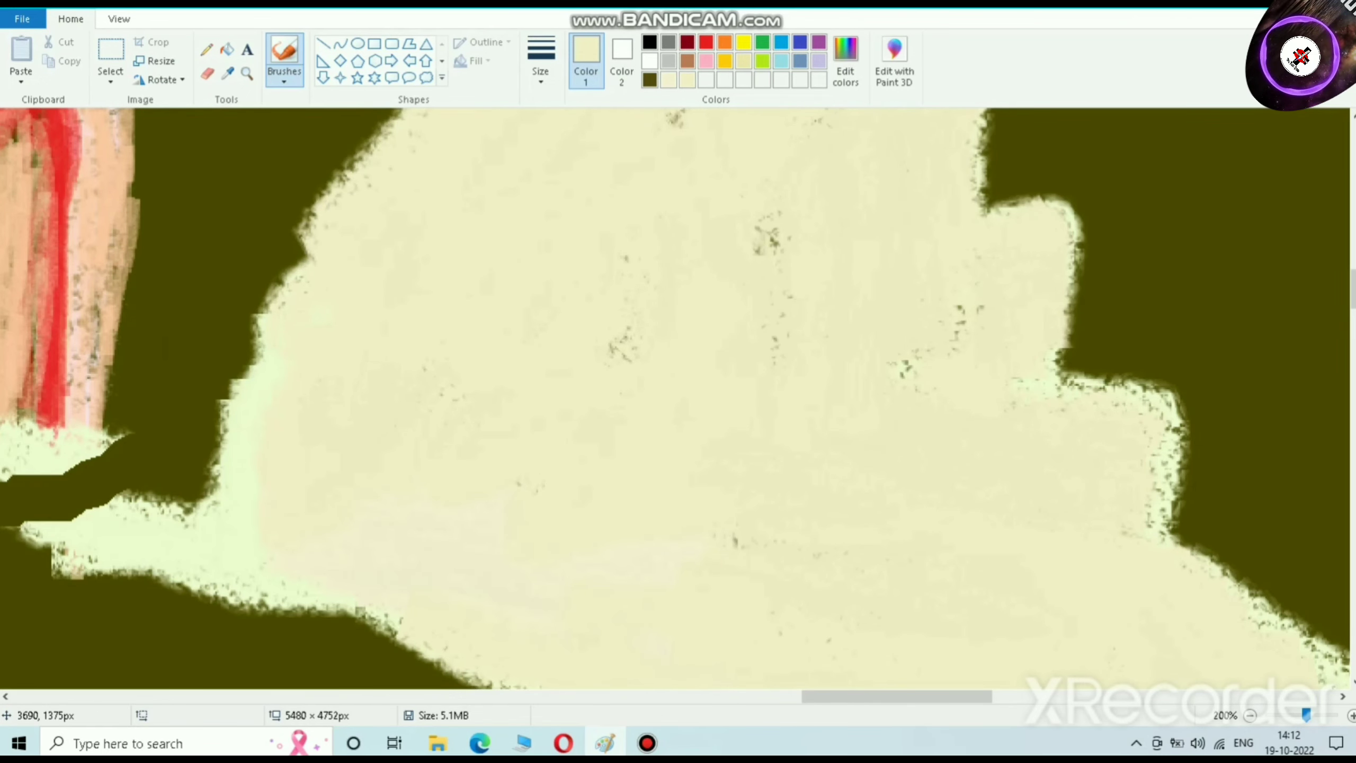
Step: Mix a slightly darker pale yellow and paint it over the banknote fan's left edge, middle and lower-left tip
{"action": "scroll", "coordinate": [678, 398], "scroll_direction": "up", "scroll_amount": 4}
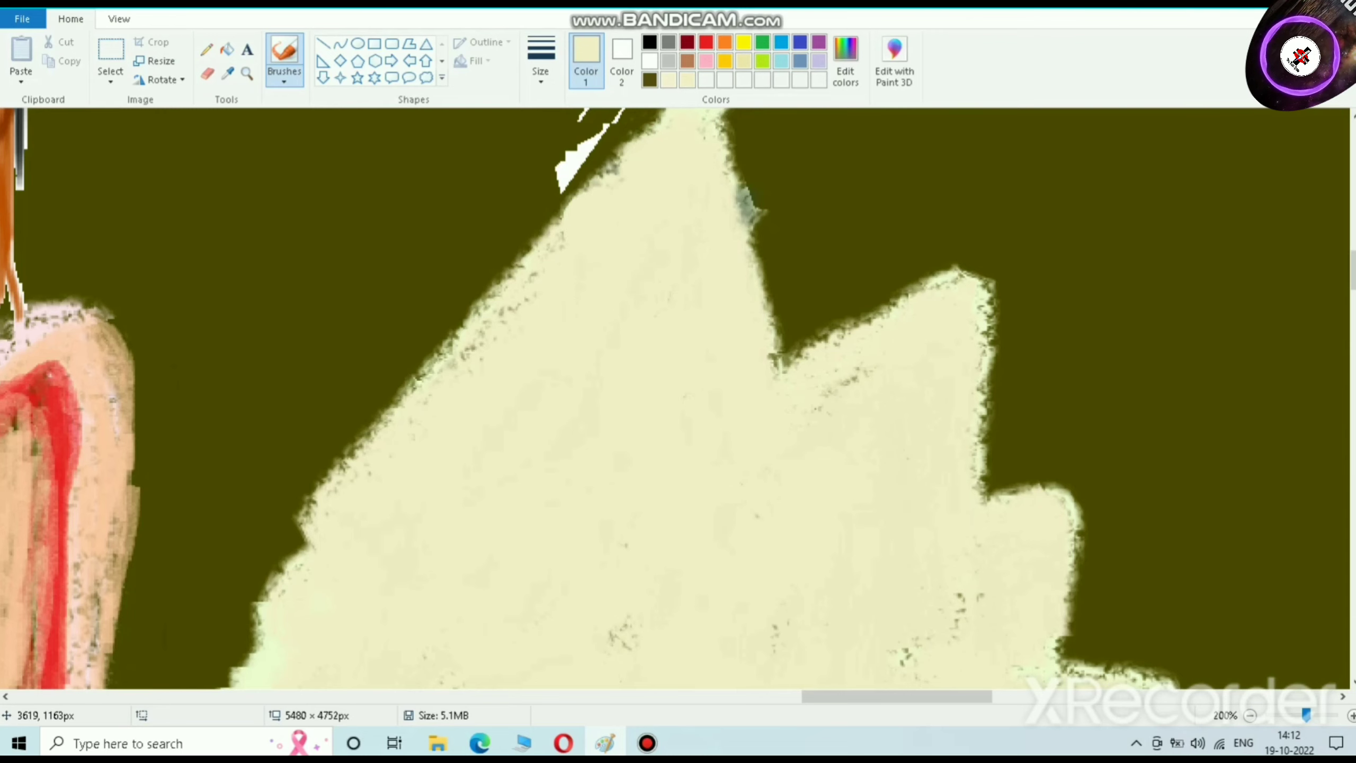
{"action": "scroll", "coordinate": [452, 383], "scroll_direction": "up", "scroll_amount": 4}
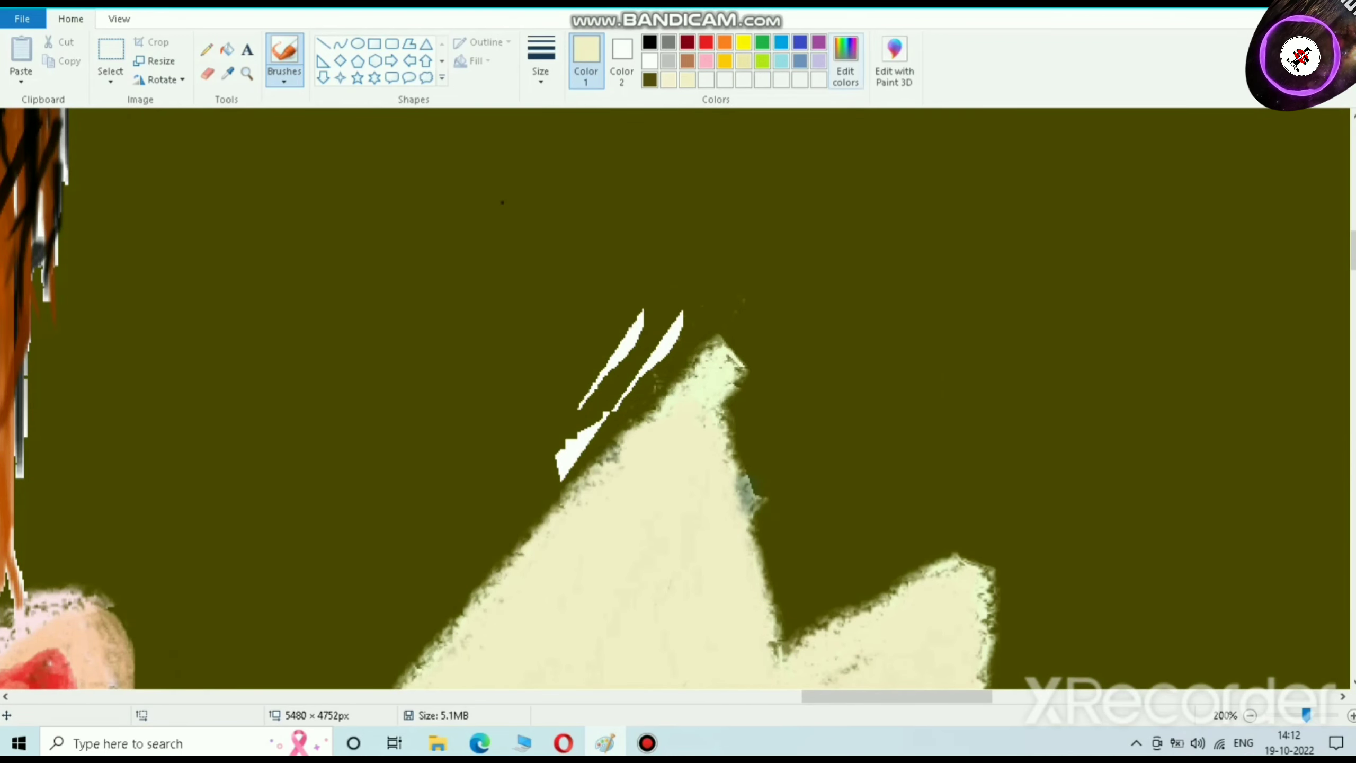
{"action": "left_click", "coordinate": [845, 59]}
{"action": "left_click", "coordinate": [524, 481]}
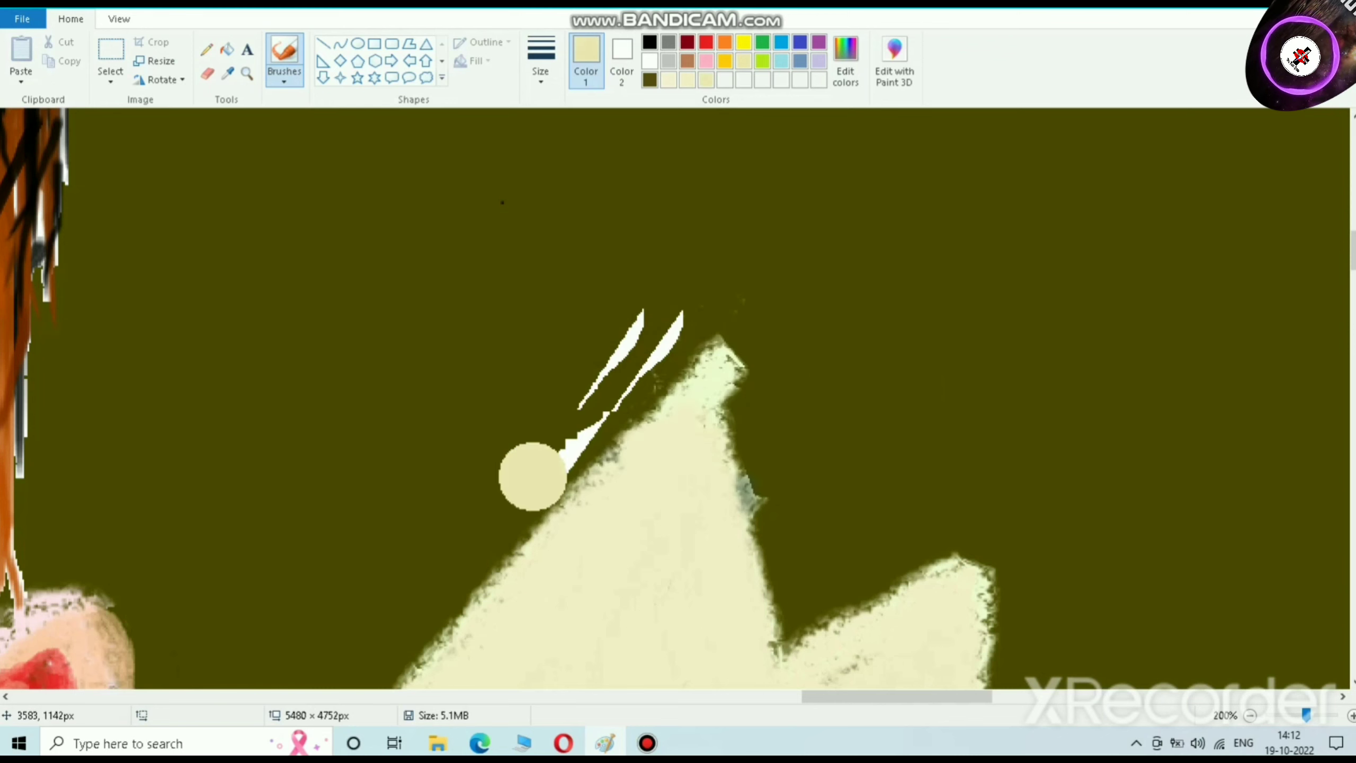
{"action": "scroll", "coordinate": [533, 475], "scroll_direction": "down", "scroll_amount": 4}
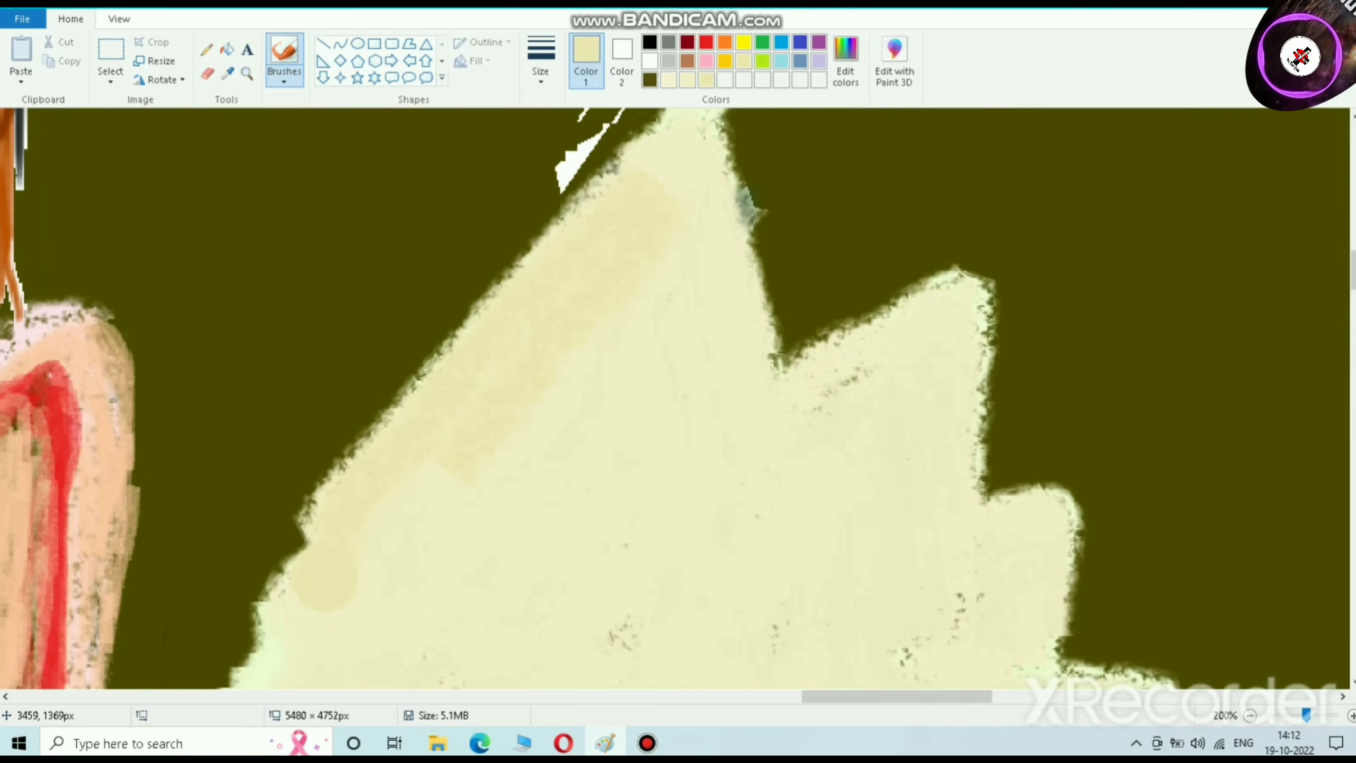
{"action": "scroll", "coordinate": [278, 641], "scroll_direction": "down", "scroll_amount": 4}
{"action": "left_click_drag", "start_coordinate": [153, 548], "coordinate": [660, 593]}
{"action": "mouse_move", "coordinate": [643, 163]}
{"action": "left_mouse_down"}
{"action": "mouse_move", "coordinate": [535, 198]}
{"action": "mouse_move", "coordinate": [406, 415]}
{"action": "mouse_move", "coordinate": [702, 283]}
{"action": "mouse_move", "coordinate": [323, 527]}
{"action": "left_mouse_up"}
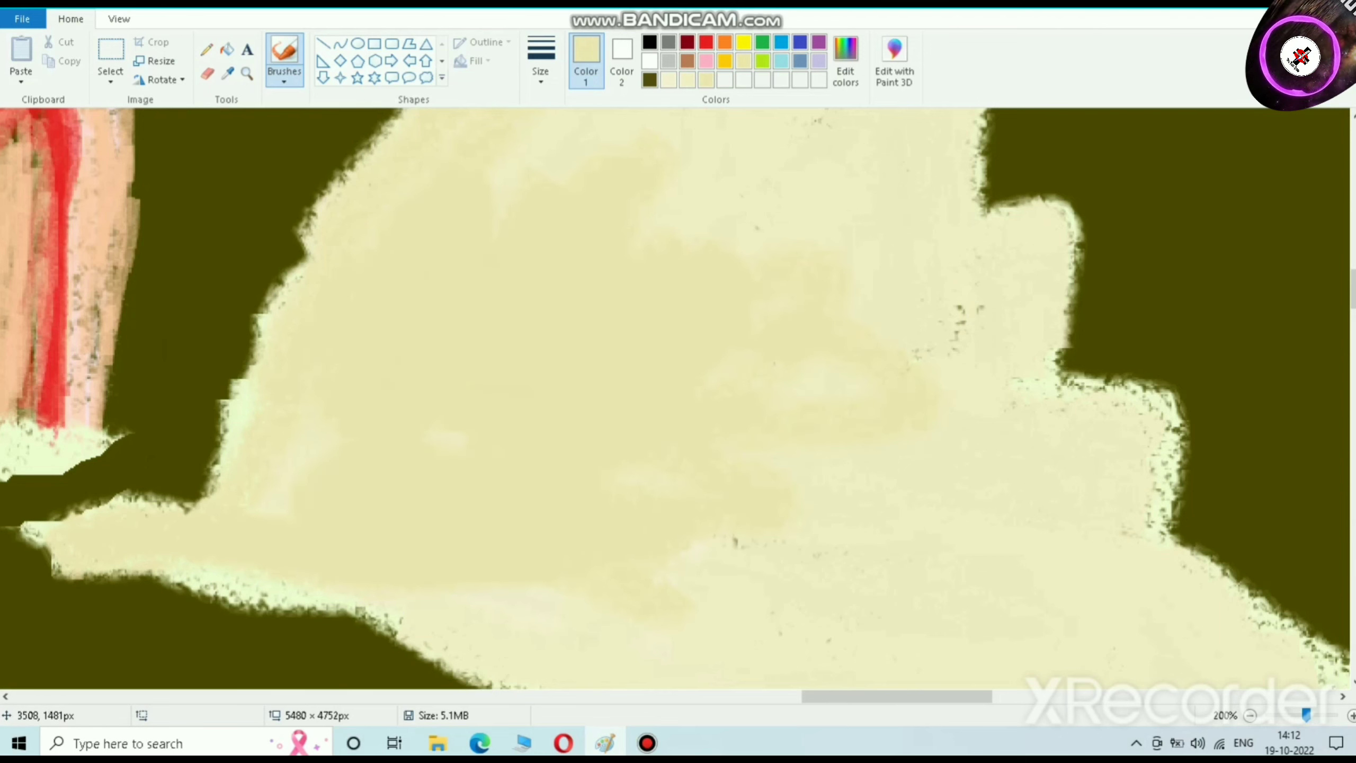
Step: Mix a deeper yellow with red 233, green 218 and blue 148, paint the fan's left side, and add a lighter yellow across its lower part
{"action": "left_click", "coordinate": [845, 61]}
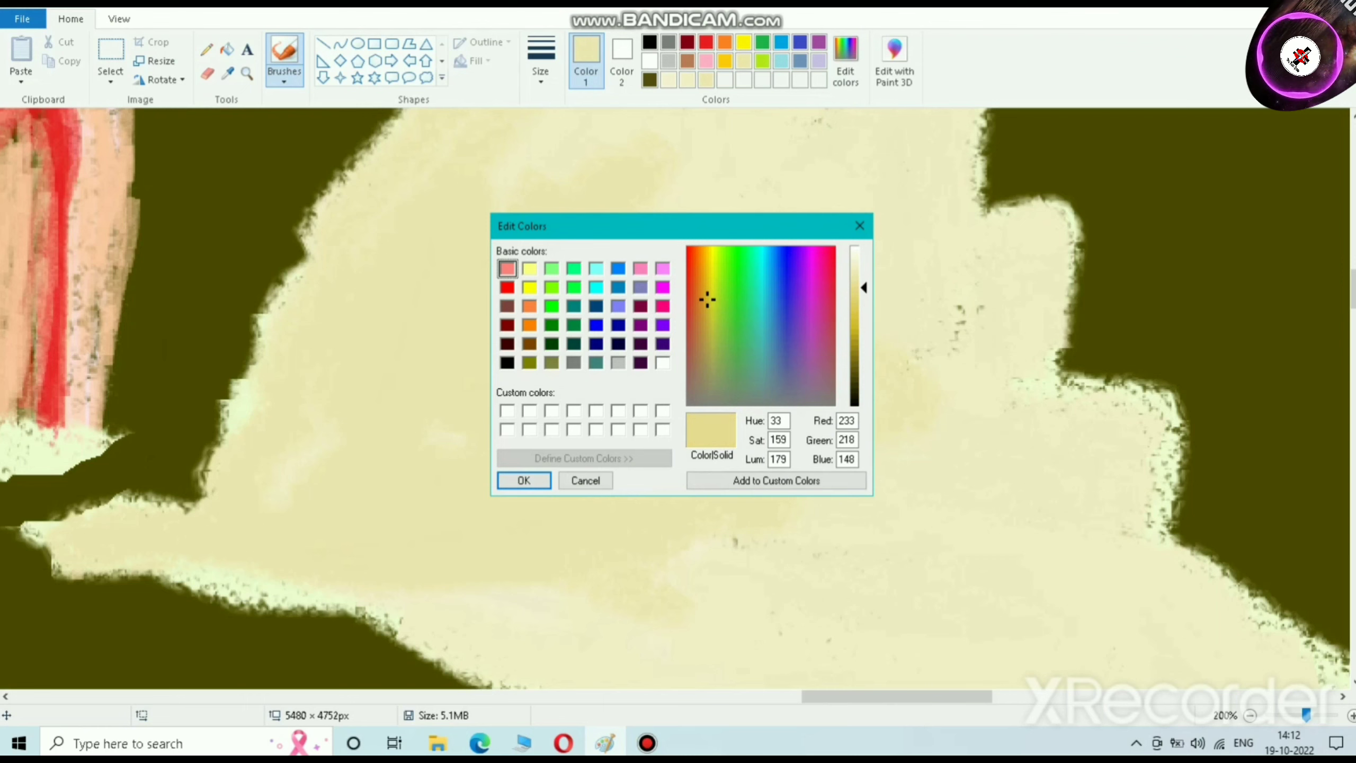
{"action": "left_click", "coordinate": [524, 480]}
{"action": "mouse_move", "coordinate": [506, 460]}
{"action": "left_mouse_down"}
{"action": "mouse_move", "coordinate": [527, 249]}
{"action": "mouse_move", "coordinate": [373, 420]}
{"action": "mouse_move", "coordinate": [429, 135]}
{"action": "mouse_move", "coordinate": [238, 526]}
{"action": "mouse_move", "coordinate": [113, 552]}
{"action": "mouse_move", "coordinate": [18, 546]}
{"action": "mouse_move", "coordinate": [329, 513]}
{"action": "mouse_move", "coordinate": [579, 551]}
{"action": "mouse_move", "coordinate": [507, 423]}
{"action": "left_mouse_up"}
{"action": "scroll", "coordinate": [629, 388], "scroll_direction": "down", "scroll_amount": 3}
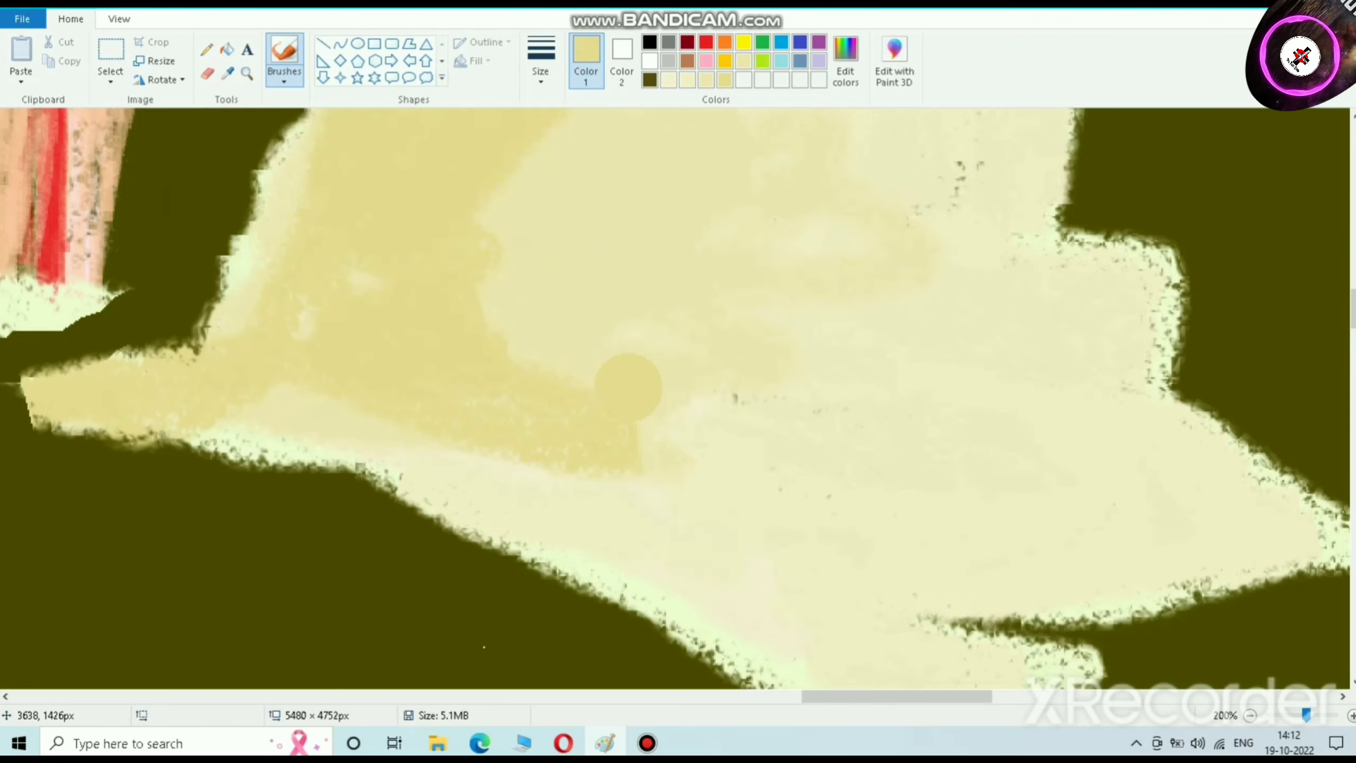
{"action": "scroll", "coordinate": [629, 387], "scroll_direction": "down", "scroll_amount": 3}
{"action": "left_click", "coordinate": [744, 61]}
{"action": "mouse_move", "coordinate": [626, 379]}
{"action": "left_mouse_down"}
{"action": "mouse_move", "coordinate": [477, 301]}
{"action": "mouse_move", "coordinate": [836, 485]}
{"action": "left_mouse_up"}
Step: Mix a near-white cream with red 252, green 250 and blue 239 and paint it along the fan's lower and upper-left edges
{"action": "left_click", "coordinate": [845, 59]}
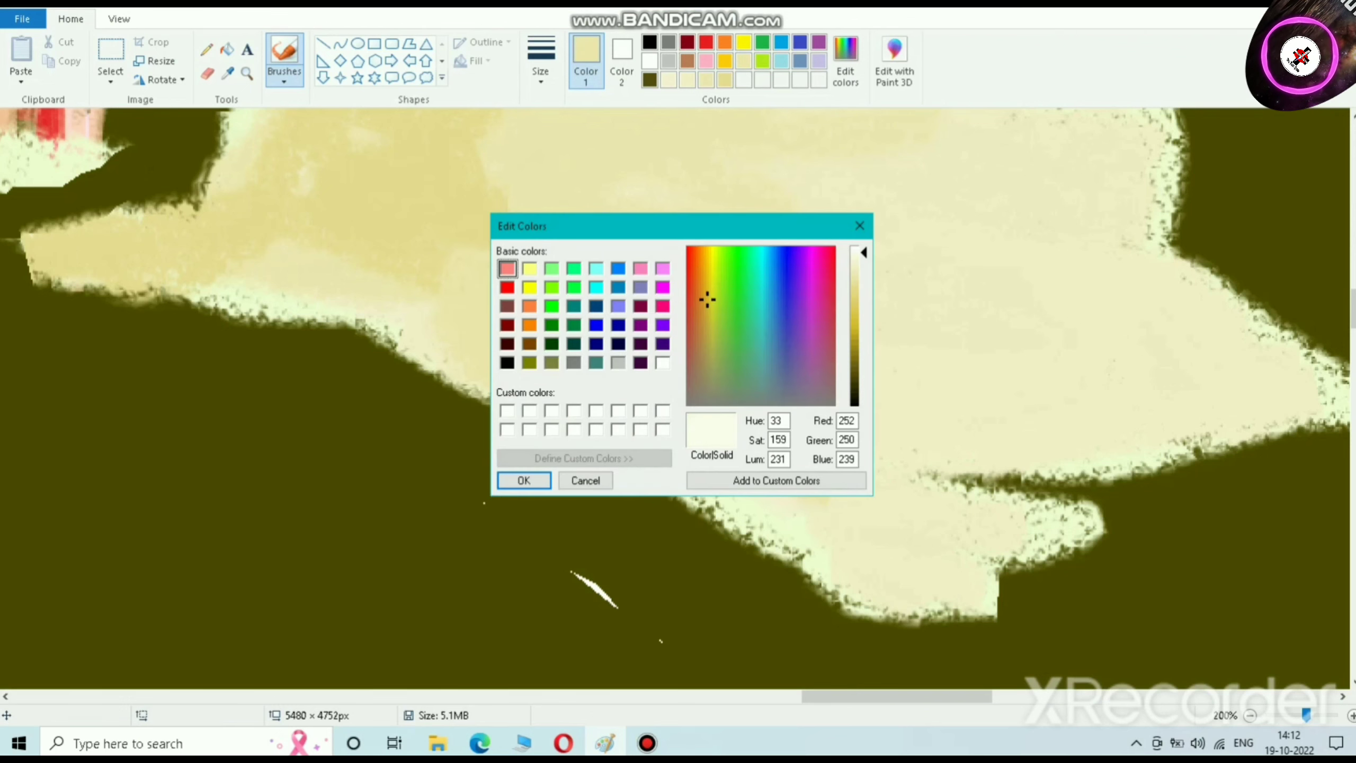
{"action": "left_click", "coordinate": [524, 480]}
{"action": "mouse_move", "coordinate": [566, 309]}
{"action": "left_mouse_down"}
{"action": "mouse_move", "coordinate": [414, 260]}
{"action": "mouse_move", "coordinate": [463, 306]}
{"action": "mouse_move", "coordinate": [804, 468]}
{"action": "mouse_move", "coordinate": [908, 551]}
{"action": "mouse_move", "coordinate": [801, 558]}
{"action": "mouse_move", "coordinate": [417, 342]}
{"action": "mouse_move", "coordinate": [212, 288]}
{"action": "mouse_move", "coordinate": [55, 267]}
{"action": "mouse_move", "coordinate": [550, 267]}
{"action": "mouse_move", "coordinate": [761, 341]}
{"action": "left_mouse_up"}
{"action": "scroll", "coordinate": [761, 346], "scroll_direction": "up", "scroll_amount": 3}
{"action": "mouse_move", "coordinate": [512, 220]}
{"action": "left_mouse_down"}
{"action": "mouse_move", "coordinate": [393, 416]}
{"action": "mouse_move", "coordinate": [433, 270]}
{"action": "mouse_move", "coordinate": [545, 147]}
{"action": "left_mouse_up"}
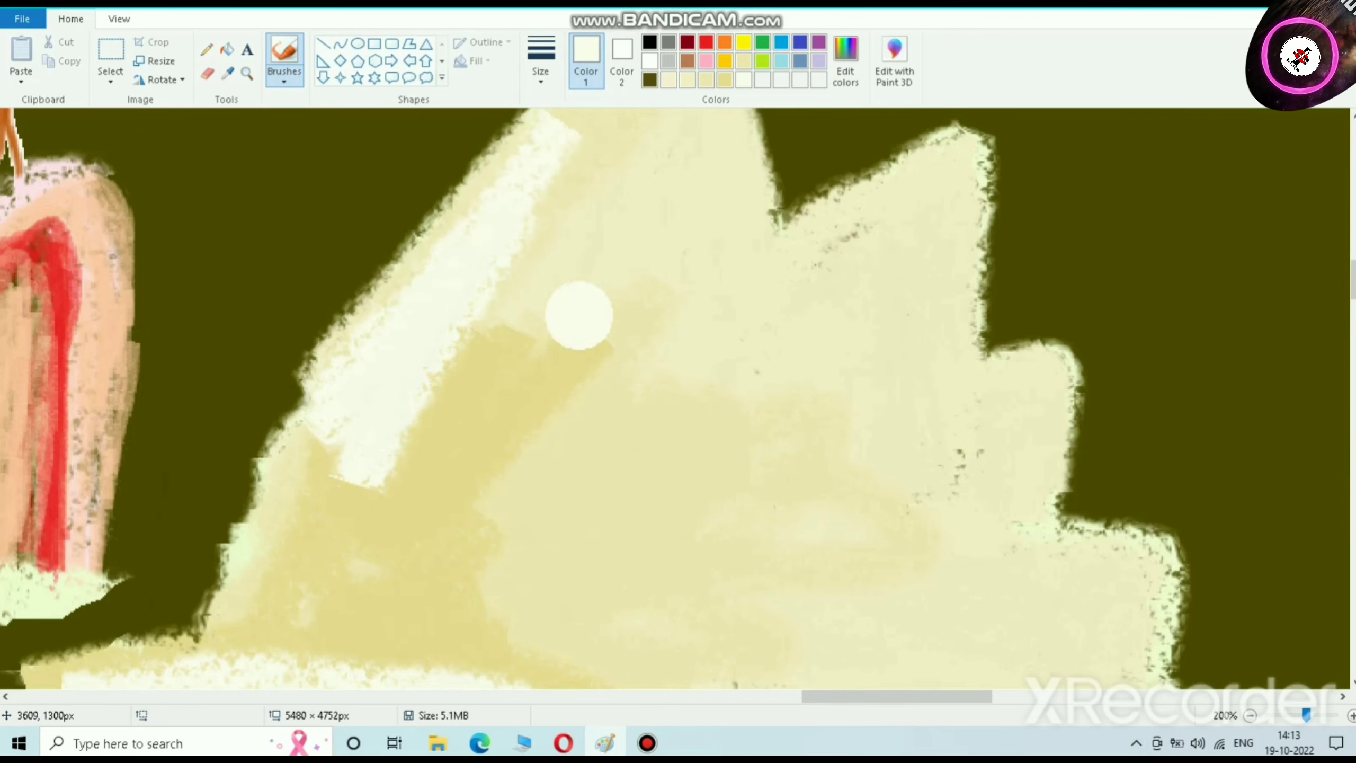
Step: Cover the fan's left side and the narrow lower-left tip with the near-white cream
{"action": "scroll", "coordinate": [588, 300], "scroll_direction": "up", "scroll_amount": 1}
{"action": "mouse_move", "coordinate": [689, 122]}
{"action": "left_mouse_down"}
{"action": "mouse_move", "coordinate": [610, 177]}
{"action": "mouse_move", "coordinate": [643, 154]}
{"action": "mouse_move", "coordinate": [507, 312]}
{"action": "mouse_move", "coordinate": [312, 610]}
{"action": "mouse_move", "coordinate": [296, 583]}
{"action": "left_mouse_up"}
{"action": "scroll", "coordinate": [346, 558], "scroll_direction": "down", "scroll_amount": 3}
{"action": "mouse_move", "coordinate": [346, 321]}
{"action": "left_mouse_down"}
{"action": "mouse_move", "coordinate": [245, 445]}
{"action": "mouse_move", "coordinate": [118, 528]}
{"action": "mouse_move", "coordinate": [28, 560]}
{"action": "left_mouse_up"}
{"action": "mouse_move", "coordinate": [300, 476]}
{"action": "left_mouse_down"}
{"action": "mouse_move", "coordinate": [270, 462]}
{"action": "mouse_move", "coordinate": [606, 227]}
{"action": "mouse_move", "coordinate": [613, 150]}
{"action": "mouse_move", "coordinate": [638, 179]}
{"action": "left_mouse_up"}
Step: Fill the fan's top peak and broad middle area with the near-white cream
{"action": "scroll", "coordinate": [668, 267], "scroll_direction": "up", "scroll_amount": 3}
{"action": "left_click_drag", "start_coordinate": [677, 287], "coordinate": [723, 420]}
{"action": "mouse_move", "coordinate": [721, 414]}
{"action": "left_mouse_down"}
{"action": "mouse_move", "coordinate": [717, 291]}
{"action": "mouse_move", "coordinate": [770, 462]}
{"action": "mouse_move", "coordinate": [704, 216]}
{"action": "mouse_move", "coordinate": [745, 312]}
{"action": "mouse_move", "coordinate": [722, 225]}
{"action": "mouse_move", "coordinate": [796, 530]}
{"action": "mouse_move", "coordinate": [630, 425]}
{"action": "mouse_move", "coordinate": [599, 433]}
{"action": "mouse_move", "coordinate": [693, 225]}
{"action": "mouse_move", "coordinate": [512, 422]}
{"action": "mouse_move", "coordinate": [667, 434]}
{"action": "left_mouse_up"}
{"action": "scroll", "coordinate": [741, 286], "scroll_direction": "down", "scroll_amount": 4}
{"action": "mouse_move", "coordinate": [742, 286]}
{"action": "left_mouse_down"}
{"action": "mouse_move", "coordinate": [492, 468]}
{"action": "mouse_move", "coordinate": [663, 394]}
{"action": "mouse_move", "coordinate": [857, 339]}
{"action": "mouse_move", "coordinate": [1031, 224]}
{"action": "mouse_move", "coordinate": [673, 411]}
{"action": "mouse_move", "coordinate": [919, 374]}
{"action": "mouse_move", "coordinate": [683, 526]}
{"action": "mouse_move", "coordinate": [822, 502]}
{"action": "mouse_move", "coordinate": [706, 582]}
{"action": "left_mouse_up"}
{"action": "mouse_move", "coordinate": [897, 521]}
{"action": "left_mouse_down"}
{"action": "mouse_move", "coordinate": [833, 641]}
{"action": "mouse_move", "coordinate": [759, 588]}
{"action": "mouse_move", "coordinate": [724, 260]}
{"action": "mouse_move", "coordinate": [734, 109]}
{"action": "mouse_move", "coordinate": [833, 224]}
{"action": "mouse_move", "coordinate": [612, 197]}
{"action": "left_mouse_up"}
{"action": "left_click_drag", "start_coordinate": [597, 620], "coordinate": [376, 571]}
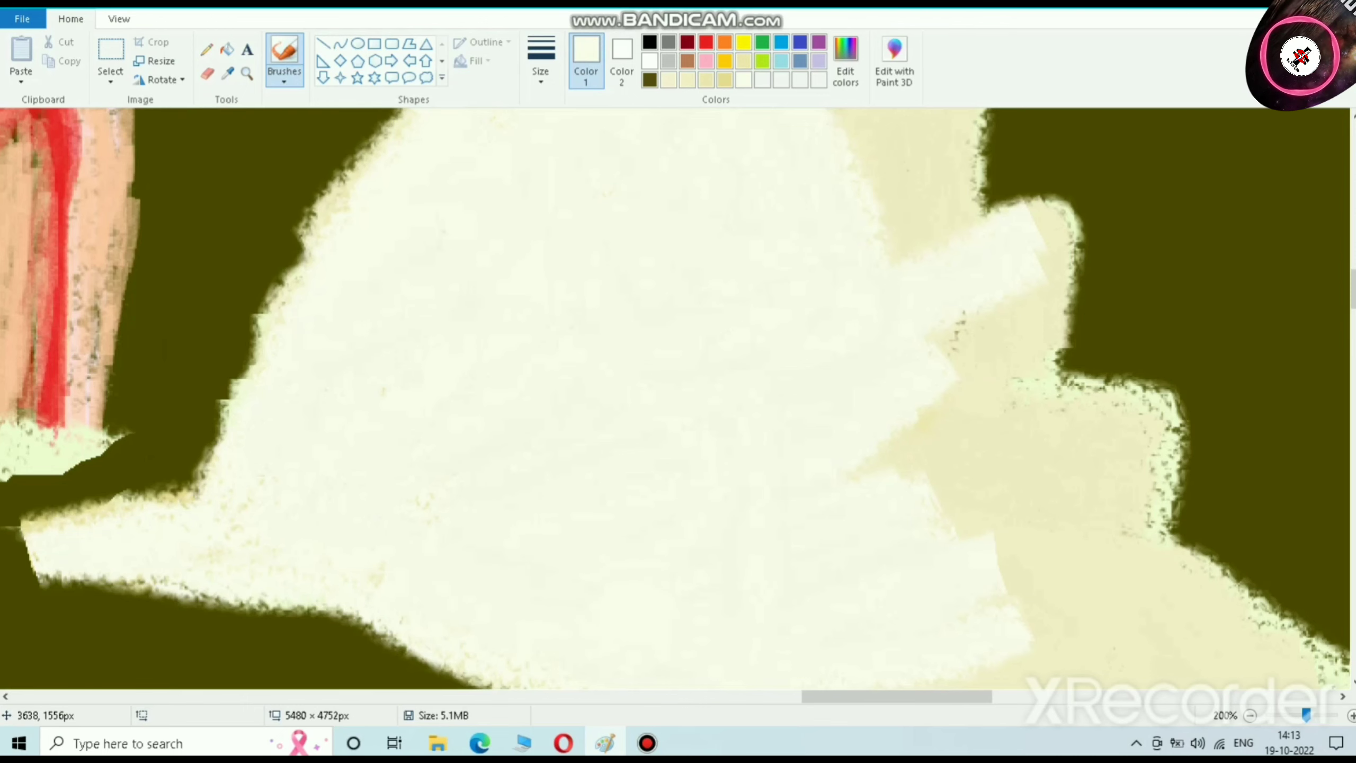
Step: Extend the near-white cream over the second peak, the stepped right edge and the lower tips of the fan
{"action": "scroll", "coordinate": [679, 398], "scroll_direction": "down", "scroll_amount": 1}
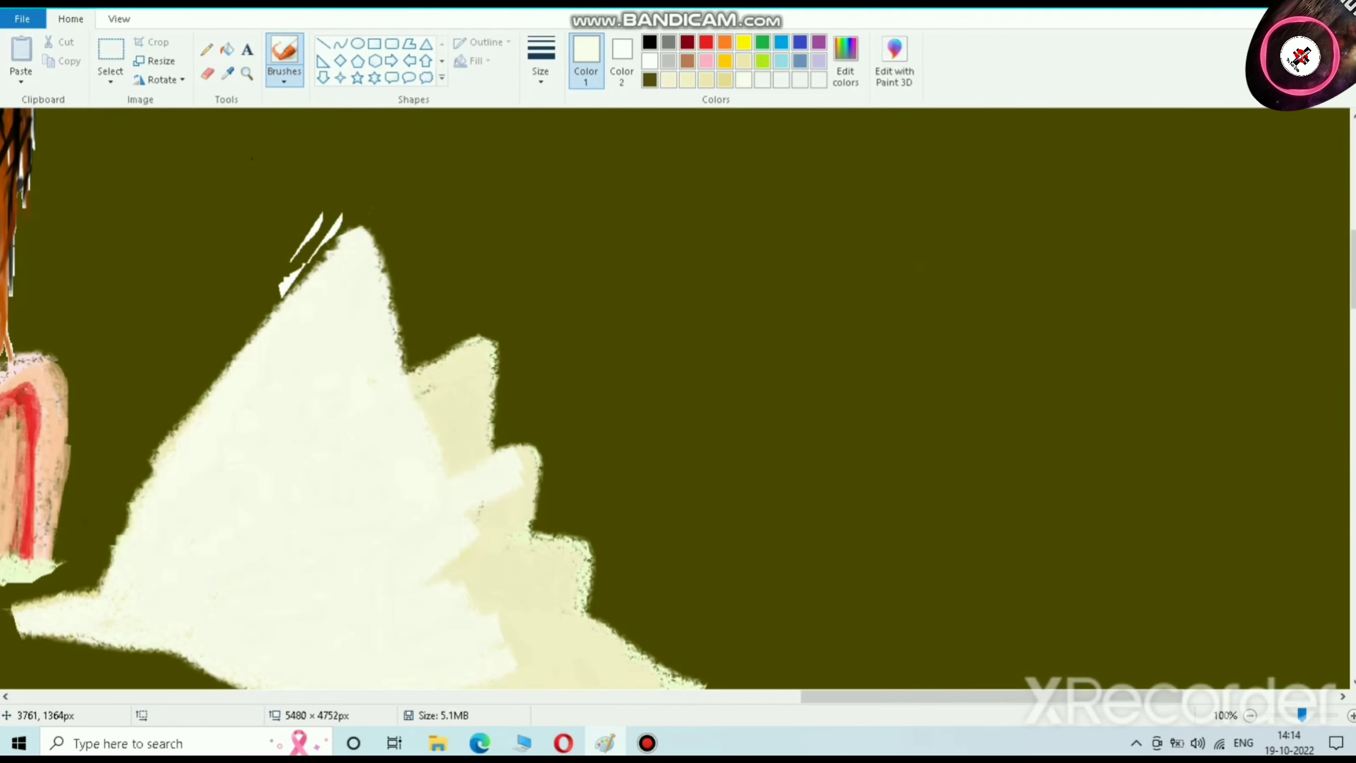
{"action": "mouse_move", "coordinate": [470, 465]}
{"action": "left_mouse_down"}
{"action": "mouse_move", "coordinate": [481, 347]}
{"action": "mouse_move", "coordinate": [465, 374]}
{"action": "mouse_move", "coordinate": [497, 369]}
{"action": "mouse_move", "coordinate": [451, 405]}
{"action": "mouse_move", "coordinate": [444, 342]}
{"action": "mouse_move", "coordinate": [483, 336]}
{"action": "mouse_move", "coordinate": [409, 363]}
{"action": "mouse_move", "coordinate": [483, 526]}
{"action": "mouse_move", "coordinate": [513, 508]}
{"action": "mouse_move", "coordinate": [470, 588]}
{"action": "mouse_move", "coordinate": [529, 598]}
{"action": "mouse_move", "coordinate": [560, 553]}
{"action": "mouse_move", "coordinate": [549, 664]}
{"action": "mouse_move", "coordinate": [564, 544]}
{"action": "mouse_move", "coordinate": [547, 529]}
{"action": "left_mouse_up"}
{"action": "scroll", "coordinate": [534, 497], "scroll_direction": "down", "scroll_amount": 3}
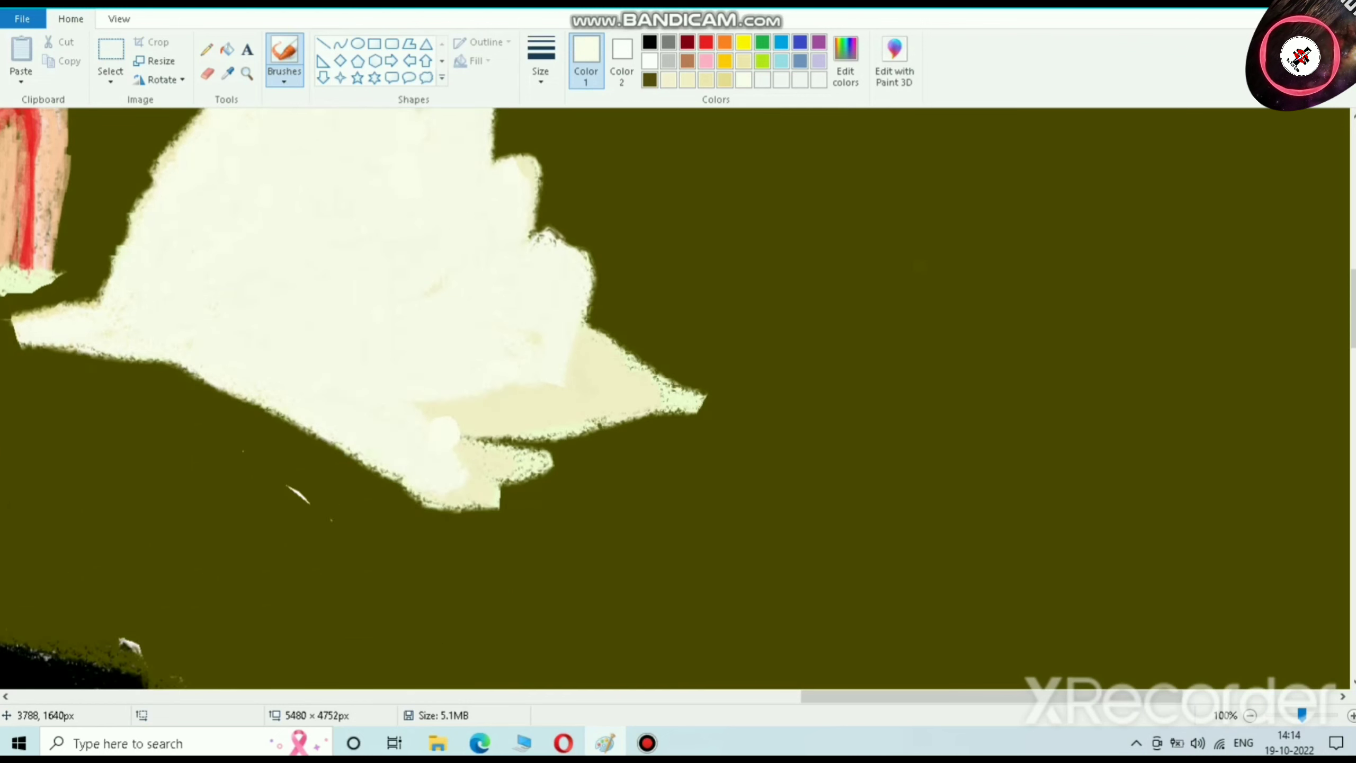
{"action": "mouse_move", "coordinate": [445, 433]}
{"action": "left_mouse_down"}
{"action": "mouse_move", "coordinate": [583, 396]}
{"action": "mouse_move", "coordinate": [614, 347]}
{"action": "mouse_move", "coordinate": [663, 406]}
{"action": "mouse_move", "coordinate": [443, 425]}
{"action": "mouse_move", "coordinate": [480, 470]}
{"action": "mouse_move", "coordinate": [518, 465]}
{"action": "mouse_move", "coordinate": [437, 476]}
{"action": "left_mouse_up"}
{"action": "scroll", "coordinate": [437, 473], "scroll_direction": "up", "scroll_amount": 3}
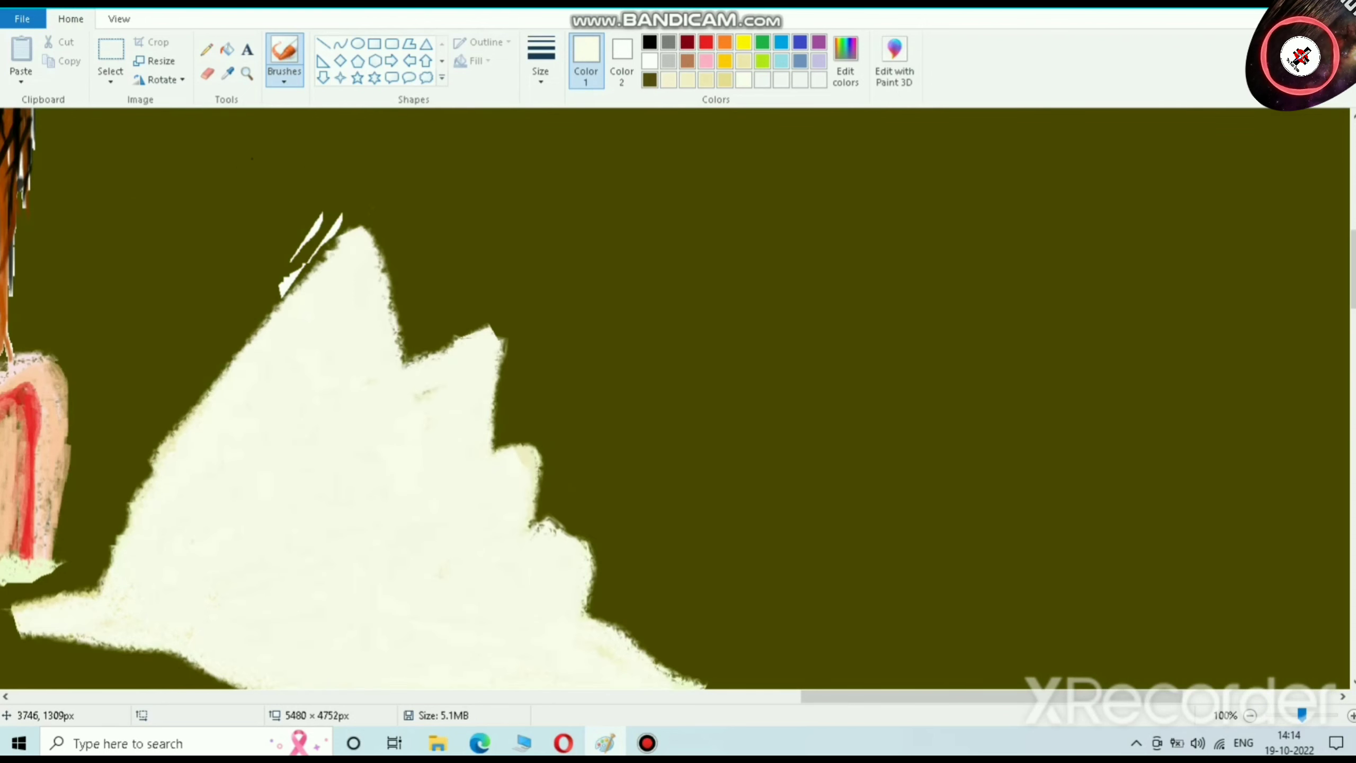
{"action": "scroll", "coordinate": [352, 398], "scroll_direction": "down", "scroll_amount": 5}
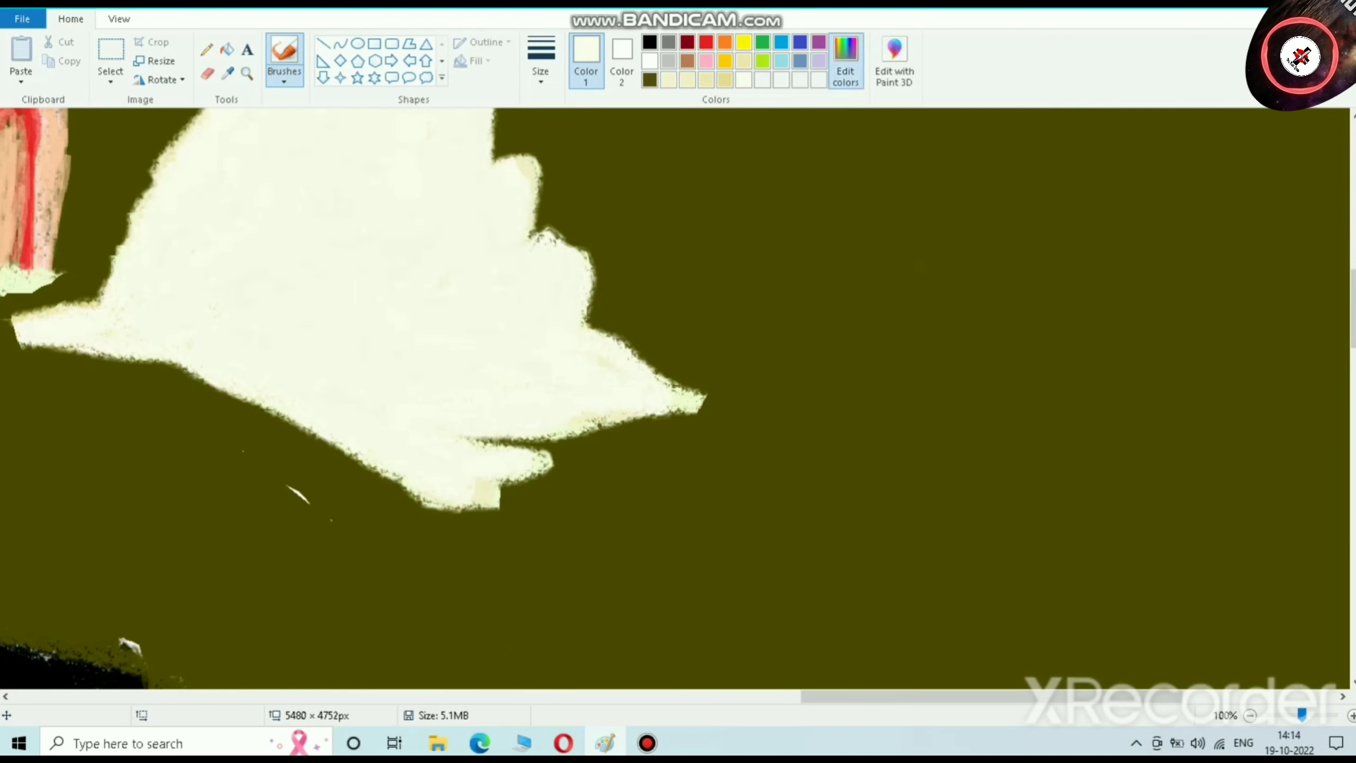
Step: Mix a dark olive with red 100, green 88 and blue 19 and paint over the white marks beside the top peak
{"action": "left_click", "coordinate": [846, 58]}
{"action": "left_click_drag", "start_coordinate": [864, 251], "coordinate": [864, 370]}
{"action": "left_click", "coordinate": [524, 481]}
{"action": "scroll", "coordinate": [593, 370], "scroll_direction": "up", "scroll_amount": 7}
{"action": "left_click", "coordinate": [845, 60]}
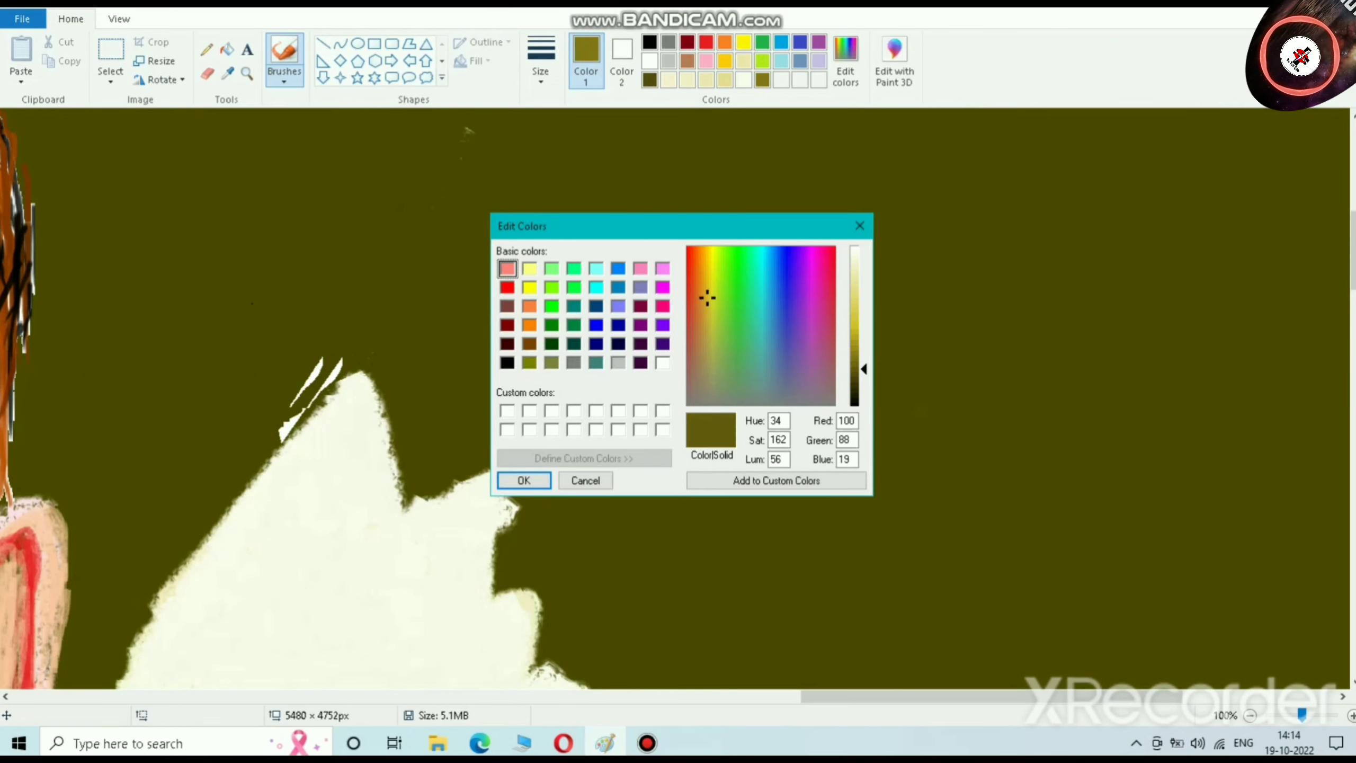
{"action": "left_click", "coordinate": [524, 481]}
{"action": "mouse_move", "coordinate": [368, 337]}
{"action": "left_mouse_down"}
{"action": "mouse_move", "coordinate": [278, 422]}
{"action": "mouse_move", "coordinate": [336, 342]}
{"action": "left_mouse_up"}
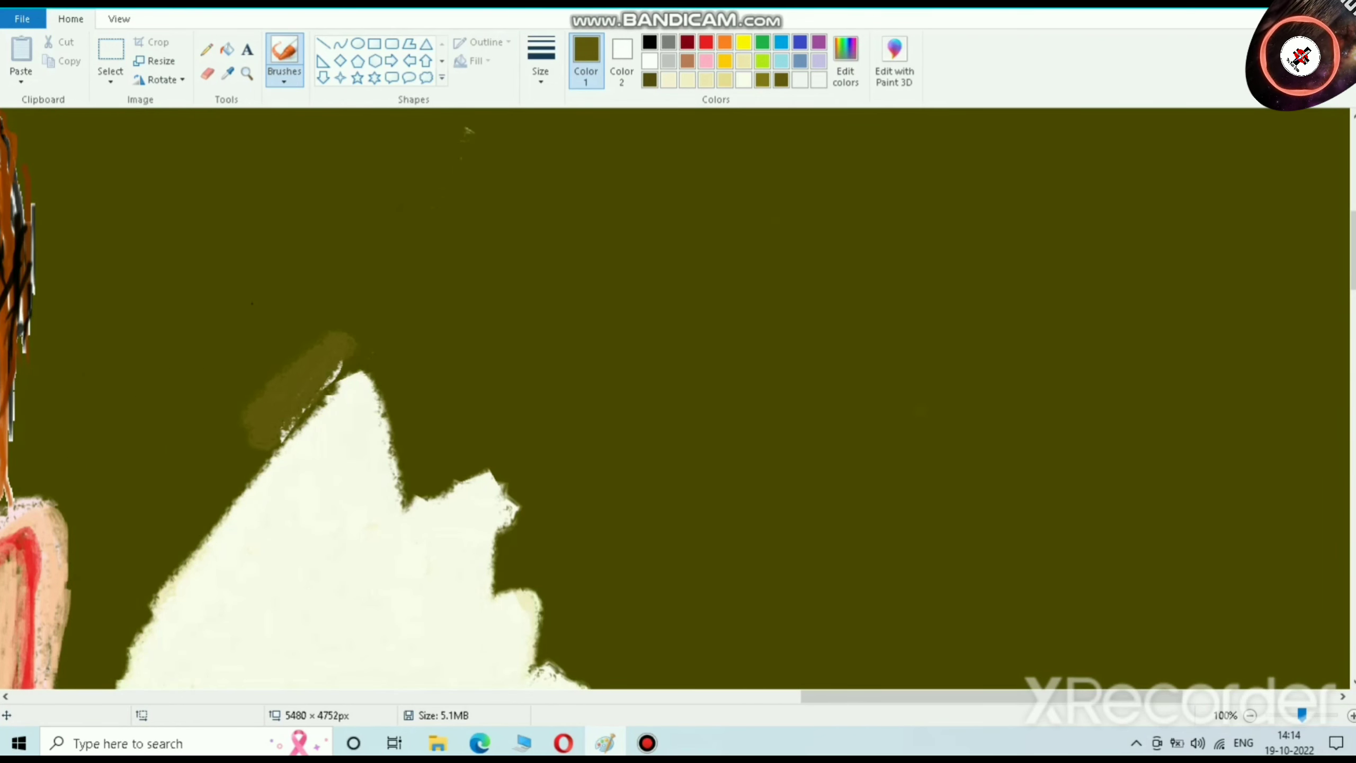
{"action": "left_click", "coordinate": [846, 59]}
{"action": "left_click_drag", "start_coordinate": [864, 357], "coordinate": [864, 368]}
{"action": "left_click", "coordinate": [524, 480]}
{"action": "mouse_move", "coordinate": [225, 441]}
{"action": "left_mouse_down"}
{"action": "mouse_move", "coordinate": [305, 348]}
{"action": "mouse_move", "coordinate": [343, 332]}
{"action": "mouse_move", "coordinate": [354, 298]}
{"action": "mouse_move", "coordinate": [366, 309]}
{"action": "mouse_move", "coordinate": [195, 483]}
{"action": "left_mouse_up"}
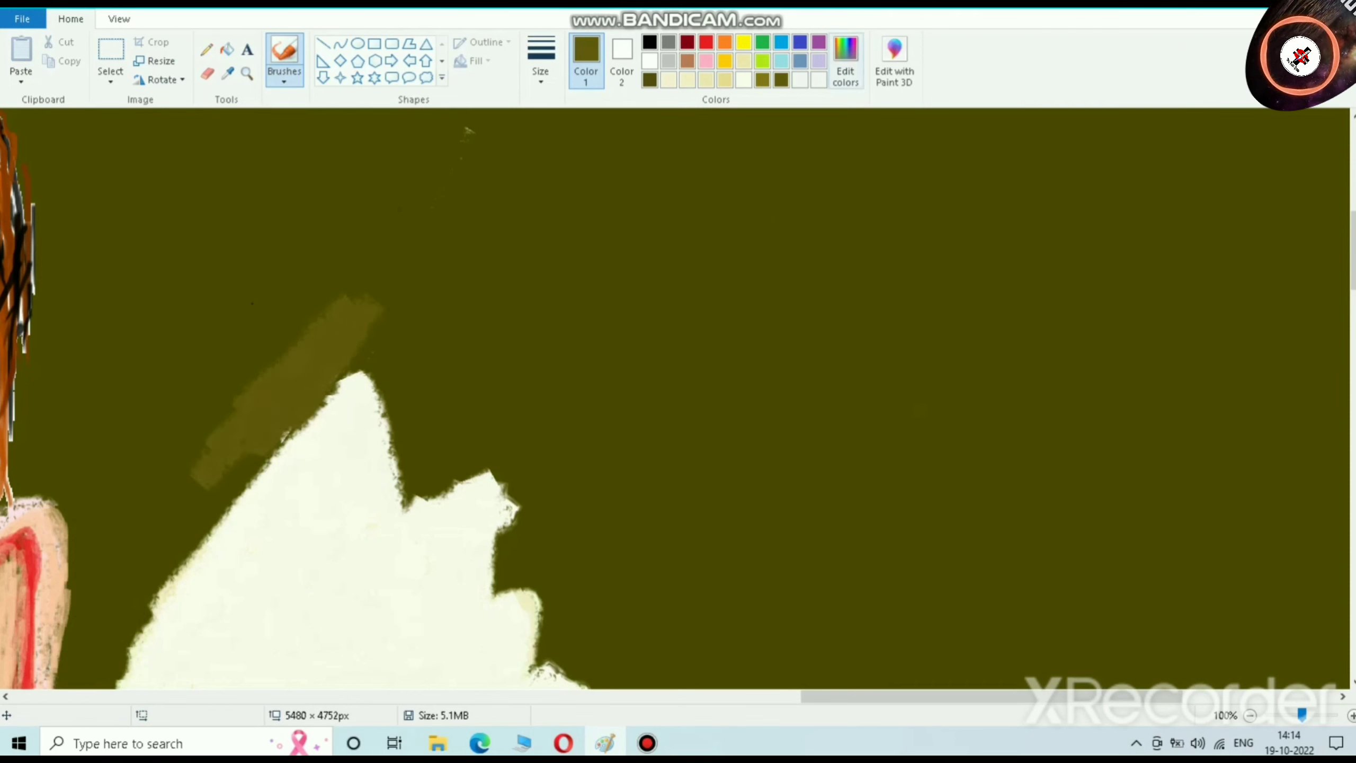
Step: Mix a darker olive with red 86, green 75 and blue 16 and paint it over the lighter olive patch beside the top peak
{"action": "left_click", "coordinate": [846, 59]}
{"action": "left_click_drag", "start_coordinate": [864, 369], "coordinate": [864, 381]}
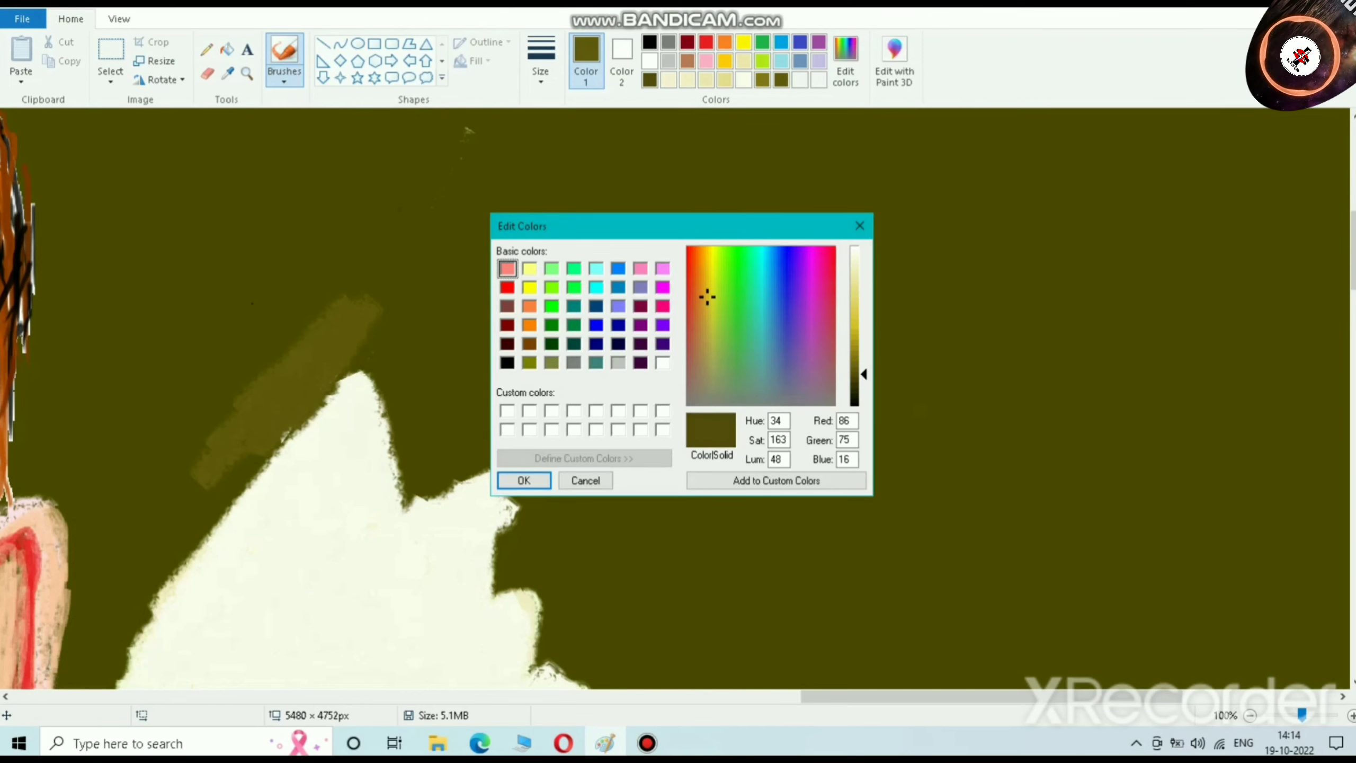
{"action": "left_click", "coordinate": [524, 481]}
{"action": "left_click_drag", "start_coordinate": [344, 320], "coordinate": [216, 475]}
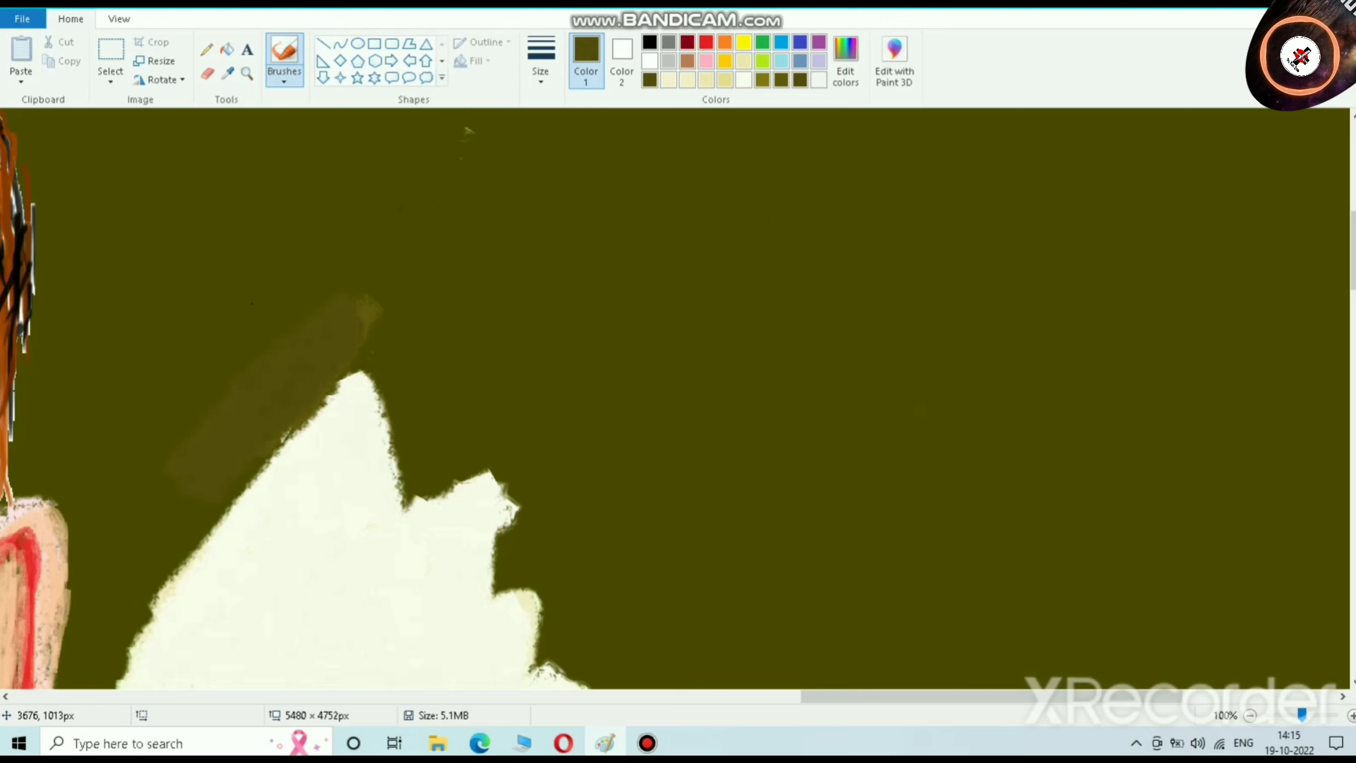
Step: Trim the second peak and the stepped right edge of the fan into sharper corners with the dark olive
{"action": "mouse_move", "coordinate": [502, 440]}
{"action": "left_mouse_down"}
{"action": "mouse_move", "coordinate": [412, 497]}
{"action": "mouse_move", "coordinate": [508, 523]}
{"action": "mouse_move", "coordinate": [504, 581]}
{"action": "mouse_move", "coordinate": [529, 454]}
{"action": "left_mouse_up"}
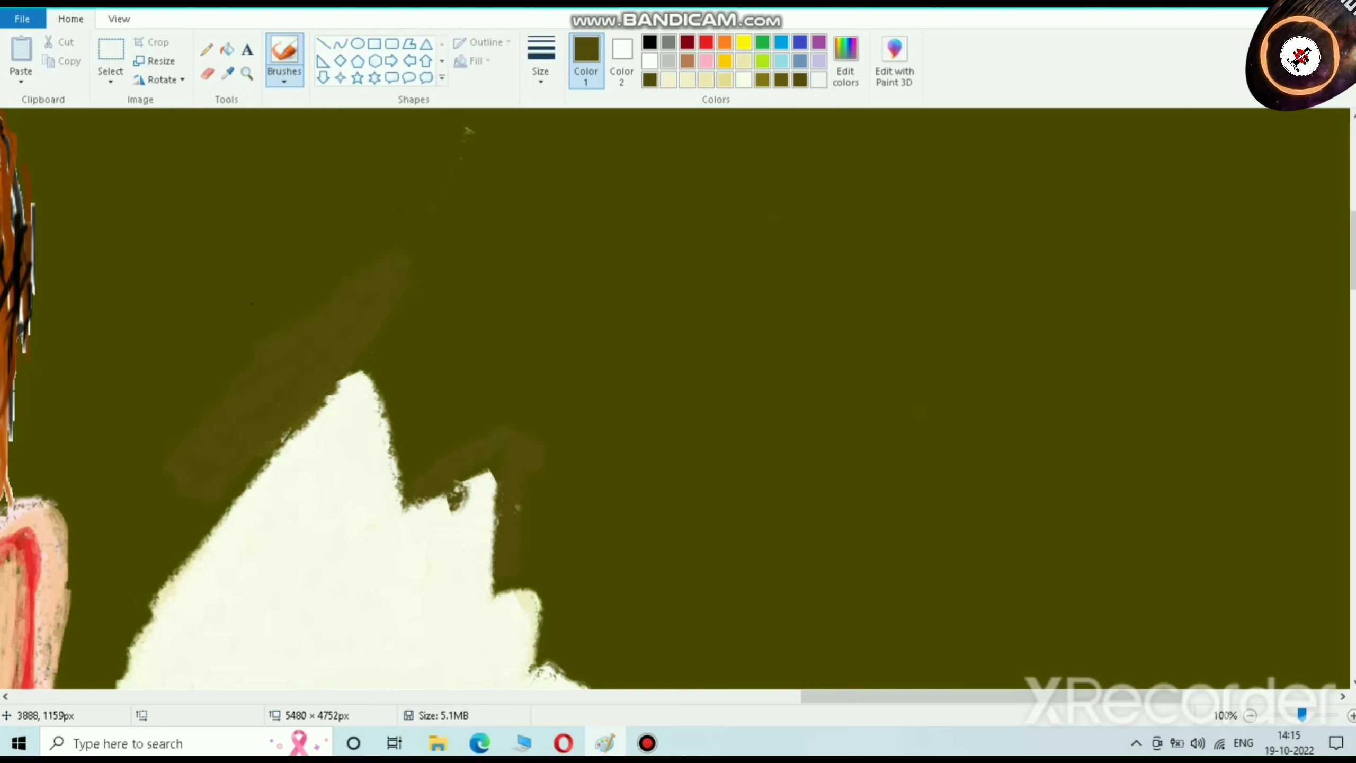
{"action": "scroll", "coordinate": [645, 363], "scroll_direction": "down", "scroll_amount": 5}
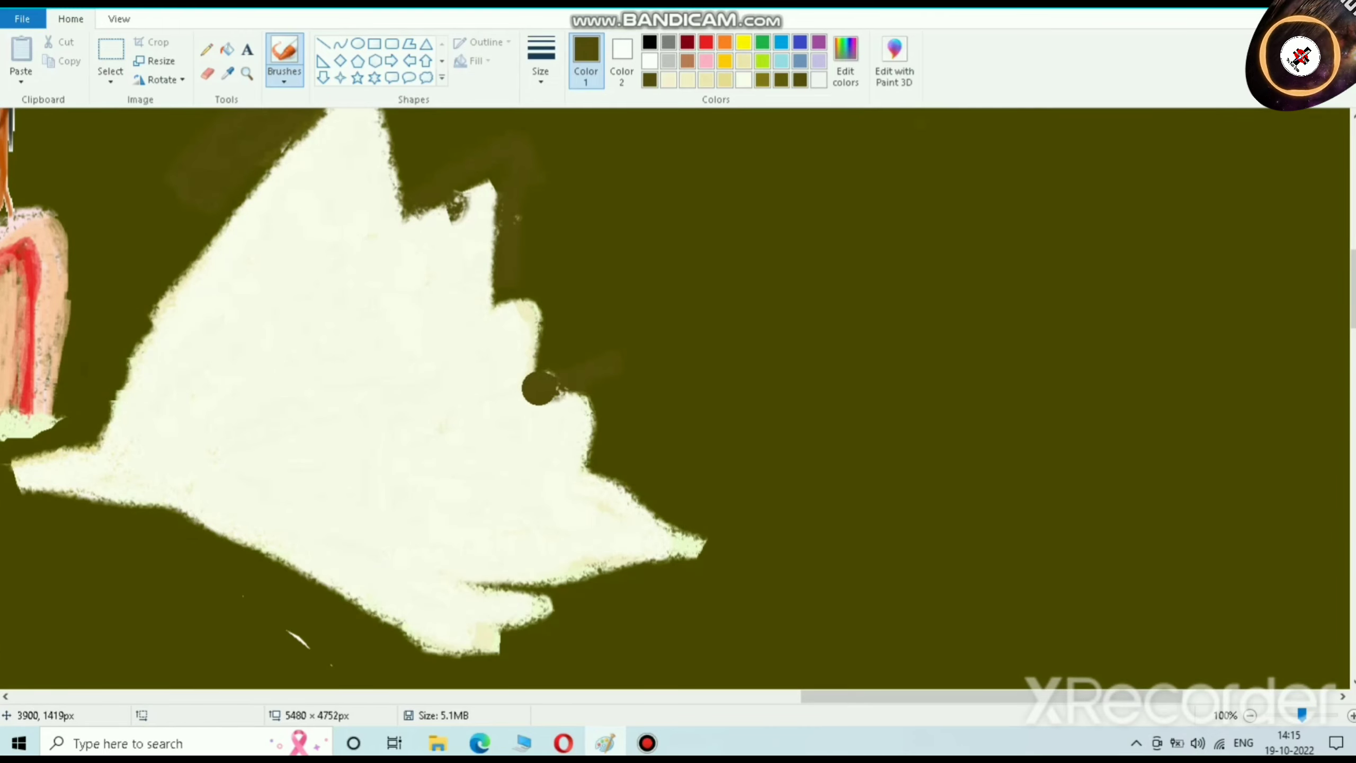
{"action": "mouse_move", "coordinate": [574, 383]}
{"action": "left_mouse_down"}
{"action": "mouse_move", "coordinate": [613, 369]}
{"action": "mouse_move", "coordinate": [544, 386]}
{"action": "mouse_move", "coordinate": [507, 342]}
{"action": "mouse_move", "coordinate": [499, 395]}
{"action": "mouse_move", "coordinate": [530, 306]}
{"action": "mouse_move", "coordinate": [525, 346]}
{"action": "left_mouse_up"}
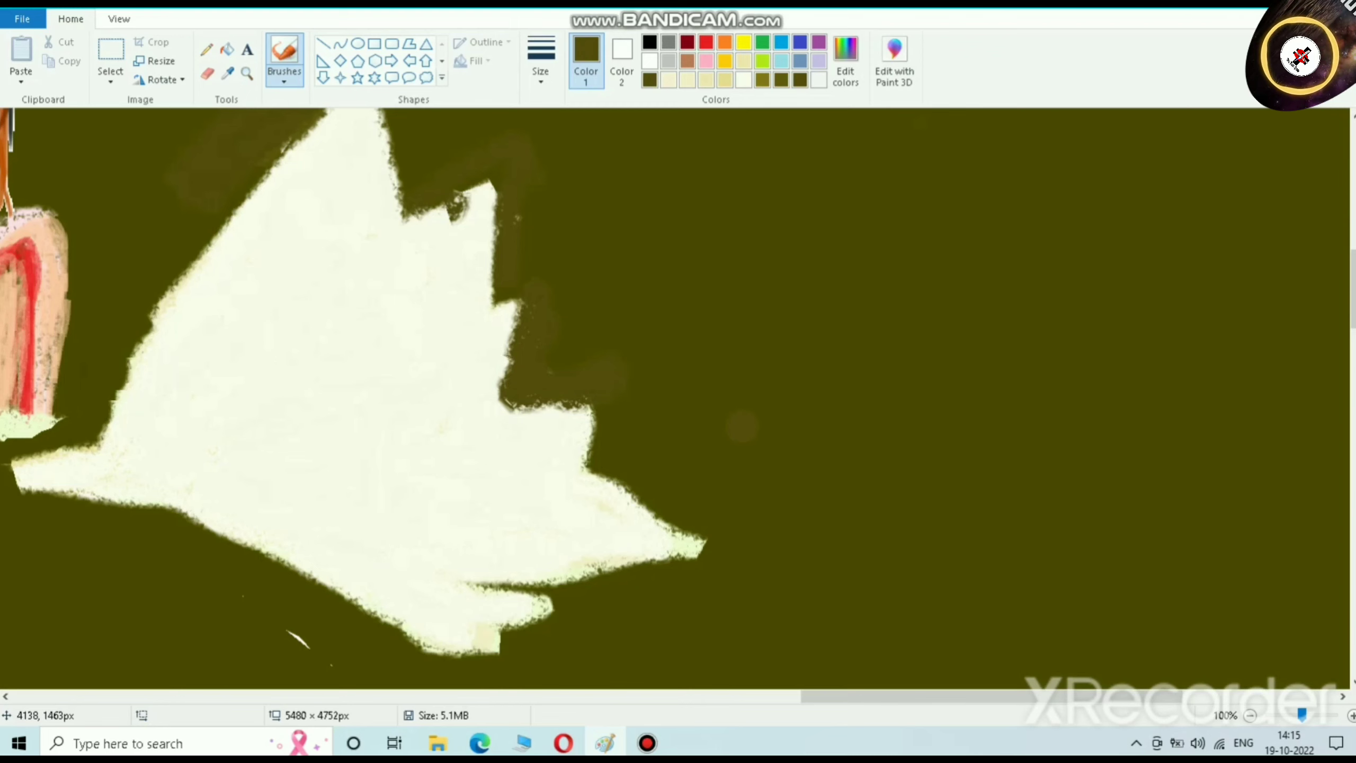
Step: Reduce the brush size and outline the top banknote, the second note's arched edge and the fan's stepped right side in dark olive
{"action": "scroll", "coordinate": [483, 211], "scroll_direction": "up", "scroll_amount": 3}
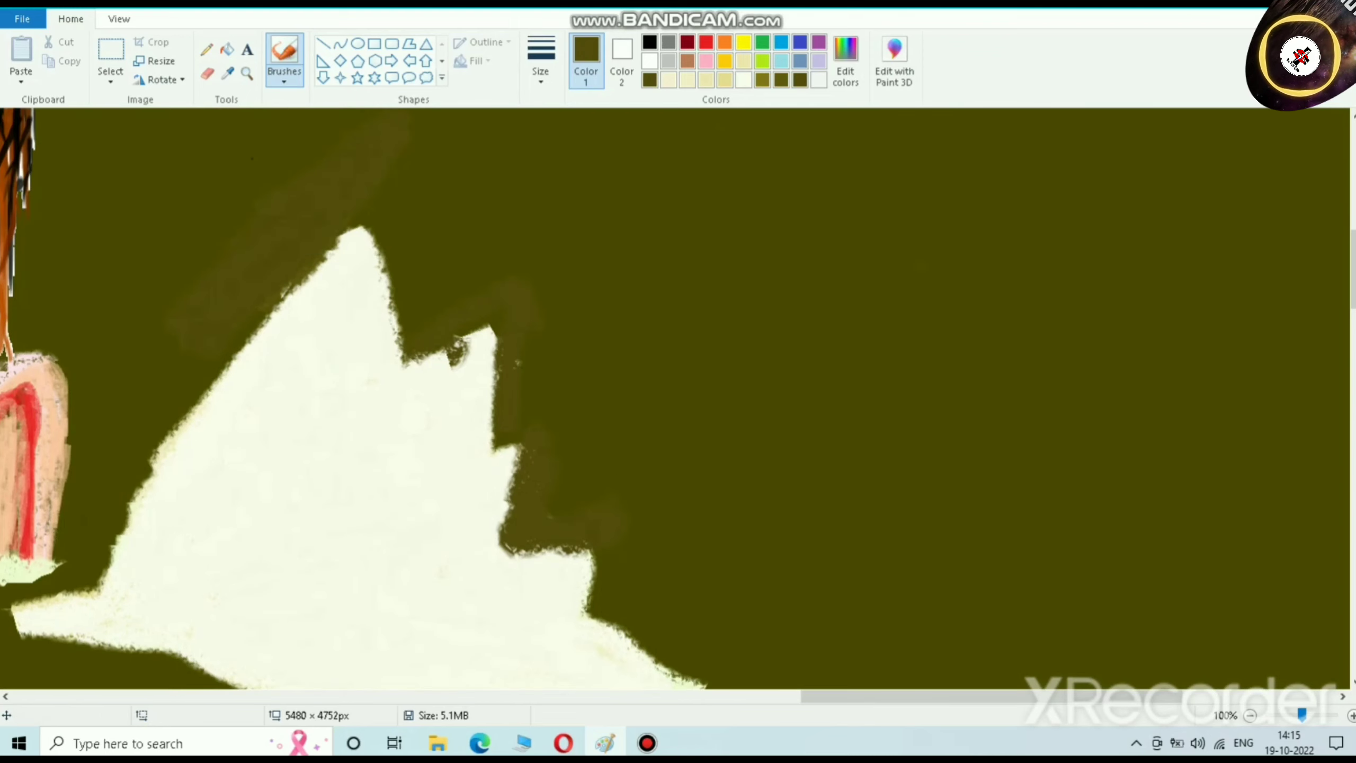
{"action": "left_click", "coordinate": [541, 63]}
{"action": "left_click", "coordinate": [571, 143]}
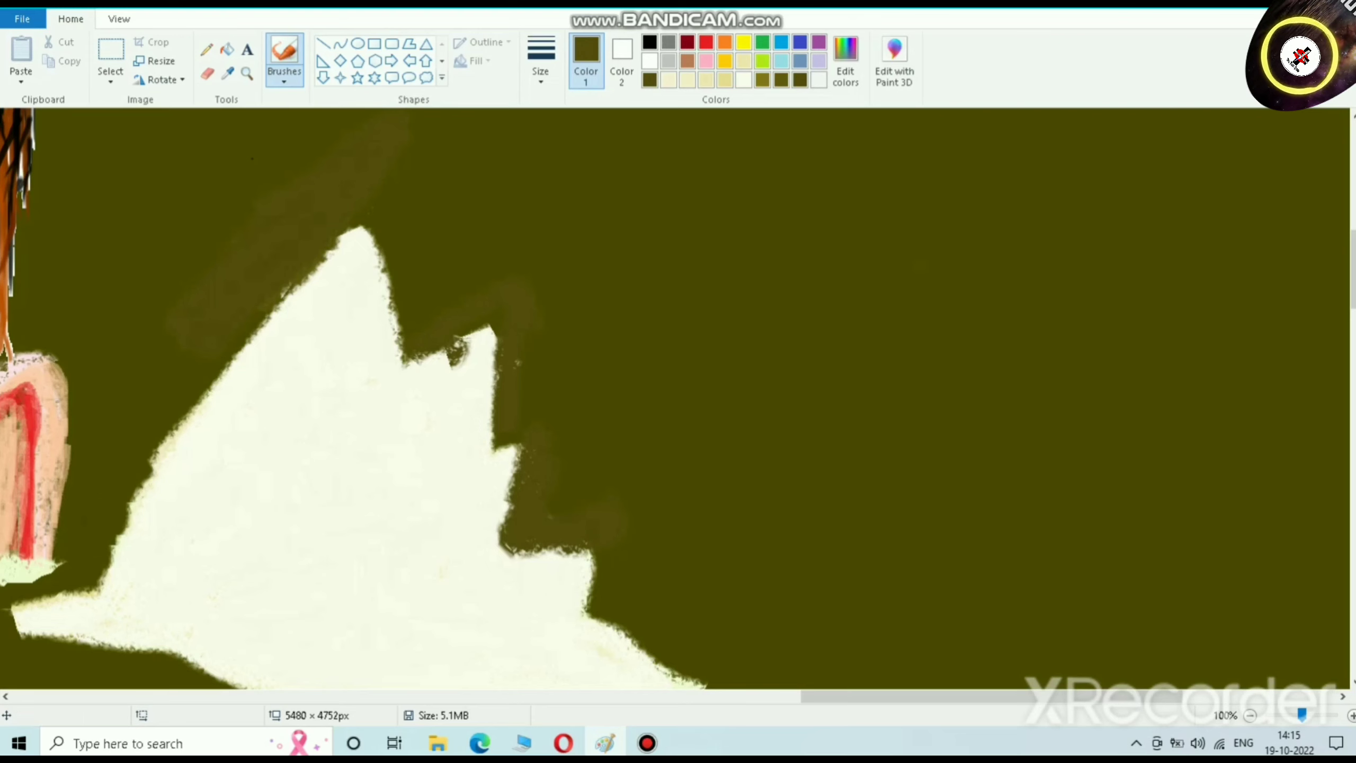
{"action": "mouse_move", "coordinate": [160, 490]}
{"action": "left_mouse_down"}
{"action": "mouse_move", "coordinate": [360, 247]}
{"action": "mouse_move", "coordinate": [389, 356]}
{"action": "left_mouse_up"}
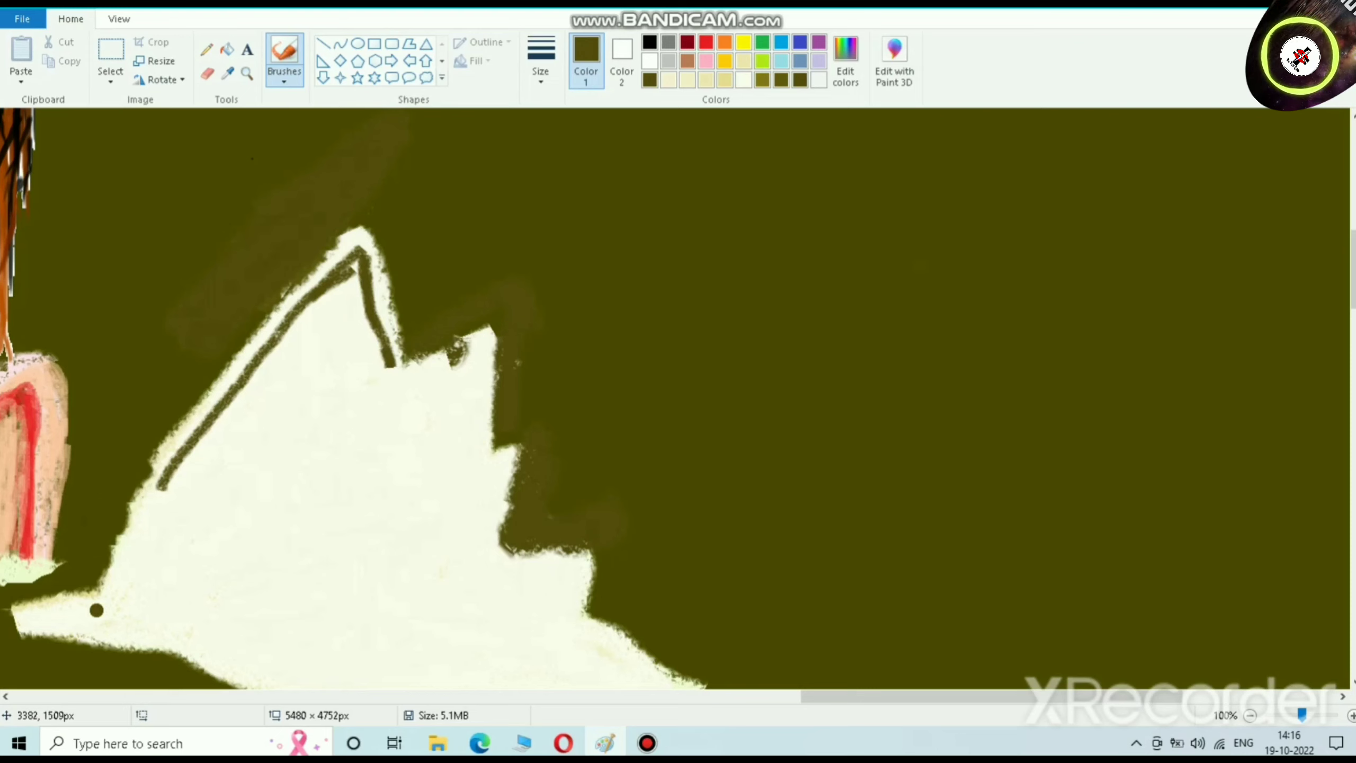
{"action": "mouse_move", "coordinate": [127, 594]}
{"action": "left_mouse_down"}
{"action": "mouse_move", "coordinate": [182, 589]}
{"action": "mouse_move", "coordinate": [203, 534]}
{"action": "mouse_move", "coordinate": [195, 585]}
{"action": "mouse_move", "coordinate": [198, 504]}
{"action": "mouse_move", "coordinate": [328, 410]}
{"action": "left_mouse_up"}
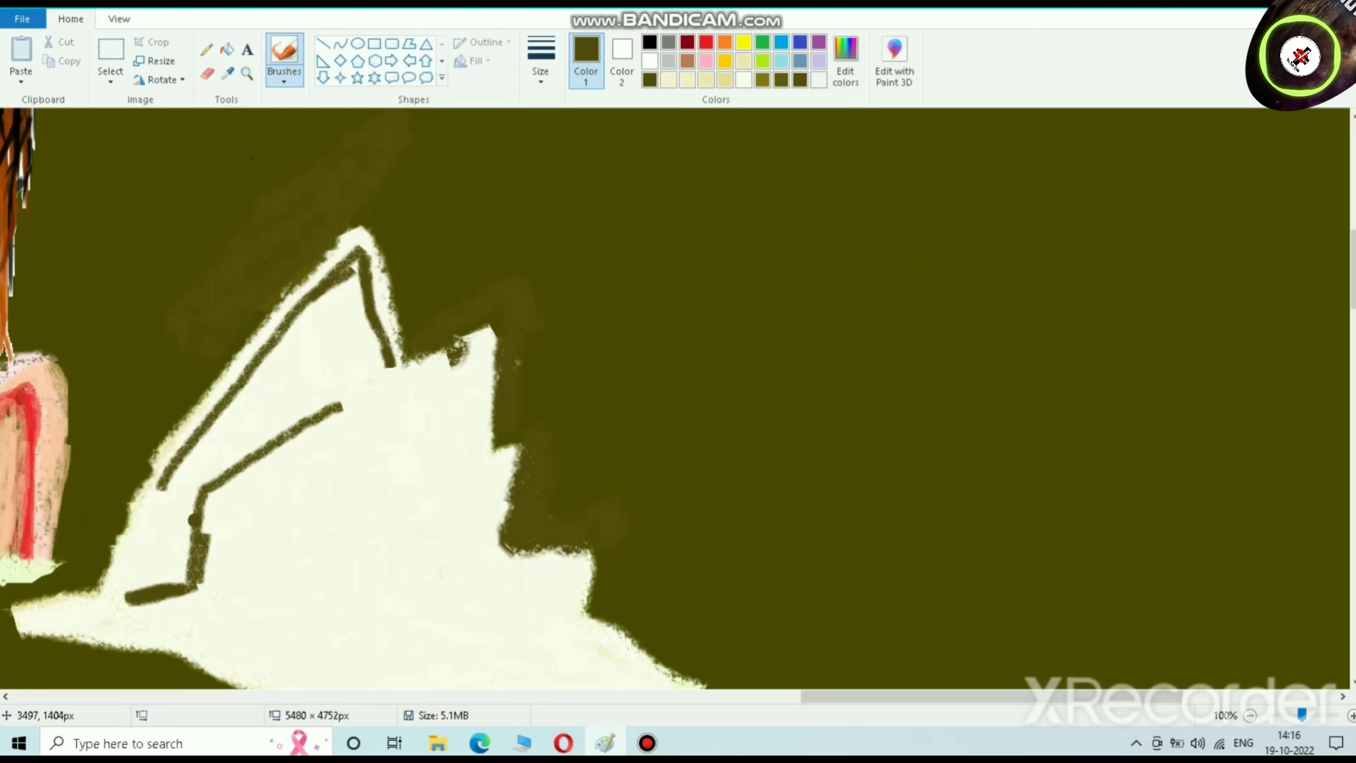
{"action": "mouse_move", "coordinate": [194, 520]}
{"action": "left_mouse_down"}
{"action": "mouse_move", "coordinate": [208, 549]}
{"action": "mouse_move", "coordinate": [223, 503]}
{"action": "mouse_move", "coordinate": [203, 553]}
{"action": "mouse_move", "coordinate": [211, 498]}
{"action": "mouse_move", "coordinate": [263, 439]}
{"action": "mouse_move", "coordinate": [475, 352]}
{"action": "mouse_move", "coordinate": [469, 467]}
{"action": "mouse_move", "coordinate": [491, 502]}
{"action": "mouse_move", "coordinate": [481, 566]}
{"action": "mouse_move", "coordinate": [470, 562]}
{"action": "mouse_move", "coordinate": [481, 601]}
{"action": "mouse_move", "coordinate": [468, 590]}
{"action": "mouse_move", "coordinate": [563, 581]}
{"action": "mouse_move", "coordinate": [558, 670]}
{"action": "mouse_move", "coordinate": [551, 597]}
{"action": "mouse_move", "coordinate": [564, 568]}
{"action": "mouse_move", "coordinate": [563, 669]}
{"action": "mouse_move", "coordinate": [467, 588]}
{"action": "left_mouse_up"}
Step: Draw the third note's left corner and arched upper edge below the second note, thickening the arch with repeated strokes
{"action": "scroll", "coordinate": [333, 318], "scroll_direction": "down", "scroll_amount": 4}
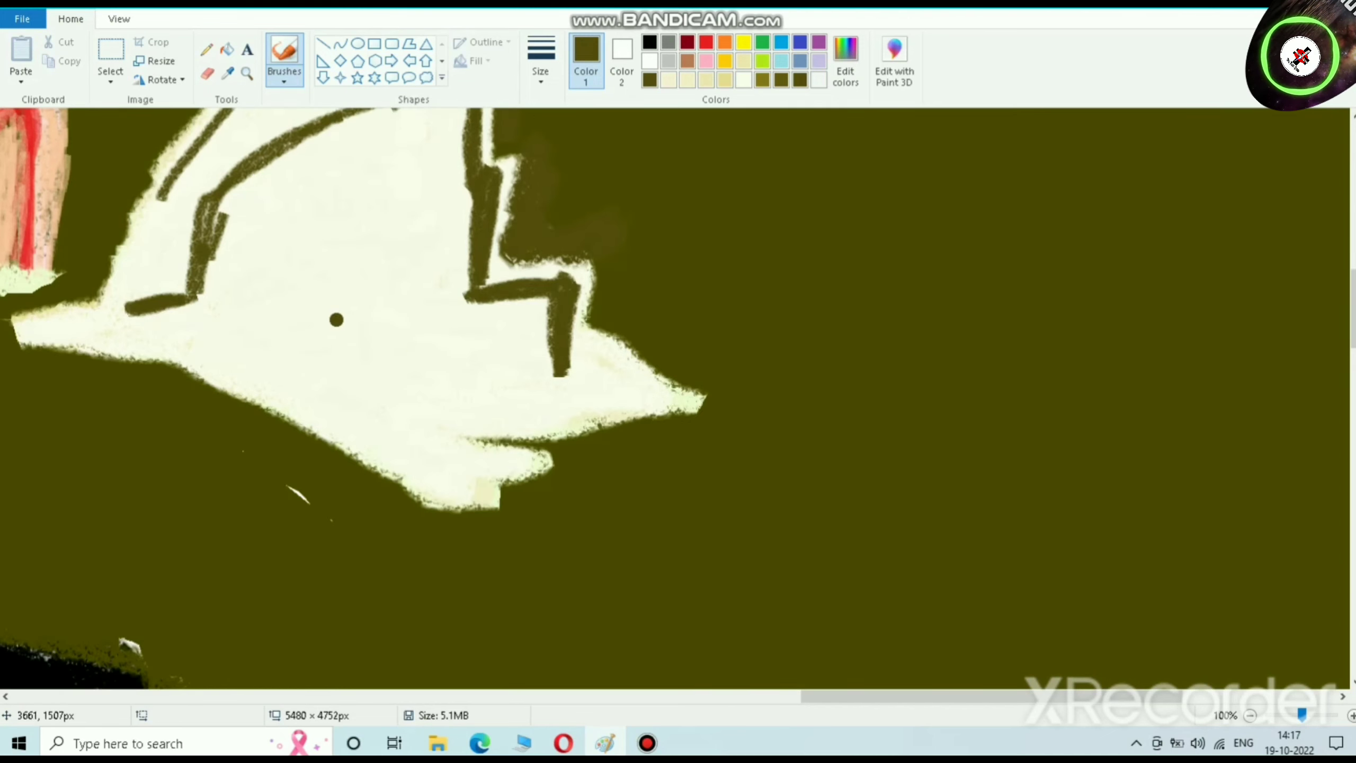
{"action": "scroll", "coordinate": [151, 316], "scroll_direction": "up", "scroll_amount": 2}
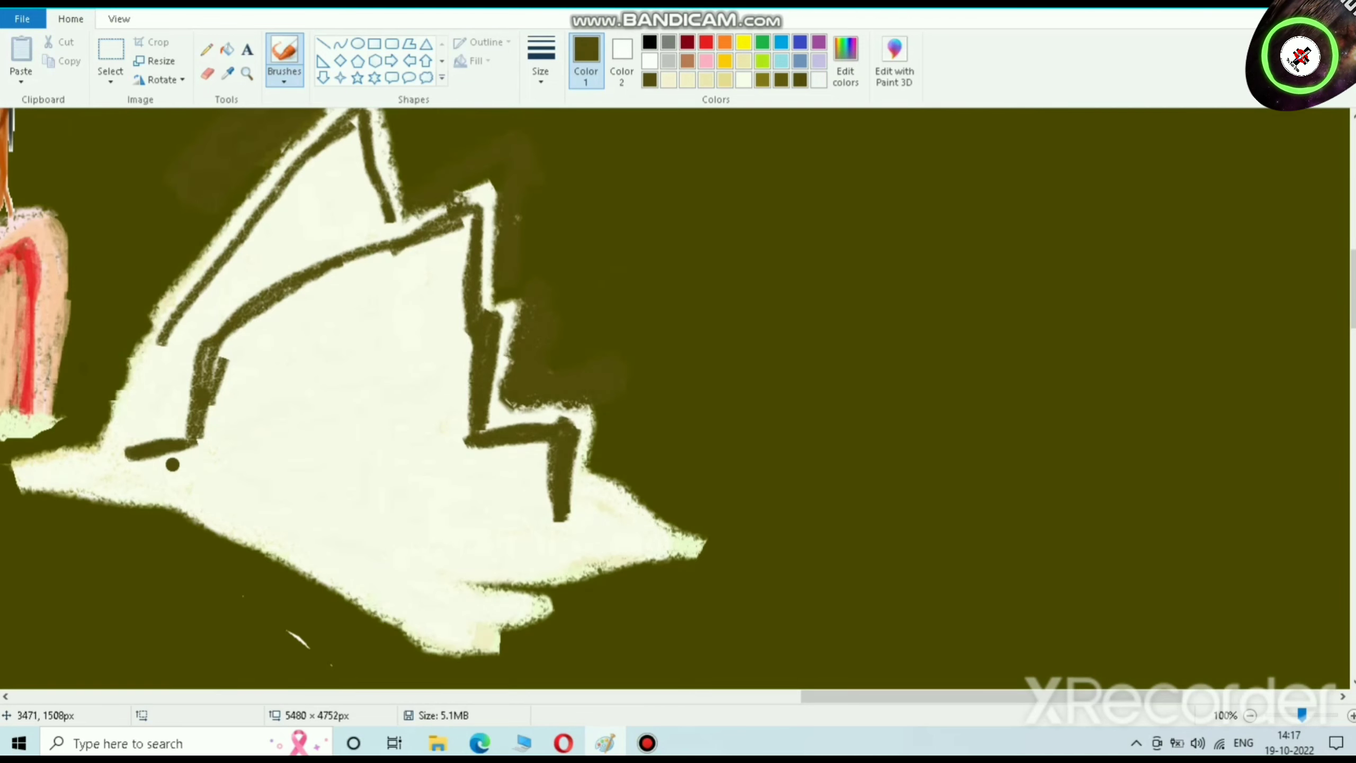
{"action": "mouse_move", "coordinate": [192, 441]}
{"action": "left_mouse_down"}
{"action": "mouse_move", "coordinate": [253, 422]}
{"action": "mouse_move", "coordinate": [240, 413]}
{"action": "mouse_move", "coordinate": [247, 369]}
{"action": "mouse_move", "coordinate": [449, 295]}
{"action": "left_mouse_up"}
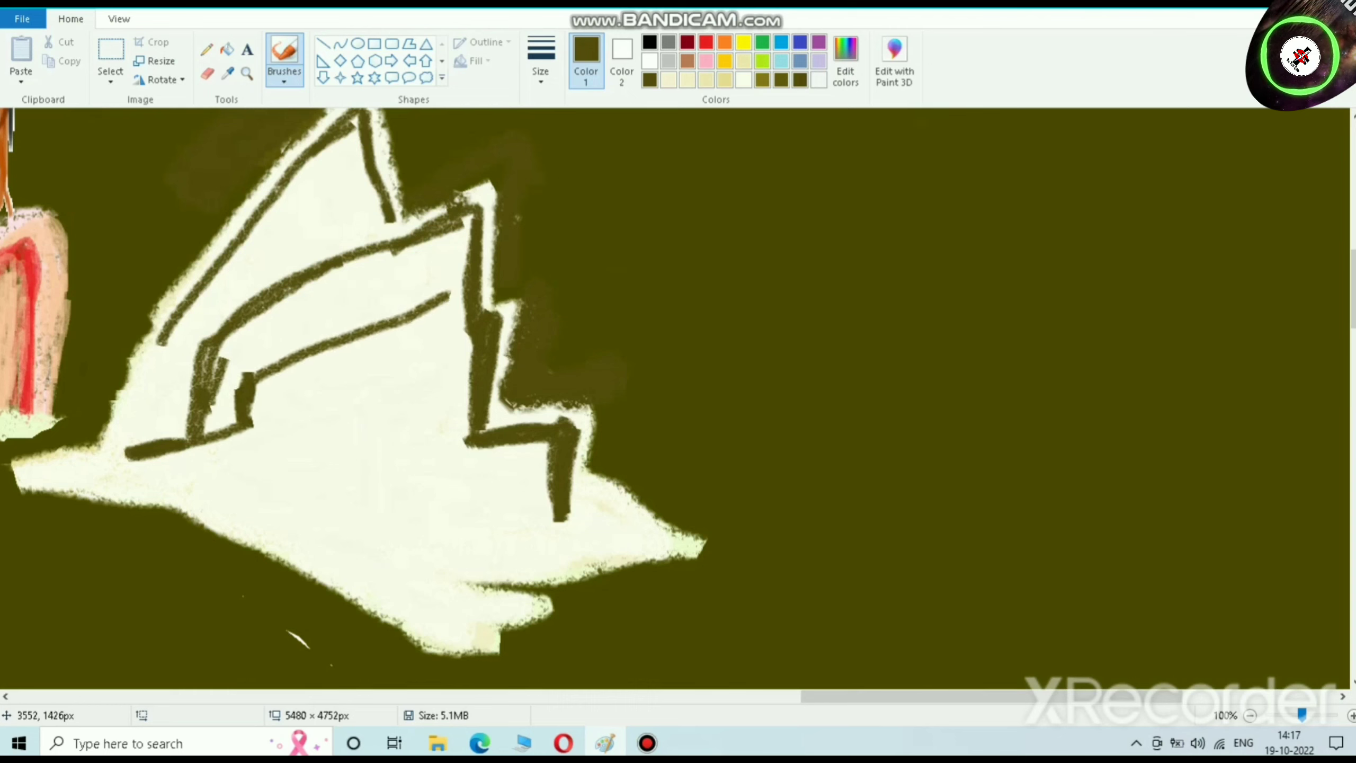
{"action": "mouse_move", "coordinate": [251, 396]}
{"action": "left_mouse_down"}
{"action": "mouse_move", "coordinate": [444, 313]}
{"action": "mouse_move", "coordinate": [521, 300]}
{"action": "mouse_move", "coordinate": [334, 353]}
{"action": "mouse_move", "coordinate": [248, 433]}
{"action": "mouse_move", "coordinate": [142, 454]}
{"action": "mouse_move", "coordinate": [259, 419]}
{"action": "left_mouse_up"}
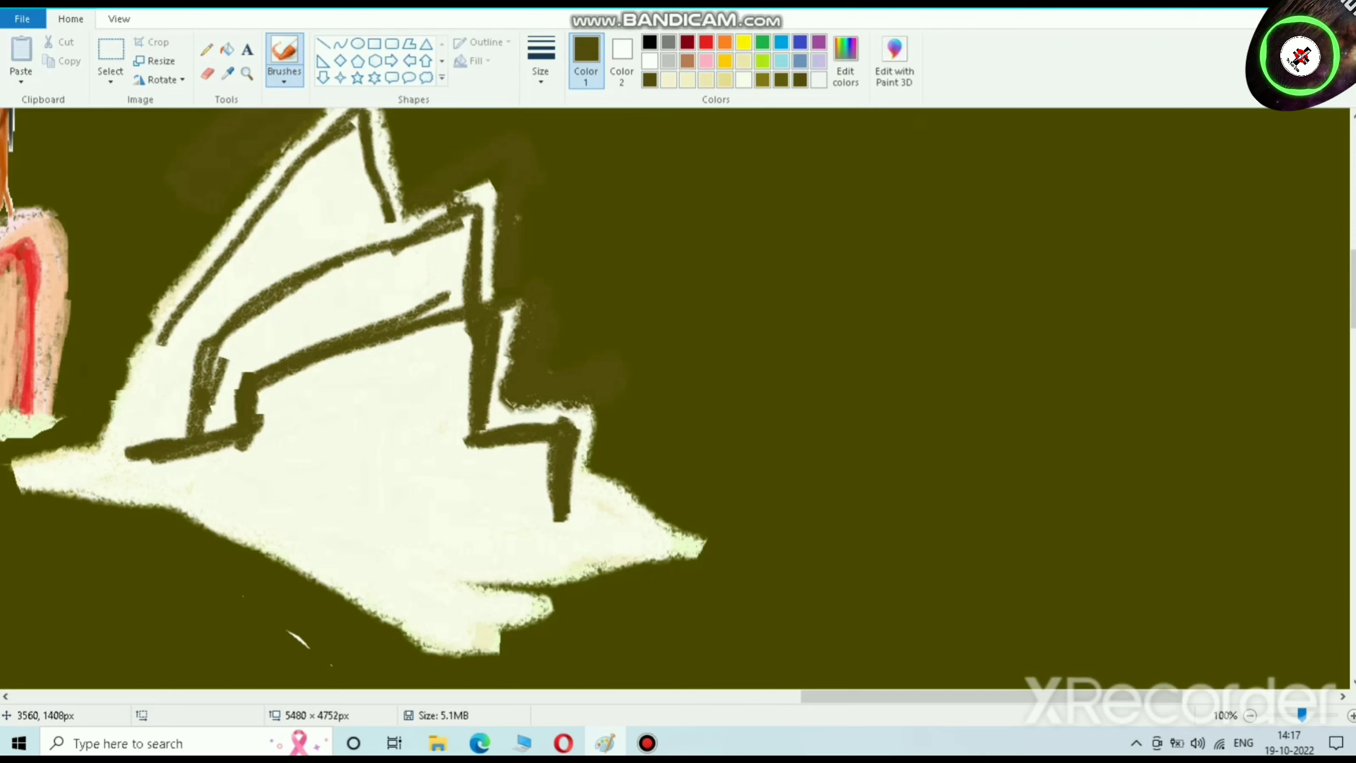
{"action": "mouse_move", "coordinate": [257, 371]}
{"action": "left_mouse_down"}
{"action": "mouse_move", "coordinate": [447, 295]}
{"action": "mouse_move", "coordinate": [491, 293]}
{"action": "left_mouse_up"}
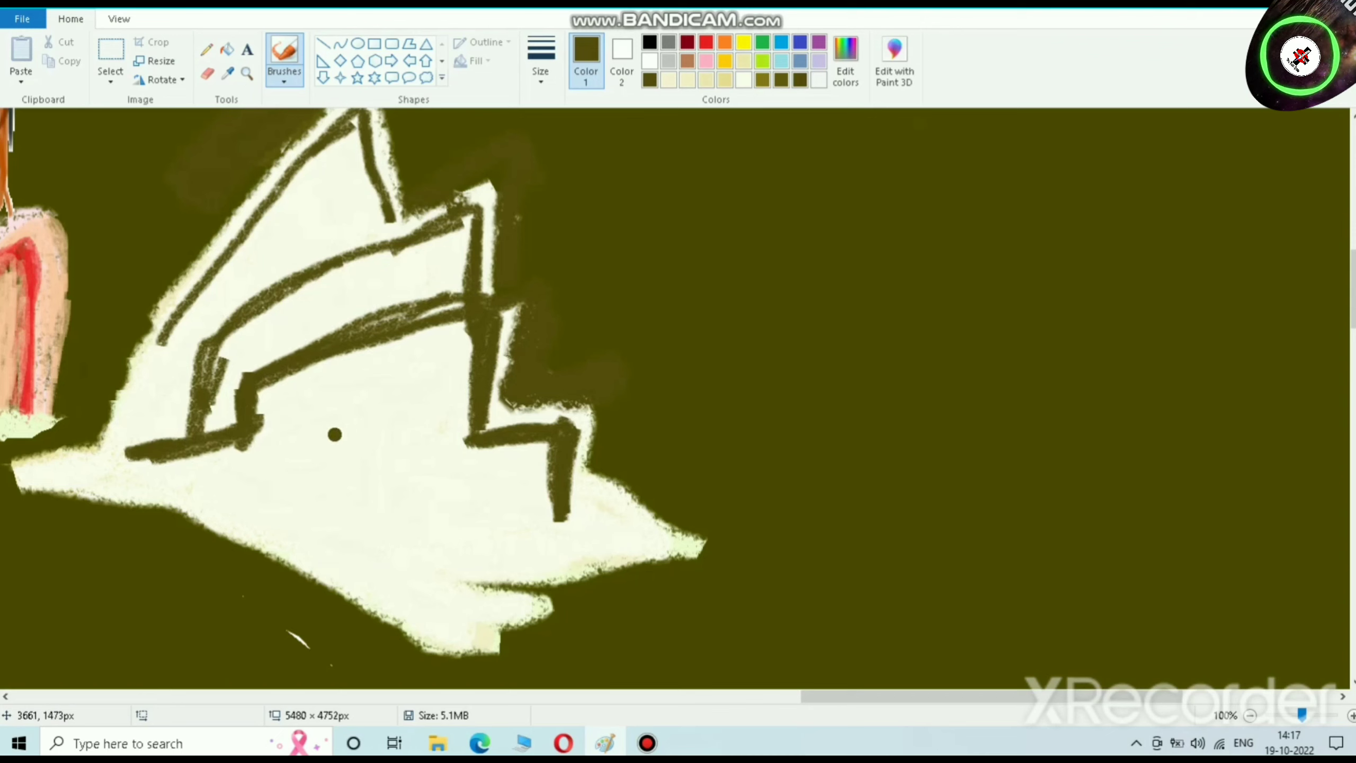
Step: Draw curved note edges across the lower fan to its right tip, then add an inner vertical edge and a thicker arch to the third note
{"action": "mouse_move", "coordinate": [234, 441]}
{"action": "left_mouse_down"}
{"action": "mouse_move", "coordinate": [369, 434]}
{"action": "mouse_move", "coordinate": [461, 455]}
{"action": "mouse_move", "coordinate": [641, 509]}
{"action": "mouse_move", "coordinate": [662, 532]}
{"action": "left_mouse_up"}
{"action": "mouse_move", "coordinate": [139, 457]}
{"action": "left_mouse_down"}
{"action": "mouse_move", "coordinate": [284, 458]}
{"action": "mouse_move", "coordinate": [501, 491]}
{"action": "mouse_move", "coordinate": [652, 538]}
{"action": "mouse_move", "coordinate": [469, 577]}
{"action": "left_mouse_up"}
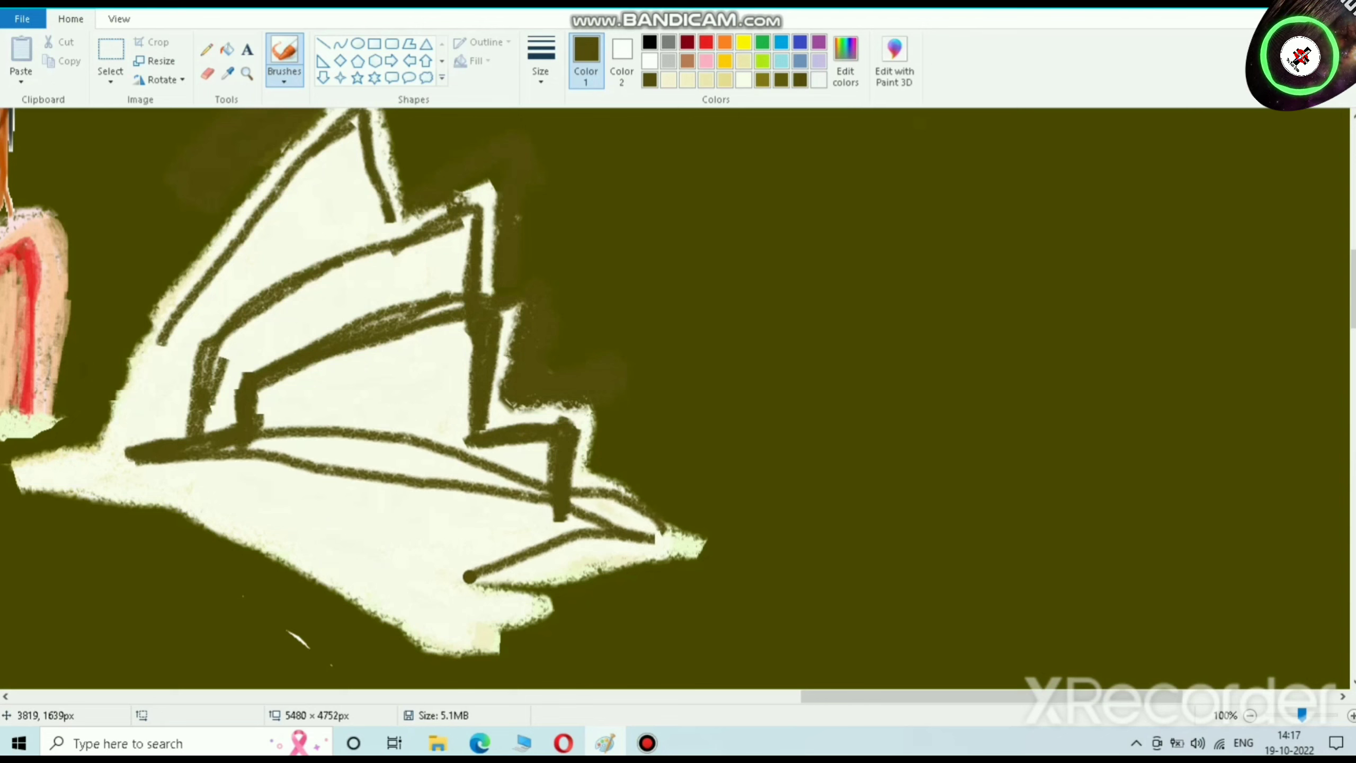
{"action": "mouse_move", "coordinate": [155, 462]}
{"action": "left_mouse_down"}
{"action": "mouse_move", "coordinate": [336, 427]}
{"action": "mouse_move", "coordinate": [660, 542]}
{"action": "mouse_move", "coordinate": [598, 532]}
{"action": "left_mouse_up"}
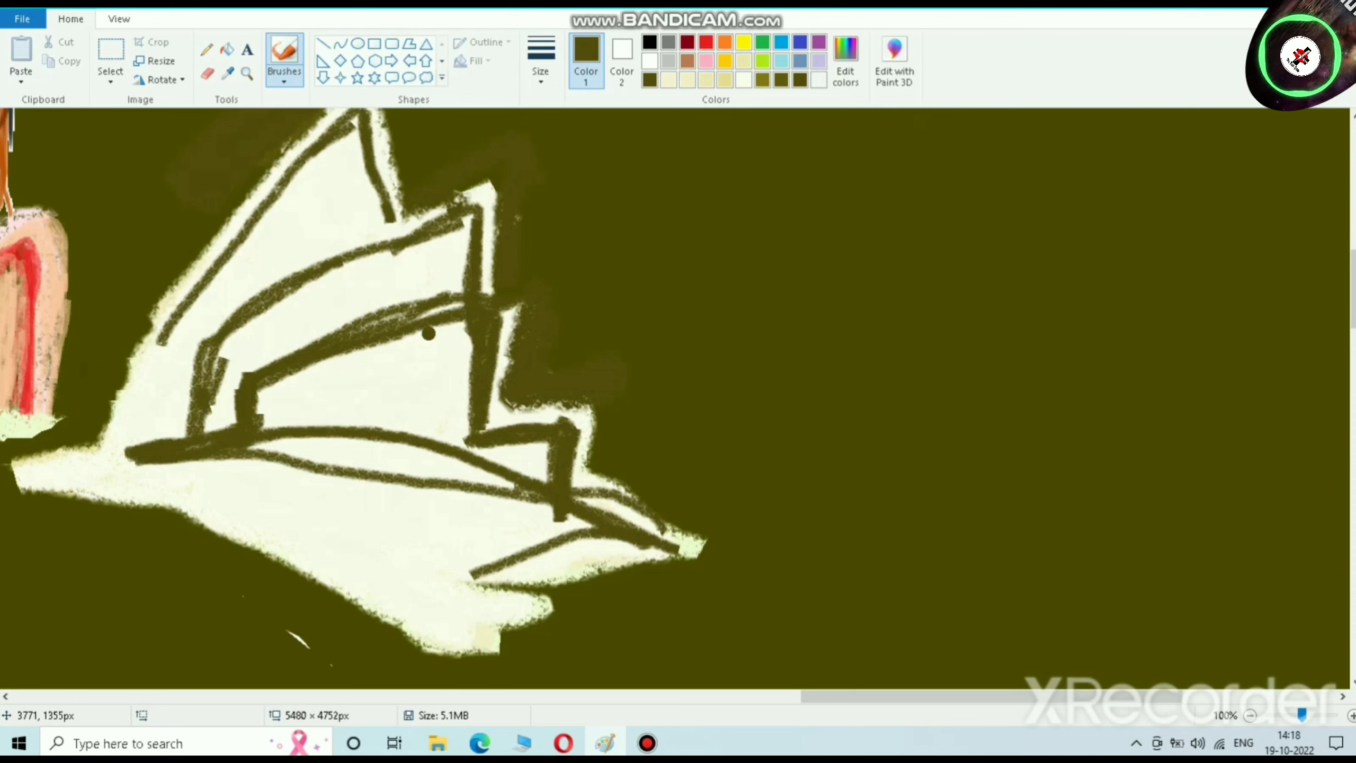
{"action": "mouse_move", "coordinate": [428, 334]}
{"action": "left_mouse_down"}
{"action": "mouse_move", "coordinate": [434, 377]}
{"action": "mouse_move", "coordinate": [443, 330]}
{"action": "mouse_move", "coordinate": [449, 434]}
{"action": "left_mouse_up"}
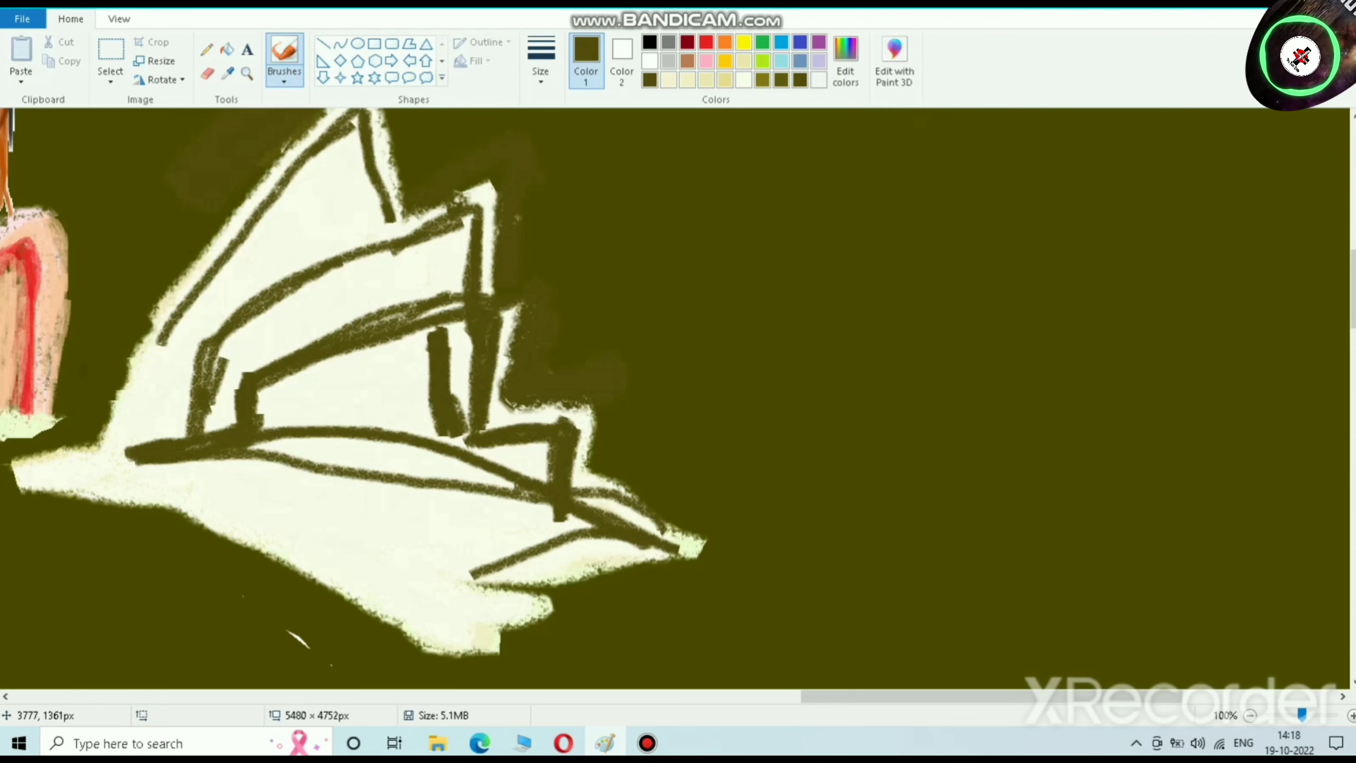
{"action": "mouse_move", "coordinate": [435, 334]}
{"action": "left_mouse_down"}
{"action": "mouse_move", "coordinate": [294, 371]}
{"action": "mouse_move", "coordinate": [331, 353]}
{"action": "mouse_move", "coordinate": [267, 395]}
{"action": "mouse_move", "coordinate": [440, 326]}
{"action": "left_mouse_up"}
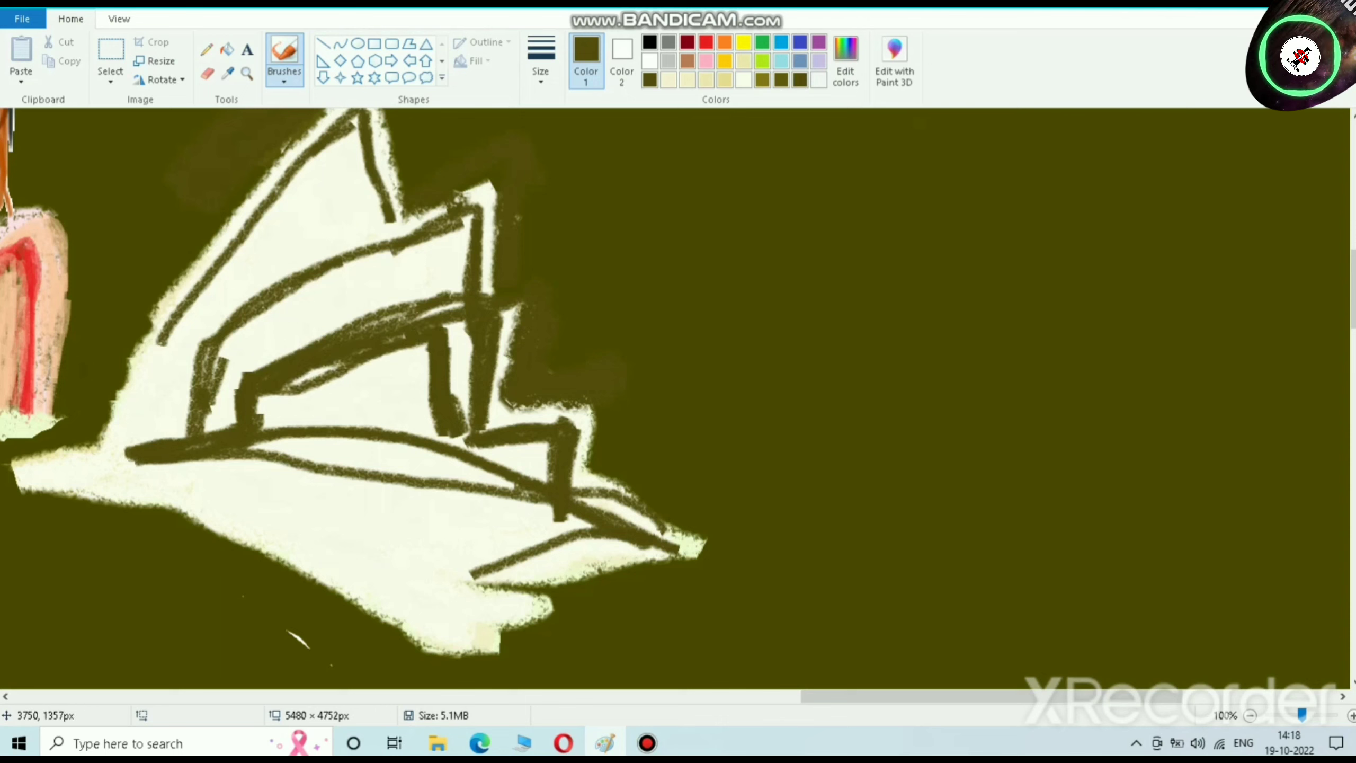
Step: Thicken the arched edges of the second and third notes and the third note's right-hand edge in dark olive
{"action": "left_click_drag", "start_coordinate": [341, 361], "coordinate": [257, 403]}
{"action": "mouse_move", "coordinate": [459, 309]}
{"action": "left_mouse_down"}
{"action": "mouse_move", "coordinate": [454, 355]}
{"action": "mouse_move", "coordinate": [463, 332]}
{"action": "left_mouse_up"}
{"action": "mouse_move", "coordinate": [224, 414]}
{"action": "left_mouse_down"}
{"action": "mouse_move", "coordinate": [227, 342]}
{"action": "mouse_move", "coordinate": [386, 250]}
{"action": "mouse_move", "coordinate": [189, 436]}
{"action": "mouse_move", "coordinate": [298, 283]}
{"action": "mouse_move", "coordinate": [470, 203]}
{"action": "mouse_move", "coordinate": [452, 300]}
{"action": "mouse_move", "coordinate": [462, 305]}
{"action": "left_mouse_up"}
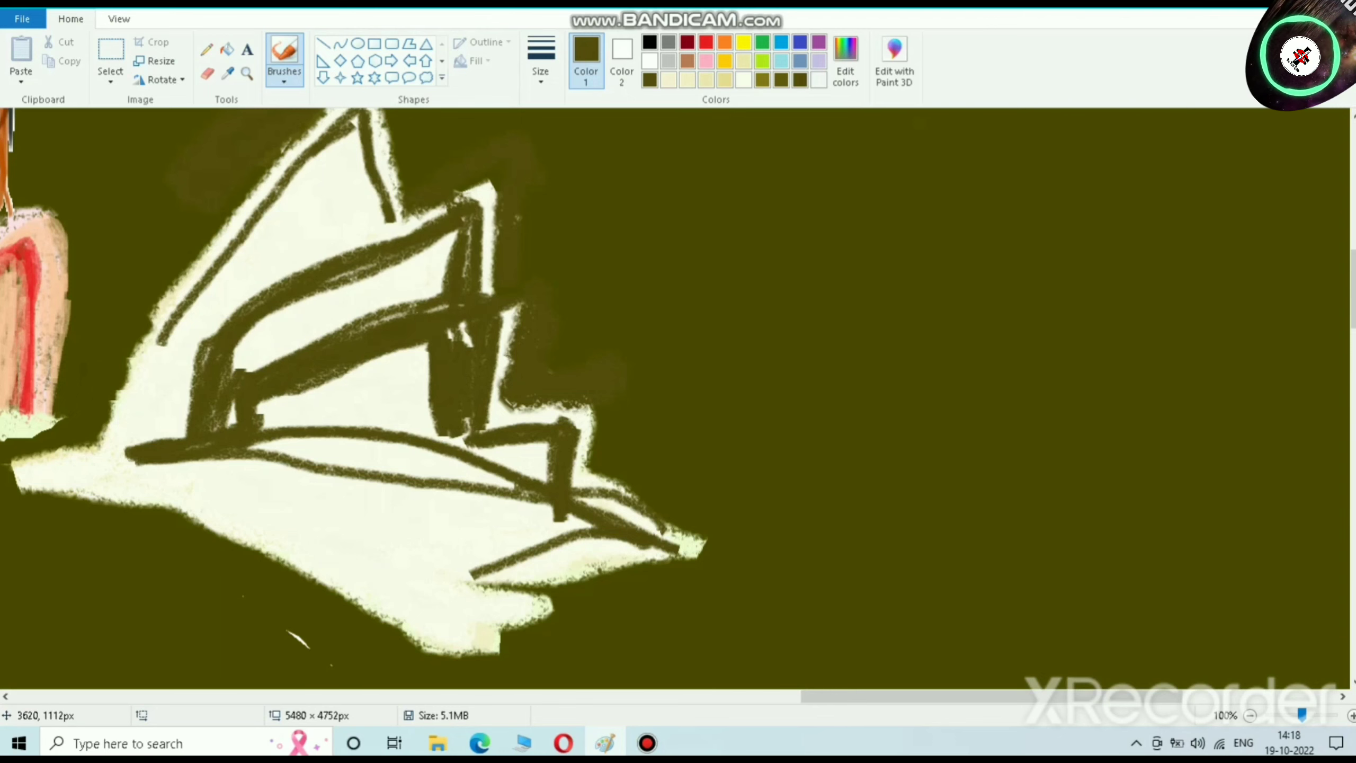
Step: Thicken the top note's slanted edges and lower corner, and draw short curved dividers below the fan's crossing line in dark olive
{"action": "scroll", "coordinate": [352, 398], "scroll_direction": "up", "scroll_amount": 3}
{"action": "mouse_move", "coordinate": [341, 259]}
{"action": "left_mouse_down"}
{"action": "mouse_move", "coordinate": [239, 402]}
{"action": "mouse_move", "coordinate": [162, 481]}
{"action": "mouse_move", "coordinate": [134, 588]}
{"action": "left_mouse_up"}
{"action": "mouse_move", "coordinate": [198, 454]}
{"action": "left_mouse_down"}
{"action": "mouse_move", "coordinate": [283, 344]}
{"action": "mouse_move", "coordinate": [363, 336]}
{"action": "mouse_move", "coordinate": [380, 387]}
{"action": "mouse_move", "coordinate": [374, 369]}
{"action": "mouse_move", "coordinate": [395, 382]}
{"action": "left_mouse_up"}
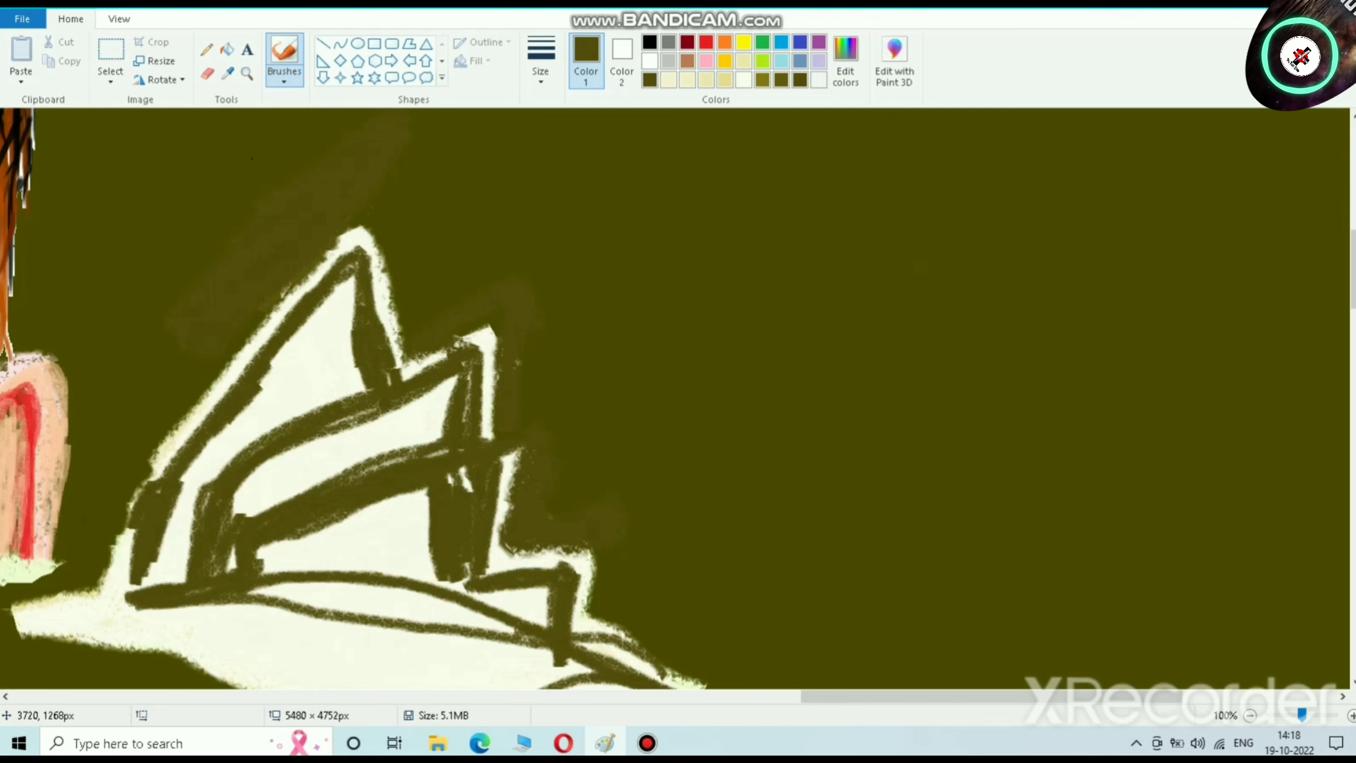
{"action": "scroll", "coordinate": [419, 374], "scroll_direction": "down", "scroll_amount": 5}
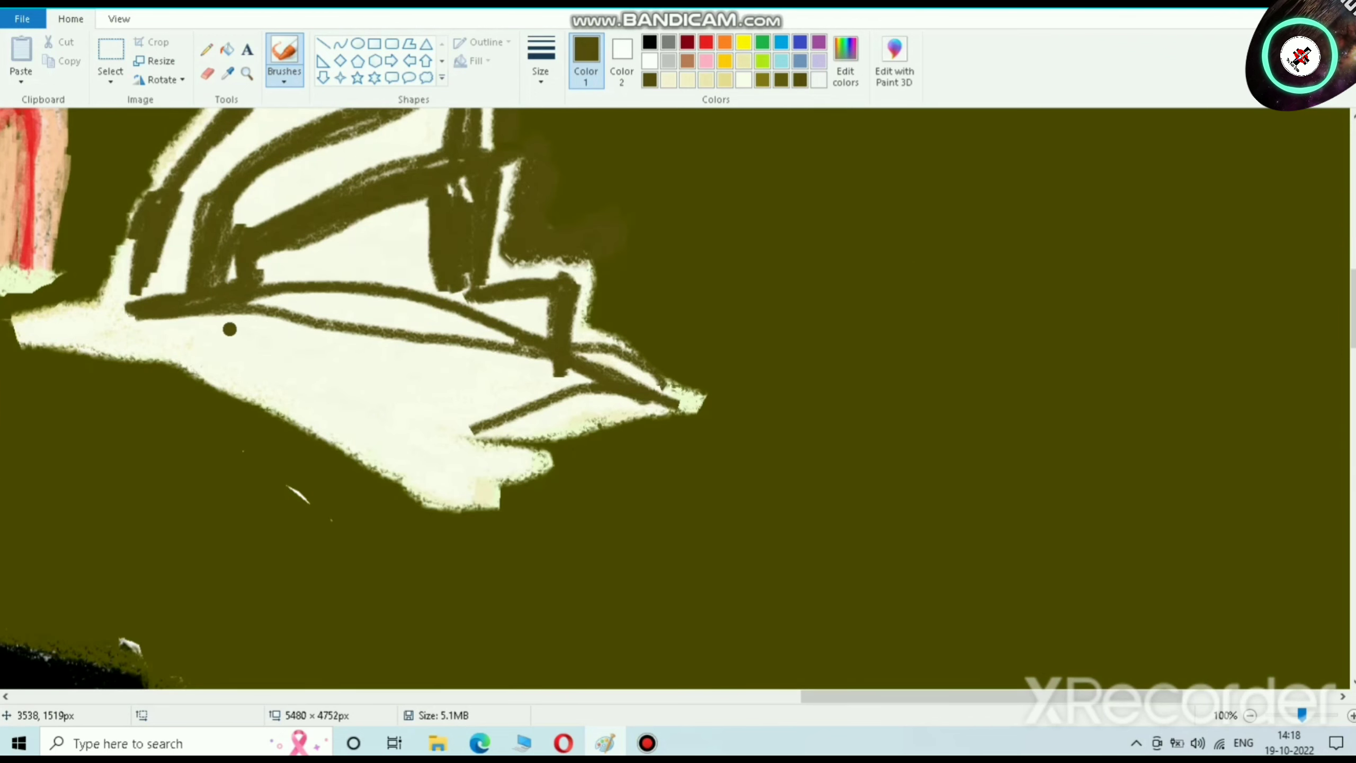
{"action": "mouse_move", "coordinate": [254, 302]}
{"action": "left_mouse_down"}
{"action": "mouse_move", "coordinate": [270, 398]}
{"action": "mouse_move", "coordinate": [291, 331]}
{"action": "mouse_move", "coordinate": [285, 411]}
{"action": "mouse_move", "coordinate": [277, 321]}
{"action": "mouse_move", "coordinate": [210, 364]}
{"action": "mouse_move", "coordinate": [207, 318]}
{"action": "mouse_move", "coordinate": [170, 354]}
{"action": "left_mouse_up"}
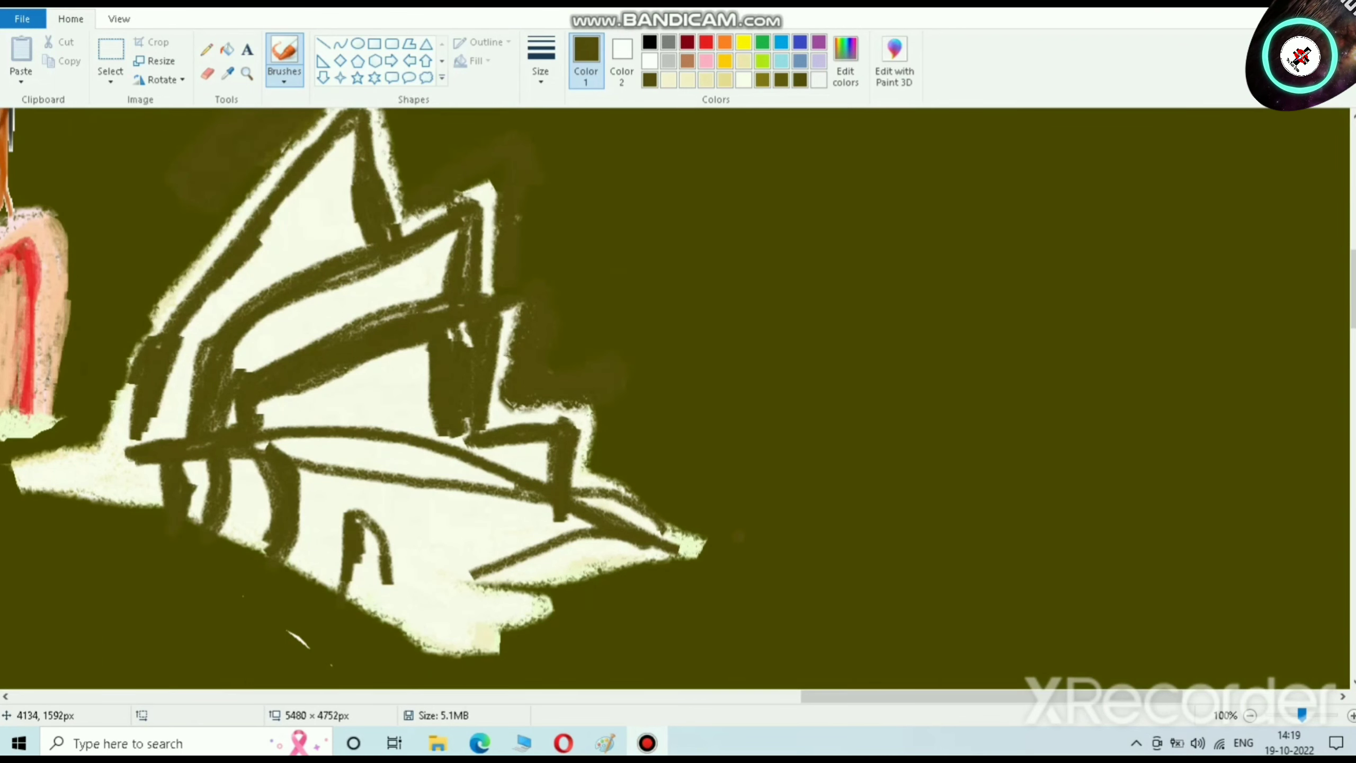
Step: Undo the recent outline strokes across the fan and redo all of them
{"action": "key", "text": "ctrl+z"}
{"action": "key", "text": "ctrl+z"}
{"action": "key", "text": "ctrl+z"}
{"action": "key", "text": "ctrl+z"}
{"action": "key", "text": "ctrl+z"}
{"action": "key", "text": "ctrl+z"}
{"action": "key", "text": "ctrl+z"}
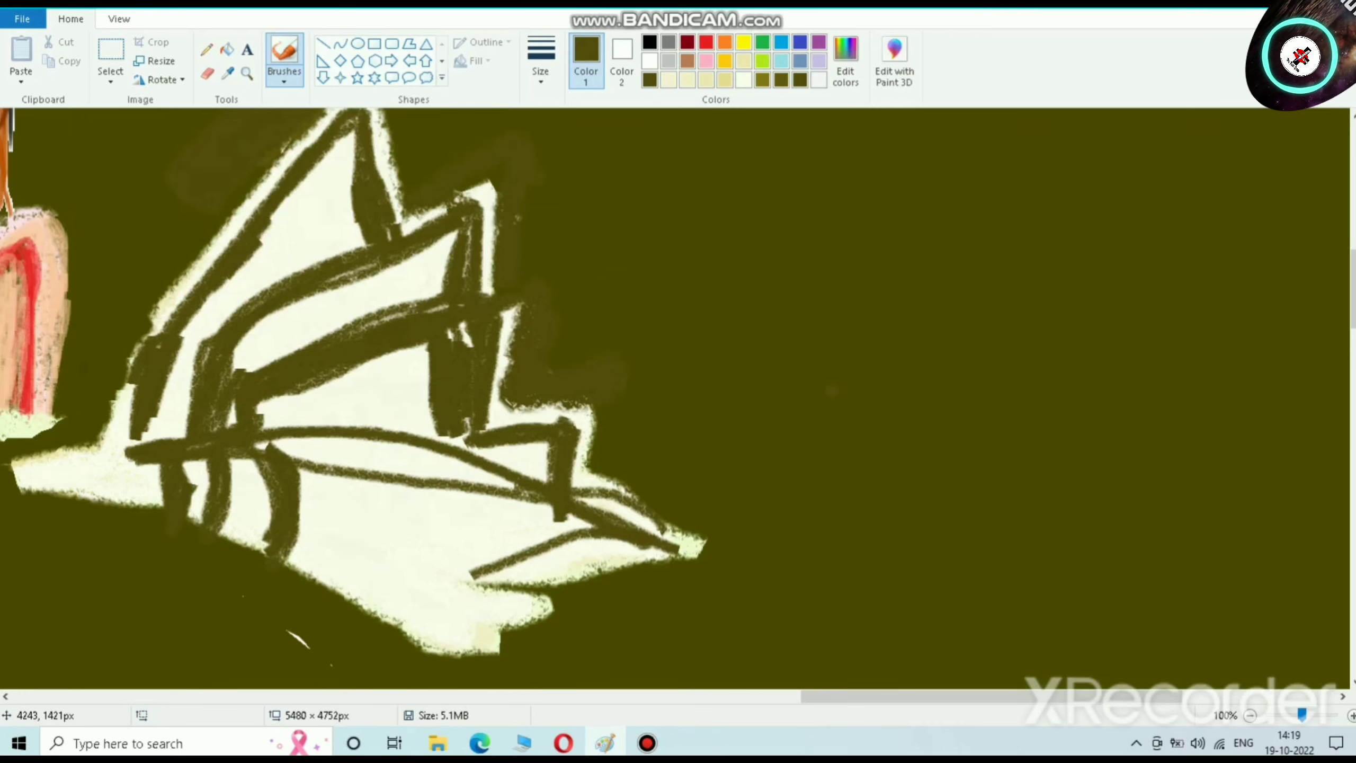
{"action": "key", "text": "ctrl+z"}
{"action": "key", "text": "ctrl+z"}
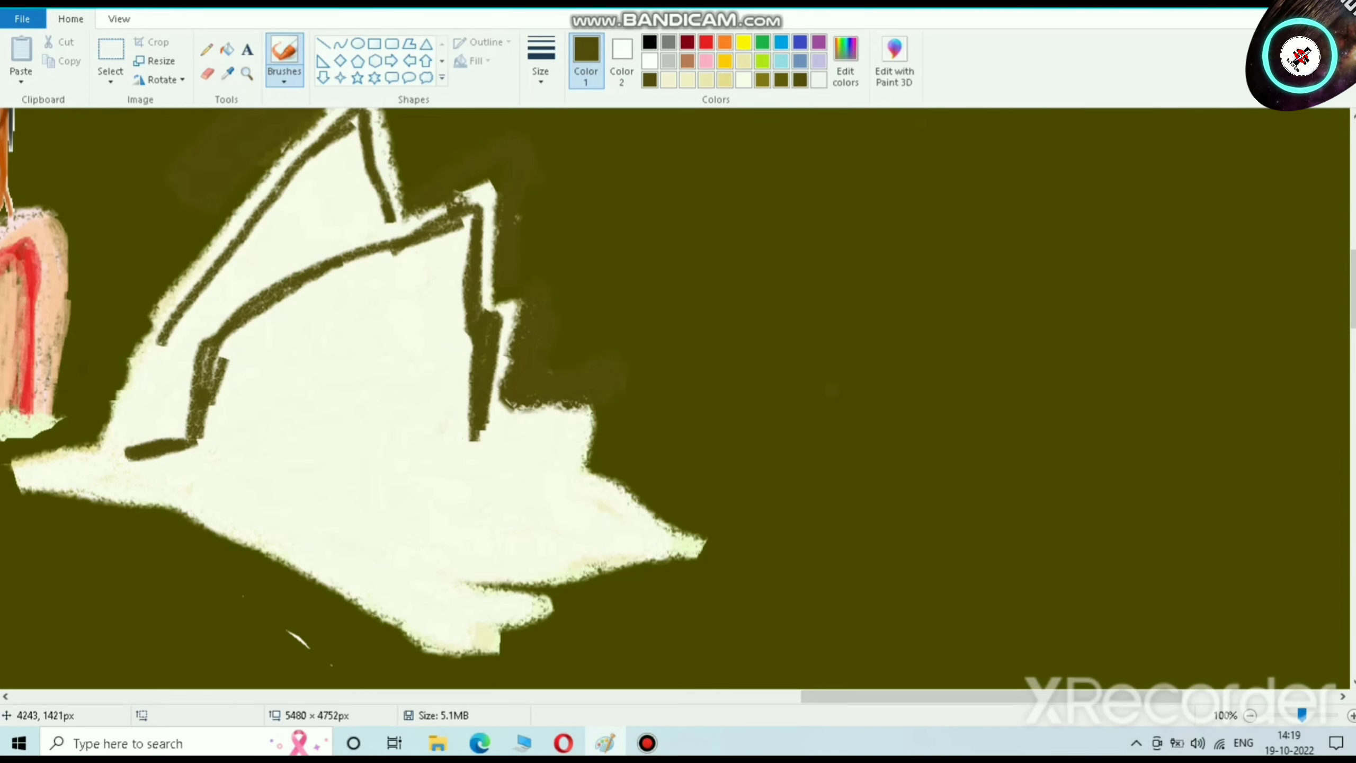
{"action": "key", "text": "ctrl+y"}
{"action": "key", "text": "ctrl+y"}
{"action": "key", "text": "ctrl+y"}
{"action": "key", "text": "ctrl+y"}
{"action": "key", "text": "ctrl+y"}
{"action": "key", "text": "ctrl+y"}
{"action": "key", "text": "ctrl+y"}
{"action": "key", "text": "ctrl+y"}
{"action": "key", "text": "ctrl+y"}
{"action": "key", "text": "ctrl+y"}
{"action": "key", "text": "ctrl+y"}
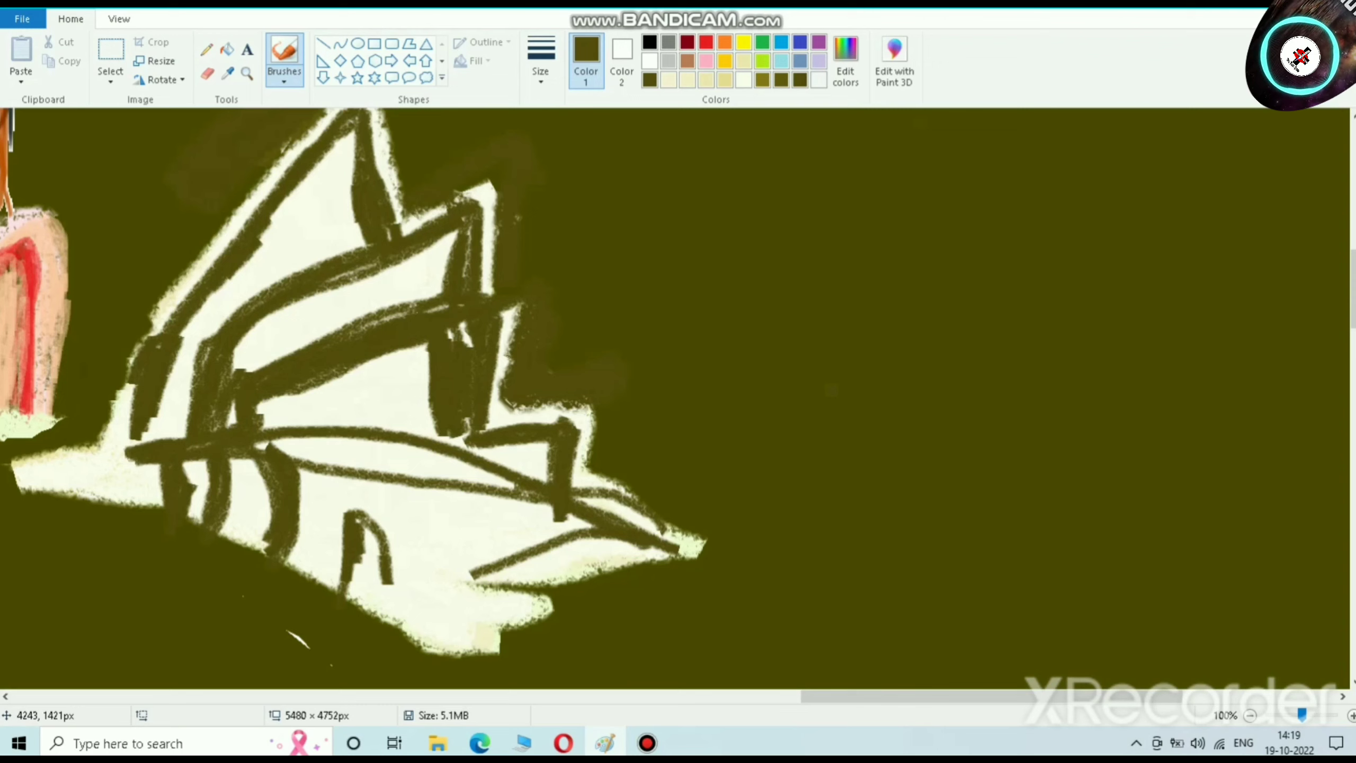
Step: Fill the narrow pointed gap at the fan's lower edge with solid dark olive
{"action": "mouse_move", "coordinate": [361, 514]}
{"action": "left_mouse_down"}
{"action": "mouse_move", "coordinate": [395, 618]}
{"action": "mouse_move", "coordinate": [391, 601]}
{"action": "mouse_move", "coordinate": [352, 598]}
{"action": "mouse_move", "coordinate": [382, 537]}
{"action": "left_mouse_up"}
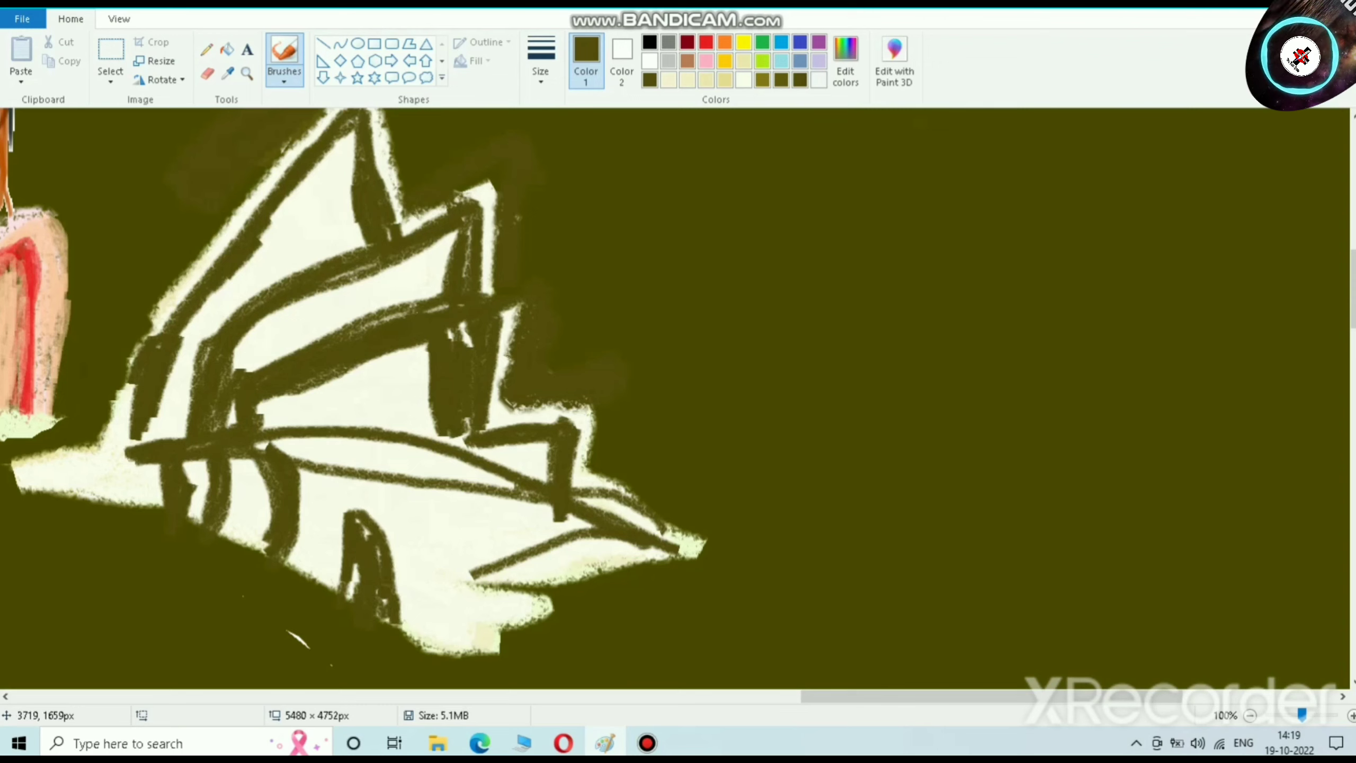
{"action": "mouse_move", "coordinate": [362, 599]}
{"action": "left_mouse_down"}
{"action": "mouse_move", "coordinate": [347, 560]}
{"action": "mouse_move", "coordinate": [378, 541]}
{"action": "mouse_move", "coordinate": [395, 621]}
{"action": "left_mouse_up"}
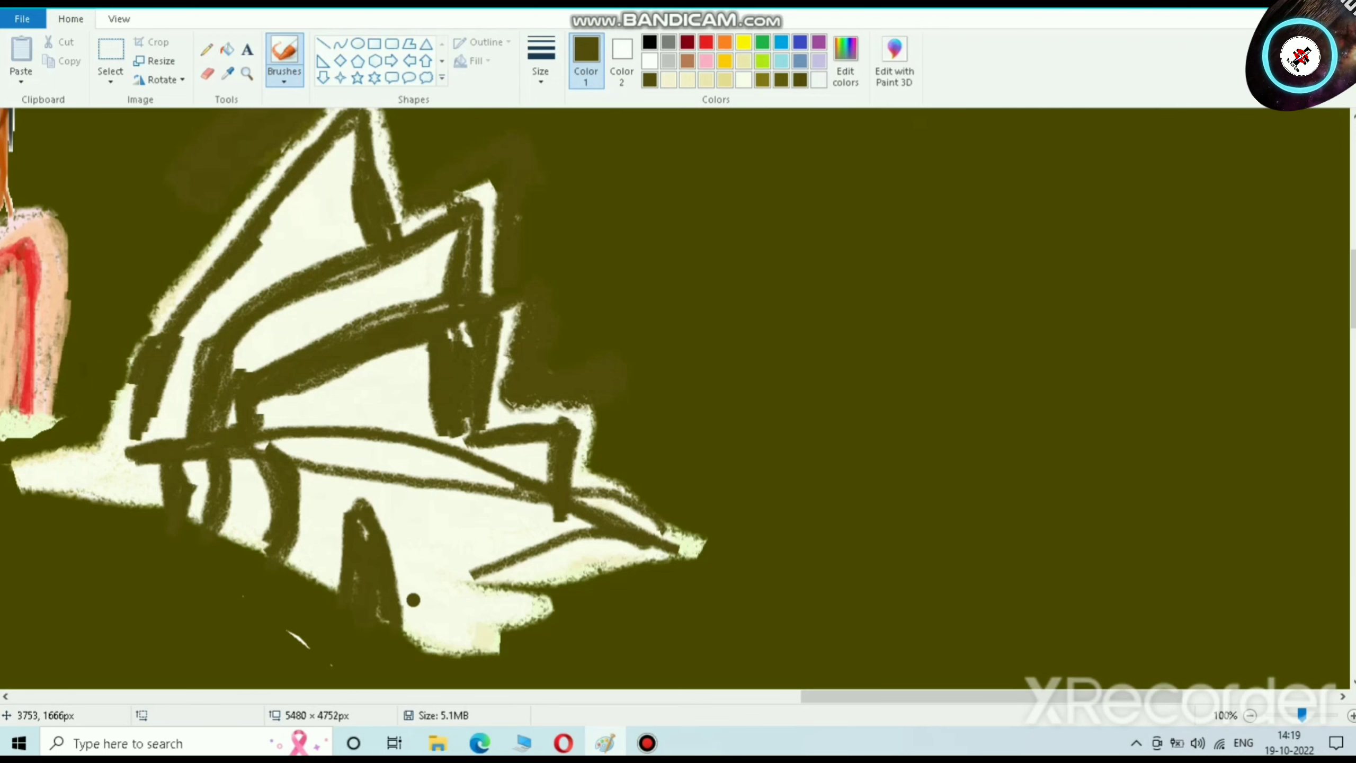
{"action": "scroll", "coordinate": [379, 347], "scroll_direction": "down", "scroll_amount": 4}
{"action": "scroll", "coordinate": [379, 327], "scroll_direction": "down", "scroll_amount": 1}
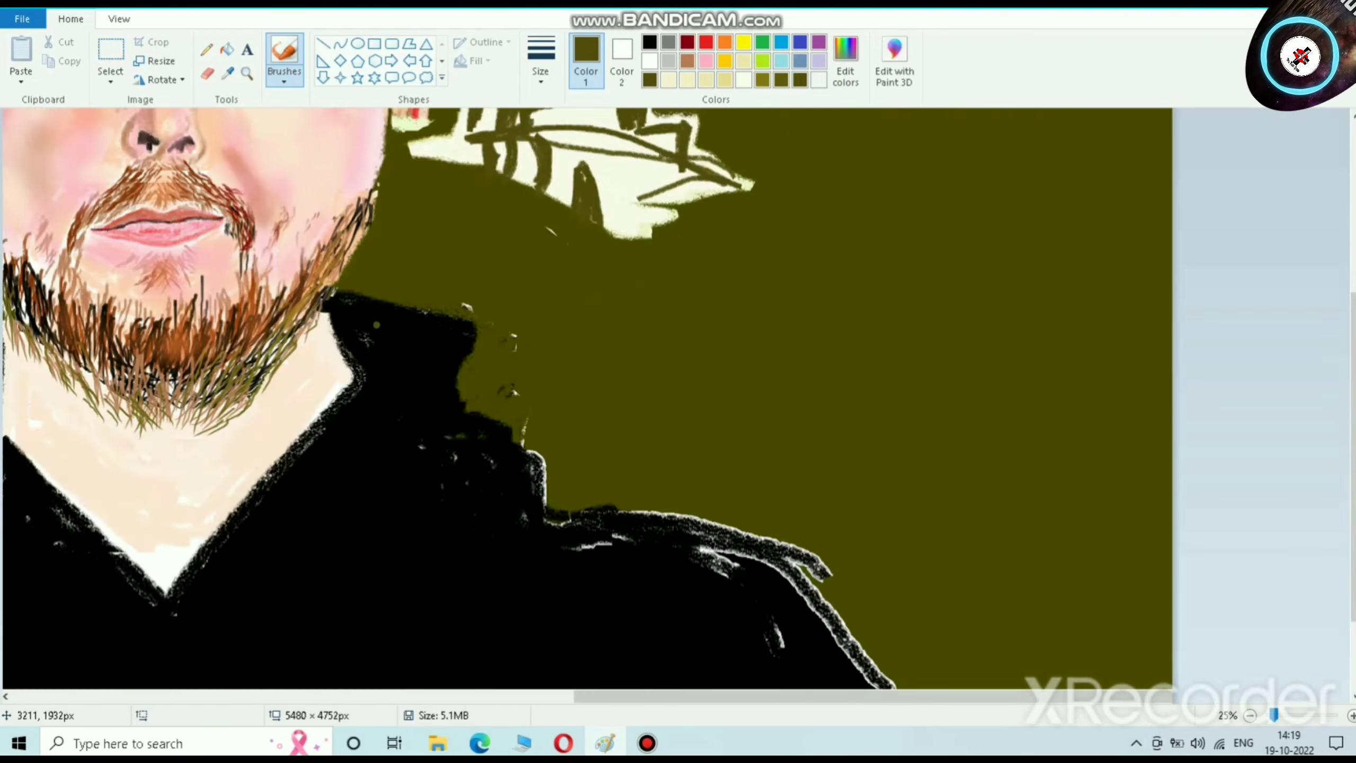
{"action": "scroll", "coordinate": [649, 267], "scroll_direction": "left", "scroll_amount": 10}
{"action": "scroll", "coordinate": [698, 267], "scroll_direction": "down", "scroll_amount": 2}
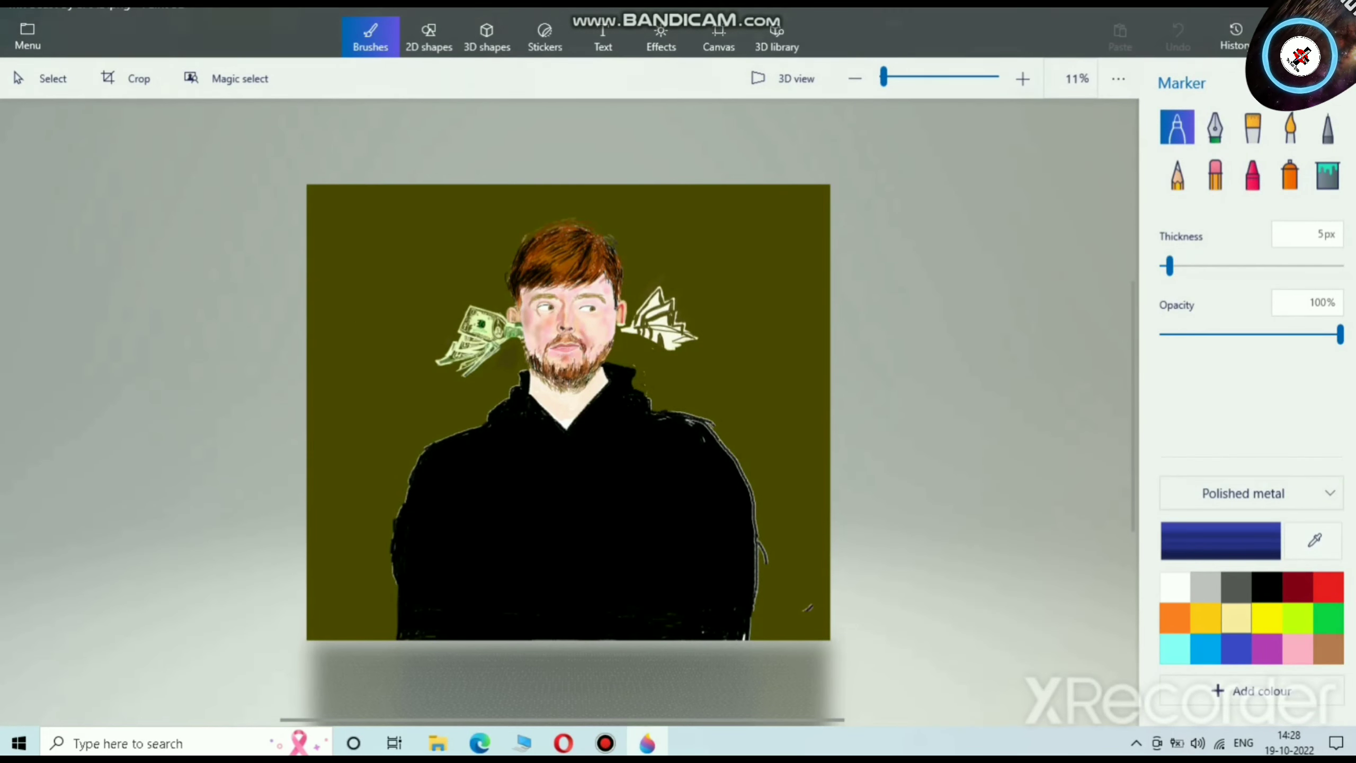
Step: In Paint 3D, mix a muted grey-green, hex 9ab7a1, as the marker colour
{"action": "left_click", "coordinate": [1236, 618]}
{"action": "left_click", "coordinate": [1221, 541]}
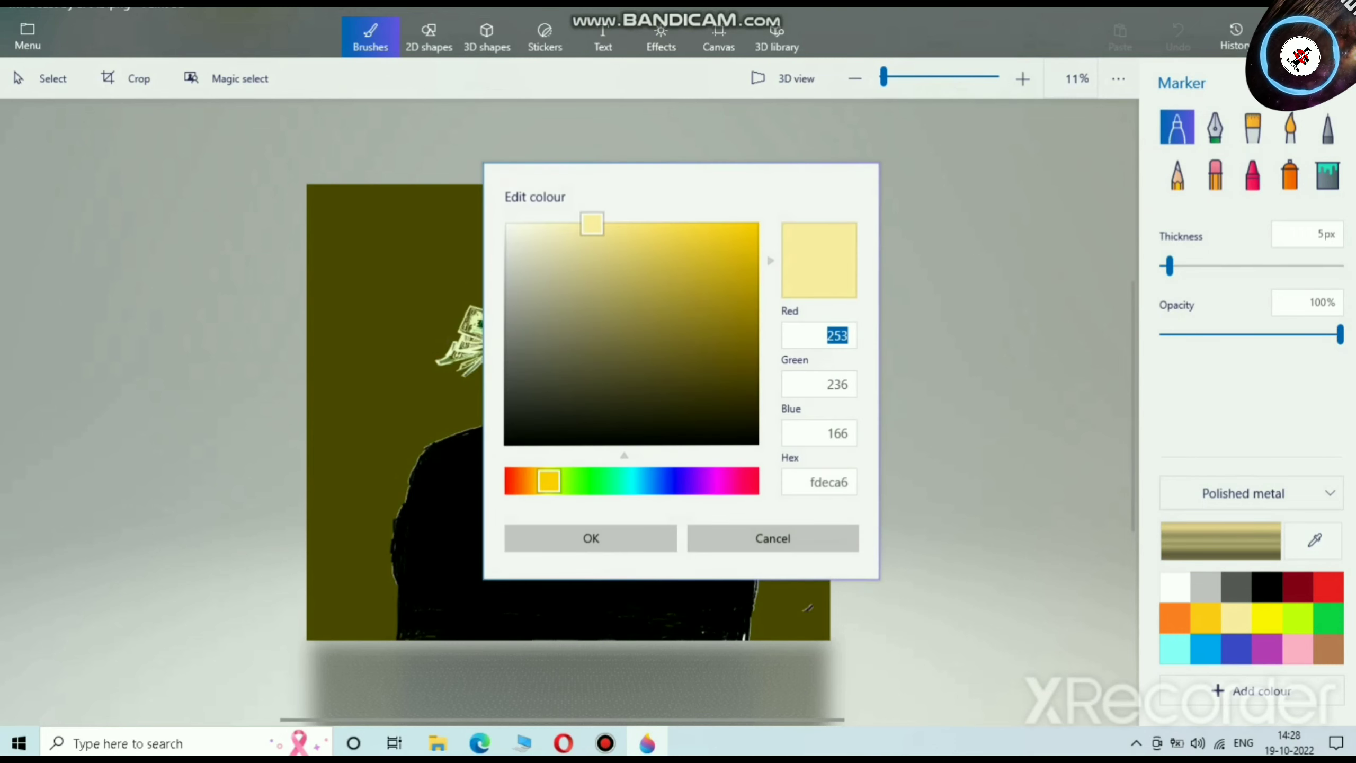
{"action": "mouse_move", "coordinate": [589, 275]}
{"action": "left_mouse_down"}
{"action": "mouse_move", "coordinate": [578, 307]}
{"action": "mouse_move", "coordinate": [635, 353]}
{"action": "mouse_move", "coordinate": [627, 303]}
{"action": "mouse_move", "coordinate": [609, 291]}
{"action": "mouse_move", "coordinate": [554, 315]}
{"action": "mouse_move", "coordinate": [577, 262]}
{"action": "mouse_move", "coordinate": [541, 275]}
{"action": "left_mouse_up"}
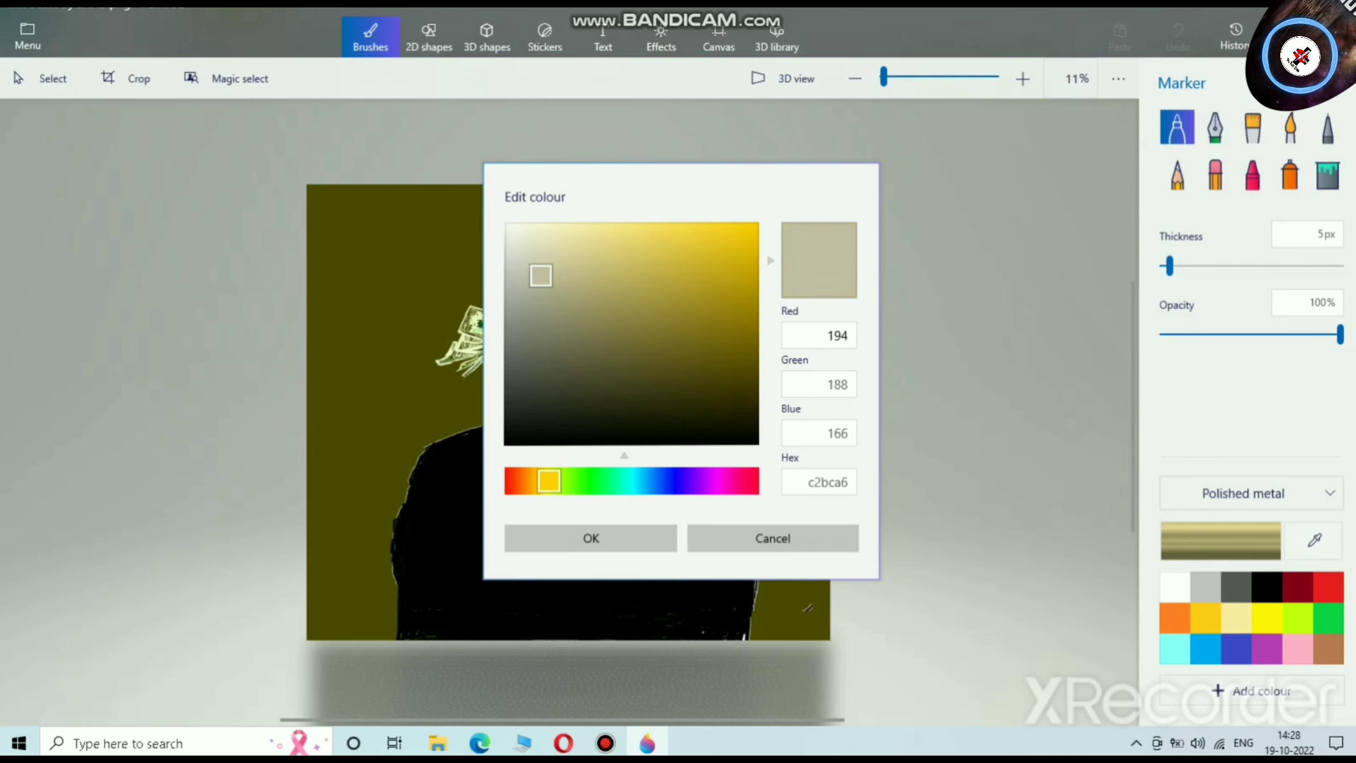
{"action": "left_click", "coordinate": [590, 481]}
{"action": "left_click_drag", "start_coordinate": [590, 481], "coordinate": [602, 481]}
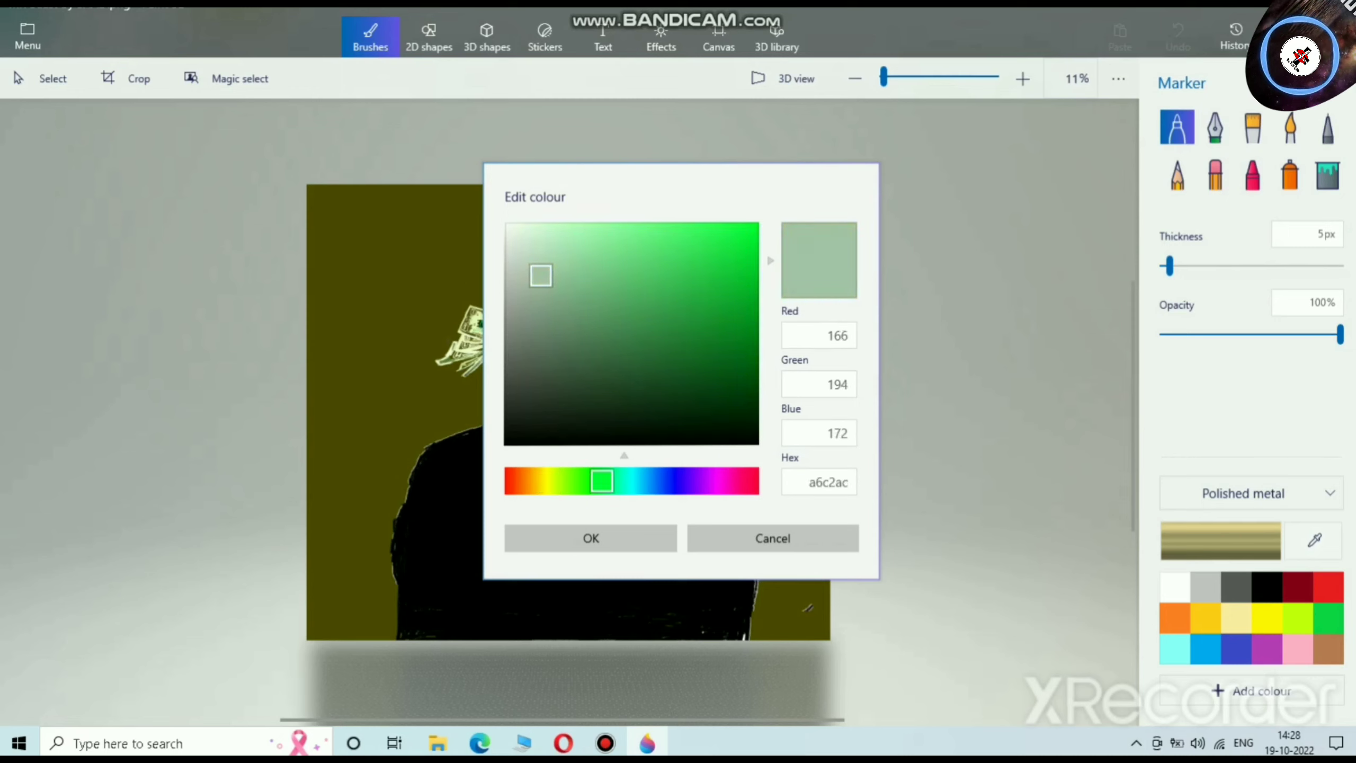
{"action": "left_click_drag", "start_coordinate": [541, 275], "coordinate": [536, 326]}
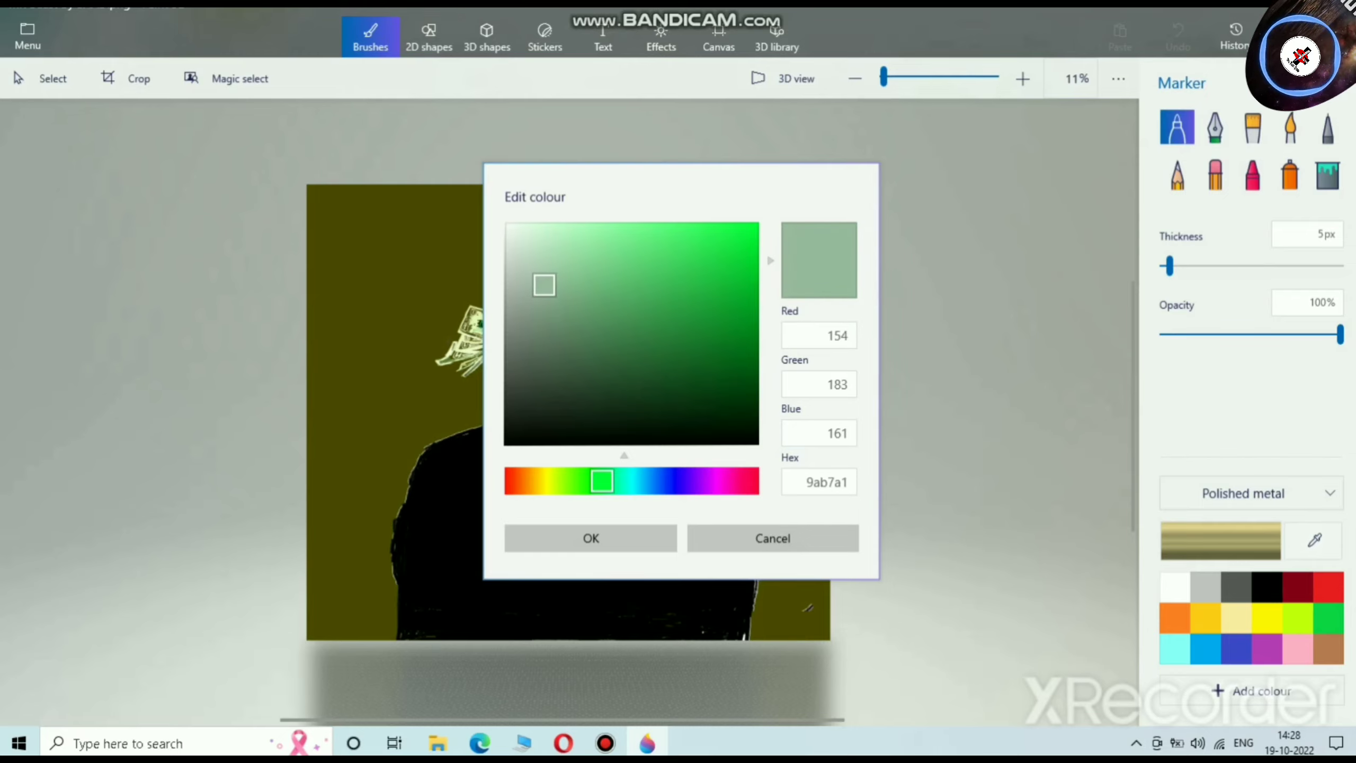
{"action": "left_click", "coordinate": [591, 538]}
Step: Mix a light yellow-green, hex d8f1a4, as the brush colour to match the finished banknotes beside the other ear
{"action": "scroll", "coordinate": [444, 399], "scroll_direction": "up", "scroll_amount": 8}
{"action": "scroll", "coordinate": [444, 399], "scroll_direction": "up", "scroll_amount": 5}
{"action": "scroll", "coordinate": [444, 399], "scroll_direction": "right", "scroll_amount": 4}
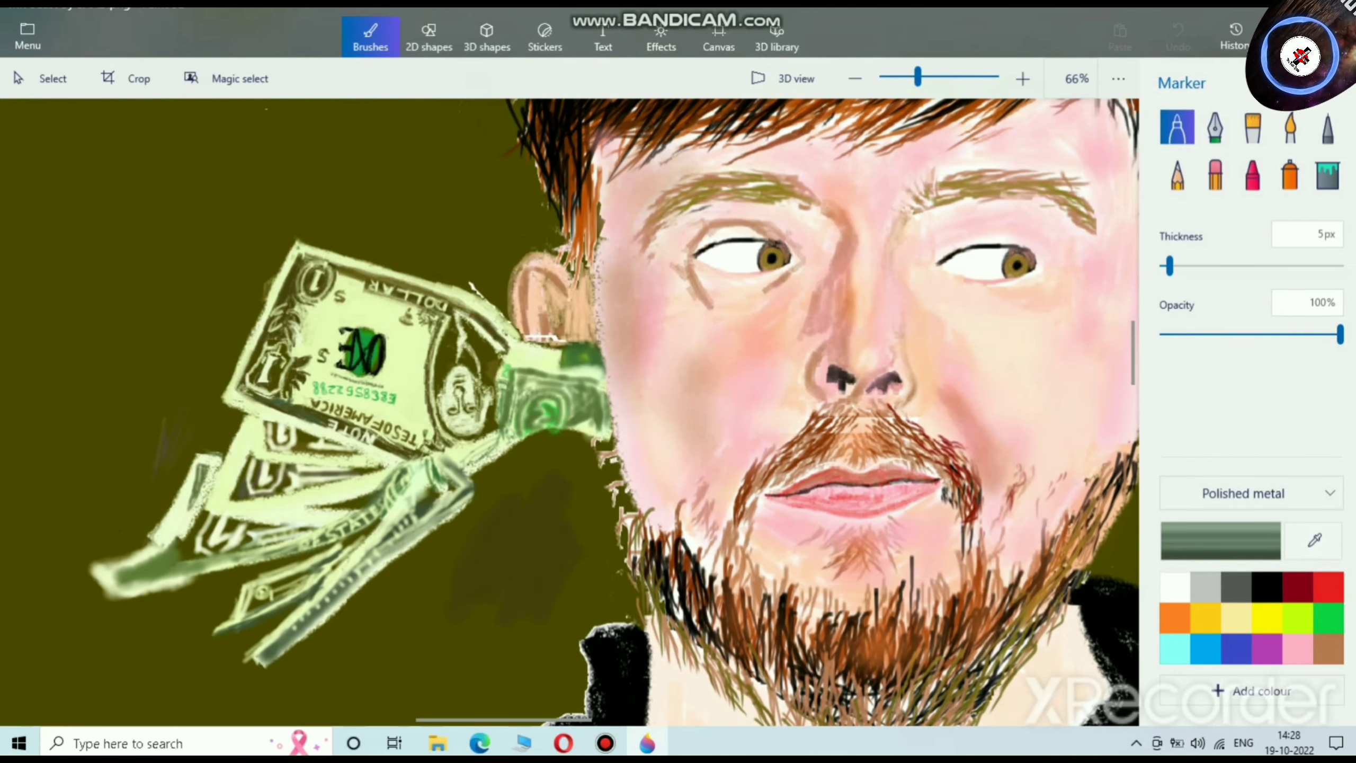
{"action": "scroll", "coordinate": [424, 479], "scroll_direction": "up", "scroll_amount": 4}
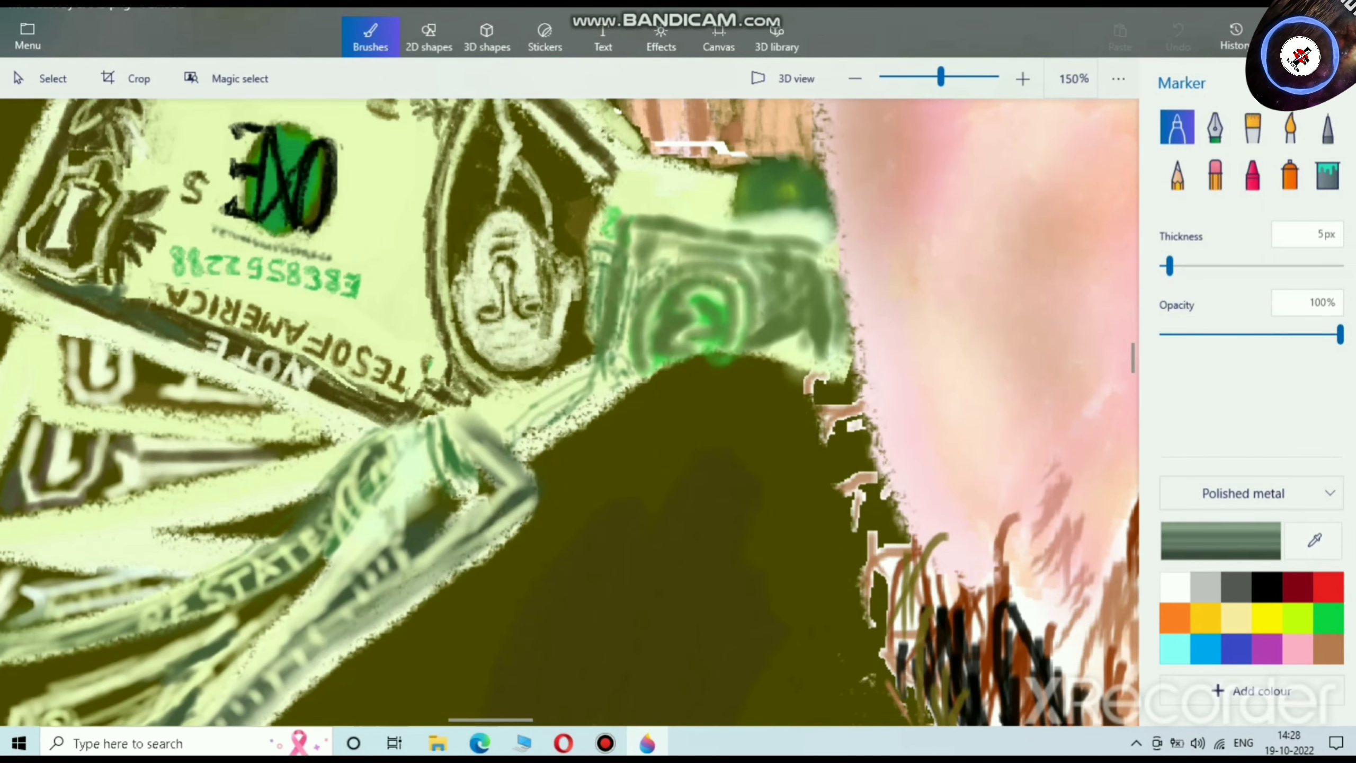
{"action": "left_click", "coordinate": [1329, 619]}
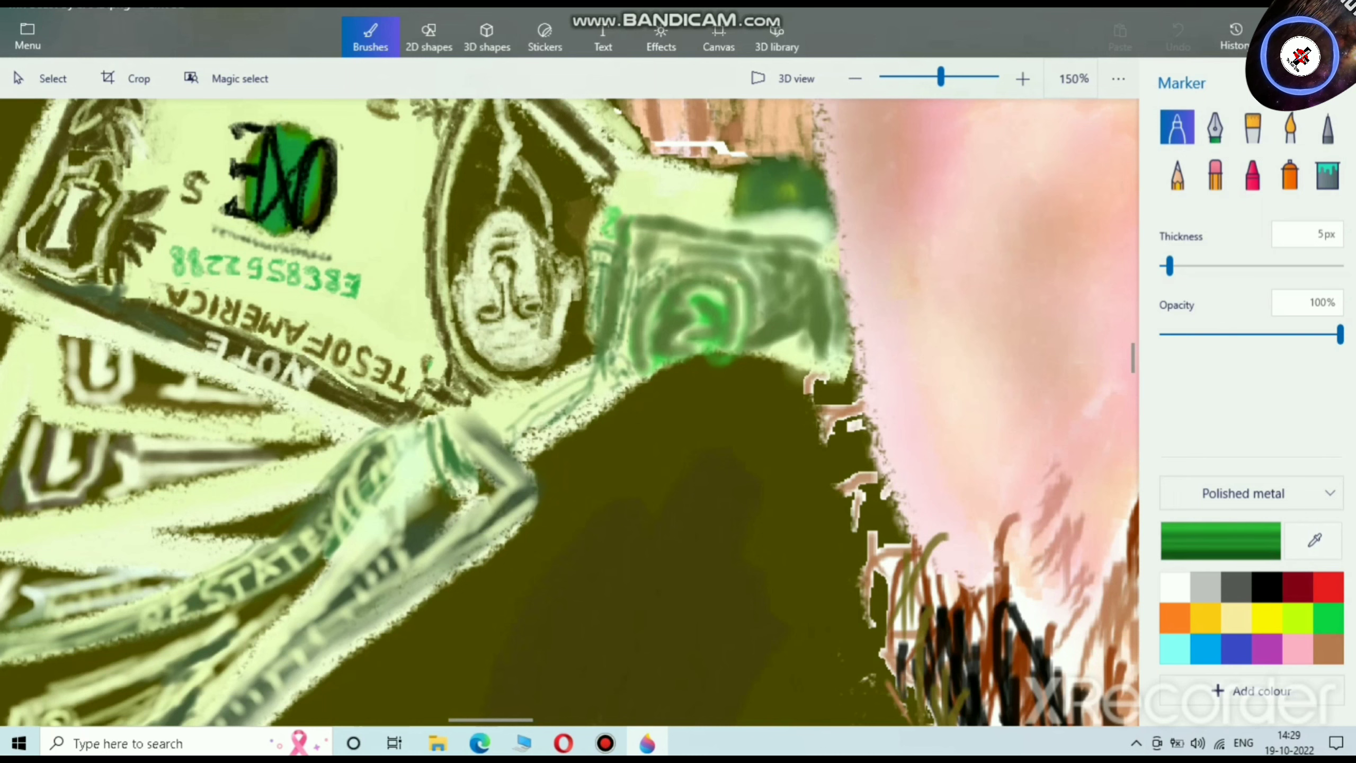
{"action": "left_click", "coordinate": [1221, 541]}
{"action": "left_click_drag", "start_coordinate": [626, 222], "coordinate": [683, 319]}
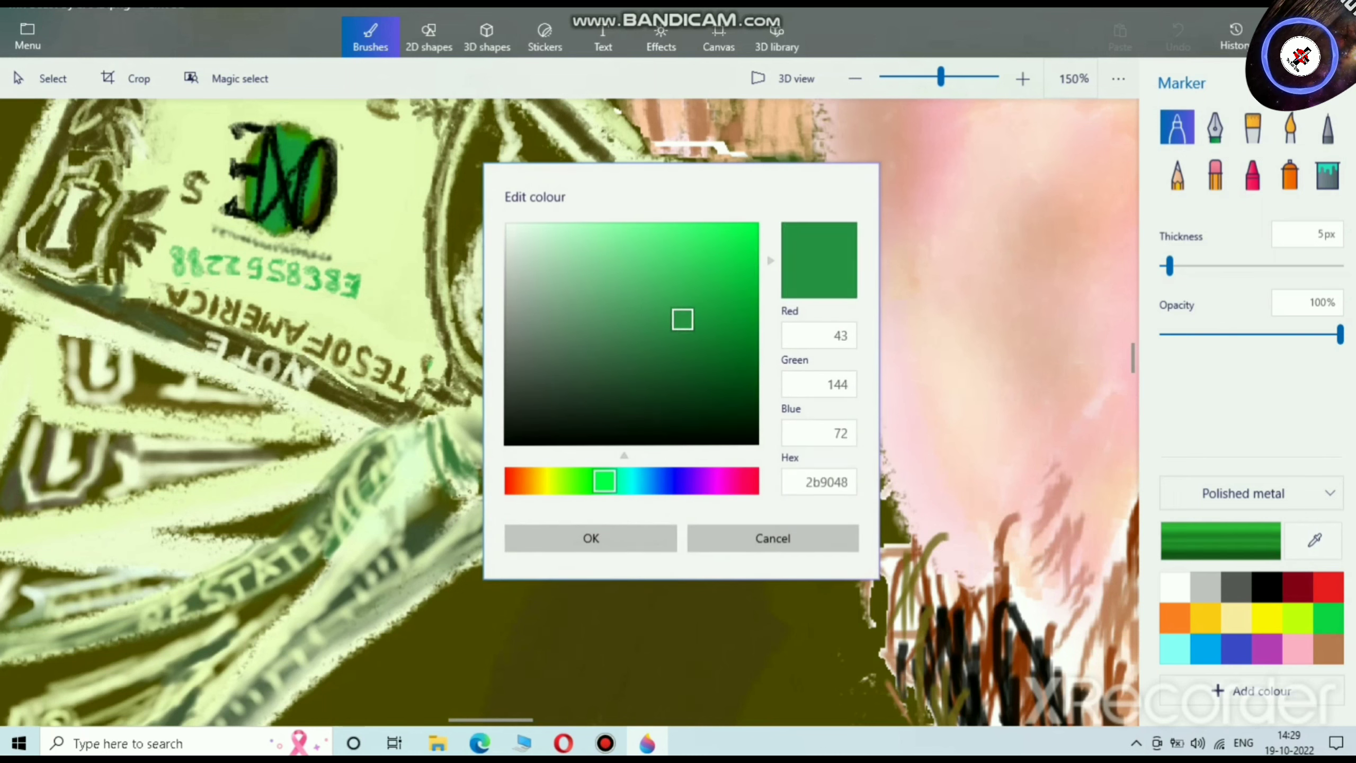
{"action": "left_click_drag", "start_coordinate": [604, 481], "coordinate": [549, 481]}
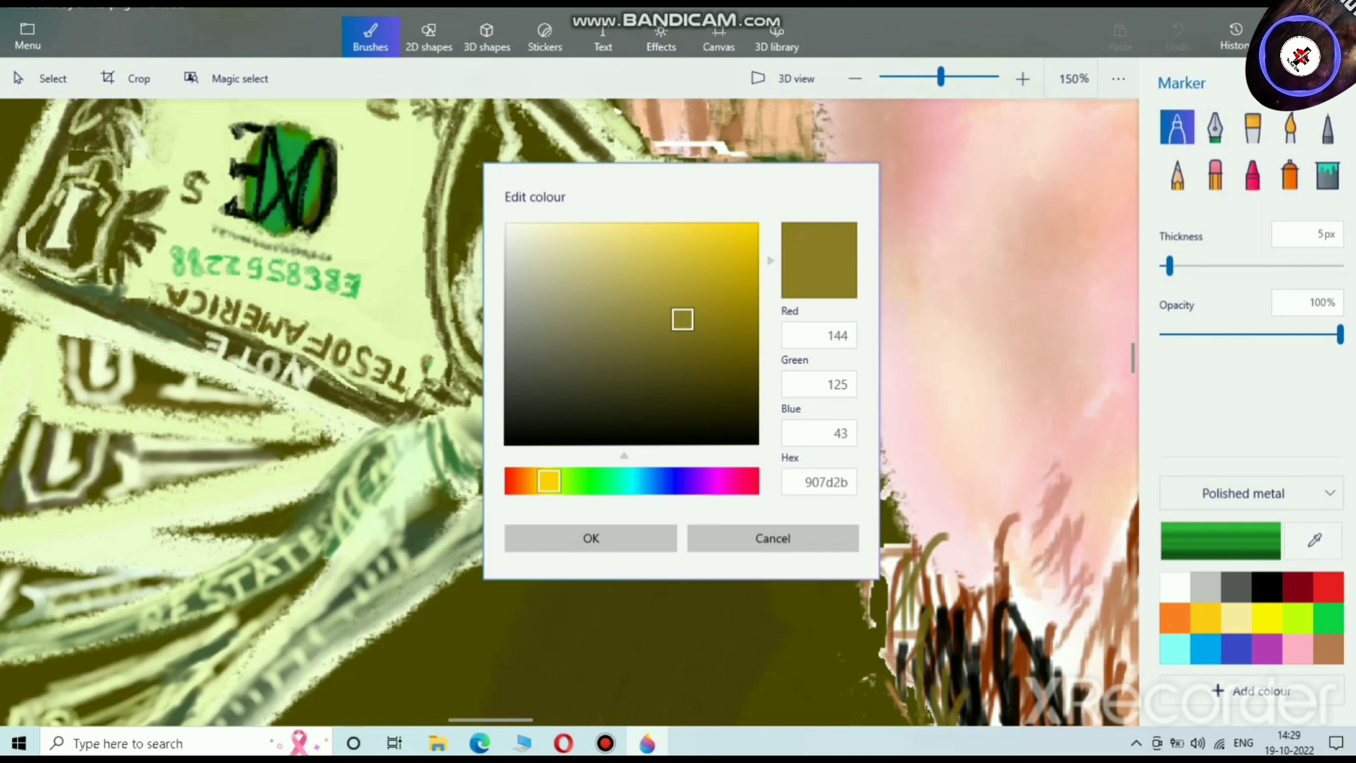
{"action": "mouse_move", "coordinate": [682, 319]}
{"action": "left_mouse_down"}
{"action": "mouse_move", "coordinate": [678, 352]}
{"action": "mouse_move", "coordinate": [600, 288]}
{"action": "mouse_move", "coordinate": [616, 319]}
{"action": "left_mouse_up"}
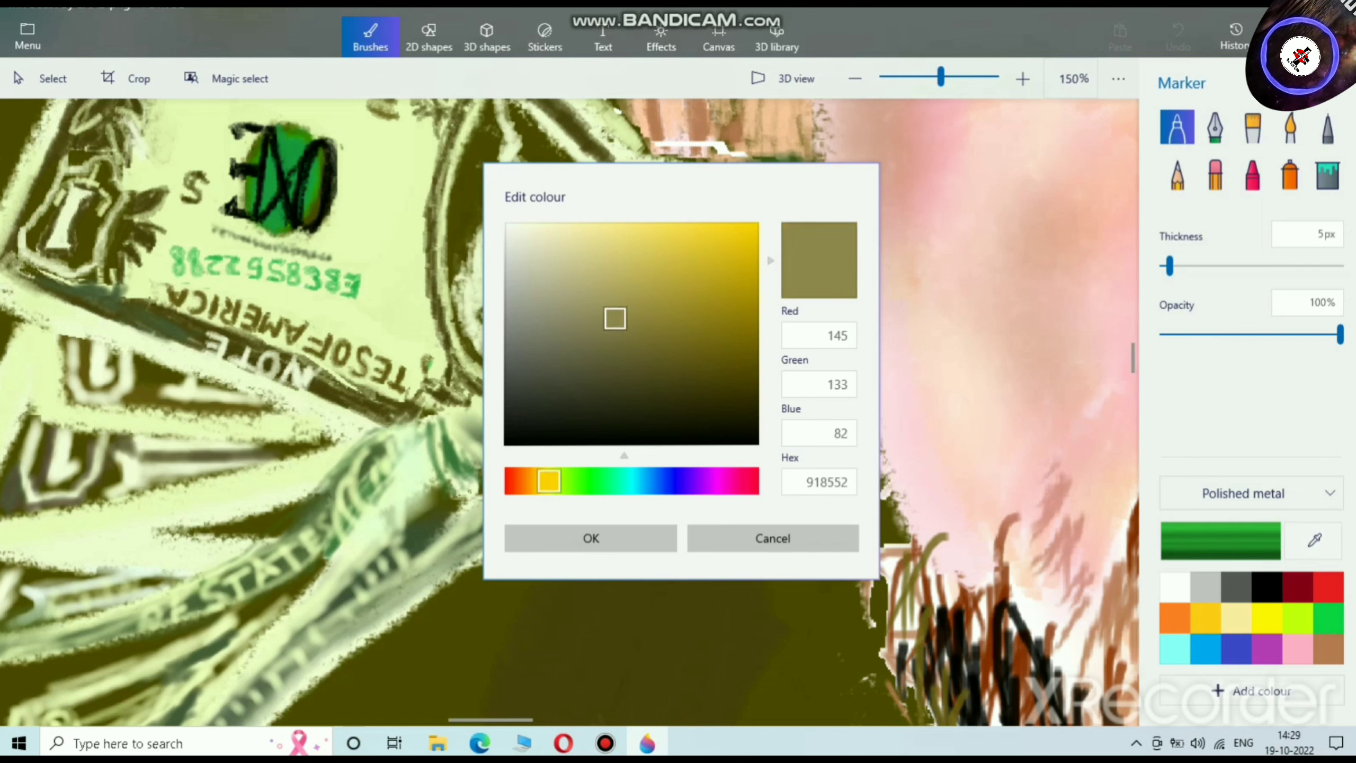
{"action": "left_click_drag", "start_coordinate": [549, 481], "coordinate": [567, 481]}
{"action": "mouse_move", "coordinate": [615, 319]}
{"action": "left_mouse_down"}
{"action": "mouse_move", "coordinate": [566, 312]}
{"action": "mouse_move", "coordinate": [609, 358]}
{"action": "mouse_move", "coordinate": [508, 254]}
{"action": "mouse_move", "coordinate": [504, 331]}
{"action": "mouse_move", "coordinate": [527, 360]}
{"action": "left_mouse_up"}
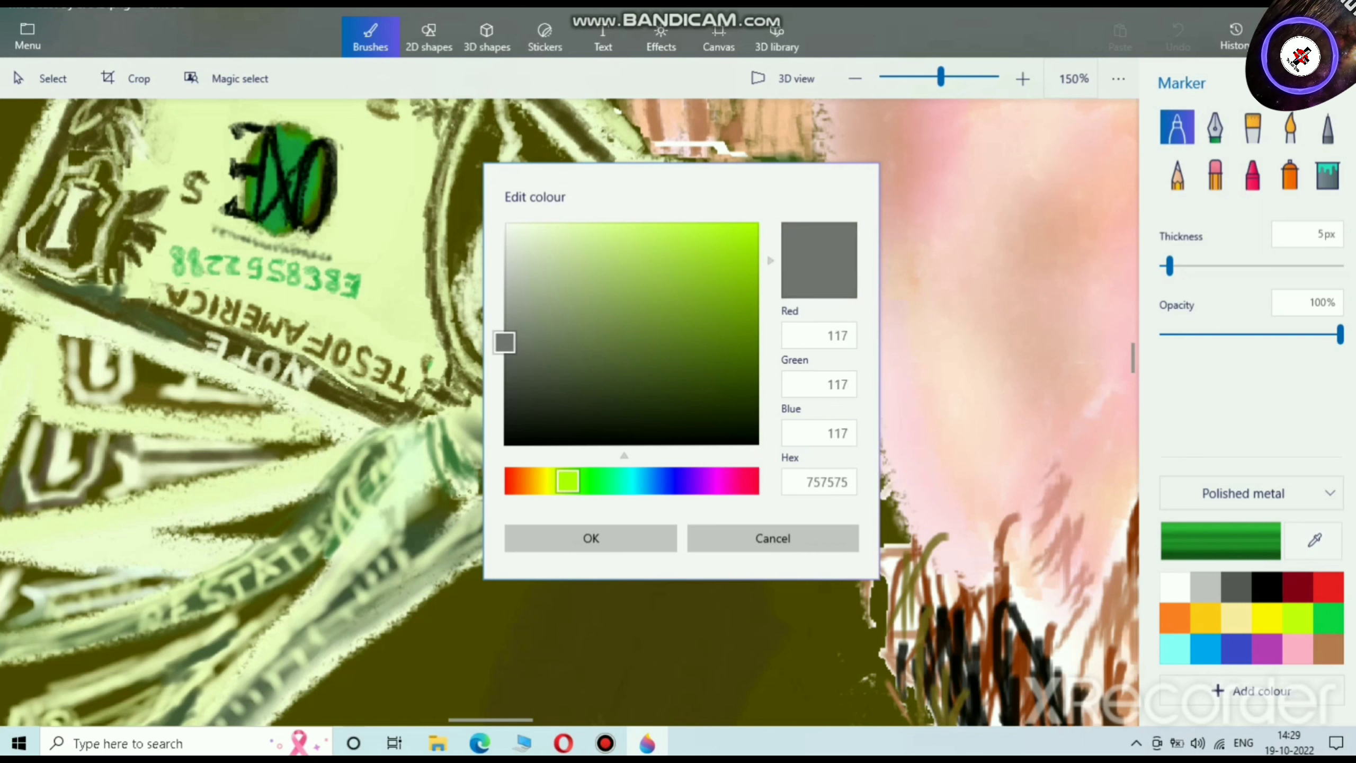
{"action": "mouse_move", "coordinate": [505, 341]}
{"action": "left_mouse_down"}
{"action": "mouse_move", "coordinate": [661, 366]}
{"action": "mouse_move", "coordinate": [653, 327]}
{"action": "mouse_move", "coordinate": [708, 345]}
{"action": "mouse_move", "coordinate": [619, 284]}
{"action": "mouse_move", "coordinate": [614, 246]}
{"action": "mouse_move", "coordinate": [620, 260]}
{"action": "mouse_move", "coordinate": [587, 235]}
{"action": "left_mouse_up"}
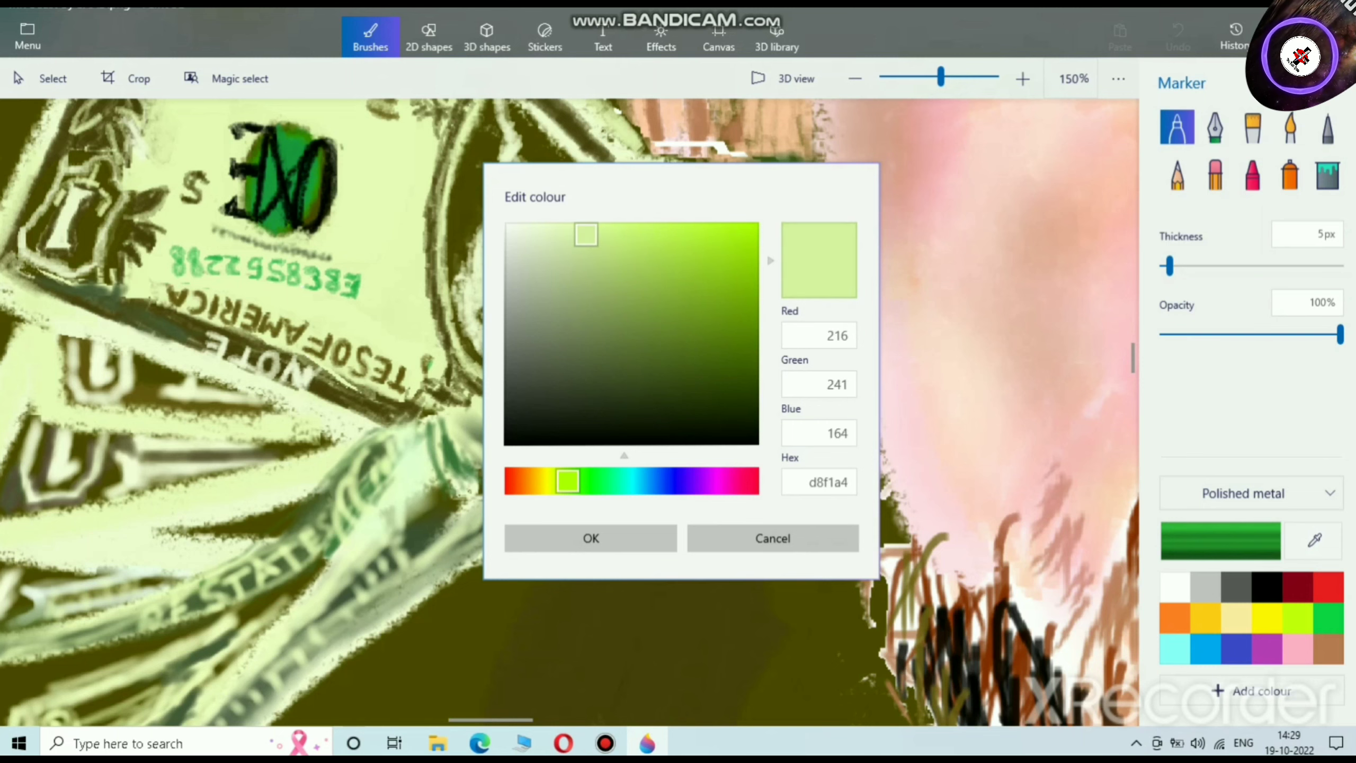
{"action": "left_click", "coordinate": [590, 538]}
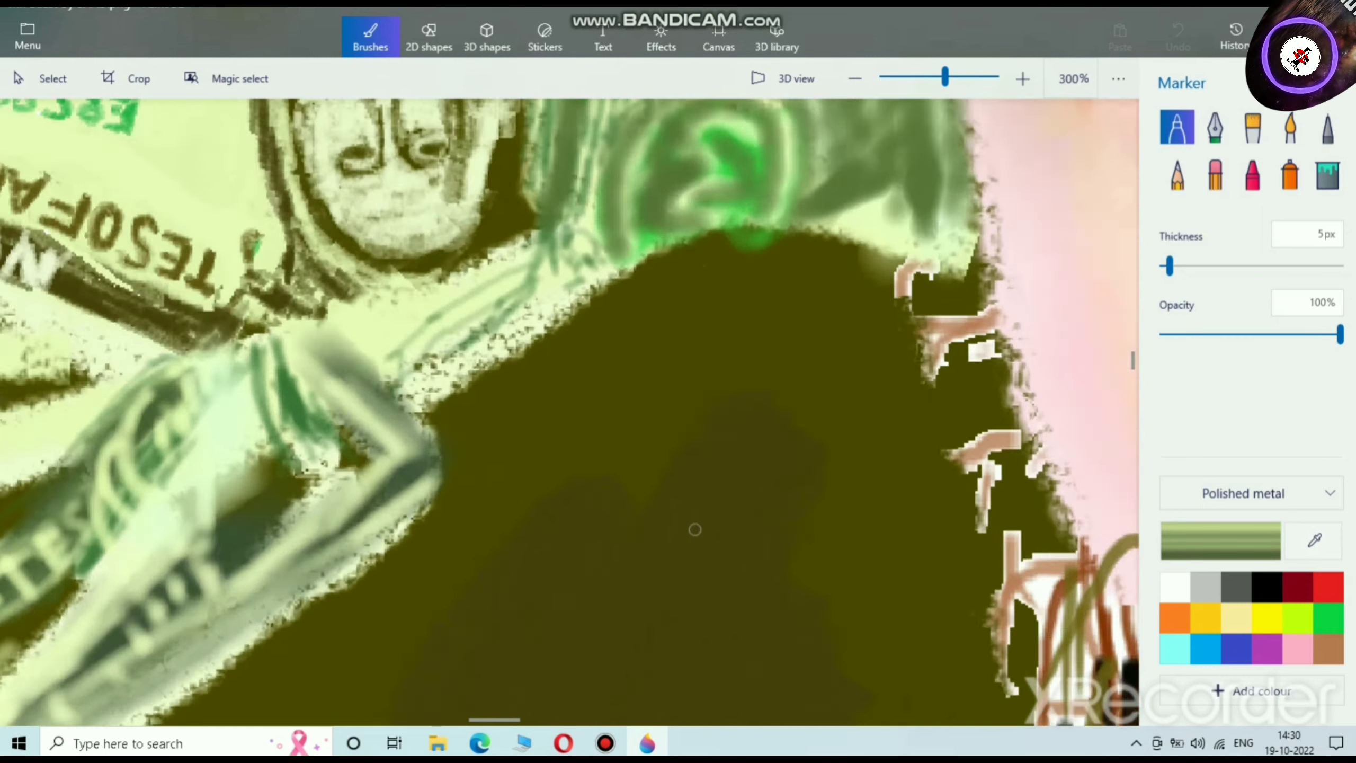
Step: Paint the upper part of the third note in the right-hand fan light green with the Watercolour brush
{"action": "scroll", "coordinate": [1079, 484], "scroll_direction": "down", "scroll_amount": 3}
{"action": "left_click_drag", "start_coordinate": [1078, 484], "coordinate": [75, 482]}
{"action": "scroll", "coordinate": [1009, 419], "scroll_direction": "up", "scroll_amount": 4}
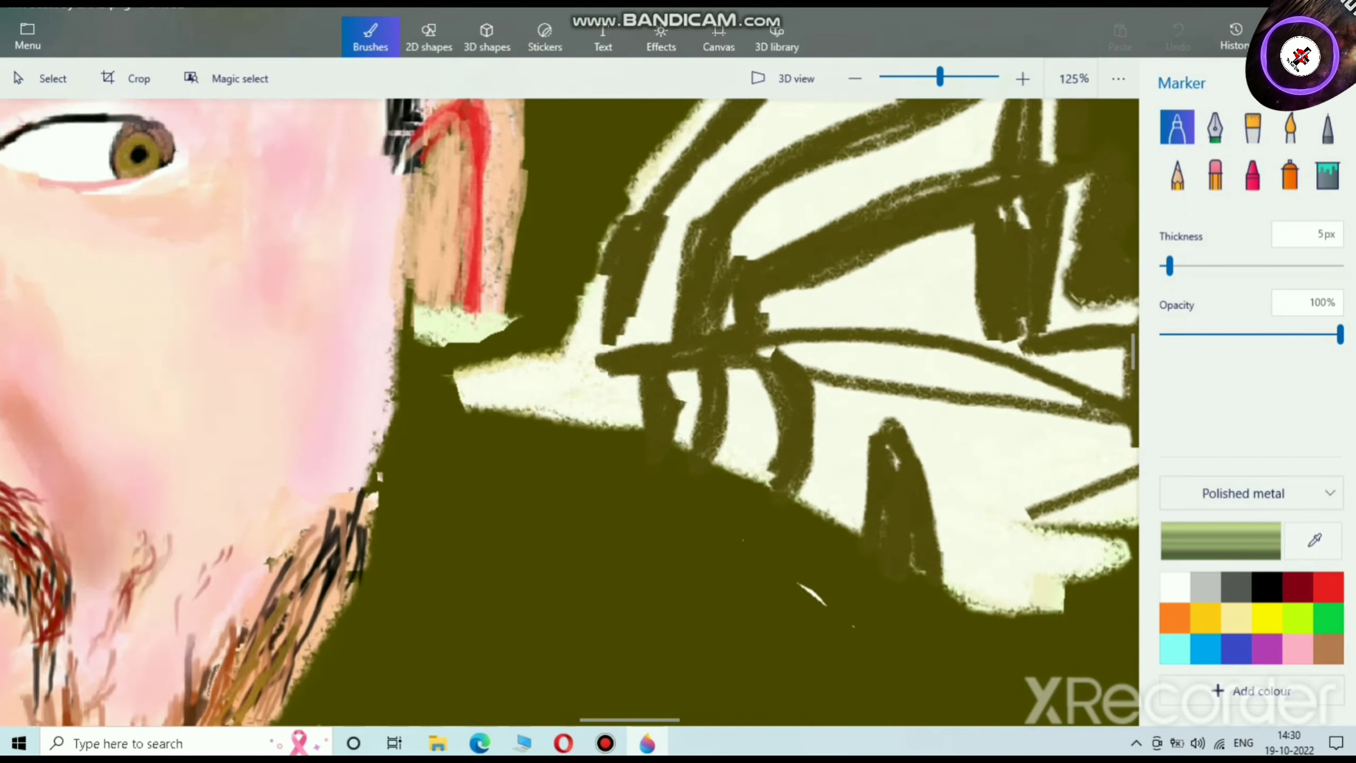
{"action": "scroll", "coordinate": [919, 325], "scroll_direction": "up", "scroll_amount": 3}
{"action": "scroll", "coordinate": [919, 325], "scroll_direction": "right", "scroll_amount": 2}
{"action": "left_click", "coordinate": [1291, 127]}
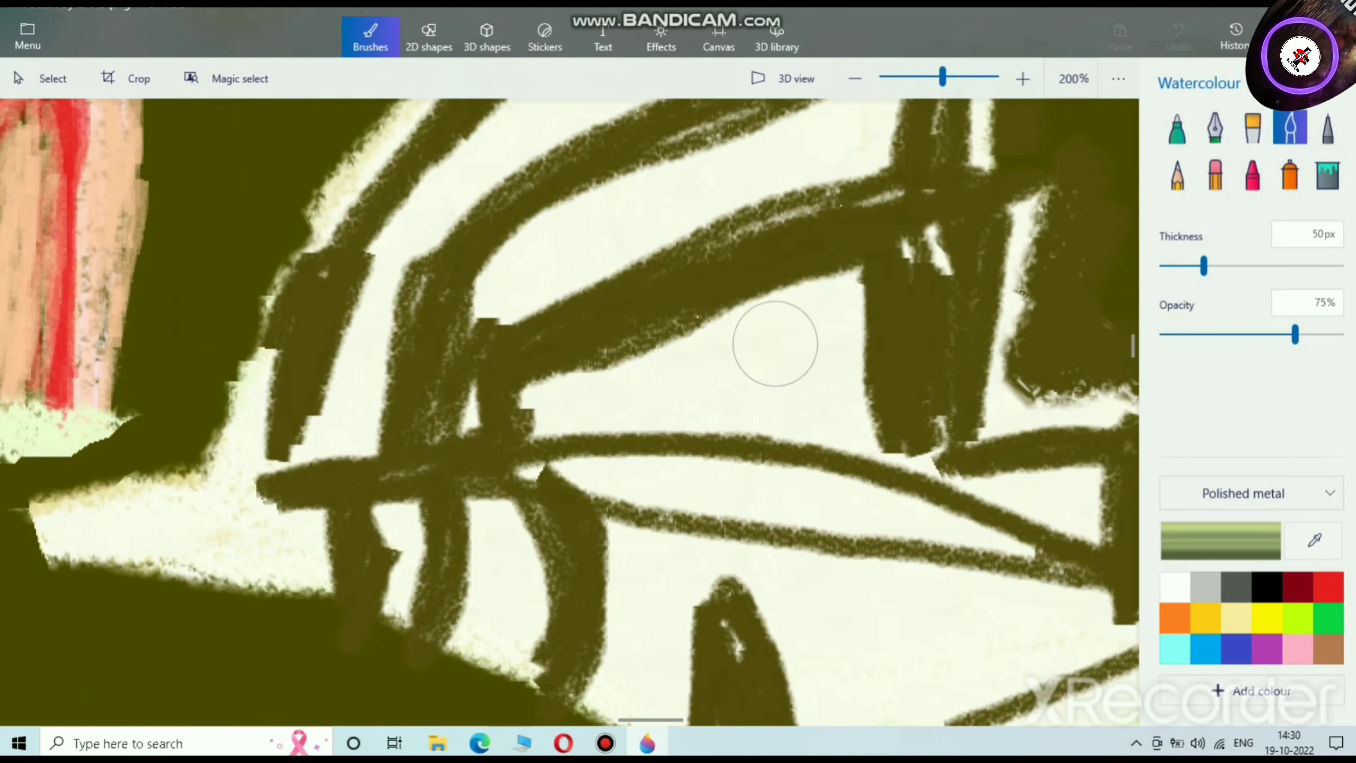
{"action": "mouse_move", "coordinate": [775, 342]}
{"action": "left_mouse_down"}
{"action": "mouse_move", "coordinate": [565, 416]}
{"action": "mouse_move", "coordinate": [795, 344]}
{"action": "mouse_move", "coordinate": [719, 336]}
{"action": "mouse_move", "coordinate": [820, 300]}
{"action": "left_mouse_up"}
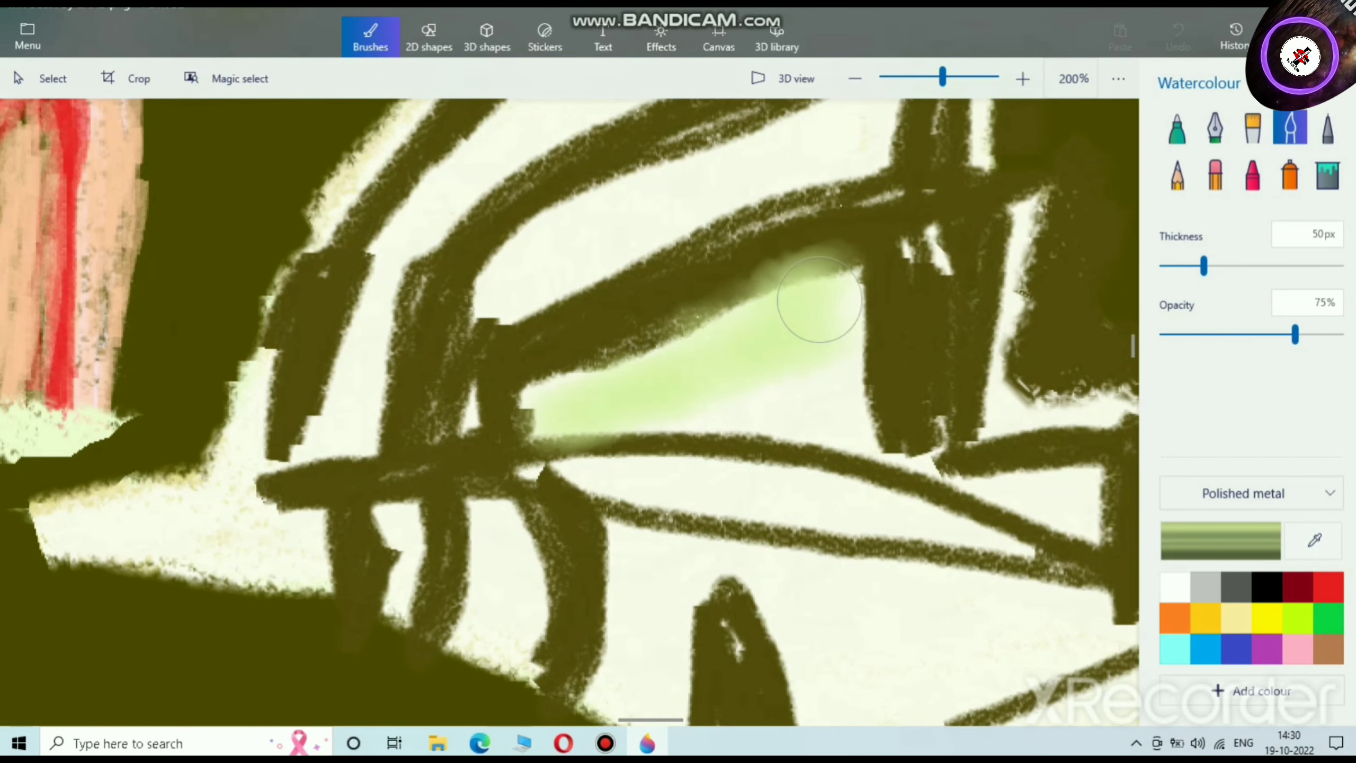
Step: Set the Watercolour brush to 41 px thickness and 100% opacity and fill the rest of the third note light green
{"action": "left_click_drag", "start_coordinate": [1332, 265], "coordinate": [1215, 265]}
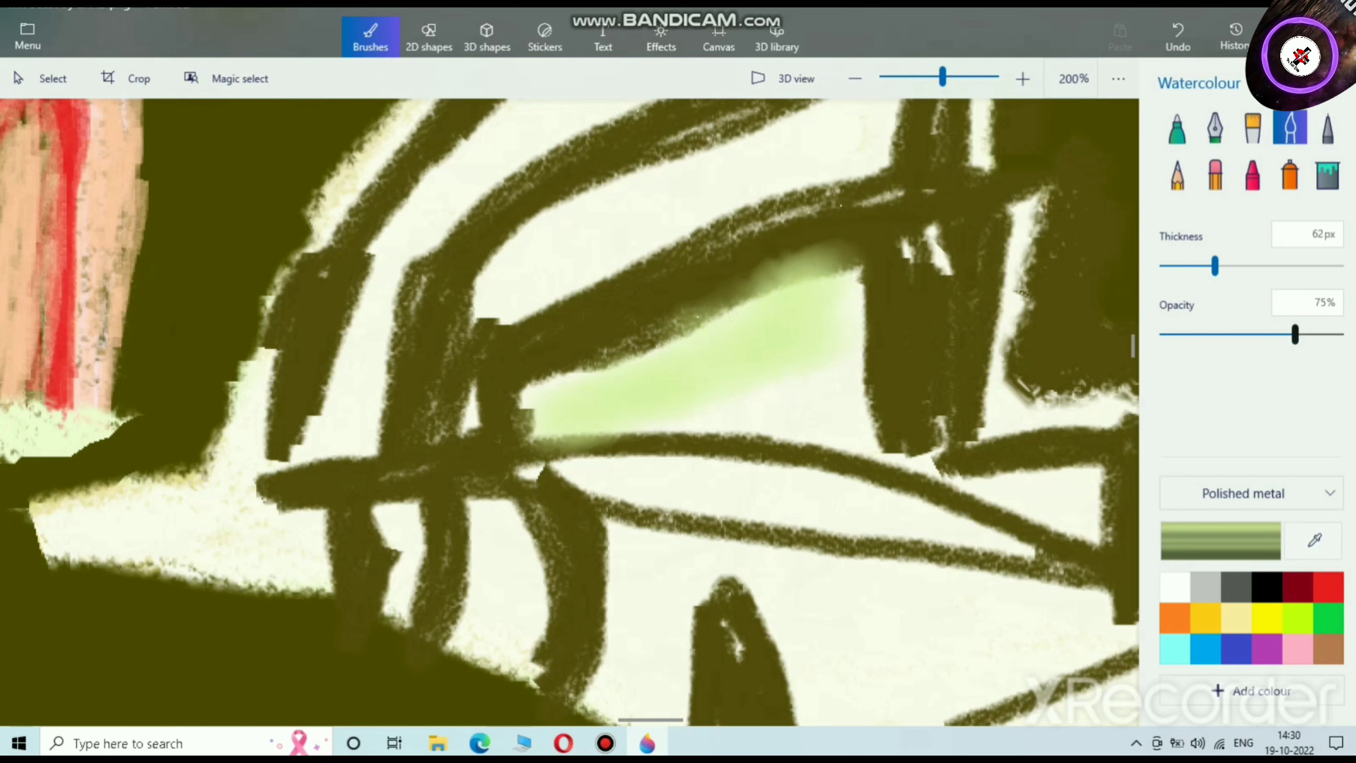
{"action": "mouse_move", "coordinate": [775, 365]}
{"action": "left_mouse_down"}
{"action": "mouse_move", "coordinate": [822, 354]}
{"action": "mouse_move", "coordinate": [838, 412]}
{"action": "left_mouse_up"}
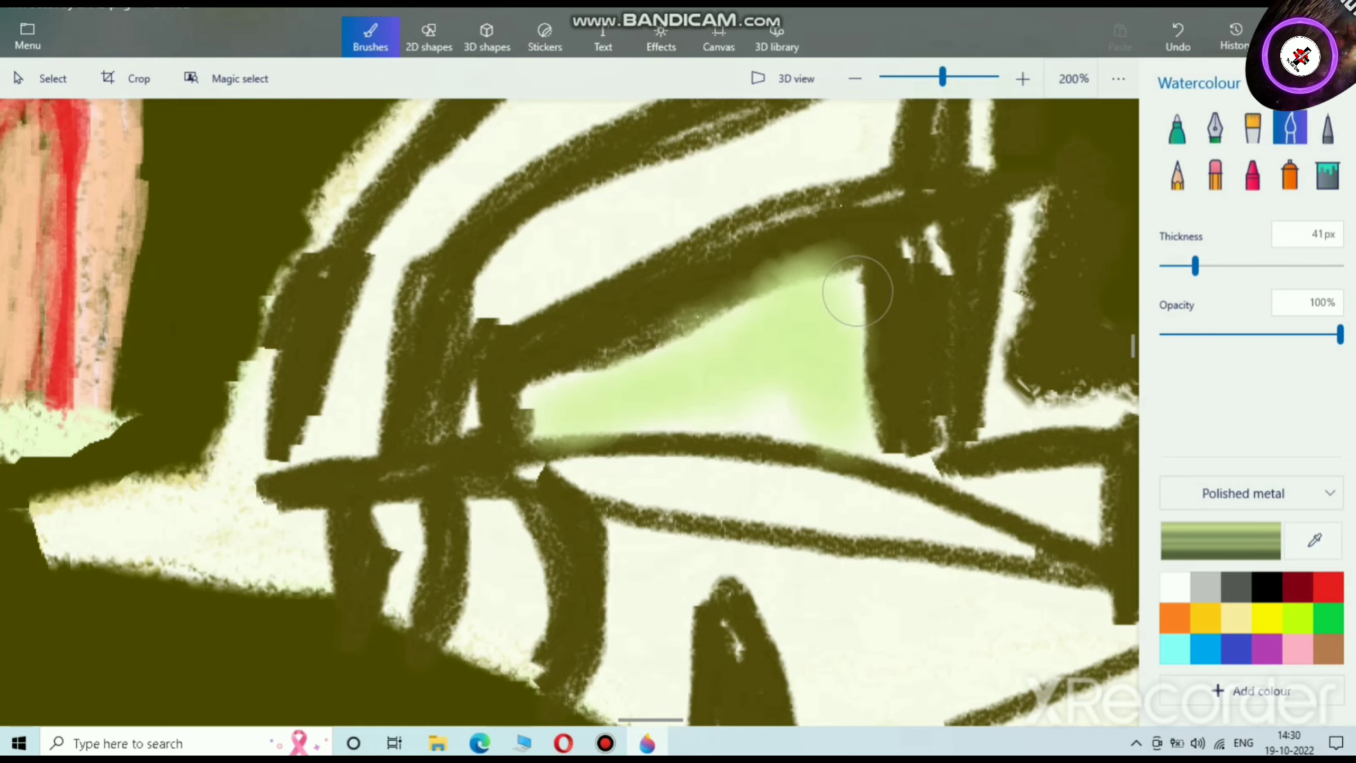
{"action": "mouse_move", "coordinate": [858, 291]}
{"action": "left_mouse_down"}
{"action": "mouse_move", "coordinate": [840, 315]}
{"action": "mouse_move", "coordinate": [847, 389]}
{"action": "mouse_move", "coordinate": [845, 288]}
{"action": "mouse_move", "coordinate": [537, 394]}
{"action": "mouse_move", "coordinate": [713, 397]}
{"action": "mouse_move", "coordinate": [650, 387]}
{"action": "mouse_move", "coordinate": [818, 428]}
{"action": "mouse_move", "coordinate": [788, 434]}
{"action": "left_mouse_up"}
{"action": "scroll", "coordinate": [788, 447], "scroll_direction": "down", "scroll_amount": 8}
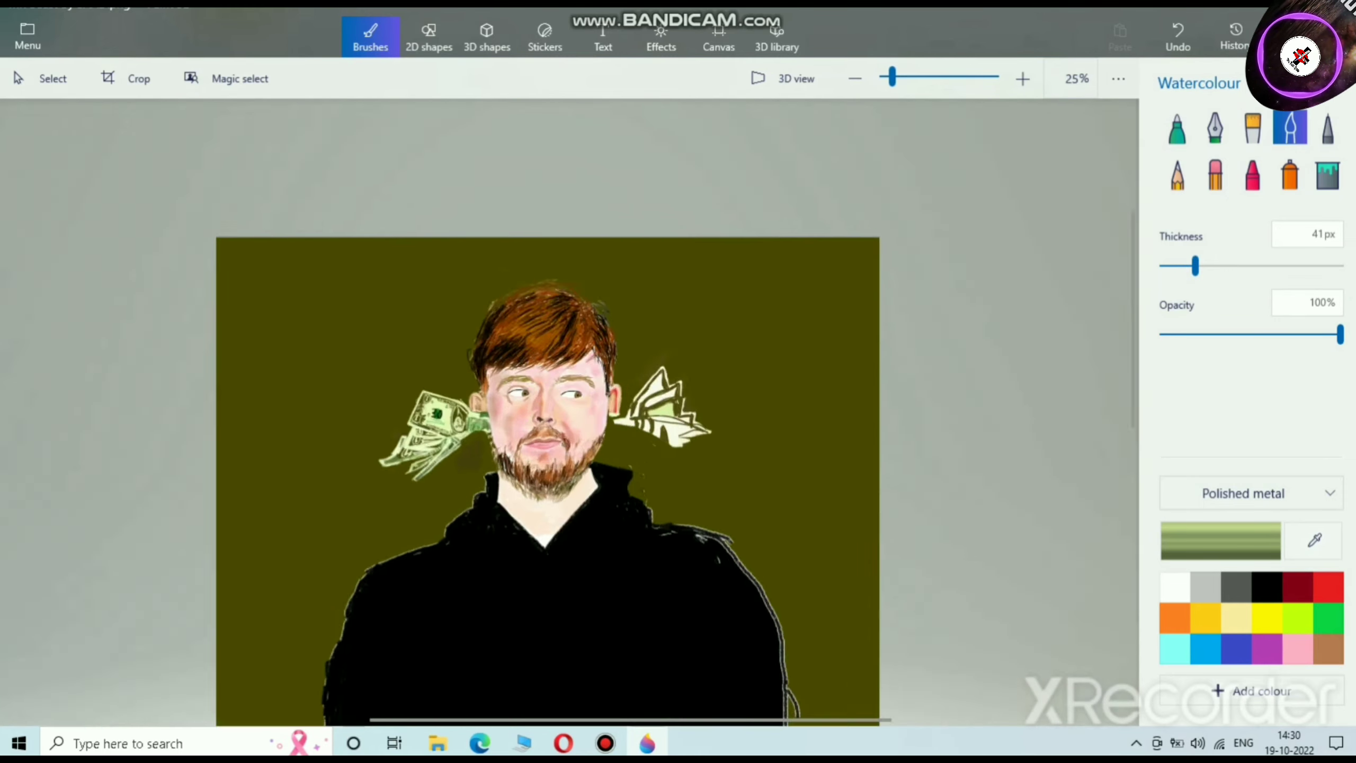
Step: Tint the top note's interior and the fan's outer left border light green
{"action": "scroll", "coordinate": [615, 289], "scroll_direction": "up", "scroll_amount": 6}
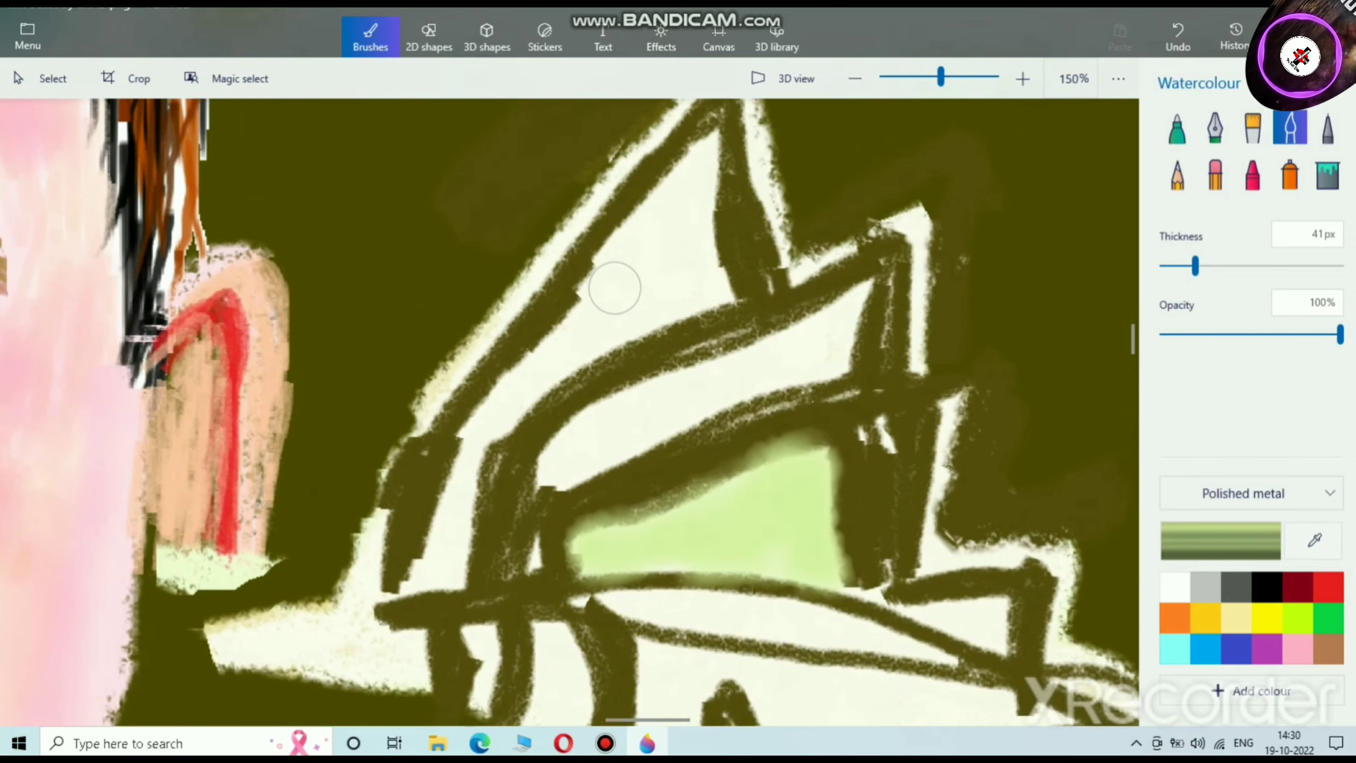
{"action": "mouse_move", "coordinate": [614, 289]}
{"action": "left_mouse_down"}
{"action": "mouse_move", "coordinate": [625, 248]}
{"action": "mouse_move", "coordinate": [618, 306]}
{"action": "mouse_move", "coordinate": [698, 170]}
{"action": "mouse_move", "coordinate": [693, 295]}
{"action": "mouse_move", "coordinate": [683, 279]}
{"action": "mouse_move", "coordinate": [704, 284]}
{"action": "mouse_move", "coordinate": [697, 182]}
{"action": "mouse_move", "coordinate": [713, 316]}
{"action": "mouse_move", "coordinate": [702, 182]}
{"action": "mouse_move", "coordinate": [720, 327]}
{"action": "mouse_move", "coordinate": [632, 334]}
{"action": "mouse_move", "coordinate": [526, 408]}
{"action": "mouse_move", "coordinate": [465, 503]}
{"action": "mouse_move", "coordinate": [432, 610]}
{"action": "mouse_move", "coordinate": [574, 370]}
{"action": "left_mouse_up"}
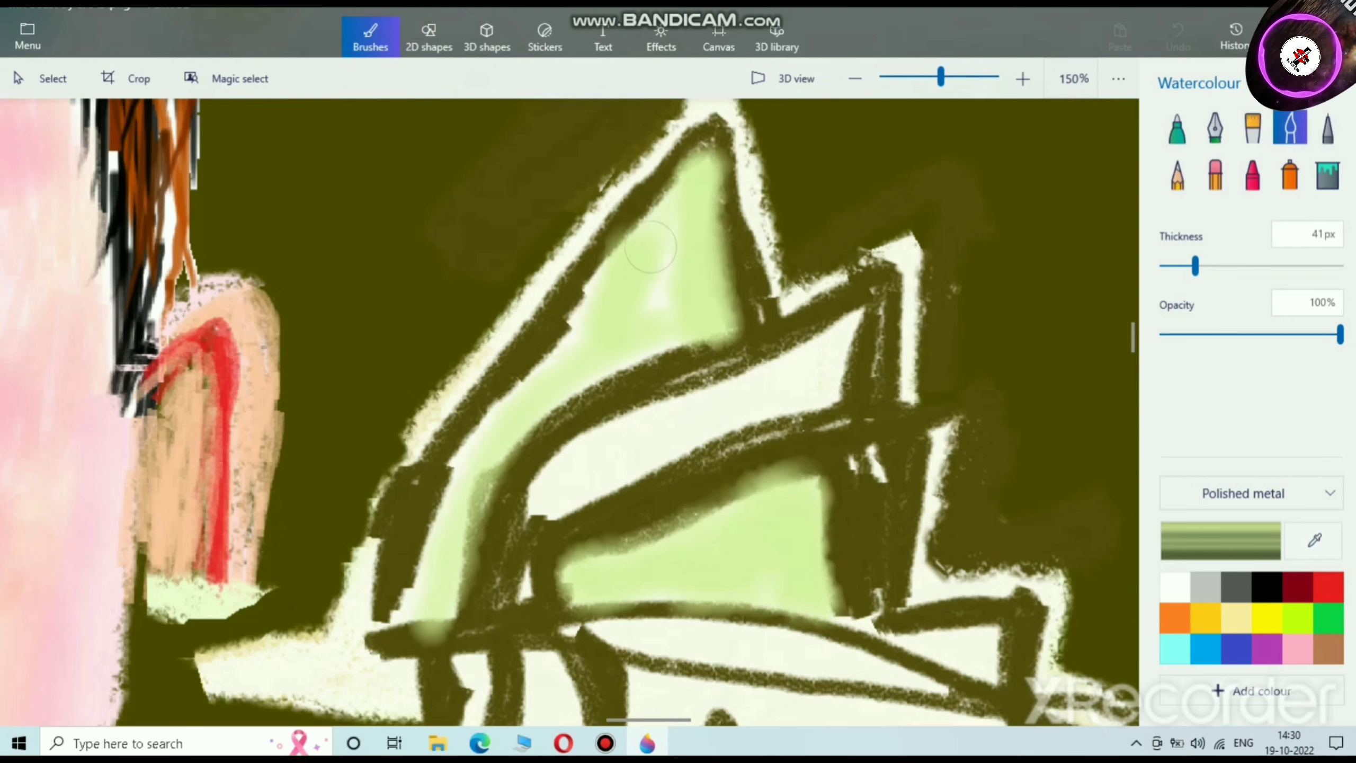
{"action": "mouse_move", "coordinate": [650, 247]}
{"action": "left_mouse_down"}
{"action": "mouse_move", "coordinate": [550, 348]}
{"action": "mouse_move", "coordinate": [444, 529]}
{"action": "mouse_move", "coordinate": [414, 609]}
{"action": "mouse_move", "coordinate": [528, 361]}
{"action": "mouse_move", "coordinate": [680, 178]}
{"action": "left_mouse_up"}
{"action": "scroll", "coordinate": [734, 302], "scroll_direction": "up", "scroll_amount": 1}
{"action": "scroll", "coordinate": [732, 294], "scroll_direction": "down", "scroll_amount": 2}
{"action": "scroll", "coordinate": [646, 174], "scroll_direction": "up", "scroll_amount": 1}
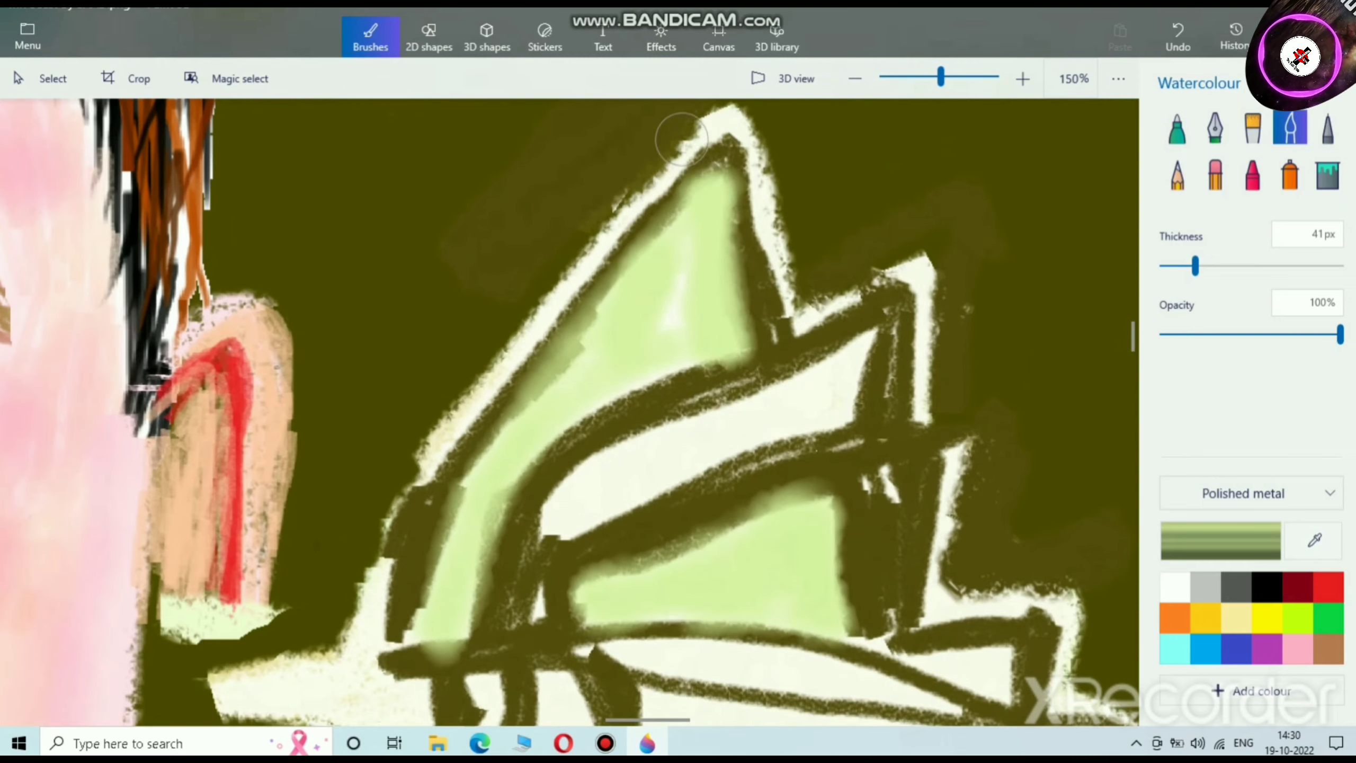
{"action": "mouse_move", "coordinate": [715, 119]}
{"action": "left_mouse_down"}
{"action": "mouse_move", "coordinate": [546, 302]}
{"action": "mouse_move", "coordinate": [464, 423]}
{"action": "mouse_move", "coordinate": [368, 636]}
{"action": "mouse_move", "coordinate": [416, 480]}
{"action": "mouse_move", "coordinate": [657, 155]}
{"action": "mouse_move", "coordinate": [705, 139]}
{"action": "mouse_move", "coordinate": [473, 379]}
{"action": "left_mouse_up"}
{"action": "scroll", "coordinate": [473, 378], "scroll_direction": "down", "scroll_amount": 5}
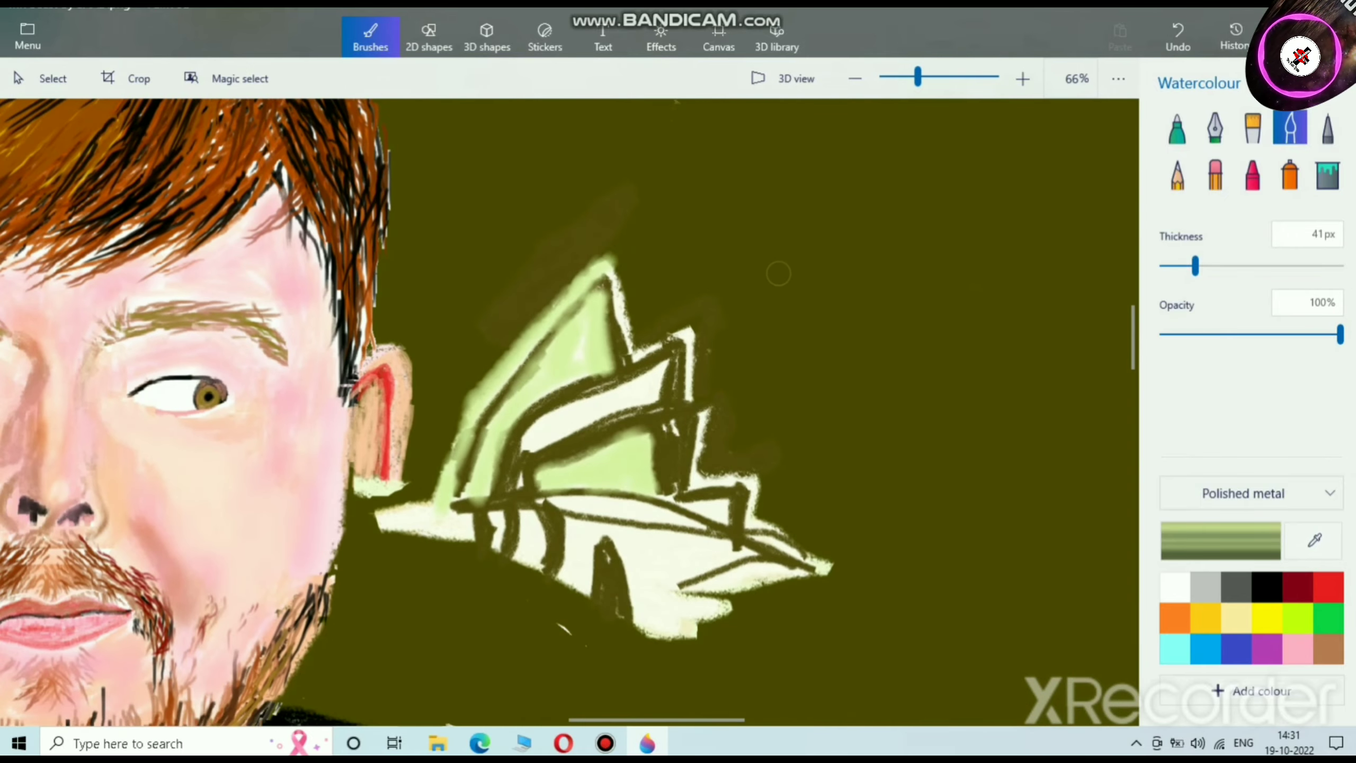
Step: Tint the second note's interior and the right-hand borders of the top two notes light green
{"action": "scroll", "coordinate": [563, 216], "scroll_direction": "up", "scroll_amount": 5}
{"action": "mouse_move", "coordinate": [563, 215]}
{"action": "left_mouse_down"}
{"action": "mouse_move", "coordinate": [613, 439]}
{"action": "mouse_move", "coordinate": [579, 197]}
{"action": "mouse_move", "coordinate": [609, 422]}
{"action": "mouse_move", "coordinate": [570, 218]}
{"action": "mouse_move", "coordinate": [560, 265]}
{"action": "mouse_move", "coordinate": [604, 408]}
{"action": "mouse_move", "coordinate": [638, 427]}
{"action": "mouse_move", "coordinate": [761, 381]}
{"action": "mouse_move", "coordinate": [726, 371]}
{"action": "mouse_move", "coordinate": [772, 344]}
{"action": "mouse_move", "coordinate": [721, 392]}
{"action": "mouse_move", "coordinate": [771, 349]}
{"action": "mouse_move", "coordinate": [747, 440]}
{"action": "mouse_move", "coordinate": [738, 543]}
{"action": "mouse_move", "coordinate": [770, 378]}
{"action": "mouse_move", "coordinate": [745, 561]}
{"action": "mouse_move", "coordinate": [753, 400]}
{"action": "left_mouse_up"}
{"action": "scroll", "coordinate": [792, 494], "scroll_direction": "down", "scroll_amount": 3}
{"action": "scroll", "coordinate": [615, 319], "scroll_direction": "up", "scroll_amount": 2}
{"action": "mouse_move", "coordinate": [568, 227]}
{"action": "left_mouse_down"}
{"action": "mouse_move", "coordinate": [387, 312]}
{"action": "mouse_move", "coordinate": [415, 308]}
{"action": "mouse_move", "coordinate": [340, 353]}
{"action": "mouse_move", "coordinate": [380, 298]}
{"action": "mouse_move", "coordinate": [362, 305]}
{"action": "mouse_move", "coordinate": [542, 220]}
{"action": "mouse_move", "coordinate": [584, 221]}
{"action": "mouse_move", "coordinate": [592, 240]}
{"action": "mouse_move", "coordinate": [572, 268]}
{"action": "mouse_move", "coordinate": [402, 310]}
{"action": "mouse_move", "coordinate": [579, 264]}
{"action": "left_mouse_up"}
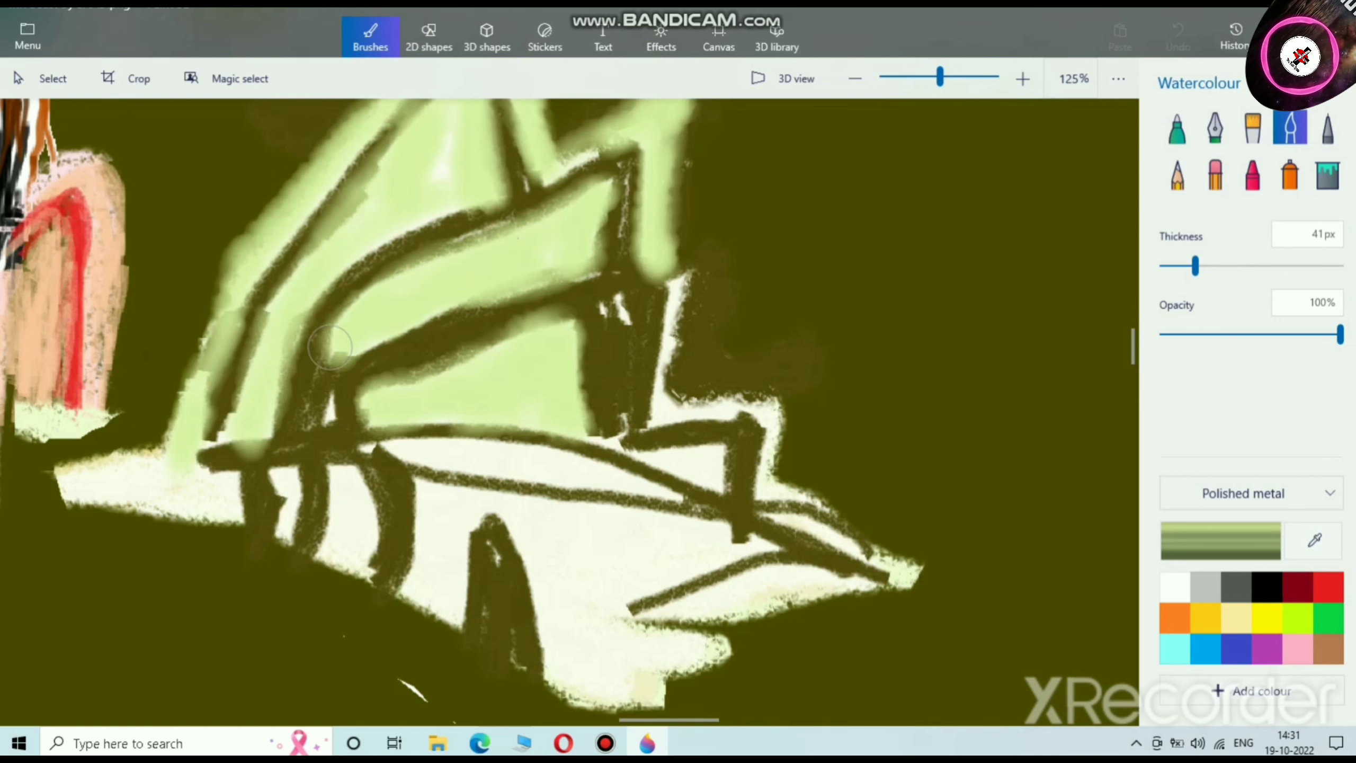
Step: Tint the remaining interior of the note between the second and third outlines of the right-hand fan light green
{"action": "left_click_drag", "start_coordinate": [403, 280], "coordinate": [570, 200]}
{"action": "left_click_drag", "start_coordinate": [588, 254], "coordinate": [607, 193]}
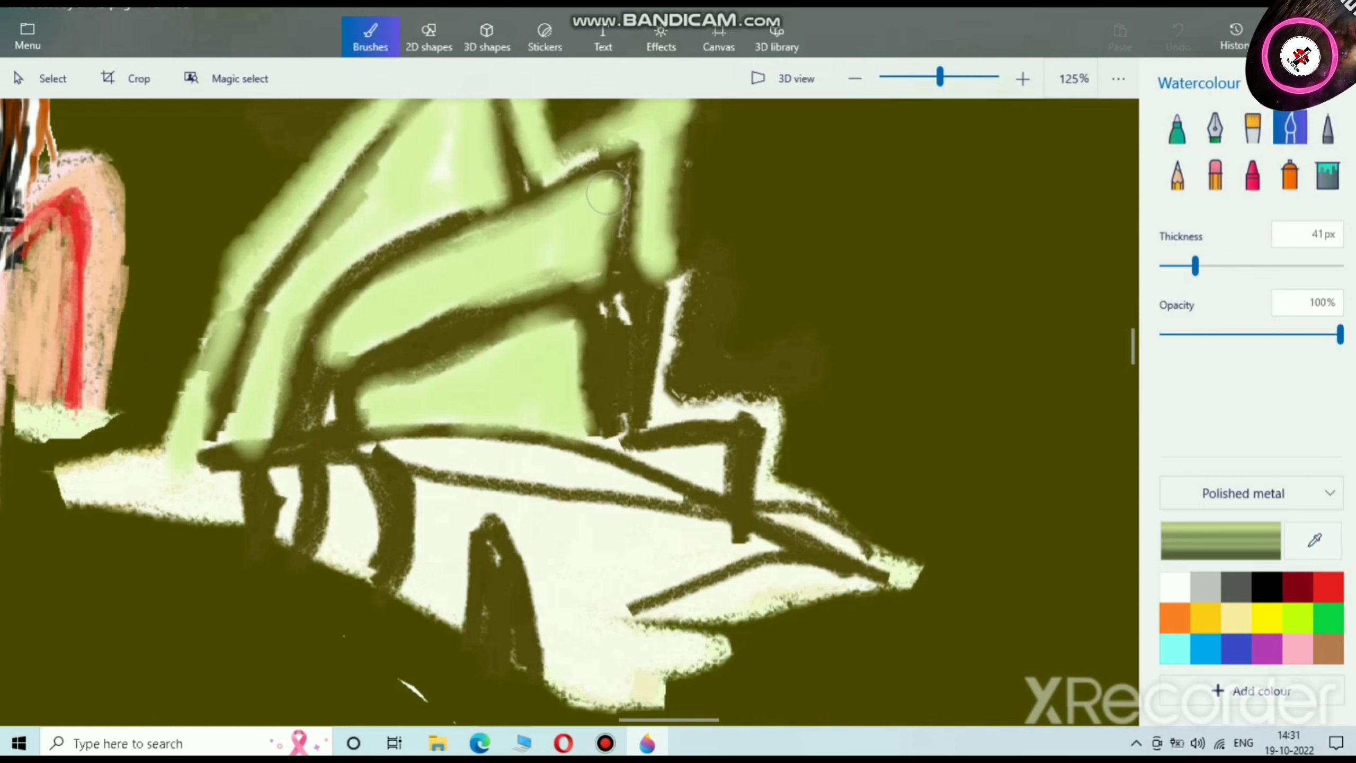
{"action": "scroll", "coordinate": [588, 235], "scroll_direction": "down", "scroll_amount": 5}
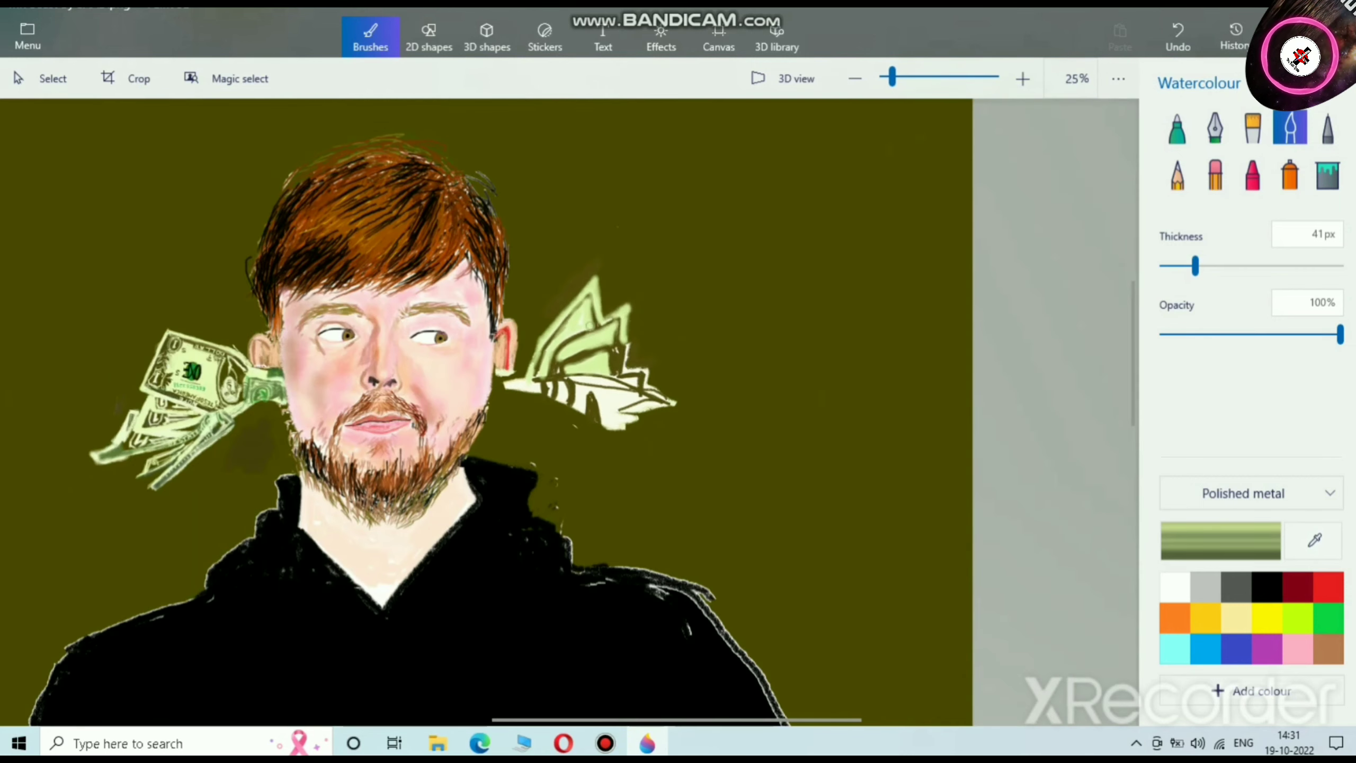
Step: Tint the lower notes of the right-hand fan light green, around the dark notch and out towards the pointed tip
{"action": "scroll", "coordinate": [590, 400], "scroll_direction": "up", "scroll_amount": 4}
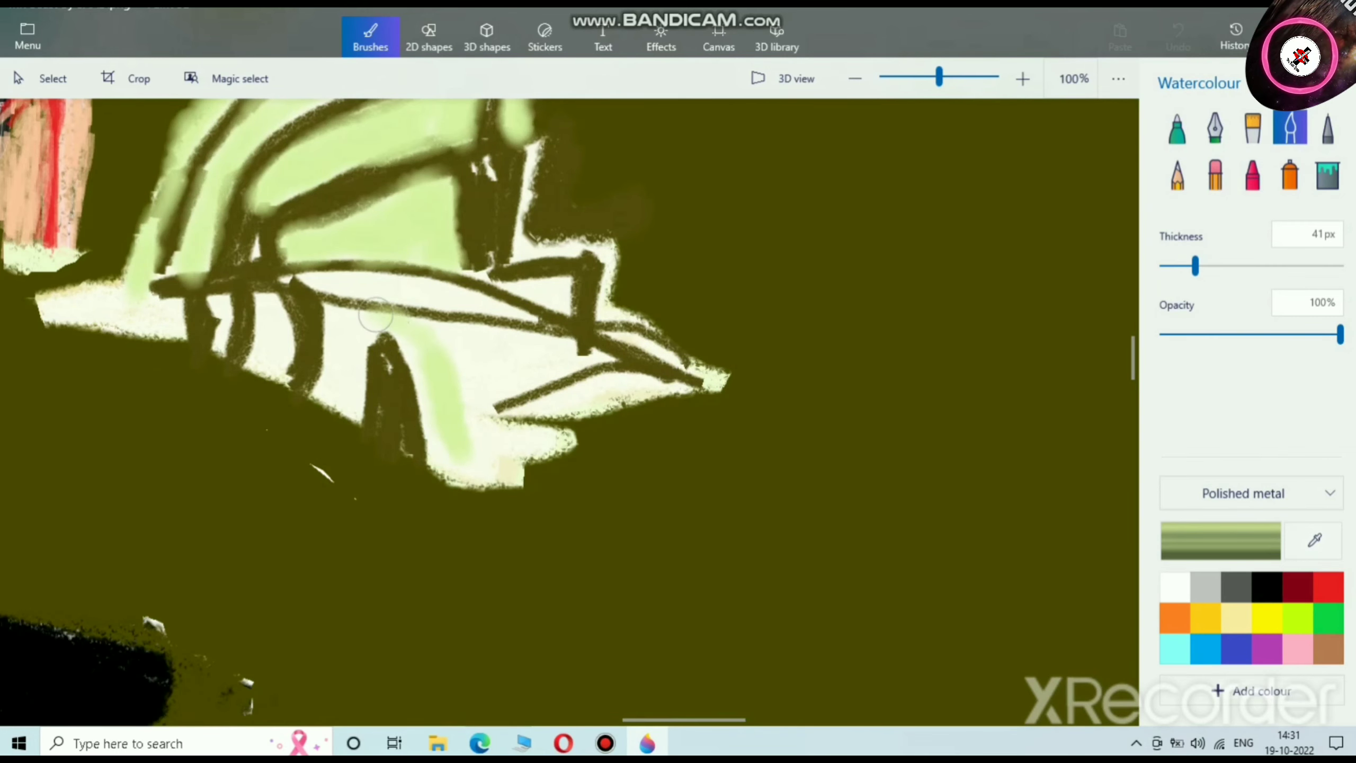
{"action": "mouse_move", "coordinate": [367, 336]}
{"action": "left_mouse_down"}
{"action": "mouse_move", "coordinate": [365, 420]}
{"action": "mouse_move", "coordinate": [362, 402]}
{"action": "mouse_move", "coordinate": [349, 411]}
{"action": "mouse_move", "coordinate": [309, 390]}
{"action": "mouse_move", "coordinate": [336, 425]}
{"action": "left_mouse_up"}
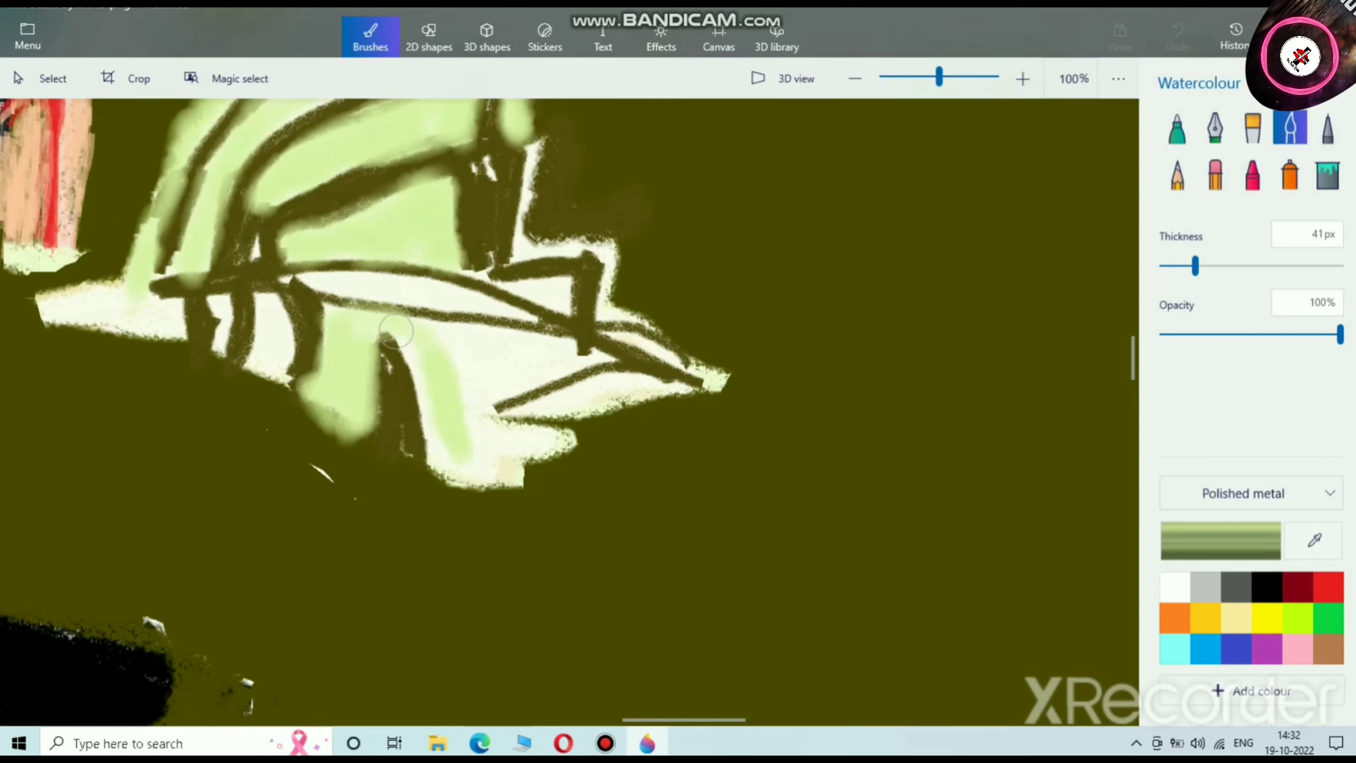
{"action": "mouse_move", "coordinate": [437, 404]}
{"action": "left_mouse_down"}
{"action": "mouse_move", "coordinate": [390, 338]}
{"action": "mouse_move", "coordinate": [417, 454]}
{"action": "mouse_move", "coordinate": [402, 350]}
{"action": "mouse_move", "coordinate": [418, 430]}
{"action": "mouse_move", "coordinate": [398, 369]}
{"action": "left_mouse_up"}
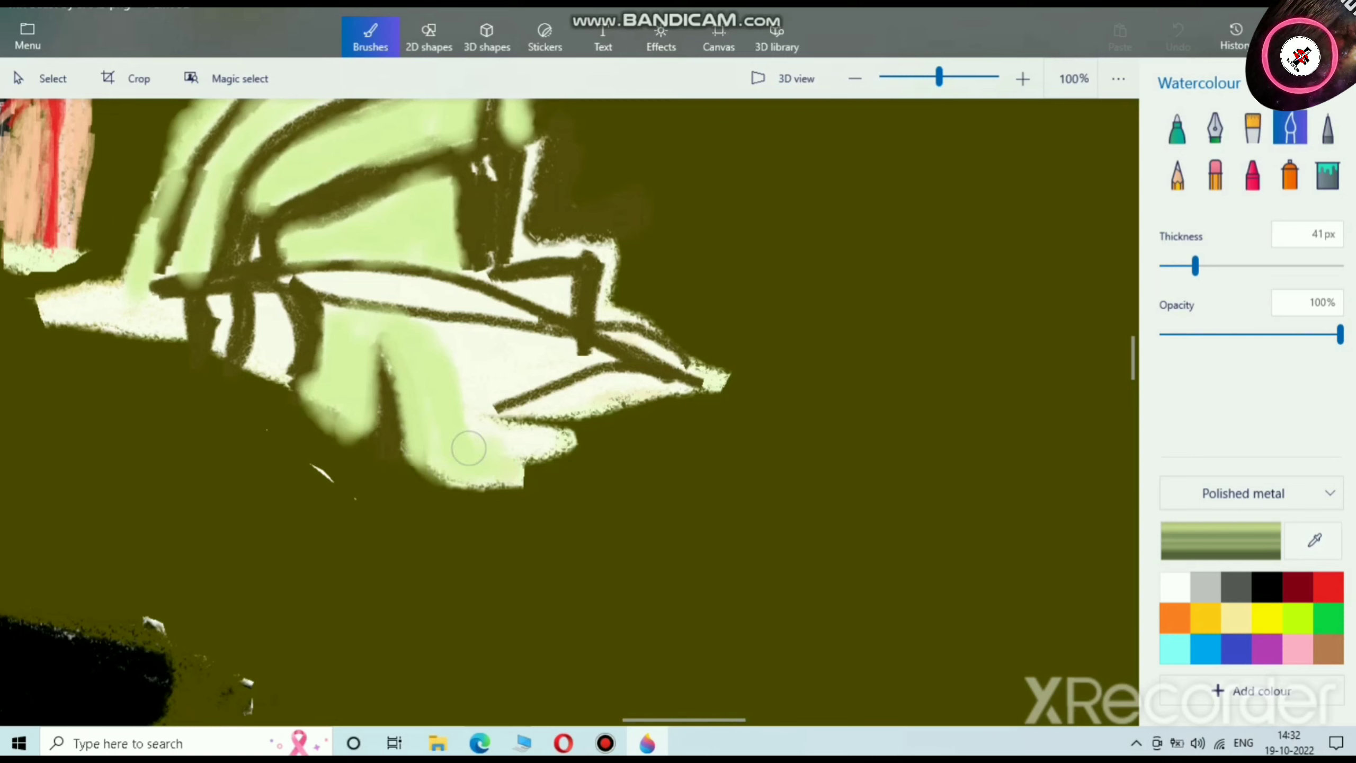
{"action": "left_click_drag", "start_coordinate": [438, 377], "coordinate": [414, 335]}
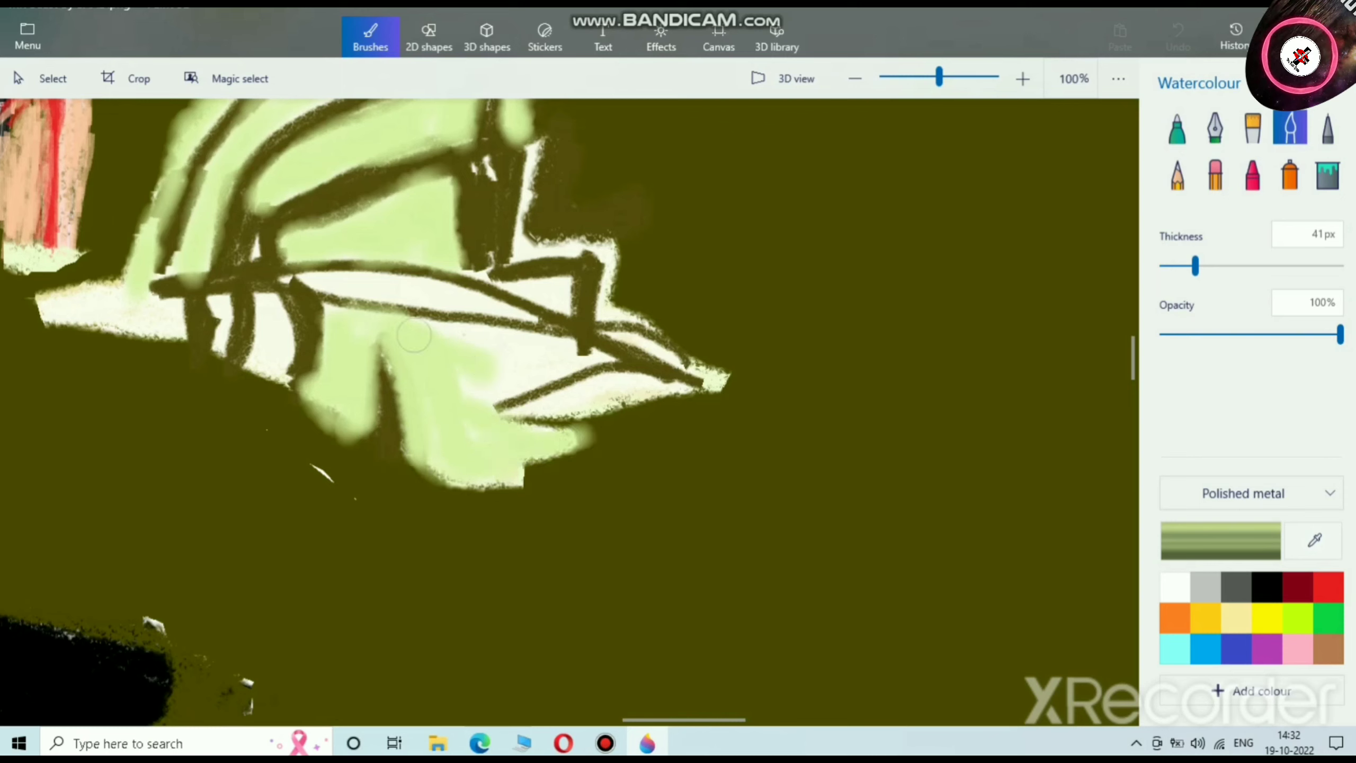
{"action": "mouse_move", "coordinate": [506, 363]}
{"action": "left_mouse_down"}
{"action": "mouse_move", "coordinate": [588, 350]}
{"action": "mouse_move", "coordinate": [444, 389]}
{"action": "mouse_move", "coordinate": [542, 356]}
{"action": "mouse_move", "coordinate": [462, 396]}
{"action": "mouse_move", "coordinate": [572, 402]}
{"action": "mouse_move", "coordinate": [656, 385]}
{"action": "mouse_move", "coordinate": [524, 418]}
{"action": "mouse_move", "coordinate": [610, 380]}
{"action": "left_mouse_up"}
{"action": "left_click_drag", "start_coordinate": [558, 296], "coordinate": [506, 282]}
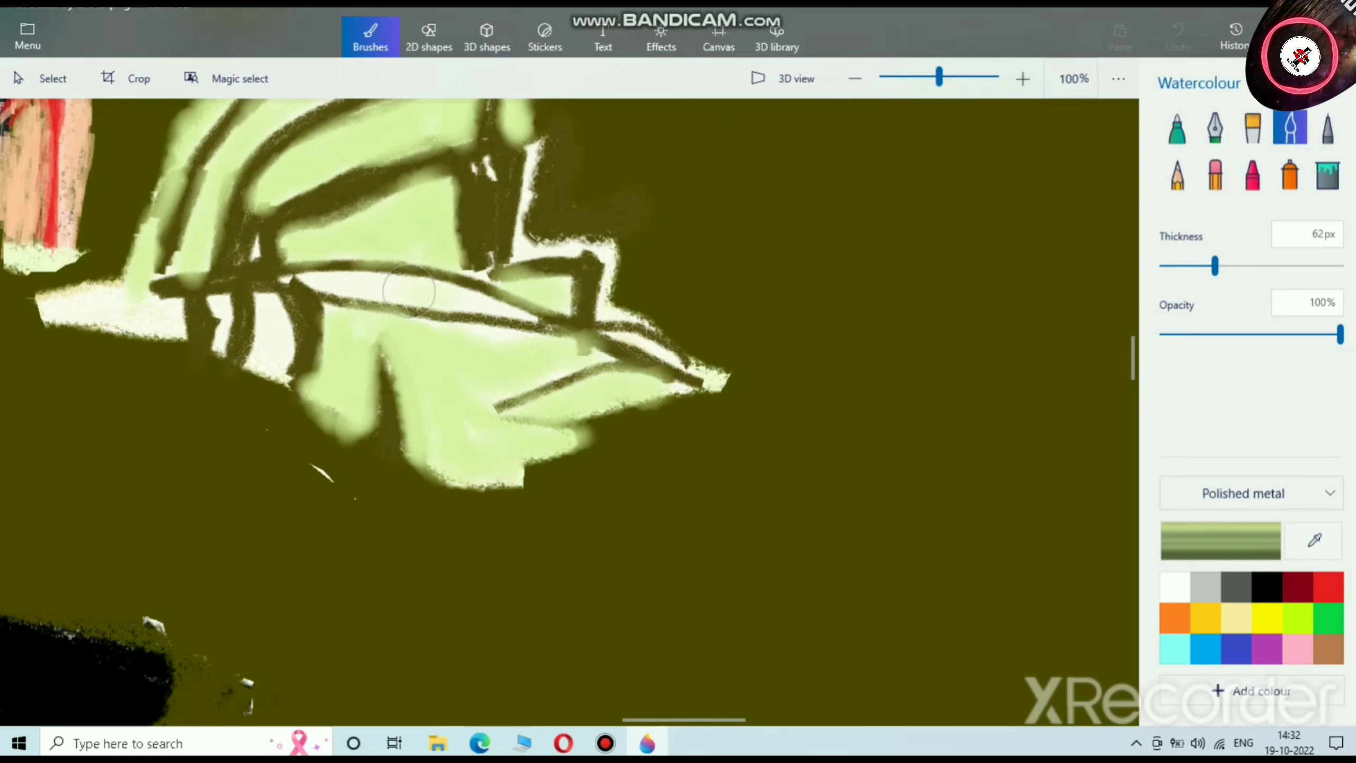
Step: With the Watercolour brush at 62 px, tint the narrow middle note, the stem by the ear and the small gap beneath light green
{"action": "mouse_move", "coordinate": [409, 291]}
{"action": "left_mouse_down"}
{"action": "mouse_move", "coordinate": [346, 283]}
{"action": "mouse_move", "coordinate": [502, 303]}
{"action": "left_mouse_up"}
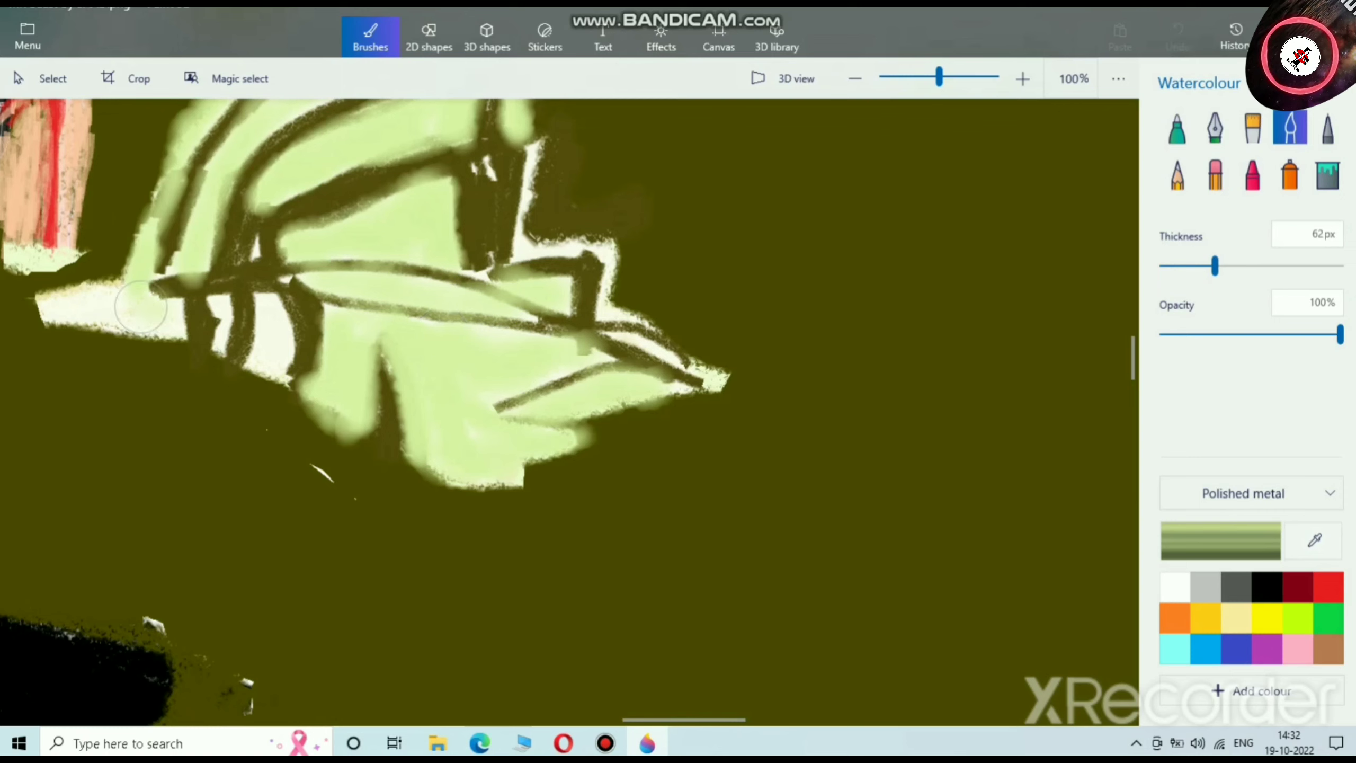
{"action": "left_click_drag", "start_coordinate": [141, 307], "coordinate": [46, 304]}
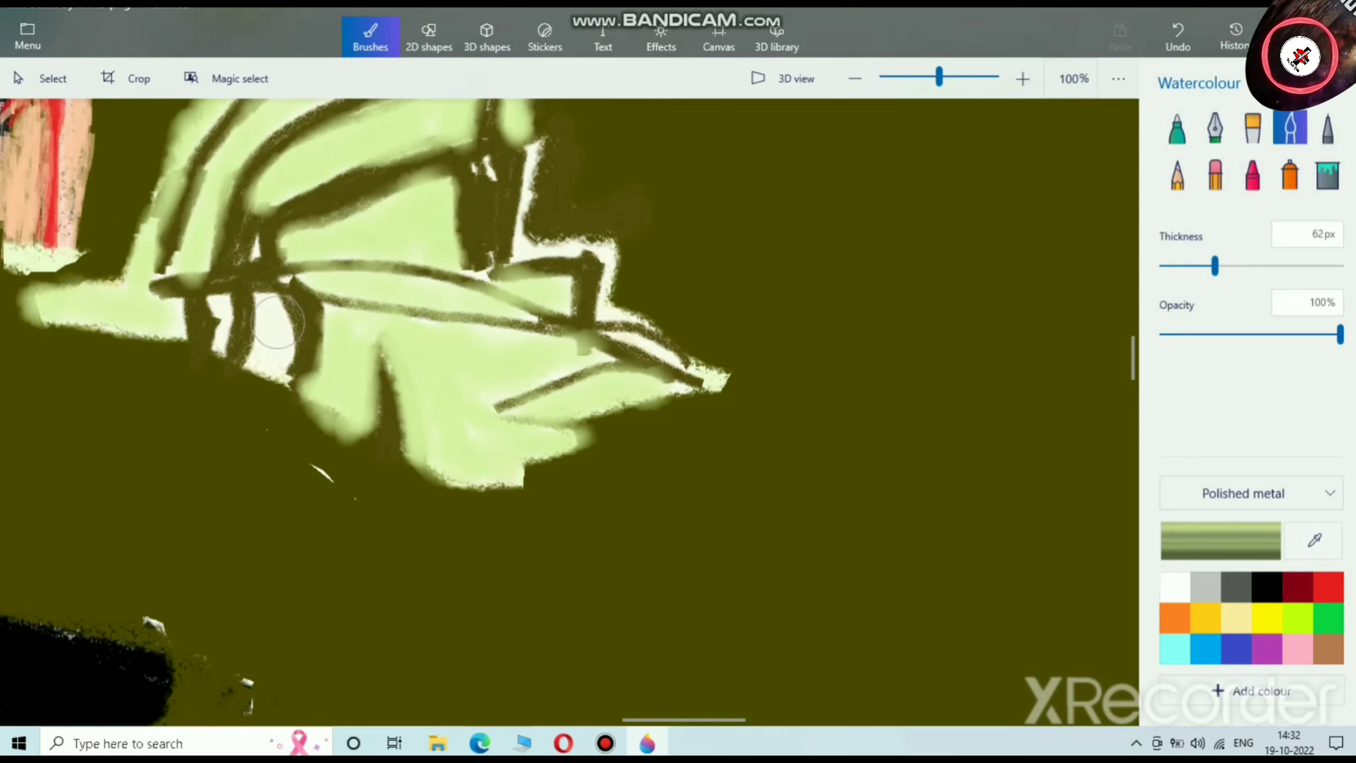
{"action": "mouse_move", "coordinate": [278, 322]}
{"action": "left_mouse_down"}
{"action": "mouse_move", "coordinate": [272, 371]}
{"action": "mouse_move", "coordinate": [258, 296]}
{"action": "left_mouse_up"}
{"action": "mouse_move", "coordinate": [266, 346]}
{"action": "left_mouse_down"}
{"action": "mouse_move", "coordinate": [265, 376]}
{"action": "mouse_move", "coordinate": [259, 302]}
{"action": "left_mouse_up"}
{"action": "scroll", "coordinate": [580, 286], "scroll_direction": "down", "scroll_amount": 4}
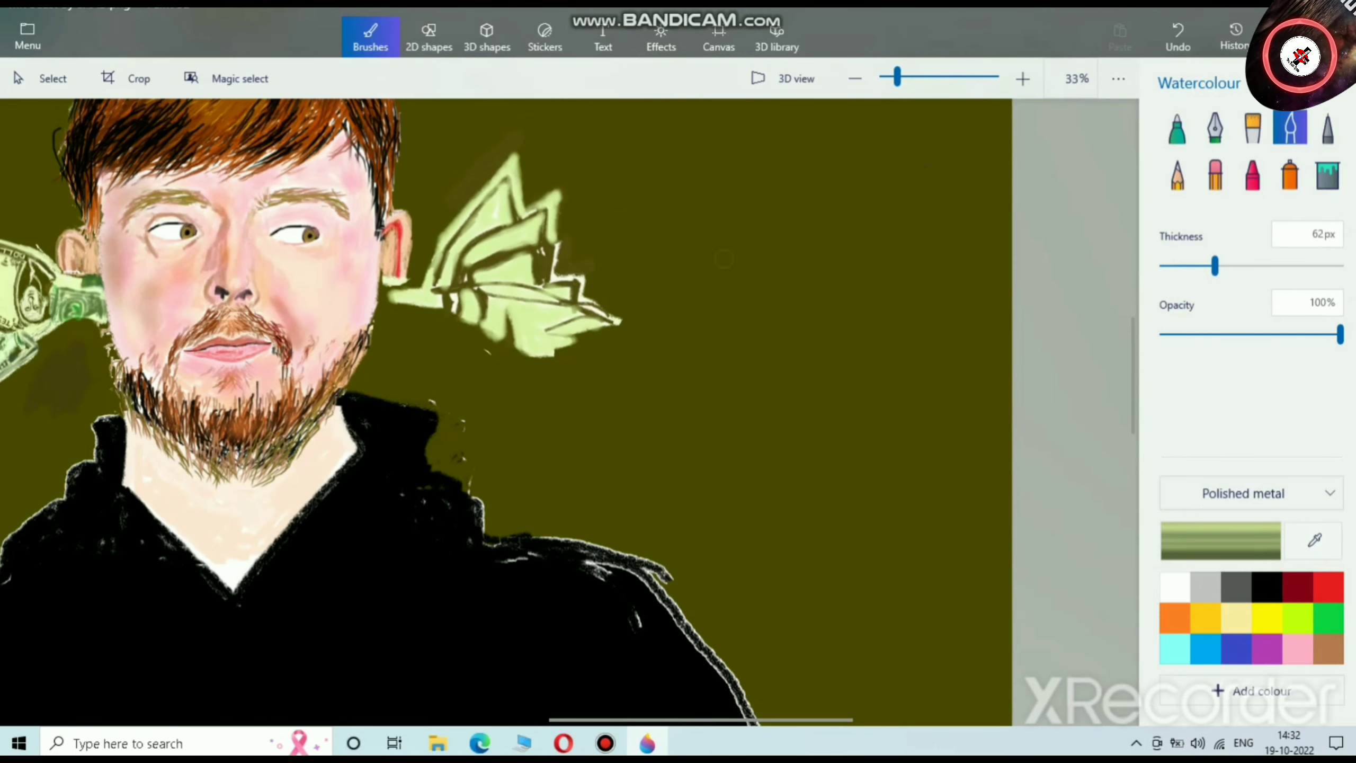
Step: Paint the white outer right-hand borders and the pointed tip of the fan's lower notes light green
{"action": "scroll", "coordinate": [538, 319], "scroll_direction": "up", "scroll_amount": 3}
{"action": "scroll", "coordinate": [537, 345], "scroll_direction": "up", "scroll_amount": 3}
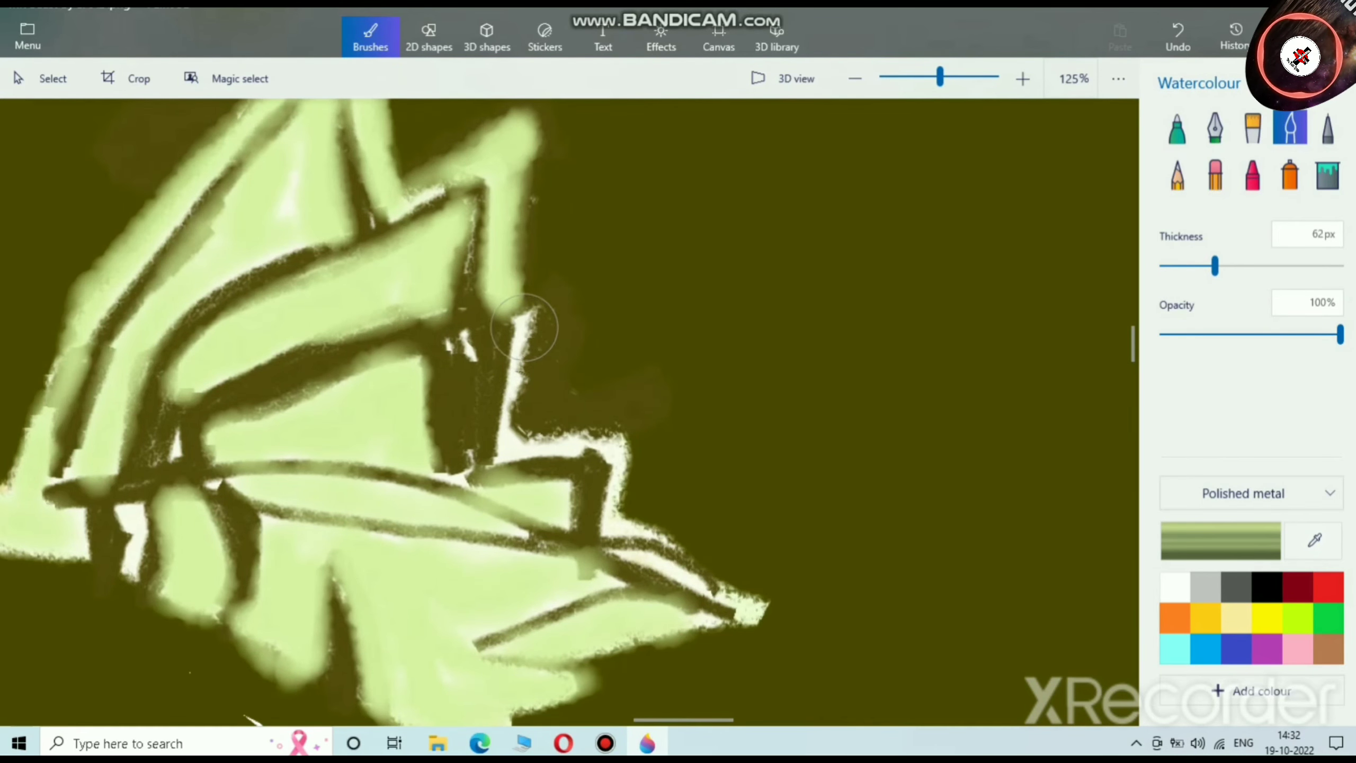
{"action": "mouse_move", "coordinate": [524, 327]}
{"action": "left_mouse_down"}
{"action": "mouse_move", "coordinate": [377, 372]}
{"action": "mouse_move", "coordinate": [416, 364]}
{"action": "mouse_move", "coordinate": [289, 433]}
{"action": "mouse_move", "coordinate": [222, 443]}
{"action": "mouse_move", "coordinate": [542, 311]}
{"action": "mouse_move", "coordinate": [519, 451]}
{"action": "mouse_move", "coordinate": [554, 295]}
{"action": "mouse_move", "coordinate": [498, 333]}
{"action": "mouse_move", "coordinate": [438, 347]}
{"action": "mouse_move", "coordinate": [547, 289]}
{"action": "mouse_move", "coordinate": [547, 305]}
{"action": "mouse_move", "coordinate": [568, 300]}
{"action": "mouse_move", "coordinate": [522, 474]}
{"action": "left_mouse_up"}
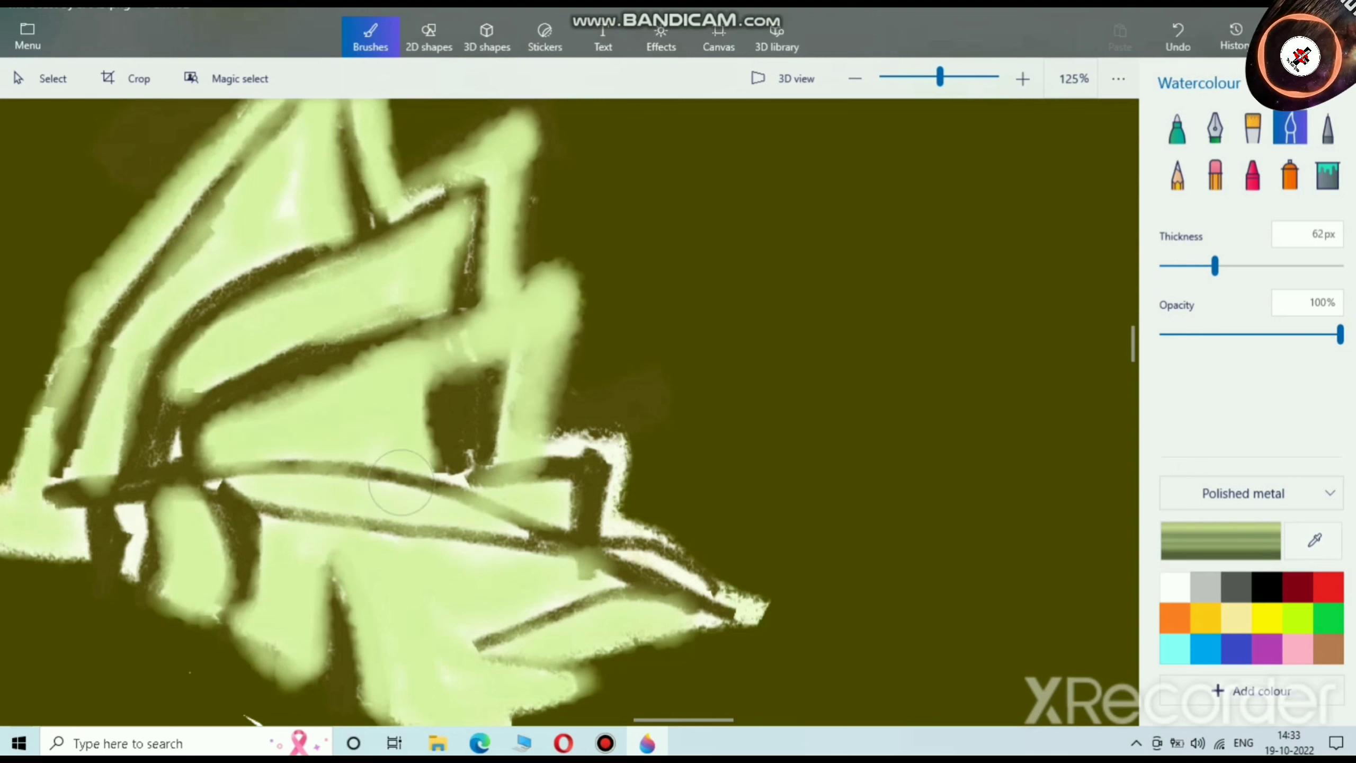
{"action": "mouse_move", "coordinate": [401, 483]}
{"action": "left_mouse_down"}
{"action": "mouse_move", "coordinate": [641, 425]}
{"action": "mouse_move", "coordinate": [596, 549]}
{"action": "mouse_move", "coordinate": [650, 541]}
{"action": "mouse_move", "coordinate": [775, 611]}
{"action": "mouse_move", "coordinate": [686, 565]}
{"action": "mouse_move", "coordinate": [581, 551]}
{"action": "mouse_move", "coordinate": [746, 608]}
{"action": "mouse_move", "coordinate": [503, 662]}
{"action": "mouse_move", "coordinate": [615, 623]}
{"action": "mouse_move", "coordinate": [718, 630]}
{"action": "mouse_move", "coordinate": [809, 600]}
{"action": "mouse_move", "coordinate": [641, 575]}
{"action": "mouse_move", "coordinate": [749, 592]}
{"action": "mouse_move", "coordinate": [726, 565]}
{"action": "mouse_move", "coordinate": [615, 541]}
{"action": "mouse_move", "coordinate": [827, 602]}
{"action": "mouse_move", "coordinate": [598, 635]}
{"action": "left_mouse_up"}
{"action": "scroll", "coordinate": [539, 606], "scroll_direction": "down", "scroll_amount": 7}
{"action": "scroll", "coordinate": [527, 489], "scroll_direction": "up", "scroll_amount": 3}
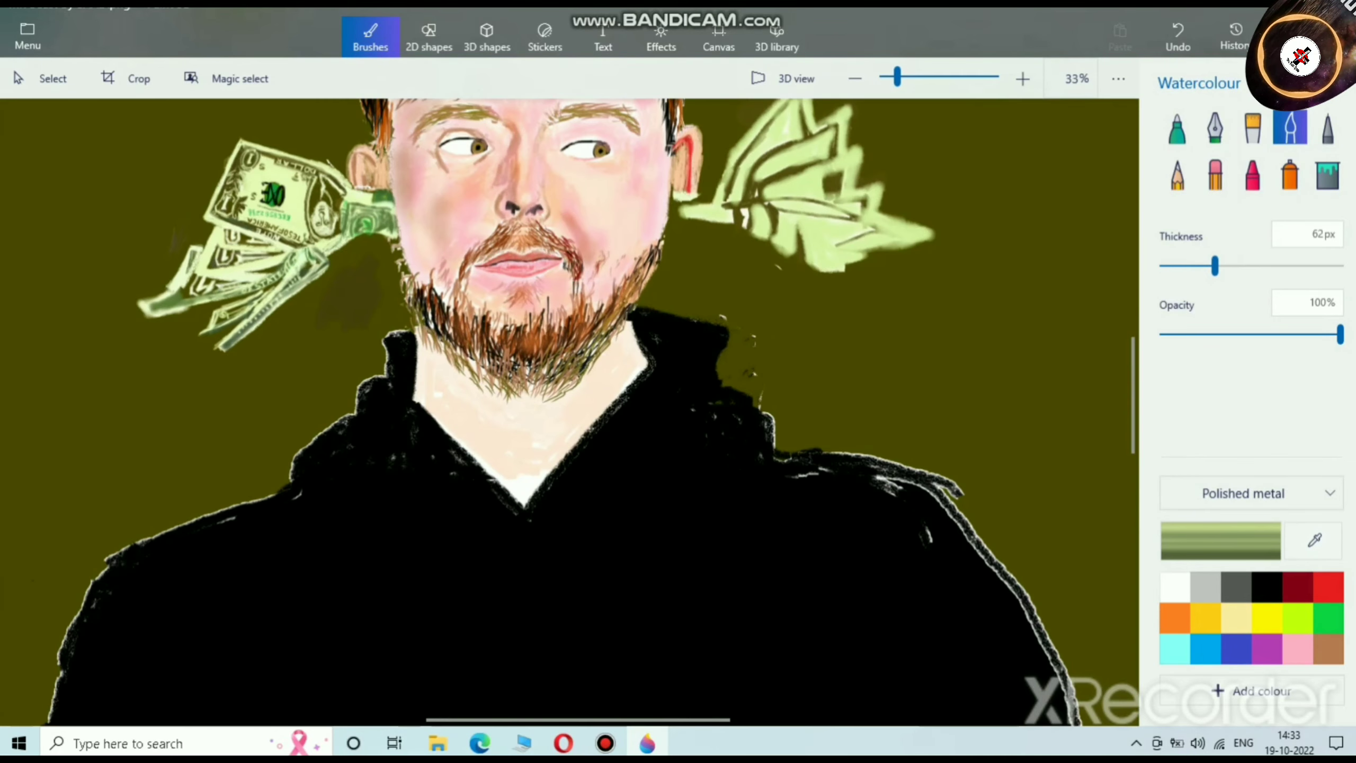
{"action": "left_click_drag", "start_coordinate": [720, 284], "coordinate": [619, 470]}
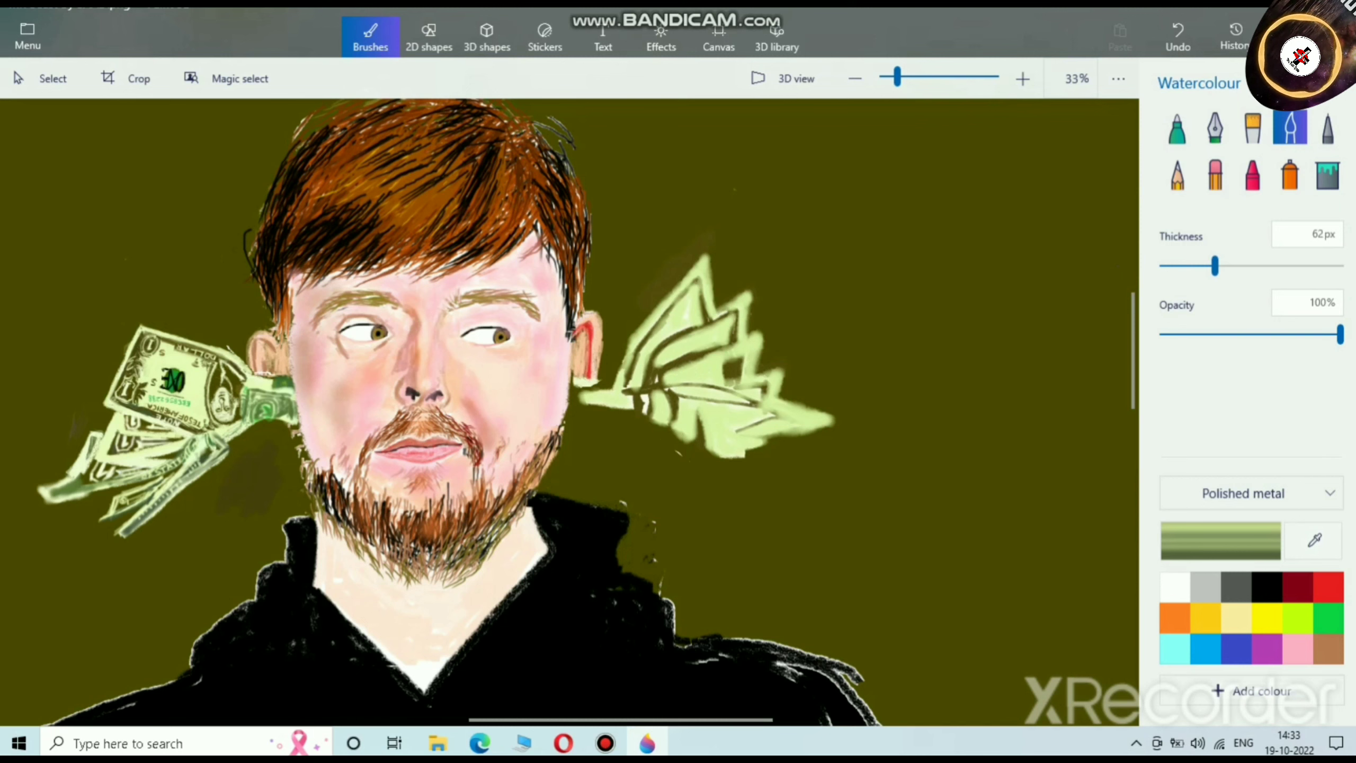
Step: Change the paint colour to dark green and dab the top note's peak with a 17 px Watercolour brush
{"action": "scroll", "coordinate": [822, 293], "scroll_direction": "up", "scroll_amount": 2}
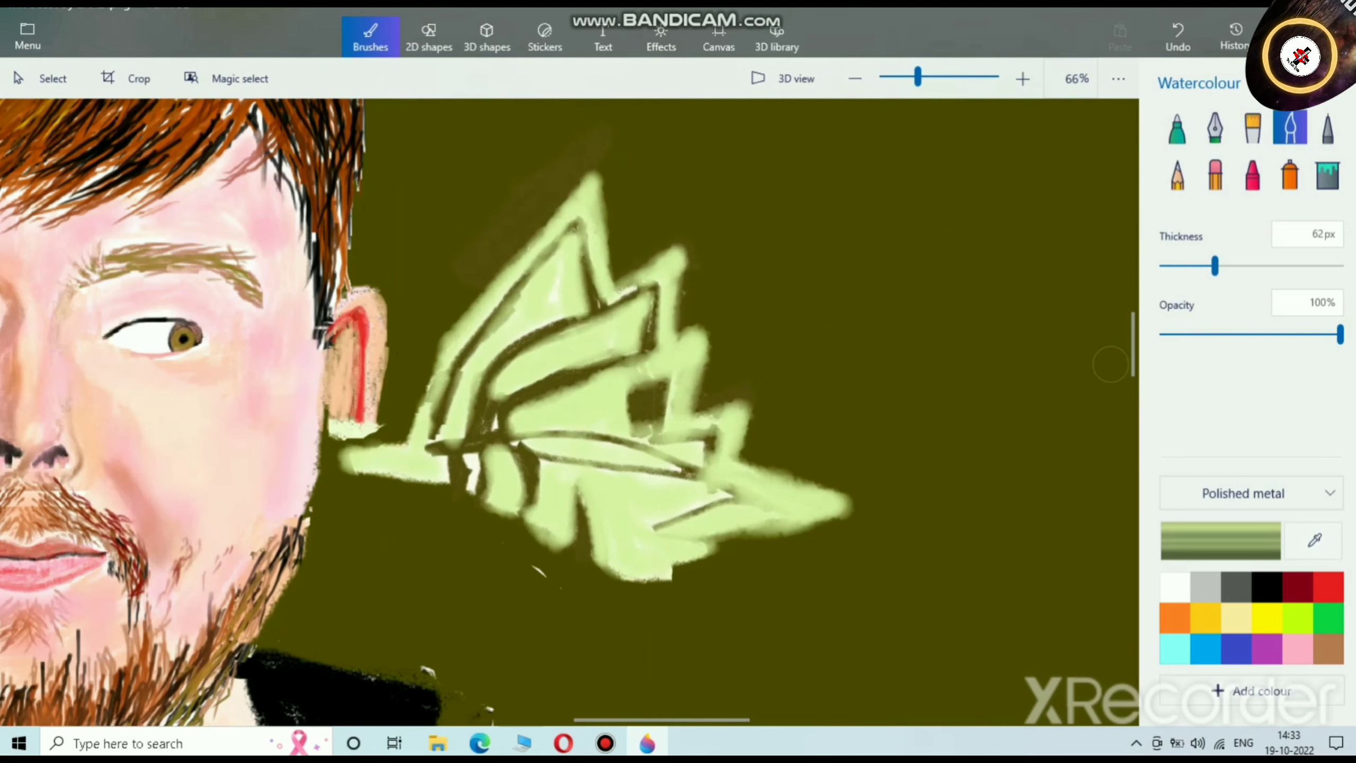
{"action": "left_click", "coordinate": [1221, 541]}
{"action": "left_click", "coordinate": [601, 315]}
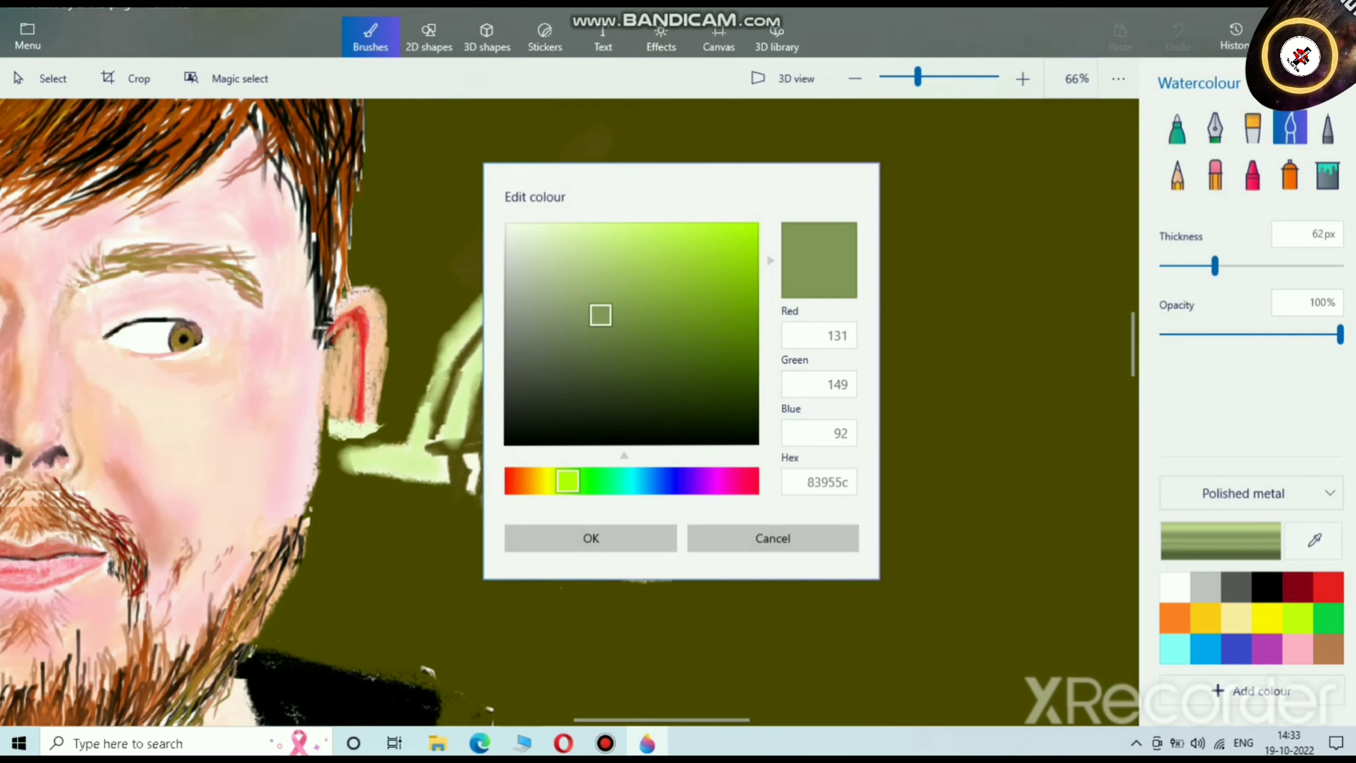
{"action": "mouse_move", "coordinate": [601, 316]}
{"action": "left_mouse_down"}
{"action": "mouse_move", "coordinate": [603, 379]}
{"action": "mouse_move", "coordinate": [584, 345]}
{"action": "mouse_move", "coordinate": [718, 361]}
{"action": "mouse_move", "coordinate": [706, 369]}
{"action": "left_mouse_up"}
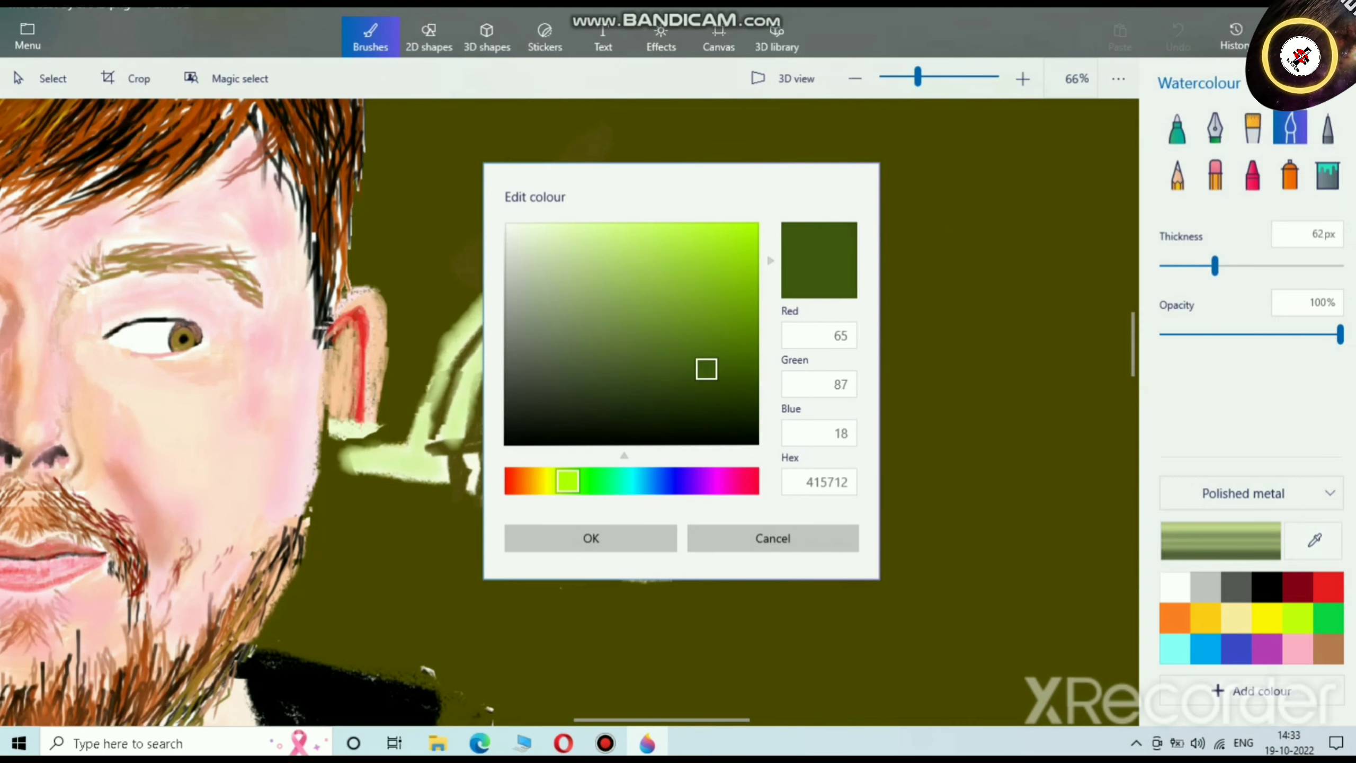
{"action": "left_click", "coordinate": [591, 538]}
{"action": "scroll", "coordinate": [991, 230], "scroll_direction": "up", "scroll_amount": 5}
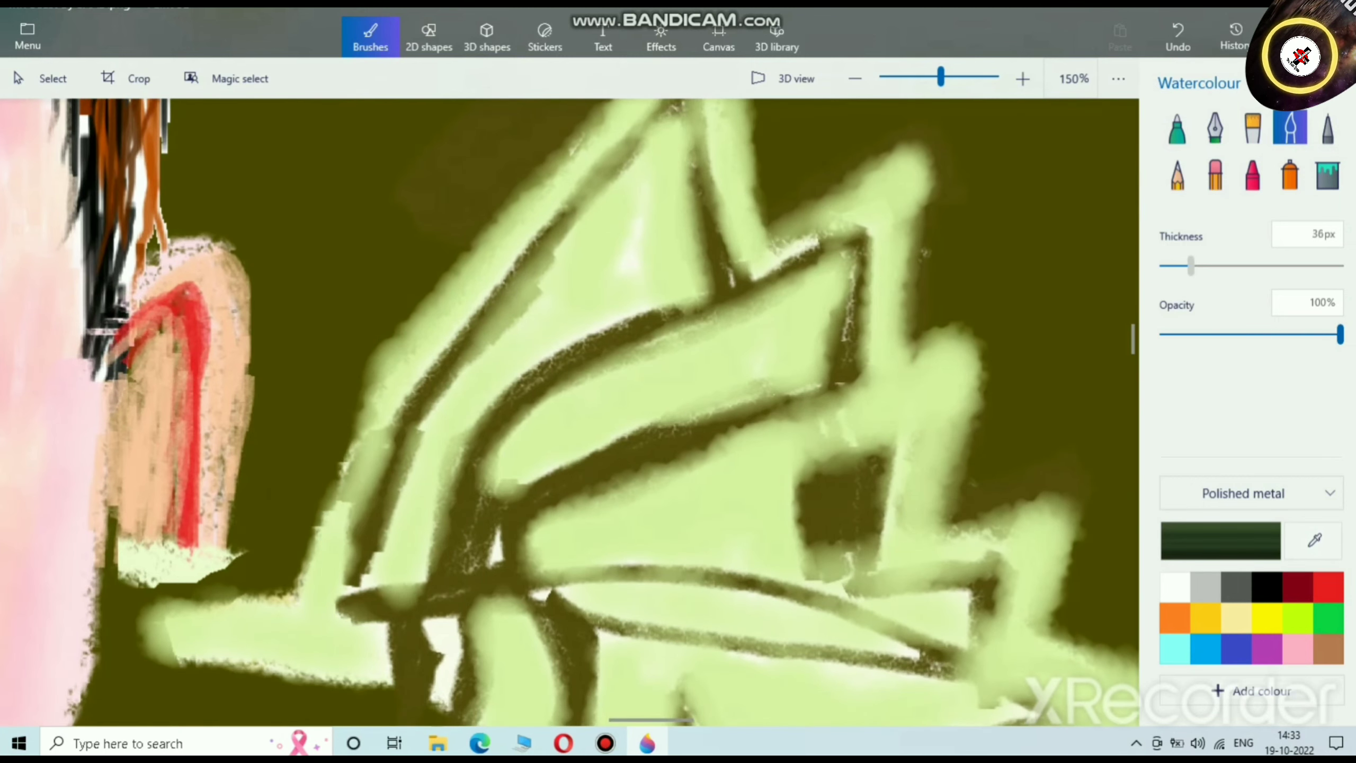
{"action": "left_click_drag", "start_coordinate": [686, 156], "coordinate": [597, 323]}
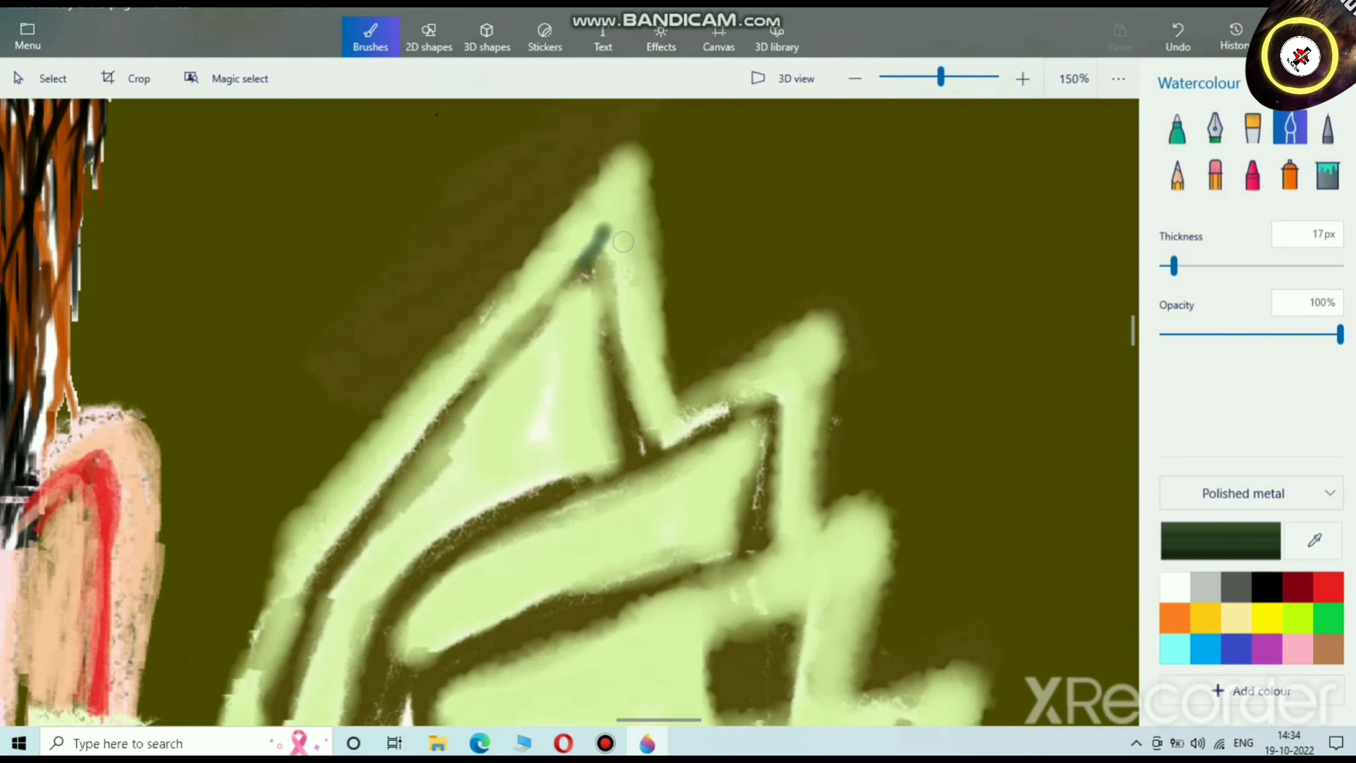
Step: Adjust the paint colour to a softer olive green and shade down the top note's left outline at 17 px
{"action": "left_click", "coordinate": [1221, 541]}
{"action": "mouse_move", "coordinate": [705, 366]}
{"action": "left_mouse_down"}
{"action": "mouse_move", "coordinate": [591, 342]}
{"action": "mouse_move", "coordinate": [630, 346]}
{"action": "left_mouse_up"}
{"action": "left_click", "coordinate": [608, 538]}
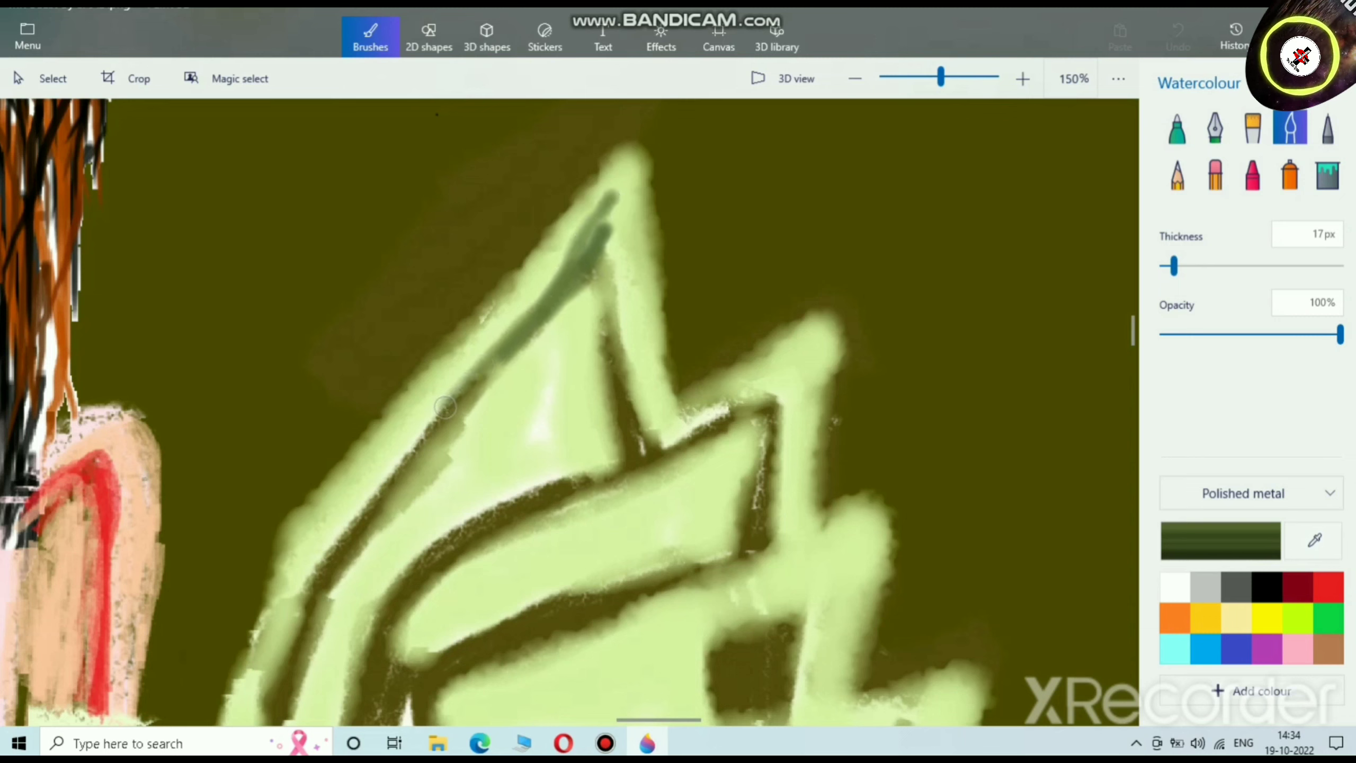
{"action": "left_click_drag", "start_coordinate": [480, 355], "coordinate": [599, 191]}
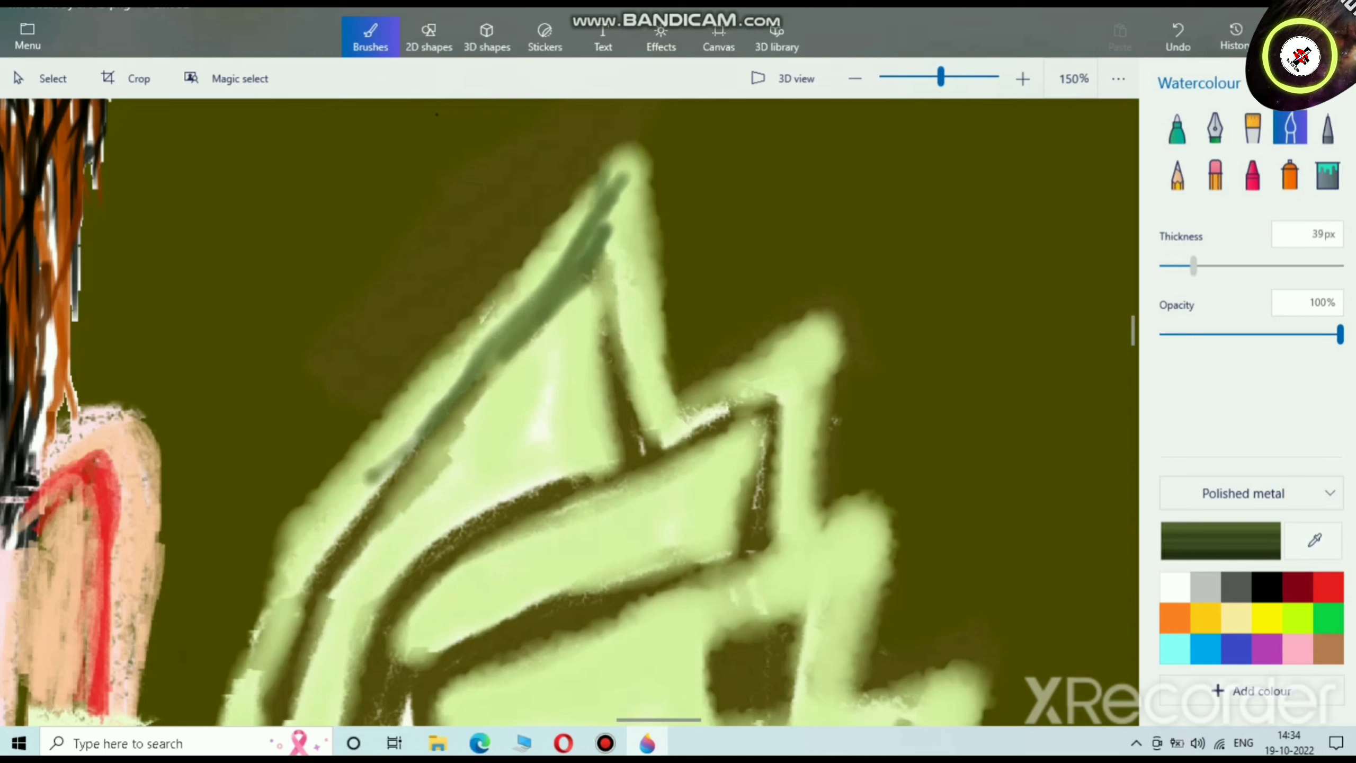
Step: Set the brush thickness to 26 px and thicken the top note's left and right outlines in olive green
{"action": "left_click_drag", "start_coordinate": [1194, 266], "coordinate": [1181, 266]}
{"action": "mouse_move", "coordinate": [612, 193]}
{"action": "left_mouse_down"}
{"action": "mouse_move", "coordinate": [380, 483]}
{"action": "mouse_move", "coordinate": [312, 537]}
{"action": "mouse_move", "coordinate": [575, 257]}
{"action": "left_mouse_up"}
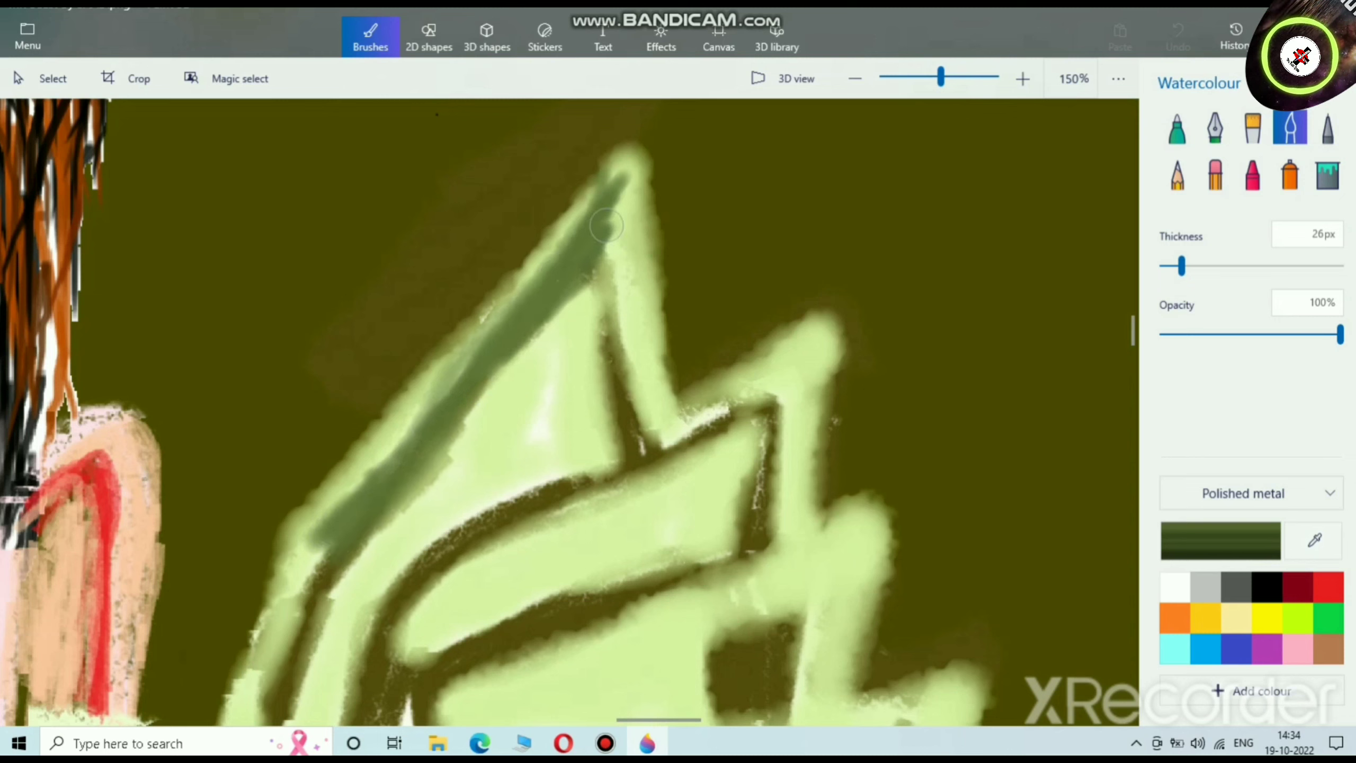
{"action": "mouse_move", "coordinate": [613, 231]}
{"action": "left_mouse_down"}
{"action": "mouse_move", "coordinate": [621, 195]}
{"action": "mouse_move", "coordinate": [649, 422]}
{"action": "mouse_move", "coordinate": [624, 335]}
{"action": "mouse_move", "coordinate": [598, 385]}
{"action": "mouse_move", "coordinate": [623, 426]}
{"action": "left_mouse_up"}
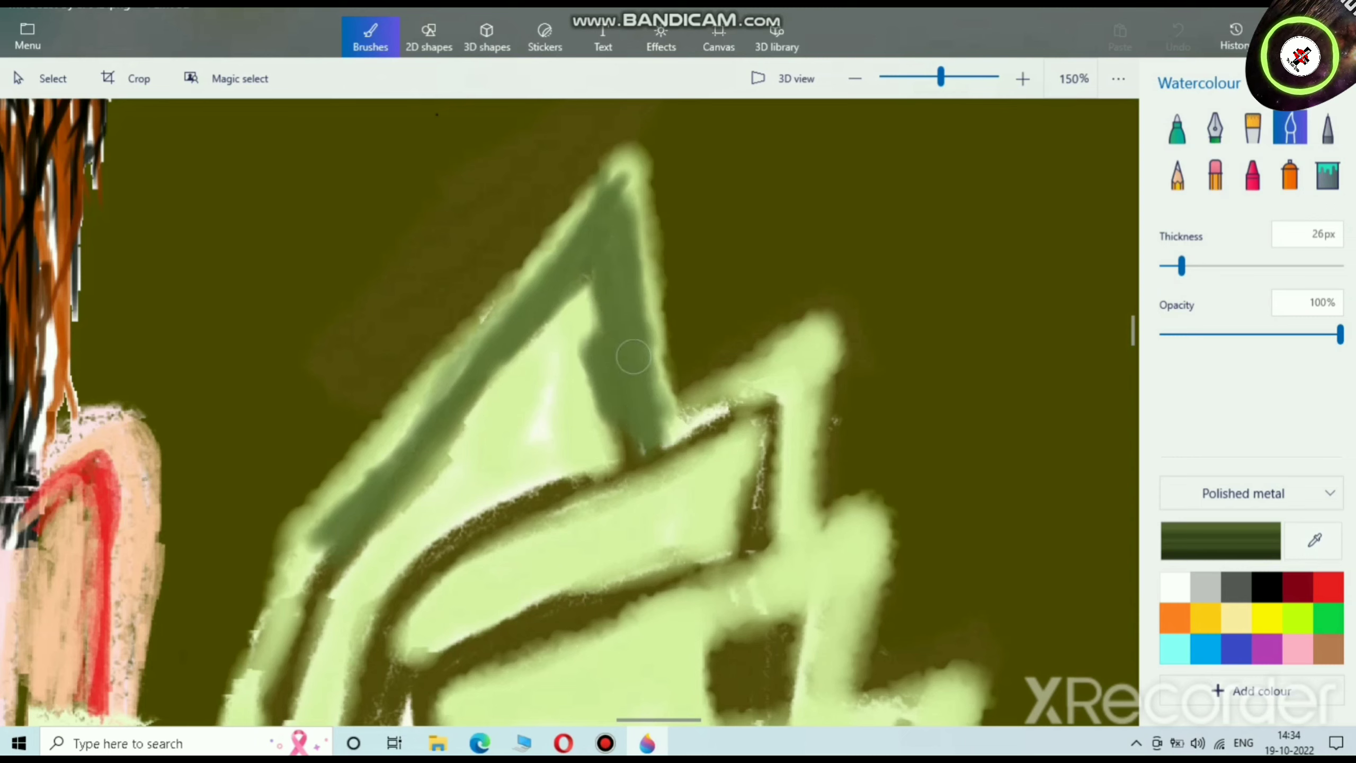
{"action": "left_click_drag", "start_coordinate": [633, 356], "coordinate": [672, 454]}
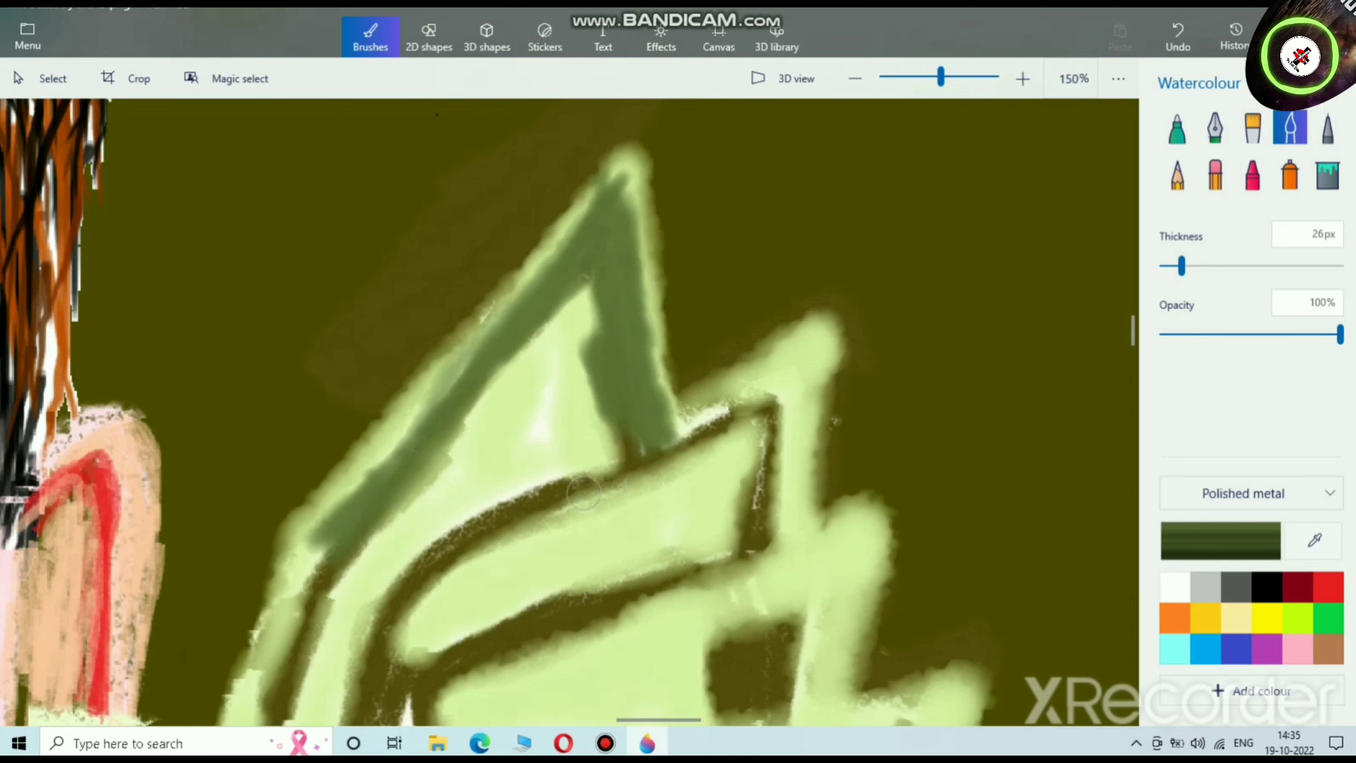
Step: Shade the second note's curved upper outline and its right-hand side in olive green
{"action": "mouse_move", "coordinate": [492, 515]}
{"action": "left_mouse_down"}
{"action": "mouse_move", "coordinate": [776, 380]}
{"action": "mouse_move", "coordinate": [419, 607]}
{"action": "mouse_move", "coordinate": [402, 650]}
{"action": "mouse_move", "coordinate": [435, 569]}
{"action": "mouse_move", "coordinate": [446, 576]}
{"action": "left_mouse_up"}
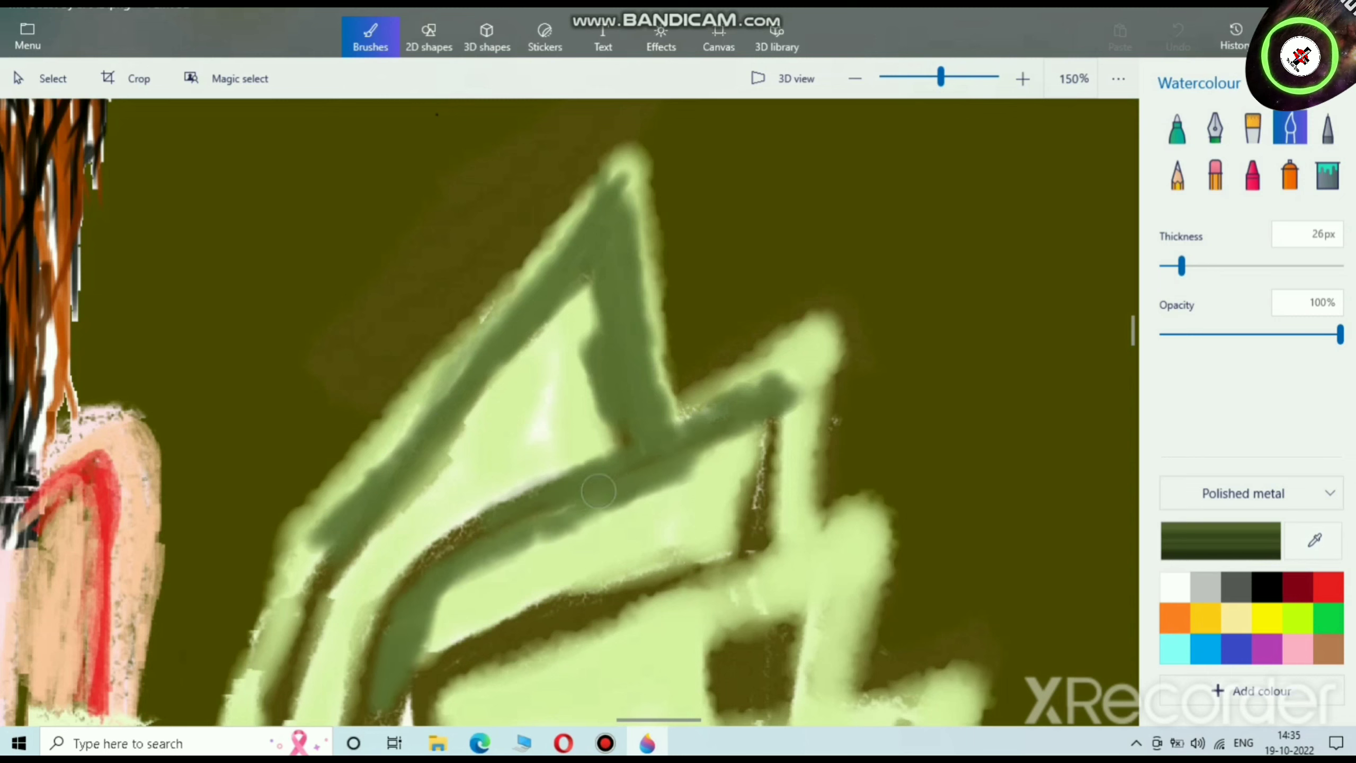
{"action": "mouse_move", "coordinate": [697, 444]}
{"action": "left_mouse_down"}
{"action": "mouse_move", "coordinate": [708, 505]}
{"action": "mouse_move", "coordinate": [627, 556]}
{"action": "left_mouse_up"}
{"action": "mouse_move", "coordinate": [629, 554]}
{"action": "left_mouse_down"}
{"action": "mouse_move", "coordinate": [625, 523]}
{"action": "mouse_move", "coordinate": [626, 570]}
{"action": "mouse_move", "coordinate": [604, 505]}
{"action": "mouse_move", "coordinate": [610, 530]}
{"action": "mouse_move", "coordinate": [623, 509]}
{"action": "mouse_move", "coordinate": [646, 592]}
{"action": "mouse_move", "coordinate": [768, 524]}
{"action": "mouse_move", "coordinate": [694, 455]}
{"action": "mouse_move", "coordinate": [745, 430]}
{"action": "mouse_move", "coordinate": [736, 448]}
{"action": "mouse_move", "coordinate": [762, 459]}
{"action": "mouse_move", "coordinate": [787, 395]}
{"action": "mouse_move", "coordinate": [781, 537]}
{"action": "mouse_move", "coordinate": [804, 366]}
{"action": "mouse_move", "coordinate": [697, 432]}
{"action": "mouse_move", "coordinate": [791, 357]}
{"action": "left_mouse_up"}
{"action": "scroll", "coordinate": [745, 508], "scroll_direction": "down", "scroll_amount": 1}
{"action": "scroll", "coordinate": [746, 509], "scroll_direction": "down", "scroll_amount": 5}
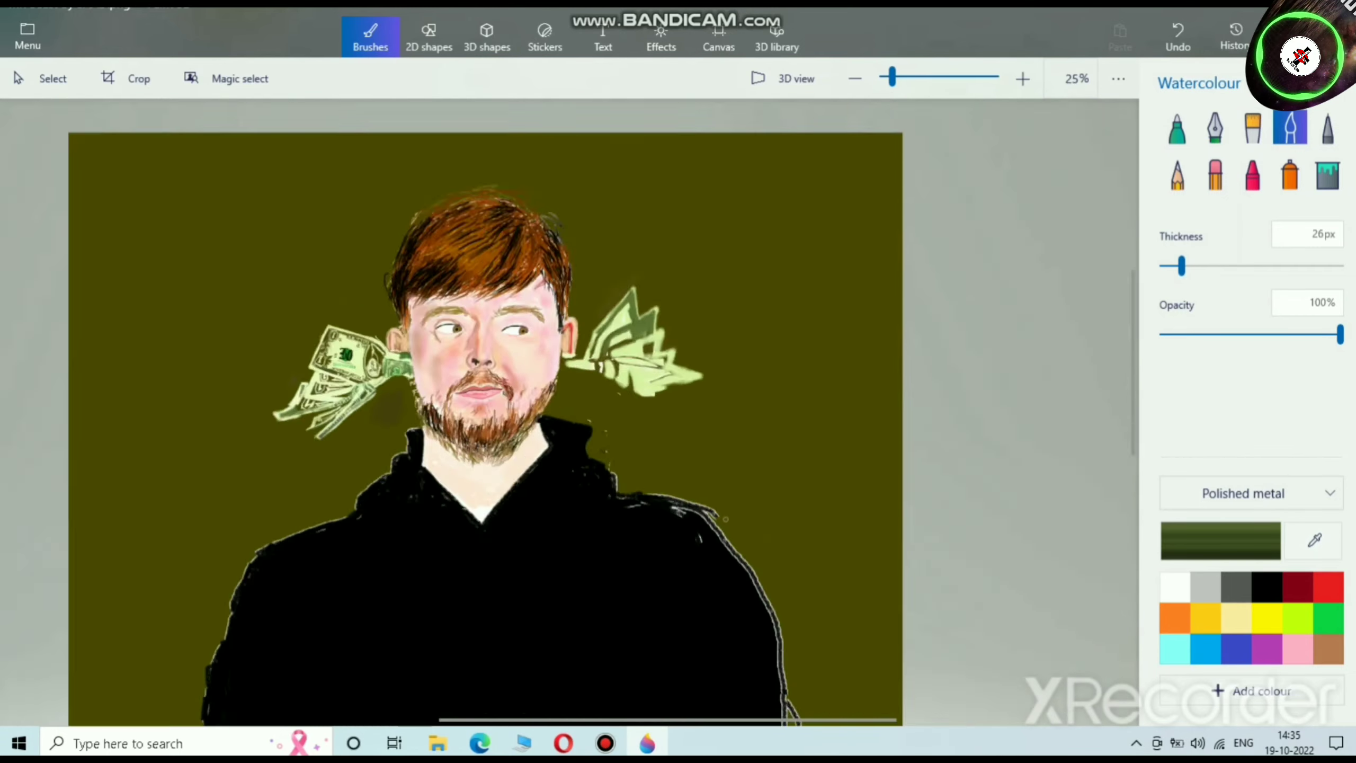
Step: Set the Watercolour brush to 21 px and 19% opacity and shade beside the ear of the left-hand bill's oval portrait
{"action": "scroll", "coordinate": [939, 653], "scroll_direction": "up", "scroll_amount": 1}
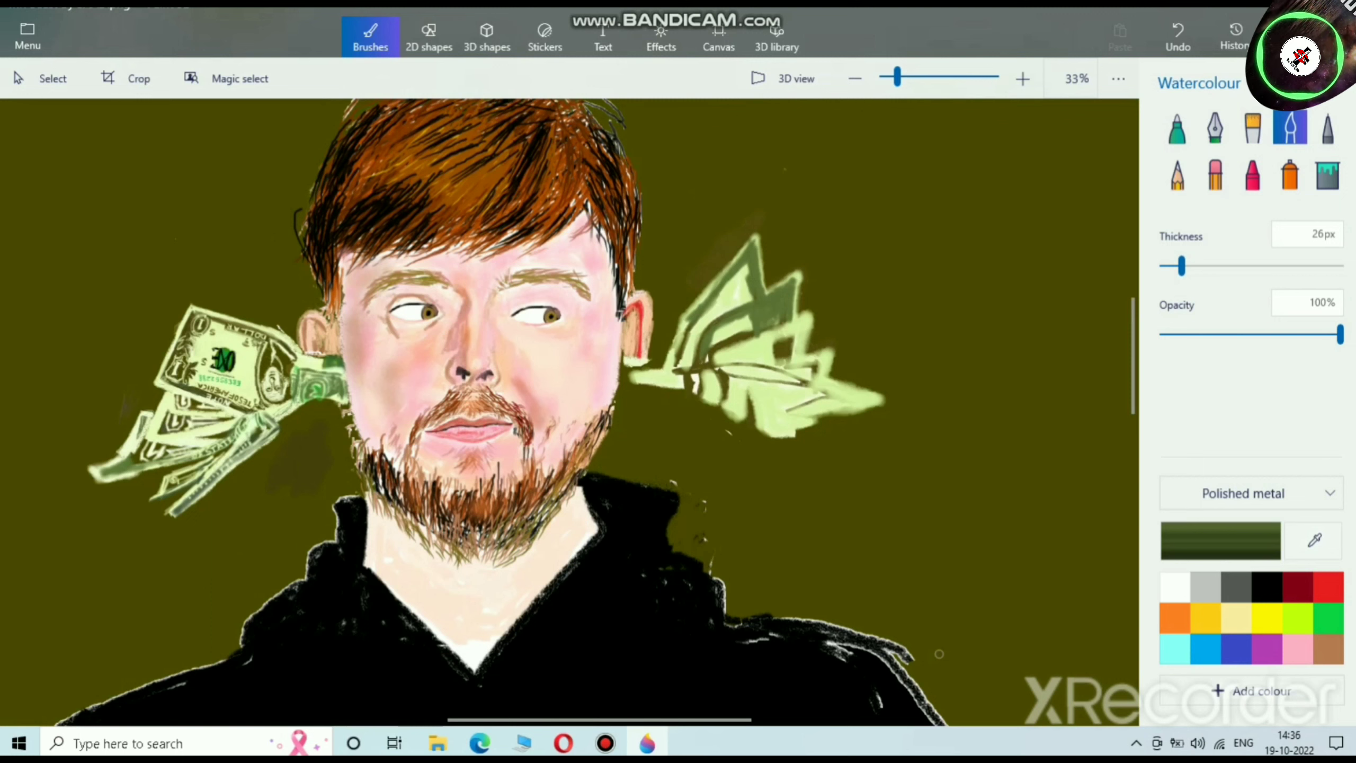
{"action": "scroll", "coordinate": [160, 475], "scroll_direction": "up", "scroll_amount": 3}
{"action": "left_click_drag", "start_coordinate": [540, 259], "coordinate": [492, 454]}
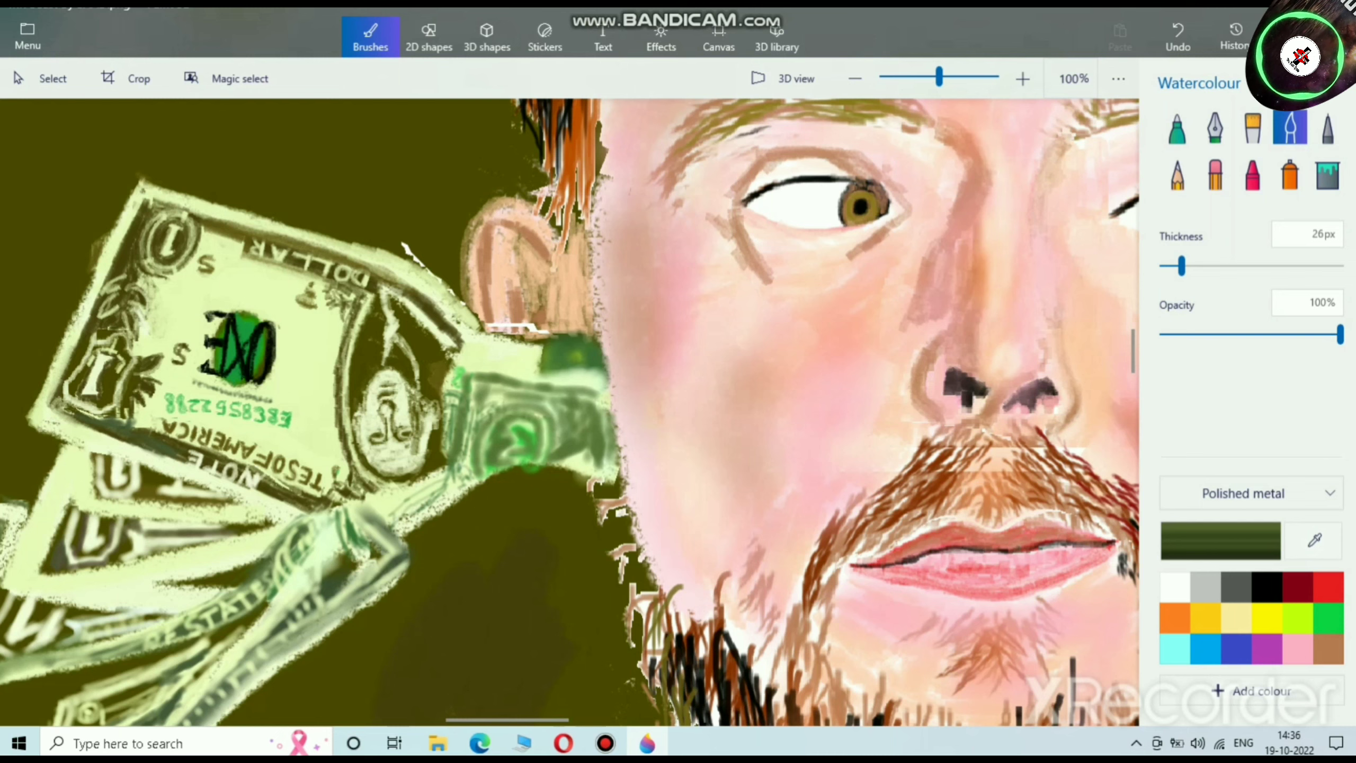
{"action": "left_click_drag", "start_coordinate": [1340, 335], "coordinate": [1173, 335]}
{"action": "scroll", "coordinate": [436, 320], "scroll_direction": "up", "scroll_amount": 6}
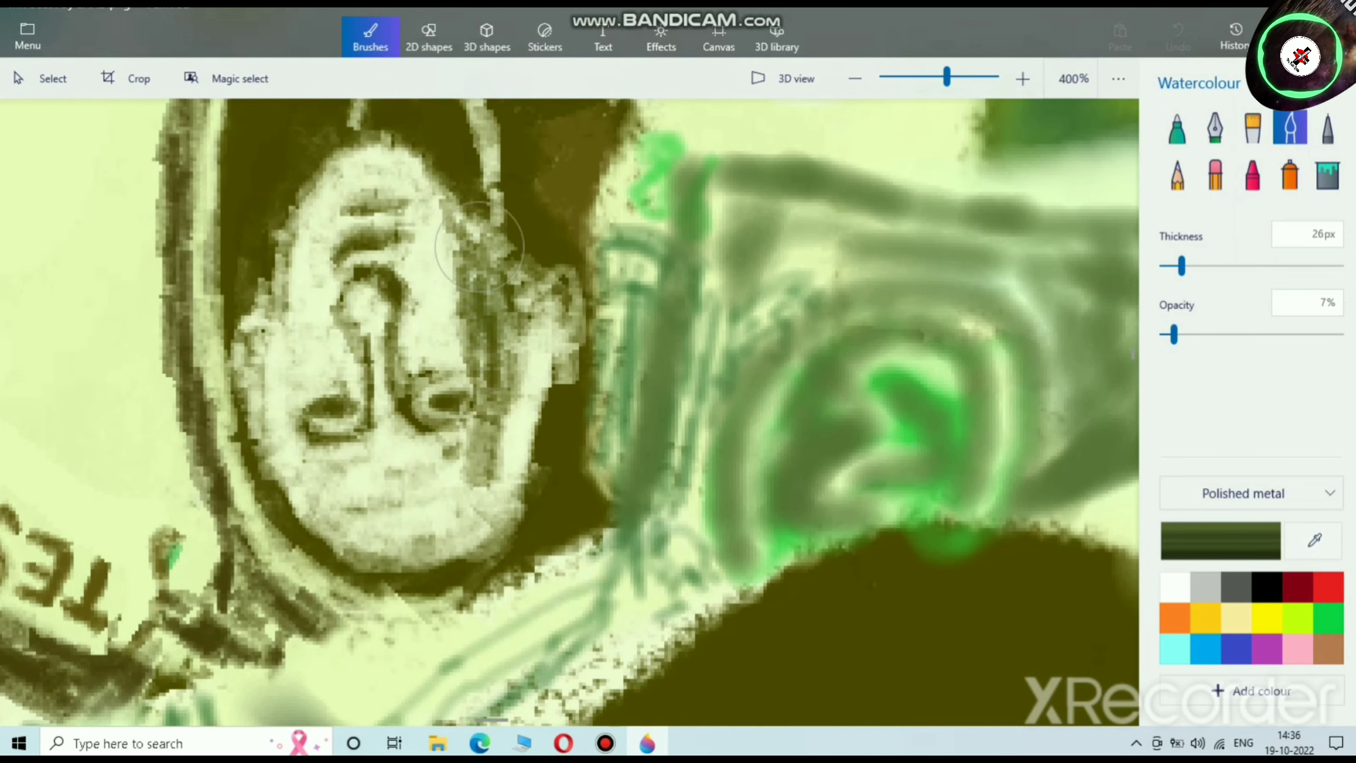
{"action": "left_click_drag", "start_coordinate": [1184, 265], "coordinate": [1177, 266]}
{"action": "left_click_drag", "start_coordinate": [1173, 335], "coordinate": [1195, 335]}
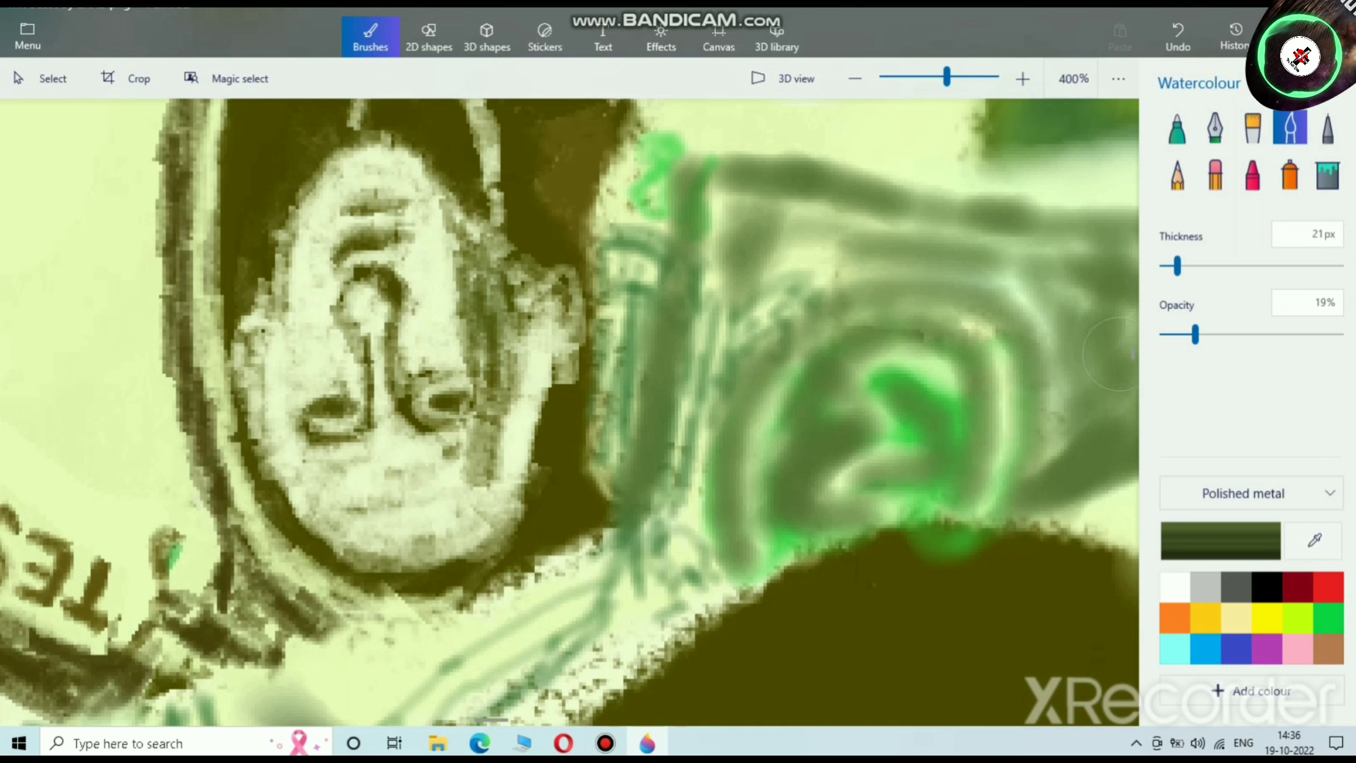
{"action": "mouse_move", "coordinate": [489, 310]}
{"action": "left_mouse_down"}
{"action": "mouse_move", "coordinate": [479, 246]}
{"action": "mouse_move", "coordinate": [485, 310]}
{"action": "left_mouse_up"}
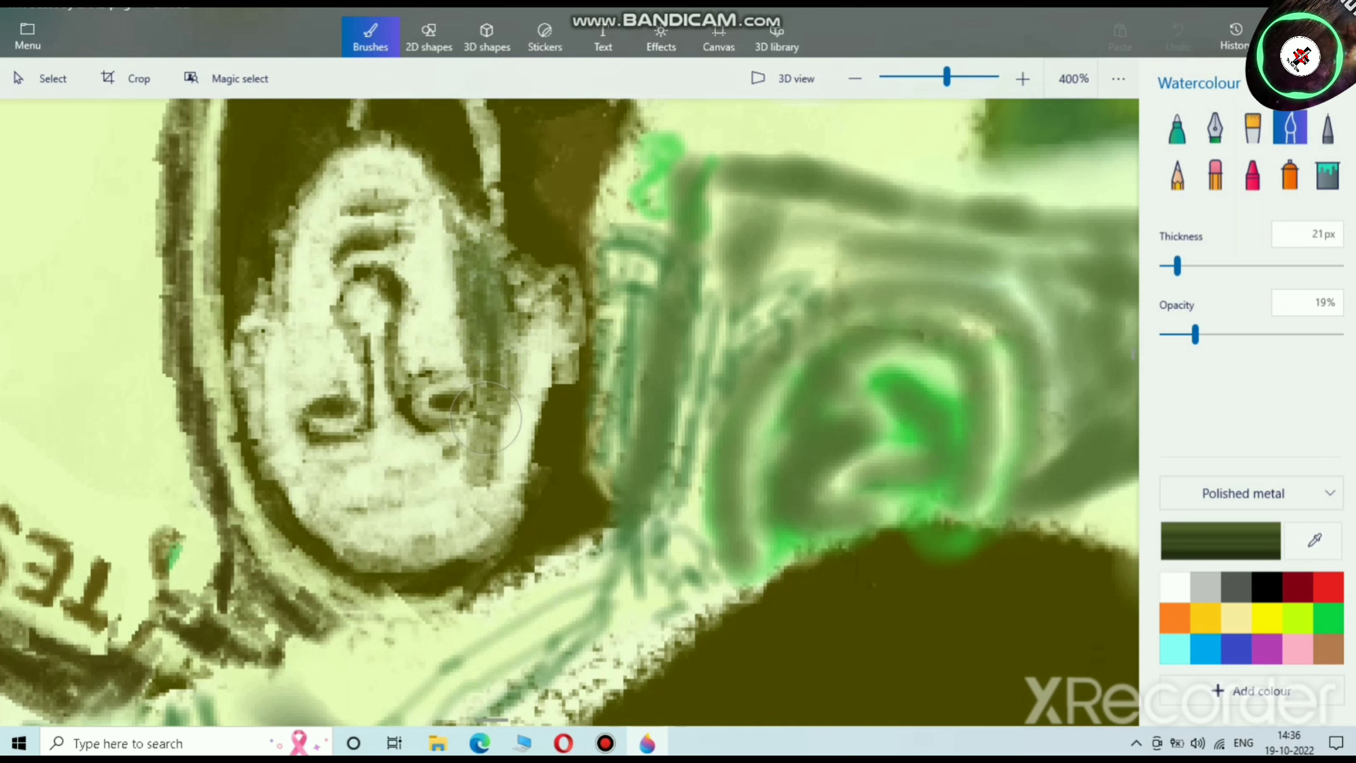
Step: Extend the faint olive shading along the right side and across the lower part of the left-hand bill's portrait face
{"action": "mouse_move", "coordinate": [486, 419]}
{"action": "left_mouse_down"}
{"action": "mouse_move", "coordinate": [511, 294]}
{"action": "mouse_move", "coordinate": [487, 368]}
{"action": "mouse_move", "coordinate": [474, 210]}
{"action": "mouse_move", "coordinate": [464, 235]}
{"action": "mouse_move", "coordinate": [497, 290]}
{"action": "mouse_move", "coordinate": [538, 292]}
{"action": "mouse_move", "coordinate": [542, 367]}
{"action": "left_mouse_up"}
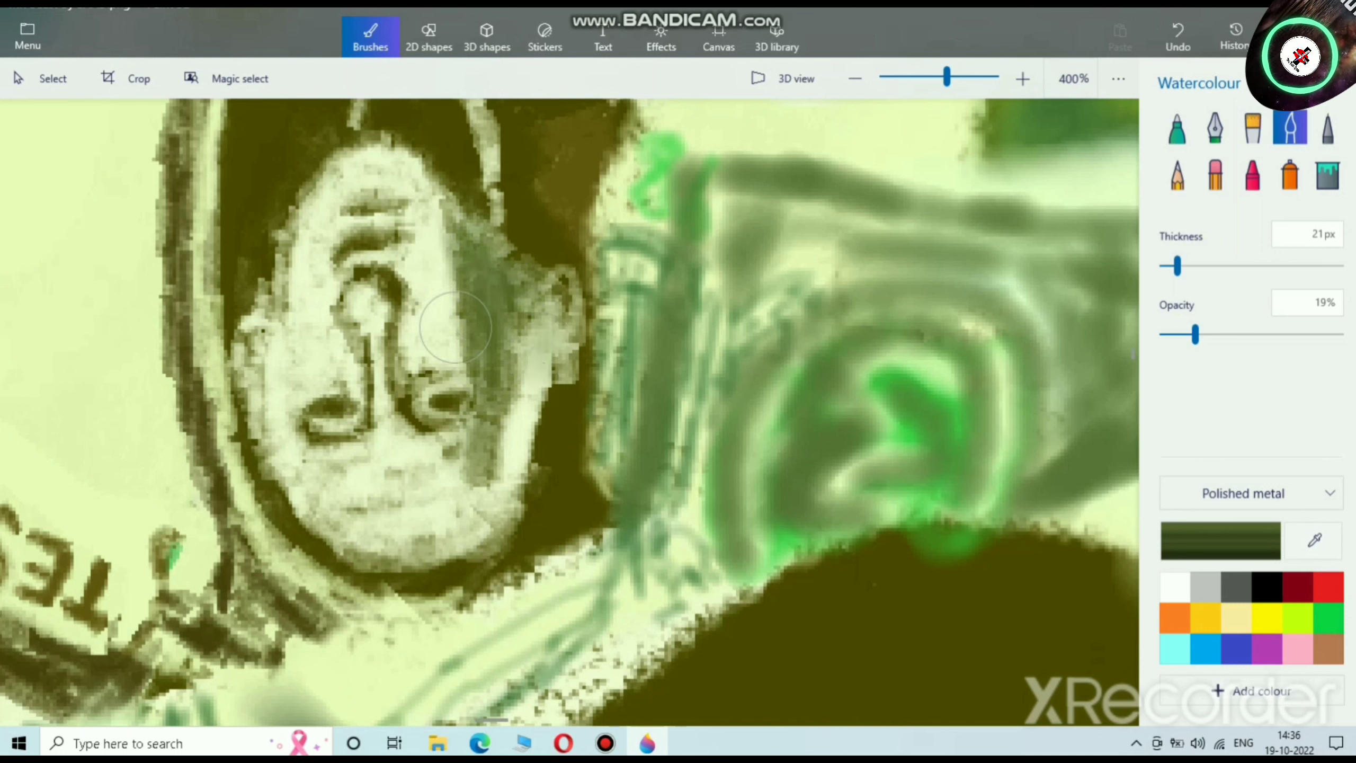
{"action": "mouse_move", "coordinate": [411, 474]}
{"action": "left_mouse_down"}
{"action": "mouse_move", "coordinate": [418, 517]}
{"action": "mouse_move", "coordinate": [341, 521]}
{"action": "mouse_move", "coordinate": [354, 482]}
{"action": "mouse_move", "coordinate": [406, 554]}
{"action": "mouse_move", "coordinate": [466, 543]}
{"action": "mouse_move", "coordinate": [481, 513]}
{"action": "mouse_move", "coordinate": [398, 532]}
{"action": "left_mouse_up"}
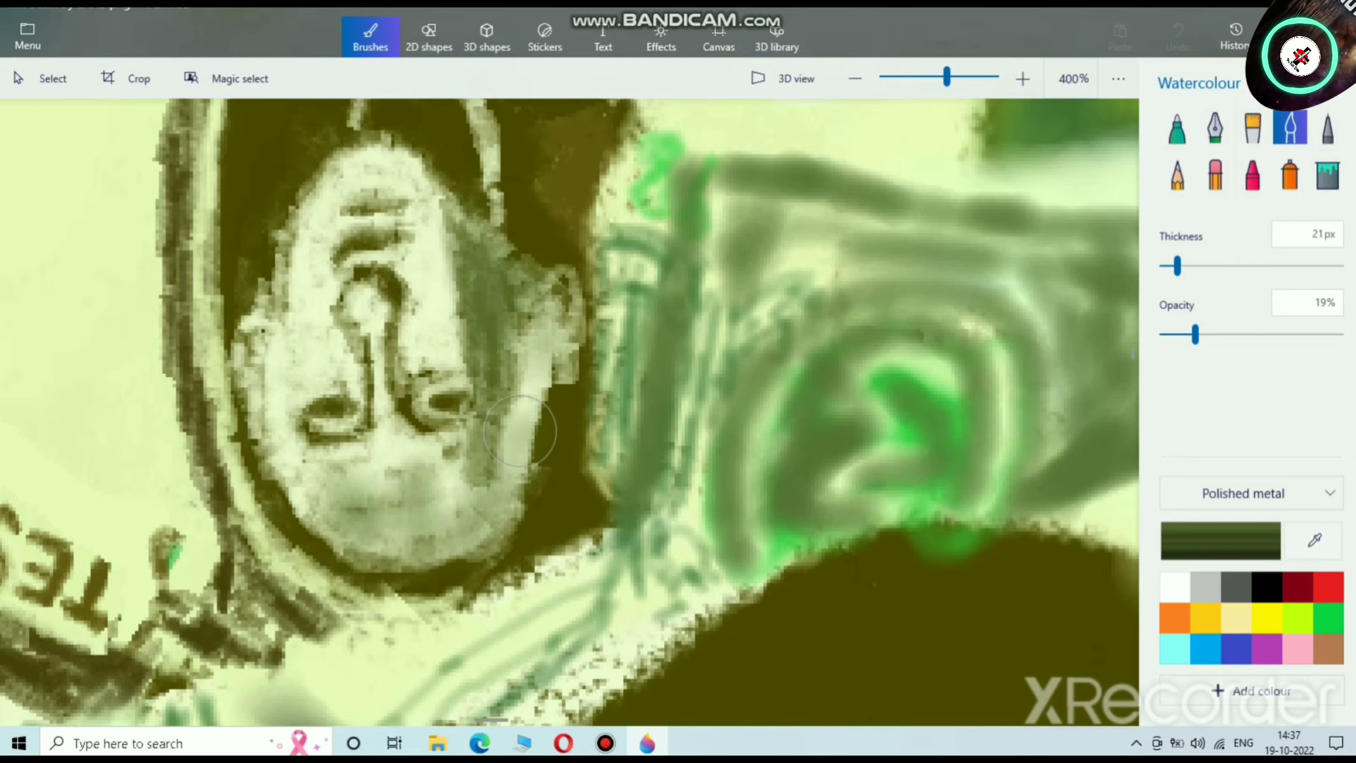
{"action": "scroll", "coordinate": [360, 468], "scroll_direction": "down", "scroll_amount": 5}
{"action": "scroll", "coordinate": [355, 465], "scroll_direction": "down", "scroll_amount": 3}
{"action": "scroll", "coordinate": [491, 484], "scroll_direction": "up", "scroll_amount": 5}
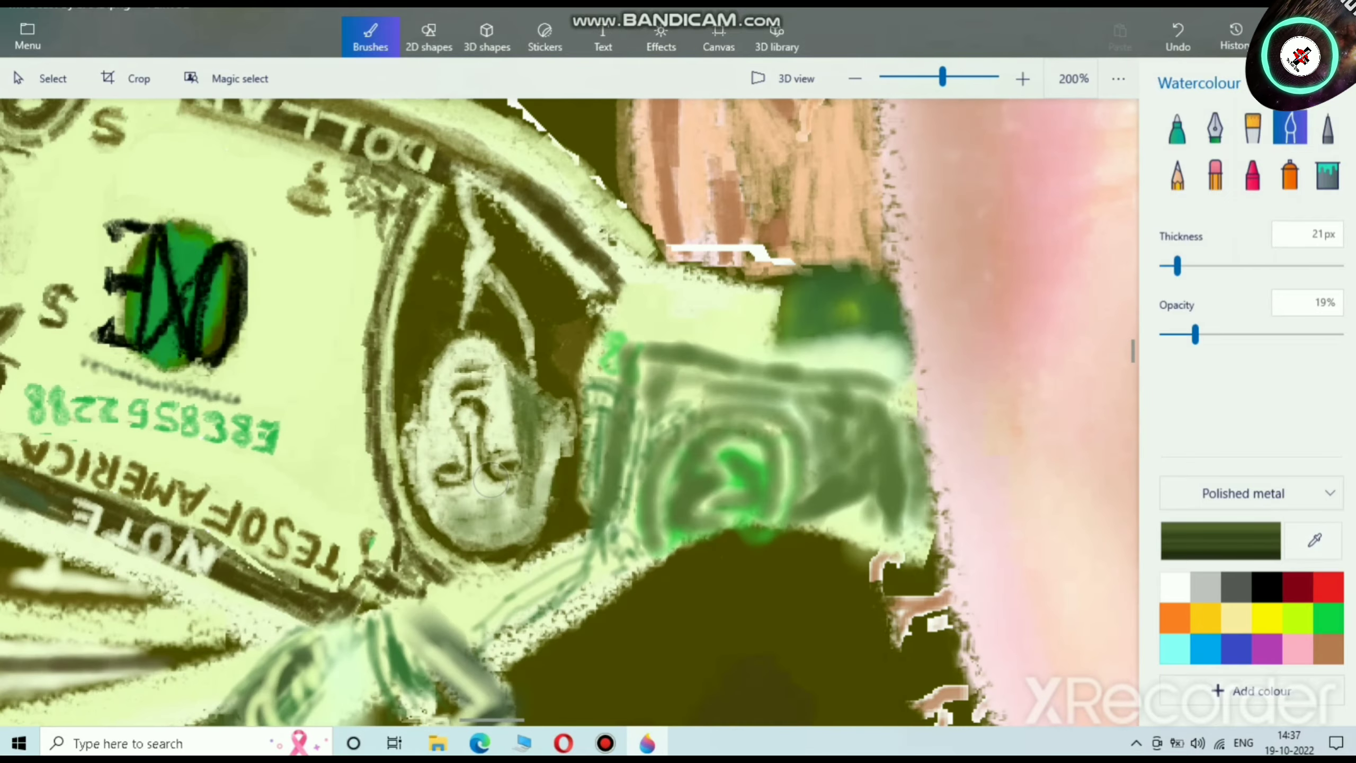
{"action": "scroll", "coordinate": [466, 461], "scroll_direction": "up", "scroll_amount": 4}
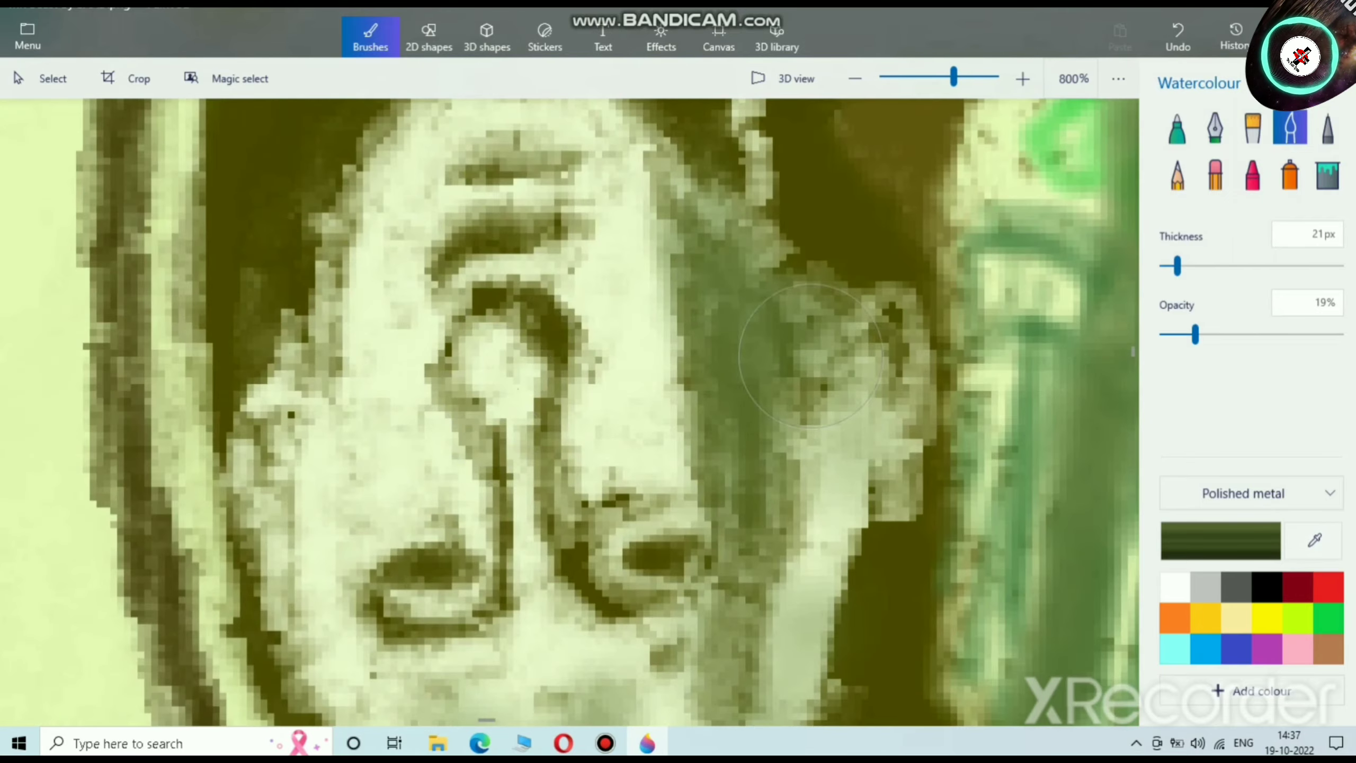
Step: Set the brush thickness to 11 px and faintly shade the nose tip and bridge of the left-hand bill's portrait
{"action": "left_click_drag", "start_coordinate": [1178, 265], "coordinate": [1168, 265]}
{"action": "mouse_move", "coordinate": [510, 378]}
{"action": "left_mouse_down"}
{"action": "mouse_move", "coordinate": [526, 529]}
{"action": "mouse_move", "coordinate": [508, 401]}
{"action": "mouse_move", "coordinate": [608, 432]}
{"action": "left_mouse_up"}
{"action": "scroll", "coordinate": [608, 432], "scroll_direction": "down", "scroll_amount": 6}
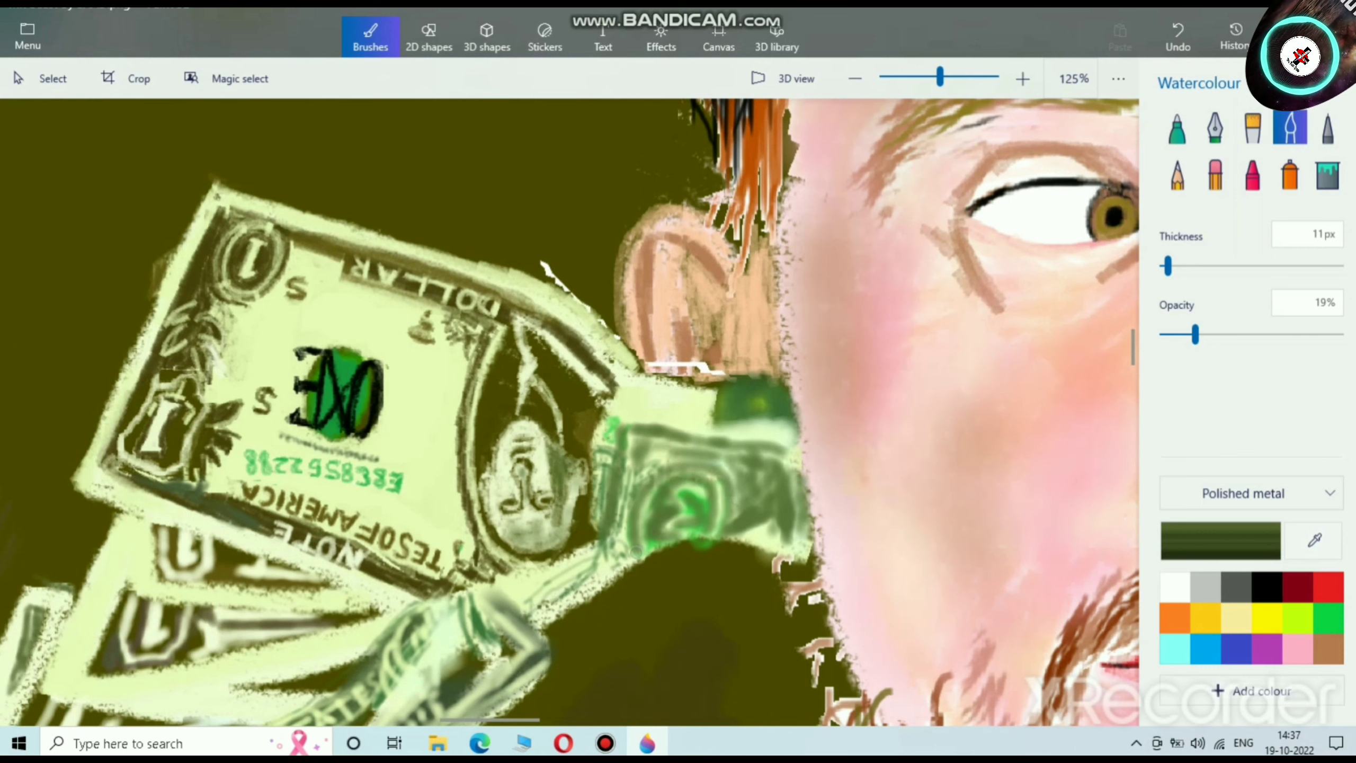
{"action": "scroll", "coordinate": [514, 616], "scroll_direction": "up", "scroll_amount": 7}
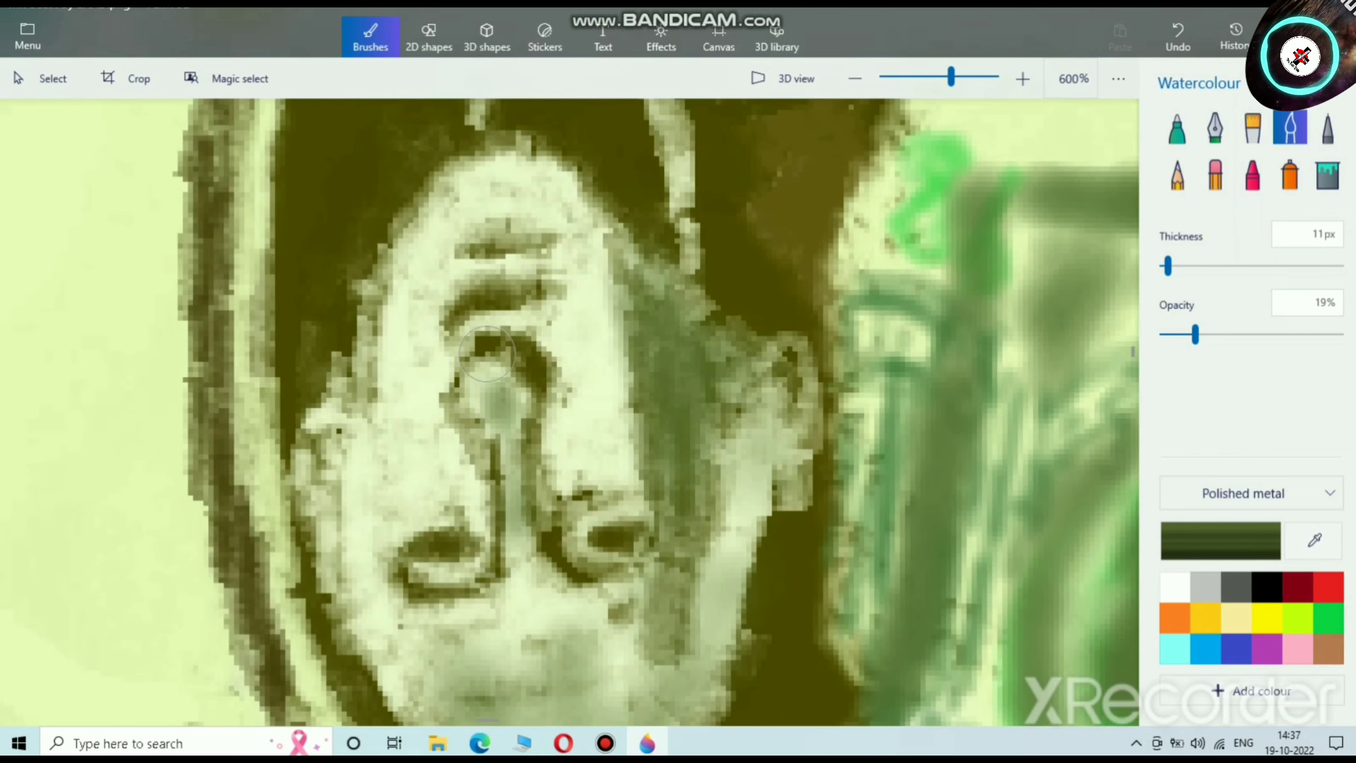
{"action": "mouse_move", "coordinate": [484, 422]}
{"action": "left_mouse_down"}
{"action": "mouse_move", "coordinate": [450, 429]}
{"action": "mouse_move", "coordinate": [506, 415]}
{"action": "mouse_move", "coordinate": [578, 478]}
{"action": "mouse_move", "coordinate": [534, 385]}
{"action": "left_mouse_up"}
{"action": "scroll", "coordinate": [556, 423], "scroll_direction": "down", "scroll_amount": 2}
{"action": "scroll", "coordinate": [556, 422], "scroll_direction": "down", "scroll_amount": 3}
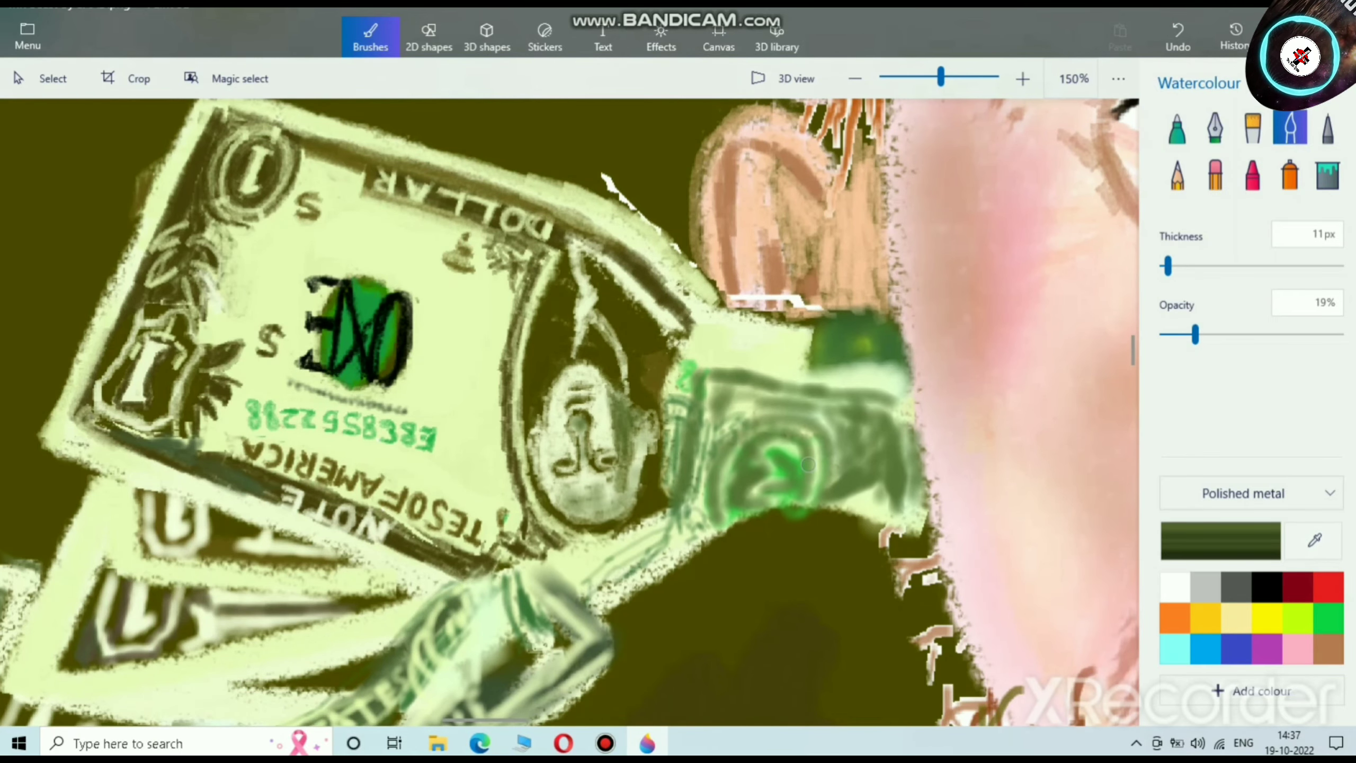
Step: Add faint olive shading to the lower face, the forehead and the side opposite the ear of the left-hand bill's portrait
{"action": "scroll", "coordinate": [809, 465], "scroll_direction": "up", "scroll_amount": 2}
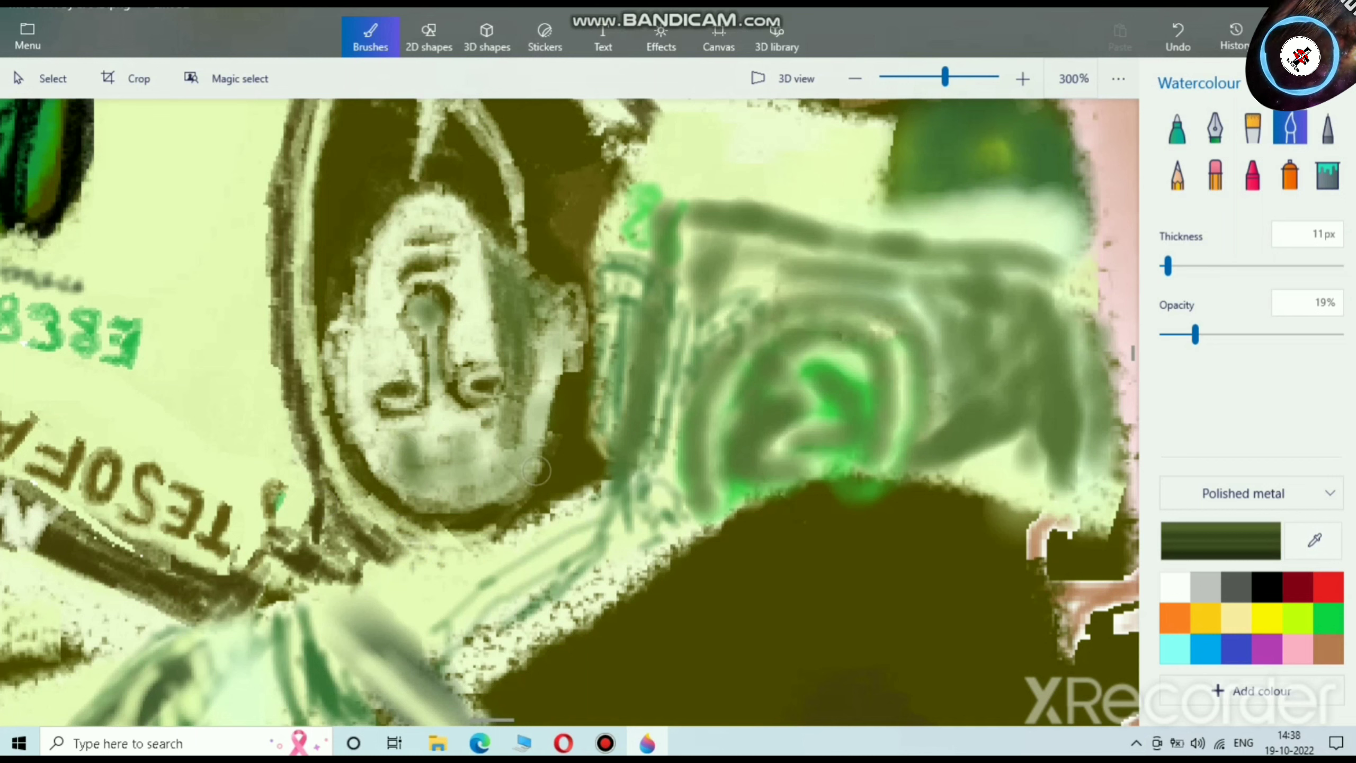
{"action": "left_click_drag", "start_coordinate": [489, 456], "coordinate": [490, 464]}
{"action": "scroll", "coordinate": [490, 464], "scroll_direction": "down", "scroll_amount": 10}
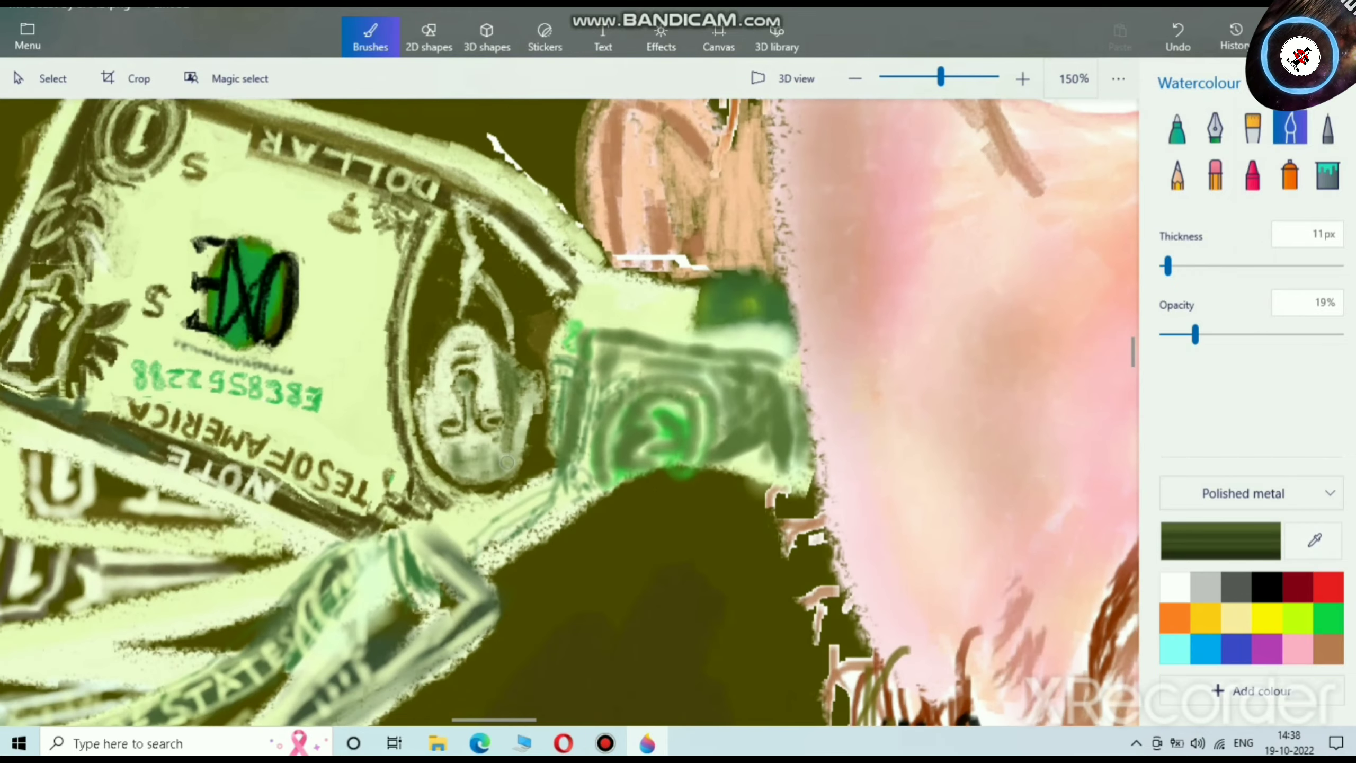
{"action": "scroll", "coordinate": [492, 377], "scroll_direction": "up", "scroll_amount": 10}
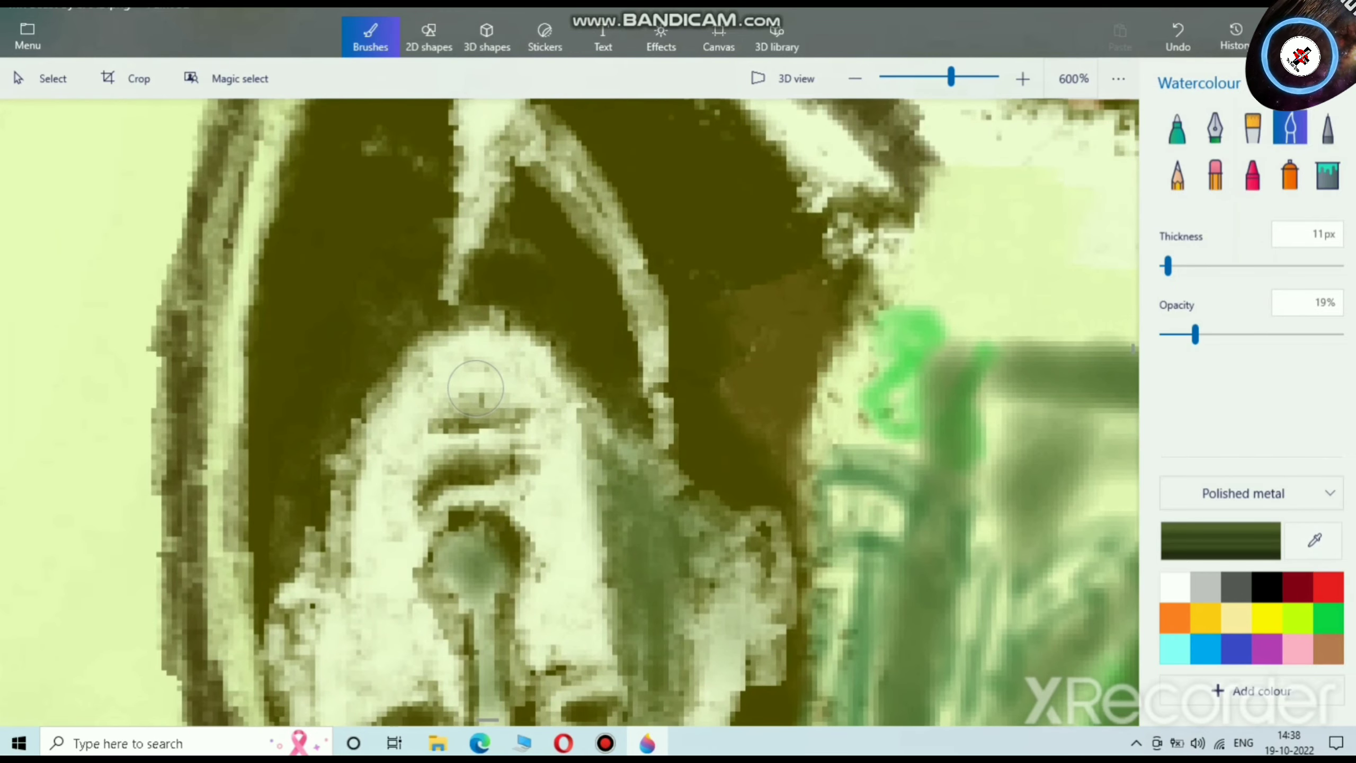
{"action": "mouse_move", "coordinate": [460, 438]}
{"action": "left_mouse_down"}
{"action": "mouse_move", "coordinate": [374, 595]}
{"action": "mouse_move", "coordinate": [352, 546]}
{"action": "mouse_move", "coordinate": [367, 595]}
{"action": "mouse_move", "coordinate": [370, 449]}
{"action": "mouse_move", "coordinate": [373, 596]}
{"action": "mouse_move", "coordinate": [329, 679]}
{"action": "mouse_move", "coordinate": [299, 582]}
{"action": "left_mouse_up"}
{"action": "scroll", "coordinate": [299, 583], "scroll_direction": "down", "scroll_amount": 8}
{"action": "scroll", "coordinate": [259, 516], "scroll_direction": "up", "scroll_amount": 8}
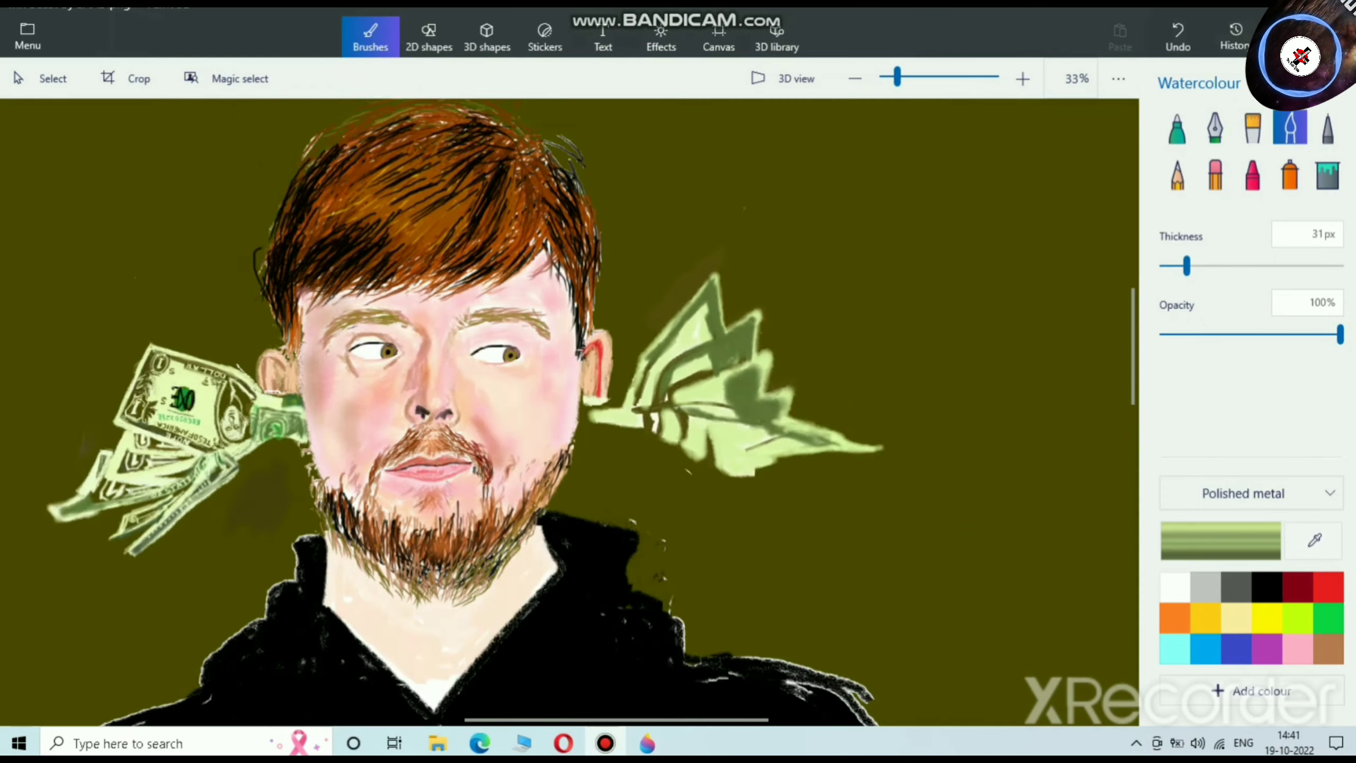
Step: Undo the recent olive shading and light-green strokes on the right-hand fan of bills
{"action": "scroll", "coordinate": [712, 409], "scroll_direction": "up", "scroll_amount": 3}
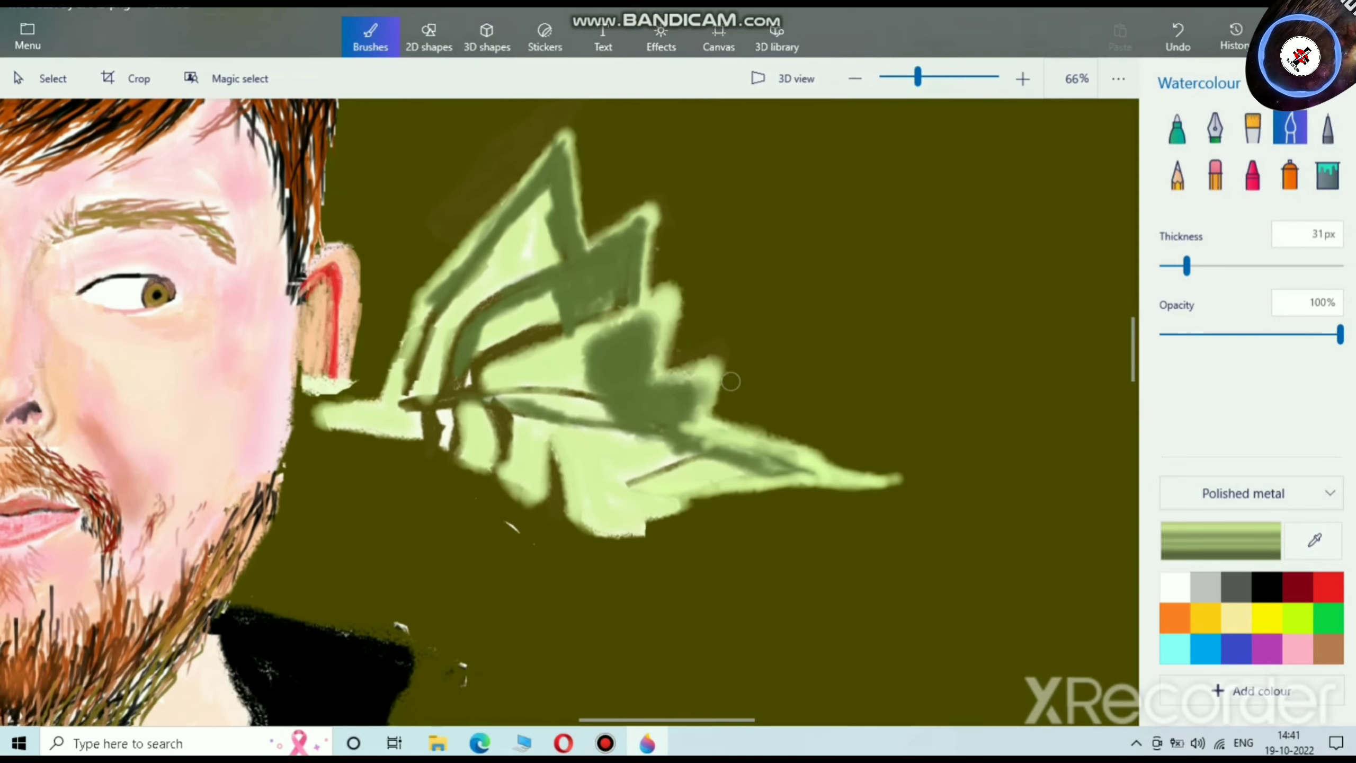
{"action": "key", "text": "ctrl+z"}
{"action": "key", "text": "ctrl+z"}
{"action": "key", "text": "ctrl+z"}
{"action": "key", "text": "ctrl+z"}
{"action": "key", "text": "ctrl+z"}
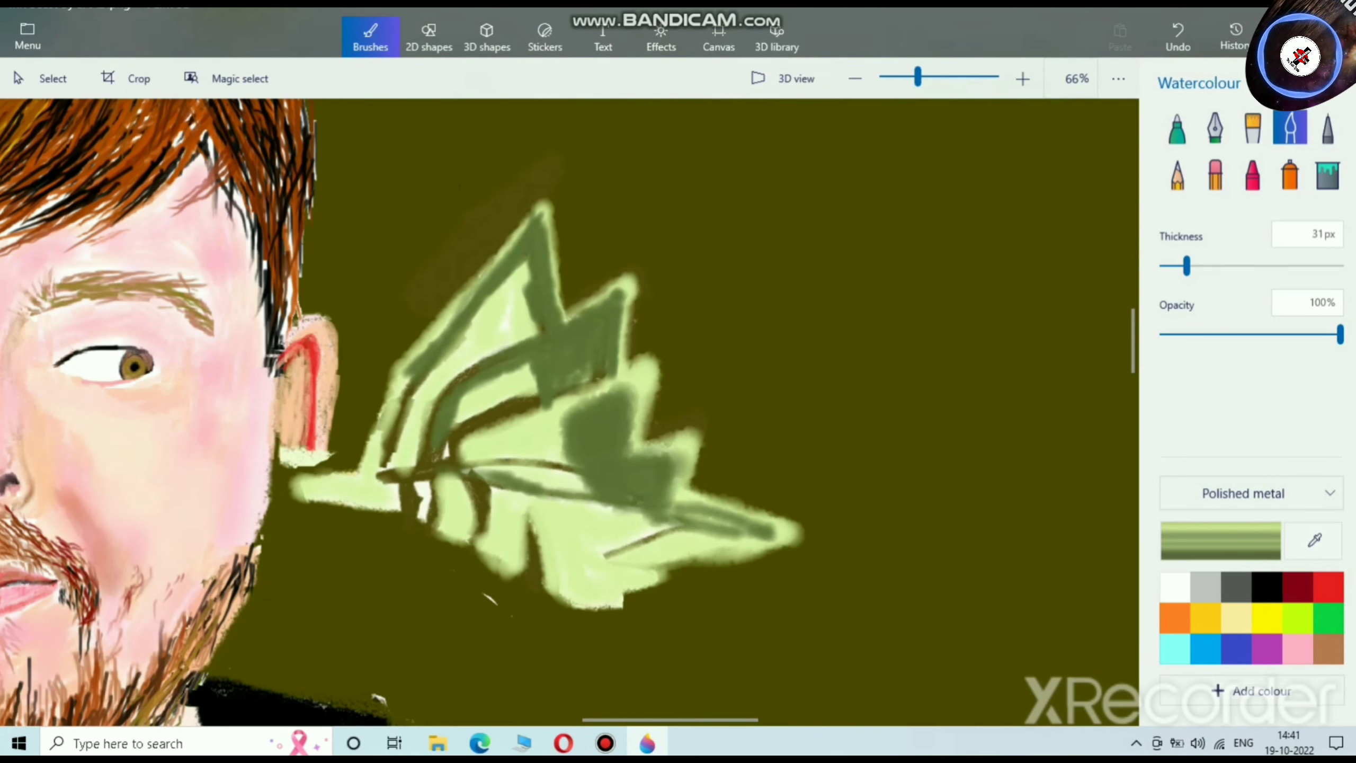
{"action": "key", "text": "ctrl+z"}
{"action": "key", "text": "ctrl+z"}
{"action": "key", "text": "ctrl+z"}
{"action": "key", "text": "ctrl+z"}
{"action": "key", "text": "ctrl+z"}
{"action": "key", "text": "ctrl+z"}
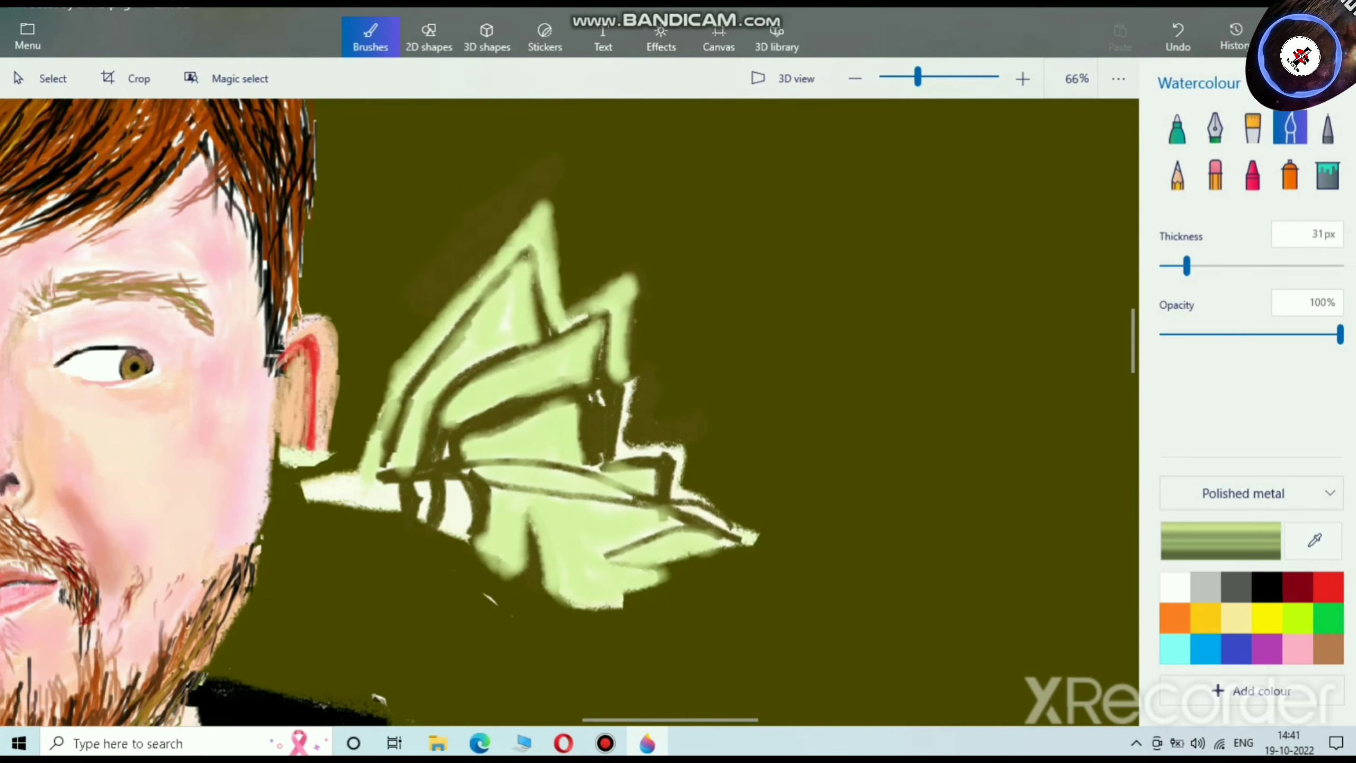
Step: Redo the undone olive and light-green strokes on the right-hand fan of bills
{"action": "key", "text": "ctrl+y"}
{"action": "key", "text": "ctrl+y"}
{"action": "key", "text": "ctrl+y"}
{"action": "key", "text": "ctrl+y"}
{"action": "key", "text": "ctrl+y"}
{"action": "key", "text": "ctrl+y"}
{"action": "key", "text": "ctrl+y"}
{"action": "key", "text": "ctrl+y"}
{"action": "key", "text": "ctrl+y"}
{"action": "key", "text": "ctrl+y"}
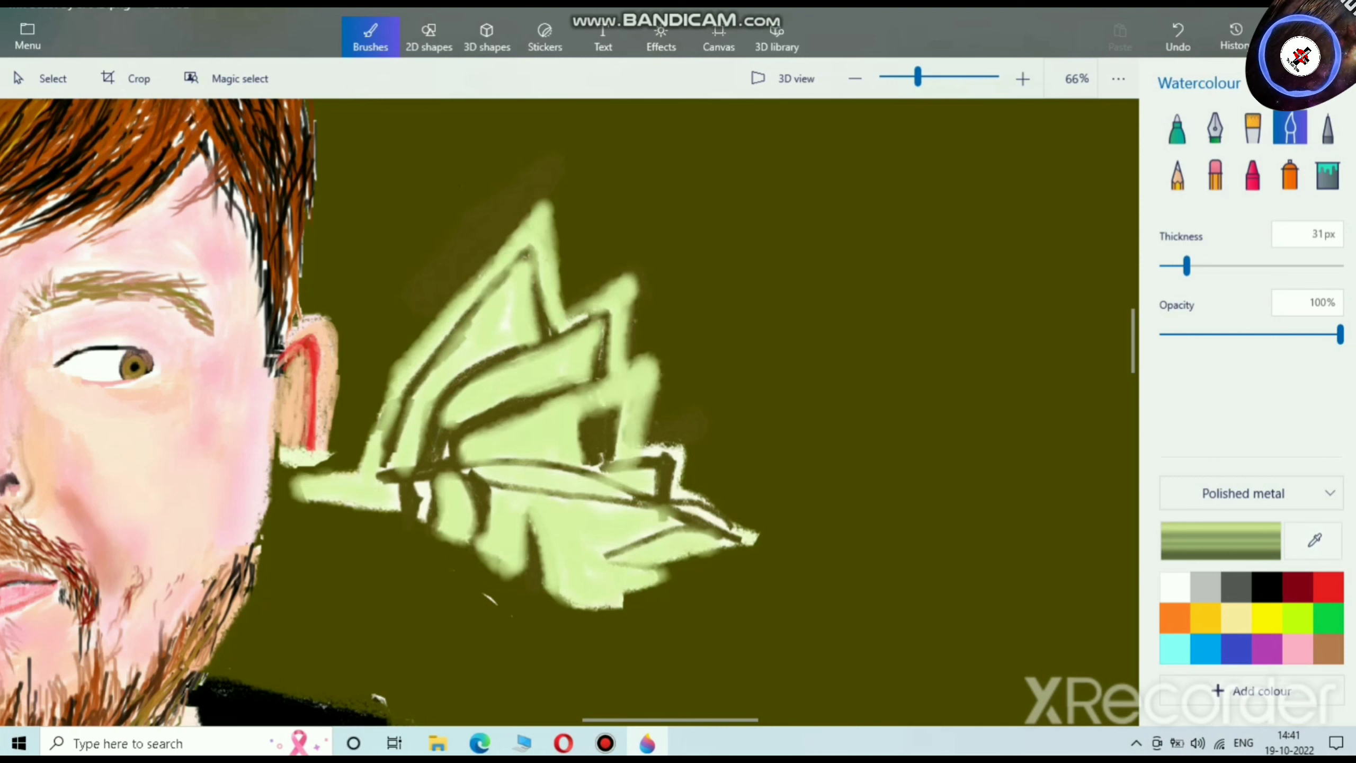
{"action": "key", "text": "ctrl+y"}
{"action": "key", "text": "ctrl+y"}
{"action": "key", "text": "ctrl+y"}
{"action": "key", "text": "ctrl+y"}
{"action": "key", "text": "ctrl+y"}
{"action": "key", "text": "ctrl+y"}
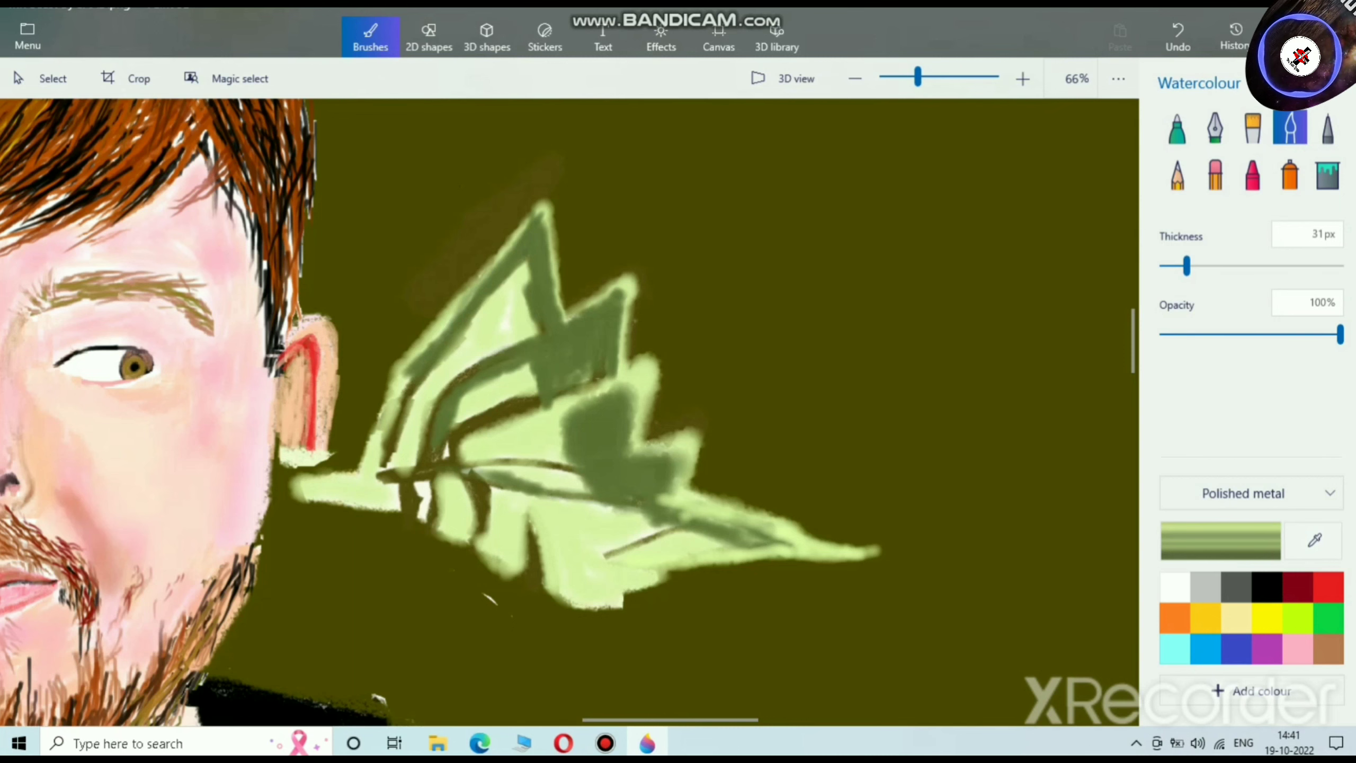
Step: Outline a larger pointed bill along the underside of the right-hand fan with 31 px light-green Watercolour strokes
{"action": "scroll", "coordinate": [697, 649], "scroll_direction": "up", "scroll_amount": 3}
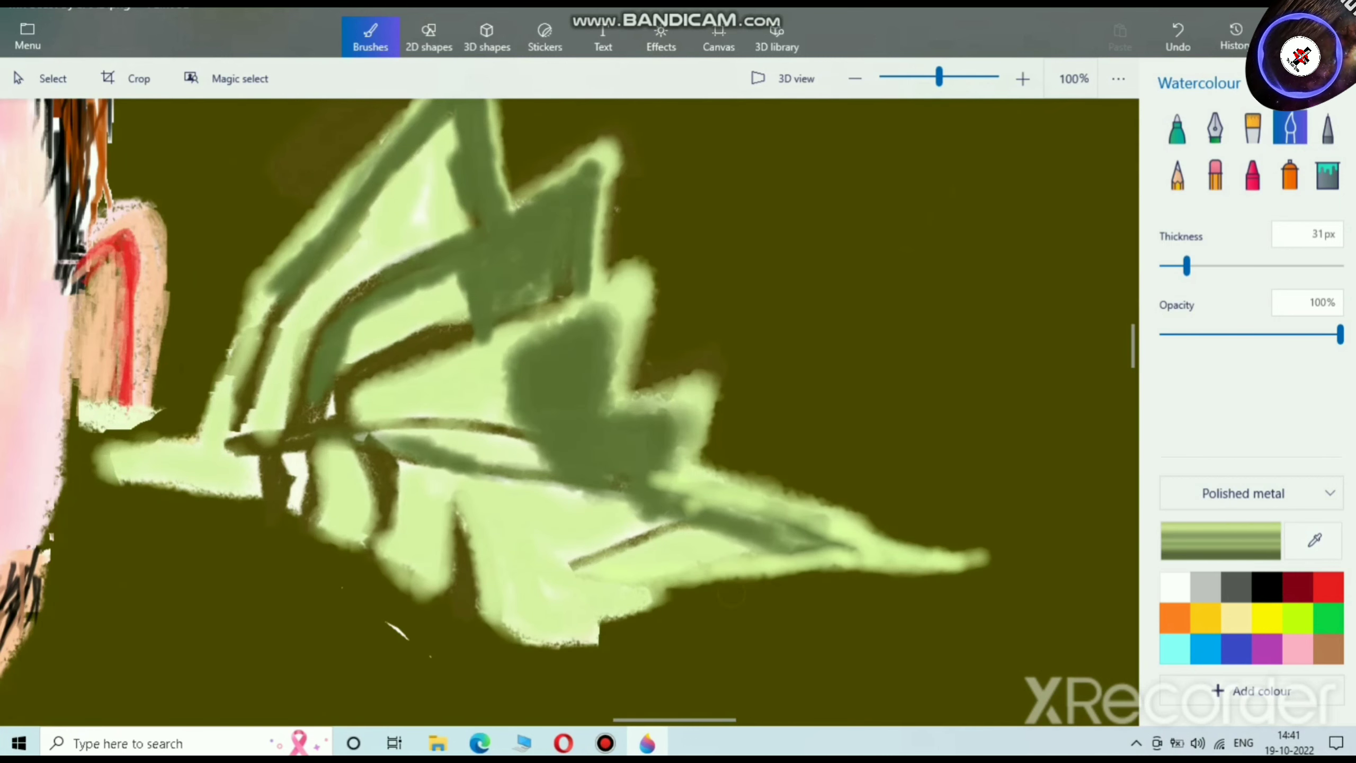
{"action": "mouse_move", "coordinate": [637, 601]}
{"action": "left_mouse_down"}
{"action": "mouse_move", "coordinate": [857, 556]}
{"action": "mouse_move", "coordinate": [617, 589]}
{"action": "left_mouse_up"}
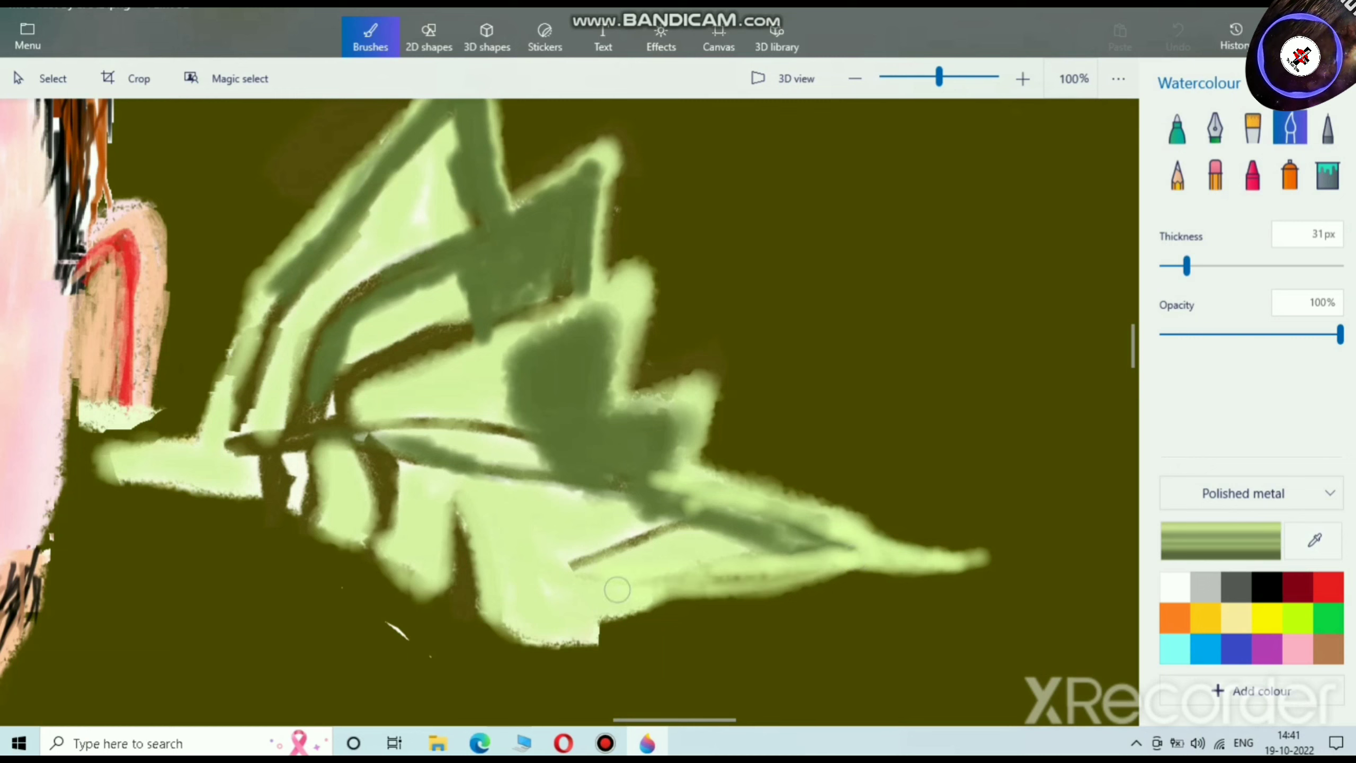
{"action": "mouse_move", "coordinate": [517, 628]}
{"action": "left_mouse_down"}
{"action": "mouse_move", "coordinate": [642, 633]}
{"action": "mouse_move", "coordinate": [574, 644]}
{"action": "mouse_move", "coordinate": [527, 625]}
{"action": "mouse_move", "coordinate": [526, 612]}
{"action": "mouse_move", "coordinate": [554, 608]}
{"action": "mouse_move", "coordinate": [510, 592]}
{"action": "mouse_move", "coordinate": [497, 620]}
{"action": "mouse_move", "coordinate": [638, 660]}
{"action": "mouse_move", "coordinate": [554, 654]}
{"action": "mouse_move", "coordinate": [630, 668]}
{"action": "mouse_move", "coordinate": [507, 631]}
{"action": "mouse_move", "coordinate": [661, 688]}
{"action": "mouse_move", "coordinate": [497, 637]}
{"action": "mouse_move", "coordinate": [622, 685]}
{"action": "mouse_move", "coordinate": [712, 697]}
{"action": "mouse_move", "coordinate": [622, 654]}
{"action": "mouse_move", "coordinate": [686, 660]}
{"action": "mouse_move", "coordinate": [843, 625]}
{"action": "left_mouse_up"}
{"action": "mouse_move", "coordinate": [643, 674]}
{"action": "left_mouse_down"}
{"action": "mouse_move", "coordinate": [871, 643]}
{"action": "mouse_move", "coordinate": [978, 652]}
{"action": "left_mouse_up"}
{"action": "mouse_move", "coordinate": [759, 503]}
{"action": "left_mouse_down"}
{"action": "mouse_move", "coordinate": [1031, 596]}
{"action": "mouse_move", "coordinate": [1107, 605]}
{"action": "left_mouse_up"}
{"action": "mouse_move", "coordinate": [692, 672]}
{"action": "left_mouse_down"}
{"action": "mouse_move", "coordinate": [886, 656]}
{"action": "mouse_move", "coordinate": [1100, 610]}
{"action": "mouse_move", "coordinate": [1047, 625]}
{"action": "mouse_move", "coordinate": [678, 633]}
{"action": "mouse_move", "coordinate": [794, 614]}
{"action": "left_mouse_up"}
Step: Set the brush thickness to 64 px and fill the fan's new lower bill with light green
{"action": "left_click_drag", "start_coordinate": [1201, 265], "coordinate": [1217, 266]}
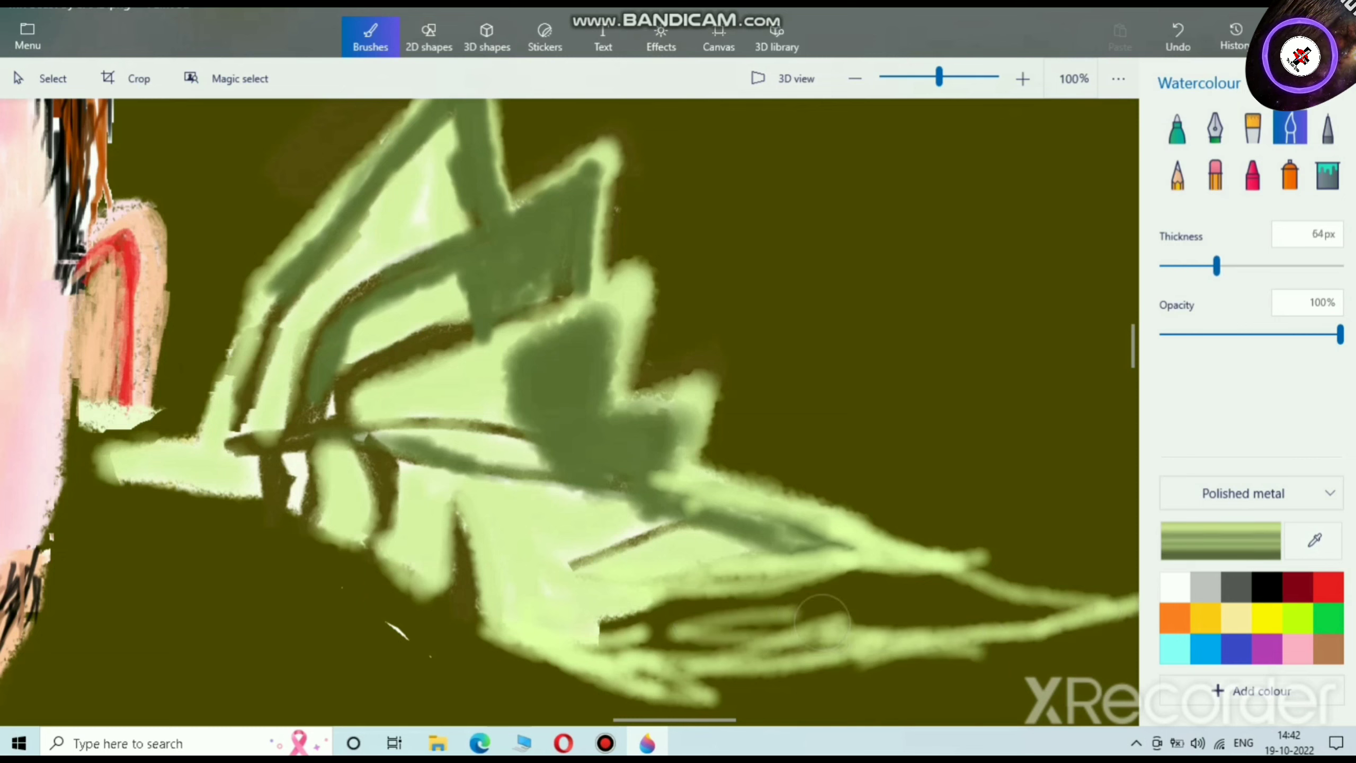
{"action": "mouse_move", "coordinate": [828, 610]}
{"action": "left_mouse_down"}
{"action": "mouse_move", "coordinate": [646, 625]}
{"action": "mouse_move", "coordinate": [794, 603]}
{"action": "mouse_move", "coordinate": [766, 618]}
{"action": "left_mouse_up"}
{"action": "mouse_move", "coordinate": [930, 615]}
{"action": "left_mouse_down"}
{"action": "mouse_move", "coordinate": [1047, 636]}
{"action": "mouse_move", "coordinate": [833, 582]}
{"action": "mouse_move", "coordinate": [1058, 636]}
{"action": "mouse_move", "coordinate": [656, 630]}
{"action": "mouse_move", "coordinate": [668, 652]}
{"action": "mouse_move", "coordinate": [869, 627]}
{"action": "mouse_move", "coordinate": [635, 615]}
{"action": "mouse_move", "coordinate": [953, 589]}
{"action": "mouse_move", "coordinate": [614, 636]}
{"action": "mouse_move", "coordinate": [777, 674]}
{"action": "mouse_move", "coordinate": [940, 650]}
{"action": "mouse_move", "coordinate": [950, 668]}
{"action": "mouse_move", "coordinate": [742, 695]}
{"action": "mouse_move", "coordinate": [1041, 630]}
{"action": "left_mouse_up"}
{"action": "scroll", "coordinate": [801, 588], "scroll_direction": "down", "scroll_amount": 5}
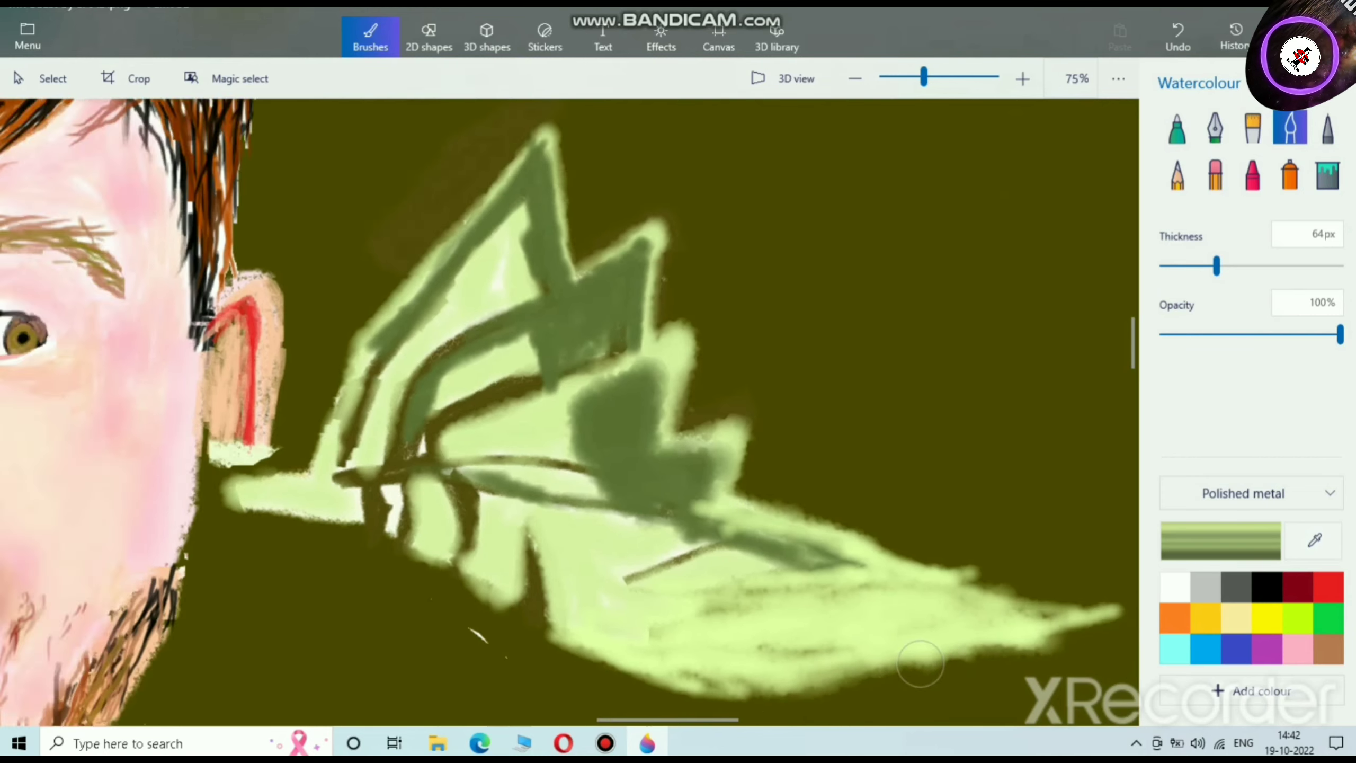
{"action": "scroll", "coordinate": [878, 628], "scroll_direction": "up", "scroll_amount": 4}
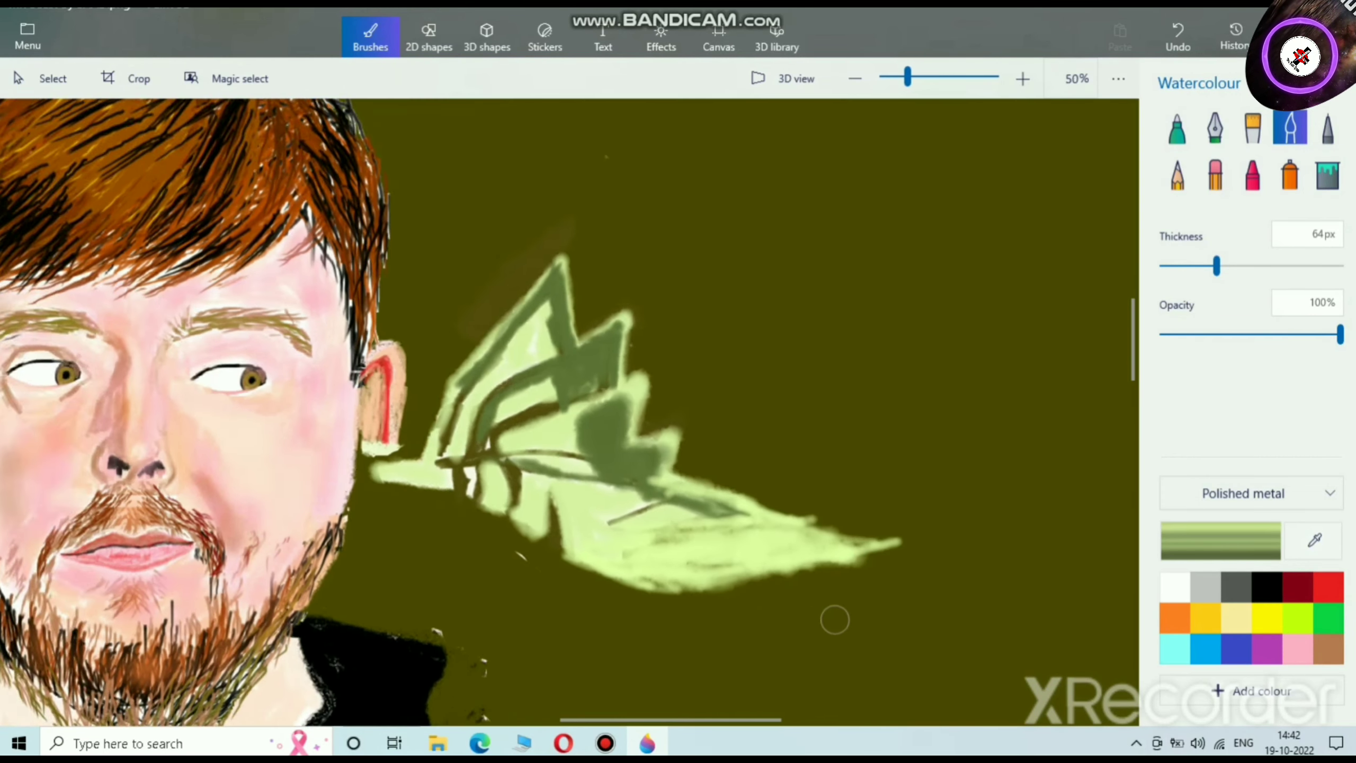
{"action": "left_click", "coordinate": [1221, 541]}
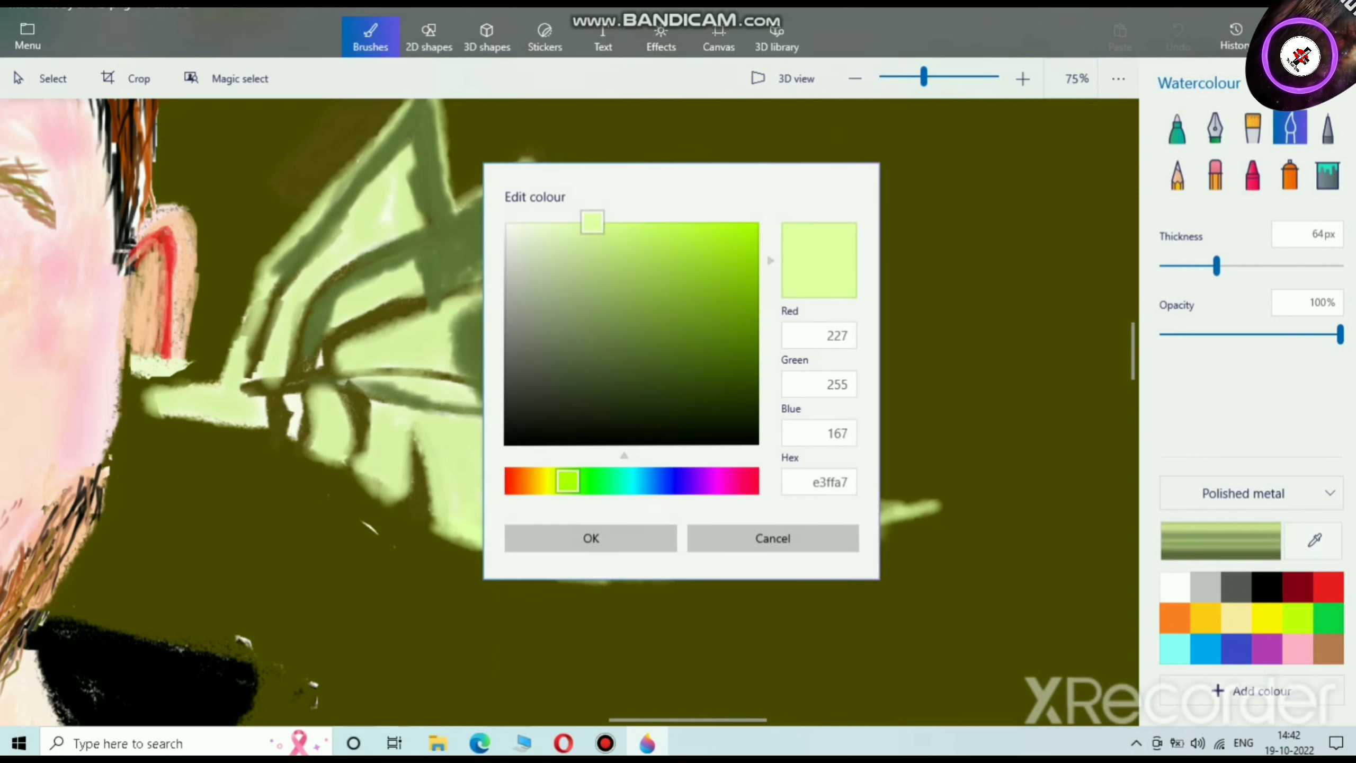
{"action": "mouse_move", "coordinate": [591, 223]}
{"action": "left_mouse_down"}
{"action": "mouse_move", "coordinate": [579, 272]}
{"action": "mouse_move", "coordinate": [517, 283]}
{"action": "left_mouse_up"}
{"action": "left_click", "coordinate": [591, 538]}
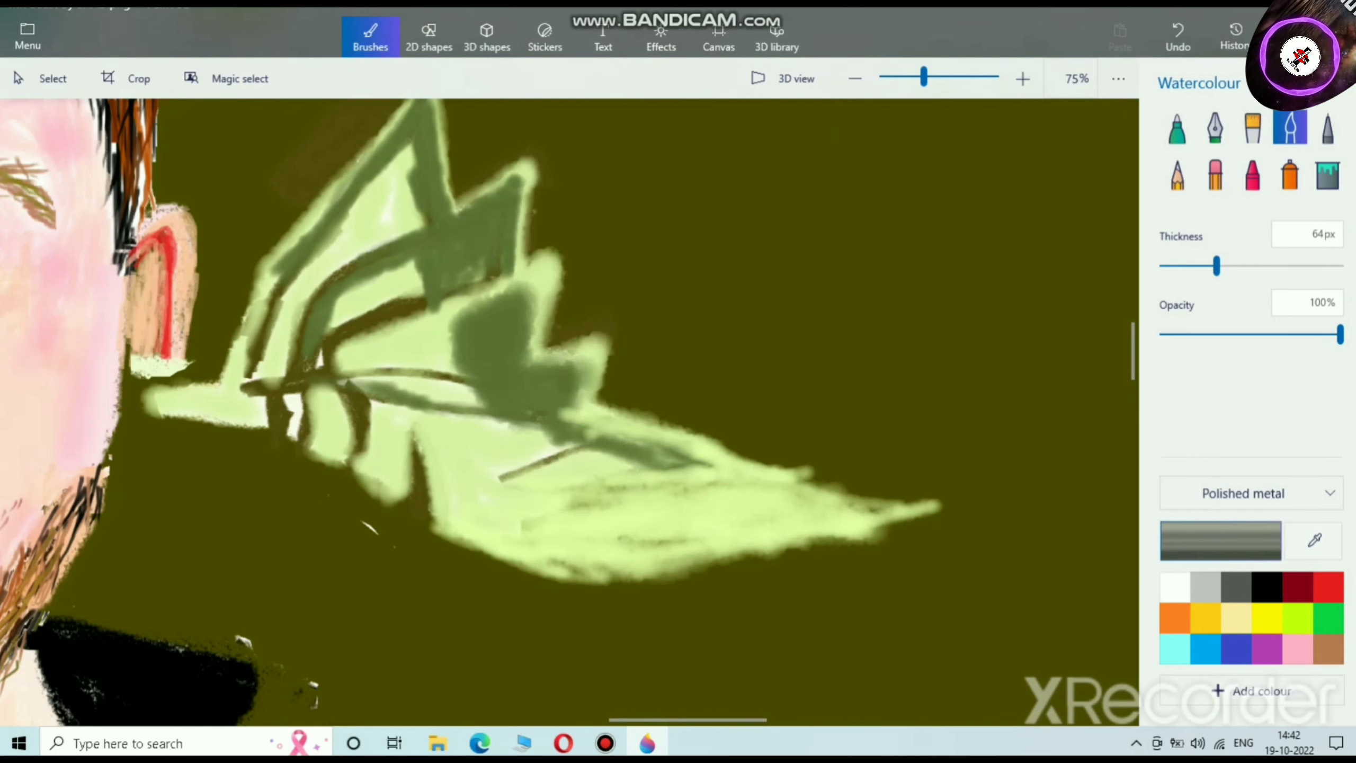
Step: Mix the brown 80733f from the pale yellow swatch and paint it along the lower bill's upper edge and across its tip
{"action": "left_click", "coordinate": [1237, 619]}
{"action": "left_click", "coordinate": [1222, 541]}
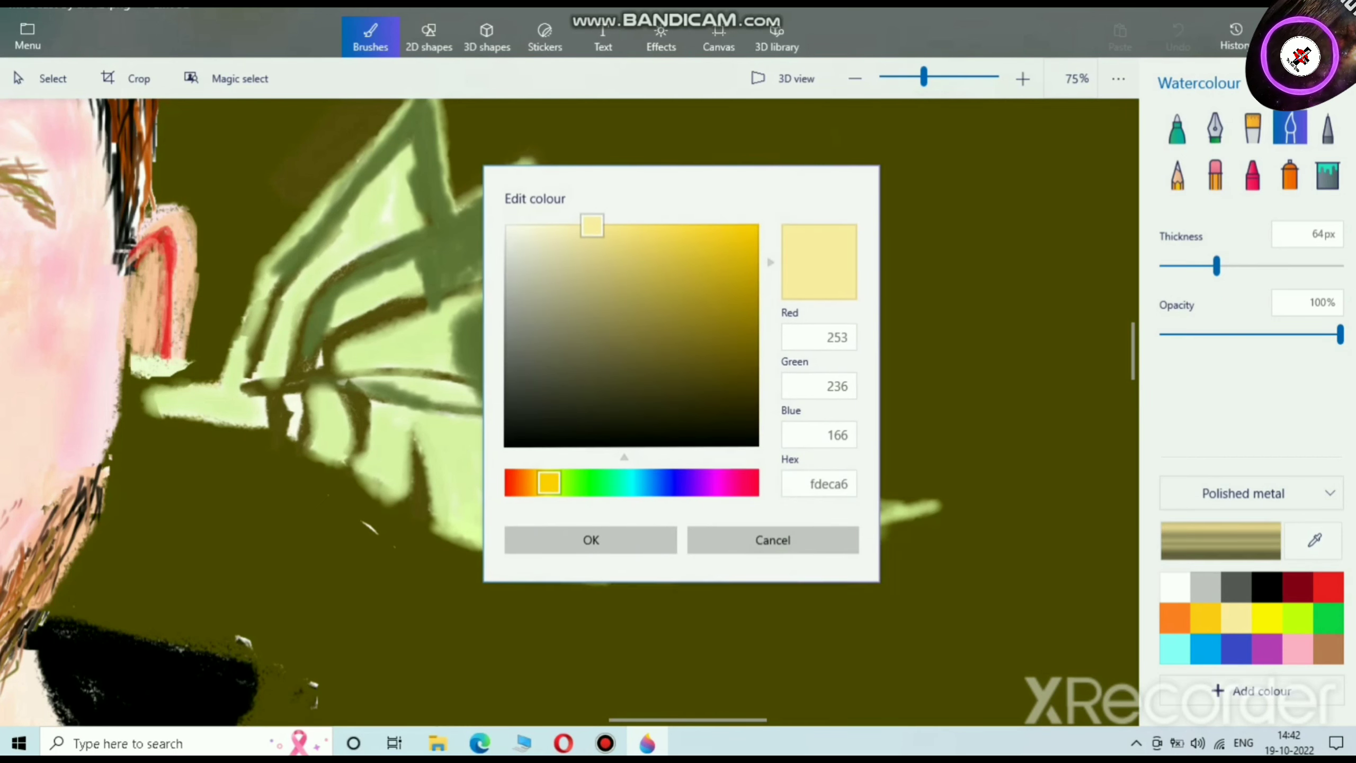
{"action": "mouse_move", "coordinate": [610, 307]}
{"action": "left_mouse_down"}
{"action": "mouse_move", "coordinate": [693, 409]}
{"action": "mouse_move", "coordinate": [582, 423]}
{"action": "mouse_move", "coordinate": [615, 484]}
{"action": "mouse_move", "coordinate": [572, 397]}
{"action": "mouse_move", "coordinate": [709, 424]}
{"action": "mouse_move", "coordinate": [648, 416]}
{"action": "left_mouse_up"}
{"action": "left_click", "coordinate": [609, 622]}
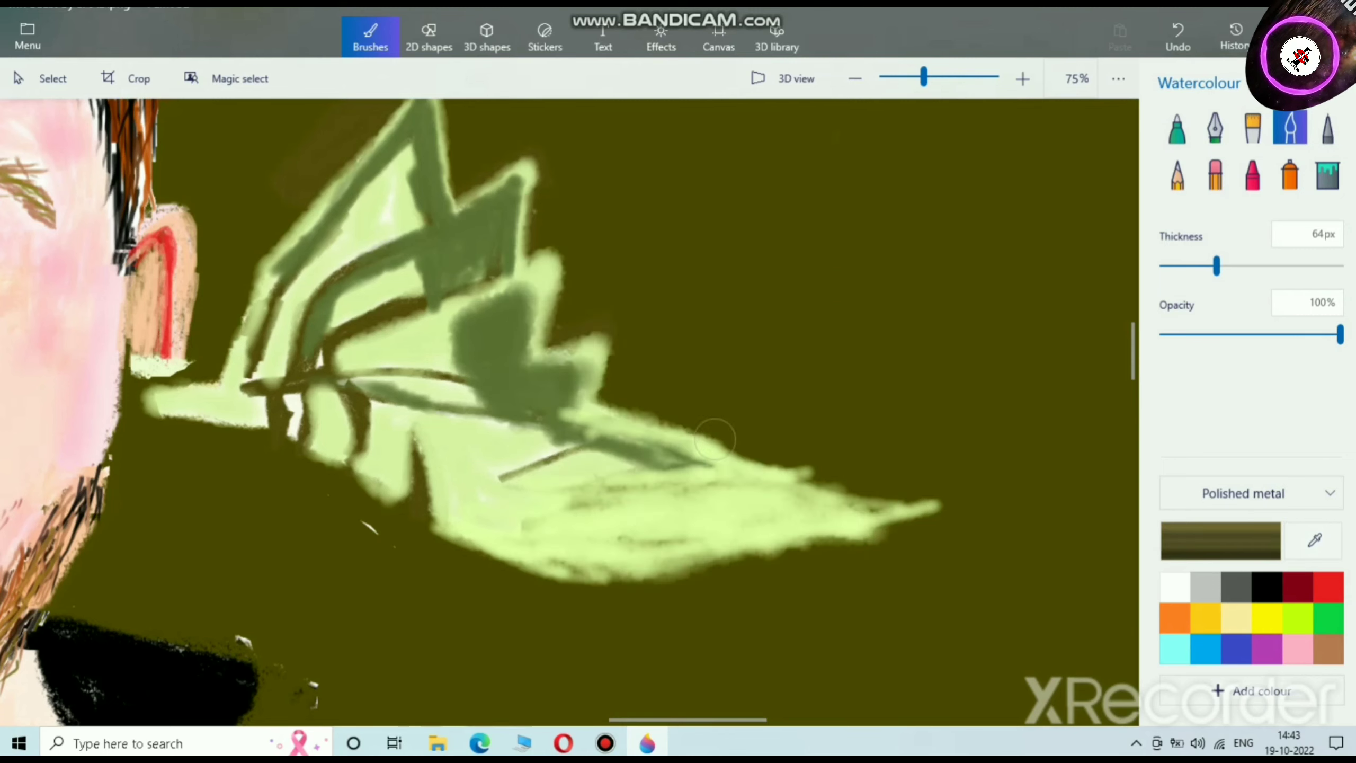
{"action": "left_click_drag", "start_coordinate": [622, 404], "coordinate": [793, 505]}
{"action": "mouse_move", "coordinate": [619, 406]}
{"action": "left_mouse_down"}
{"action": "mouse_move", "coordinate": [607, 413]}
{"action": "mouse_move", "coordinate": [761, 509]}
{"action": "mouse_move", "coordinate": [678, 441]}
{"action": "mouse_move", "coordinate": [771, 525]}
{"action": "mouse_move", "coordinate": [620, 427]}
{"action": "mouse_move", "coordinate": [769, 536]}
{"action": "mouse_move", "coordinate": [833, 534]}
{"action": "mouse_move", "coordinate": [865, 497]}
{"action": "mouse_move", "coordinate": [769, 456]}
{"action": "left_mouse_up"}
Step: Paint a darker brown patch on the background above the lower bill's tip and go over it with colour 5d5740
{"action": "left_click", "coordinate": [1221, 541]}
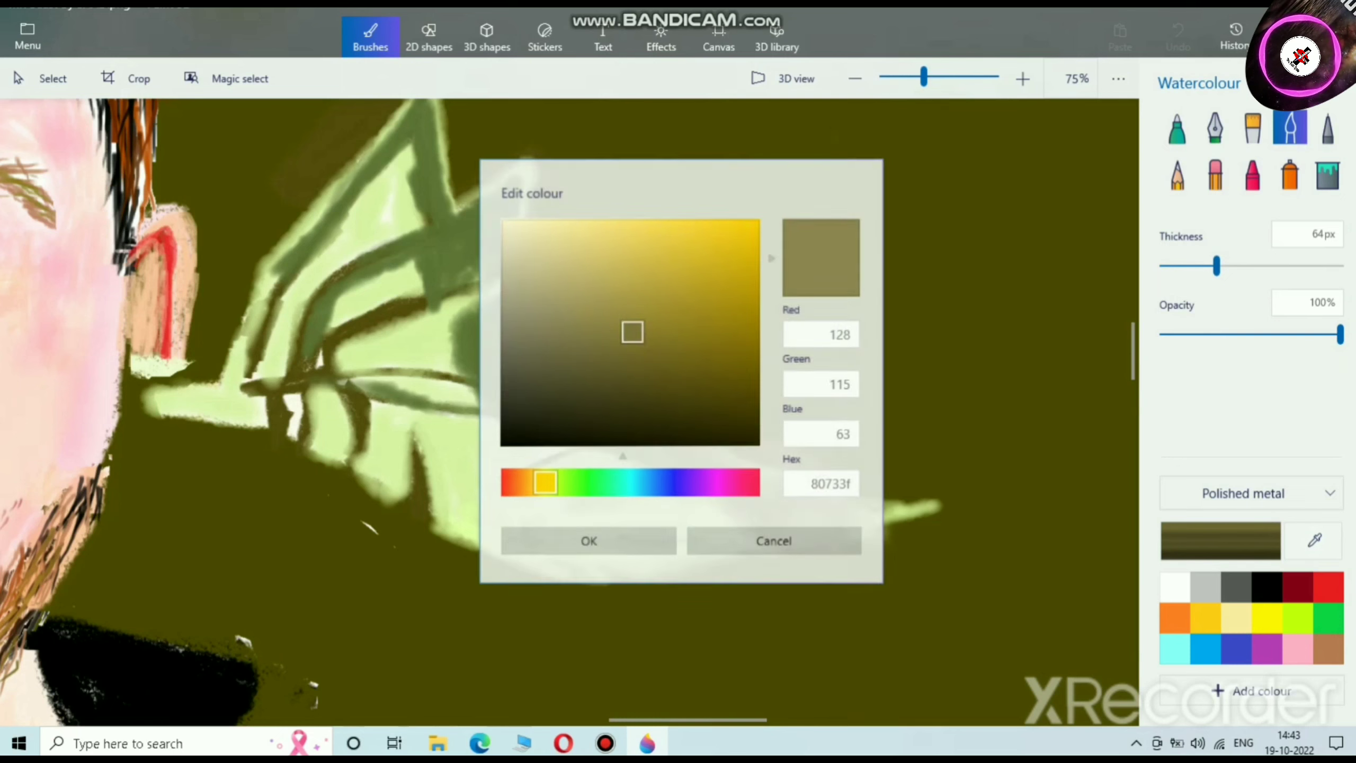
{"action": "left_click_drag", "start_coordinate": [635, 334], "coordinate": [639, 353]}
{"action": "left_click", "coordinate": [591, 539]}
{"action": "mouse_move", "coordinate": [743, 433]}
{"action": "left_mouse_down"}
{"action": "mouse_move", "coordinate": [896, 516]}
{"action": "mouse_move", "coordinate": [881, 489]}
{"action": "left_mouse_up"}
{"action": "left_click", "coordinate": [1220, 541]}
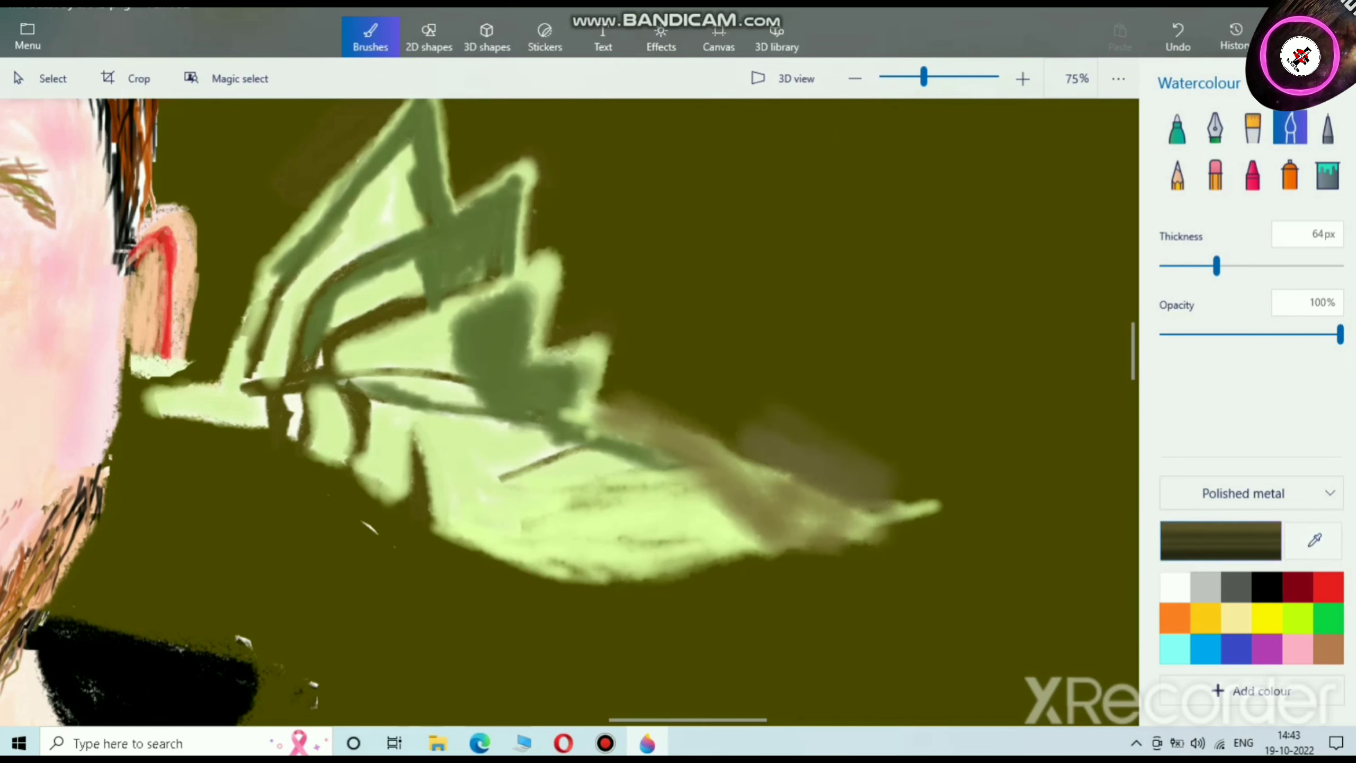
{"action": "left_click_drag", "start_coordinate": [638, 351], "coordinate": [582, 369]}
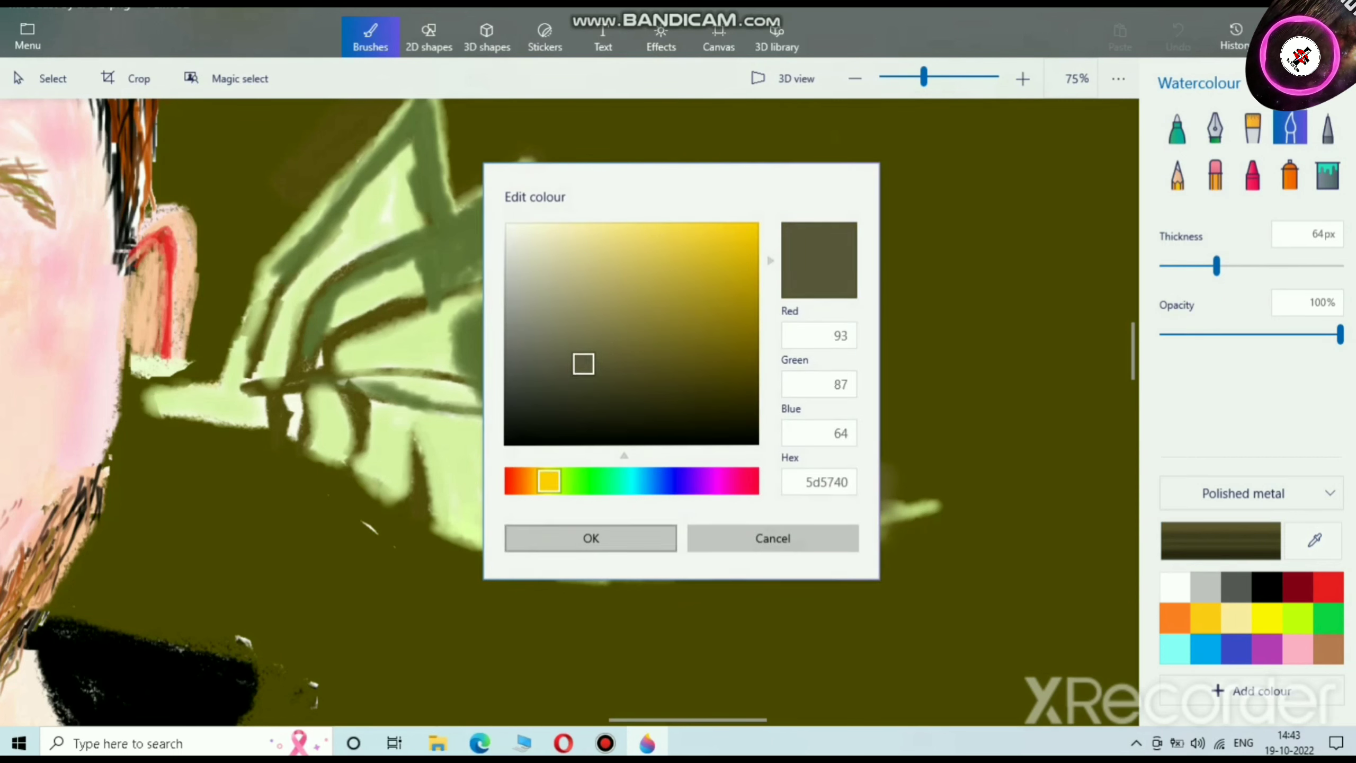
{"action": "left_click", "coordinate": [591, 538]}
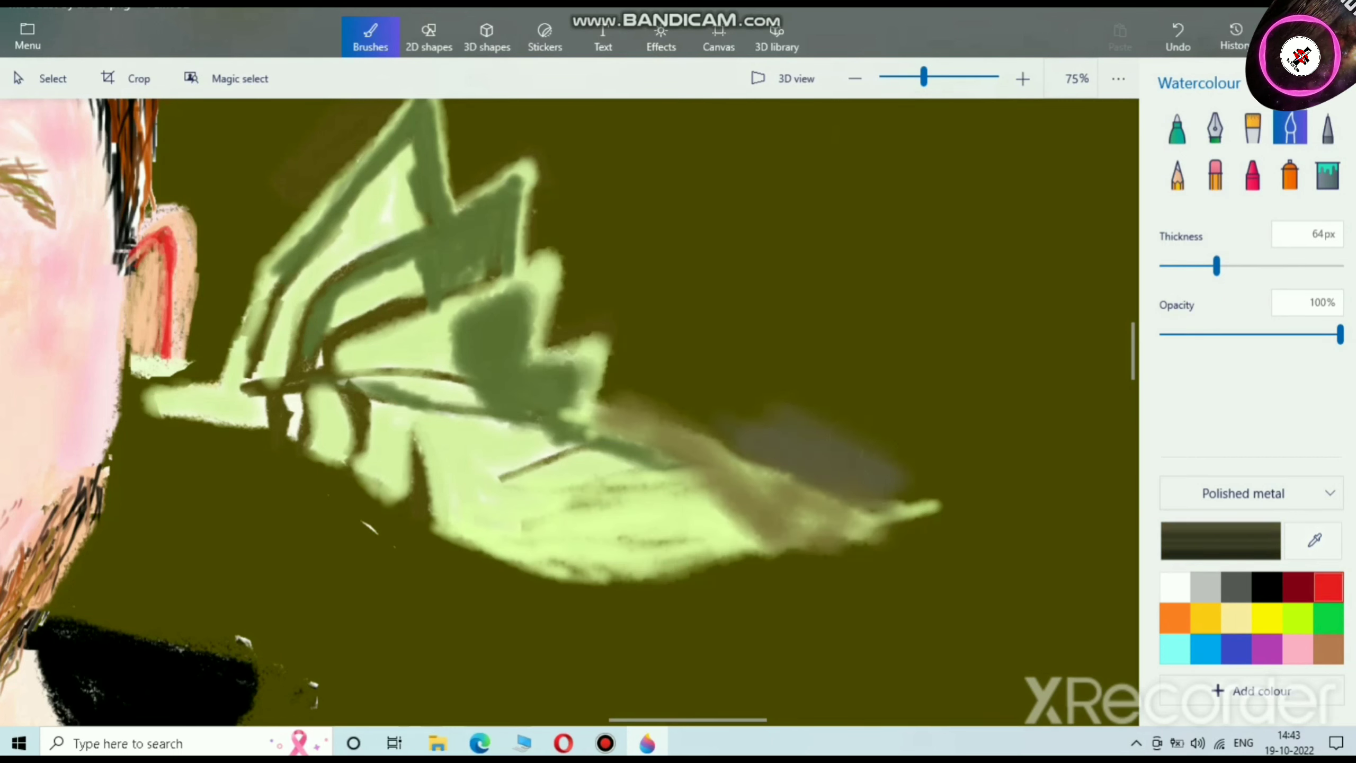
Step: Set the brush colour to 594808 and extend the patch above the lower bill's tip toward the fan
{"action": "left_click", "coordinate": [1221, 541]}
{"action": "mouse_move", "coordinate": [581, 364]}
{"action": "left_mouse_down"}
{"action": "mouse_move", "coordinate": [672, 369]}
{"action": "mouse_move", "coordinate": [693, 345]}
{"action": "mouse_move", "coordinate": [736, 367]}
{"action": "left_mouse_up"}
{"action": "left_click", "coordinate": [591, 538]}
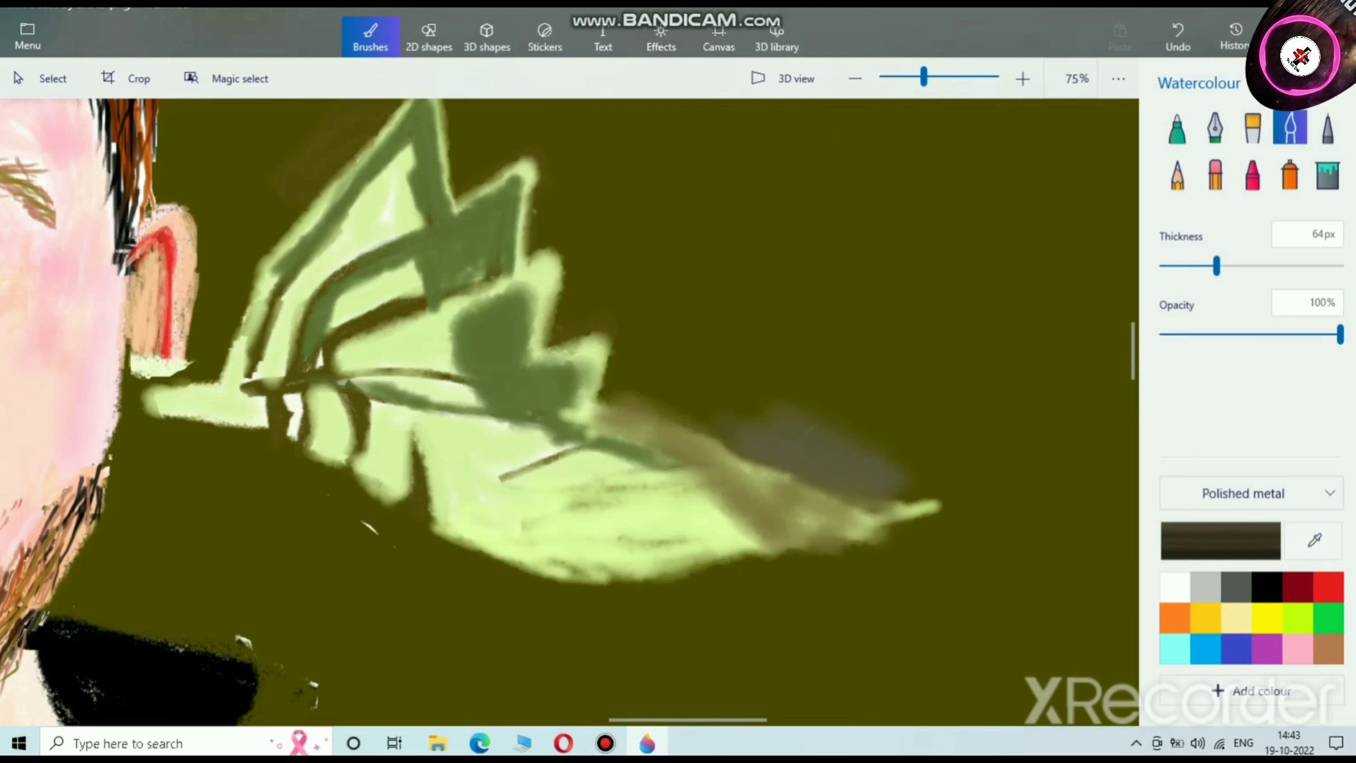
{"action": "scroll", "coordinate": [730, 428], "scroll_direction": "up", "scroll_amount": 5}
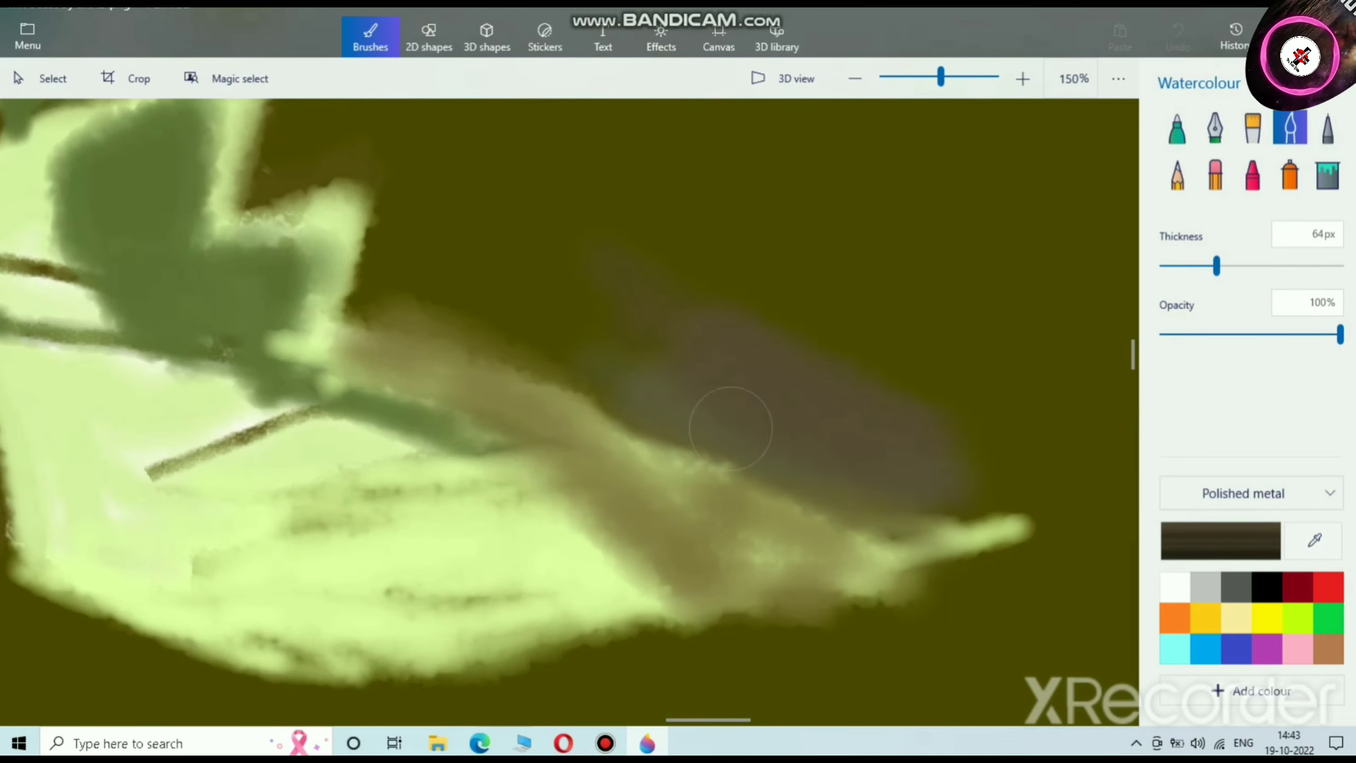
Step: Set the brush colour to the grey-green 636c4c and paint it over the background patch above the lower bill
{"action": "left_click", "coordinate": [1221, 541]}
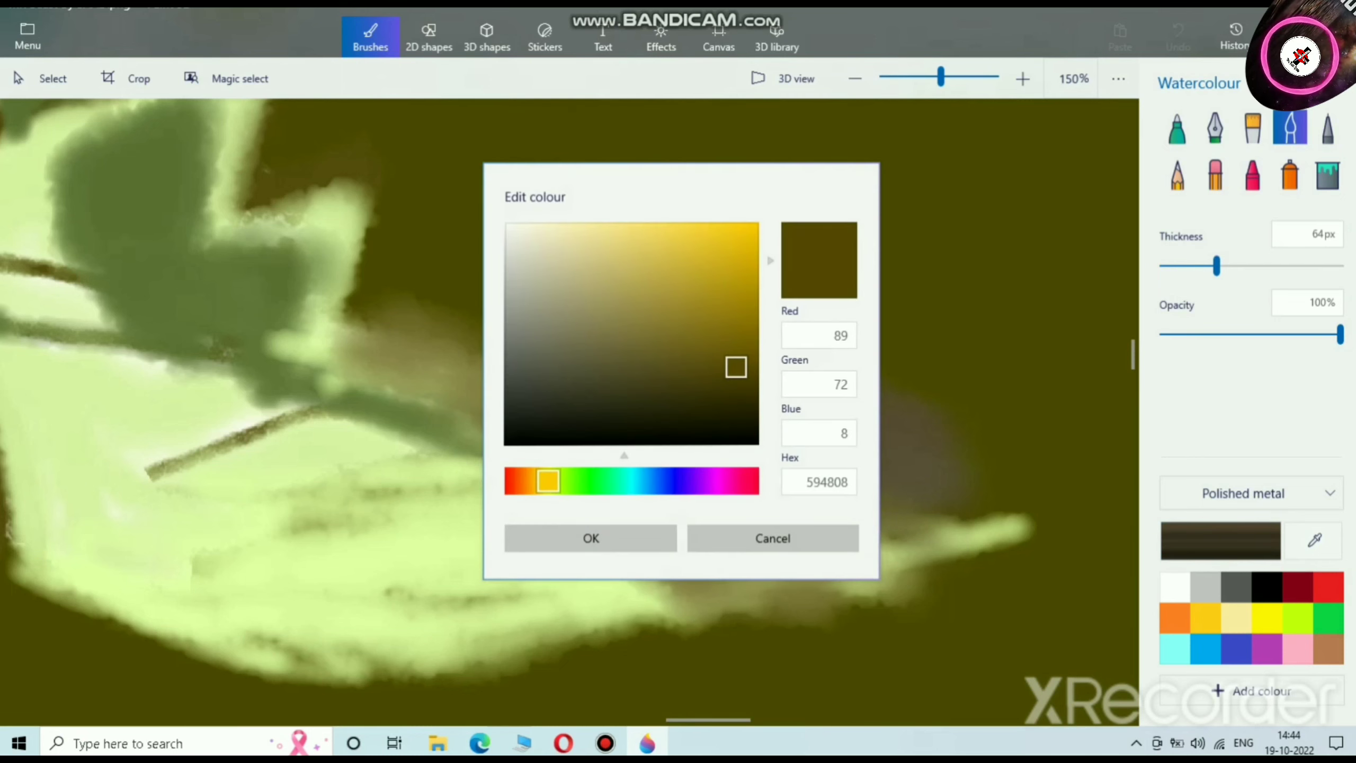
{"action": "left_click_drag", "start_coordinate": [549, 481], "coordinate": [566, 482]}
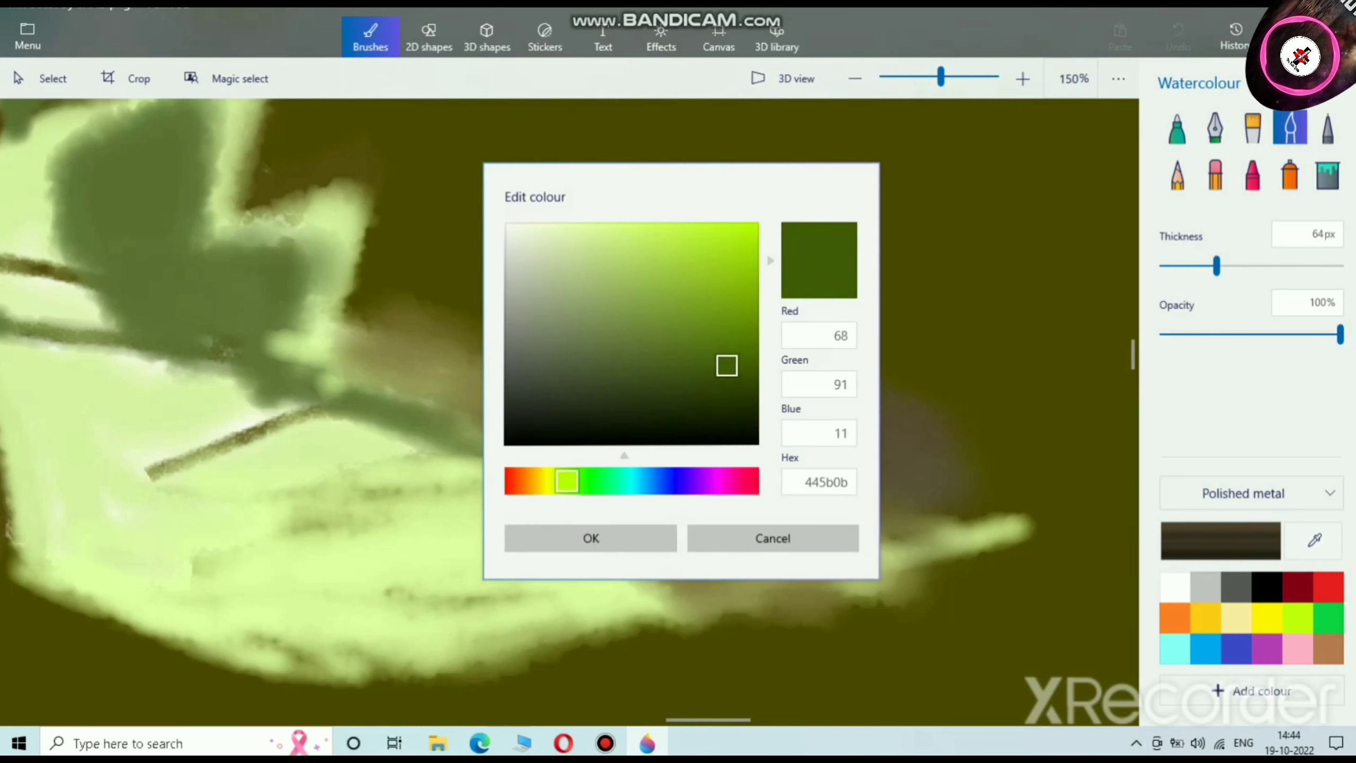
{"action": "left_click_drag", "start_coordinate": [727, 365], "coordinate": [580, 350]}
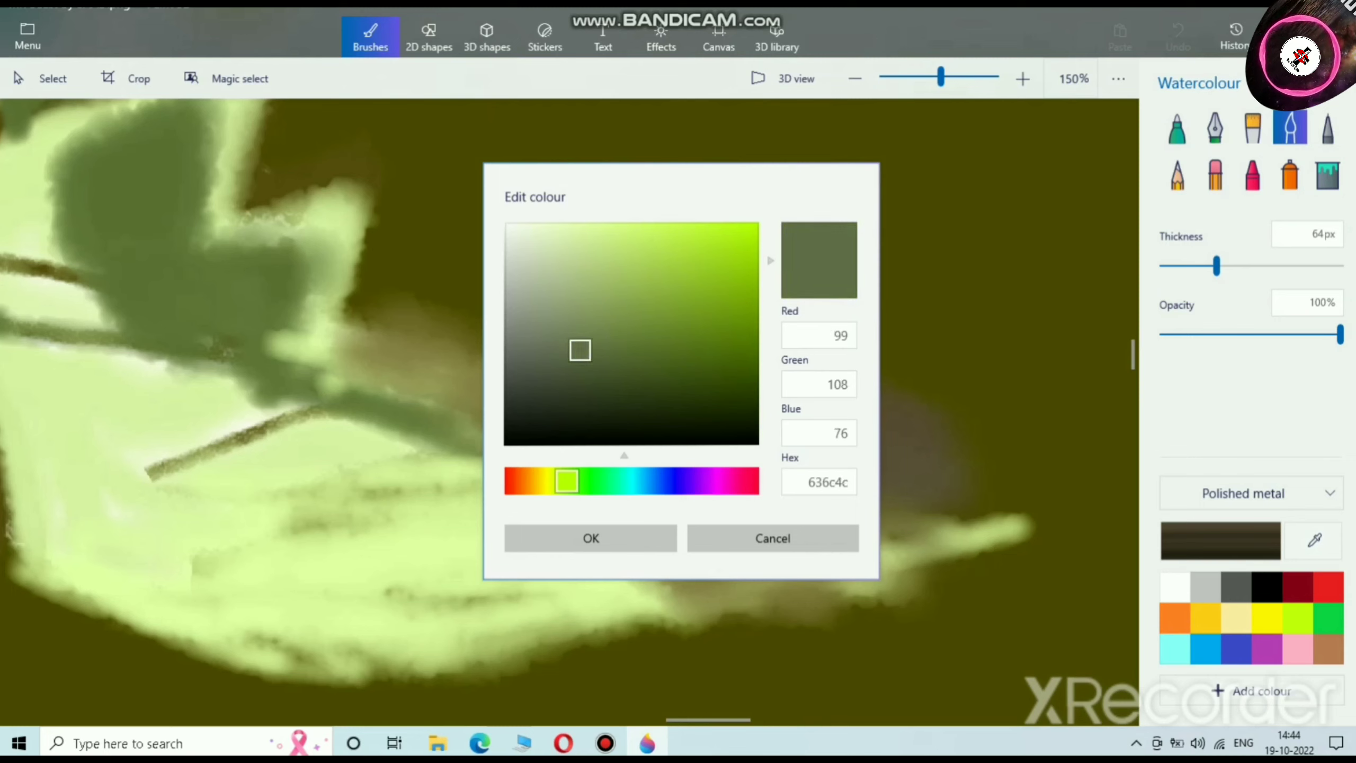
{"action": "left_click", "coordinate": [592, 538]}
{"action": "mouse_move", "coordinate": [690, 416]}
{"action": "left_mouse_down"}
{"action": "mouse_move", "coordinate": [550, 327]}
{"action": "mouse_move", "coordinate": [561, 371]}
{"action": "mouse_move", "coordinate": [634, 370]}
{"action": "left_mouse_up"}
Step: Paint over the background patch with dark grey 484847 and a more saturated green
{"action": "left_click", "coordinate": [1221, 541]}
{"action": "left_click", "coordinate": [591, 538]}
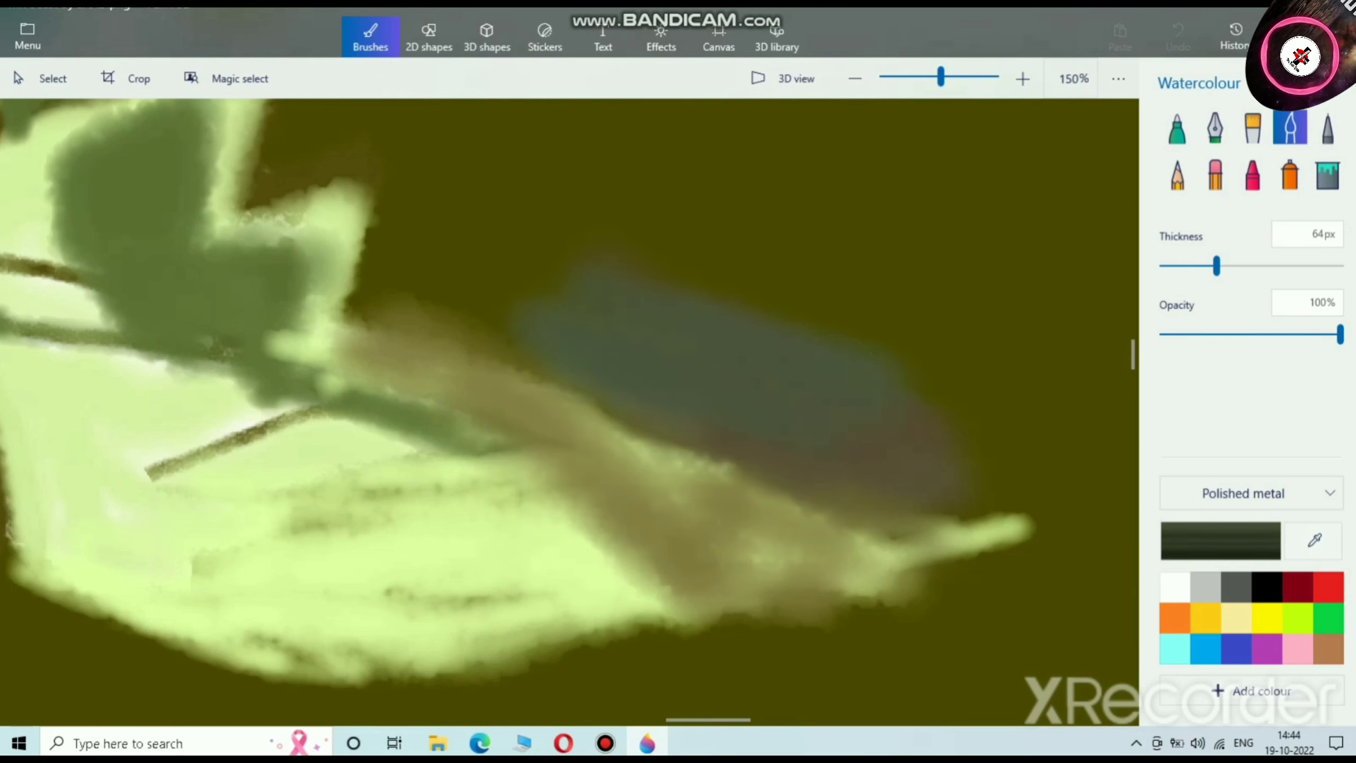
{"action": "left_click", "coordinate": [1221, 541]}
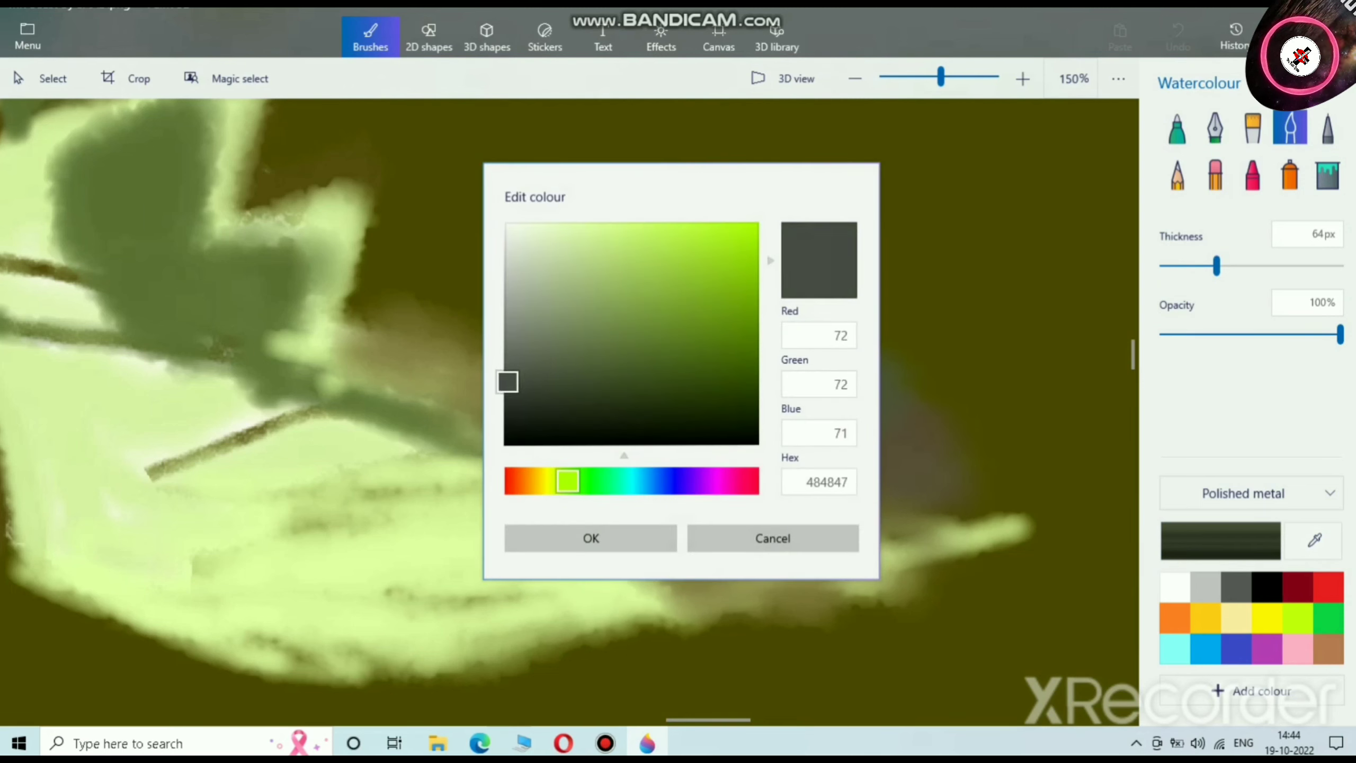
{"action": "mouse_move", "coordinate": [507, 381]}
{"action": "left_mouse_down"}
{"action": "mouse_move", "coordinate": [502, 339]}
{"action": "mouse_move", "coordinate": [618, 361]}
{"action": "mouse_move", "coordinate": [572, 373]}
{"action": "mouse_move", "coordinate": [583, 336]}
{"action": "mouse_move", "coordinate": [581, 348]}
{"action": "mouse_move", "coordinate": [817, 380]}
{"action": "mouse_move", "coordinate": [825, 417]}
{"action": "mouse_move", "coordinate": [686, 409]}
{"action": "mouse_move", "coordinate": [954, 388]}
{"action": "mouse_move", "coordinate": [740, 289]}
{"action": "left_mouse_up"}
{"action": "left_click", "coordinate": [591, 539]}
Step: Darken the pale yellow swatch to brown 6b5e27, paint over the patch's upper part, and darken the colour slightly more
{"action": "left_click", "coordinate": [1237, 619]}
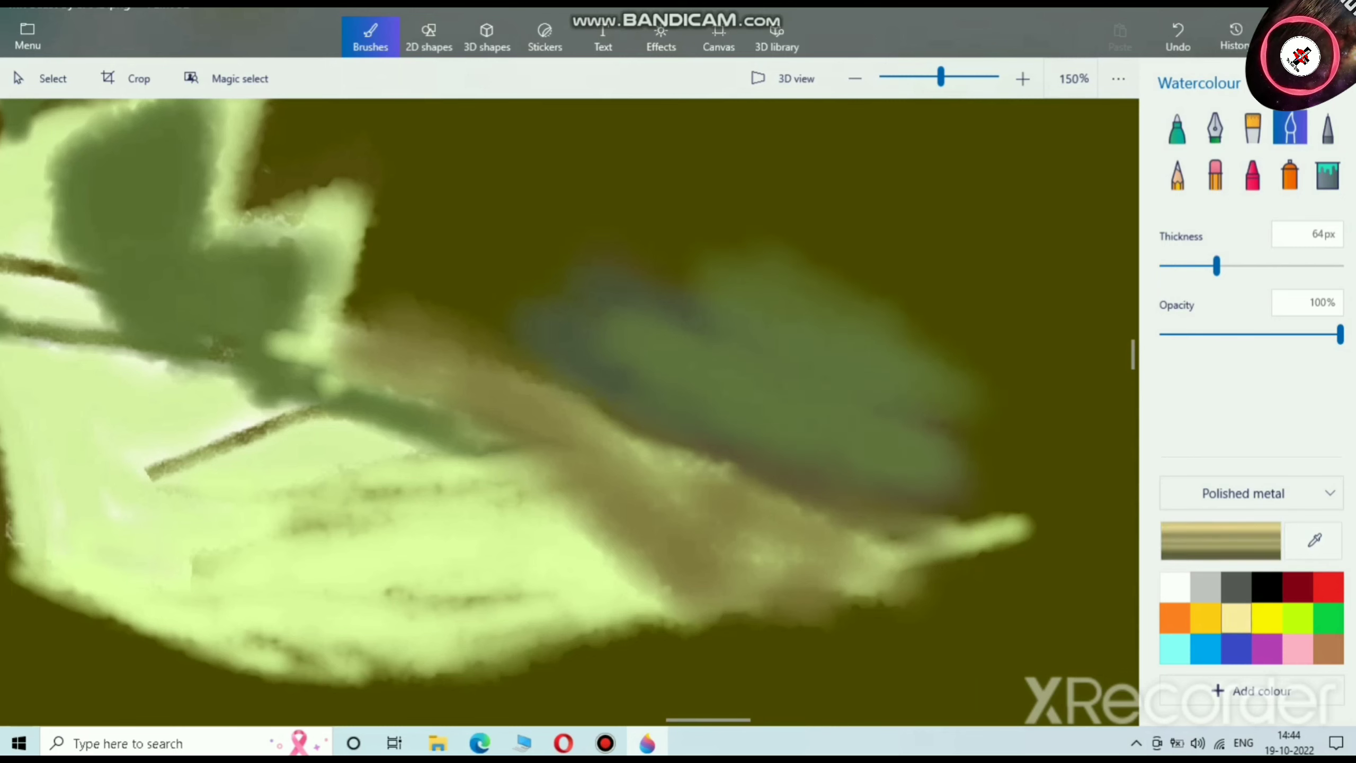
{"action": "left_click", "coordinate": [1221, 541]}
{"action": "left_click_drag", "start_coordinate": [583, 272], "coordinate": [613, 367]}
{"action": "mouse_move", "coordinate": [575, 370]}
{"action": "left_mouse_down"}
{"action": "mouse_move", "coordinate": [624, 354]}
{"action": "mouse_move", "coordinate": [585, 366]}
{"action": "mouse_move", "coordinate": [569, 324]}
{"action": "mouse_move", "coordinate": [708, 321]}
{"action": "mouse_move", "coordinate": [758, 366]}
{"action": "mouse_move", "coordinate": [757, 339]}
{"action": "mouse_move", "coordinate": [729, 356]}
{"action": "mouse_move", "coordinate": [691, 335]}
{"action": "mouse_move", "coordinate": [663, 342]}
{"action": "mouse_move", "coordinate": [732, 273]}
{"action": "mouse_move", "coordinate": [897, 320]}
{"action": "mouse_move", "coordinate": [809, 272]}
{"action": "left_mouse_up"}
{"action": "left_click", "coordinate": [591, 538]}
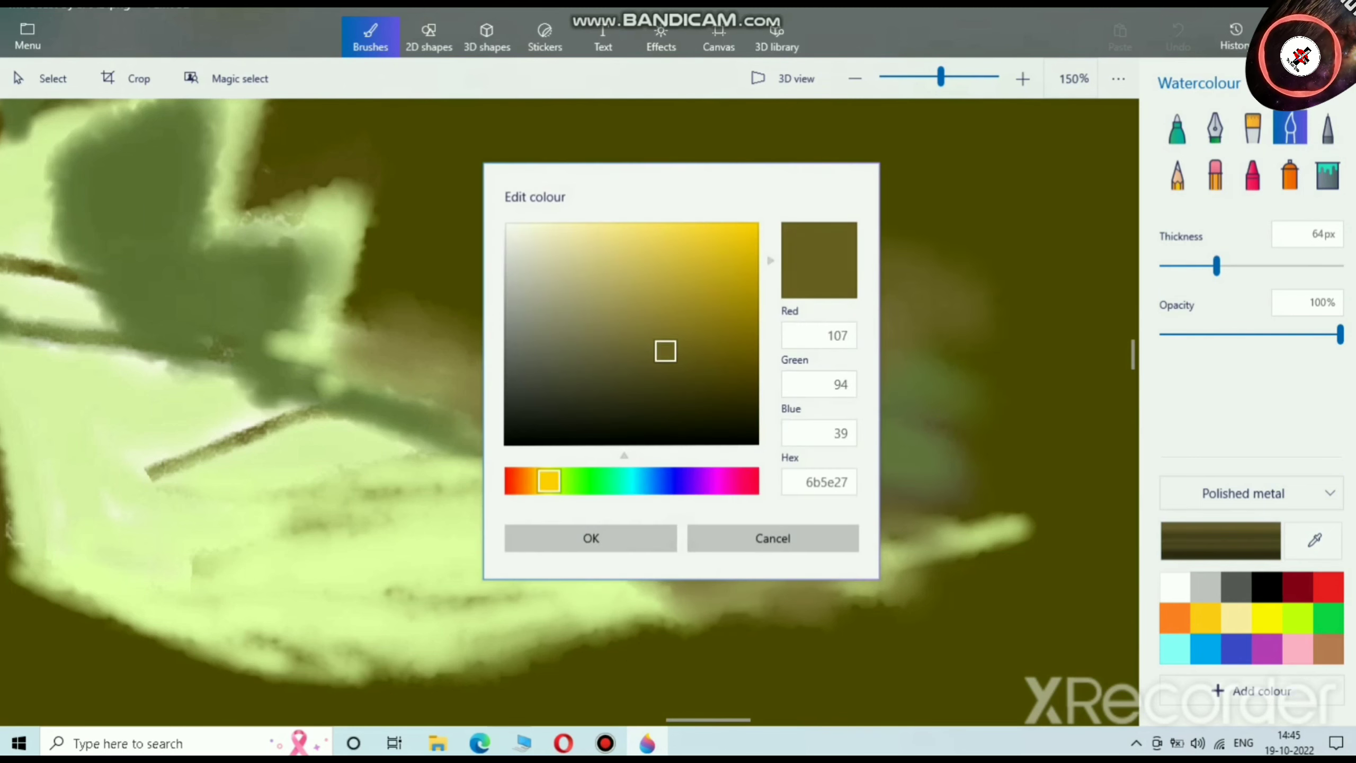
{"action": "left_click_drag", "start_coordinate": [664, 352], "coordinate": [650, 360]}
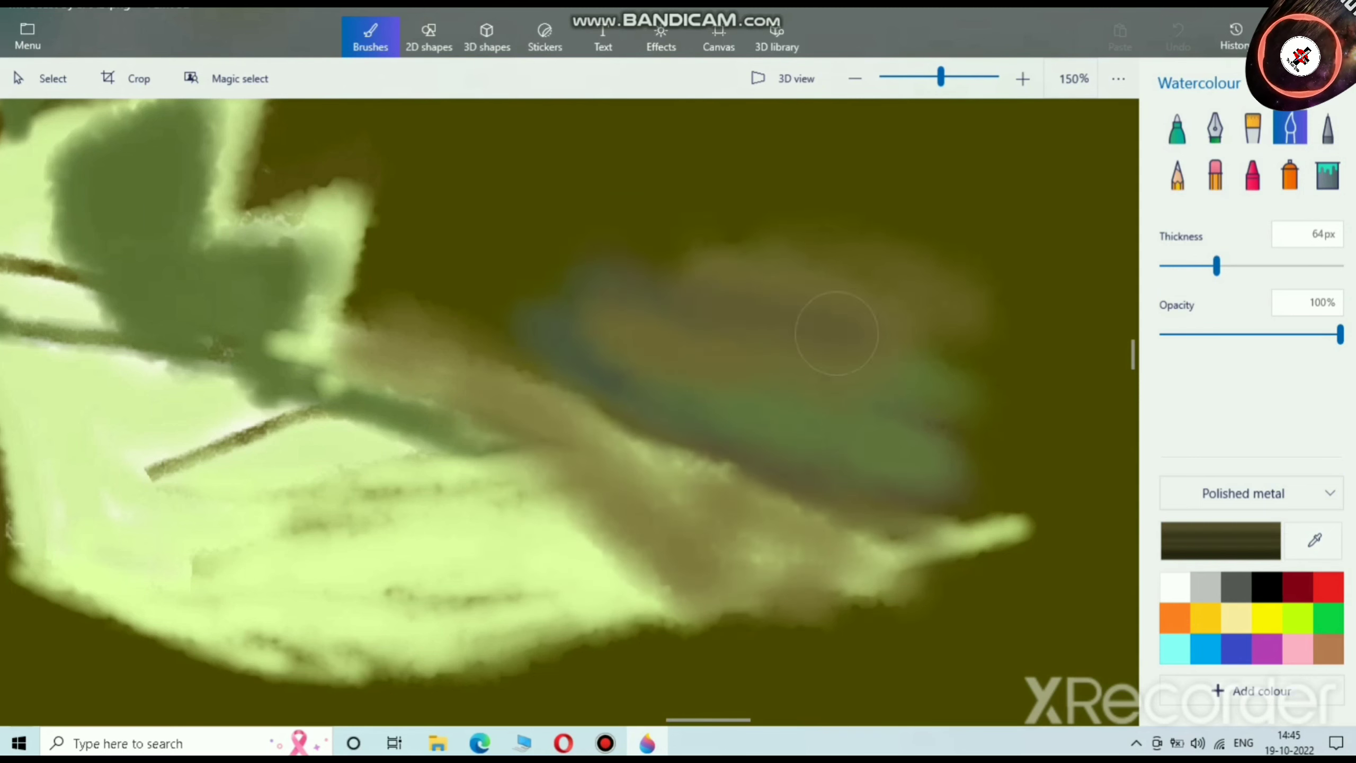
Step: Paint brown over the upper part of the background patch and set the brush colour to green 519b66
{"action": "mouse_move", "coordinate": [801, 305]}
{"action": "left_mouse_down"}
{"action": "mouse_move", "coordinate": [695, 267]}
{"action": "mouse_move", "coordinate": [967, 261]}
{"action": "mouse_move", "coordinate": [889, 304]}
{"action": "mouse_move", "coordinate": [836, 383]}
{"action": "left_mouse_up"}
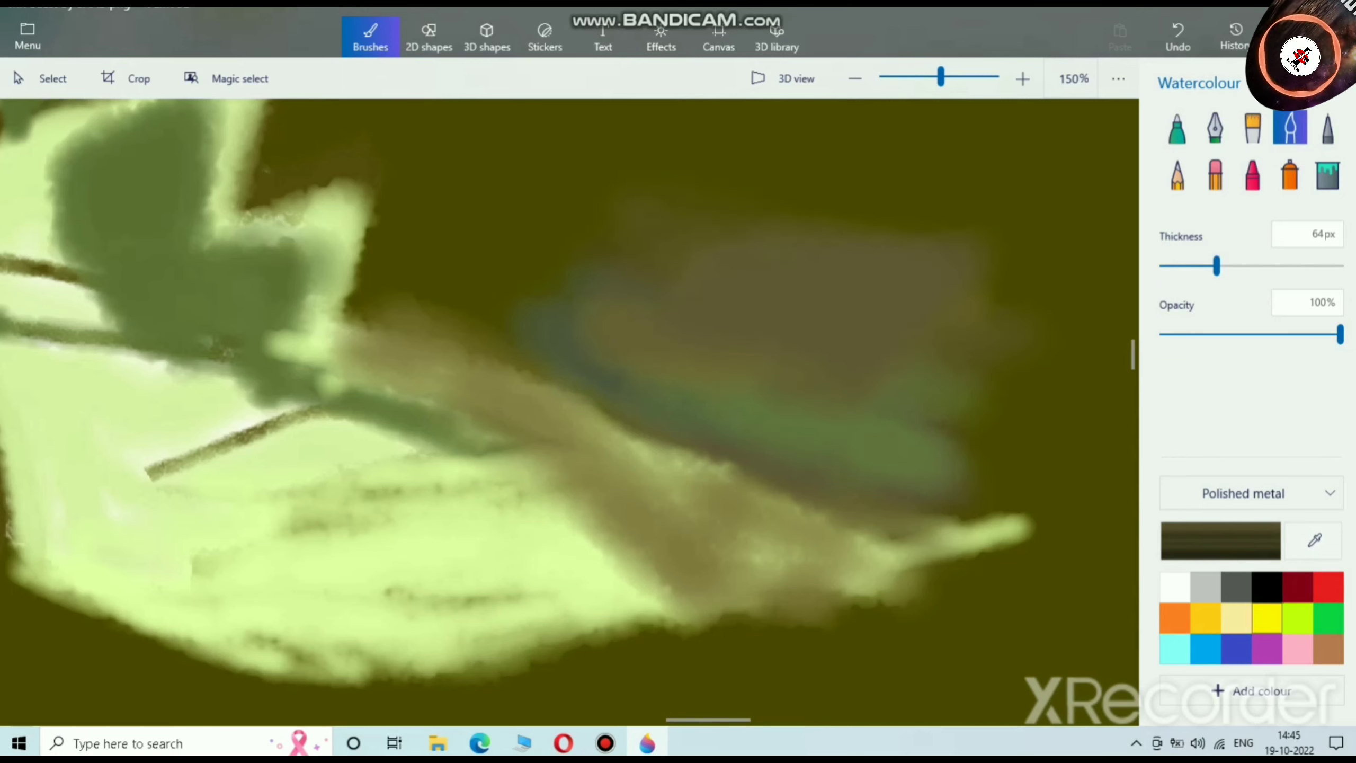
{"action": "left_click", "coordinate": [1329, 619]}
{"action": "left_click", "coordinate": [1221, 541]}
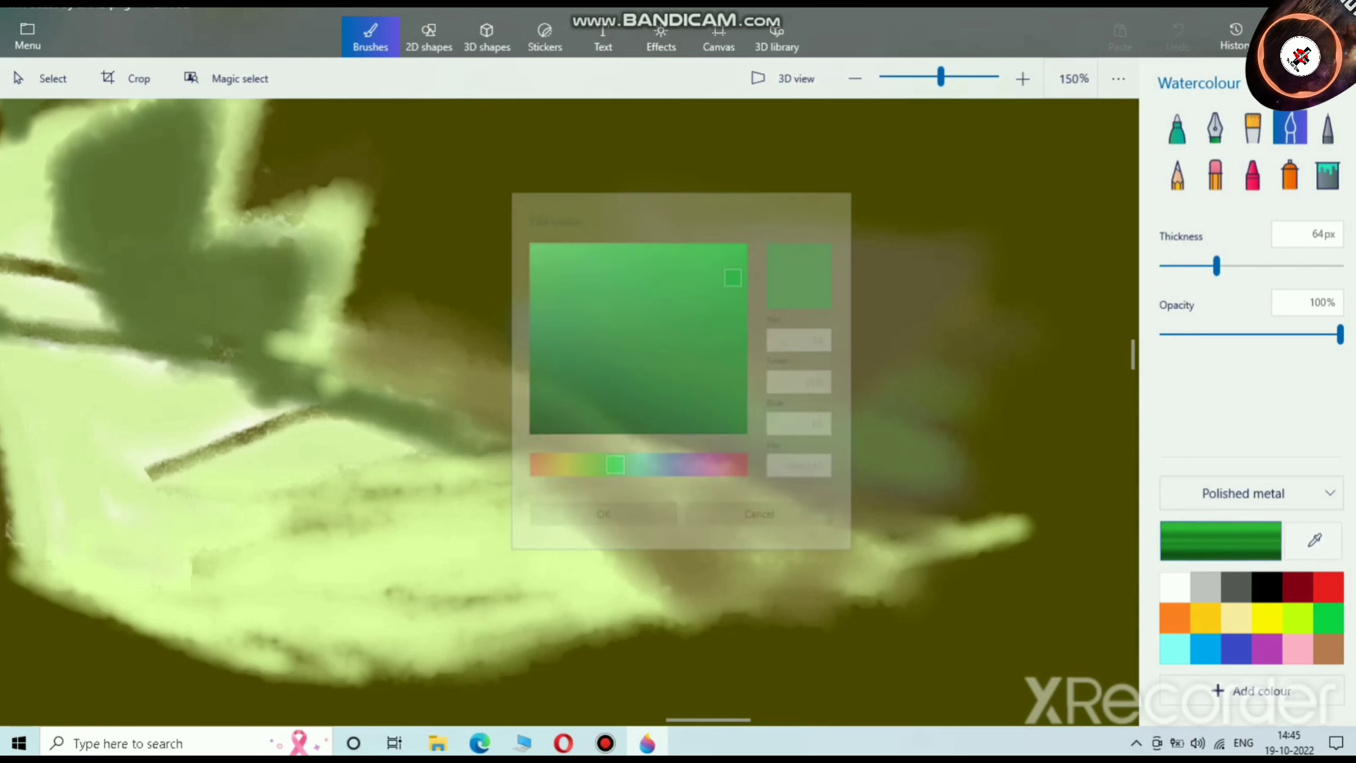
{"action": "mouse_move", "coordinate": [739, 262]}
{"action": "left_mouse_down"}
{"action": "mouse_move", "coordinate": [718, 354]}
{"action": "mouse_move", "coordinate": [626, 310]}
{"action": "left_mouse_up"}
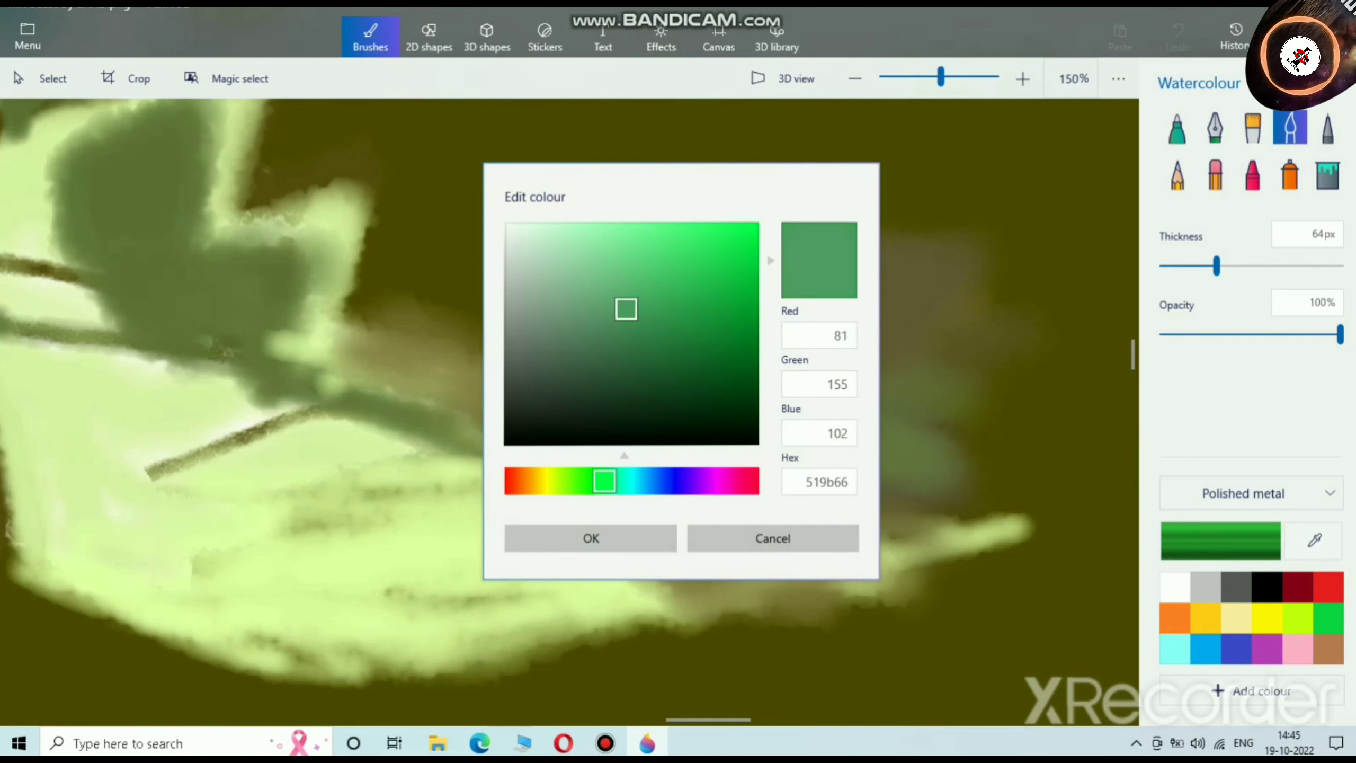
{"action": "left_click", "coordinate": [591, 537]}
Step: Darken the lime swatch to a deep olive green and paint a band of it across the patch's middle
{"action": "left_click", "coordinate": [1298, 618]}
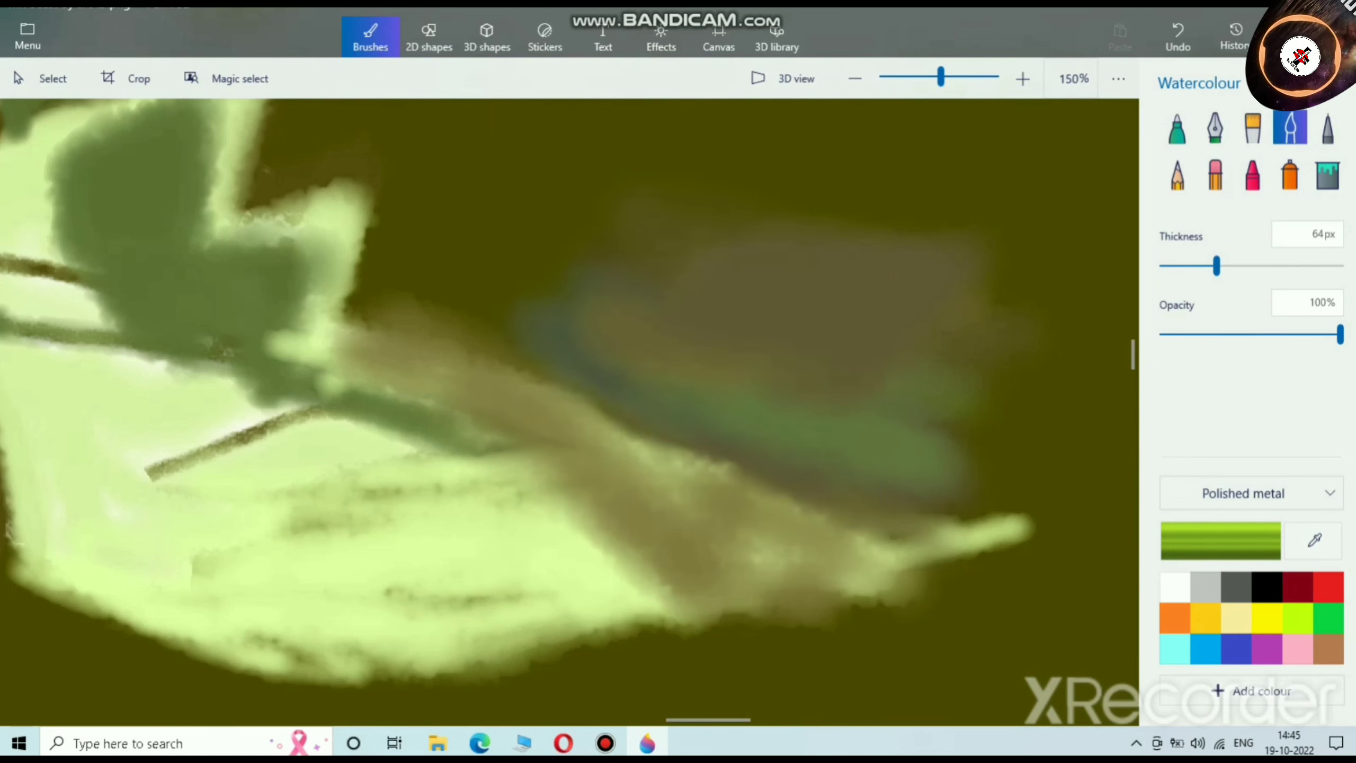
{"action": "left_click", "coordinate": [1221, 541]}
{"action": "mouse_move", "coordinate": [741, 252]}
{"action": "left_mouse_down"}
{"action": "mouse_move", "coordinate": [724, 349]}
{"action": "mouse_move", "coordinate": [648, 348]}
{"action": "left_mouse_up"}
{"action": "left_click", "coordinate": [590, 538]}
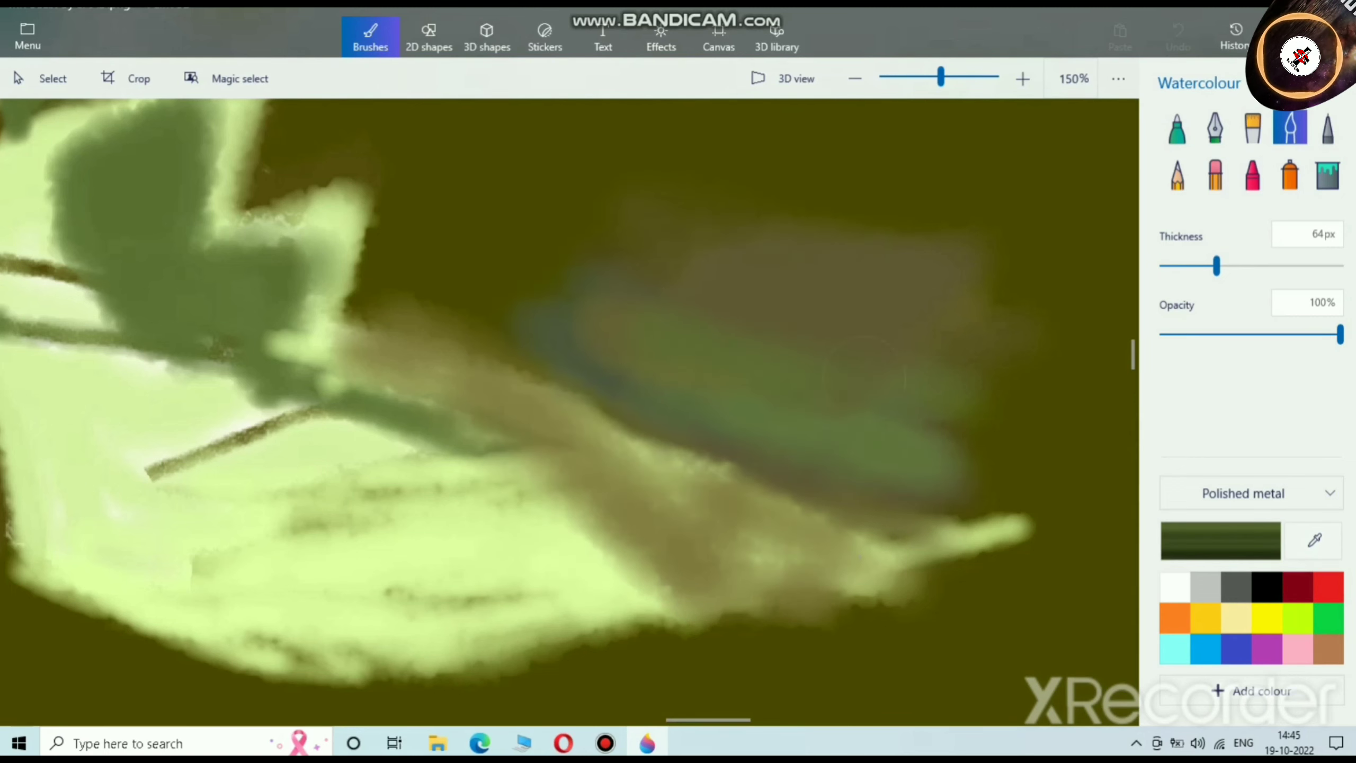
Step: Cover most of the patch with grey-green 565f3d and streak a greyer green across its centre
{"action": "left_click", "coordinate": [1220, 541]}
{"action": "left_click_drag", "start_coordinate": [645, 348], "coordinate": [596, 361]}
{"action": "left_click", "coordinate": [591, 538]}
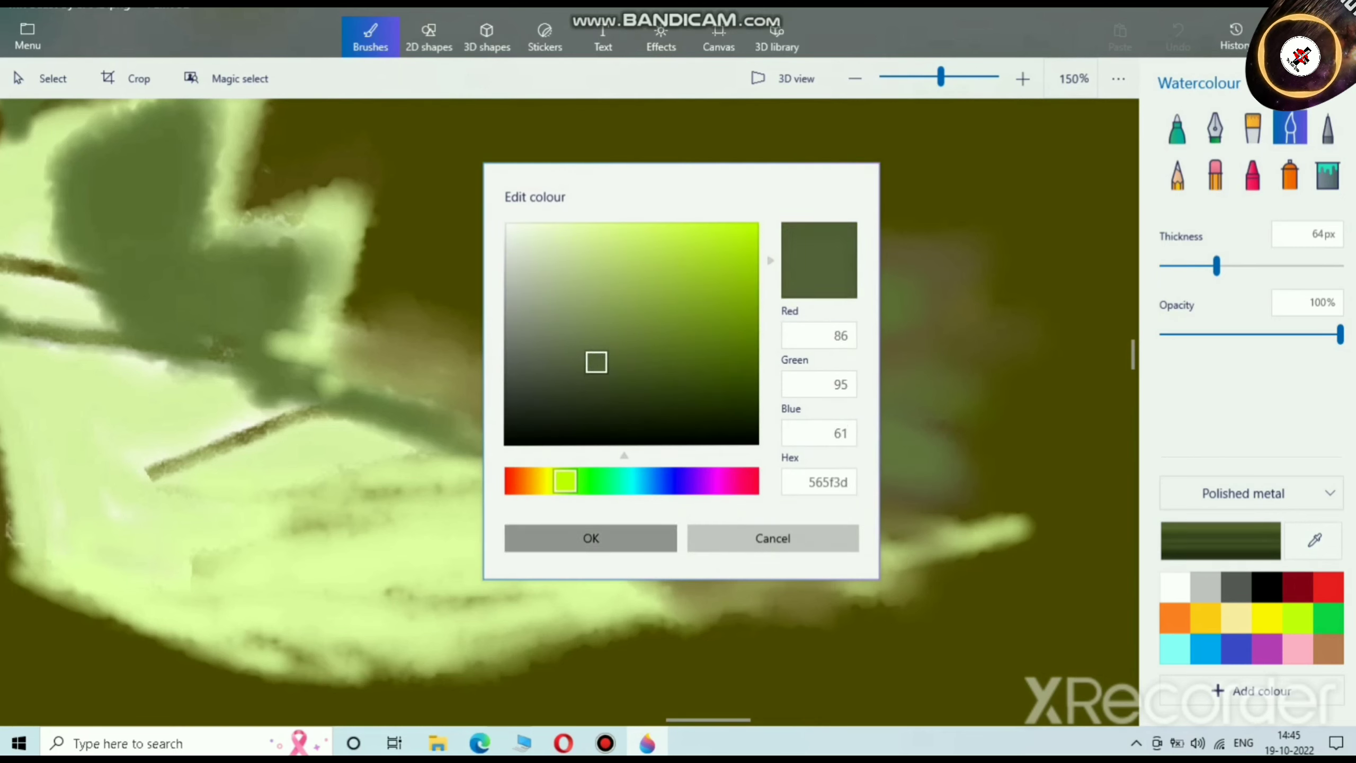
{"action": "mouse_move", "coordinate": [785, 235]}
{"action": "left_mouse_down"}
{"action": "mouse_move", "coordinate": [1012, 213]}
{"action": "mouse_move", "coordinate": [961, 326]}
{"action": "mouse_move", "coordinate": [999, 381]}
{"action": "mouse_move", "coordinate": [1004, 430]}
{"action": "mouse_move", "coordinate": [844, 442]}
{"action": "left_mouse_up"}
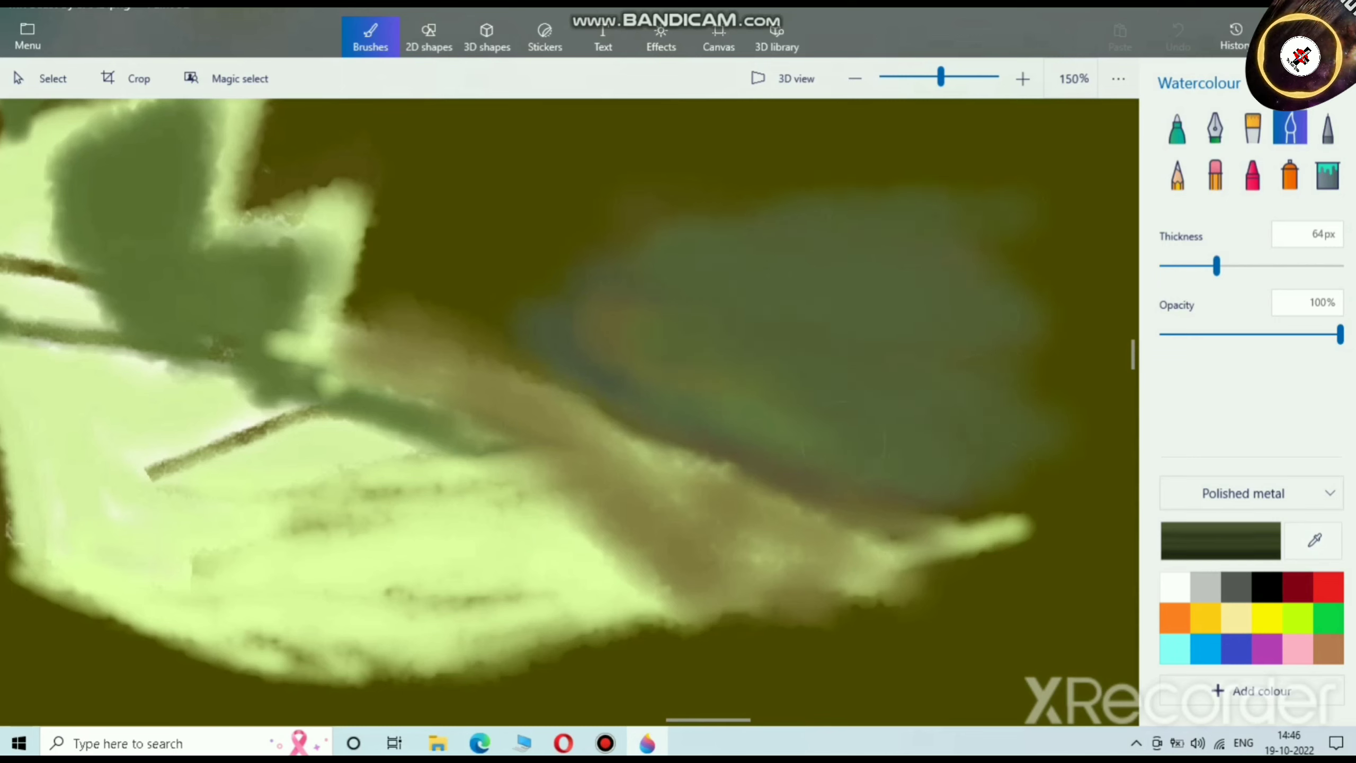
{"action": "left_click", "coordinate": [1221, 540]}
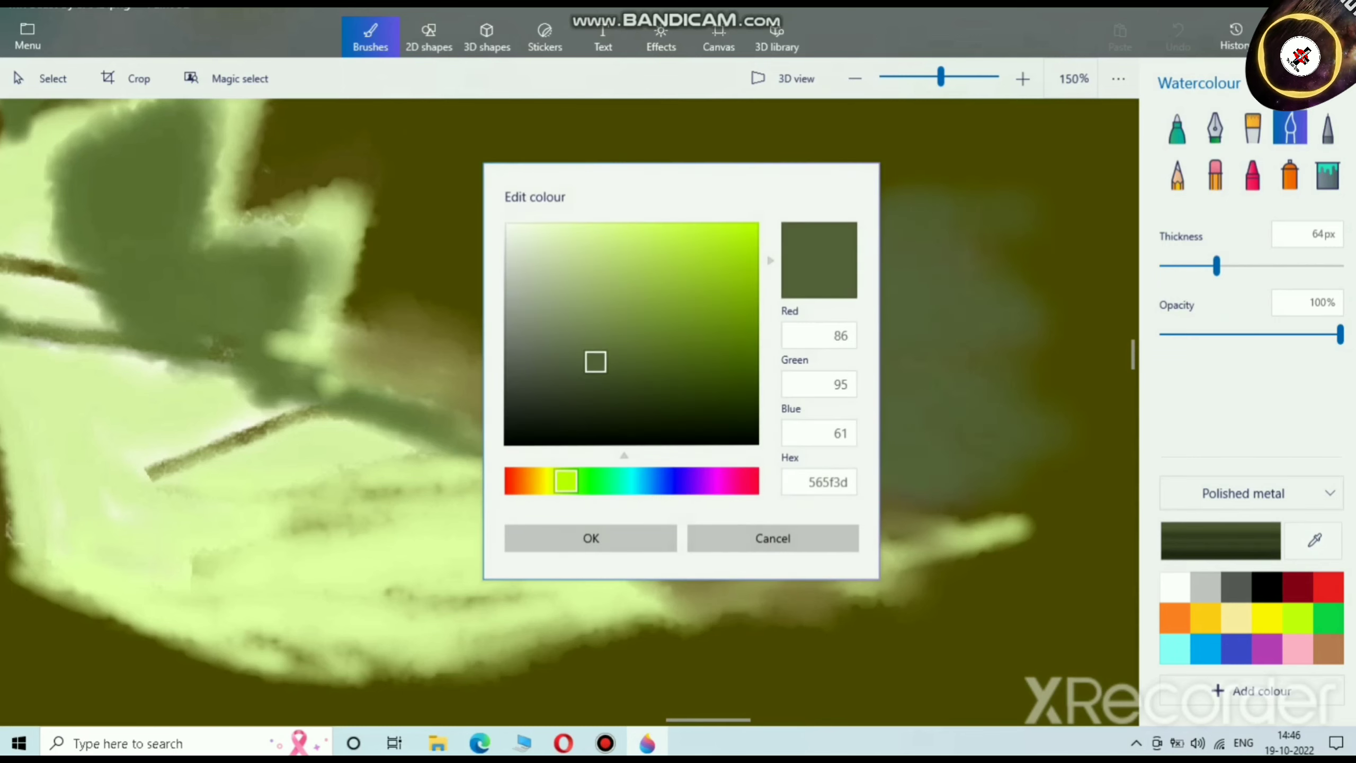
{"action": "left_click_drag", "start_coordinate": [582, 375], "coordinate": [531, 369]}
{"action": "left_click", "coordinate": [591, 538]}
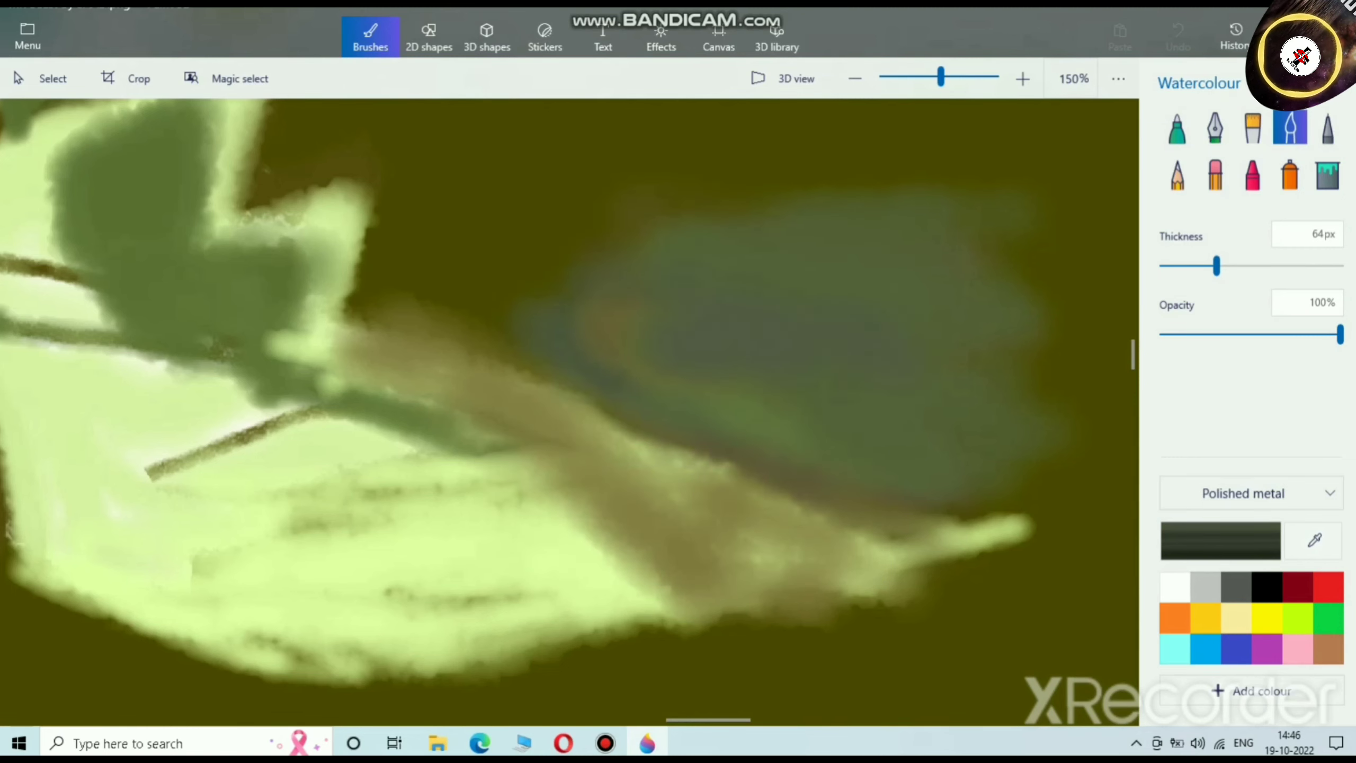
Step: Darken the gold swatch to brown, paint the patch's upper part, and brush darker brown 594e27 through it
{"action": "left_click", "coordinate": [1206, 618]}
{"action": "left_click", "coordinate": [1221, 540]}
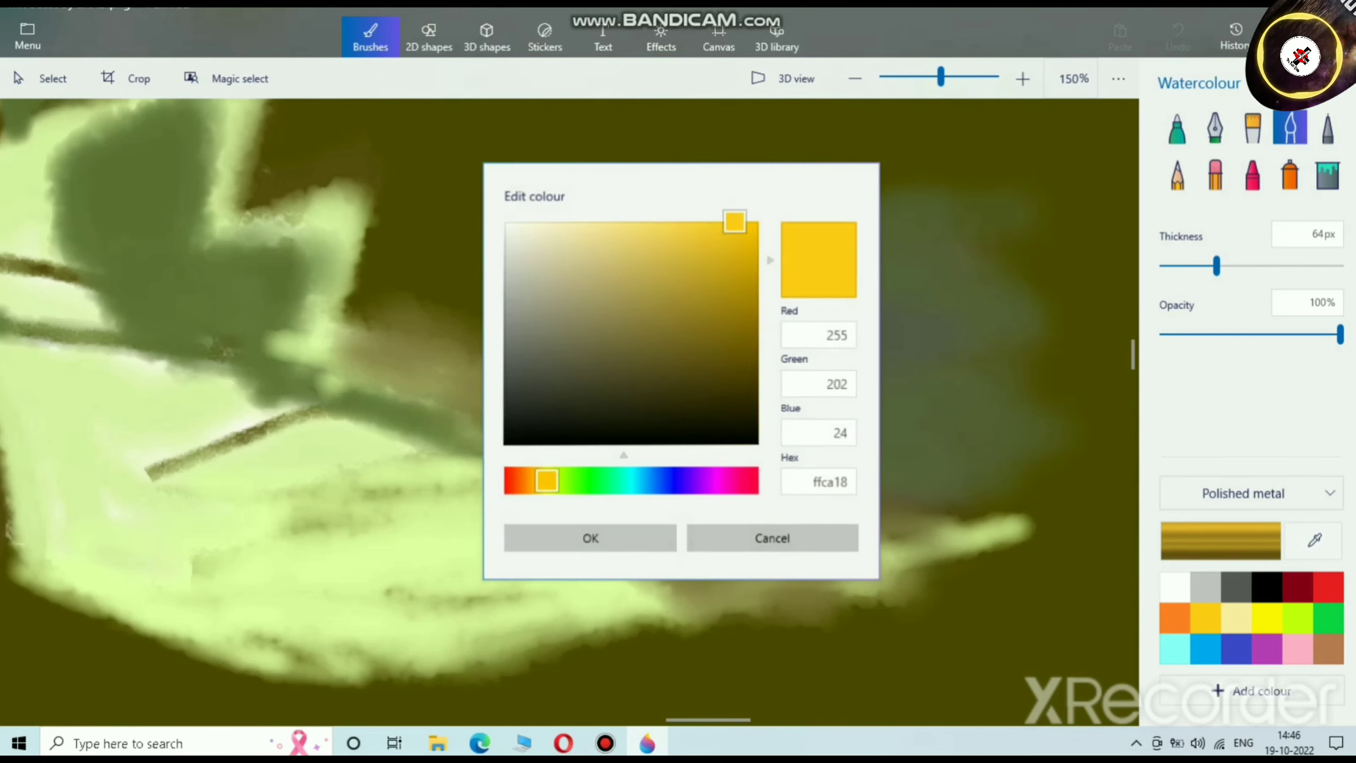
{"action": "mouse_move", "coordinate": [736, 222]}
{"action": "left_mouse_down"}
{"action": "mouse_move", "coordinate": [757, 358]}
{"action": "mouse_move", "coordinate": [658, 347]}
{"action": "left_mouse_up"}
{"action": "left_click", "coordinate": [590, 538]}
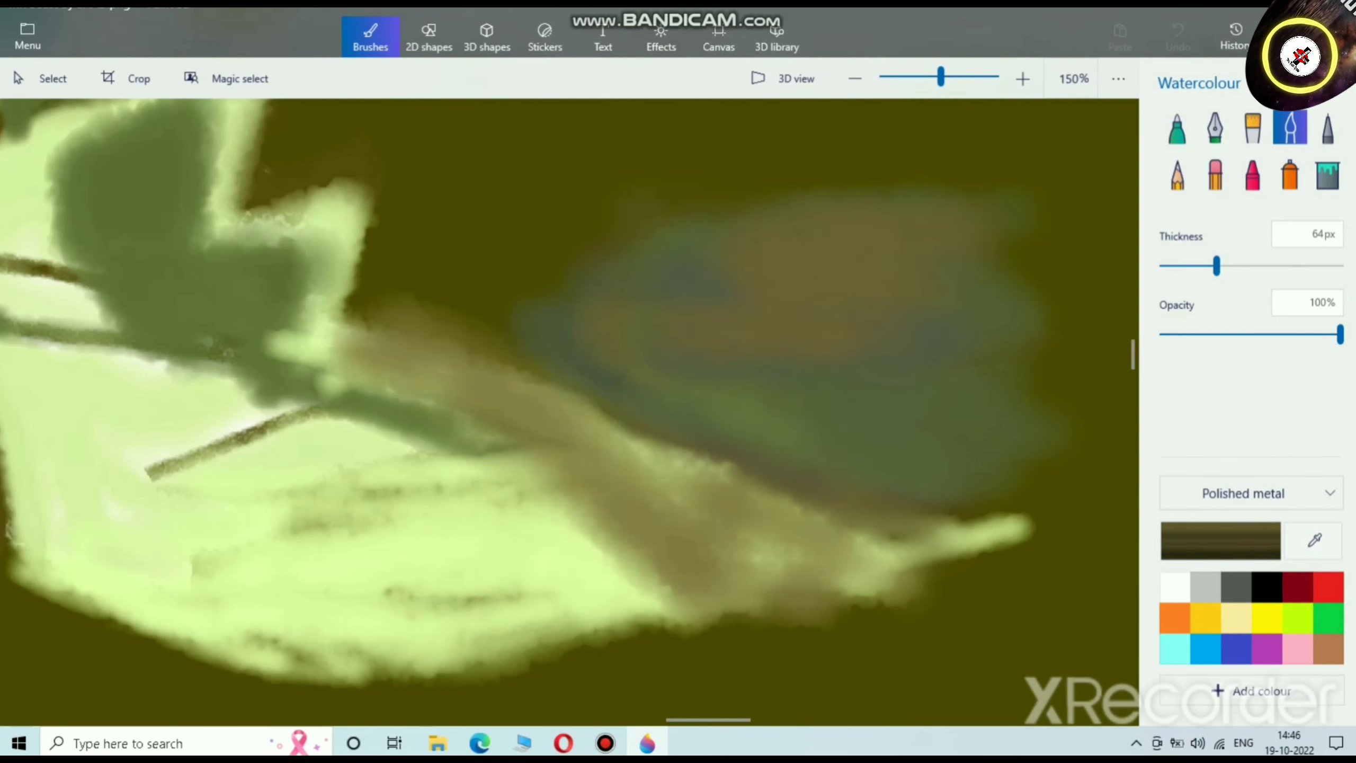
{"action": "left_click", "coordinate": [1221, 540]}
{"action": "left_click_drag", "start_coordinate": [657, 345], "coordinate": [639, 370]}
{"action": "left_click", "coordinate": [590, 537]}
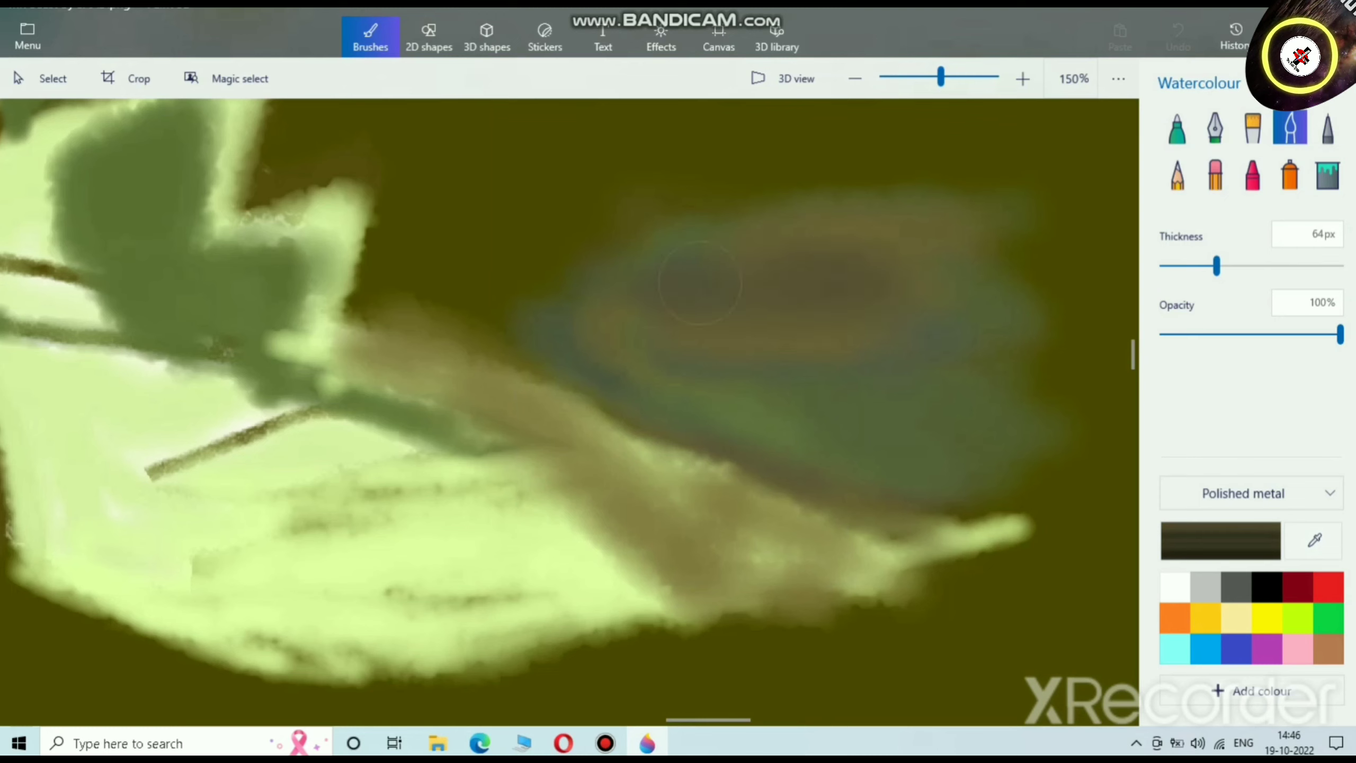
Step: Paint brown 5e4e17 over the patch and add a stroke of lighter brown 7d6d38
{"action": "left_click", "coordinate": [1221, 540]}
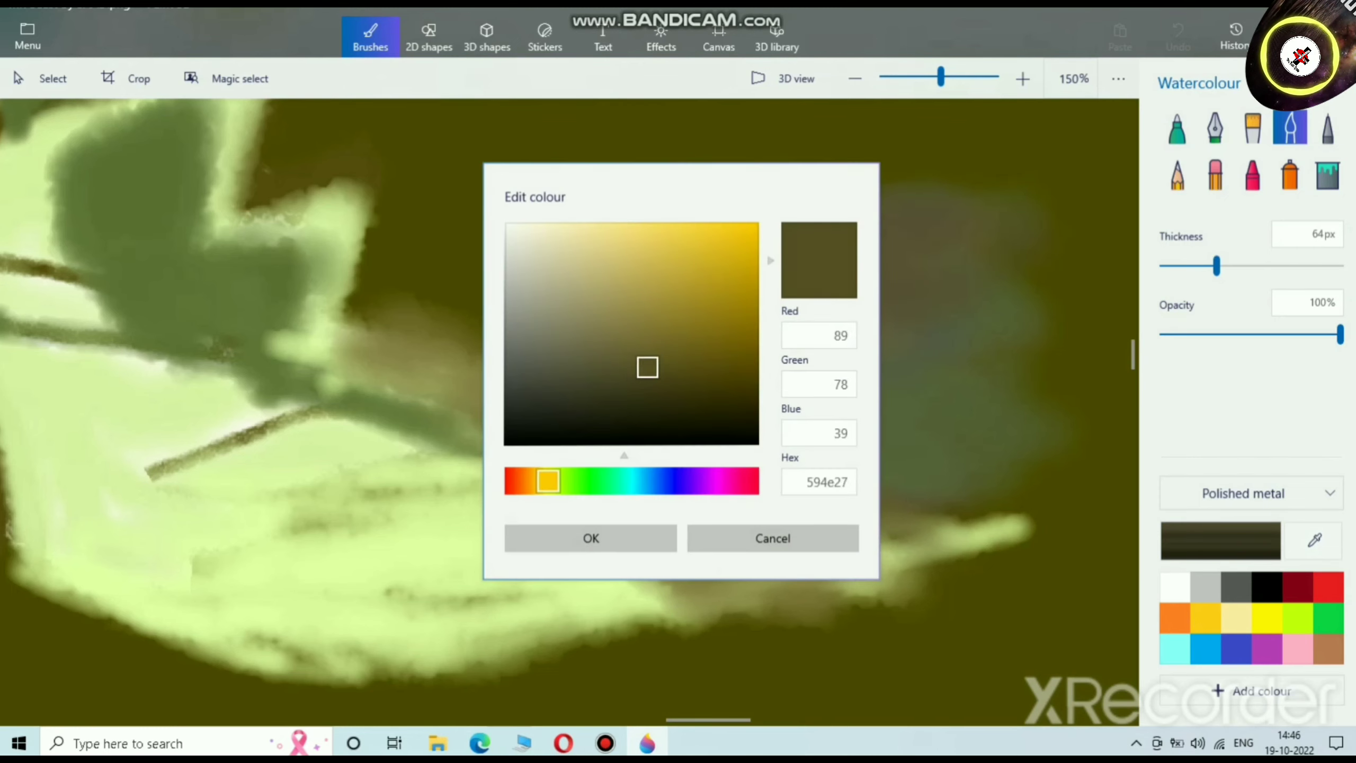
{"action": "left_click_drag", "start_coordinate": [648, 367], "coordinate": [696, 365]}
{"action": "left_click", "coordinate": [590, 537]}
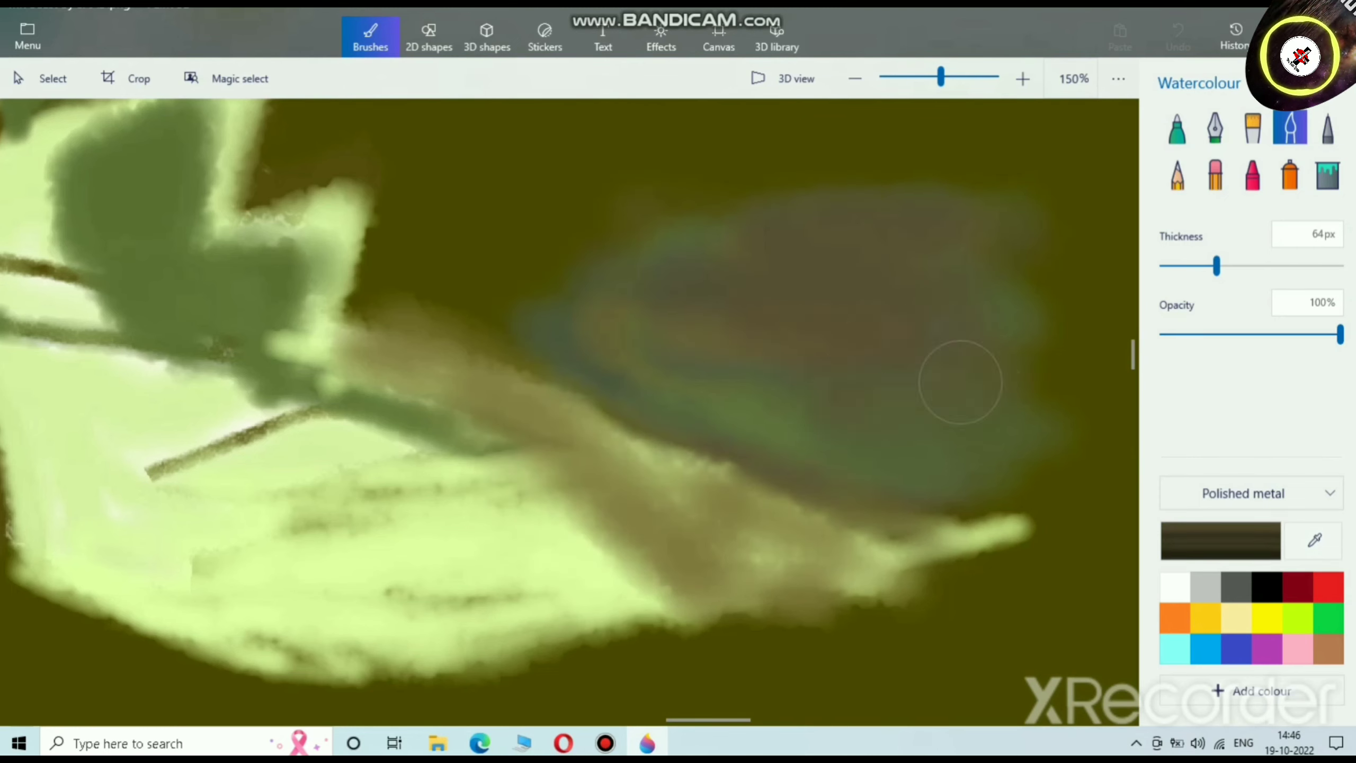
{"action": "left_click", "coordinate": [1221, 540]}
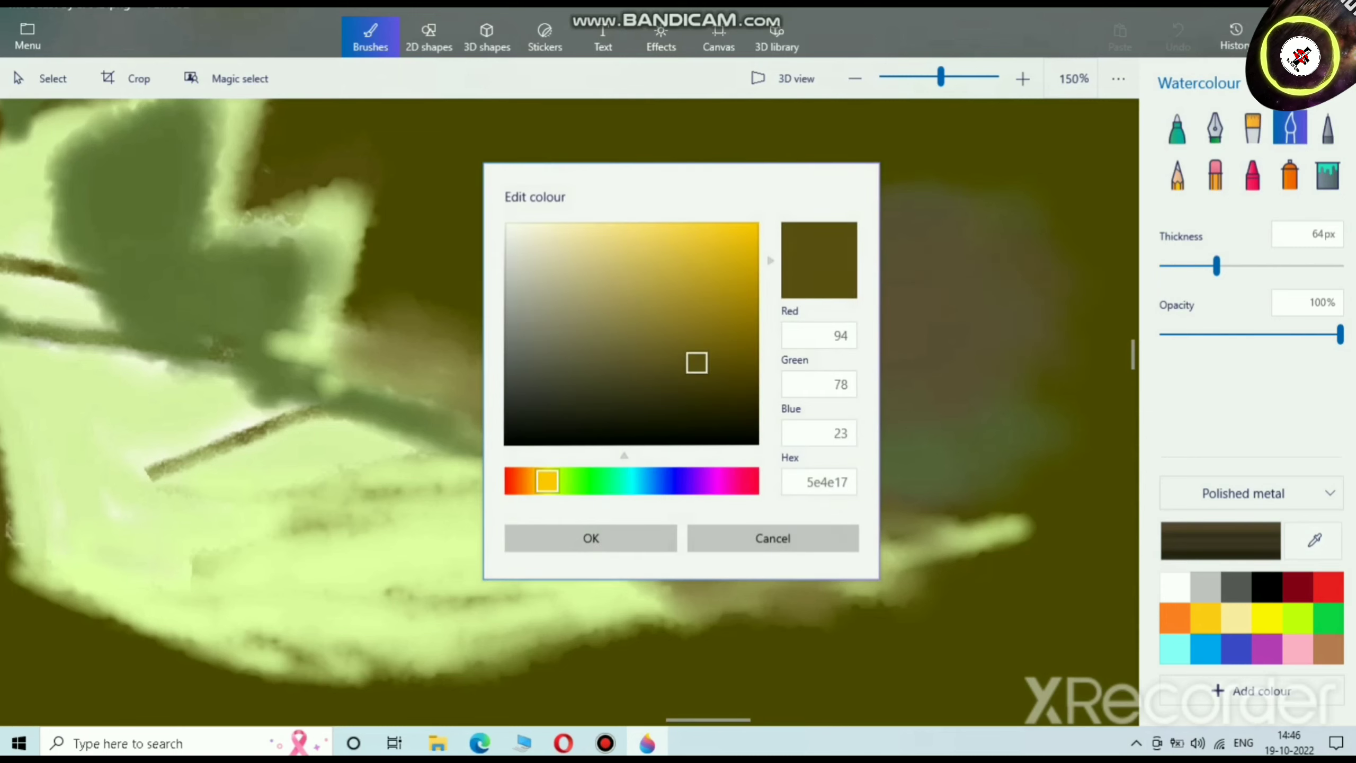
{"action": "left_click_drag", "start_coordinate": [696, 363], "coordinate": [646, 335]}
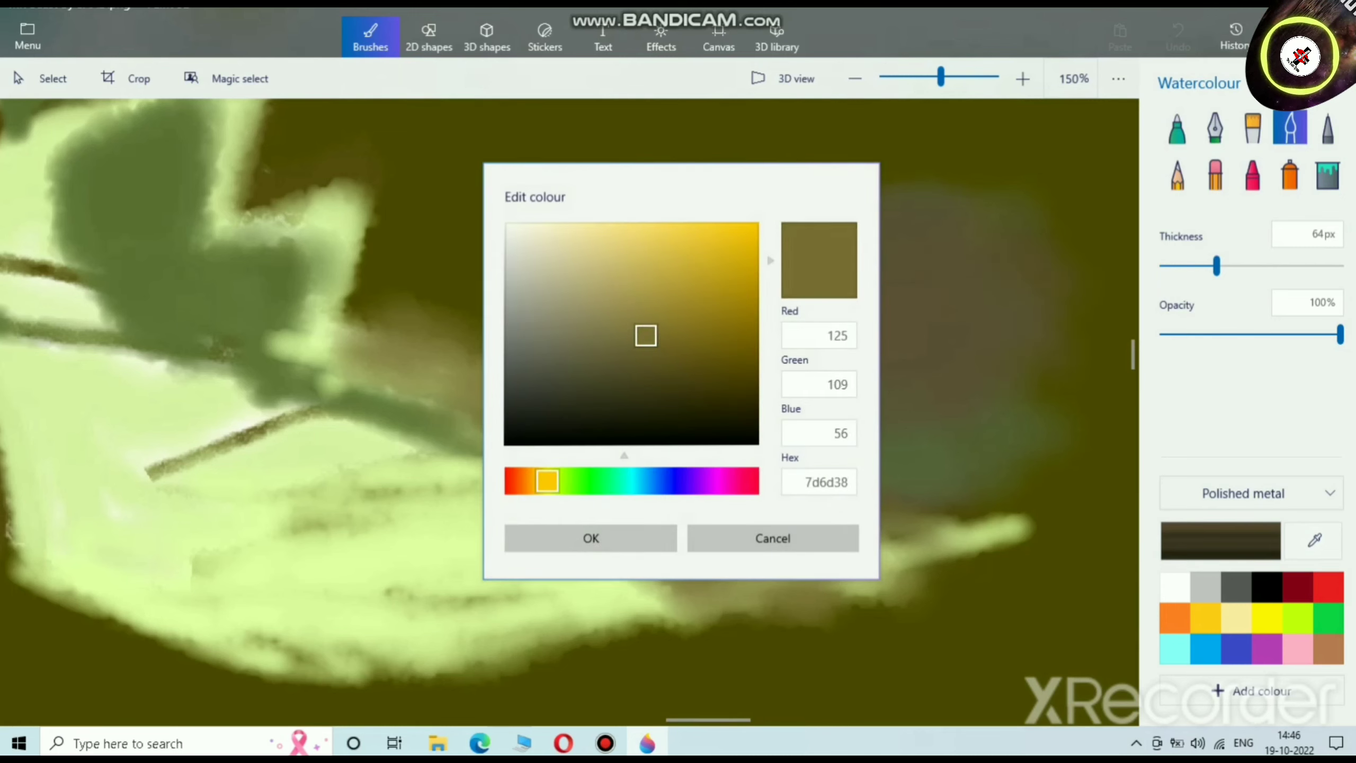
{"action": "left_click", "coordinate": [590, 538]}
Step: Extend the patch upward with a greyer brown and paint over it with darker grey-brown 554e35
{"action": "left_click", "coordinate": [1221, 540]}
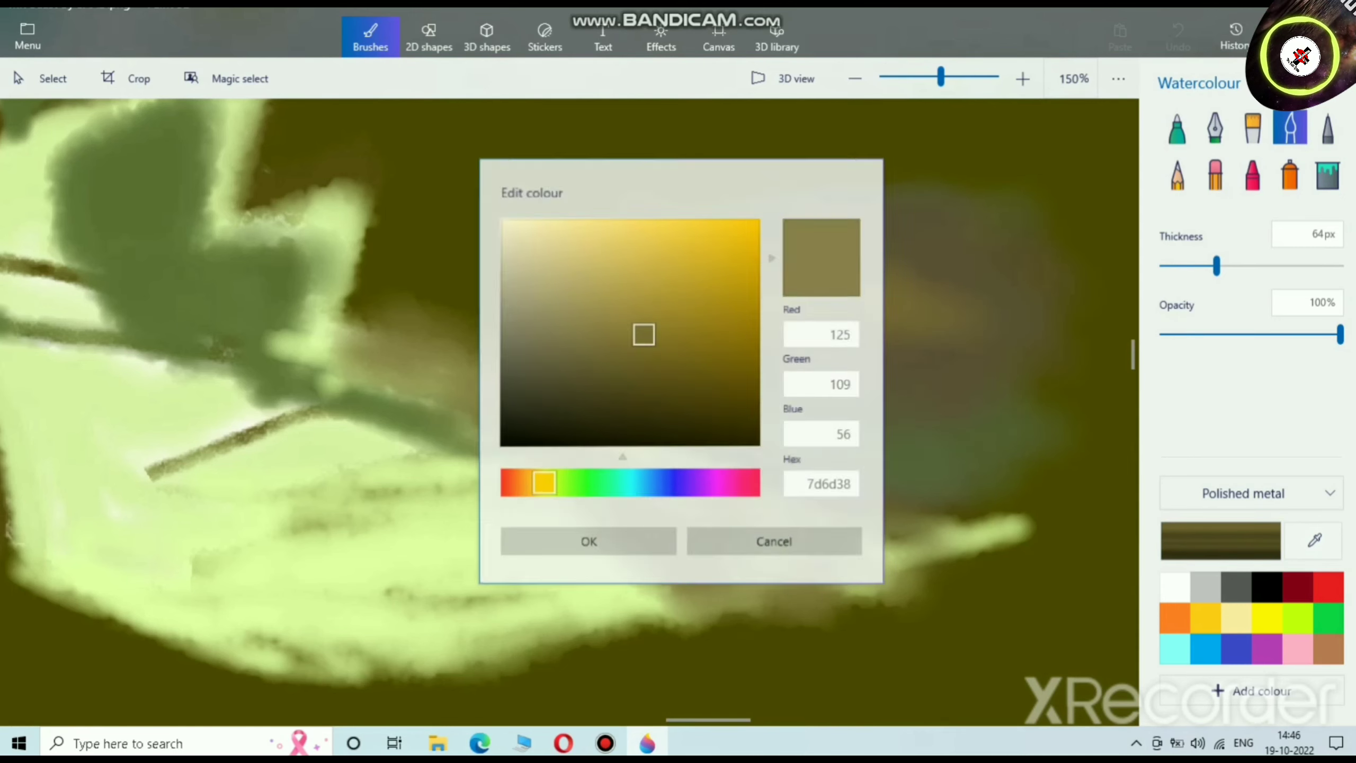
{"action": "left_click_drag", "start_coordinate": [642, 333], "coordinate": [607, 347]}
{"action": "left_click", "coordinate": [591, 538]}
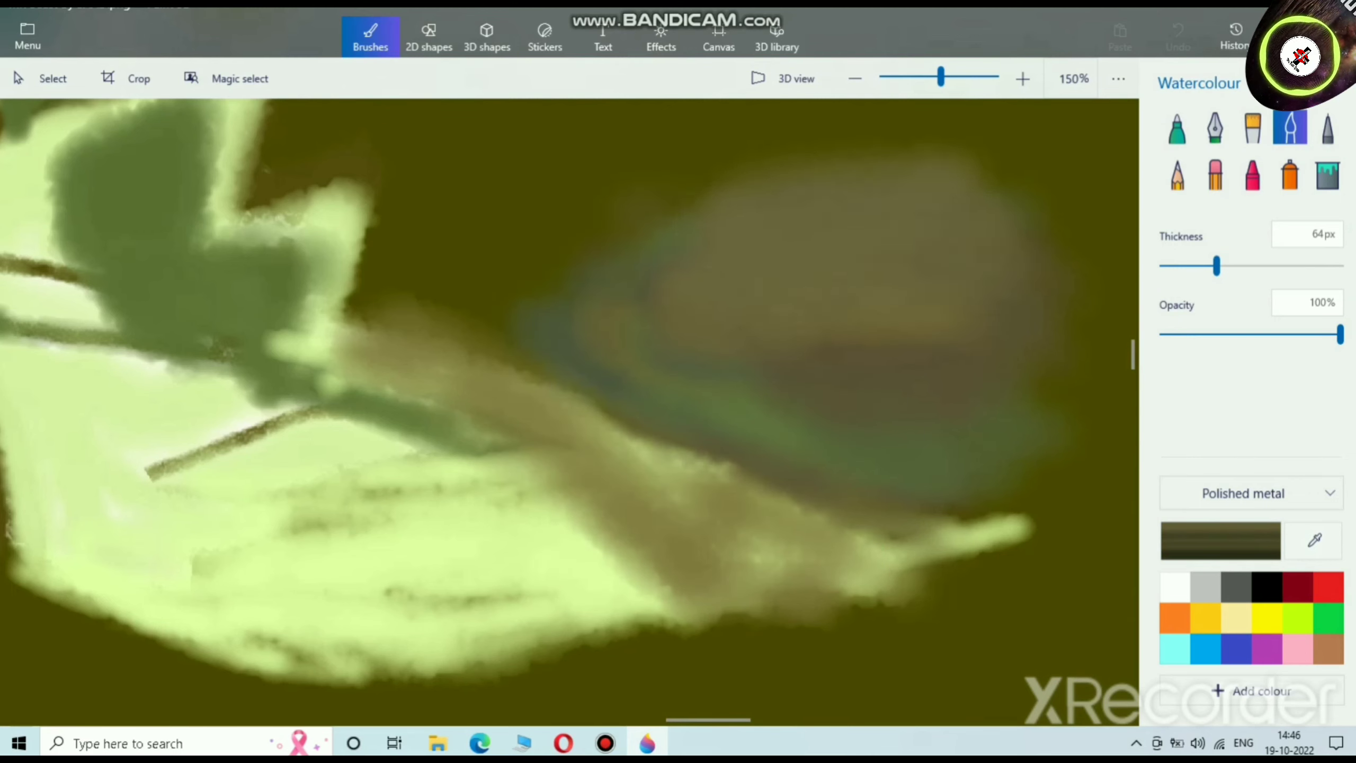
{"action": "left_click", "coordinate": [1220, 540]}
{"action": "mouse_move", "coordinate": [606, 348]}
{"action": "left_mouse_down"}
{"action": "mouse_move", "coordinate": [591, 361]}
{"action": "mouse_move", "coordinate": [602, 371]}
{"action": "left_mouse_up"}
{"action": "left_click", "coordinate": [592, 537]}
{"action": "mouse_move", "coordinate": [851, 242]}
{"action": "left_mouse_down"}
{"action": "mouse_move", "coordinate": [951, 331]}
{"action": "mouse_move", "coordinate": [956, 203]}
{"action": "left_mouse_up"}
Step: Switch the brush finish to Gloss and paint brown 5d4e1b over the upper and middle parts of the patch
{"action": "left_click", "coordinate": [1244, 493]}
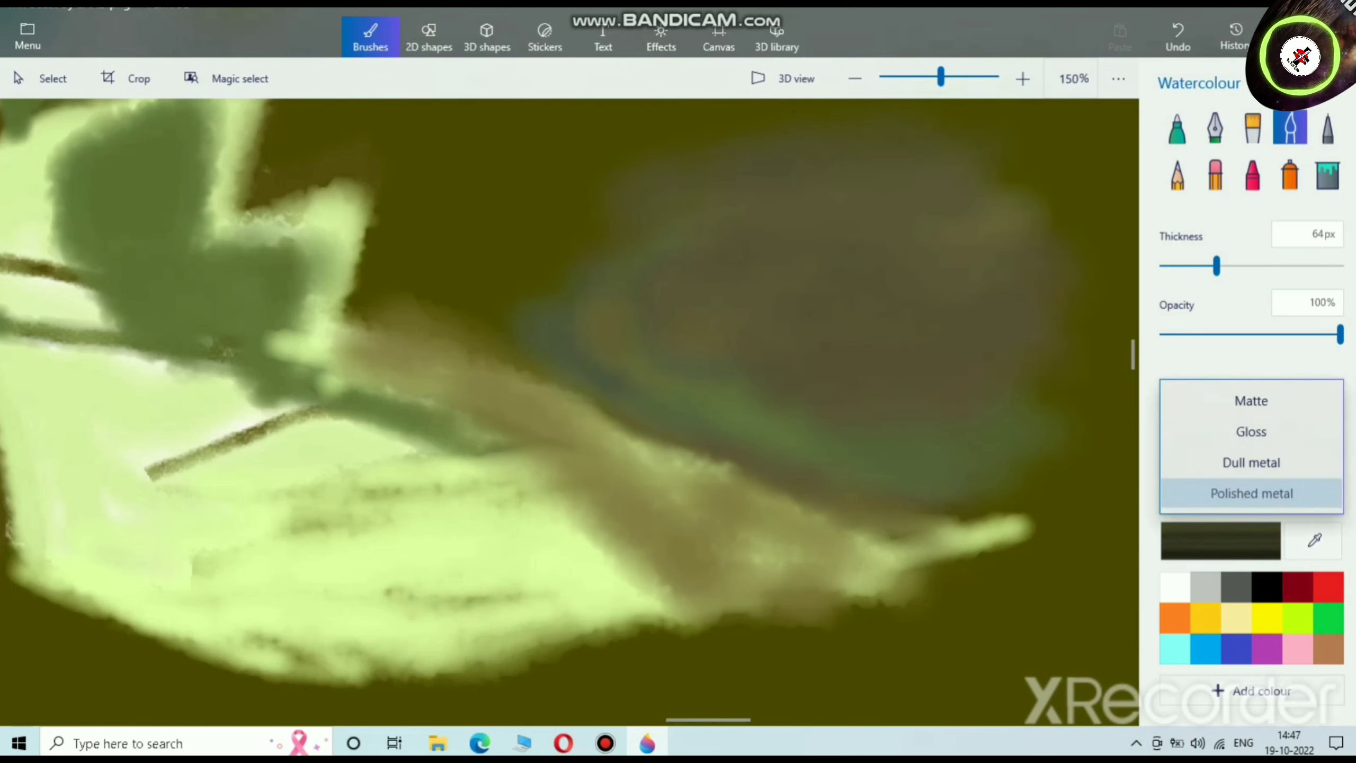
{"action": "left_click", "coordinate": [1247, 431]}
{"action": "left_click", "coordinate": [1221, 541]}
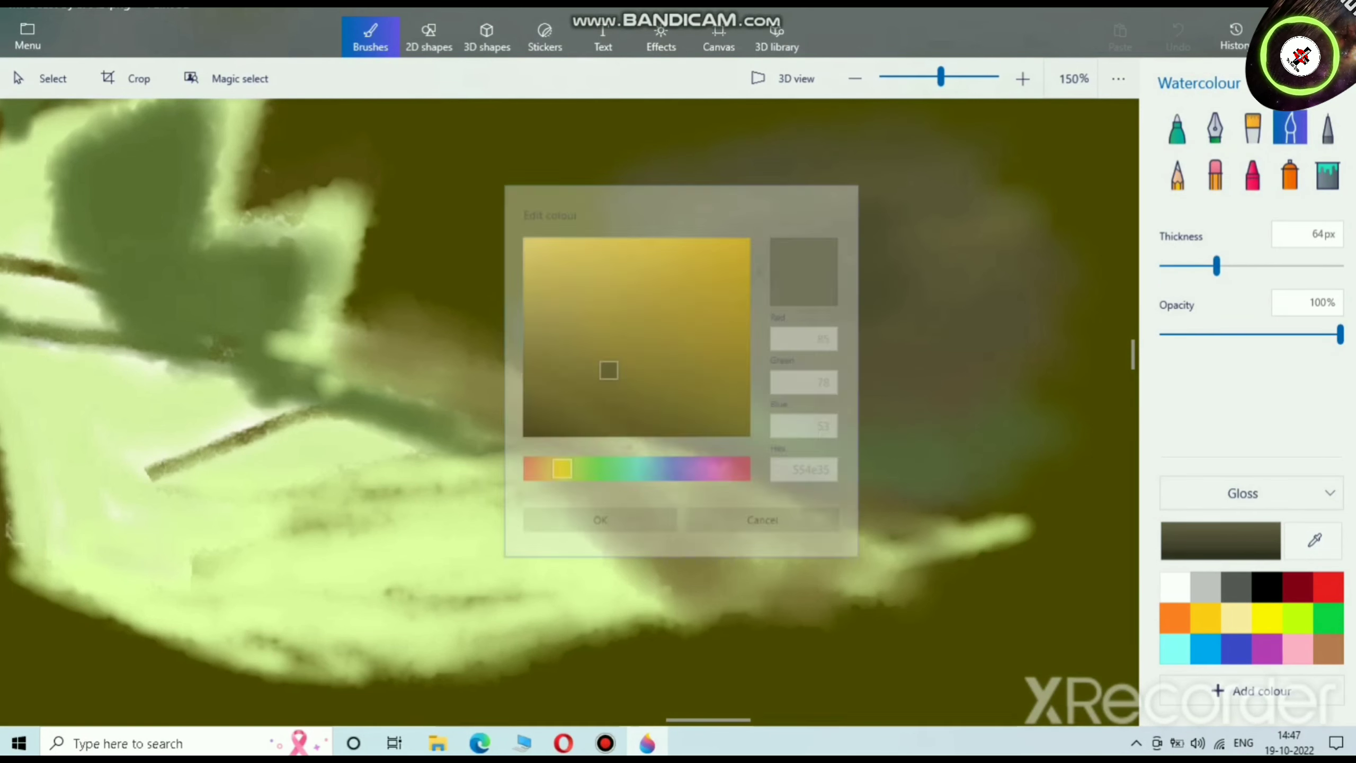
{"action": "left_click_drag", "start_coordinate": [599, 369], "coordinate": [686, 365]}
{"action": "left_click", "coordinate": [590, 538]}
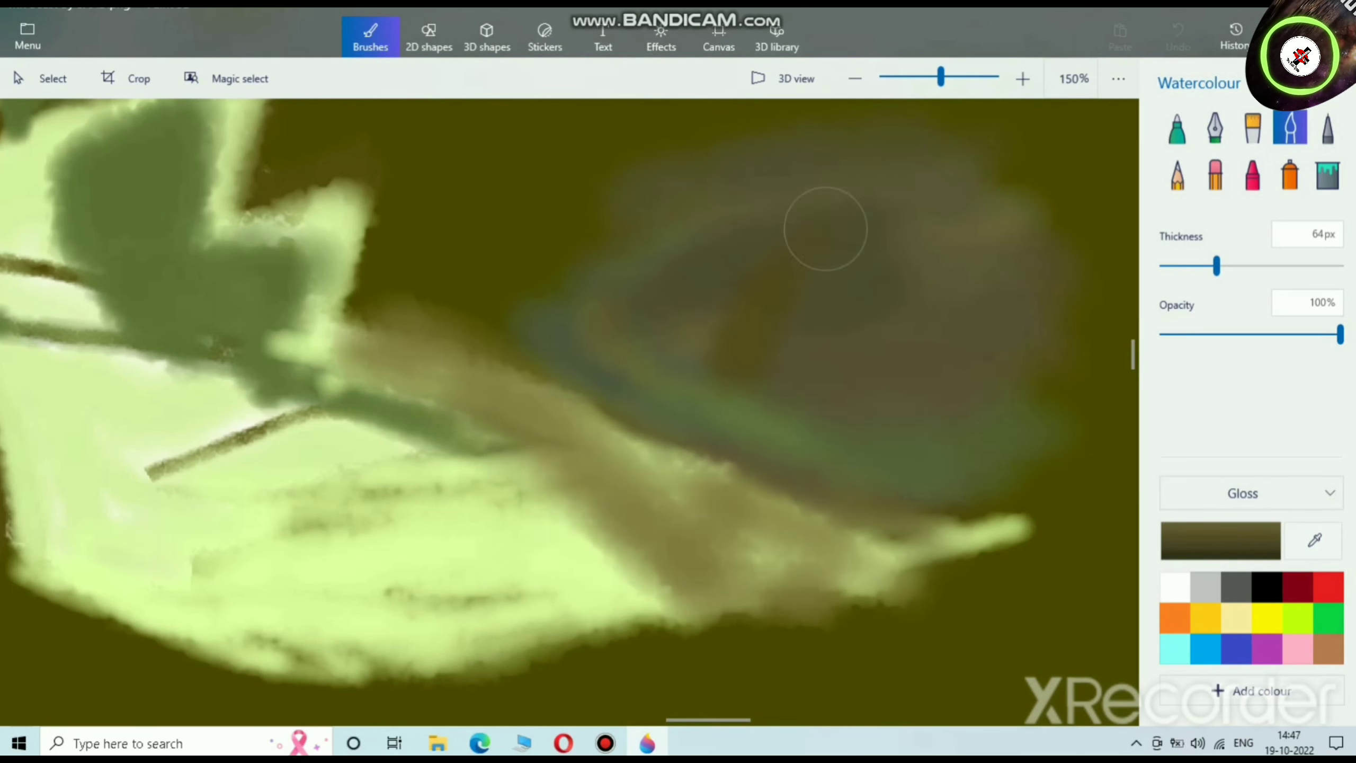
{"action": "left_click_drag", "start_coordinate": [794, 220], "coordinate": [583, 328]}
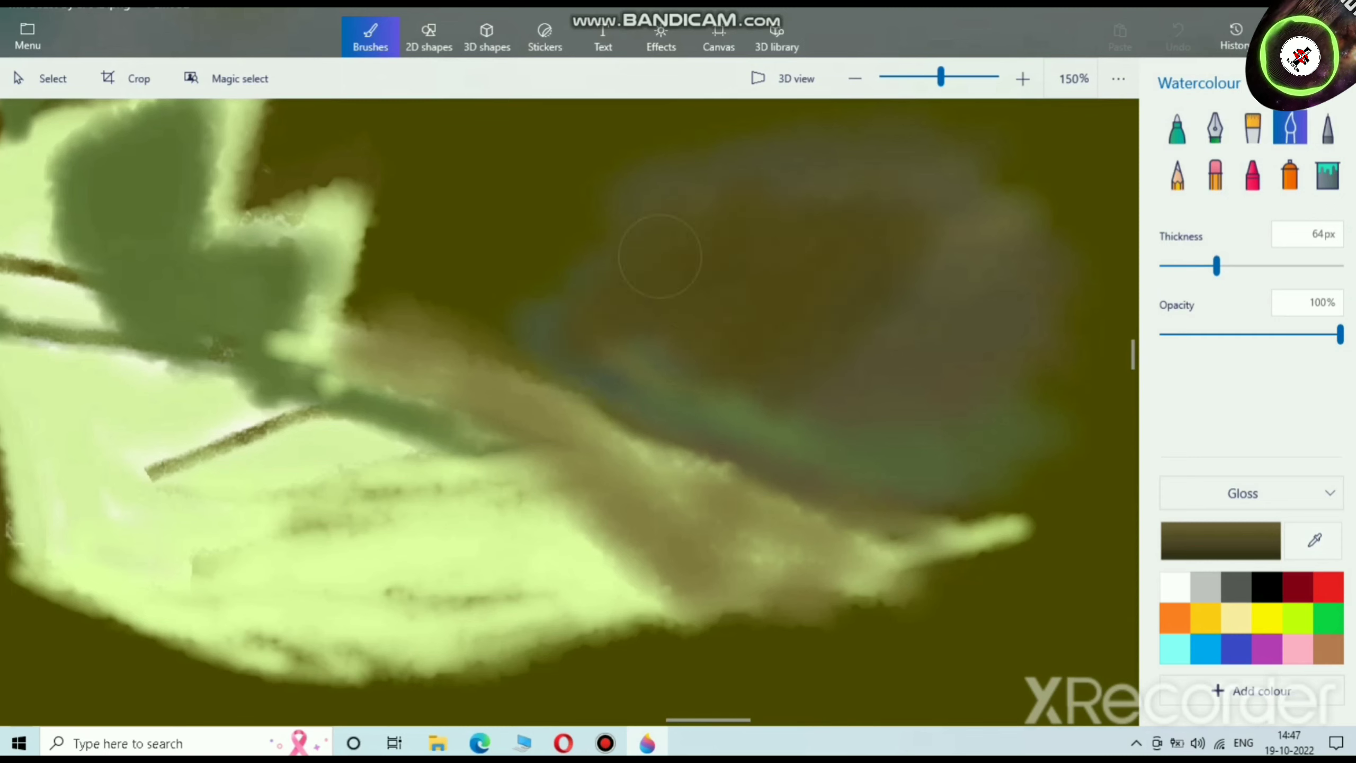
{"action": "left_click_drag", "start_coordinate": [874, 185], "coordinate": [988, 241]}
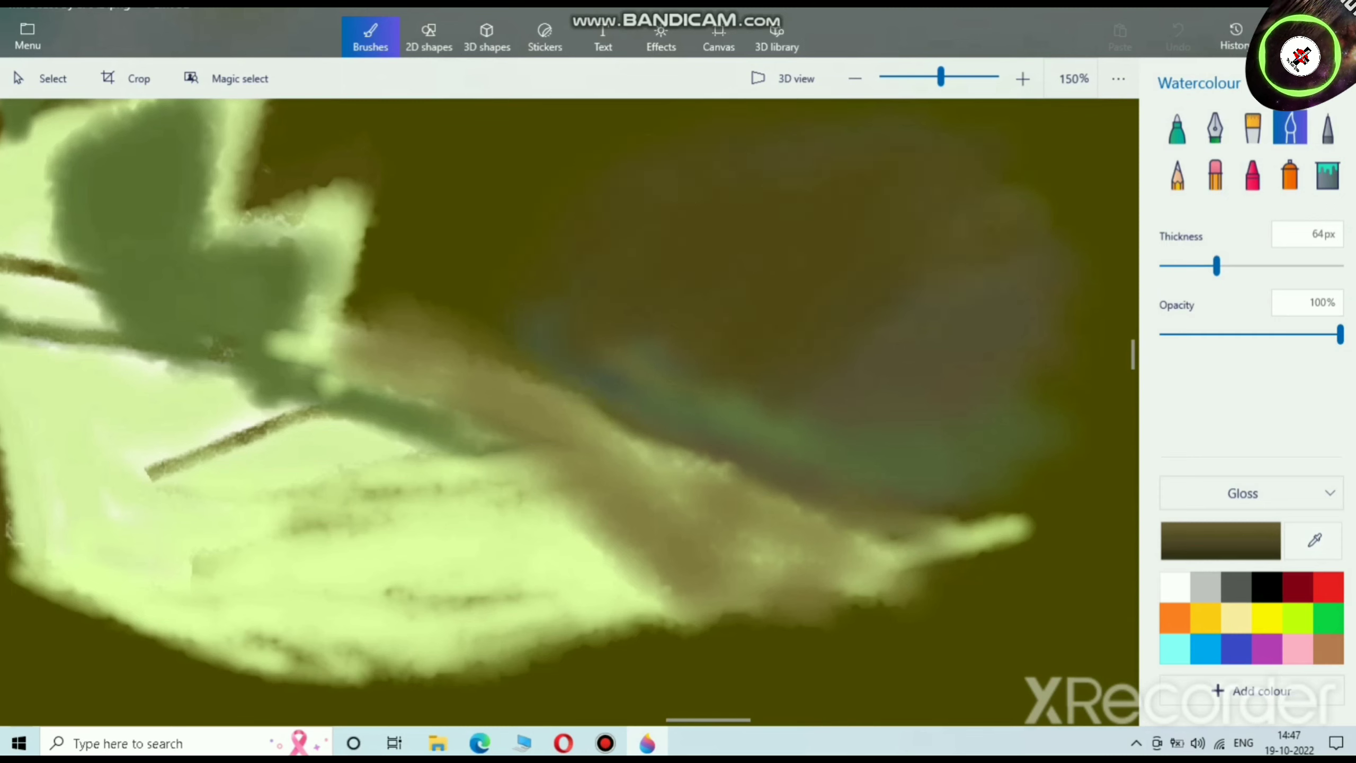
Step: Paint over the patch with 5d4e1b in a Polished metal finish, and change the finish to Matte
{"action": "left_click", "coordinate": [1243, 493]}
{"action": "left_click", "coordinate": [1250, 554]}
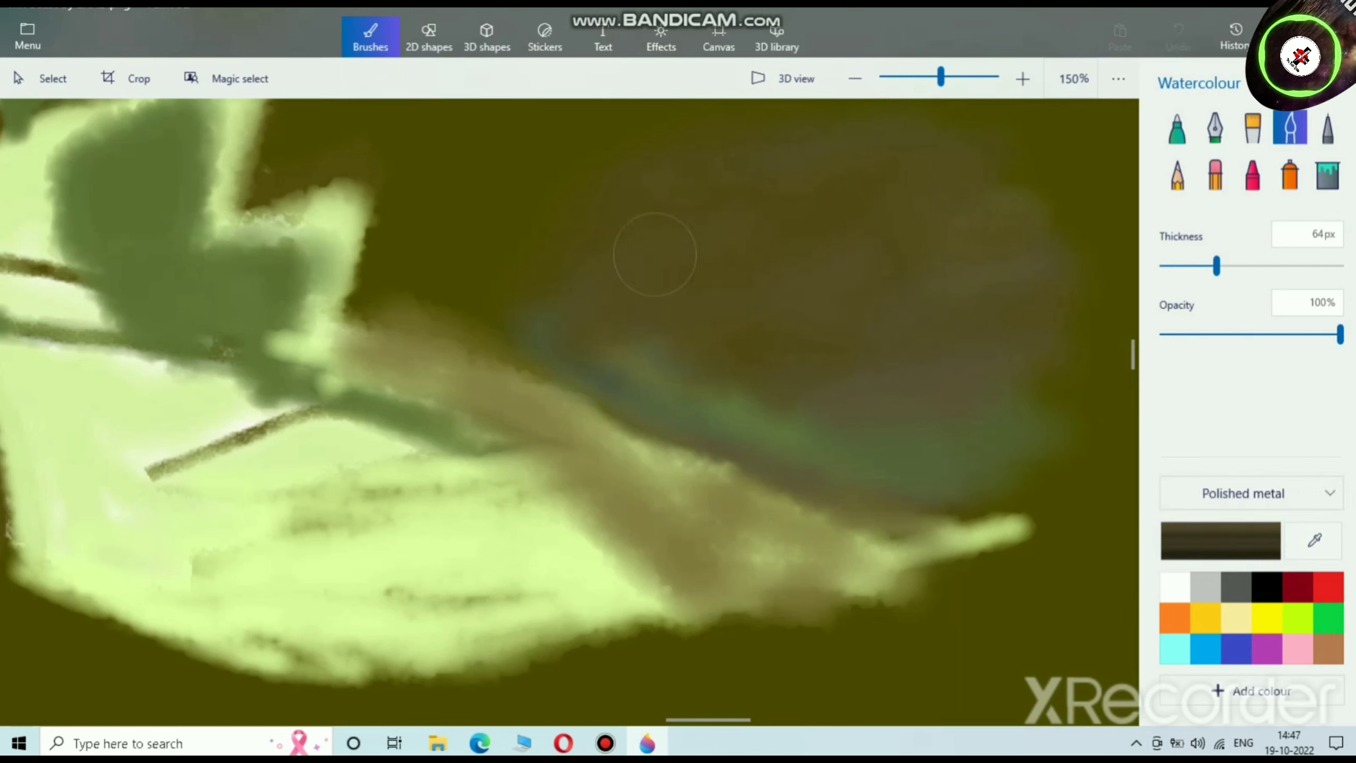
{"action": "left_click", "coordinate": [1221, 541]}
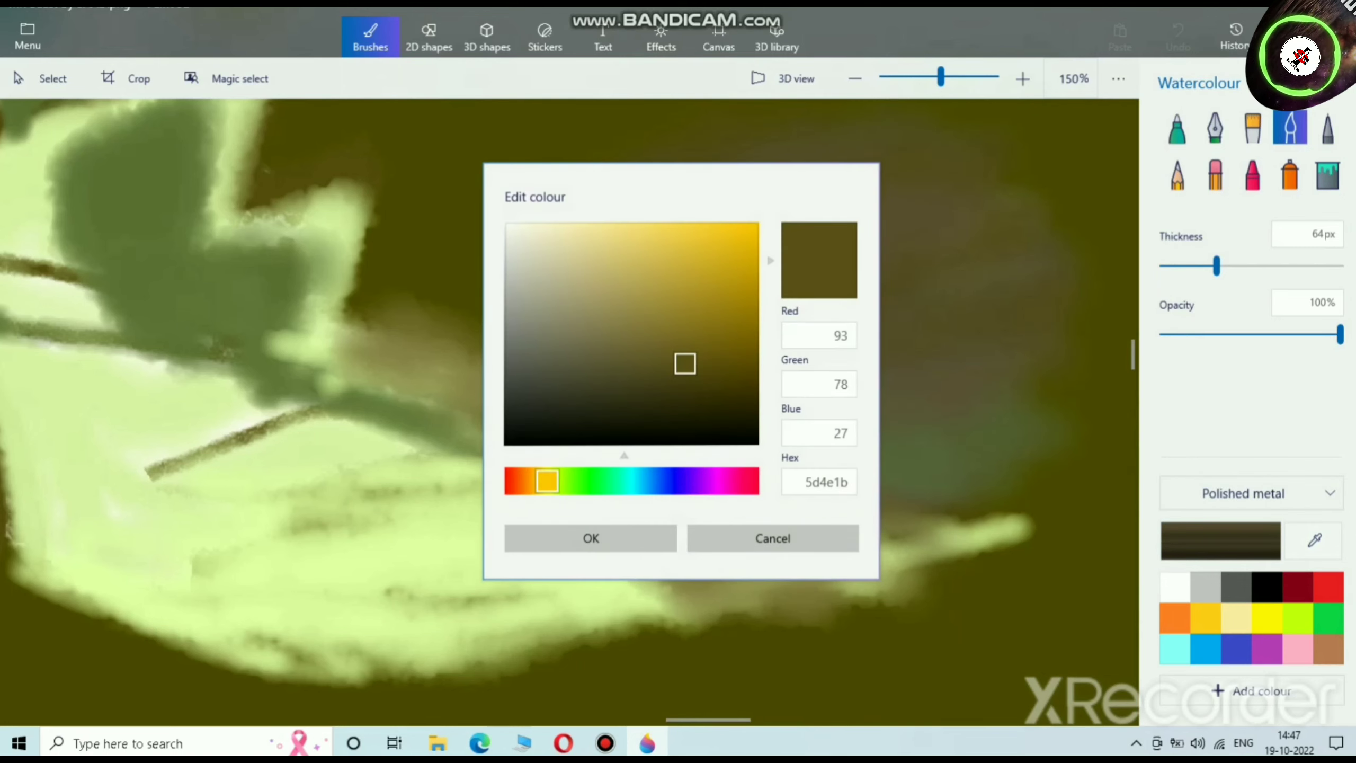
{"action": "left_click", "coordinate": [591, 537]}
{"action": "left_click", "coordinate": [1243, 494]}
{"action": "left_click", "coordinate": [1244, 397]}
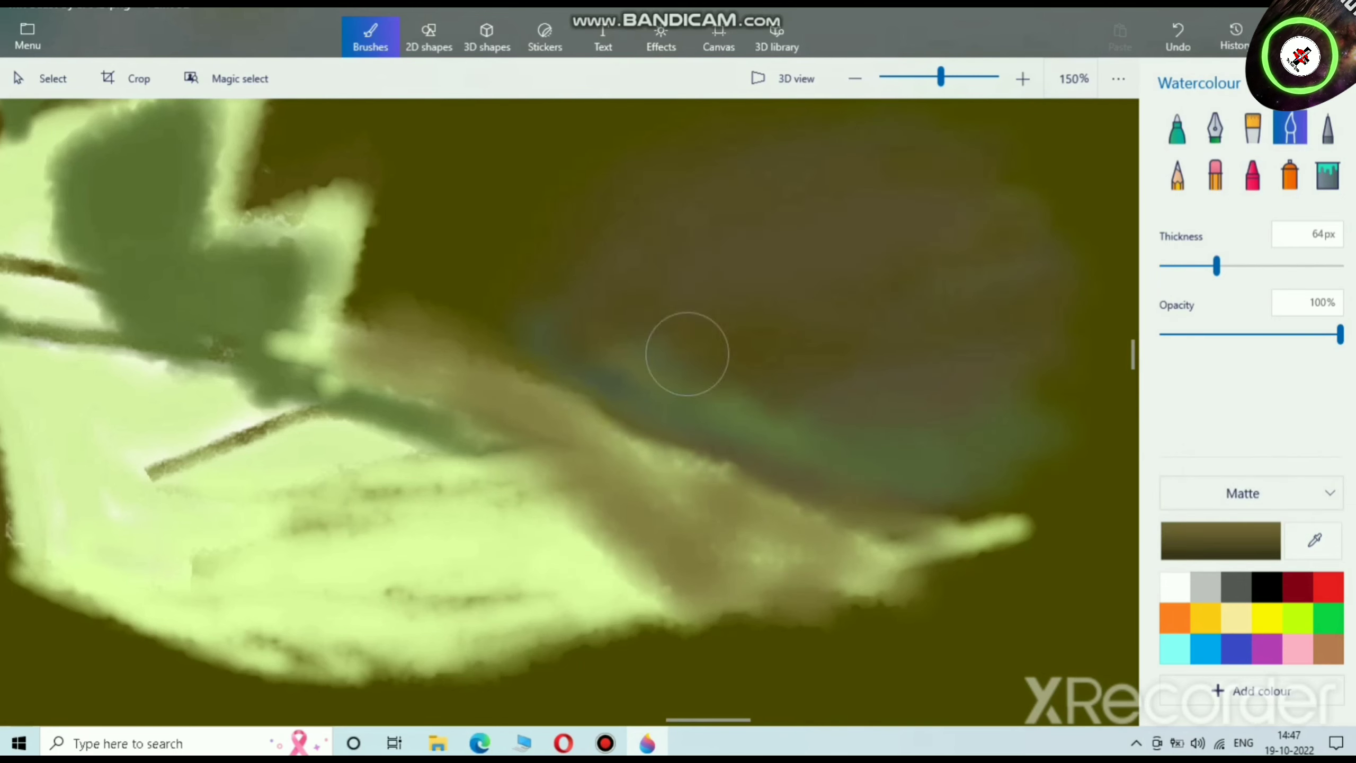
Step: Darken the brown brush colour and paint it over the upper part of the patch
{"action": "scroll", "coordinate": [569, 275], "scroll_direction": "down", "scroll_amount": 5}
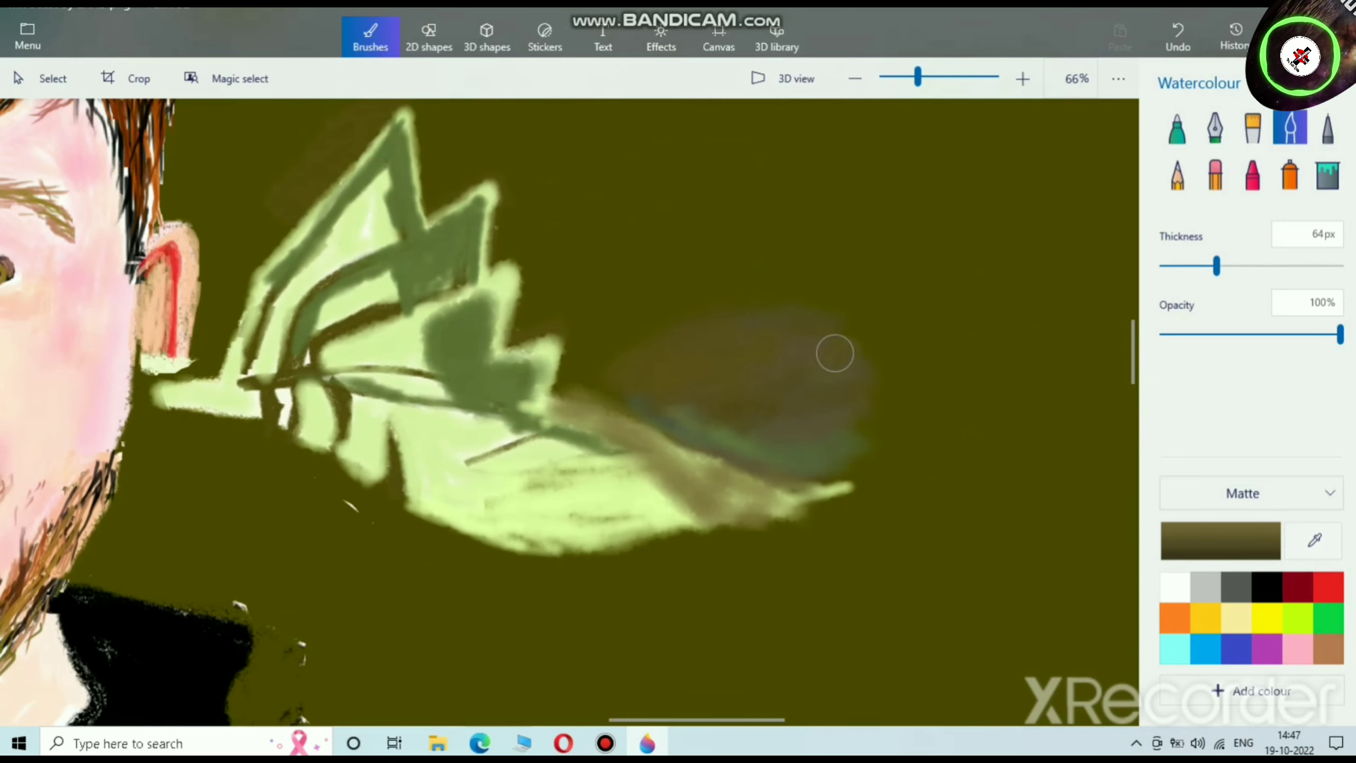
{"action": "left_click", "coordinate": [1221, 541]}
{"action": "mouse_move", "coordinate": [684, 363]}
{"action": "left_mouse_down"}
{"action": "mouse_move", "coordinate": [692, 383]}
{"action": "mouse_move", "coordinate": [825, 339]}
{"action": "left_mouse_up"}
{"action": "left_click", "coordinate": [592, 537]}
{"action": "scroll", "coordinate": [800, 377], "scroll_direction": "up", "scroll_amount": 4}
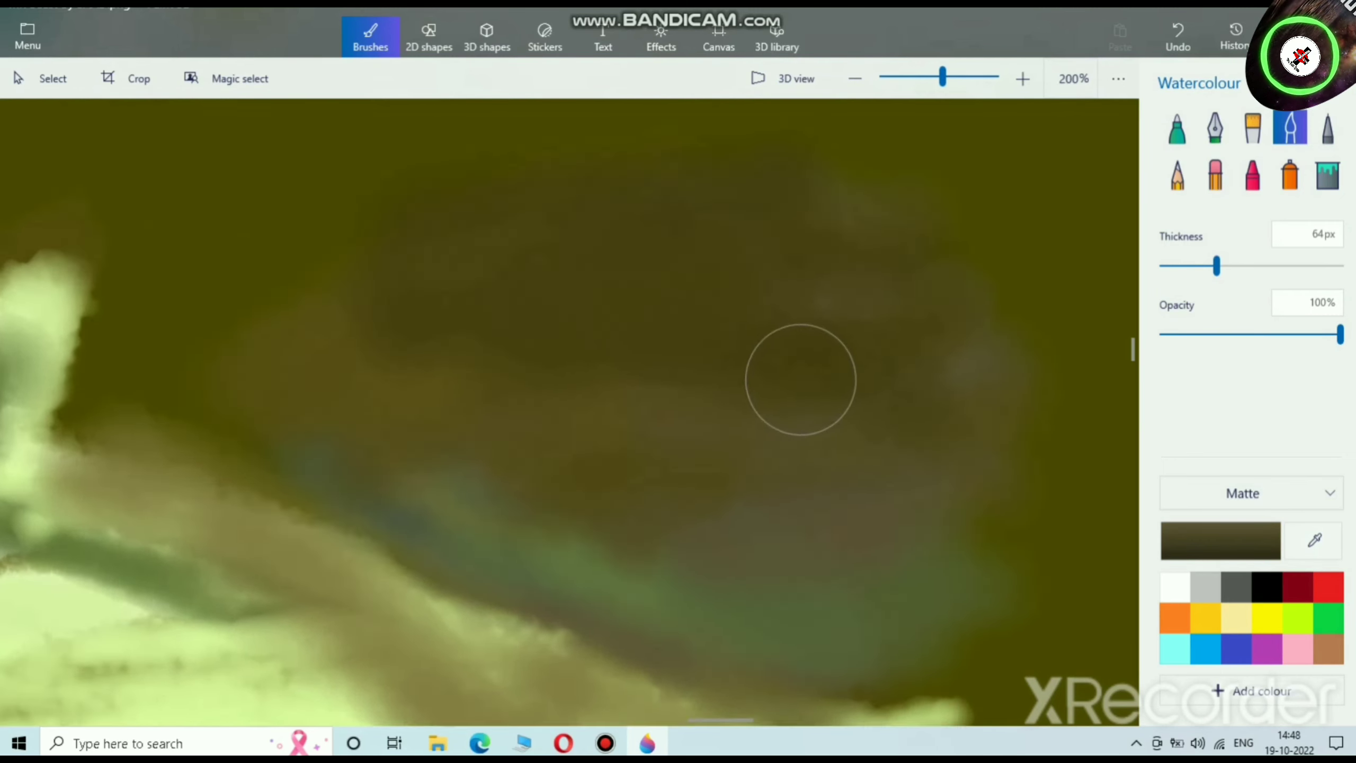
Step: Set the brush colour to brown 66541b and paint strokes across the patch's upper part
{"action": "scroll", "coordinate": [800, 379], "scroll_direction": "down", "scroll_amount": 2}
{"action": "left_click", "coordinate": [1221, 541]}
{"action": "left_click_drag", "start_coordinate": [692, 383], "coordinate": [692, 357]}
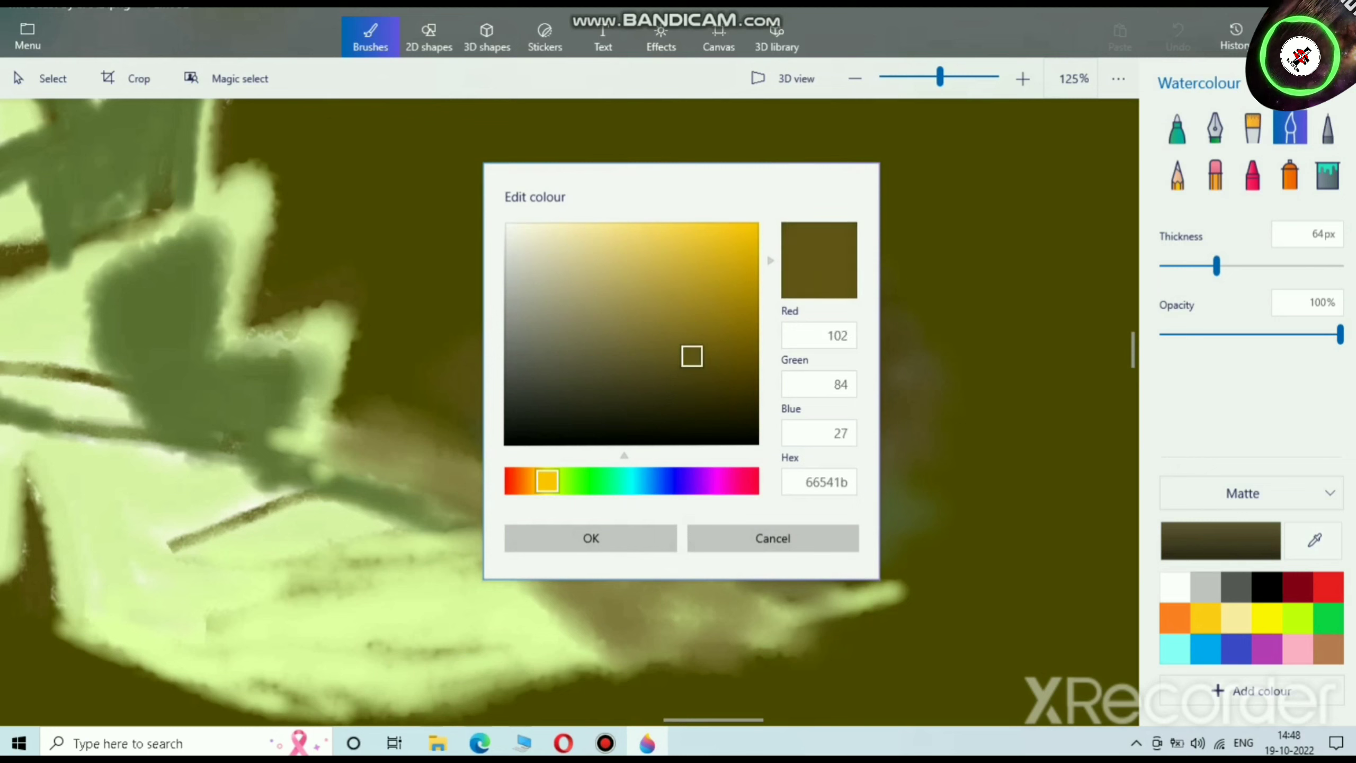
{"action": "left_click", "coordinate": [591, 538]}
{"action": "mouse_move", "coordinate": [580, 345]}
{"action": "left_mouse_down"}
{"action": "mouse_move", "coordinate": [674, 335]}
{"action": "mouse_move", "coordinate": [758, 241]}
{"action": "left_mouse_up"}
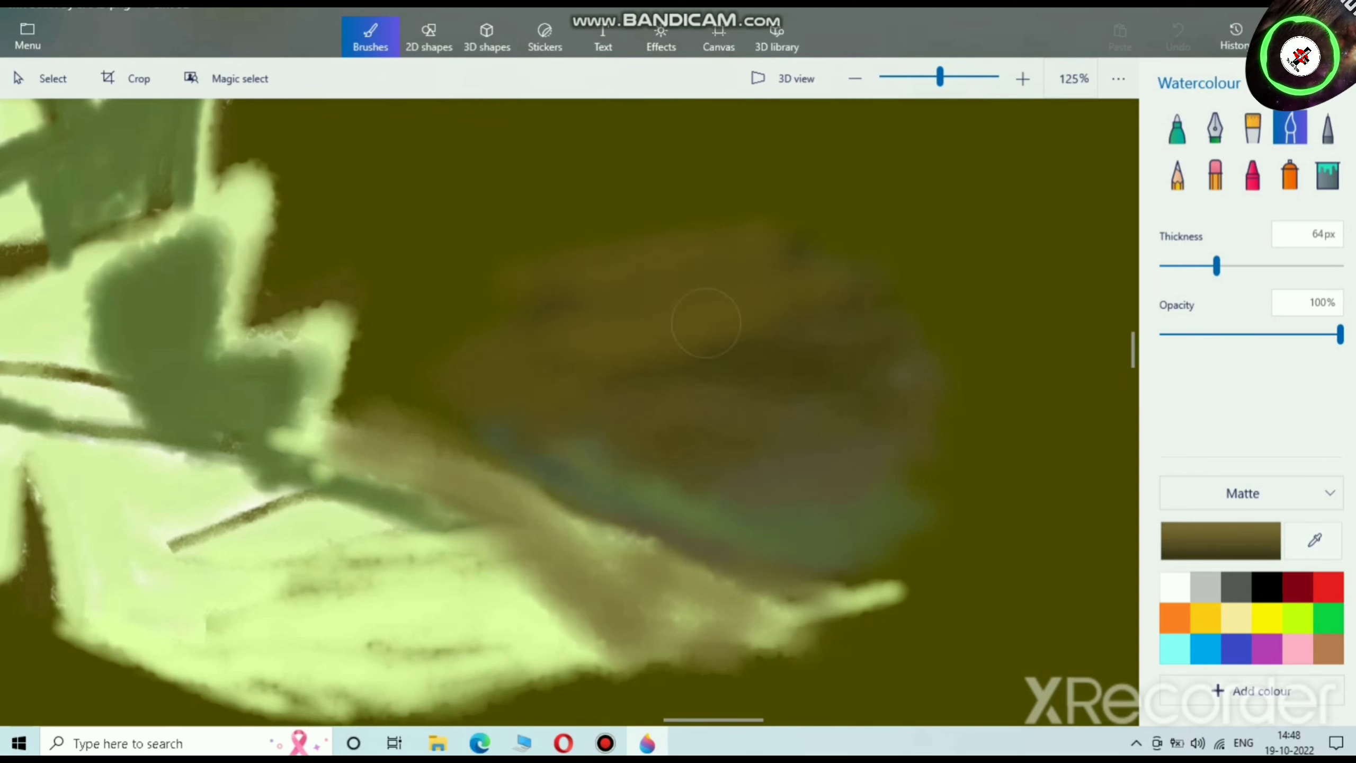
Step: Set the brush colour to the saturated brown 6d5402 and paint a streak across the patch's middle
{"action": "left_click", "coordinate": [1220, 541]}
{"action": "left_click", "coordinate": [627, 380]}
{"action": "left_click_drag", "start_coordinate": [627, 381], "coordinate": [753, 350]}
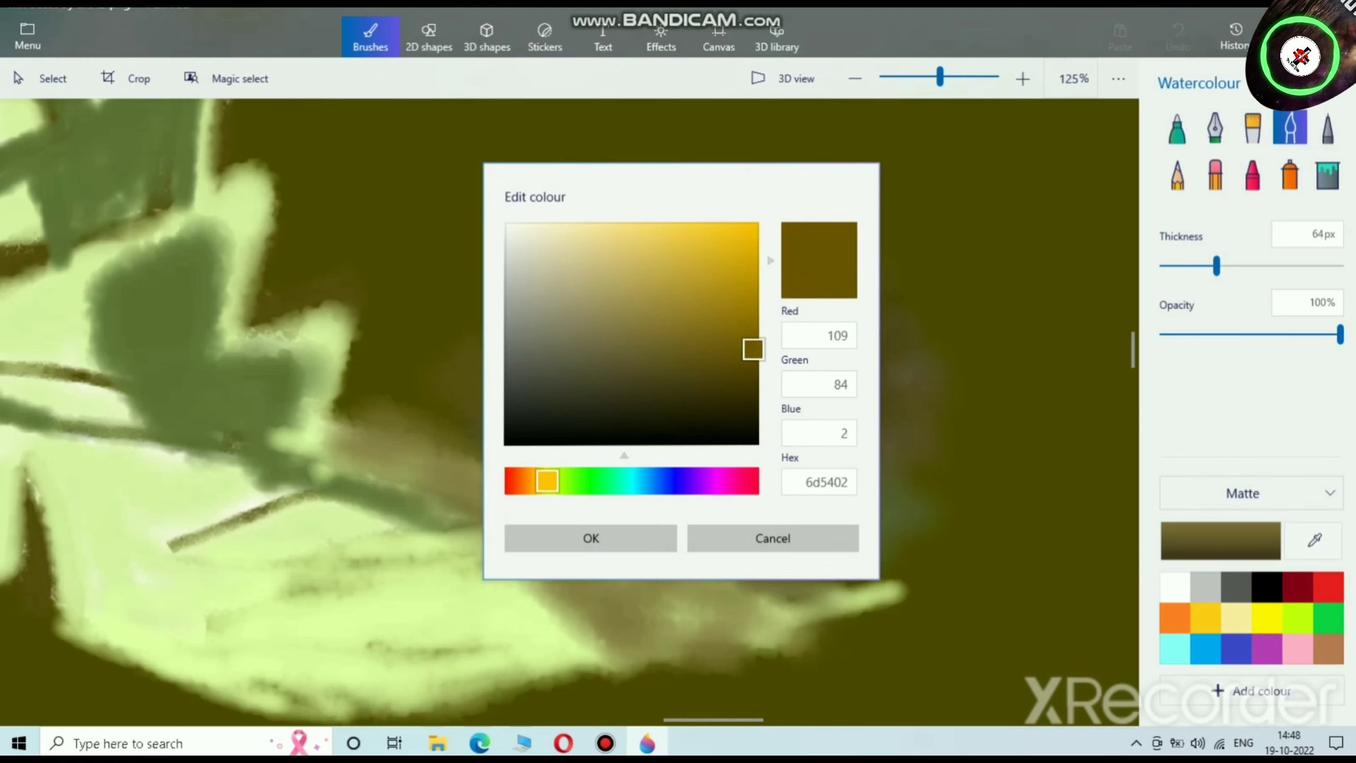
{"action": "left_click", "coordinate": [591, 538]}
{"action": "left_click_drag", "start_coordinate": [618, 343], "coordinate": [842, 374]}
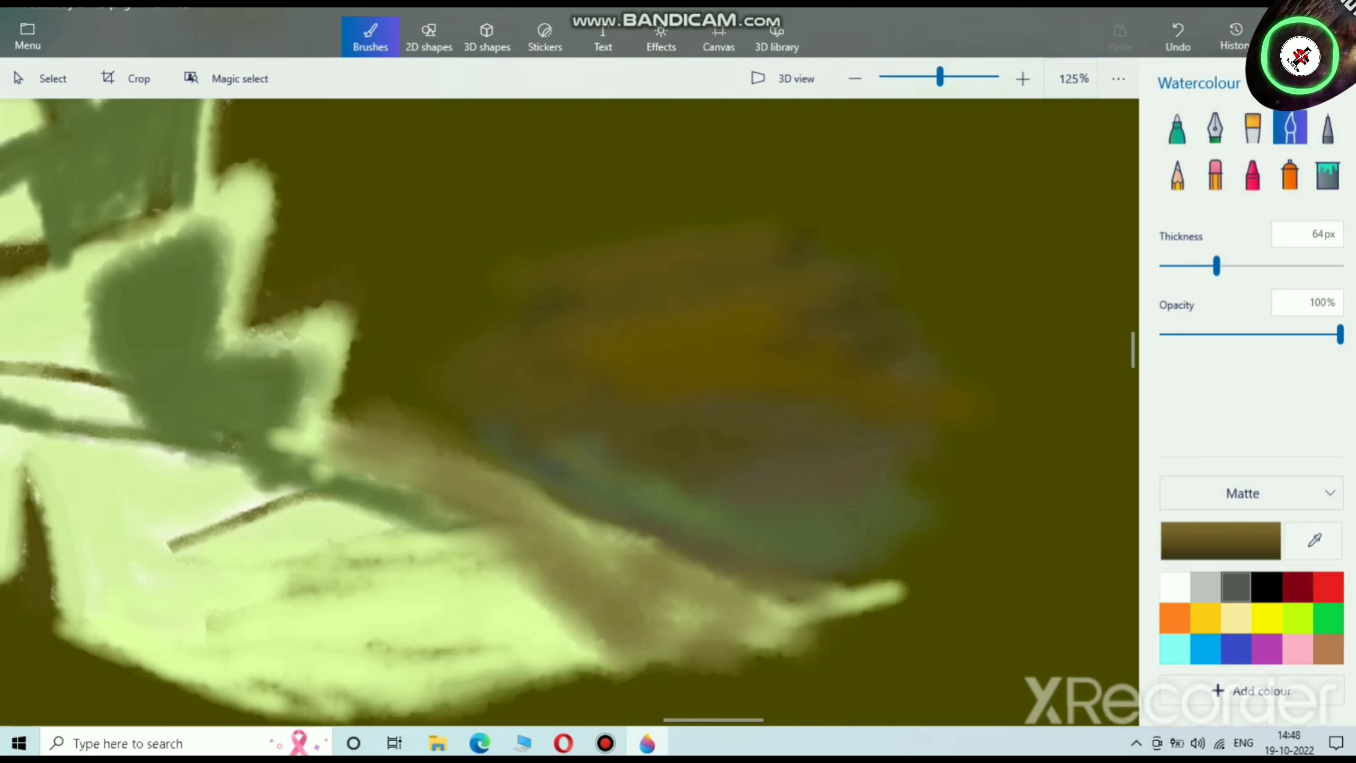
Step: Darken the gold swatch to a golden brown, paint it along the patch's middle streak, and change the finish to Gloss
{"action": "left_click", "coordinate": [1206, 618]}
{"action": "left_click", "coordinate": [1215, 542]}
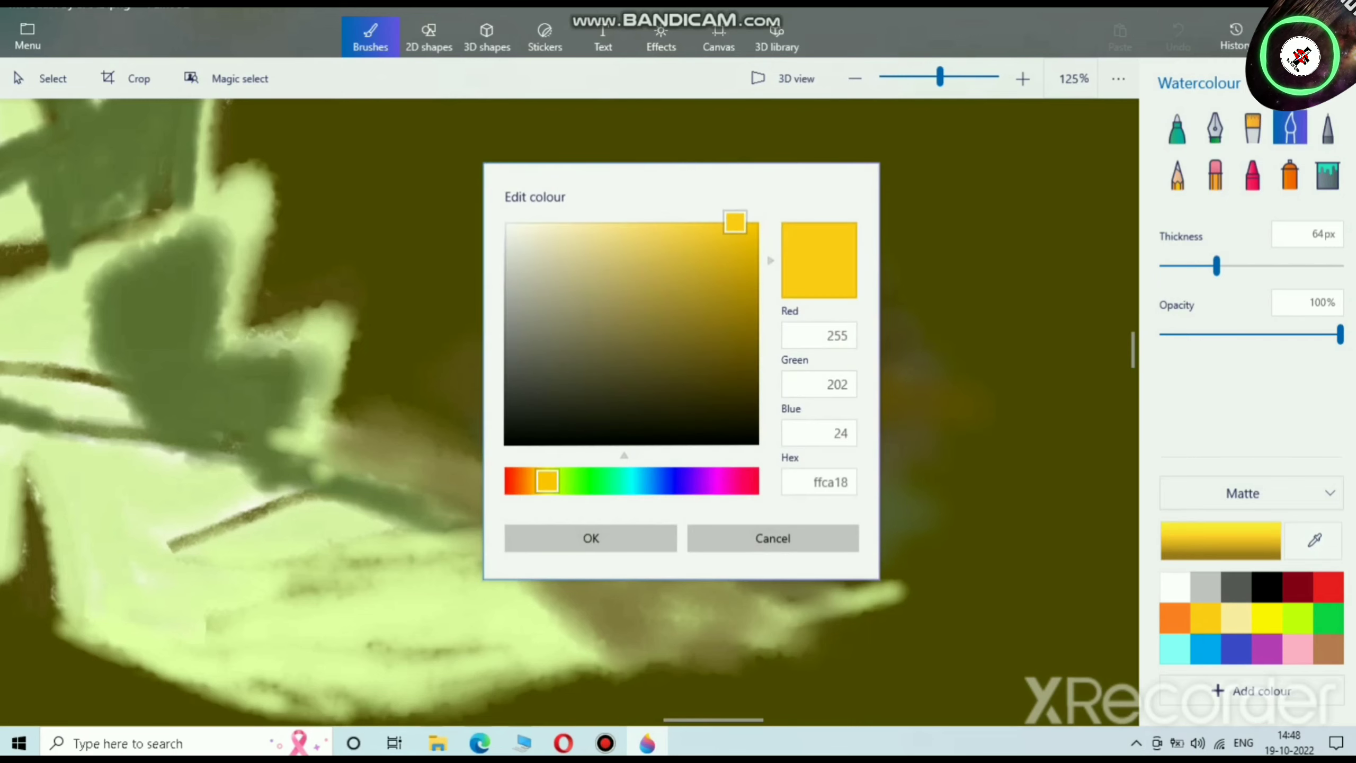
{"action": "left_click_drag", "start_coordinate": [735, 227], "coordinate": [719, 337]}
{"action": "left_click", "coordinate": [591, 537]}
{"action": "left_click_drag", "start_coordinate": [636, 369], "coordinate": [742, 354]}
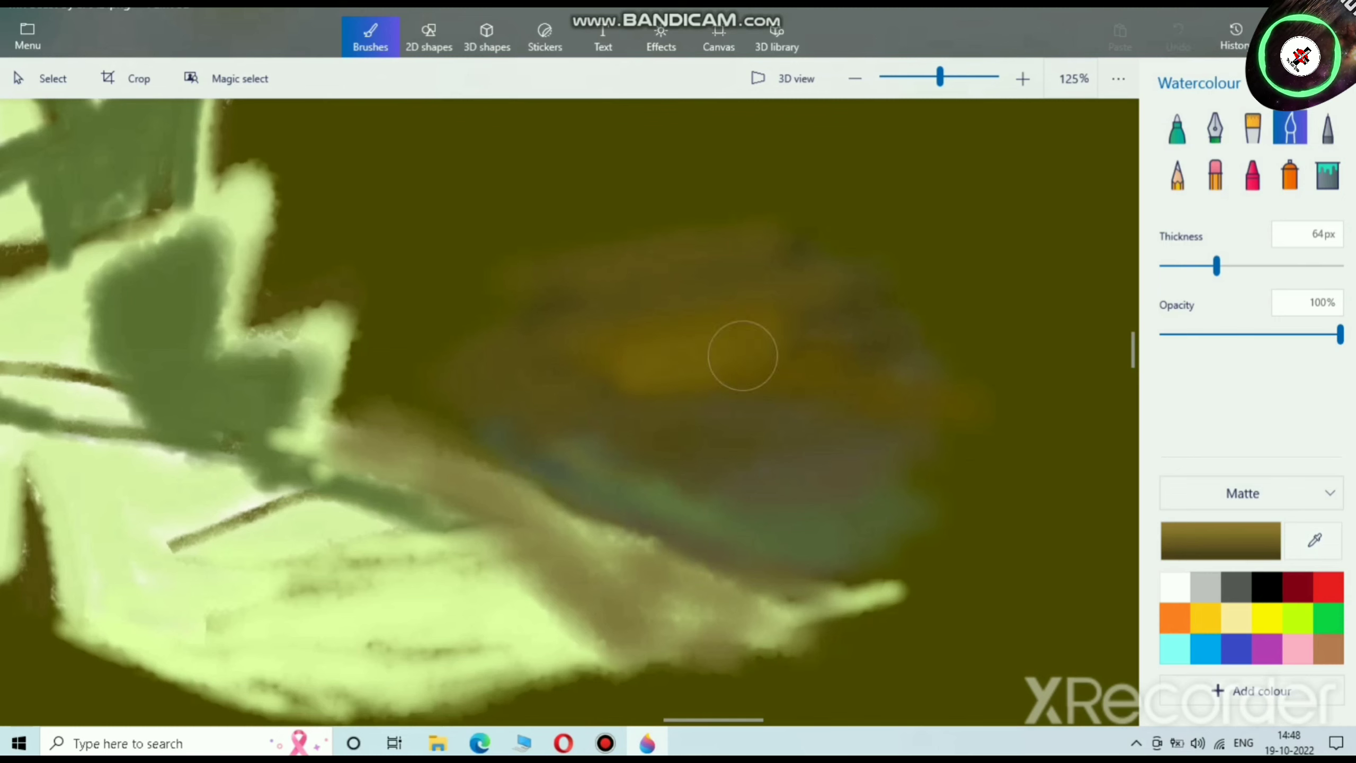
{"action": "left_click", "coordinate": [1245, 493]}
{"action": "left_click", "coordinate": [1251, 524]}
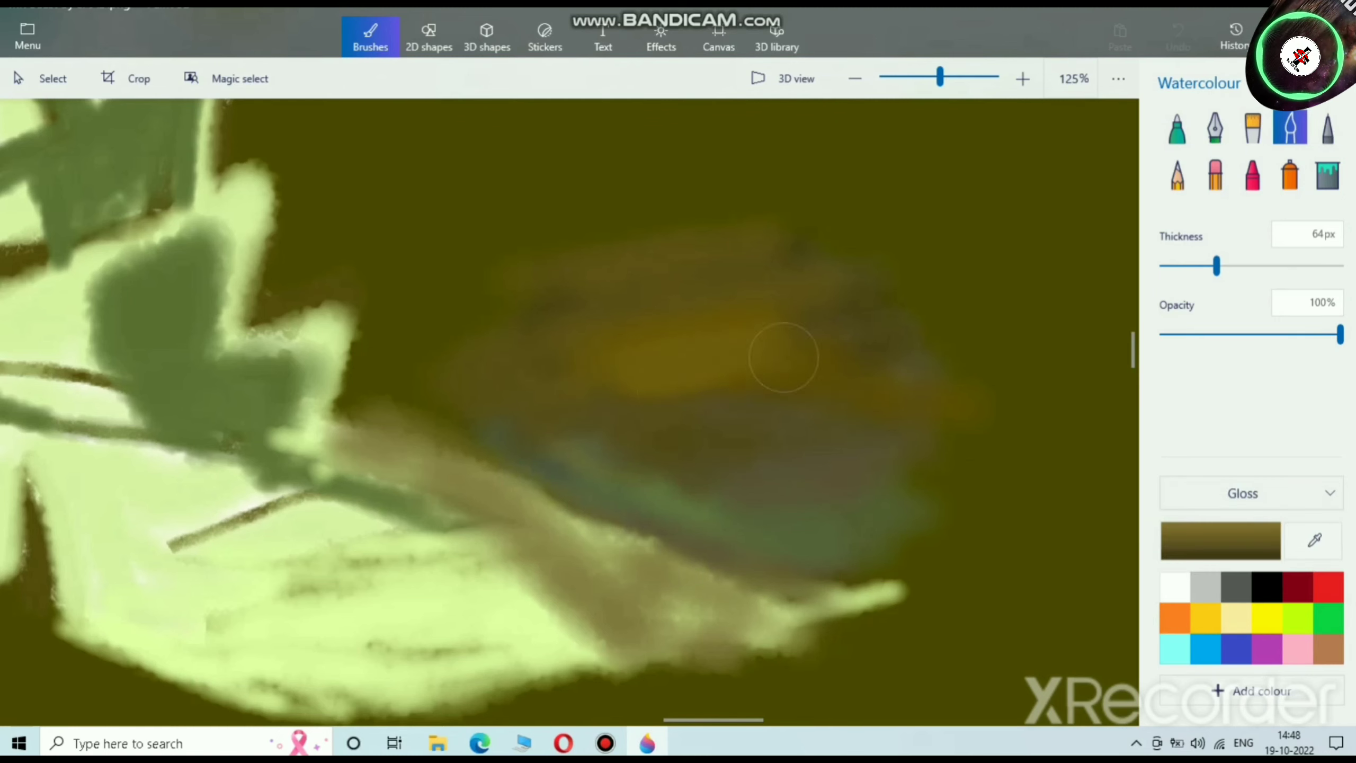
Step: Darken the golden-brown brush colour and paint it across the patch's middle and upper part
{"action": "left_click", "coordinate": [1221, 541]}
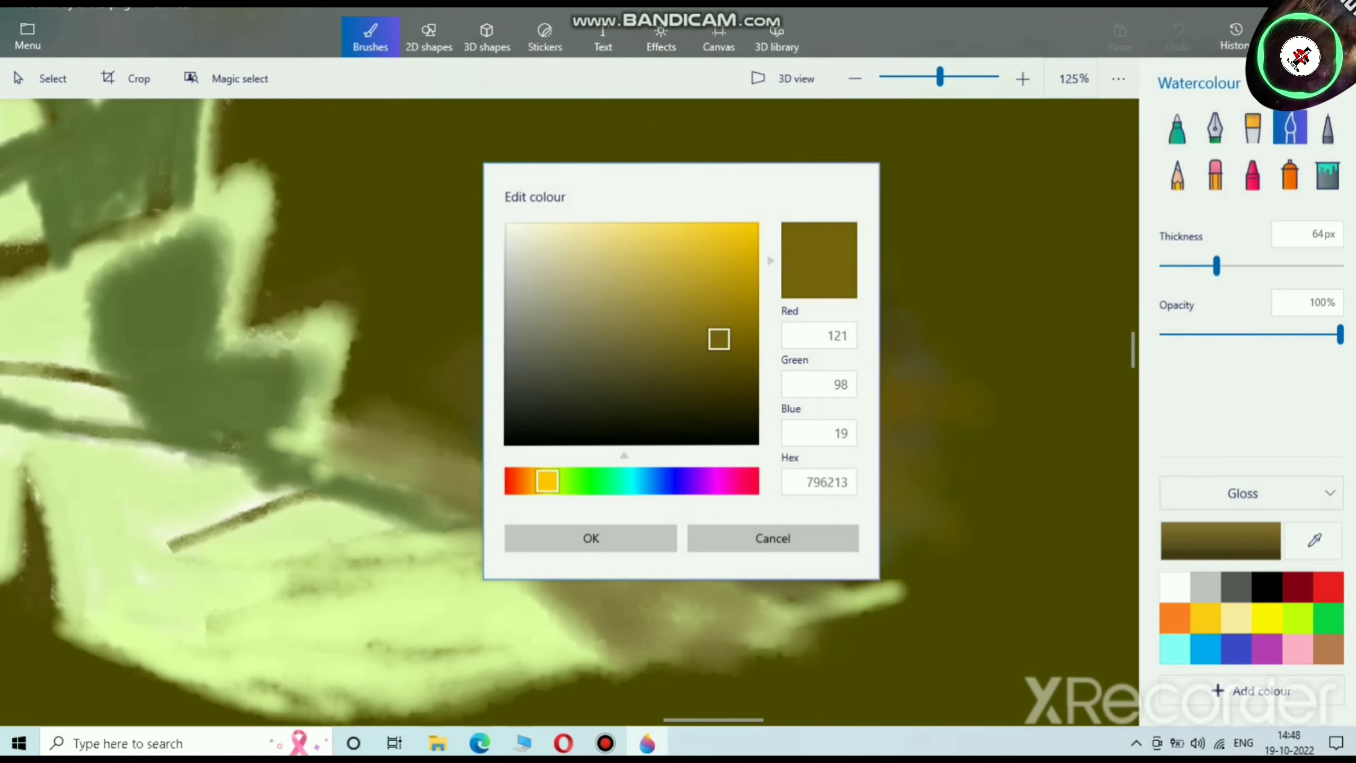
{"action": "mouse_move", "coordinate": [705, 350]}
{"action": "left_mouse_down"}
{"action": "mouse_move", "coordinate": [693, 361]}
{"action": "mouse_move", "coordinate": [751, 375]}
{"action": "left_mouse_up"}
{"action": "left_click", "coordinate": [592, 538]}
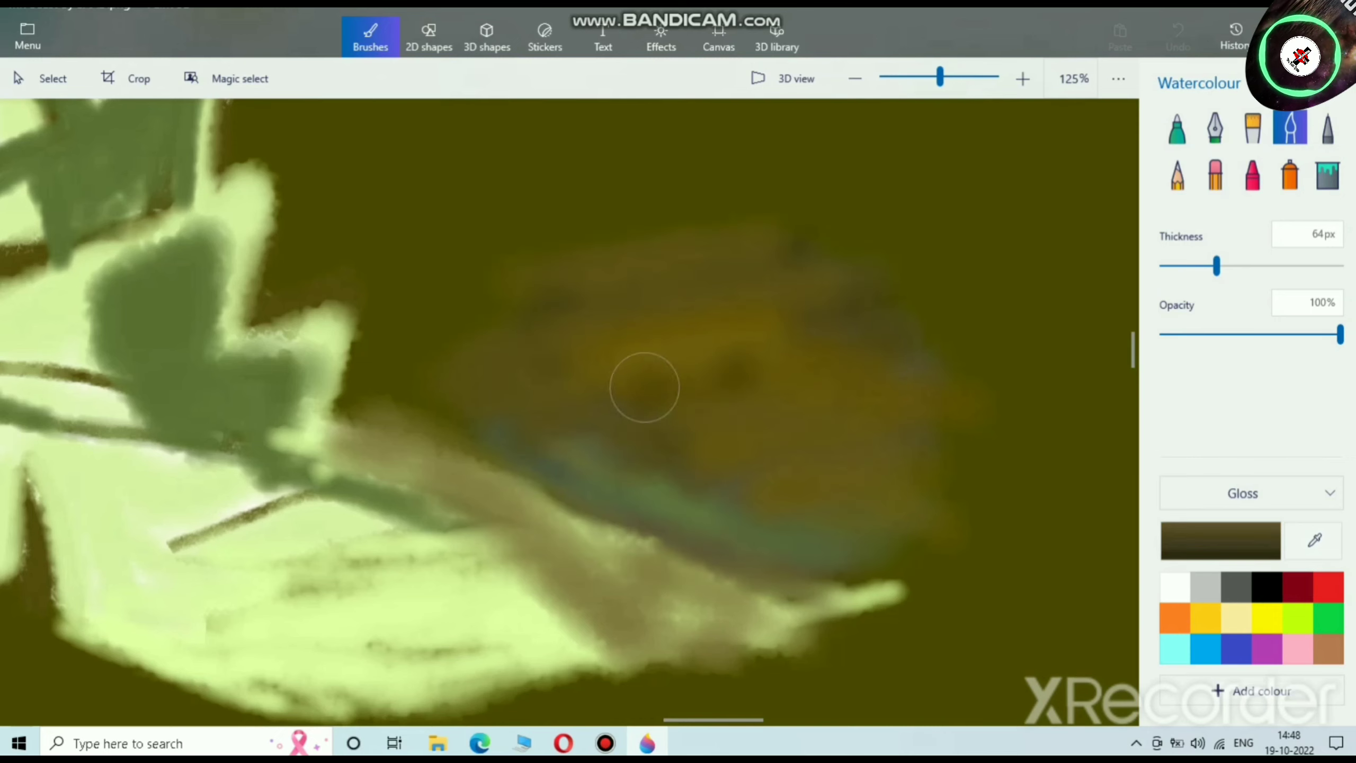
{"action": "mouse_move", "coordinate": [645, 388]}
{"action": "left_mouse_down"}
{"action": "mouse_move", "coordinate": [811, 368]}
{"action": "mouse_move", "coordinate": [731, 241]}
{"action": "left_mouse_up"}
{"action": "mouse_move", "coordinate": [711, 327]}
{"action": "left_mouse_down"}
{"action": "mouse_move", "coordinate": [910, 420]}
{"action": "mouse_move", "coordinate": [865, 438]}
{"action": "left_mouse_up"}
Step: Adjust the brush colour to a muted greyish olive-brown and paint it over the patch's right side and the background beside it
{"action": "left_click", "coordinate": [1221, 541]}
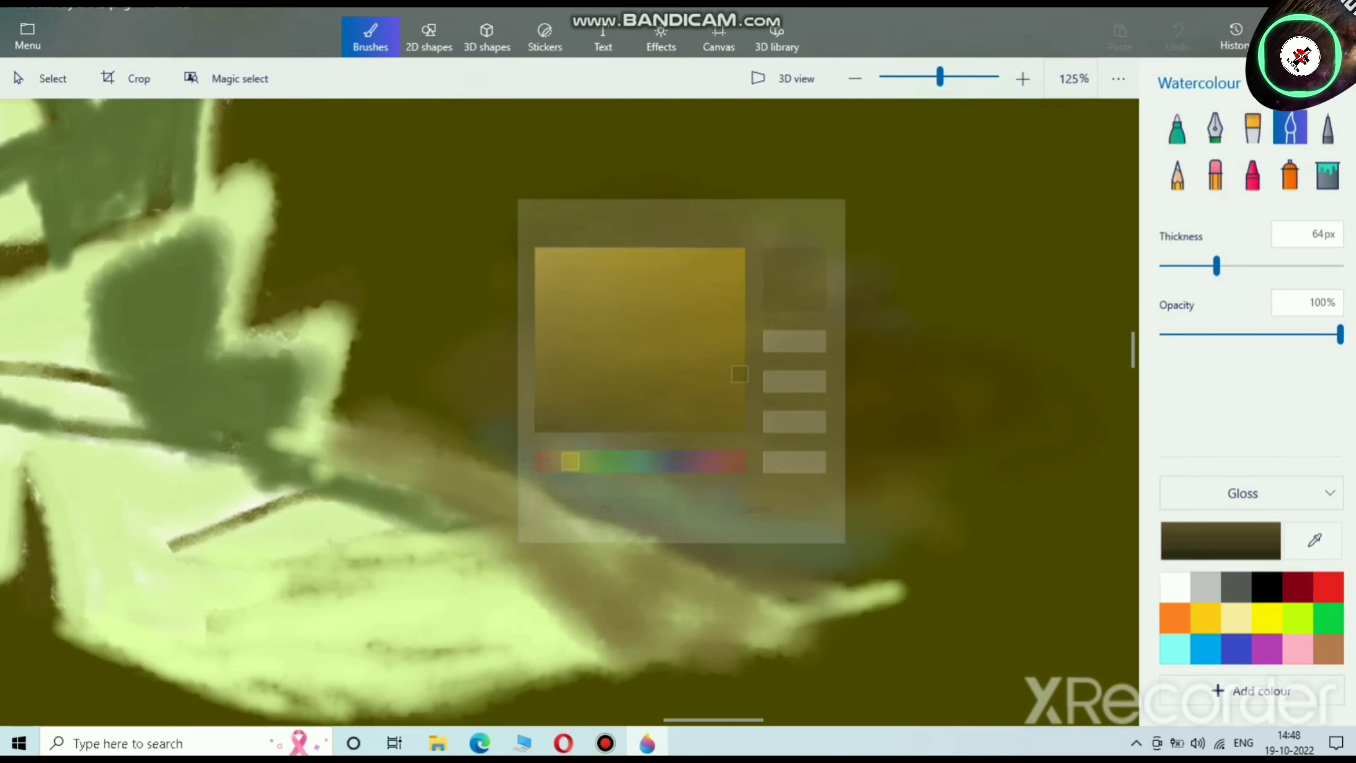
{"action": "mouse_move", "coordinate": [730, 379]}
{"action": "left_mouse_down"}
{"action": "mouse_move", "coordinate": [691, 367]}
{"action": "mouse_move", "coordinate": [705, 329]}
{"action": "mouse_move", "coordinate": [666, 345]}
{"action": "mouse_move", "coordinate": [758, 379]}
{"action": "mouse_move", "coordinate": [1046, 411]}
{"action": "left_mouse_up"}
{"action": "left_click", "coordinate": [591, 537]}
{"action": "left_click", "coordinate": [1222, 541]}
{"action": "mouse_move", "coordinate": [670, 342]}
{"action": "left_mouse_down"}
{"action": "mouse_move", "coordinate": [657, 375]}
{"action": "mouse_move", "coordinate": [655, 363]}
{"action": "left_mouse_up"}
{"action": "left_click", "coordinate": [590, 538]}
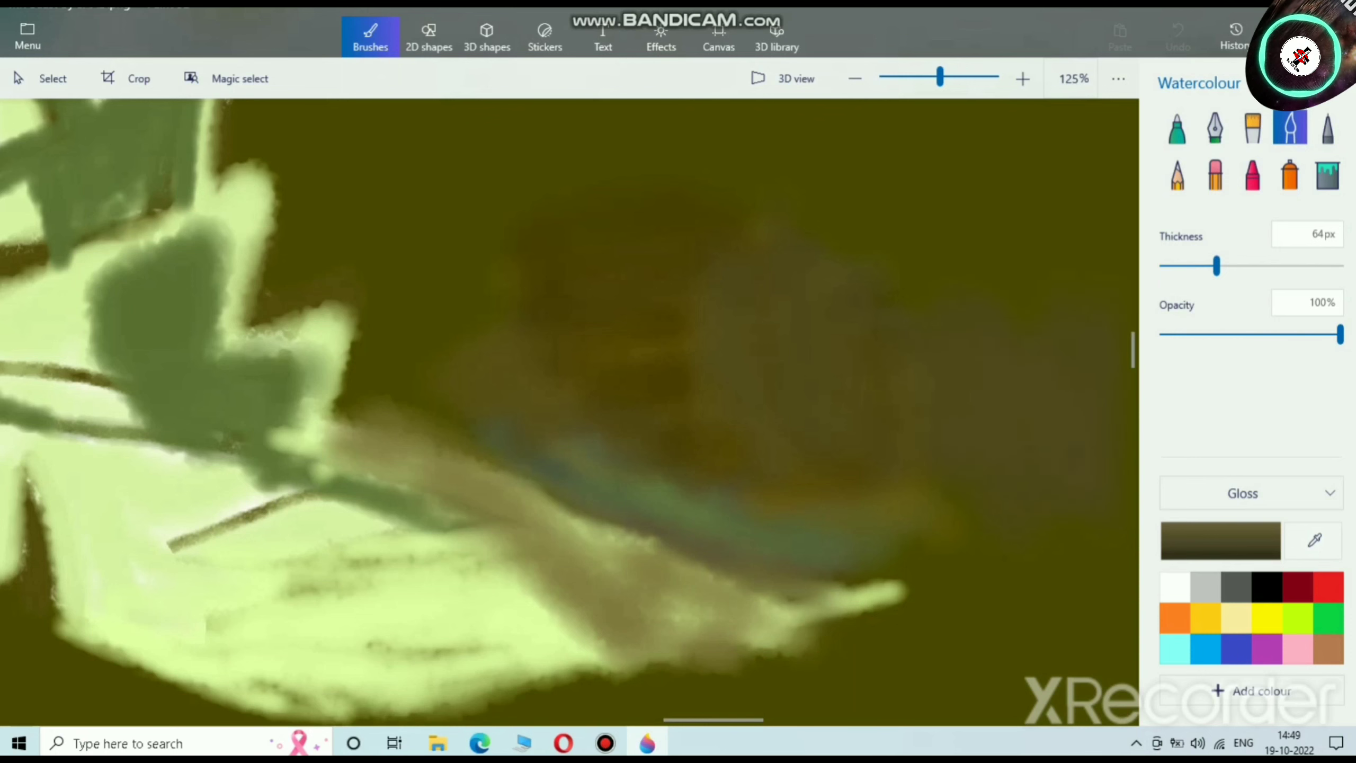
Step: Darken the cream swatch to 8a782e and paint a short vertical streak above the patch
{"action": "scroll", "coordinate": [908, 470], "scroll_direction": "down", "scroll_amount": 5}
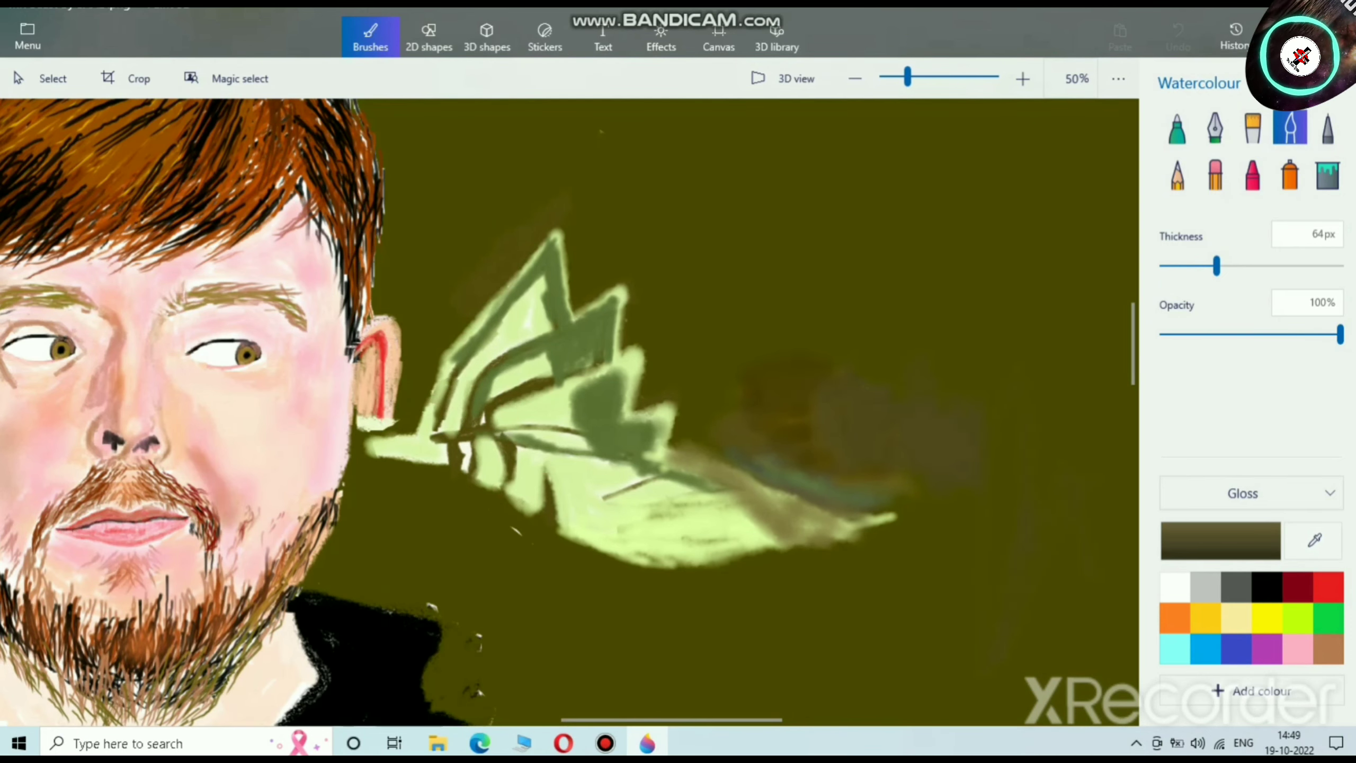
{"action": "left_click", "coordinate": [1236, 618]}
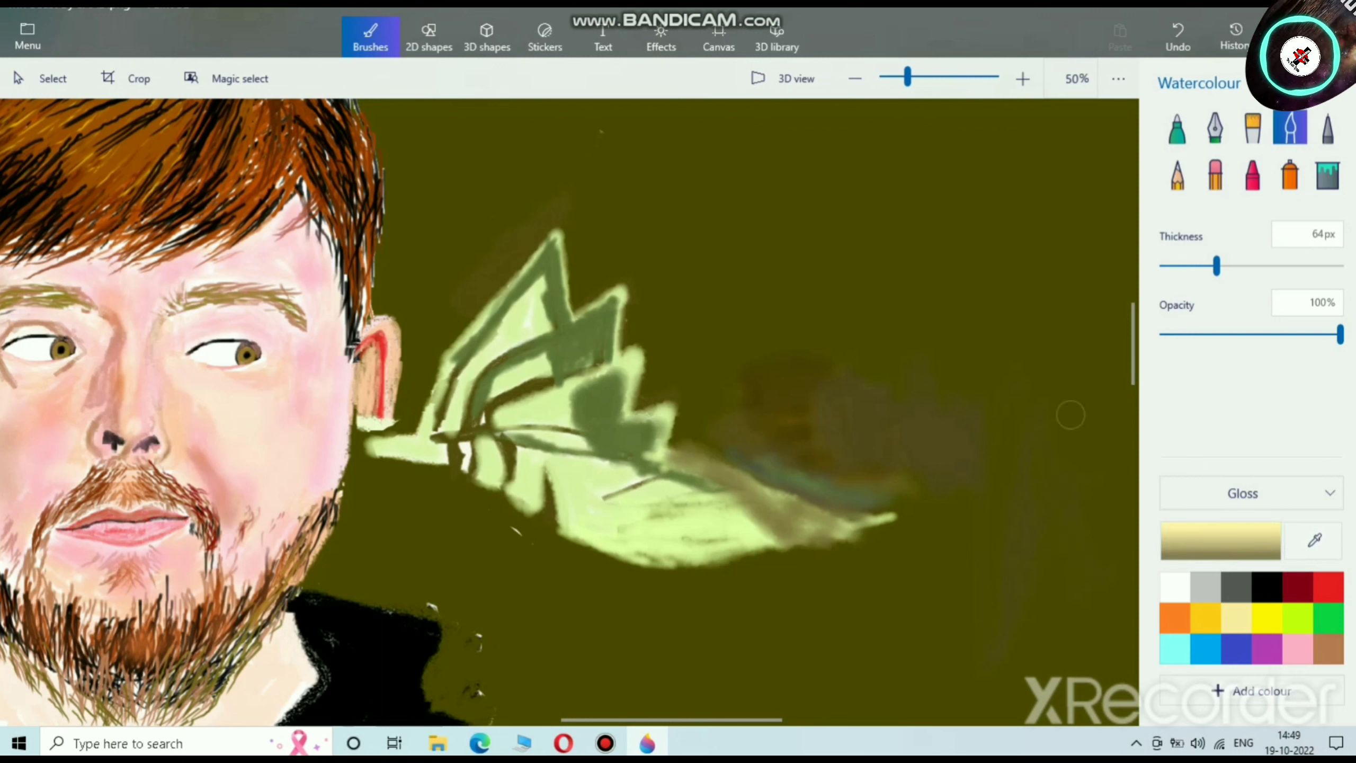
{"action": "left_click", "coordinate": [1220, 541]}
{"action": "mouse_move", "coordinate": [588, 224]}
{"action": "left_mouse_down"}
{"action": "mouse_move", "coordinate": [573, 355]}
{"action": "mouse_move", "coordinate": [596, 340]}
{"action": "mouse_move", "coordinate": [575, 319]}
{"action": "mouse_move", "coordinate": [581, 342]}
{"action": "mouse_move", "coordinate": [700, 330]}
{"action": "mouse_move", "coordinate": [646, 334]}
{"action": "mouse_move", "coordinate": [708, 361]}
{"action": "mouse_move", "coordinate": [639, 339]}
{"action": "mouse_move", "coordinate": [675, 325]}
{"action": "left_mouse_up"}
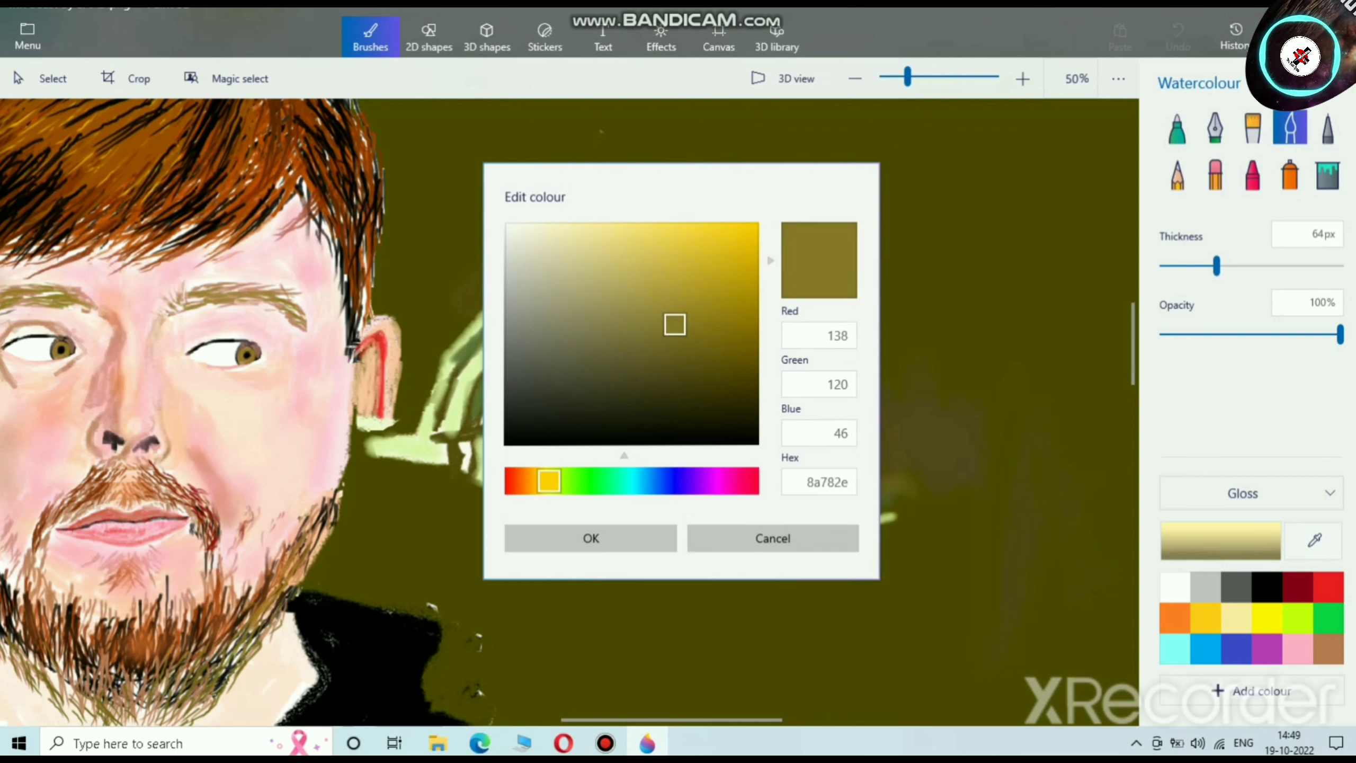
{"action": "left_click", "coordinate": [591, 538]}
{"action": "left_click_drag", "start_coordinate": [776, 275], "coordinate": [787, 356]}
Step: Darken the brush colour to a muted olive-brown and paint it across the patch
{"action": "left_click", "coordinate": [1221, 541]}
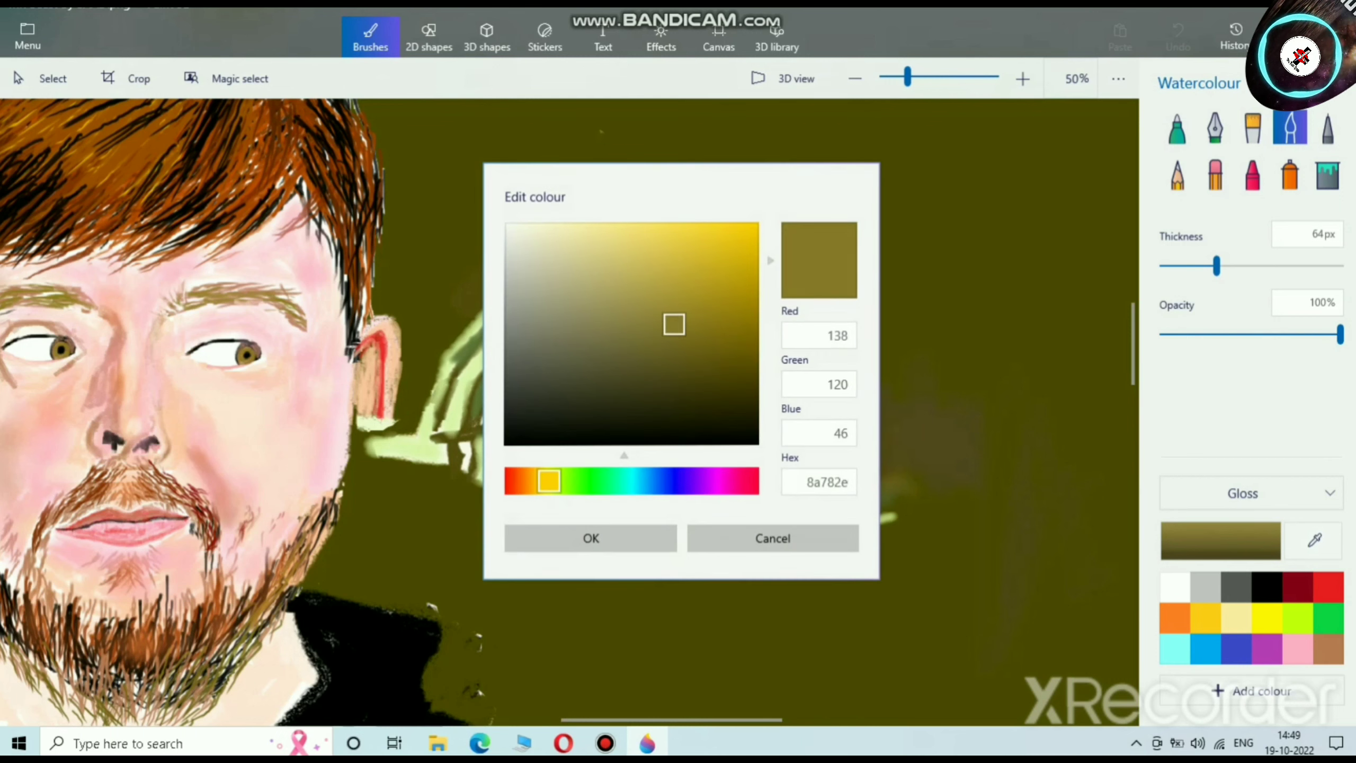
{"action": "left_click_drag", "start_coordinate": [674, 325], "coordinate": [663, 356]}
{"action": "left_click", "coordinate": [590, 538]}
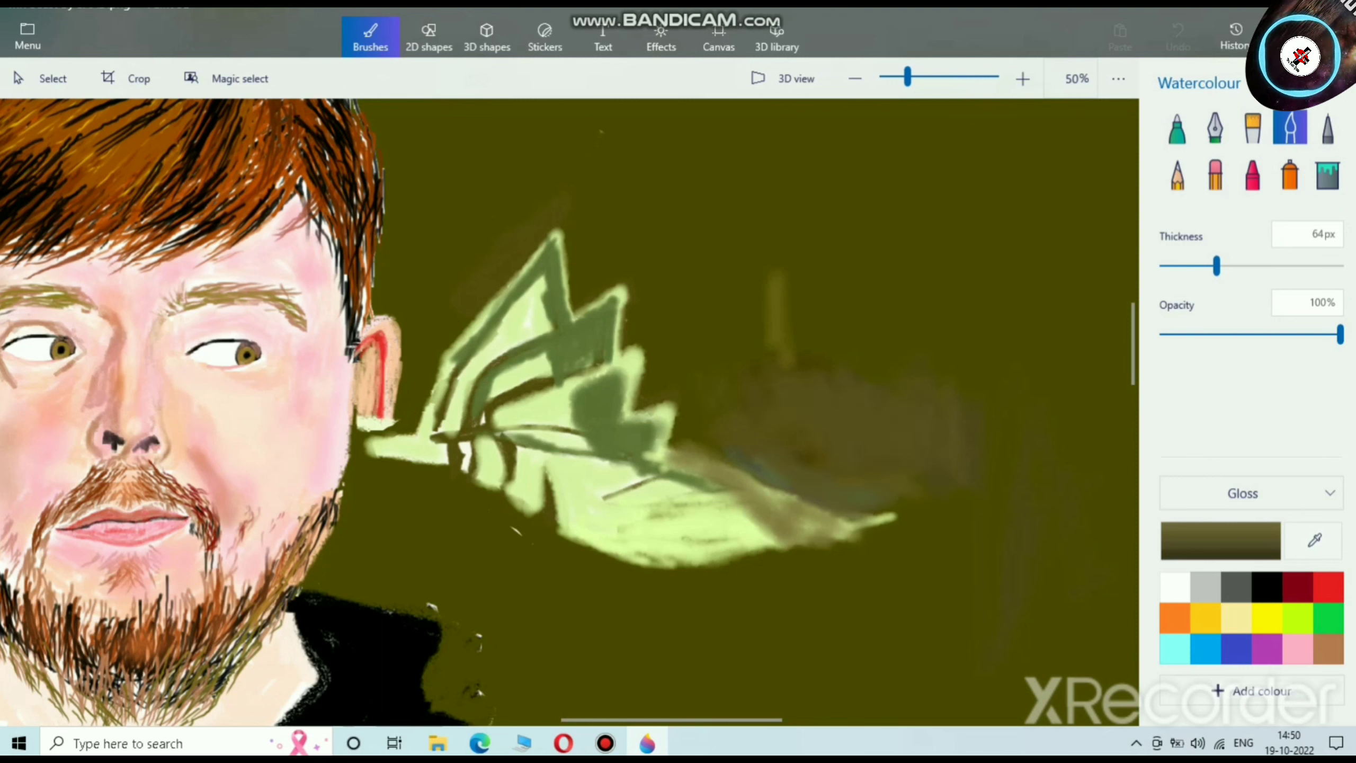
Step: Set the brush colour to dark brown 4c431f and paint strokes over the patch and along its upper edge
{"action": "left_click", "coordinate": [1221, 541]}
{"action": "left_click_drag", "start_coordinate": [663, 355], "coordinate": [654, 378]}
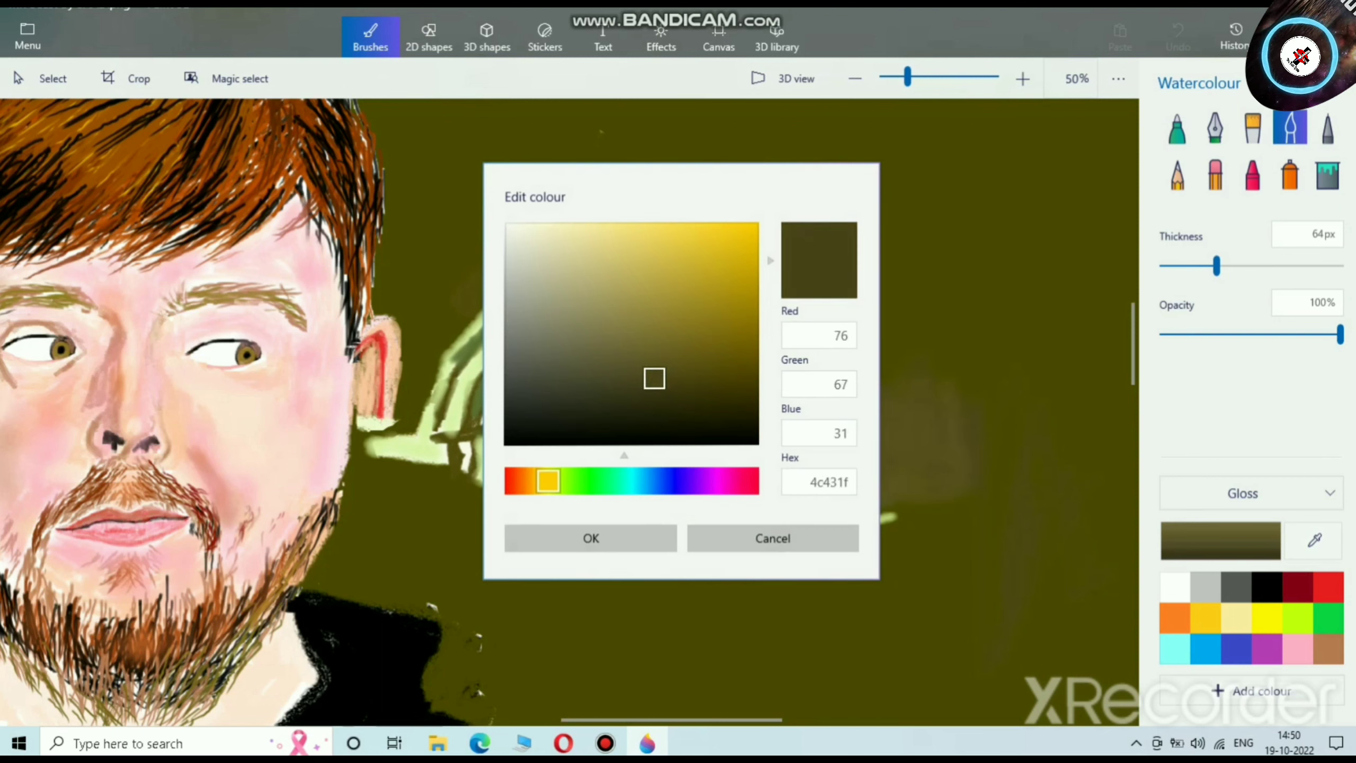
{"action": "left_click", "coordinate": [588, 538]}
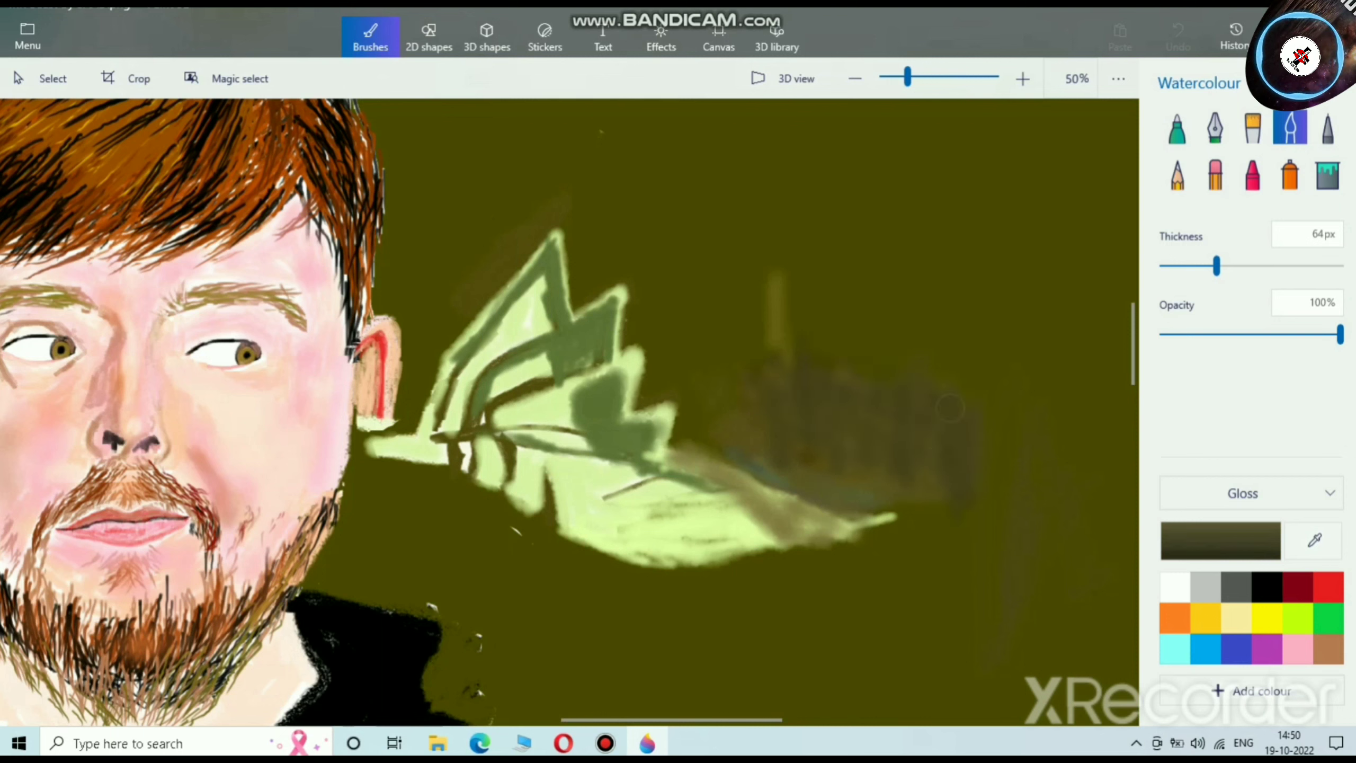
{"action": "left_click_drag", "start_coordinate": [796, 342], "coordinate": [784, 339]}
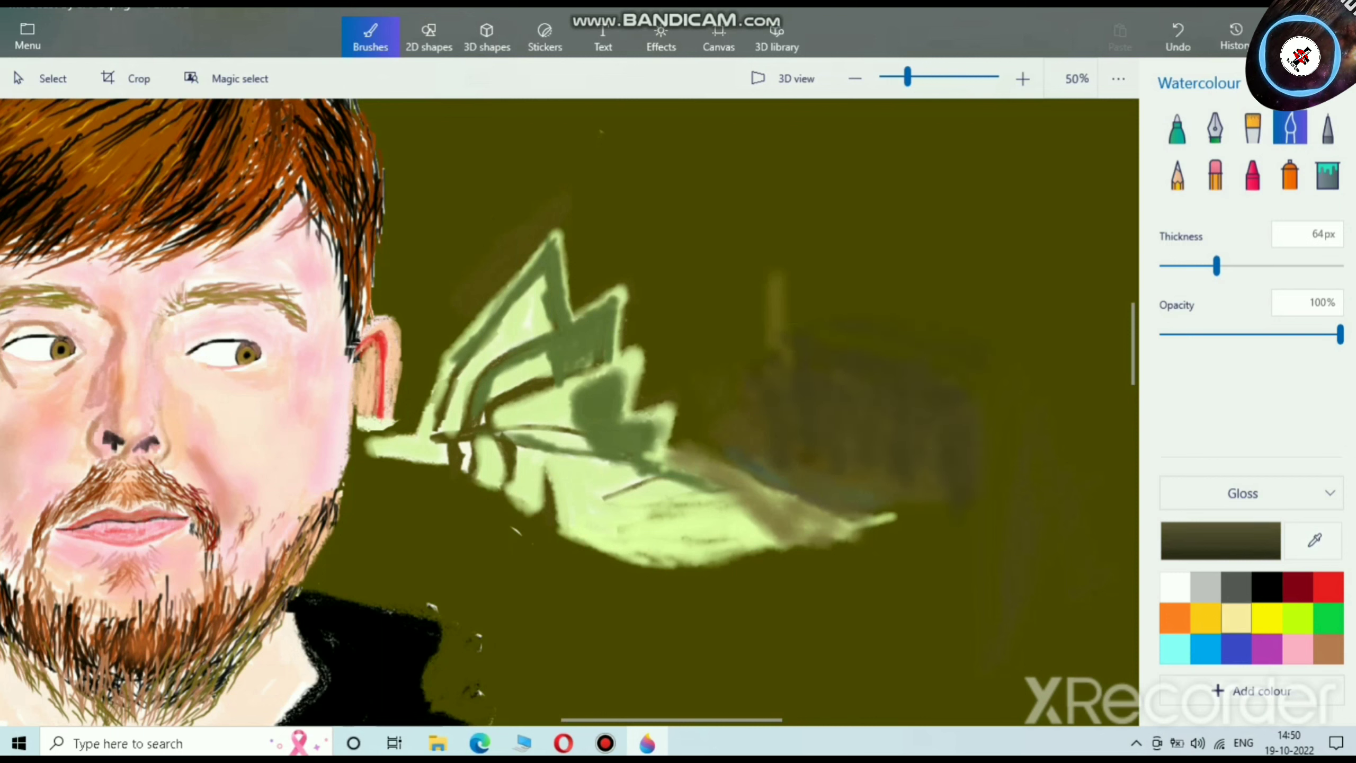
Step: Darken the cream swatch to brown 57490f and paint it over the vertical streak and the patch's upper part
{"action": "left_click", "coordinate": [1237, 618]}
{"action": "left_click", "coordinate": [1222, 541]}
{"action": "left_click_drag", "start_coordinate": [667, 390], "coordinate": [714, 369]}
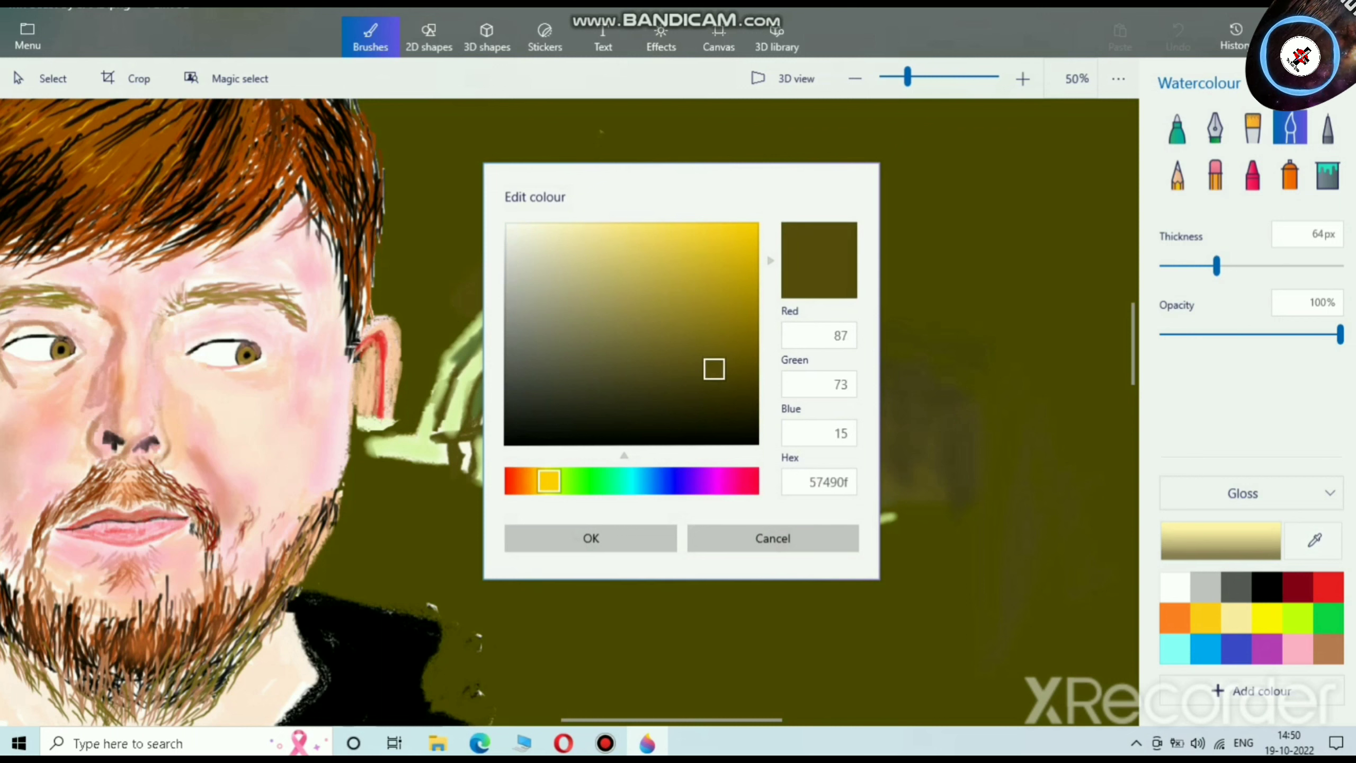
{"action": "left_click", "coordinate": [591, 538]}
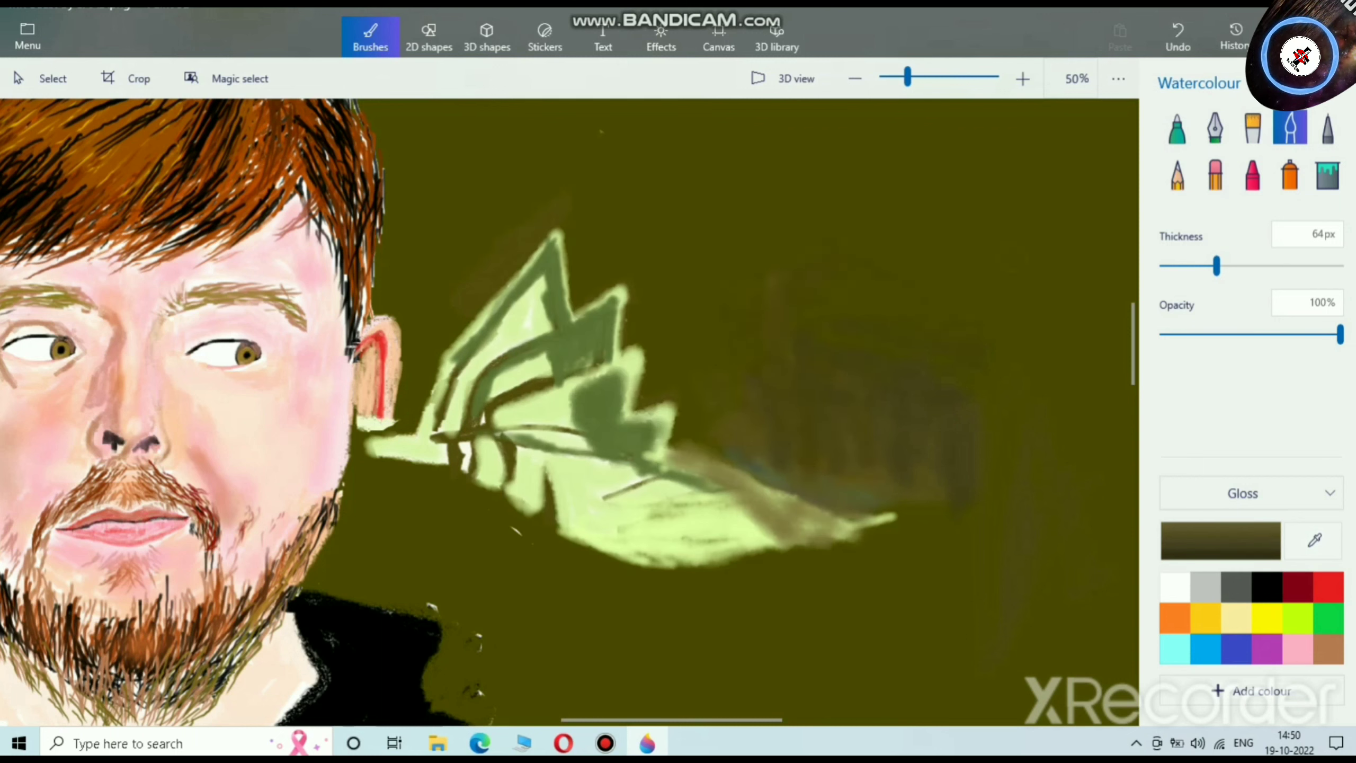
{"action": "scroll", "coordinate": [826, 460], "scroll_direction": "down", "scroll_amount": 6}
{"action": "scroll", "coordinate": [826, 460], "scroll_direction": "up", "scroll_amount": 1}
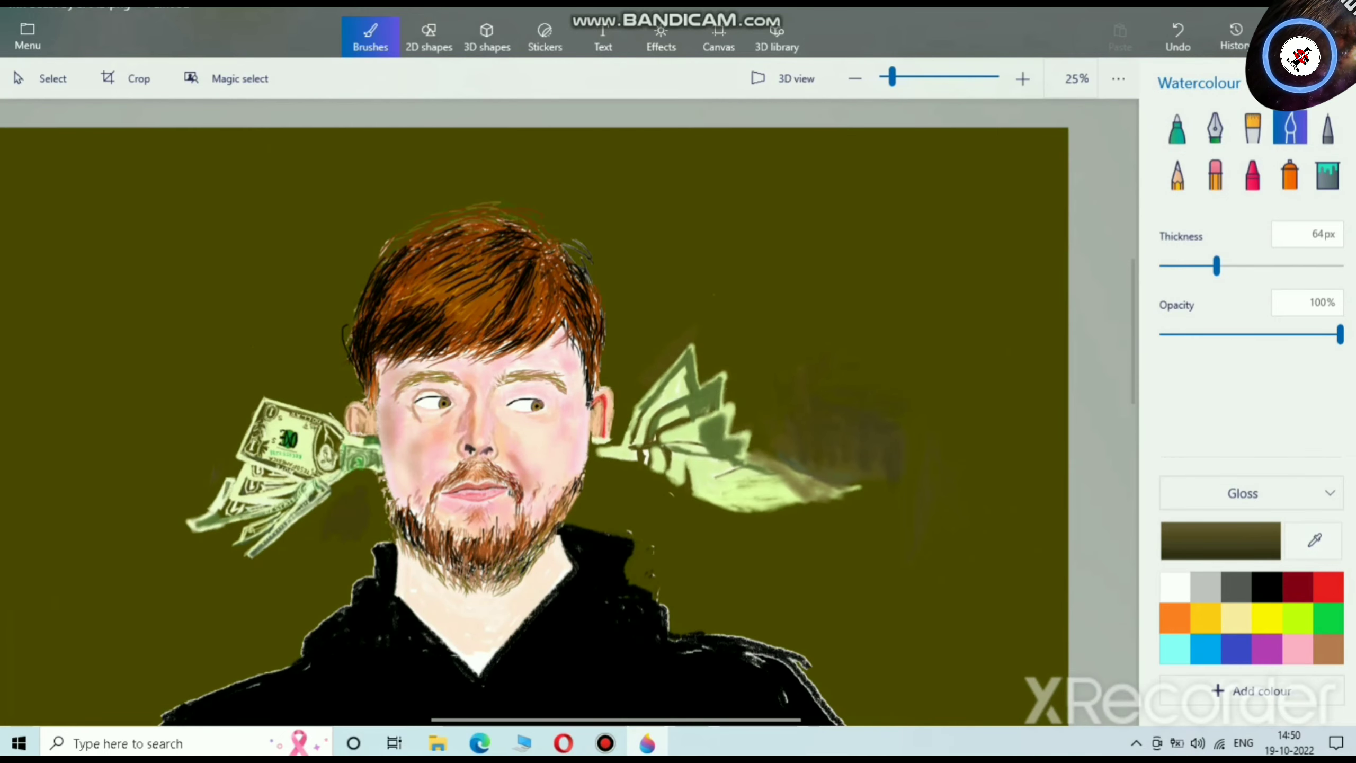
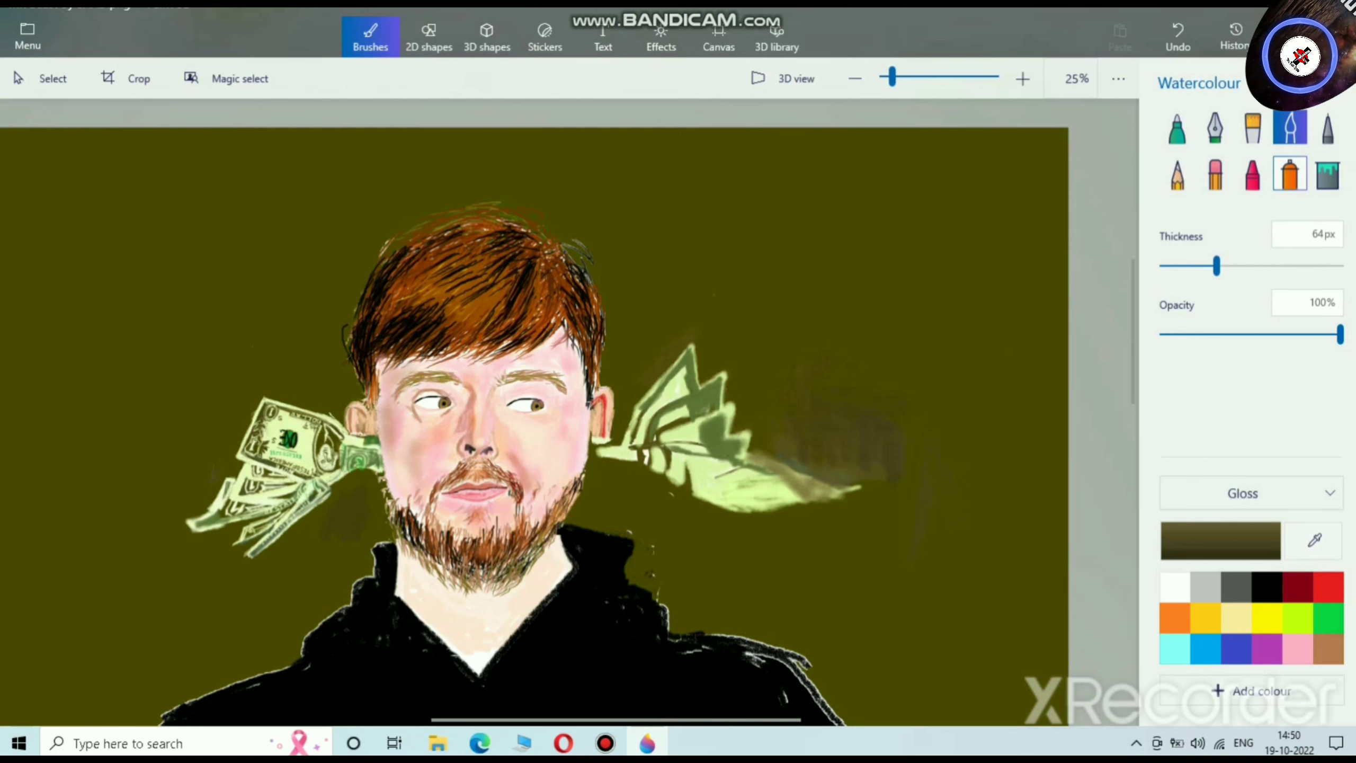
Step: Spray a spot at the patch's lower edge with the 75 px Spray can at 25% opacity, and save the project
{"action": "left_click", "coordinate": [1290, 175]}
{"action": "scroll", "coordinate": [806, 453], "scroll_direction": "up", "scroll_amount": 5}
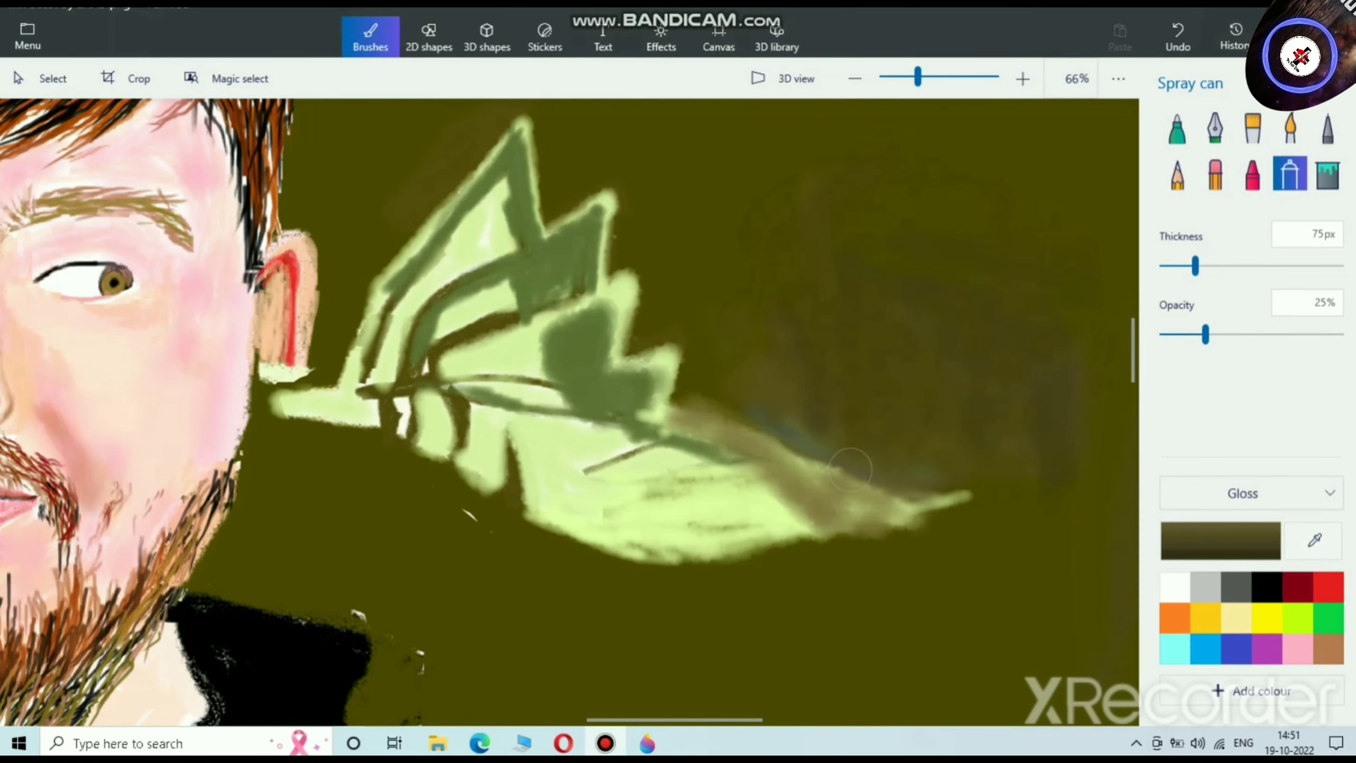
{"action": "left_click", "coordinate": [850, 465]}
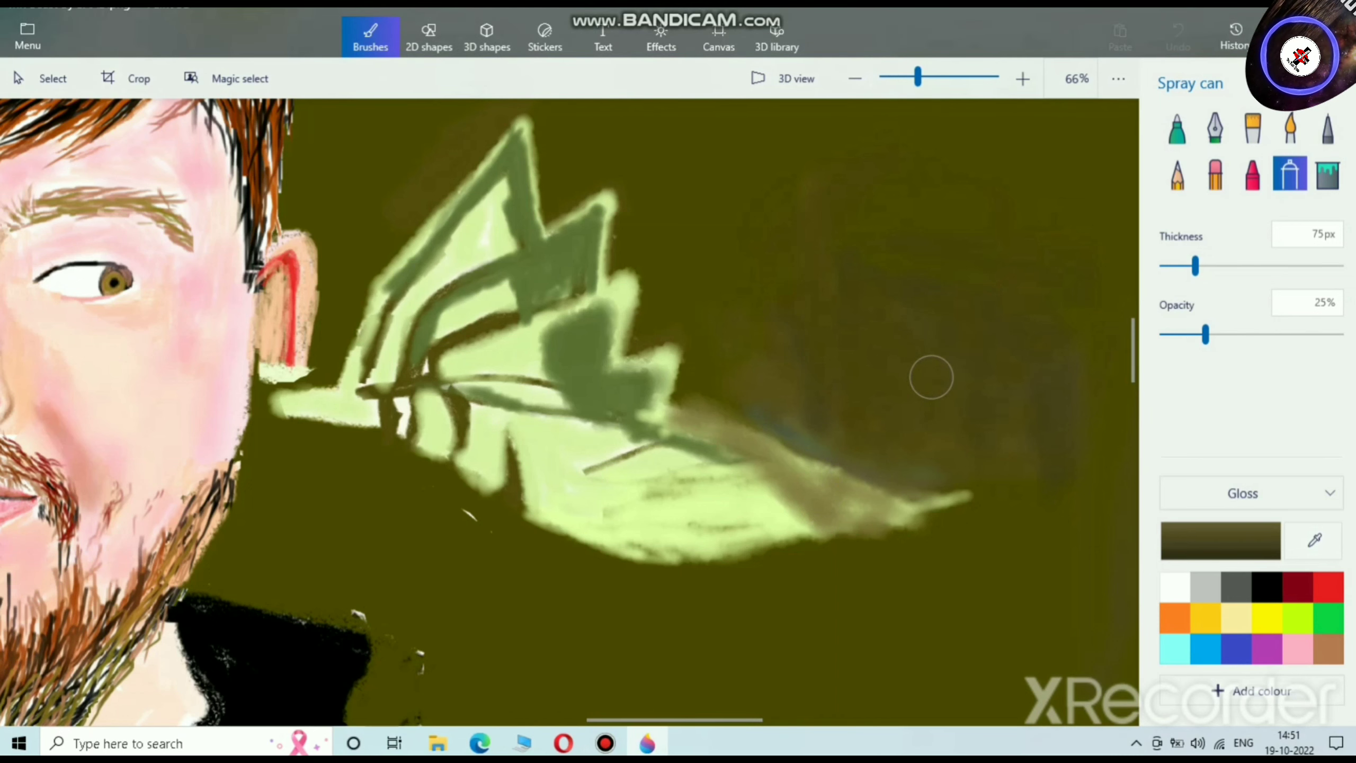
{"action": "key", "text": "ctrl+s"}
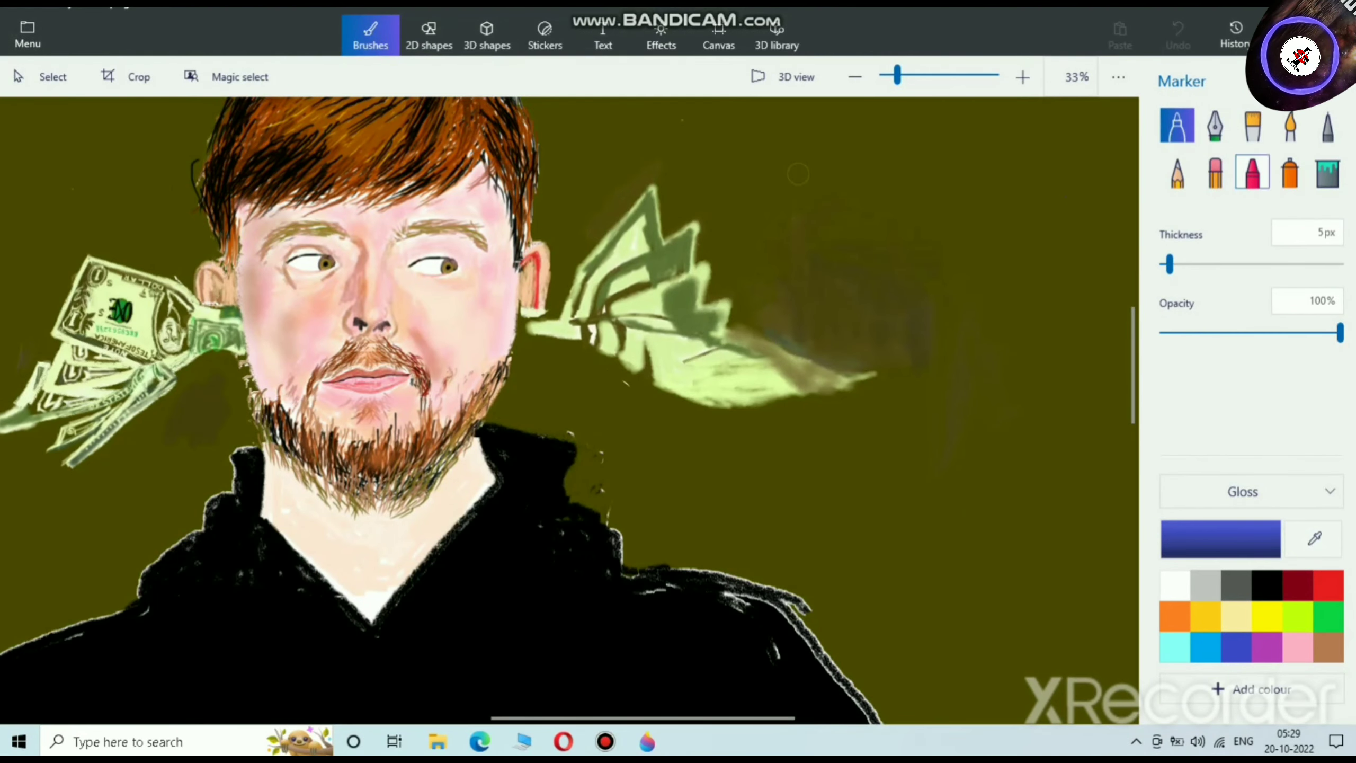
Step: Examine the portrait's face and the dollar bills beside both ears up close and from a distance
{"action": "scroll", "coordinate": [613, 344], "scroll_direction": "up", "scroll_amount": 4}
{"action": "scroll", "coordinate": [630, 267], "scroll_direction": "down", "scroll_amount": 4}
{"action": "scroll", "coordinate": [655, 107], "scroll_direction": "up", "scroll_amount": 4}
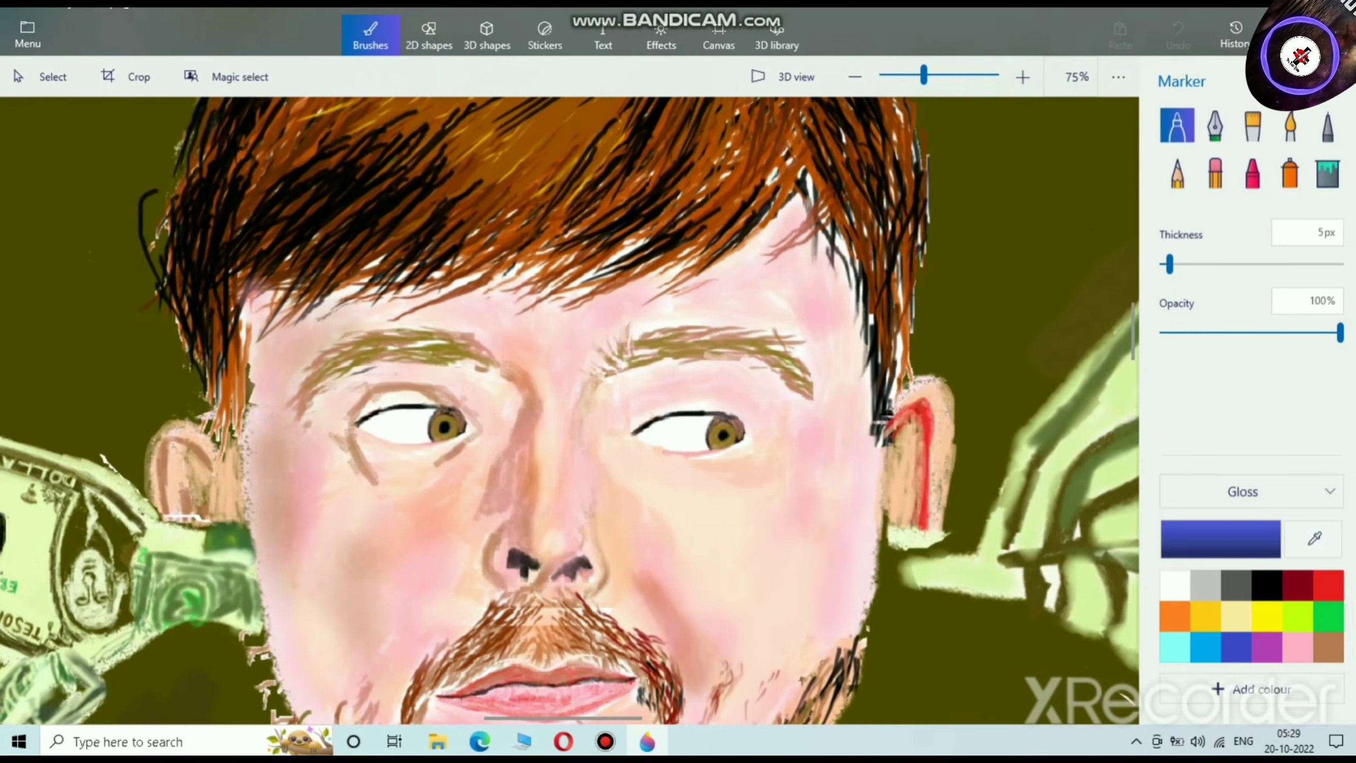
{"action": "scroll", "coordinate": [641, 321], "scroll_direction": "down", "scroll_amount": 3}
{"action": "scroll", "coordinate": [444, 219], "scroll_direction": "up", "scroll_amount": 3}
{"action": "scroll", "coordinate": [425, 501], "scroll_direction": "up", "scroll_amount": 4}
{"action": "scroll", "coordinate": [751, 546], "scroll_direction": "down", "scroll_amount": 8}
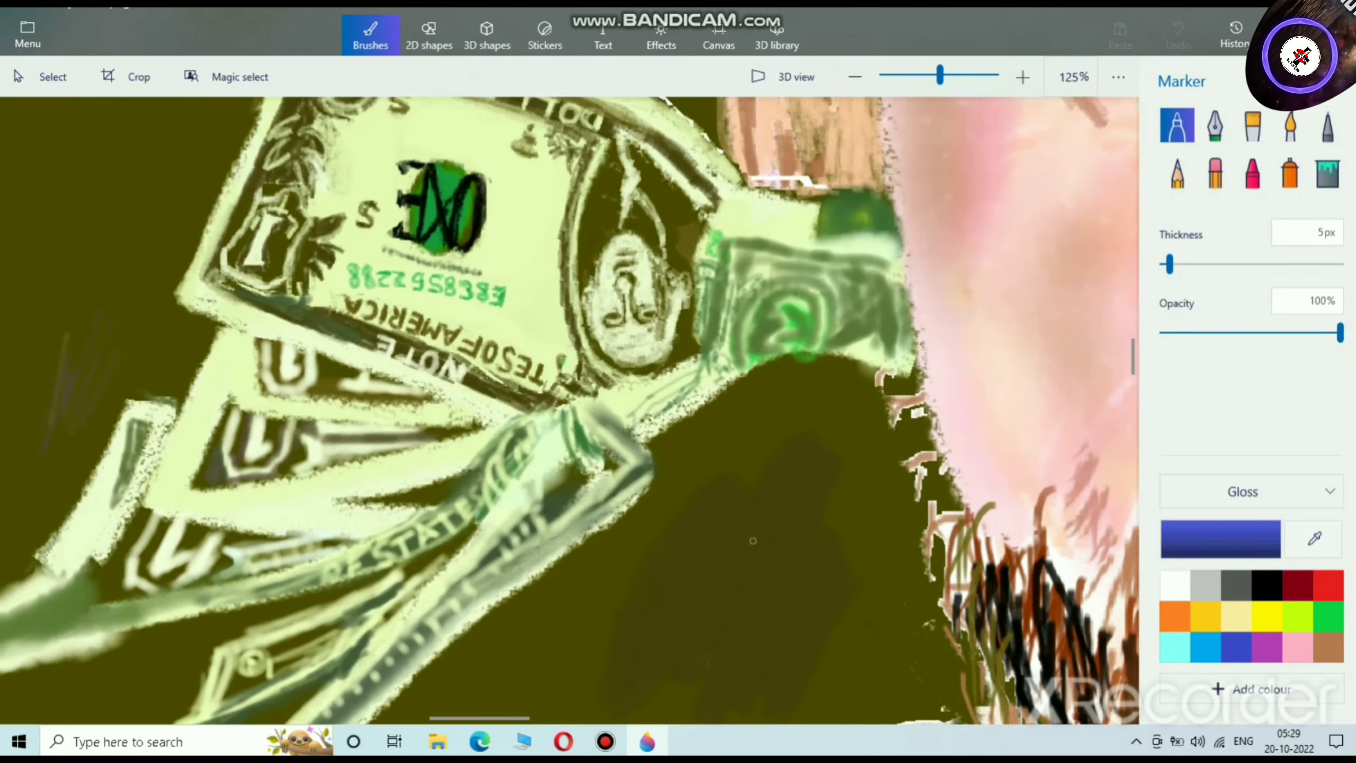
{"action": "scroll", "coordinate": [856, 414], "scroll_direction": "up", "scroll_amount": 5}
{"action": "scroll", "coordinate": [855, 415], "scroll_direction": "down", "scroll_amount": 5}
{"action": "scroll", "coordinate": [856, 414], "scroll_direction": "right", "scroll_amount": 8}
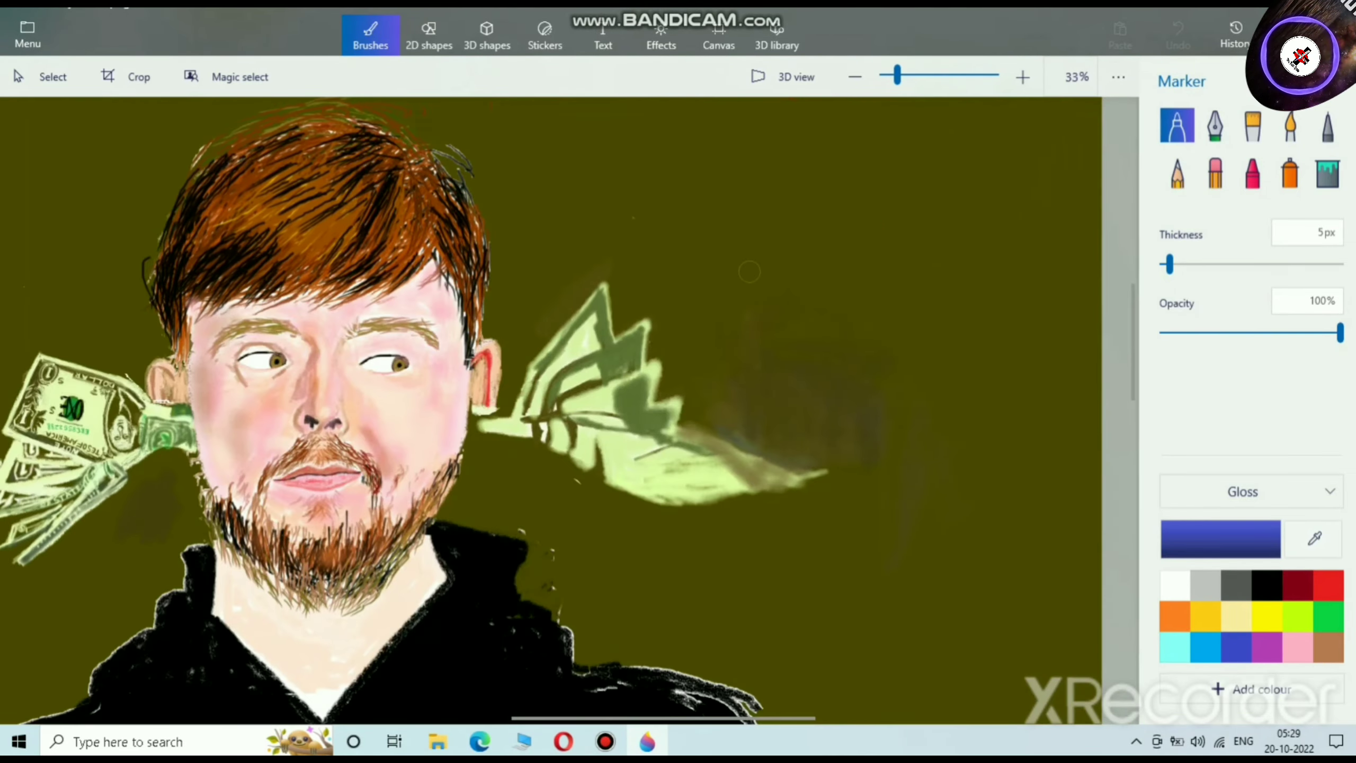
Step: Darken the yellow swatch to an olive and paint it over the patch's upper part with the Watercolour brush at 50 px
{"action": "scroll", "coordinate": [817, 180], "scroll_direction": "up", "scroll_amount": 2}
{"action": "left_click", "coordinate": [1298, 616]}
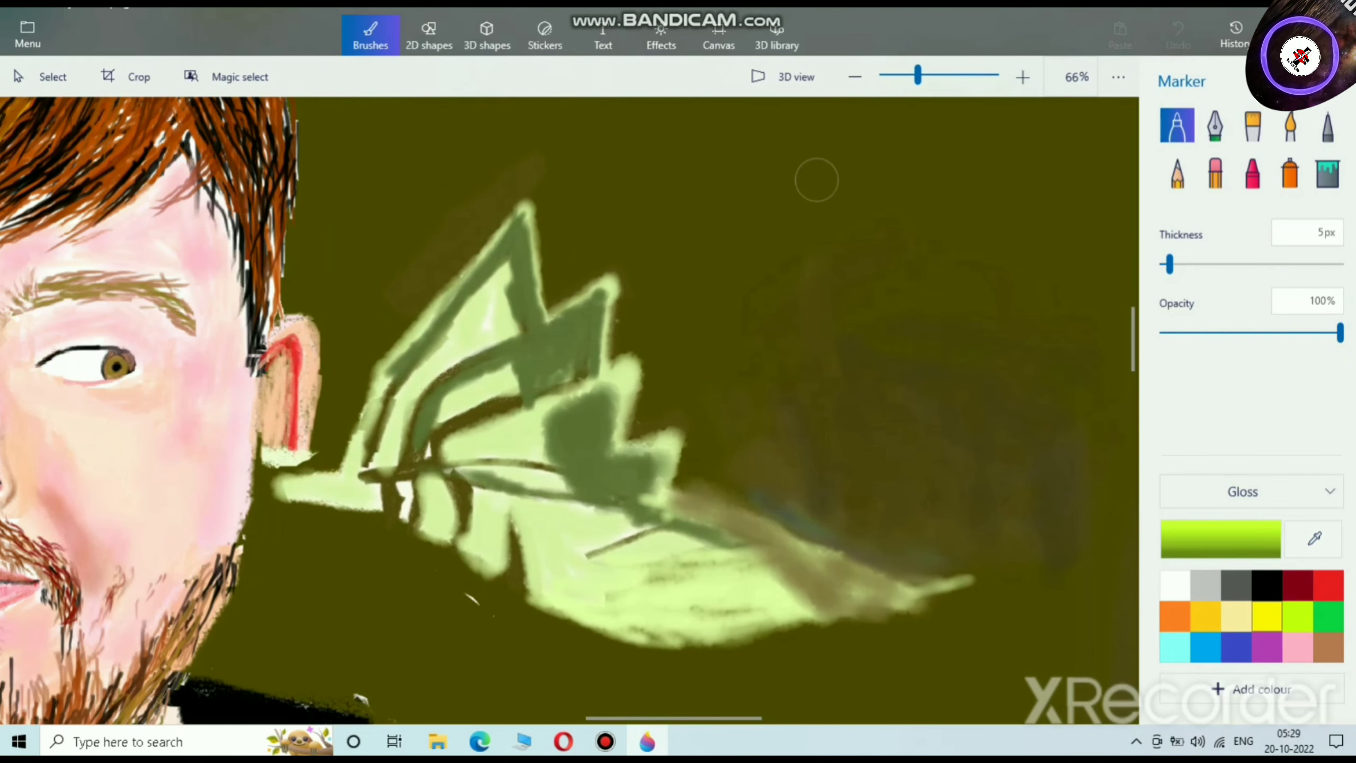
{"action": "left_click", "coordinate": [1236, 616]}
{"action": "left_click", "coordinate": [1268, 616]}
{"action": "left_click", "coordinate": [1221, 539]}
{"action": "left_click_drag", "start_coordinate": [758, 220], "coordinate": [759, 347]}
{"action": "left_click", "coordinate": [591, 536]}
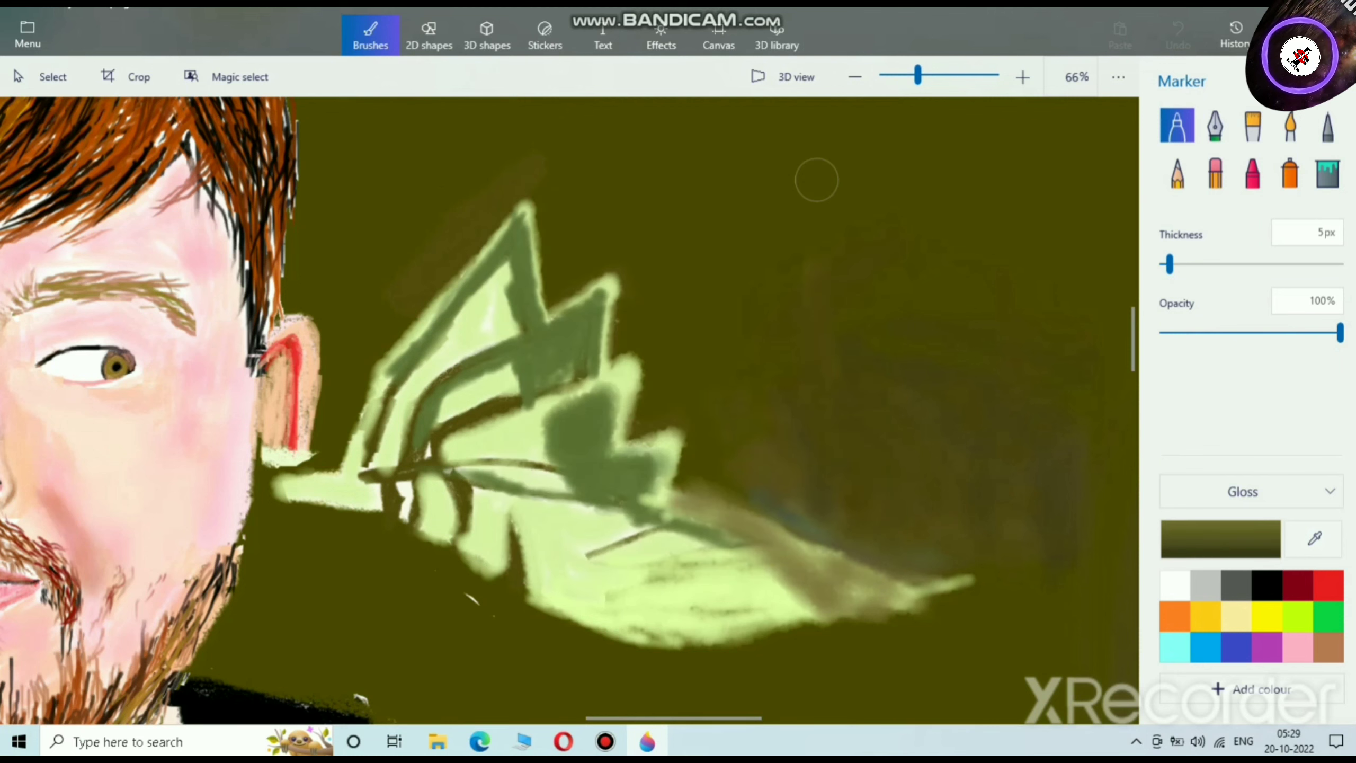
{"action": "left_click", "coordinate": [1290, 125]}
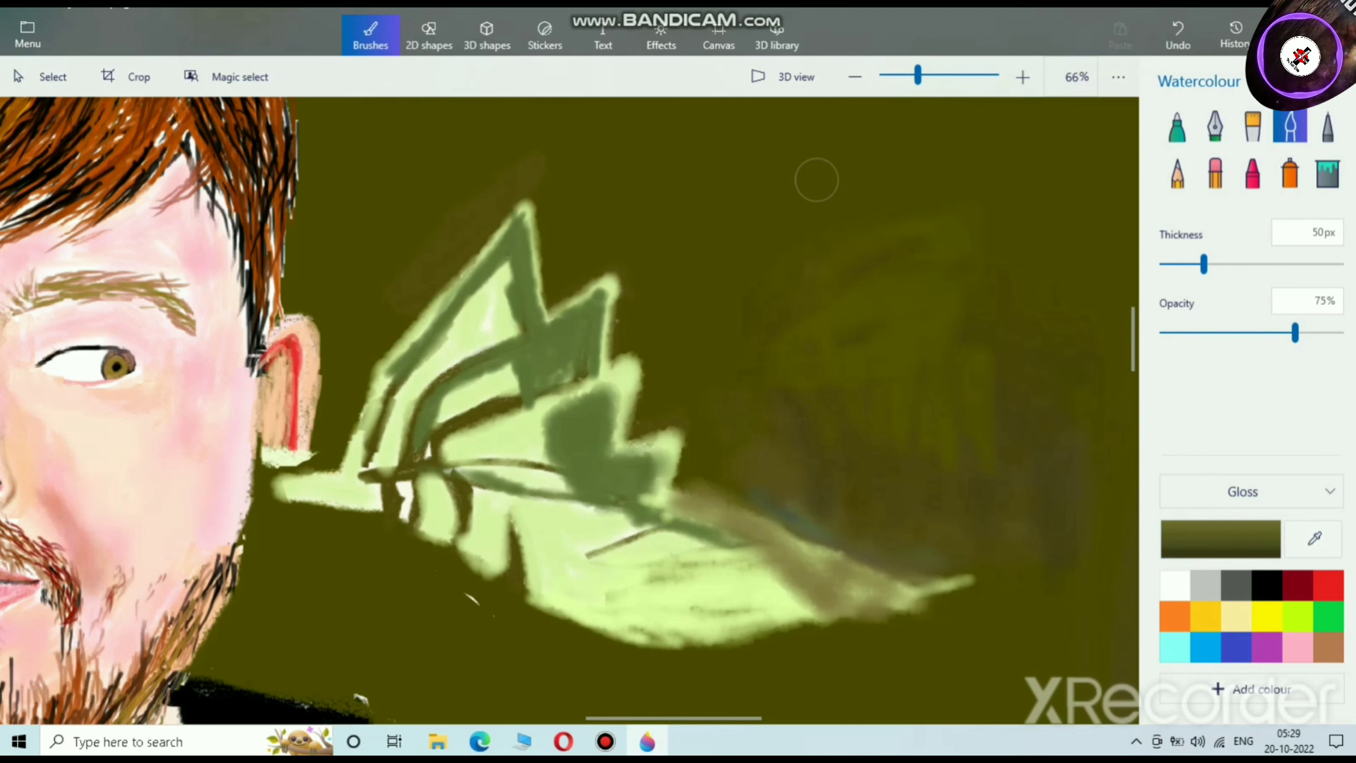
Step: Set the brush colour to olive 59550a and paint it over the middle of the patch
{"action": "left_click", "coordinate": [1221, 538]}
{"action": "left_click_drag", "start_coordinate": [758, 354], "coordinate": [731, 365]}
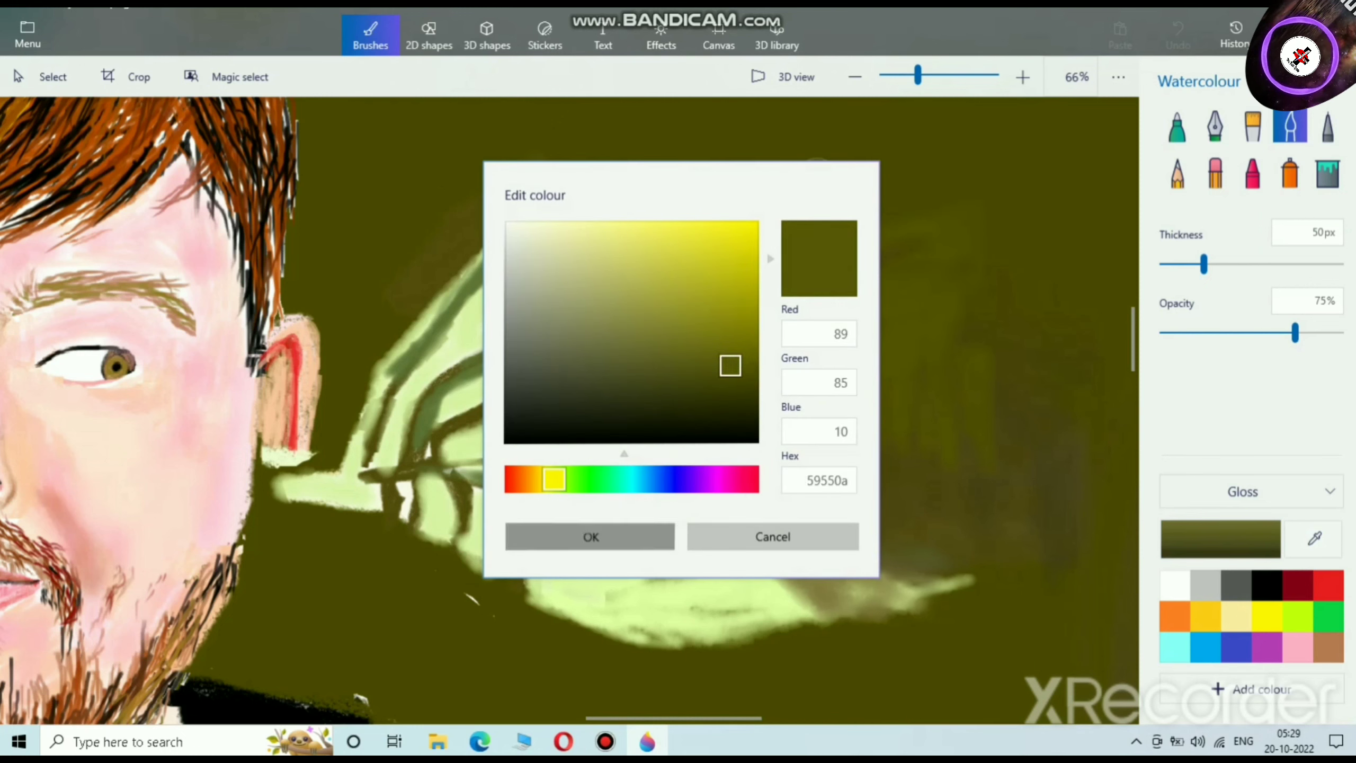
{"action": "left_click", "coordinate": [817, 180]}
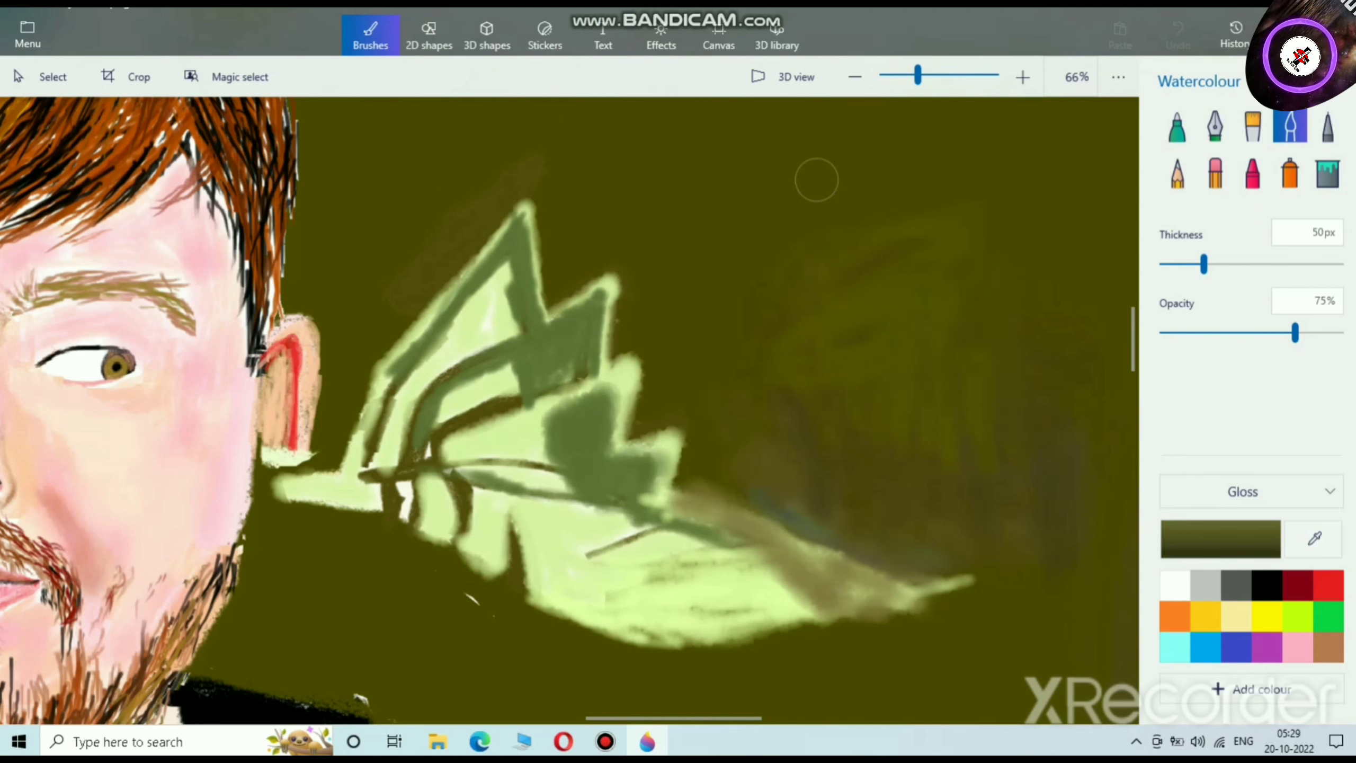
{"action": "left_click_drag", "start_coordinate": [859, 337], "coordinate": [822, 297]}
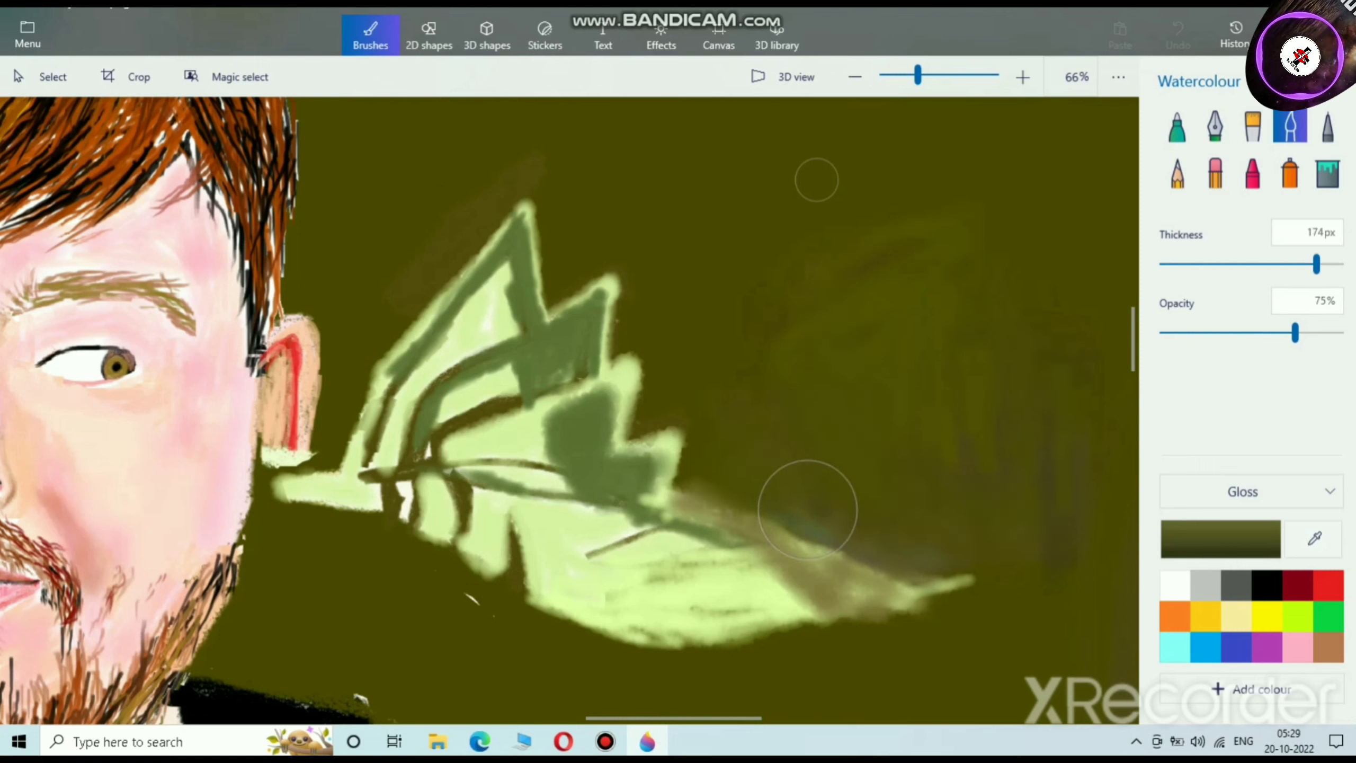
Step: Paint over the patch's remaining brown and the lower bill's tip with the 174 px Watercolour brush at 100% opacity
{"action": "mouse_move", "coordinate": [802, 499]}
{"action": "left_mouse_down"}
{"action": "mouse_move", "coordinate": [876, 558]}
{"action": "mouse_move", "coordinate": [920, 565]}
{"action": "mouse_move", "coordinate": [742, 492]}
{"action": "mouse_move", "coordinate": [692, 508]}
{"action": "mouse_move", "coordinate": [923, 590]}
{"action": "mouse_move", "coordinate": [954, 584]}
{"action": "mouse_move", "coordinate": [777, 521]}
{"action": "mouse_move", "coordinate": [910, 577]}
{"action": "mouse_move", "coordinate": [838, 557]}
{"action": "mouse_move", "coordinate": [863, 566]}
{"action": "mouse_move", "coordinate": [908, 627]}
{"action": "mouse_move", "coordinate": [795, 648]}
{"action": "mouse_move", "coordinate": [599, 653]}
{"action": "mouse_move", "coordinate": [807, 660]}
{"action": "mouse_move", "coordinate": [583, 637]}
{"action": "mouse_move", "coordinate": [782, 637]}
{"action": "mouse_move", "coordinate": [629, 635]}
{"action": "mouse_move", "coordinate": [881, 620]}
{"action": "left_mouse_up"}
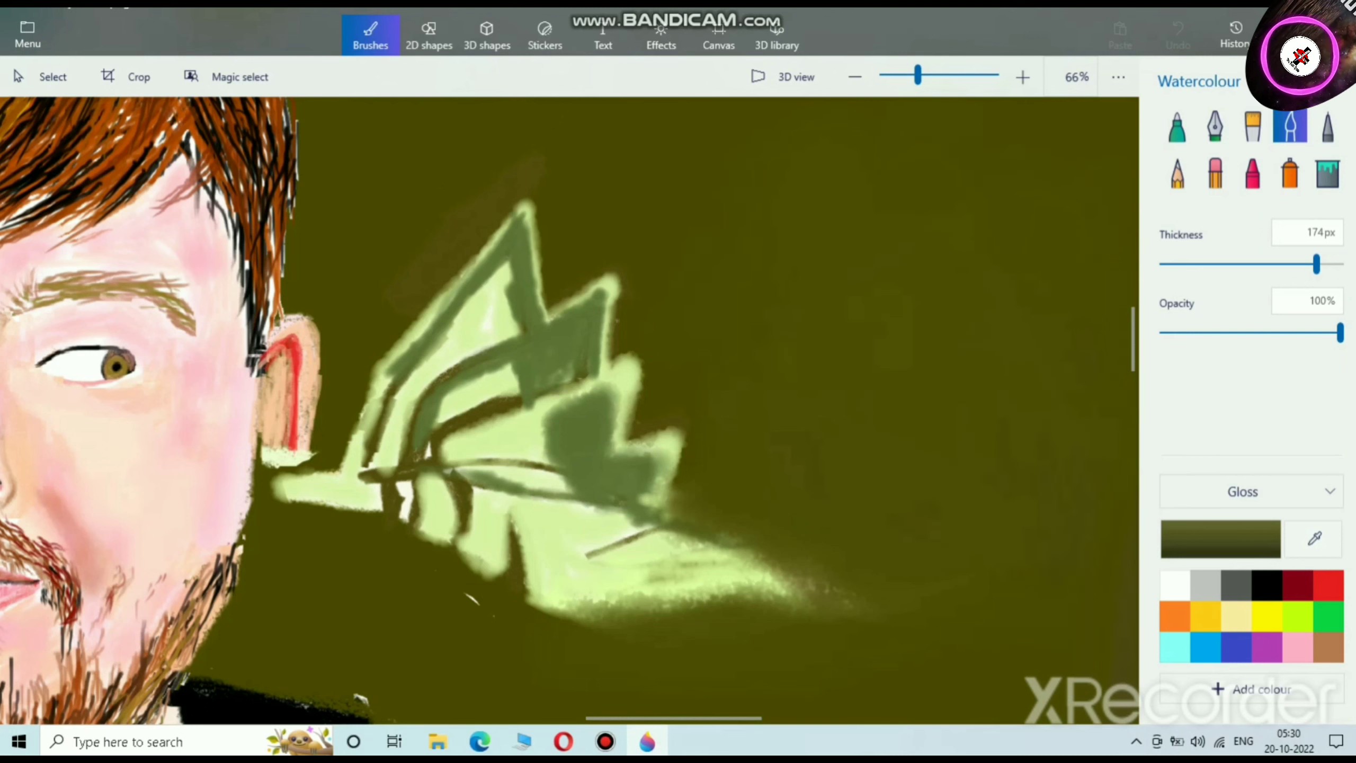
{"action": "scroll", "coordinate": [548, 371], "scroll_direction": "down", "scroll_amount": 4}
{"action": "scroll", "coordinate": [548, 371], "scroll_direction": "up", "scroll_amount": 1}
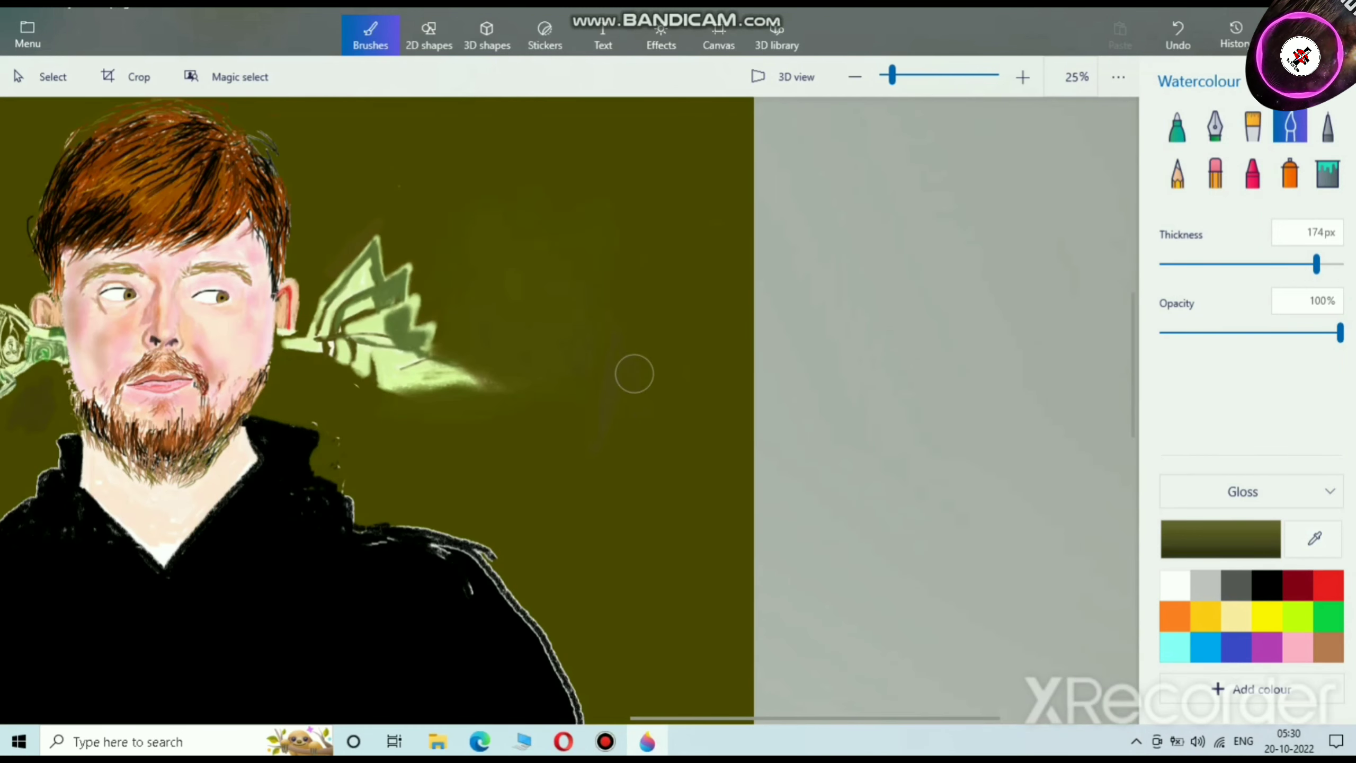
Step: Set the brush colour to dark olive 43400b and paint over the background around the lower bill's tip
{"action": "left_click", "coordinate": [1221, 538]}
{"action": "left_click_drag", "start_coordinate": [727, 363], "coordinate": [717, 385]}
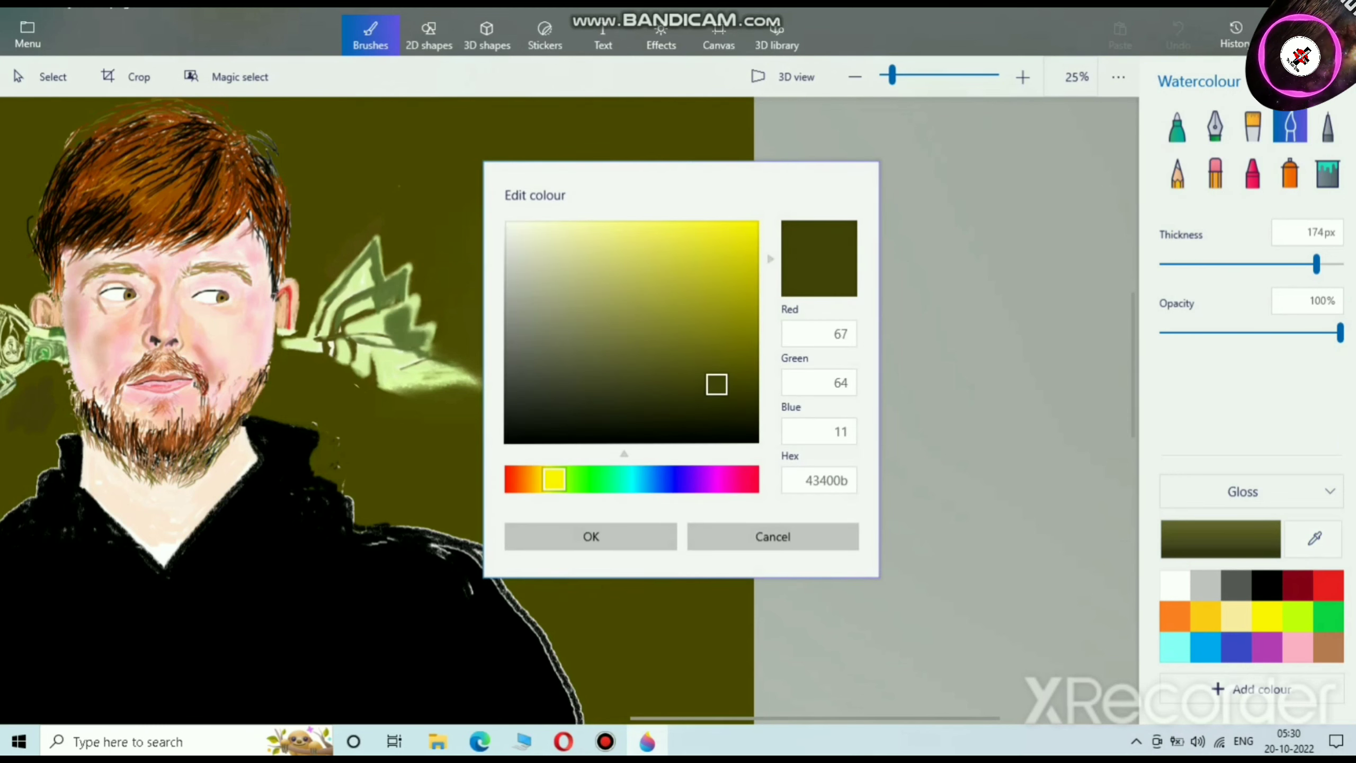
{"action": "left_click", "coordinate": [591, 536]}
{"action": "scroll", "coordinate": [546, 328], "scroll_direction": "up", "scroll_amount": 2}
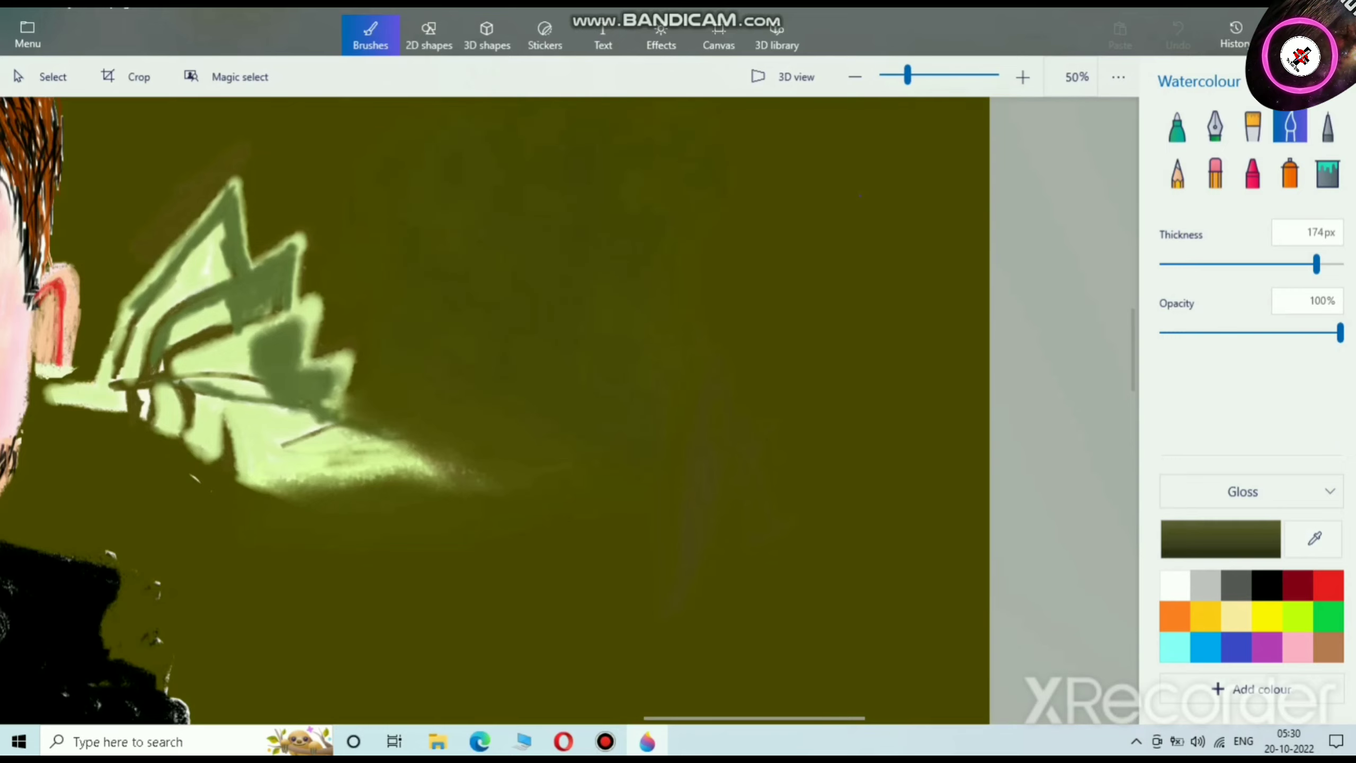
{"action": "left_click_drag", "start_coordinate": [567, 481], "coordinate": [416, 415]}
{"action": "scroll", "coordinate": [670, 339], "scroll_direction": "down", "scroll_amount": 4}
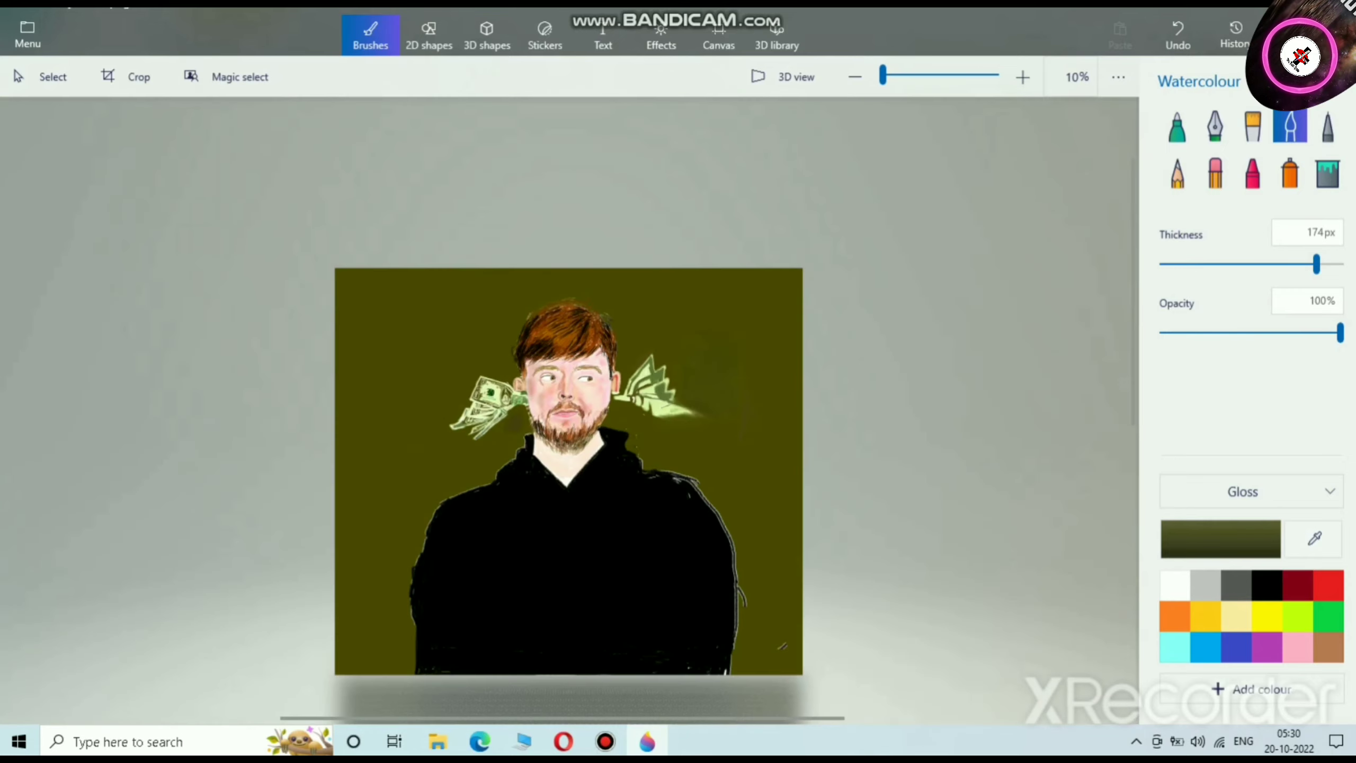
Step: Reduce the brush thickness to 53 px and paint the second bill's green area in the right-hand fan dark olive
{"action": "scroll", "coordinate": [670, 340], "scroll_direction": "up", "scroll_amount": 6}
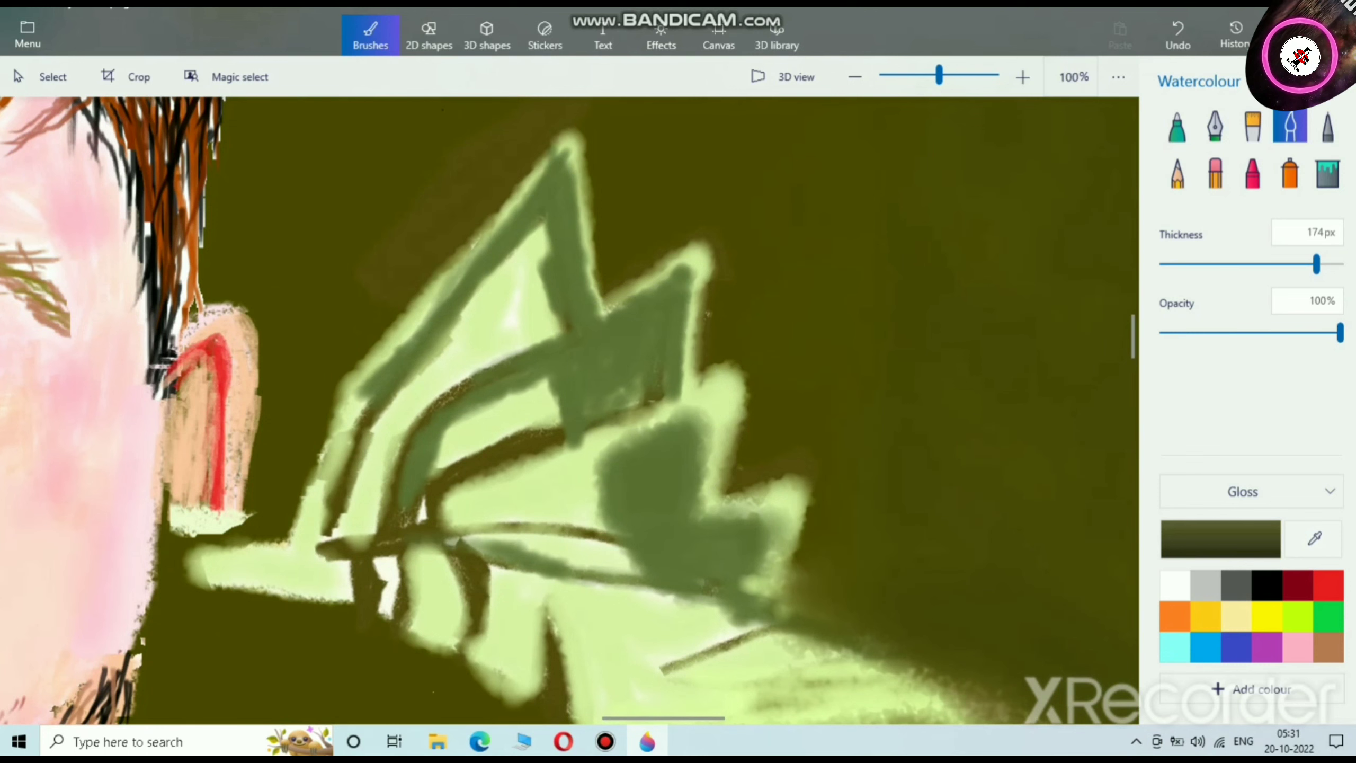
{"action": "left_click_drag", "start_coordinate": [1219, 264], "coordinate": [1207, 264]}
{"action": "scroll", "coordinate": [623, 365], "scroll_direction": "up", "scroll_amount": 2}
{"action": "mouse_move", "coordinate": [580, 341]}
{"action": "left_mouse_down"}
{"action": "mouse_move", "coordinate": [554, 358]}
{"action": "mouse_move", "coordinate": [657, 266]}
{"action": "mouse_move", "coordinate": [690, 370]}
{"action": "mouse_move", "coordinate": [545, 454]}
{"action": "mouse_move", "coordinate": [739, 273]}
{"action": "mouse_move", "coordinate": [721, 274]}
{"action": "mouse_move", "coordinate": [694, 385]}
{"action": "mouse_move", "coordinate": [515, 317]}
{"action": "mouse_move", "coordinate": [224, 496]}
{"action": "mouse_move", "coordinate": [226, 543]}
{"action": "mouse_move", "coordinate": [566, 318]}
{"action": "left_mouse_up"}
{"action": "scroll", "coordinate": [565, 318], "scroll_direction": "up", "scroll_amount": 2}
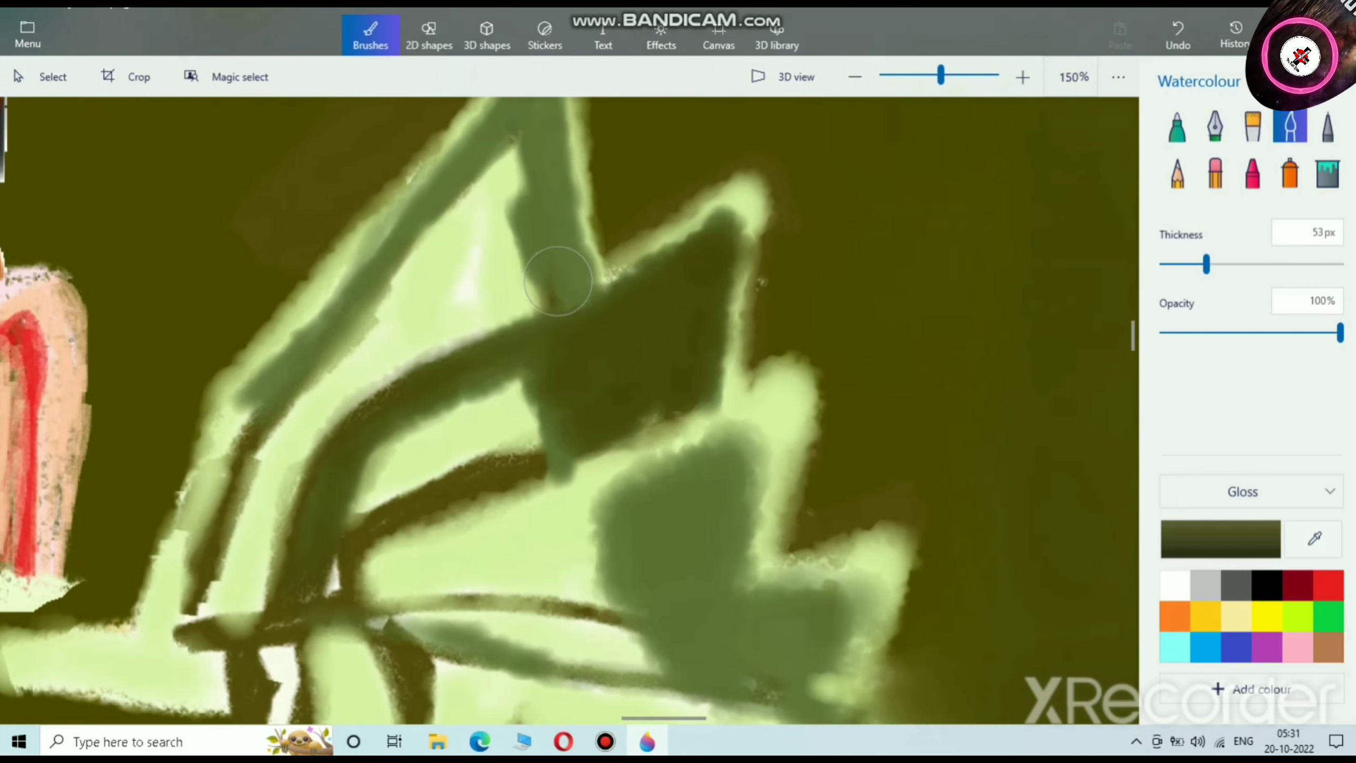
Step: Paint the green bands of the top bill and the green areas of the lower bills in the right-hand fan dark olive at 53 px
{"action": "mouse_move", "coordinate": [520, 198]}
{"action": "left_mouse_down"}
{"action": "mouse_move", "coordinate": [554, 167]}
{"action": "mouse_move", "coordinate": [575, 266]}
{"action": "mouse_move", "coordinate": [574, 149]}
{"action": "mouse_move", "coordinate": [448, 267]}
{"action": "mouse_move", "coordinate": [365, 378]}
{"action": "mouse_move", "coordinate": [342, 495]}
{"action": "left_mouse_up"}
{"action": "scroll", "coordinate": [572, 265], "scroll_direction": "down", "scroll_amount": 3}
{"action": "mouse_move", "coordinate": [646, 428]}
{"action": "left_mouse_down"}
{"action": "mouse_move", "coordinate": [683, 528]}
{"action": "mouse_move", "coordinate": [746, 543]}
{"action": "mouse_move", "coordinate": [769, 500]}
{"action": "mouse_move", "coordinate": [712, 511]}
{"action": "mouse_move", "coordinate": [691, 492]}
{"action": "mouse_move", "coordinate": [691, 417]}
{"action": "mouse_move", "coordinate": [663, 490]}
{"action": "mouse_move", "coordinate": [675, 382]}
{"action": "mouse_move", "coordinate": [649, 414]}
{"action": "left_mouse_up"}
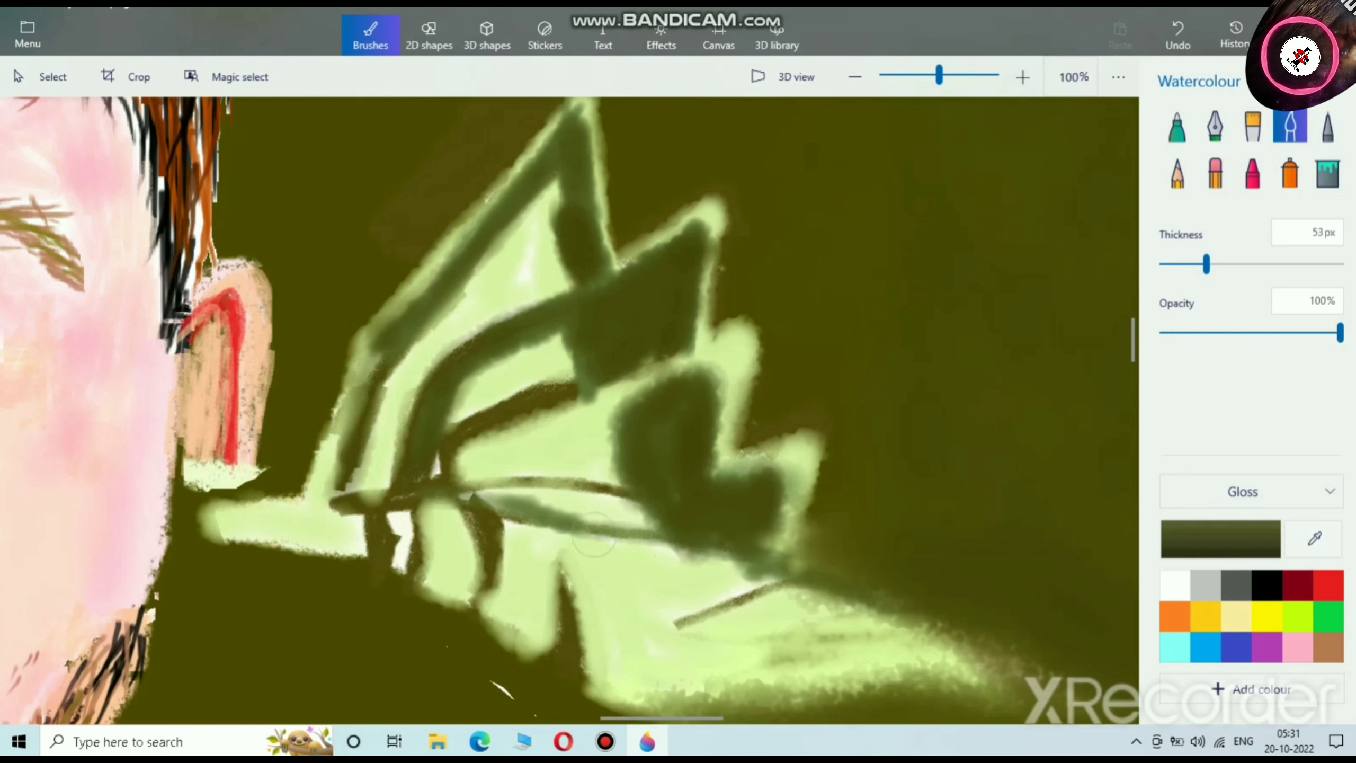
Step: Reduce the brush thickness to 28 px and darken the thin stripes near the right-hand fan's base and along its lower bill
{"action": "left_click", "coordinate": [1023, 77]}
{"action": "mouse_move", "coordinate": [385, 469]}
{"action": "left_mouse_down"}
{"action": "mouse_move", "coordinate": [704, 529]}
{"action": "mouse_move", "coordinate": [900, 595]}
{"action": "left_mouse_up"}
{"action": "mouse_move", "coordinate": [444, 512]}
{"action": "left_mouse_down"}
{"action": "mouse_move", "coordinate": [469, 496]}
{"action": "mouse_move", "coordinate": [429, 622]}
{"action": "mouse_move", "coordinate": [436, 507]}
{"action": "mouse_move", "coordinate": [424, 482]}
{"action": "mouse_move", "coordinate": [438, 505]}
{"action": "mouse_move", "coordinate": [345, 460]}
{"action": "mouse_move", "coordinate": [280, 499]}
{"action": "mouse_move", "coordinate": [299, 517]}
{"action": "mouse_move", "coordinate": [338, 494]}
{"action": "mouse_move", "coordinate": [317, 574]}
{"action": "mouse_move", "coordinate": [341, 467]}
{"action": "left_mouse_up"}
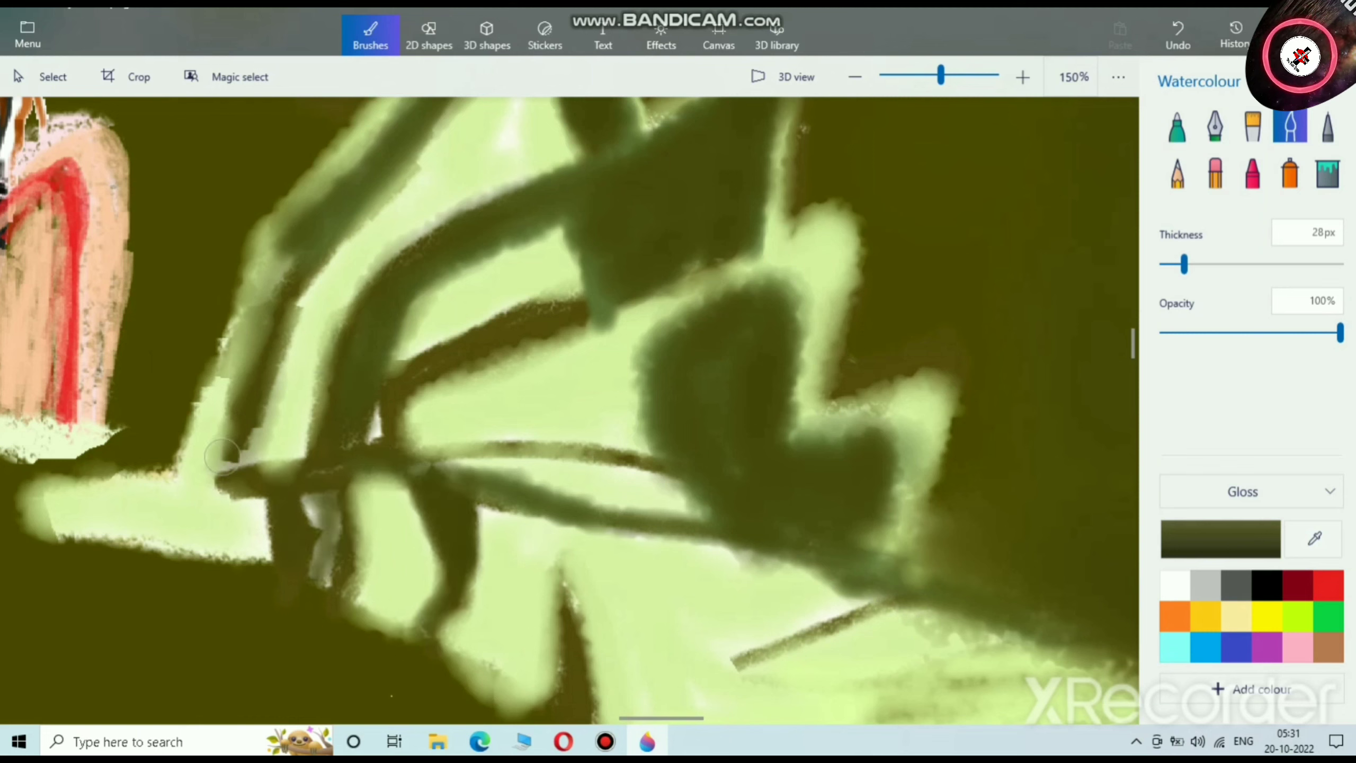
{"action": "scroll", "coordinate": [470, 541], "scroll_direction": "down", "scroll_amount": 6}
{"action": "scroll", "coordinate": [470, 541], "scroll_direction": "up", "scroll_amount": 5}
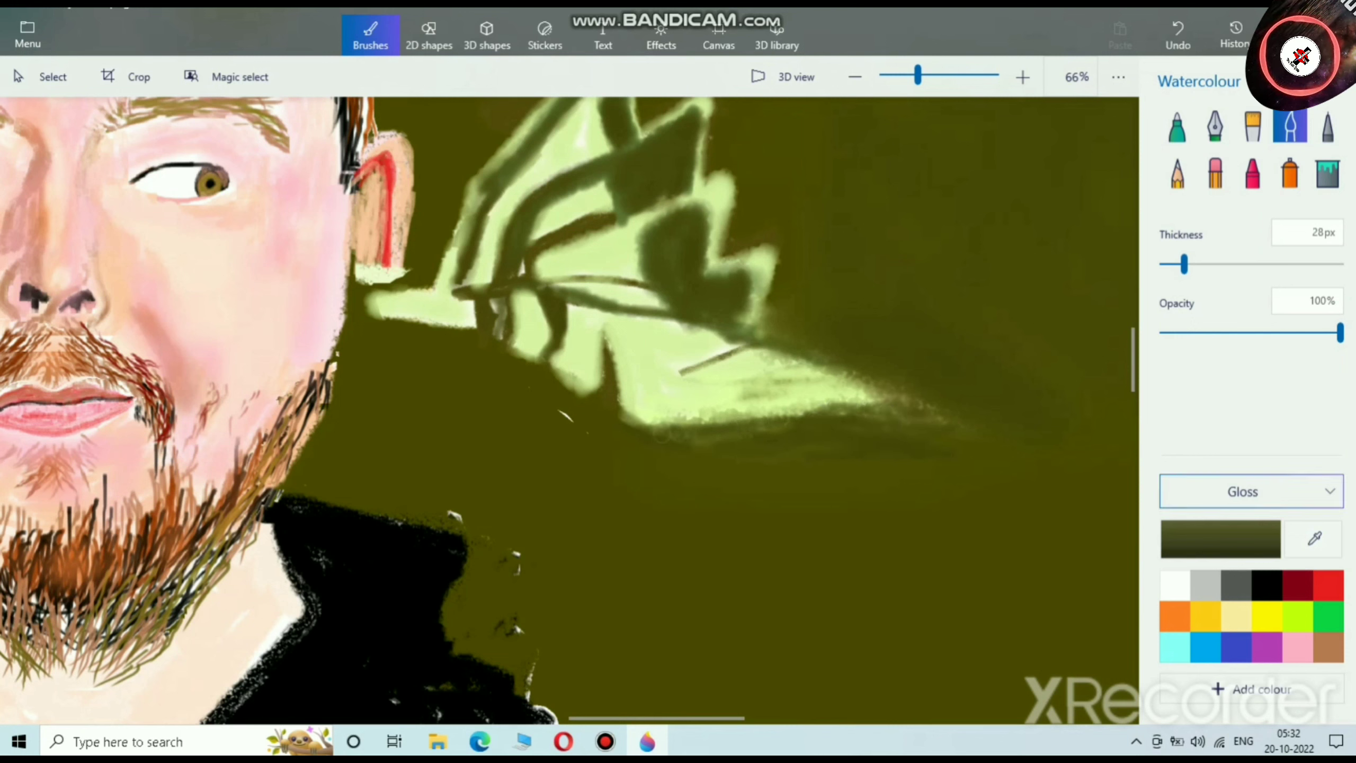
Step: Set the brush colour to light green and paint the lower edge of the right-hand fan's lowest bill
{"action": "left_click", "coordinate": [1237, 617]}
{"action": "left_click", "coordinate": [1221, 539]}
{"action": "left_click", "coordinate": [576, 262]}
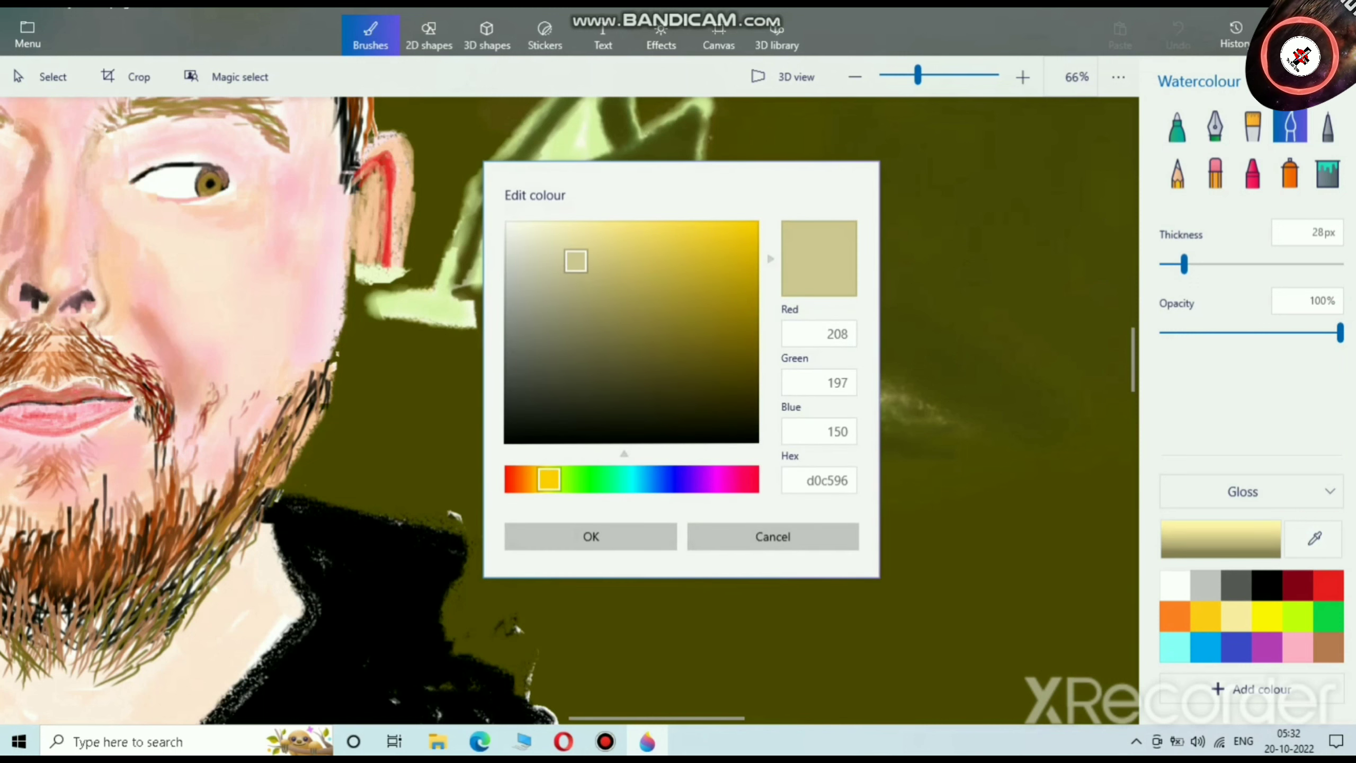
{"action": "left_click", "coordinate": [573, 480]}
{"action": "left_click_drag", "start_coordinate": [576, 261], "coordinate": [603, 220]}
{"action": "left_click", "coordinate": [592, 536]}
{"action": "scroll", "coordinate": [654, 413], "scroll_direction": "up", "scroll_amount": 2}
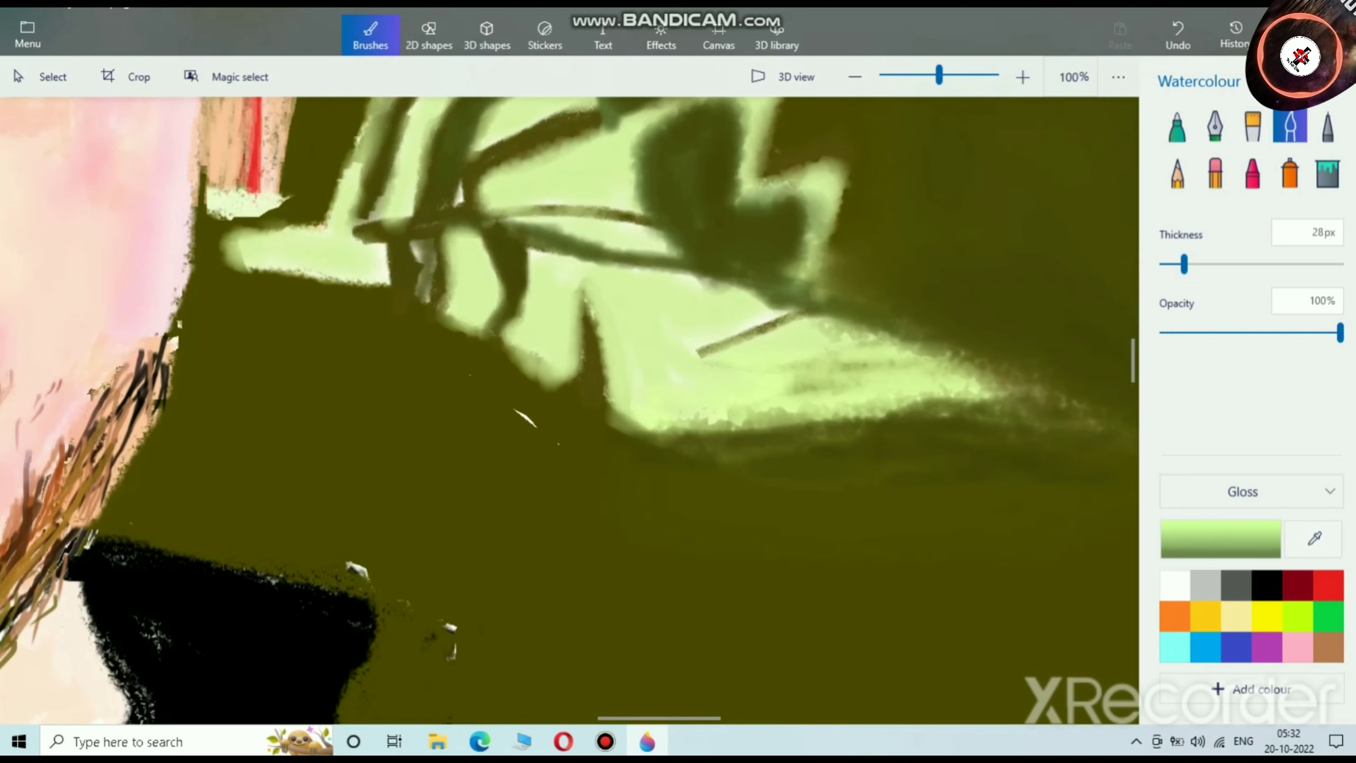
{"action": "mouse_move", "coordinate": [654, 399]}
{"action": "left_mouse_down"}
{"action": "mouse_move", "coordinate": [758, 422]}
{"action": "mouse_move", "coordinate": [726, 427]}
{"action": "mouse_move", "coordinate": [657, 422]}
{"action": "mouse_move", "coordinate": [1105, 406]}
{"action": "mouse_move", "coordinate": [791, 449]}
{"action": "mouse_move", "coordinate": [619, 406]}
{"action": "mouse_move", "coordinate": [589, 292]}
{"action": "mouse_move", "coordinate": [977, 406]}
{"action": "left_mouse_up"}
Step: Outline both edges of the right-hand fan's top bill in light green, reducing the brush thickness to 23 px and drawing out a sharp tip
{"action": "scroll", "coordinate": [716, 356], "scroll_direction": "down", "scroll_amount": 3}
{"action": "scroll", "coordinate": [678, 241], "scroll_direction": "up", "scroll_amount": 4}
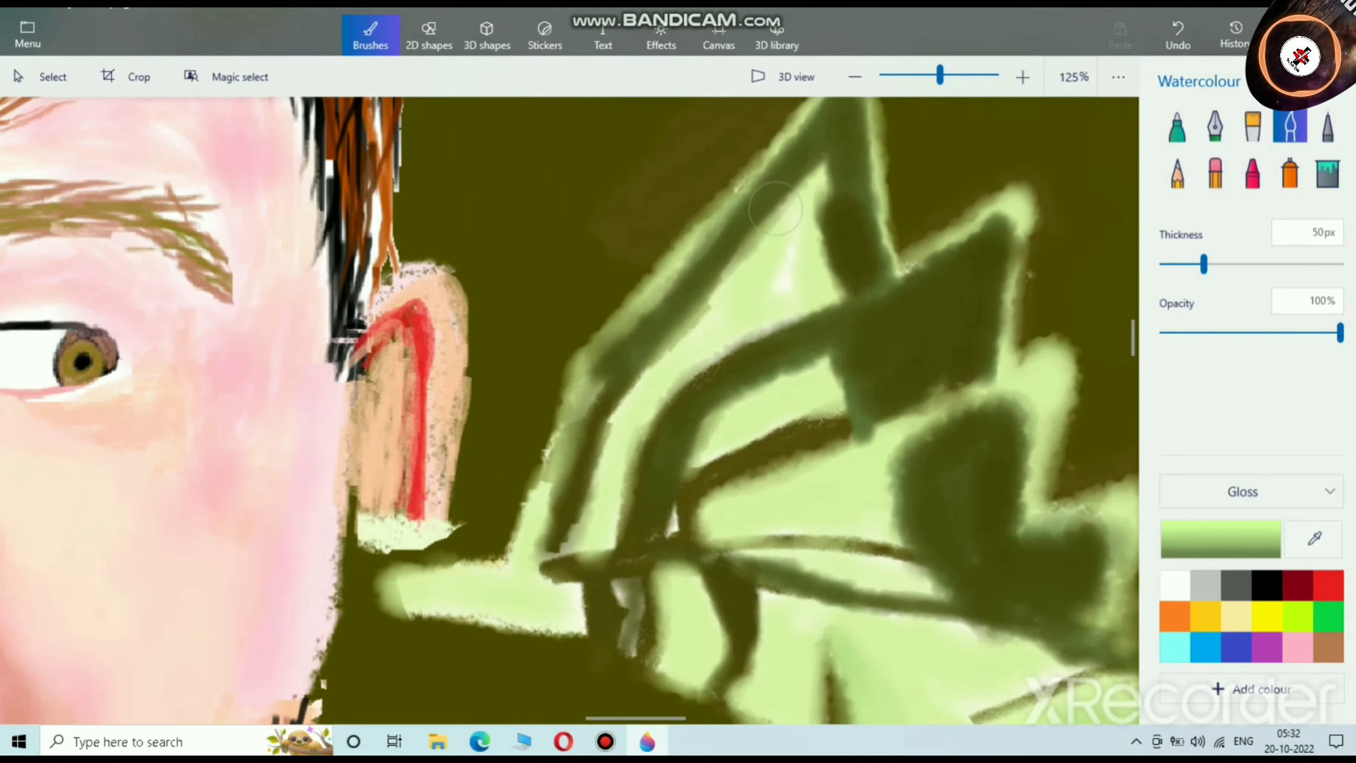
{"action": "scroll", "coordinate": [780, 206], "scroll_direction": "down", "scroll_amount": 1}
{"action": "mouse_move", "coordinate": [824, 151]}
{"action": "left_mouse_down"}
{"action": "mouse_move", "coordinate": [644, 221]}
{"action": "mouse_move", "coordinate": [436, 453]}
{"action": "mouse_move", "coordinate": [369, 645]}
{"action": "mouse_move", "coordinate": [423, 517]}
{"action": "mouse_move", "coordinate": [423, 446]}
{"action": "mouse_move", "coordinate": [507, 388]}
{"action": "mouse_move", "coordinate": [680, 196]}
{"action": "left_mouse_up"}
{"action": "left_click", "coordinate": [1170, 264]}
{"action": "scroll", "coordinate": [779, 245], "scroll_direction": "up", "scroll_amount": 1}
{"action": "left_click_drag", "start_coordinate": [721, 136], "coordinate": [706, 158]}
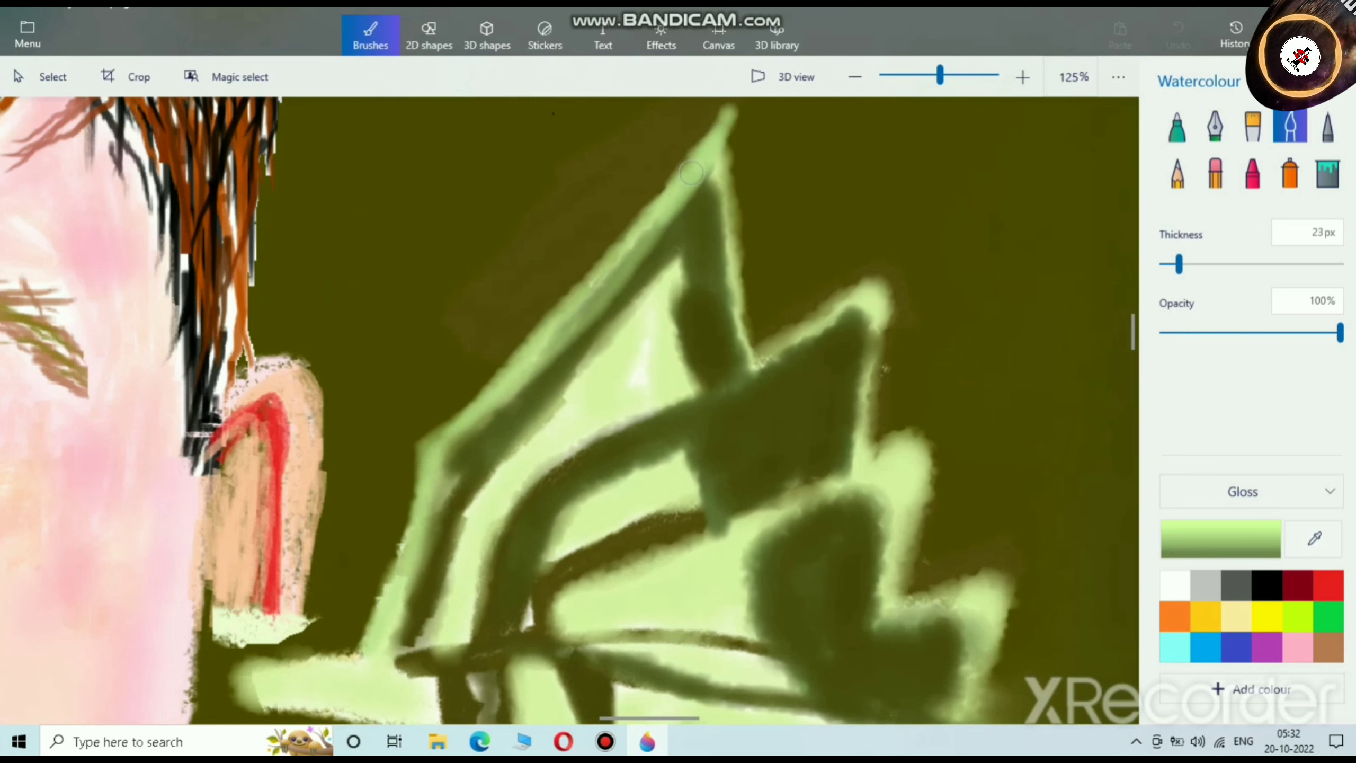
{"action": "mouse_move", "coordinate": [747, 106]}
{"action": "left_mouse_down"}
{"action": "mouse_move", "coordinate": [722, 167]}
{"action": "mouse_move", "coordinate": [750, 367]}
{"action": "mouse_move", "coordinate": [724, 175]}
{"action": "mouse_move", "coordinate": [737, 110]}
{"action": "mouse_move", "coordinate": [730, 200]}
{"action": "mouse_move", "coordinate": [757, 360]}
{"action": "mouse_move", "coordinate": [737, 118]}
{"action": "left_mouse_up"}
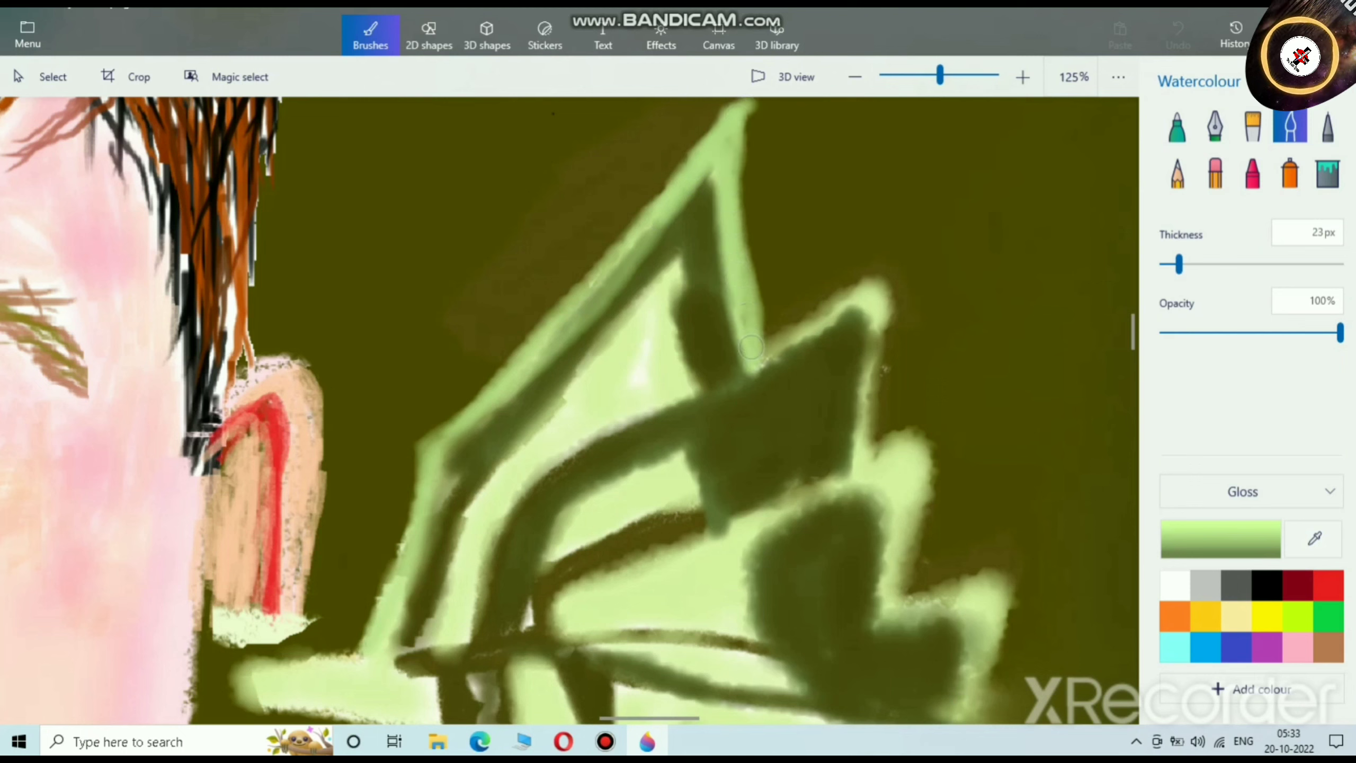
{"action": "mouse_move", "coordinate": [751, 347]}
{"action": "left_mouse_down"}
{"action": "mouse_move", "coordinate": [865, 299]}
{"action": "mouse_move", "coordinate": [886, 337]}
{"action": "mouse_move", "coordinate": [855, 457]}
{"action": "mouse_move", "coordinate": [889, 319]}
{"action": "mouse_move", "coordinate": [882, 295]}
{"action": "mouse_move", "coordinate": [750, 372]}
{"action": "left_mouse_up"}
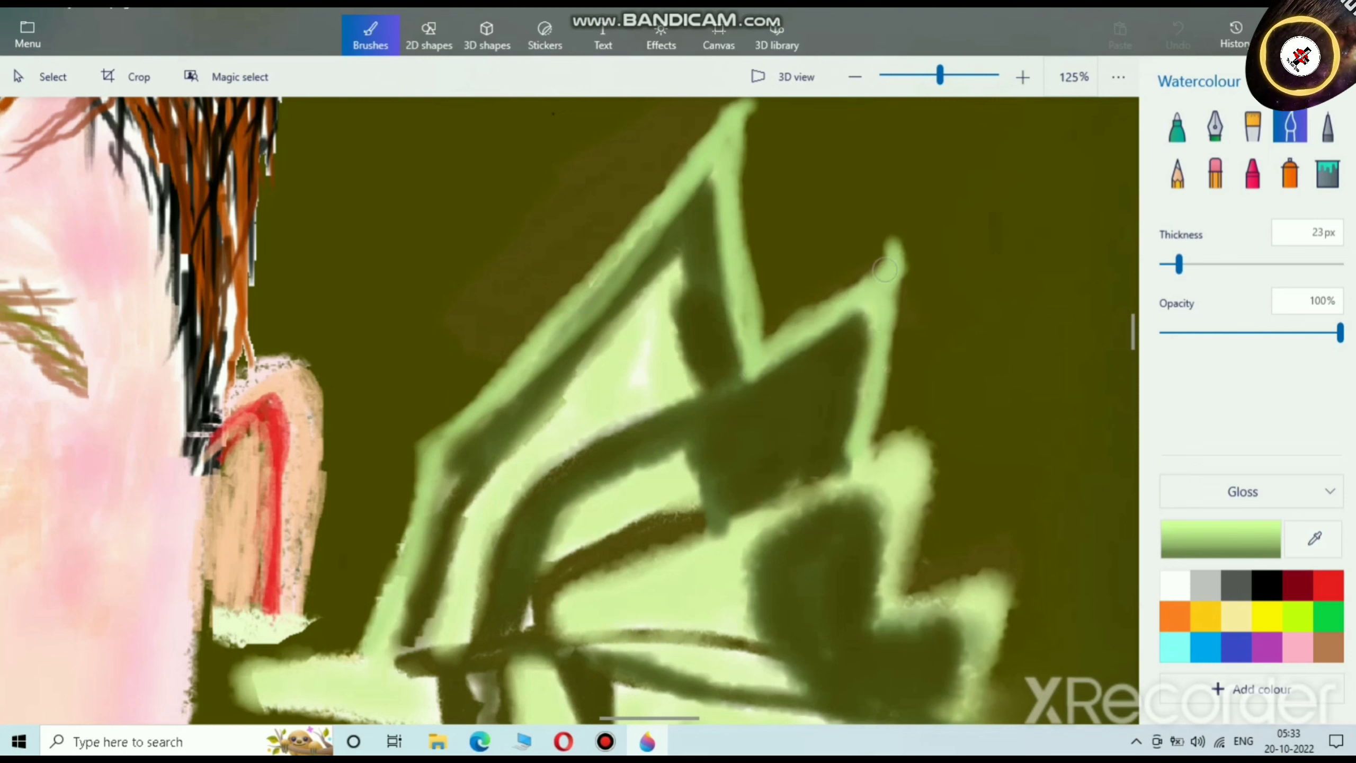
Step: Outline the second and third bills of the right-hand fan in light green and give them pointed tips
{"action": "mouse_move", "coordinate": [885, 270]}
{"action": "left_mouse_down"}
{"action": "mouse_move", "coordinate": [868, 299]}
{"action": "mouse_move", "coordinate": [762, 375]}
{"action": "mouse_move", "coordinate": [654, 405]}
{"action": "left_mouse_up"}
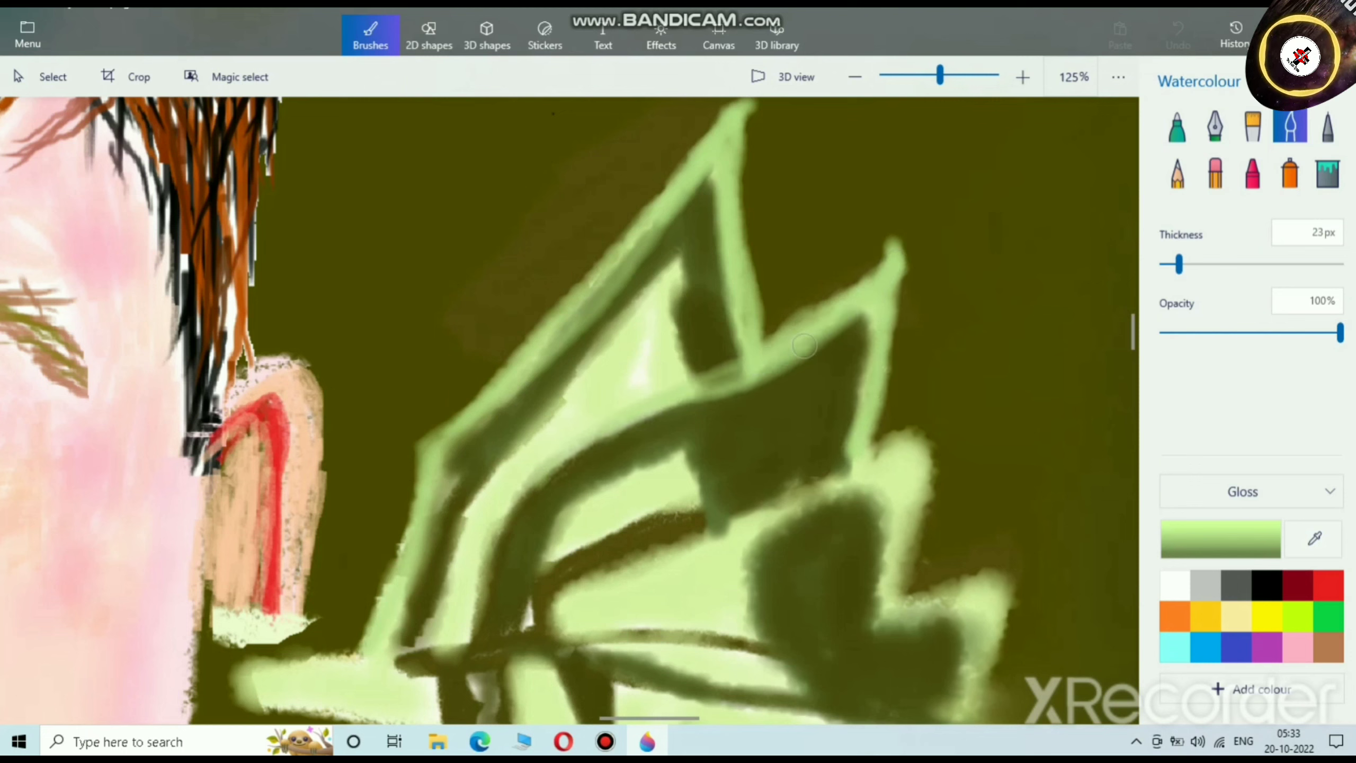
{"action": "left_click_drag", "start_coordinate": [810, 346], "coordinate": [601, 426]}
{"action": "mouse_move", "coordinate": [835, 505]}
{"action": "left_mouse_down"}
{"action": "mouse_move", "coordinate": [542, 596]}
{"action": "mouse_move", "coordinate": [923, 429]}
{"action": "left_mouse_up"}
{"action": "mouse_move", "coordinate": [899, 534]}
{"action": "left_mouse_down"}
{"action": "mouse_move", "coordinate": [932, 459]}
{"action": "mouse_move", "coordinate": [923, 438]}
{"action": "left_mouse_up"}
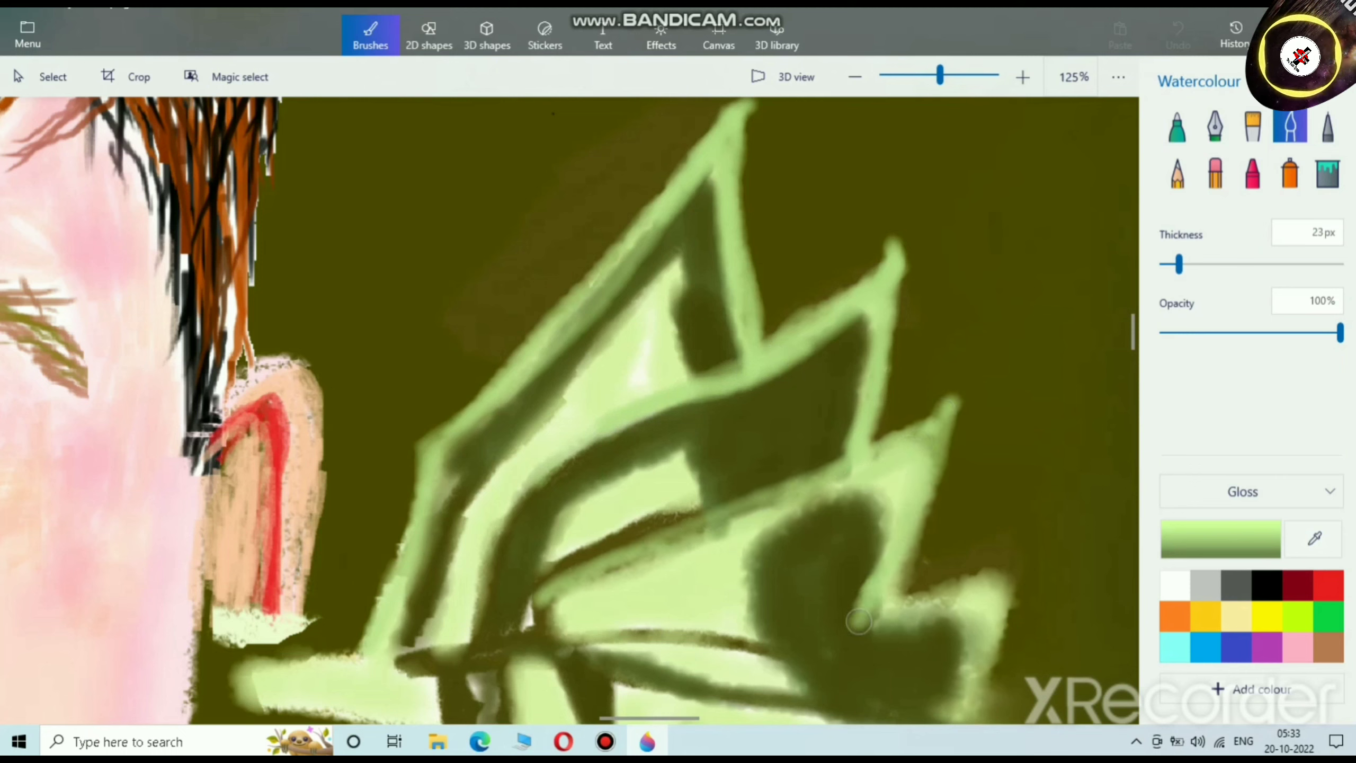
{"action": "mouse_move", "coordinate": [859, 621]}
{"action": "left_mouse_down"}
{"action": "mouse_move", "coordinate": [574, 656]}
{"action": "mouse_move", "coordinate": [860, 617]}
{"action": "mouse_move", "coordinate": [691, 639]}
{"action": "left_mouse_up"}
Step: Outline the fourth bill's tip and outer edge in light green, and extend the lowest bill's tip into a point
{"action": "scroll", "coordinate": [691, 588], "scroll_direction": "down", "scroll_amount": 3}
{"action": "scroll", "coordinate": [881, 482], "scroll_direction": "up", "scroll_amount": 1}
{"action": "scroll", "coordinate": [822, 464], "scroll_direction": "up", "scroll_amount": 1}
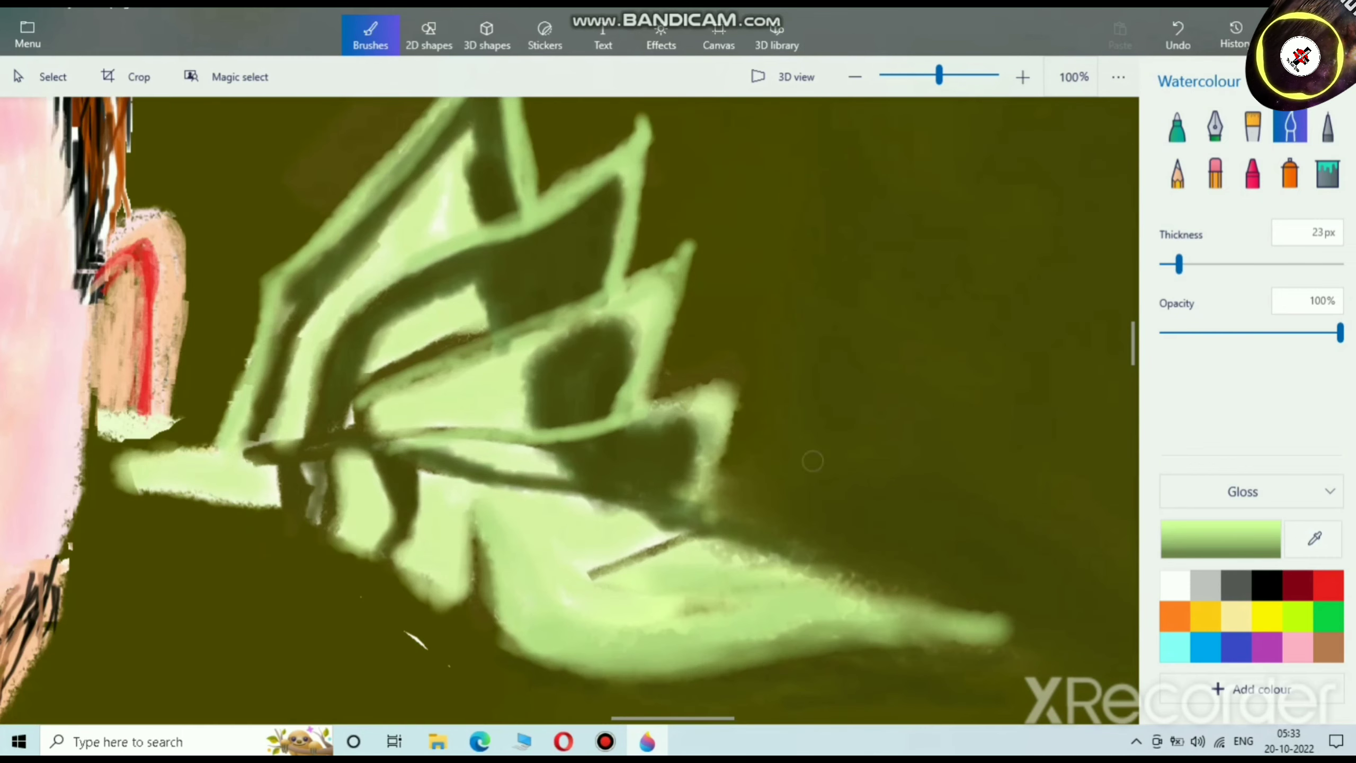
{"action": "scroll", "coordinate": [606, 453], "scroll_direction": "up", "scroll_amount": 2}
{"action": "mouse_move", "coordinate": [756, 429]}
{"action": "left_mouse_down"}
{"action": "mouse_move", "coordinate": [695, 551]}
{"action": "mouse_move", "coordinate": [776, 406]}
{"action": "mouse_move", "coordinate": [742, 563]}
{"action": "mouse_move", "coordinate": [745, 516]}
{"action": "mouse_move", "coordinate": [711, 556]}
{"action": "mouse_move", "coordinate": [778, 464]}
{"action": "mouse_move", "coordinate": [817, 343]}
{"action": "mouse_move", "coordinate": [725, 387]}
{"action": "mouse_move", "coordinate": [835, 330]}
{"action": "mouse_move", "coordinate": [807, 388]}
{"action": "mouse_move", "coordinate": [789, 508]}
{"action": "mouse_move", "coordinate": [767, 541]}
{"action": "mouse_move", "coordinate": [829, 321]}
{"action": "mouse_move", "coordinate": [749, 564]}
{"action": "mouse_move", "coordinate": [777, 528]}
{"action": "mouse_move", "coordinate": [794, 394]}
{"action": "mouse_move", "coordinate": [838, 318]}
{"action": "mouse_move", "coordinate": [618, 424]}
{"action": "left_mouse_up"}
{"action": "left_click_drag", "start_coordinate": [813, 333], "coordinate": [855, 305]}
{"action": "scroll", "coordinate": [754, 528], "scroll_direction": "down", "scroll_amount": 8}
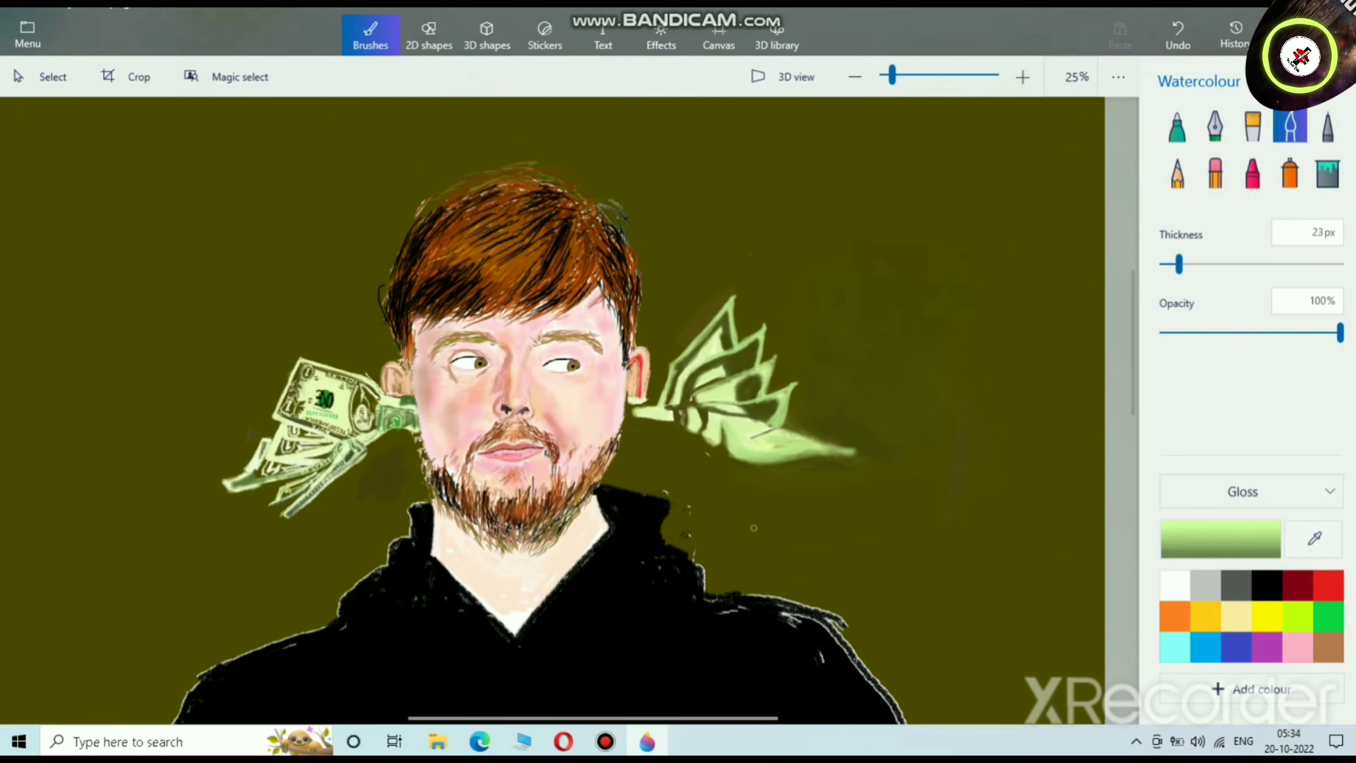
{"action": "scroll", "coordinate": [818, 451], "scroll_direction": "up", "scroll_amount": 8}
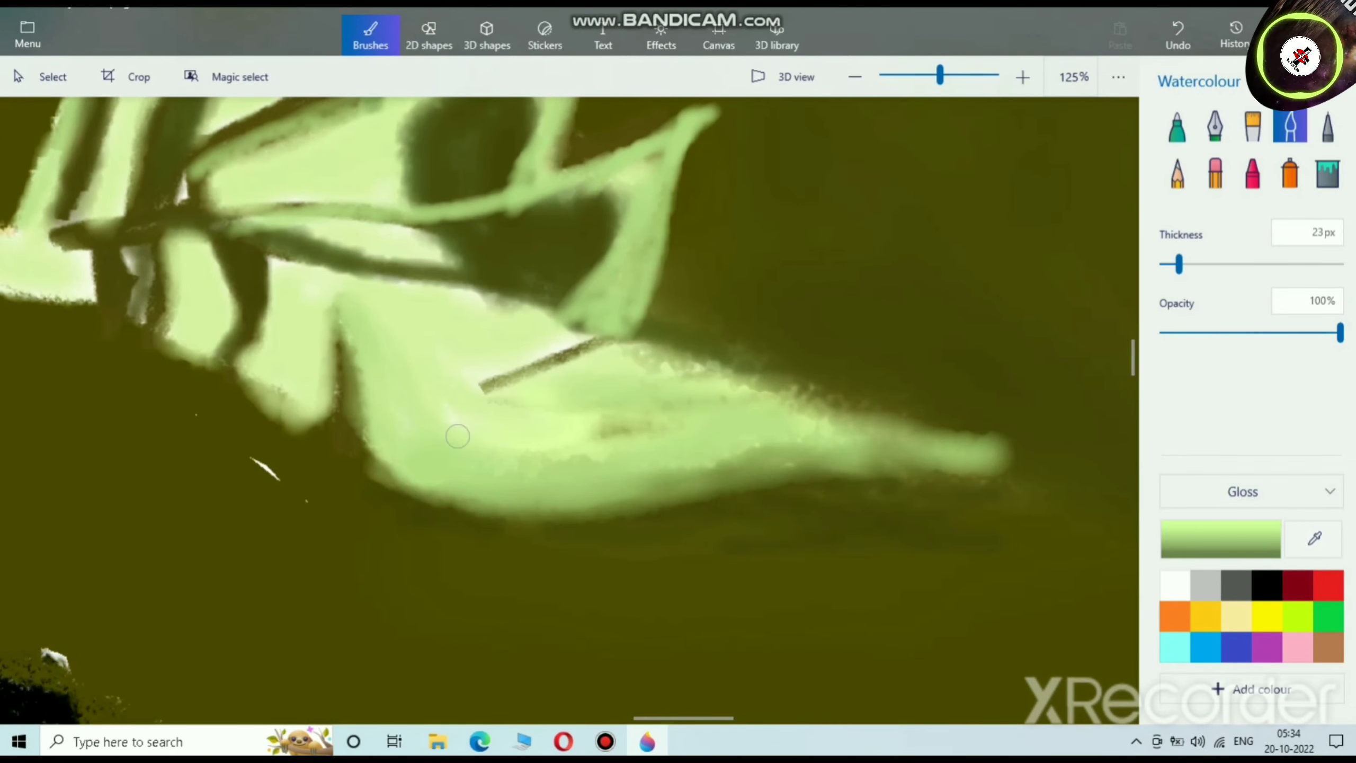
{"action": "mouse_move", "coordinate": [458, 437]}
{"action": "left_mouse_down"}
{"action": "mouse_move", "coordinate": [791, 462]}
{"action": "mouse_move", "coordinate": [993, 456]}
{"action": "mouse_move", "coordinate": [995, 468]}
{"action": "mouse_move", "coordinate": [1029, 455]}
{"action": "left_mouse_up"}
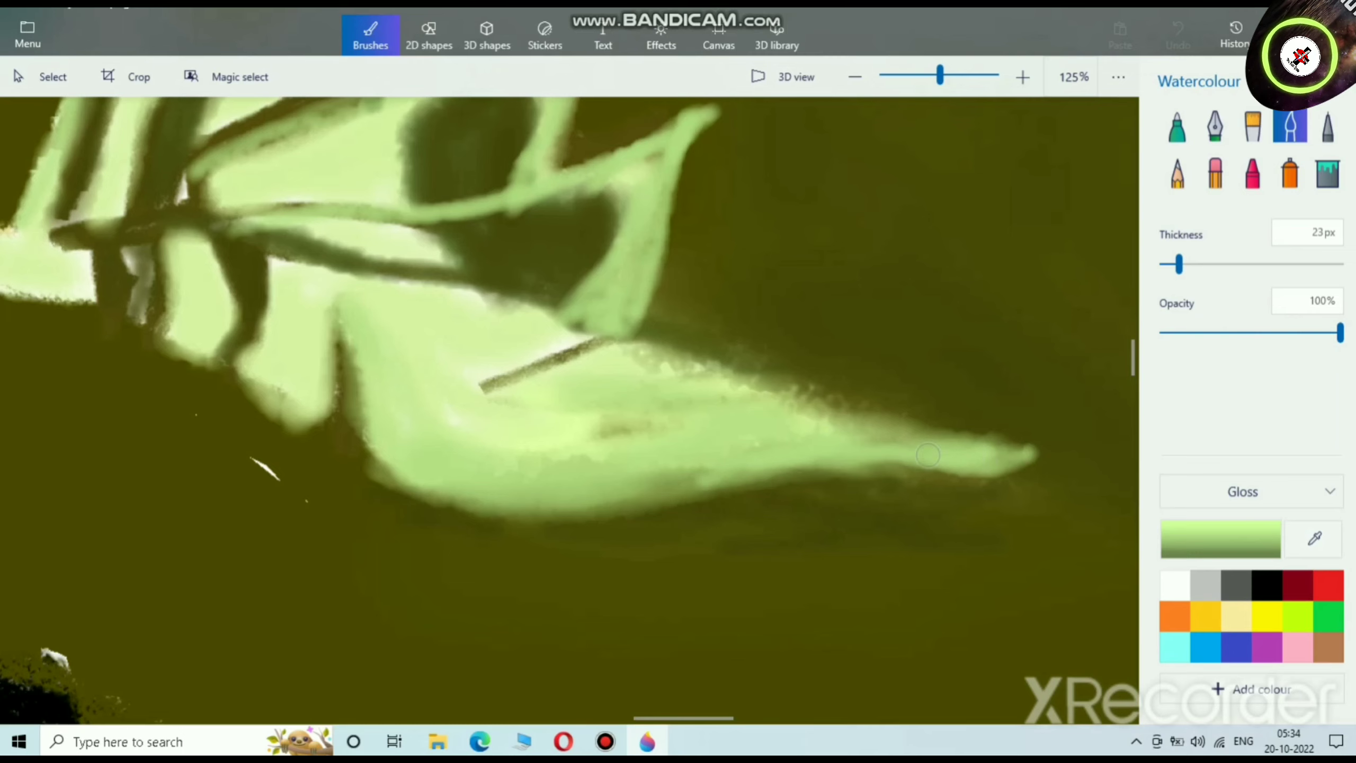
Step: Paint the band joining the right-hand fan to the ear light green up to the face
{"action": "scroll", "coordinate": [406, 533], "scroll_direction": "down", "scroll_amount": 3}
{"action": "scroll", "coordinate": [125, 380], "scroll_direction": "up", "scroll_amount": 5}
{"action": "mouse_move", "coordinate": [105, 315]}
{"action": "left_mouse_down"}
{"action": "mouse_move", "coordinate": [20, 312]}
{"action": "mouse_move", "coordinate": [76, 321]}
{"action": "mouse_move", "coordinate": [74, 290]}
{"action": "mouse_move", "coordinate": [49, 272]}
{"action": "mouse_move", "coordinate": [66, 349]}
{"action": "mouse_move", "coordinate": [45, 348]}
{"action": "mouse_move", "coordinate": [33, 315]}
{"action": "mouse_move", "coordinate": [50, 321]}
{"action": "mouse_move", "coordinate": [24, 320]}
{"action": "mouse_move", "coordinate": [29, 239]}
{"action": "mouse_move", "coordinate": [61, 299]}
{"action": "mouse_move", "coordinate": [149, 299]}
{"action": "left_mouse_up"}
{"action": "scroll", "coordinate": [73, 325], "scroll_direction": "down", "scroll_amount": 2}
{"action": "scroll", "coordinate": [162, 282], "scroll_direction": "down", "scroll_amount": 3}
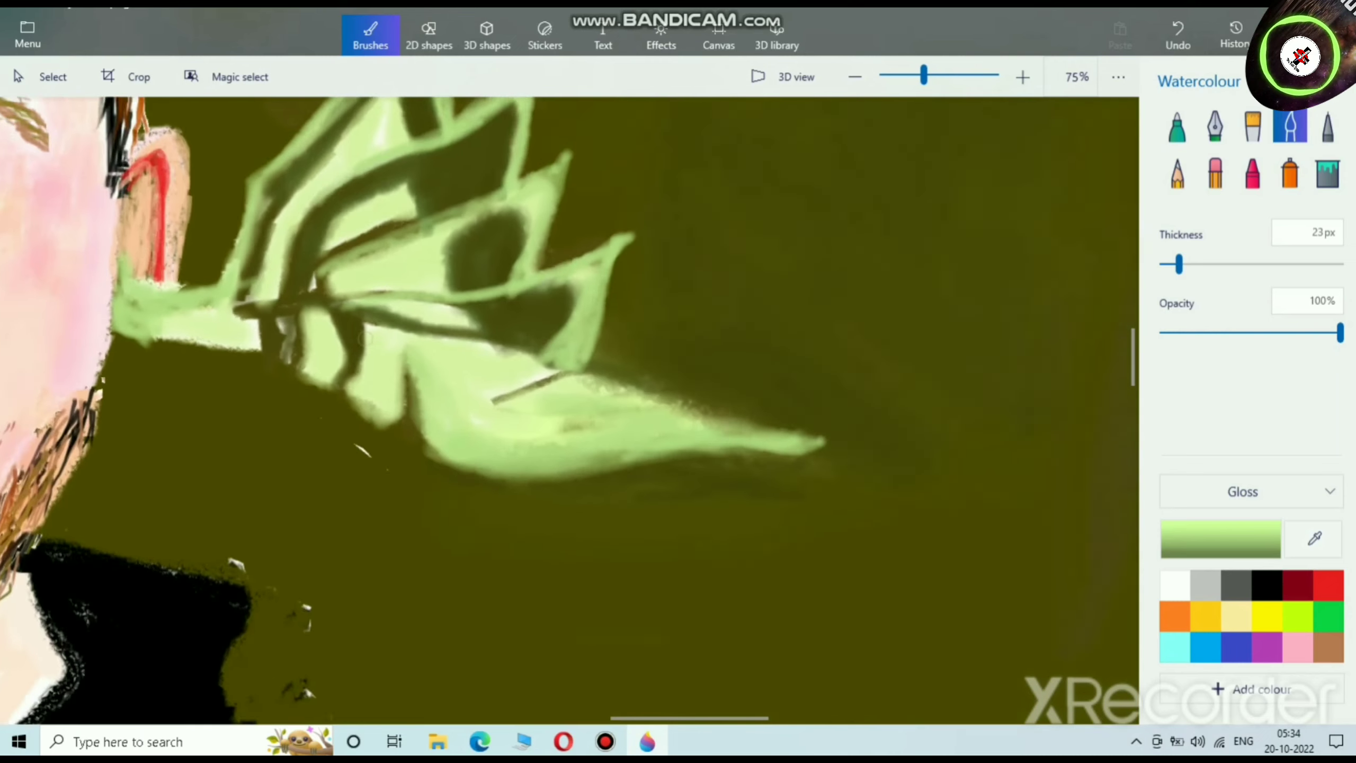
Step: Set the brush colour to olive 59550d and paint over part of the light area inside the right-hand fan's top bill
{"action": "scroll", "coordinate": [388, 332], "scroll_direction": "up", "scroll_amount": 4}
{"action": "scroll", "coordinate": [389, 332], "scroll_direction": "up", "scroll_amount": 2}
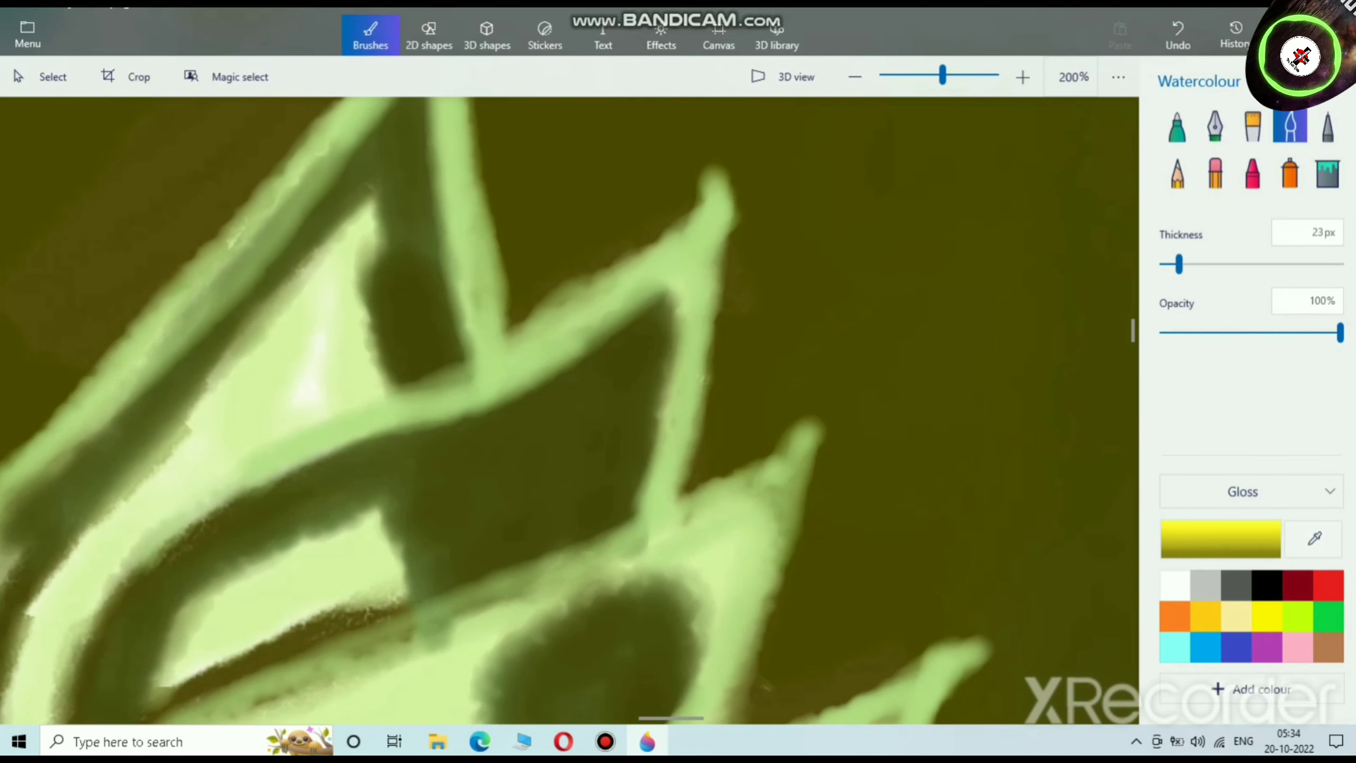
{"action": "left_click", "coordinate": [1221, 538]}
{"action": "mouse_move", "coordinate": [685, 323]}
{"action": "left_mouse_down"}
{"action": "mouse_move", "coordinate": [682, 381]}
{"action": "mouse_move", "coordinate": [641, 373]}
{"action": "mouse_move", "coordinate": [718, 315]}
{"action": "mouse_move", "coordinate": [602, 370]}
{"action": "mouse_move", "coordinate": [722, 366]}
{"action": "left_mouse_up"}
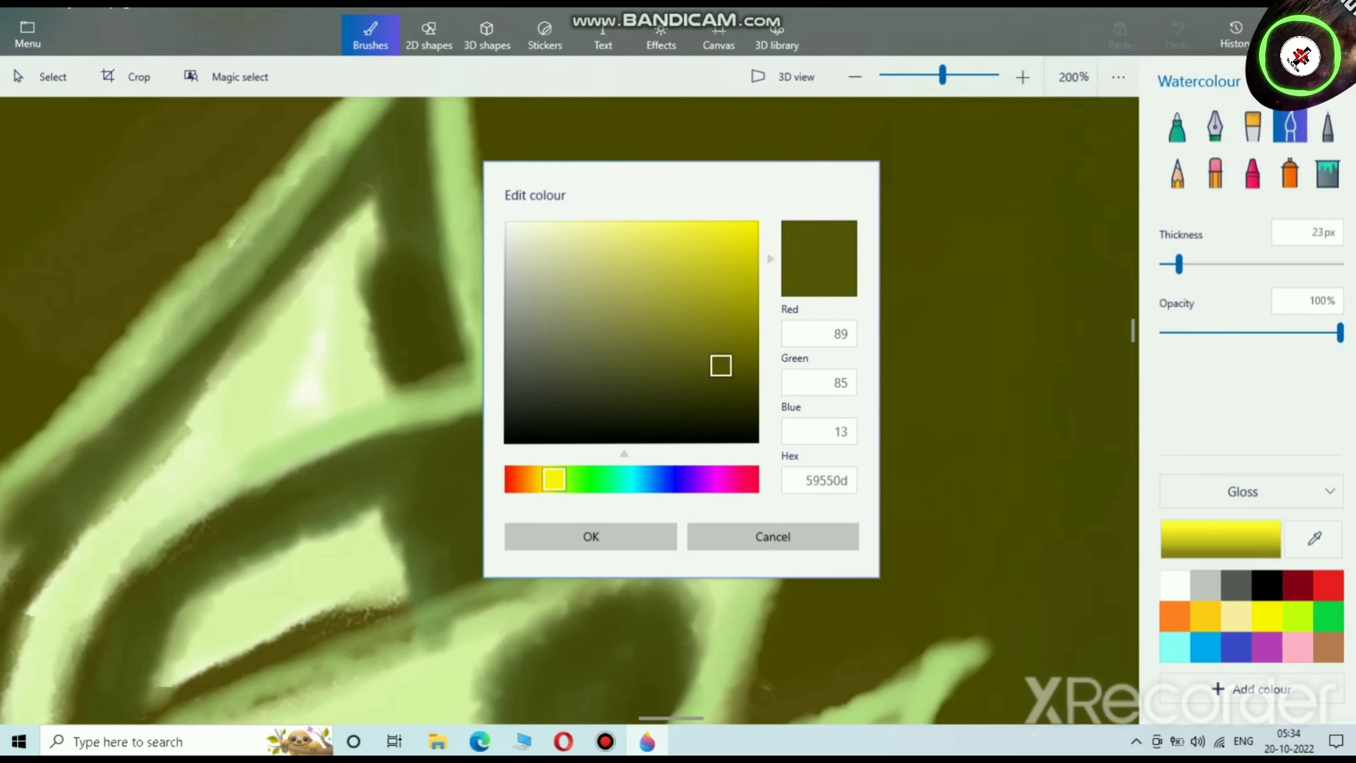
{"action": "left_click", "coordinate": [591, 537]}
{"action": "mouse_move", "coordinate": [366, 206]}
{"action": "left_mouse_down"}
{"action": "mouse_move", "coordinate": [395, 283]}
{"action": "mouse_move", "coordinate": [387, 210]}
{"action": "mouse_move", "coordinate": [373, 213]}
{"action": "mouse_move", "coordinate": [370, 306]}
{"action": "mouse_move", "coordinate": [360, 227]}
{"action": "mouse_move", "coordinate": [350, 266]}
{"action": "mouse_move", "coordinate": [377, 357]}
{"action": "mouse_move", "coordinate": [358, 352]}
{"action": "mouse_move", "coordinate": [360, 382]}
{"action": "mouse_move", "coordinate": [323, 397]}
{"action": "mouse_move", "coordinate": [328, 364]}
{"action": "mouse_move", "coordinate": [365, 356]}
{"action": "mouse_move", "coordinate": [333, 357]}
{"action": "mouse_move", "coordinate": [380, 245]}
{"action": "left_mouse_up"}
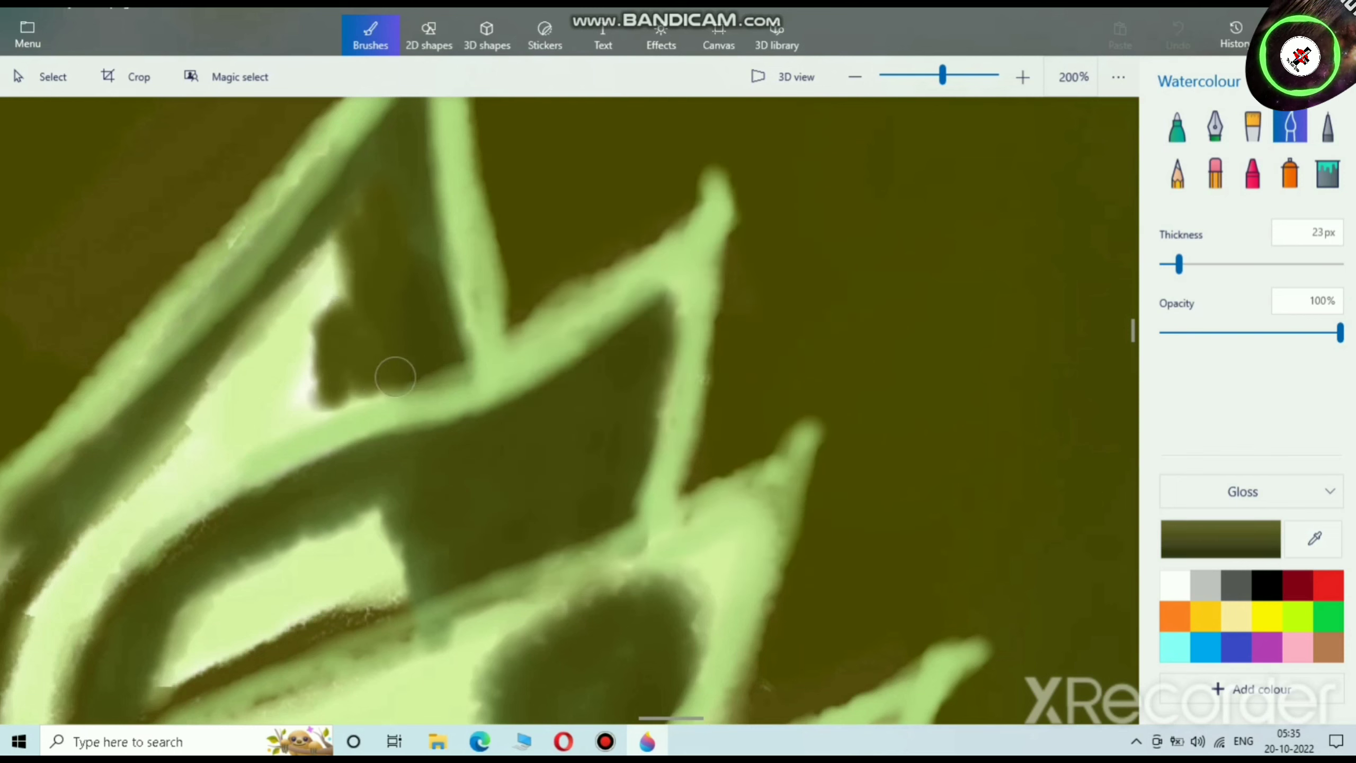
{"action": "left_click_drag", "start_coordinate": [396, 377], "coordinate": [396, 378]}
Step: Refine the dark shape's edge and lower corner inside the top bill, and touch up the notch beside the second bill
{"action": "scroll", "coordinate": [396, 378], "scroll_direction": "down", "scroll_amount": 3}
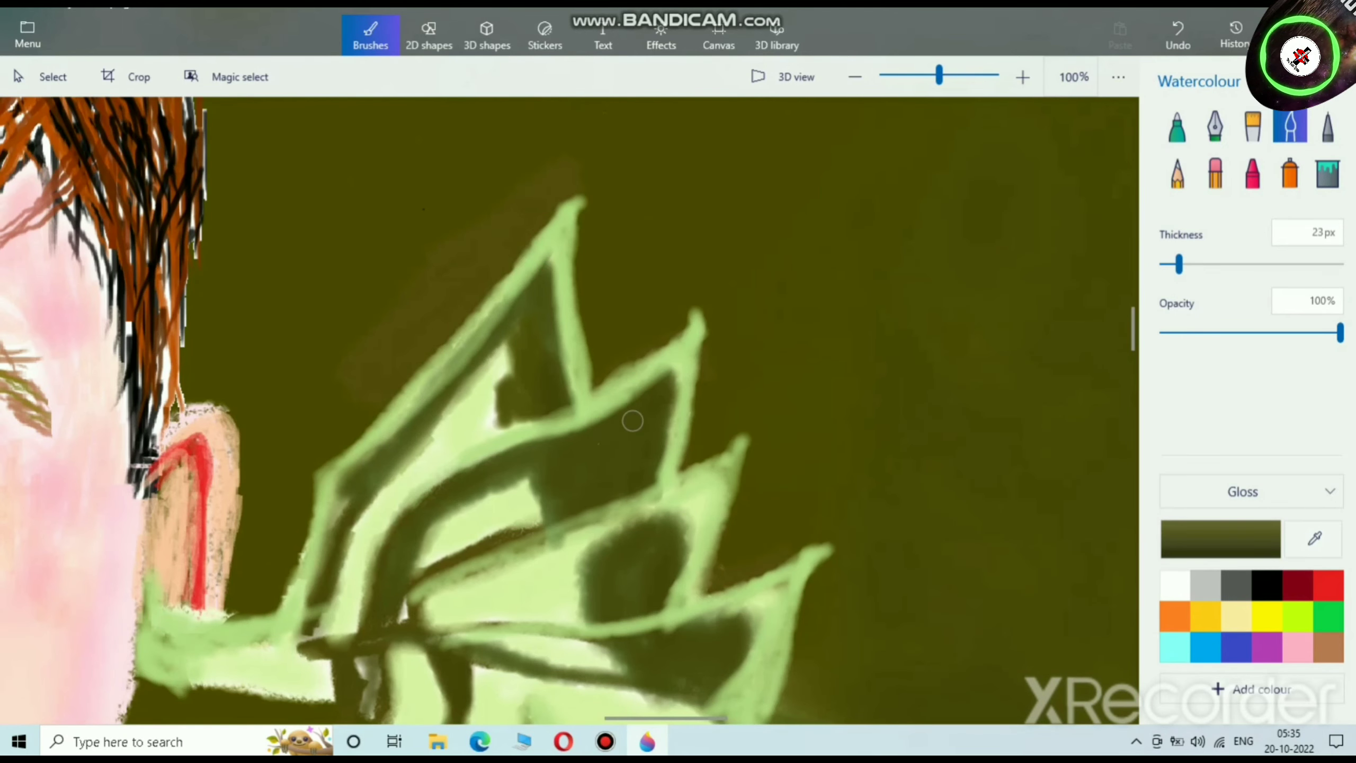
{"action": "scroll", "coordinate": [488, 387], "scroll_direction": "up", "scroll_amount": 2}
{"action": "left_click_drag", "start_coordinate": [519, 310], "coordinate": [521, 374]}
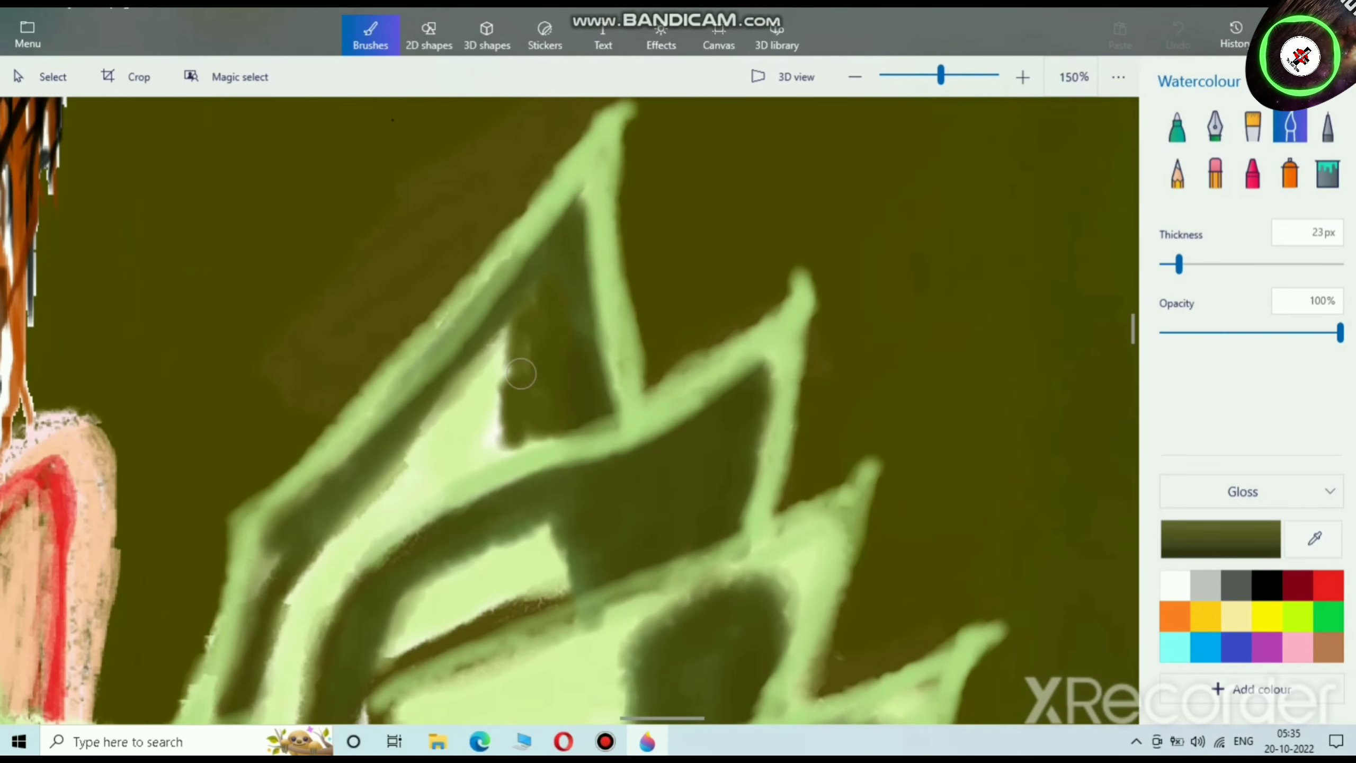
{"action": "mouse_move", "coordinate": [517, 452]}
{"action": "left_mouse_down"}
{"action": "mouse_move", "coordinate": [630, 422]}
{"action": "mouse_move", "coordinate": [488, 454]}
{"action": "left_mouse_up"}
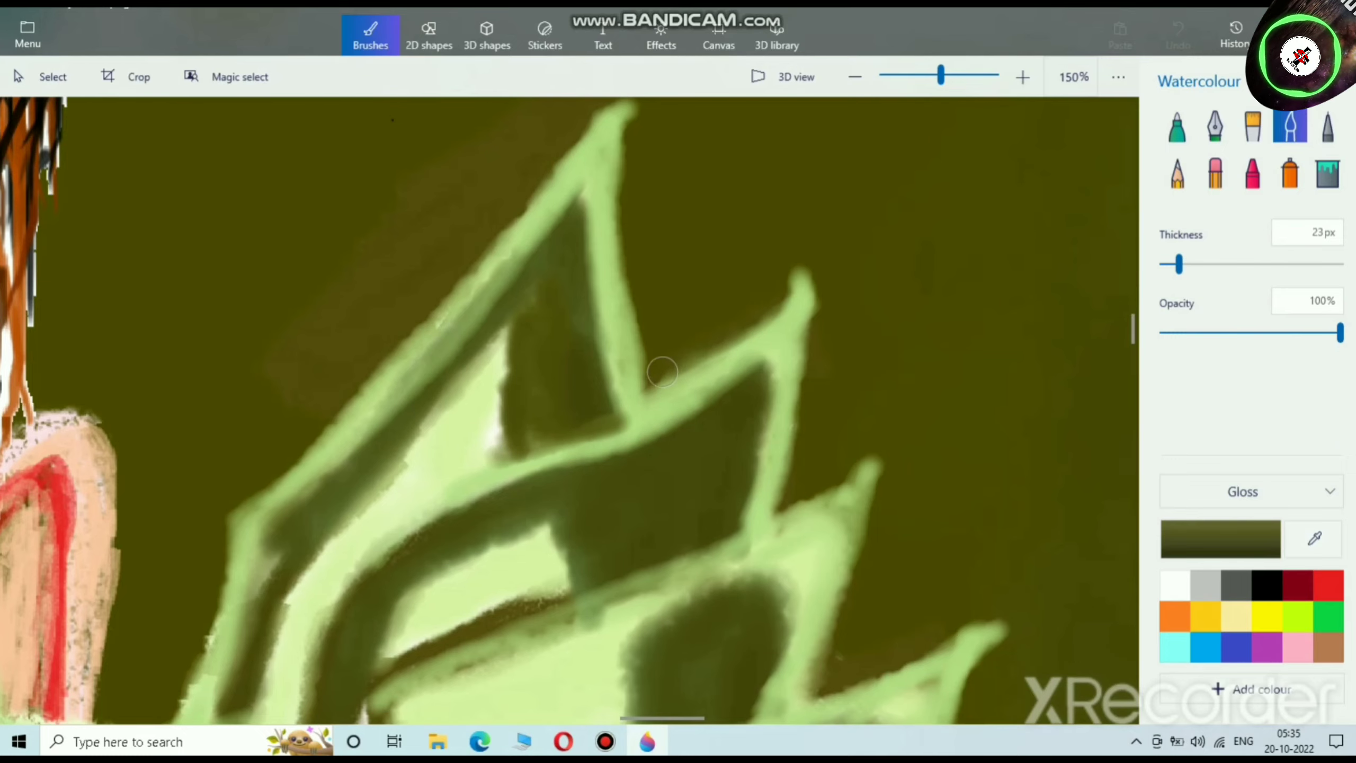
{"action": "left_click_drag", "start_coordinate": [662, 373], "coordinate": [662, 372]}
Step: Paint olive into the gap beside the lowest bill and over the white specks in the background beneath the right-hand fan
{"action": "scroll", "coordinate": [663, 373], "scroll_direction": "down", "scroll_amount": 5}
{"action": "scroll", "coordinate": [830, 573], "scroll_direction": "up", "scroll_amount": 5}
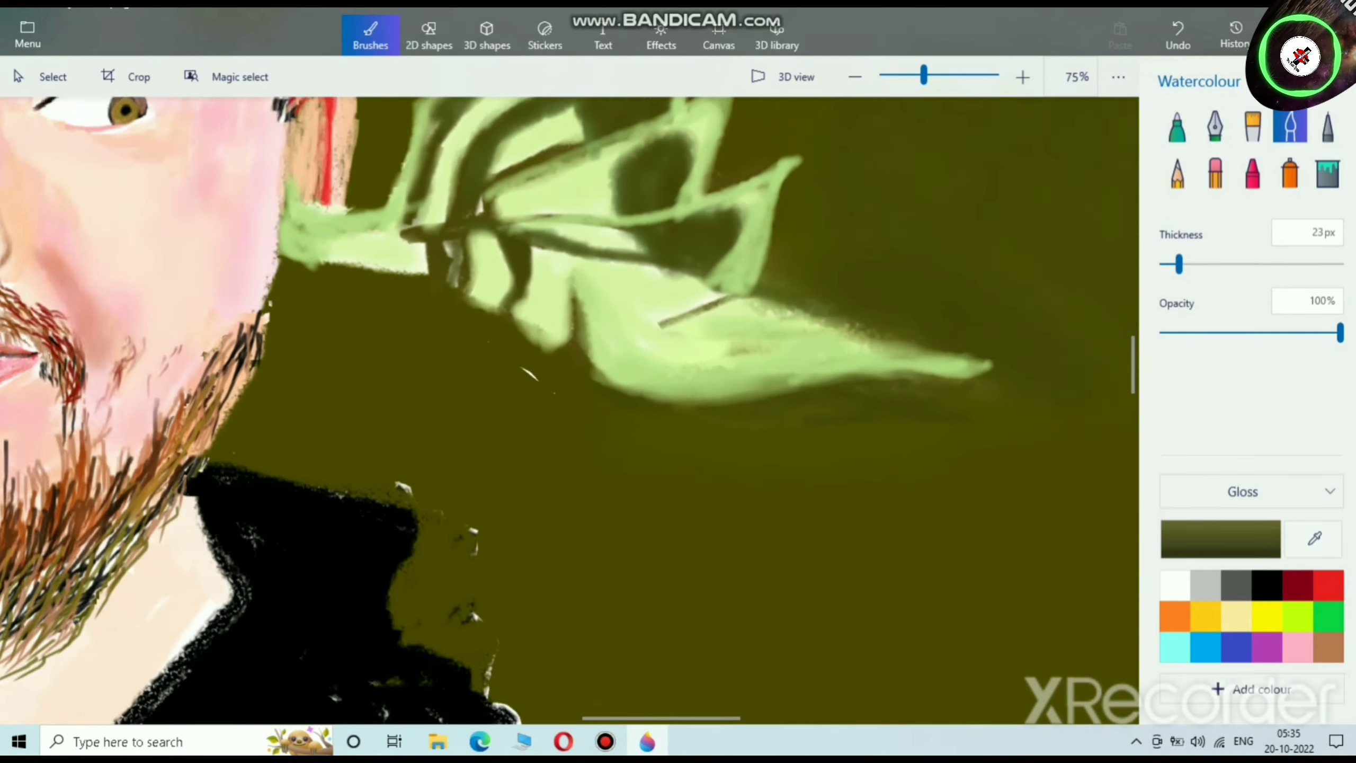
{"action": "left_click_drag", "start_coordinate": [503, 220], "coordinate": [514, 340]}
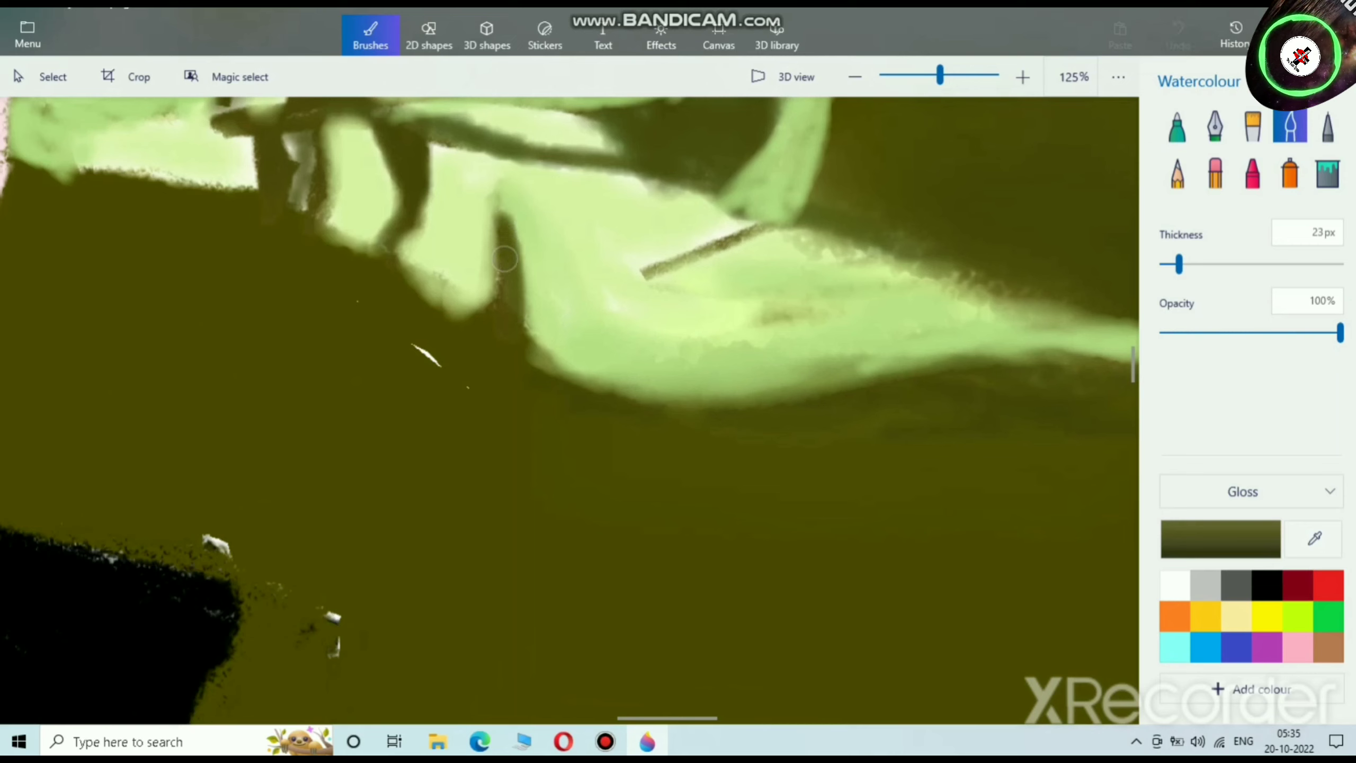
{"action": "left_click_drag", "start_coordinate": [503, 259], "coordinate": [466, 317]}
{"action": "left_click_drag", "start_coordinate": [515, 260], "coordinate": [554, 382]}
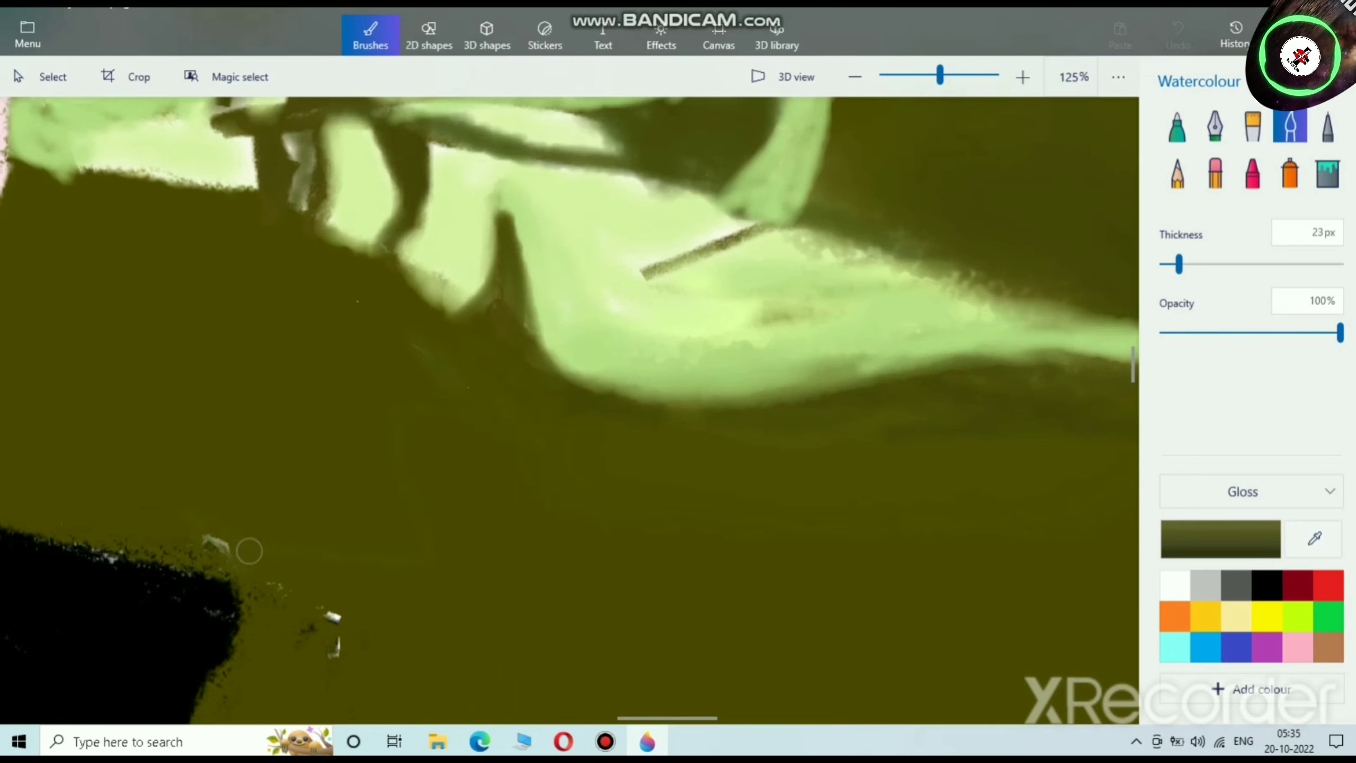
{"action": "scroll", "coordinate": [666, 527], "scroll_direction": "down", "scroll_amount": 10}
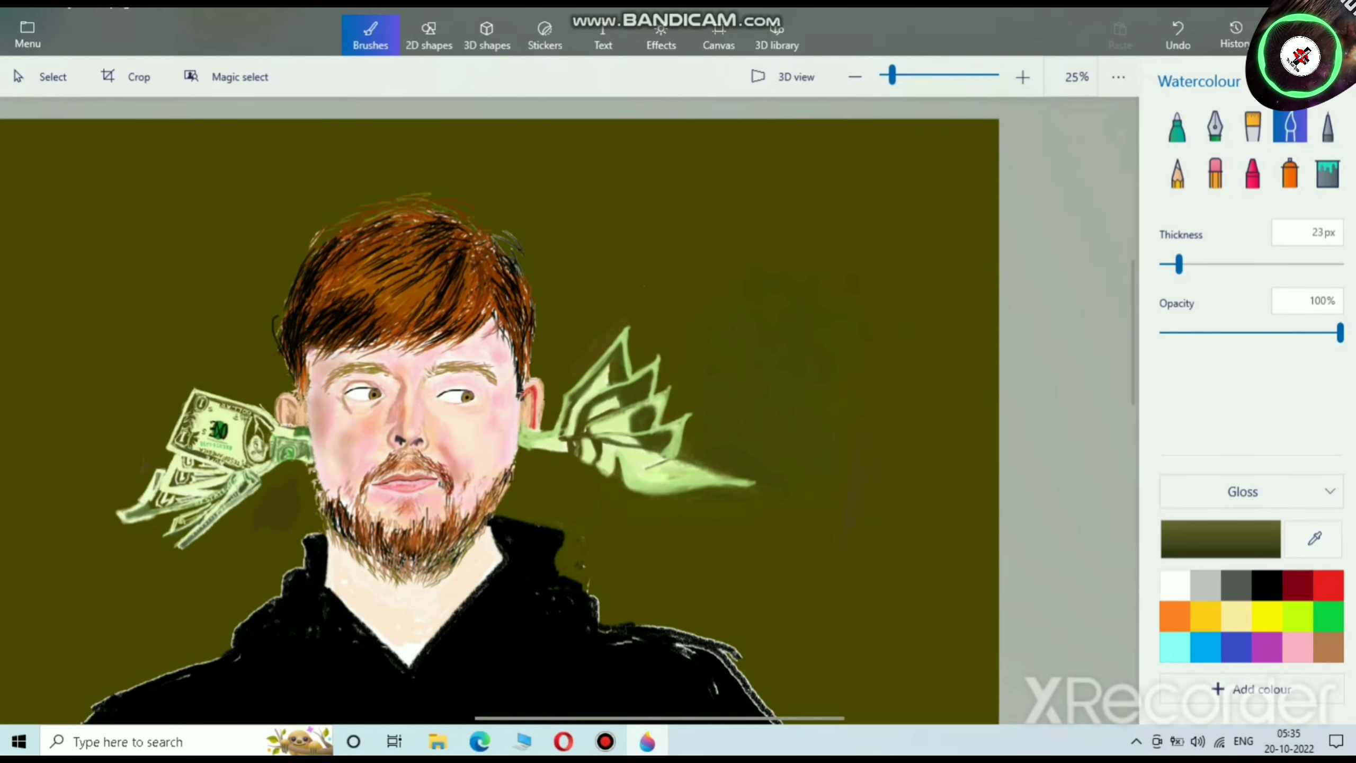
Step: Cover the stray marks along the dollar bill's outer left edge with the olive Watercolour brush at 23 px
{"action": "scroll", "coordinate": [977, 545], "scroll_direction": "up", "scroll_amount": 2}
{"action": "scroll", "coordinate": [821, 461], "scroll_direction": "up", "scroll_amount": 6}
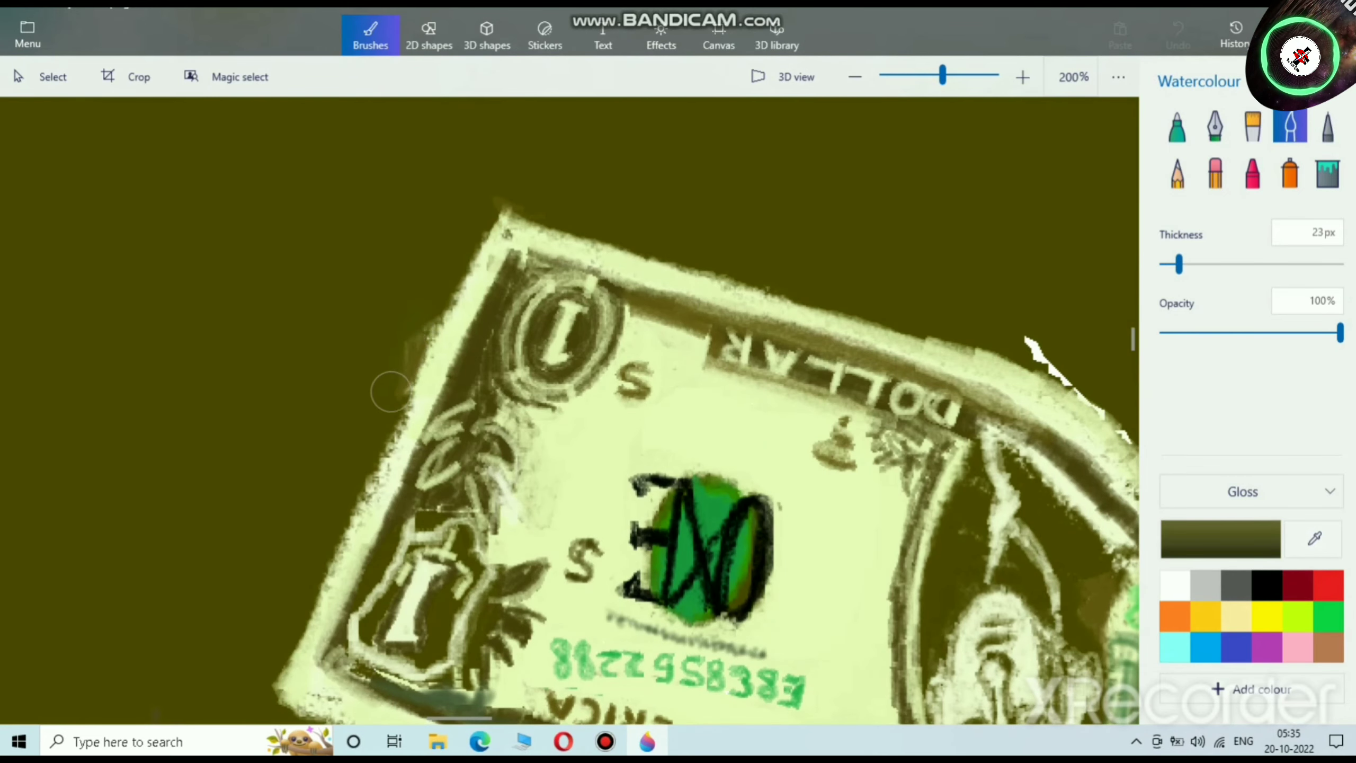
{"action": "mouse_move", "coordinate": [476, 170]}
{"action": "left_mouse_down"}
{"action": "mouse_move", "coordinate": [405, 415]}
{"action": "mouse_move", "coordinate": [328, 563]}
{"action": "left_mouse_up"}
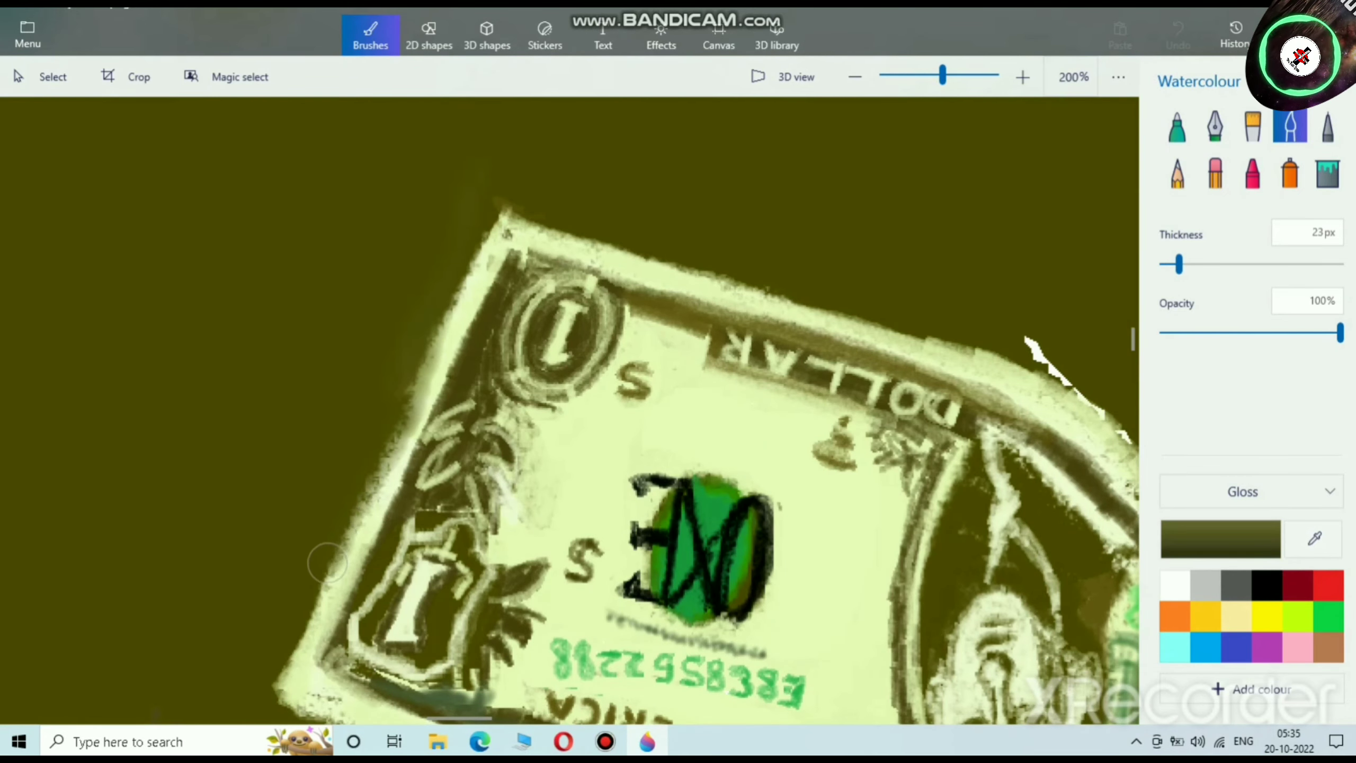
{"action": "key", "text": "ctrl+z"}
{"action": "scroll", "coordinate": [400, 470], "scroll_direction": "up", "scroll_amount": 3}
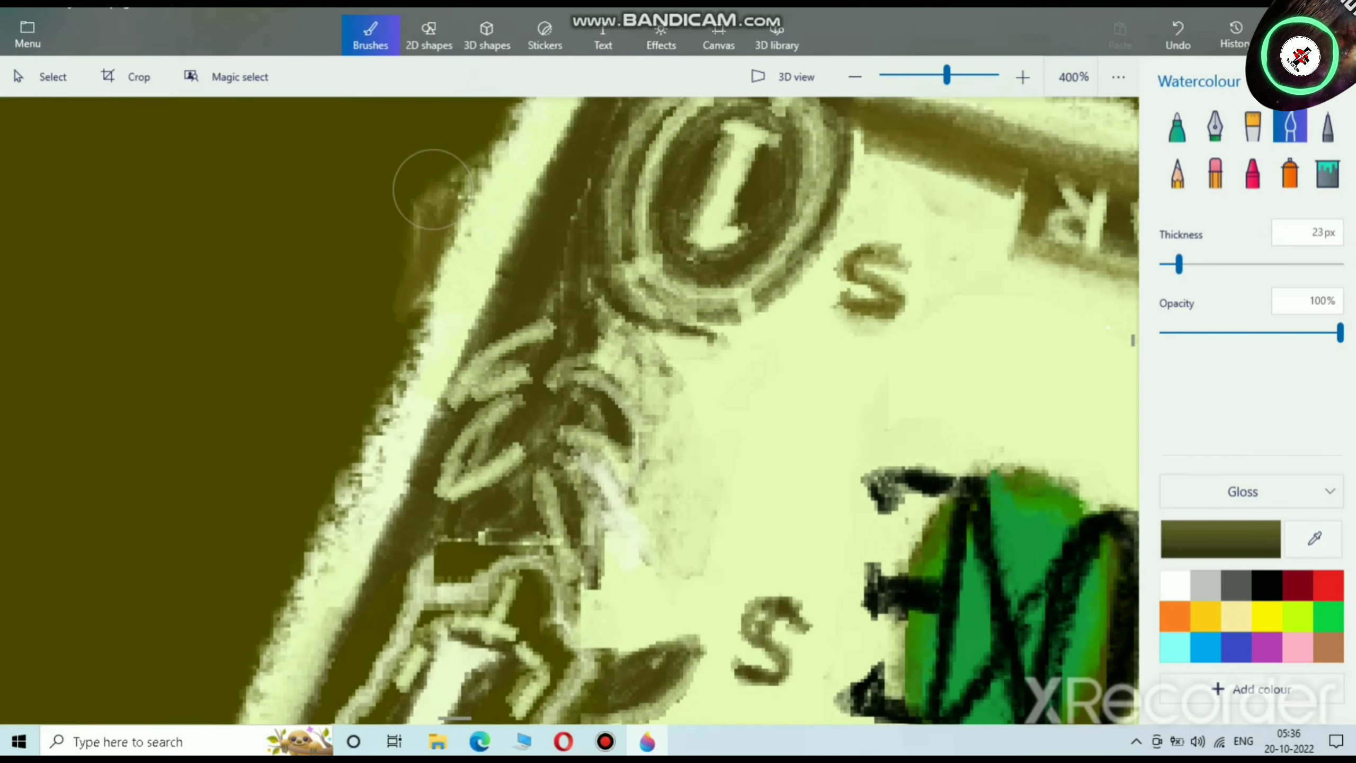
{"action": "mouse_move", "coordinate": [364, 365]}
{"action": "left_mouse_down"}
{"action": "mouse_move", "coordinate": [300, 497]}
{"action": "mouse_move", "coordinate": [350, 366]}
{"action": "mouse_move", "coordinate": [346, 180]}
{"action": "left_mouse_up"}
Step: Paint olive background over the ragged outline along the dollar bill's upper edge towards the ear
{"action": "scroll", "coordinate": [351, 385], "scroll_direction": "down", "scroll_amount": 2}
{"action": "scroll", "coordinate": [890, 276], "scroll_direction": "up", "scroll_amount": 1}
{"action": "mouse_move", "coordinate": [1046, 308]}
{"action": "left_mouse_down"}
{"action": "mouse_move", "coordinate": [682, 303]}
{"action": "mouse_move", "coordinate": [738, 316]}
{"action": "mouse_move", "coordinate": [708, 306]}
{"action": "mouse_move", "coordinate": [839, 420]}
{"action": "left_mouse_up"}
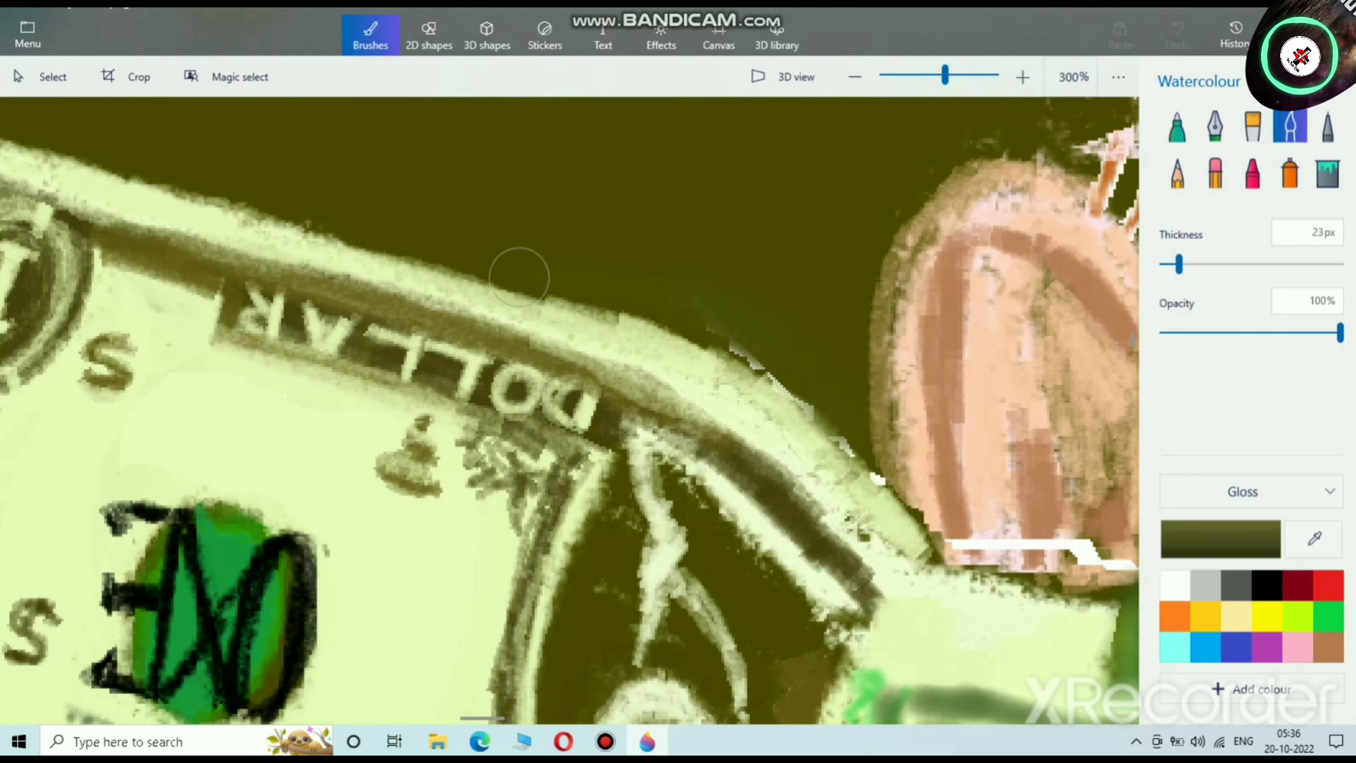
{"action": "left_click_drag", "start_coordinate": [624, 308], "coordinate": [763, 384]}
{"action": "scroll", "coordinate": [763, 385], "scroll_direction": "down", "scroll_amount": 8}
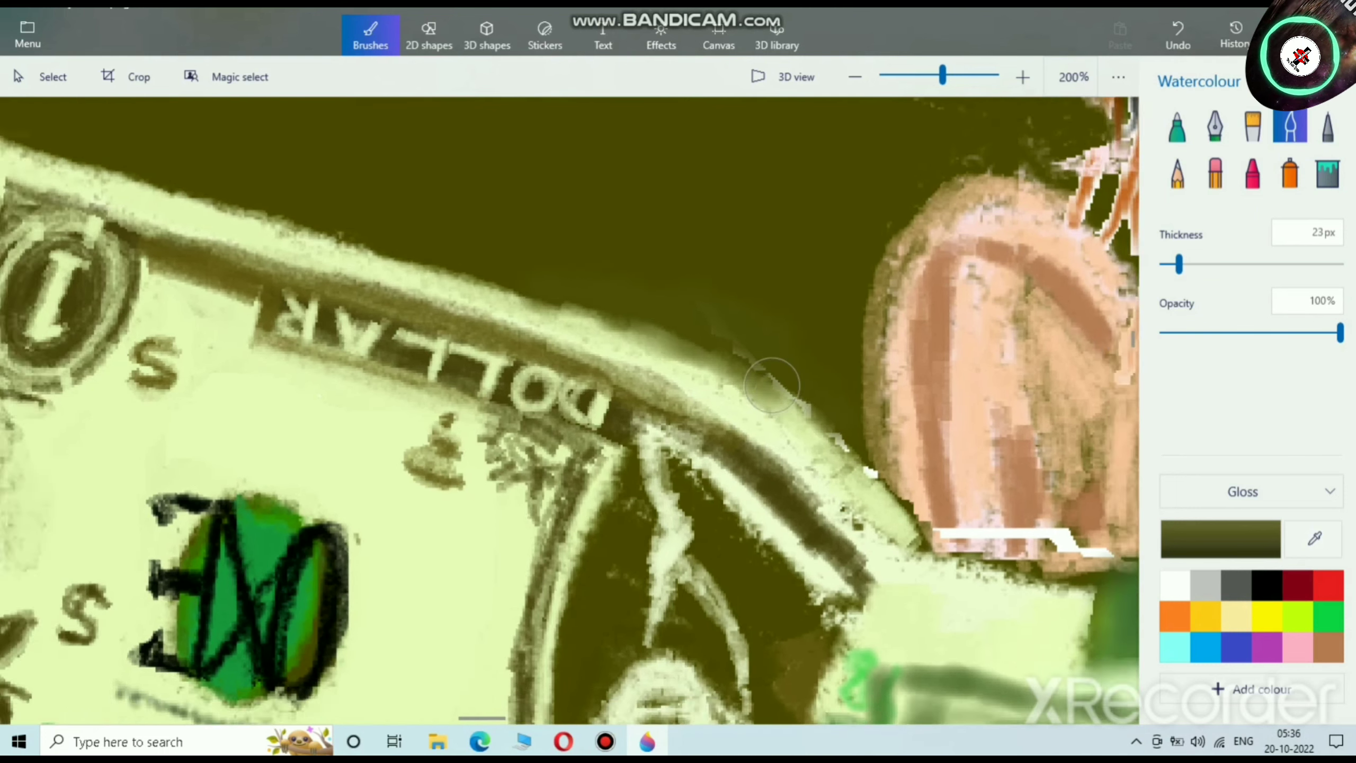
{"action": "scroll", "coordinate": [700, 140], "scroll_direction": "up", "scroll_amount": 10}
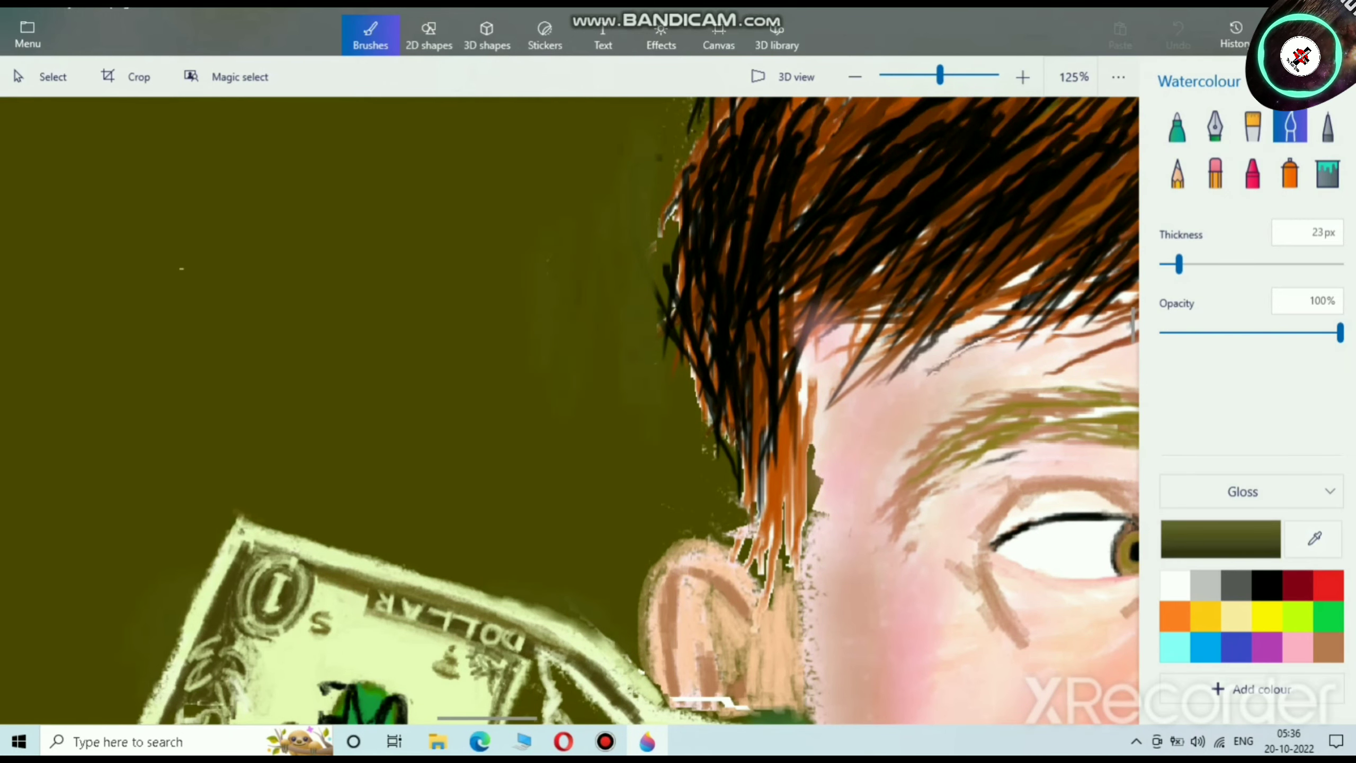
Step: Adjust the brush colour to olive 504c00 to match the background, testing the shades beside the hair
{"action": "left_click", "coordinate": [1221, 538]}
{"action": "left_click_drag", "start_coordinate": [721, 364], "coordinate": [756, 380]}
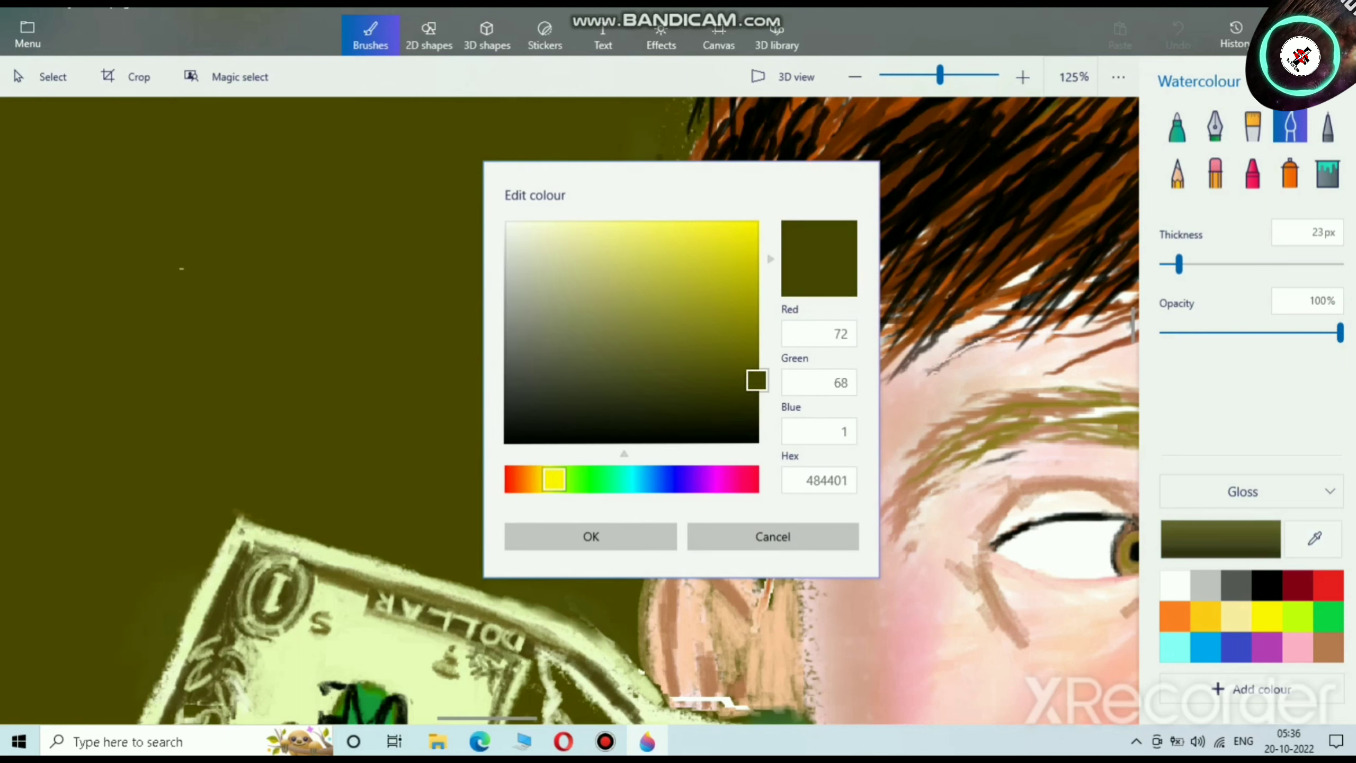
{"action": "left_click", "coordinate": [590, 536]}
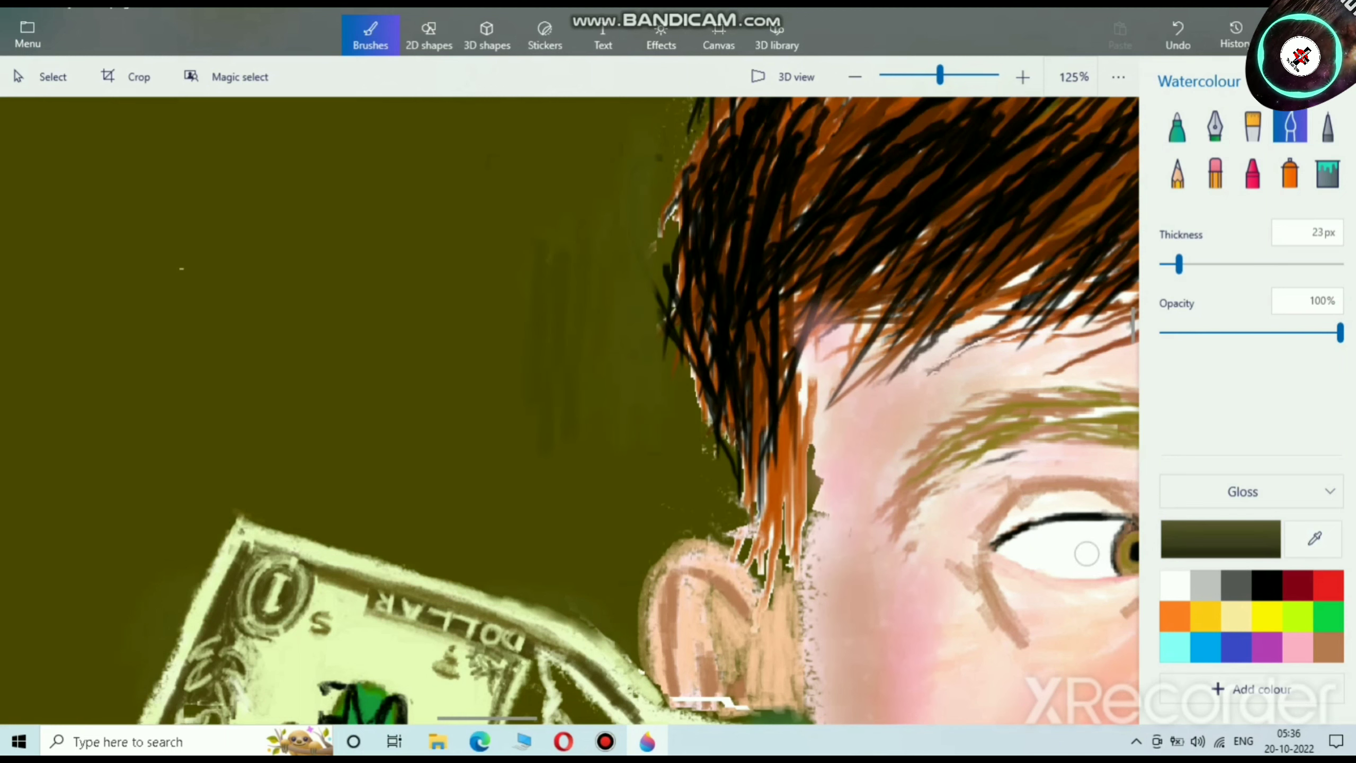
{"action": "left_click", "coordinate": [1221, 538]}
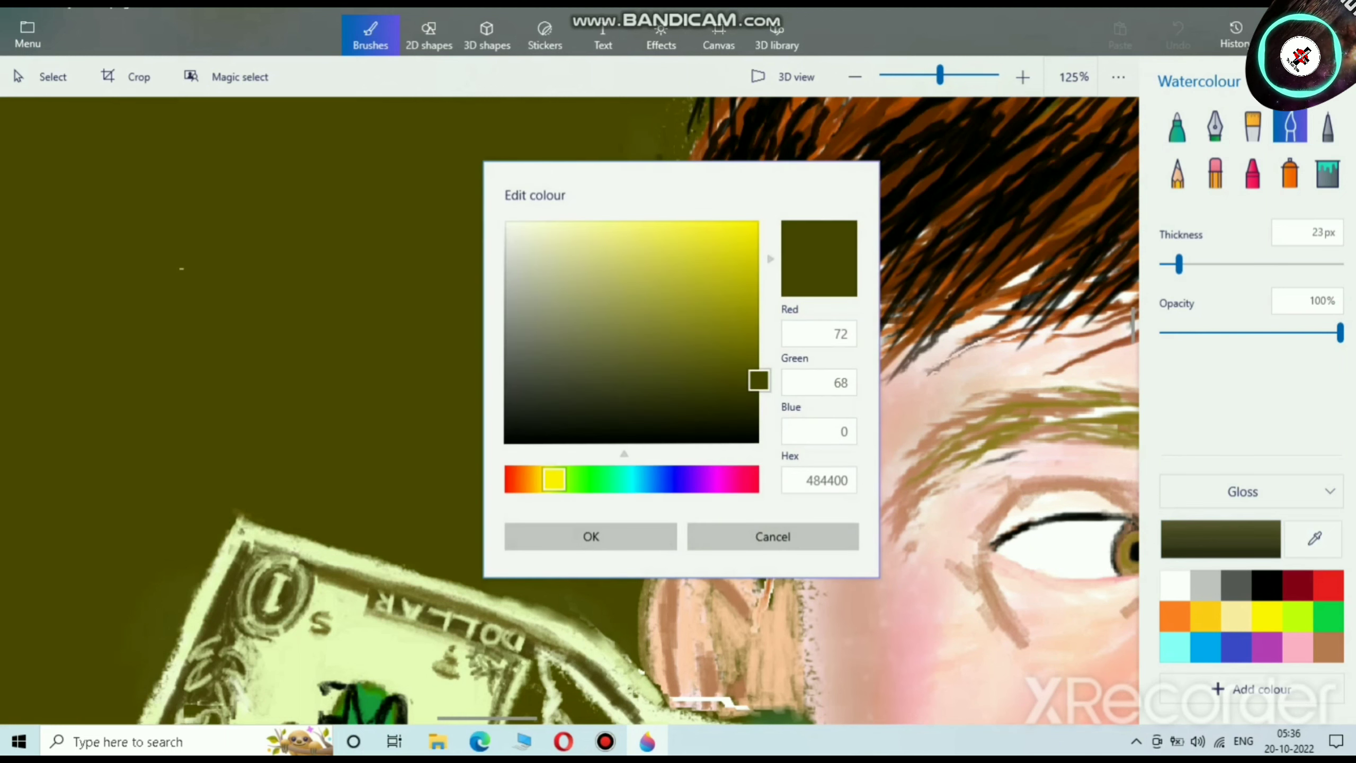
{"action": "left_click", "coordinate": [590, 536]}
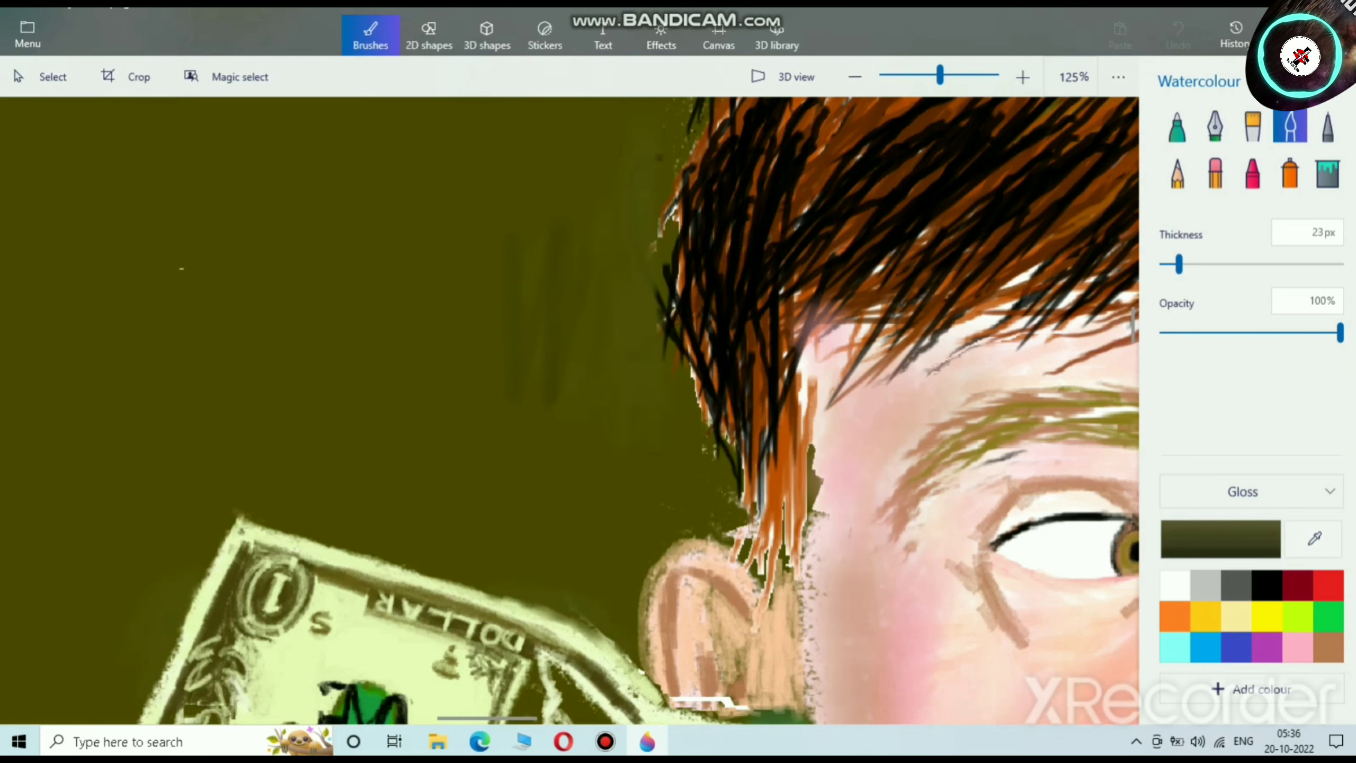
{"action": "left_click", "coordinate": [1221, 539]}
{"action": "left_click", "coordinate": [756, 371]}
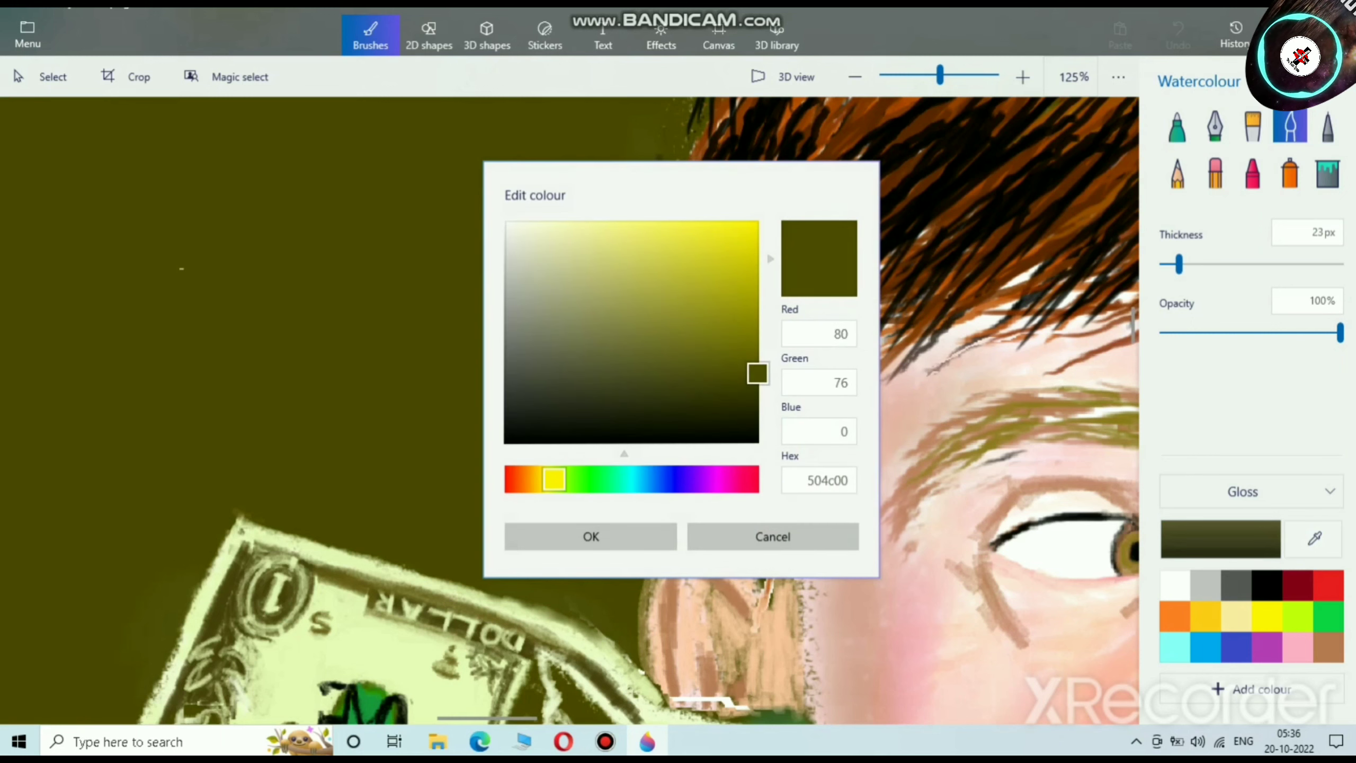
{"action": "left_click", "coordinate": [591, 536]}
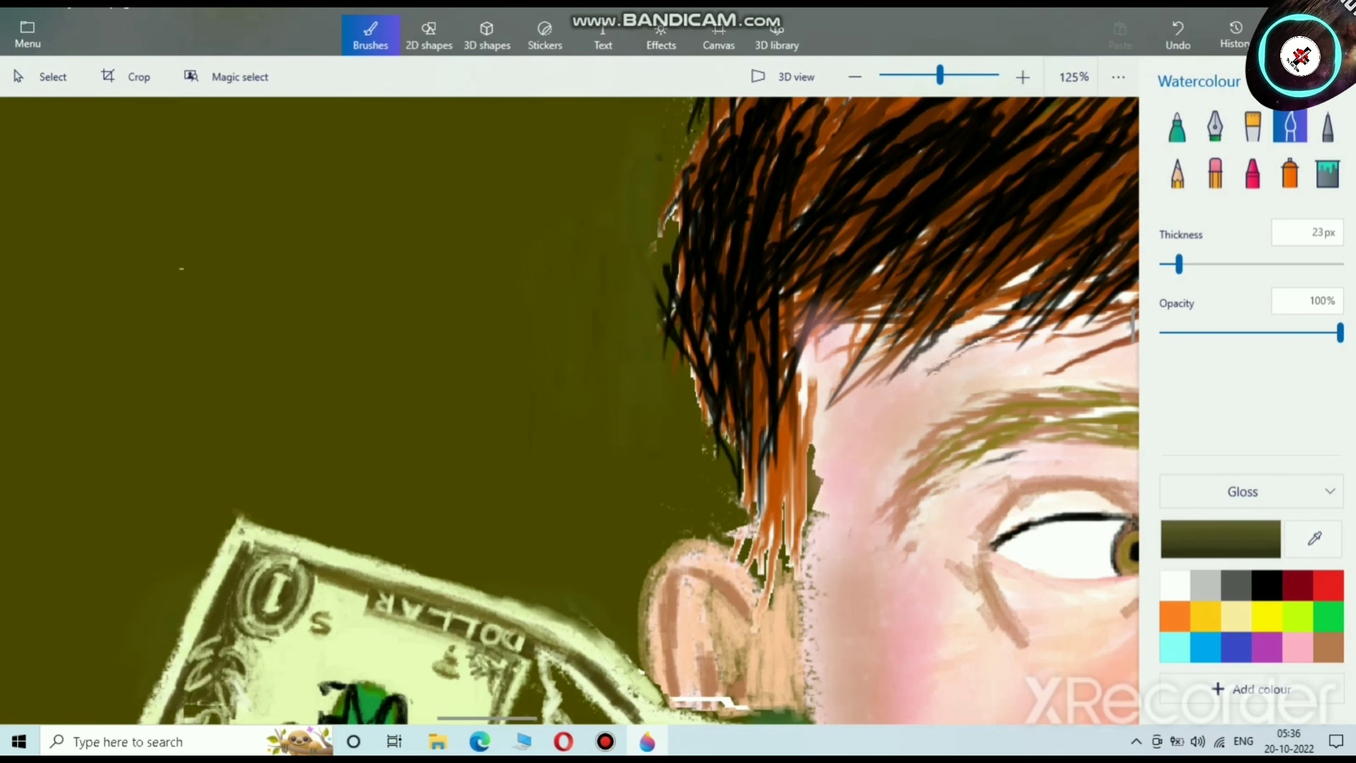
Step: Smooth the patchy background beside the left side of the hair with a 117 px olive brush
{"action": "left_click_drag", "start_coordinate": [543, 257], "coordinate": [564, 221]}
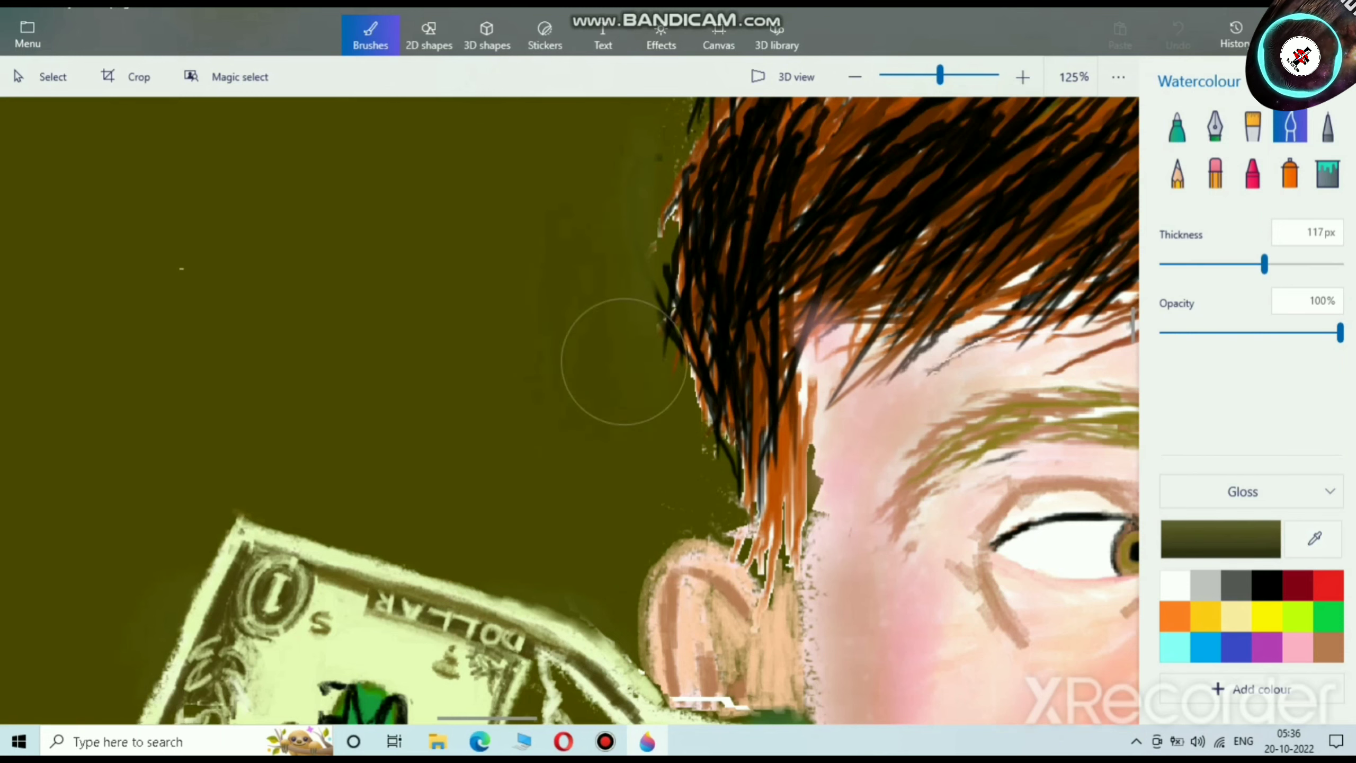
{"action": "mouse_move", "coordinate": [624, 362]}
{"action": "left_mouse_down"}
{"action": "mouse_move", "coordinate": [589, 293]}
{"action": "mouse_move", "coordinate": [629, 279]}
{"action": "mouse_move", "coordinate": [636, 253]}
{"action": "mouse_move", "coordinate": [502, 353]}
{"action": "left_mouse_up"}
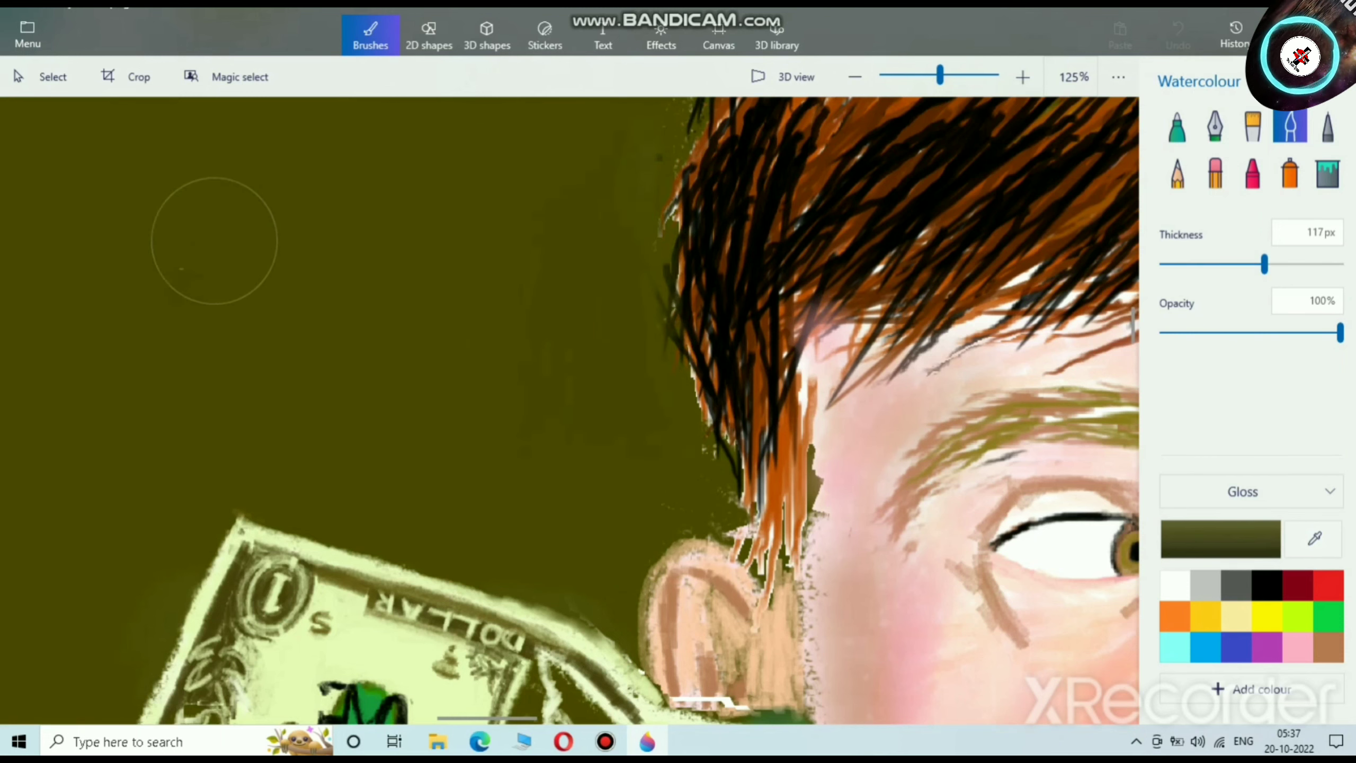
Step: Paint olive background over the stray strands around the top and right of the hair
{"action": "scroll", "coordinate": [327, 443], "scroll_direction": "down", "scroll_amount": 5}
{"action": "scroll", "coordinate": [924, 255], "scroll_direction": "up", "scroll_amount": 4}
{"action": "left_click_drag", "start_coordinate": [928, 254], "coordinate": [753, 514]}
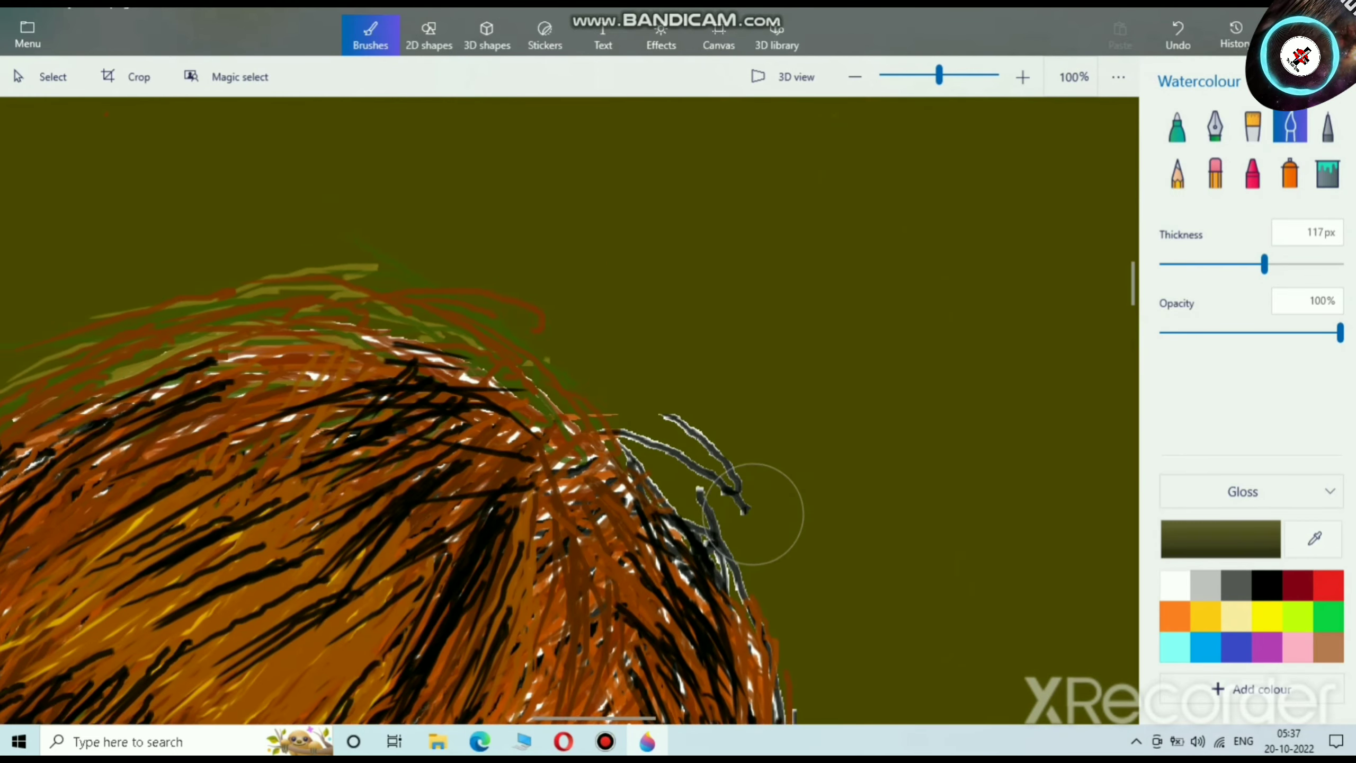
{"action": "scroll", "coordinate": [753, 514], "scroll_direction": "up", "scroll_amount": 1}
{"action": "mouse_move", "coordinate": [702, 388]}
{"action": "left_mouse_down"}
{"action": "mouse_move", "coordinate": [649, 371]}
{"action": "mouse_move", "coordinate": [657, 402]}
{"action": "mouse_move", "coordinate": [706, 448]}
{"action": "mouse_move", "coordinate": [592, 335]}
{"action": "mouse_move", "coordinate": [368, 207]}
{"action": "mouse_move", "coordinate": [520, 263]}
{"action": "mouse_move", "coordinate": [367, 172]}
{"action": "mouse_move", "coordinate": [150, 164]}
{"action": "mouse_move", "coordinate": [295, 195]}
{"action": "mouse_move", "coordinate": [463, 276]}
{"action": "mouse_move", "coordinate": [167, 197]}
{"action": "mouse_move", "coordinate": [139, 209]}
{"action": "mouse_move", "coordinate": [345, 211]}
{"action": "mouse_move", "coordinate": [546, 335]}
{"action": "mouse_move", "coordinate": [728, 494]}
{"action": "mouse_move", "coordinate": [572, 367]}
{"action": "left_mouse_up"}
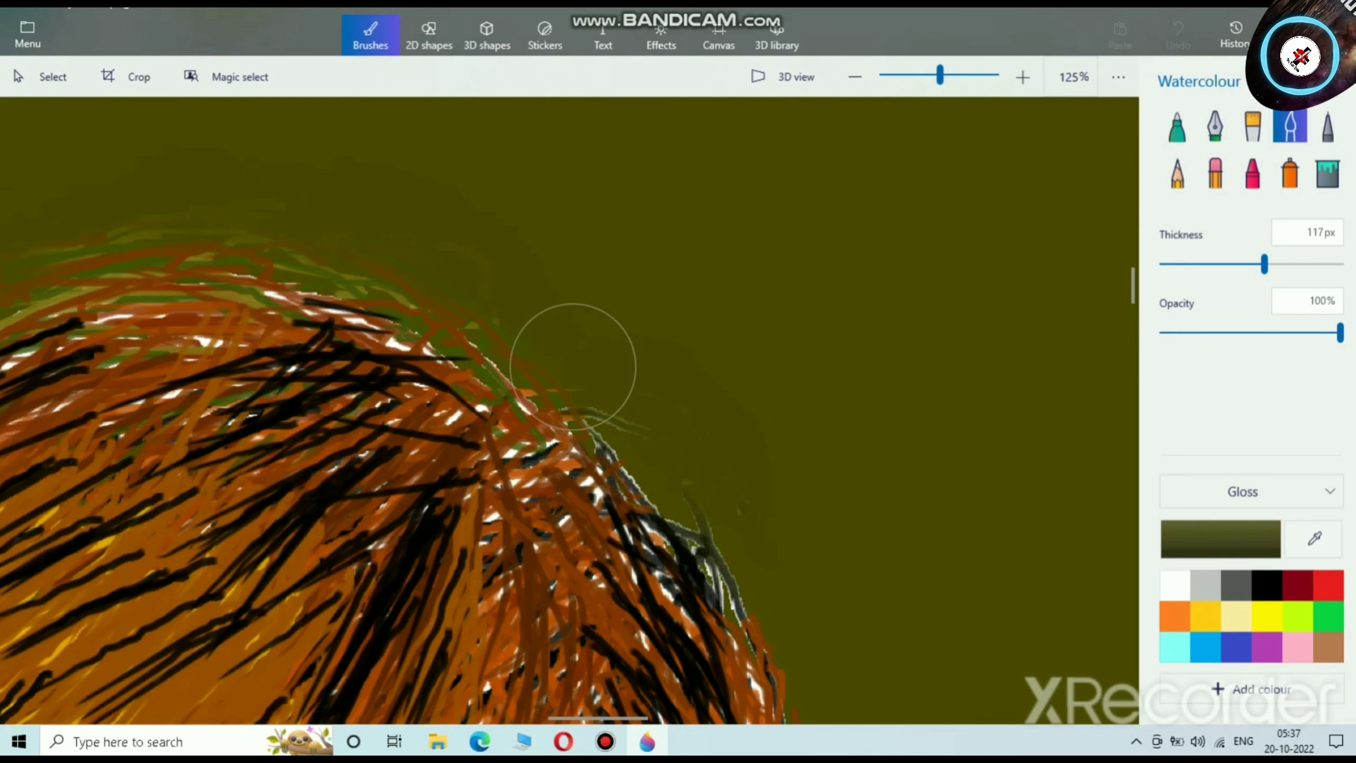
Step: Set the brush thickness to 200 px and paint olive background beneath the right money wing
{"action": "scroll", "coordinate": [573, 368], "scroll_direction": "down", "scroll_amount": 5}
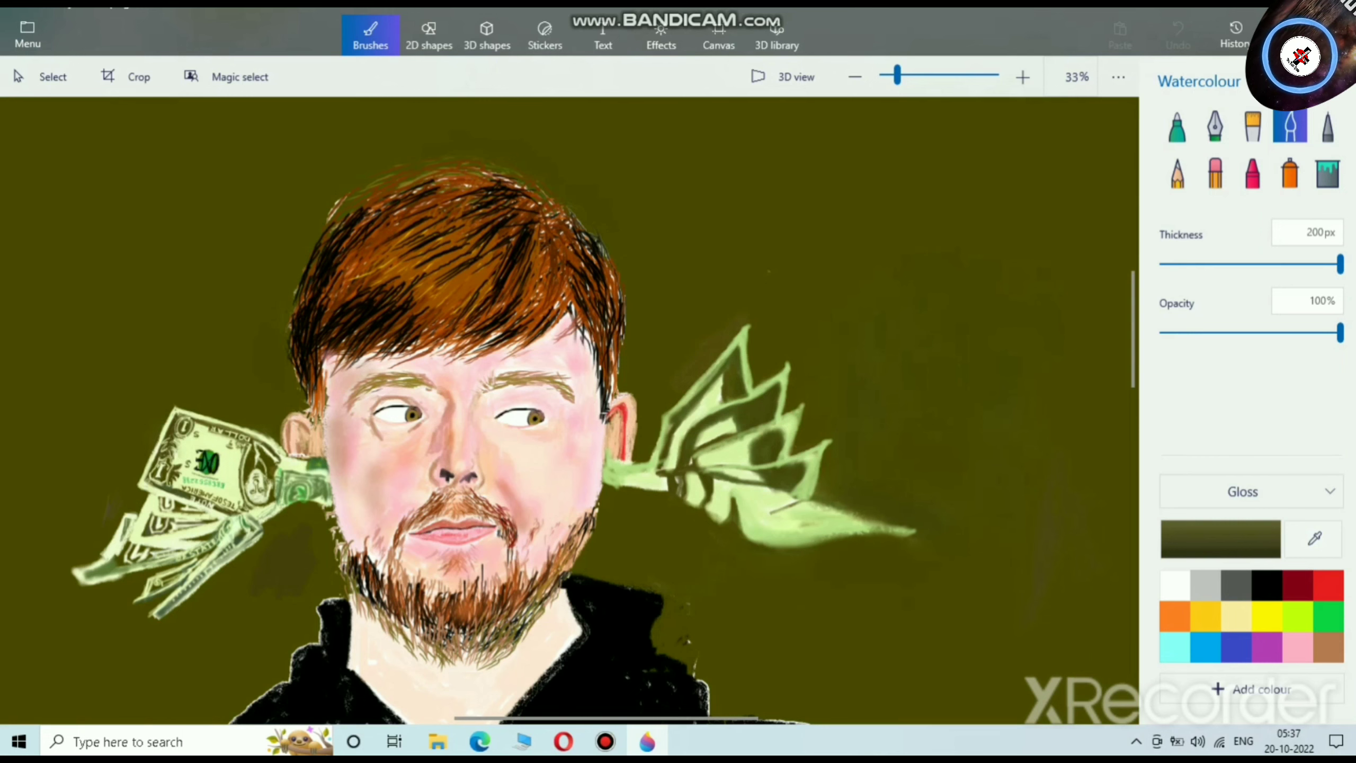
{"action": "scroll", "coordinate": [878, 625], "scroll_direction": "up", "scroll_amount": 5}
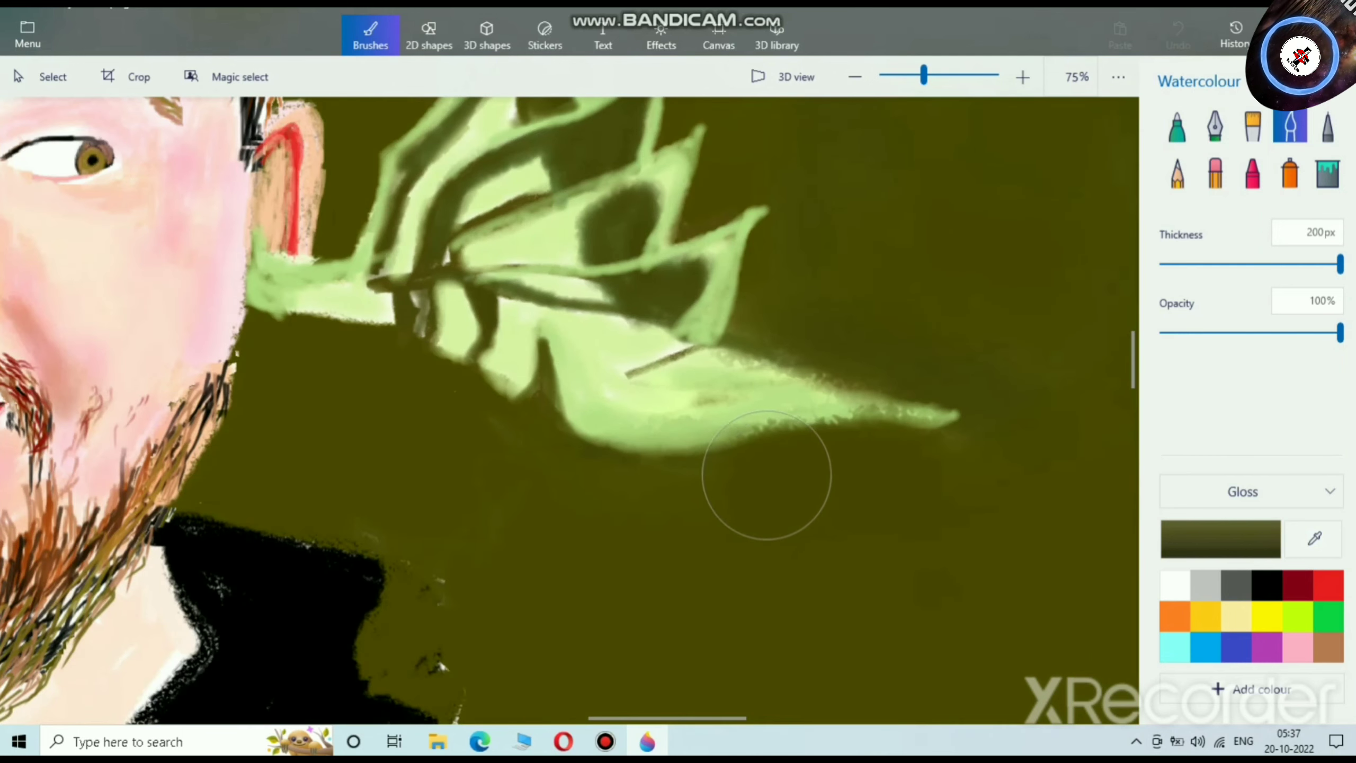
{"action": "mouse_move", "coordinate": [742, 477]}
{"action": "left_mouse_down"}
{"action": "mouse_move", "coordinate": [727, 469]}
{"action": "mouse_move", "coordinate": [824, 469]}
{"action": "mouse_move", "coordinate": [752, 468]}
{"action": "left_mouse_up"}
Step: Blend the hoodie's white right sleeve outline into the background with 200 px olive strokes
{"action": "scroll", "coordinate": [948, 552], "scroll_direction": "down", "scroll_amount": 5}
{"action": "scroll", "coordinate": [888, 446], "scroll_direction": "up", "scroll_amount": 4}
{"action": "scroll", "coordinate": [919, 549], "scroll_direction": "down", "scroll_amount": 5}
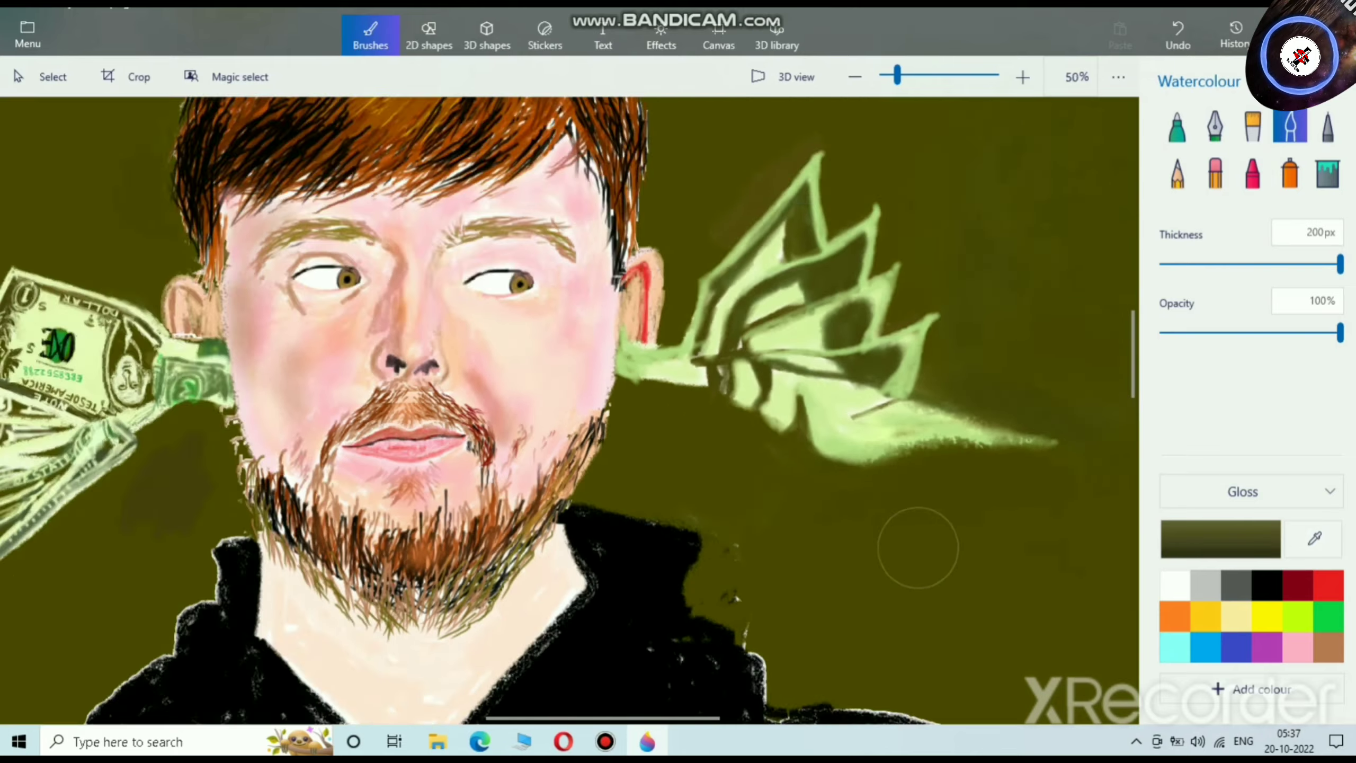
{"action": "scroll", "coordinate": [680, 373], "scroll_direction": "up", "scroll_amount": 3}
{"action": "scroll", "coordinate": [679, 373], "scroll_direction": "up", "scroll_amount": 2}
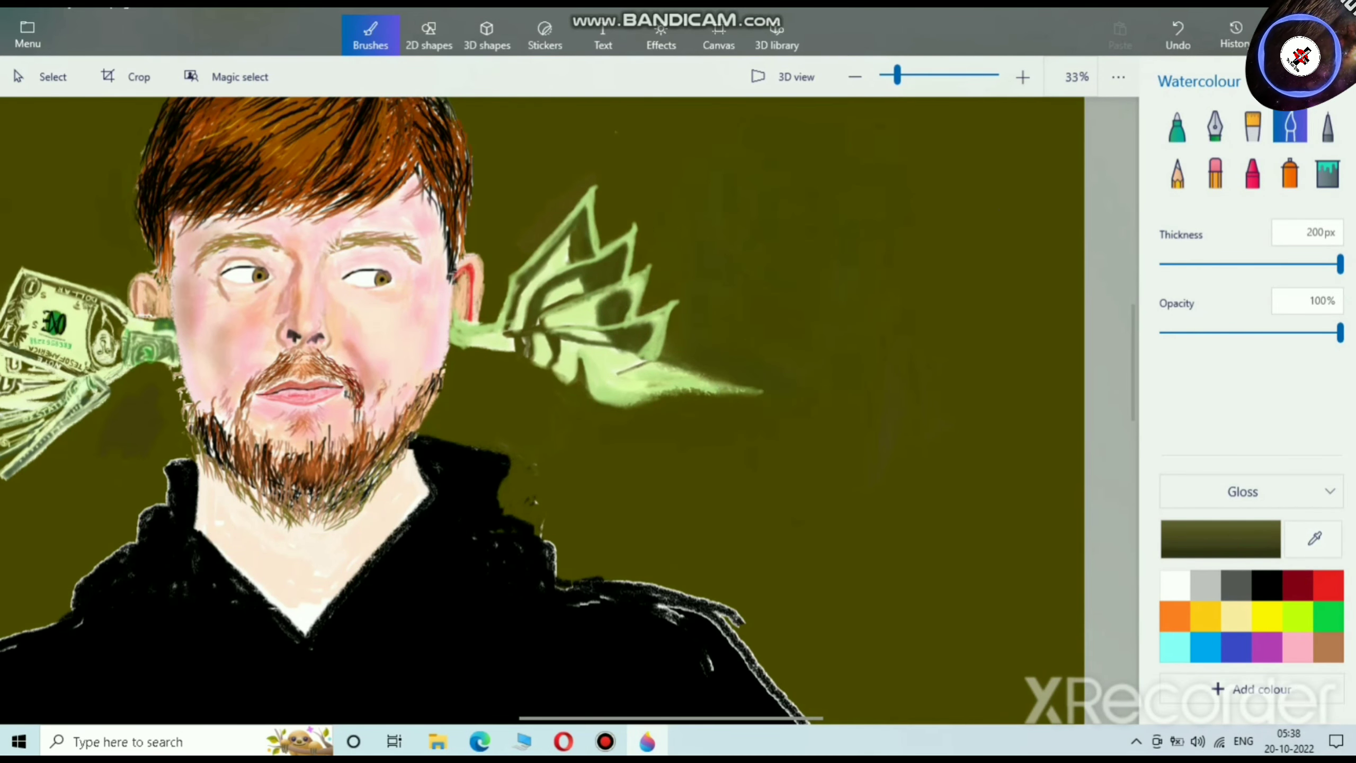
{"action": "scroll", "coordinate": [907, 534], "scroll_direction": "down", "scroll_amount": 4}
{"action": "scroll", "coordinate": [907, 614], "scroll_direction": "up", "scroll_amount": 4}
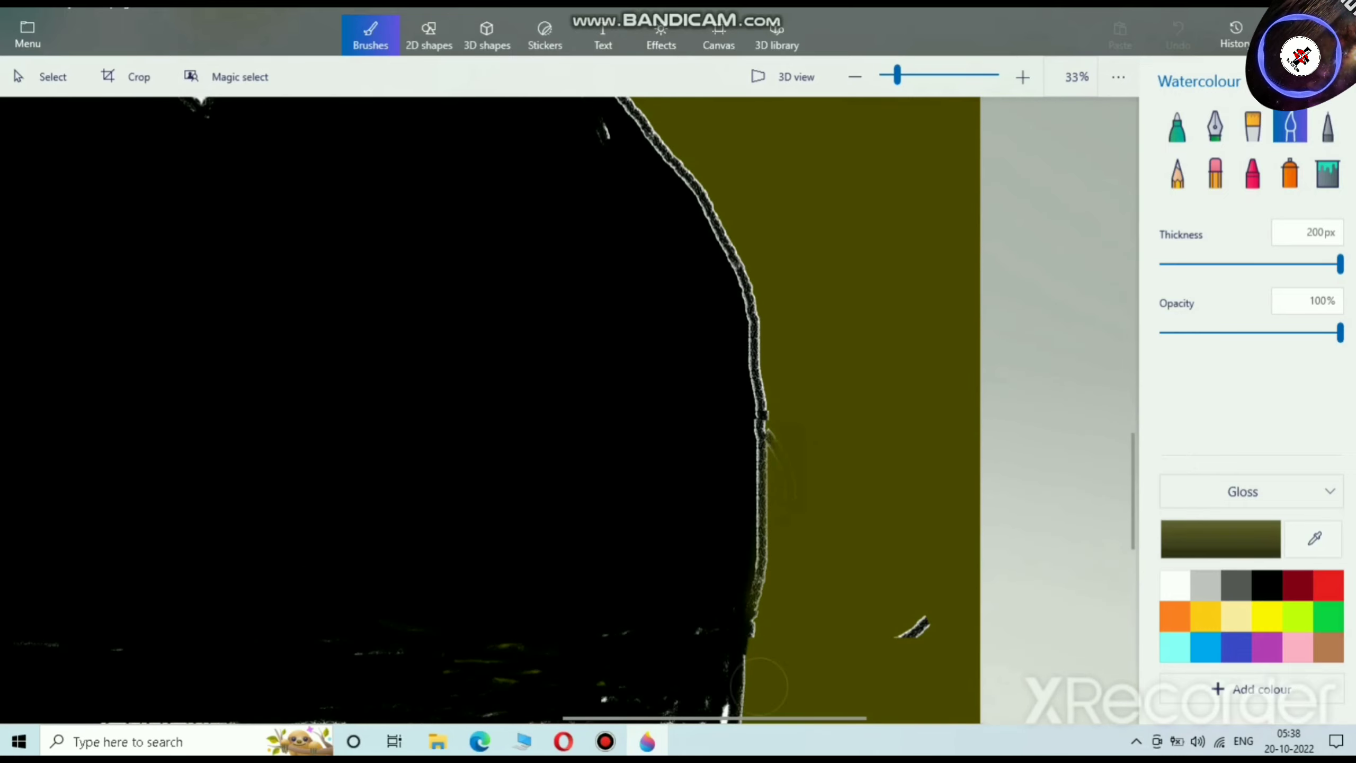
{"action": "left_click_drag", "start_coordinate": [778, 406], "coordinate": [738, 695]}
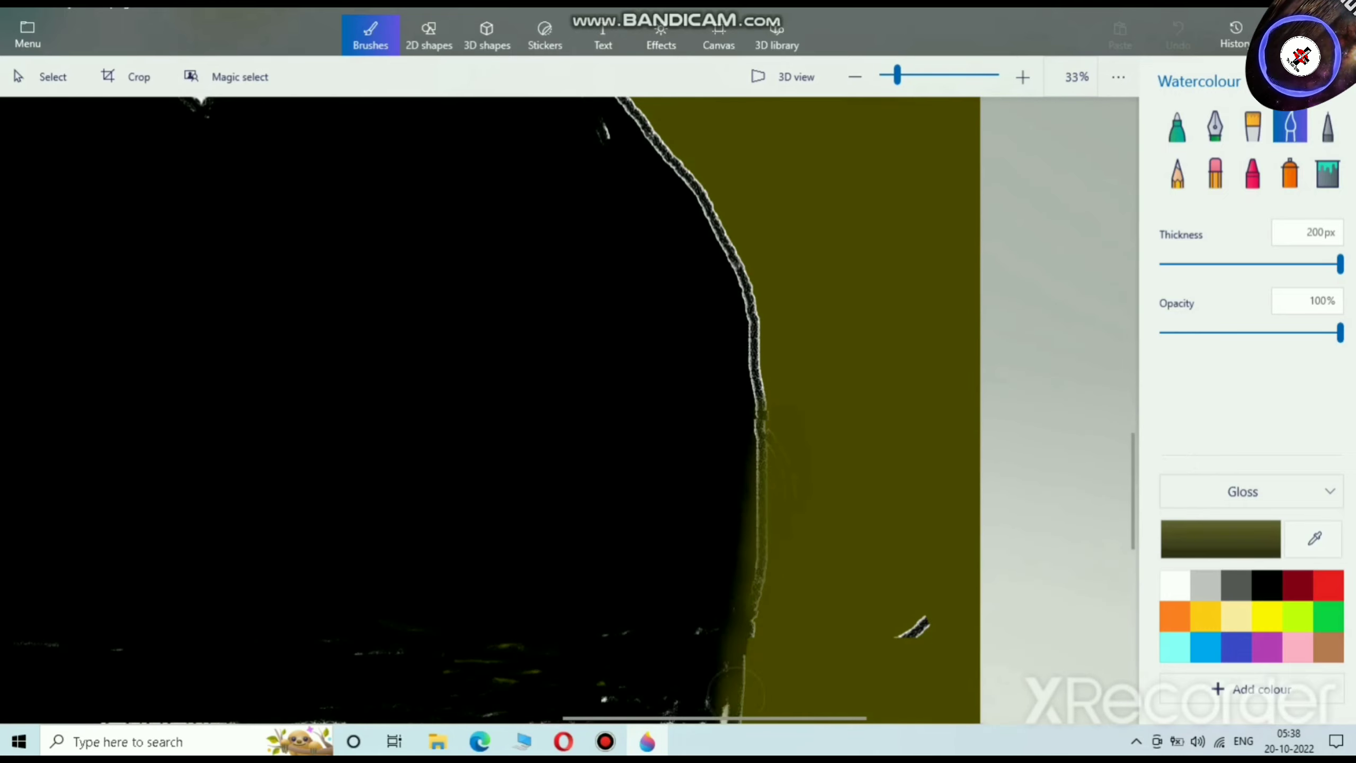
{"action": "mouse_move", "coordinate": [768, 417]}
{"action": "left_mouse_down"}
{"action": "mouse_move", "coordinate": [774, 339]}
{"action": "mouse_move", "coordinate": [659, 139]}
{"action": "mouse_move", "coordinate": [620, 99]}
{"action": "left_mouse_up"}
{"action": "mouse_move", "coordinate": [749, 262]}
{"action": "left_mouse_down"}
{"action": "mouse_move", "coordinate": [759, 534]}
{"action": "mouse_move", "coordinate": [733, 700]}
{"action": "left_mouse_up"}
{"action": "scroll", "coordinate": [787, 321], "scroll_direction": "down", "scroll_amount": 4}
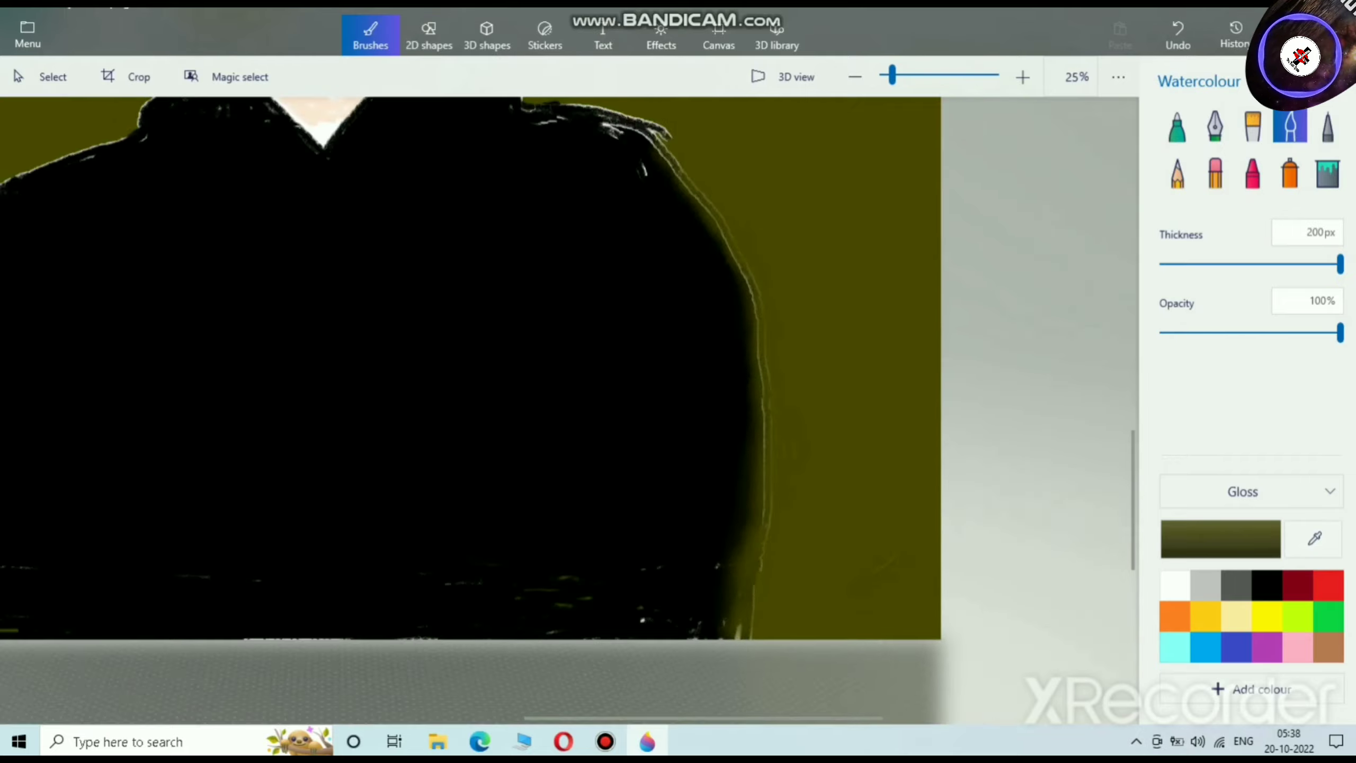
Step: Soften the outline of the hoodie's right shoulder and upper sleeve with olive background strokes
{"action": "scroll", "coordinate": [587, 257], "scroll_direction": "up", "scroll_amount": 5}
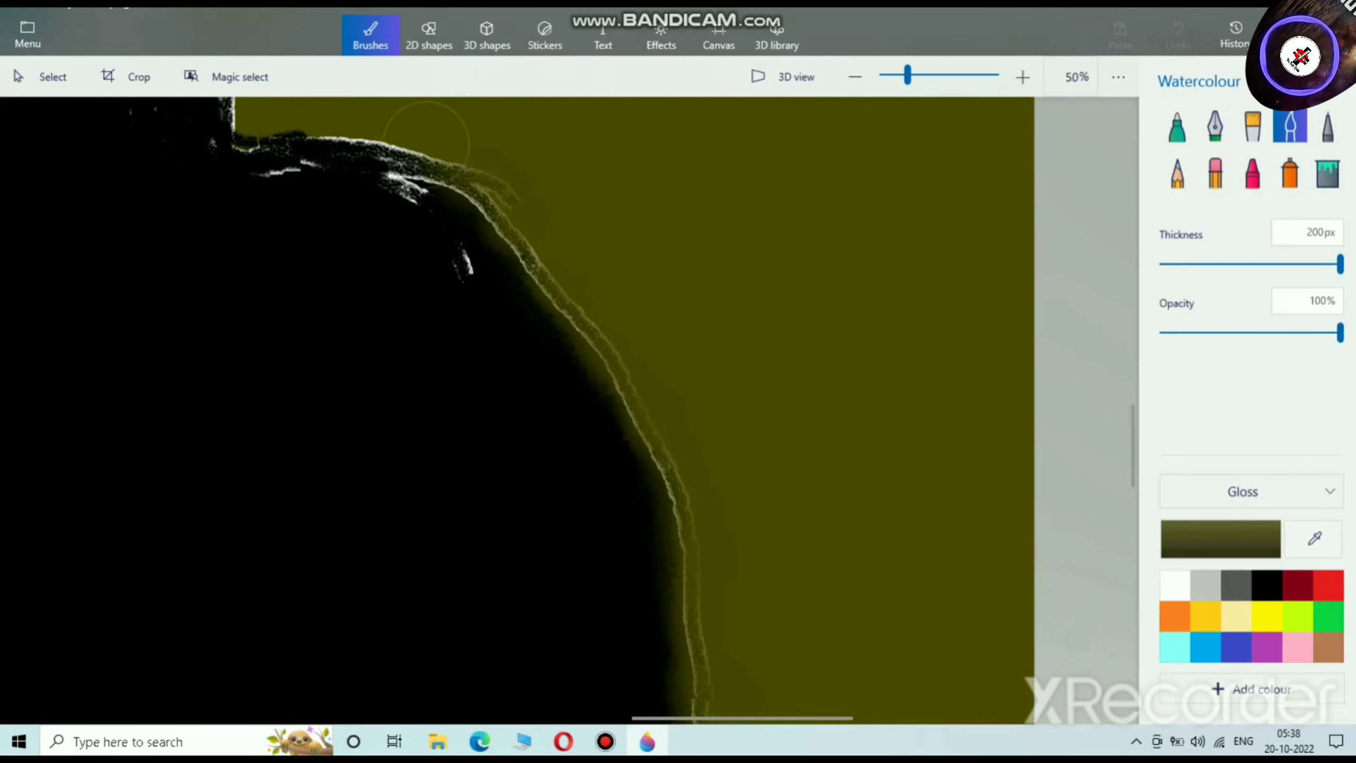
{"action": "mouse_move", "coordinate": [426, 144]}
{"action": "left_mouse_down"}
{"action": "mouse_move", "coordinate": [299, 140]}
{"action": "mouse_move", "coordinate": [469, 173]}
{"action": "mouse_move", "coordinate": [604, 395]}
{"action": "left_mouse_up"}
{"action": "mouse_move", "coordinate": [726, 572]}
{"action": "left_mouse_down"}
{"action": "mouse_move", "coordinate": [521, 240]}
{"action": "mouse_move", "coordinate": [376, 169]}
{"action": "mouse_move", "coordinate": [480, 208]}
{"action": "mouse_move", "coordinate": [256, 133]}
{"action": "left_mouse_up"}
Step: Blend the hoodie's left shoulder and sleeve outline into the olive background
{"action": "scroll", "coordinate": [707, 433], "scroll_direction": "down", "scroll_amount": 6}
{"action": "scroll", "coordinate": [509, 385], "scroll_direction": "up", "scroll_amount": 3}
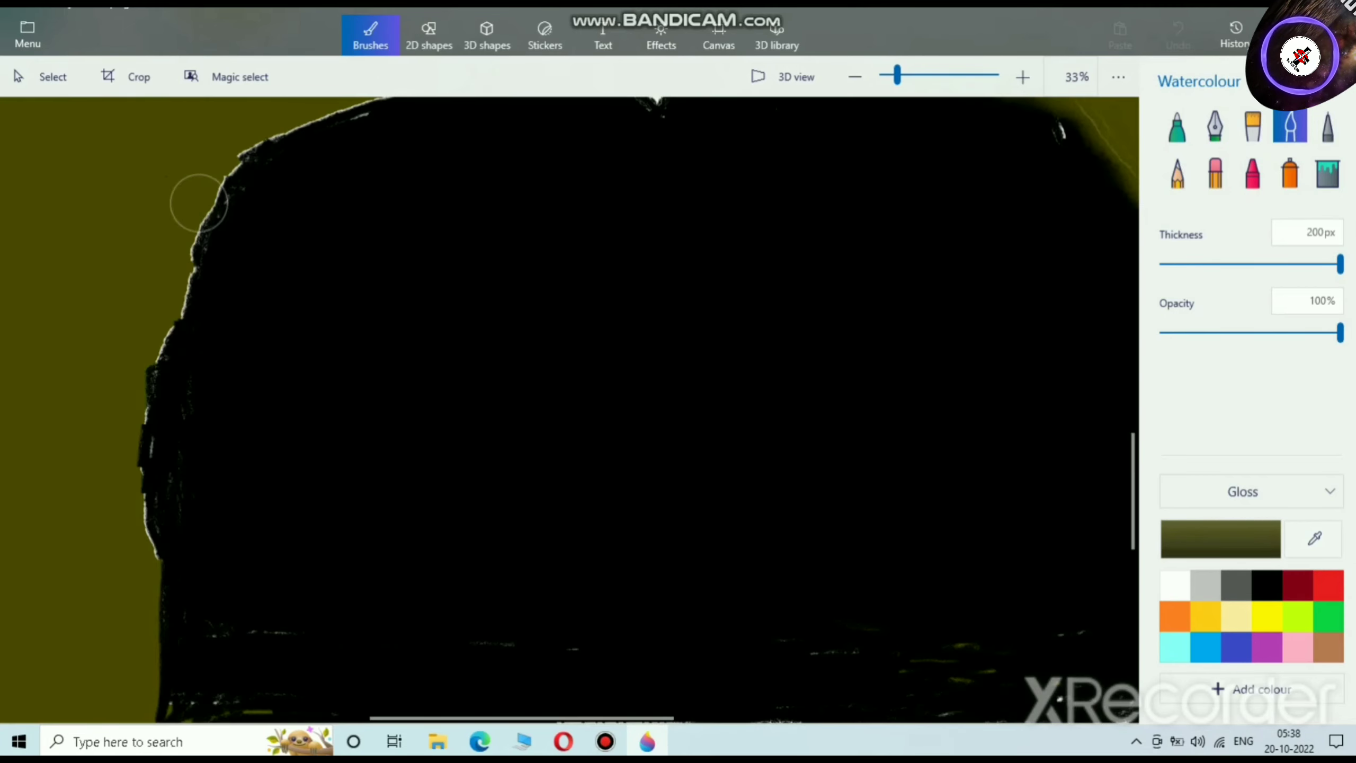
{"action": "mouse_move", "coordinate": [194, 205]}
{"action": "left_mouse_down"}
{"action": "mouse_move", "coordinate": [160, 412]}
{"action": "mouse_move", "coordinate": [165, 662]}
{"action": "left_mouse_up"}
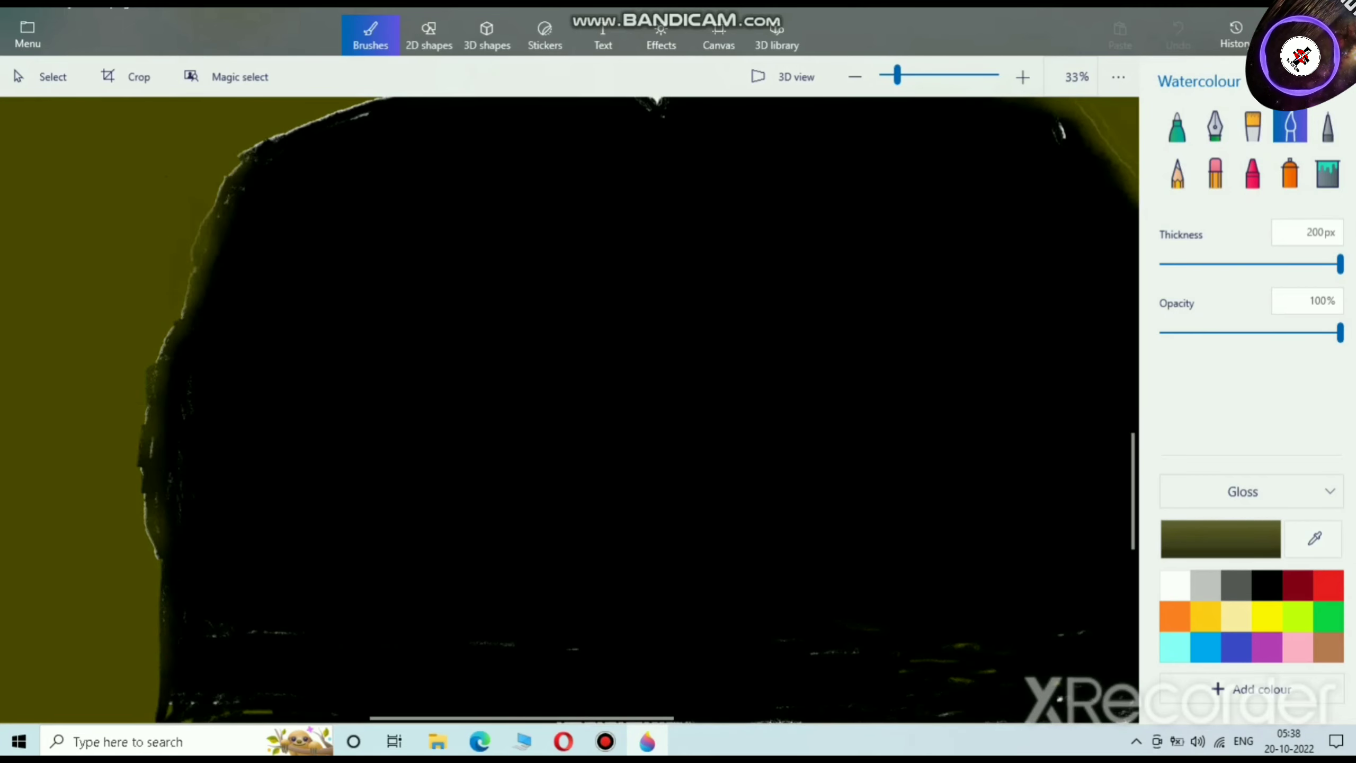
{"action": "mouse_move", "coordinate": [160, 368]}
{"action": "left_mouse_down"}
{"action": "mouse_move", "coordinate": [157, 705]}
{"action": "mouse_move", "coordinate": [181, 641]}
{"action": "mouse_move", "coordinate": [165, 513]}
{"action": "left_mouse_up"}
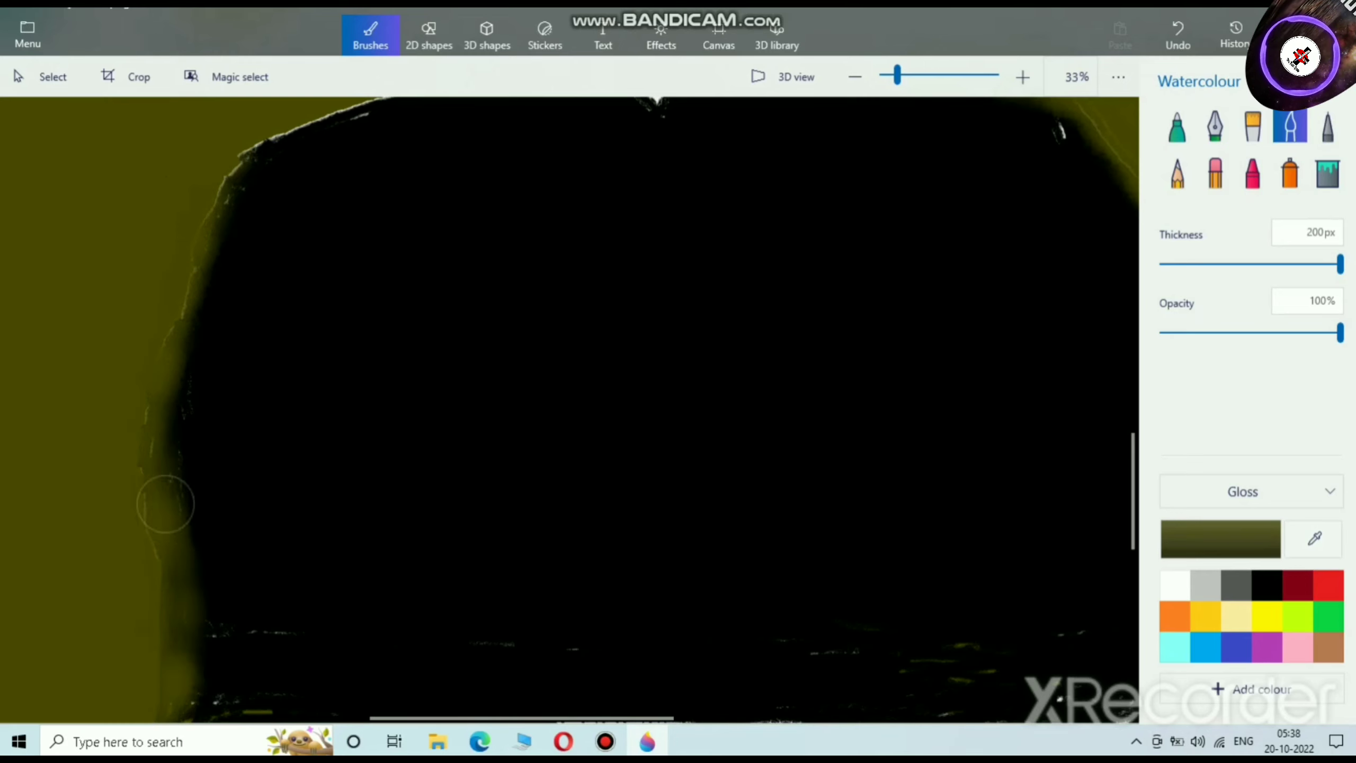
{"action": "scroll", "coordinate": [165, 513], "scroll_direction": "down", "scroll_amount": 3}
{"action": "scroll", "coordinate": [767, 513], "scroll_direction": "up", "scroll_amount": 3}
{"action": "scroll", "coordinate": [767, 513], "scroll_direction": "down", "scroll_amount": 3}
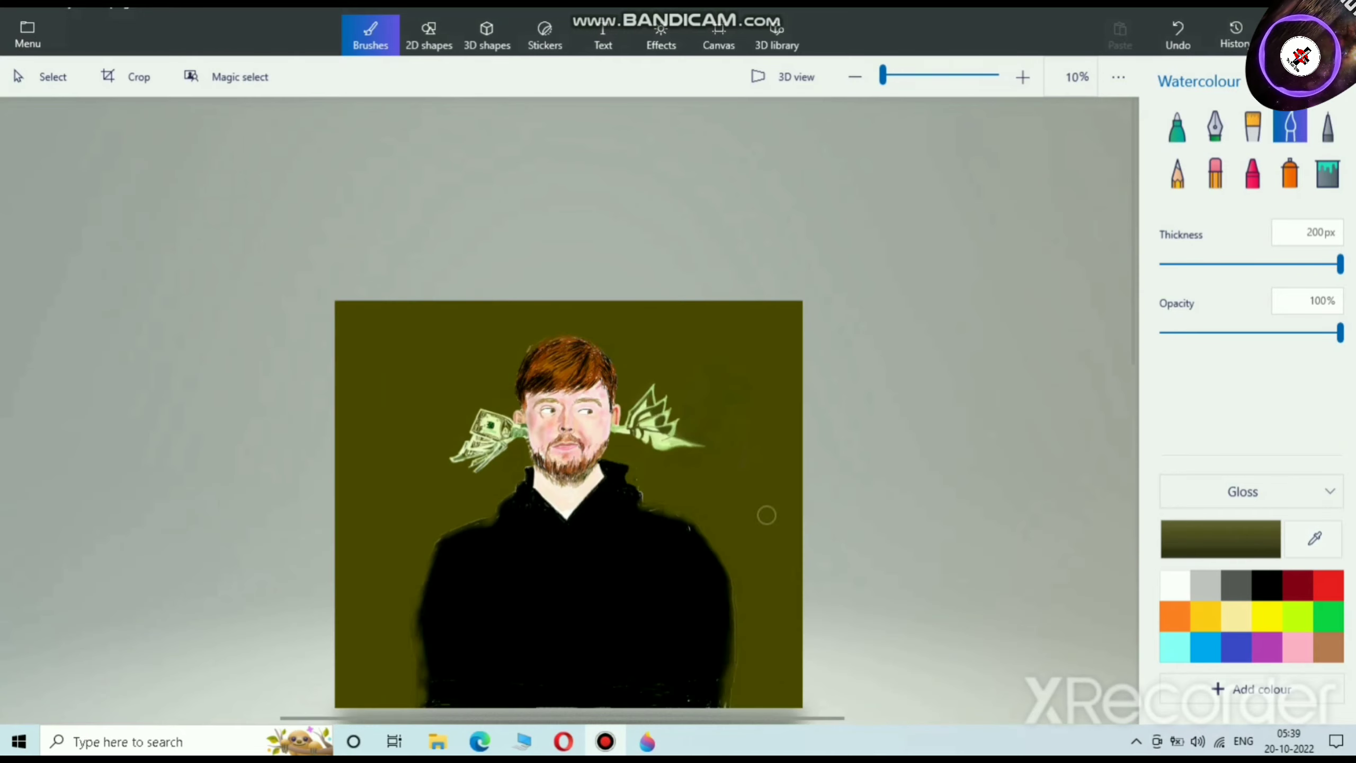
{"action": "scroll", "coordinate": [766, 513], "scroll_direction": "up", "scroll_amount": 3}
{"action": "scroll", "coordinate": [598, 427], "scroll_direction": "down", "scroll_amount": 1}
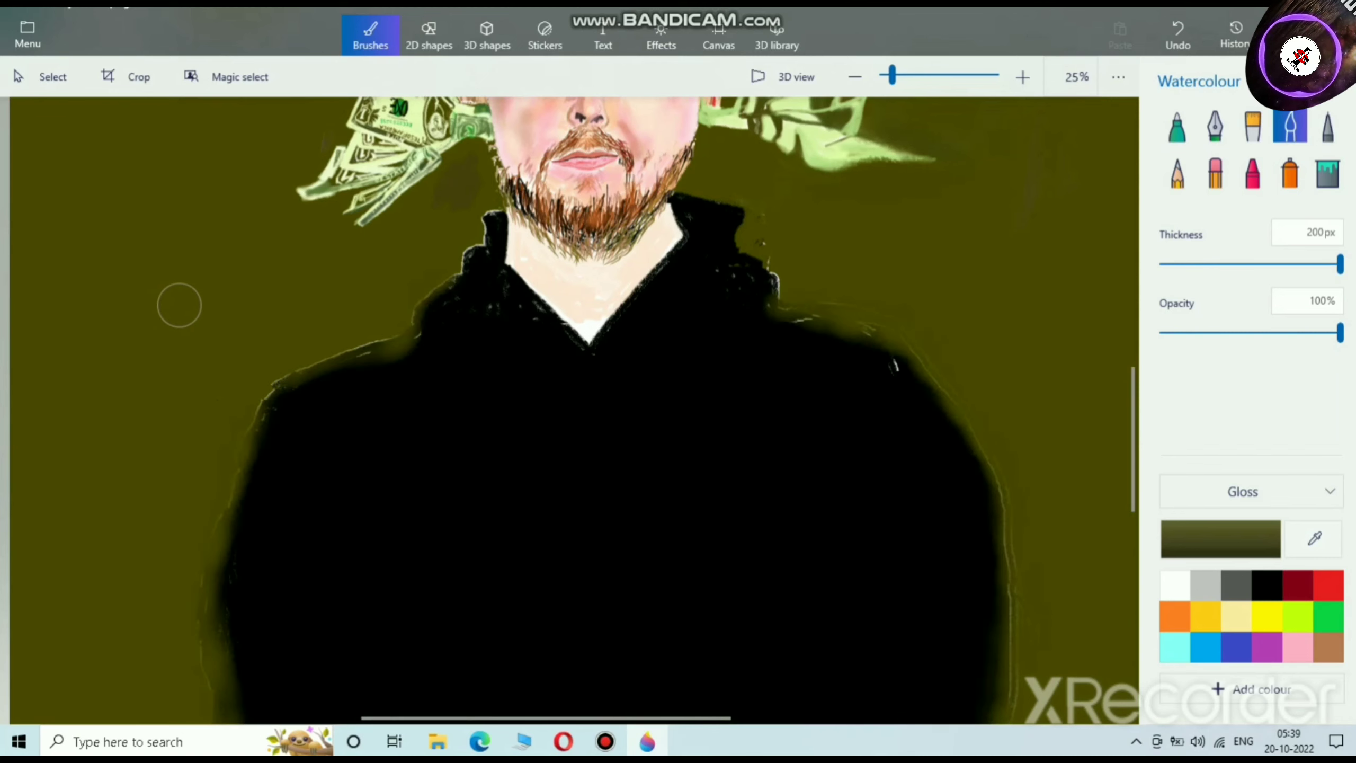
{"action": "scroll", "coordinate": [685, 424], "scroll_direction": "down", "scroll_amount": 2}
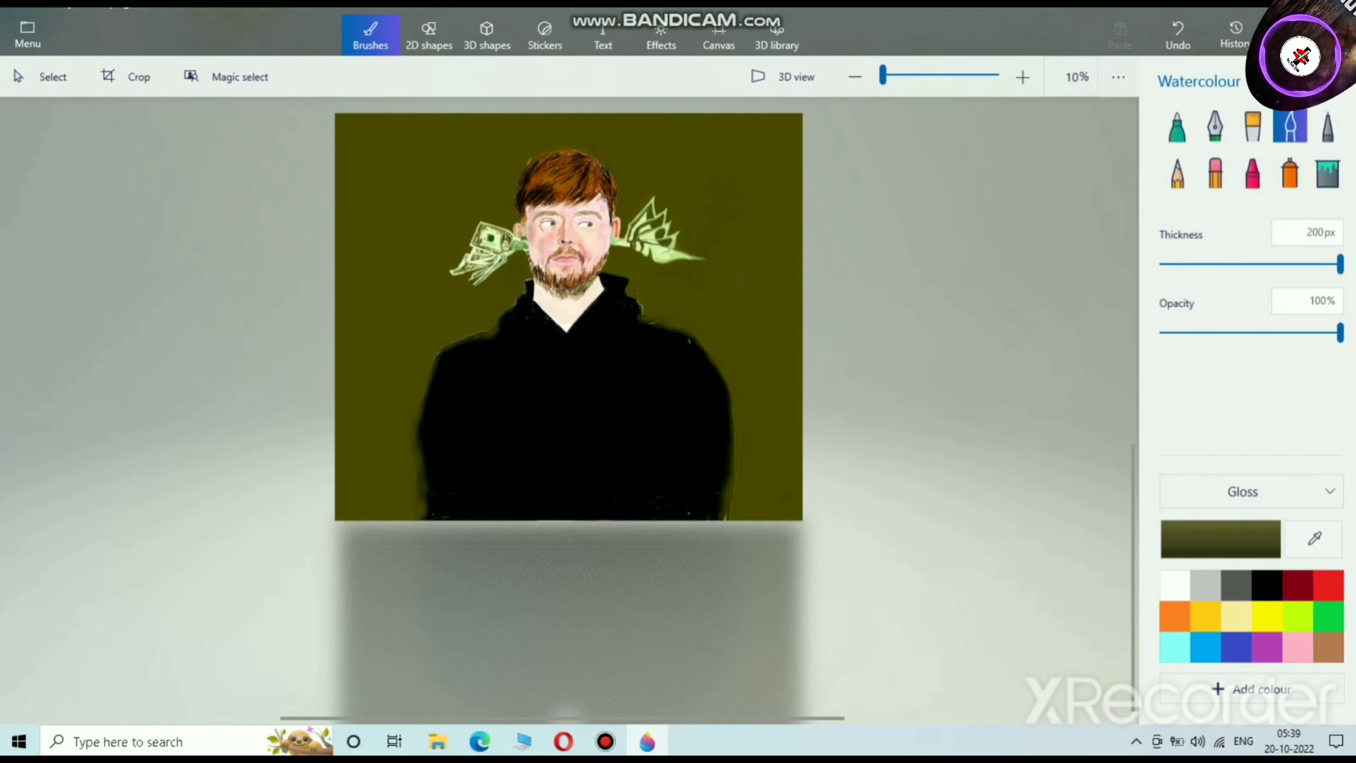
{"action": "scroll", "coordinate": [683, 417], "scroll_direction": "up", "scroll_amount": 2}
{"action": "left_click_drag", "start_coordinate": [505, 174], "coordinate": [555, 573]}
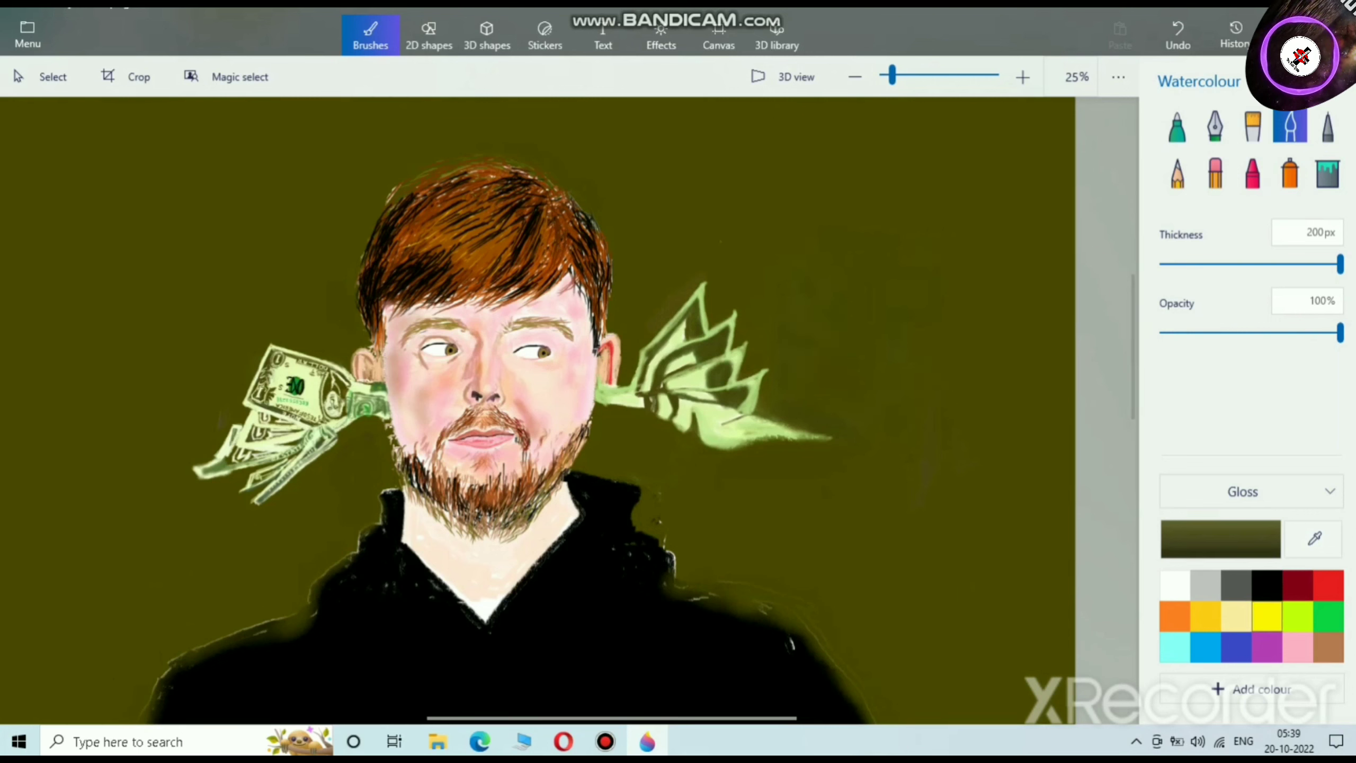
Step: Choose the lime colour for the brush and lighten it to a pale yellow-green
{"action": "left_click", "coordinate": [1268, 616]}
{"action": "left_click", "coordinate": [1297, 617]}
{"action": "left_click", "coordinate": [1221, 538]}
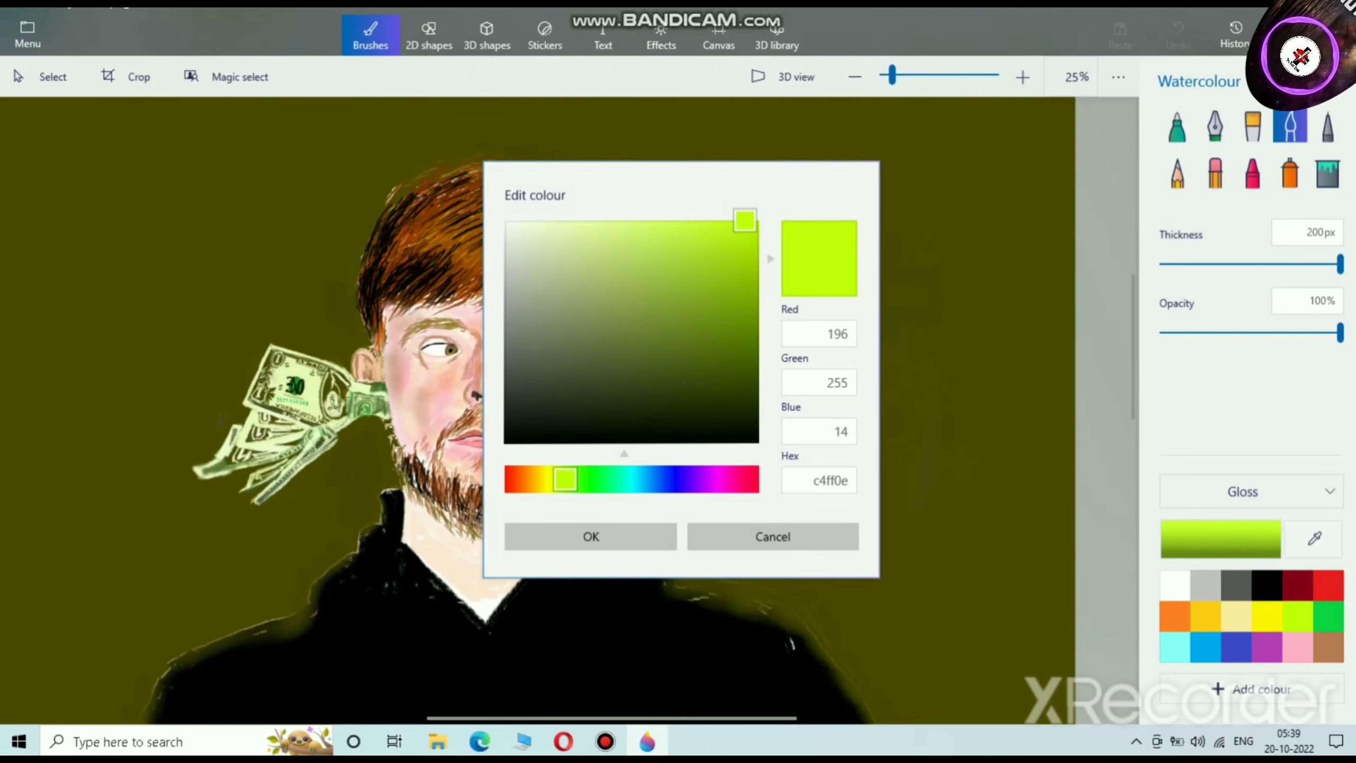
{"action": "left_click_drag", "start_coordinate": [742, 212], "coordinate": [589, 225]}
{"action": "left_click", "coordinate": [591, 536]}
Step: Set the brush thickness to 12 px and paint a pale green 1 inside the right money wing's topmost bill
{"action": "scroll", "coordinate": [742, 314], "scroll_direction": "up", "scroll_amount": 4}
{"action": "left_click_drag", "start_coordinate": [1340, 263], "coordinate": [1169, 264]}
{"action": "scroll", "coordinate": [580, 356], "scroll_direction": "up", "scroll_amount": 7}
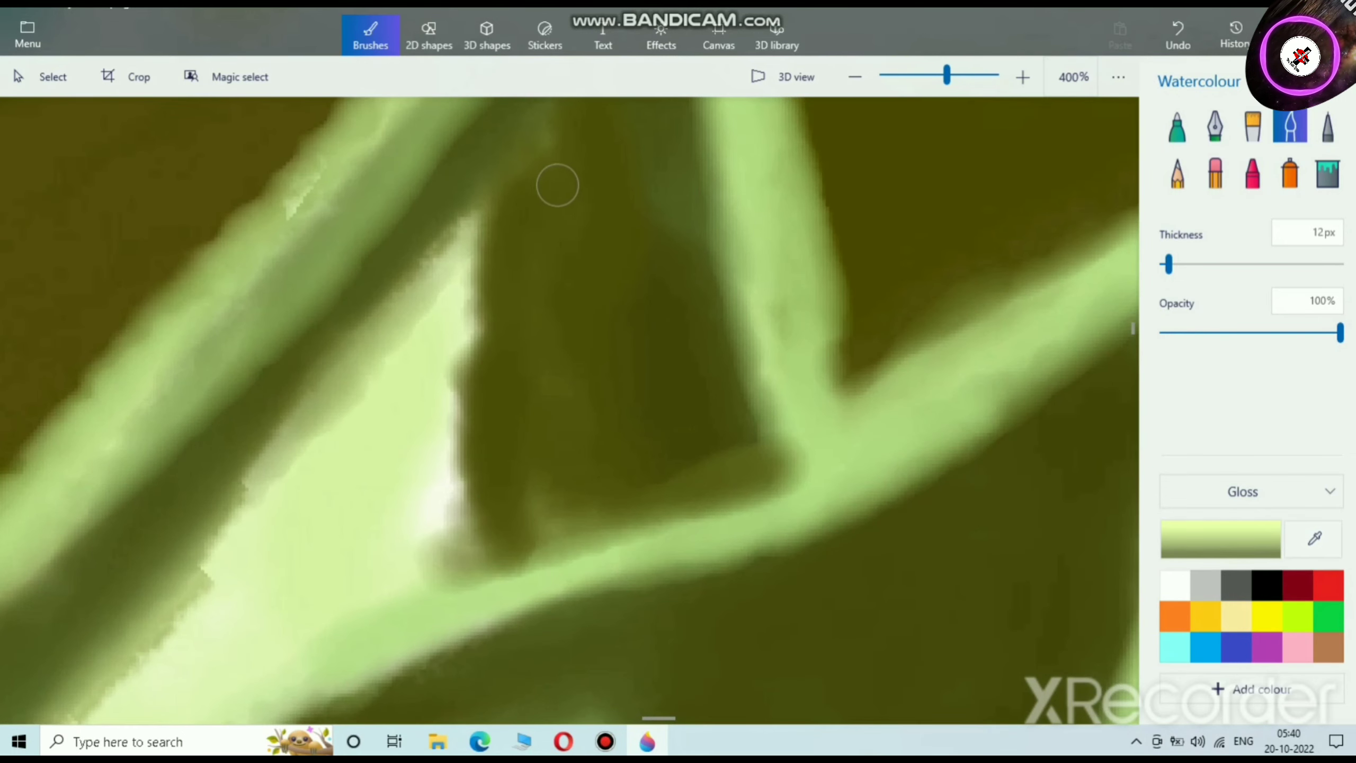
{"action": "mouse_move", "coordinate": [557, 185]}
{"action": "left_mouse_down"}
{"action": "mouse_move", "coordinate": [561, 355]}
{"action": "mouse_move", "coordinate": [551, 170]}
{"action": "mouse_move", "coordinate": [548, 362]}
{"action": "mouse_move", "coordinate": [560, 409]}
{"action": "mouse_move", "coordinate": [564, 339]}
{"action": "mouse_move", "coordinate": [550, 429]}
{"action": "mouse_move", "coordinate": [533, 445]}
{"action": "mouse_move", "coordinate": [633, 427]}
{"action": "mouse_move", "coordinate": [531, 456]}
{"action": "mouse_move", "coordinate": [648, 378]}
{"action": "mouse_move", "coordinate": [642, 430]}
{"action": "mouse_move", "coordinate": [636, 287]}
{"action": "mouse_move", "coordinate": [644, 201]}
{"action": "mouse_move", "coordinate": [649, 325]}
{"action": "mouse_move", "coordinate": [660, 142]}
{"action": "mouse_move", "coordinate": [637, 143]}
{"action": "mouse_move", "coordinate": [663, 104]}
{"action": "mouse_move", "coordinate": [585, 178]}
{"action": "mouse_move", "coordinate": [603, 138]}
{"action": "mouse_move", "coordinate": [528, 218]}
{"action": "mouse_move", "coordinate": [516, 194]}
{"action": "mouse_move", "coordinate": [569, 164]}
{"action": "mouse_move", "coordinate": [552, 156]}
{"action": "mouse_move", "coordinate": [513, 176]}
{"action": "mouse_move", "coordinate": [617, 103]}
{"action": "mouse_move", "coordinate": [620, 125]}
{"action": "mouse_move", "coordinate": [647, 119]}
{"action": "mouse_move", "coordinate": [604, 301]}
{"action": "mouse_move", "coordinate": [612, 200]}
{"action": "mouse_move", "coordinate": [639, 165]}
{"action": "mouse_move", "coordinate": [605, 186]}
{"action": "mouse_move", "coordinate": [587, 290]}
{"action": "mouse_move", "coordinate": [614, 313]}
{"action": "mouse_move", "coordinate": [613, 388]}
{"action": "mouse_move", "coordinate": [577, 398]}
{"action": "mouse_move", "coordinate": [615, 388]}
{"action": "mouse_move", "coordinate": [608, 413]}
{"action": "mouse_move", "coordinate": [599, 215]}
{"action": "left_mouse_up"}
{"action": "scroll", "coordinate": [638, 339], "scroll_direction": "down", "scroll_amount": 8}
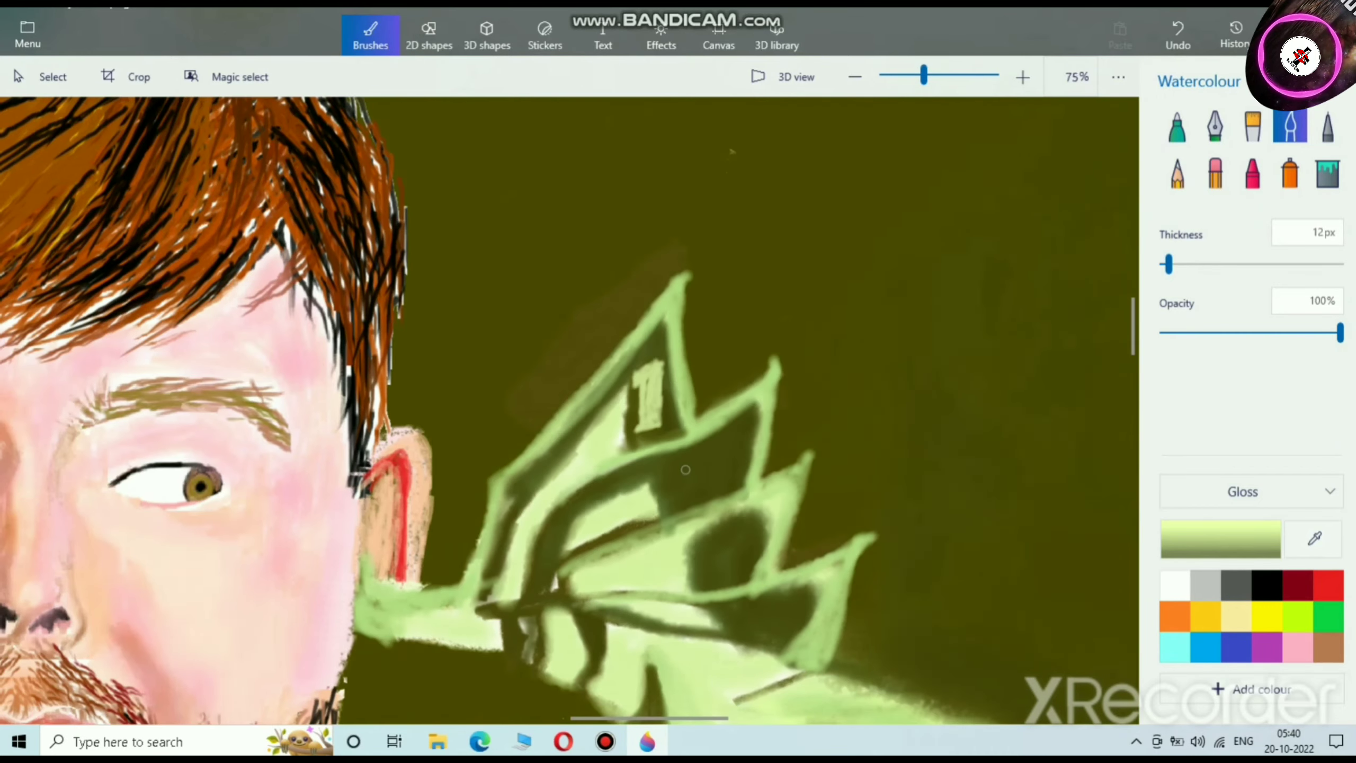
{"action": "scroll", "coordinate": [700, 483], "scroll_direction": "up", "scroll_amount": 5}
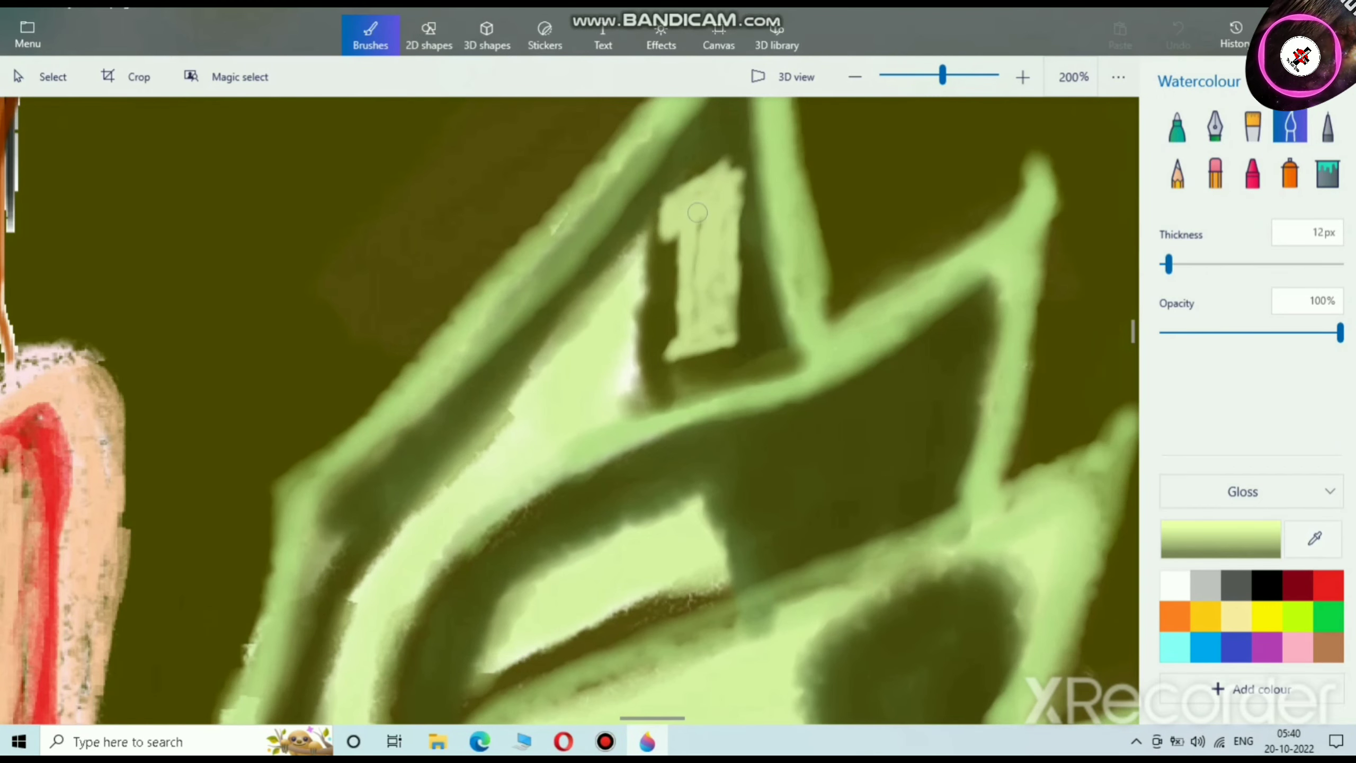
Step: Finish the topmost bill's 1 and paint a pale green 1 in the right wing's second bill, enlarging the brush to 26 px
{"action": "mouse_move", "coordinate": [727, 318]}
{"action": "left_mouse_down"}
{"action": "mouse_move", "coordinate": [743, 213]}
{"action": "mouse_move", "coordinate": [739, 323]}
{"action": "mouse_move", "coordinate": [737, 295]}
{"action": "left_mouse_up"}
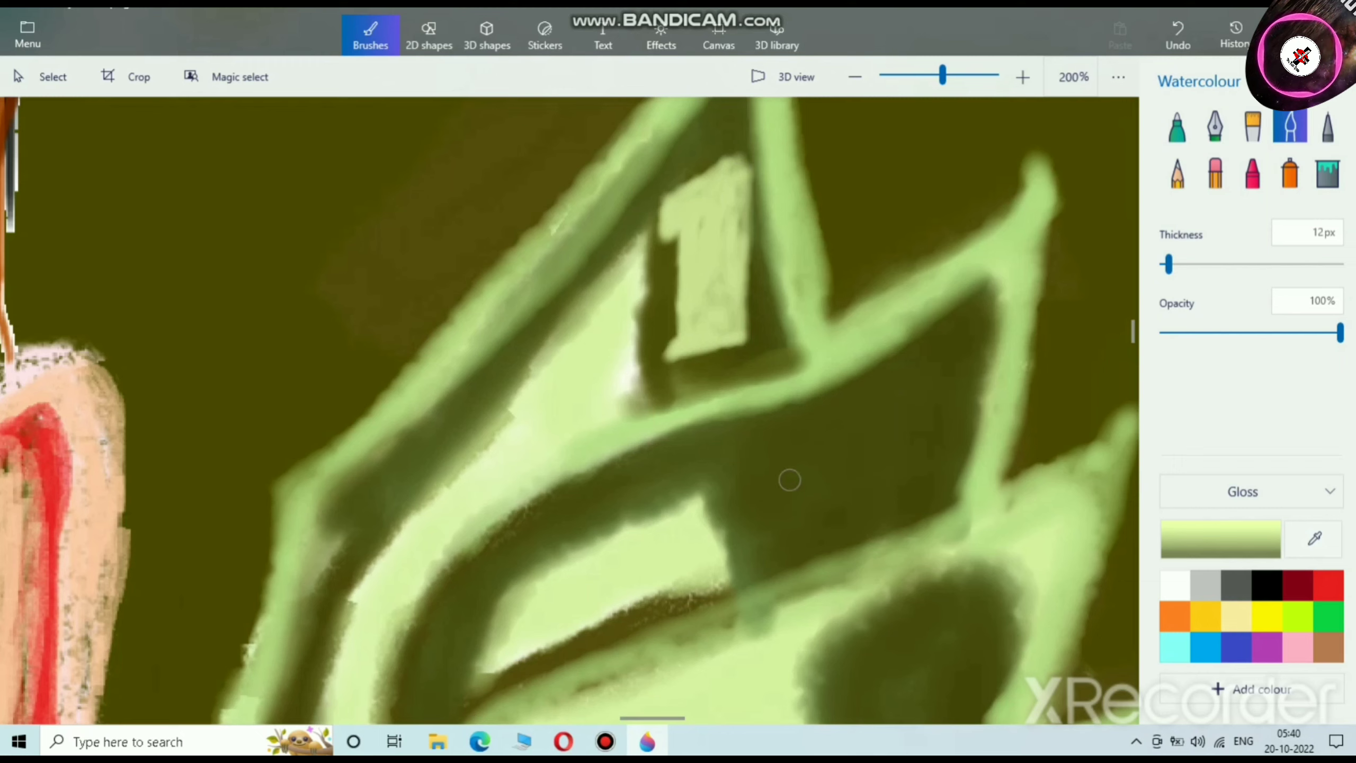
{"action": "mouse_move", "coordinate": [838, 405]}
{"action": "left_mouse_down"}
{"action": "mouse_move", "coordinate": [839, 488]}
{"action": "mouse_move", "coordinate": [849, 463]}
{"action": "mouse_move", "coordinate": [861, 471]}
{"action": "mouse_move", "coordinate": [835, 467]}
{"action": "mouse_move", "coordinate": [864, 403]}
{"action": "mouse_move", "coordinate": [852, 494]}
{"action": "mouse_move", "coordinate": [870, 399]}
{"action": "mouse_move", "coordinate": [838, 434]}
{"action": "mouse_move", "coordinate": [854, 405]}
{"action": "mouse_move", "coordinate": [857, 475]}
{"action": "mouse_move", "coordinate": [884, 380]}
{"action": "mouse_move", "coordinate": [853, 517]}
{"action": "mouse_move", "coordinate": [879, 447]}
{"action": "mouse_move", "coordinate": [880, 491]}
{"action": "mouse_move", "coordinate": [892, 400]}
{"action": "mouse_move", "coordinate": [855, 514]}
{"action": "left_mouse_up"}
{"action": "left_click", "coordinate": [1182, 264]}
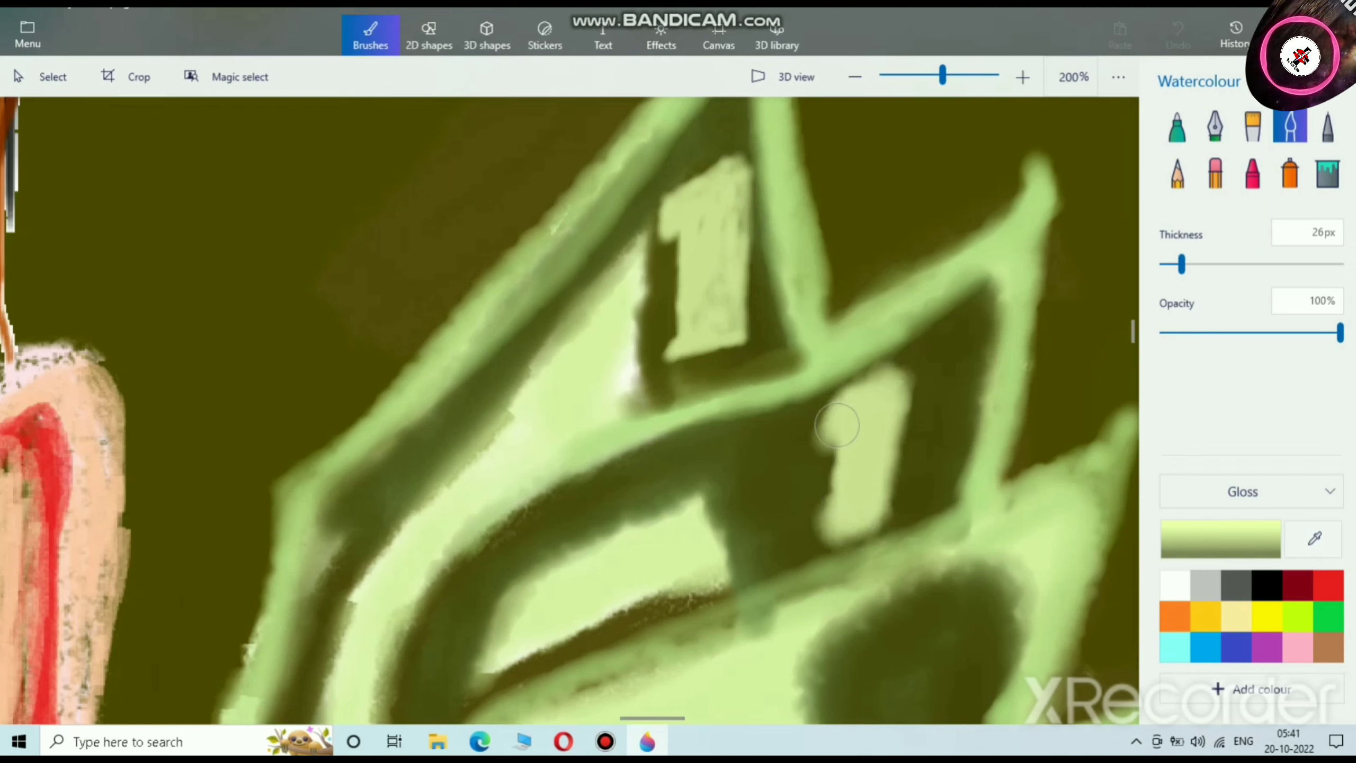
{"action": "mouse_move", "coordinate": [838, 425]}
{"action": "left_mouse_down"}
{"action": "mouse_move", "coordinate": [859, 450]}
{"action": "mouse_move", "coordinate": [818, 549]}
{"action": "mouse_move", "coordinate": [878, 515]}
{"action": "mouse_move", "coordinate": [849, 539]}
{"action": "left_mouse_up"}
Step: Paint pale green 1s inside the dark patches of the right wing's third and fourth bills
{"action": "scroll", "coordinate": [1077, 378], "scroll_direction": "down", "scroll_amount": 3}
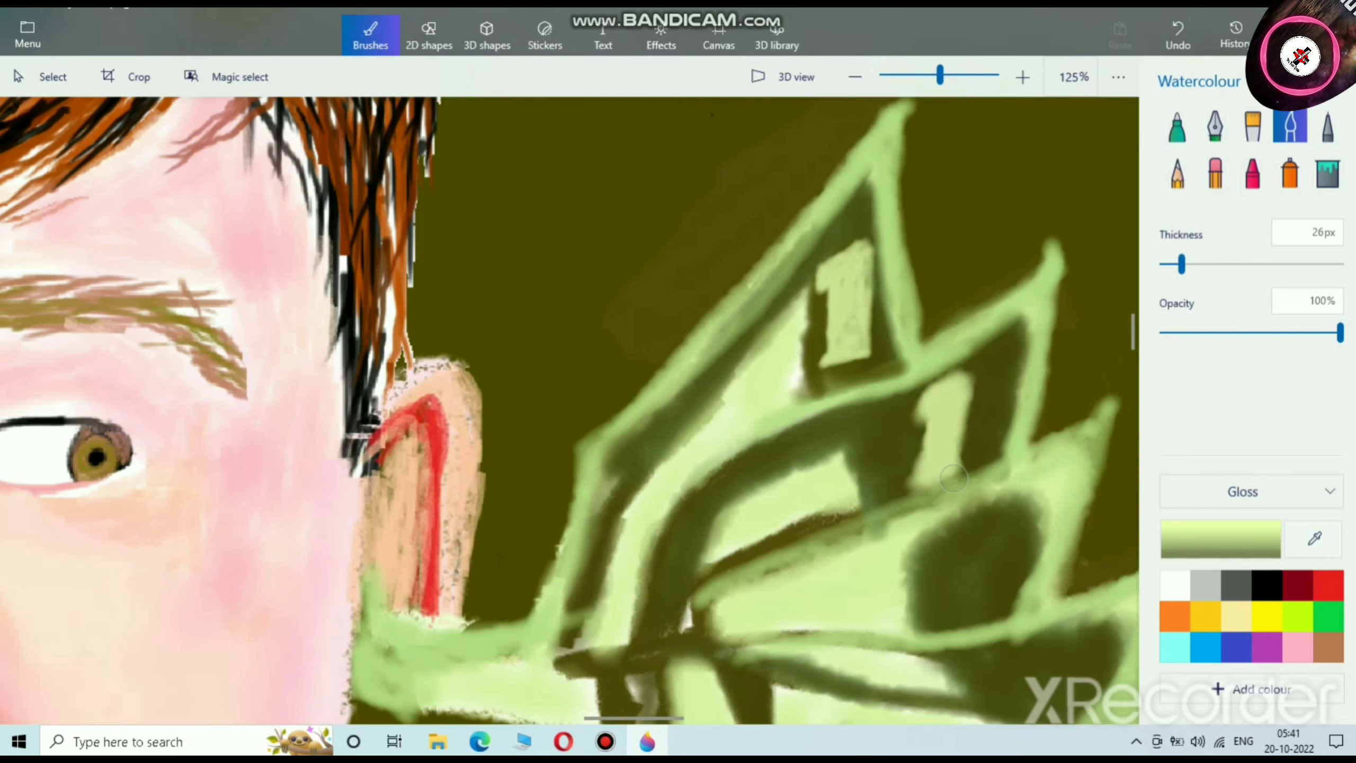
{"action": "scroll", "coordinate": [953, 477], "scroll_direction": "down", "scroll_amount": 1}
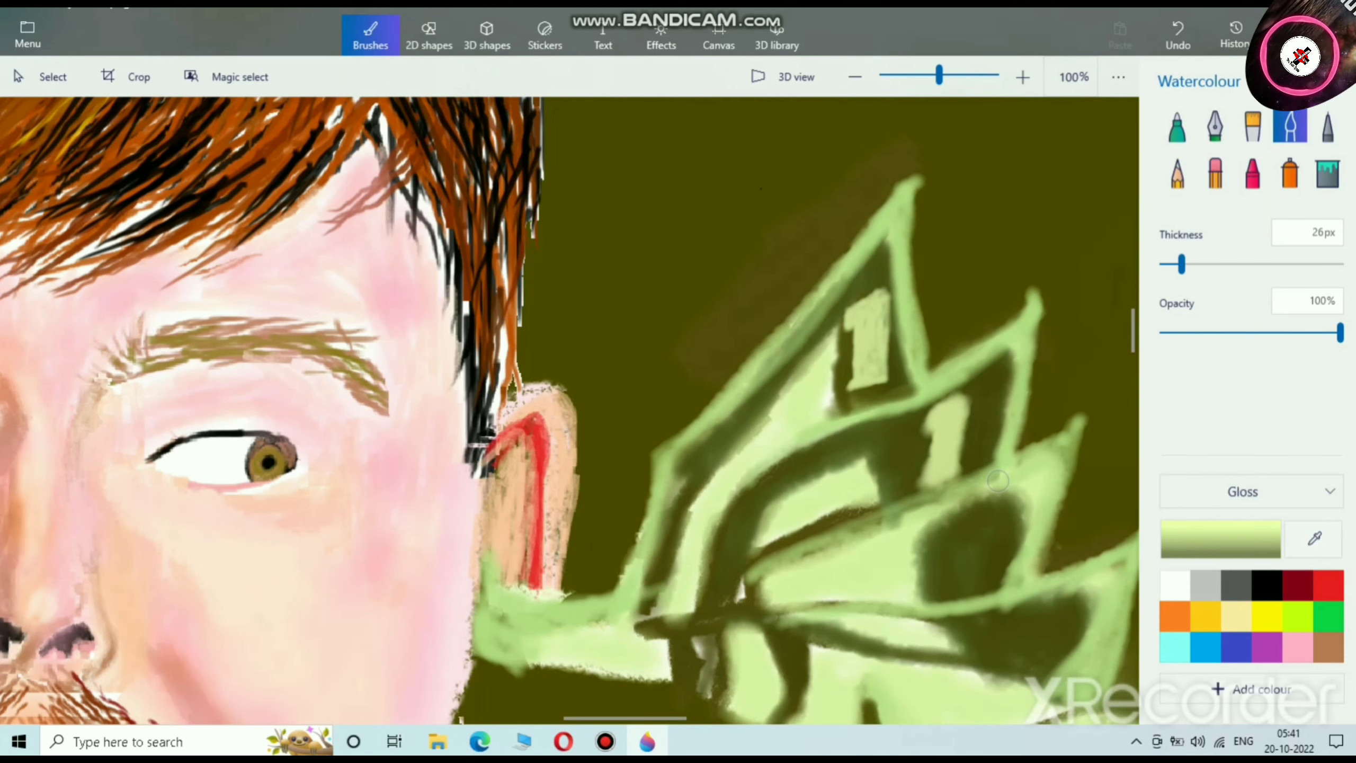
{"action": "scroll", "coordinate": [1025, 644], "scroll_direction": "up", "scroll_amount": 3}
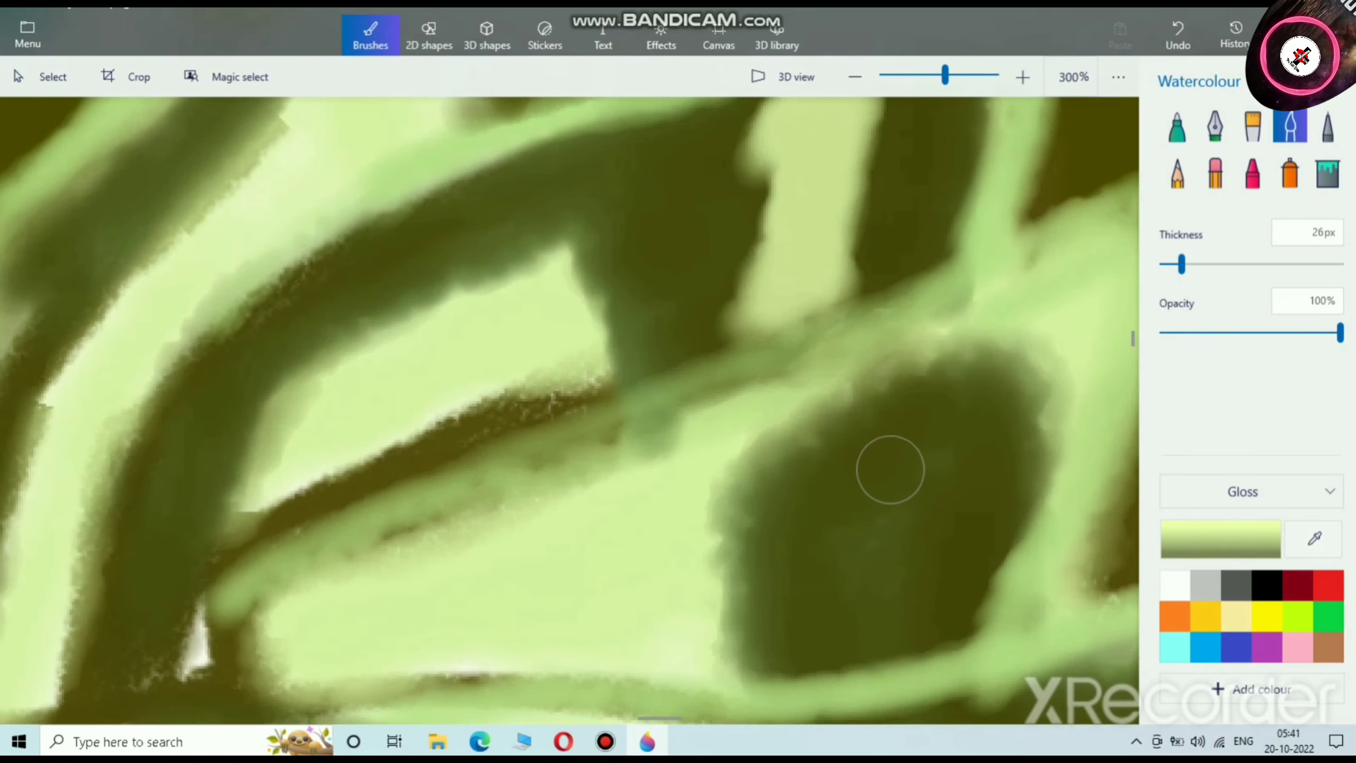
{"action": "mouse_move", "coordinate": [887, 466]}
{"action": "left_mouse_down"}
{"action": "mouse_move", "coordinate": [860, 485]}
{"action": "mouse_move", "coordinate": [867, 443]}
{"action": "mouse_move", "coordinate": [942, 398]}
{"action": "mouse_move", "coordinate": [910, 618]}
{"action": "mouse_move", "coordinate": [834, 634]}
{"action": "mouse_move", "coordinate": [835, 610]}
{"action": "mouse_move", "coordinate": [871, 597]}
{"action": "mouse_move", "coordinate": [921, 471]}
{"action": "mouse_move", "coordinate": [886, 563]}
{"action": "left_mouse_up"}
{"action": "scroll", "coordinate": [876, 565], "scroll_direction": "down", "scroll_amount": 3}
{"action": "scroll", "coordinate": [961, 674], "scroll_direction": "up", "scroll_amount": 2}
{"action": "mouse_move", "coordinate": [862, 511]}
{"action": "left_mouse_down"}
{"action": "mouse_move", "coordinate": [850, 598]}
{"action": "mouse_move", "coordinate": [855, 513]}
{"action": "mouse_move", "coordinate": [828, 538]}
{"action": "mouse_move", "coordinate": [844, 514]}
{"action": "mouse_move", "coordinate": [814, 523]}
{"action": "mouse_move", "coordinate": [863, 488]}
{"action": "mouse_move", "coordinate": [860, 583]}
{"action": "mouse_move", "coordinate": [832, 598]}
{"action": "mouse_move", "coordinate": [858, 606]}
{"action": "mouse_move", "coordinate": [829, 598]}
{"action": "mouse_move", "coordinate": [876, 610]}
{"action": "left_mouse_up"}
{"action": "scroll", "coordinate": [807, 413], "scroll_direction": "down", "scroll_amount": 5}
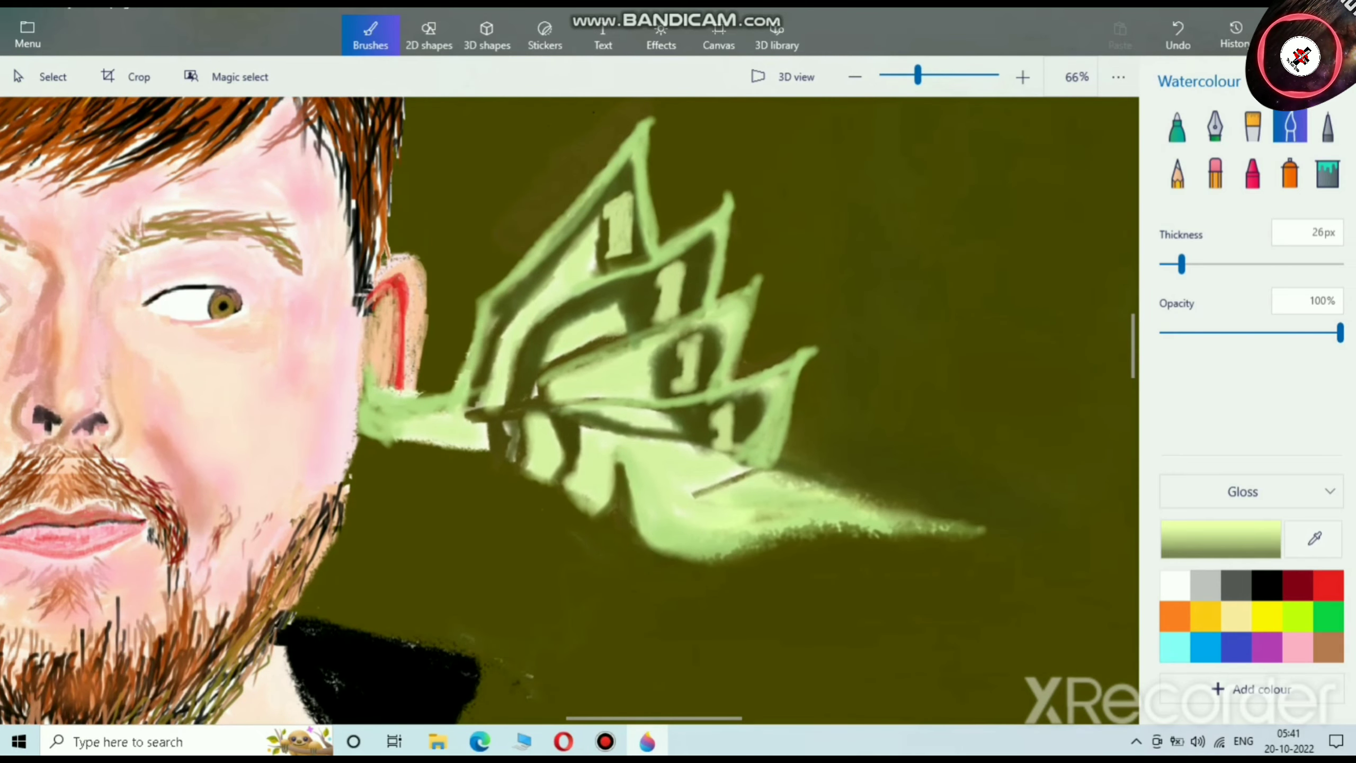
Step: Widen the second bill's pale inner area with pale green strokes over the dark band beside it
{"action": "scroll", "coordinate": [591, 261], "scroll_direction": "up", "scroll_amount": 3}
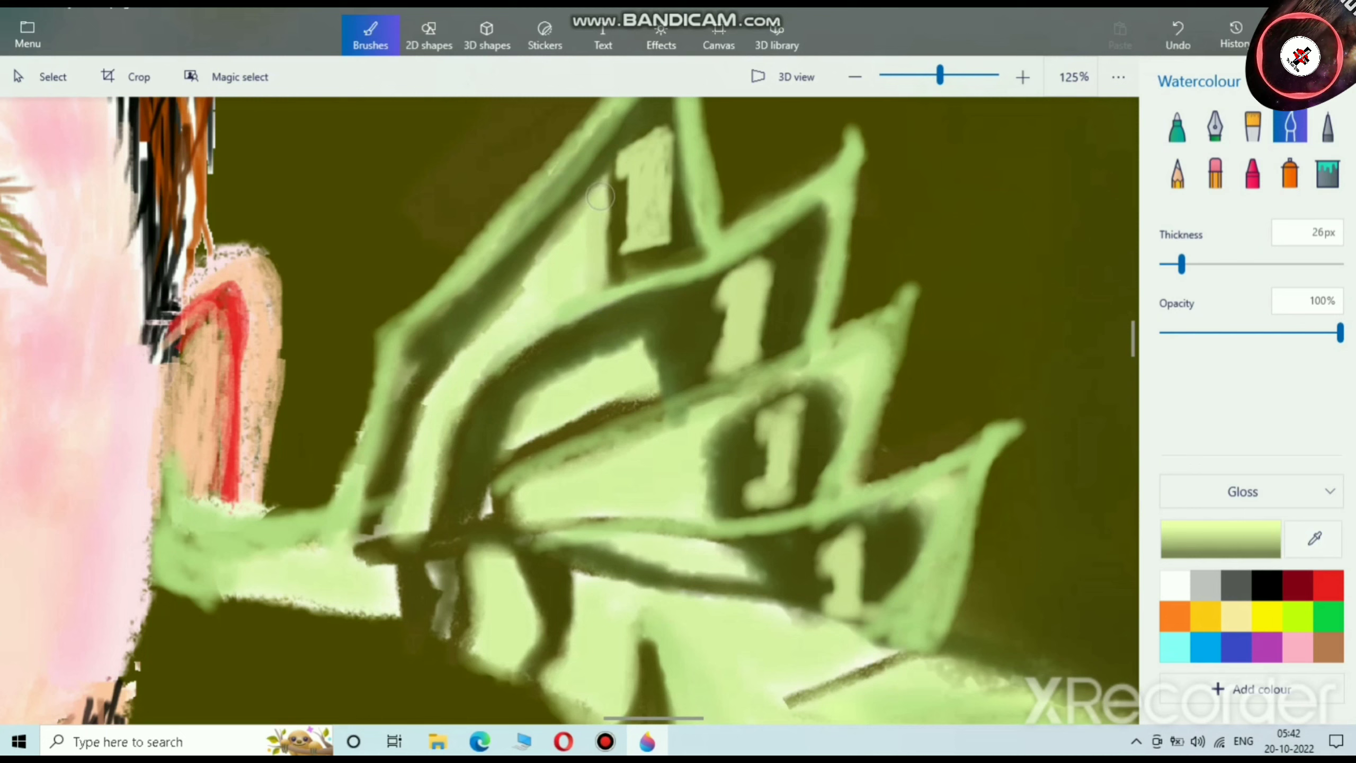
{"action": "mouse_move", "coordinate": [623, 364]}
{"action": "left_mouse_down"}
{"action": "mouse_move", "coordinate": [657, 337]}
{"action": "mouse_move", "coordinate": [678, 342]}
{"action": "mouse_move", "coordinate": [673, 367]}
{"action": "mouse_move", "coordinate": [539, 382]}
{"action": "mouse_move", "coordinate": [640, 331]}
{"action": "mouse_move", "coordinate": [535, 379]}
{"action": "mouse_move", "coordinate": [501, 469]}
{"action": "mouse_move", "coordinate": [465, 513]}
{"action": "mouse_move", "coordinate": [488, 414]}
{"action": "mouse_move", "coordinate": [462, 484]}
{"action": "left_mouse_up"}
{"action": "mouse_move", "coordinate": [503, 402]}
{"action": "left_mouse_down"}
{"action": "mouse_move", "coordinate": [589, 349]}
{"action": "mouse_move", "coordinate": [564, 381]}
{"action": "mouse_move", "coordinate": [579, 381]}
{"action": "mouse_move", "coordinate": [673, 328]}
{"action": "mouse_move", "coordinate": [678, 305]}
{"action": "mouse_move", "coordinate": [604, 361]}
{"action": "left_mouse_up"}
{"action": "scroll", "coordinate": [606, 369], "scroll_direction": "down", "scroll_amount": 5}
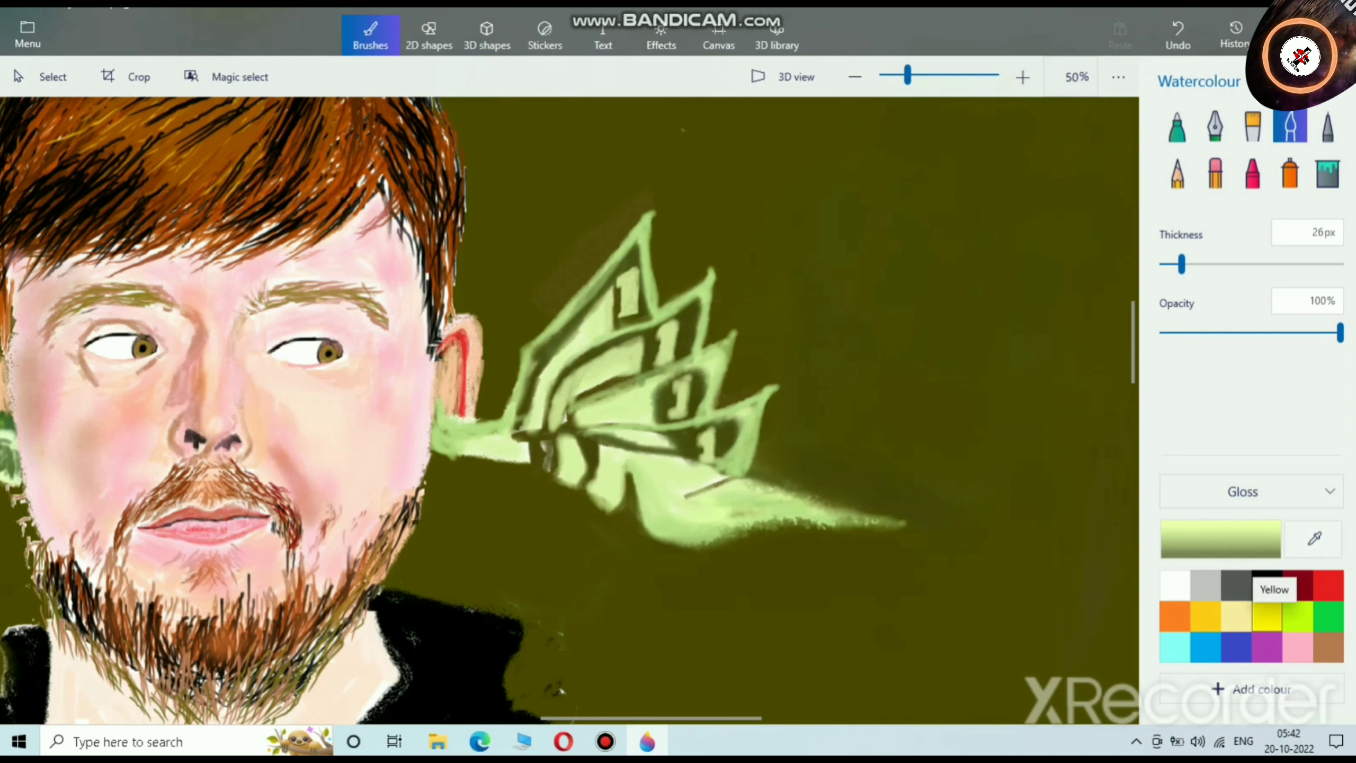
Step: Choose the yellow colour for the brush, darken it to a dark olive and reduce the thickness to 15 px
{"action": "left_click", "coordinate": [1267, 616]}
{"action": "key", "text": "ctrl+z"}
{"action": "left_click", "coordinate": [1221, 538]}
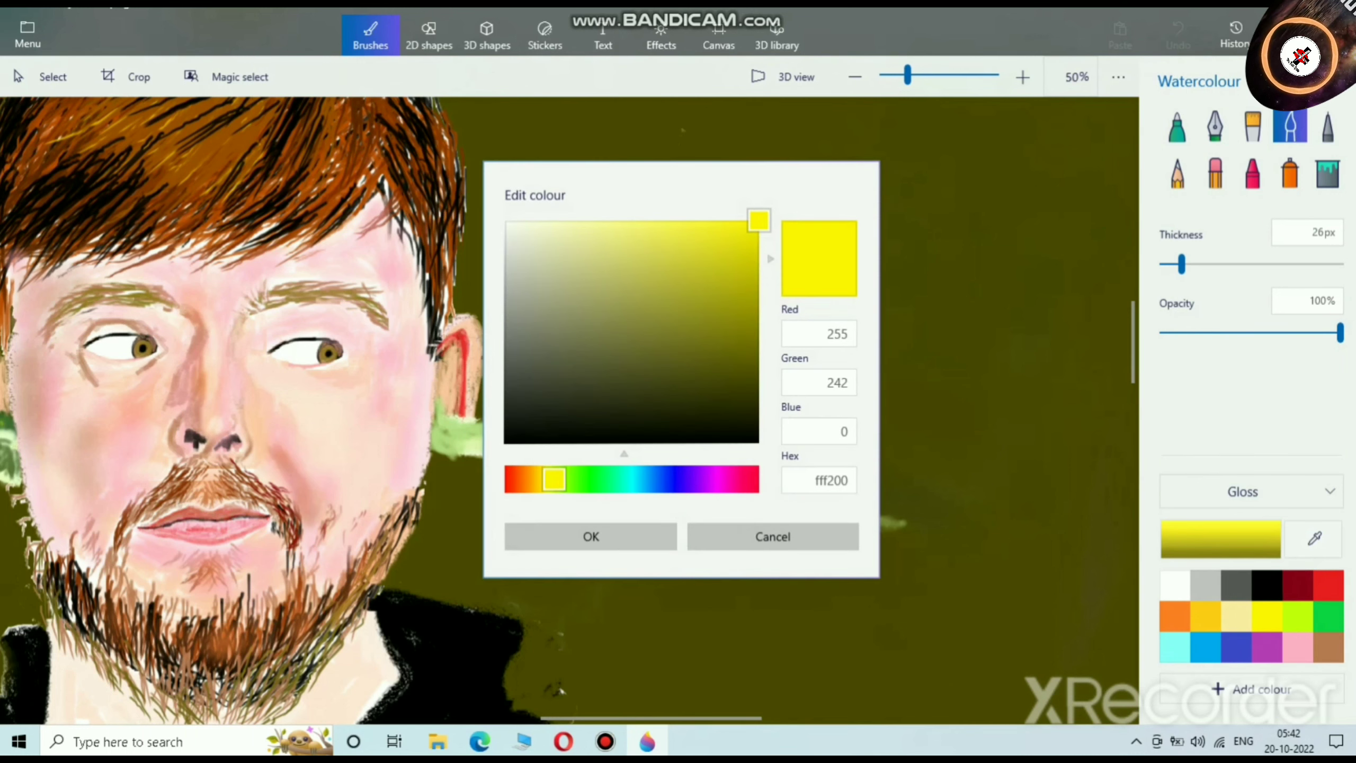
{"action": "mouse_move", "coordinate": [759, 220]}
{"action": "left_mouse_down"}
{"action": "mouse_move", "coordinate": [674, 219]}
{"action": "mouse_move", "coordinate": [585, 294]}
{"action": "mouse_move", "coordinate": [753, 384]}
{"action": "left_mouse_up"}
{"action": "left_click", "coordinate": [591, 536]}
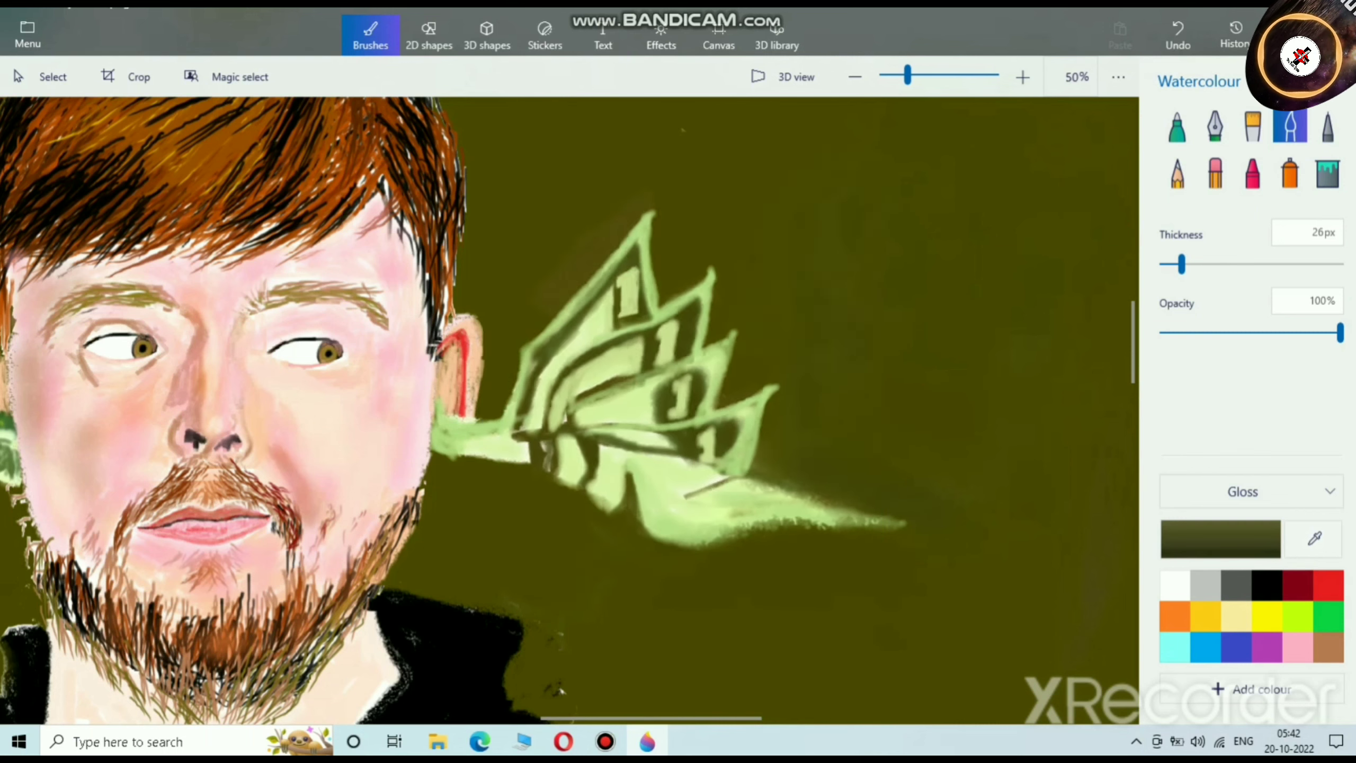
{"action": "scroll", "coordinate": [705, 525], "scroll_direction": "up", "scroll_amount": 1}
{"action": "scroll", "coordinate": [639, 270], "scroll_direction": "up", "scroll_amount": 1}
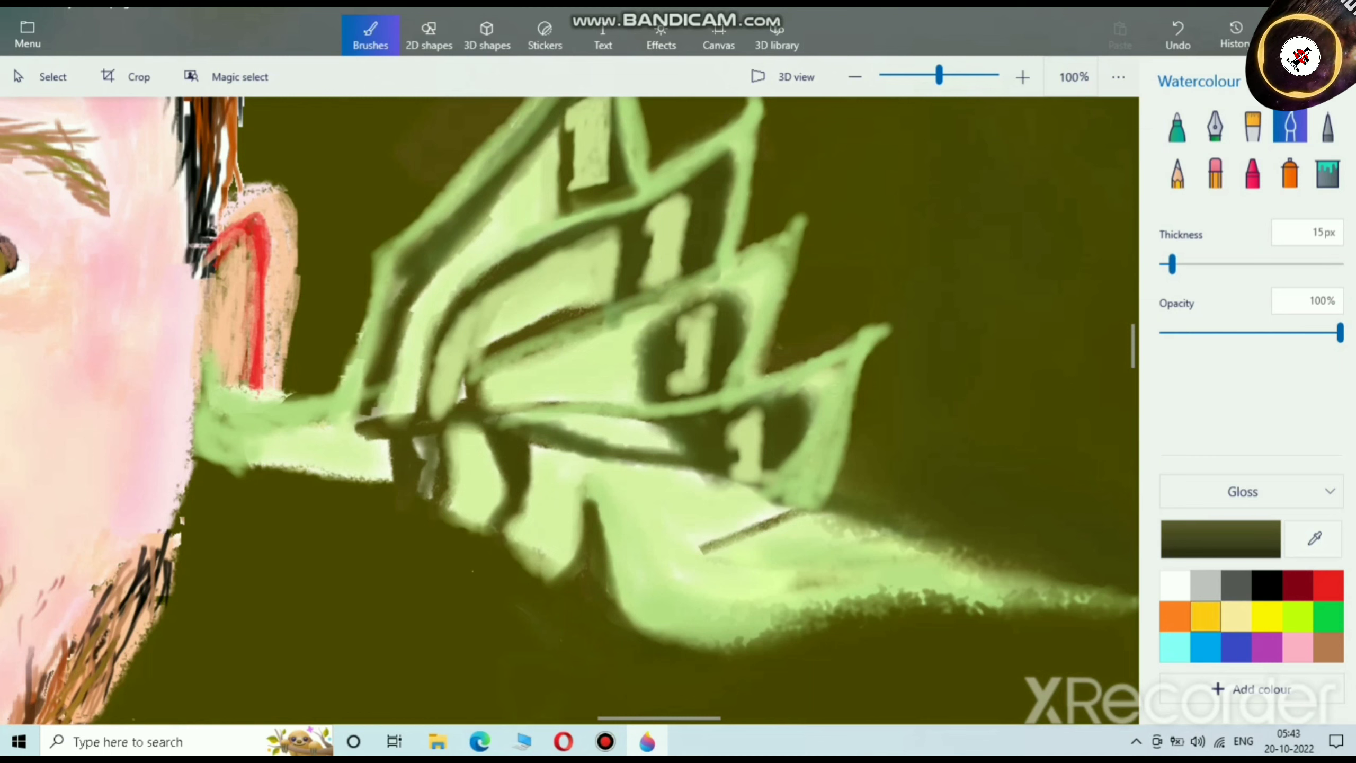
Step: Choose the lime colour for the brush and lighten it to a pale yellow-green
{"action": "left_click", "coordinate": [1237, 617]}
{"action": "left_click", "coordinate": [1298, 616]}
{"action": "left_click", "coordinate": [1245, 538]}
{"action": "left_click", "coordinate": [705, 221]}
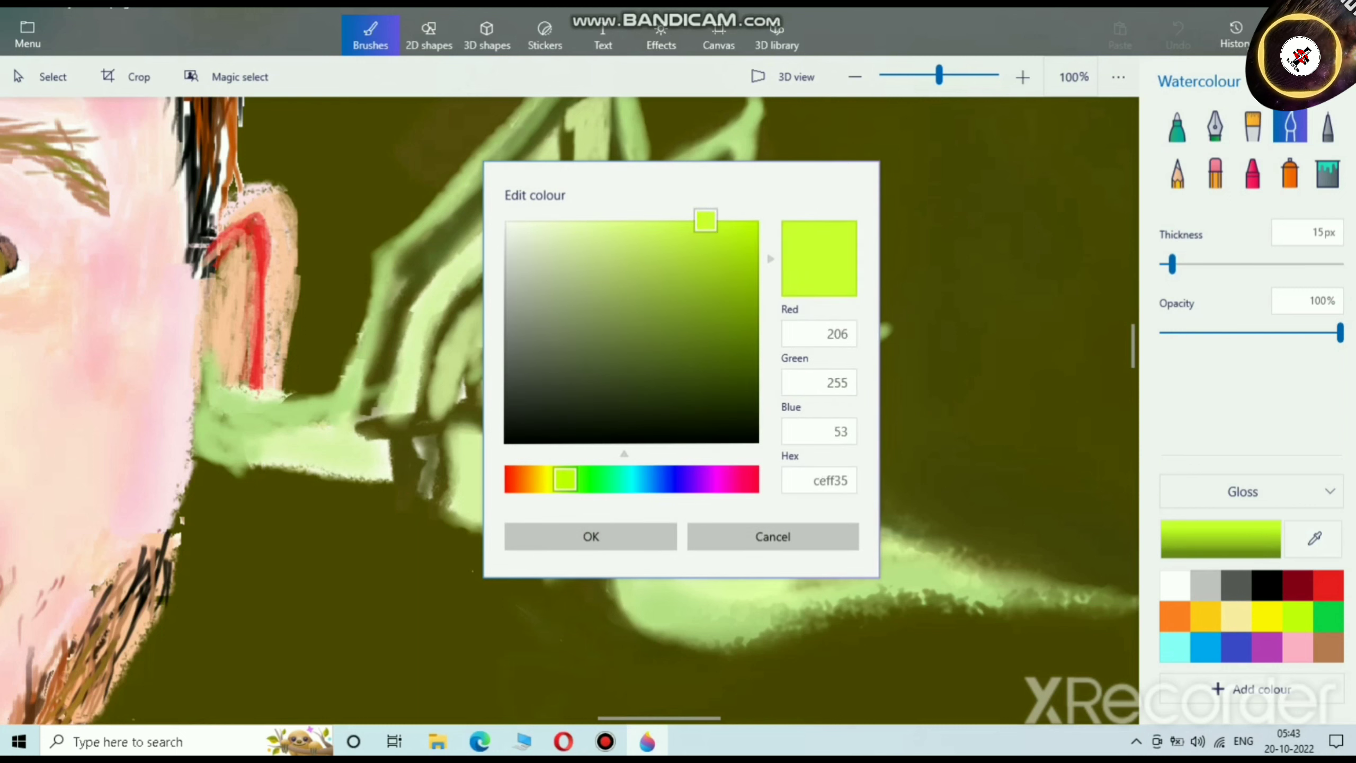
{"action": "mouse_move", "coordinate": [636, 230]}
{"action": "left_mouse_down"}
{"action": "mouse_move", "coordinate": [605, 248]}
{"action": "mouse_move", "coordinate": [628, 219]}
{"action": "mouse_move", "coordinate": [645, 239]}
{"action": "mouse_move", "coordinate": [639, 221]}
{"action": "mouse_move", "coordinate": [613, 219]}
{"action": "left_mouse_up"}
{"action": "left_click", "coordinate": [591, 536]}
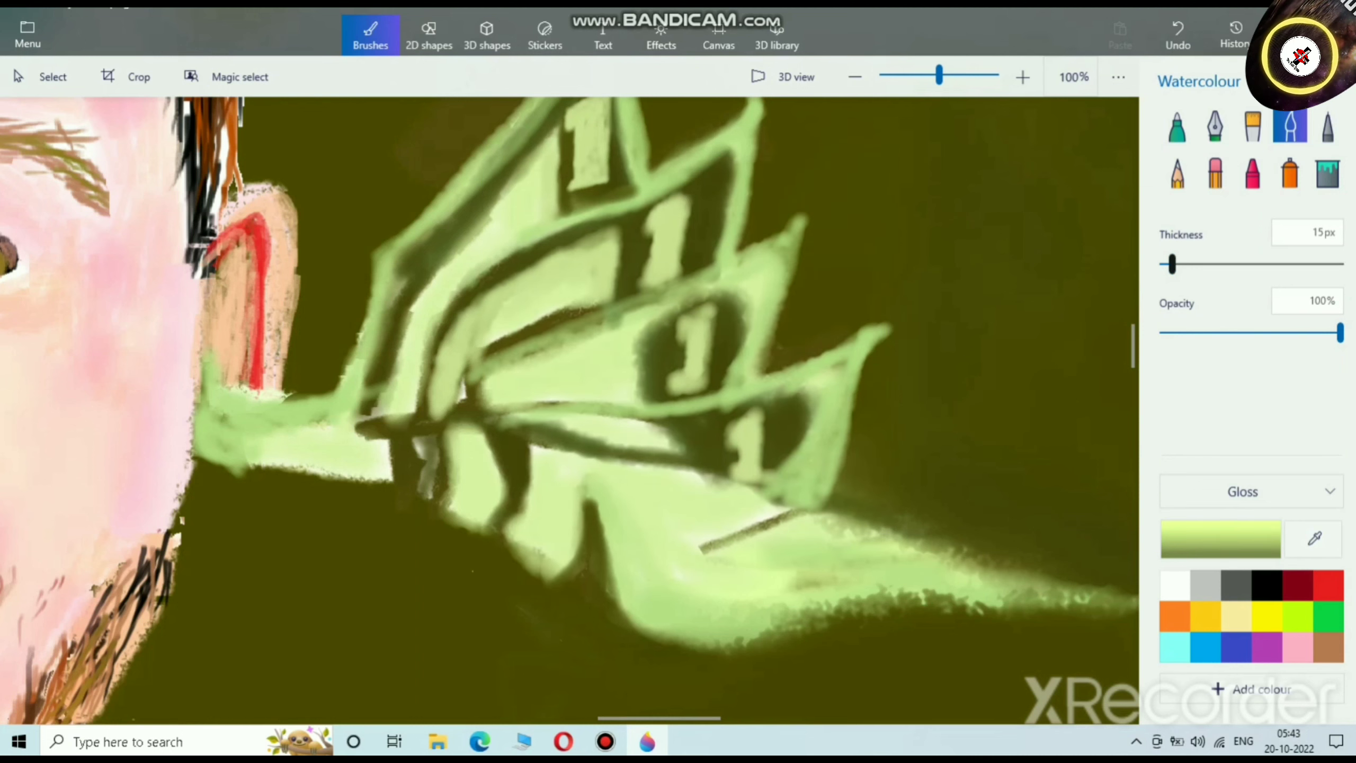
Step: Set the brush thickness to 7 px and outline frames around the 1s in the third and second bills
{"action": "left_click_drag", "start_coordinate": [1172, 264], "coordinate": [1164, 264]}
{"action": "scroll", "coordinate": [704, 417], "scroll_direction": "up", "scroll_amount": 4}
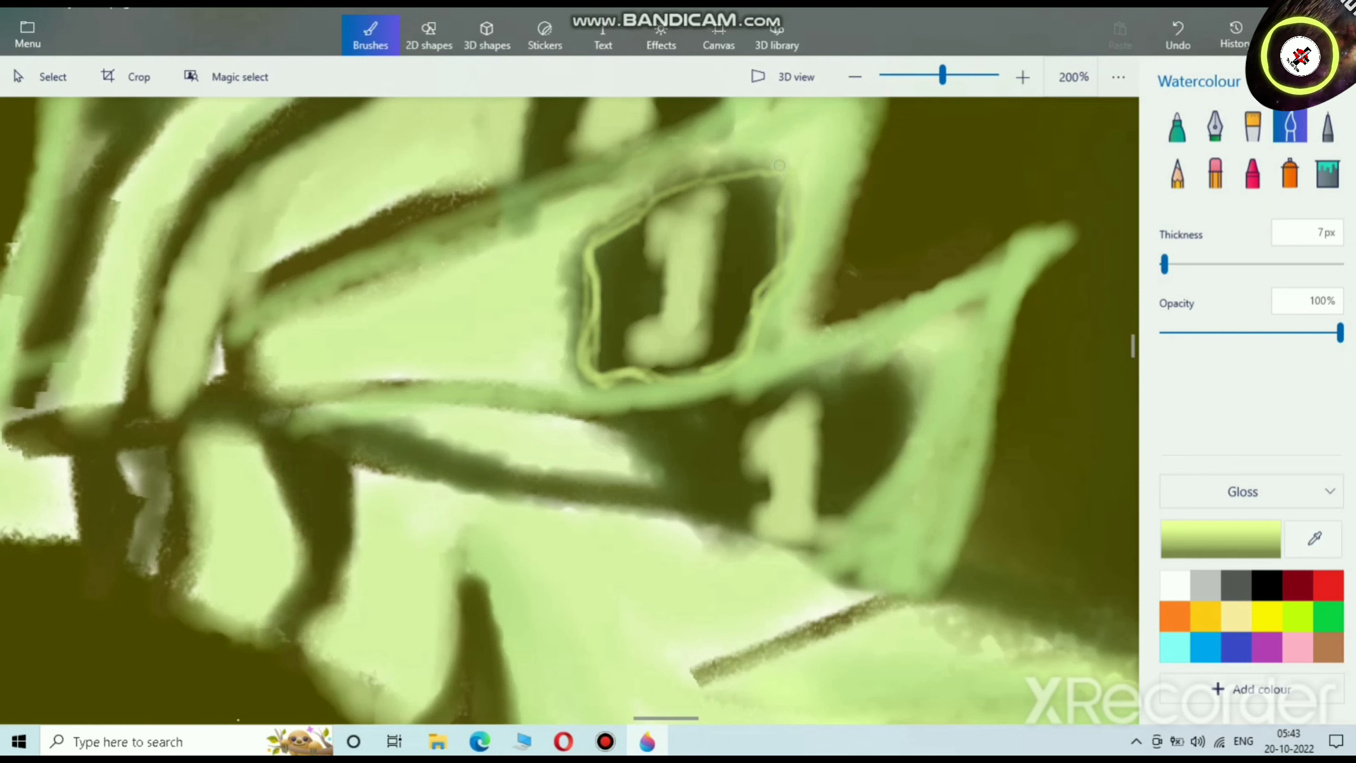
{"action": "scroll", "coordinate": [832, 256], "scroll_direction": "down", "scroll_amount": 3}
{"action": "scroll", "coordinate": [626, 148], "scroll_direction": "up", "scroll_amount": 1}
{"action": "scroll", "coordinate": [573, 422], "scroll_direction": "up", "scroll_amount": 2}
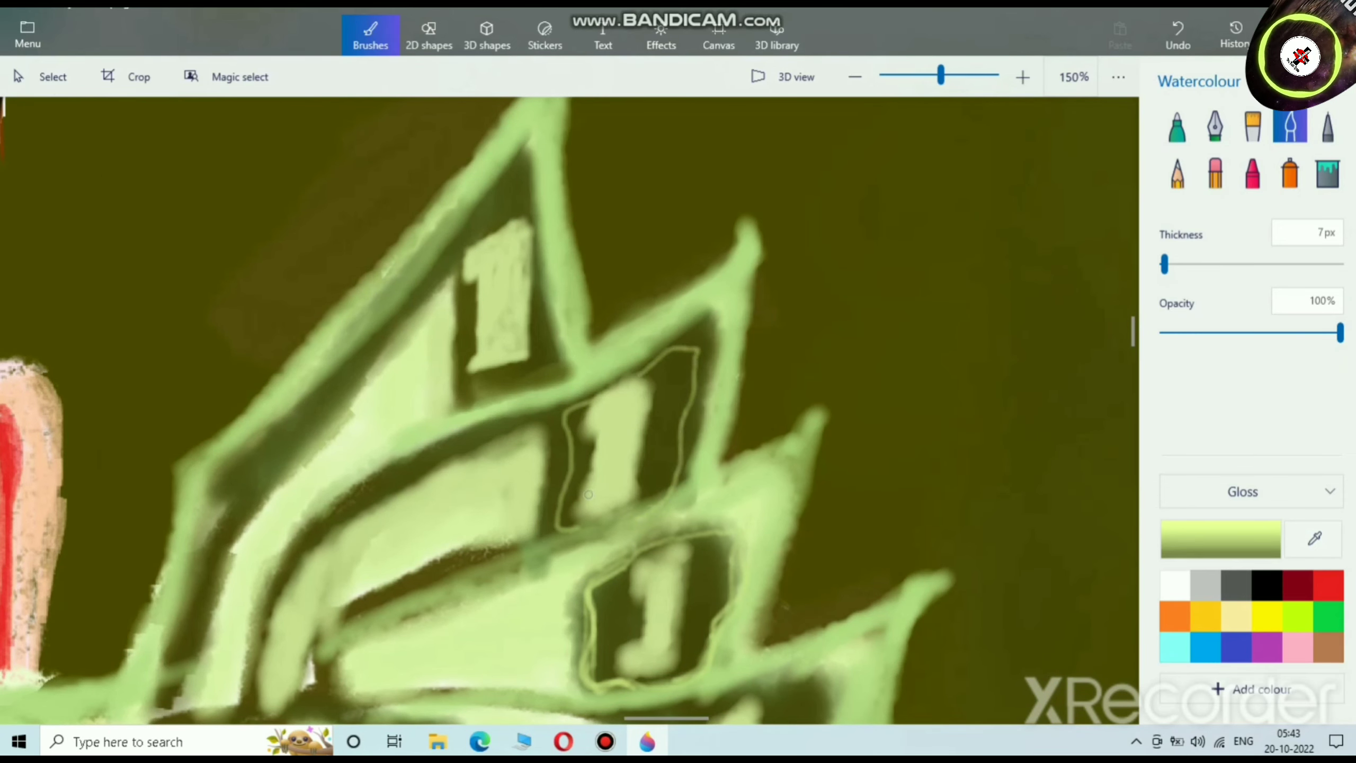
Step: Set the brush thickness to 9 px and thicken the pale frame around the second bill's 1
{"action": "scroll", "coordinate": [624, 460], "scroll_direction": "up", "scroll_amount": 5}
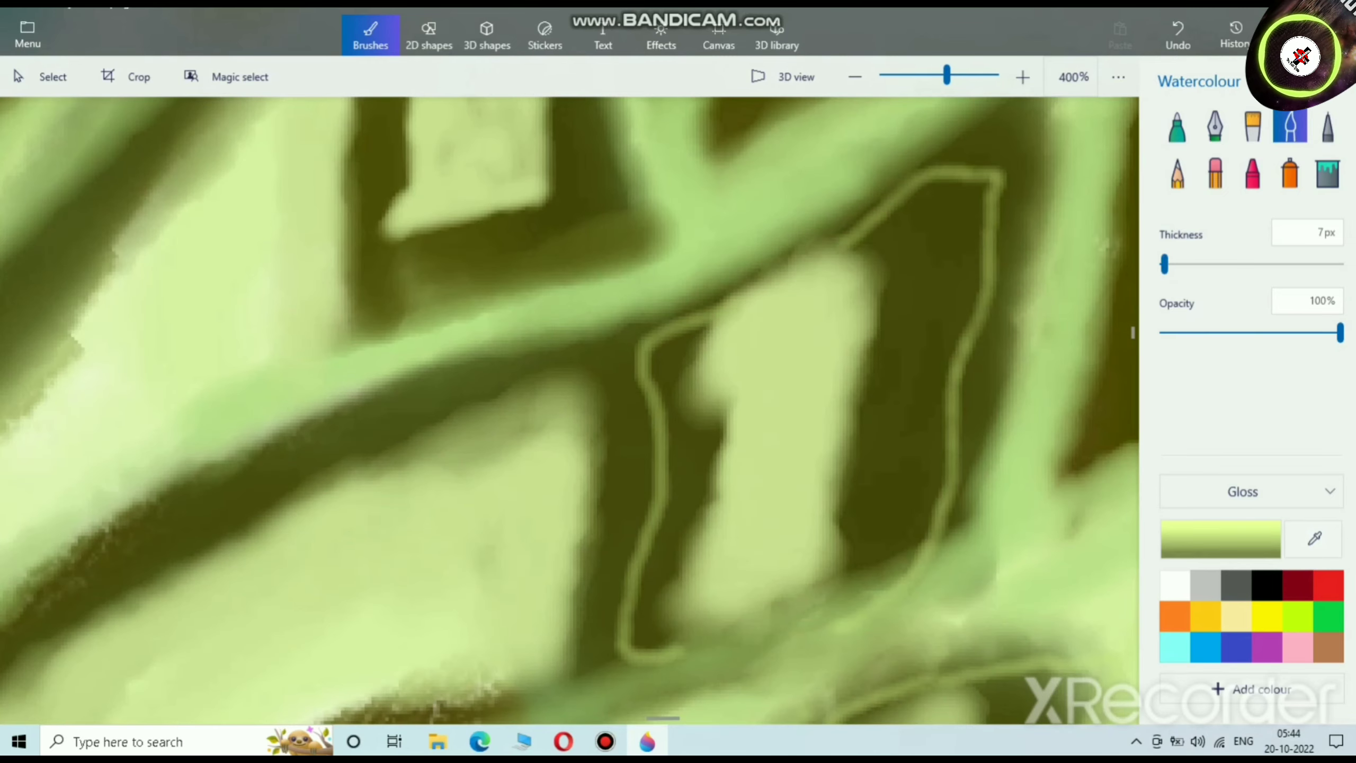
{"action": "left_click_drag", "start_coordinate": [1170, 264], "coordinate": [1167, 264]}
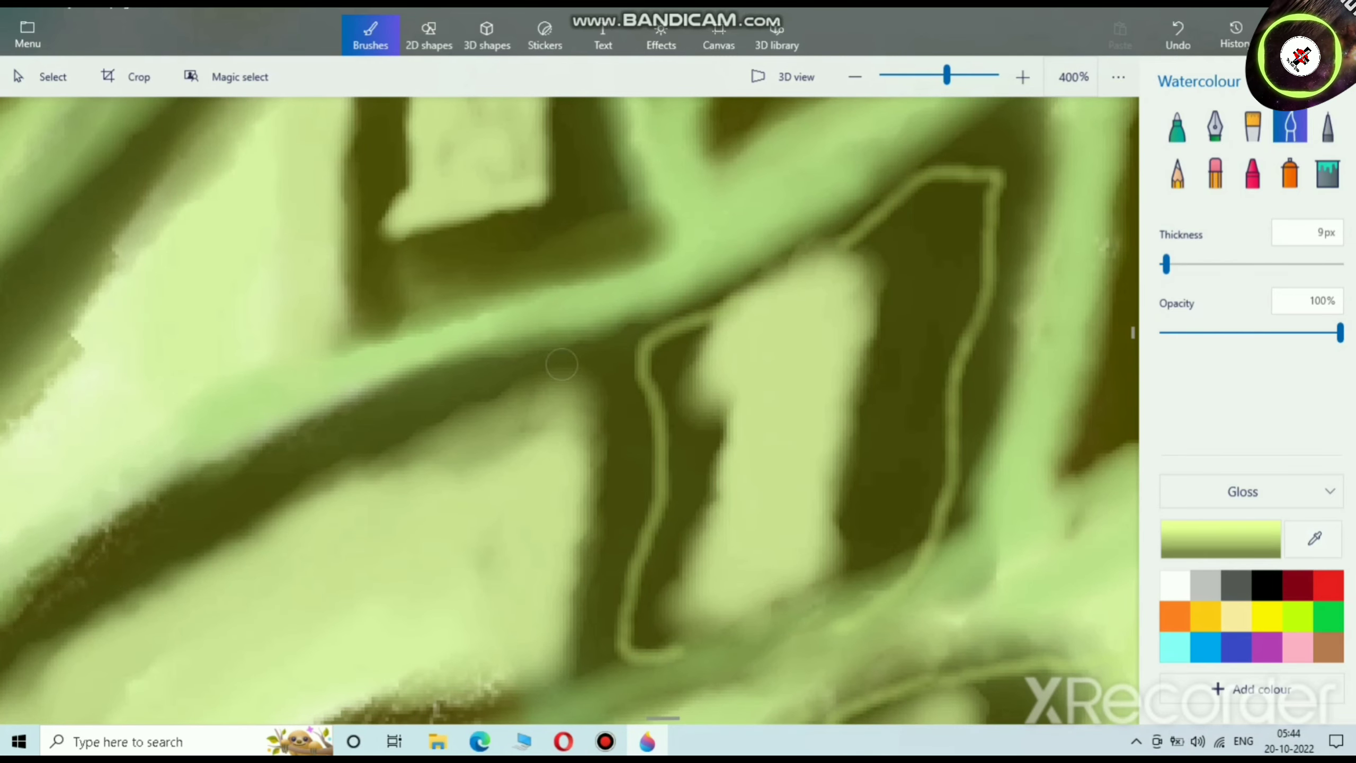
{"action": "mouse_move", "coordinate": [710, 298]}
{"action": "left_mouse_down"}
{"action": "mouse_move", "coordinate": [647, 338]}
{"action": "mouse_move", "coordinate": [636, 509]}
{"action": "left_mouse_up"}
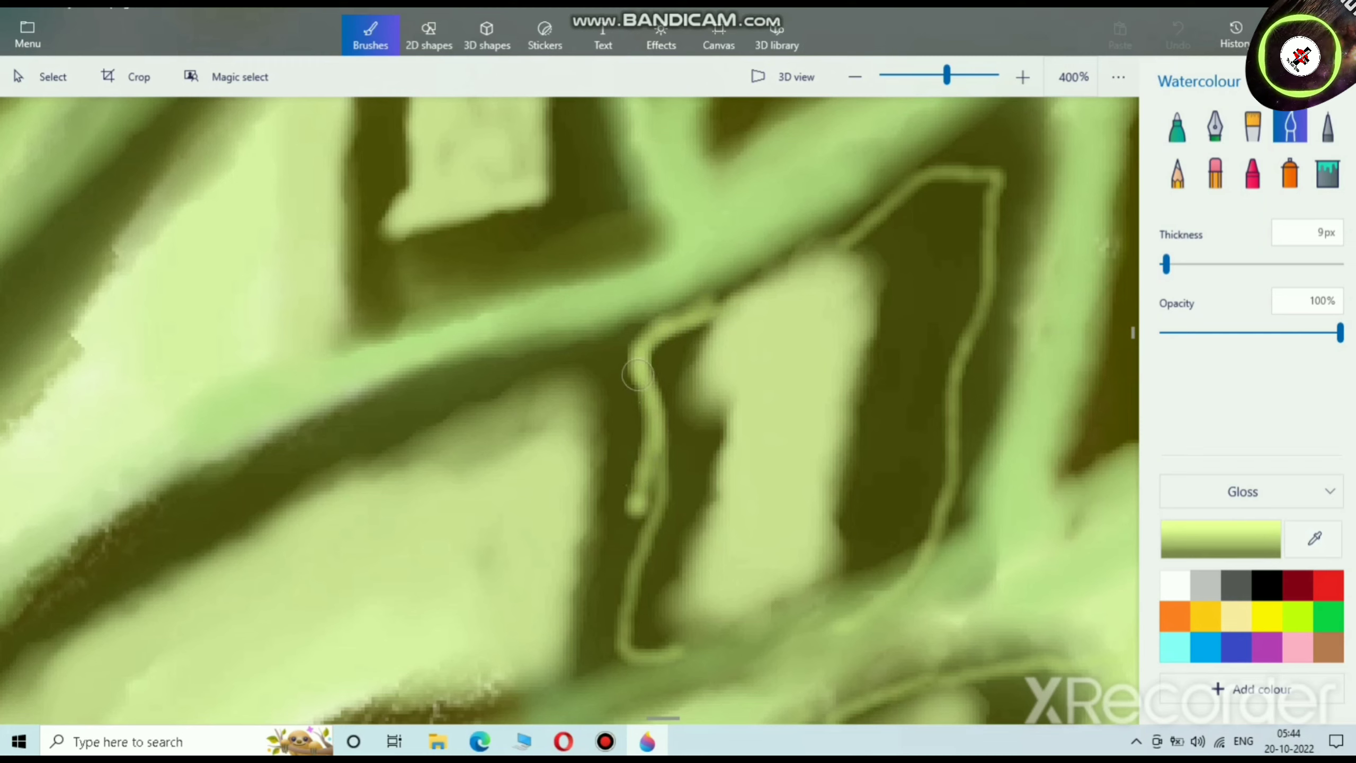
{"action": "mouse_move", "coordinate": [638, 374]}
{"action": "left_mouse_down"}
{"action": "mouse_move", "coordinate": [655, 477]}
{"action": "mouse_move", "coordinate": [622, 636]}
{"action": "mouse_move", "coordinate": [670, 651]}
{"action": "mouse_move", "coordinate": [608, 613]}
{"action": "mouse_move", "coordinate": [653, 446]}
{"action": "mouse_move", "coordinate": [634, 336]}
{"action": "mouse_move", "coordinate": [646, 481]}
{"action": "mouse_move", "coordinate": [613, 567]}
{"action": "mouse_move", "coordinate": [619, 637]}
{"action": "mouse_move", "coordinate": [631, 635]}
{"action": "mouse_move", "coordinate": [652, 414]}
{"action": "mouse_move", "coordinate": [620, 345]}
{"action": "mouse_move", "coordinate": [642, 448]}
{"action": "mouse_move", "coordinate": [618, 604]}
{"action": "left_mouse_up"}
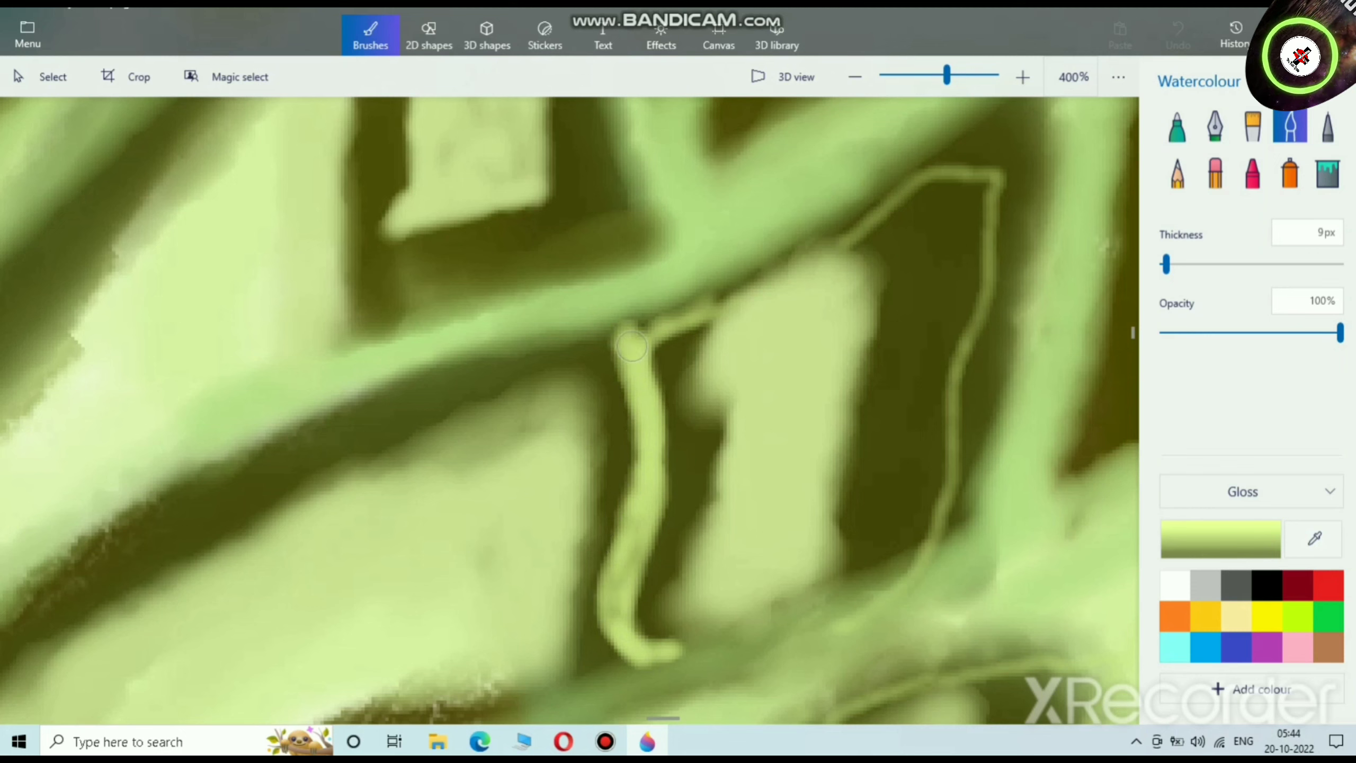
{"action": "mouse_move", "coordinate": [631, 347]}
{"action": "left_mouse_down"}
{"action": "mouse_move", "coordinate": [660, 308]}
{"action": "mouse_move", "coordinate": [760, 285]}
{"action": "mouse_move", "coordinate": [904, 195]}
{"action": "mouse_move", "coordinate": [970, 193]}
{"action": "mouse_move", "coordinate": [930, 532]}
{"action": "mouse_move", "coordinate": [875, 582]}
{"action": "mouse_move", "coordinate": [781, 626]}
{"action": "mouse_move", "coordinate": [698, 646]}
{"action": "mouse_move", "coordinate": [642, 624]}
{"action": "mouse_move", "coordinate": [686, 658]}
{"action": "mouse_move", "coordinate": [770, 640]}
{"action": "mouse_move", "coordinate": [889, 567]}
{"action": "mouse_move", "coordinate": [945, 509]}
{"action": "mouse_move", "coordinate": [949, 377]}
{"action": "mouse_move", "coordinate": [995, 271]}
{"action": "mouse_move", "coordinate": [975, 174]}
{"action": "mouse_move", "coordinate": [661, 296]}
{"action": "mouse_move", "coordinate": [613, 367]}
{"action": "mouse_move", "coordinate": [646, 484]}
{"action": "mouse_move", "coordinate": [632, 361]}
{"action": "mouse_move", "coordinate": [692, 306]}
{"action": "mouse_move", "coordinate": [928, 173]}
{"action": "mouse_move", "coordinate": [1008, 233]}
{"action": "mouse_move", "coordinate": [950, 375]}
{"action": "mouse_move", "coordinate": [975, 285]}
{"action": "mouse_move", "coordinate": [960, 175]}
{"action": "mouse_move", "coordinate": [861, 212]}
{"action": "mouse_move", "coordinate": [832, 249]}
{"action": "mouse_move", "coordinate": [922, 185]}
{"action": "mouse_move", "coordinate": [978, 228]}
{"action": "left_mouse_up"}
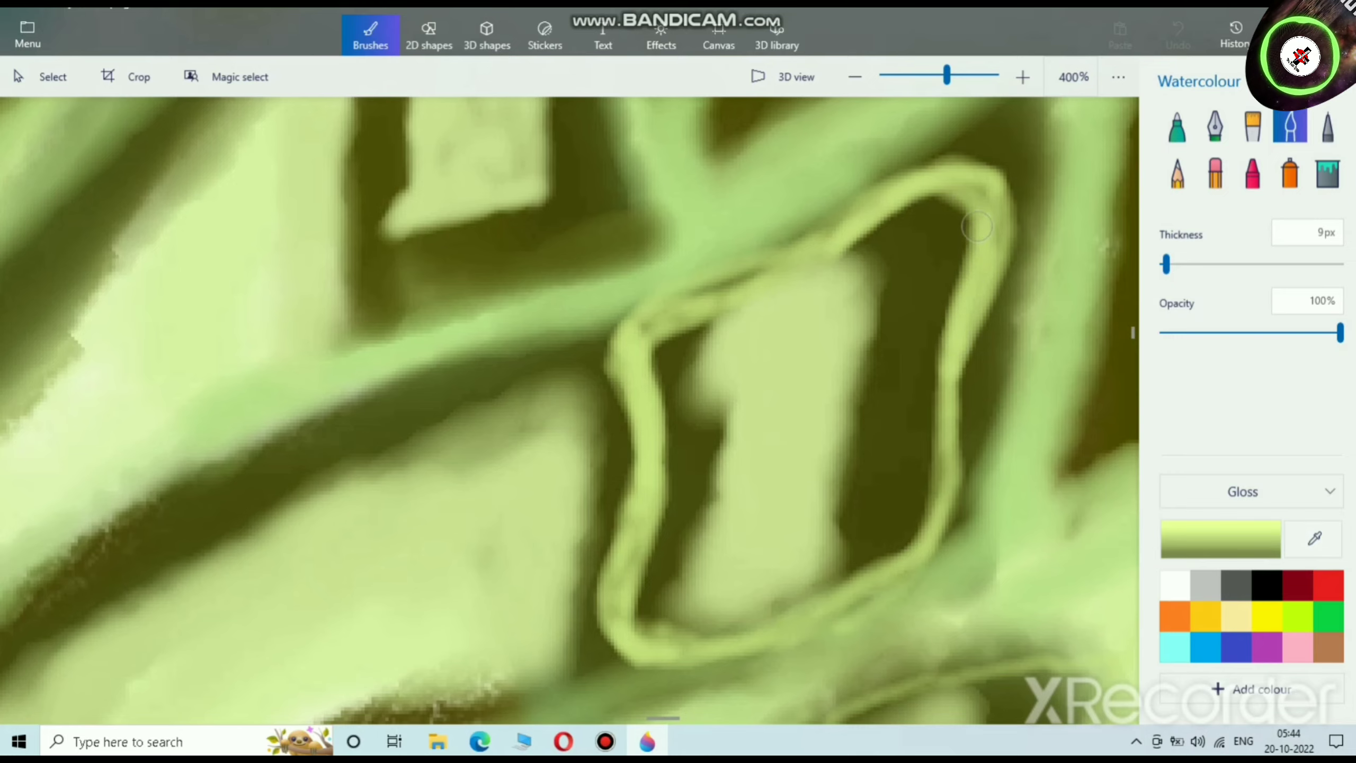
{"action": "scroll", "coordinate": [802, 348], "scroll_direction": "down", "scroll_amount": 5}
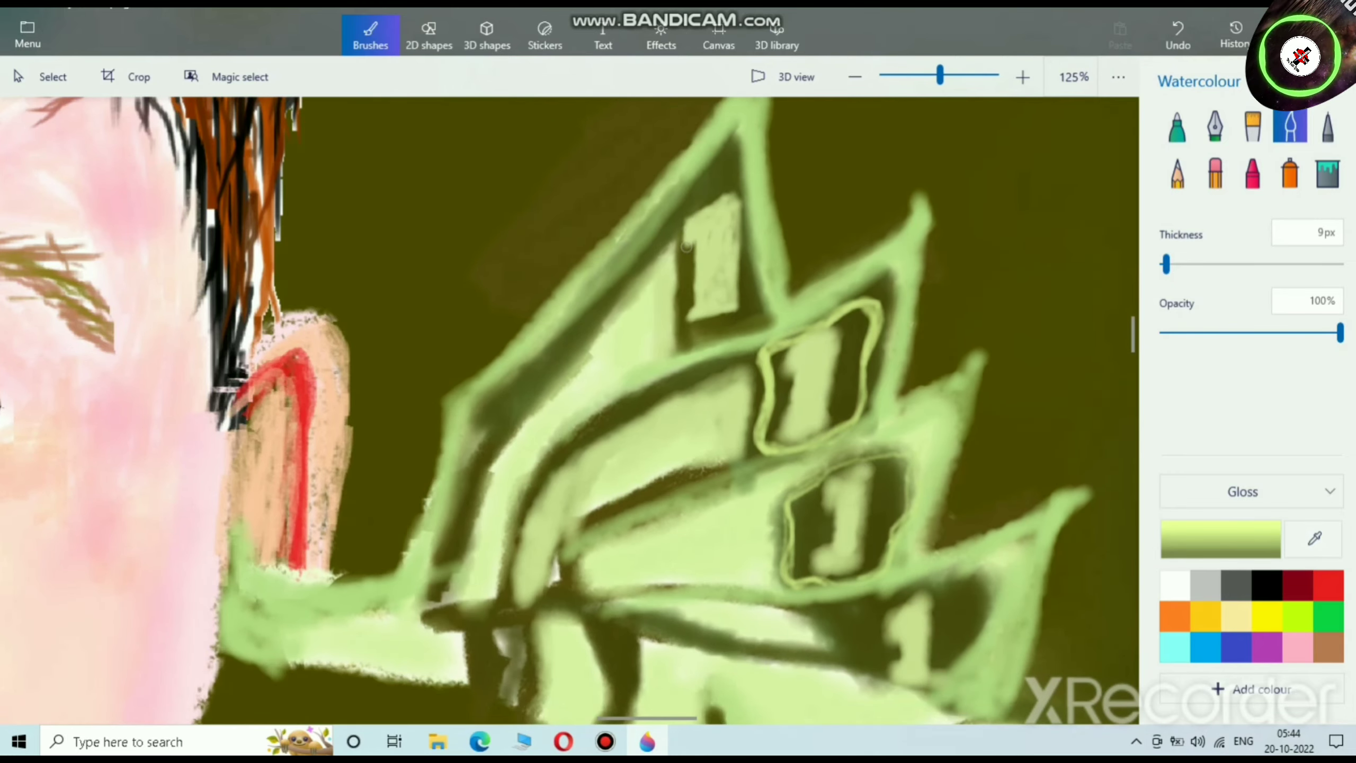
Step: Paint a pale yellow-green frame around the topmost bill's 1, going over its lines several times
{"action": "scroll", "coordinate": [686, 246], "scroll_direction": "up", "scroll_amount": 3}
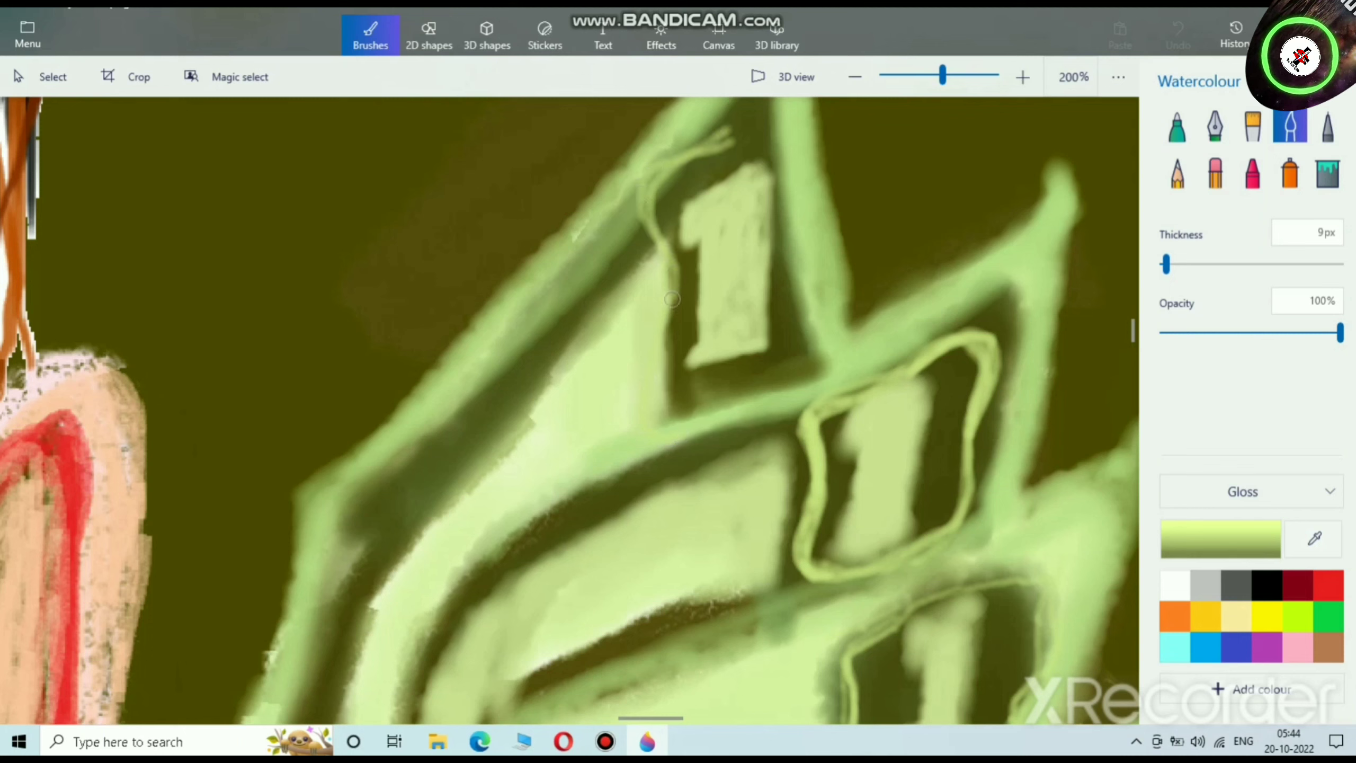
{"action": "left_click_drag", "start_coordinate": [684, 411], "coordinate": [826, 359]}
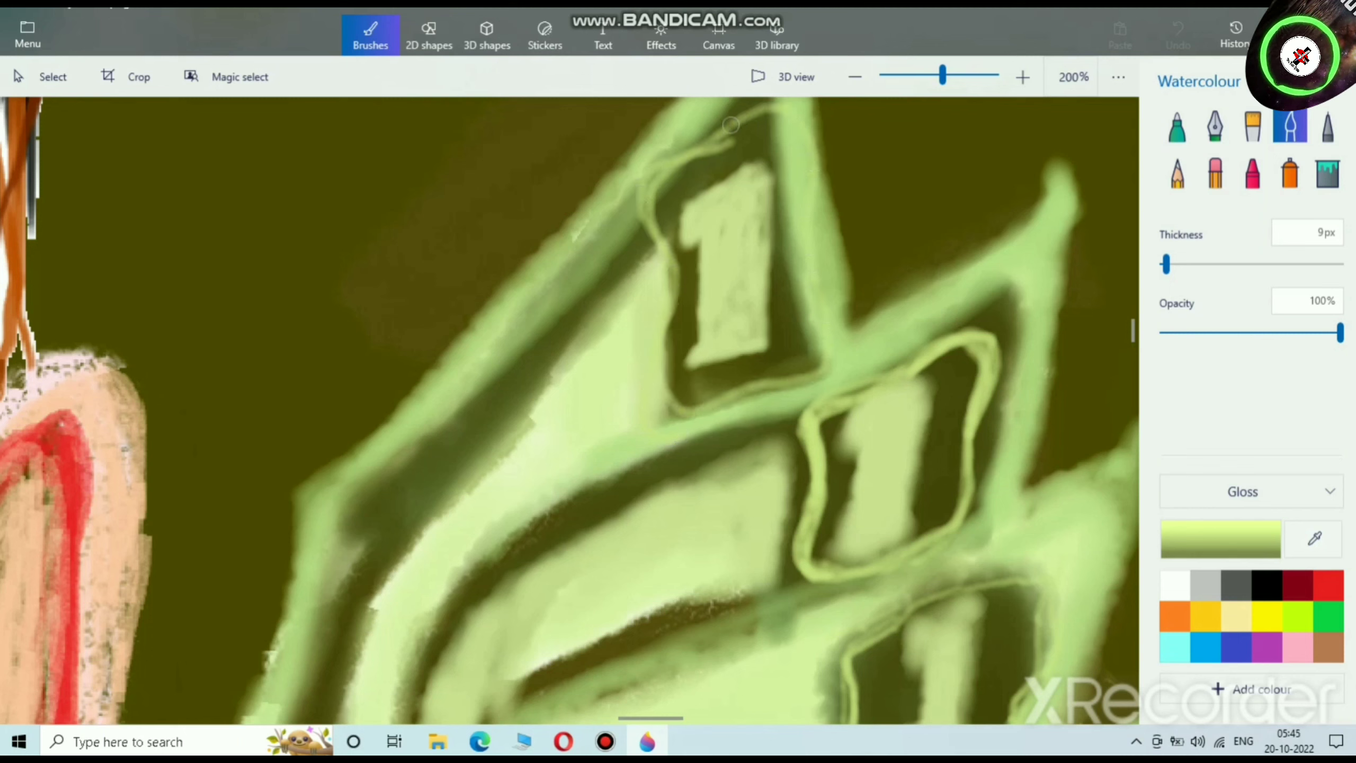
{"action": "mouse_move", "coordinate": [657, 379]}
{"action": "left_mouse_down"}
{"action": "mouse_move", "coordinate": [680, 417]}
{"action": "mouse_move", "coordinate": [753, 379]}
{"action": "left_mouse_up"}
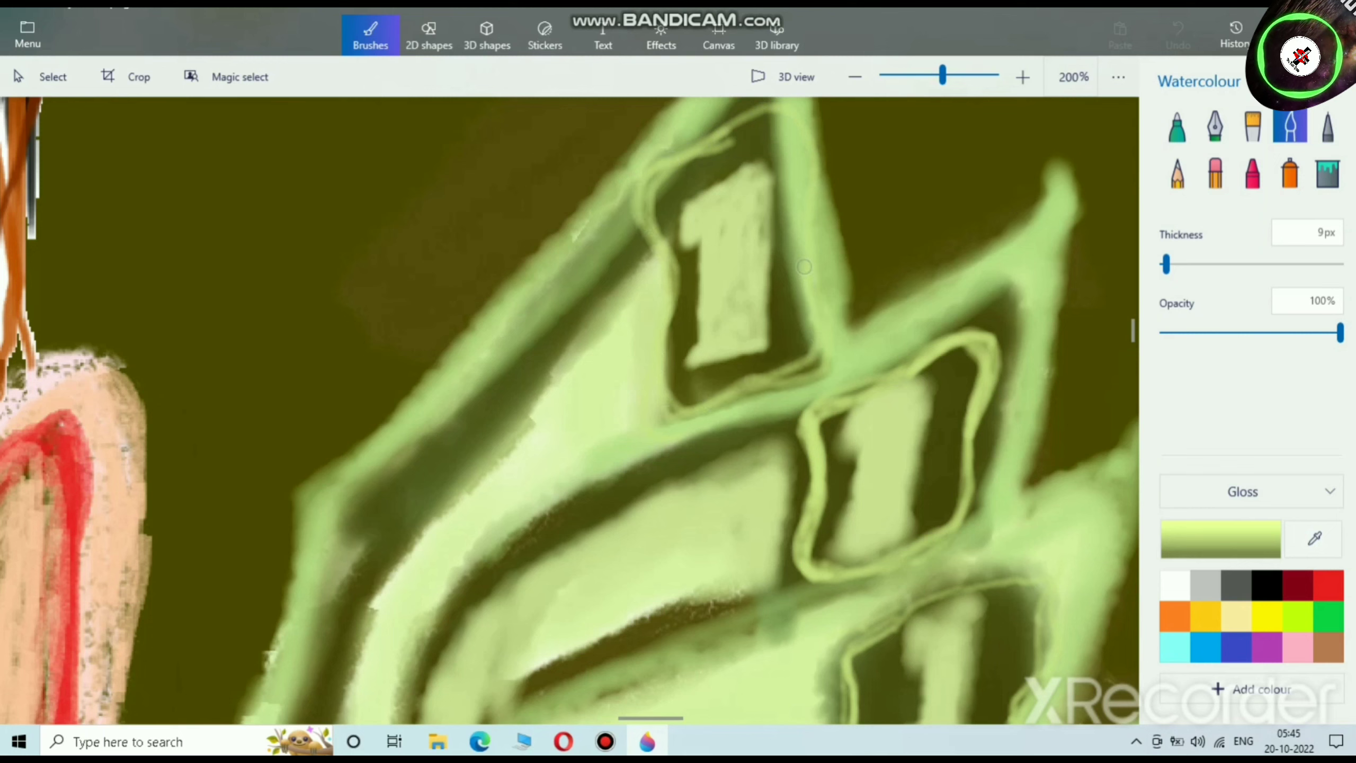
{"action": "mouse_move", "coordinate": [804, 266]}
{"action": "left_mouse_down"}
{"action": "mouse_move", "coordinate": [732, 126]}
{"action": "mouse_move", "coordinate": [655, 162]}
{"action": "mouse_move", "coordinate": [641, 254]}
{"action": "left_mouse_up"}
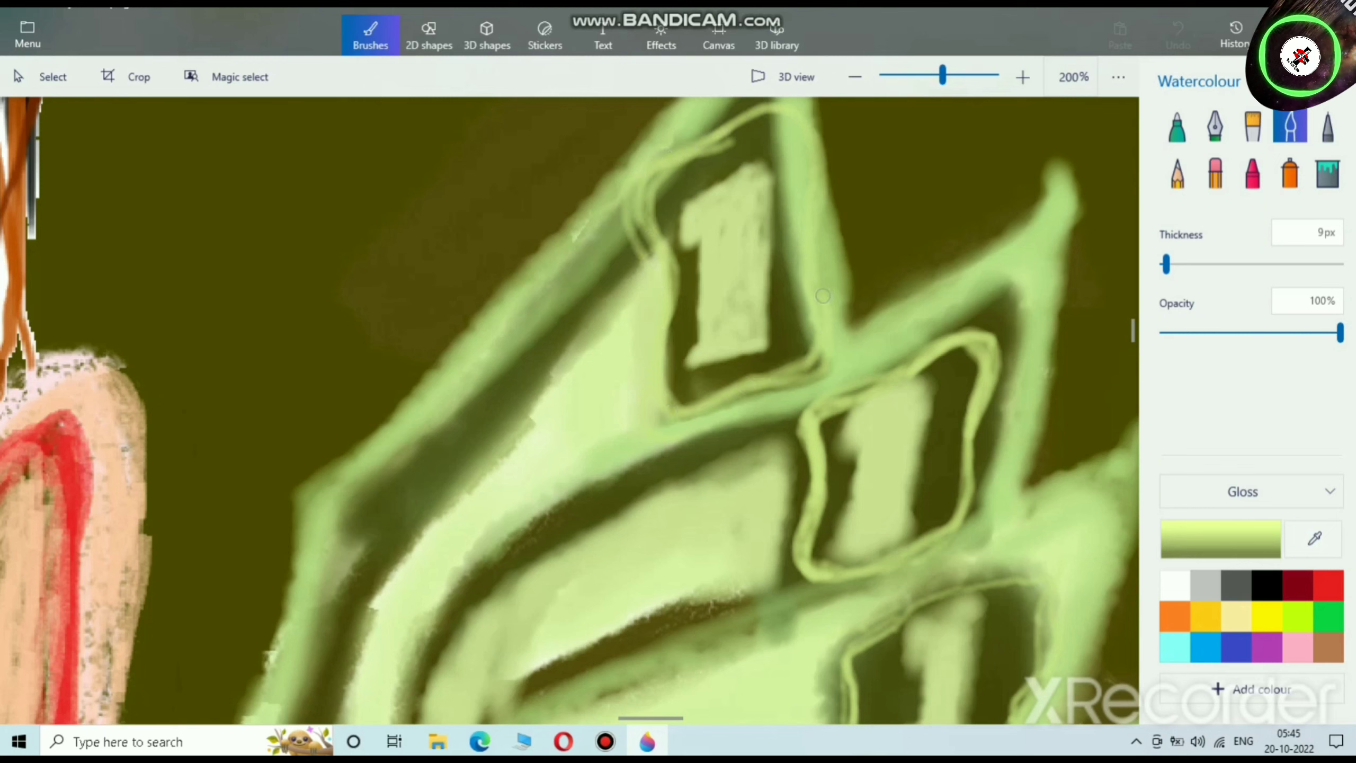
{"action": "left_click_drag", "start_coordinate": [609, 201], "coordinate": [643, 286]}
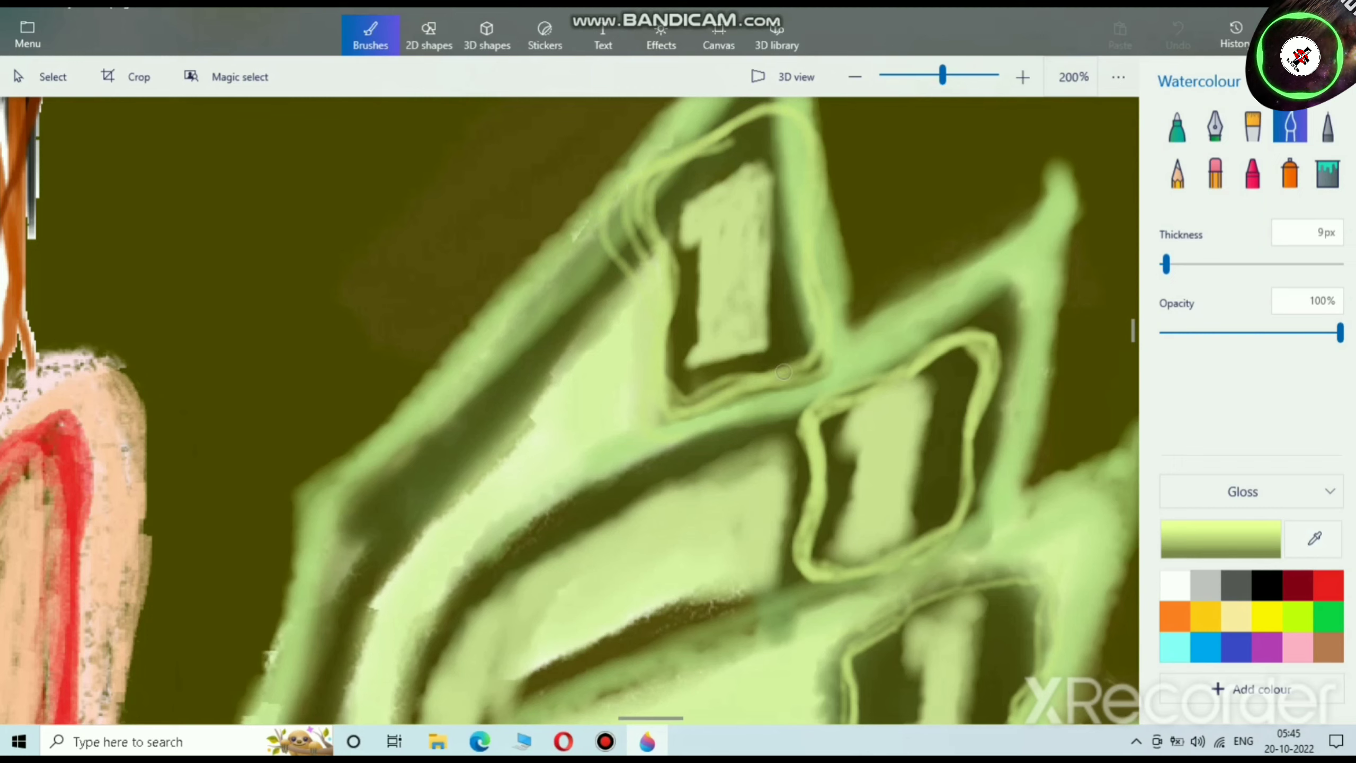
{"action": "mouse_move", "coordinate": [806, 138]}
{"action": "left_mouse_down"}
{"action": "mouse_move", "coordinate": [759, 117]}
{"action": "mouse_move", "coordinate": [661, 172]}
{"action": "left_mouse_up"}
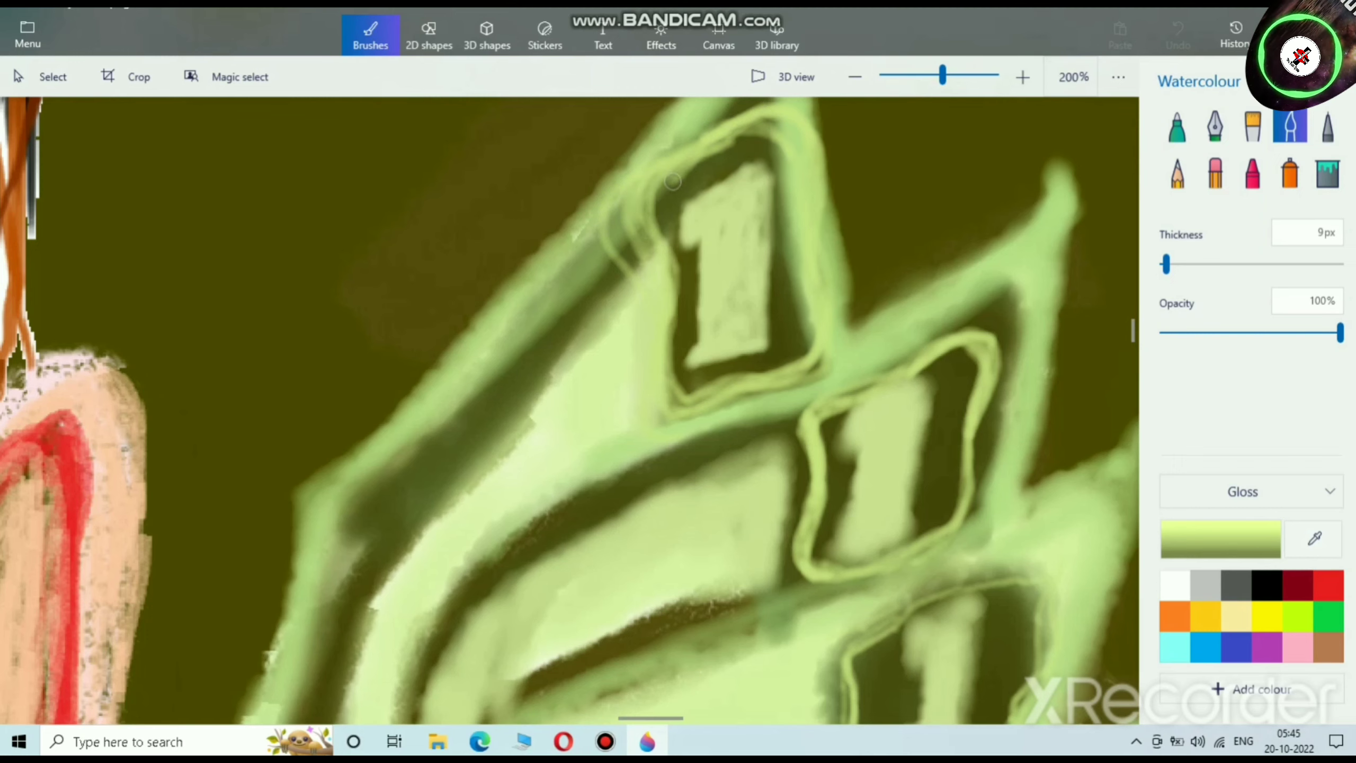
Step: Choose the lime colour for the brush and edit it to the olive tone 645f0a
{"action": "scroll", "coordinate": [662, 310], "scroll_direction": "down", "scroll_amount": 5}
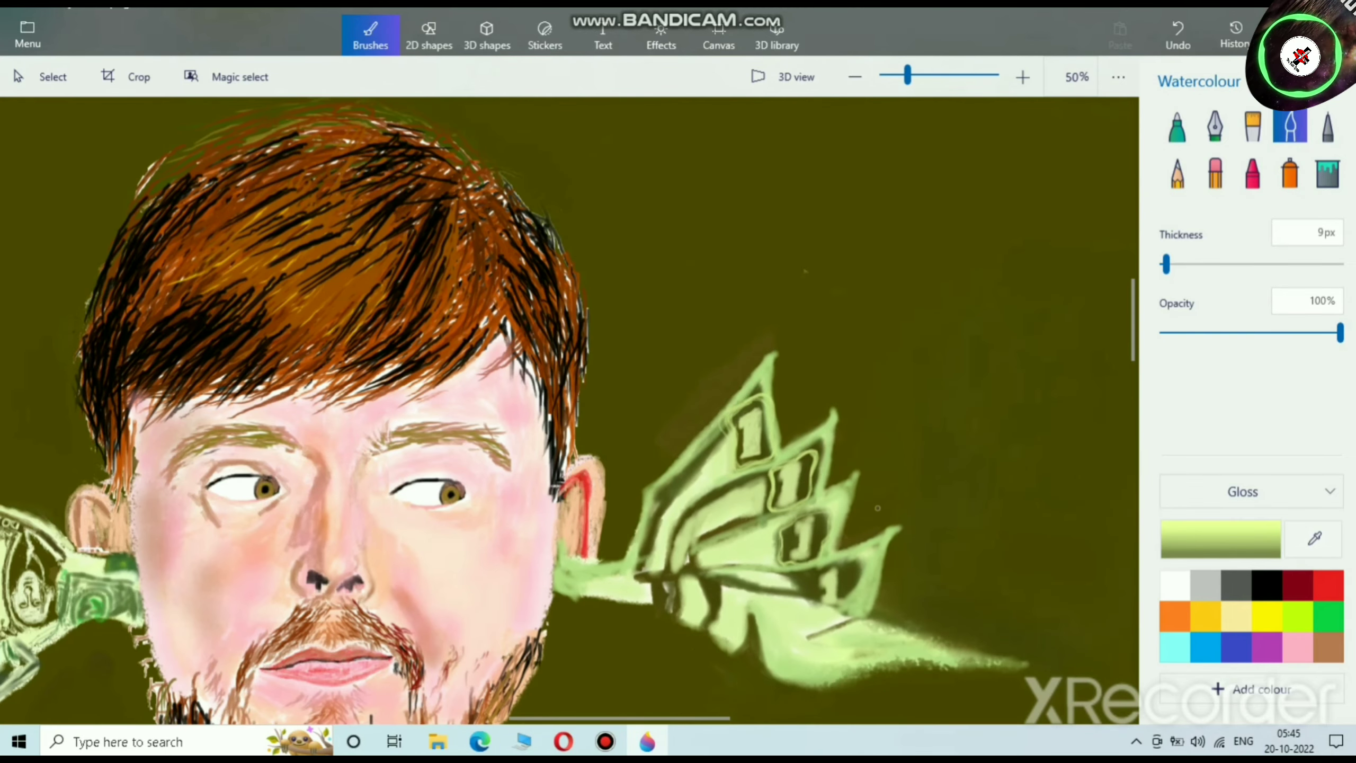
{"action": "scroll", "coordinate": [662, 311], "scroll_direction": "down", "scroll_amount": 2}
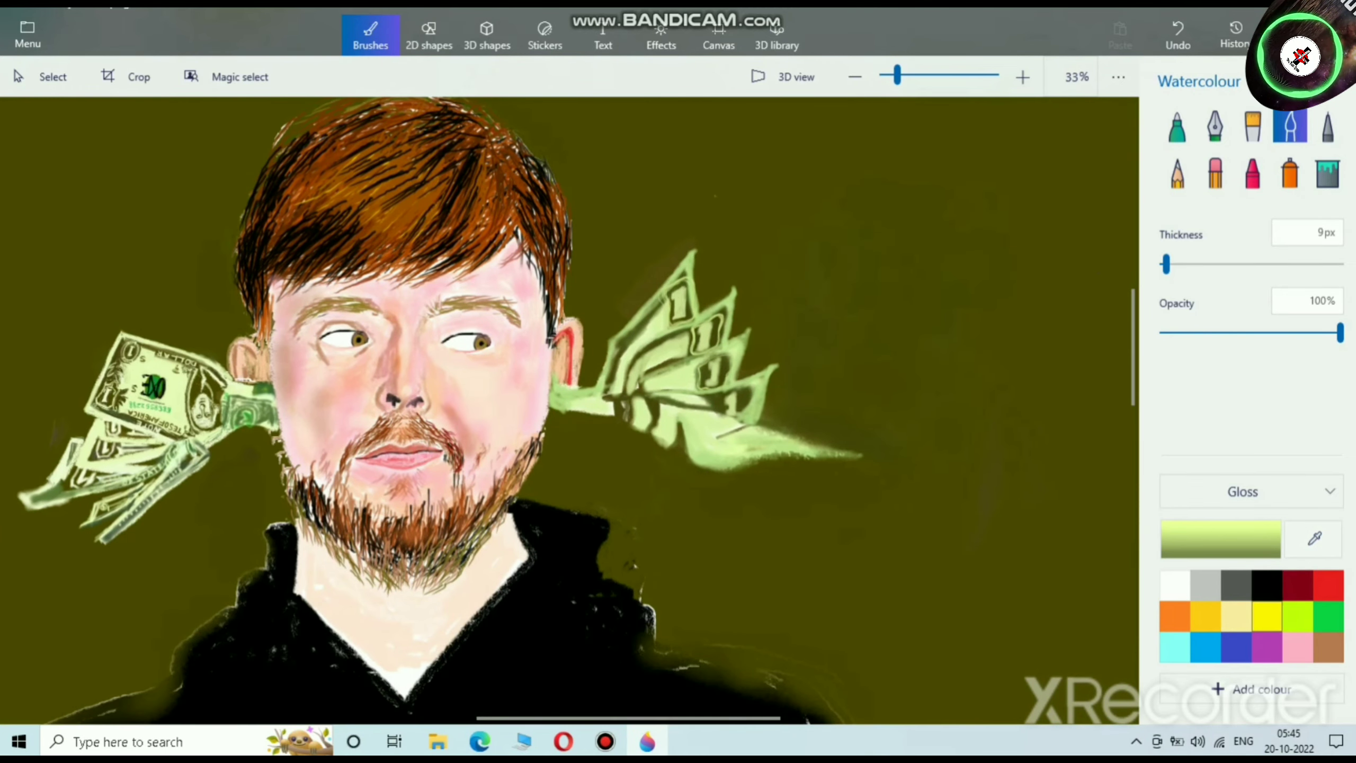
{"action": "left_click", "coordinate": [1298, 617]}
{"action": "left_click", "coordinate": [1221, 539]}
{"action": "left_click_drag", "start_coordinate": [745, 220], "coordinate": [758, 364]}
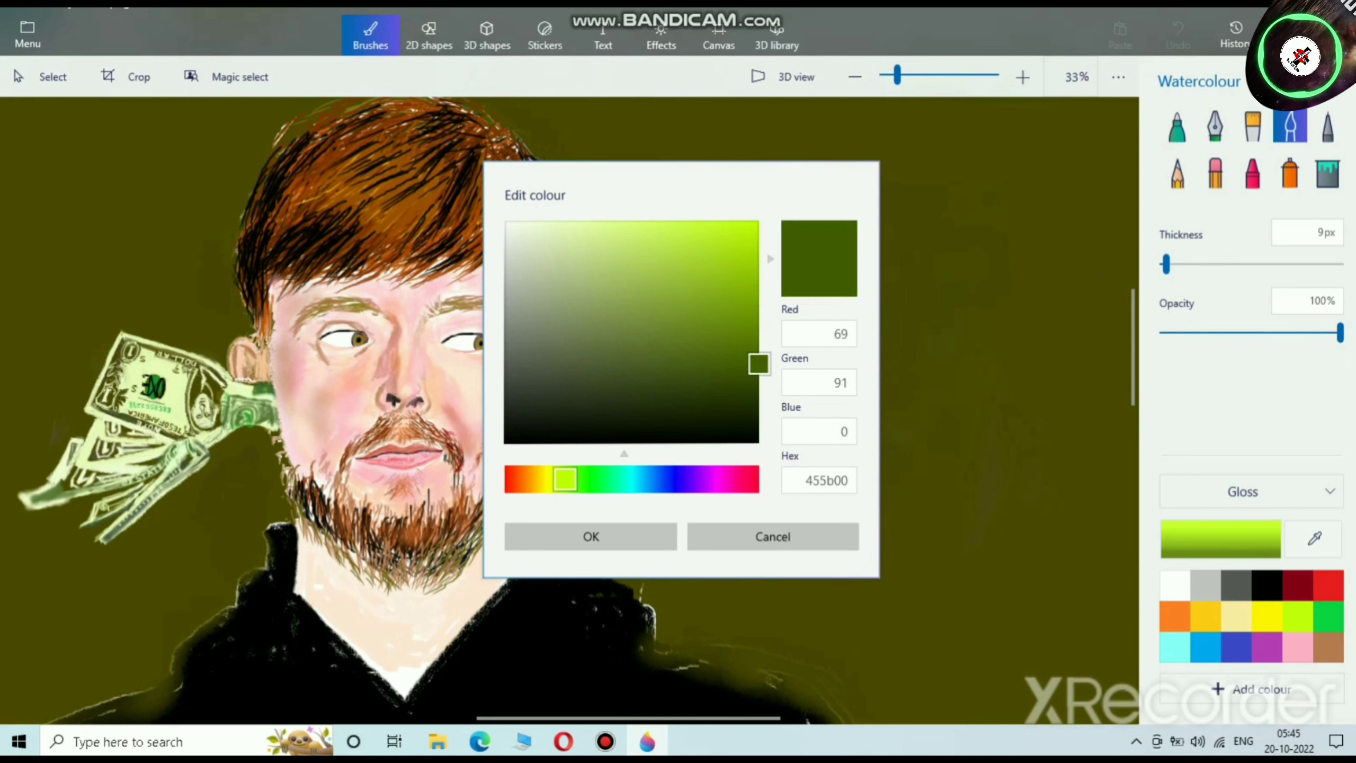
{"action": "mouse_move", "coordinate": [565, 479]}
{"action": "left_mouse_down"}
{"action": "mouse_move", "coordinate": [527, 480]}
{"action": "mouse_move", "coordinate": [563, 480]}
{"action": "left_mouse_up"}
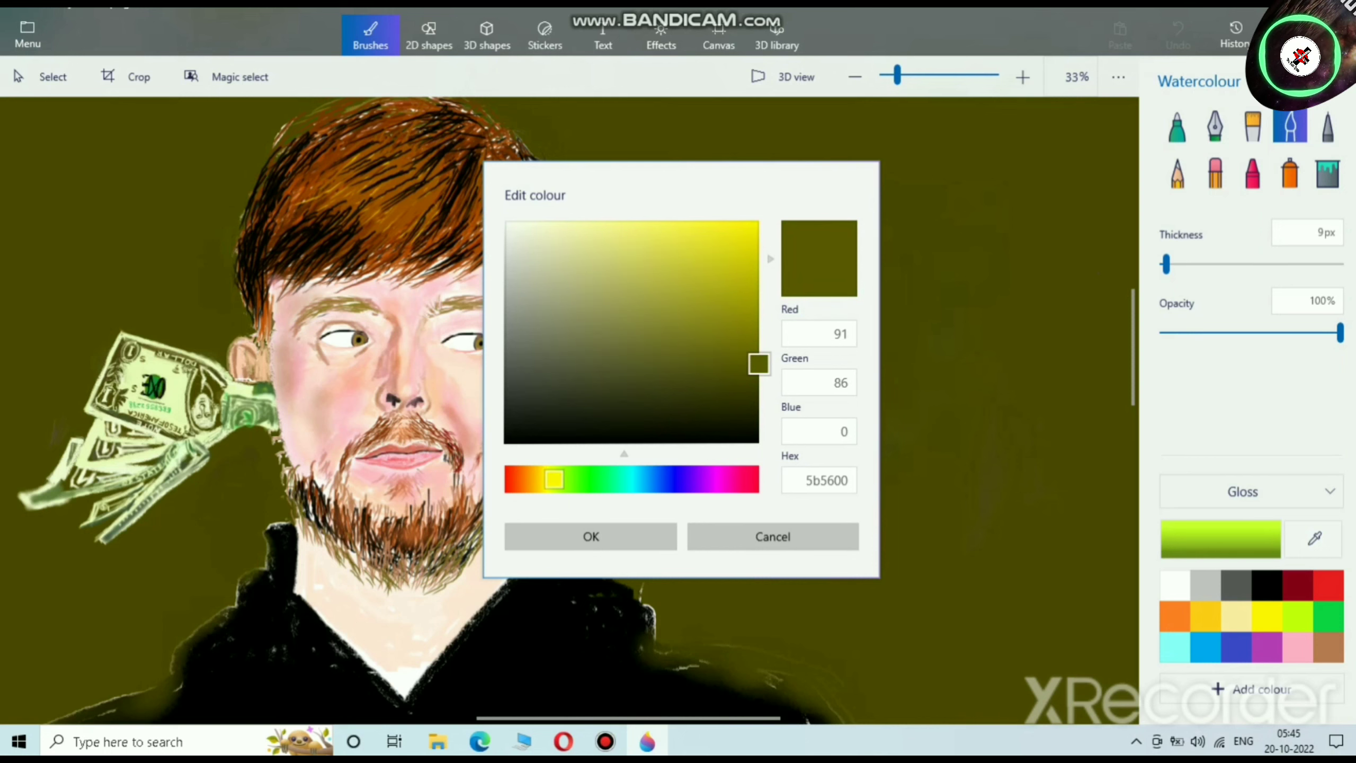
{"action": "left_click_drag", "start_coordinate": [758, 364], "coordinate": [734, 358]}
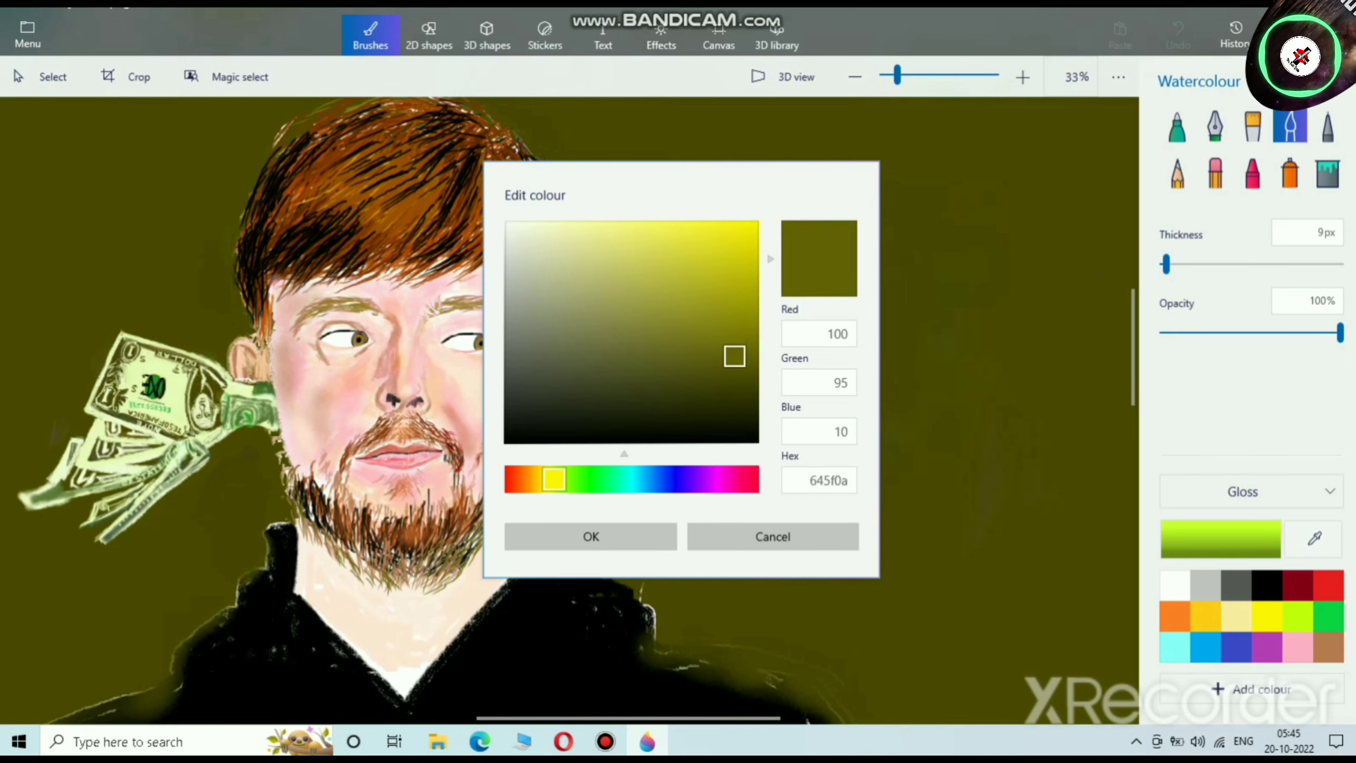
{"action": "left_click", "coordinate": [591, 537]}
Step: Set the brush thickness to 16 px and paint a curved olive line along the lower edge of the right wing's bottom bill
{"action": "scroll", "coordinate": [561, 507], "scroll_direction": "up", "scroll_amount": 1}
{"action": "scroll", "coordinate": [585, 433], "scroll_direction": "right", "scroll_amount": 4}
{"action": "scroll", "coordinate": [585, 427], "scroll_direction": "up", "scroll_amount": 1}
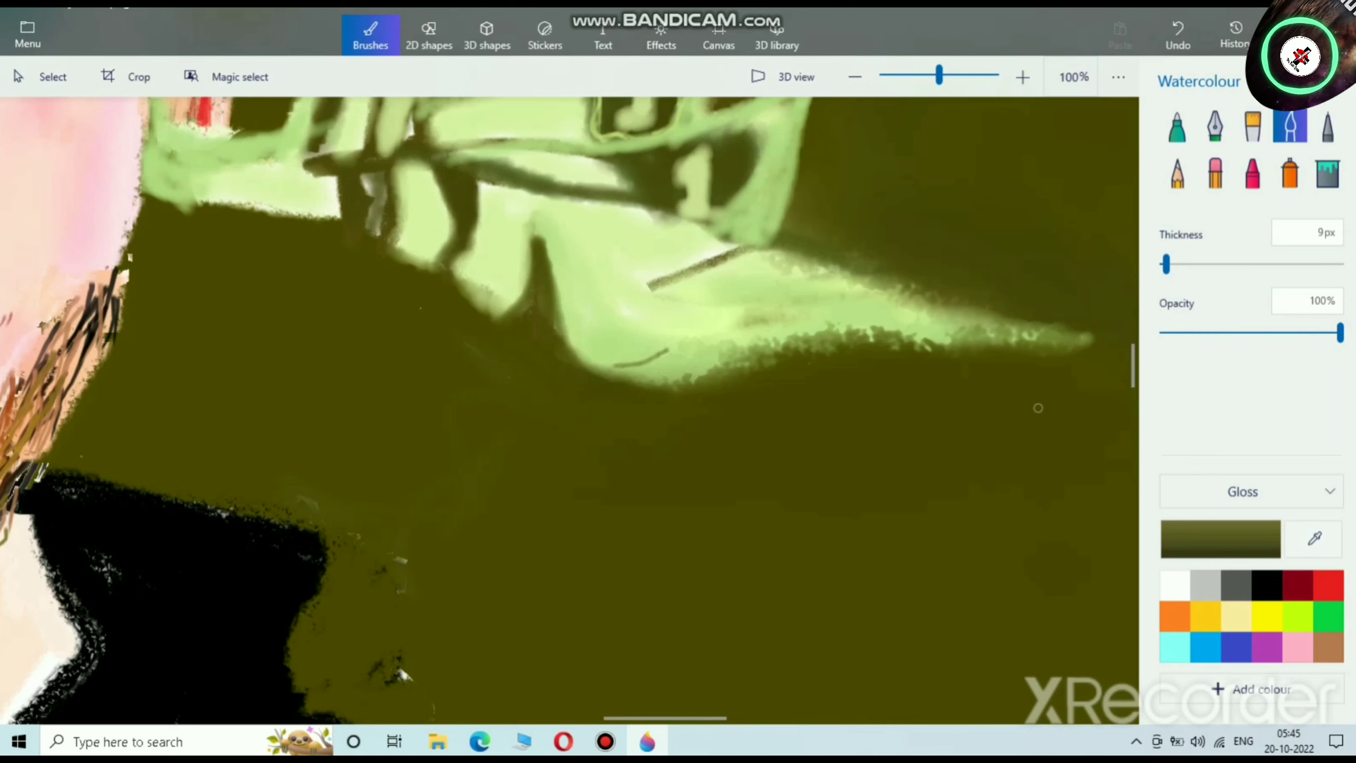
{"action": "left_click_drag", "start_coordinate": [1166, 263], "coordinate": [1173, 264]}
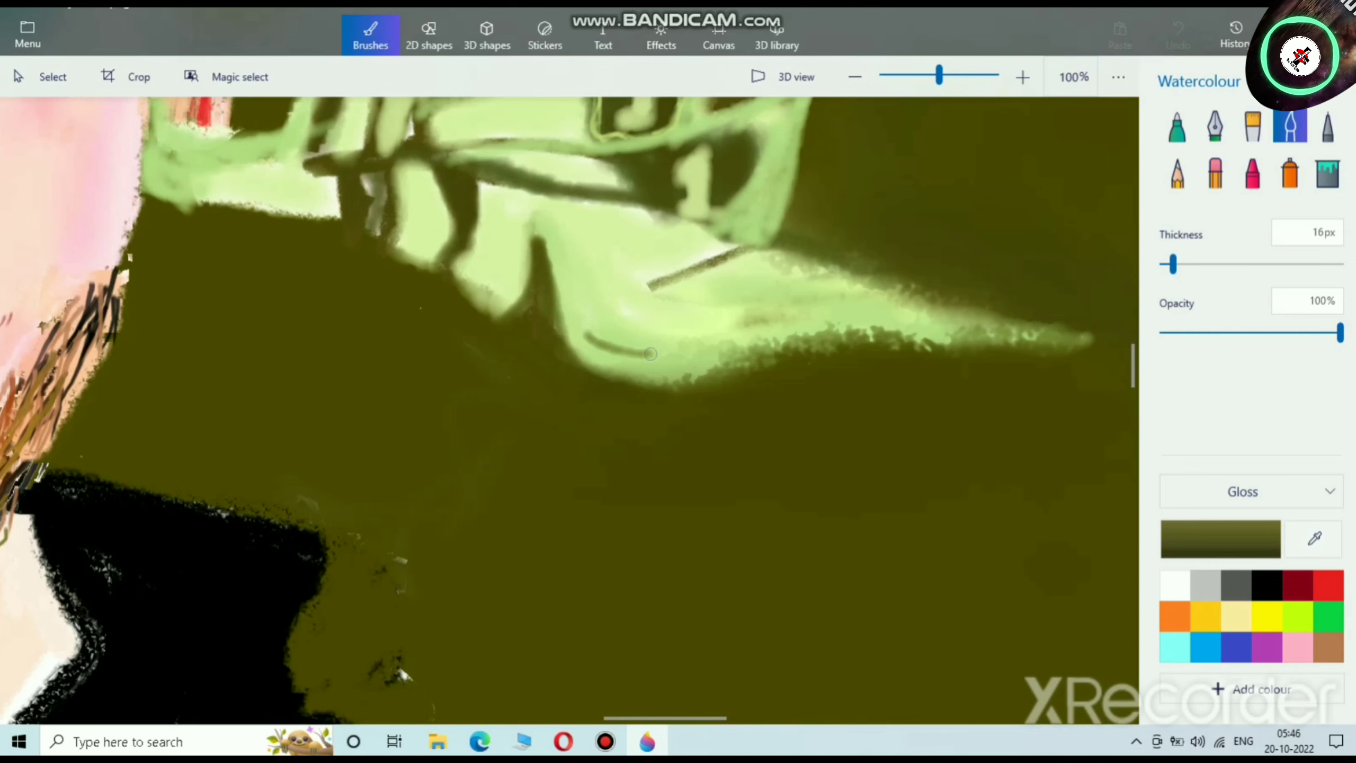
{"action": "mouse_move", "coordinate": [651, 353]}
{"action": "left_mouse_down"}
{"action": "mouse_move", "coordinate": [797, 323]}
{"action": "mouse_move", "coordinate": [964, 340]}
{"action": "left_mouse_up"}
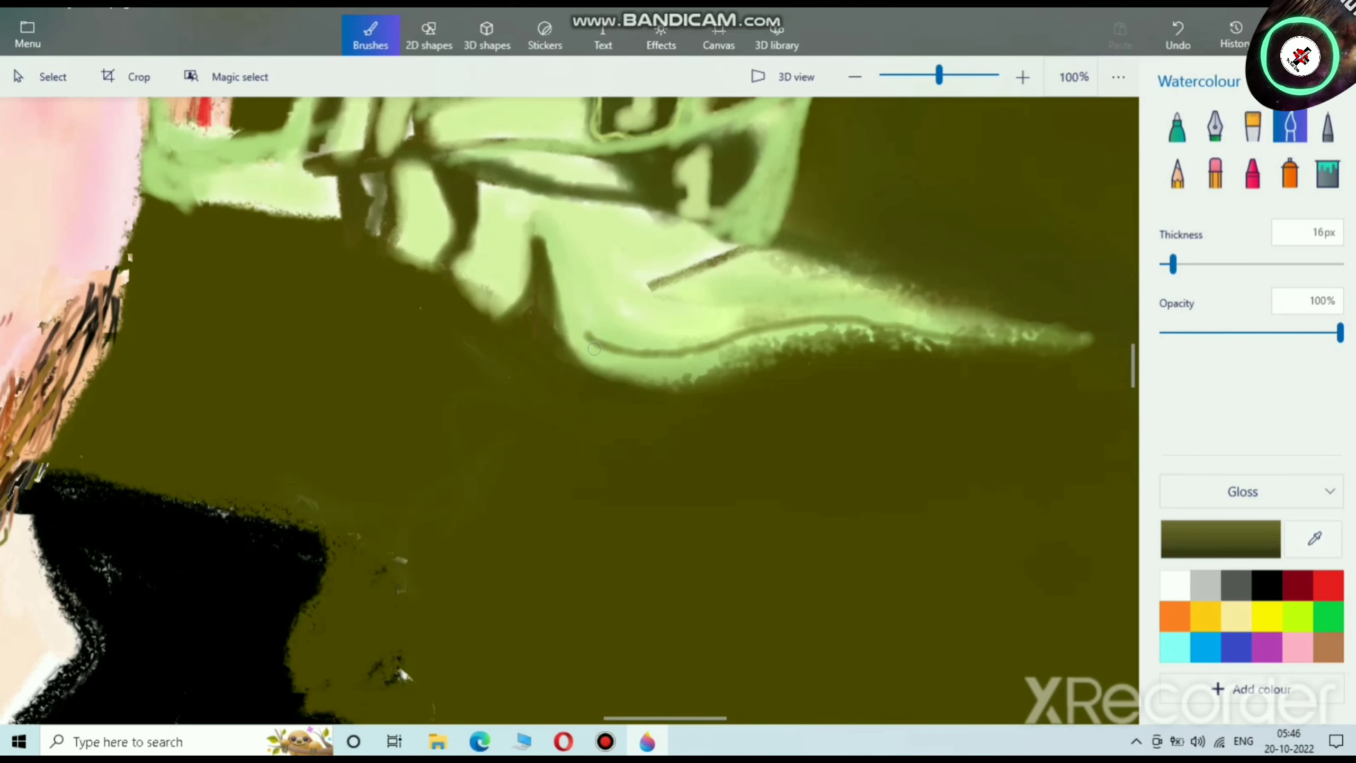
Step: Thicken the olive curve along the lower edge of the right wing's bottom bill, extending it to the pointed tip
{"action": "scroll", "coordinate": [594, 349], "scroll_direction": "up", "scroll_amount": 1}
{"action": "mouse_move", "coordinate": [585, 333]}
{"action": "left_mouse_down"}
{"action": "mouse_move", "coordinate": [687, 356]}
{"action": "mouse_move", "coordinate": [937, 304]}
{"action": "mouse_move", "coordinate": [1049, 329]}
{"action": "mouse_move", "coordinate": [589, 326]}
{"action": "mouse_move", "coordinate": [554, 299]}
{"action": "mouse_move", "coordinate": [618, 338]}
{"action": "mouse_move", "coordinate": [714, 353]}
{"action": "mouse_move", "coordinate": [945, 314]}
{"action": "mouse_move", "coordinate": [1020, 331]}
{"action": "mouse_move", "coordinate": [882, 310]}
{"action": "mouse_move", "coordinate": [647, 330]}
{"action": "mouse_move", "coordinate": [547, 273]}
{"action": "mouse_move", "coordinate": [615, 340]}
{"action": "mouse_move", "coordinate": [919, 302]}
{"action": "mouse_move", "coordinate": [988, 310]}
{"action": "mouse_move", "coordinate": [695, 339]}
{"action": "mouse_move", "coordinate": [587, 312]}
{"action": "mouse_move", "coordinate": [539, 266]}
{"action": "mouse_move", "coordinate": [579, 299]}
{"action": "mouse_move", "coordinate": [758, 334]}
{"action": "mouse_move", "coordinate": [890, 305]}
{"action": "mouse_move", "coordinate": [1027, 326]}
{"action": "mouse_move", "coordinate": [672, 344]}
{"action": "mouse_move", "coordinate": [556, 300]}
{"action": "mouse_move", "coordinate": [637, 346]}
{"action": "mouse_move", "coordinate": [1010, 308]}
{"action": "mouse_move", "coordinate": [1089, 331]}
{"action": "left_mouse_up"}
{"action": "mouse_move", "coordinate": [790, 325]}
{"action": "left_mouse_down"}
{"action": "mouse_move", "coordinate": [668, 348]}
{"action": "mouse_move", "coordinate": [568, 328]}
{"action": "mouse_move", "coordinate": [532, 278]}
{"action": "mouse_move", "coordinate": [633, 340]}
{"action": "mouse_move", "coordinate": [740, 359]}
{"action": "left_mouse_up"}
{"action": "scroll", "coordinate": [758, 374], "scroll_direction": "down", "scroll_amount": 5}
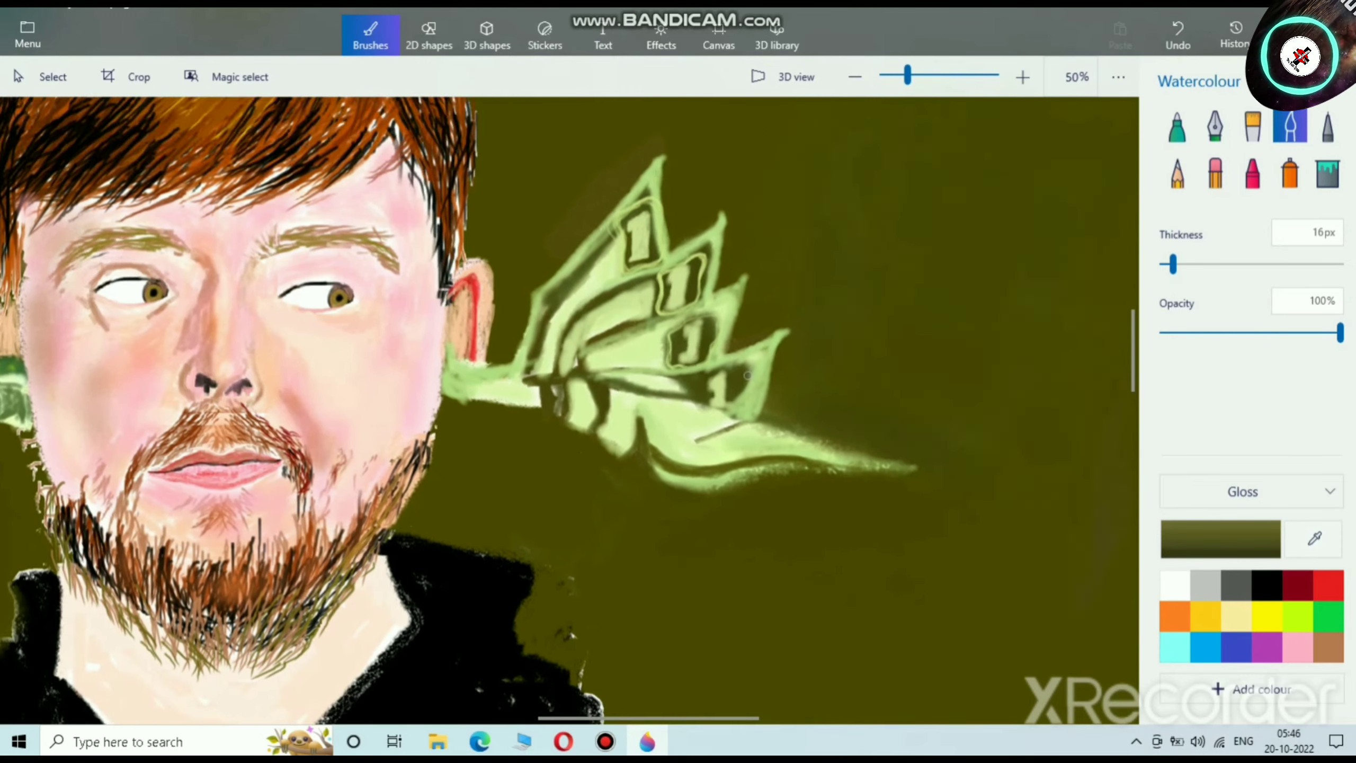
Step: Slim the second bill's 1 by painting olive over the left and upper edges of the numeral
{"action": "scroll", "coordinate": [780, 267], "scroll_direction": "up", "scroll_amount": 3}
{"action": "scroll", "coordinate": [666, 314], "scroll_direction": "up", "scroll_amount": 1}
{"action": "scroll", "coordinate": [526, 294], "scroll_direction": "up", "scroll_amount": 3}
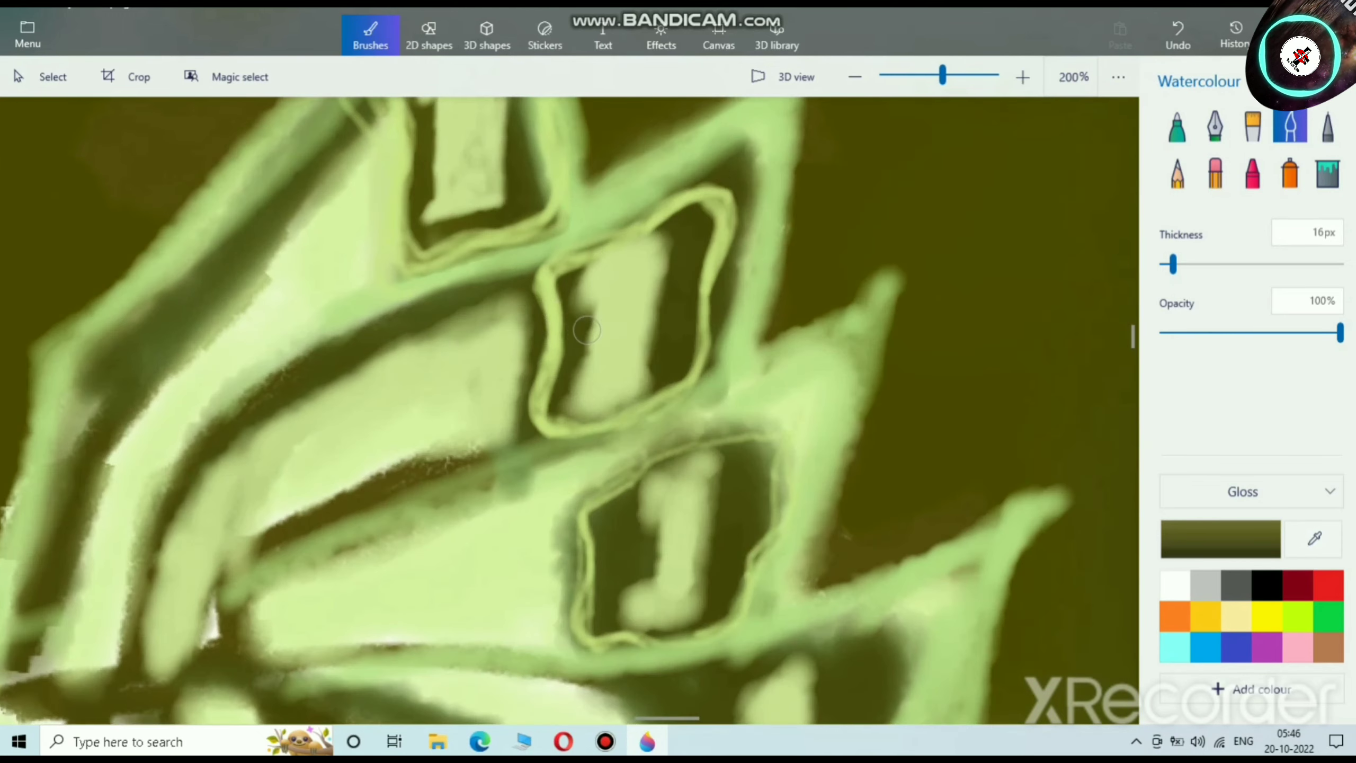
{"action": "mouse_move", "coordinate": [583, 353]}
{"action": "left_mouse_down"}
{"action": "mouse_move", "coordinate": [568, 404]}
{"action": "mouse_move", "coordinate": [588, 309]}
{"action": "mouse_move", "coordinate": [590, 365]}
{"action": "mouse_move", "coordinate": [599, 313]}
{"action": "mouse_move", "coordinate": [597, 381]}
{"action": "mouse_move", "coordinate": [573, 405]}
{"action": "mouse_move", "coordinate": [605, 288]}
{"action": "mouse_move", "coordinate": [580, 299]}
{"action": "mouse_move", "coordinate": [586, 273]}
{"action": "mouse_move", "coordinate": [601, 258]}
{"action": "mouse_move", "coordinate": [664, 258]}
{"action": "mouse_move", "coordinate": [595, 273]}
{"action": "mouse_move", "coordinate": [656, 253]}
{"action": "mouse_move", "coordinate": [617, 272]}
{"action": "left_mouse_up"}
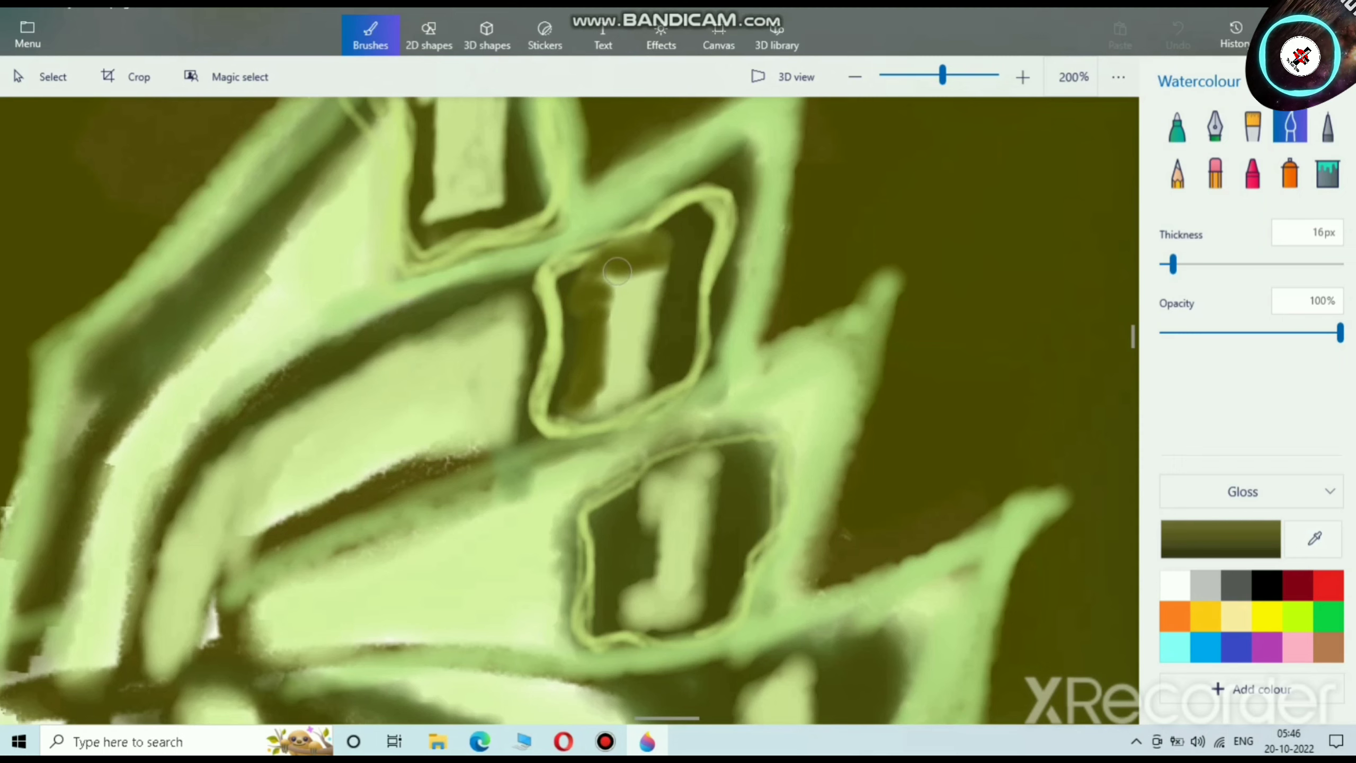
Step: Paint an olive outline along the outside of the pale frame around the topmost bill's 1
{"action": "scroll", "coordinate": [673, 460], "scroll_direction": "up", "scroll_amount": 3}
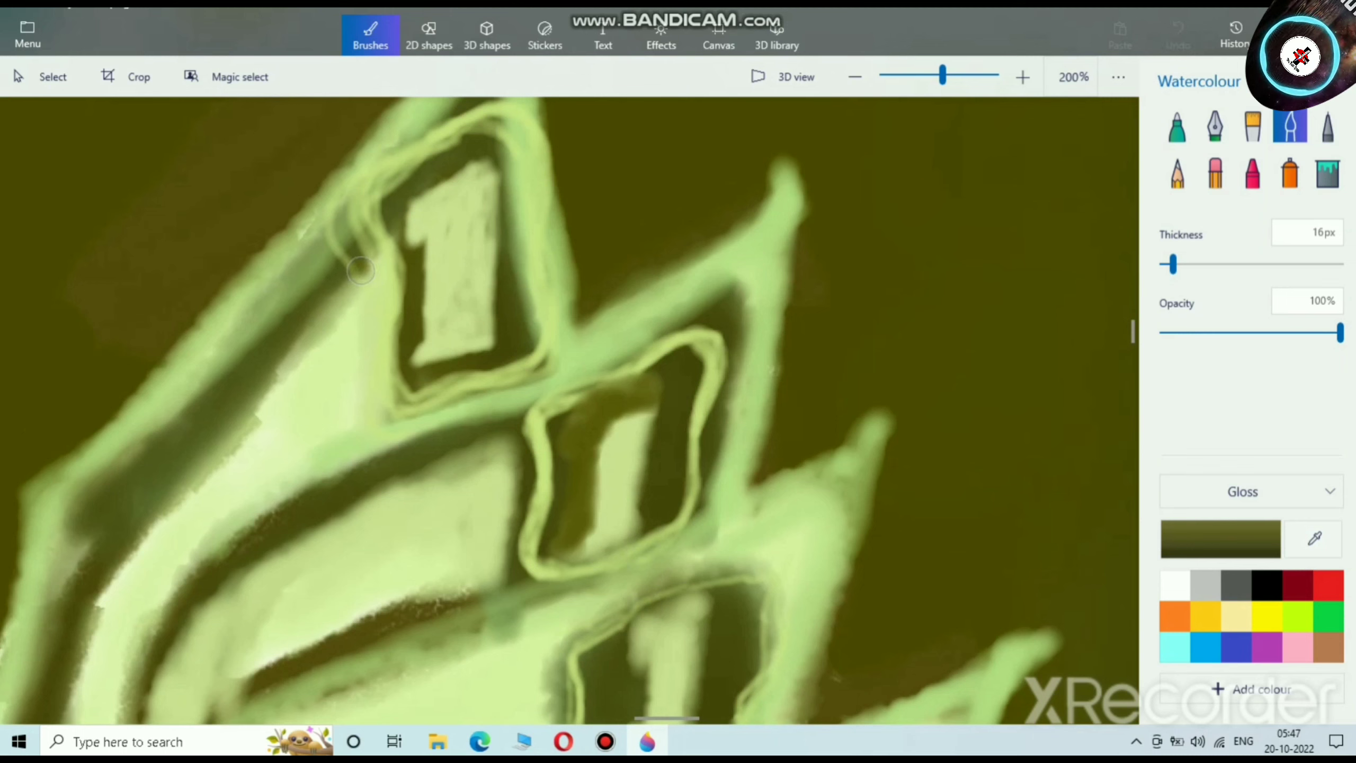
{"action": "mouse_move", "coordinate": [361, 270]}
{"action": "left_mouse_down"}
{"action": "mouse_move", "coordinate": [363, 417]}
{"action": "mouse_move", "coordinate": [444, 428]}
{"action": "mouse_move", "coordinate": [513, 384]}
{"action": "left_mouse_up"}
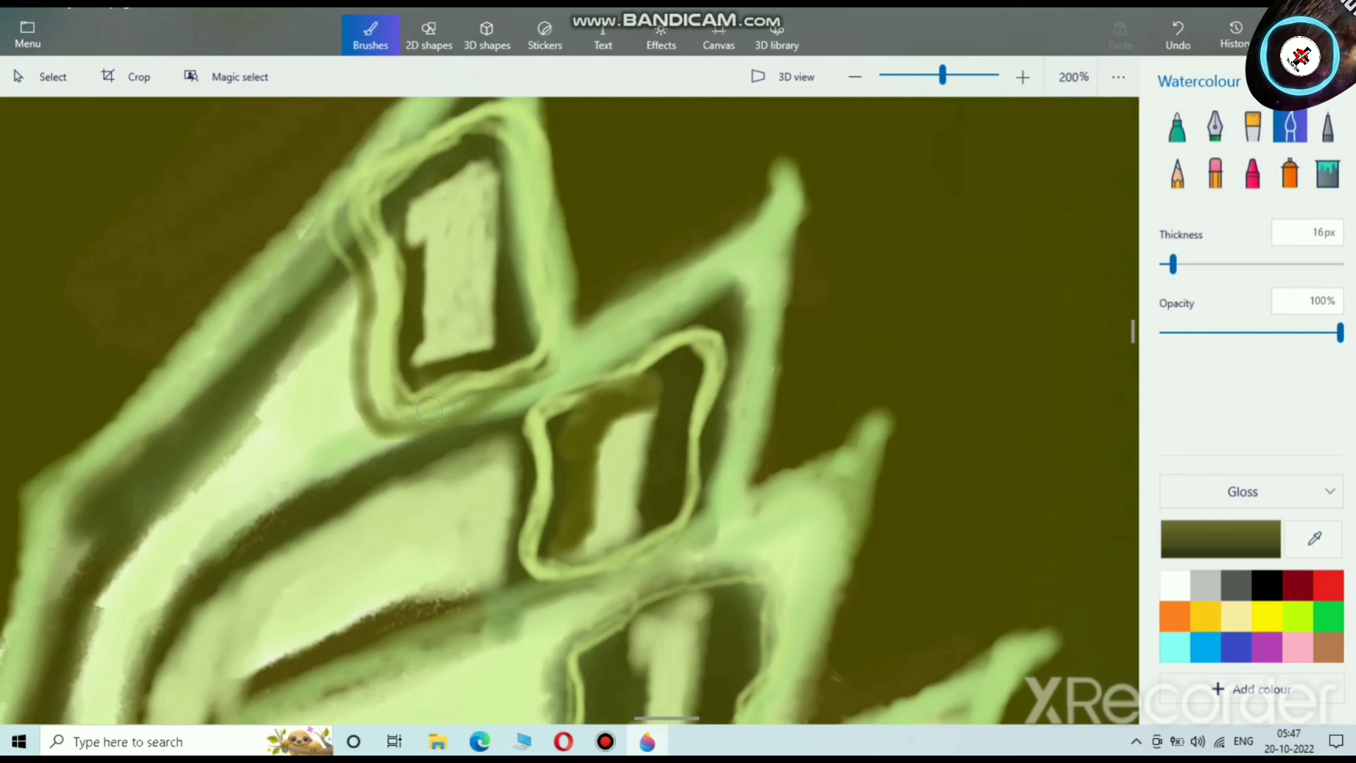
{"action": "mouse_move", "coordinate": [430, 410]}
{"action": "left_mouse_down"}
{"action": "mouse_move", "coordinate": [470, 391]}
{"action": "mouse_move", "coordinate": [370, 401]}
{"action": "mouse_move", "coordinate": [345, 221]}
{"action": "mouse_move", "coordinate": [376, 162]}
{"action": "mouse_move", "coordinate": [466, 112]}
{"action": "mouse_move", "coordinate": [517, 117]}
{"action": "mouse_move", "coordinate": [533, 152]}
{"action": "mouse_move", "coordinate": [530, 240]}
{"action": "mouse_move", "coordinate": [552, 339]}
{"action": "mouse_move", "coordinate": [519, 385]}
{"action": "left_mouse_up"}
{"action": "scroll", "coordinate": [656, 489], "scroll_direction": "down", "scroll_amount": 2}
{"action": "scroll", "coordinate": [549, 449], "scroll_direction": "up", "scroll_amount": 1}
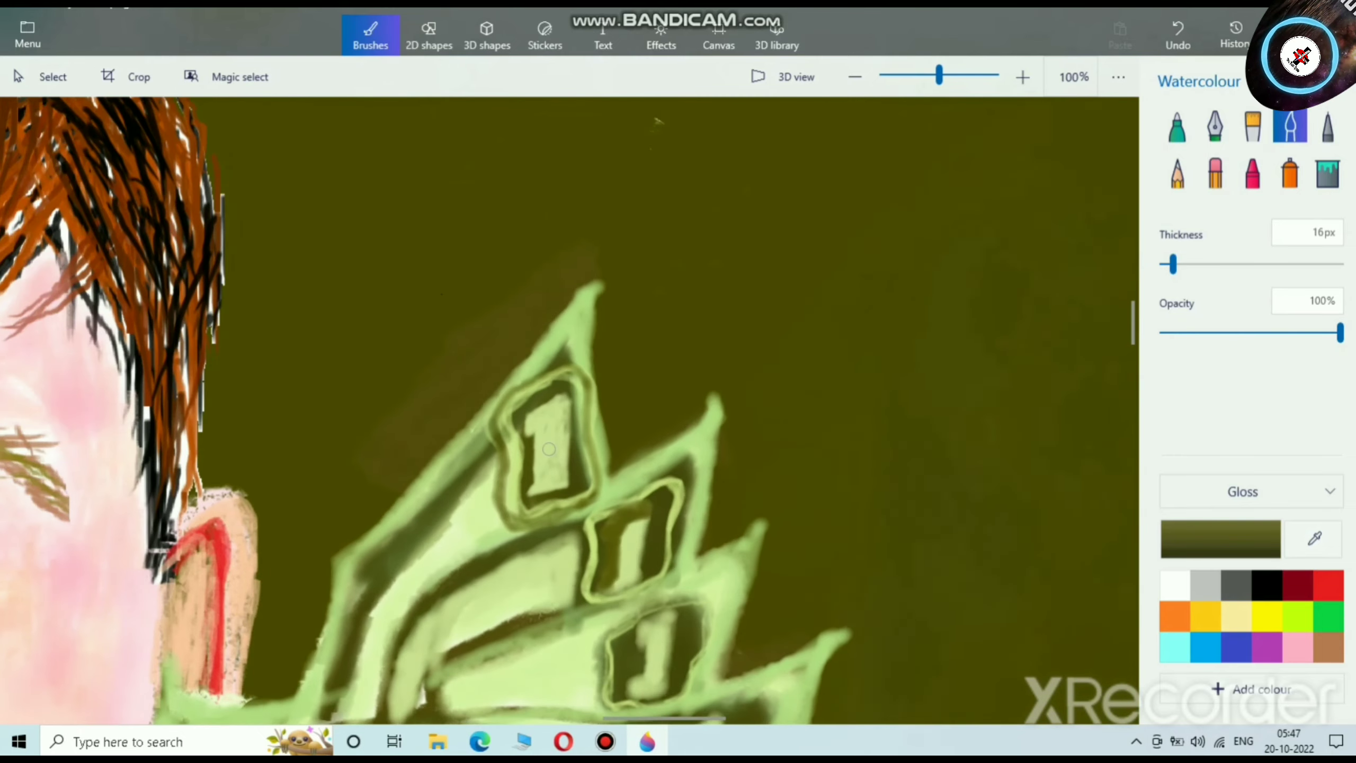
Step: Shade around the topmost bill's 1 in olive and go over the right and lower outer edges of its frame
{"action": "scroll", "coordinate": [549, 449], "scroll_direction": "up", "scroll_amount": 2}
{"action": "mouse_move", "coordinate": [541, 441]}
{"action": "left_mouse_down"}
{"action": "mouse_move", "coordinate": [507, 441]}
{"action": "mouse_move", "coordinate": [514, 512]}
{"action": "mouse_move", "coordinate": [518, 402]}
{"action": "mouse_move", "coordinate": [522, 487]}
{"action": "mouse_move", "coordinate": [519, 442]}
{"action": "mouse_move", "coordinate": [502, 532]}
{"action": "left_mouse_up"}
{"action": "mouse_move", "coordinate": [518, 440]}
{"action": "left_mouse_down"}
{"action": "mouse_move", "coordinate": [493, 366]}
{"action": "mouse_move", "coordinate": [578, 320]}
{"action": "mouse_move", "coordinate": [535, 343]}
{"action": "mouse_move", "coordinate": [576, 355]}
{"action": "mouse_move", "coordinate": [574, 503]}
{"action": "mouse_move", "coordinate": [572, 338]}
{"action": "mouse_move", "coordinate": [575, 506]}
{"action": "mouse_move", "coordinate": [491, 529]}
{"action": "left_mouse_up"}
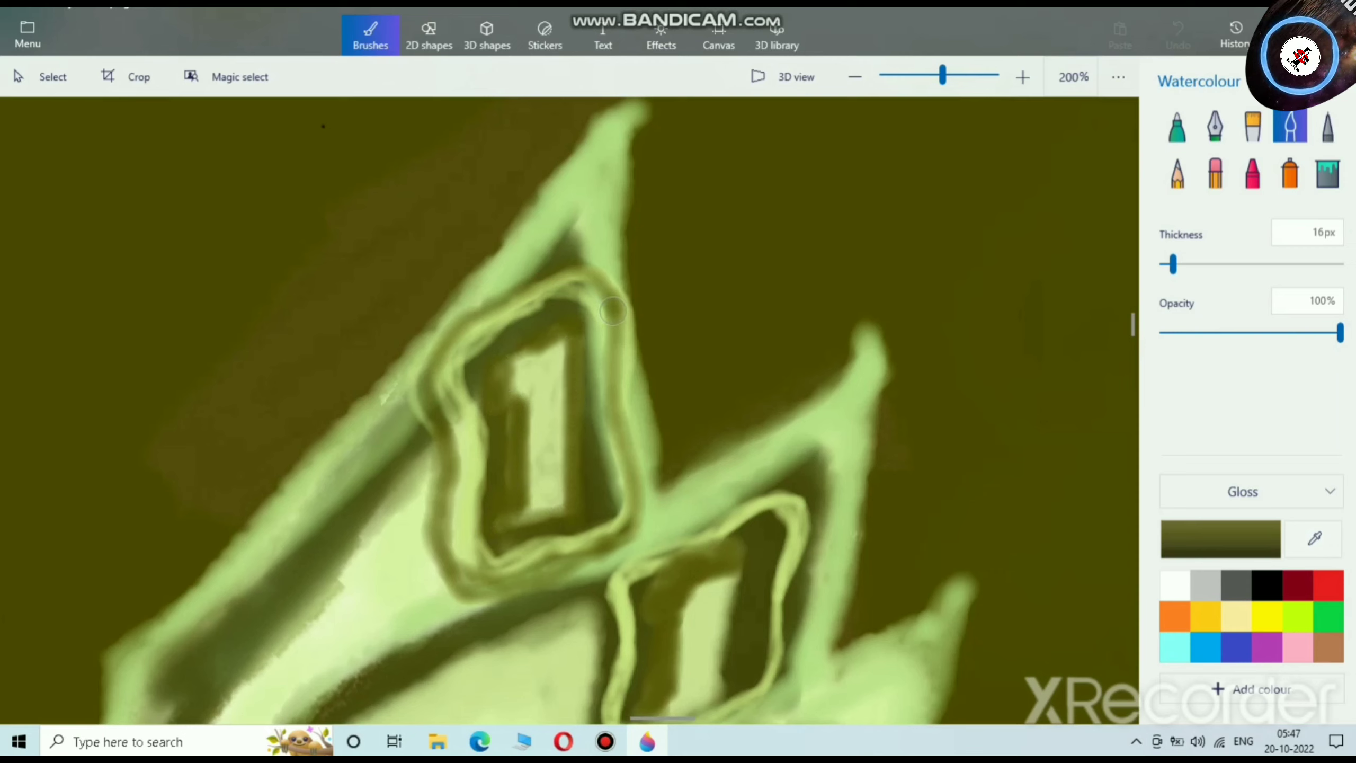
{"action": "mouse_move", "coordinate": [613, 310]}
{"action": "left_mouse_down"}
{"action": "mouse_move", "coordinate": [631, 495]}
{"action": "mouse_move", "coordinate": [599, 533]}
{"action": "mouse_move", "coordinate": [477, 579]}
{"action": "mouse_move", "coordinate": [435, 480]}
{"action": "mouse_move", "coordinate": [433, 403]}
{"action": "mouse_move", "coordinate": [463, 323]}
{"action": "mouse_move", "coordinate": [550, 271]}
{"action": "mouse_move", "coordinate": [499, 316]}
{"action": "mouse_move", "coordinate": [434, 338]}
{"action": "mouse_move", "coordinate": [428, 404]}
{"action": "mouse_move", "coordinate": [462, 483]}
{"action": "mouse_move", "coordinate": [447, 537]}
{"action": "mouse_move", "coordinate": [499, 573]}
{"action": "left_mouse_up"}
{"action": "scroll", "coordinate": [534, 567], "scroll_direction": "down", "scroll_amount": 5}
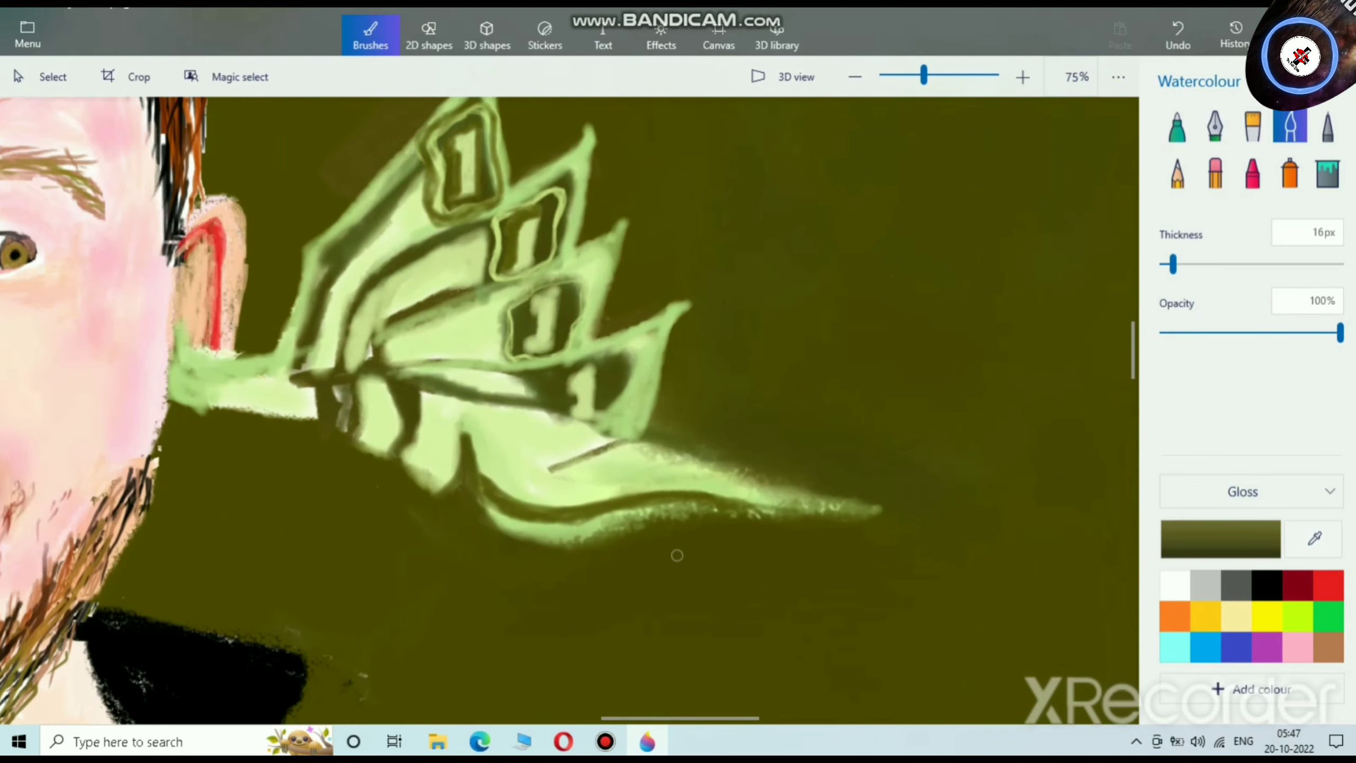
Step: Fill the dark area around the bottom bill's 1 with olive strokes, up to the bill's pale outer edge
{"action": "scroll", "coordinate": [677, 554], "scroll_direction": "up", "scroll_amount": 2}
{"action": "scroll", "coordinate": [580, 291], "scroll_direction": "up", "scroll_amount": 2}
{"action": "mouse_move", "coordinate": [621, 194]}
{"action": "left_mouse_down"}
{"action": "mouse_move", "coordinate": [582, 324]}
{"action": "mouse_move", "coordinate": [612, 183]}
{"action": "mouse_move", "coordinate": [585, 374]}
{"action": "mouse_move", "coordinate": [608, 187]}
{"action": "left_mouse_up"}
{"action": "mouse_move", "coordinate": [526, 197]}
{"action": "left_mouse_down"}
{"action": "mouse_move", "coordinate": [661, 121]}
{"action": "mouse_move", "coordinate": [561, 192]}
{"action": "mouse_move", "coordinate": [420, 221]}
{"action": "mouse_move", "coordinate": [658, 110]}
{"action": "mouse_move", "coordinate": [595, 359]}
{"action": "mouse_move", "coordinate": [528, 354]}
{"action": "mouse_move", "coordinate": [598, 339]}
{"action": "mouse_move", "coordinate": [601, 287]}
{"action": "mouse_move", "coordinate": [616, 290]}
{"action": "mouse_move", "coordinate": [605, 217]}
{"action": "mouse_move", "coordinate": [642, 115]}
{"action": "mouse_move", "coordinate": [595, 175]}
{"action": "mouse_move", "coordinate": [547, 192]}
{"action": "mouse_move", "coordinate": [638, 134]}
{"action": "mouse_move", "coordinate": [617, 202]}
{"action": "mouse_move", "coordinate": [623, 278]}
{"action": "mouse_move", "coordinate": [570, 336]}
{"action": "mouse_move", "coordinate": [567, 303]}
{"action": "mouse_move", "coordinate": [516, 349]}
{"action": "mouse_move", "coordinate": [567, 314]}
{"action": "mouse_move", "coordinate": [586, 347]}
{"action": "left_mouse_up"}
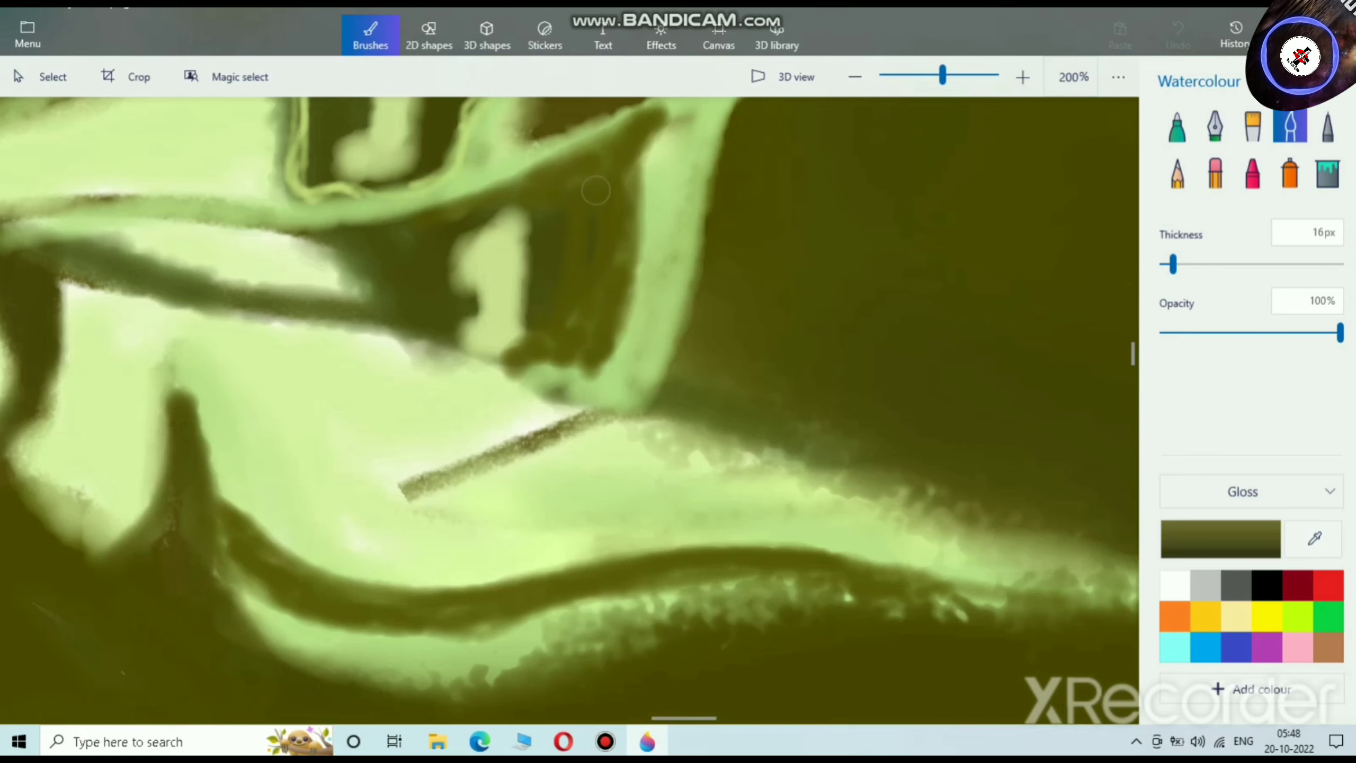
{"action": "scroll", "coordinate": [593, 342], "scroll_direction": "down", "scroll_amount": 5}
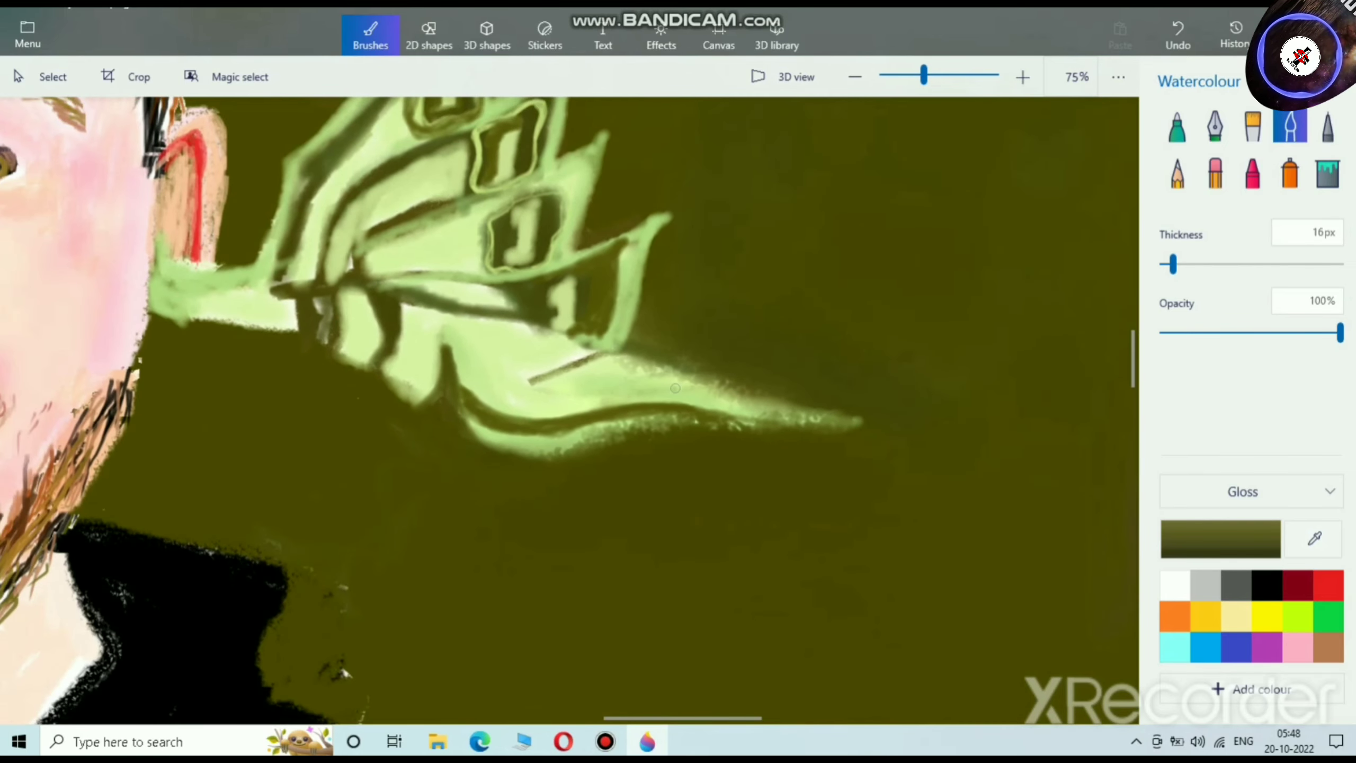
Step: Cover the pale frame around the third bill's 1 with a thick olive frame and reshape the numeral with olive strokes
{"action": "scroll", "coordinate": [661, 266], "scroll_direction": "up", "scroll_amount": 7}
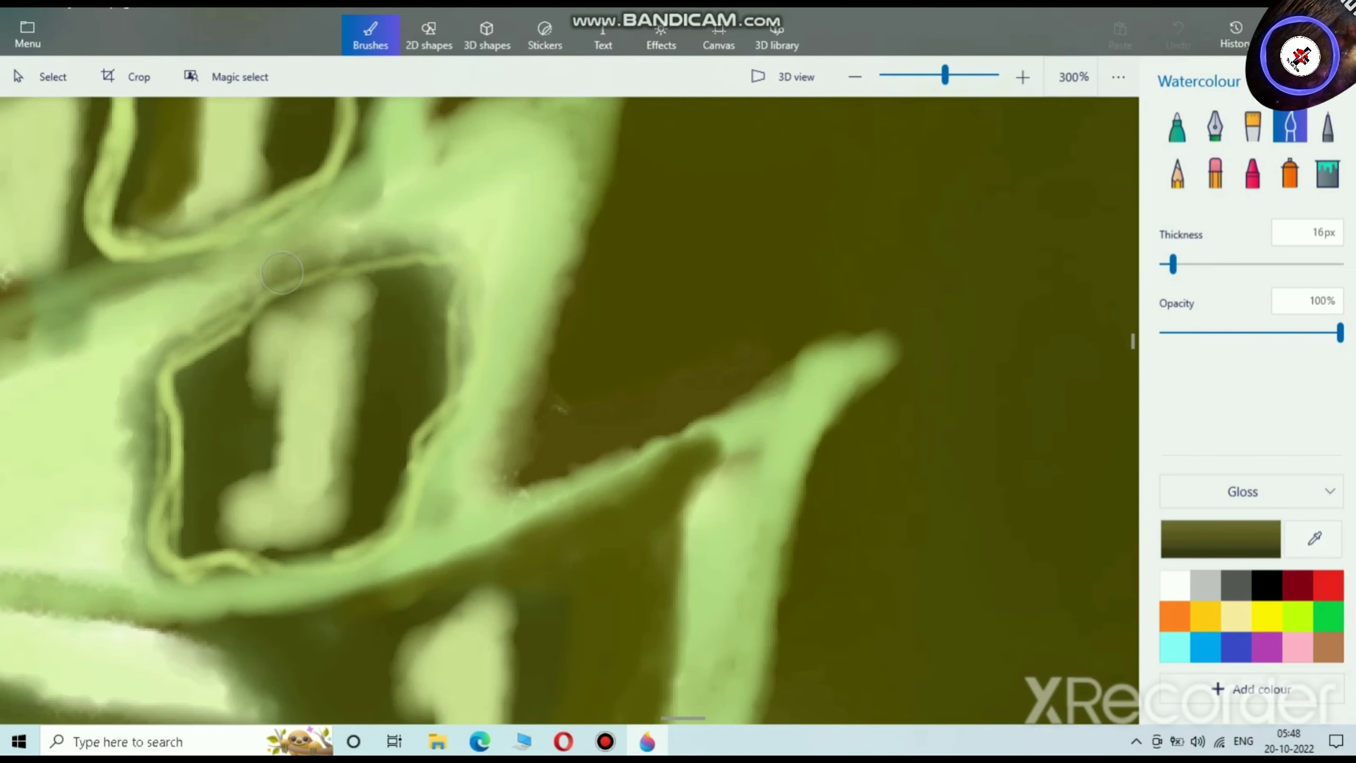
{"action": "mouse_move", "coordinate": [282, 273]}
{"action": "left_mouse_down"}
{"action": "mouse_move", "coordinate": [451, 226]}
{"action": "mouse_move", "coordinate": [276, 254]}
{"action": "mouse_move", "coordinate": [146, 318]}
{"action": "mouse_move", "coordinate": [153, 435]}
{"action": "mouse_move", "coordinate": [133, 559]}
{"action": "mouse_move", "coordinate": [172, 600]}
{"action": "mouse_move", "coordinate": [271, 572]}
{"action": "mouse_move", "coordinate": [377, 582]}
{"action": "mouse_move", "coordinate": [447, 426]}
{"action": "mouse_move", "coordinate": [472, 281]}
{"action": "mouse_move", "coordinate": [462, 206]}
{"action": "mouse_move", "coordinate": [243, 257]}
{"action": "mouse_move", "coordinate": [168, 298]}
{"action": "mouse_move", "coordinate": [141, 555]}
{"action": "mouse_move", "coordinate": [193, 593]}
{"action": "mouse_move", "coordinate": [361, 575]}
{"action": "mouse_move", "coordinate": [403, 527]}
{"action": "mouse_move", "coordinate": [480, 267]}
{"action": "mouse_move", "coordinate": [462, 190]}
{"action": "mouse_move", "coordinate": [236, 259]}
{"action": "mouse_move", "coordinate": [162, 370]}
{"action": "mouse_move", "coordinate": [136, 545]}
{"action": "mouse_move", "coordinate": [217, 594]}
{"action": "mouse_move", "coordinate": [390, 563]}
{"action": "mouse_move", "coordinate": [452, 417]}
{"action": "mouse_move", "coordinate": [482, 225]}
{"action": "mouse_move", "coordinate": [463, 365]}
{"action": "mouse_move", "coordinate": [442, 232]}
{"action": "mouse_move", "coordinate": [406, 491]}
{"action": "mouse_move", "coordinate": [386, 542]}
{"action": "mouse_move", "coordinate": [361, 558]}
{"action": "mouse_move", "coordinate": [247, 565]}
{"action": "mouse_move", "coordinate": [169, 538]}
{"action": "mouse_move", "coordinate": [163, 493]}
{"action": "mouse_move", "coordinate": [231, 307]}
{"action": "mouse_move", "coordinate": [194, 319]}
{"action": "mouse_move", "coordinate": [201, 371]}
{"action": "mouse_move", "coordinate": [325, 270]}
{"action": "mouse_move", "coordinate": [255, 324]}
{"action": "mouse_move", "coordinate": [362, 261]}
{"action": "mouse_move", "coordinate": [216, 303]}
{"action": "mouse_move", "coordinate": [288, 270]}
{"action": "mouse_move", "coordinate": [350, 280]}
{"action": "mouse_move", "coordinate": [443, 253]}
{"action": "mouse_move", "coordinate": [467, 223]}
{"action": "mouse_move", "coordinate": [484, 292]}
{"action": "mouse_move", "coordinate": [422, 454]}
{"action": "mouse_move", "coordinate": [377, 520]}
{"action": "mouse_move", "coordinate": [228, 579]}
{"action": "mouse_move", "coordinate": [183, 570]}
{"action": "mouse_move", "coordinate": [169, 523]}
{"action": "mouse_move", "coordinate": [189, 517]}
{"action": "mouse_move", "coordinate": [218, 559]}
{"action": "mouse_move", "coordinate": [234, 482]}
{"action": "mouse_move", "coordinate": [269, 473]}
{"action": "mouse_move", "coordinate": [261, 482]}
{"action": "mouse_move", "coordinate": [290, 446]}
{"action": "mouse_move", "coordinate": [282, 476]}
{"action": "mouse_move", "coordinate": [293, 372]}
{"action": "mouse_move", "coordinate": [239, 398]}
{"action": "mouse_move", "coordinate": [297, 411]}
{"action": "mouse_move", "coordinate": [236, 394]}
{"action": "mouse_move", "coordinate": [272, 448]}
{"action": "mouse_move", "coordinate": [378, 352]}
{"action": "mouse_move", "coordinate": [294, 549]}
{"action": "mouse_move", "coordinate": [236, 422]}
{"action": "mouse_move", "coordinate": [375, 409]}
{"action": "left_mouse_up"}
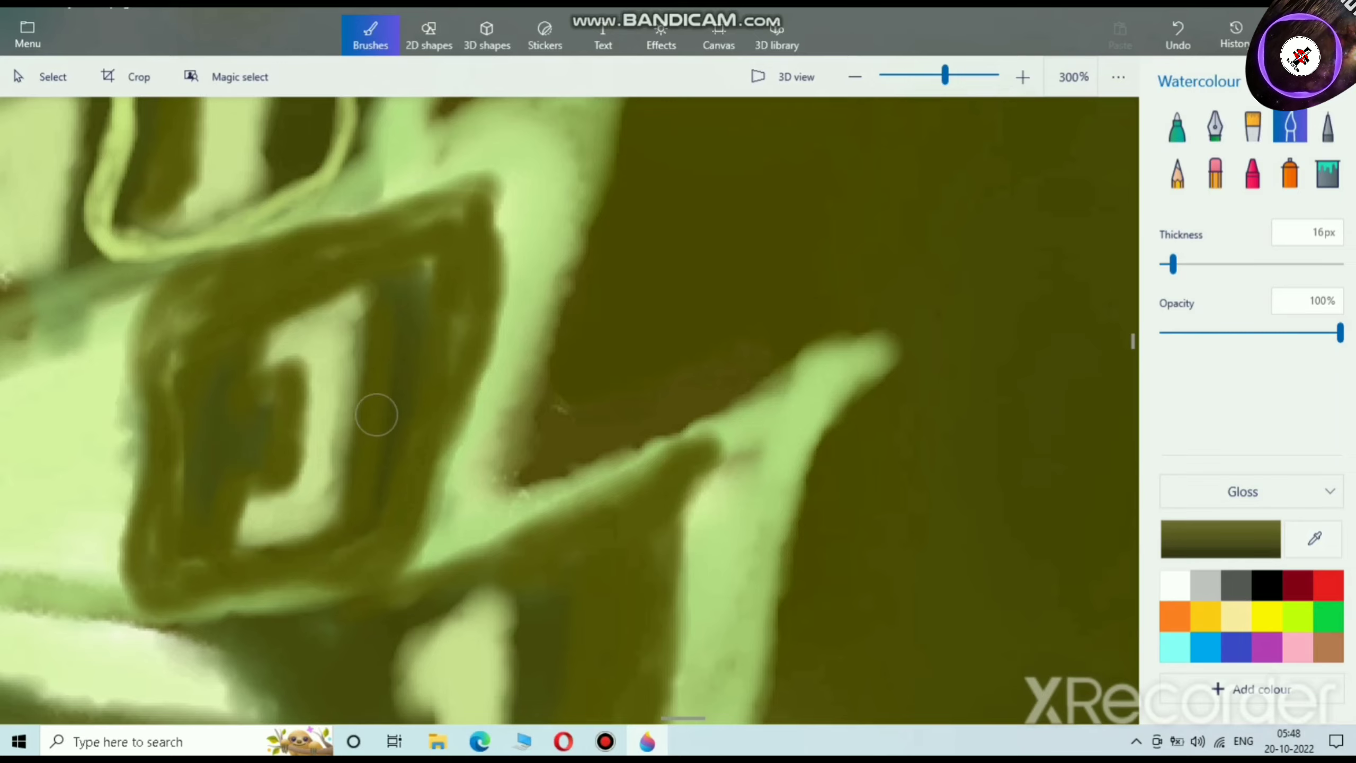
{"action": "scroll", "coordinate": [381, 388], "scroll_direction": "down", "scroll_amount": 5}
{"action": "scroll", "coordinate": [516, 420], "scroll_direction": "down", "scroll_amount": 3}
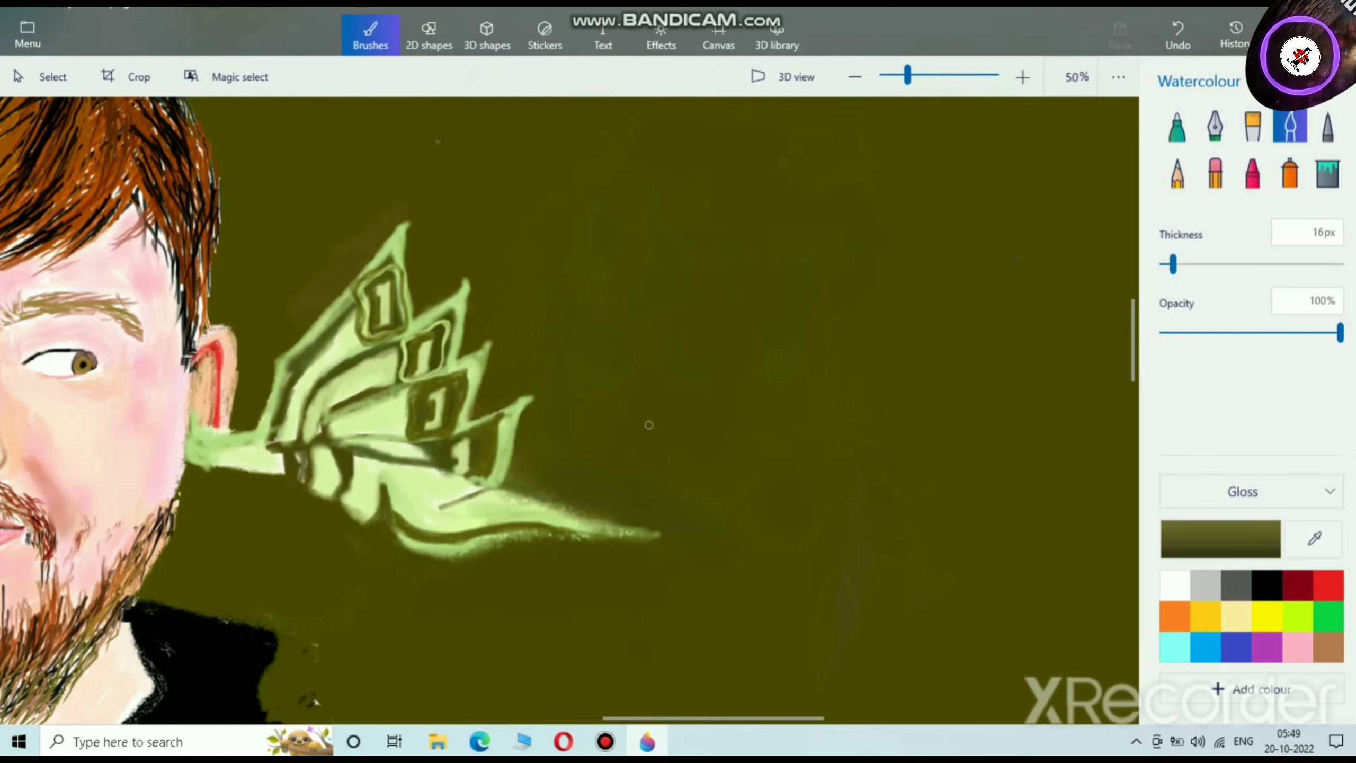
{"action": "scroll", "coordinate": [649, 425], "scroll_direction": "down", "scroll_amount": 3}
{"action": "scroll", "coordinate": [649, 425], "scroll_direction": "up", "scroll_amount": 2}
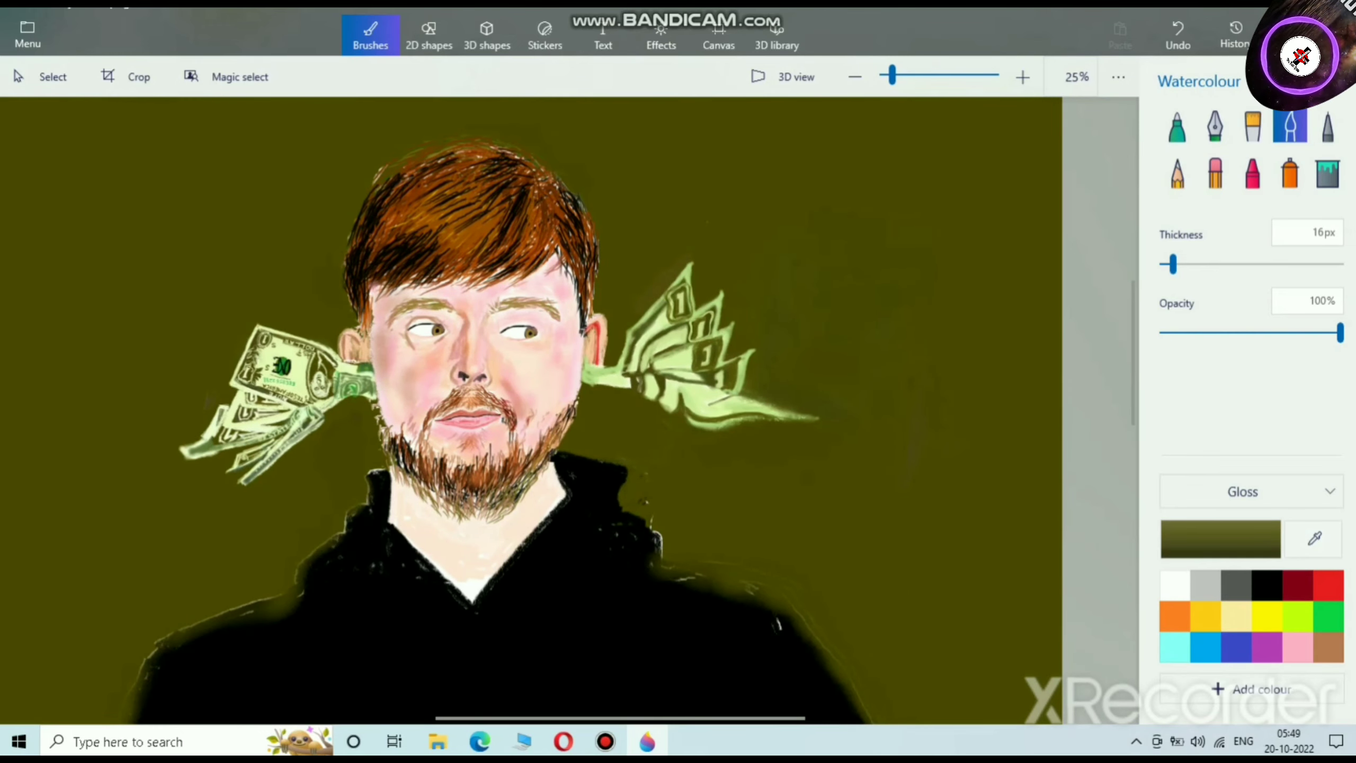
{"action": "scroll", "coordinate": [700, 411], "scroll_direction": "up", "scroll_amount": 3}
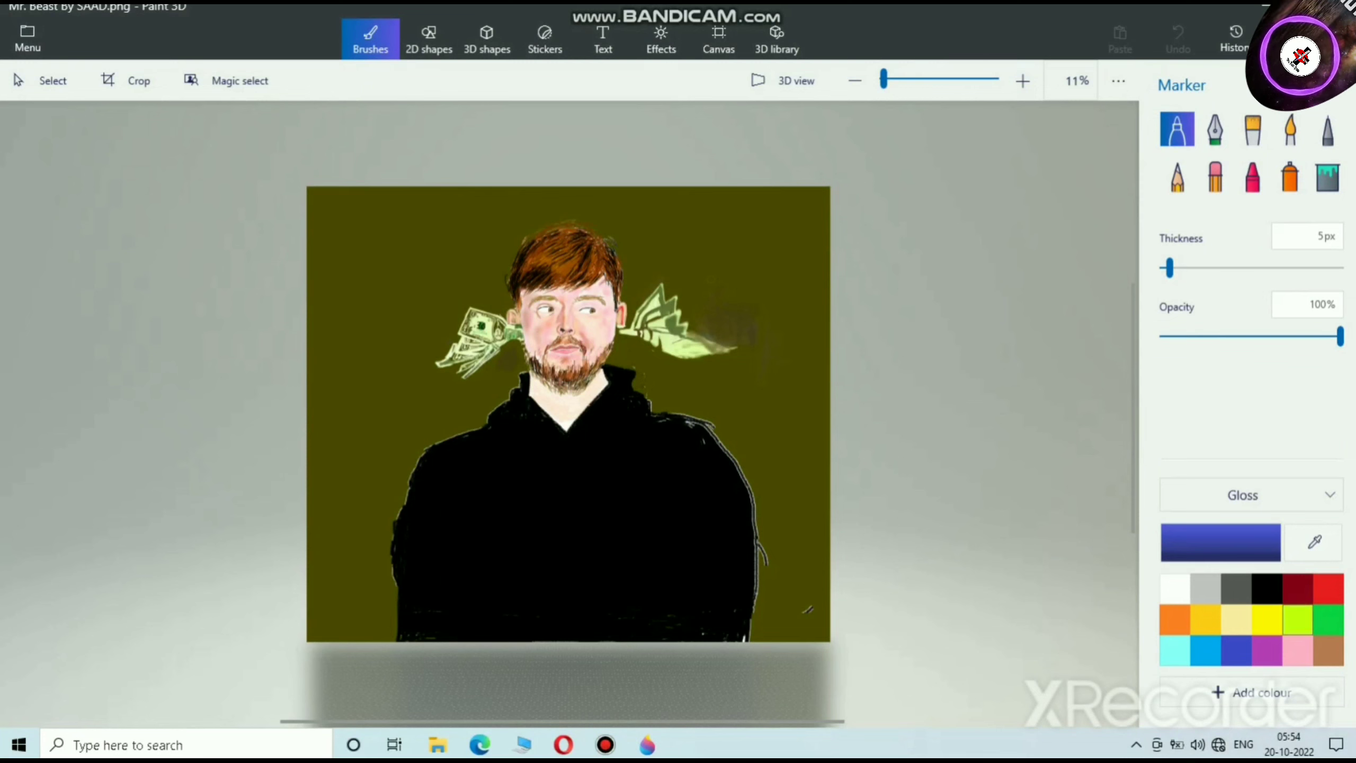
Step: Choose the lime colour, lighten it to a pale yellow-green and switch to the Watercolour brush
{"action": "left_click", "coordinate": [1297, 620]}
{"action": "left_click", "coordinate": [1222, 545]}
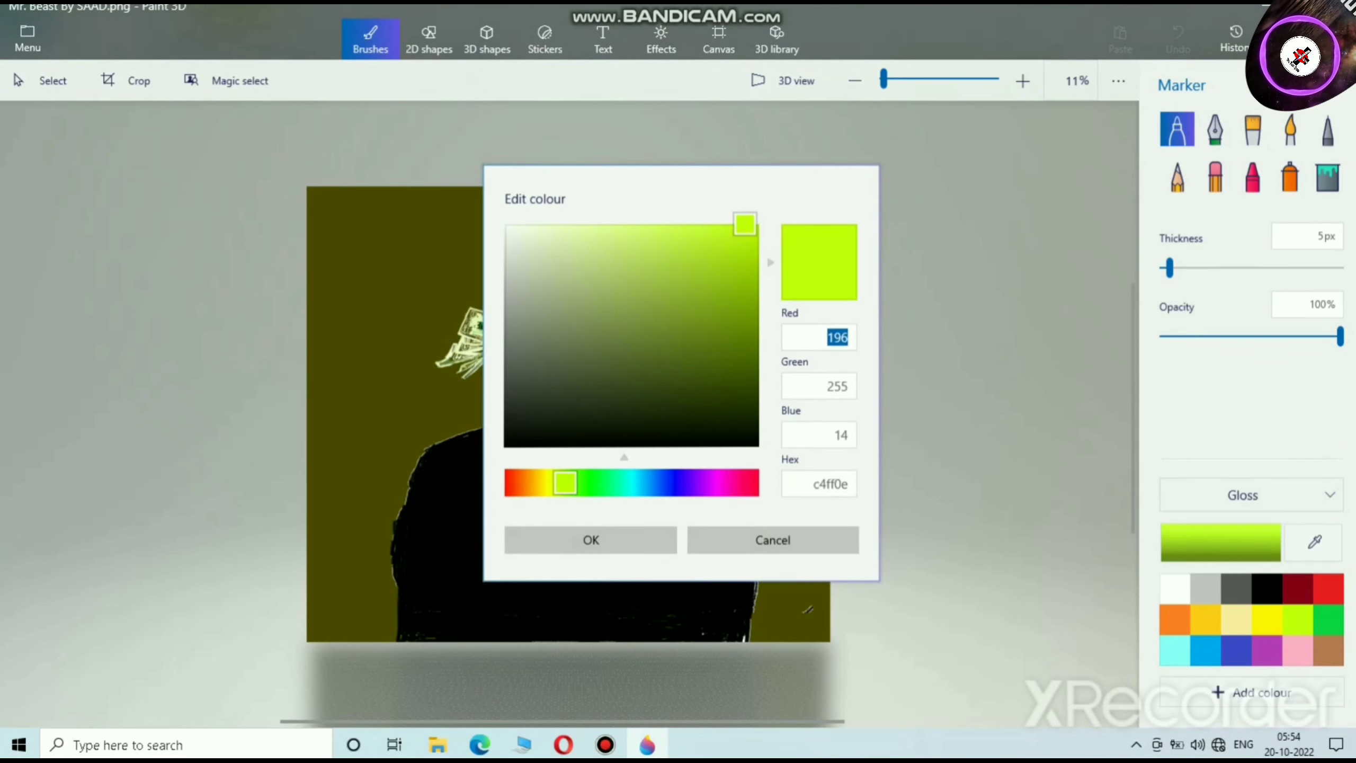
{"action": "left_click_drag", "start_coordinate": [746, 237], "coordinate": [606, 224]}
{"action": "key", "text": "Return"}
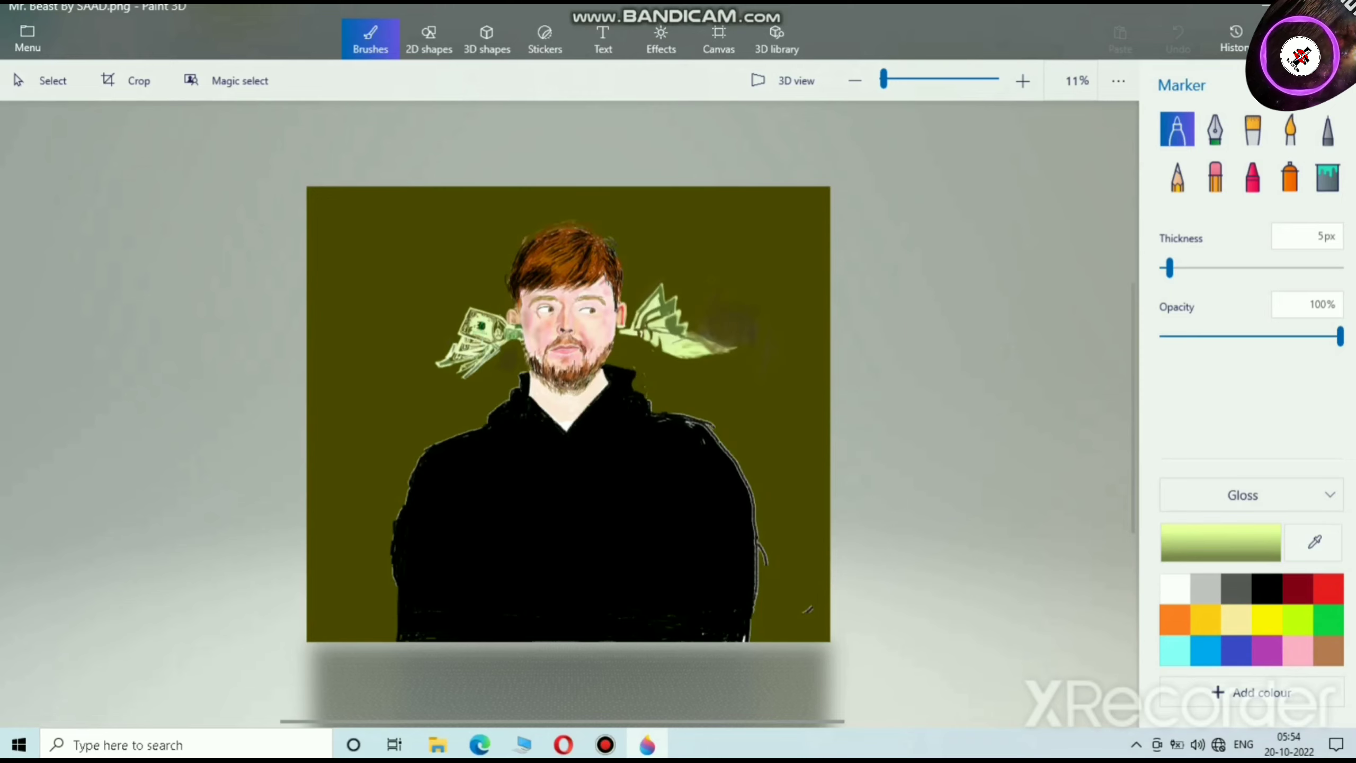
{"action": "scroll", "coordinate": [696, 206], "scroll_direction": "up", "scroll_amount": 3}
{"action": "left_click", "coordinate": [1291, 128]}
Step: Paint pale yellow-green at 106 px over the brown smudge and dark lines on the right wing's bottom bill
{"action": "scroll", "coordinate": [684, 441], "scroll_direction": "up", "scroll_amount": 3}
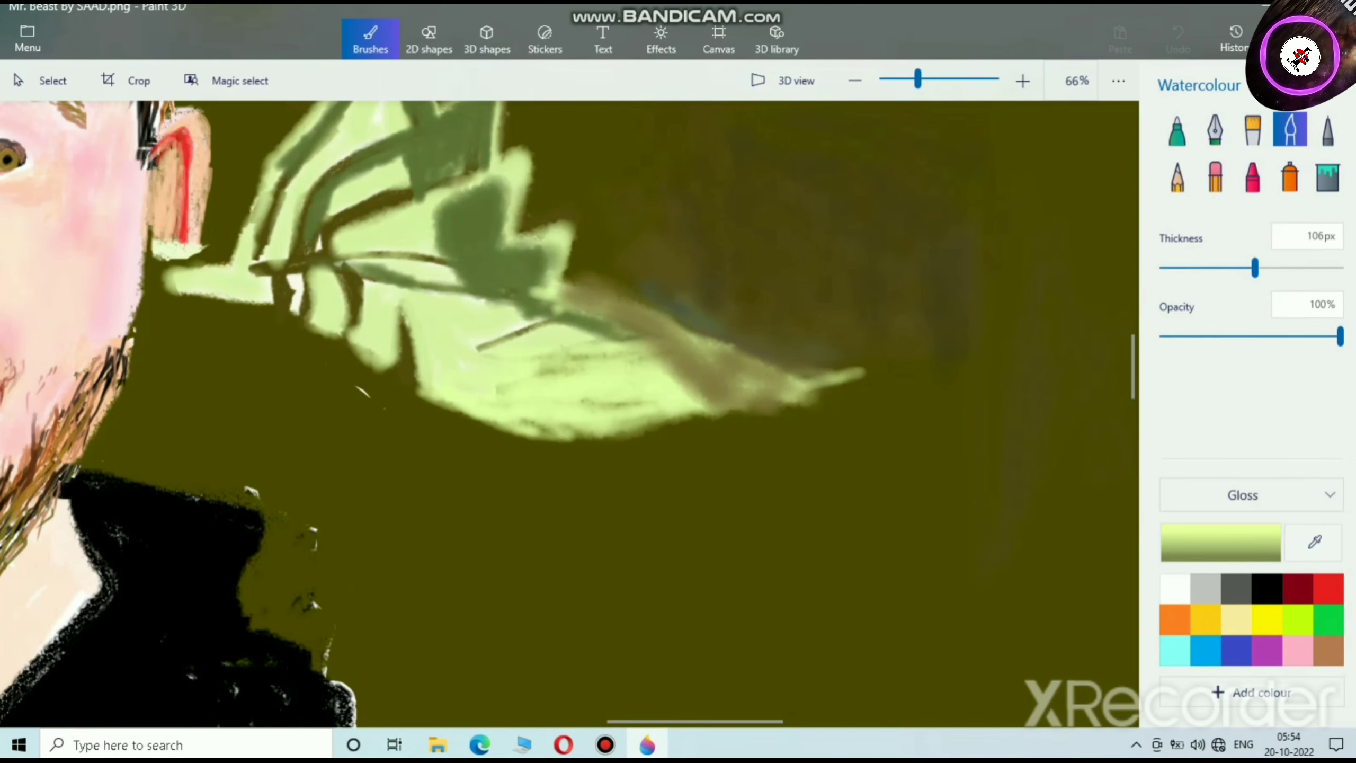
{"action": "mouse_move", "coordinate": [672, 368]}
{"action": "left_mouse_down"}
{"action": "mouse_move", "coordinate": [705, 375]}
{"action": "mouse_move", "coordinate": [632, 380]}
{"action": "mouse_move", "coordinate": [558, 412]}
{"action": "mouse_move", "coordinate": [456, 367]}
{"action": "left_mouse_up"}
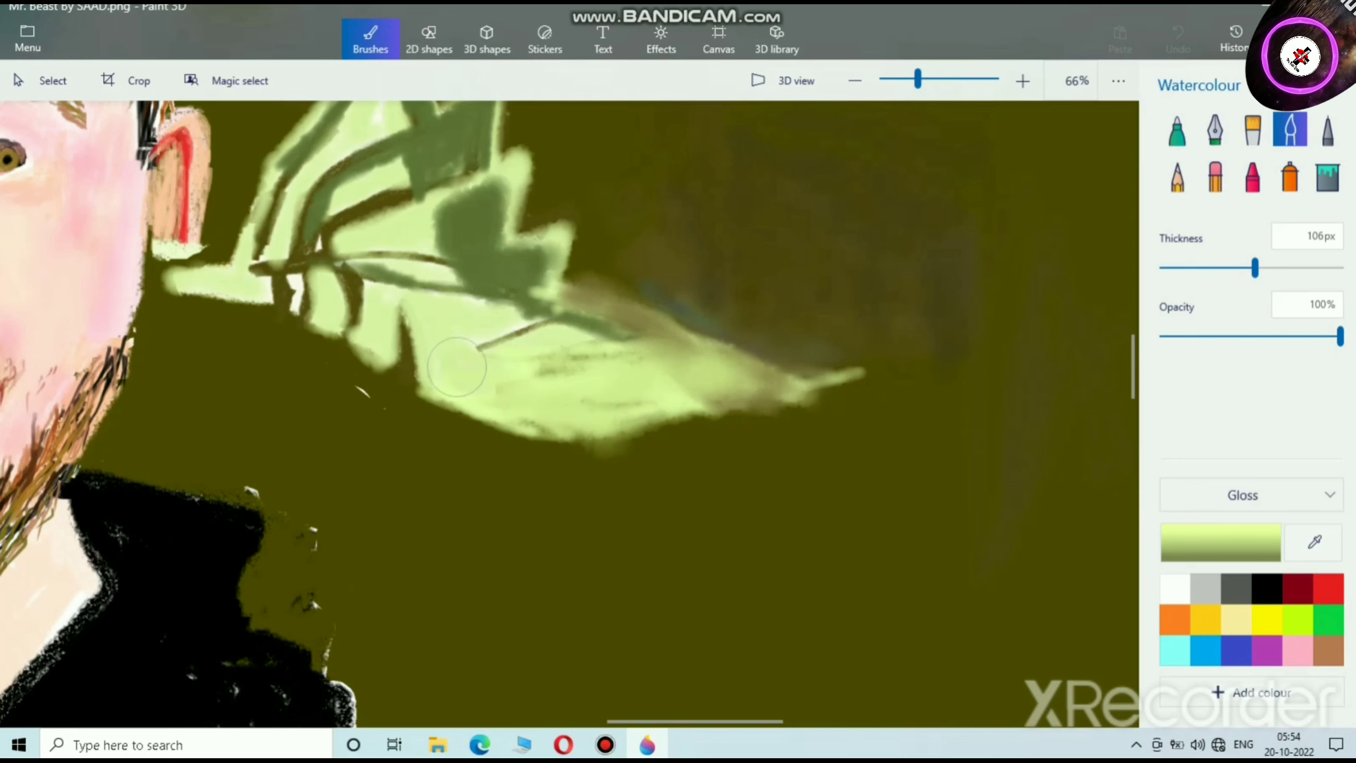
{"action": "left_click_drag", "start_coordinate": [695, 372], "coordinate": [595, 341]}
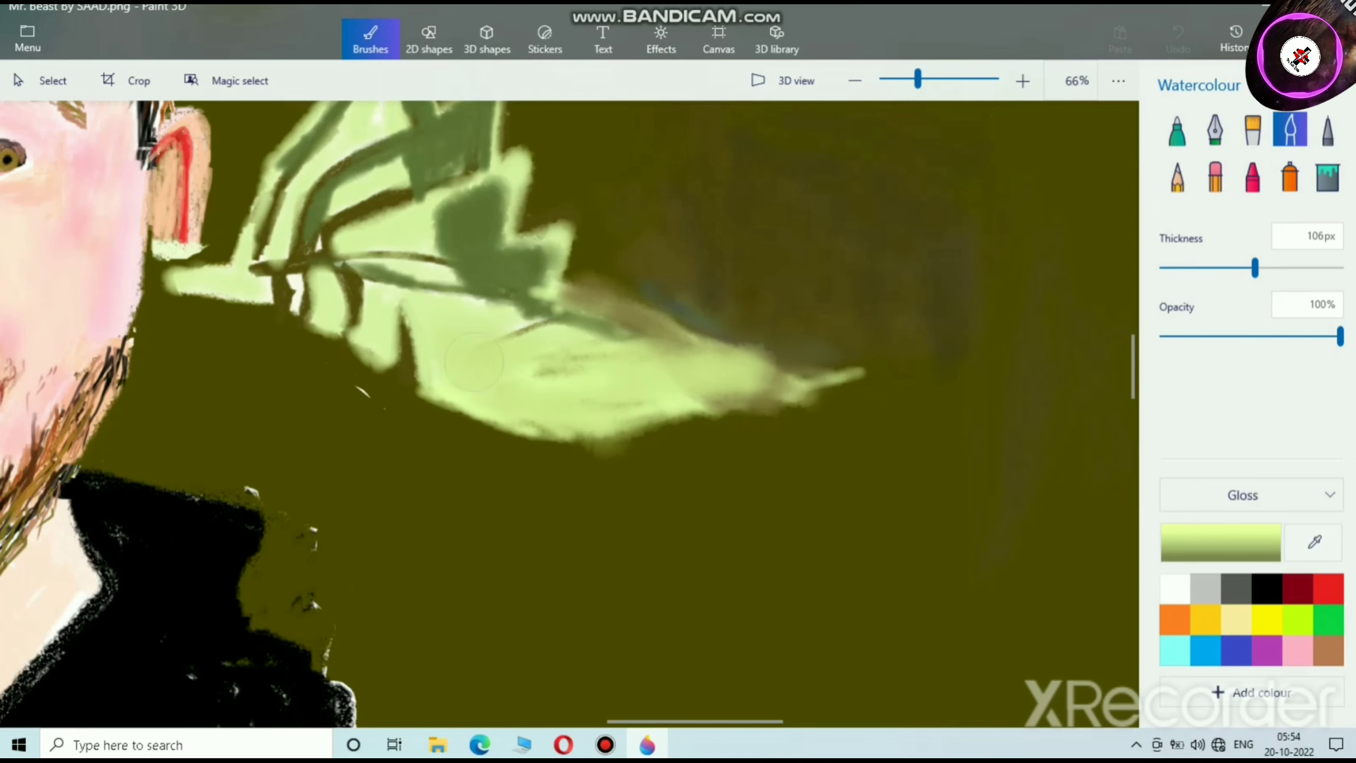
Step: Paint pale yellow-green over the dark green band of the right wing's topmost bill, from its tip to the base
{"action": "scroll", "coordinate": [729, 294], "scroll_direction": "up", "scroll_amount": 3}
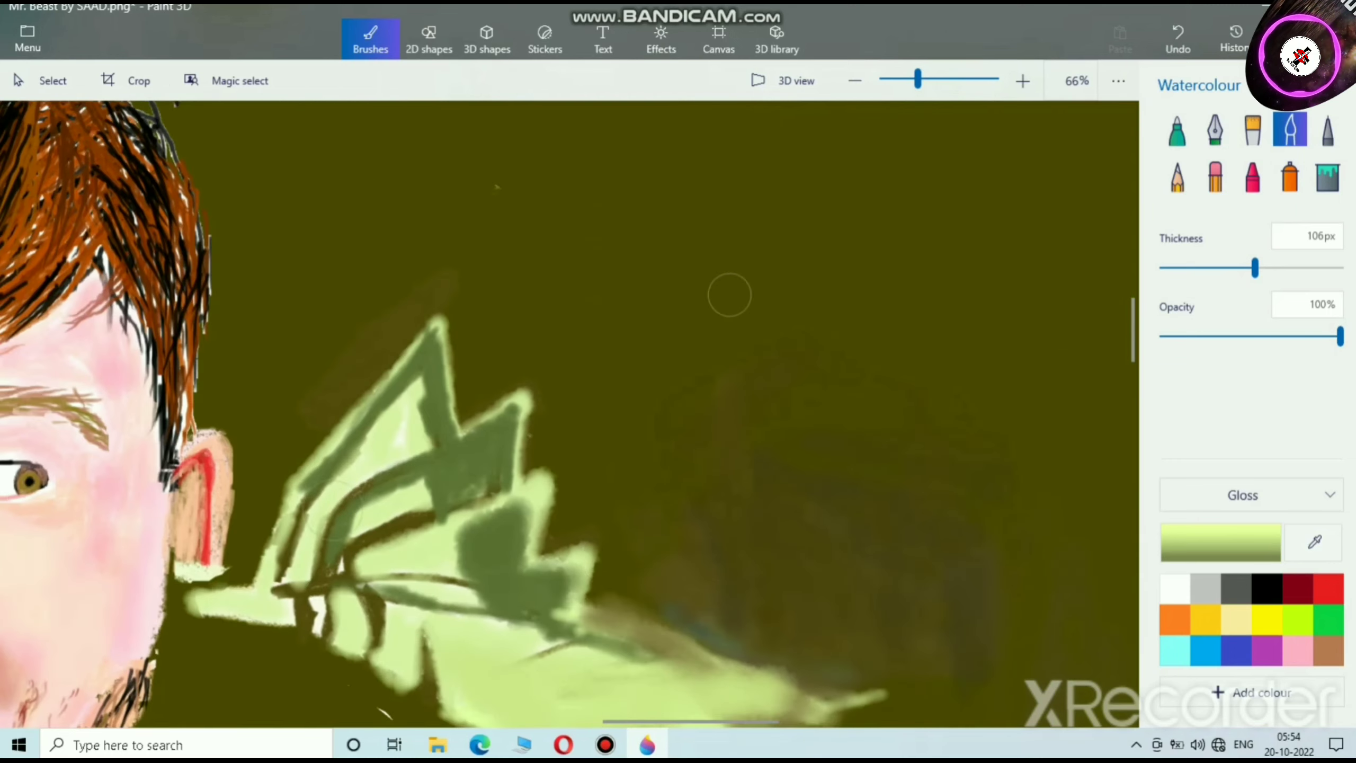
{"action": "scroll", "coordinate": [784, 270], "scroll_direction": "up", "scroll_amount": 1}
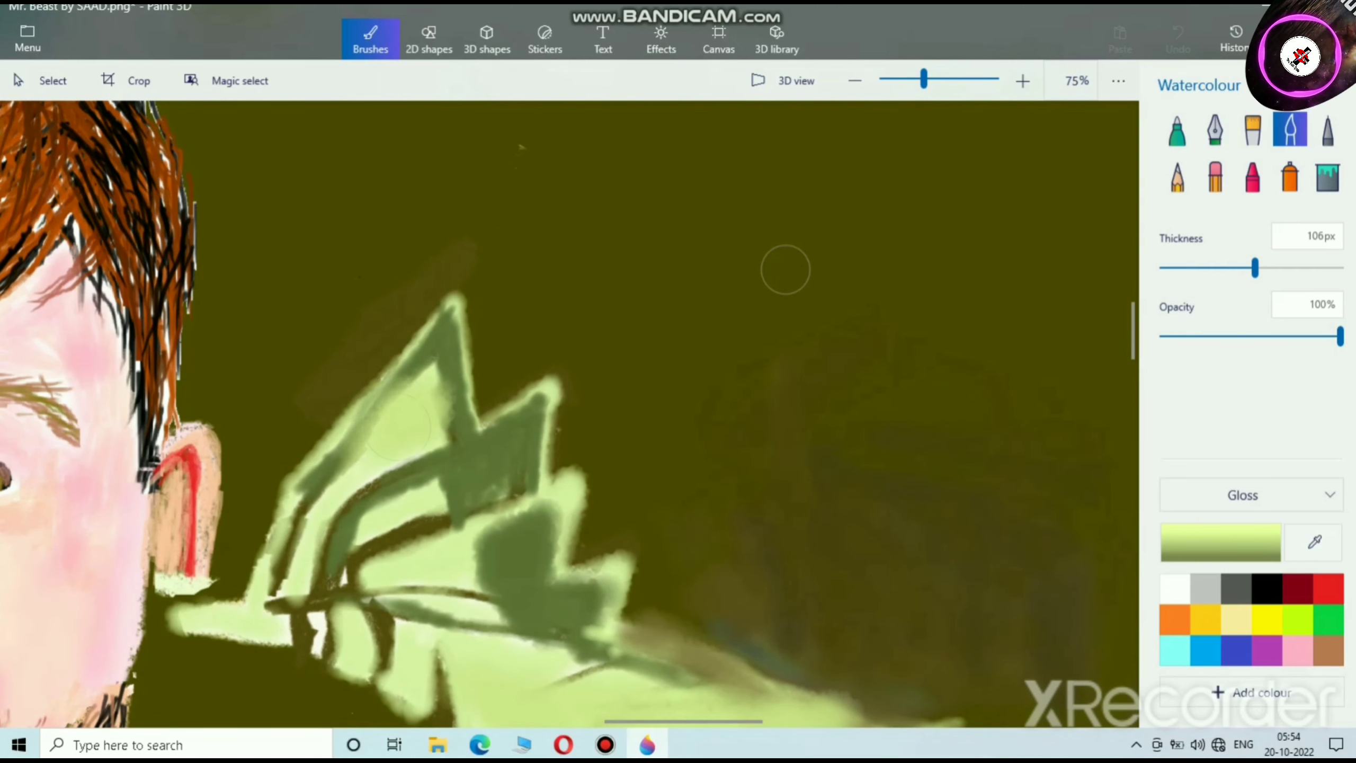
{"action": "mouse_move", "coordinate": [457, 334]}
{"action": "left_mouse_down"}
{"action": "mouse_move", "coordinate": [435, 412]}
{"action": "mouse_move", "coordinate": [448, 399]}
{"action": "mouse_move", "coordinate": [427, 406]}
{"action": "mouse_move", "coordinate": [423, 388]}
{"action": "mouse_move", "coordinate": [299, 506]}
{"action": "mouse_move", "coordinate": [289, 589]}
{"action": "left_mouse_up"}
{"action": "scroll", "coordinate": [629, 490], "scroll_direction": "down", "scroll_amount": 3}
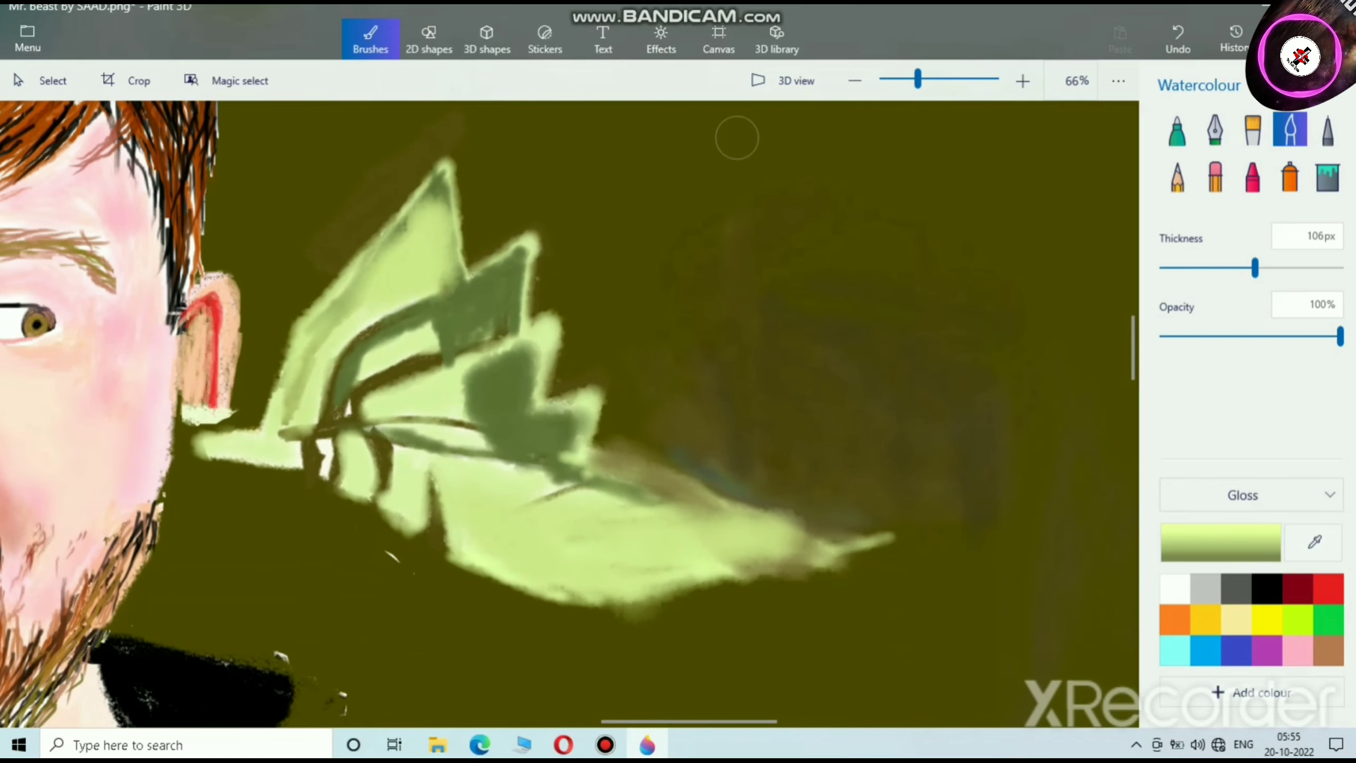
Step: Try covering the lower bills' dark patches and the bottom bill's upper edge in pale yellow-green, and undo both strokes
{"action": "mouse_move", "coordinate": [498, 292]}
{"action": "left_mouse_down"}
{"action": "mouse_move", "coordinate": [485, 309]}
{"action": "mouse_move", "coordinate": [415, 317]}
{"action": "mouse_move", "coordinate": [341, 380]}
{"action": "mouse_move", "coordinate": [513, 277]}
{"action": "mouse_move", "coordinate": [481, 395]}
{"action": "mouse_move", "coordinate": [497, 438]}
{"action": "mouse_move", "coordinate": [561, 374]}
{"action": "mouse_move", "coordinate": [614, 470]}
{"action": "mouse_move", "coordinate": [748, 482]}
{"action": "mouse_move", "coordinate": [855, 534]}
{"action": "left_mouse_up"}
{"action": "mouse_move", "coordinate": [588, 502]}
{"action": "left_mouse_down"}
{"action": "mouse_move", "coordinate": [732, 482]}
{"action": "mouse_move", "coordinate": [881, 529]}
{"action": "mouse_move", "coordinate": [694, 487]}
{"action": "left_mouse_up"}
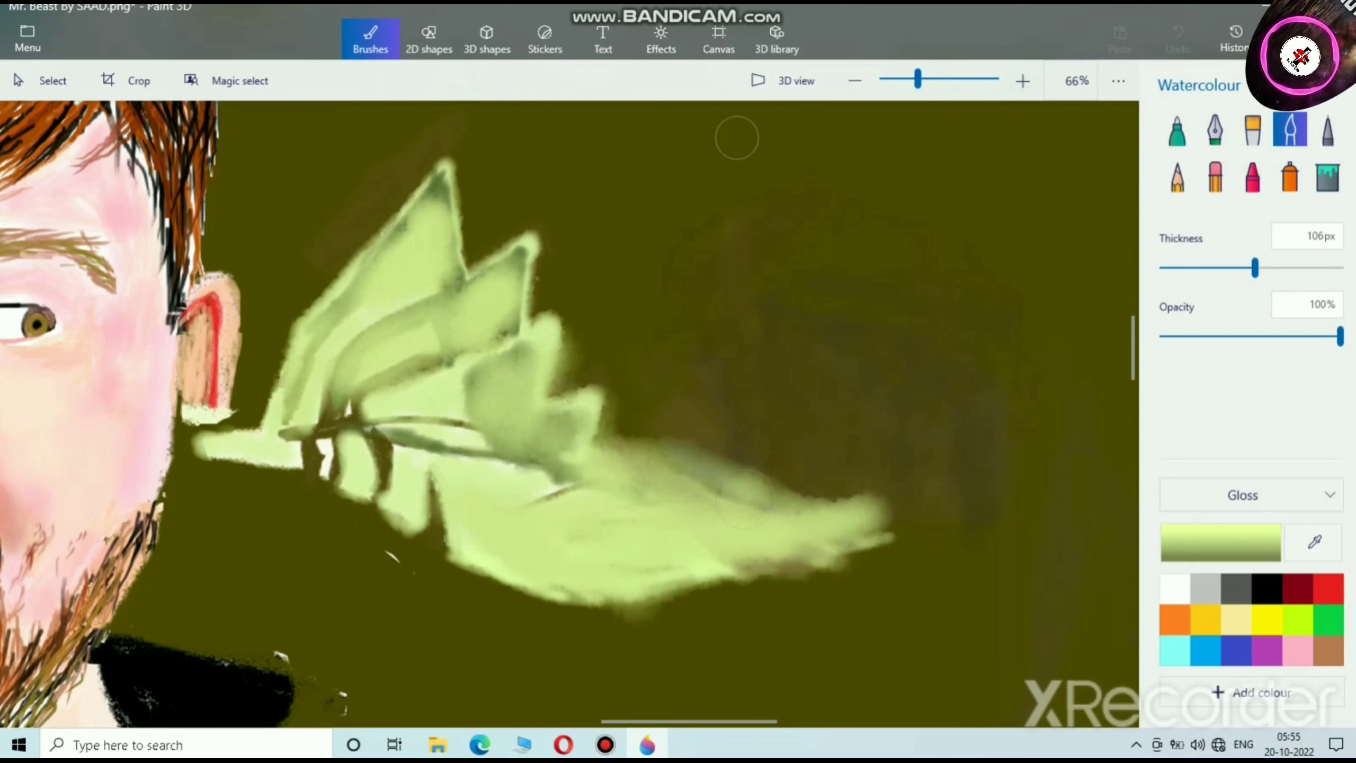
{"action": "key", "text": "ctrl+z"}
{"action": "key", "text": "ctrl+z"}
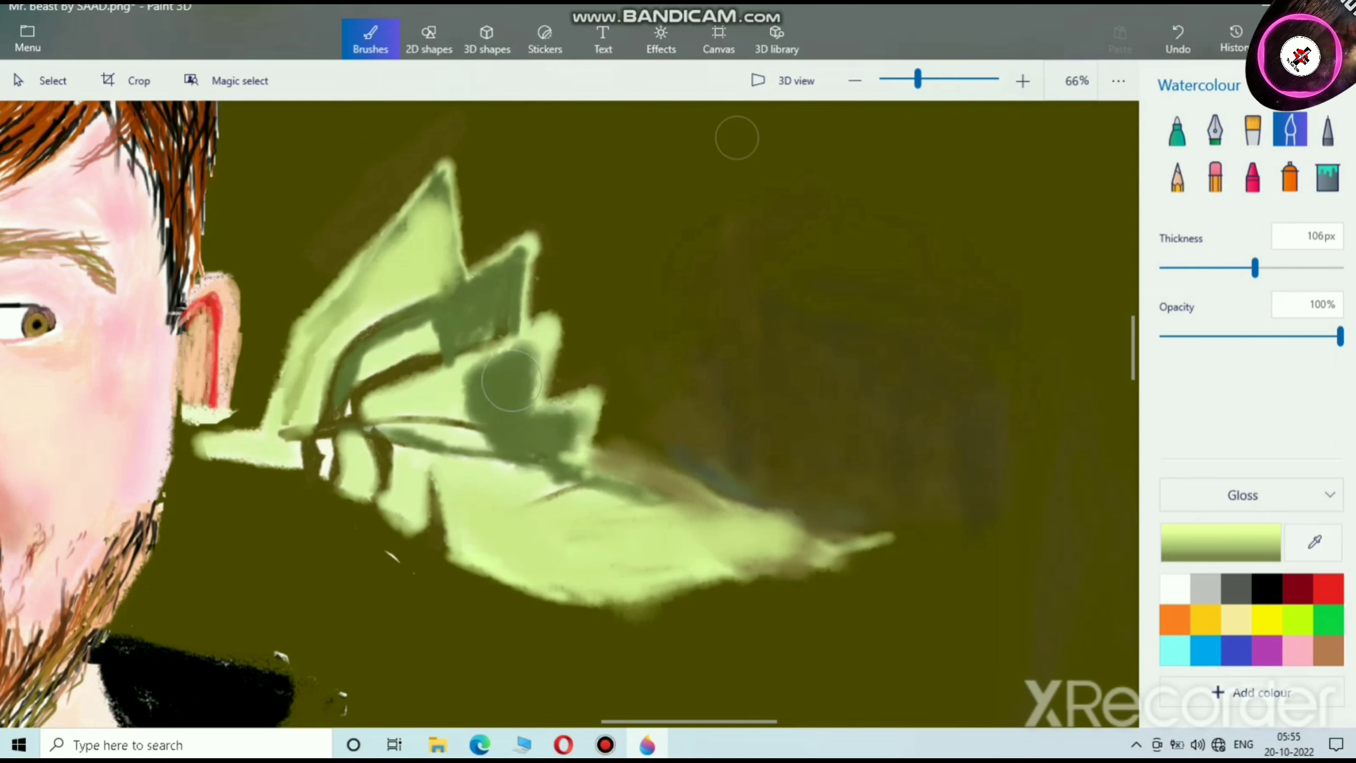
Step: Choose the yellow colour for the brush and darken it to an olive tone
{"action": "left_click", "coordinate": [1267, 620]}
{"action": "left_click", "coordinate": [1221, 543]}
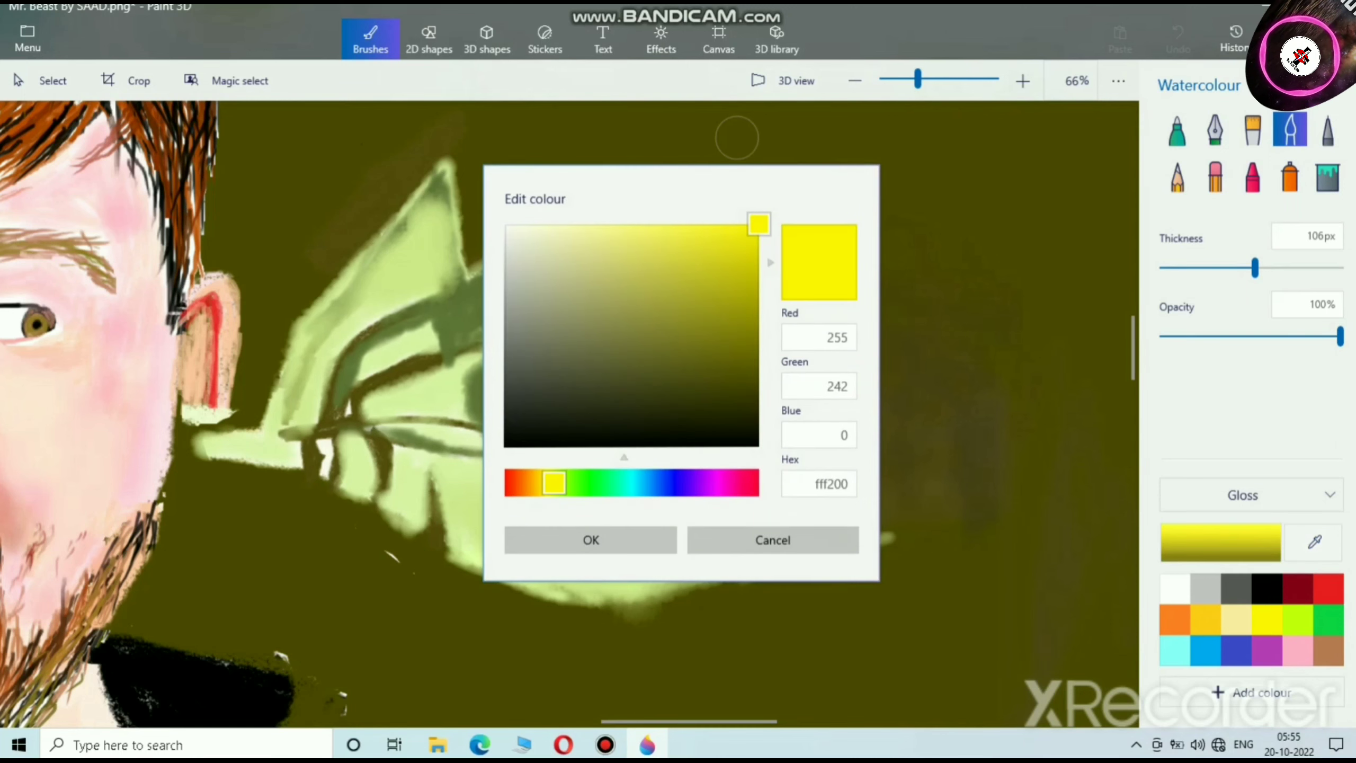
{"action": "left_click_drag", "start_coordinate": [759, 225], "coordinate": [759, 360]}
{"action": "left_click", "coordinate": [591, 539]}
Step: Paint olive at 78 px over the dark patches of the lower three bills and inside the topmost bill's upper end
{"action": "scroll", "coordinate": [481, 315], "scroll_direction": "up", "scroll_amount": 1}
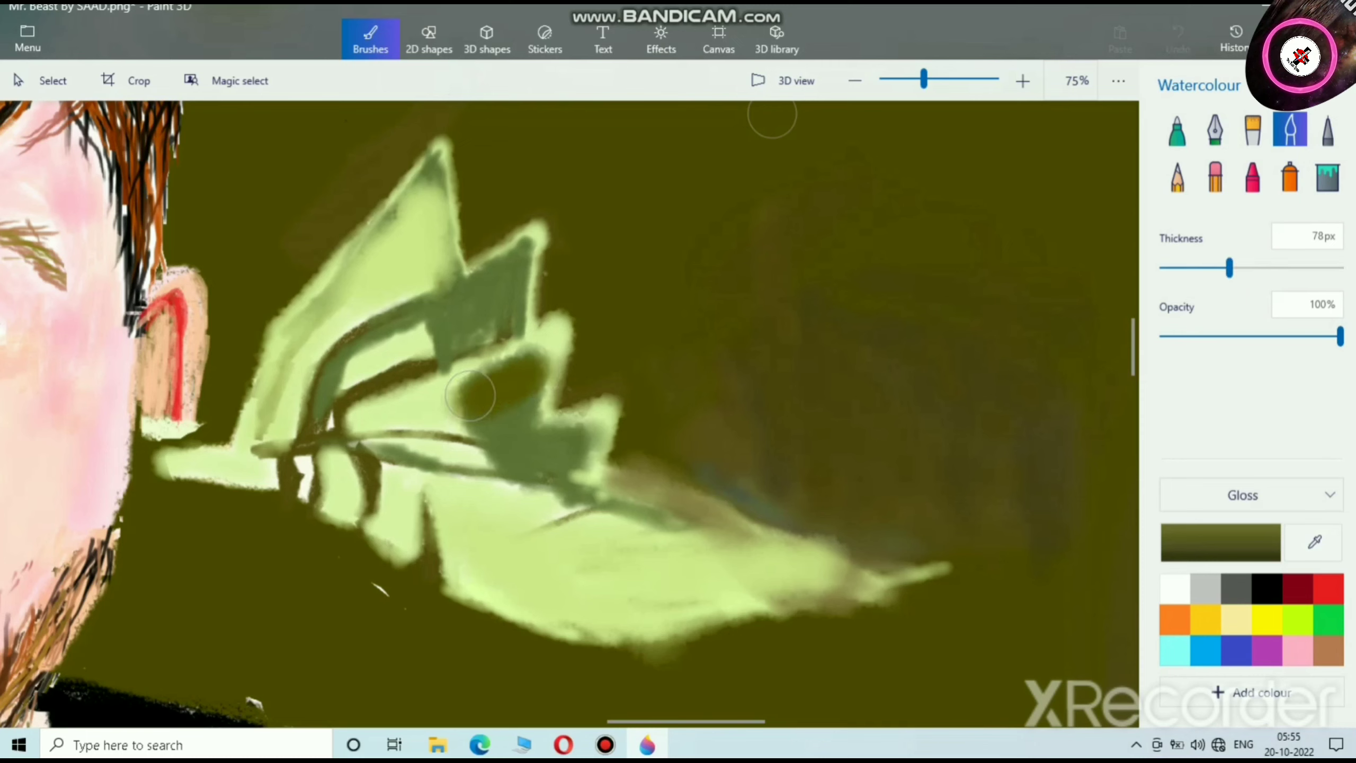
{"action": "left_click_drag", "start_coordinate": [545, 462], "coordinate": [584, 437]}
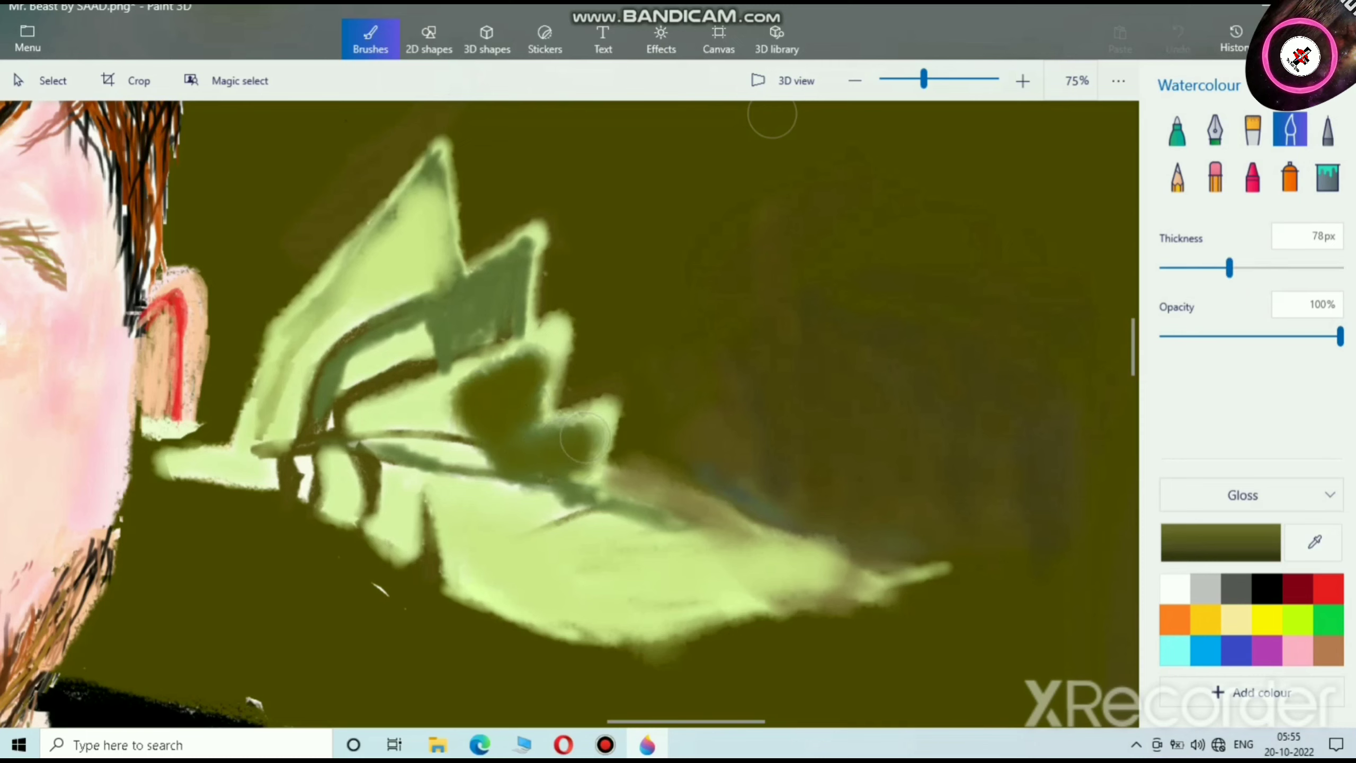
{"action": "left_click_drag", "start_coordinate": [476, 370], "coordinate": [529, 354]}
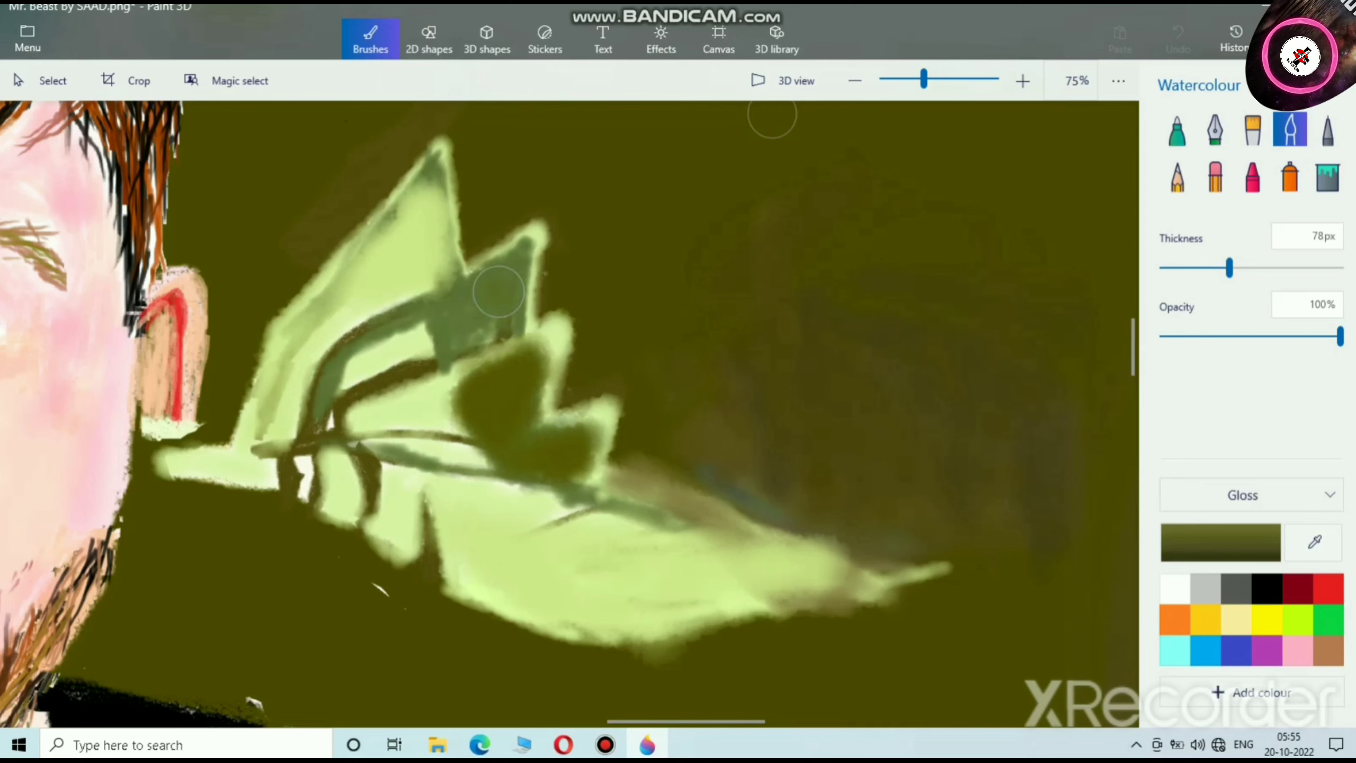
{"action": "left_click_drag", "start_coordinate": [499, 292], "coordinate": [492, 327]}
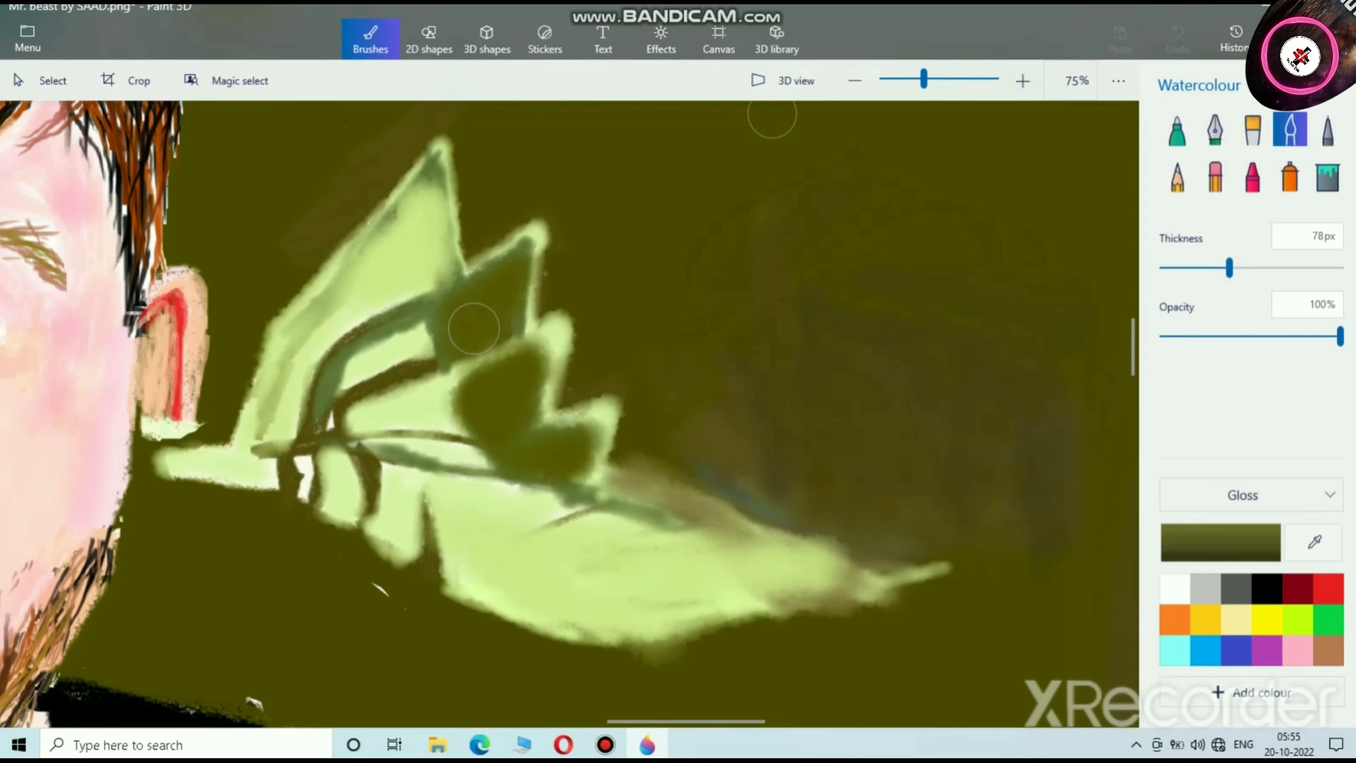
{"action": "mouse_move", "coordinate": [411, 196]}
{"action": "left_mouse_down"}
{"action": "mouse_move", "coordinate": [420, 268]}
{"action": "mouse_move", "coordinate": [429, 185]}
{"action": "mouse_move", "coordinate": [436, 271]}
{"action": "mouse_move", "coordinate": [423, 225]}
{"action": "mouse_move", "coordinate": [396, 241]}
{"action": "mouse_move", "coordinate": [403, 205]}
{"action": "mouse_move", "coordinate": [401, 289]}
{"action": "left_mouse_up"}
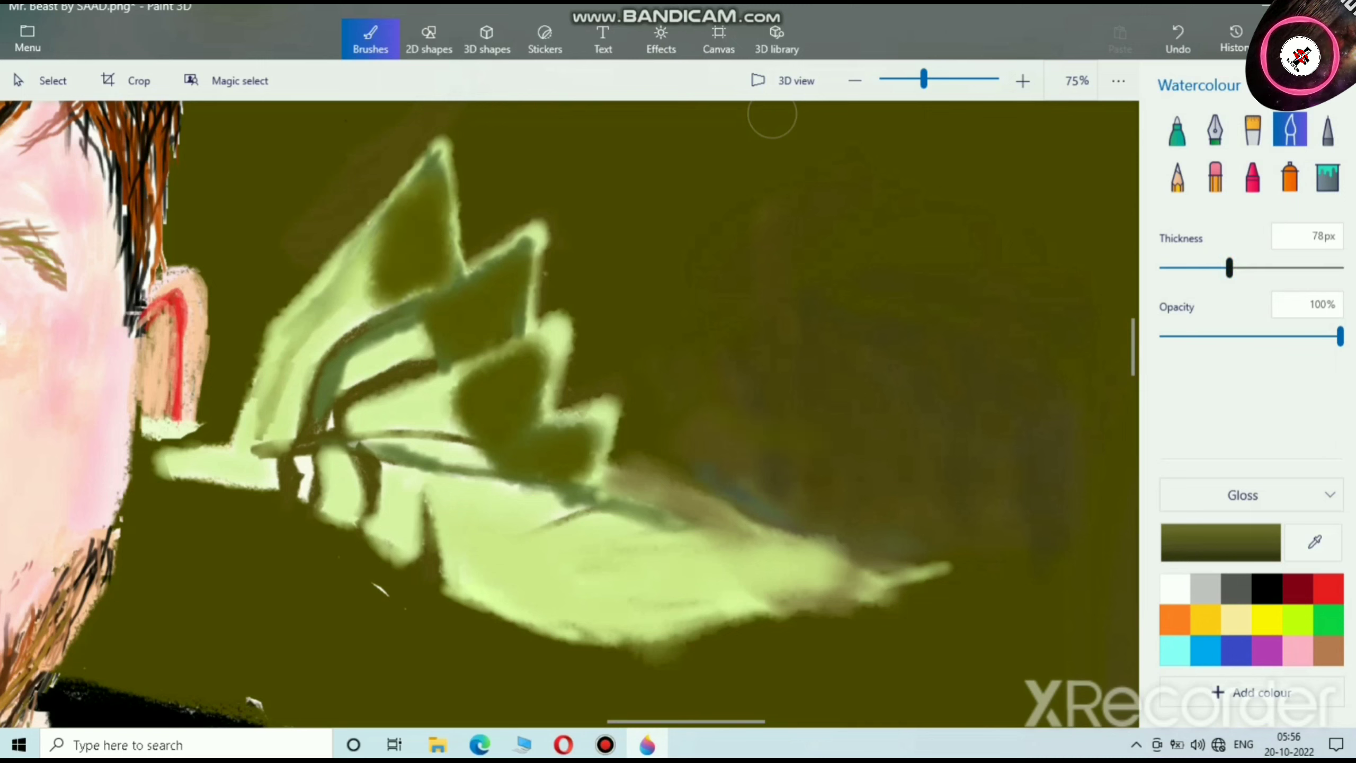
Step: Set the brush thickness to 200 px and paint olive over the background smudges and the bottom bill's outer tip
{"action": "left_click_drag", "start_coordinate": [1230, 267], "coordinate": [1341, 268]}
{"action": "left_click_drag", "start_coordinate": [942, 329], "coordinate": [891, 398]}
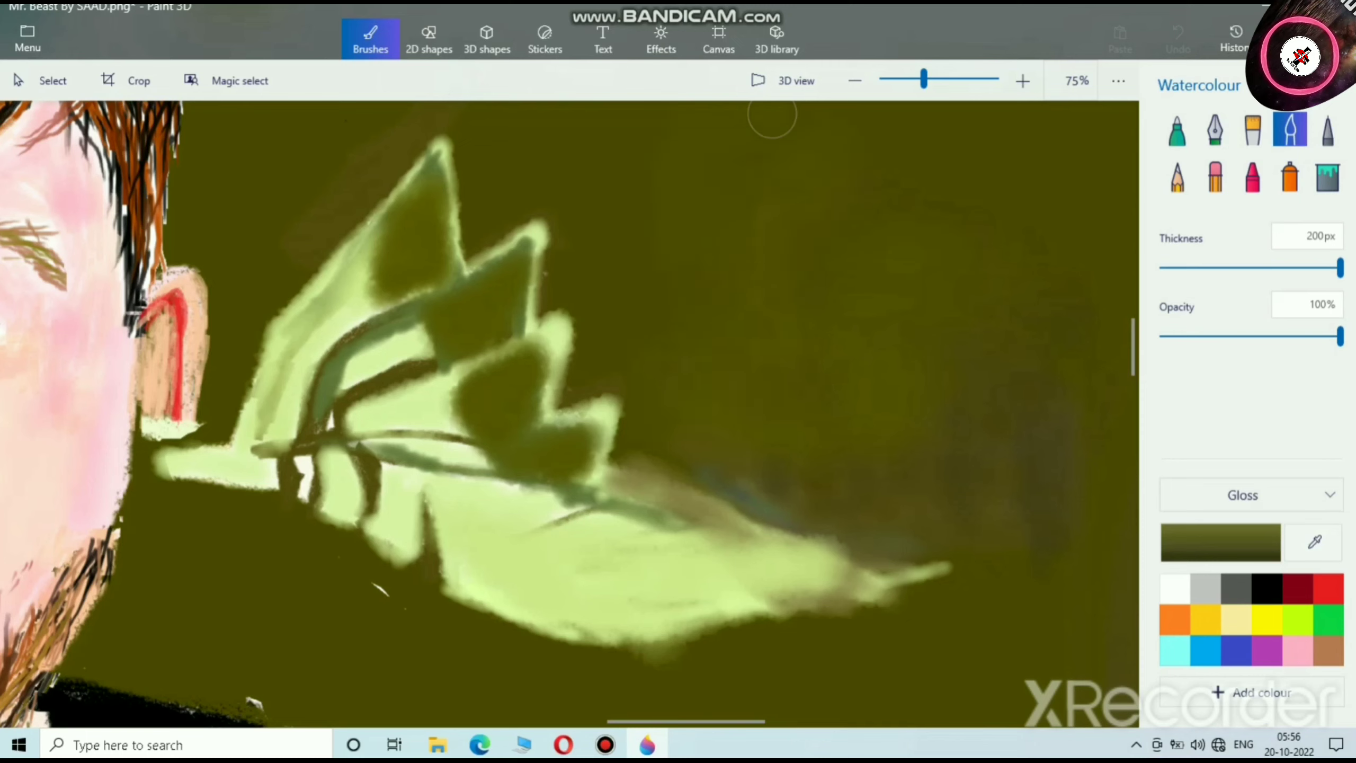
{"action": "mouse_move", "coordinate": [809, 462]}
{"action": "left_mouse_down"}
{"action": "mouse_move", "coordinate": [705, 452]}
{"action": "mouse_move", "coordinate": [733, 449]}
{"action": "mouse_move", "coordinate": [863, 512]}
{"action": "mouse_move", "coordinate": [739, 478]}
{"action": "mouse_move", "coordinate": [650, 474]}
{"action": "mouse_move", "coordinate": [876, 567]}
{"action": "mouse_move", "coordinate": [769, 566]}
{"action": "left_mouse_up"}
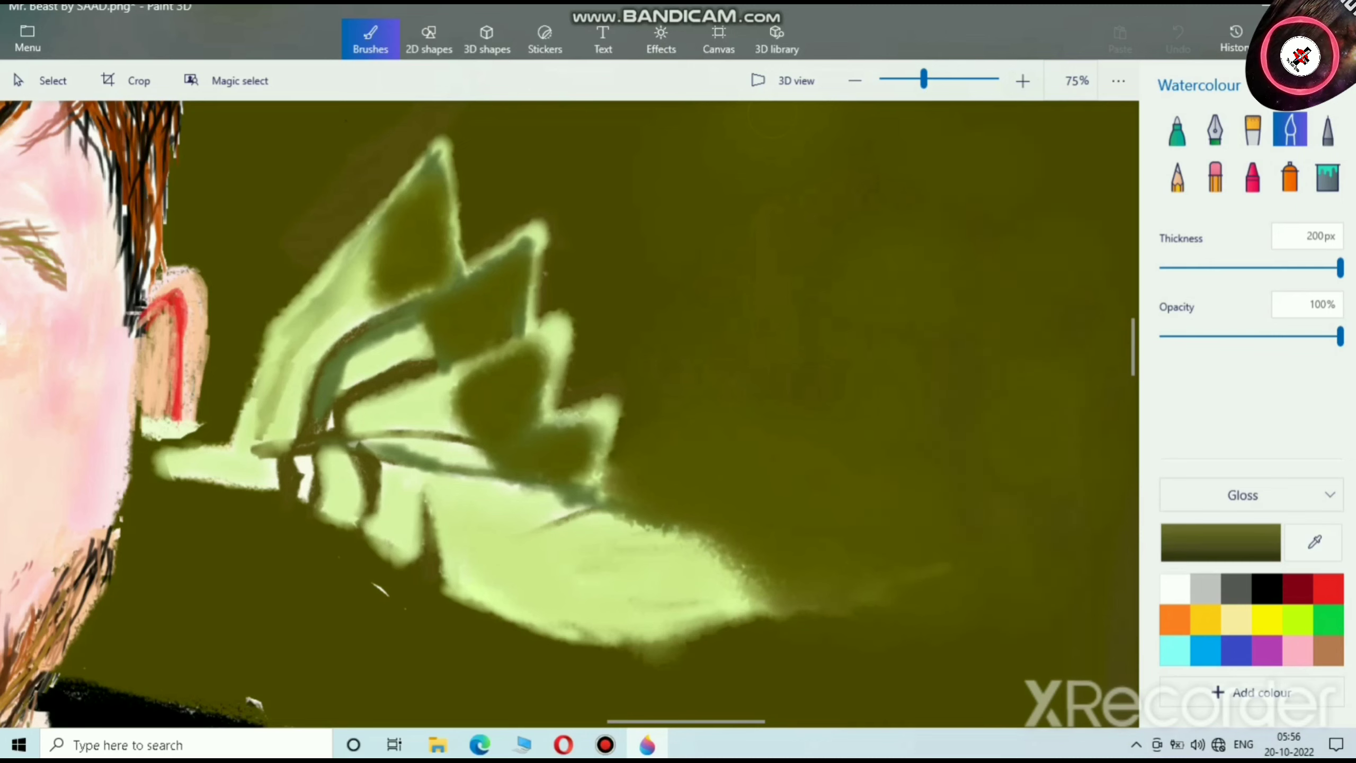
Step: Try the Dull metal finish for the brush and return it to Gloss
{"action": "left_click", "coordinate": [1252, 495]}
{"action": "left_click", "coordinate": [1251, 526]}
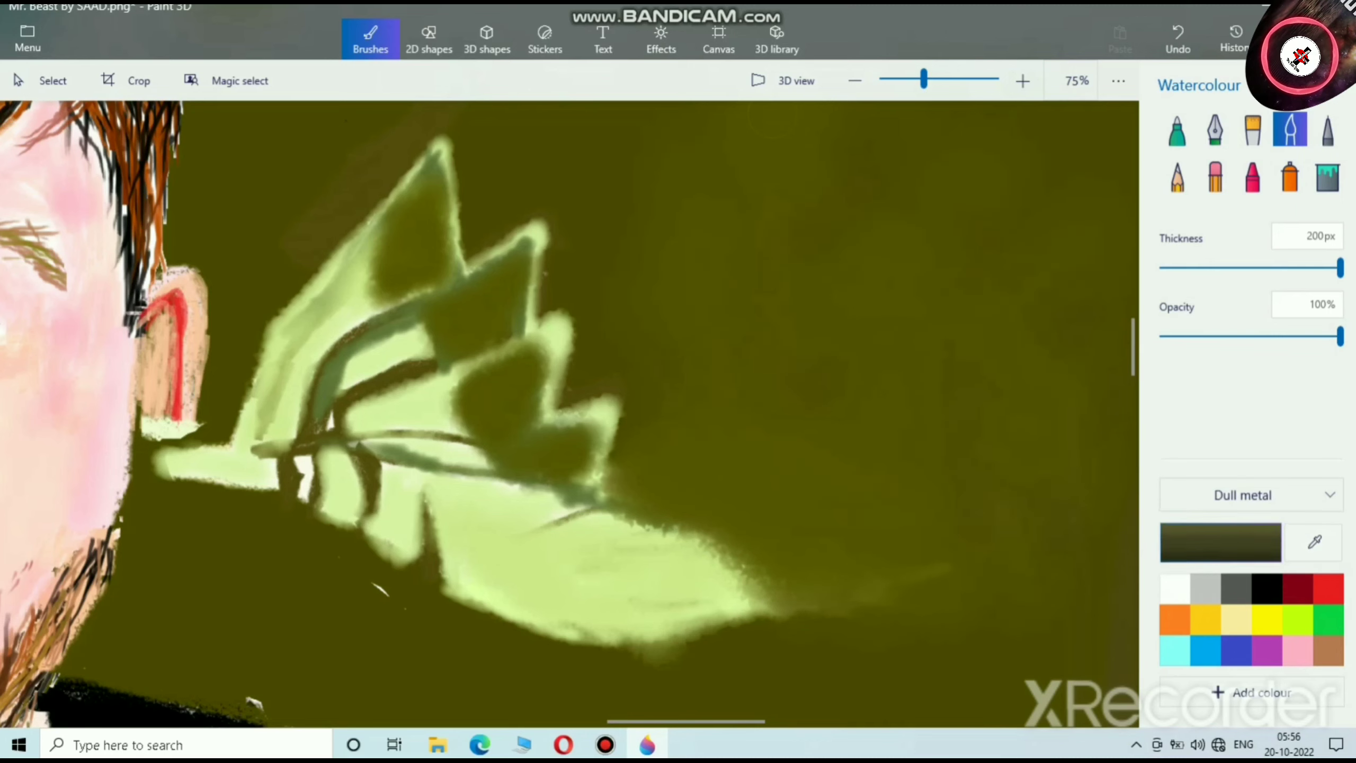
{"action": "left_click", "coordinate": [1251, 496]}
{"action": "left_click", "coordinate": [1251, 463]}
Step: Confirm the olive brush colour and paint at 200 px over the bottom bill's outer tip and the background smudge beside the topmost bill
{"action": "left_click", "coordinate": [1222, 543]}
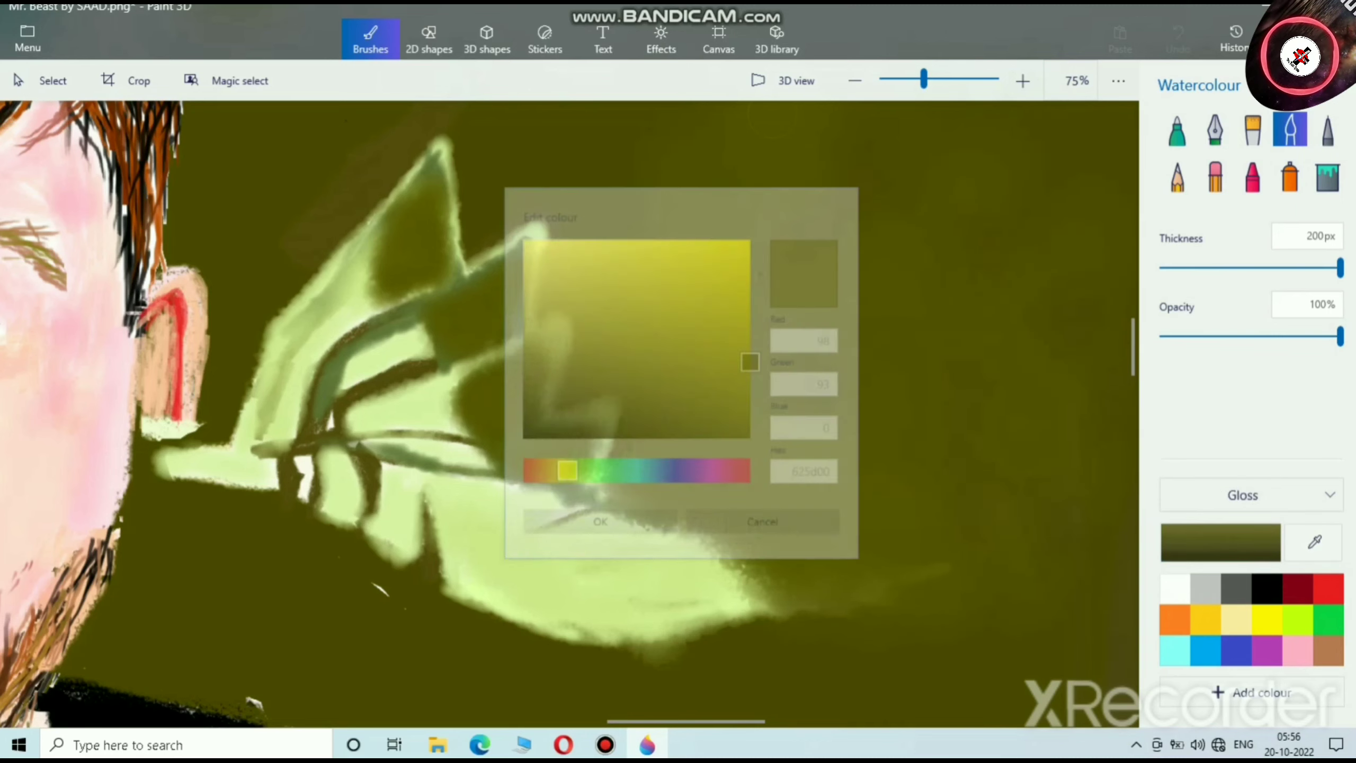
{"action": "left_click", "coordinate": [591, 539]}
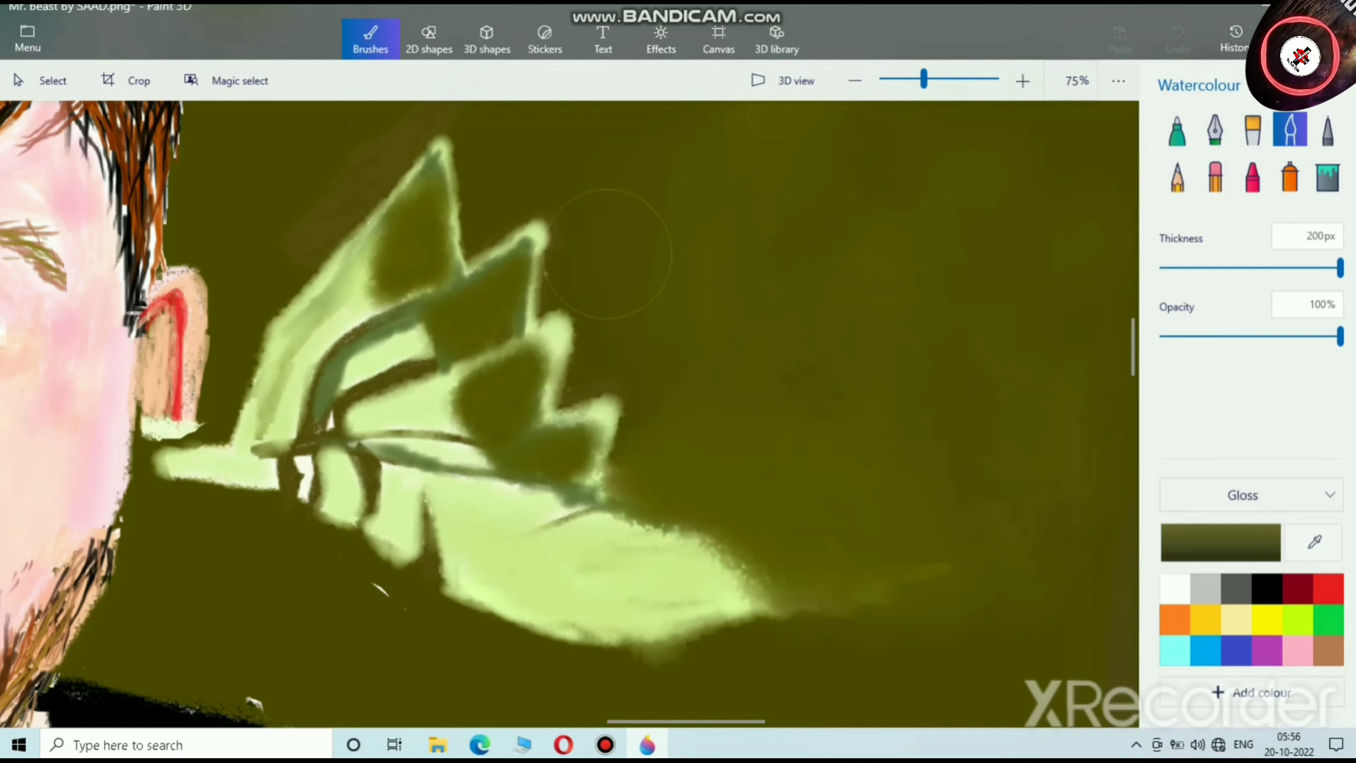
{"action": "mouse_move", "coordinate": [847, 596]}
{"action": "left_mouse_down"}
{"action": "mouse_move", "coordinate": [796, 541]}
{"action": "mouse_move", "coordinate": [687, 500]}
{"action": "mouse_move", "coordinate": [666, 503]}
{"action": "mouse_move", "coordinate": [760, 575]}
{"action": "mouse_move", "coordinate": [677, 510]}
{"action": "mouse_move", "coordinate": [723, 575]}
{"action": "mouse_move", "coordinate": [764, 594]}
{"action": "mouse_move", "coordinate": [669, 504]}
{"action": "mouse_move", "coordinate": [759, 593]}
{"action": "mouse_move", "coordinate": [724, 684]}
{"action": "mouse_move", "coordinate": [640, 684]}
{"action": "mouse_move", "coordinate": [630, 666]}
{"action": "mouse_move", "coordinate": [681, 657]}
{"action": "mouse_move", "coordinate": [696, 663]}
{"action": "mouse_move", "coordinate": [450, 654]}
{"action": "mouse_move", "coordinate": [575, 661]}
{"action": "mouse_move", "coordinate": [624, 635]}
{"action": "mouse_move", "coordinate": [506, 651]}
{"action": "mouse_move", "coordinate": [536, 674]}
{"action": "mouse_move", "coordinate": [808, 621]}
{"action": "left_mouse_up"}
{"action": "scroll", "coordinate": [807, 621], "scroll_direction": "down", "scroll_amount": 3}
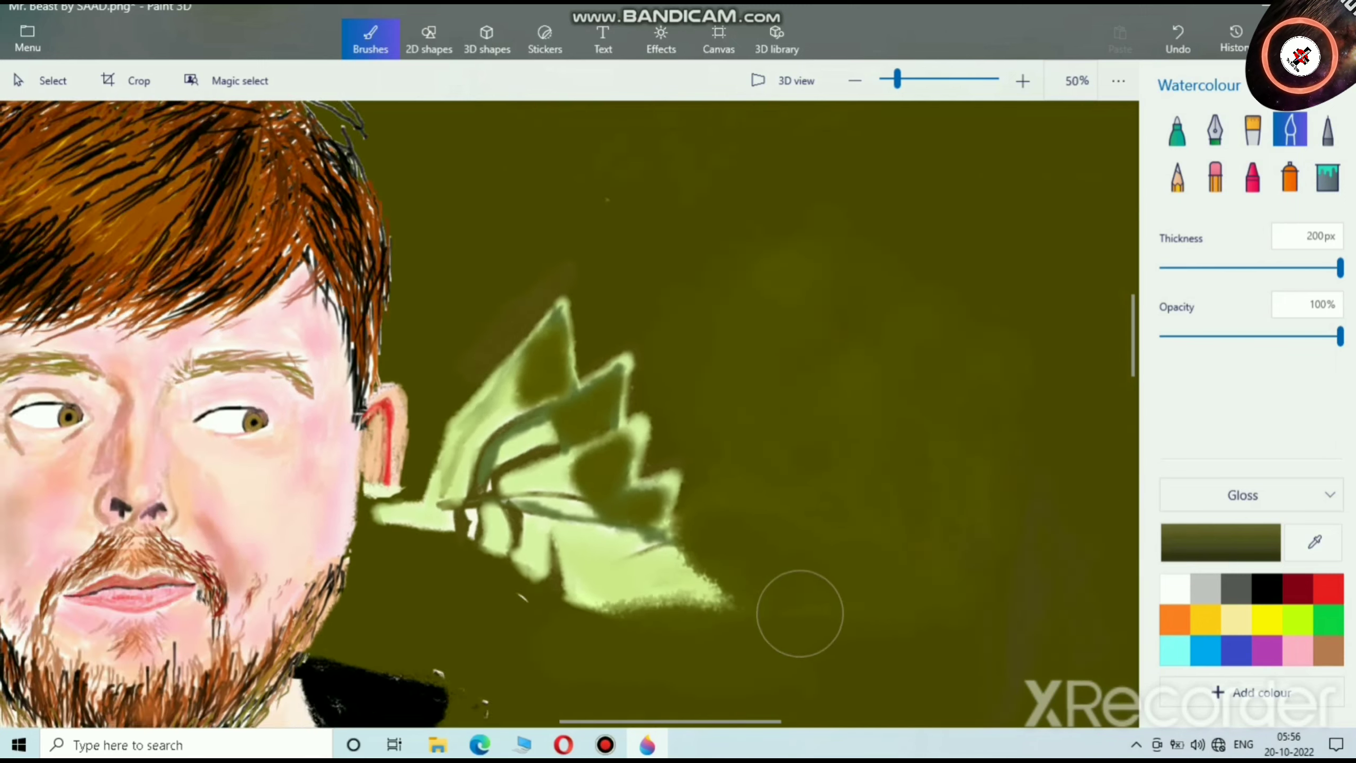
{"action": "scroll", "coordinate": [750, 454], "scroll_direction": "up", "scroll_amount": 1}
{"action": "left_click_drag", "start_coordinate": [477, 229], "coordinate": [713, 556]}
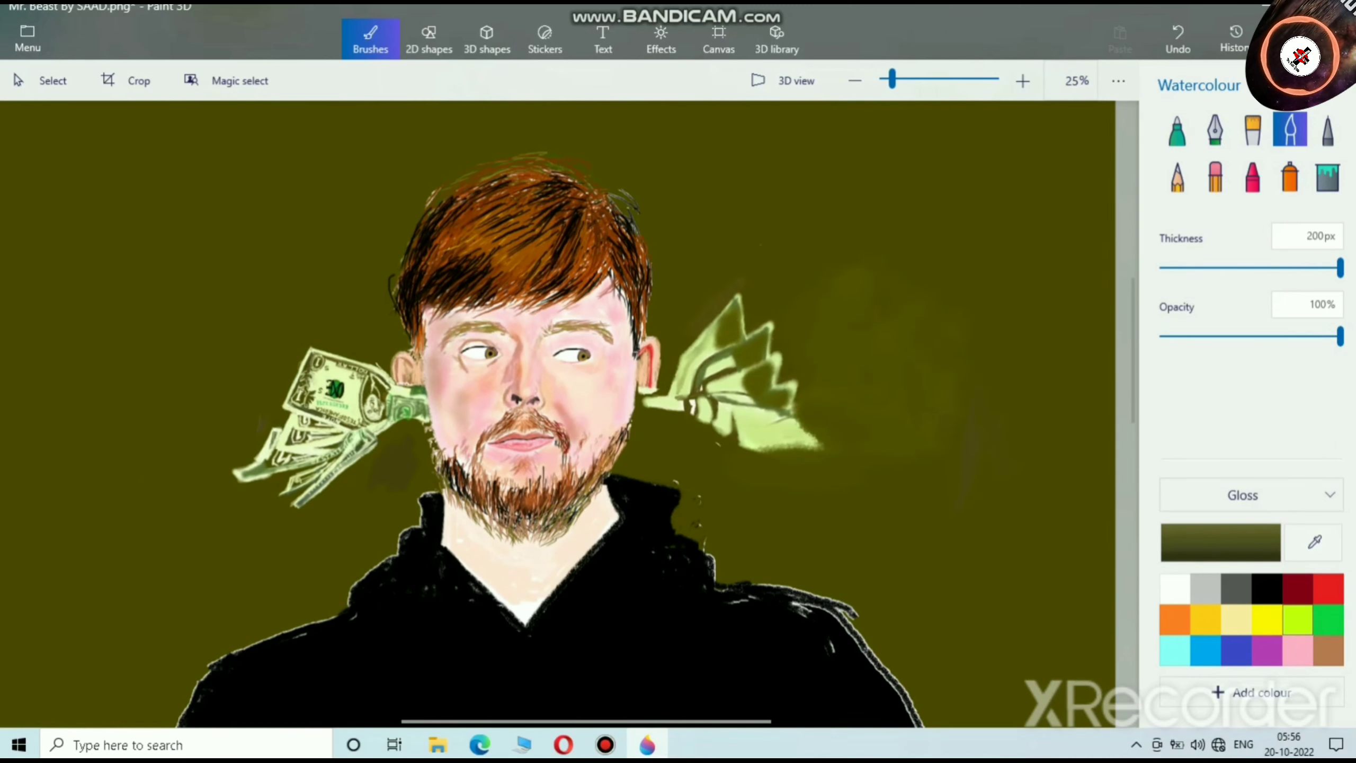
Step: Choose the lime colour for the brush and lighten it to hex ddfc81
{"action": "left_click", "coordinate": [1298, 620]}
{"action": "left_click", "coordinate": [1221, 543]}
{"action": "left_click", "coordinate": [627, 227]}
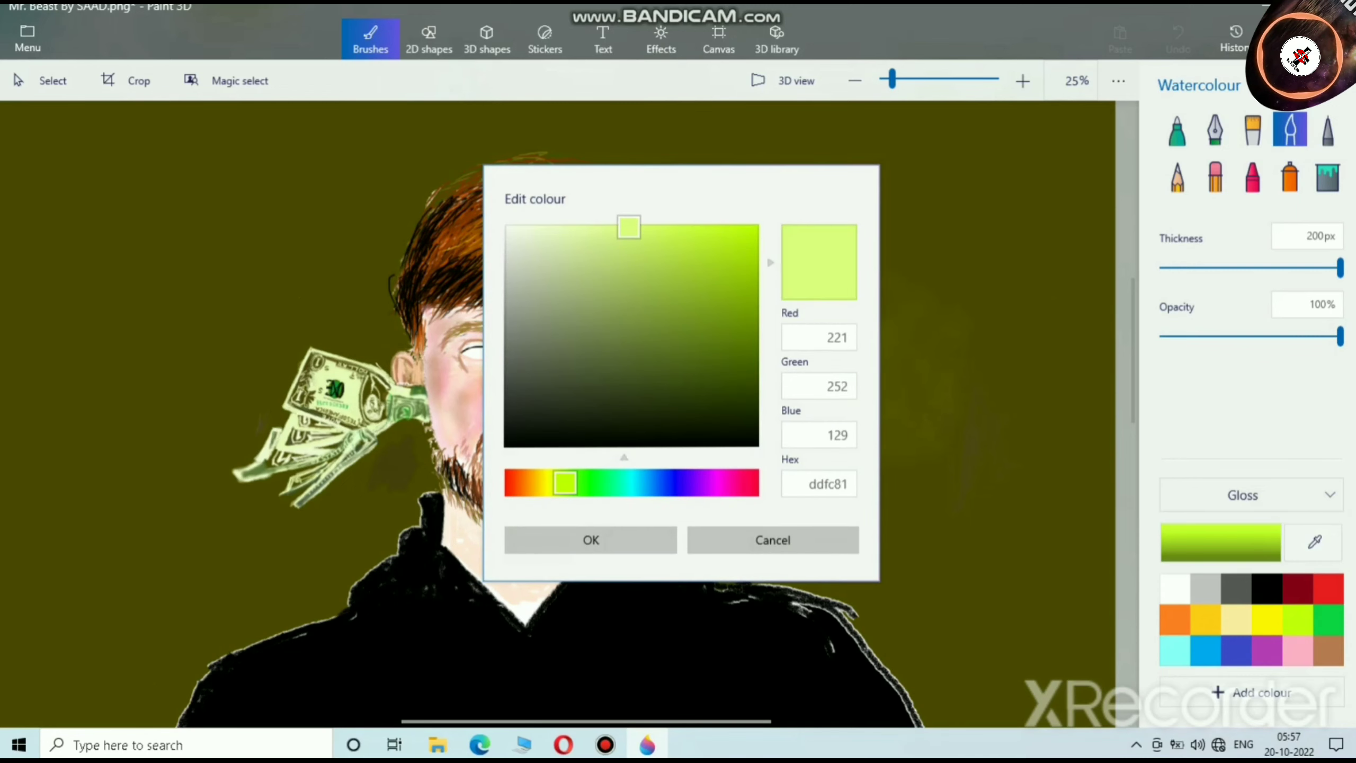
{"action": "left_click", "coordinate": [592, 540]}
Step: Paint light green along the second bill's upper and outer edges at 28 px and 41 px, extending its tip to a point
{"action": "scroll", "coordinate": [769, 395], "scroll_direction": "up", "scroll_amount": 2}
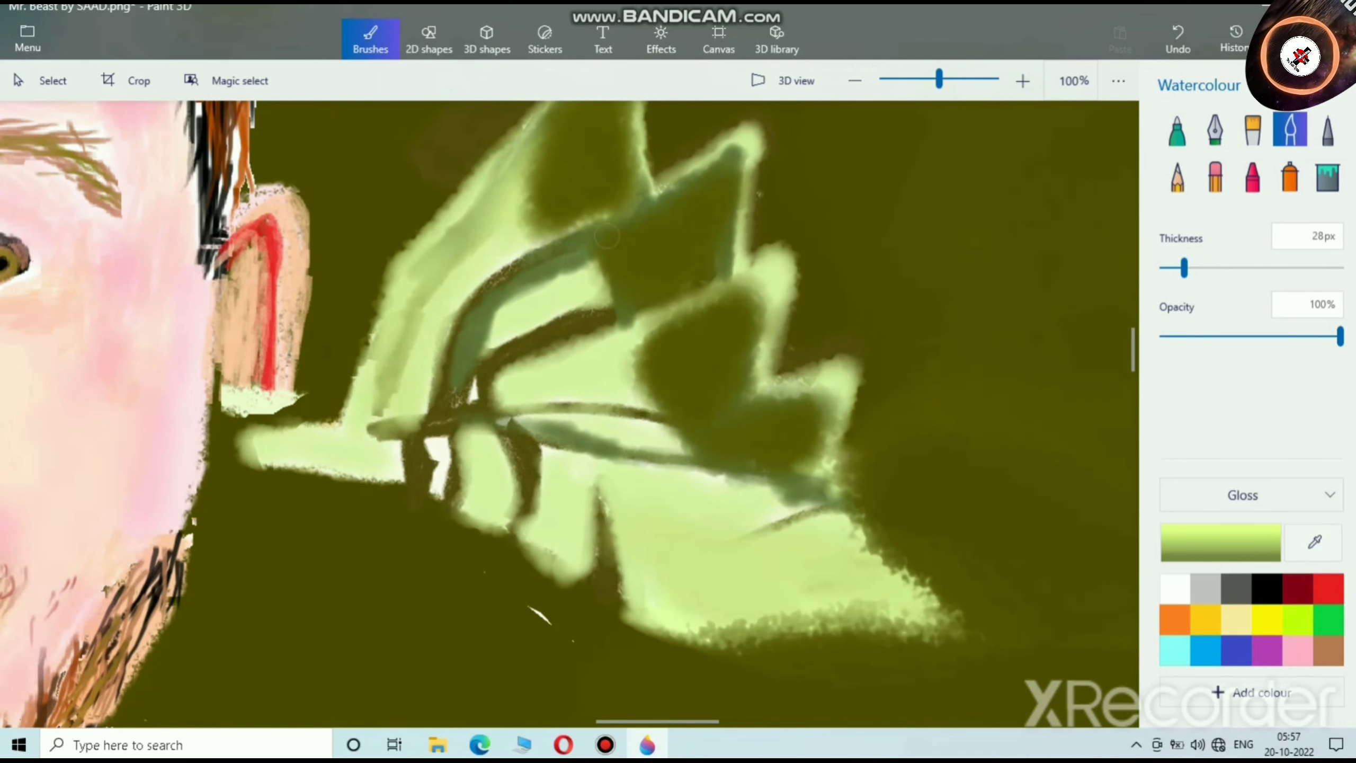
{"action": "left_click_drag", "start_coordinate": [739, 154], "coordinate": [481, 275]}
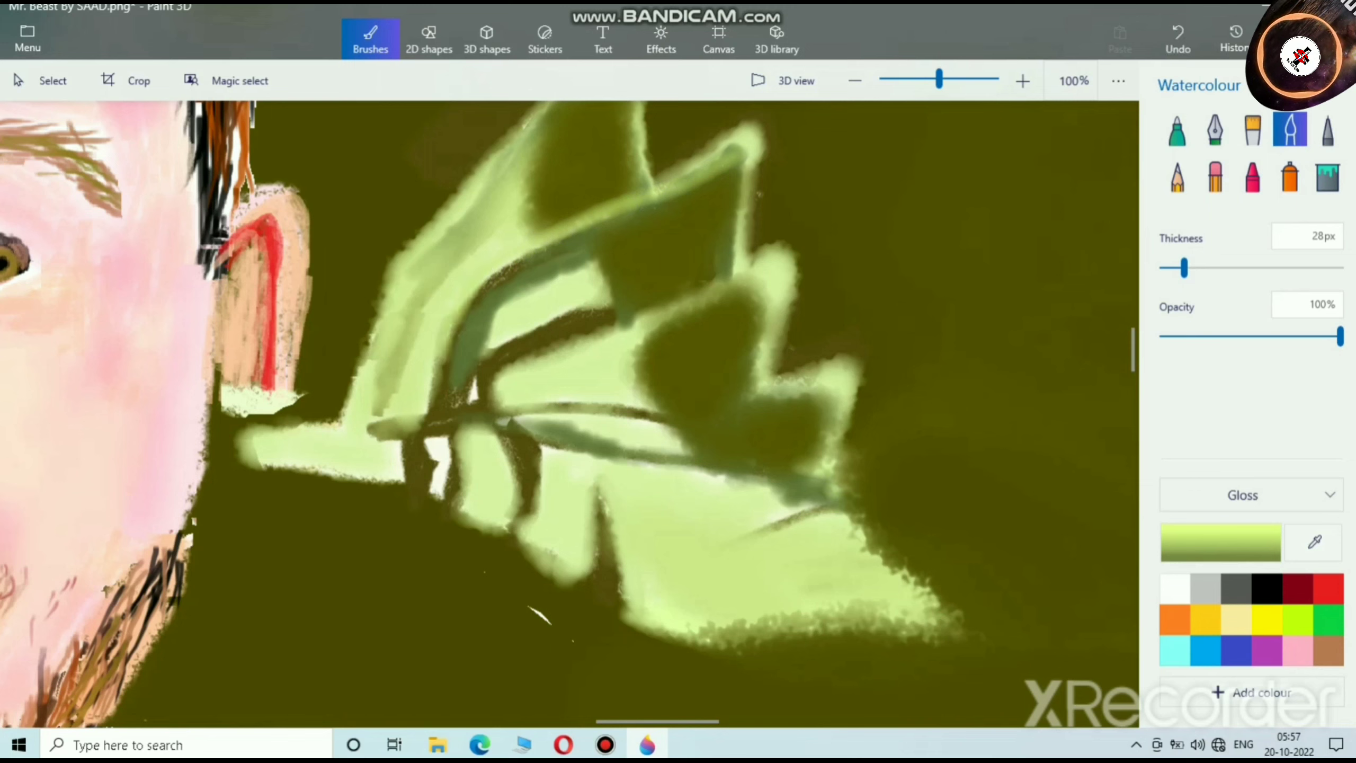
{"action": "left_click_drag", "start_coordinate": [1178, 267], "coordinate": [1195, 267]}
{"action": "mouse_move", "coordinate": [739, 136]}
{"action": "left_mouse_down"}
{"action": "mouse_move", "coordinate": [515, 256]}
{"action": "mouse_move", "coordinate": [428, 400]}
{"action": "mouse_move", "coordinate": [437, 349]}
{"action": "mouse_move", "coordinate": [538, 245]}
{"action": "mouse_move", "coordinate": [729, 145]}
{"action": "left_mouse_up"}
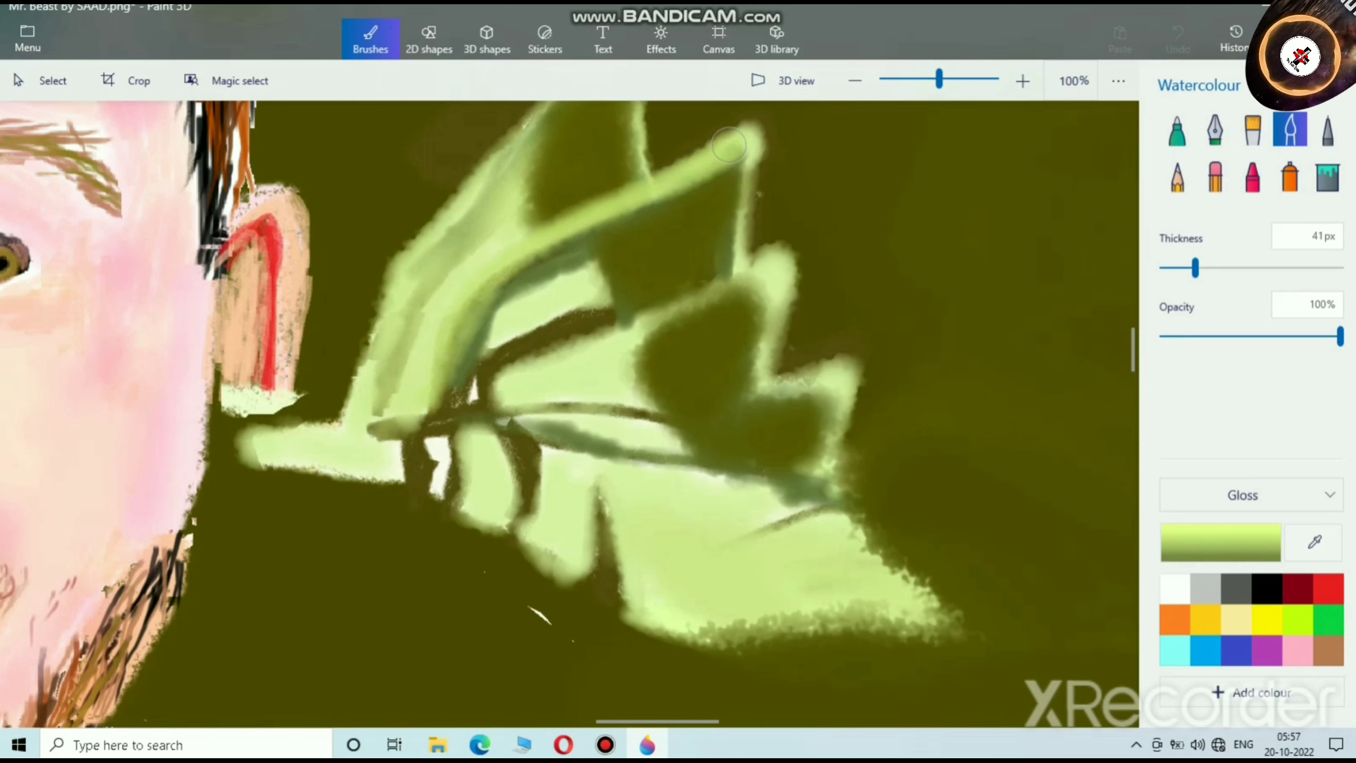
{"action": "mouse_move", "coordinate": [782, 108]}
{"action": "left_mouse_down"}
{"action": "mouse_move", "coordinate": [731, 261]}
{"action": "mouse_move", "coordinate": [748, 162]}
{"action": "left_mouse_up"}
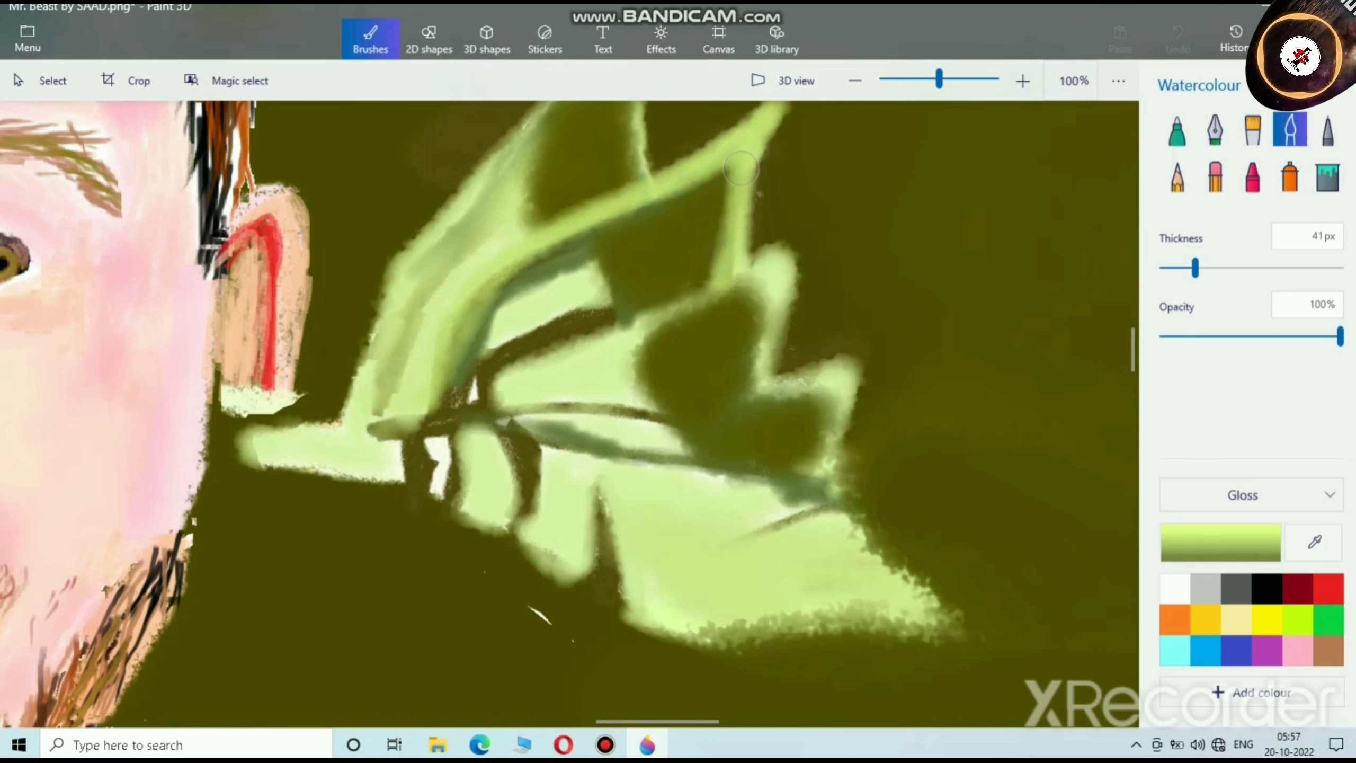
Step: Outline the third and fourth bills of the right wing in light green at 41 px, drawing out their pointed tips
{"action": "mouse_move", "coordinate": [712, 283]}
{"action": "left_mouse_down"}
{"action": "mouse_move", "coordinate": [643, 325]}
{"action": "mouse_move", "coordinate": [484, 381]}
{"action": "mouse_move", "coordinate": [469, 431]}
{"action": "left_mouse_up"}
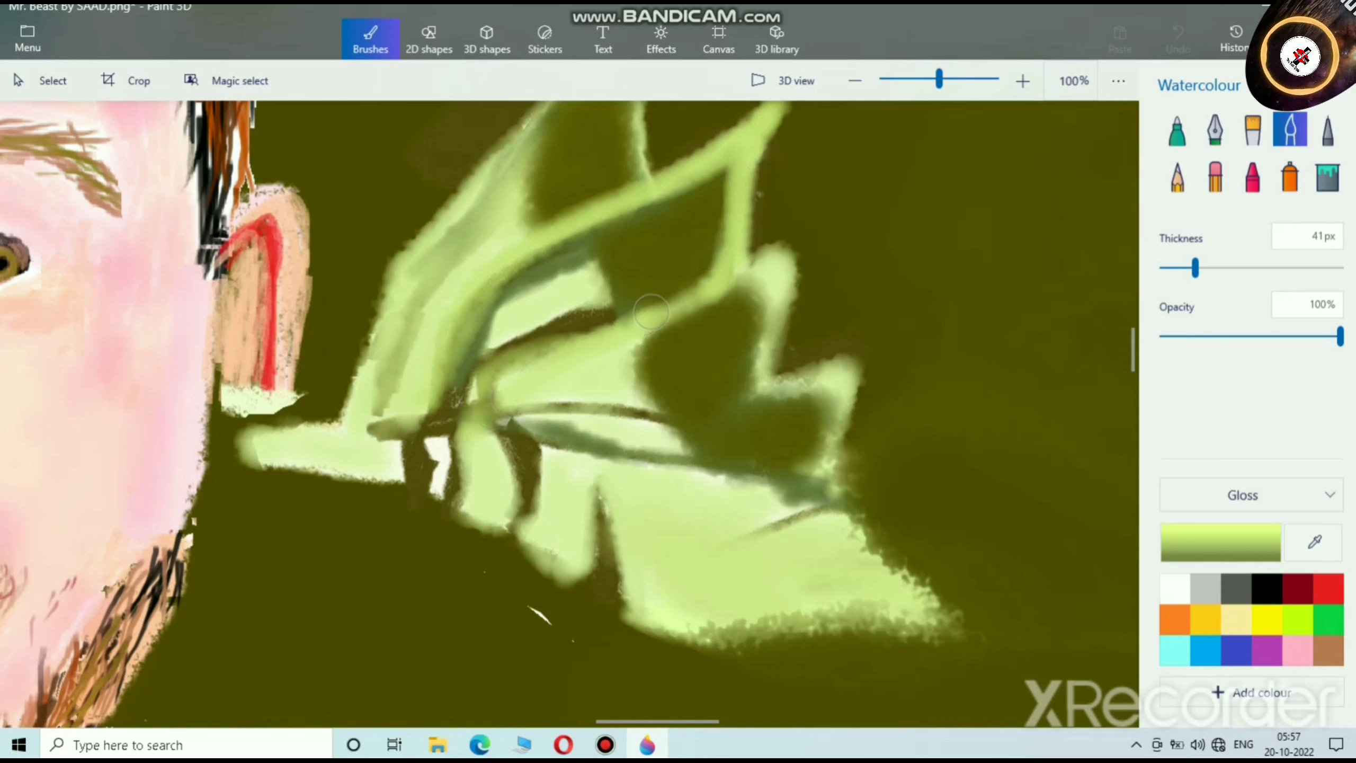
{"action": "mouse_move", "coordinate": [650, 312]}
{"action": "left_mouse_down"}
{"action": "mouse_move", "coordinate": [776, 250]}
{"action": "mouse_move", "coordinate": [798, 222]}
{"action": "mouse_move", "coordinate": [794, 284]}
{"action": "mouse_move", "coordinate": [746, 369]}
{"action": "mouse_move", "coordinate": [804, 206]}
{"action": "mouse_move", "coordinate": [729, 271]}
{"action": "left_mouse_up"}
{"action": "mouse_move", "coordinate": [810, 206]}
{"action": "left_mouse_down"}
{"action": "mouse_move", "coordinate": [770, 344]}
{"action": "mouse_move", "coordinate": [733, 386]}
{"action": "mouse_move", "coordinate": [681, 414]}
{"action": "mouse_move", "coordinate": [501, 428]}
{"action": "mouse_move", "coordinate": [656, 410]}
{"action": "mouse_move", "coordinate": [771, 319]}
{"action": "left_mouse_up"}
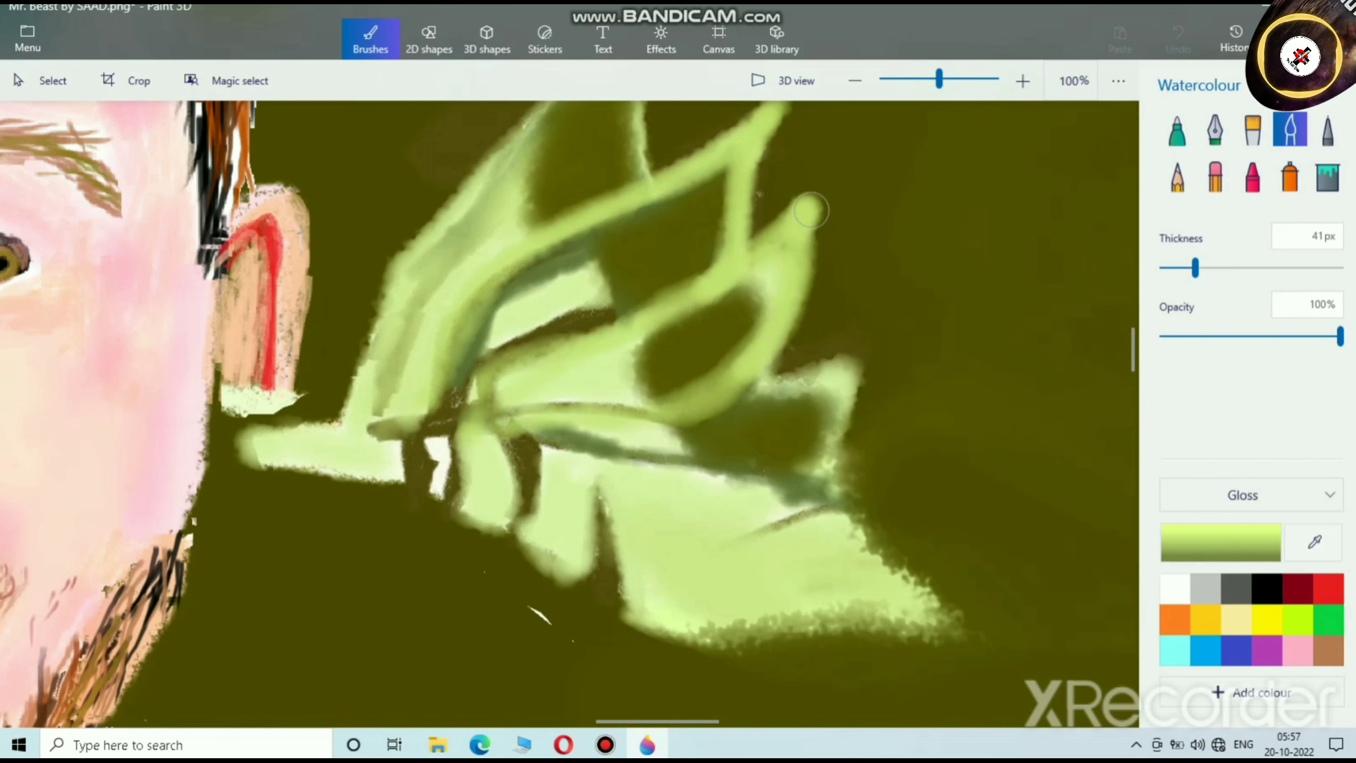
{"action": "mouse_move", "coordinate": [718, 384]}
{"action": "left_mouse_down"}
{"action": "mouse_move", "coordinate": [691, 419]}
{"action": "mouse_move", "coordinate": [871, 351]}
{"action": "mouse_move", "coordinate": [860, 415]}
{"action": "mouse_move", "coordinate": [821, 487]}
{"action": "mouse_move", "coordinate": [884, 345]}
{"action": "mouse_move", "coordinate": [825, 487]}
{"action": "mouse_move", "coordinate": [897, 364]}
{"action": "mouse_move", "coordinate": [824, 469]}
{"action": "mouse_move", "coordinate": [631, 468]}
{"action": "mouse_move", "coordinate": [531, 444]}
{"action": "left_mouse_up"}
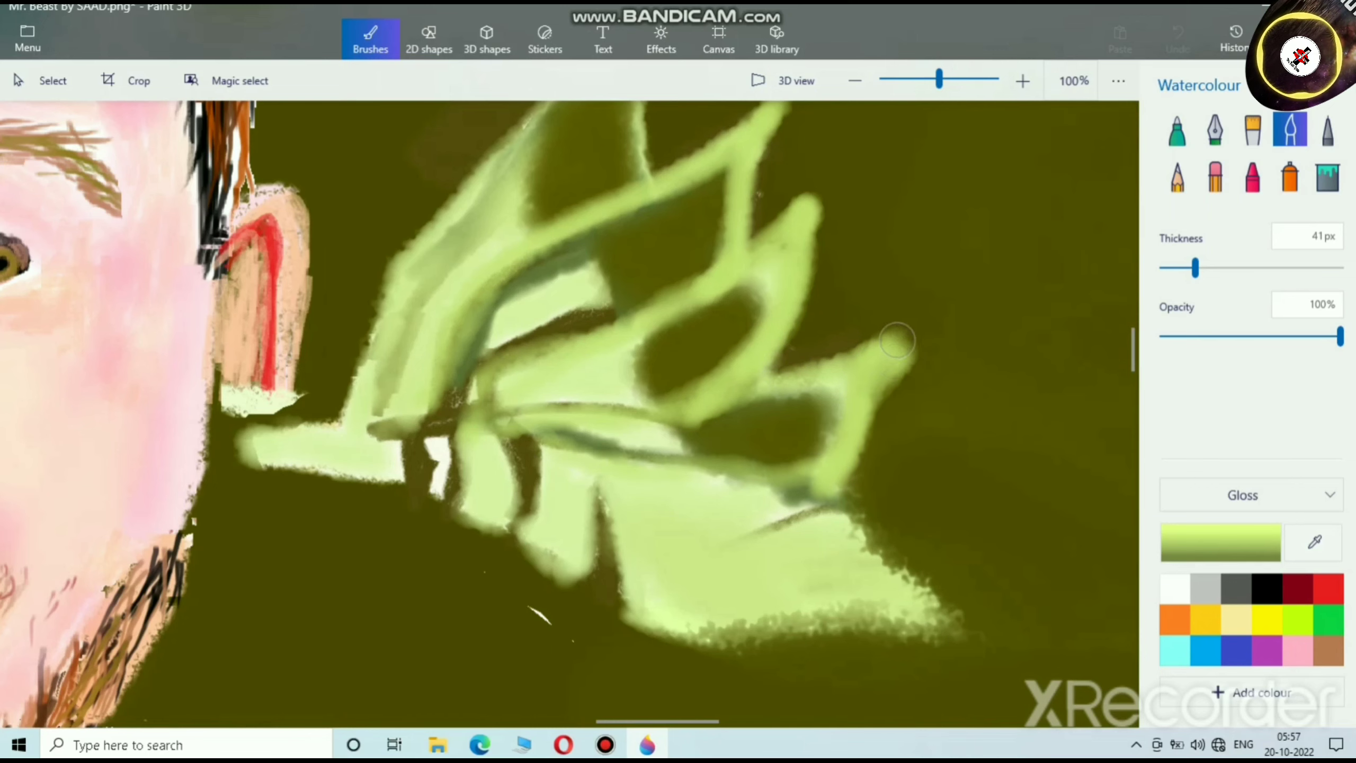
{"action": "left_click_drag", "start_coordinate": [897, 340], "coordinate": [923, 332]}
Step: Paint light green along the topmost bill's edges, lengthen its tip, and cover the wing's base beneath the ear
{"action": "scroll", "coordinate": [921, 398], "scroll_direction": "down", "scroll_amount": 2}
{"action": "scroll", "coordinate": [748, 240], "scroll_direction": "up", "scroll_amount": 3}
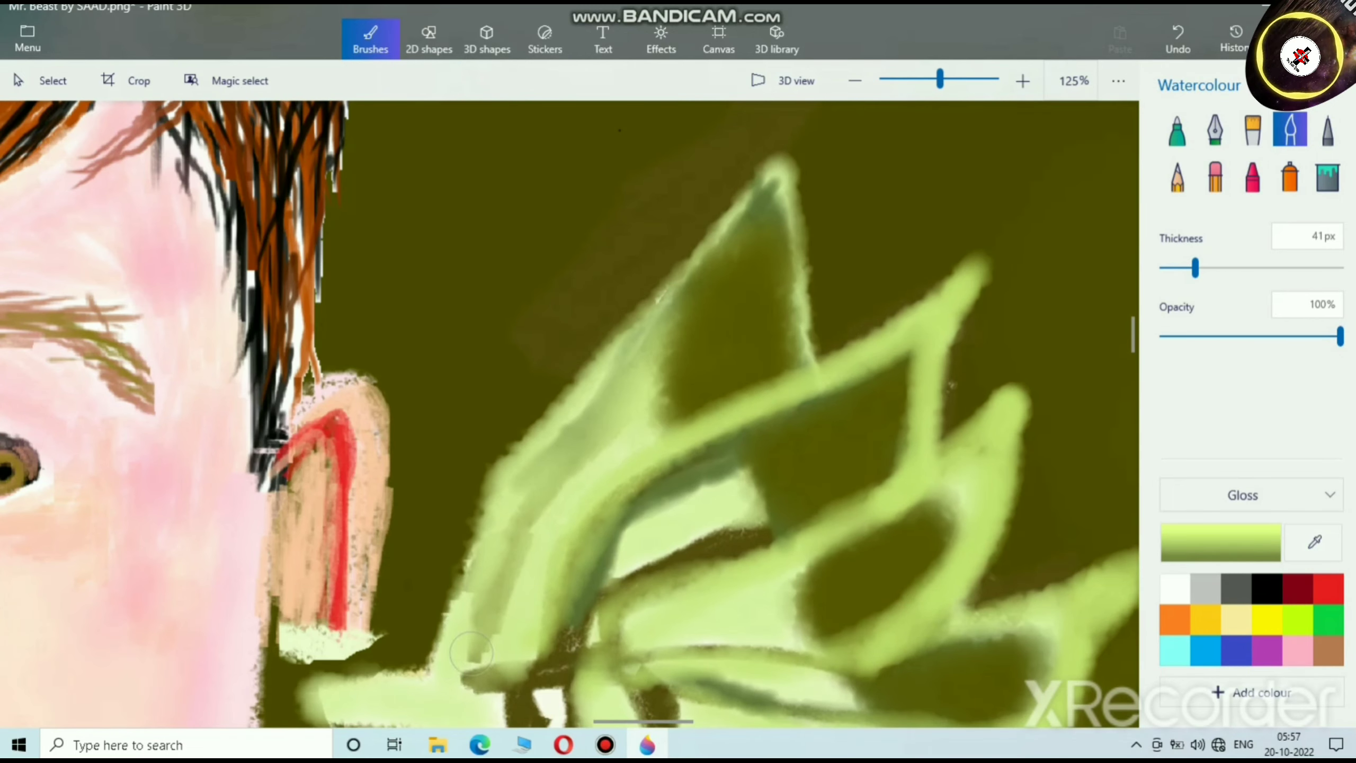
{"action": "mouse_move", "coordinate": [435, 662]}
{"action": "left_mouse_down"}
{"action": "mouse_move", "coordinate": [481, 492]}
{"action": "mouse_move", "coordinate": [669, 292]}
{"action": "mouse_move", "coordinate": [804, 97]}
{"action": "mouse_move", "coordinate": [816, 322]}
{"action": "mouse_move", "coordinate": [801, 361]}
{"action": "mouse_move", "coordinate": [814, 295]}
{"action": "mouse_move", "coordinate": [799, 177]}
{"action": "mouse_move", "coordinate": [826, 246]}
{"action": "mouse_move", "coordinate": [804, 354]}
{"action": "mouse_move", "coordinate": [815, 251]}
{"action": "mouse_move", "coordinate": [796, 118]}
{"action": "left_mouse_up"}
{"action": "scroll", "coordinate": [766, 324], "scroll_direction": "up", "scroll_amount": 4}
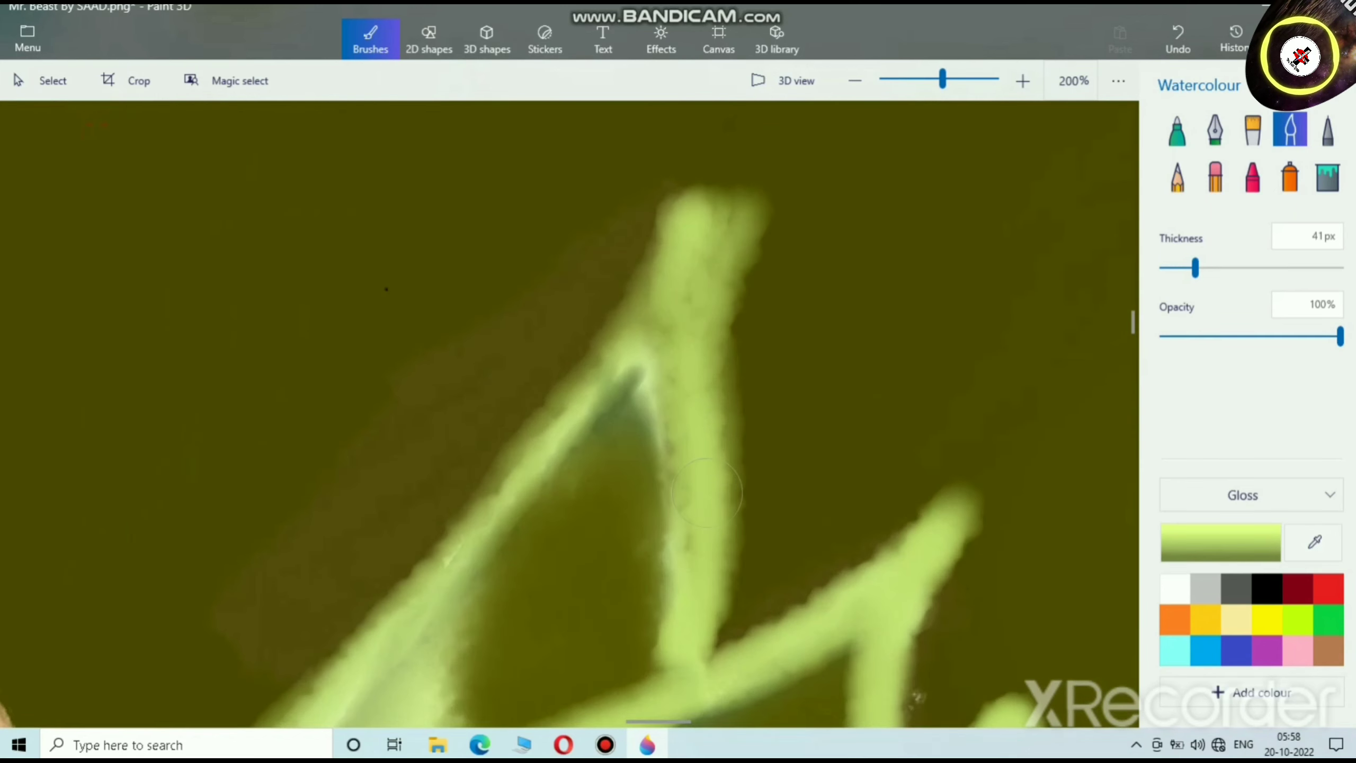
{"action": "mouse_move", "coordinate": [725, 502]}
{"action": "left_mouse_down"}
{"action": "mouse_move", "coordinate": [748, 145]}
{"action": "mouse_move", "coordinate": [624, 382]}
{"action": "mouse_move", "coordinate": [379, 566]}
{"action": "mouse_move", "coordinate": [351, 625]}
{"action": "mouse_move", "coordinate": [694, 262]}
{"action": "mouse_move", "coordinate": [758, 122]}
{"action": "mouse_move", "coordinate": [625, 320]}
{"action": "mouse_move", "coordinate": [566, 359]}
{"action": "mouse_move", "coordinate": [737, 138]}
{"action": "mouse_move", "coordinate": [609, 294]}
{"action": "mouse_move", "coordinate": [281, 611]}
{"action": "left_mouse_up"}
{"action": "scroll", "coordinate": [281, 611], "scroll_direction": "down", "scroll_amount": 4}
{"action": "scroll", "coordinate": [344, 581], "scroll_direction": "down", "scroll_amount": 5}
{"action": "scroll", "coordinate": [344, 581], "scroll_direction": "up", "scroll_amount": 4}
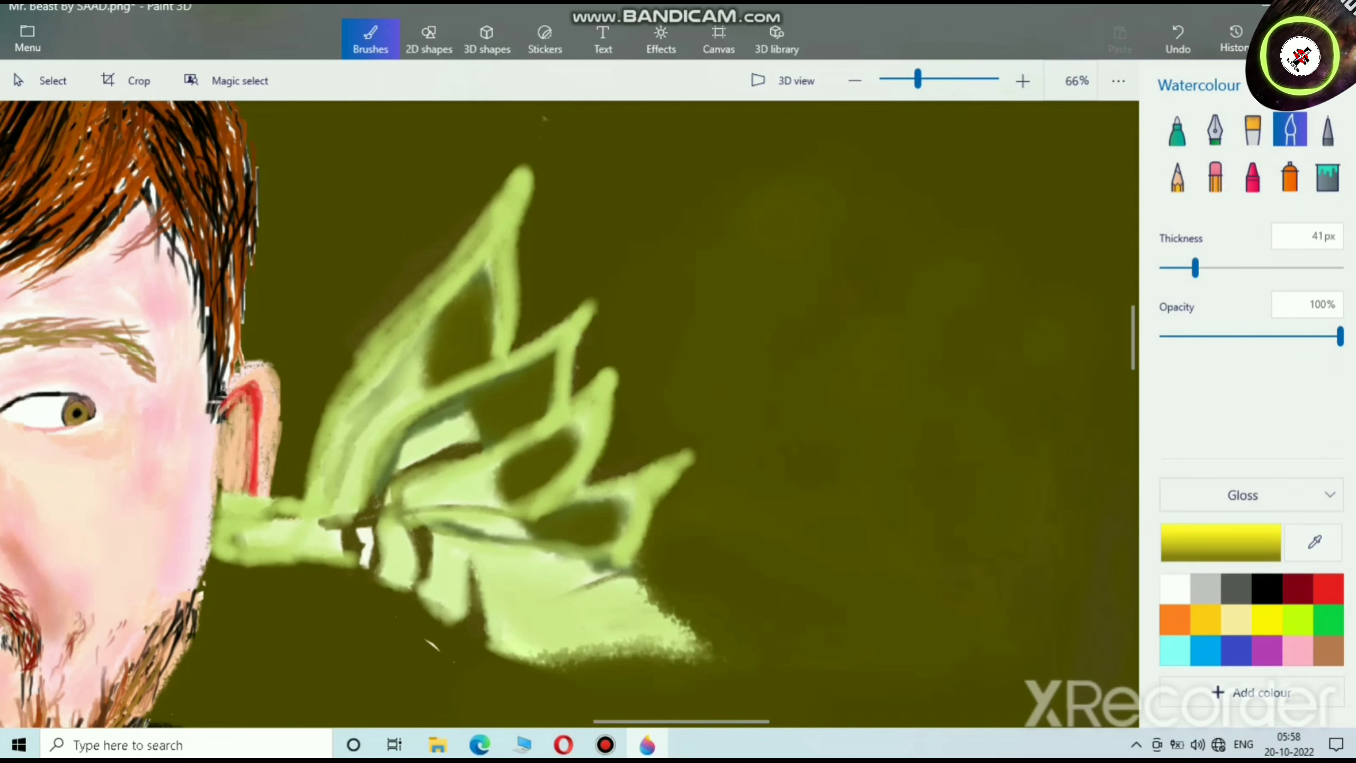
Step: Darken the yellow brush colour to olive, hex 534f01
{"action": "left_click", "coordinate": [1221, 543]}
{"action": "left_click_drag", "start_coordinate": [759, 225], "coordinate": [757, 375]}
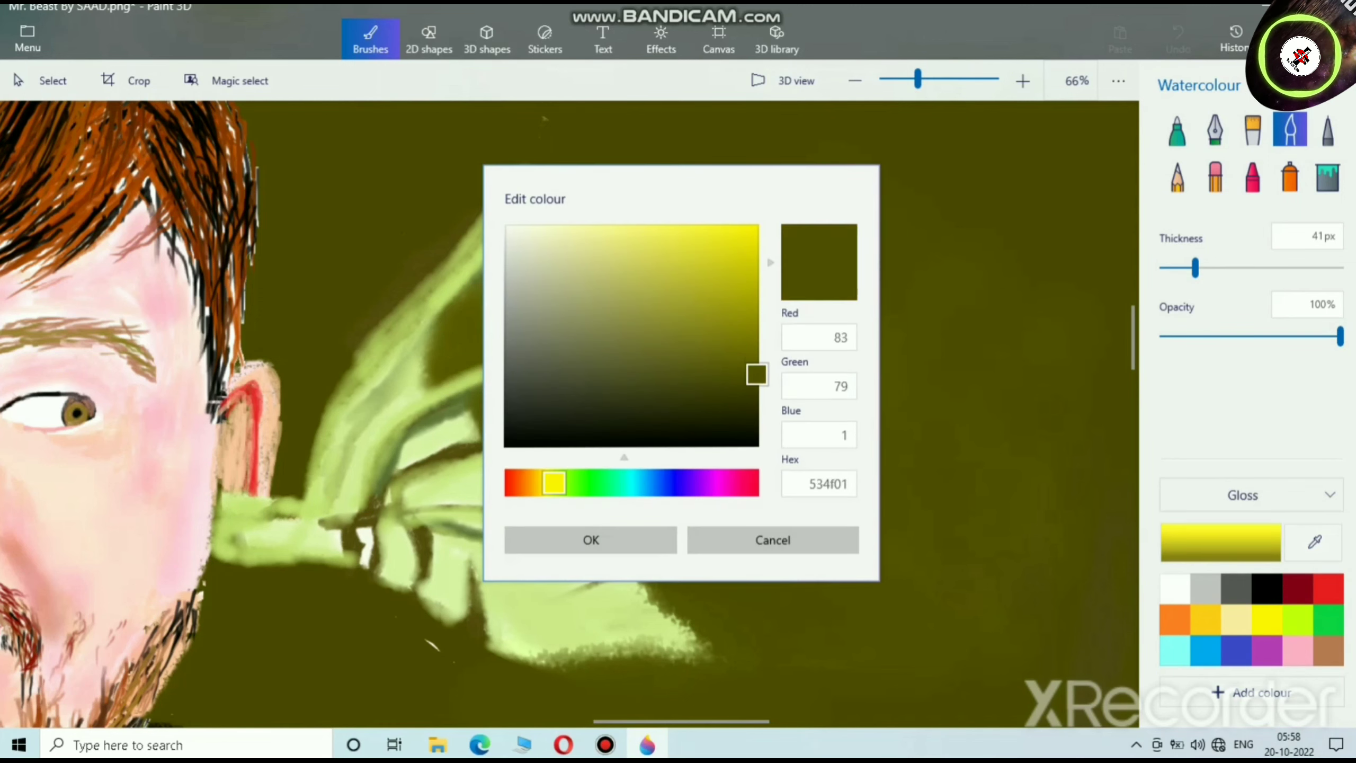
{"action": "left_click", "coordinate": [590, 539]}
{"action": "scroll", "coordinate": [478, 258], "scroll_direction": "up", "scroll_amount": 3}
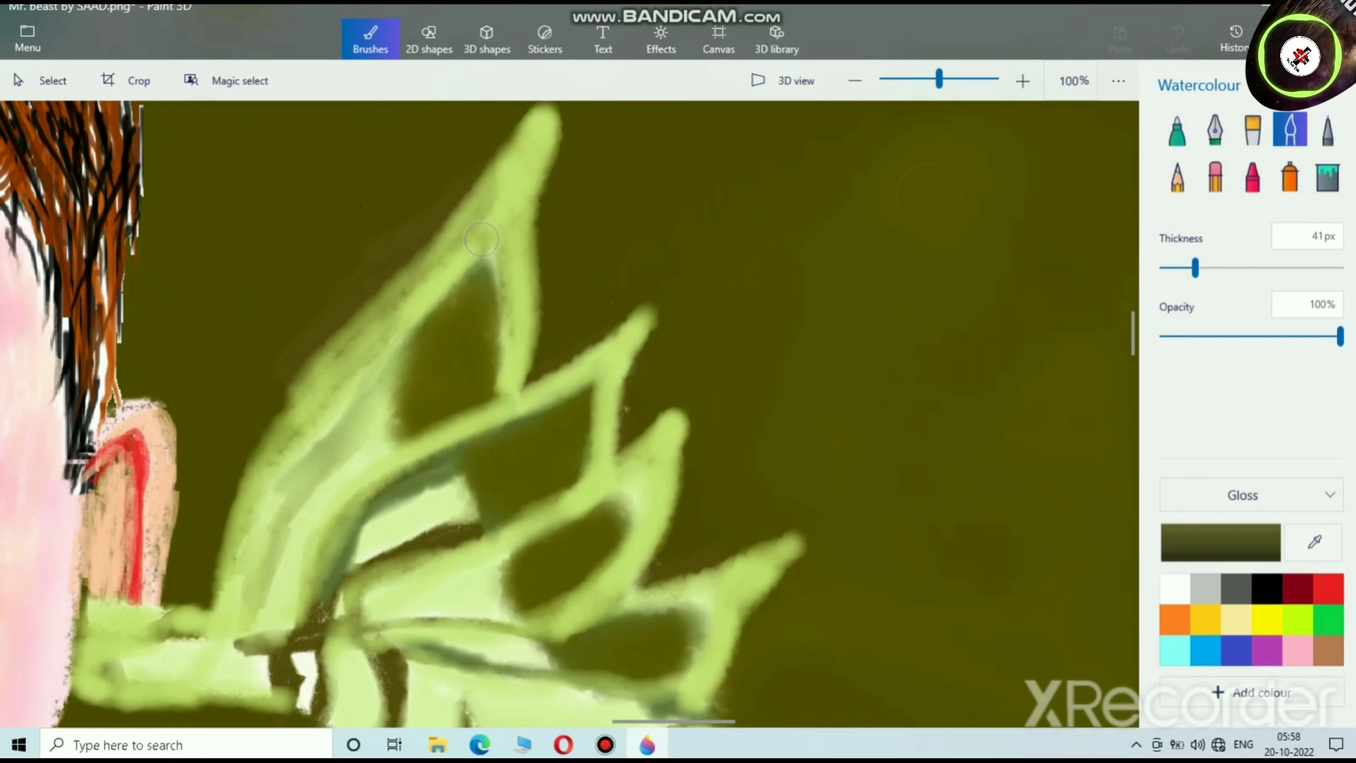
{"action": "mouse_move", "coordinate": [481, 240]}
{"action": "left_mouse_down"}
{"action": "mouse_move", "coordinate": [422, 294]}
{"action": "mouse_move", "coordinate": [377, 372]}
{"action": "mouse_move", "coordinate": [363, 468]}
{"action": "mouse_move", "coordinate": [484, 431]}
{"action": "left_mouse_up"}
{"action": "key", "text": "ctrl+z"}
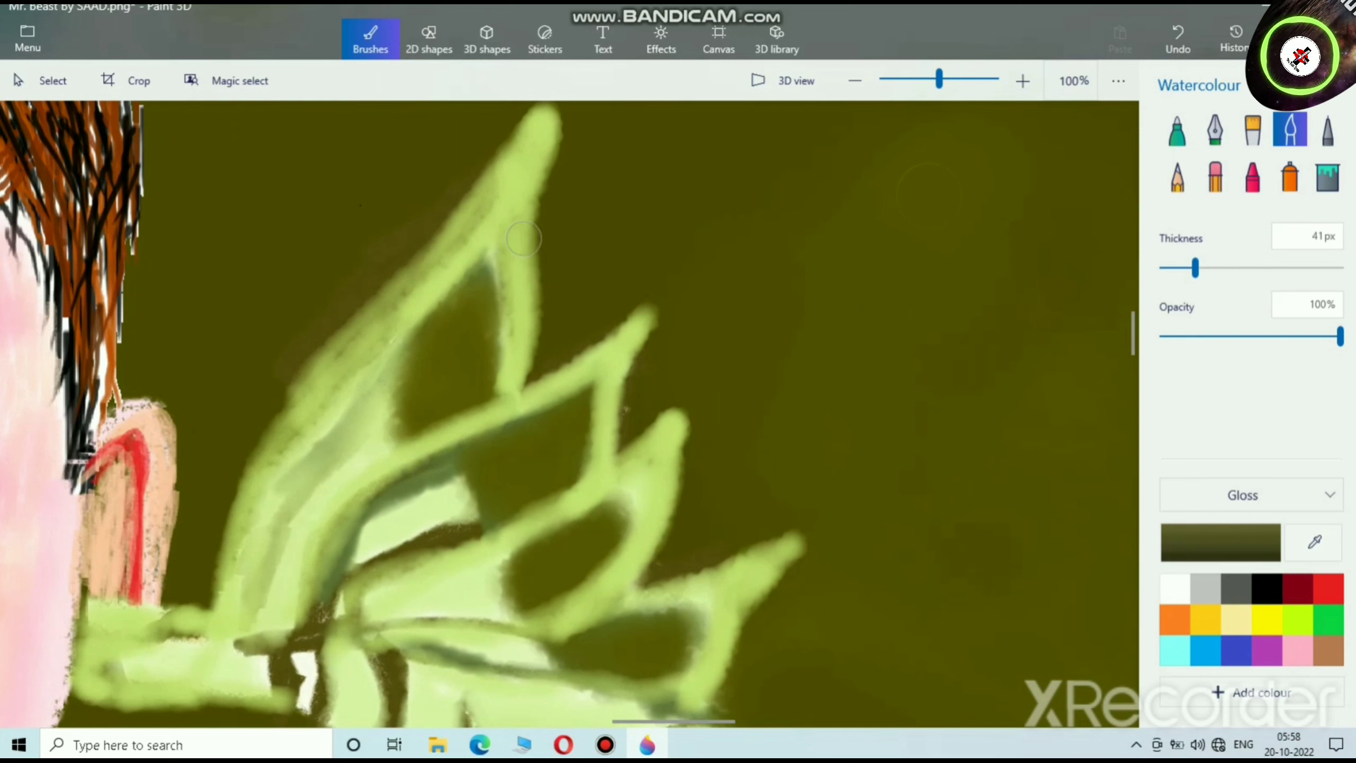
Step: Paint olive shadows at 41 px along the folds between the second, third and fourth bills, running in to the wing's base
{"action": "scroll", "coordinate": [564, 475], "scroll_direction": "up", "scroll_amount": 1, "text": "ctrl"}
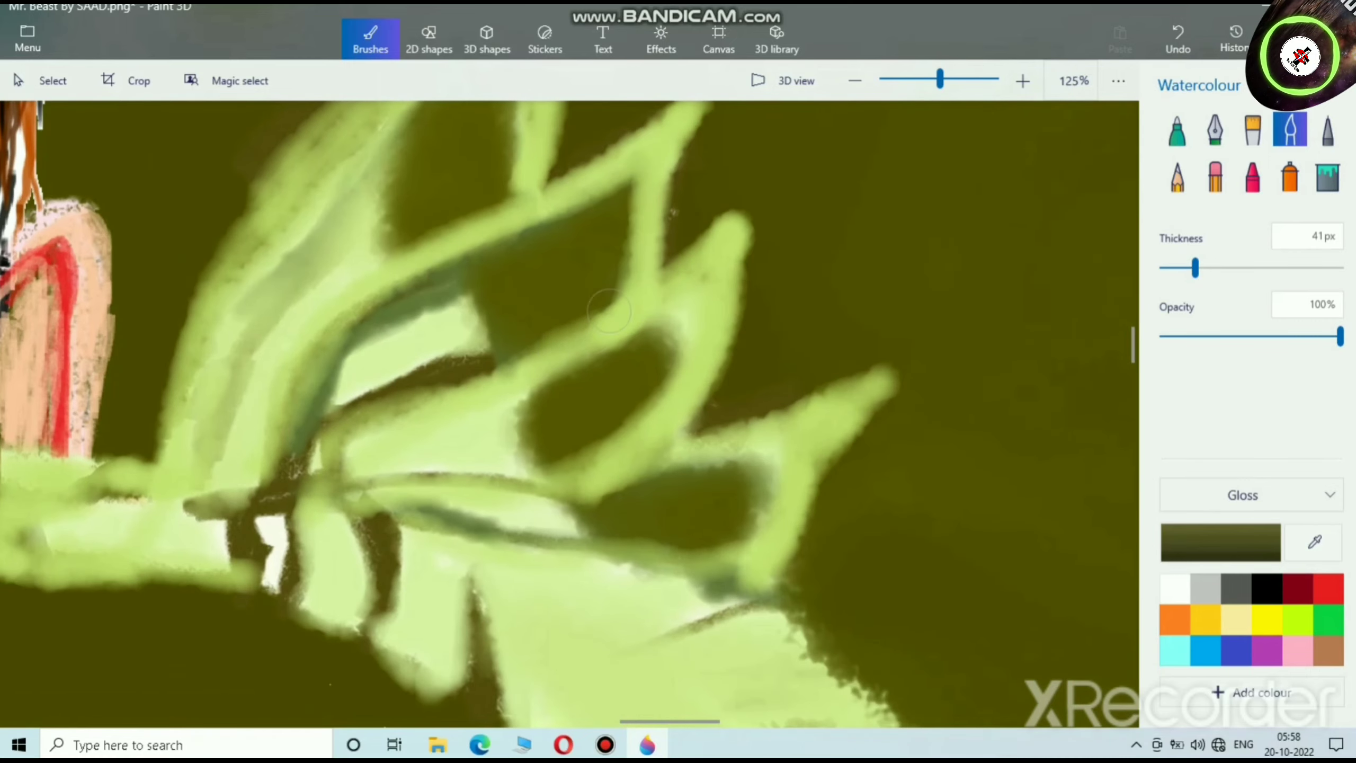
{"action": "mouse_move", "coordinate": [605, 309]}
{"action": "left_mouse_down"}
{"action": "mouse_move", "coordinate": [524, 345]}
{"action": "mouse_move", "coordinate": [337, 412]}
{"action": "mouse_move", "coordinate": [294, 468]}
{"action": "mouse_move", "coordinate": [183, 510]}
{"action": "mouse_move", "coordinate": [515, 354]}
{"action": "mouse_move", "coordinate": [324, 419]}
{"action": "left_mouse_up"}
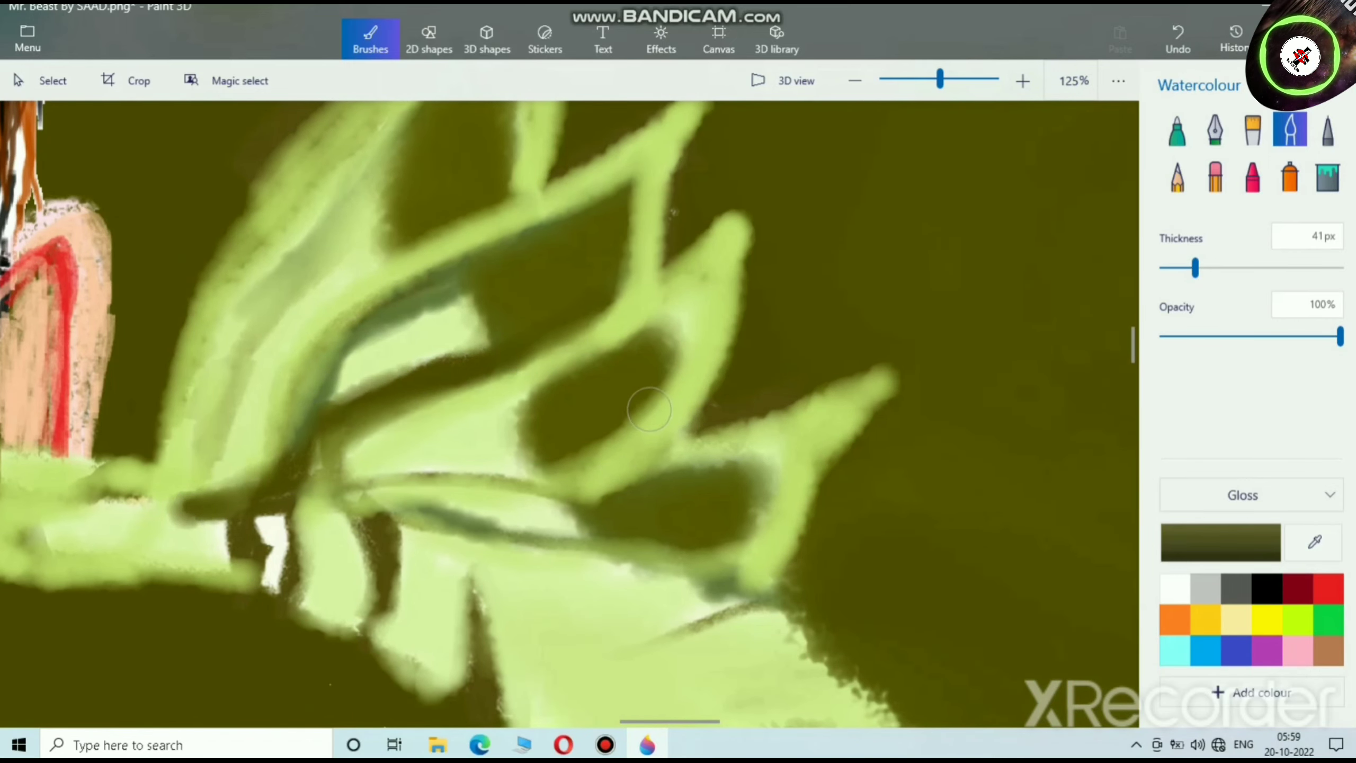
{"action": "mouse_move", "coordinate": [650, 409]}
{"action": "left_mouse_down"}
{"action": "mouse_move", "coordinate": [521, 462]}
{"action": "mouse_move", "coordinate": [328, 462]}
{"action": "mouse_move", "coordinate": [422, 467]}
{"action": "mouse_move", "coordinate": [559, 436]}
{"action": "left_mouse_up"}
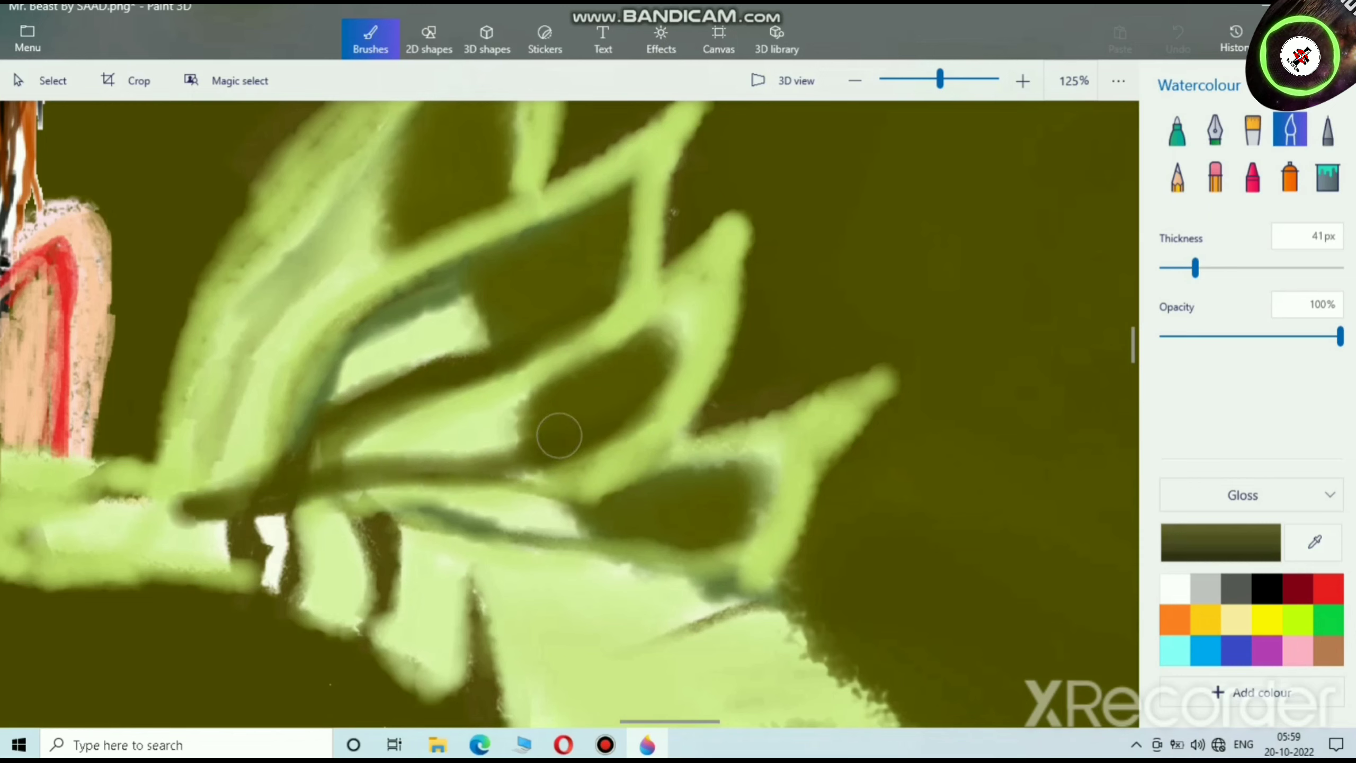
{"action": "mouse_move", "coordinate": [706, 465]}
{"action": "left_mouse_down"}
{"action": "mouse_move", "coordinate": [599, 496]}
{"action": "mouse_move", "coordinate": [298, 493]}
{"action": "mouse_move", "coordinate": [674, 491]}
{"action": "mouse_move", "coordinate": [753, 453]}
{"action": "mouse_move", "coordinate": [719, 470]}
{"action": "mouse_move", "coordinate": [767, 466]}
{"action": "mouse_move", "coordinate": [748, 514]}
{"action": "mouse_move", "coordinate": [710, 549]}
{"action": "mouse_move", "coordinate": [381, 507]}
{"action": "left_mouse_up"}
Step: Fill the inside of the topmost bill with olive up into its tip, leaving a thin light green outline
{"action": "scroll", "coordinate": [381, 507], "scroll_direction": "down", "scroll_amount": 4}
{"action": "scroll", "coordinate": [659, 194], "scroll_direction": "up", "scroll_amount": 5}
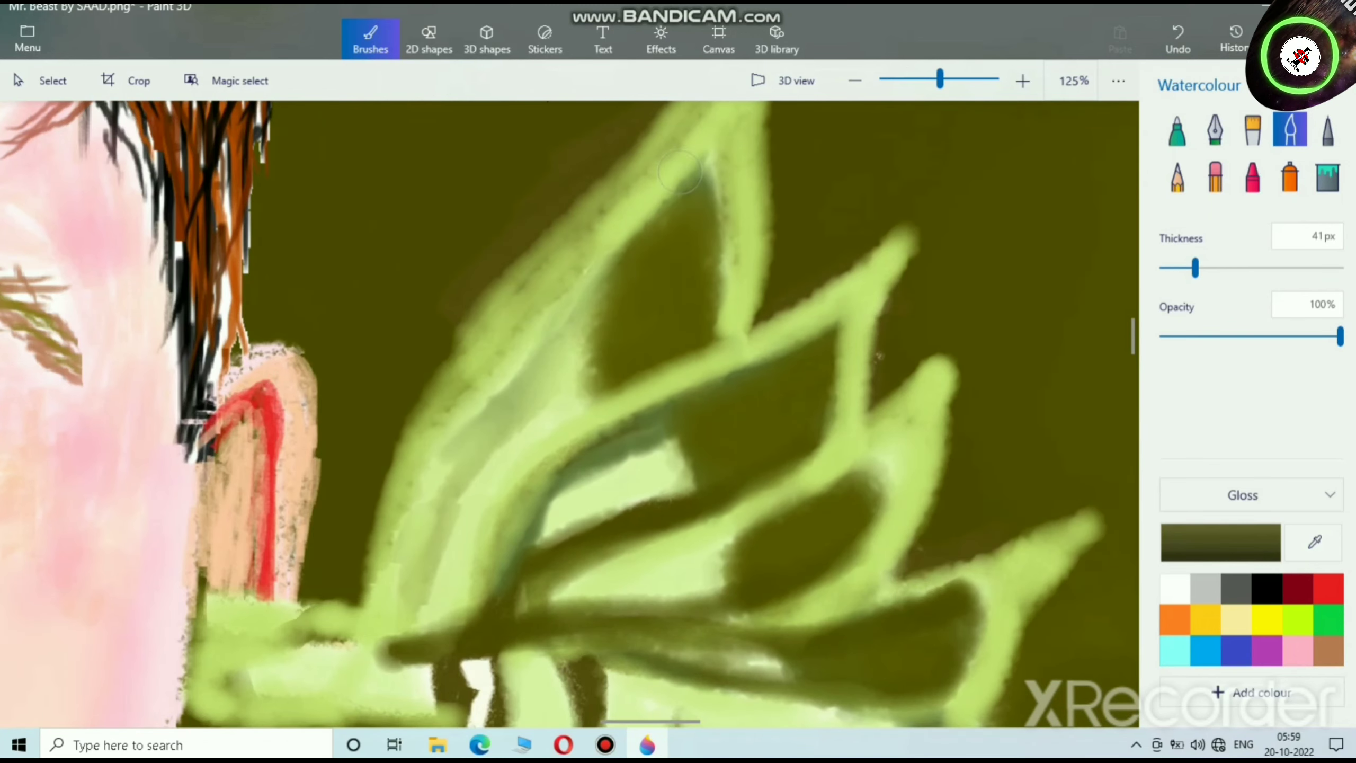
{"action": "mouse_move", "coordinate": [658, 193]}
{"action": "left_mouse_down"}
{"action": "mouse_move", "coordinate": [585, 254]}
{"action": "mouse_move", "coordinate": [577, 369]}
{"action": "mouse_move", "coordinate": [576, 275]}
{"action": "mouse_move", "coordinate": [595, 330]}
{"action": "mouse_move", "coordinate": [627, 218]}
{"action": "mouse_move", "coordinate": [707, 123]}
{"action": "mouse_move", "coordinate": [646, 198]}
{"action": "mouse_move", "coordinate": [730, 125]}
{"action": "mouse_move", "coordinate": [718, 323]}
{"action": "mouse_move", "coordinate": [735, 176]}
{"action": "mouse_move", "coordinate": [704, 196]}
{"action": "mouse_move", "coordinate": [721, 117]}
{"action": "mouse_move", "coordinate": [719, 225]}
{"action": "mouse_move", "coordinate": [704, 194]}
{"action": "mouse_move", "coordinate": [637, 237]}
{"action": "mouse_move", "coordinate": [582, 317]}
{"action": "mouse_move", "coordinate": [600, 361]}
{"action": "left_mouse_up"}
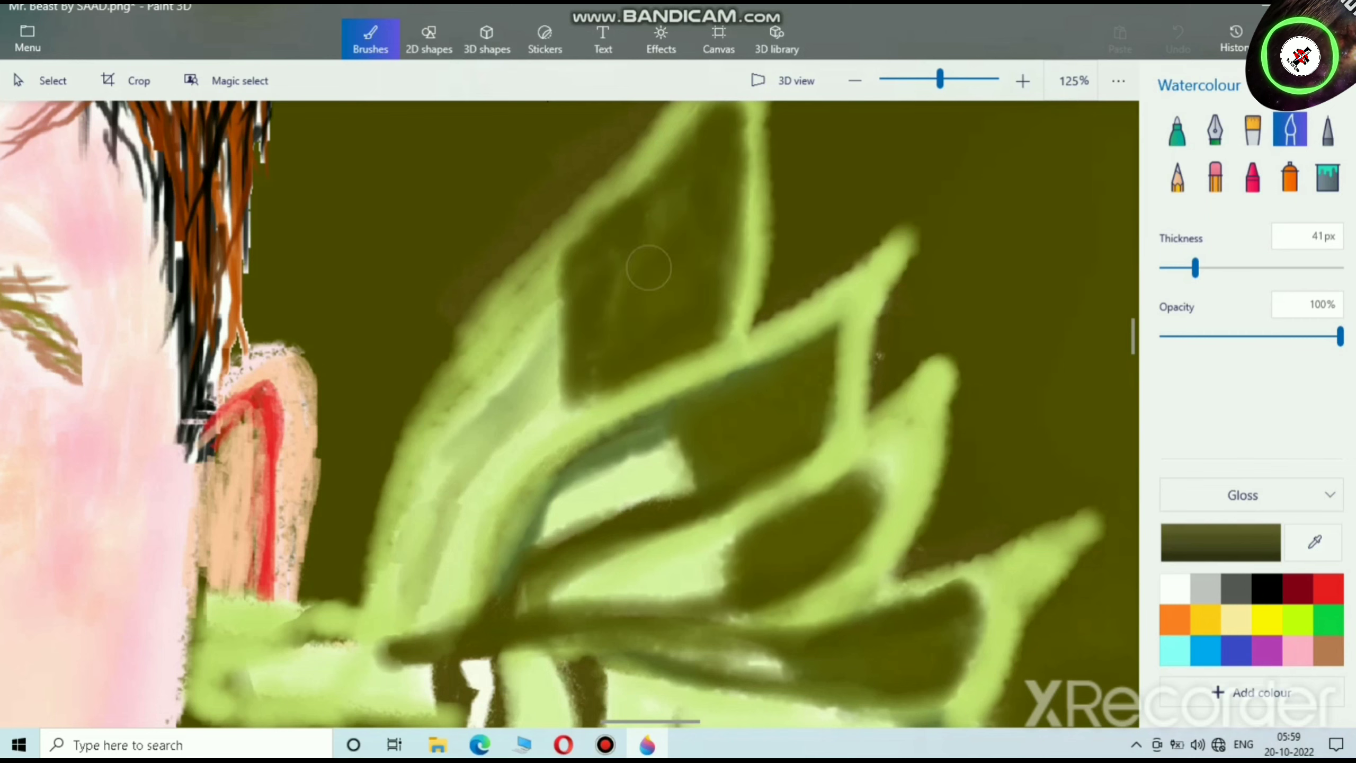
{"action": "scroll", "coordinate": [555, 402], "scroll_direction": "down", "scroll_amount": 2}
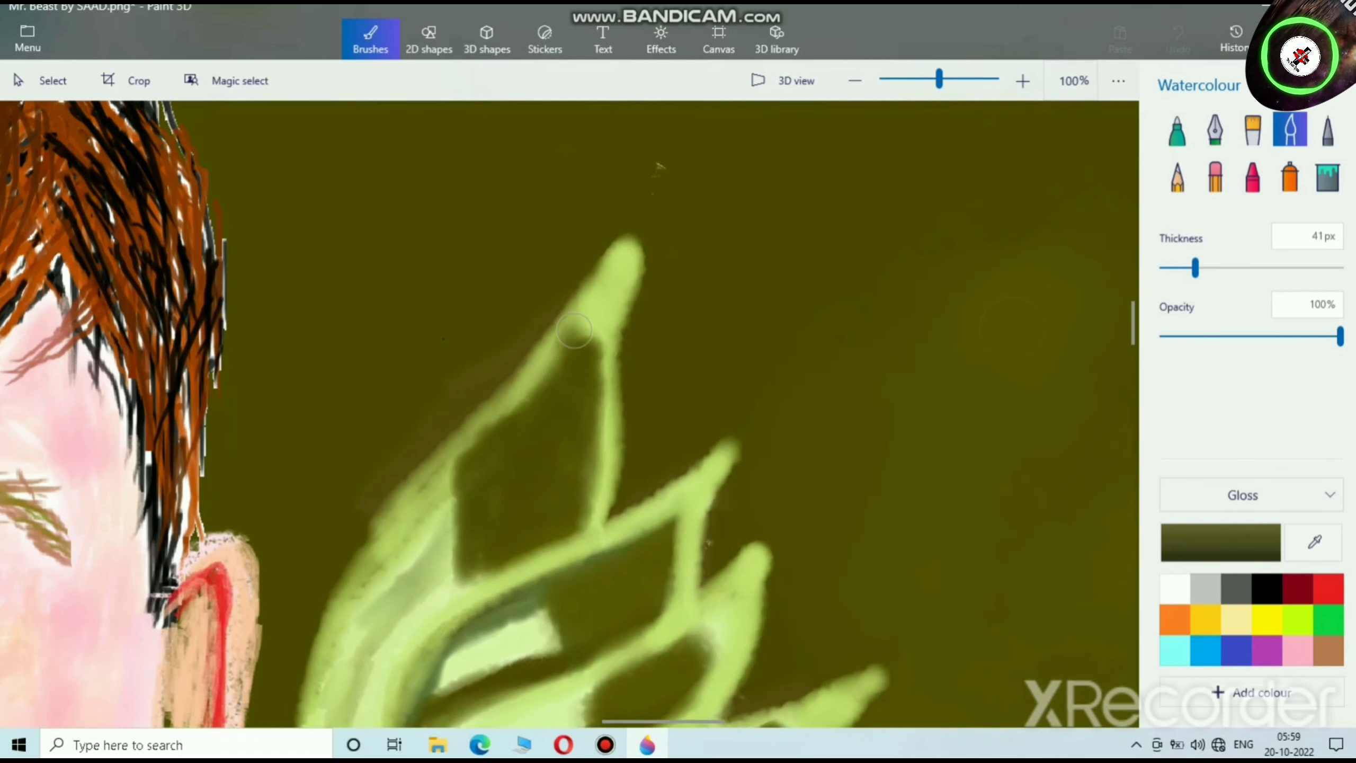
{"action": "mouse_move", "coordinate": [577, 334]}
{"action": "left_mouse_down"}
{"action": "mouse_move", "coordinate": [506, 418]}
{"action": "mouse_move", "coordinate": [598, 326]}
{"action": "mouse_move", "coordinate": [608, 287]}
{"action": "left_mouse_up"}
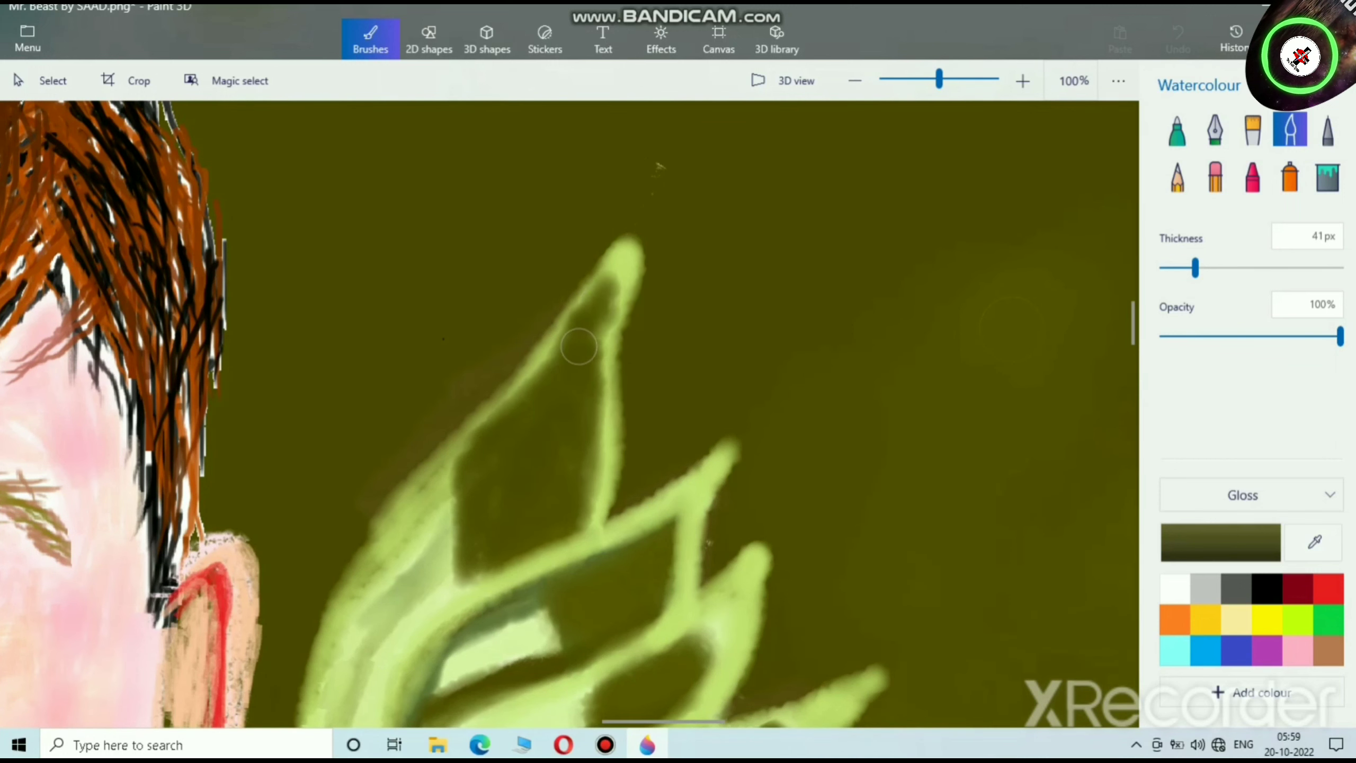
{"action": "mouse_move", "coordinate": [579, 346]}
{"action": "left_mouse_down"}
{"action": "mouse_move", "coordinate": [611, 300]}
{"action": "mouse_move", "coordinate": [713, 228]}
{"action": "mouse_move", "coordinate": [694, 292]}
{"action": "mouse_move", "coordinate": [608, 368]}
{"action": "left_mouse_up"}
Step: Paint olive over the inside of the third bill up to its tip, thinning its light green edges
{"action": "scroll", "coordinate": [611, 300], "scroll_direction": "down", "scroll_amount": 5}
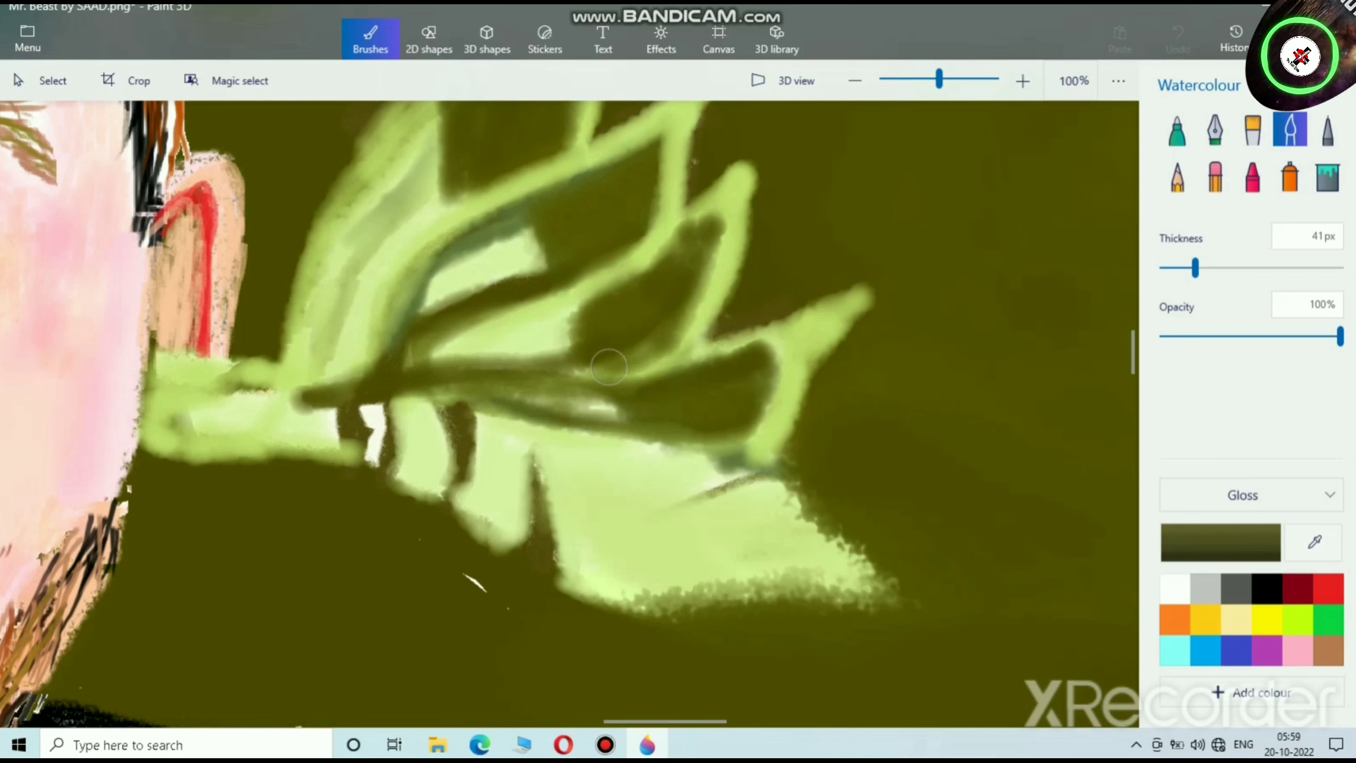
{"action": "mouse_move", "coordinate": [693, 251]}
{"action": "left_mouse_down"}
{"action": "mouse_move", "coordinate": [598, 300]}
{"action": "mouse_move", "coordinate": [567, 339]}
{"action": "left_mouse_up"}
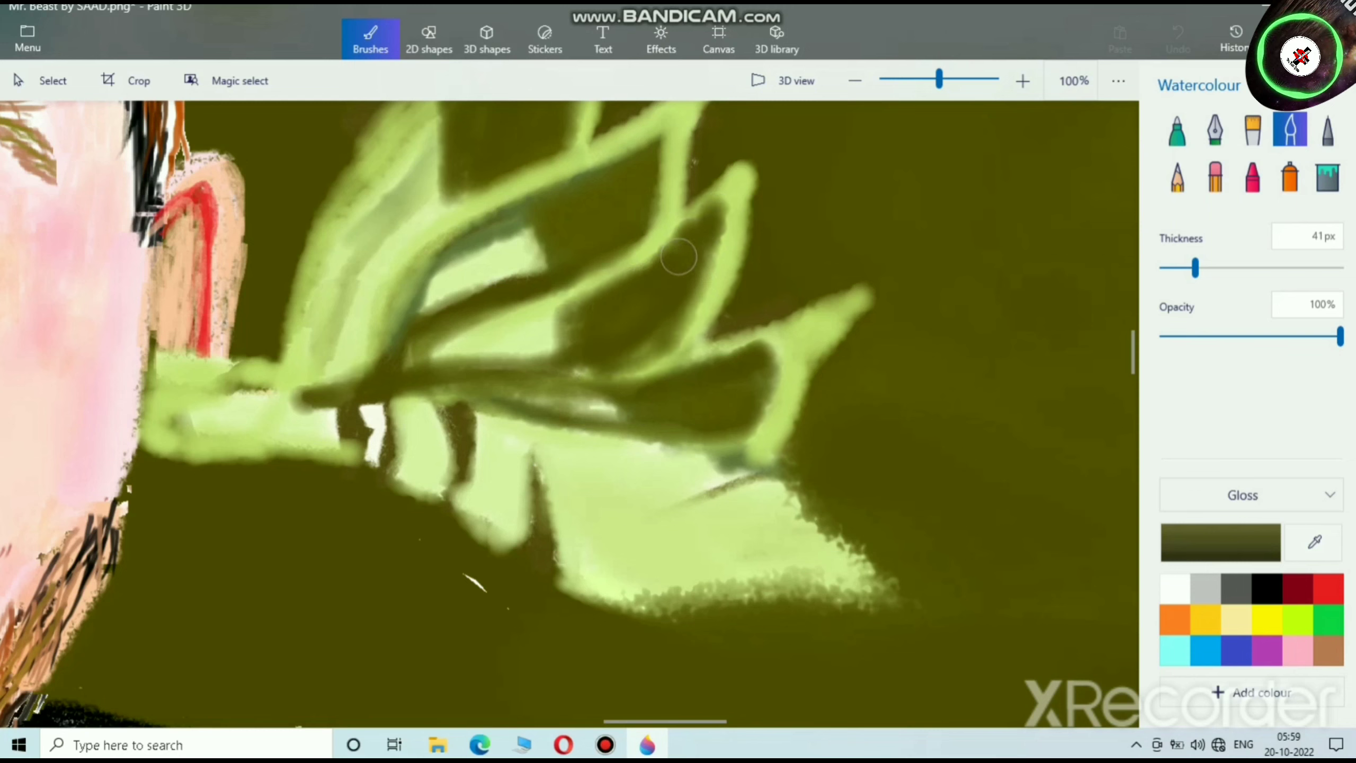
{"action": "mouse_move", "coordinate": [727, 189]}
{"action": "left_mouse_down"}
{"action": "mouse_move", "coordinate": [656, 345]}
{"action": "mouse_move", "coordinate": [596, 364]}
{"action": "mouse_move", "coordinate": [662, 330]}
{"action": "mouse_move", "coordinate": [706, 281]}
{"action": "mouse_move", "coordinate": [720, 212]}
{"action": "mouse_move", "coordinate": [705, 284]}
{"action": "mouse_move", "coordinate": [638, 356]}
{"action": "left_mouse_up"}
{"action": "scroll", "coordinate": [620, 470], "scroll_direction": "down", "scroll_amount": 4}
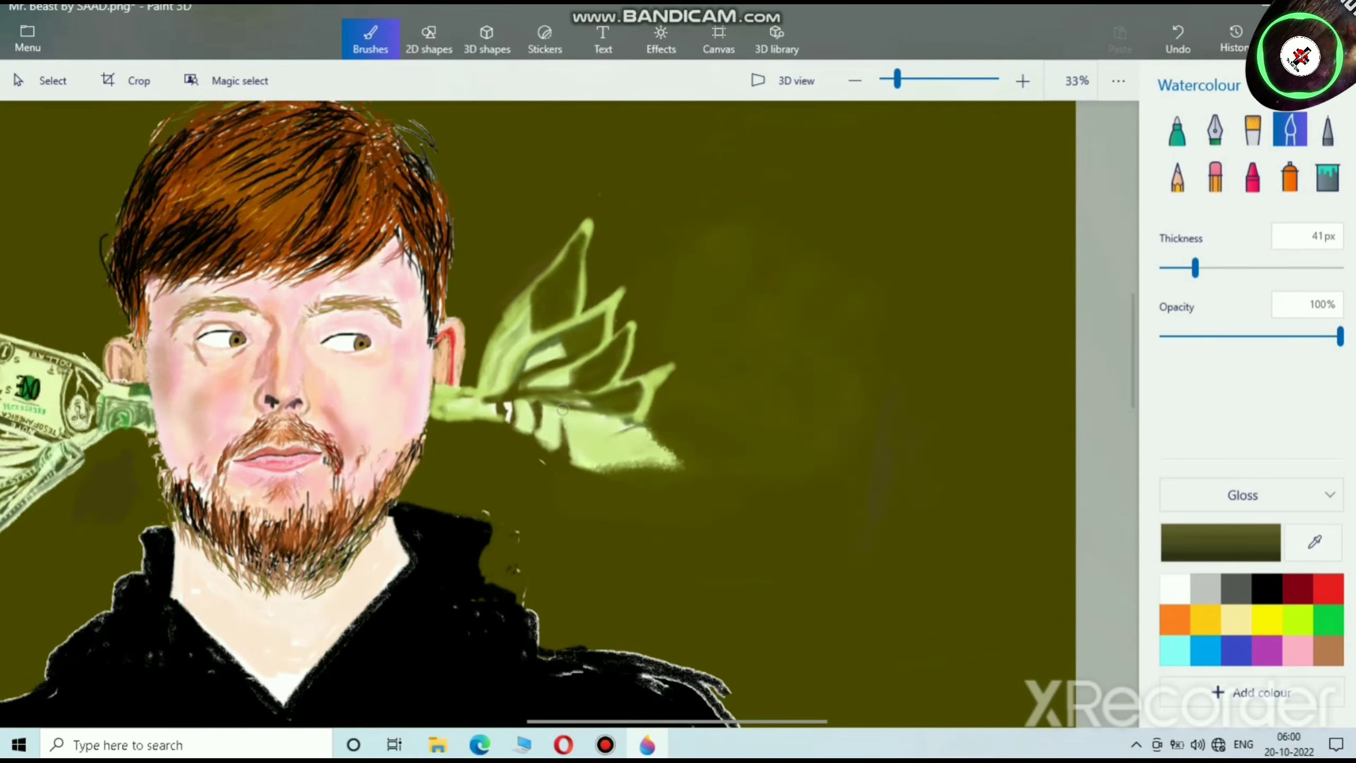
Step: Paint olive into the gaps between the small lower folds and along the underside of the bottom bill
{"action": "scroll", "coordinate": [615, 546], "scroll_direction": "up", "scroll_amount": 5}
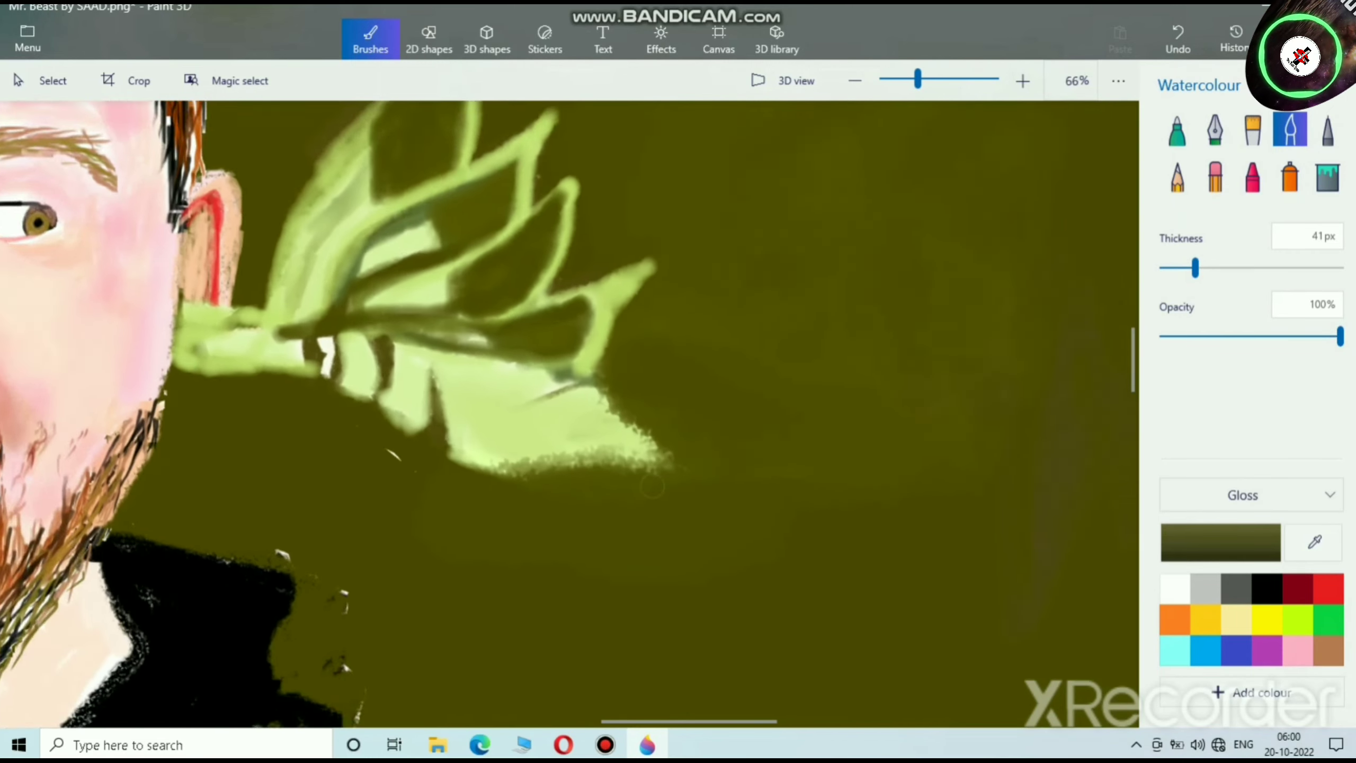
{"action": "mouse_move", "coordinate": [390, 402]}
{"action": "left_mouse_down"}
{"action": "mouse_move", "coordinate": [406, 345]}
{"action": "mouse_move", "coordinate": [415, 444]}
{"action": "mouse_move", "coordinate": [403, 487]}
{"action": "mouse_move", "coordinate": [417, 412]}
{"action": "mouse_move", "coordinate": [403, 344]}
{"action": "left_mouse_up"}
{"action": "mouse_move", "coordinate": [233, 272]}
{"action": "left_mouse_down"}
{"action": "mouse_move", "coordinate": [179, 283]}
{"action": "mouse_move", "coordinate": [189, 326]}
{"action": "left_mouse_up"}
{"action": "mouse_move", "coordinate": [427, 505]}
{"action": "left_mouse_down"}
{"action": "mouse_move", "coordinate": [802, 521]}
{"action": "mouse_move", "coordinate": [485, 535]}
{"action": "mouse_move", "coordinate": [890, 517]}
{"action": "left_mouse_up"}
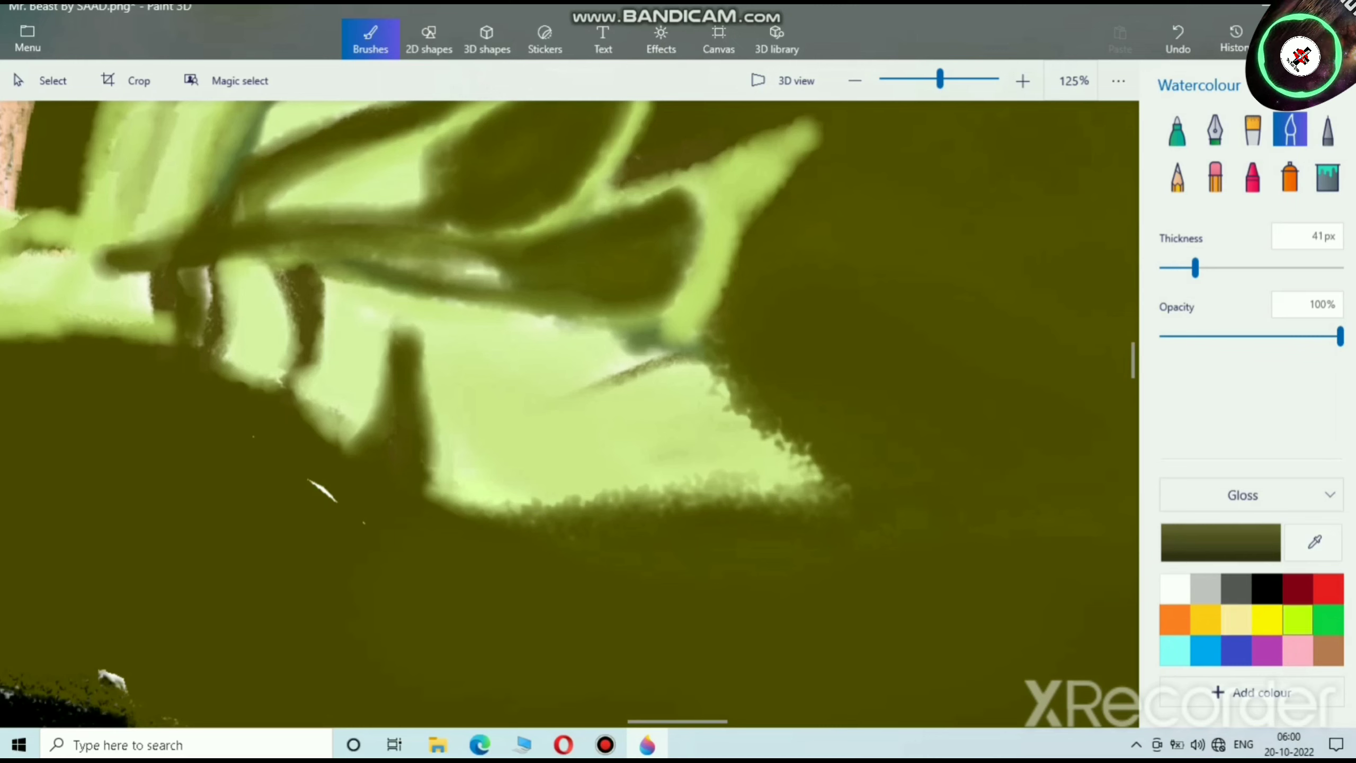
Step: Choose the lime colour for the brush again and lighten it to hex e8ffa0
{"action": "left_click", "coordinate": [1297, 620]}
{"action": "left_click", "coordinate": [1221, 543]}
{"action": "left_click_drag", "start_coordinate": [658, 226], "coordinate": [637, 224]}
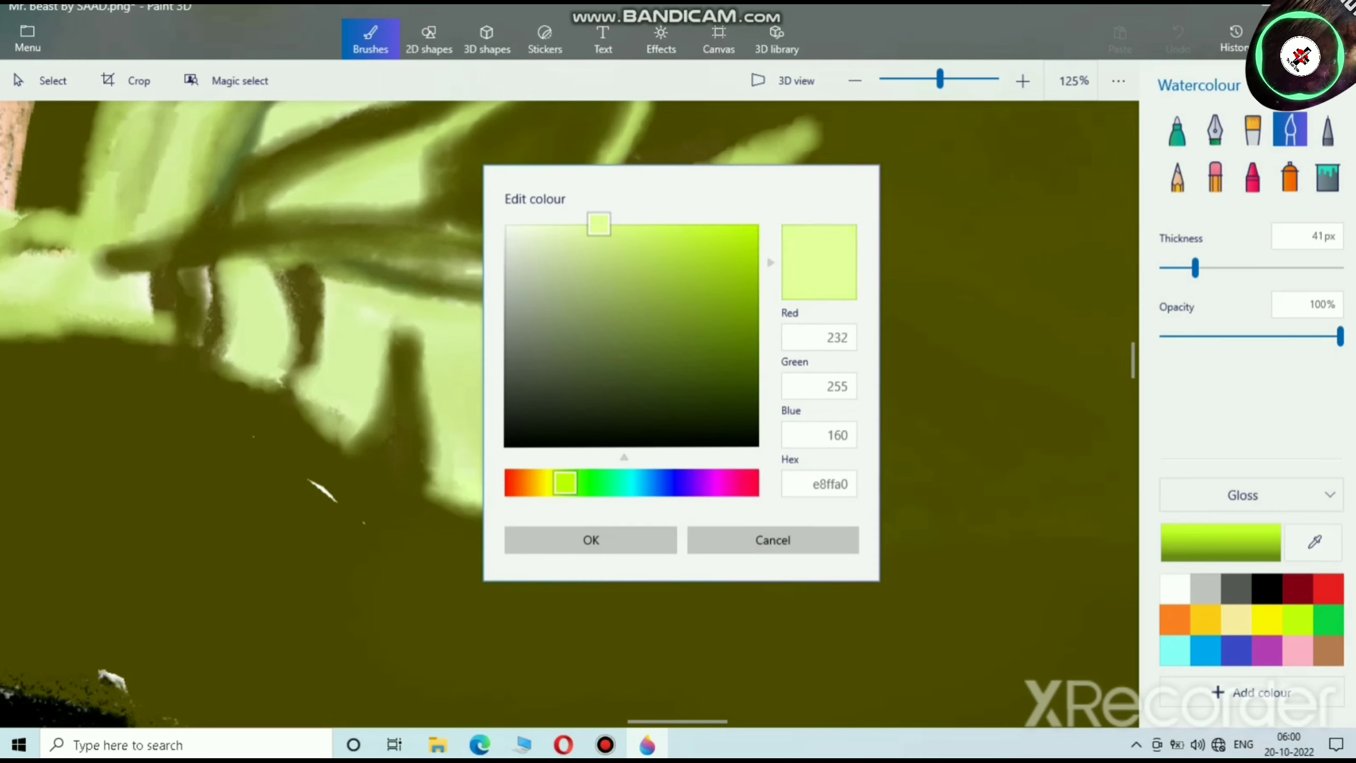
{"action": "left_click", "coordinate": [591, 540]}
Step: Paint the bottom bill's edges in pale green and extend its outer end into a long pointed tip
{"action": "mouse_move", "coordinate": [472, 493]}
{"action": "left_mouse_down"}
{"action": "mouse_move", "coordinate": [657, 497]}
{"action": "mouse_move", "coordinate": [801, 481]}
{"action": "mouse_move", "coordinate": [507, 503]}
{"action": "mouse_move", "coordinate": [546, 518]}
{"action": "mouse_move", "coordinate": [791, 481]}
{"action": "mouse_move", "coordinate": [935, 486]}
{"action": "mouse_move", "coordinate": [446, 519]}
{"action": "mouse_move", "coordinate": [534, 540]}
{"action": "mouse_move", "coordinate": [951, 486]}
{"action": "left_mouse_up"}
{"action": "mouse_move", "coordinate": [635, 399]}
{"action": "left_mouse_down"}
{"action": "mouse_move", "coordinate": [833, 444]}
{"action": "mouse_move", "coordinate": [978, 508]}
{"action": "mouse_move", "coordinate": [787, 447]}
{"action": "mouse_move", "coordinate": [889, 472]}
{"action": "mouse_move", "coordinate": [631, 527]}
{"action": "mouse_move", "coordinate": [416, 516]}
{"action": "mouse_move", "coordinate": [636, 559]}
{"action": "mouse_move", "coordinate": [862, 513]}
{"action": "mouse_move", "coordinate": [1044, 511]}
{"action": "left_mouse_up"}
{"action": "scroll", "coordinate": [1044, 512], "scroll_direction": "down", "scroll_amount": 6}
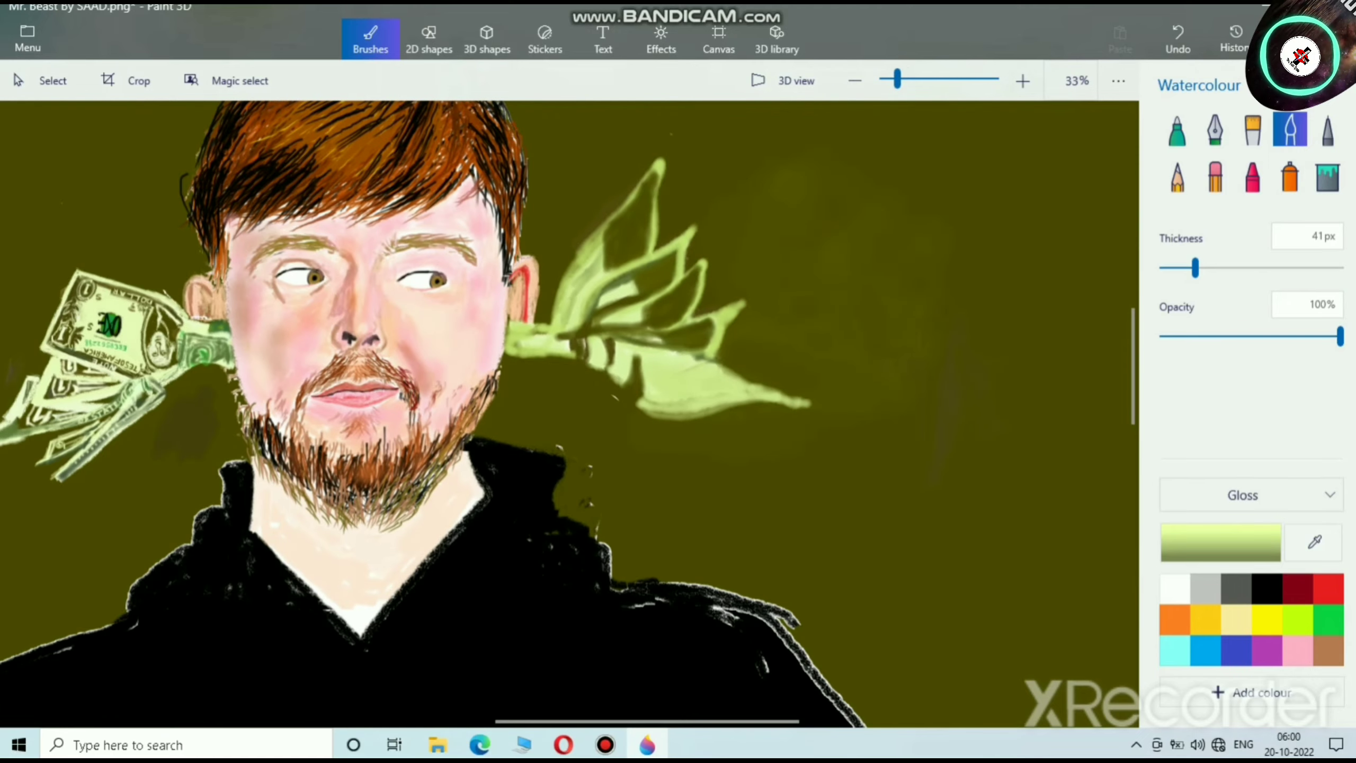
Step: Paint a wavy four-sided frame in pale green inside the top bill of the right wing with a 23 px brush
{"action": "scroll", "coordinate": [662, 254], "scroll_direction": "up", "scroll_amount": 6}
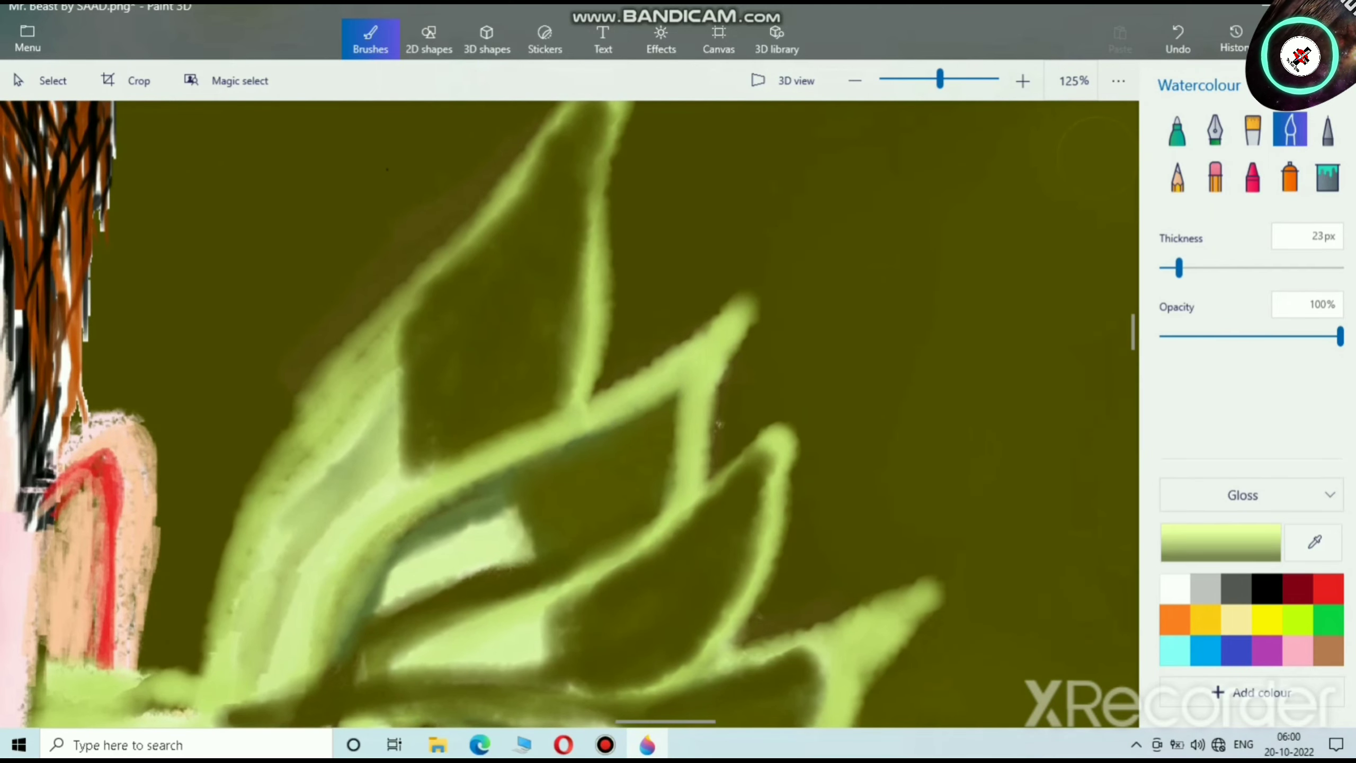
{"action": "scroll", "coordinate": [534, 234], "scroll_direction": "up", "scroll_amount": 1}
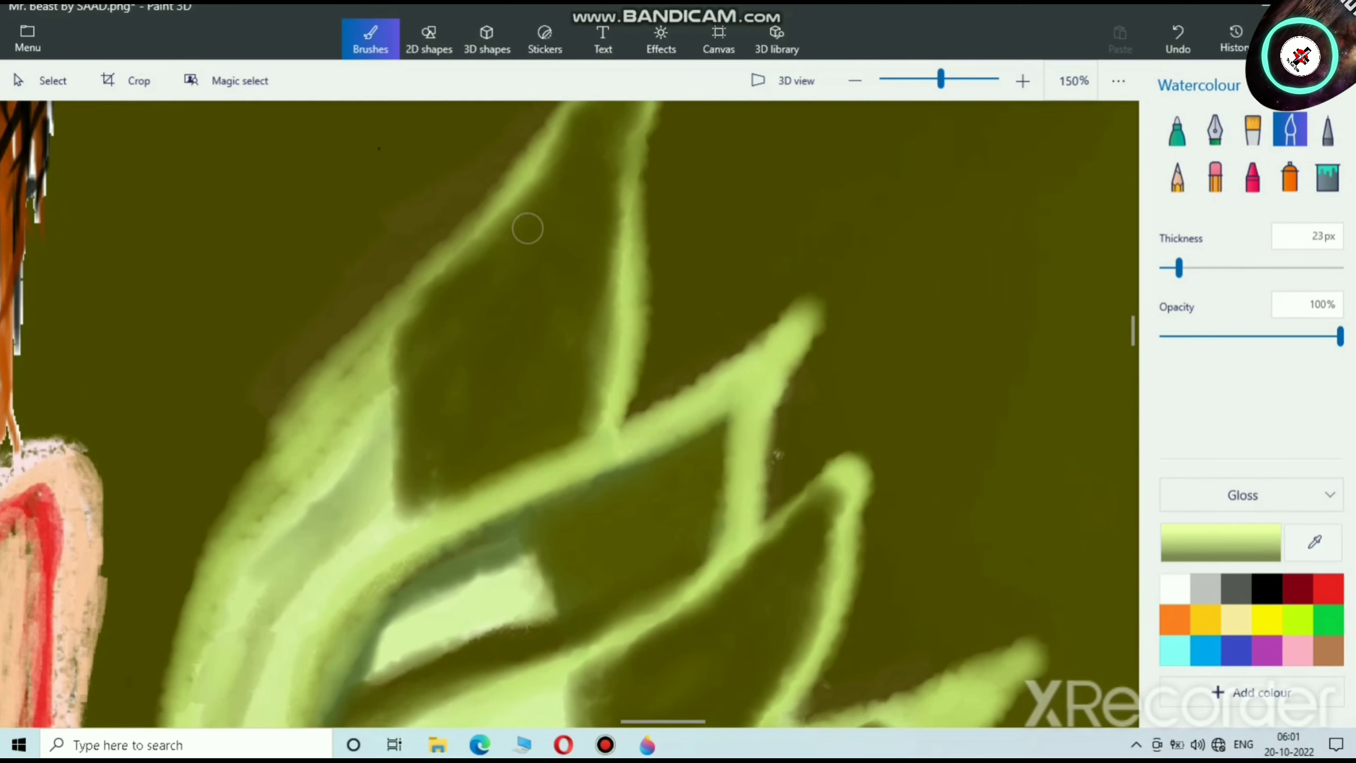
{"action": "mouse_move", "coordinate": [582, 203]}
{"action": "left_mouse_down"}
{"action": "mouse_move", "coordinate": [585, 166]}
{"action": "mouse_move", "coordinate": [516, 227]}
{"action": "mouse_move", "coordinate": [464, 303]}
{"action": "left_mouse_up"}
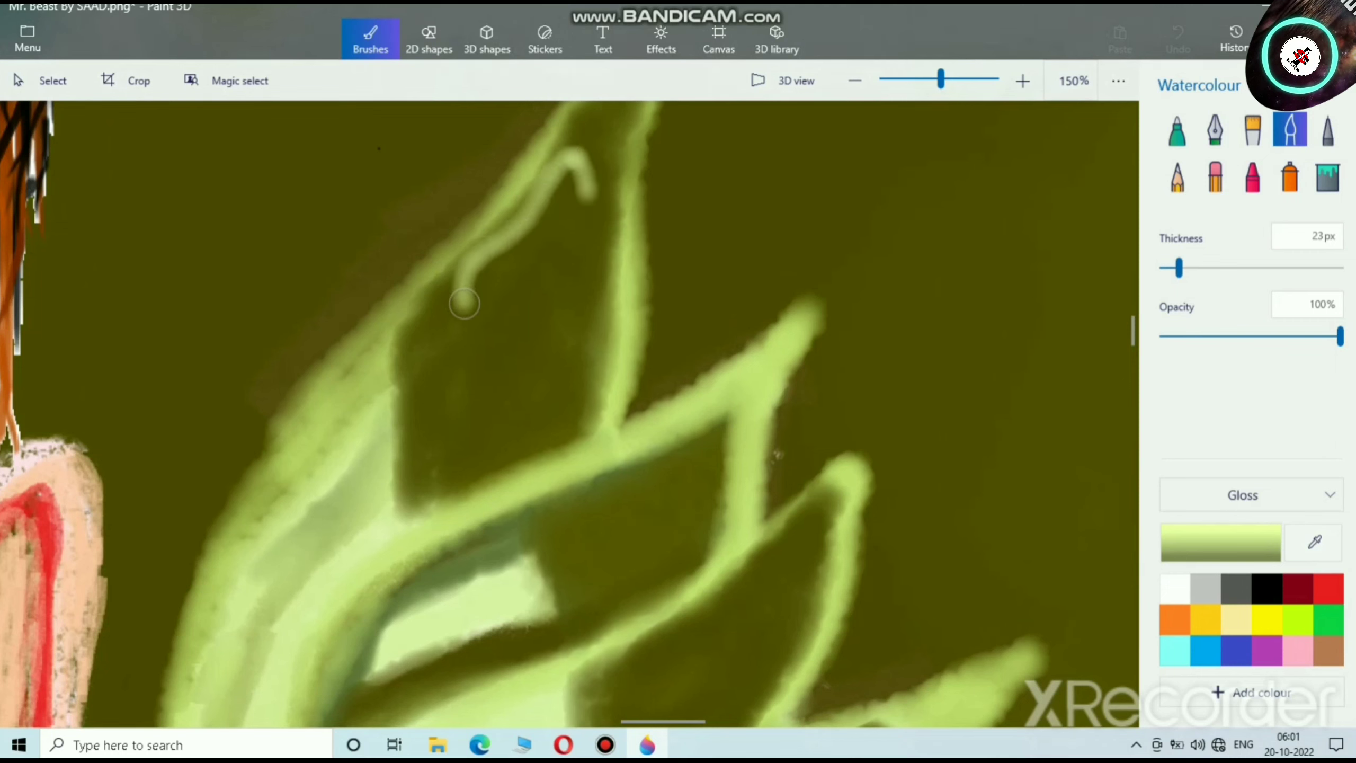
{"action": "left_click_drag", "start_coordinate": [460, 350], "coordinate": [473, 422]}
{"action": "mouse_move", "coordinate": [534, 450]}
{"action": "left_mouse_down"}
{"action": "mouse_move", "coordinate": [595, 420]}
{"action": "mouse_move", "coordinate": [606, 178]}
{"action": "mouse_move", "coordinate": [462, 273]}
{"action": "mouse_move", "coordinate": [429, 337]}
{"action": "mouse_move", "coordinate": [424, 428]}
{"action": "mouse_move", "coordinate": [443, 471]}
{"action": "mouse_move", "coordinate": [543, 435]}
{"action": "mouse_move", "coordinate": [592, 376]}
{"action": "mouse_move", "coordinate": [586, 208]}
{"action": "mouse_move", "coordinate": [434, 298]}
{"action": "mouse_move", "coordinate": [451, 373]}
{"action": "mouse_move", "coordinate": [443, 449]}
{"action": "mouse_move", "coordinate": [591, 390]}
{"action": "mouse_move", "coordinate": [585, 301]}
{"action": "mouse_move", "coordinate": [553, 219]}
{"action": "left_mouse_up"}
{"action": "key", "text": "ctrl+z"}
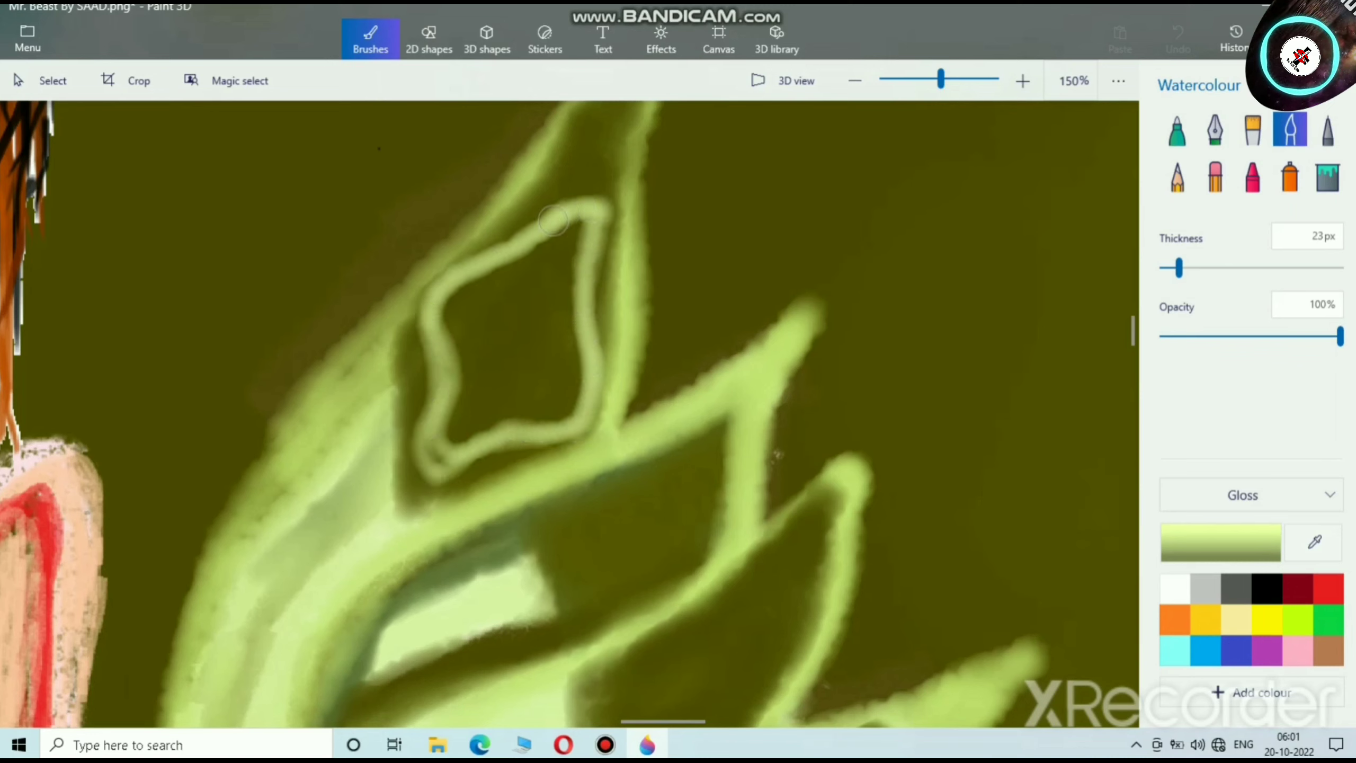
Step: Paint a thick numeral 1 in pale green inside the top bill's frame, undoing misplaced strokes
{"action": "mouse_move", "coordinate": [511, 337]}
{"action": "left_mouse_down"}
{"action": "mouse_move", "coordinate": [492, 398]}
{"action": "mouse_move", "coordinate": [494, 302]}
{"action": "mouse_move", "coordinate": [470, 332]}
{"action": "left_mouse_up"}
{"action": "mouse_move", "coordinate": [522, 280]}
{"action": "left_mouse_down"}
{"action": "mouse_move", "coordinate": [526, 395]}
{"action": "mouse_move", "coordinate": [537, 267]}
{"action": "mouse_move", "coordinate": [537, 393]}
{"action": "mouse_move", "coordinate": [475, 423]}
{"action": "mouse_move", "coordinate": [524, 407]}
{"action": "mouse_move", "coordinate": [560, 257]}
{"action": "mouse_move", "coordinate": [561, 414]}
{"action": "mouse_move", "coordinate": [561, 283]}
{"action": "left_mouse_up"}
{"action": "key", "text": "ctrl+z"}
{"action": "mouse_move", "coordinate": [486, 311]}
{"action": "left_mouse_down"}
{"action": "mouse_move", "coordinate": [519, 268]}
{"action": "mouse_move", "coordinate": [538, 391]}
{"action": "mouse_move", "coordinate": [487, 407]}
{"action": "mouse_move", "coordinate": [470, 336]}
{"action": "mouse_move", "coordinate": [501, 300]}
{"action": "mouse_move", "coordinate": [491, 342]}
{"action": "mouse_move", "coordinate": [524, 379]}
{"action": "mouse_move", "coordinate": [507, 383]}
{"action": "mouse_move", "coordinate": [493, 350]}
{"action": "mouse_move", "coordinate": [488, 375]}
{"action": "mouse_move", "coordinate": [470, 331]}
{"action": "left_mouse_up"}
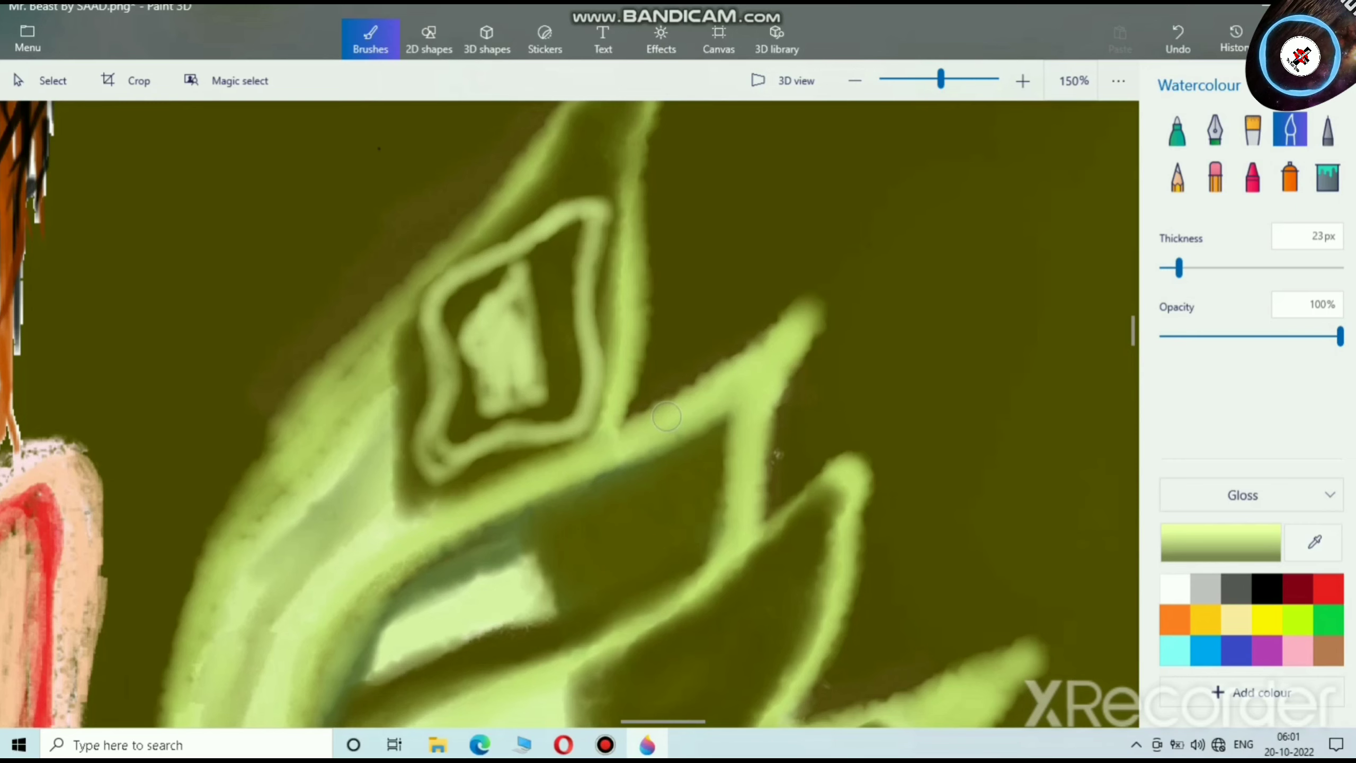
{"action": "key", "text": "ctrl+z"}
{"action": "scroll", "coordinate": [454, 374], "scroll_direction": "up", "scroll_amount": 3}
{"action": "mouse_move", "coordinate": [545, 267]}
{"action": "left_mouse_down"}
{"action": "mouse_move", "coordinate": [591, 386]}
{"action": "mouse_move", "coordinate": [590, 262]}
{"action": "mouse_move", "coordinate": [587, 314]}
{"action": "mouse_move", "coordinate": [605, 386]}
{"action": "mouse_move", "coordinate": [621, 390]}
{"action": "mouse_move", "coordinate": [576, 411]}
{"action": "mouse_move", "coordinate": [650, 415]}
{"action": "mouse_move", "coordinate": [627, 333]}
{"action": "mouse_move", "coordinate": [645, 328]}
{"action": "mouse_move", "coordinate": [665, 370]}
{"action": "mouse_move", "coordinate": [612, 214]}
{"action": "mouse_move", "coordinate": [580, 224]}
{"action": "mouse_move", "coordinate": [520, 318]}
{"action": "mouse_move", "coordinate": [559, 250]}
{"action": "mouse_move", "coordinate": [513, 271]}
{"action": "mouse_move", "coordinate": [587, 202]}
{"action": "mouse_move", "coordinate": [658, 323]}
{"action": "mouse_move", "coordinate": [660, 374]}
{"action": "mouse_move", "coordinate": [631, 199]}
{"action": "mouse_move", "coordinate": [640, 269]}
{"action": "mouse_move", "coordinate": [614, 298]}
{"action": "mouse_move", "coordinate": [617, 388]}
{"action": "mouse_move", "coordinate": [599, 427]}
{"action": "mouse_move", "coordinate": [547, 442]}
{"action": "mouse_move", "coordinate": [670, 424]}
{"action": "mouse_move", "coordinate": [675, 382]}
{"action": "mouse_move", "coordinate": [638, 418]}
{"action": "mouse_move", "coordinate": [569, 339]}
{"action": "mouse_move", "coordinate": [580, 413]}
{"action": "left_mouse_up"}
Step: Paint a pale green numeral 1 on the second, third and fourth bills of the right wing
{"action": "scroll", "coordinate": [585, 395], "scroll_direction": "down", "scroll_amount": 6}
{"action": "scroll", "coordinate": [613, 523], "scroll_direction": "up", "scroll_amount": 3}
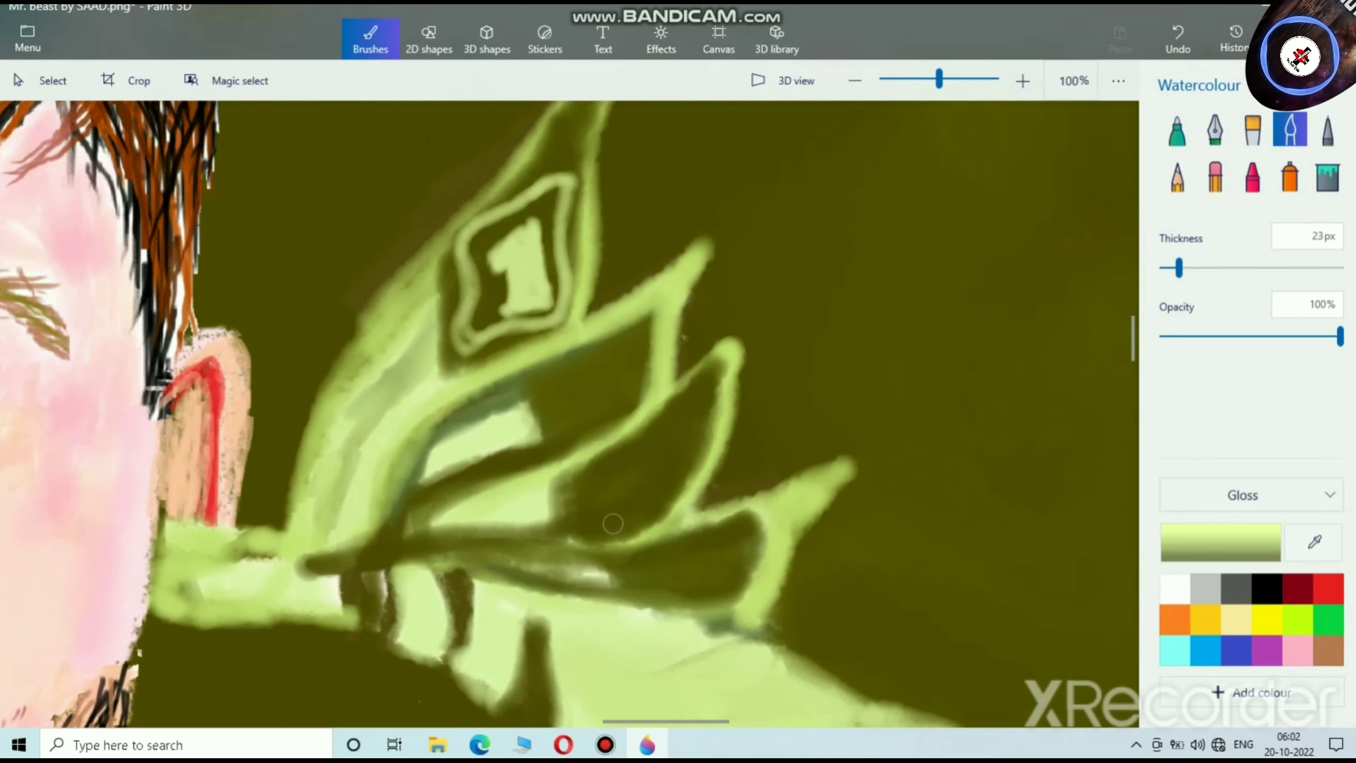
{"action": "scroll", "coordinate": [613, 524], "scroll_direction": "up", "scroll_amount": 1}
{"action": "mouse_move", "coordinate": [563, 323]}
{"action": "left_mouse_down"}
{"action": "mouse_move", "coordinate": [568, 350]}
{"action": "mouse_move", "coordinate": [562, 332]}
{"action": "mouse_move", "coordinate": [547, 336]}
{"action": "mouse_move", "coordinate": [594, 304]}
{"action": "mouse_move", "coordinate": [559, 315]}
{"action": "mouse_move", "coordinate": [591, 362]}
{"action": "mouse_move", "coordinate": [591, 334]}
{"action": "mouse_move", "coordinate": [597, 378]}
{"action": "mouse_move", "coordinate": [569, 396]}
{"action": "mouse_move", "coordinate": [598, 392]}
{"action": "mouse_move", "coordinate": [599, 303]}
{"action": "mouse_move", "coordinate": [616, 388]}
{"action": "mouse_move", "coordinate": [565, 335]}
{"action": "left_mouse_up"}
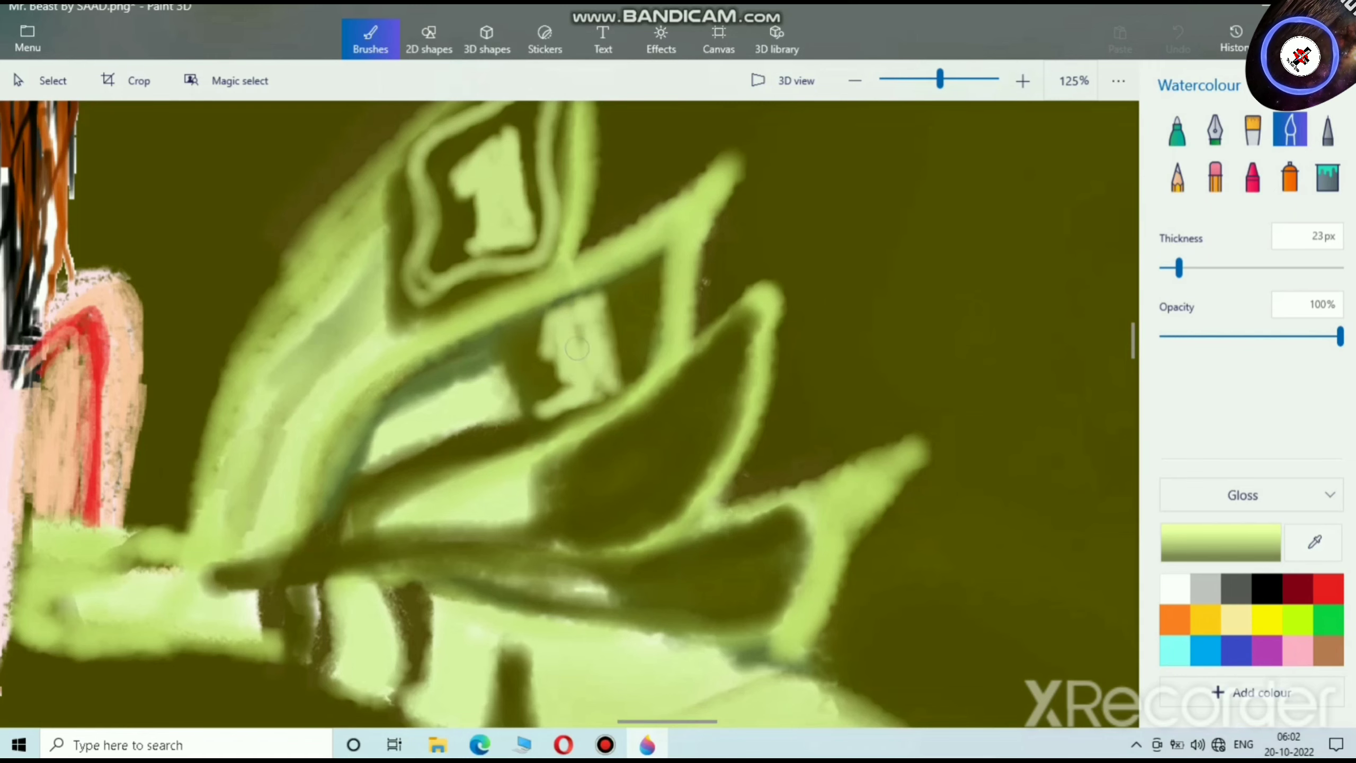
{"action": "scroll", "coordinate": [658, 380], "scroll_direction": "down", "scroll_amount": 1}
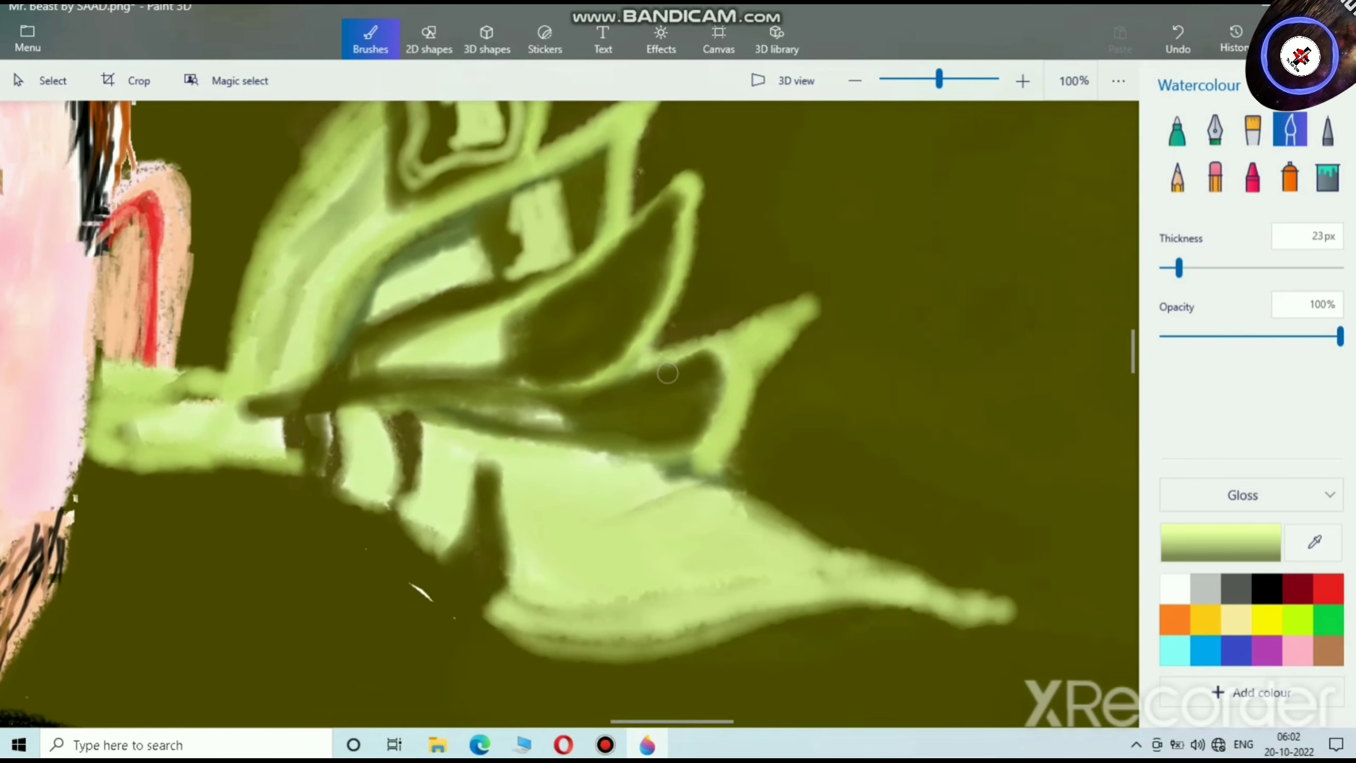
{"action": "mouse_move", "coordinate": [559, 242]}
{"action": "left_mouse_down"}
{"action": "mouse_move", "coordinate": [523, 278]}
{"action": "mouse_move", "coordinate": [563, 211]}
{"action": "mouse_move", "coordinate": [574, 283]}
{"action": "mouse_move", "coordinate": [567, 259]}
{"action": "left_mouse_up"}
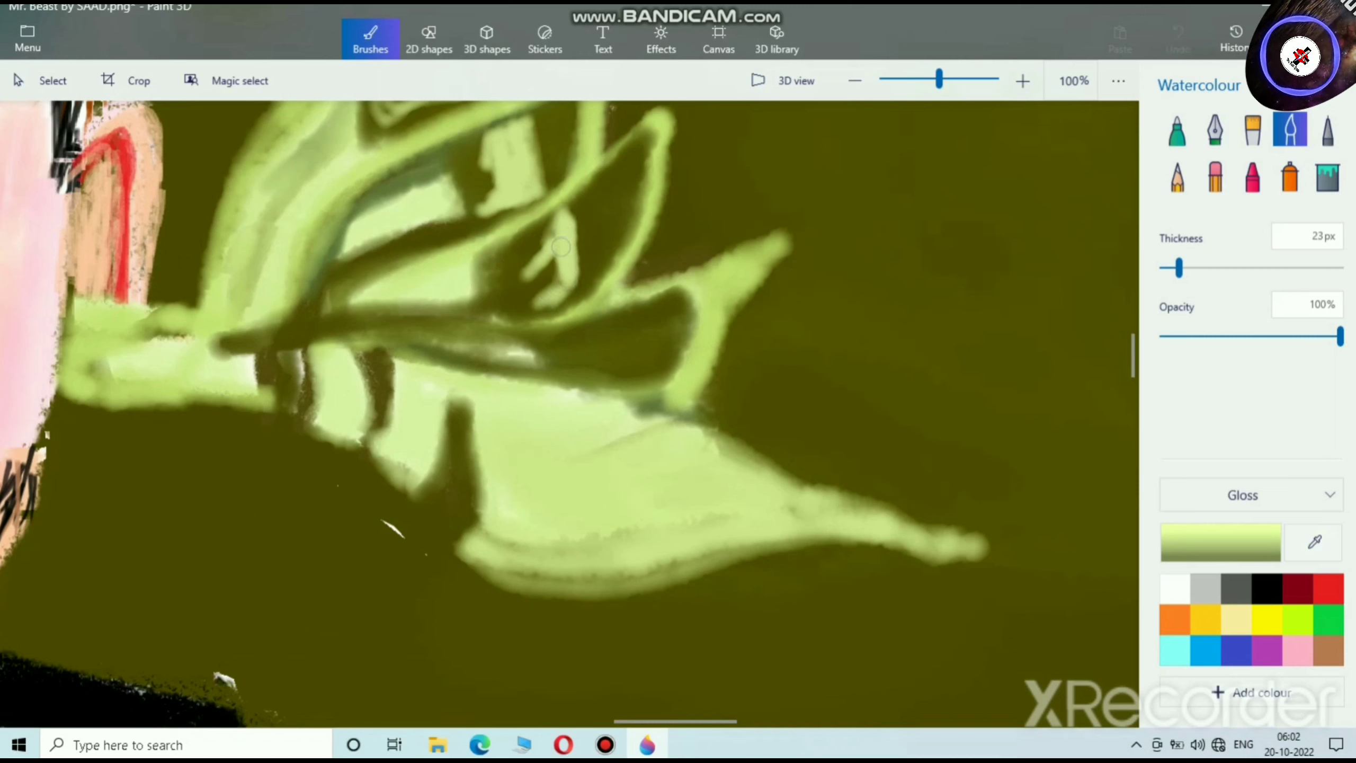
{"action": "mouse_move", "coordinate": [652, 319]}
{"action": "left_mouse_down"}
{"action": "mouse_move", "coordinate": [650, 382]}
{"action": "mouse_move", "coordinate": [639, 340]}
{"action": "left_mouse_up"}
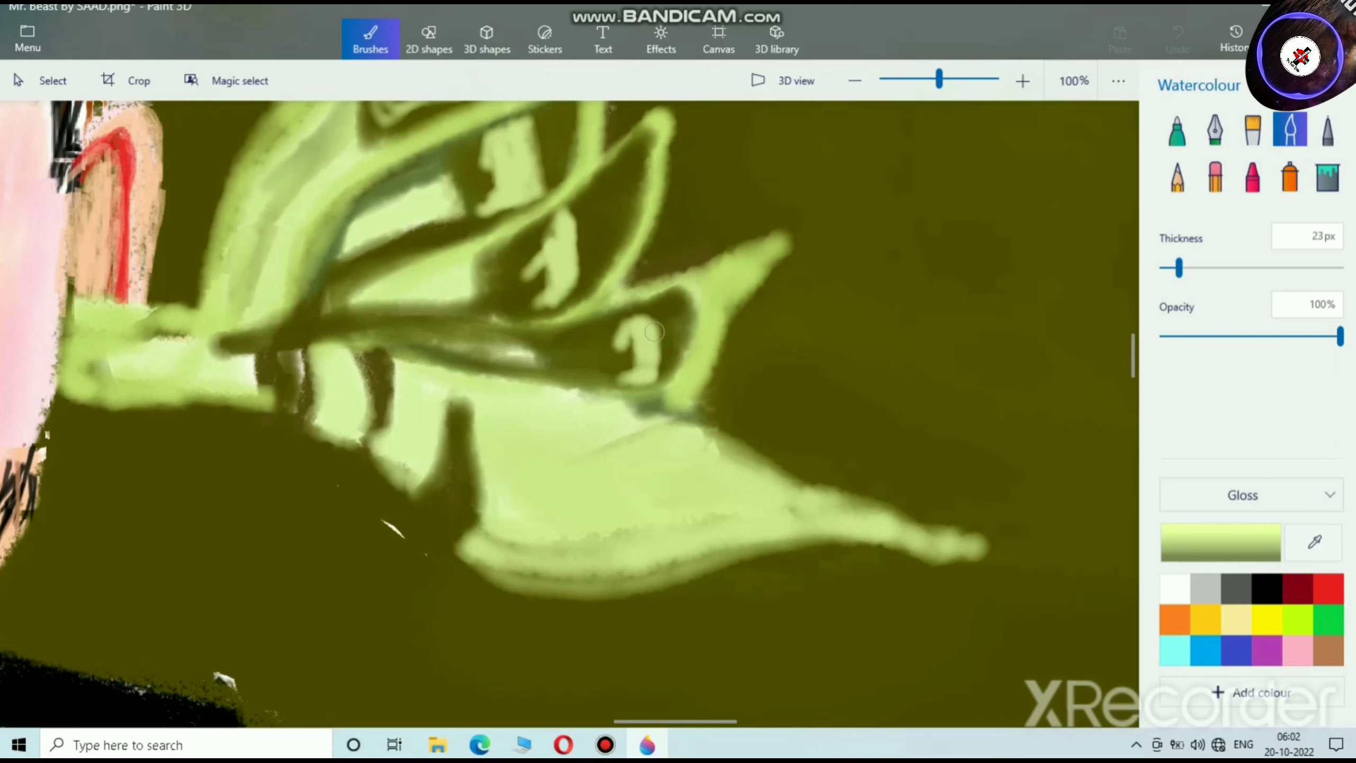
{"action": "left_click_drag", "start_coordinate": [657, 370], "coordinate": [650, 326]}
Step: Save the portrait image with the numbered bills
{"action": "scroll", "coordinate": [658, 322], "scroll_direction": "down", "scroll_amount": 1}
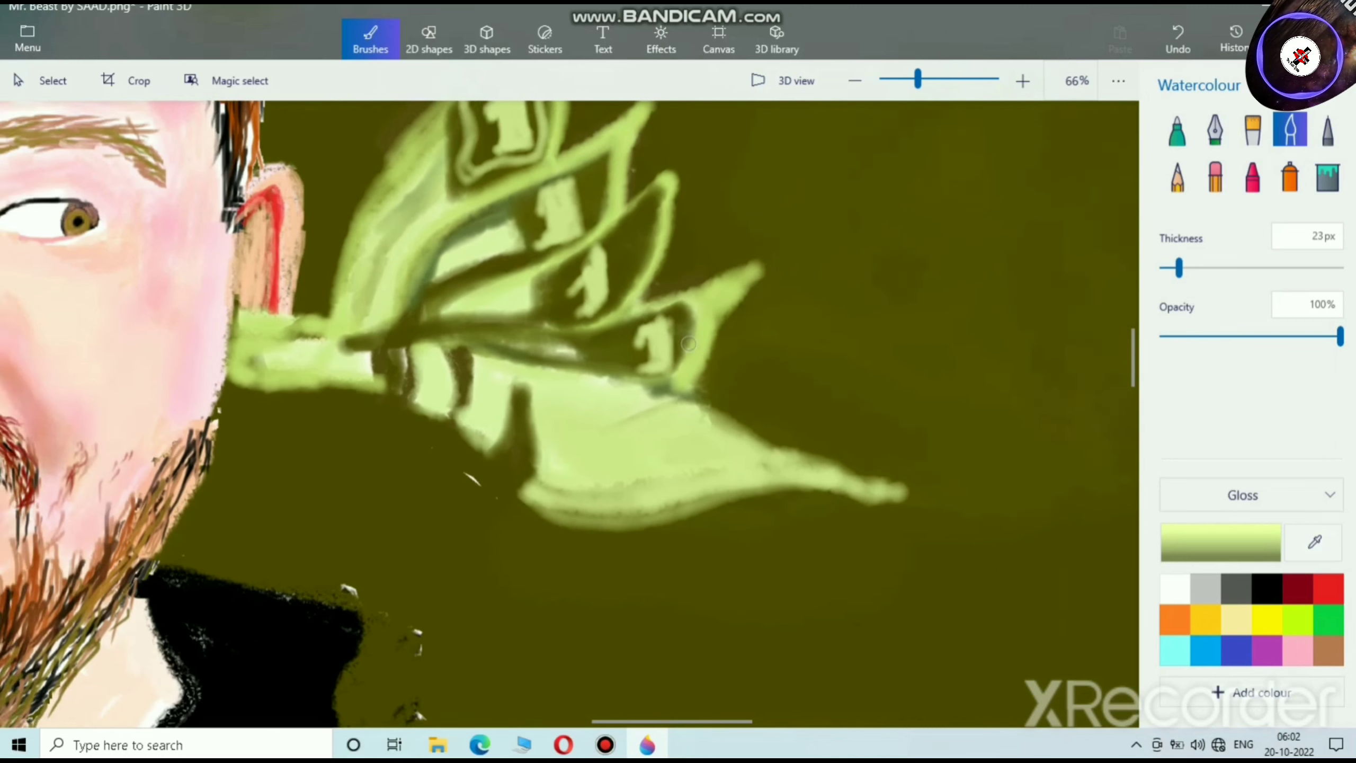
{"action": "scroll", "coordinate": [694, 449], "scroll_direction": "down", "scroll_amount": 1}
{"action": "left_click_drag", "start_coordinate": [693, 448], "coordinate": [734, 535]}
{"action": "scroll", "coordinate": [733, 535], "scroll_direction": "up", "scroll_amount": 2}
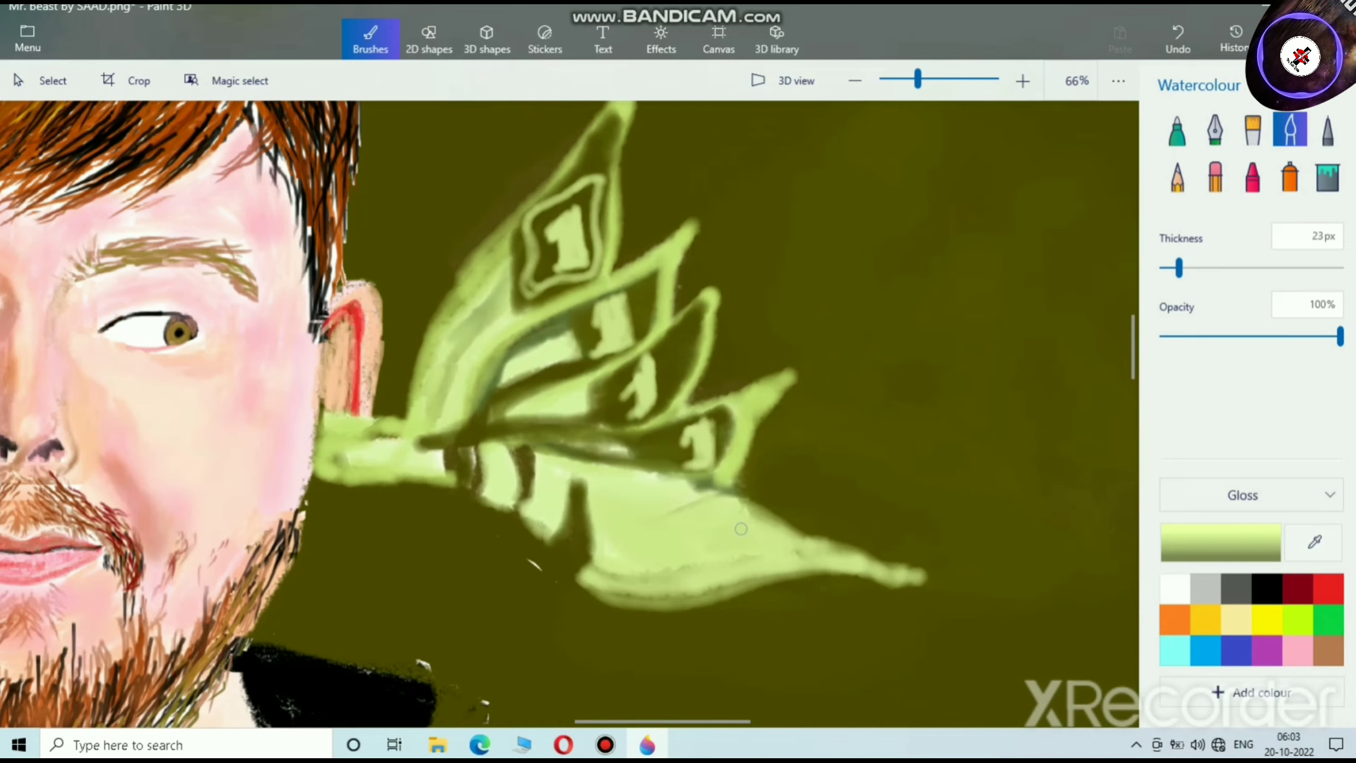
{"action": "key", "text": "ctrl+s"}
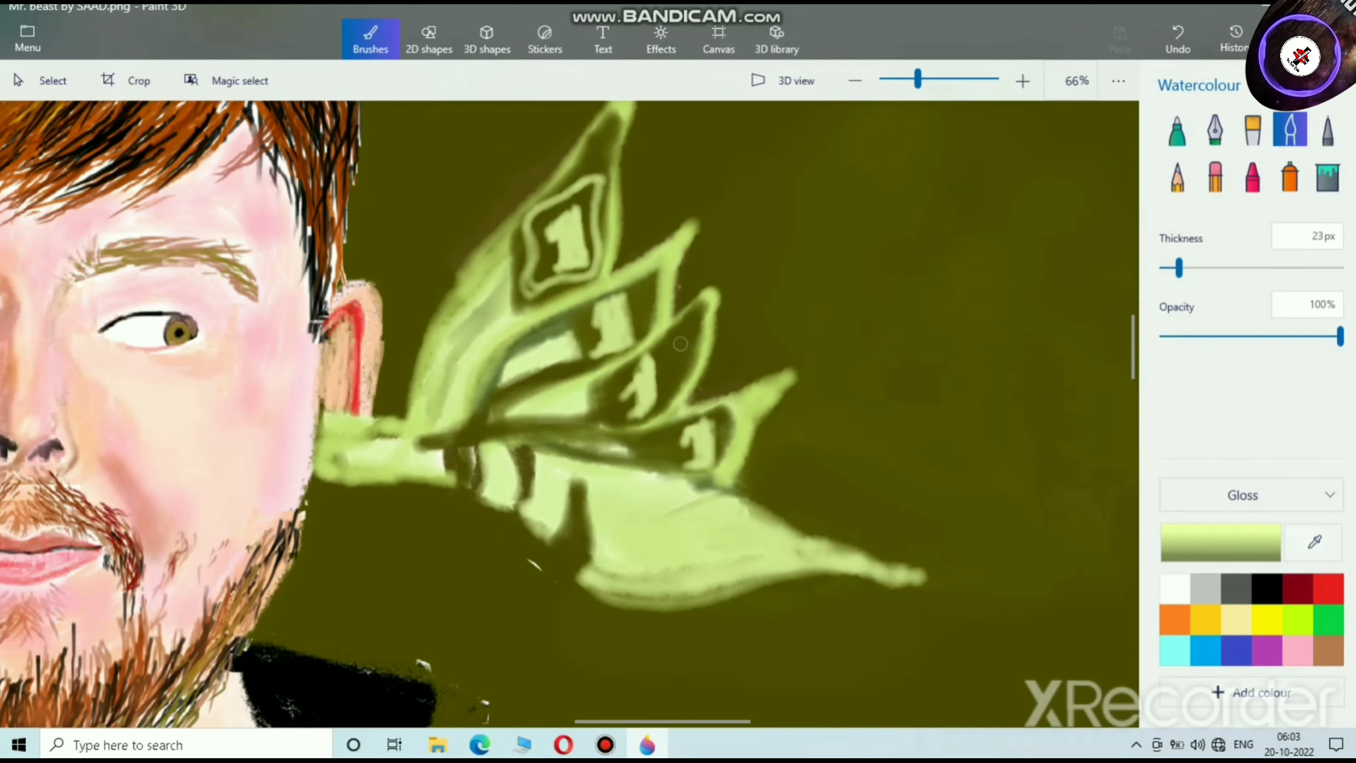
Step: Enlarge the pale green numeral 1 on the third bill of the right wing
{"action": "scroll", "coordinate": [680, 344], "scroll_direction": "up", "scroll_amount": 5}
{"action": "key", "text": "ctrl+z"}
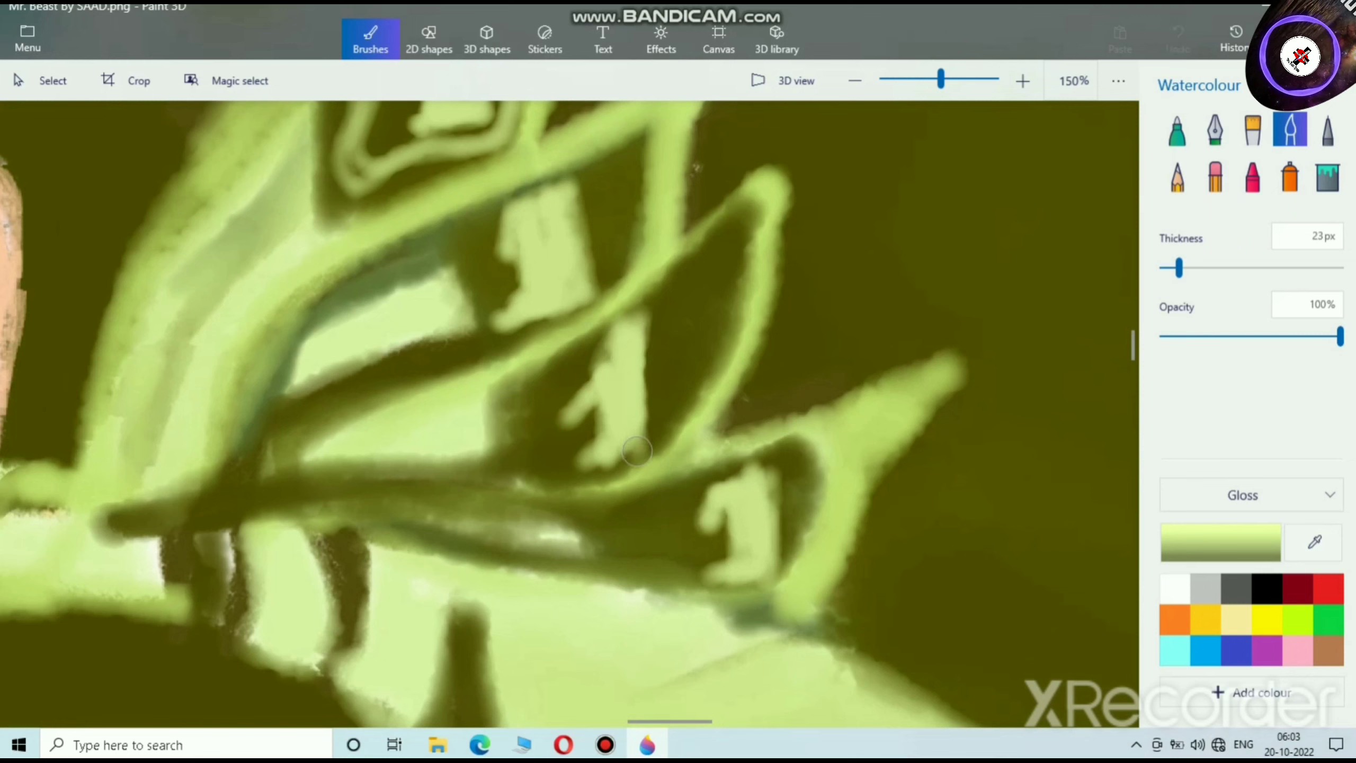
{"action": "mouse_move", "coordinate": [654, 432]}
{"action": "left_mouse_down"}
{"action": "mouse_move", "coordinate": [651, 347]}
{"action": "mouse_move", "coordinate": [643, 359]}
{"action": "mouse_move", "coordinate": [647, 332]}
{"action": "mouse_move", "coordinate": [659, 380]}
{"action": "mouse_move", "coordinate": [668, 294]}
{"action": "mouse_move", "coordinate": [572, 394]}
{"action": "mouse_move", "coordinate": [671, 321]}
{"action": "mouse_move", "coordinate": [671, 414]}
{"action": "mouse_move", "coordinate": [666, 354]}
{"action": "mouse_move", "coordinate": [631, 434]}
{"action": "mouse_move", "coordinate": [685, 420]}
{"action": "left_mouse_up"}
{"action": "scroll", "coordinate": [687, 434], "scroll_direction": "down", "scroll_amount": 5}
Step: Thicken the top bill's outer edge up to its tip in pale green with a 43 px brush and save the image
{"action": "scroll", "coordinate": [627, 368], "scroll_direction": "up", "scroll_amount": 3}
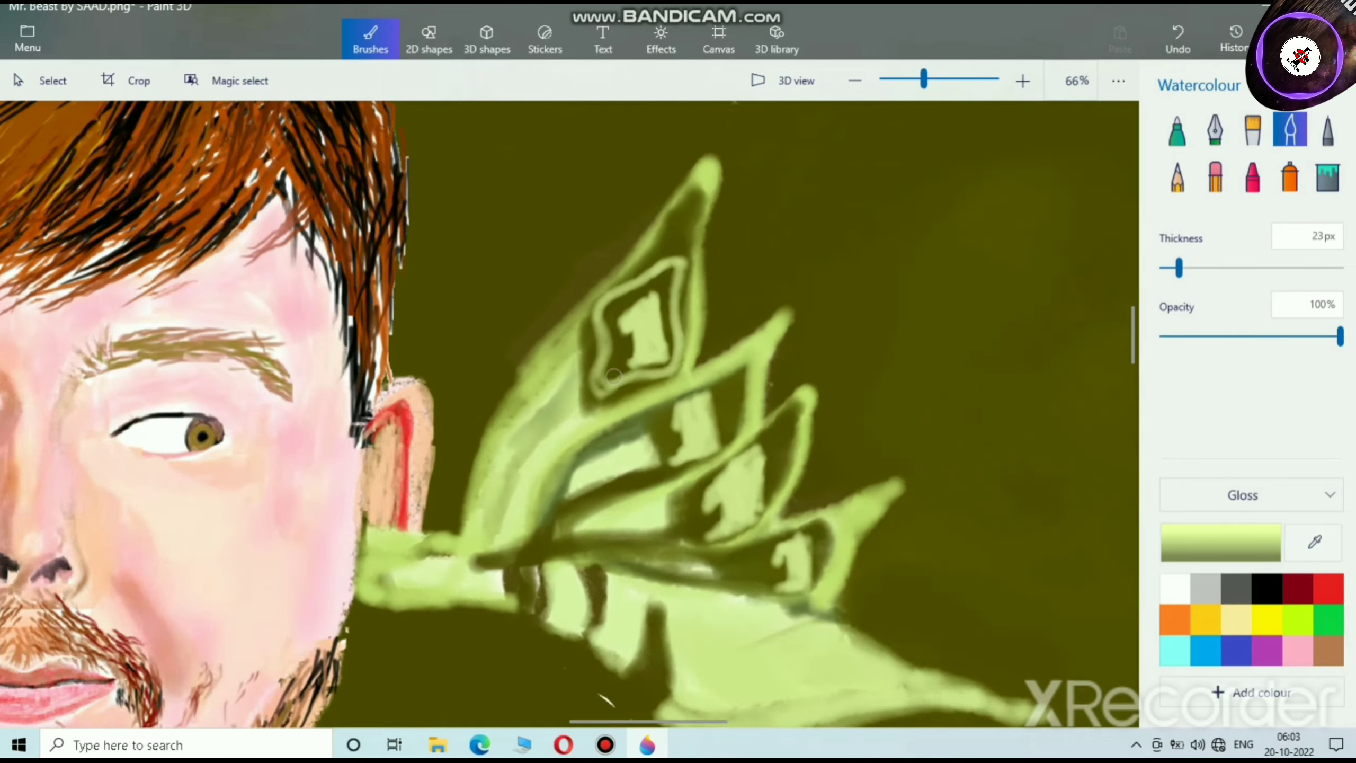
{"action": "mouse_move", "coordinate": [471, 443]}
{"action": "left_mouse_down"}
{"action": "mouse_move", "coordinate": [479, 373]}
{"action": "mouse_move", "coordinate": [525, 305]}
{"action": "left_mouse_up"}
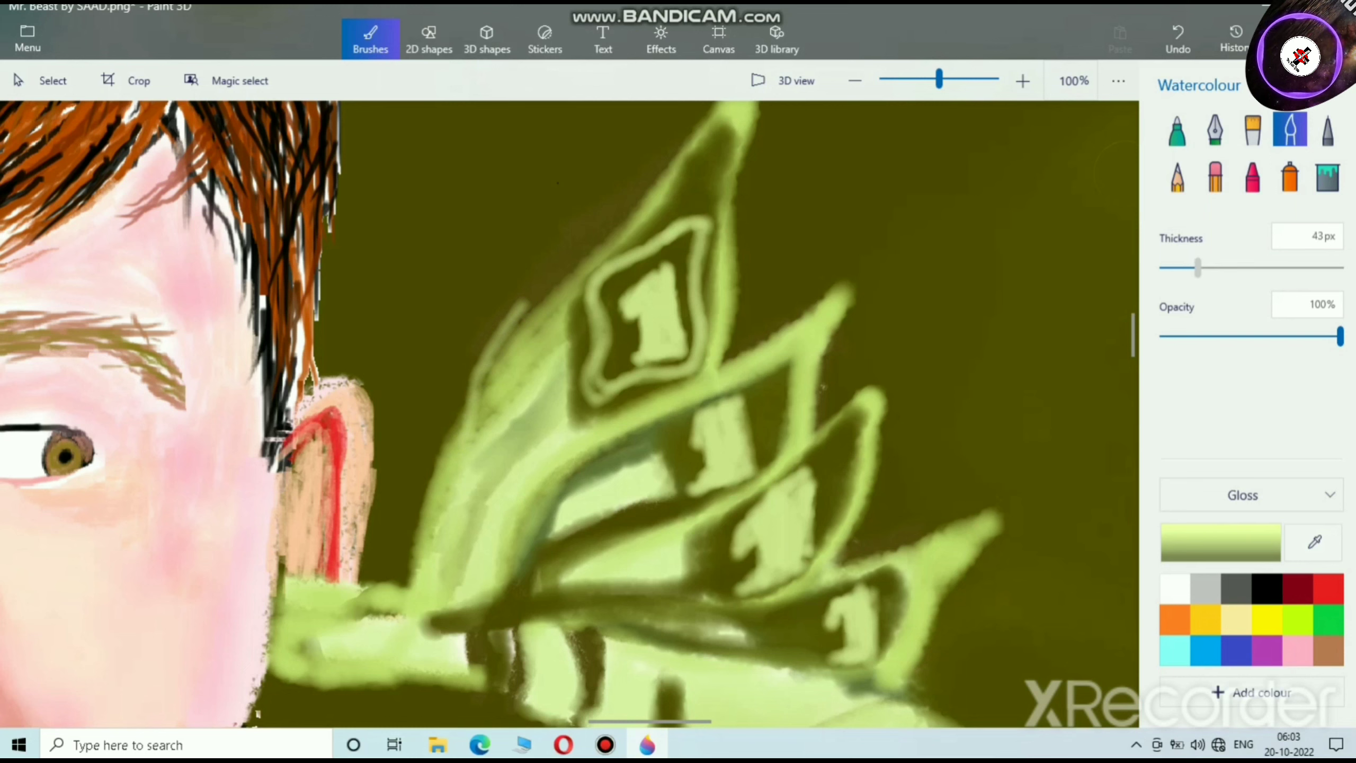
{"action": "mouse_move", "coordinate": [429, 590]}
{"action": "left_mouse_down"}
{"action": "mouse_move", "coordinate": [451, 538]}
{"action": "mouse_move", "coordinate": [462, 424]}
{"action": "mouse_move", "coordinate": [503, 349]}
{"action": "mouse_move", "coordinate": [732, 110]}
{"action": "mouse_move", "coordinate": [523, 301]}
{"action": "mouse_move", "coordinate": [477, 396]}
{"action": "mouse_move", "coordinate": [451, 530]}
{"action": "mouse_move", "coordinate": [403, 605]}
{"action": "mouse_move", "coordinate": [410, 594]}
{"action": "mouse_move", "coordinate": [355, 598]}
{"action": "mouse_move", "coordinate": [411, 566]}
{"action": "mouse_move", "coordinate": [474, 465]}
{"action": "mouse_move", "coordinate": [524, 315]}
{"action": "mouse_move", "coordinate": [569, 259]}
{"action": "mouse_move", "coordinate": [745, 112]}
{"action": "mouse_move", "coordinate": [660, 418]}
{"action": "left_mouse_up"}
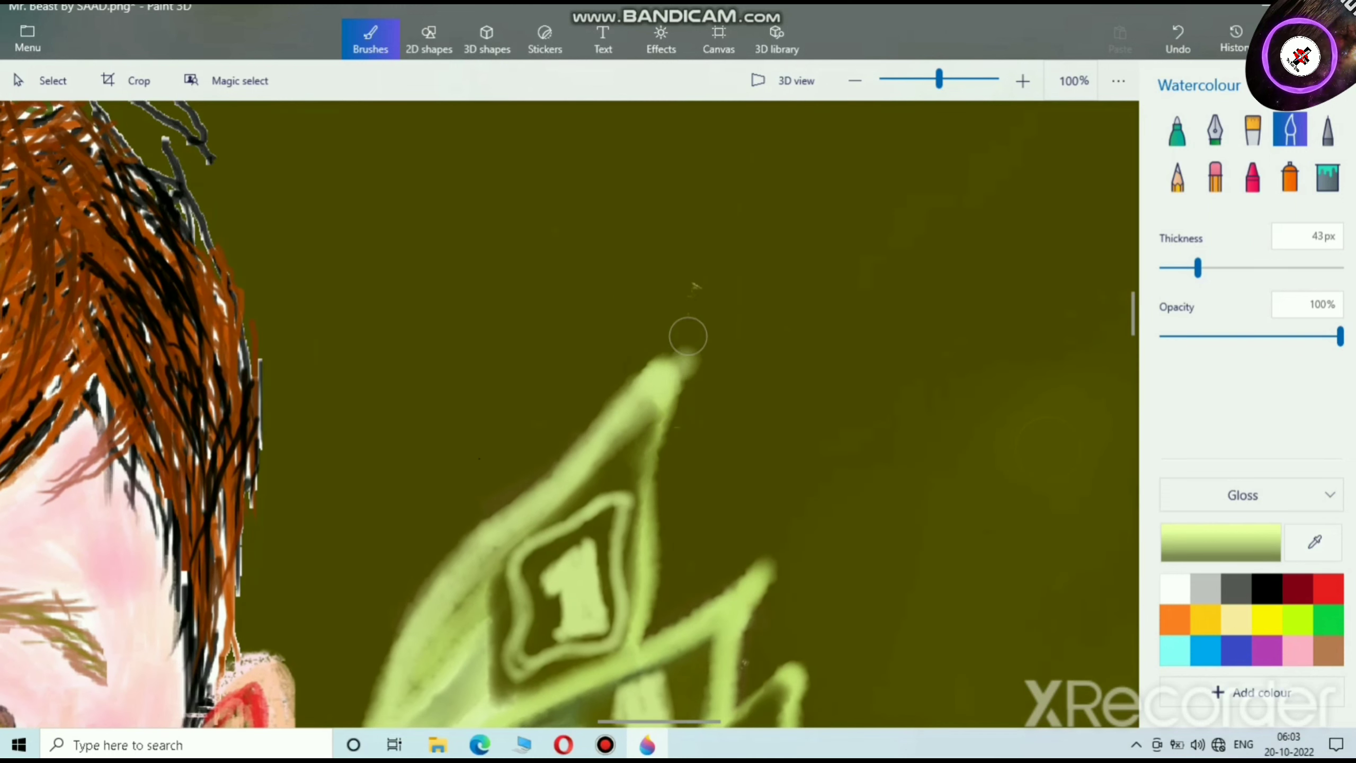
{"action": "mouse_move", "coordinate": [688, 337]}
{"action": "left_mouse_down"}
{"action": "mouse_move", "coordinate": [656, 387]}
{"action": "mouse_move", "coordinate": [692, 347]}
{"action": "mouse_move", "coordinate": [637, 388]}
{"action": "mouse_move", "coordinate": [691, 350]}
{"action": "mouse_move", "coordinate": [658, 463]}
{"action": "mouse_move", "coordinate": [636, 657]}
{"action": "mouse_move", "coordinate": [667, 370]}
{"action": "mouse_move", "coordinate": [696, 325]}
{"action": "mouse_move", "coordinate": [607, 422]}
{"action": "left_mouse_up"}
{"action": "scroll", "coordinate": [620, 442], "scroll_direction": "down", "scroll_amount": 5}
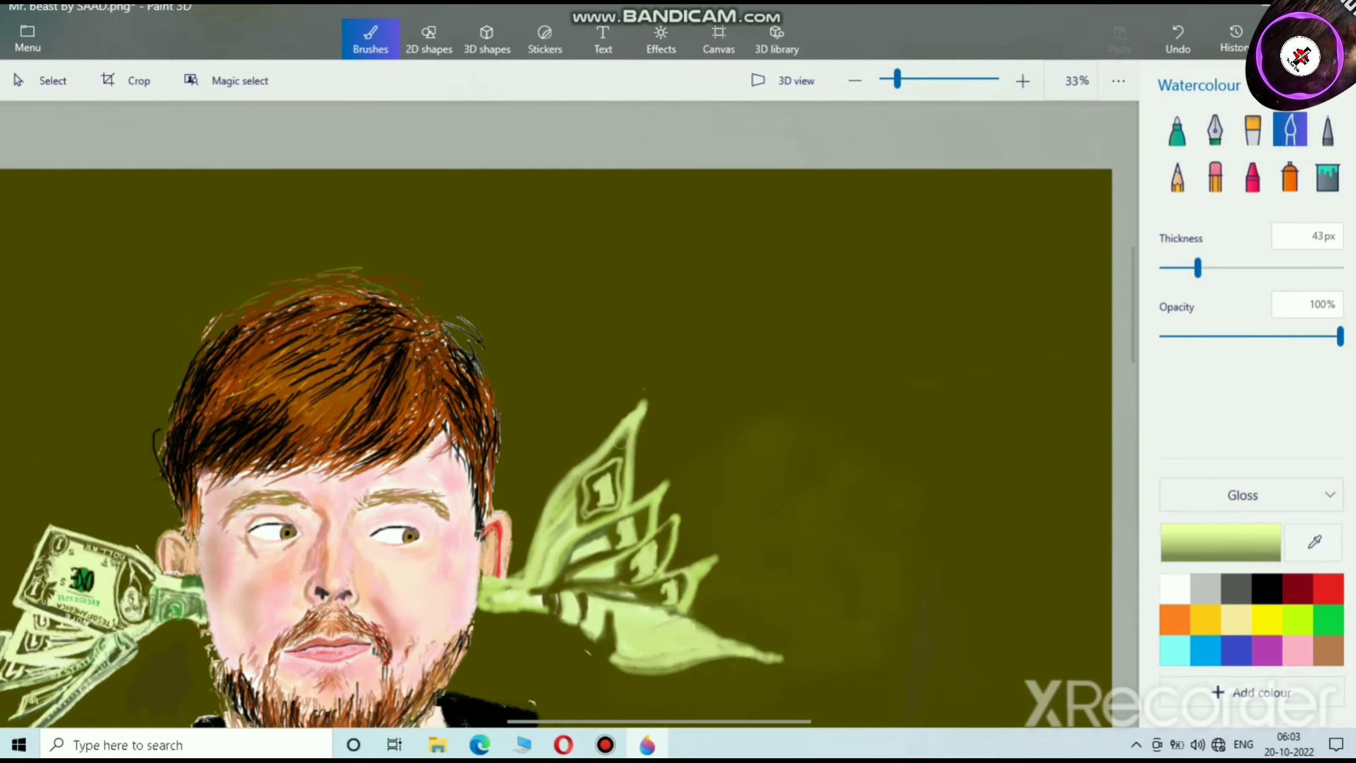
{"action": "scroll", "coordinate": [745, 424], "scroll_direction": "down", "scroll_amount": 2}
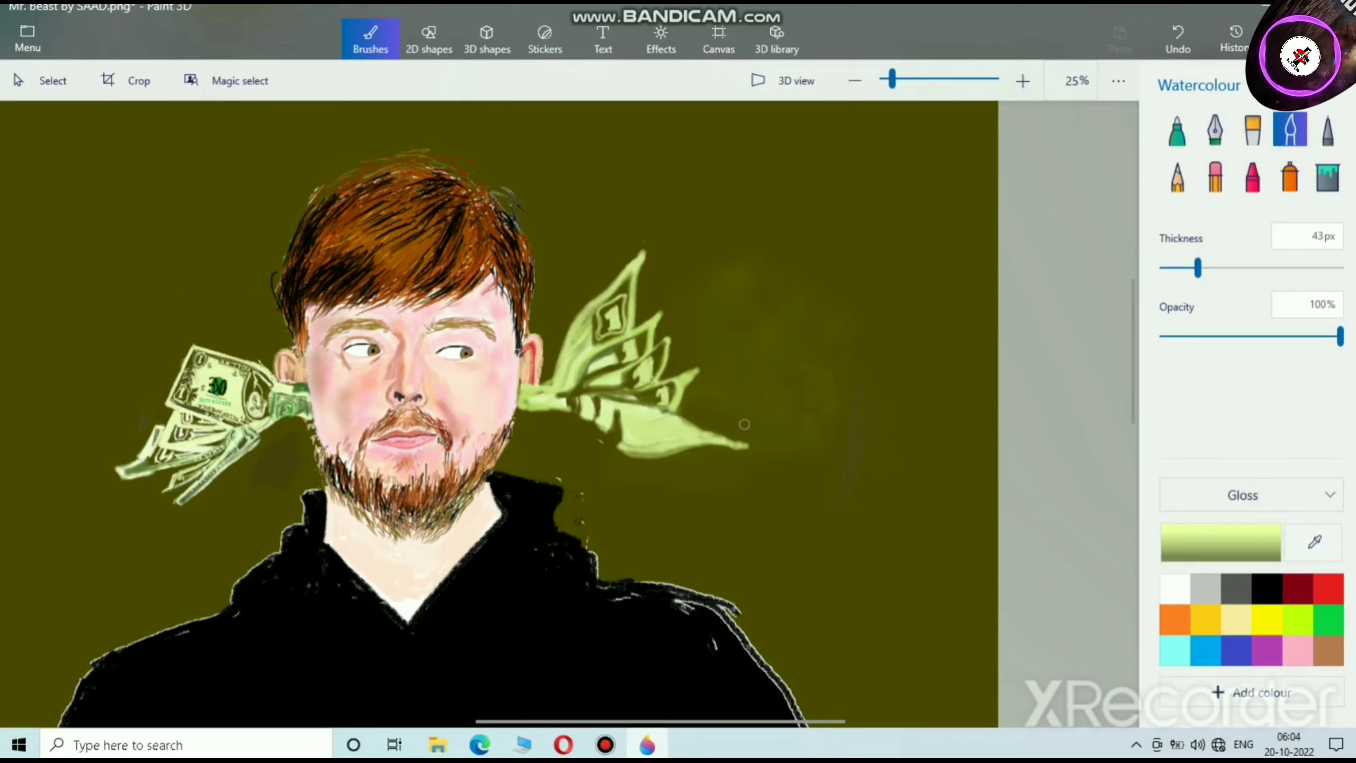
{"action": "key", "text": "ctrl+s"}
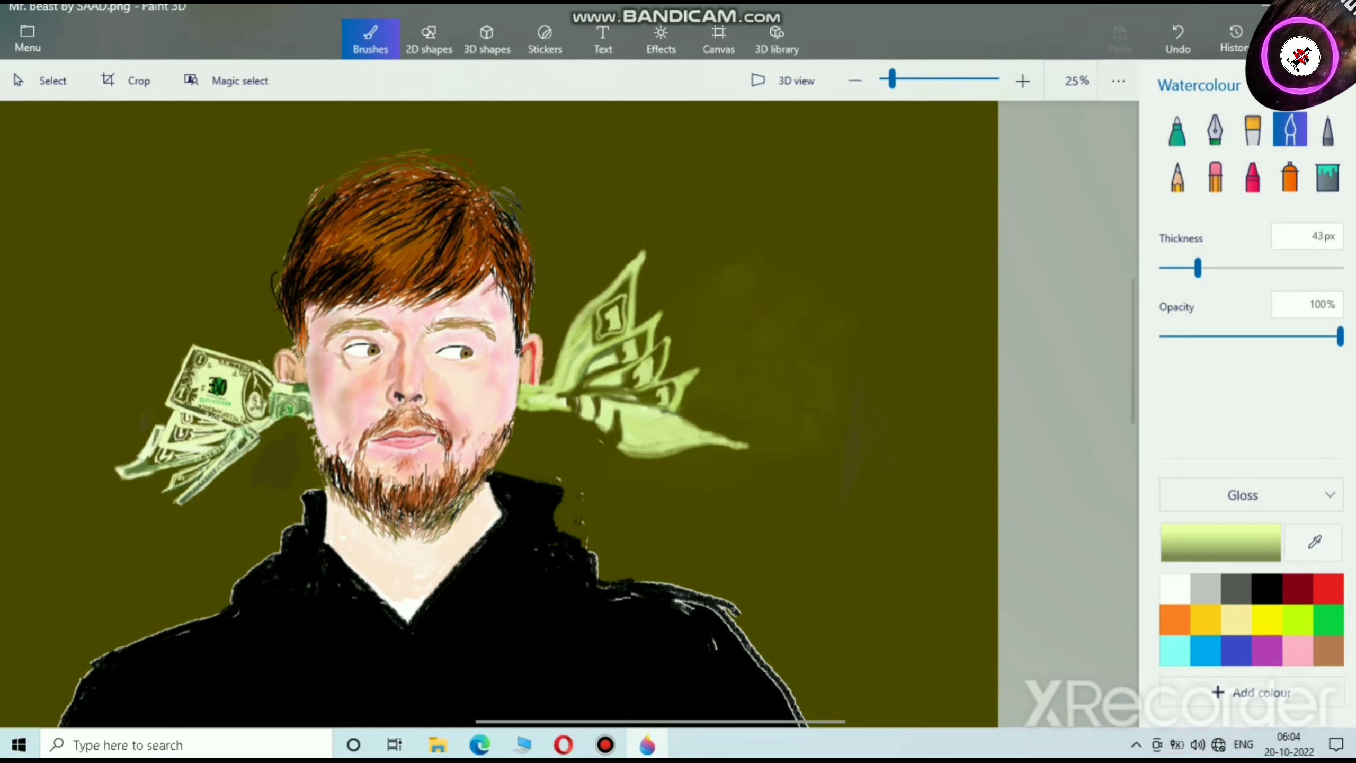
Step: Set the brush to dark olive, hex 504c00, at 200 px and paint over the background beside the right wing and shoulder
{"action": "left_click", "coordinate": [1268, 620]}
{"action": "left_click", "coordinate": [1221, 543]}
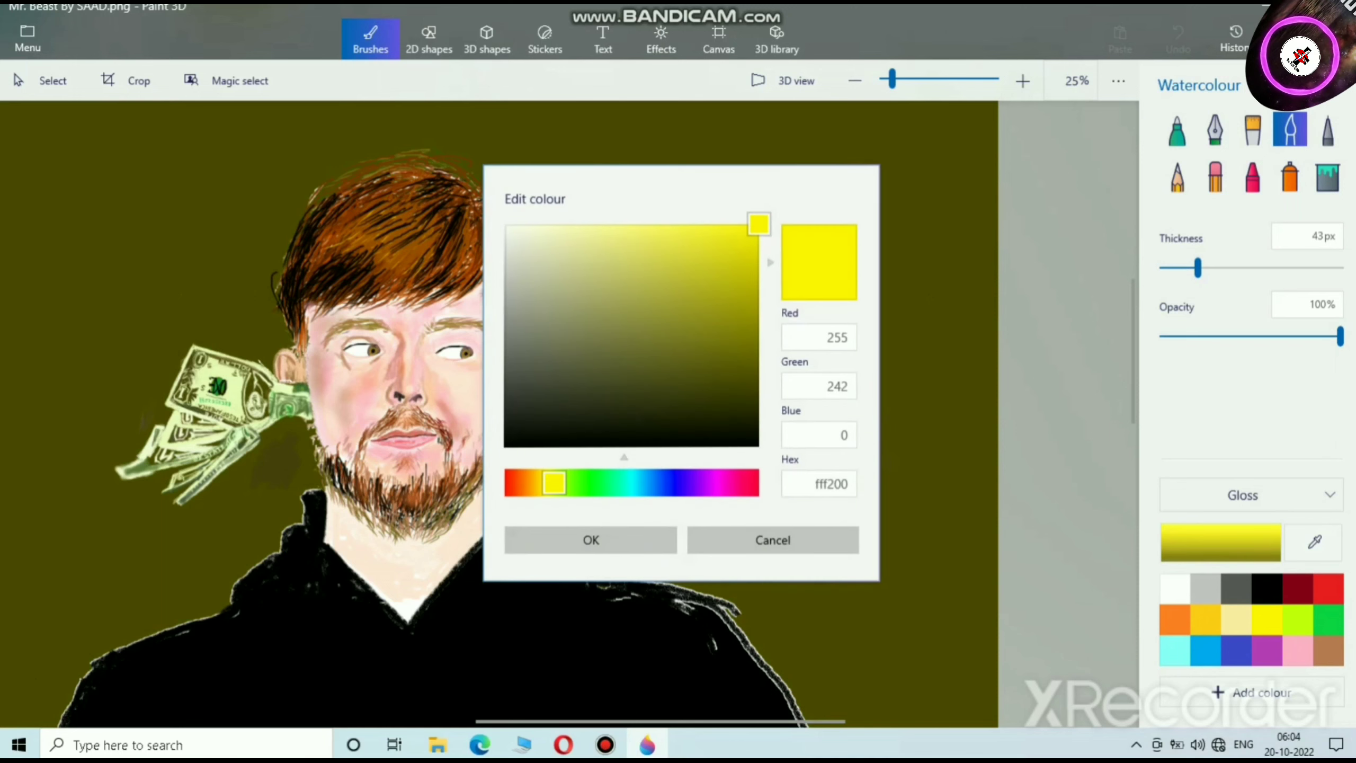
{"action": "left_click_drag", "start_coordinate": [759, 224], "coordinate": [759, 378]}
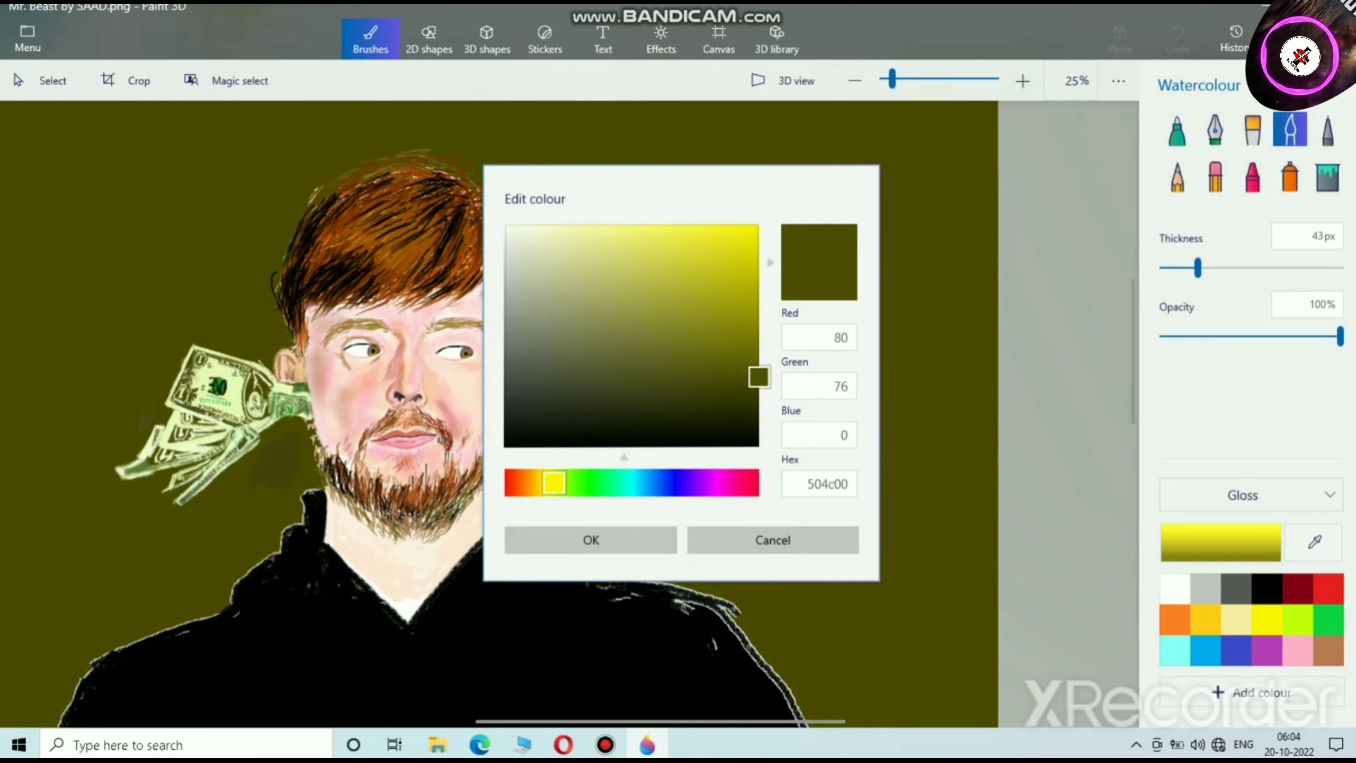
{"action": "left_click", "coordinate": [592, 539]}
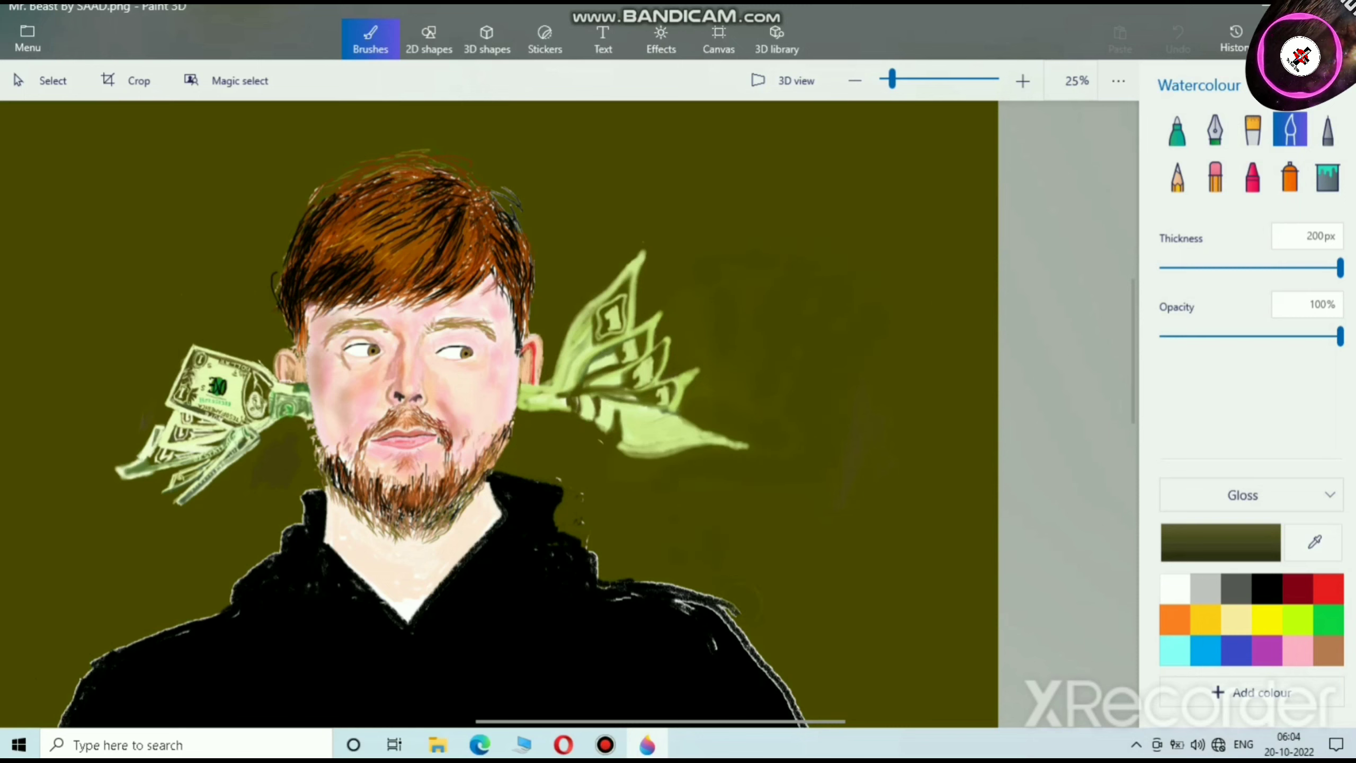
{"action": "left_click_drag", "start_coordinate": [754, 647], "coordinate": [753, 674]}
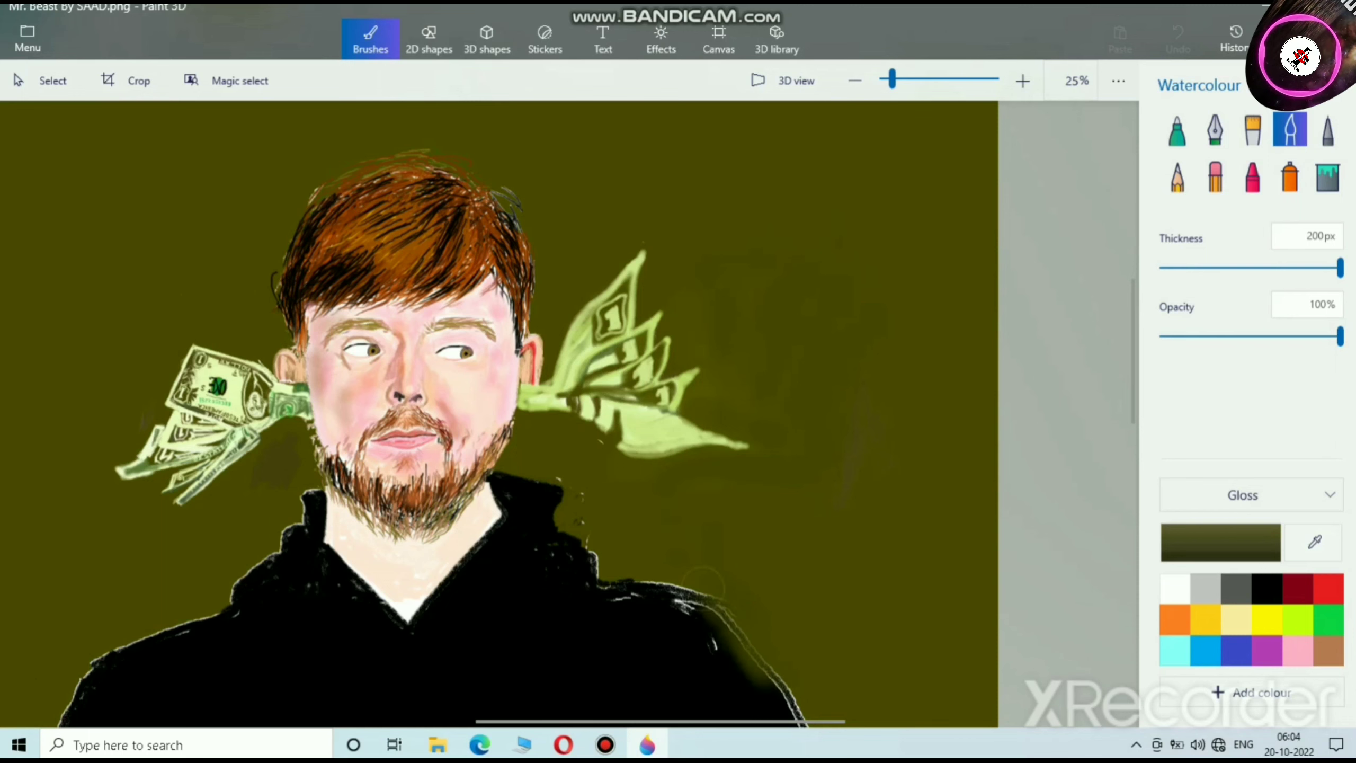
Step: Switch the brush to black and paint over the white outline of the hoodie's right shoulder and upper arm
{"action": "scroll", "coordinate": [791, 536], "scroll_direction": "down", "scroll_amount": 4}
{"action": "scroll", "coordinate": [790, 535], "scroll_direction": "right", "scroll_amount": 2}
{"action": "left_click", "coordinate": [1267, 589]}
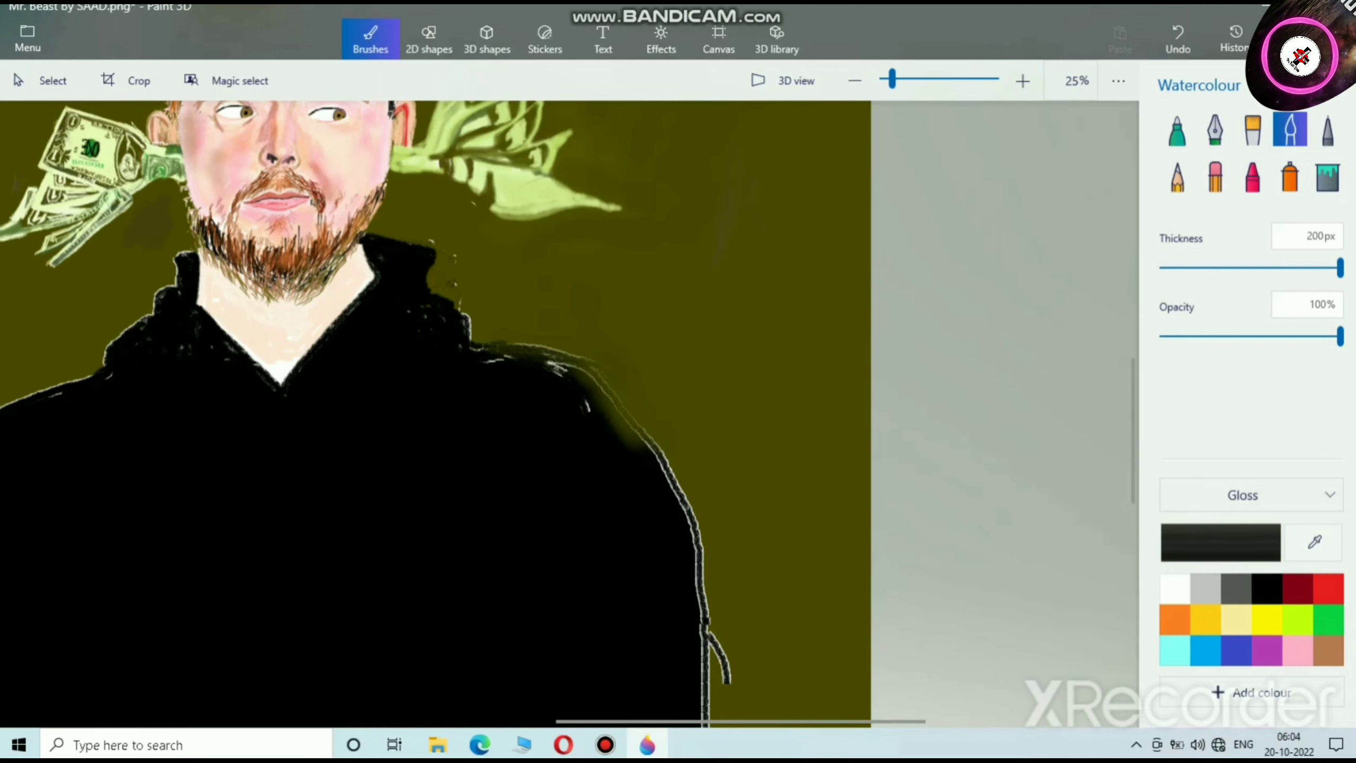
{"action": "left_click_drag", "start_coordinate": [632, 433], "coordinate": [660, 483]}
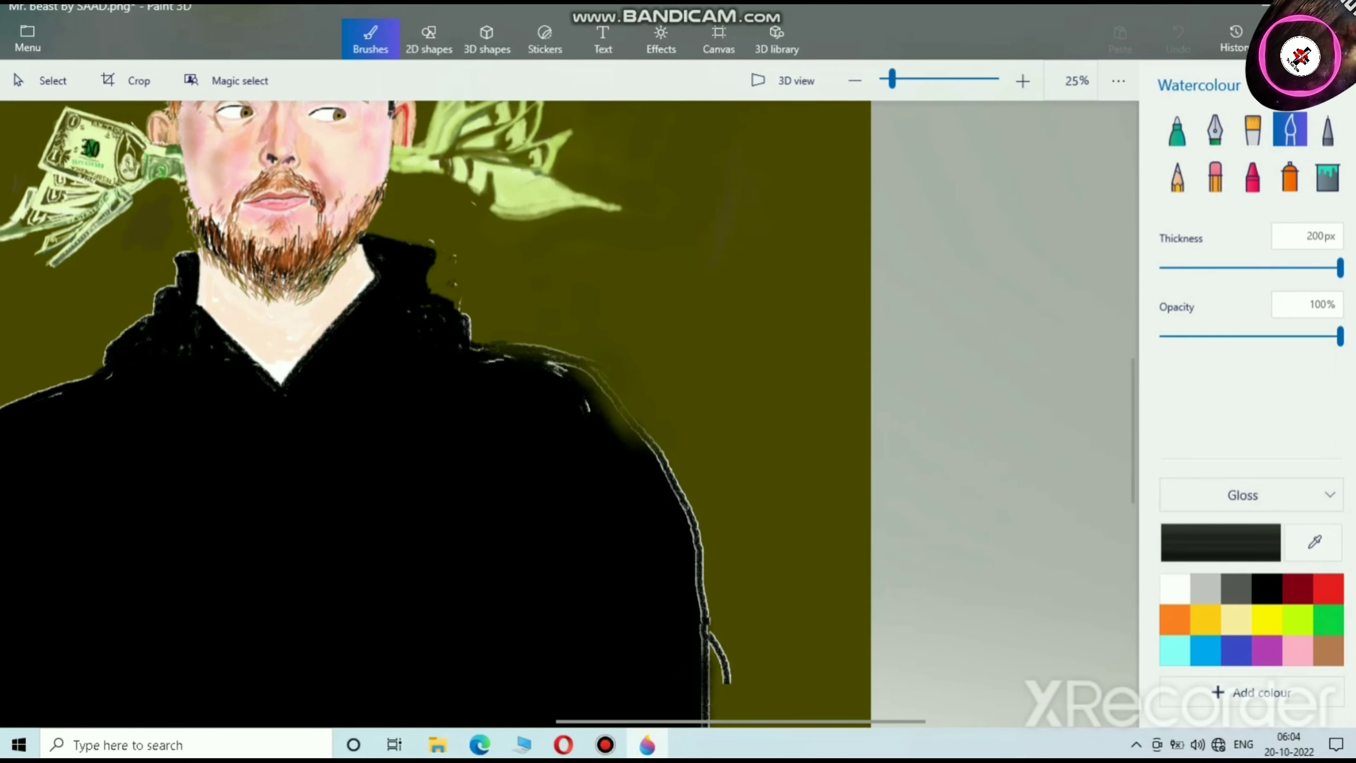
{"action": "mouse_move", "coordinate": [700, 641]}
{"action": "left_mouse_down"}
{"action": "mouse_move", "coordinate": [686, 512]}
{"action": "mouse_move", "coordinate": [642, 434]}
{"action": "mouse_move", "coordinate": [566, 367]}
{"action": "mouse_move", "coordinate": [467, 357]}
{"action": "left_mouse_up"}
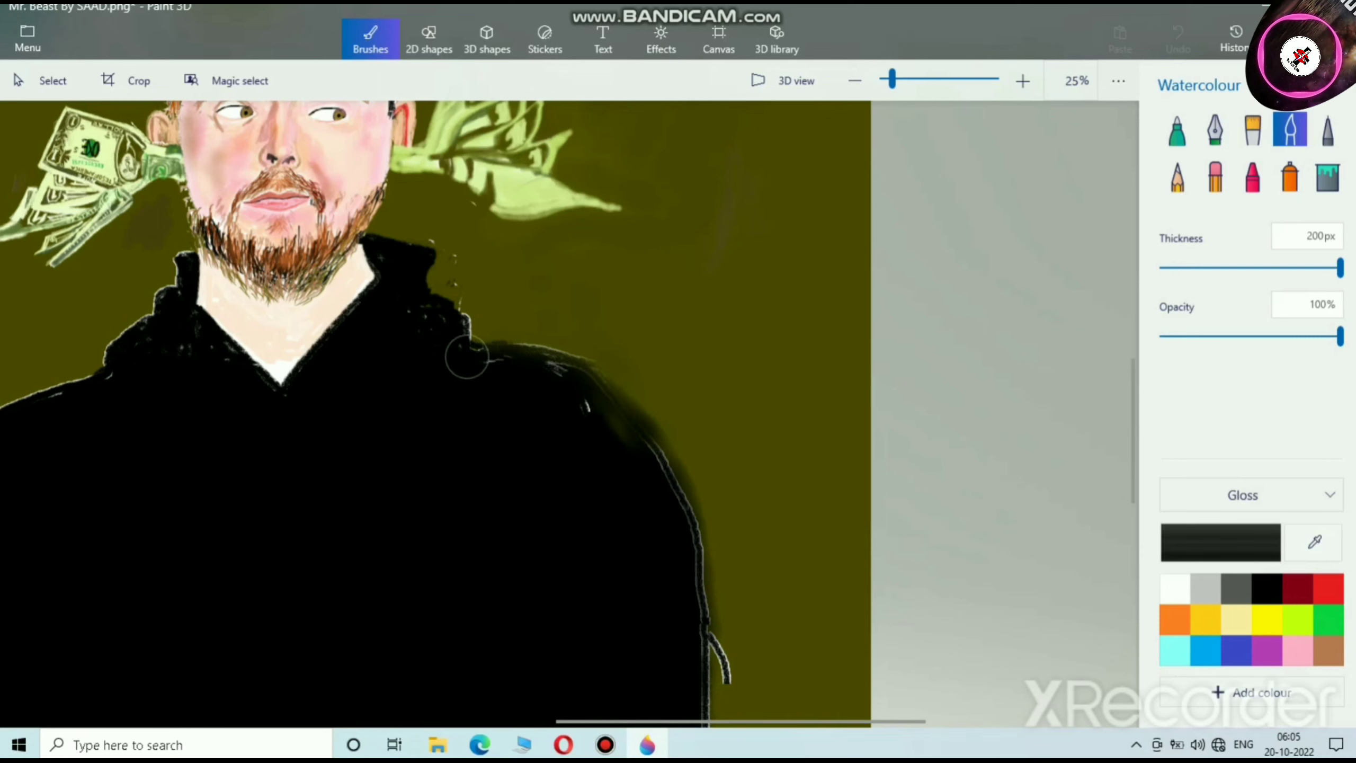
{"action": "left_click_drag", "start_coordinate": [686, 505], "coordinate": [699, 689]}
Step: Paint black along the hoodie's right arm outline down to the canvas's lower edge
{"action": "scroll", "coordinate": [679, 442], "scroll_direction": "down", "scroll_amount": 5}
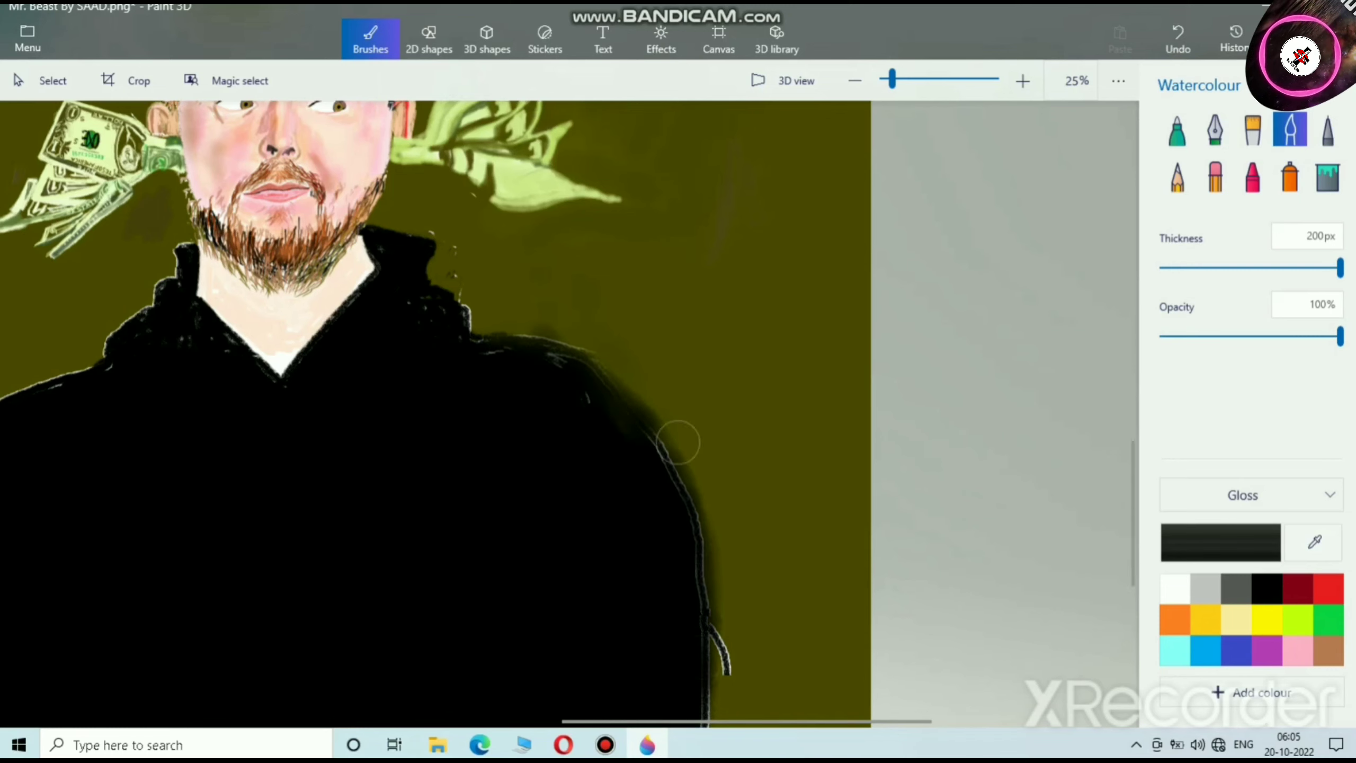
{"action": "mouse_move", "coordinate": [688, 449]}
{"action": "left_mouse_down"}
{"action": "mouse_move", "coordinate": [672, 574]}
{"action": "mouse_move", "coordinate": [680, 474]}
{"action": "left_mouse_up"}
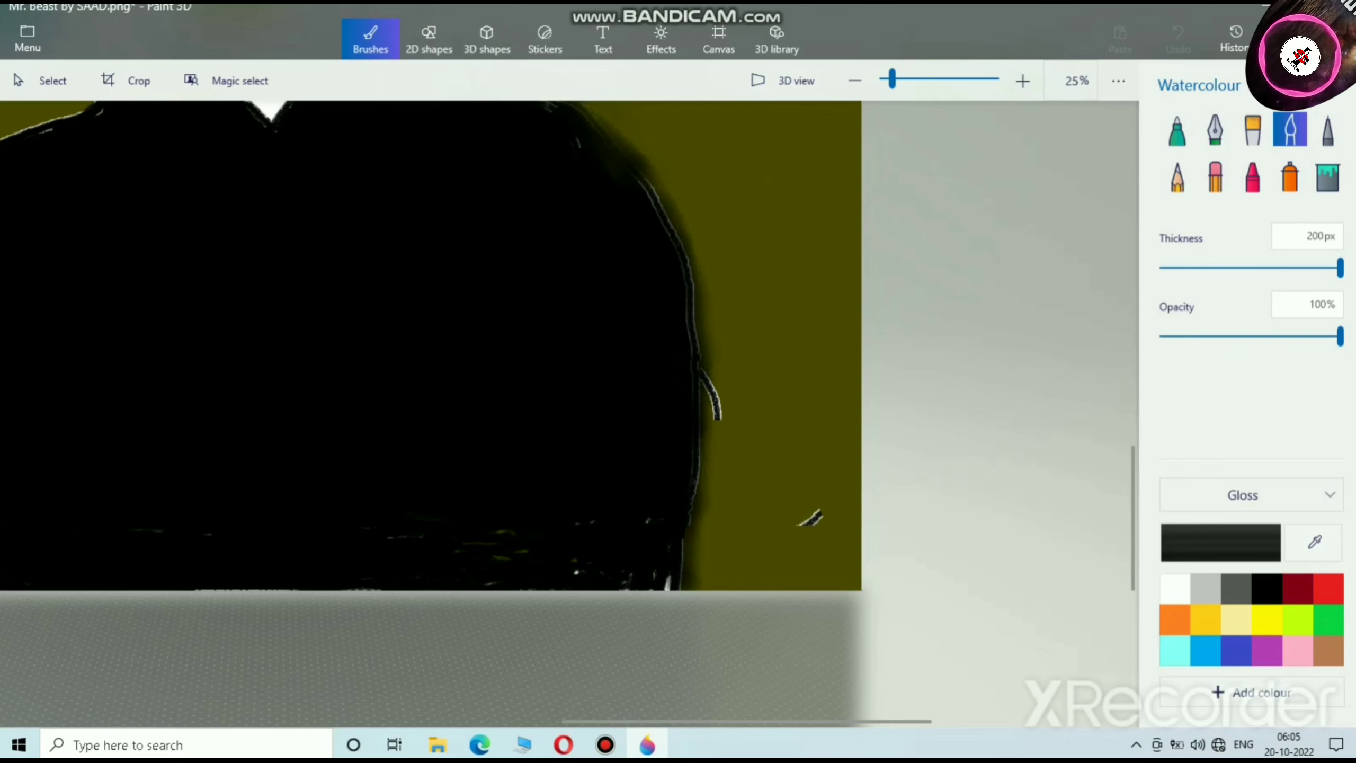
{"action": "left_click_drag", "start_coordinate": [696, 359], "coordinate": [709, 547]}
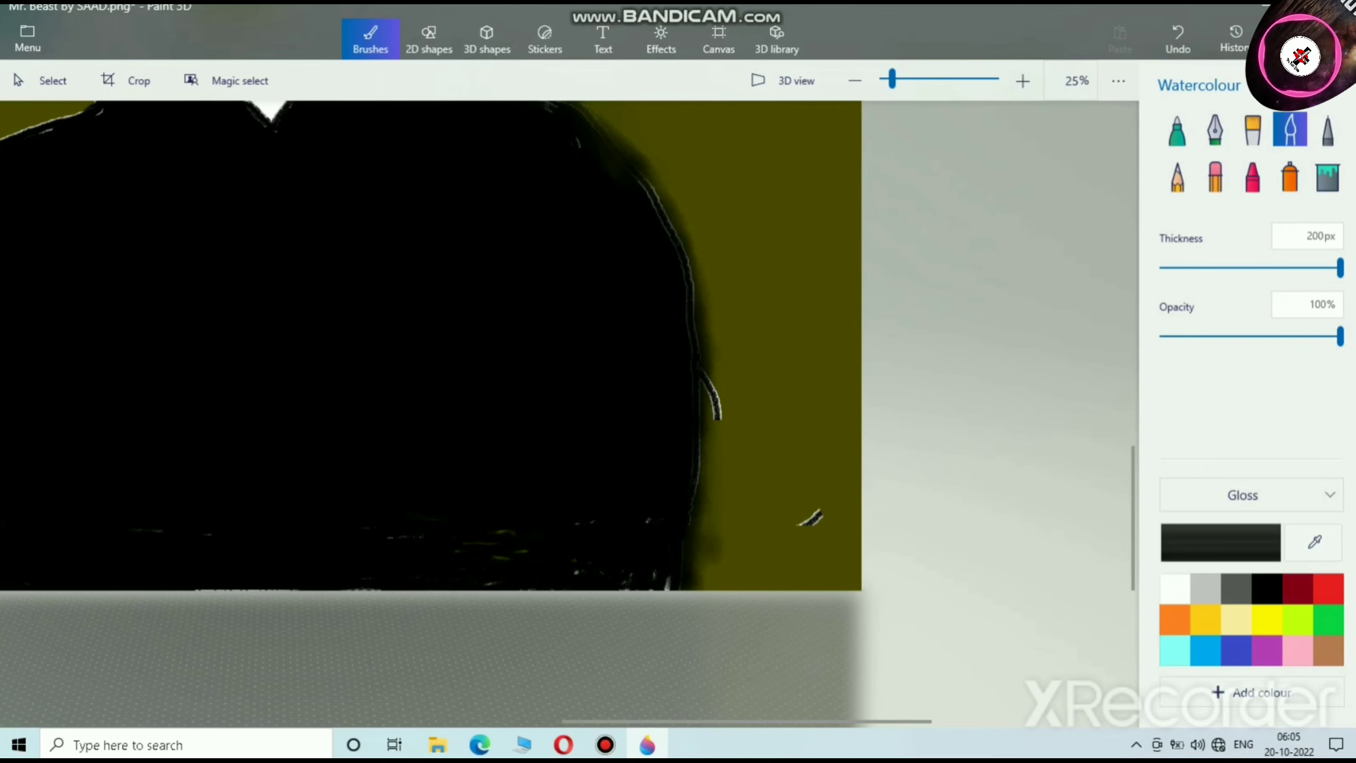
Step: Paint black over the white outline of the hood's left side, the left shoulder and the upper arm
{"action": "scroll", "coordinate": [745, 601], "scroll_direction": "down", "scroll_amount": 3}
{"action": "scroll", "coordinate": [745, 601], "scroll_direction": "down", "scroll_amount": 3}
{"action": "scroll", "coordinate": [510, 319], "scroll_direction": "up", "scroll_amount": 3}
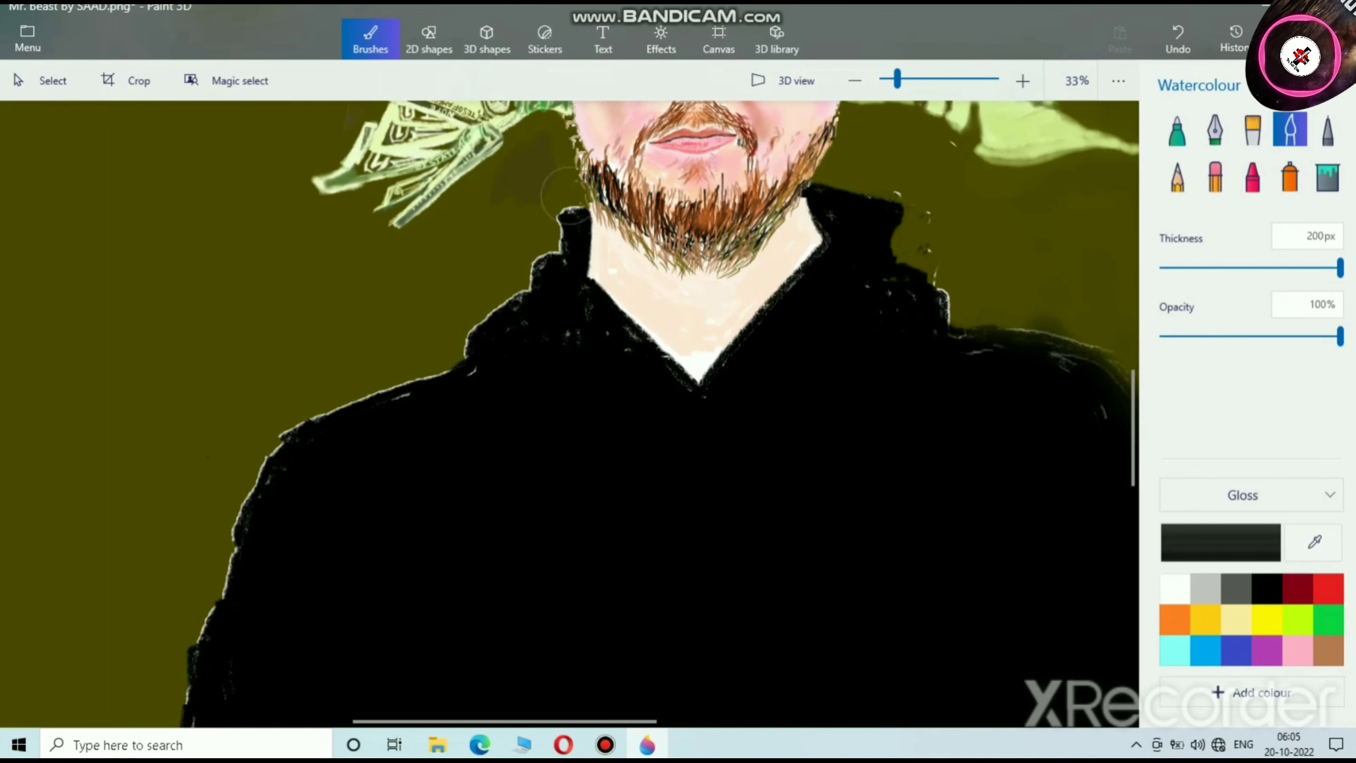
{"action": "mouse_move", "coordinate": [460, 381]}
{"action": "left_mouse_down"}
{"action": "mouse_move", "coordinate": [340, 417]}
{"action": "mouse_move", "coordinate": [287, 450]}
{"action": "mouse_move", "coordinate": [243, 532]}
{"action": "mouse_move", "coordinate": [196, 696]}
{"action": "mouse_move", "coordinate": [235, 575]}
{"action": "mouse_move", "coordinate": [296, 458]}
{"action": "left_mouse_up"}
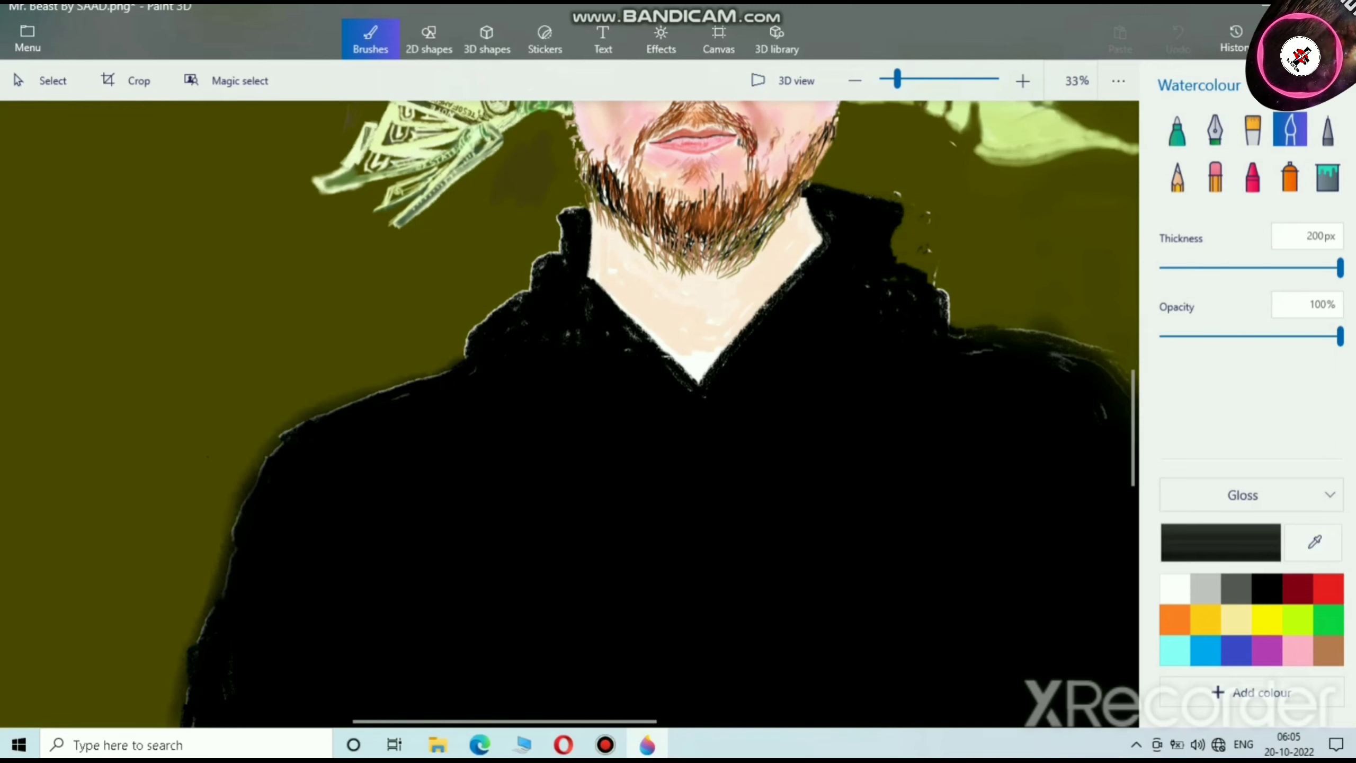
{"action": "mouse_move", "coordinate": [521, 296]}
{"action": "left_mouse_down"}
{"action": "mouse_move", "coordinate": [470, 363]}
{"action": "mouse_move", "coordinate": [560, 273]}
{"action": "mouse_move", "coordinate": [483, 360]}
{"action": "mouse_move", "coordinate": [397, 396]}
{"action": "mouse_move", "coordinate": [257, 500]}
{"action": "mouse_move", "coordinate": [193, 716]}
{"action": "left_mouse_up"}
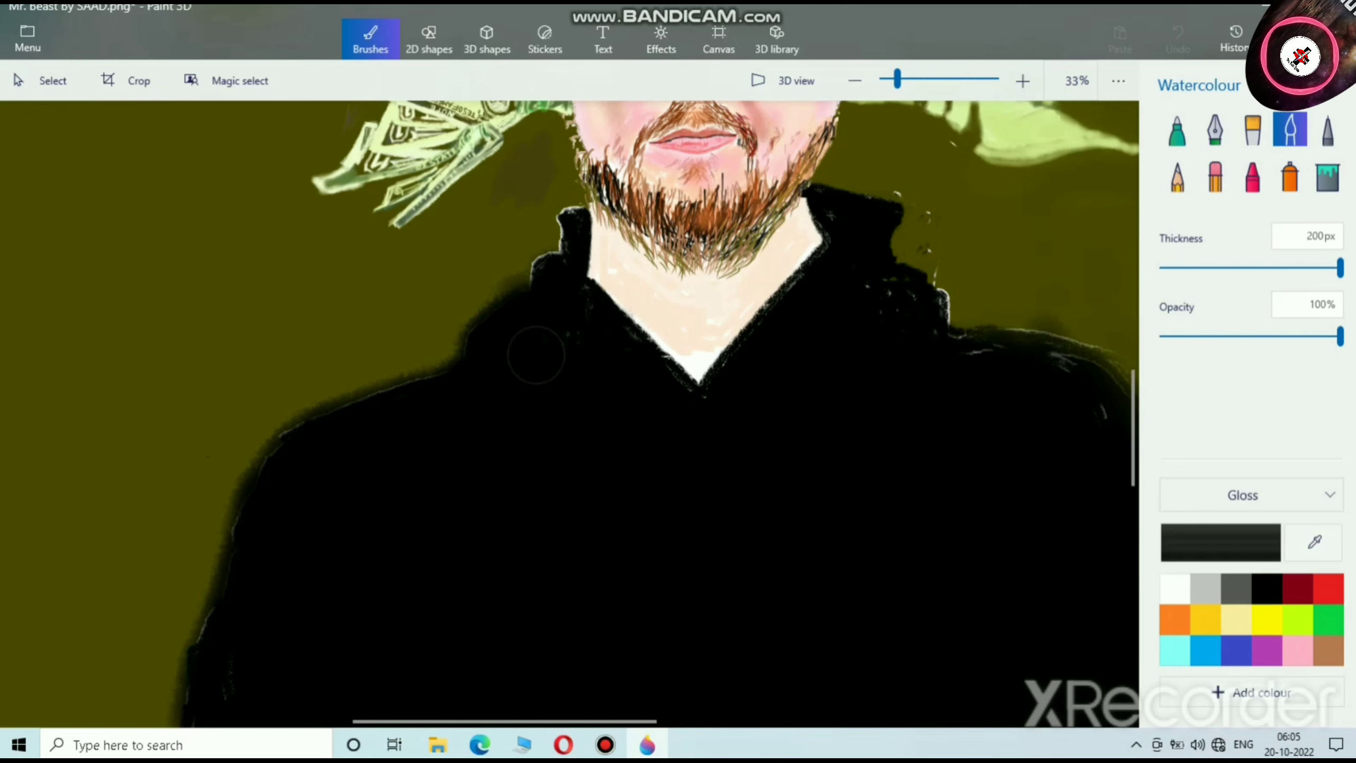
Step: Paint black along the lower part of the hoodie's left arm, covering its white outline near the canvas's lower edge
{"action": "scroll", "coordinate": [306, 249], "scroll_direction": "right", "scroll_amount": 6}
{"action": "scroll", "coordinate": [306, 248], "scroll_direction": "down", "scroll_amount": 3}
{"action": "scroll", "coordinate": [506, 464], "scroll_direction": "left", "scroll_amount": 9}
{"action": "scroll", "coordinate": [506, 463], "scroll_direction": "down", "scroll_amount": 5}
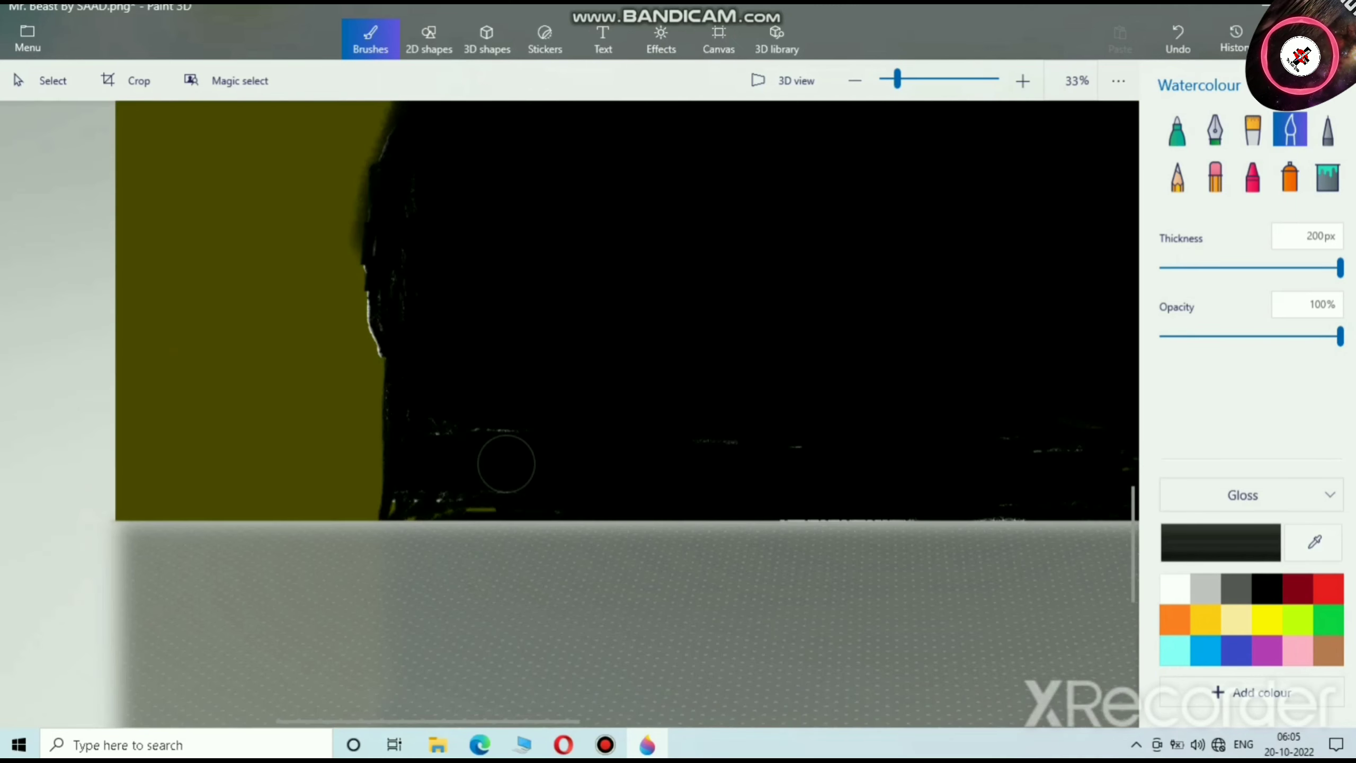
{"action": "mouse_move", "coordinate": [397, 511]}
{"action": "left_mouse_down"}
{"action": "mouse_move", "coordinate": [377, 285]}
{"action": "mouse_move", "coordinate": [438, 450]}
{"action": "left_mouse_up"}
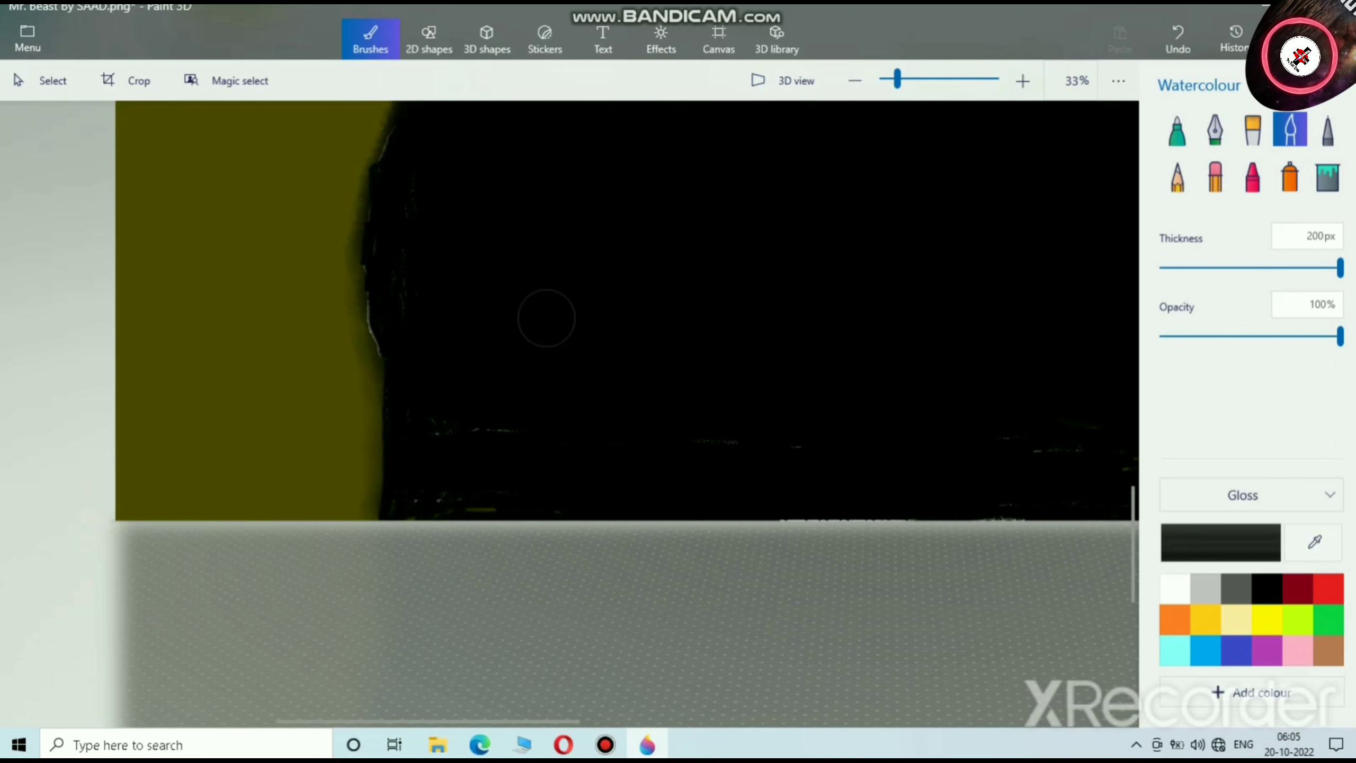
Step: Paint black over the rough outline of the hood's right side and the adjoining right shoulder
{"action": "scroll", "coordinate": [546, 318], "scroll_direction": "up", "scroll_amount": 8}
{"action": "scroll", "coordinate": [546, 318], "scroll_direction": "right", "scroll_amount": 3}
{"action": "left_click_drag", "start_coordinate": [610, 276], "coordinate": [780, 331]}
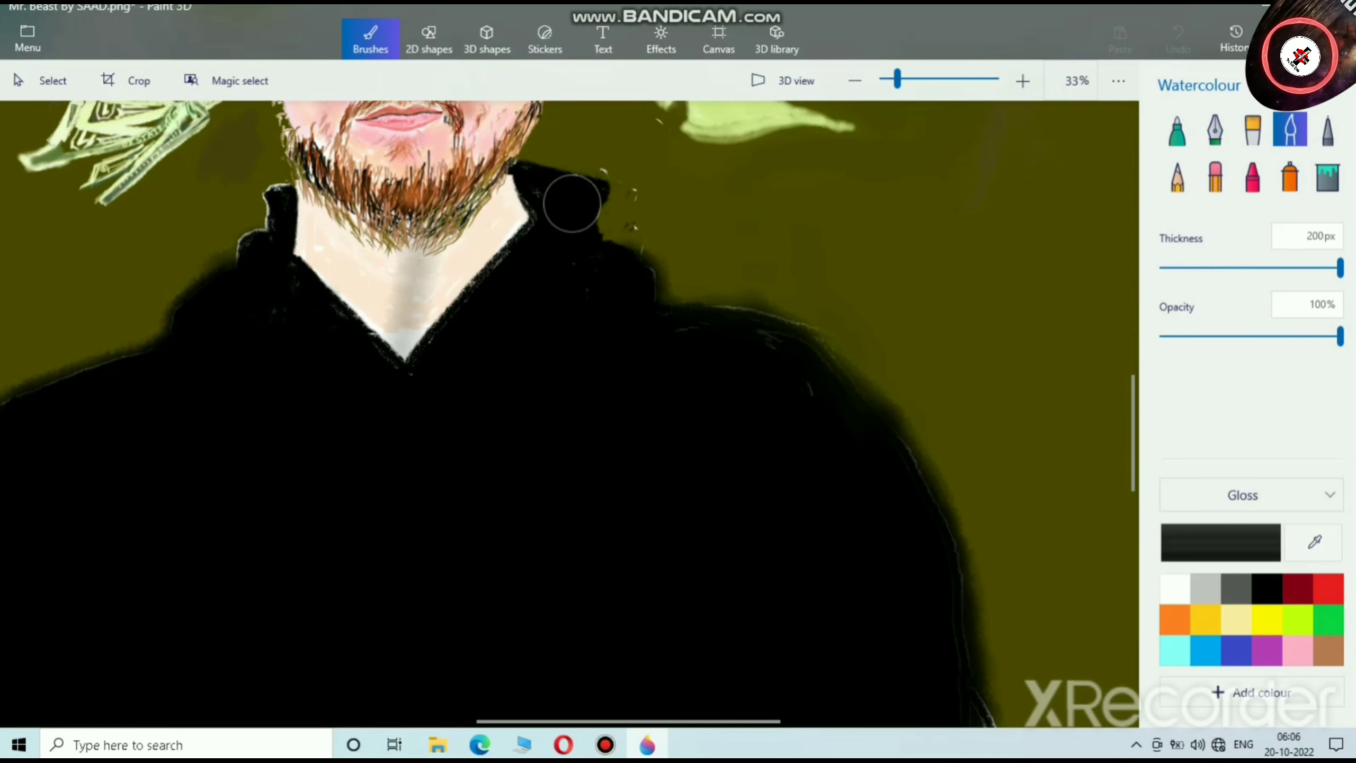
Step: Check the hoodie's lower edge and the whole portrait, and save the painting
{"action": "scroll", "coordinate": [569, 414], "scroll_direction": "down", "scroll_amount": 8}
{"action": "scroll", "coordinate": [570, 414], "scroll_direction": "right", "scroll_amount": 2}
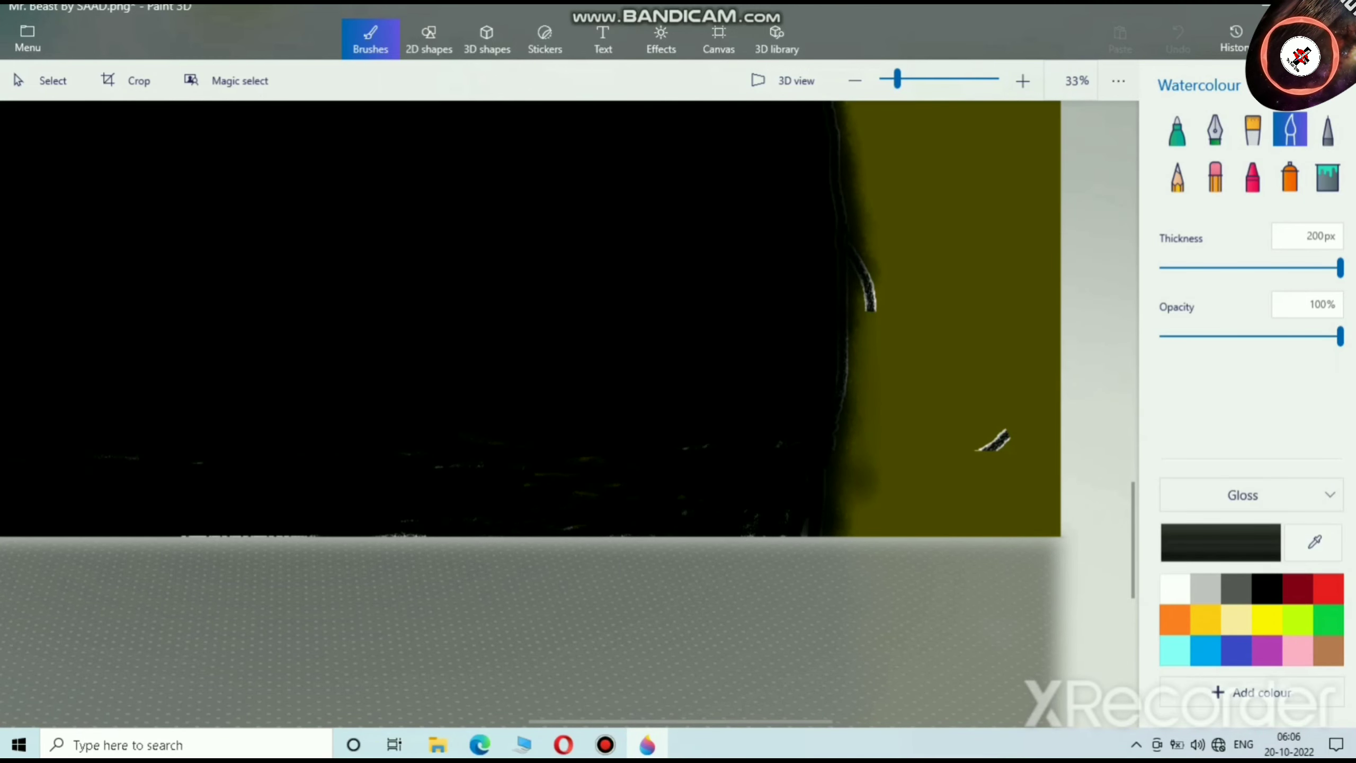
{"action": "scroll", "coordinate": [742, 530], "scroll_direction": "up", "scroll_amount": 2}
{"action": "scroll", "coordinate": [581, 550], "scroll_direction": "down", "scroll_amount": 10}
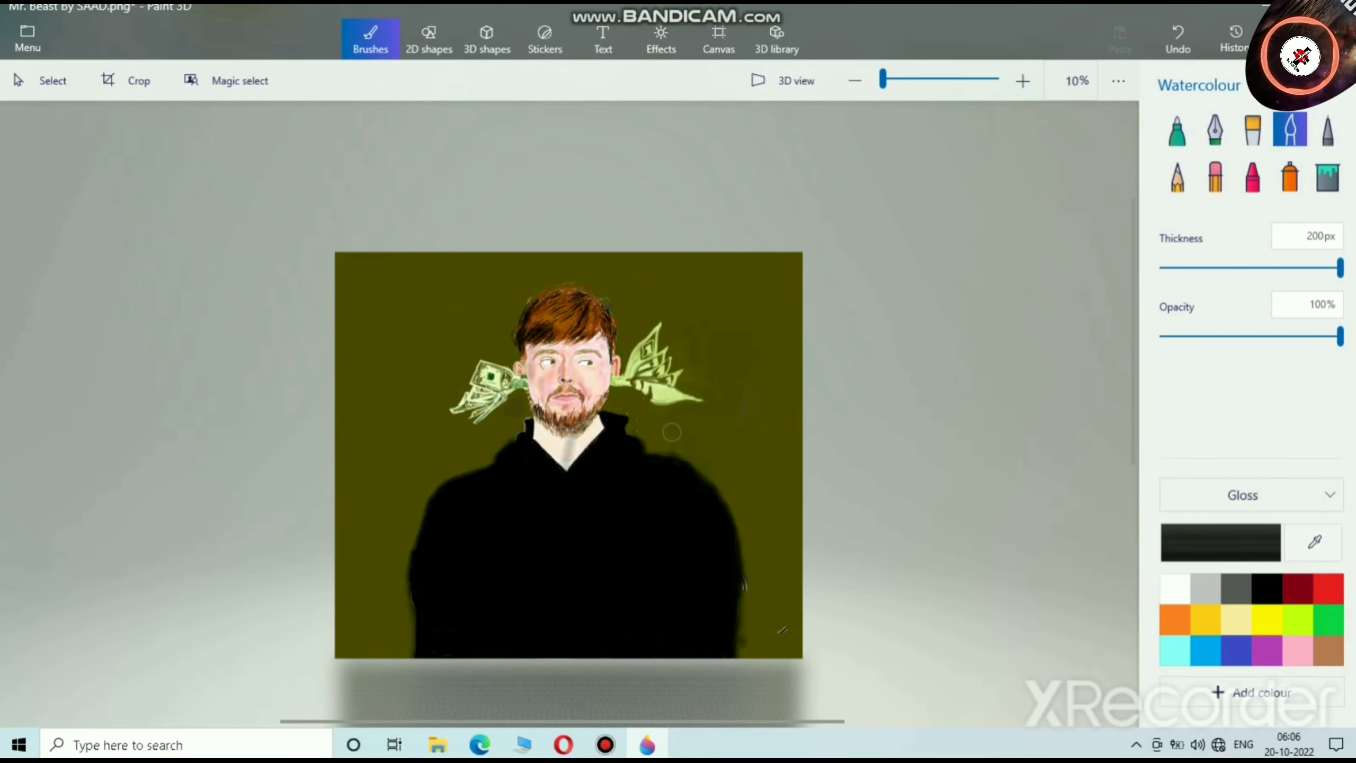
{"action": "scroll", "coordinate": [672, 432], "scroll_direction": "up", "scroll_amount": 5}
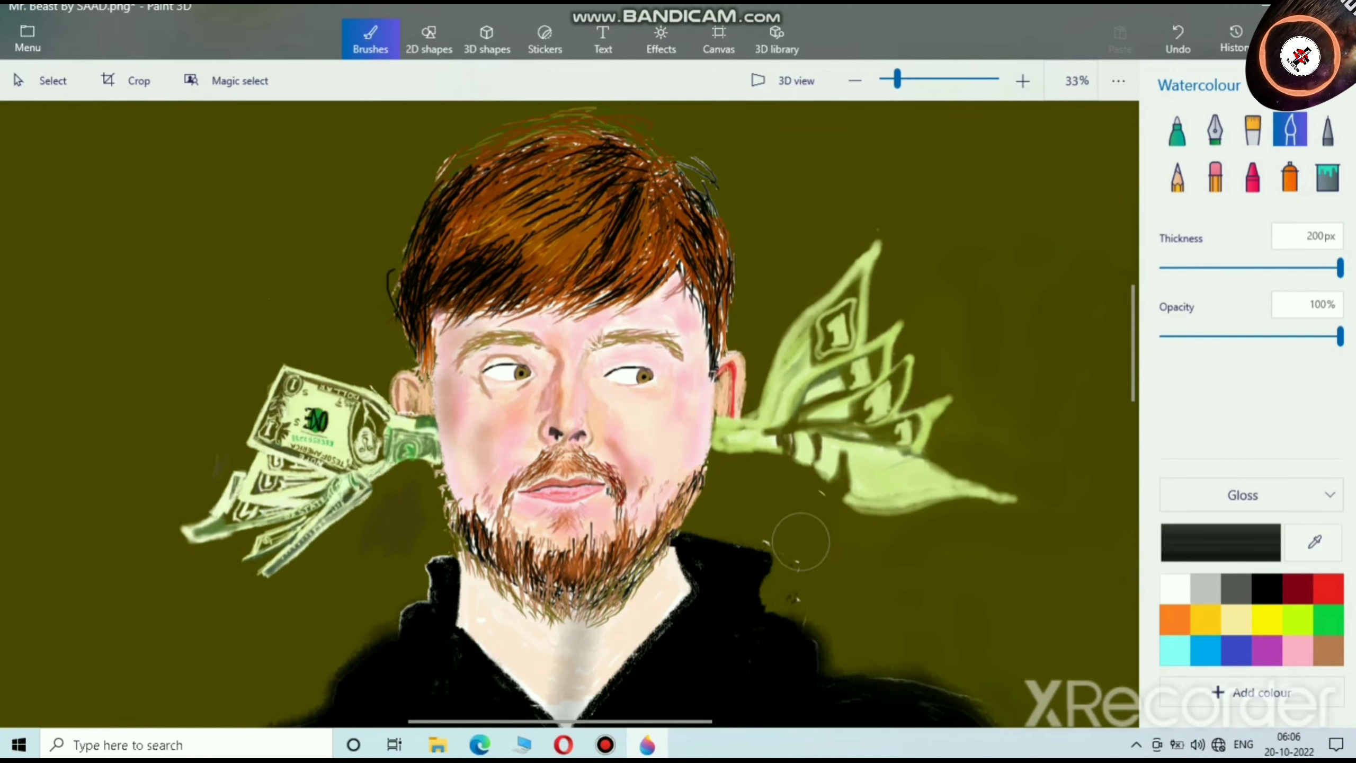
{"action": "key", "text": "ctrl+s"}
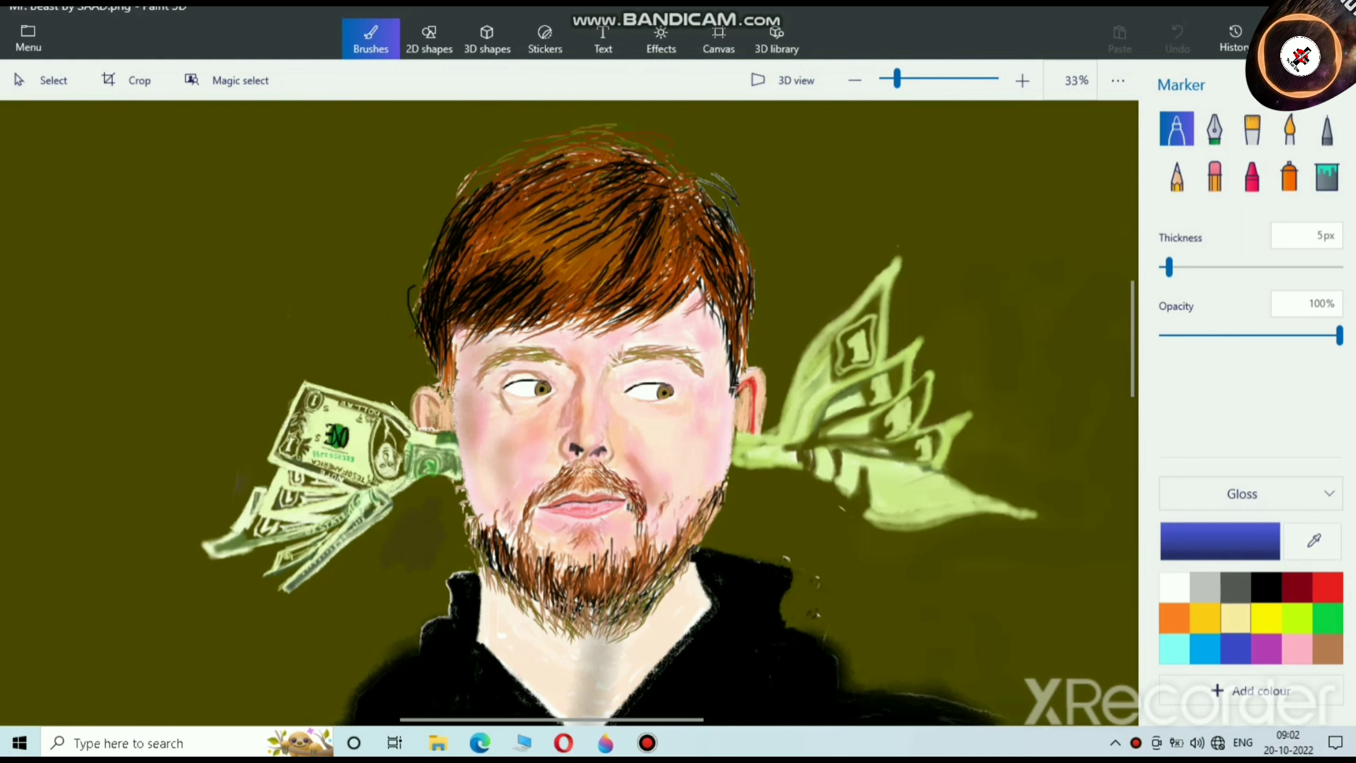
Step: Set the colour to light yellow-green (hex e5ff96) and widen the right edge of the right wing's top bill with the Watercolour brush
{"action": "left_click", "coordinate": [1298, 618]}
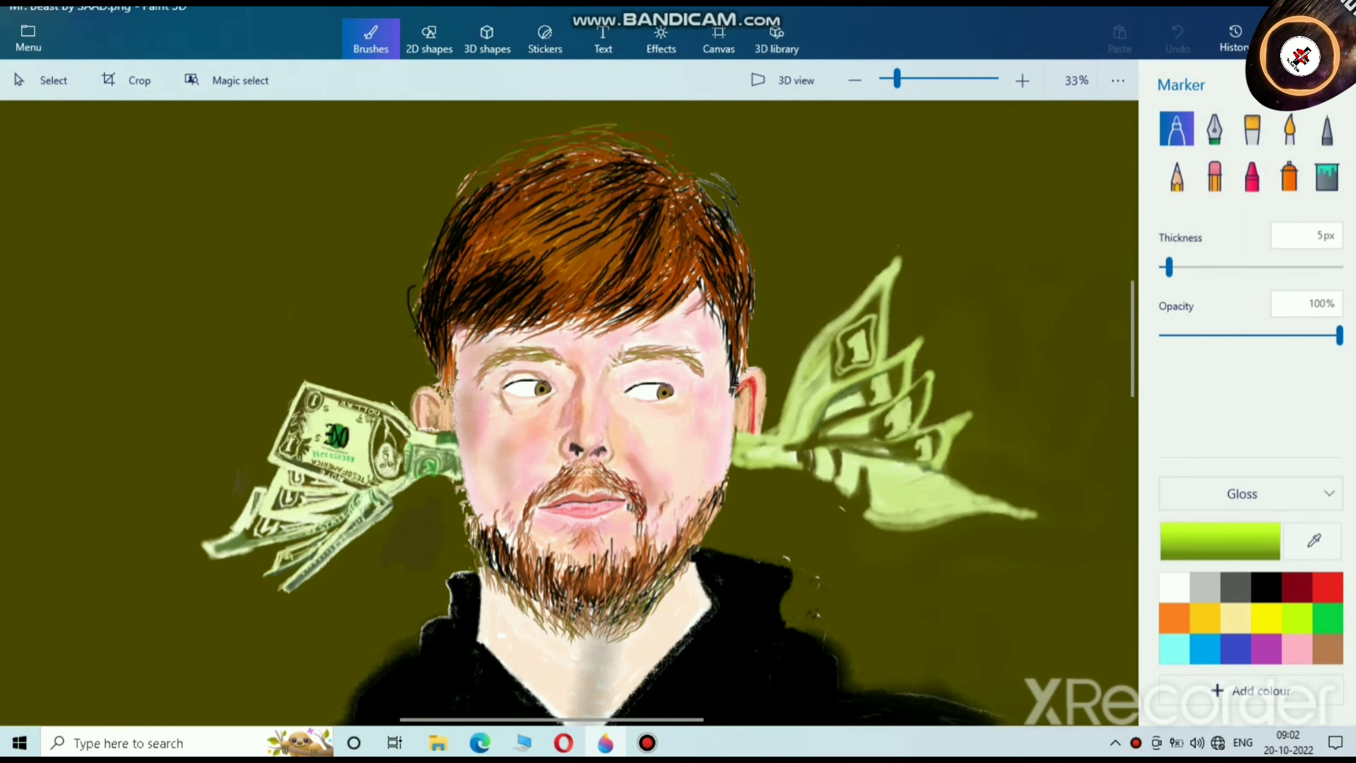
{"action": "left_click", "coordinate": [1221, 542]}
{"action": "left_click_drag", "start_coordinate": [745, 223], "coordinate": [610, 223]}
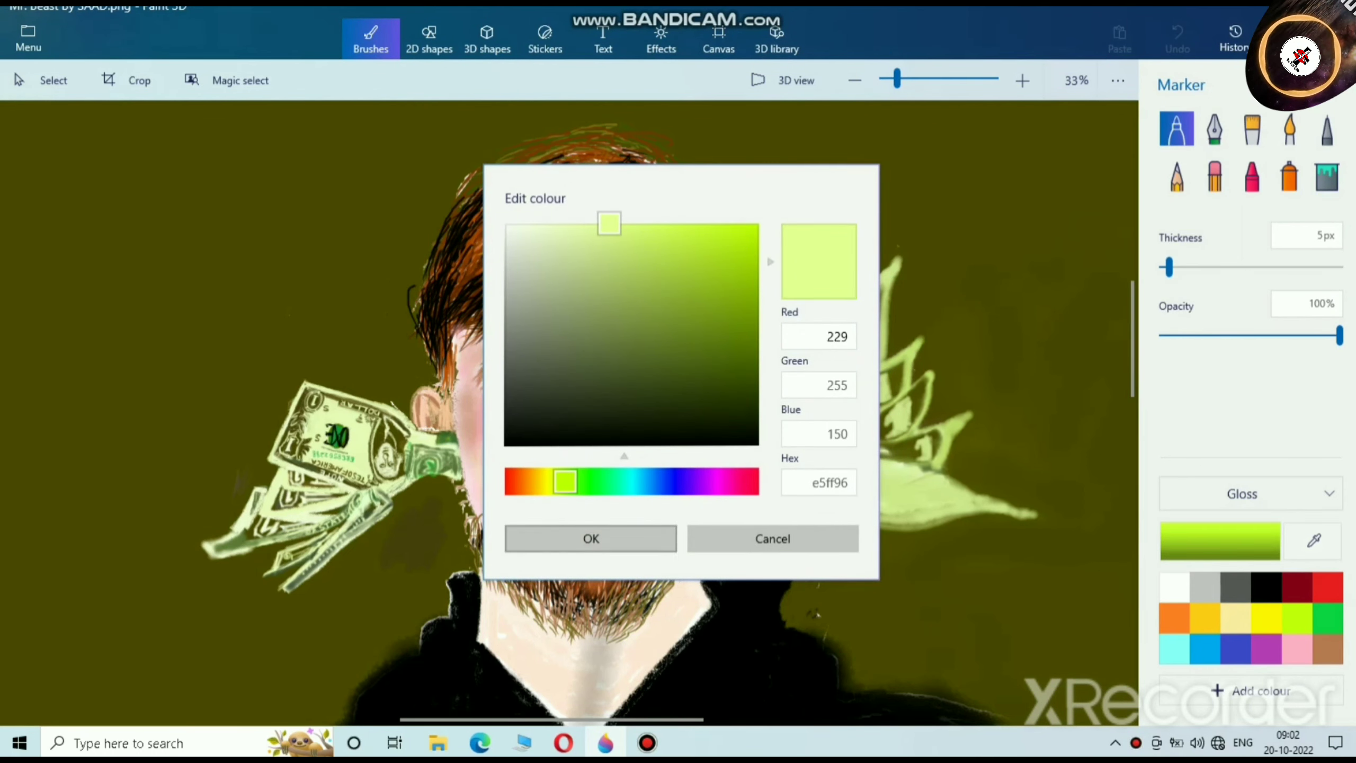
{"action": "left_click", "coordinate": [592, 539]}
{"action": "scroll", "coordinate": [882, 273], "scroll_direction": "up", "scroll_amount": 2}
{"action": "left_click", "coordinate": [1290, 130]}
{"action": "scroll", "coordinate": [1036, 385], "scroll_direction": "up", "scroll_amount": 1}
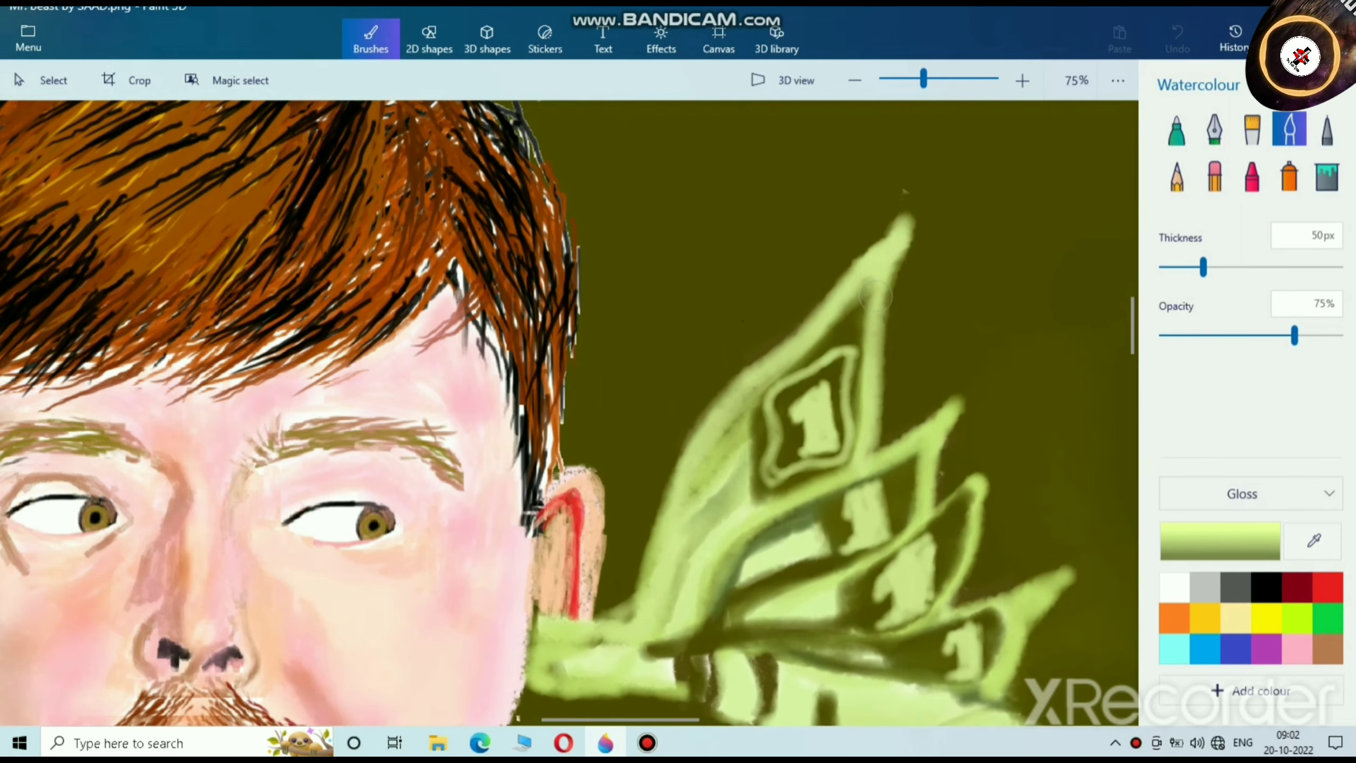
{"action": "scroll", "coordinate": [876, 297], "scroll_direction": "up", "scroll_amount": 1}
{"action": "mouse_move", "coordinate": [865, 259]}
{"action": "left_mouse_down"}
{"action": "mouse_move", "coordinate": [711, 414]}
{"action": "mouse_move", "coordinate": [711, 371]}
{"action": "mouse_move", "coordinate": [649, 438]}
{"action": "mouse_move", "coordinate": [630, 485]}
{"action": "mouse_move", "coordinate": [668, 423]}
{"action": "mouse_move", "coordinate": [907, 201]}
{"action": "mouse_move", "coordinate": [652, 428]}
{"action": "mouse_move", "coordinate": [914, 183]}
{"action": "mouse_move", "coordinate": [898, 497]}
{"action": "mouse_move", "coordinate": [882, 280]}
{"action": "mouse_move", "coordinate": [905, 379]}
{"action": "mouse_move", "coordinate": [912, 243]}
{"action": "mouse_move", "coordinate": [904, 440]}
{"action": "mouse_move", "coordinate": [884, 477]}
{"action": "mouse_move", "coordinate": [876, 461]}
{"action": "mouse_move", "coordinate": [876, 502]}
{"action": "left_mouse_up"}
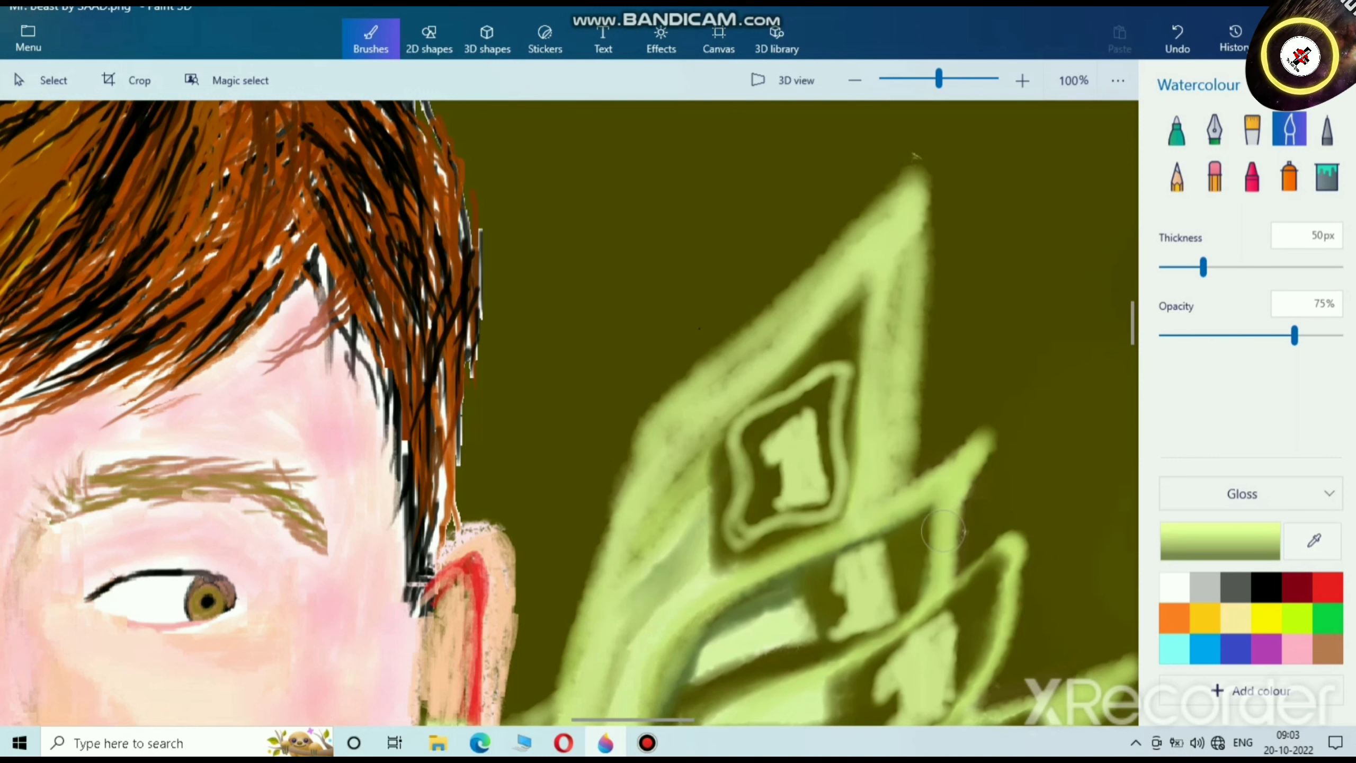
Step: Widen the second bill's right edge in light green and touch up the top bill's tip and right edge
{"action": "scroll", "coordinate": [1011, 499], "scroll_direction": "up", "scroll_amount": 5}
{"action": "mouse_move", "coordinate": [968, 409]}
{"action": "left_mouse_down"}
{"action": "mouse_move", "coordinate": [908, 618]}
{"action": "mouse_move", "coordinate": [937, 474]}
{"action": "mouse_move", "coordinate": [891, 630]}
{"action": "mouse_move", "coordinate": [958, 462]}
{"action": "mouse_move", "coordinate": [929, 634]}
{"action": "left_mouse_up"}
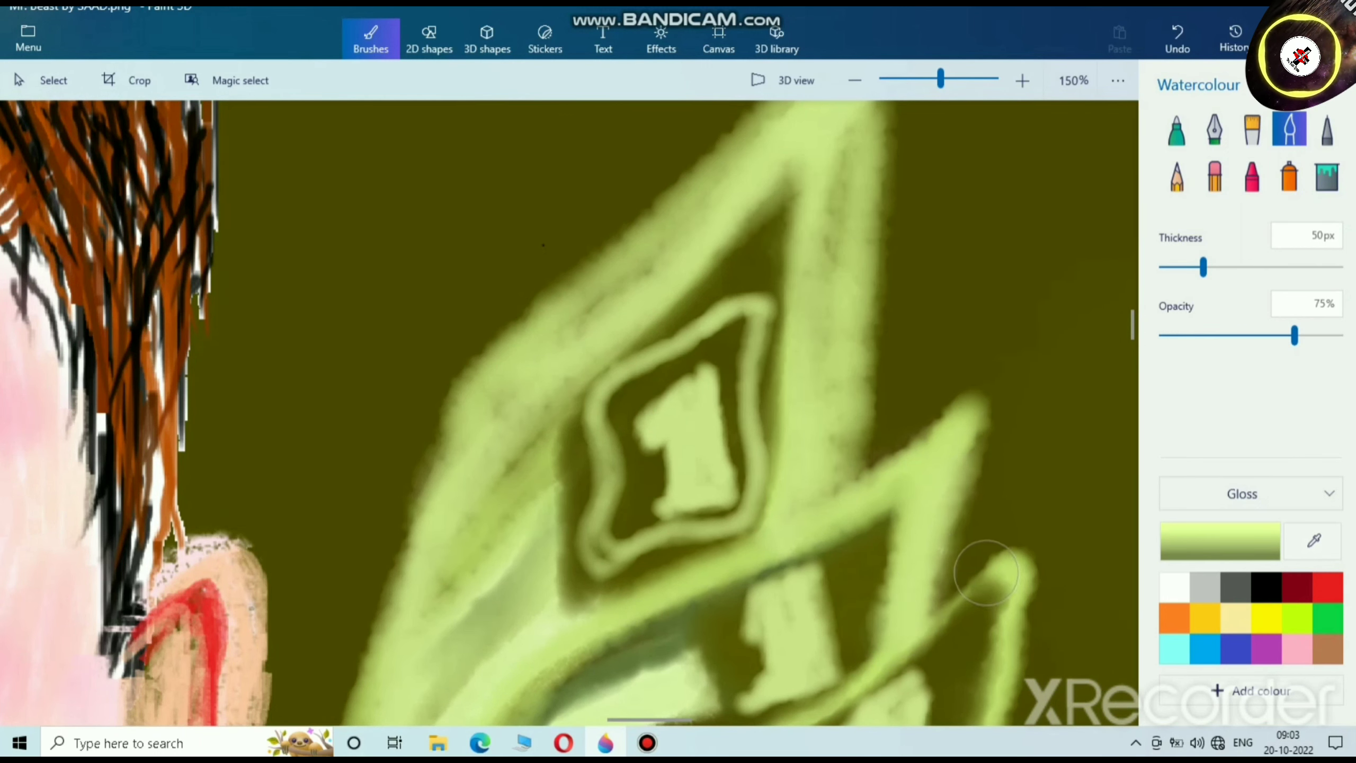
{"action": "left_click_drag", "start_coordinate": [1039, 590], "coordinate": [931, 468]}
{"action": "scroll", "coordinate": [931, 468], "scroll_direction": "down", "scroll_amount": 2}
{"action": "mouse_move", "coordinate": [823, 198]}
{"action": "left_mouse_down"}
{"action": "mouse_move", "coordinate": [824, 279]}
{"action": "mouse_move", "coordinate": [799, 509]}
{"action": "mouse_move", "coordinate": [826, 144]}
{"action": "mouse_move", "coordinate": [795, 460]}
{"action": "left_mouse_up"}
{"action": "mouse_move", "coordinate": [800, 152]}
{"action": "left_mouse_down"}
{"action": "mouse_move", "coordinate": [755, 227]}
{"action": "mouse_move", "coordinate": [762, 188]}
{"action": "mouse_move", "coordinate": [826, 127]}
{"action": "mouse_move", "coordinate": [788, 191]}
{"action": "left_mouse_up"}
{"action": "scroll", "coordinate": [932, 373], "scroll_direction": "down", "scroll_amount": 2}
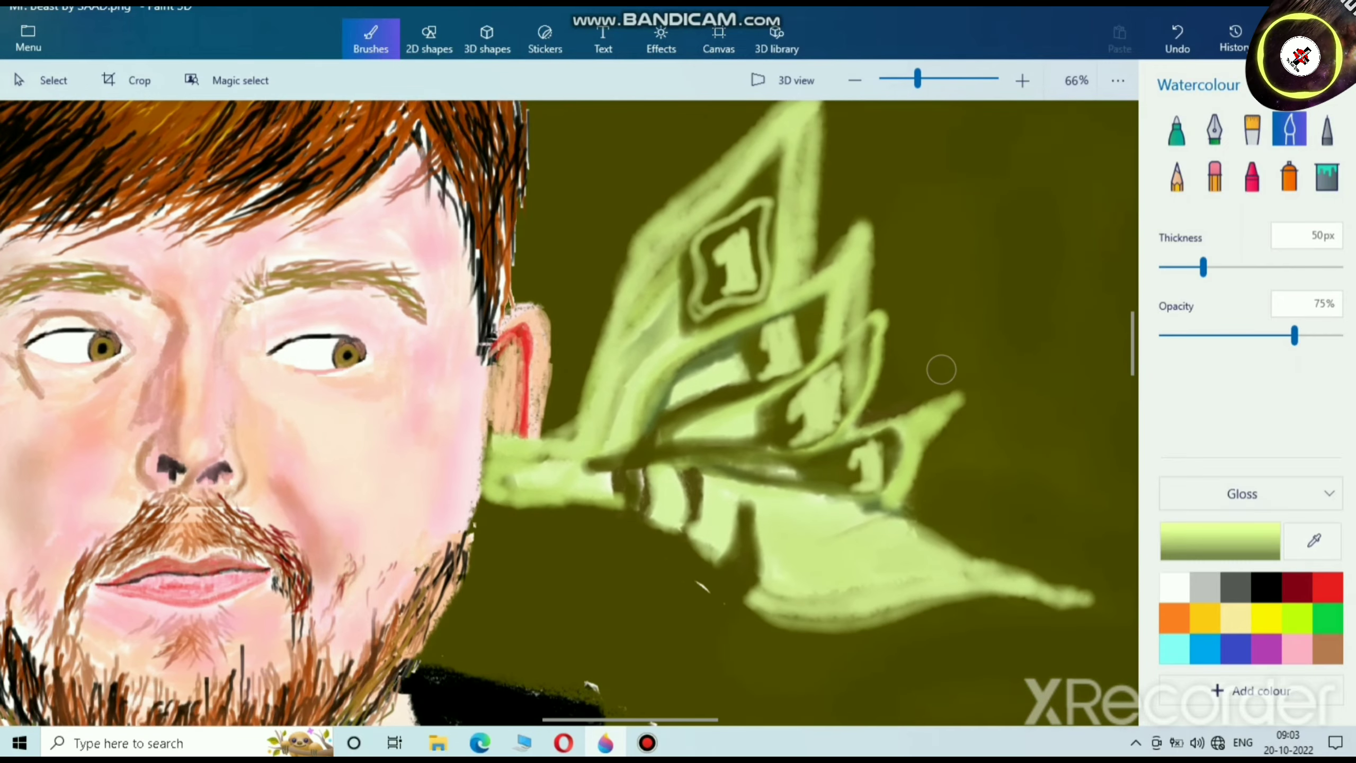
Step: Fill out the right edges of the right wing's third and fourth bills with light green
{"action": "scroll", "coordinate": [931, 374], "scroll_direction": "down", "scroll_amount": 2}
{"action": "scroll", "coordinate": [931, 374], "scroll_direction": "down", "scroll_amount": 3}
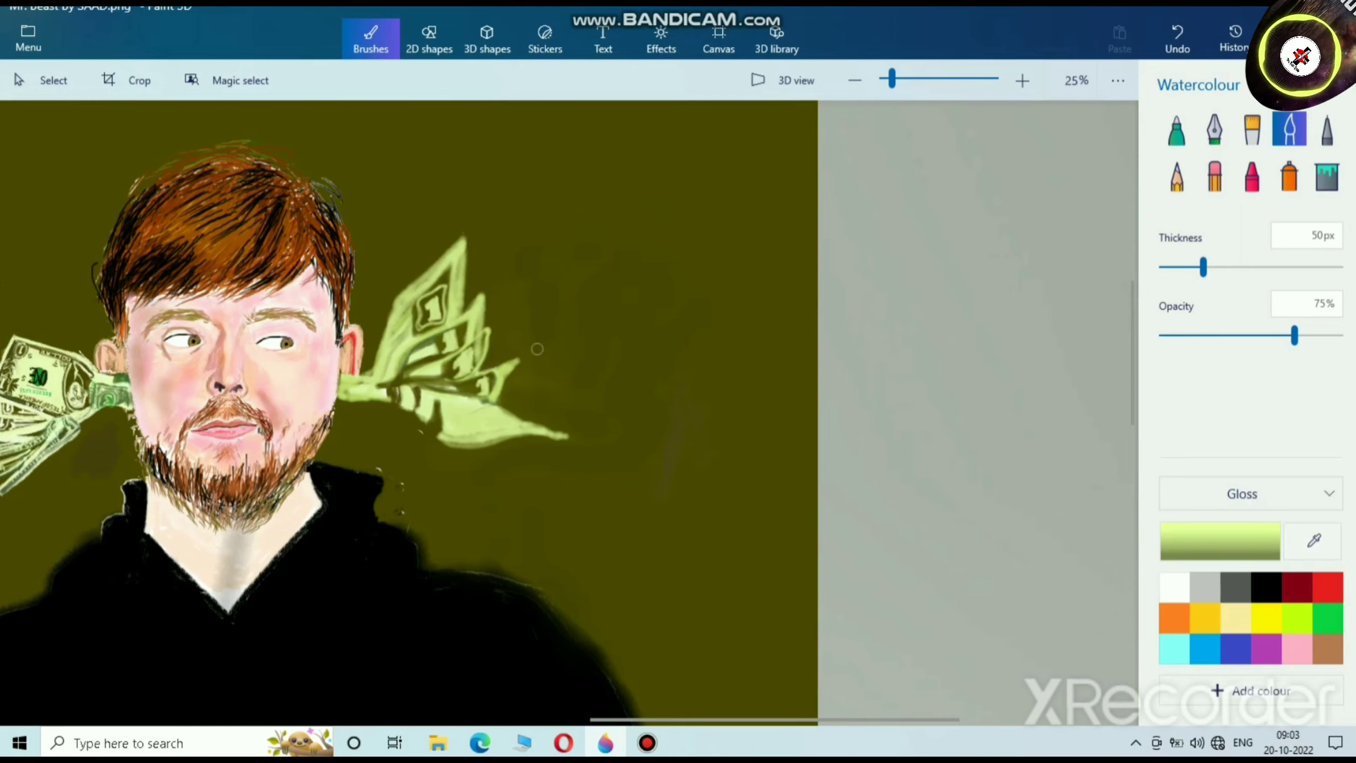
{"action": "scroll", "coordinate": [376, 376], "scroll_direction": "up", "scroll_amount": 1}
{"action": "scroll", "coordinate": [644, 314], "scroll_direction": "up", "scroll_amount": 4, "text": "ctrl"}
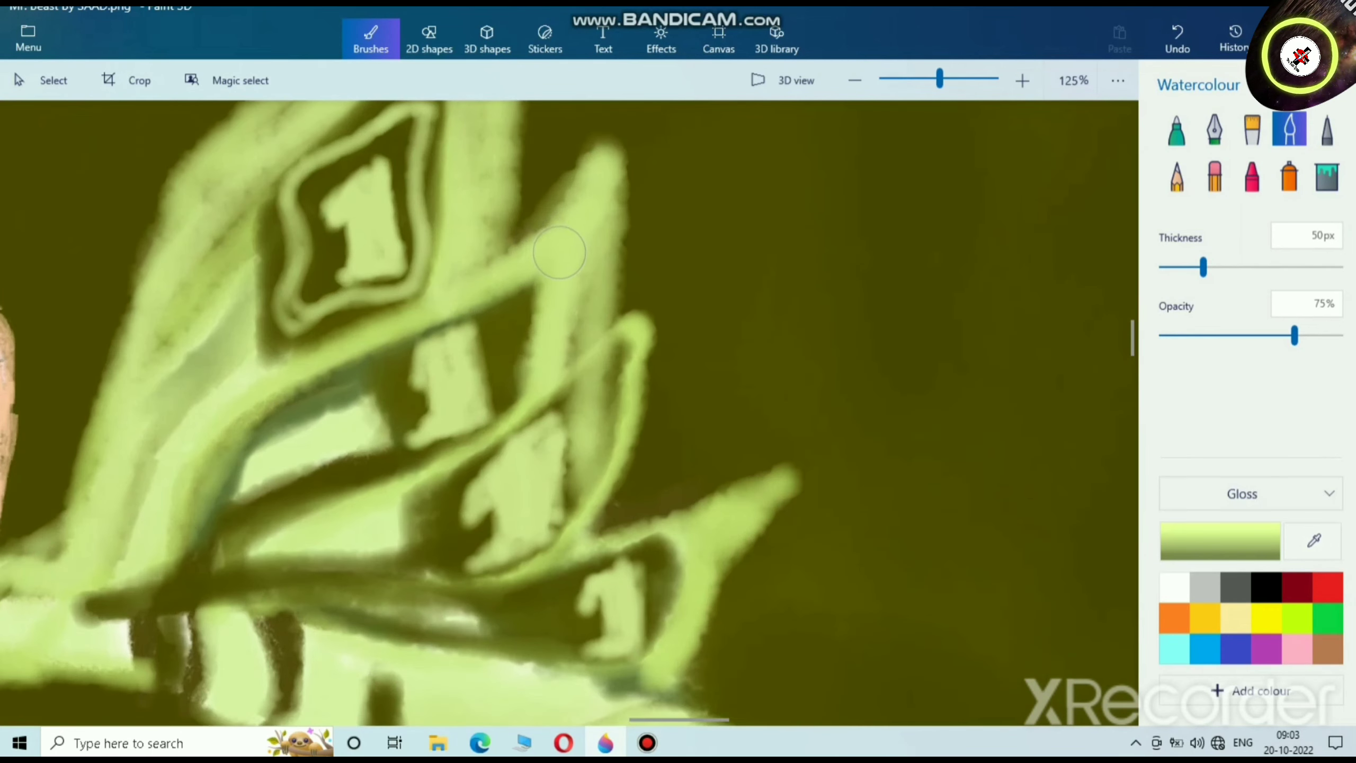
{"action": "mouse_move", "coordinate": [325, 345]}
{"action": "left_mouse_down"}
{"action": "mouse_move", "coordinate": [241, 388]}
{"action": "mouse_move", "coordinate": [291, 351]}
{"action": "mouse_move", "coordinate": [461, 291]}
{"action": "mouse_move", "coordinate": [599, 164]}
{"action": "mouse_move", "coordinate": [423, 298]}
{"action": "mouse_move", "coordinate": [595, 160]}
{"action": "mouse_move", "coordinate": [492, 241]}
{"action": "mouse_move", "coordinate": [567, 164]}
{"action": "mouse_move", "coordinate": [599, 144]}
{"action": "left_mouse_up"}
{"action": "scroll", "coordinate": [596, 161], "scroll_direction": "down", "scroll_amount": 2}
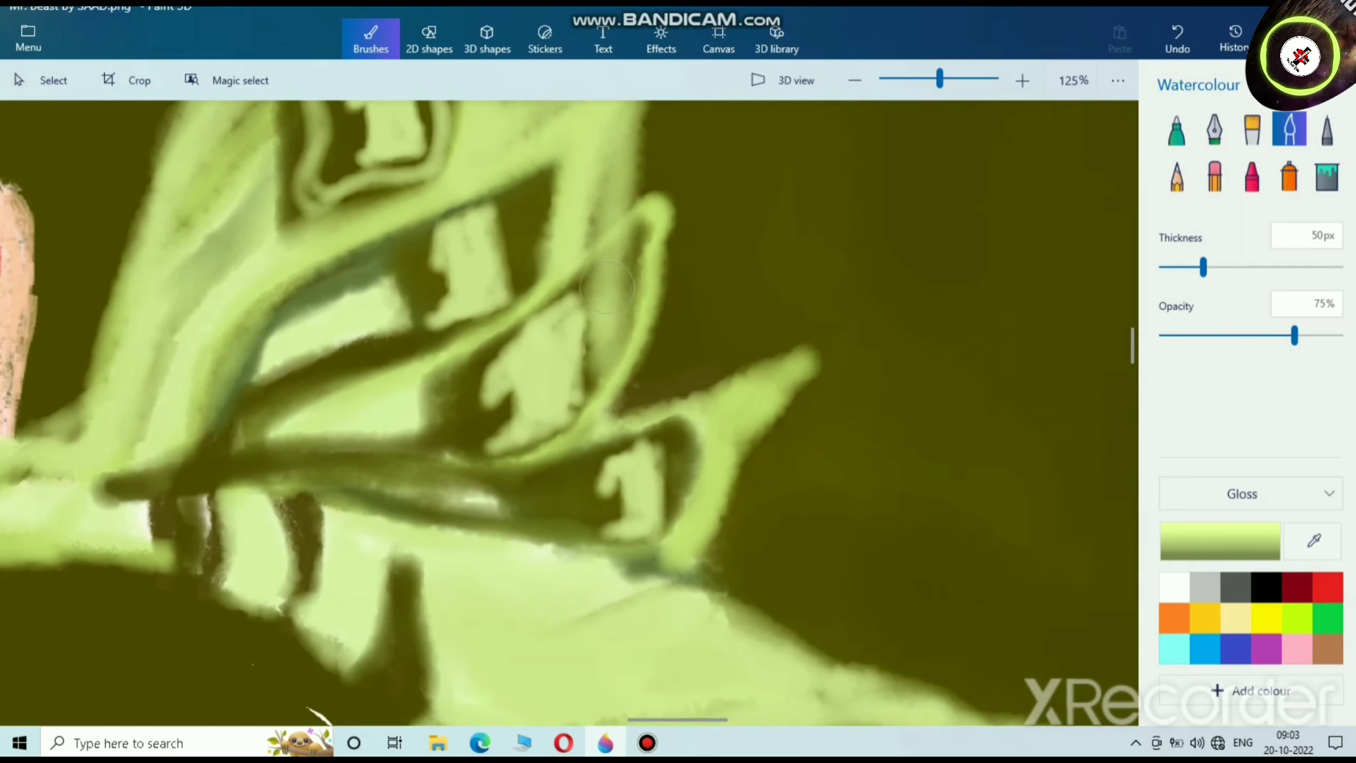
{"action": "mouse_move", "coordinate": [569, 283]}
{"action": "left_mouse_down"}
{"action": "mouse_move", "coordinate": [673, 199]}
{"action": "mouse_move", "coordinate": [631, 371]}
{"action": "mouse_move", "coordinate": [651, 217]}
{"action": "mouse_move", "coordinate": [632, 414]}
{"action": "mouse_move", "coordinate": [630, 206]}
{"action": "mouse_move", "coordinate": [628, 372]}
{"action": "mouse_move", "coordinate": [656, 196]}
{"action": "mouse_move", "coordinate": [655, 397]}
{"action": "mouse_move", "coordinate": [673, 210]}
{"action": "mouse_move", "coordinate": [701, 323]}
{"action": "mouse_move", "coordinate": [684, 385]}
{"action": "mouse_move", "coordinate": [672, 250]}
{"action": "mouse_move", "coordinate": [670, 406]}
{"action": "left_mouse_up"}
{"action": "scroll", "coordinate": [749, 419], "scroll_direction": "down", "scroll_amount": 3}
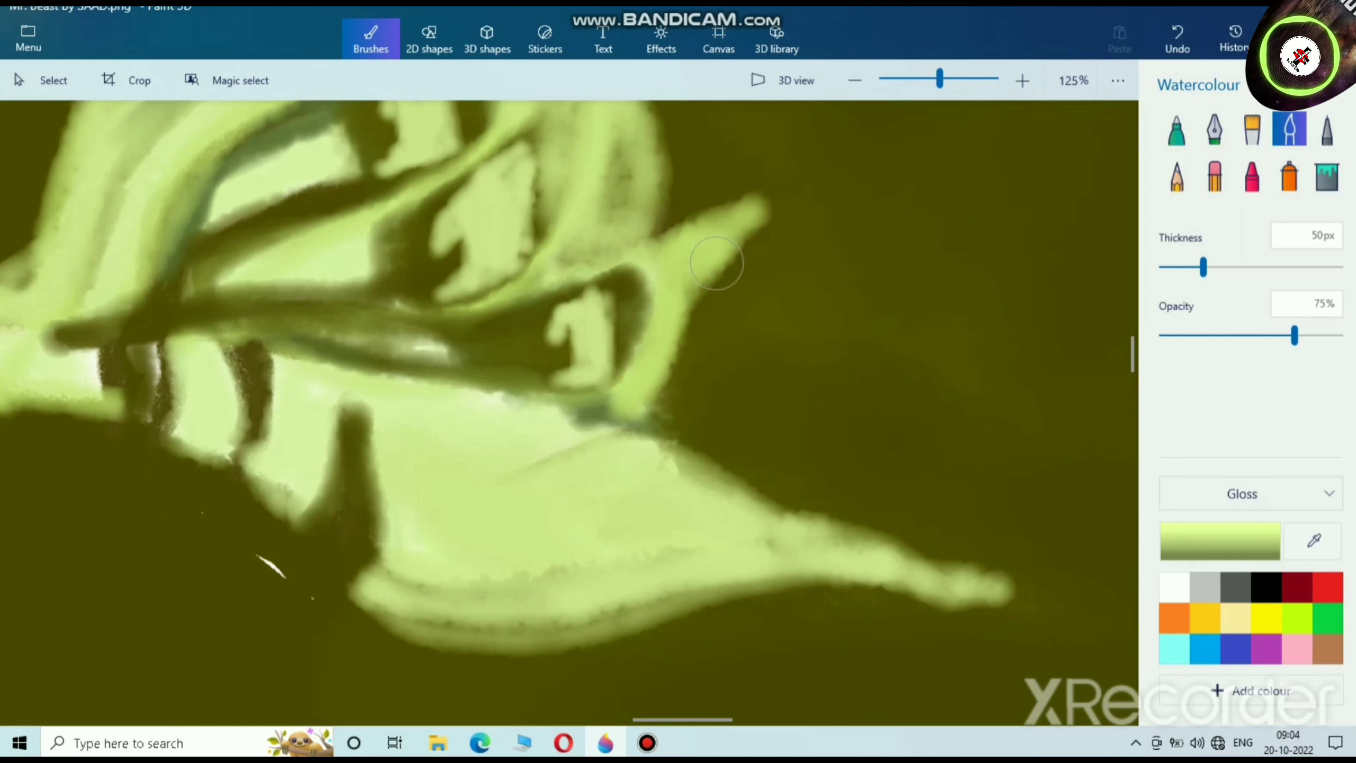
{"action": "mouse_move", "coordinate": [756, 210]}
{"action": "left_mouse_down"}
{"action": "mouse_move", "coordinate": [728, 365]}
{"action": "mouse_move", "coordinate": [697, 435]}
{"action": "mouse_move", "coordinate": [707, 370]}
{"action": "mouse_move", "coordinate": [694, 459]}
{"action": "mouse_move", "coordinate": [681, 366]}
{"action": "mouse_move", "coordinate": [670, 422]}
{"action": "mouse_move", "coordinate": [648, 401]}
{"action": "mouse_move", "coordinate": [708, 344]}
{"action": "mouse_move", "coordinate": [725, 274]}
{"action": "mouse_move", "coordinate": [736, 340]}
{"action": "mouse_move", "coordinate": [683, 438]}
{"action": "mouse_move", "coordinate": [596, 409]}
{"action": "mouse_move", "coordinate": [671, 468]}
{"action": "mouse_move", "coordinate": [725, 219]}
{"action": "mouse_move", "coordinate": [750, 352]}
{"action": "mouse_move", "coordinate": [714, 487]}
{"action": "left_mouse_up"}
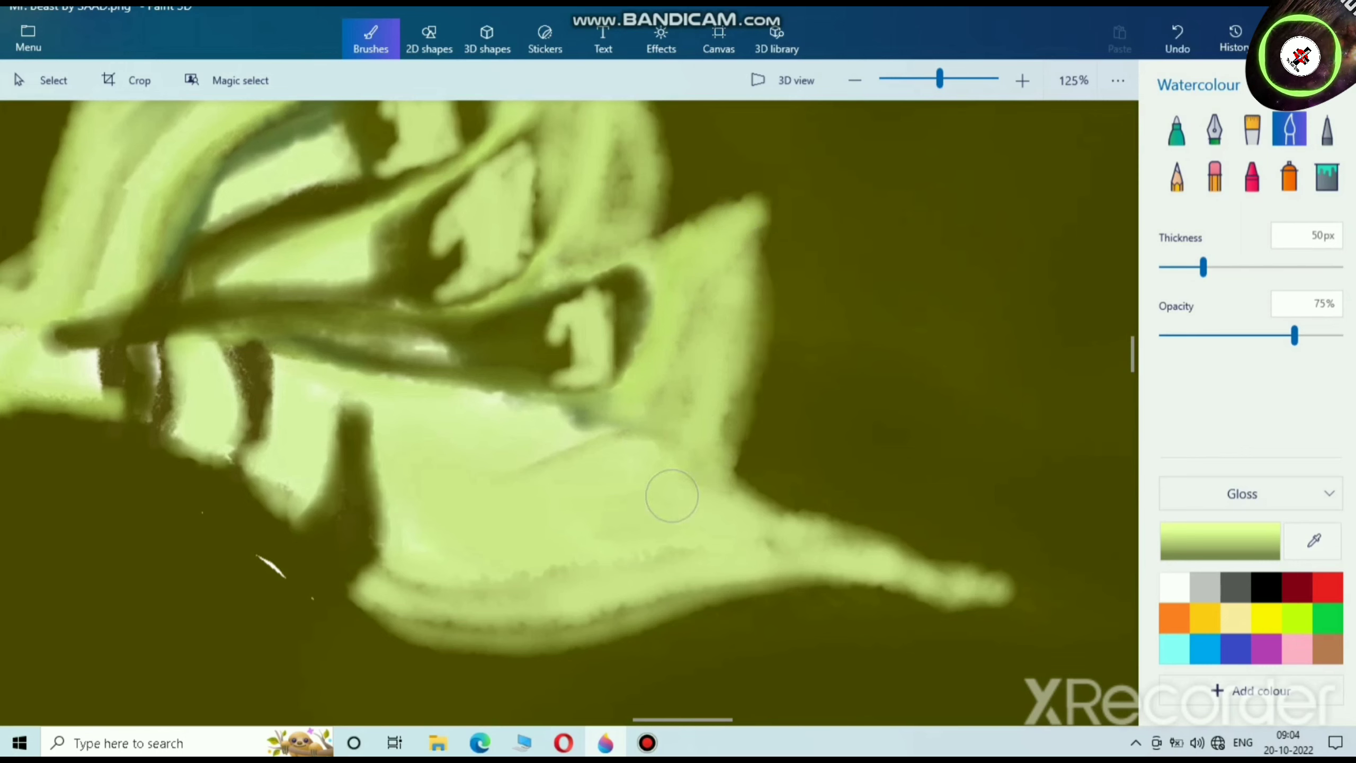
Step: Extend the bottom bill's lower edge and pointed tip with light green, blending its join with the fourth bill
{"action": "mouse_move", "coordinate": [544, 428]}
{"action": "left_mouse_down"}
{"action": "mouse_move", "coordinate": [572, 420]}
{"action": "mouse_move", "coordinate": [775, 491]}
{"action": "mouse_move", "coordinate": [924, 590]}
{"action": "mouse_move", "coordinate": [793, 496]}
{"action": "mouse_move", "coordinate": [1006, 614]}
{"action": "mouse_move", "coordinate": [970, 592]}
{"action": "mouse_move", "coordinate": [837, 575]}
{"action": "mouse_move", "coordinate": [571, 632]}
{"action": "mouse_move", "coordinate": [842, 637]}
{"action": "left_mouse_up"}
{"action": "left_click_drag", "start_coordinate": [518, 640], "coordinate": [798, 655]}
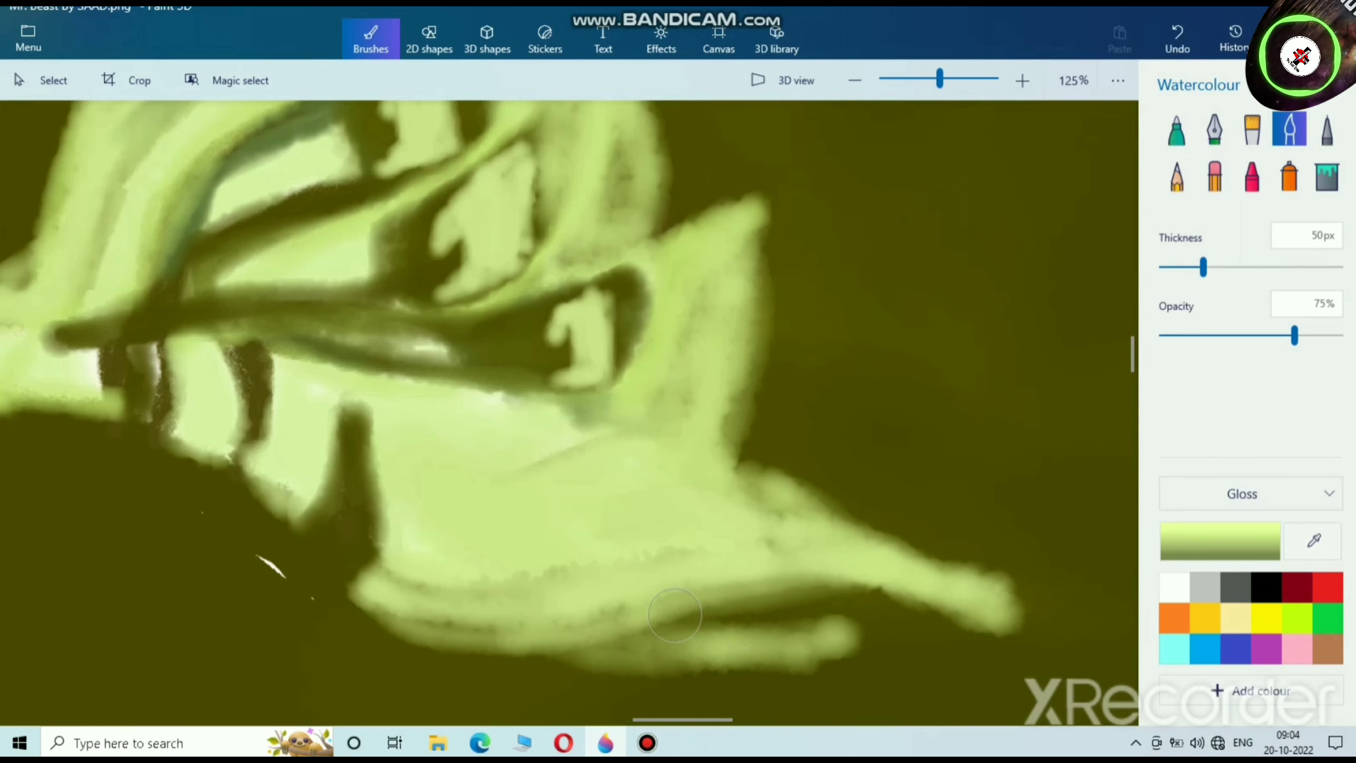
{"action": "mouse_move", "coordinate": [689, 636]}
{"action": "left_mouse_down"}
{"action": "mouse_move", "coordinate": [788, 639]}
{"action": "mouse_move", "coordinate": [922, 620]}
{"action": "mouse_move", "coordinate": [828, 635]}
{"action": "mouse_move", "coordinate": [779, 669]}
{"action": "mouse_move", "coordinate": [861, 663]}
{"action": "mouse_move", "coordinate": [887, 681]}
{"action": "mouse_move", "coordinate": [925, 673]}
{"action": "mouse_move", "coordinate": [920, 643]}
{"action": "mouse_move", "coordinate": [984, 597]}
{"action": "mouse_move", "coordinate": [1044, 610]}
{"action": "left_mouse_up"}
{"action": "left_click_drag", "start_coordinate": [969, 609], "coordinate": [763, 612]}
{"action": "scroll", "coordinate": [811, 553], "scroll_direction": "down", "scroll_amount": 5}
{"action": "scroll", "coordinate": [810, 551], "scroll_direction": "down", "scroll_amount": 2}
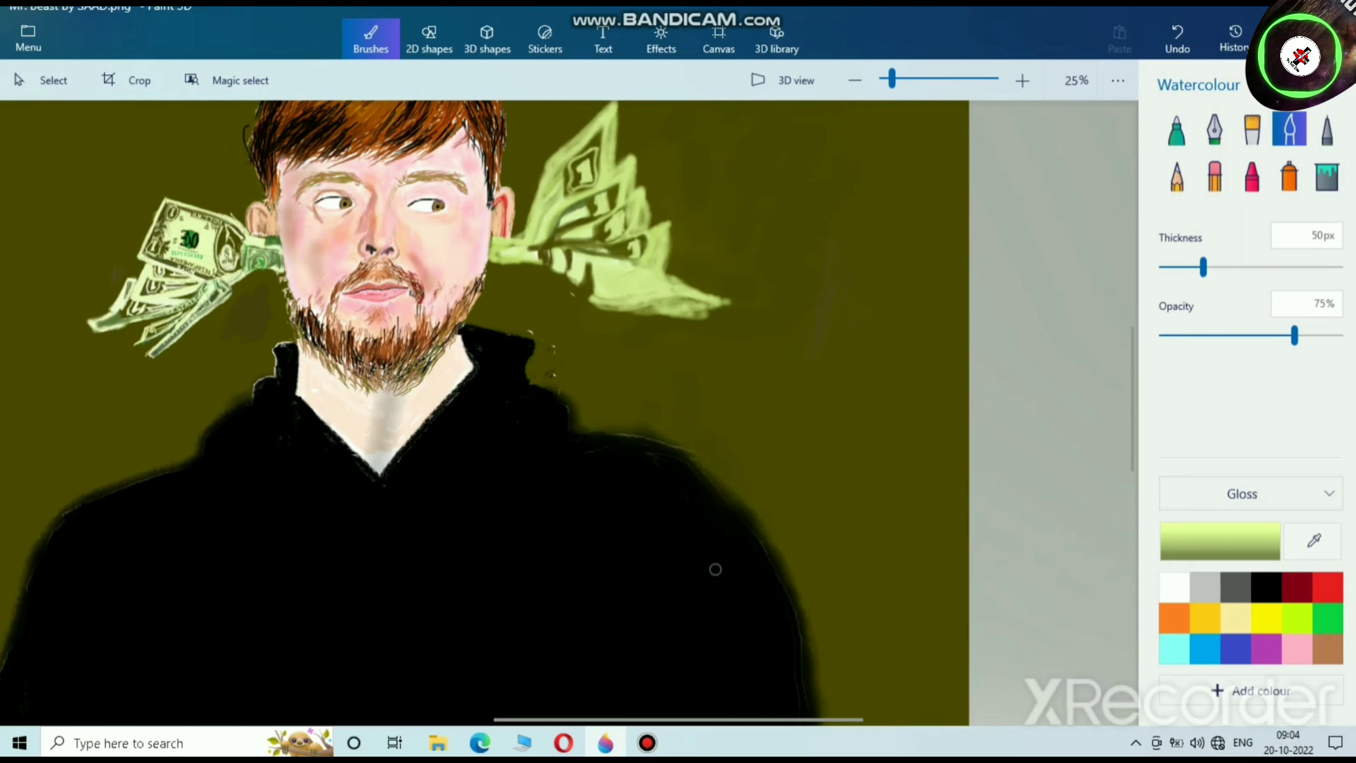
{"action": "scroll", "coordinate": [684, 565], "scroll_direction": "down", "scroll_amount": 3}
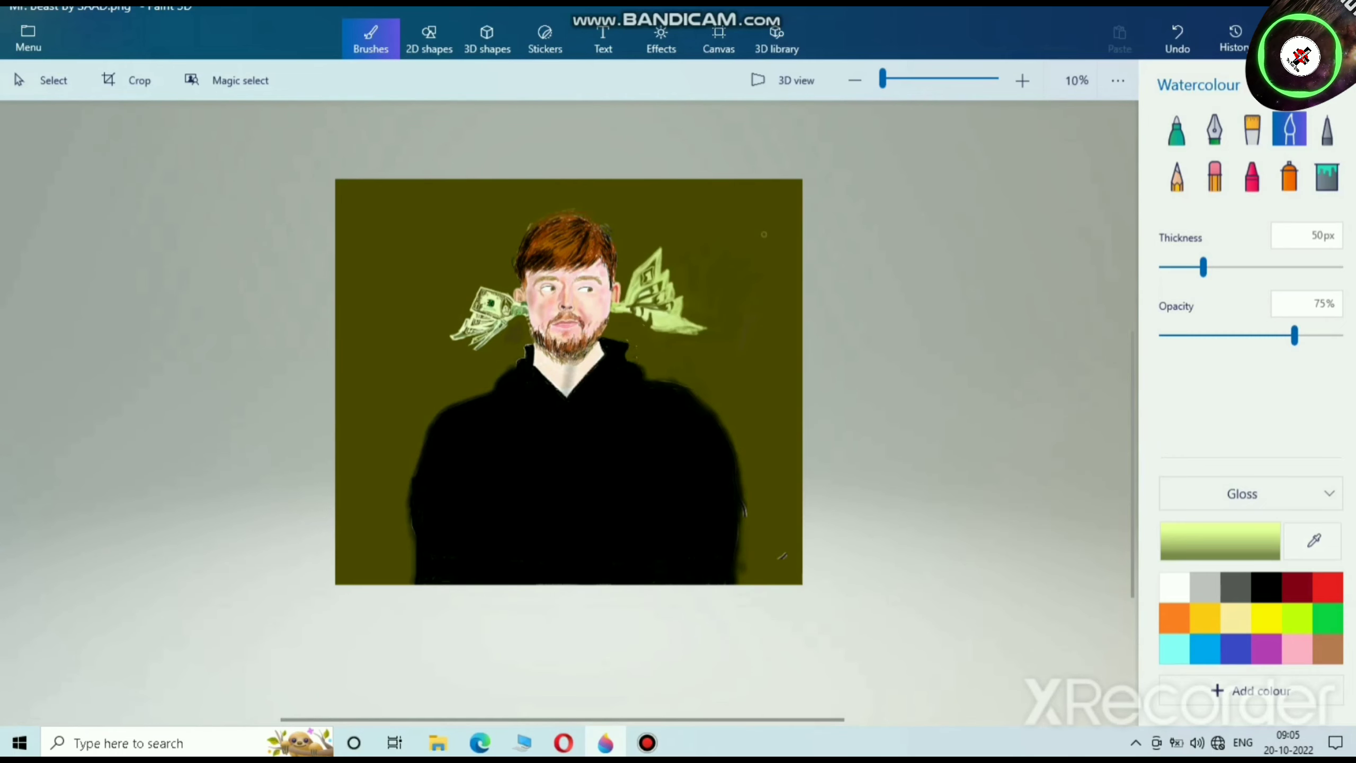
Step: Reduce the brush thickness to 7 px and draw fine light green lines around the upper corner of the top bill's numeral frame
{"action": "scroll", "coordinate": [764, 242], "scroll_direction": "up", "scroll_amount": 5}
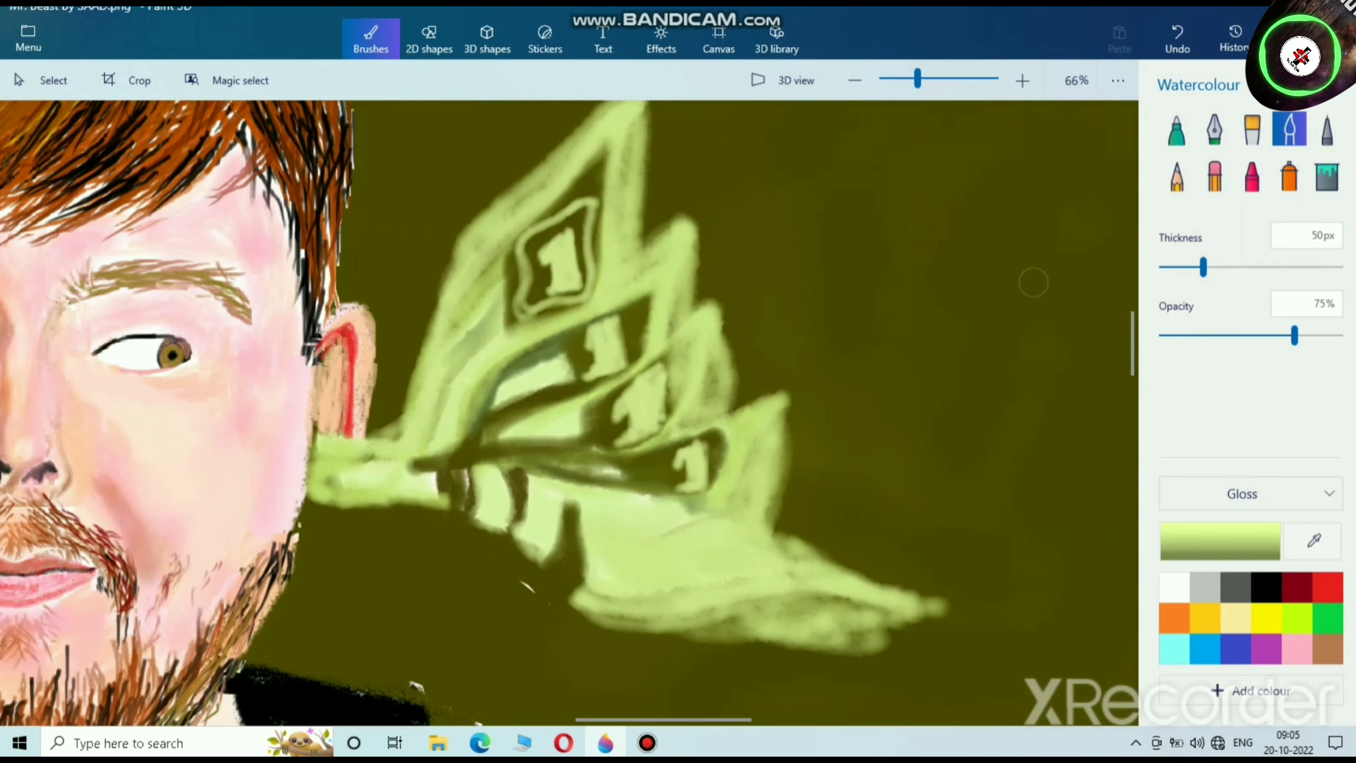
{"action": "left_click_drag", "start_coordinate": [1203, 267], "coordinate": [1164, 267]}
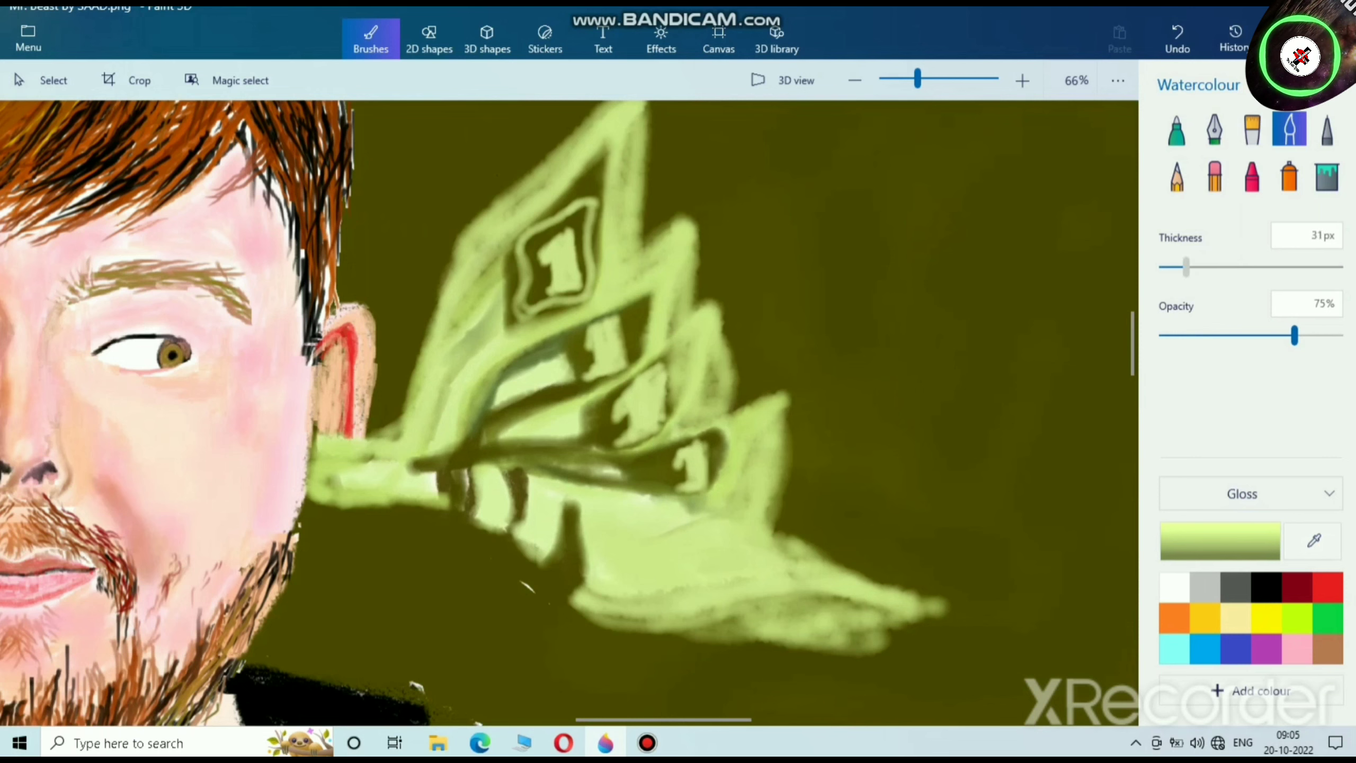
{"action": "scroll", "coordinate": [587, 280], "scroll_direction": "up", "scroll_amount": 3}
{"action": "scroll", "coordinate": [586, 280], "scroll_direction": "up", "scroll_amount": 4}
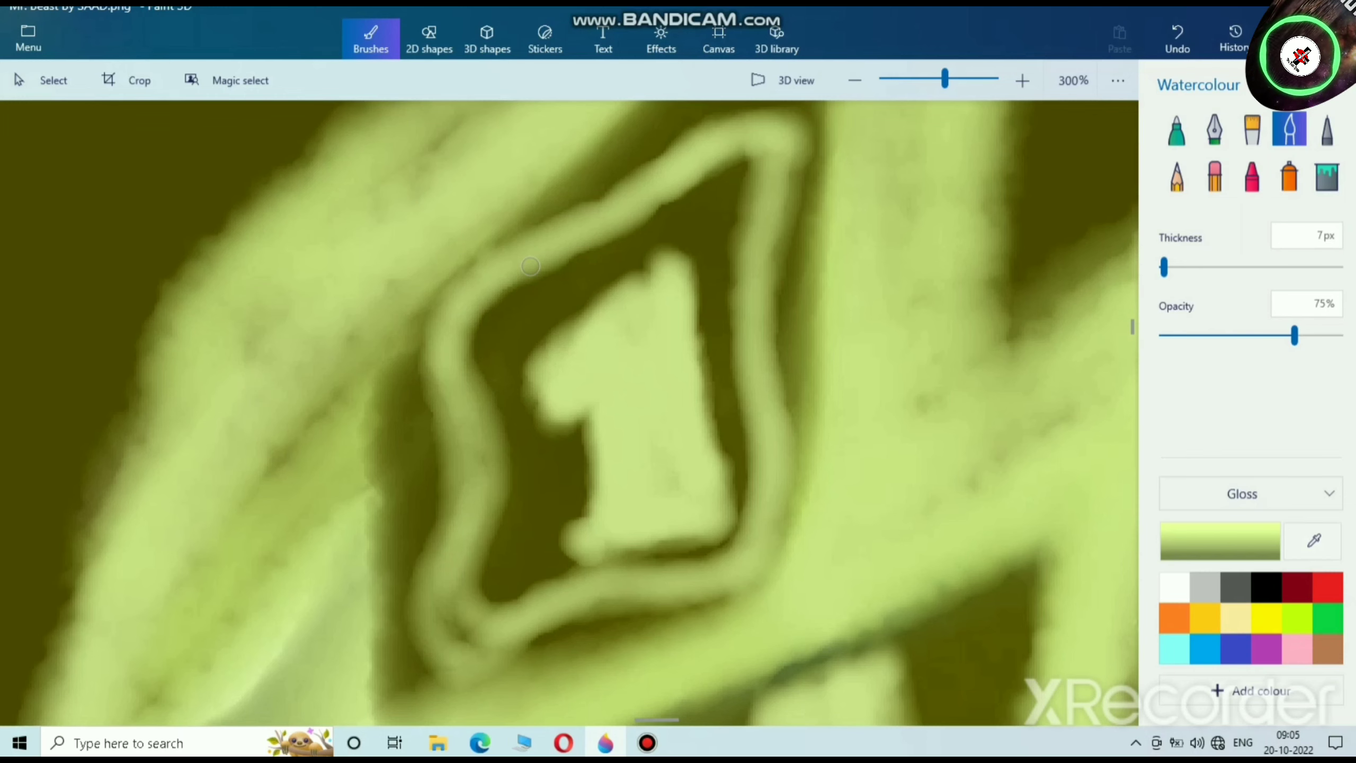
{"action": "scroll", "coordinate": [860, 437], "scroll_direction": "up", "scroll_amount": 2}
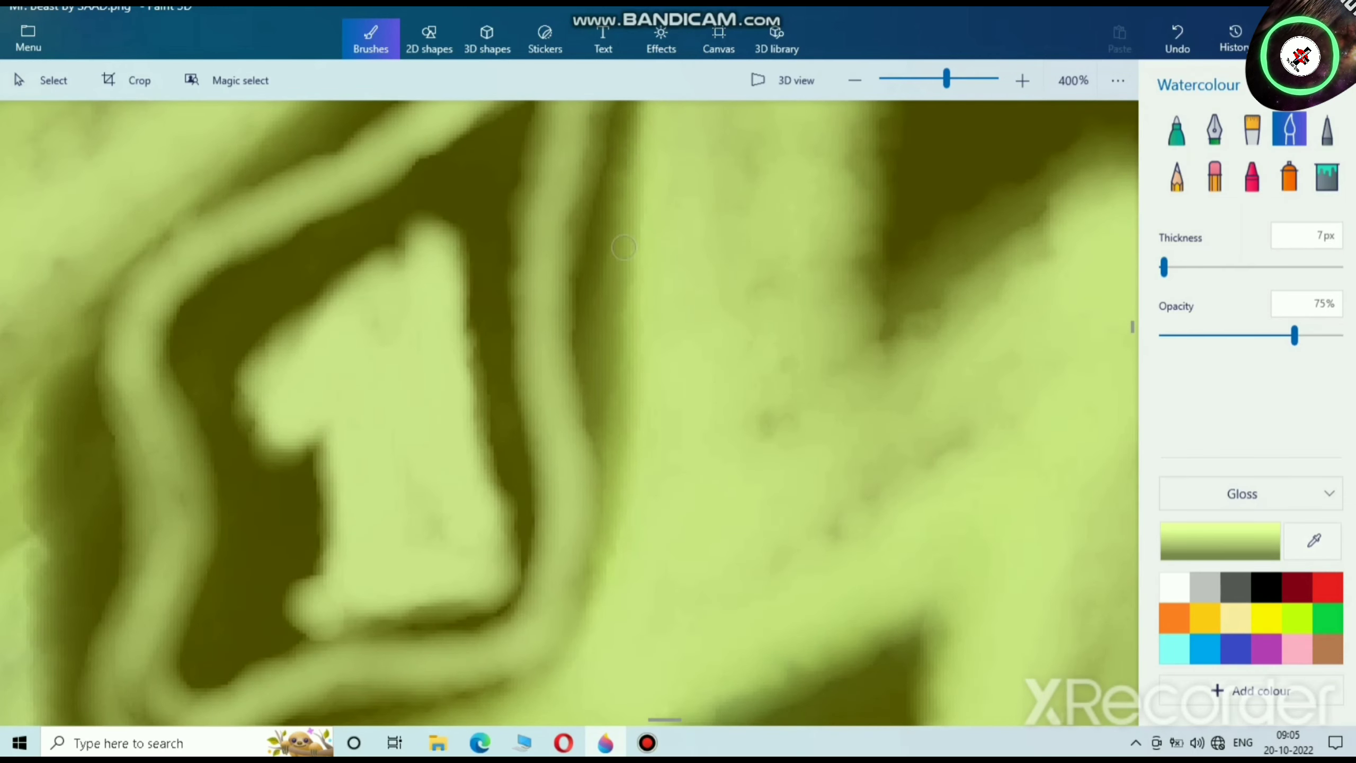
{"action": "left_click_drag", "start_coordinate": [498, 184], "coordinate": [725, 240]}
{"action": "mouse_move", "coordinate": [726, 240]}
{"action": "left_mouse_down"}
{"action": "mouse_move", "coordinate": [602, 461]}
{"action": "mouse_move", "coordinate": [618, 482]}
{"action": "left_mouse_up"}
{"action": "mouse_move", "coordinate": [316, 219]}
{"action": "left_mouse_down"}
{"action": "mouse_move", "coordinate": [366, 322]}
{"action": "mouse_move", "coordinate": [314, 216]}
{"action": "mouse_move", "coordinate": [371, 338]}
{"action": "mouse_move", "coordinate": [468, 267]}
{"action": "mouse_move", "coordinate": [496, 199]}
{"action": "mouse_move", "coordinate": [481, 144]}
{"action": "mouse_move", "coordinate": [483, 247]}
{"action": "mouse_move", "coordinate": [457, 133]}
{"action": "mouse_move", "coordinate": [486, 254]}
{"action": "mouse_move", "coordinate": [479, 213]}
{"action": "mouse_move", "coordinate": [461, 324]}
{"action": "mouse_move", "coordinate": [346, 453]}
{"action": "mouse_move", "coordinate": [416, 336]}
{"action": "mouse_move", "coordinate": [370, 400]}
{"action": "mouse_move", "coordinate": [410, 356]}
{"action": "mouse_move", "coordinate": [358, 447]}
{"action": "mouse_move", "coordinate": [439, 330]}
{"action": "mouse_move", "coordinate": [329, 471]}
{"action": "left_mouse_up"}
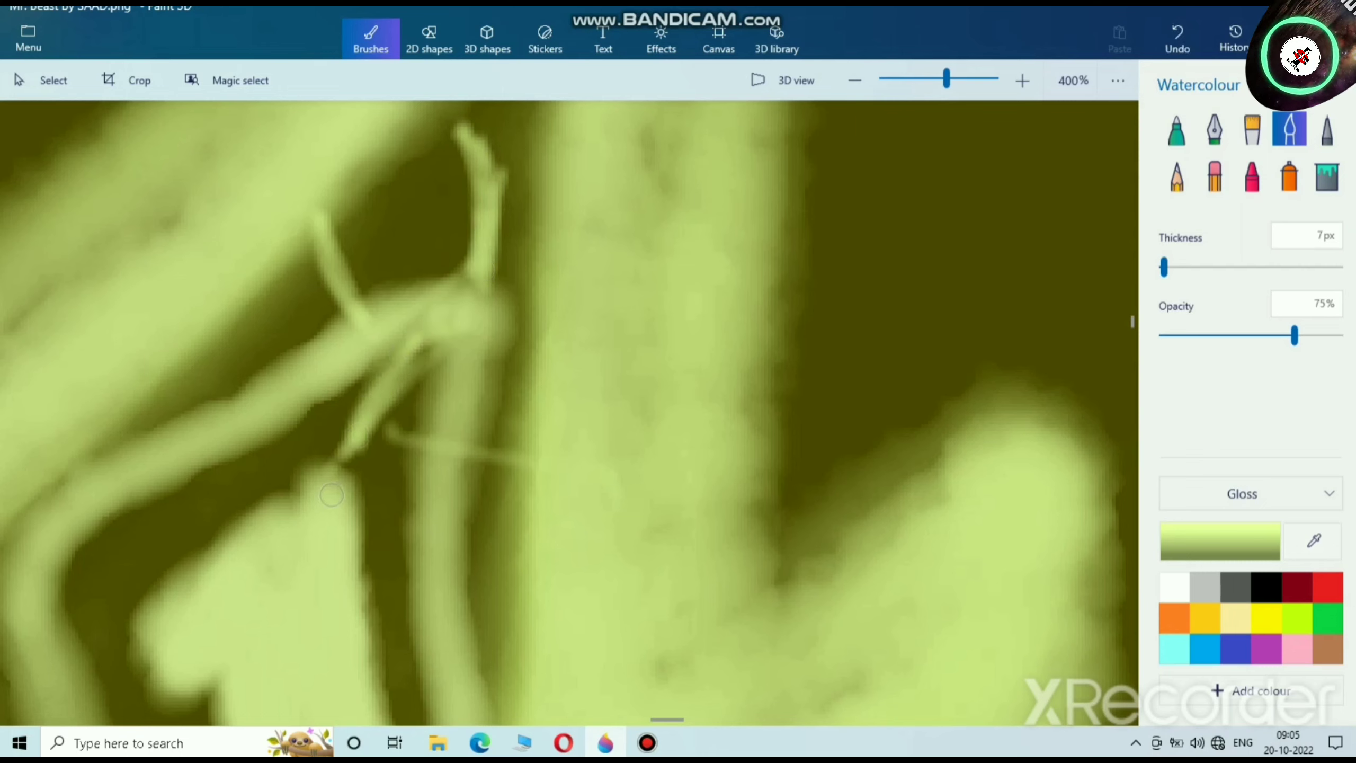
{"action": "mouse_move", "coordinate": [383, 400]}
{"action": "left_mouse_down"}
{"action": "mouse_move", "coordinate": [413, 541]}
{"action": "mouse_move", "coordinate": [380, 454]}
{"action": "mouse_move", "coordinate": [415, 531]}
{"action": "left_mouse_up"}
{"action": "scroll", "coordinate": [403, 531], "scroll_direction": "down", "scroll_amount": 2}
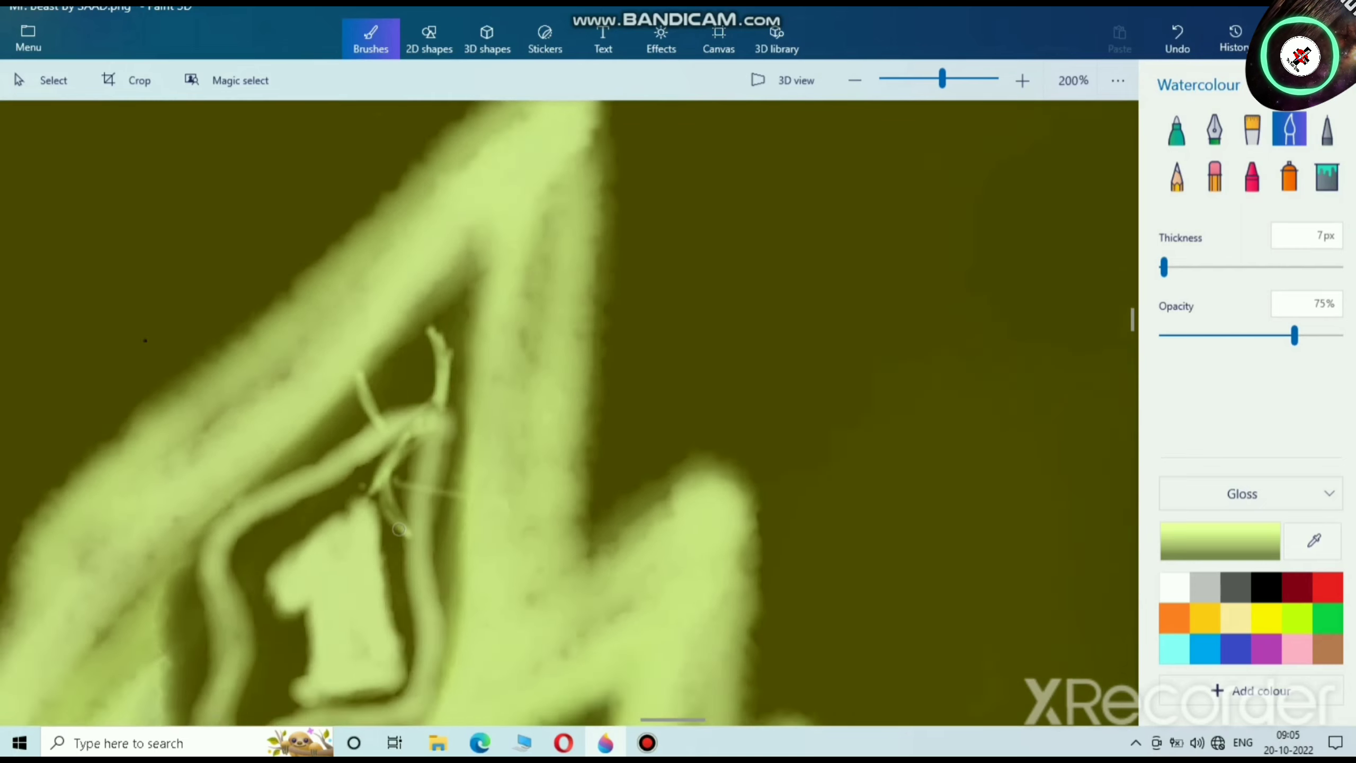
Step: Draw fine light green lines between the numeral 1 and its frame, and beside the frame's left edge
{"action": "scroll", "coordinate": [390, 387], "scroll_direction": "up", "scroll_amount": 3}
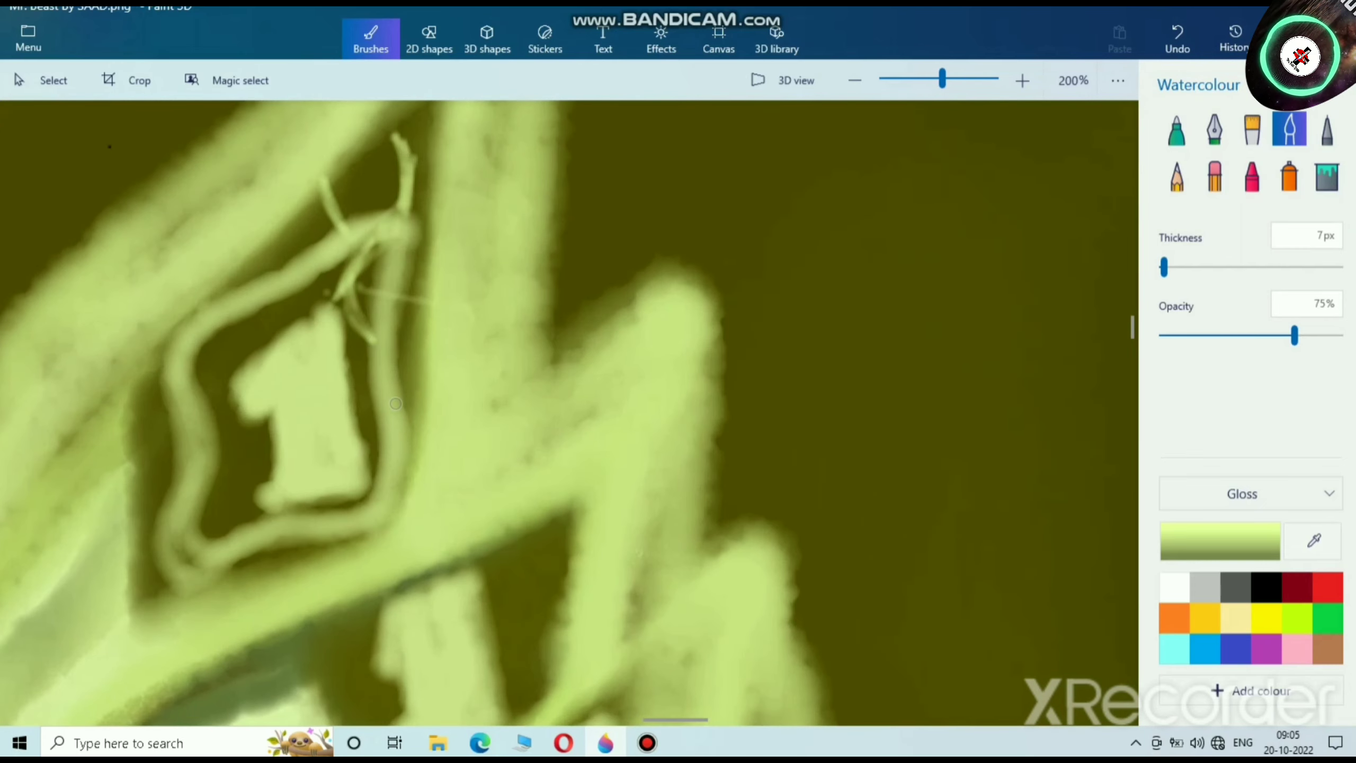
{"action": "scroll", "coordinate": [396, 403], "scroll_direction": "up", "scroll_amount": 2}
{"action": "mouse_move", "coordinate": [368, 374]}
{"action": "left_mouse_down"}
{"action": "mouse_move", "coordinate": [352, 385]}
{"action": "mouse_move", "coordinate": [341, 446]}
{"action": "left_mouse_up"}
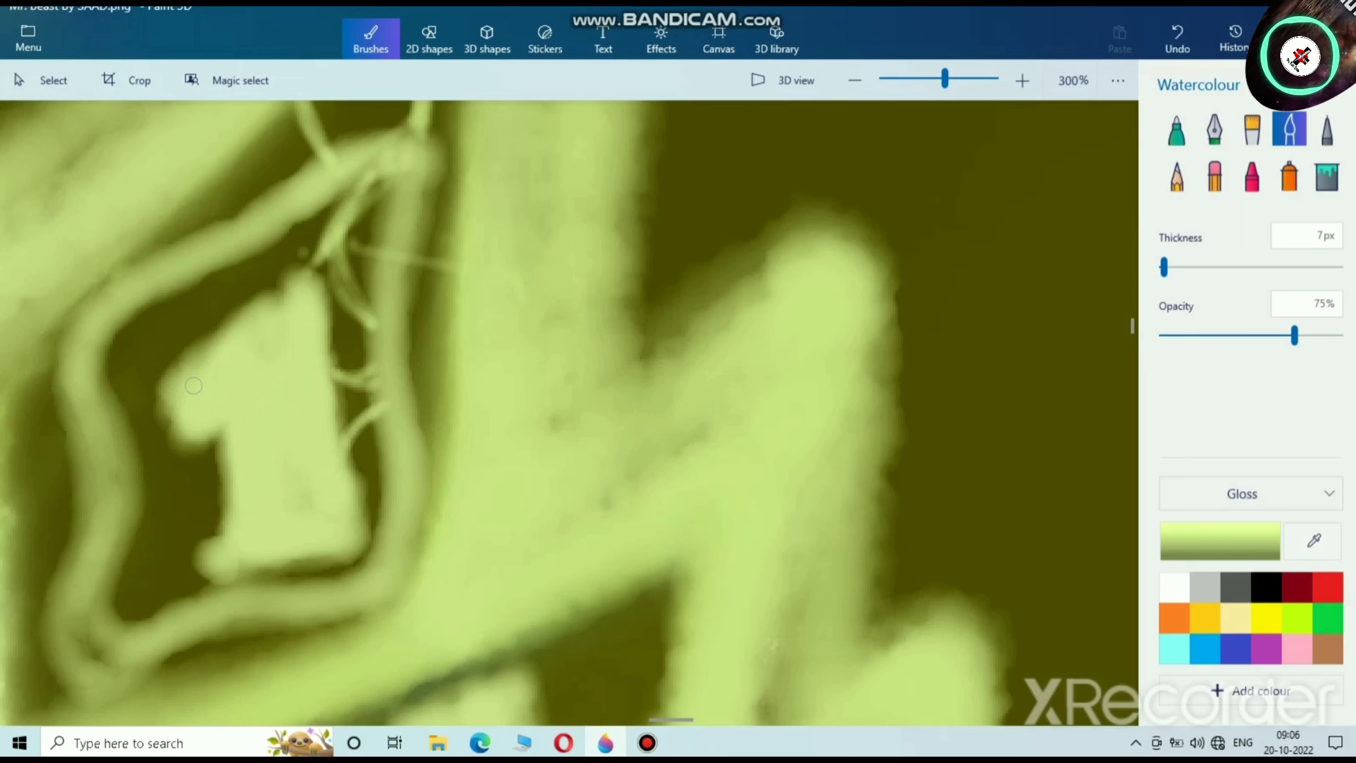
{"action": "mouse_move", "coordinate": [163, 351]}
{"action": "left_mouse_down"}
{"action": "mouse_move", "coordinate": [99, 333]}
{"action": "mouse_move", "coordinate": [170, 349]}
{"action": "mouse_move", "coordinate": [103, 352]}
{"action": "mouse_move", "coordinate": [193, 363]}
{"action": "left_mouse_up"}
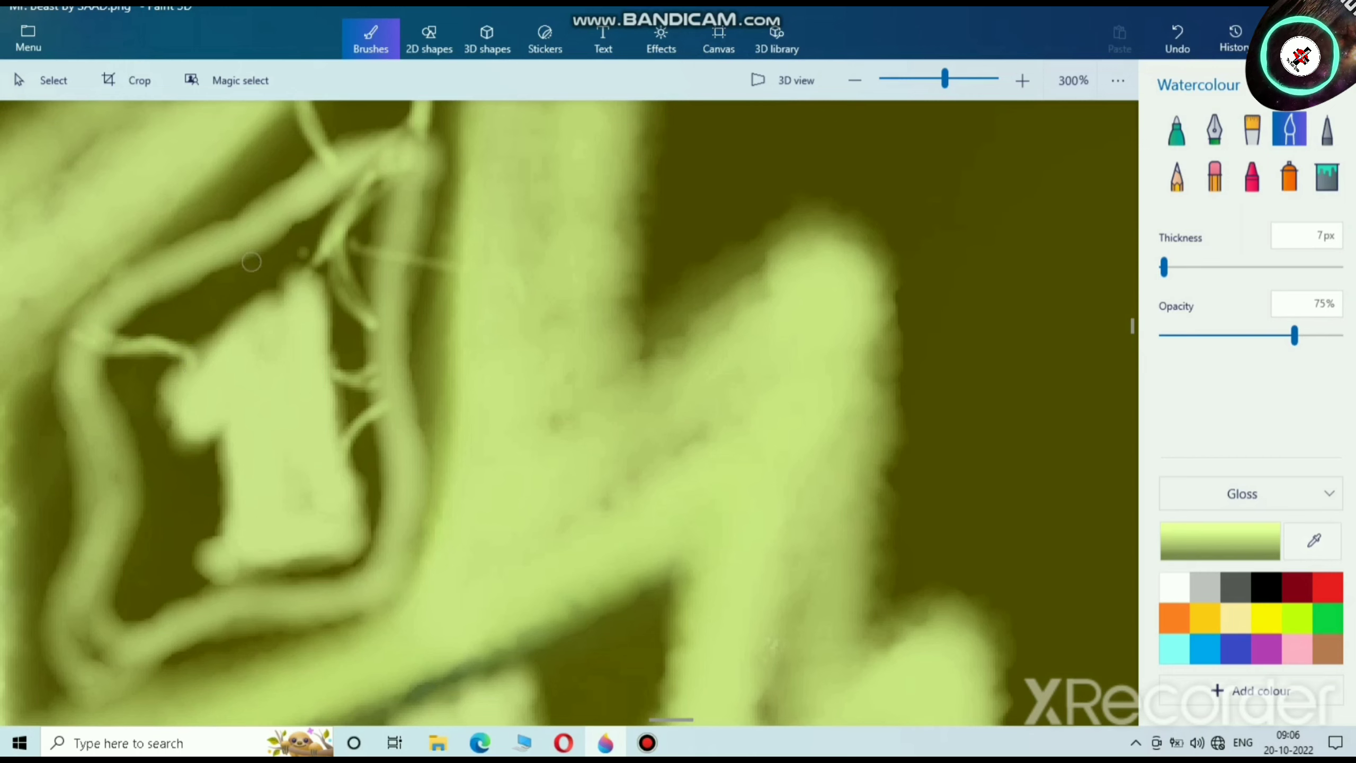
{"action": "mouse_move", "coordinate": [251, 261]}
{"action": "left_mouse_down"}
{"action": "mouse_move", "coordinate": [240, 315]}
{"action": "mouse_move", "coordinate": [244, 245]}
{"action": "mouse_move", "coordinate": [240, 329]}
{"action": "mouse_move", "coordinate": [214, 273]}
{"action": "mouse_move", "coordinate": [230, 291]}
{"action": "mouse_move", "coordinate": [227, 278]}
{"action": "mouse_move", "coordinate": [280, 243]}
{"action": "mouse_move", "coordinate": [267, 294]}
{"action": "left_mouse_up"}
{"action": "mouse_move", "coordinate": [140, 473]}
{"action": "left_mouse_down"}
{"action": "mouse_move", "coordinate": [214, 496]}
{"action": "mouse_move", "coordinate": [129, 455]}
{"action": "mouse_move", "coordinate": [197, 496]}
{"action": "mouse_move", "coordinate": [208, 481]}
{"action": "mouse_move", "coordinate": [141, 449]}
{"action": "mouse_move", "coordinate": [224, 495]}
{"action": "mouse_move", "coordinate": [167, 545]}
{"action": "mouse_move", "coordinate": [222, 521]}
{"action": "mouse_move", "coordinate": [132, 574]}
{"action": "mouse_move", "coordinate": [116, 644]}
{"action": "left_mouse_up"}
{"action": "scroll", "coordinate": [116, 644], "scroll_direction": "down", "scroll_amount": 8}
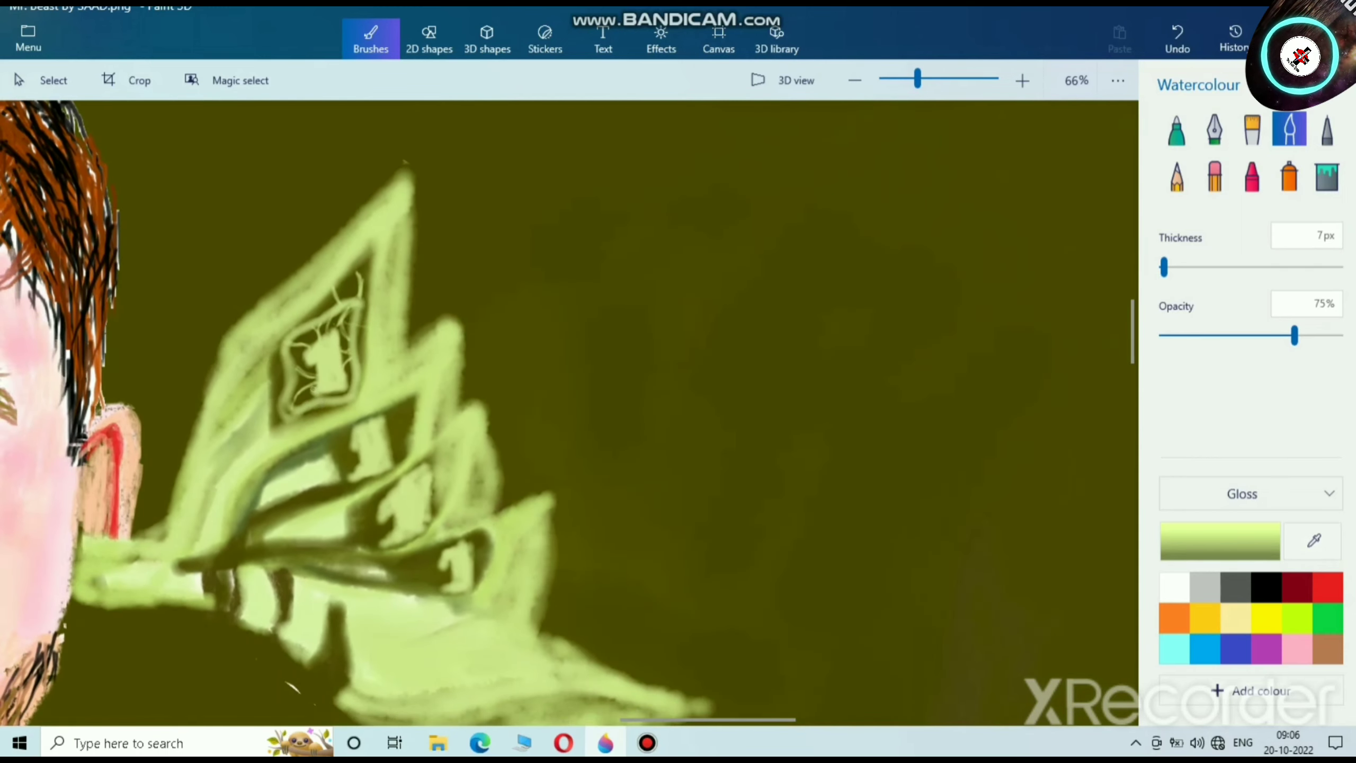
{"action": "scroll", "coordinate": [238, 435], "scroll_direction": "up", "scroll_amount": 4}
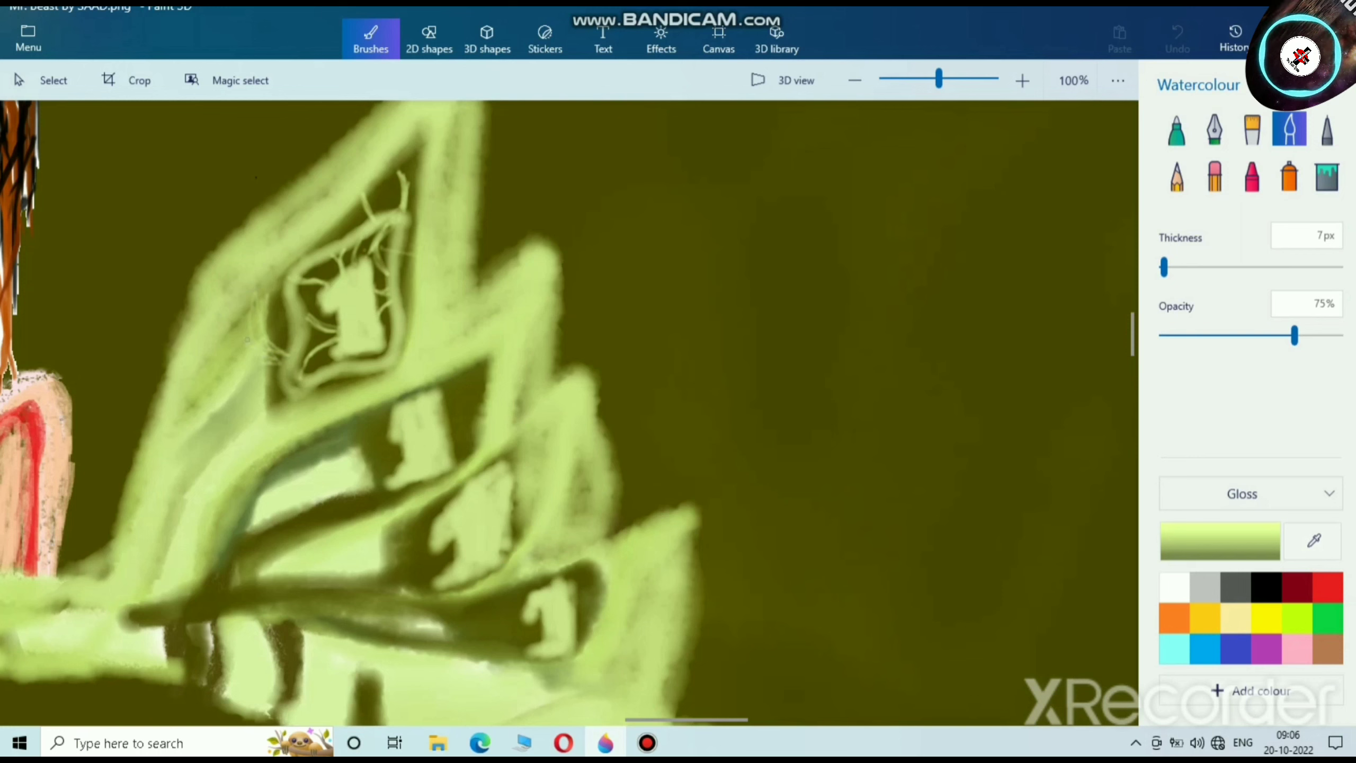
Step: Mix a dark olive brush colour (hex 6b6600) from yellow and set the brush thickness to 26 px
{"action": "left_click", "coordinate": [1267, 619]}
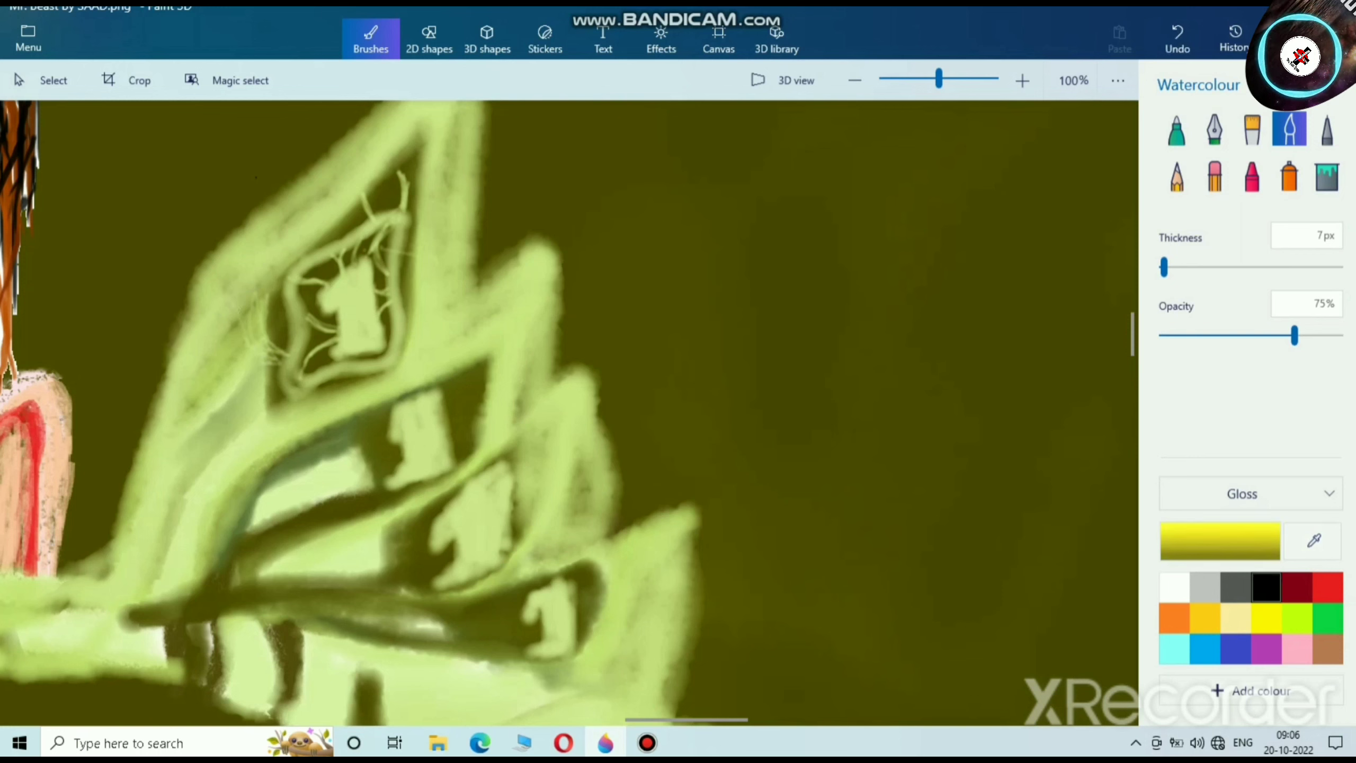
{"action": "left_click", "coordinate": [1221, 541]}
{"action": "left_click", "coordinate": [749, 260]}
{"action": "left_click_drag", "start_coordinate": [750, 260], "coordinate": [758, 350]}
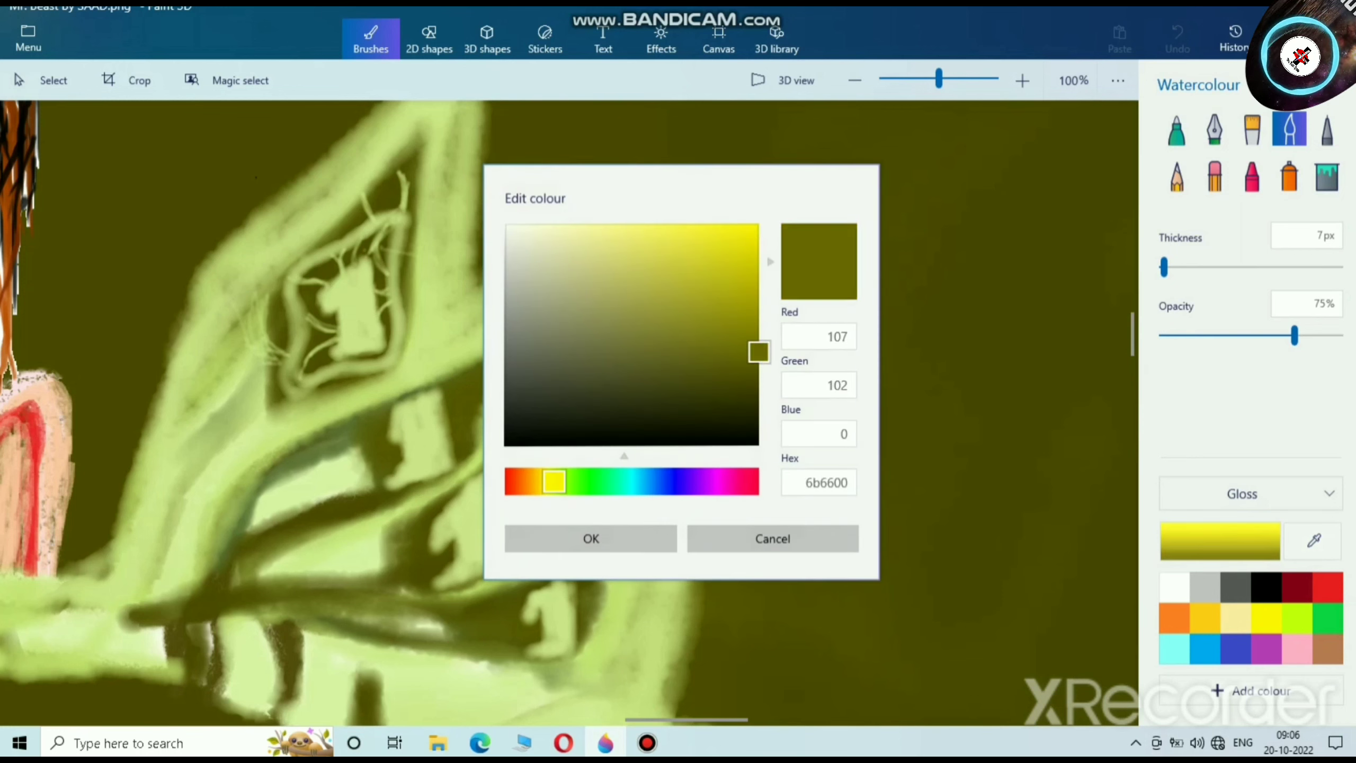
{"action": "left_click", "coordinate": [592, 538]}
{"action": "left_click", "coordinate": [1182, 267]}
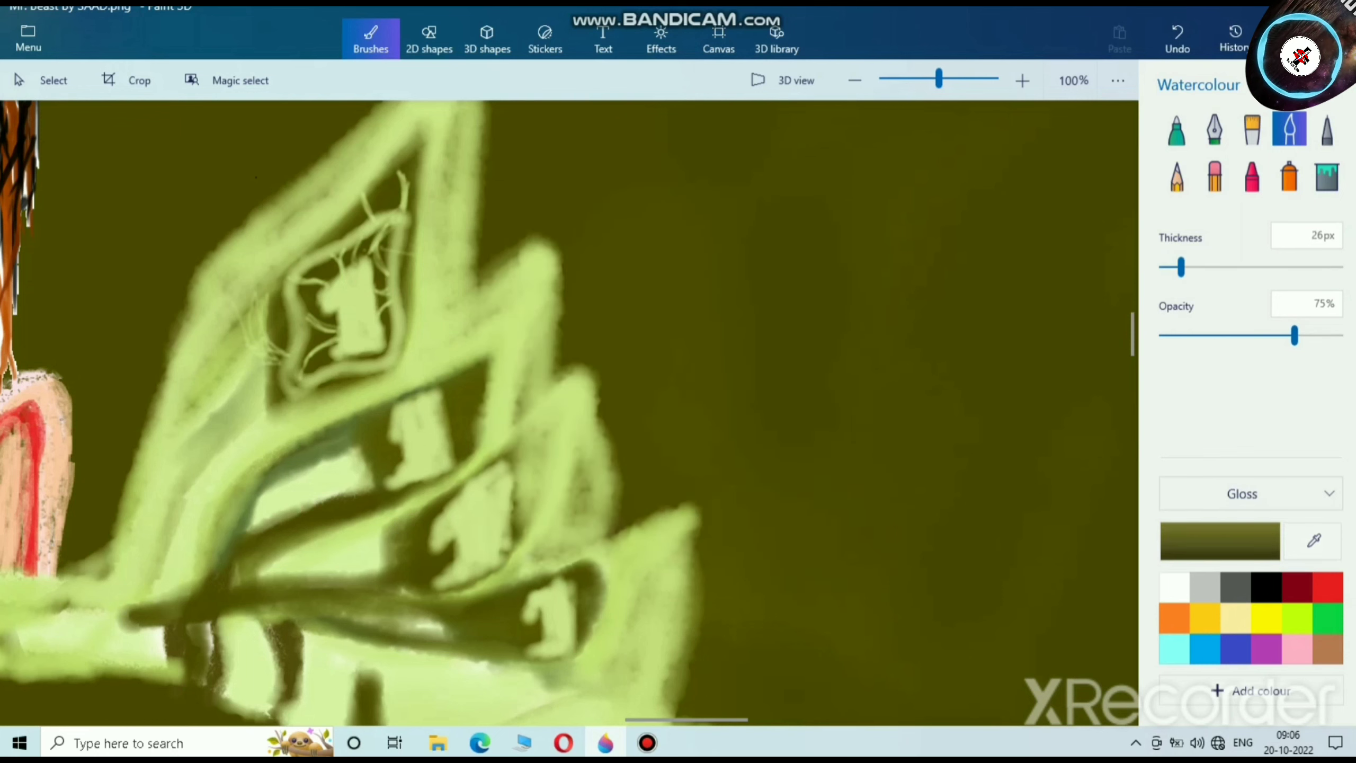
Step: Paint a dark olive band inside the right wing's top bill along its edges, widening it at 41 px thickness and 100% opacity
{"action": "scroll", "coordinate": [287, 209], "scroll_direction": "up", "scroll_amount": 3}
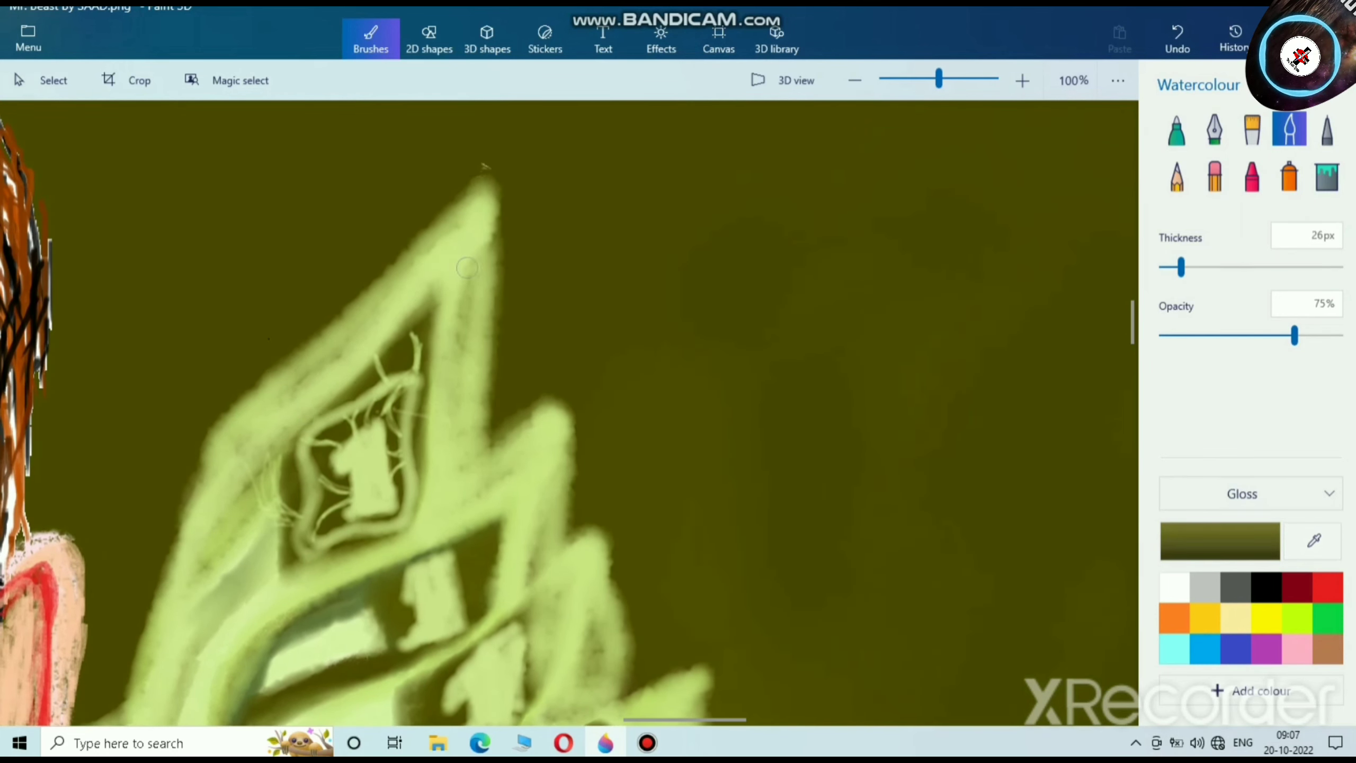
{"action": "left_click_drag", "start_coordinate": [450, 272], "coordinate": [358, 332]}
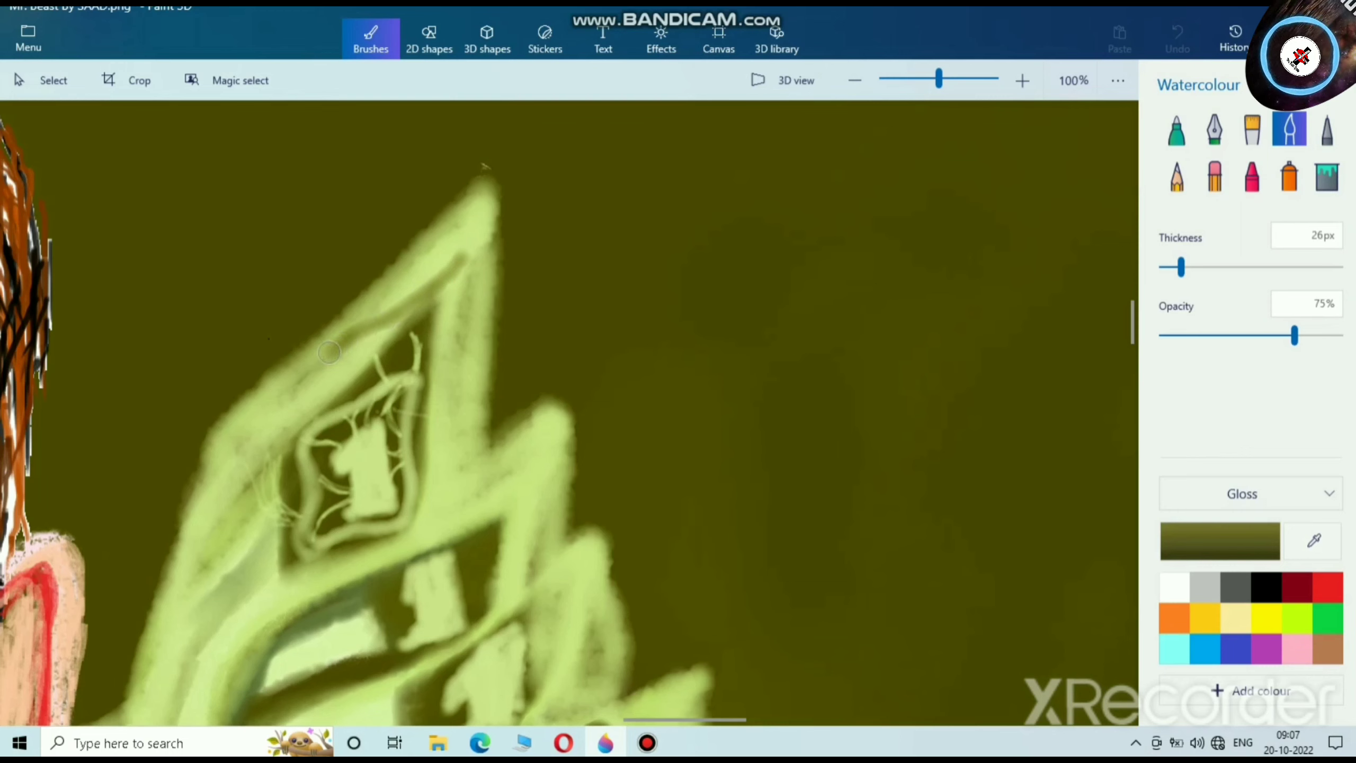
{"action": "mouse_move", "coordinate": [283, 412]}
{"action": "left_mouse_down"}
{"action": "mouse_move", "coordinate": [229, 449]}
{"action": "mouse_move", "coordinate": [134, 721]}
{"action": "left_mouse_up"}
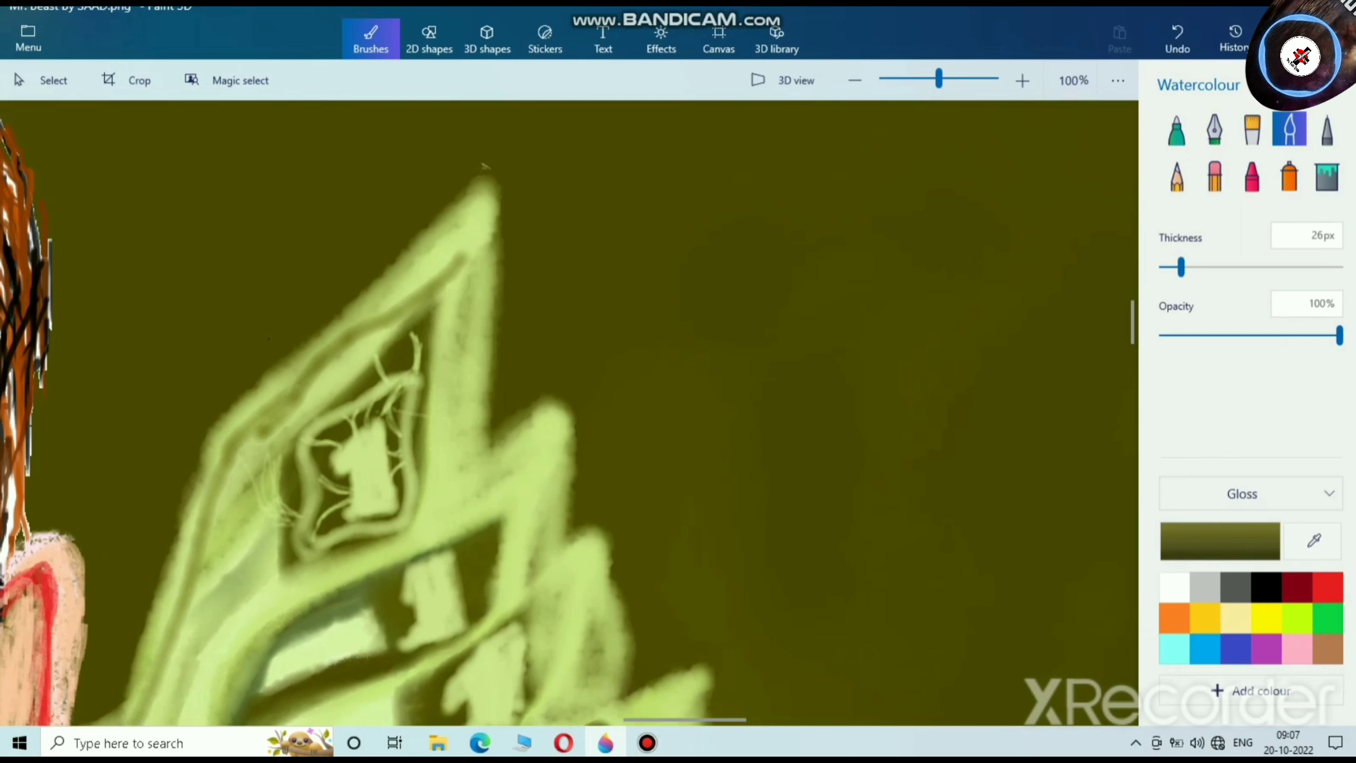
{"action": "left_click_drag", "start_coordinate": [1181, 267], "coordinate": [1196, 267]}
{"action": "mouse_move", "coordinate": [352, 348]}
{"action": "left_mouse_down"}
{"action": "mouse_move", "coordinate": [460, 266]}
{"action": "mouse_move", "coordinate": [444, 492]}
{"action": "mouse_move", "coordinate": [454, 478]}
{"action": "mouse_move", "coordinate": [390, 538]}
{"action": "mouse_move", "coordinate": [284, 581]}
{"action": "mouse_move", "coordinate": [397, 540]}
{"action": "mouse_move", "coordinate": [501, 467]}
{"action": "mouse_move", "coordinate": [463, 460]}
{"action": "mouse_move", "coordinate": [455, 477]}
{"action": "mouse_move", "coordinate": [449, 317]}
{"action": "mouse_move", "coordinate": [439, 474]}
{"action": "mouse_move", "coordinate": [438, 308]}
{"action": "mouse_move", "coordinate": [268, 517]}
{"action": "mouse_move", "coordinate": [426, 298]}
{"action": "mouse_move", "coordinate": [327, 371]}
{"action": "left_mouse_up"}
{"action": "mouse_move", "coordinate": [386, 335]}
{"action": "left_mouse_down"}
{"action": "mouse_move", "coordinate": [356, 373]}
{"action": "mouse_move", "coordinate": [292, 409]}
{"action": "mouse_move", "coordinate": [350, 345]}
{"action": "mouse_move", "coordinate": [437, 287]}
{"action": "mouse_move", "coordinate": [323, 369]}
{"action": "mouse_move", "coordinate": [262, 434]}
{"action": "mouse_move", "coordinate": [317, 402]}
{"action": "mouse_move", "coordinate": [247, 450]}
{"action": "mouse_move", "coordinate": [231, 487]}
{"action": "mouse_move", "coordinate": [289, 413]}
{"action": "mouse_move", "coordinate": [251, 458]}
{"action": "mouse_move", "coordinate": [146, 718]}
{"action": "mouse_move", "coordinate": [238, 459]}
{"action": "left_mouse_up"}
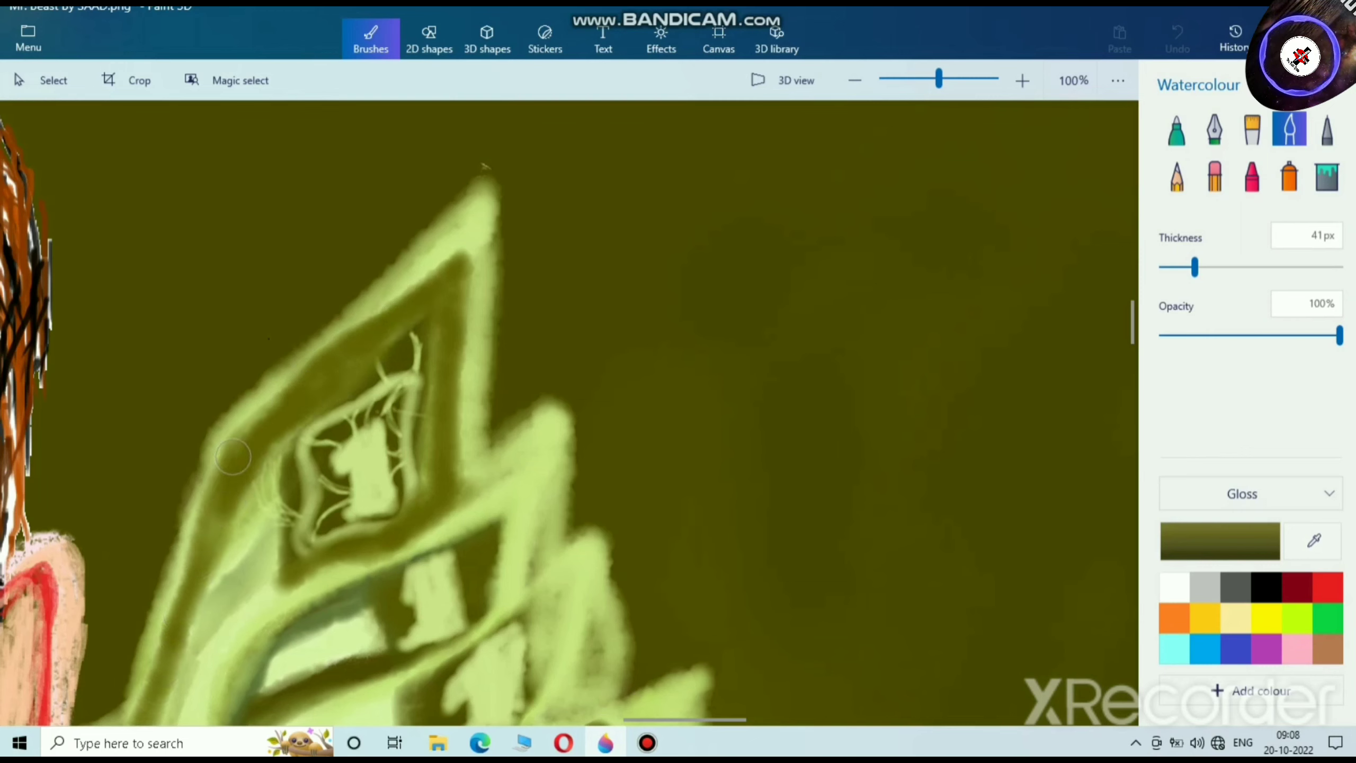
Step: Set the brush thickness to 19 px and paint a dark olive stripe down the top bill's narrow lower part, below the numeral frame
{"action": "scroll", "coordinate": [573, 550], "scroll_direction": "down", "scroll_amount": 5}
{"action": "mouse_move", "coordinate": [599, 554]}
{"action": "left_mouse_down"}
{"action": "mouse_move", "coordinate": [645, 373]}
{"action": "mouse_move", "coordinate": [766, 376]}
{"action": "left_mouse_up"}
{"action": "scroll", "coordinate": [995, 422], "scroll_direction": "up", "scroll_amount": 4}
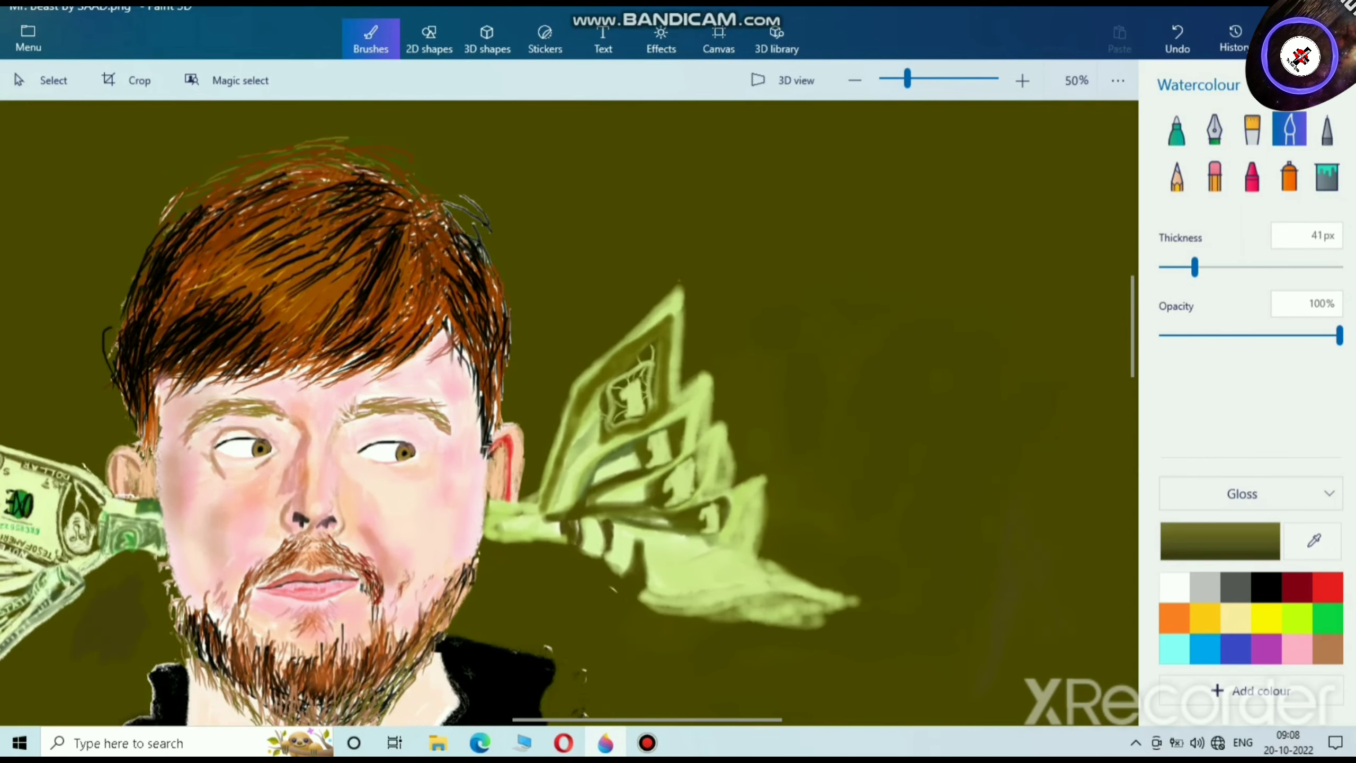
{"action": "scroll", "coordinate": [565, 514], "scroll_direction": "up", "scroll_amount": 1}
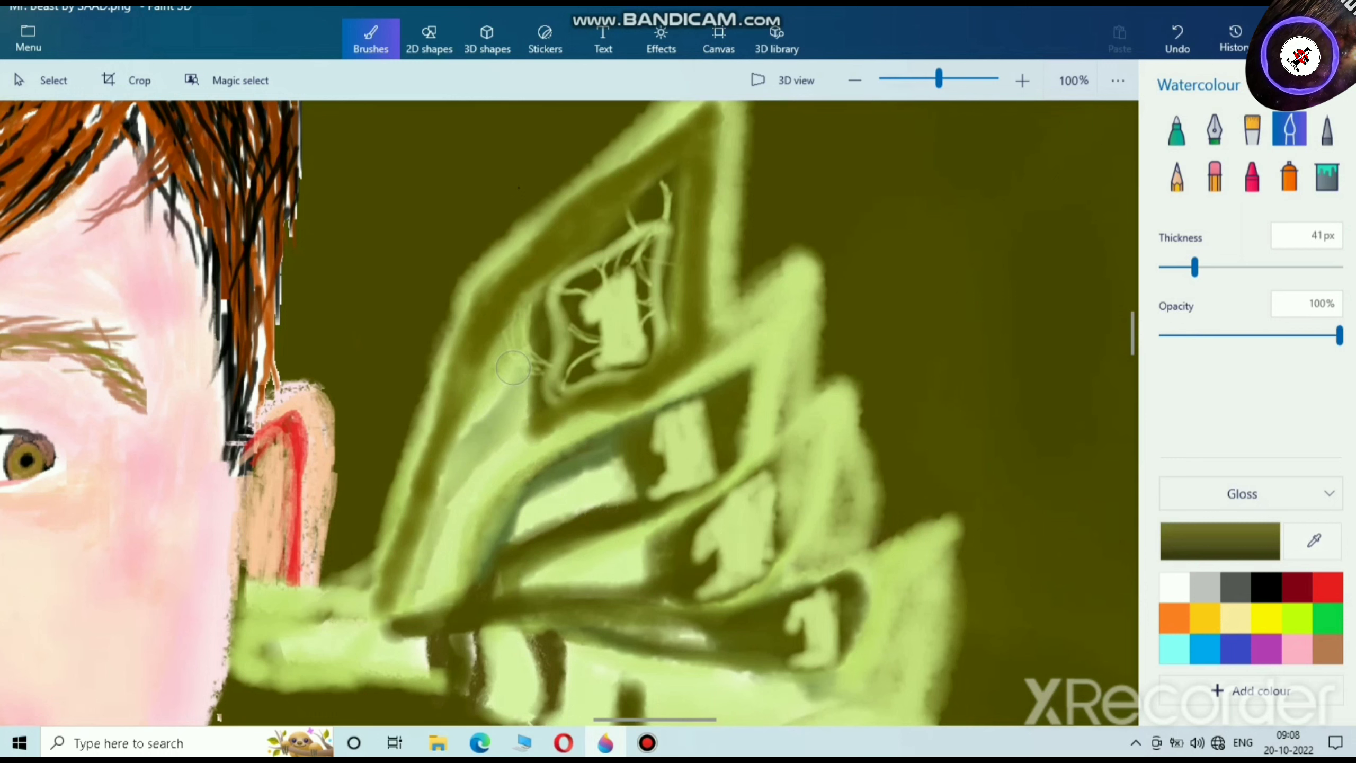
{"action": "left_click_drag", "start_coordinate": [513, 368], "coordinate": [521, 367]}
{"action": "left_click_drag", "start_coordinate": [1196, 267], "coordinate": [1176, 267]}
{"action": "mouse_move", "coordinate": [514, 383]}
{"action": "left_mouse_down"}
{"action": "mouse_move", "coordinate": [466, 458]}
{"action": "mouse_move", "coordinate": [505, 385]}
{"action": "mouse_move", "coordinate": [477, 418]}
{"action": "left_mouse_up"}
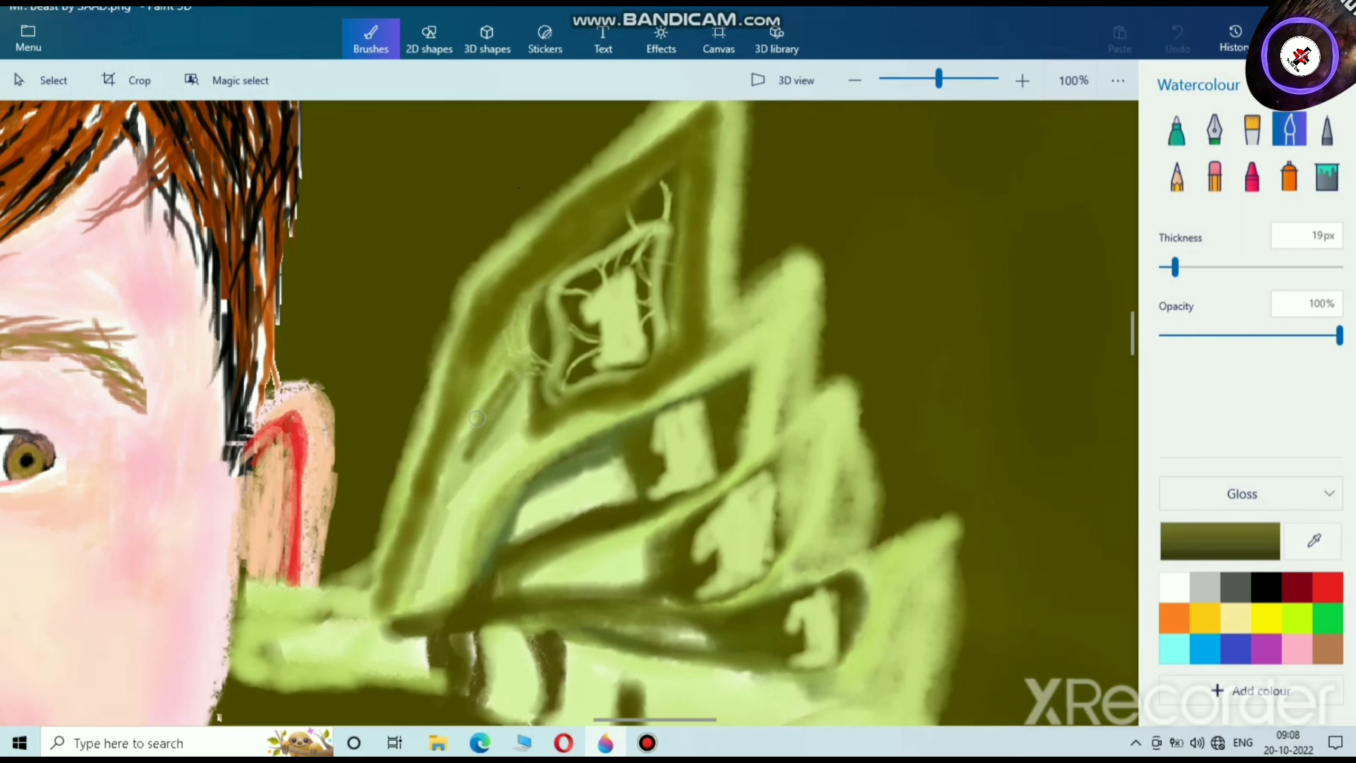
{"action": "mouse_move", "coordinate": [462, 472]}
{"action": "left_mouse_down"}
{"action": "mouse_move", "coordinate": [404, 596]}
{"action": "mouse_move", "coordinate": [464, 461]}
{"action": "mouse_move", "coordinate": [526, 368]}
{"action": "mouse_move", "coordinate": [518, 385]}
{"action": "left_mouse_up"}
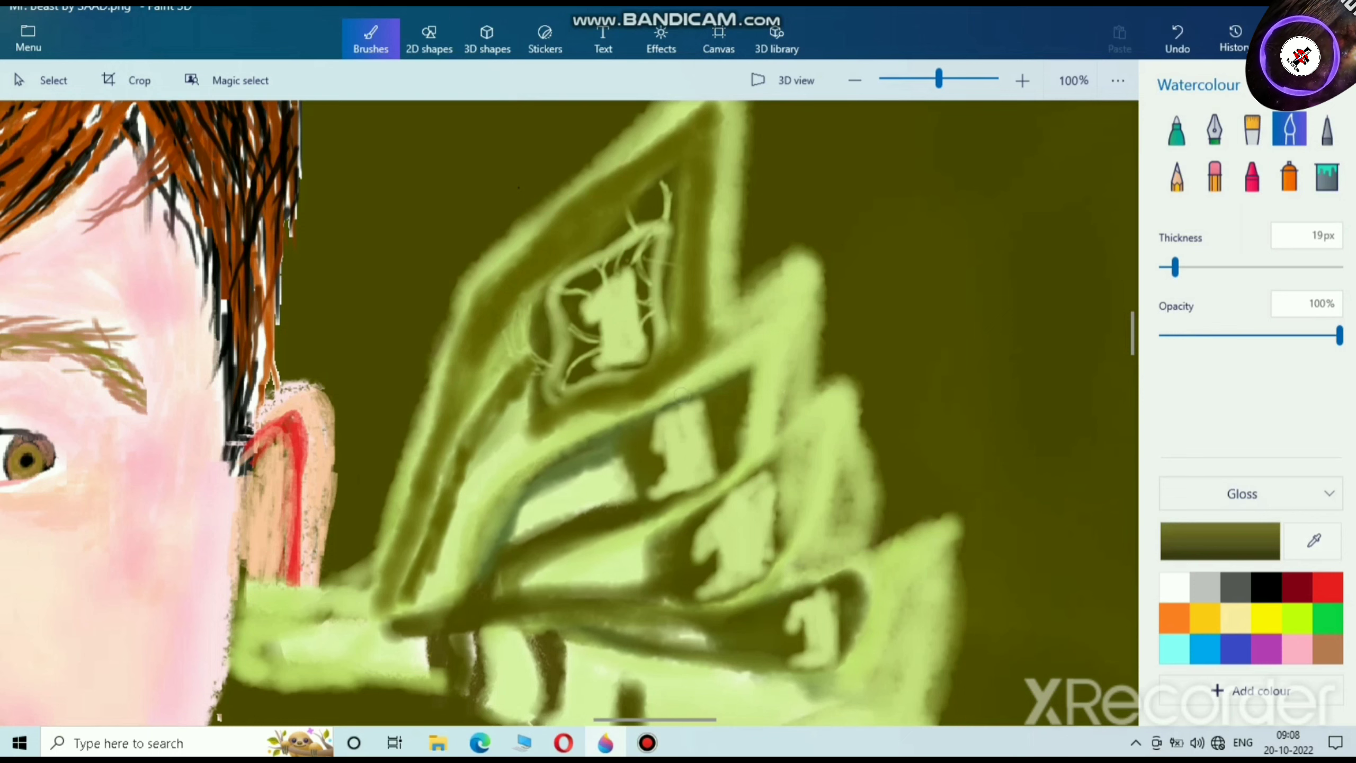
Step: Shade the second bill with dark olive strokes beside its light panel, along its upper edge and inside its pointed tip
{"action": "scroll", "coordinate": [685, 378], "scroll_direction": "down", "scroll_amount": 3}
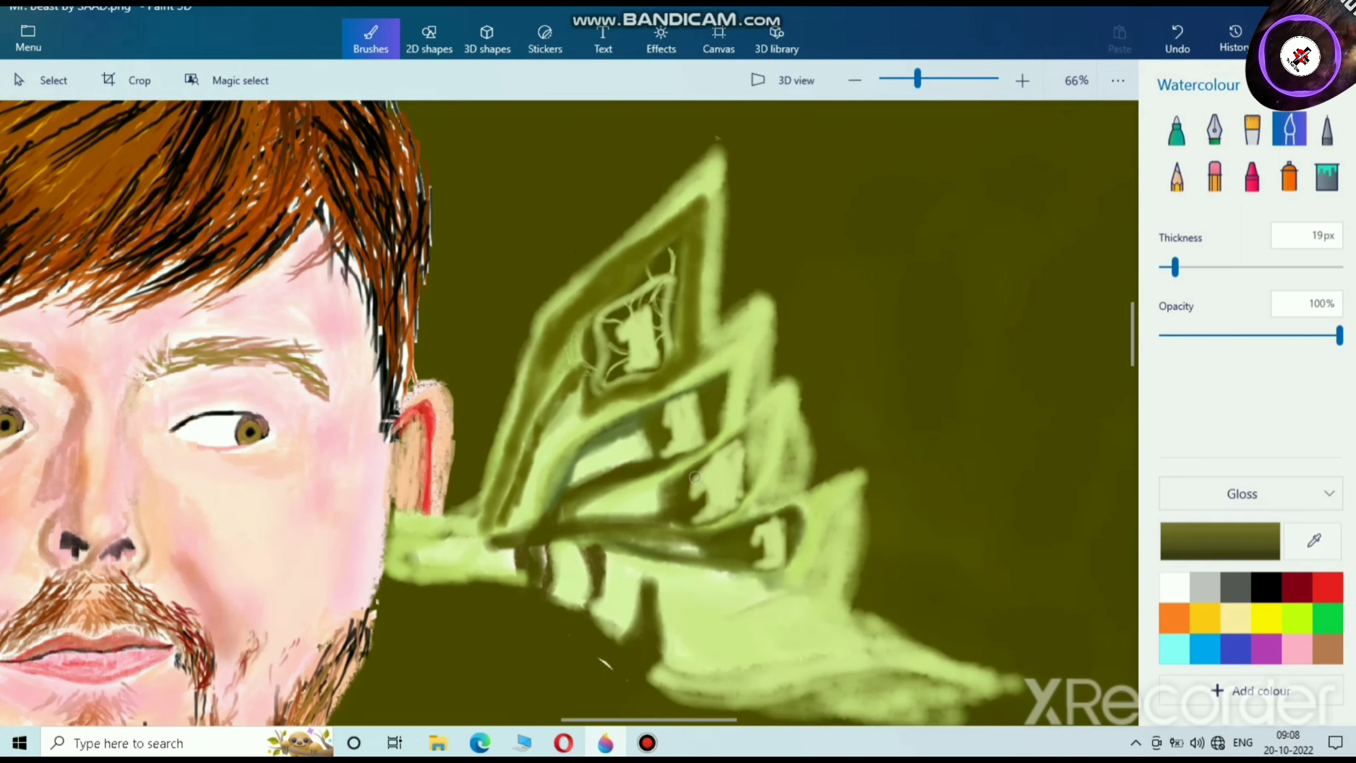
{"action": "scroll", "coordinate": [696, 477], "scroll_direction": "up", "scroll_amount": 3}
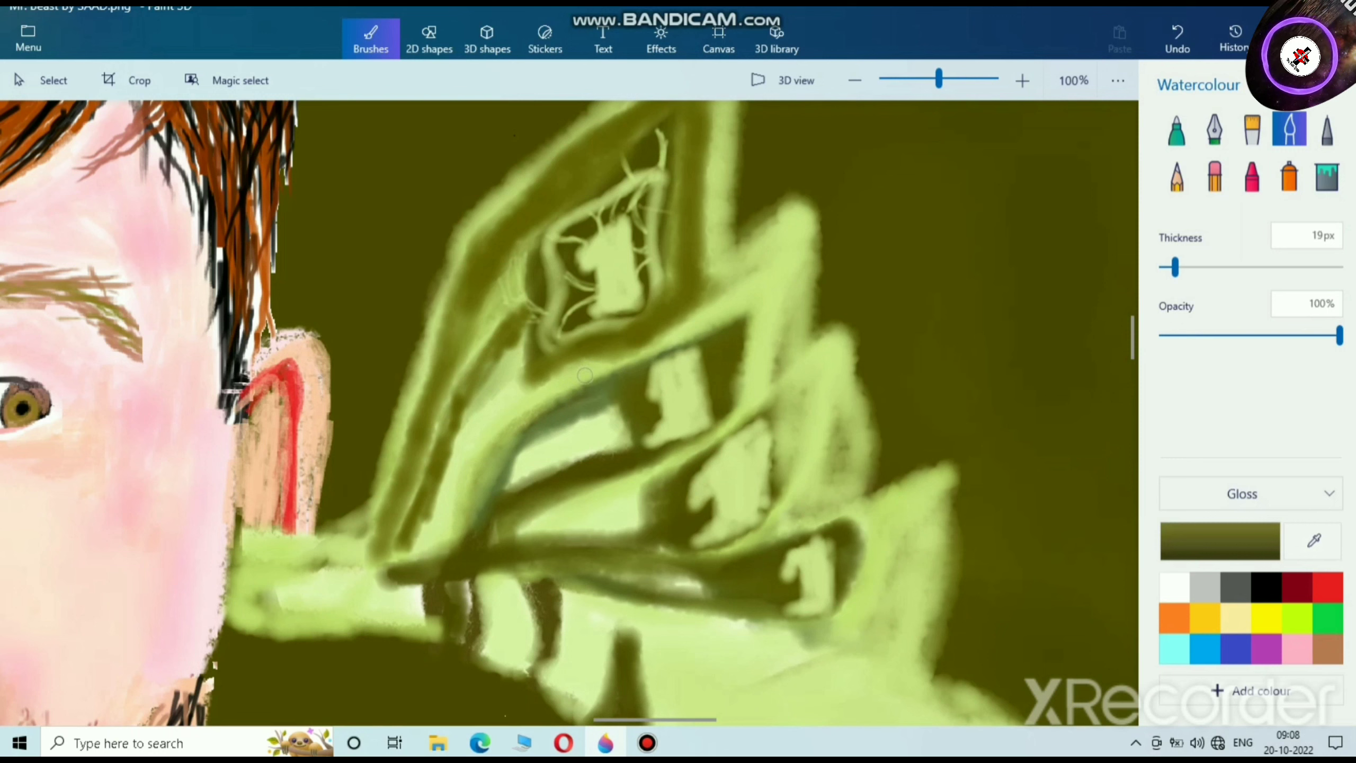
{"action": "left_click_drag", "start_coordinate": [614, 407], "coordinate": [626, 432]}
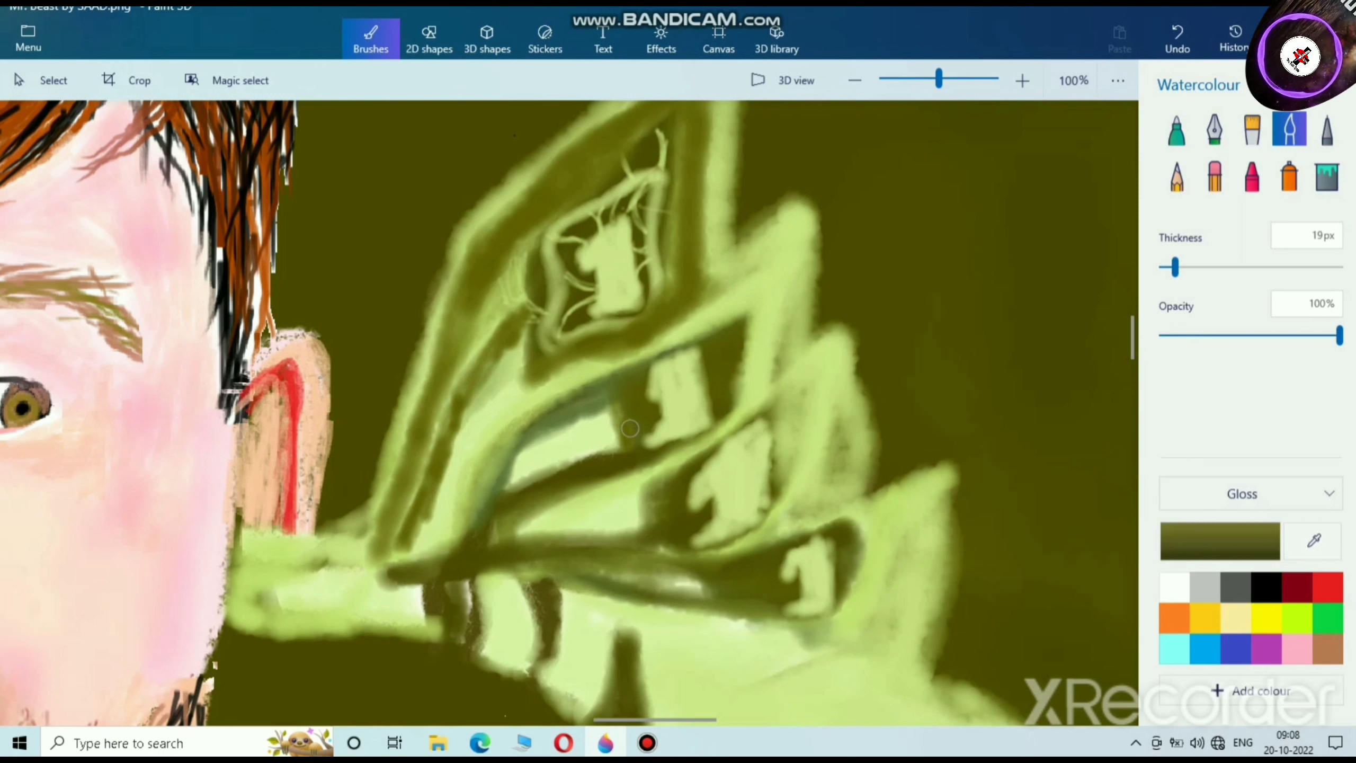
{"action": "mouse_move", "coordinate": [745, 340]}
{"action": "left_mouse_down"}
{"action": "mouse_move", "coordinate": [750, 382]}
{"action": "mouse_move", "coordinate": [769, 305]}
{"action": "mouse_move", "coordinate": [772, 363]}
{"action": "mouse_move", "coordinate": [784, 242]}
{"action": "mouse_move", "coordinate": [694, 330]}
{"action": "left_mouse_up"}
{"action": "mouse_move", "coordinate": [612, 373]}
{"action": "left_mouse_down"}
{"action": "mouse_move", "coordinate": [535, 411]}
{"action": "mouse_move", "coordinate": [779, 246]}
{"action": "mouse_move", "coordinate": [698, 318]}
{"action": "mouse_move", "coordinate": [550, 395]}
{"action": "mouse_move", "coordinate": [593, 374]}
{"action": "mouse_move", "coordinate": [538, 419]}
{"action": "mouse_move", "coordinate": [747, 300]}
{"action": "mouse_move", "coordinate": [752, 281]}
{"action": "mouse_move", "coordinate": [789, 320]}
{"action": "mouse_move", "coordinate": [792, 347]}
{"action": "mouse_move", "coordinate": [773, 271]}
{"action": "mouse_move", "coordinate": [788, 213]}
{"action": "left_mouse_up"}
Step: Fill the area between the third bill's numeral and its outer edge with dark olive strokes, leaving a thin light green rim
{"action": "scroll", "coordinate": [787, 213], "scroll_direction": "down", "scroll_amount": 4}
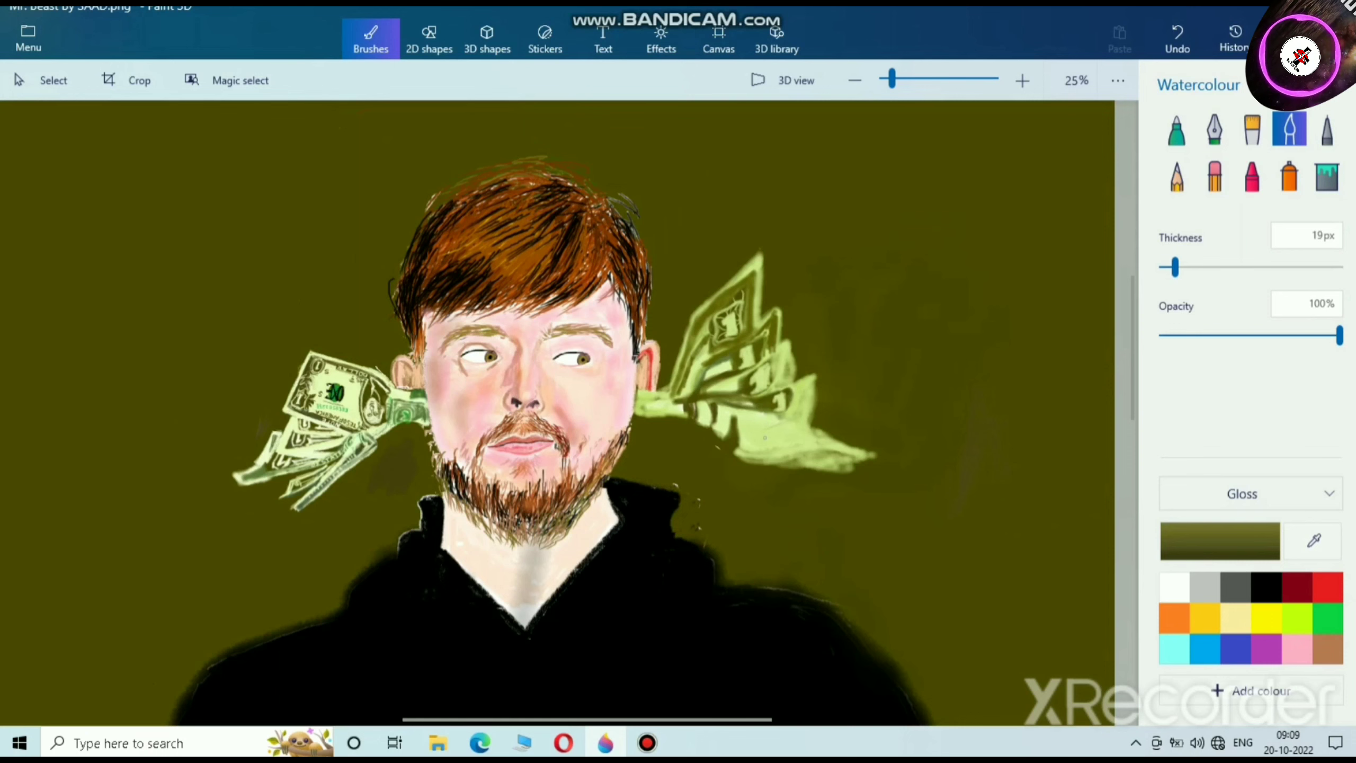
{"action": "scroll", "coordinate": [764, 445], "scroll_direction": "up", "scroll_amount": 4}
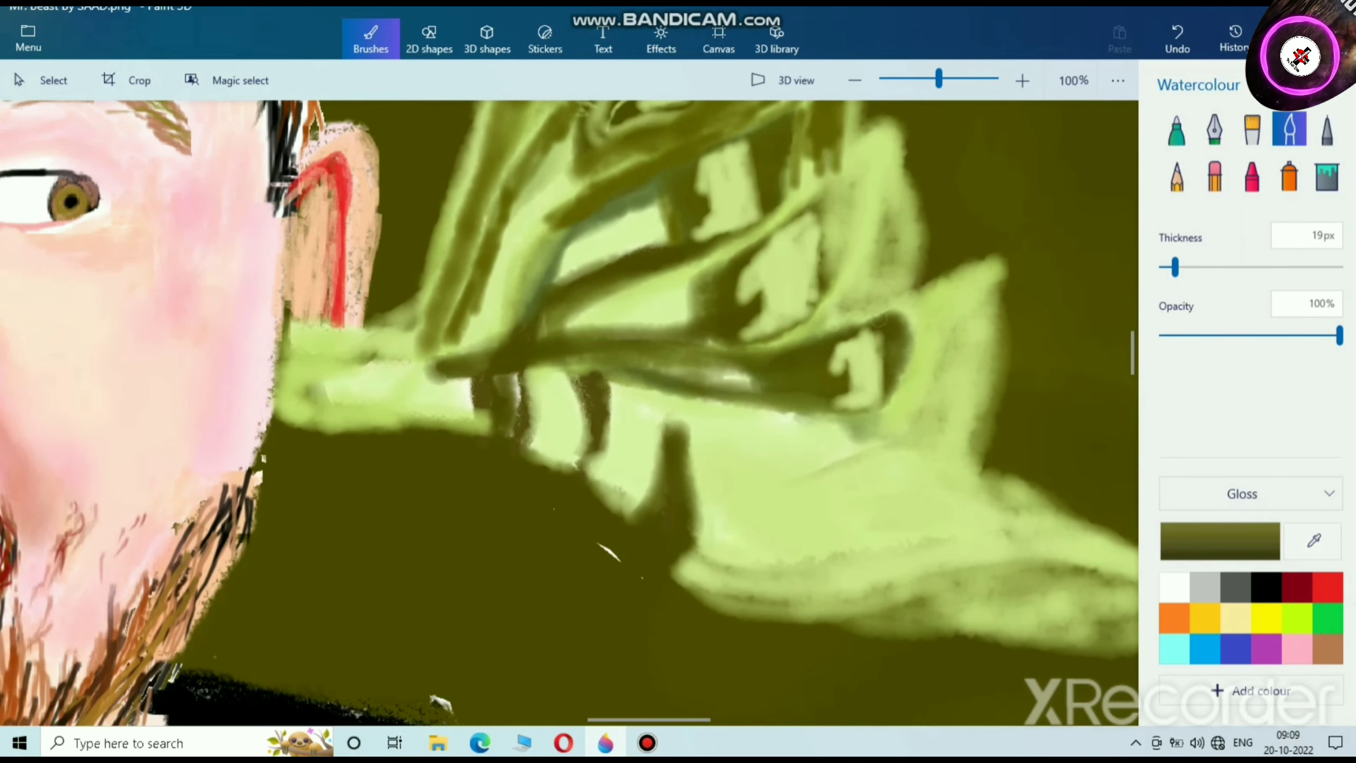
{"action": "mouse_move", "coordinate": [799, 218]}
{"action": "left_mouse_down"}
{"action": "mouse_move", "coordinate": [808, 310]}
{"action": "mouse_move", "coordinate": [808, 230]}
{"action": "mouse_move", "coordinate": [797, 306]}
{"action": "mouse_move", "coordinate": [792, 277]}
{"action": "mouse_move", "coordinate": [817, 263]}
{"action": "mouse_move", "coordinate": [812, 227]}
{"action": "mouse_move", "coordinate": [759, 248]}
{"action": "mouse_move", "coordinate": [781, 230]}
{"action": "mouse_move", "coordinate": [802, 237]}
{"action": "mouse_move", "coordinate": [787, 317]}
{"action": "left_mouse_up"}
{"action": "mouse_move", "coordinate": [817, 272]}
{"action": "left_mouse_down"}
{"action": "mouse_move", "coordinate": [846, 192]}
{"action": "mouse_move", "coordinate": [860, 231]}
{"action": "left_mouse_up"}
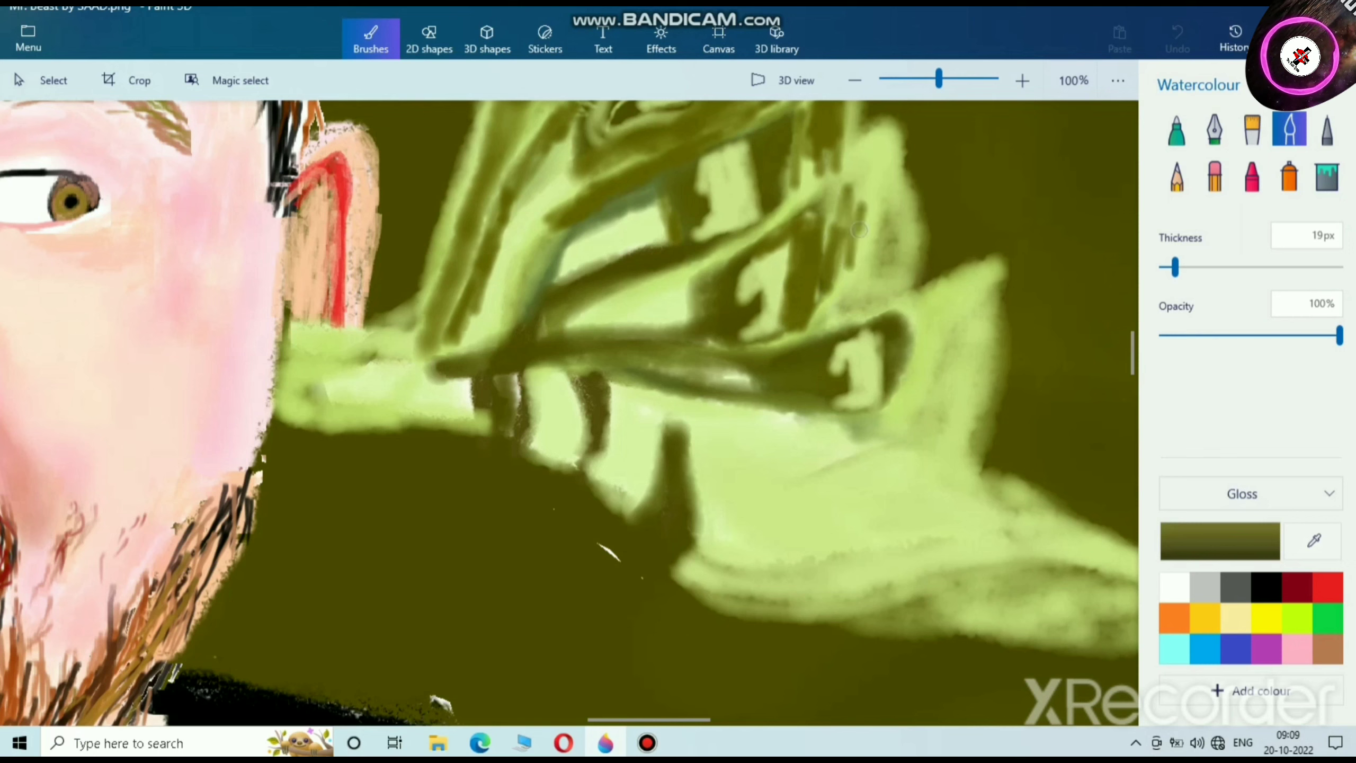
{"action": "mouse_move", "coordinate": [879, 299]}
{"action": "left_mouse_down"}
{"action": "mouse_move", "coordinate": [835, 267]}
{"action": "mouse_move", "coordinate": [849, 177]}
{"action": "mouse_move", "coordinate": [852, 292]}
{"action": "mouse_move", "coordinate": [797, 327]}
{"action": "mouse_move", "coordinate": [841, 261]}
{"action": "mouse_move", "coordinate": [842, 299]}
{"action": "left_mouse_up"}
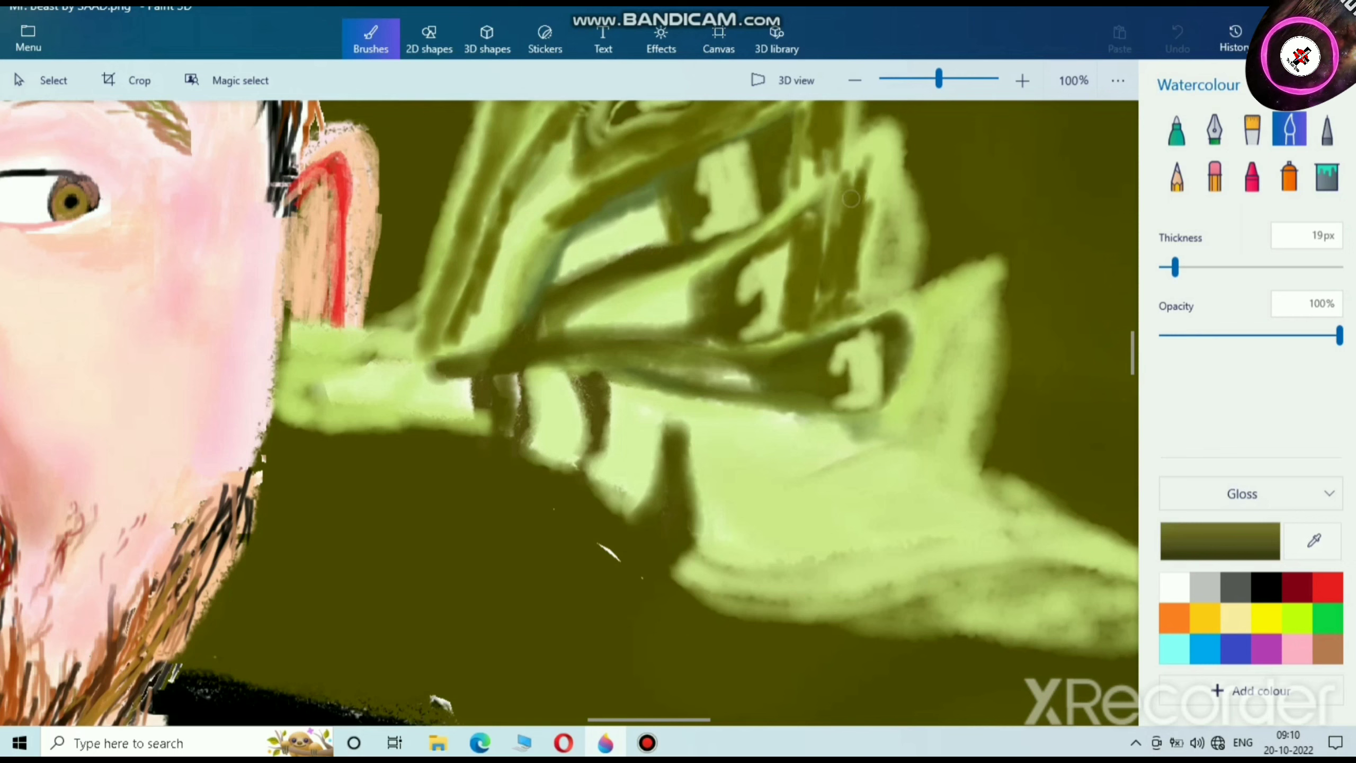
{"action": "mouse_move", "coordinate": [852, 199]}
{"action": "left_mouse_down"}
{"action": "mouse_move", "coordinate": [814, 224]}
{"action": "mouse_move", "coordinate": [833, 235]}
{"action": "mouse_move", "coordinate": [881, 176]}
{"action": "mouse_move", "coordinate": [899, 274]}
{"action": "mouse_move", "coordinate": [863, 279]}
{"action": "left_mouse_up"}
{"action": "mouse_move", "coordinate": [901, 262]}
{"action": "left_mouse_down"}
{"action": "mouse_move", "coordinate": [856, 280]}
{"action": "mouse_move", "coordinate": [873, 282]}
{"action": "mouse_move", "coordinate": [888, 239]}
{"action": "mouse_move", "coordinate": [865, 265]}
{"action": "left_mouse_up"}
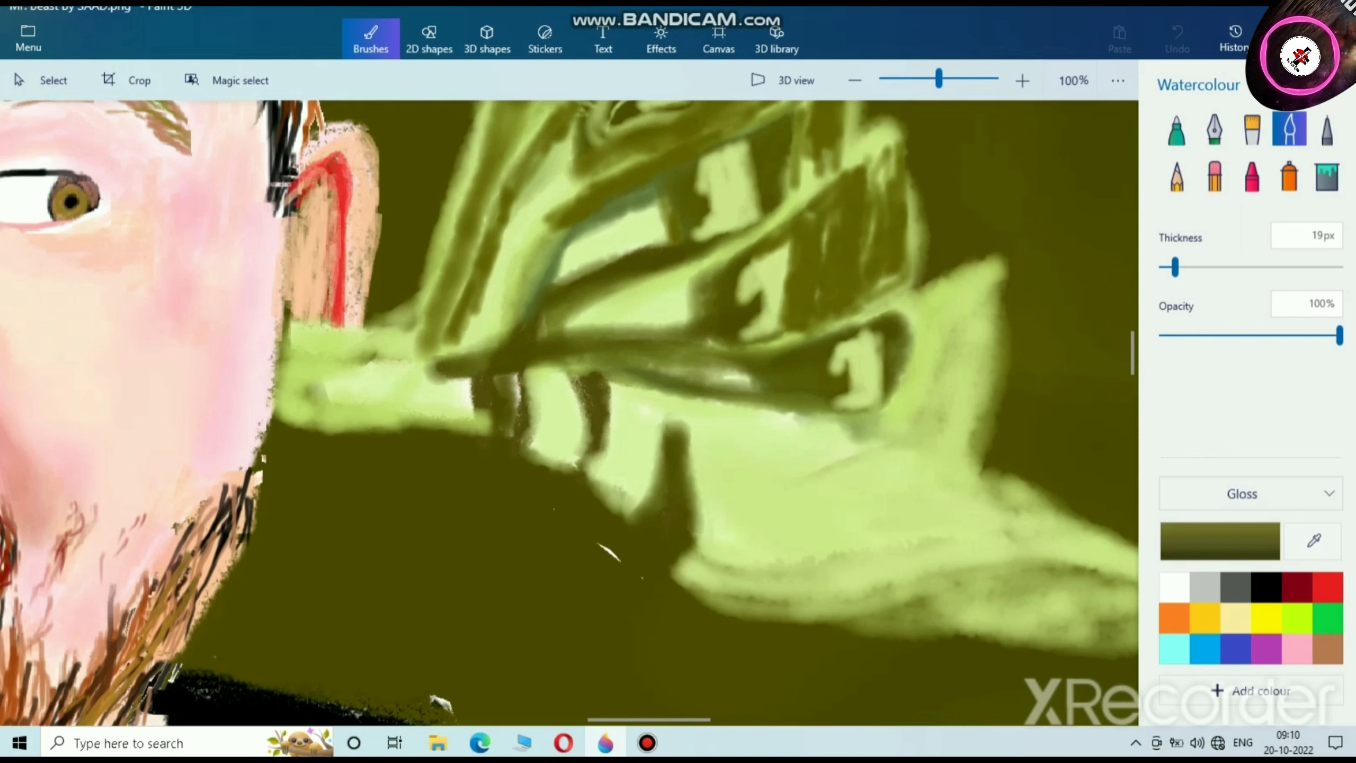
{"action": "mouse_move", "coordinate": [878, 201]}
{"action": "left_mouse_down"}
{"action": "mouse_move", "coordinate": [879, 161]}
{"action": "mouse_move", "coordinate": [875, 257]}
{"action": "mouse_move", "coordinate": [866, 245]}
{"action": "mouse_move", "coordinate": [778, 288]}
{"action": "left_mouse_up"}
Step: Set the brush thickness to 57 px and fill the fourth bill's outer end with dark olive inside its light green rim
{"action": "scroll", "coordinate": [818, 269], "scroll_direction": "down", "scroll_amount": 3}
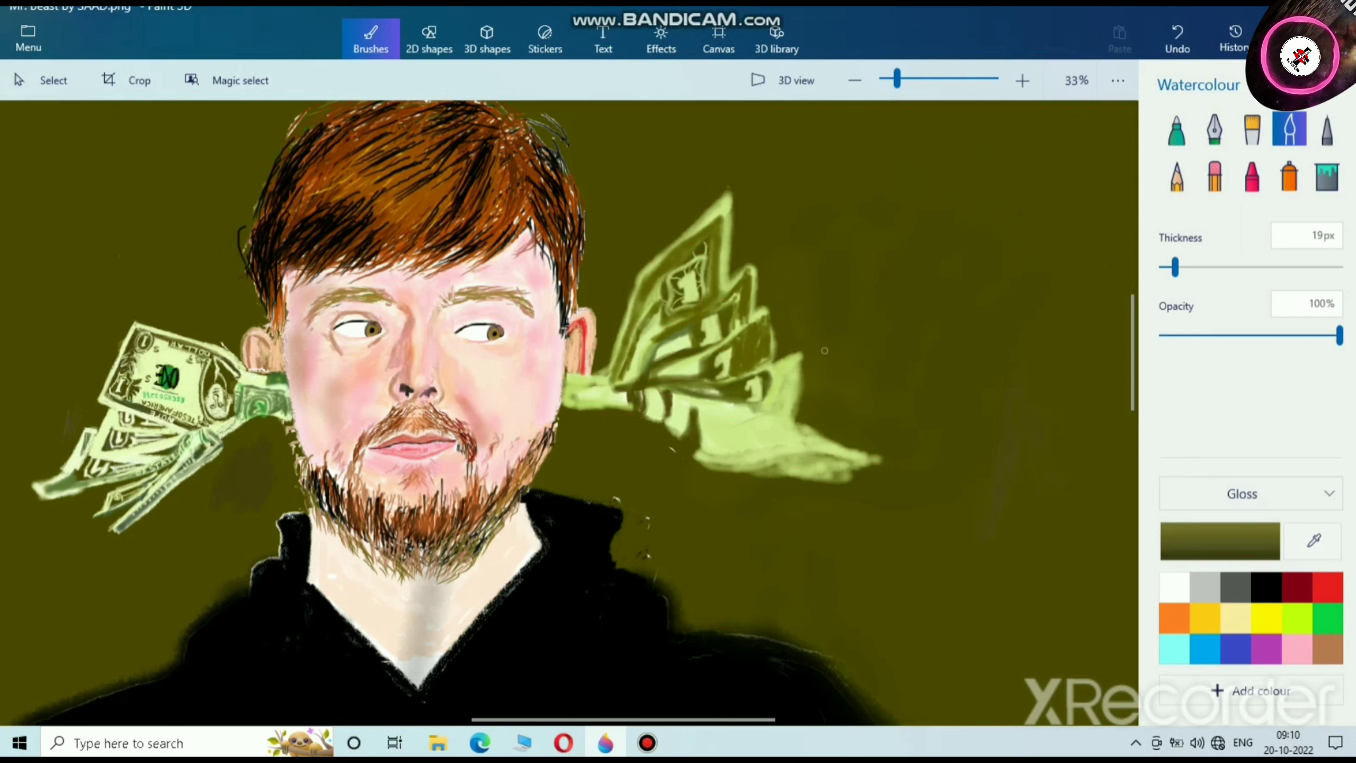
{"action": "scroll", "coordinate": [769, 449], "scroll_direction": "up", "scroll_amount": 5}
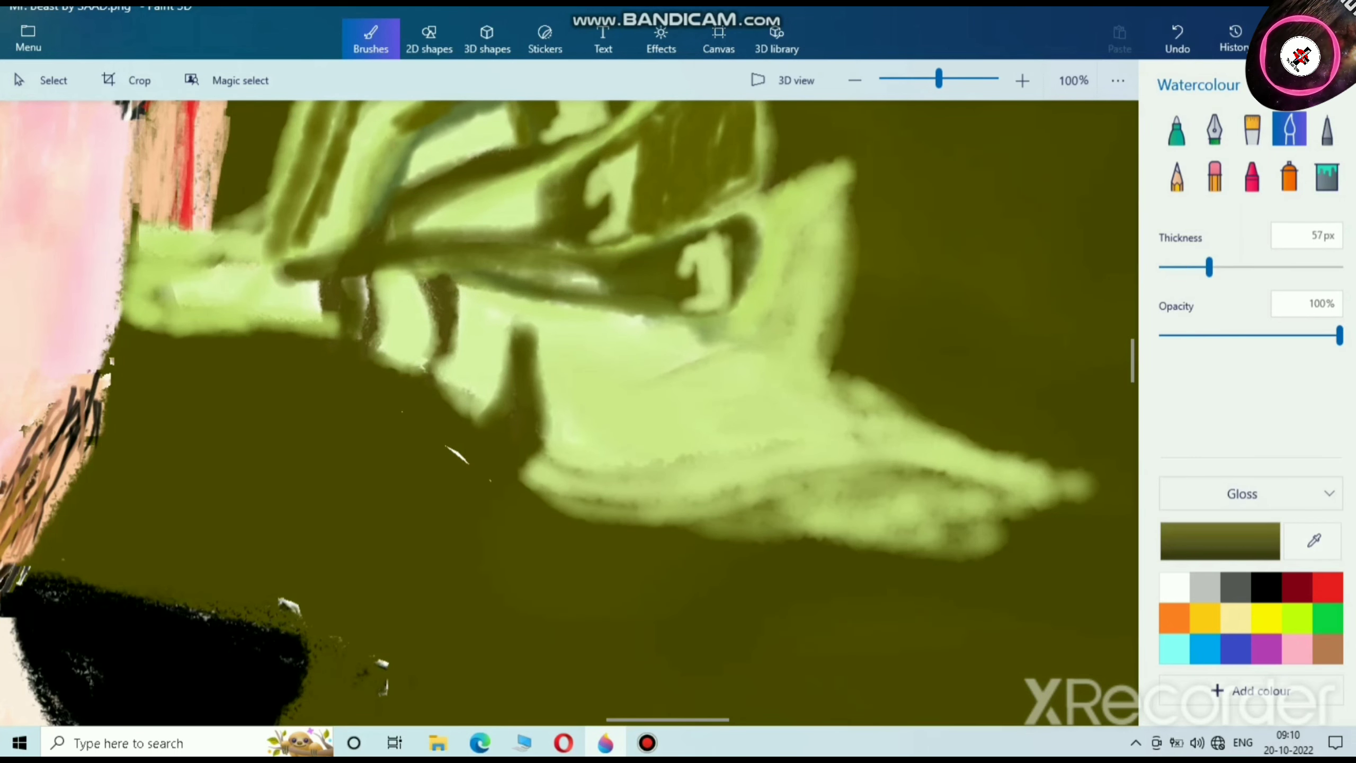
{"action": "mouse_move", "coordinate": [793, 242]}
{"action": "left_mouse_down"}
{"action": "mouse_move", "coordinate": [774, 308]}
{"action": "mouse_move", "coordinate": [795, 245]}
{"action": "mouse_move", "coordinate": [792, 304]}
{"action": "mouse_move", "coordinate": [809, 206]}
{"action": "mouse_move", "coordinate": [806, 318]}
{"action": "mouse_move", "coordinate": [726, 317]}
{"action": "mouse_move", "coordinate": [752, 252]}
{"action": "mouse_move", "coordinate": [761, 300]}
{"action": "mouse_move", "coordinate": [747, 233]}
{"action": "mouse_move", "coordinate": [804, 201]}
{"action": "mouse_move", "coordinate": [746, 227]}
{"action": "mouse_move", "coordinate": [801, 210]}
{"action": "mouse_move", "coordinate": [818, 314]}
{"action": "mouse_move", "coordinate": [815, 233]}
{"action": "mouse_move", "coordinate": [756, 317]}
{"action": "mouse_move", "coordinate": [806, 342]}
{"action": "left_mouse_up"}
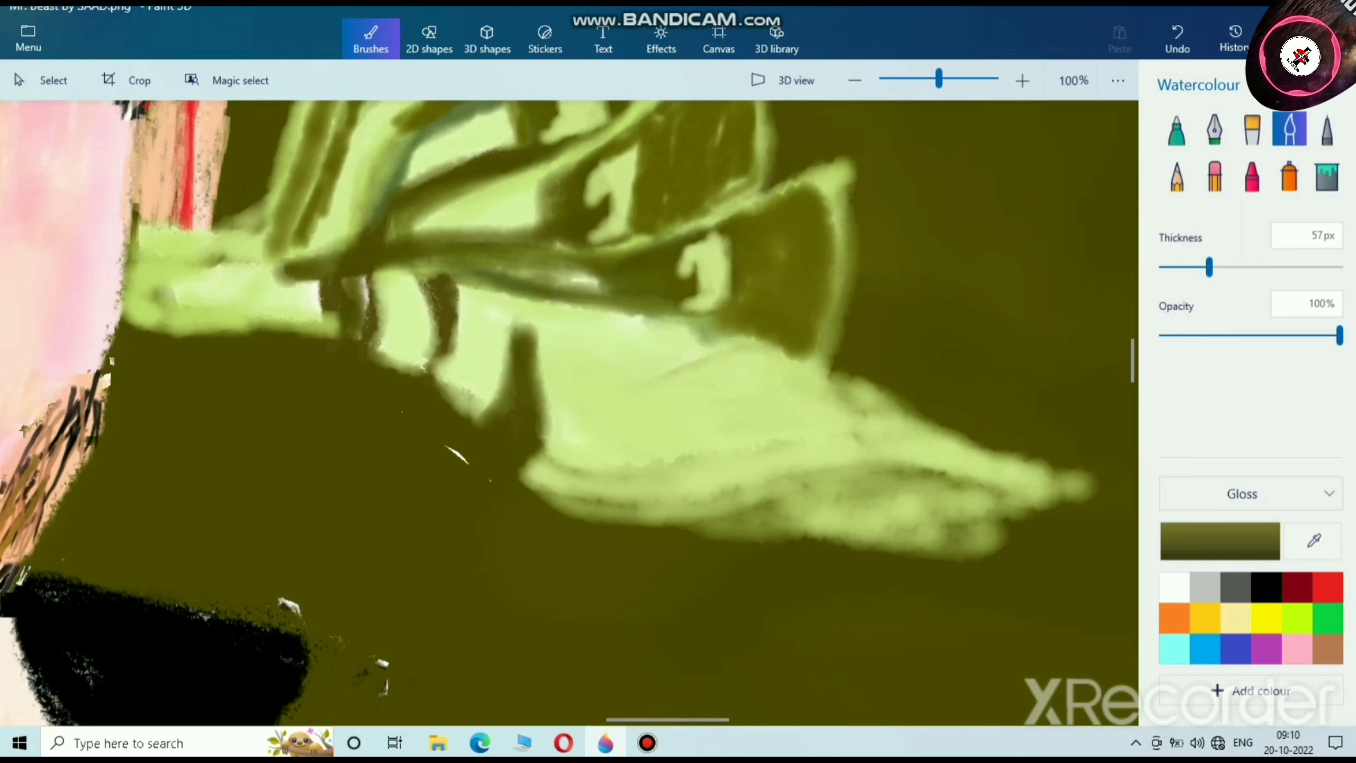
Step: Draw long dark olive fold lines along the bottom bill towards its tip, using 10 px and 23 px brush thicknesses
{"action": "left_click_drag", "start_coordinate": [1210, 267], "coordinate": [1167, 267]}
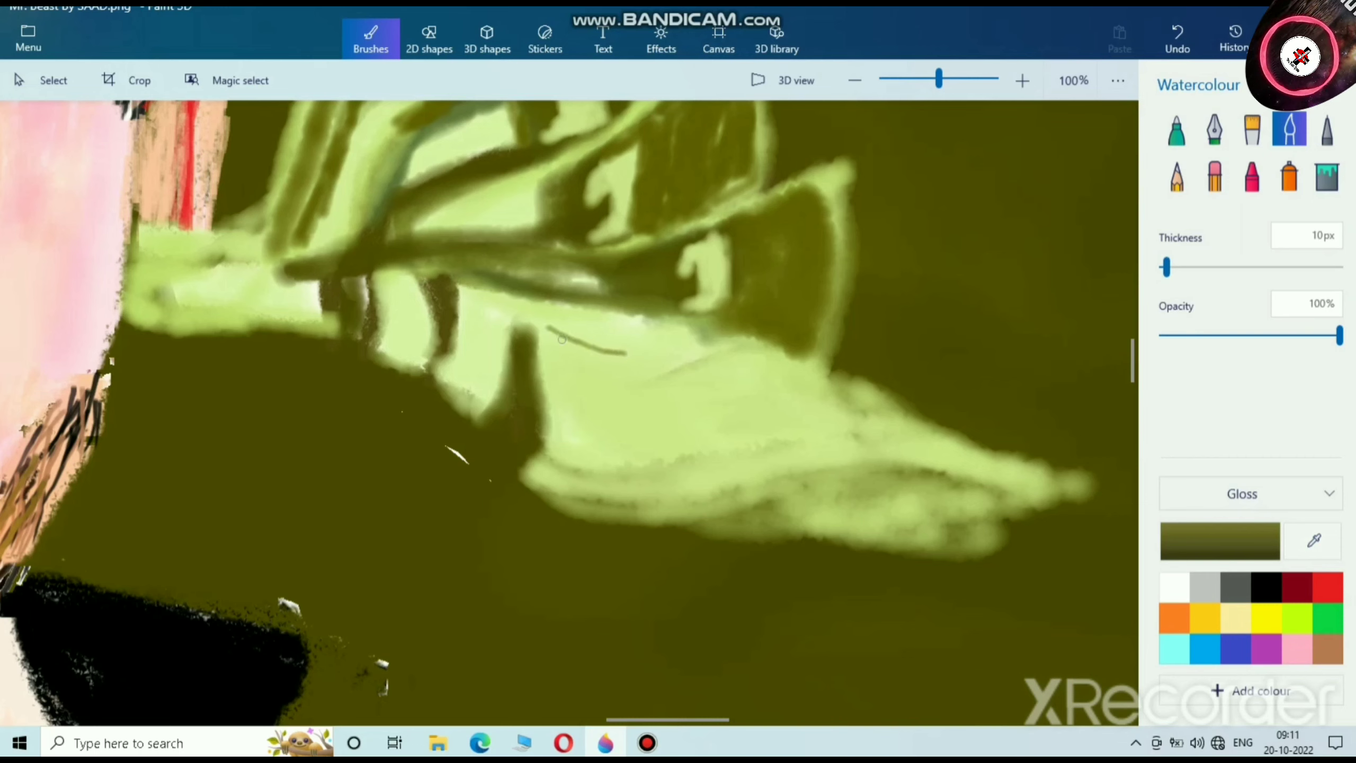
{"action": "left_click_drag", "start_coordinate": [662, 352], "coordinate": [837, 430]}
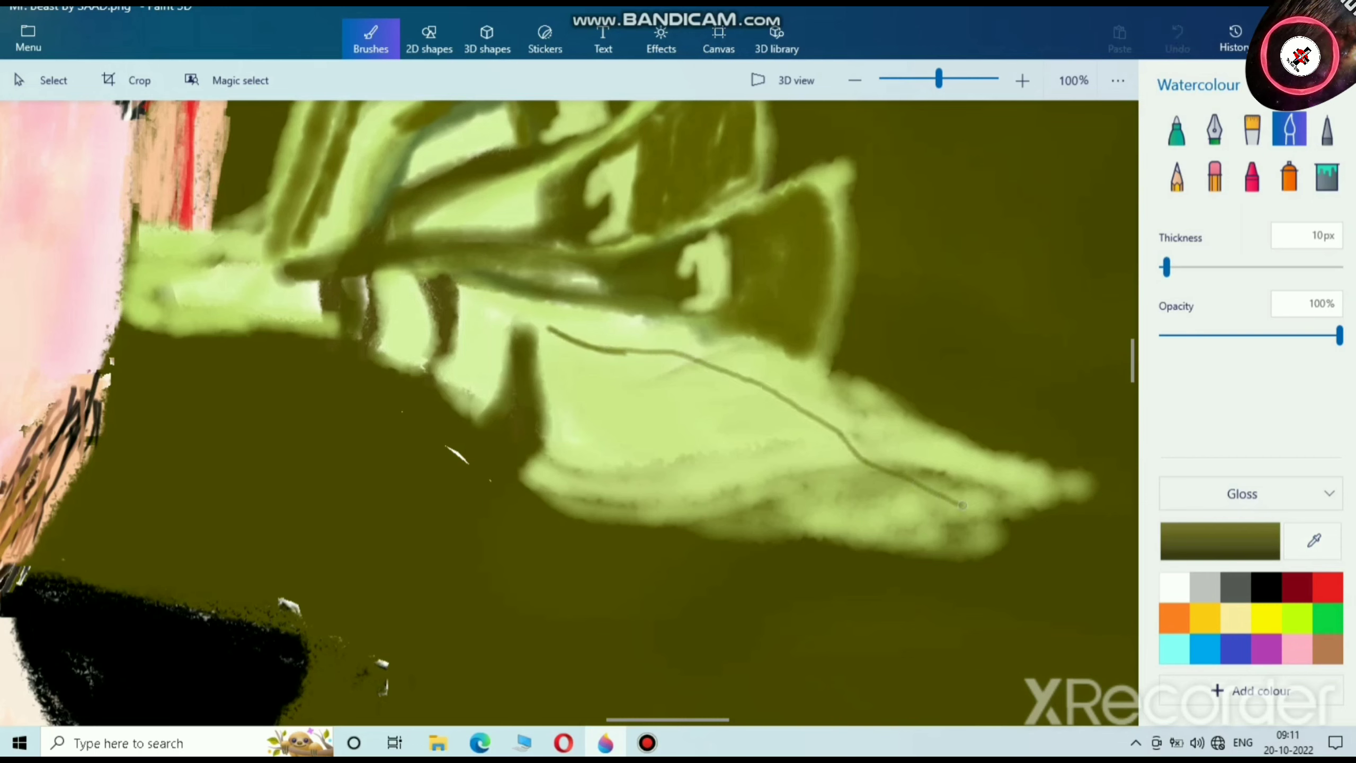
{"action": "left_click_drag", "start_coordinate": [1167, 267], "coordinate": [1178, 267]}
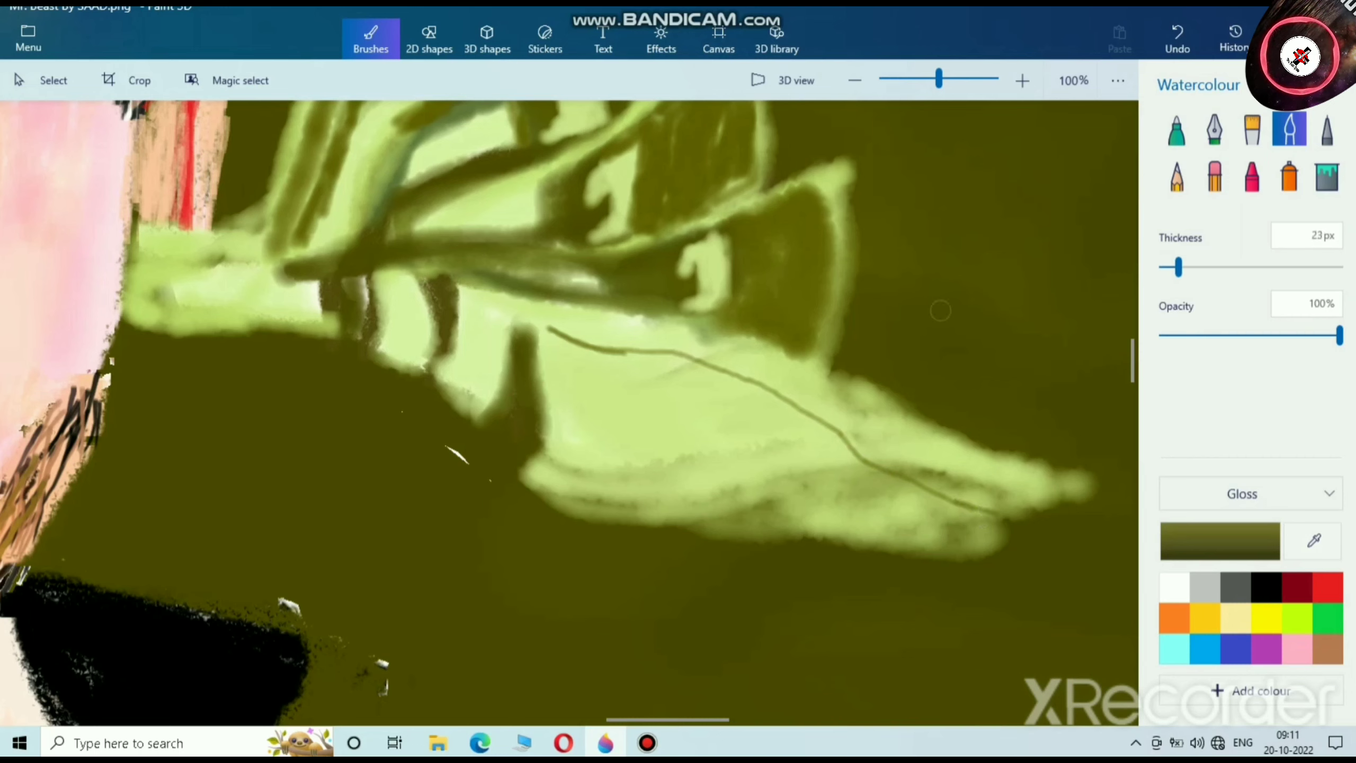
{"action": "mouse_move", "coordinate": [559, 334]}
{"action": "left_mouse_down"}
{"action": "mouse_move", "coordinate": [767, 392]}
{"action": "mouse_move", "coordinate": [928, 491]}
{"action": "mouse_move", "coordinate": [1004, 513]}
{"action": "mouse_move", "coordinate": [767, 400]}
{"action": "mouse_move", "coordinate": [581, 363]}
{"action": "mouse_move", "coordinate": [536, 337]}
{"action": "mouse_move", "coordinate": [708, 385]}
{"action": "mouse_move", "coordinate": [1005, 532]}
{"action": "mouse_move", "coordinate": [817, 420]}
{"action": "mouse_move", "coordinate": [600, 361]}
{"action": "mouse_move", "coordinate": [728, 382]}
{"action": "mouse_move", "coordinate": [1028, 506]}
{"action": "left_mouse_up"}
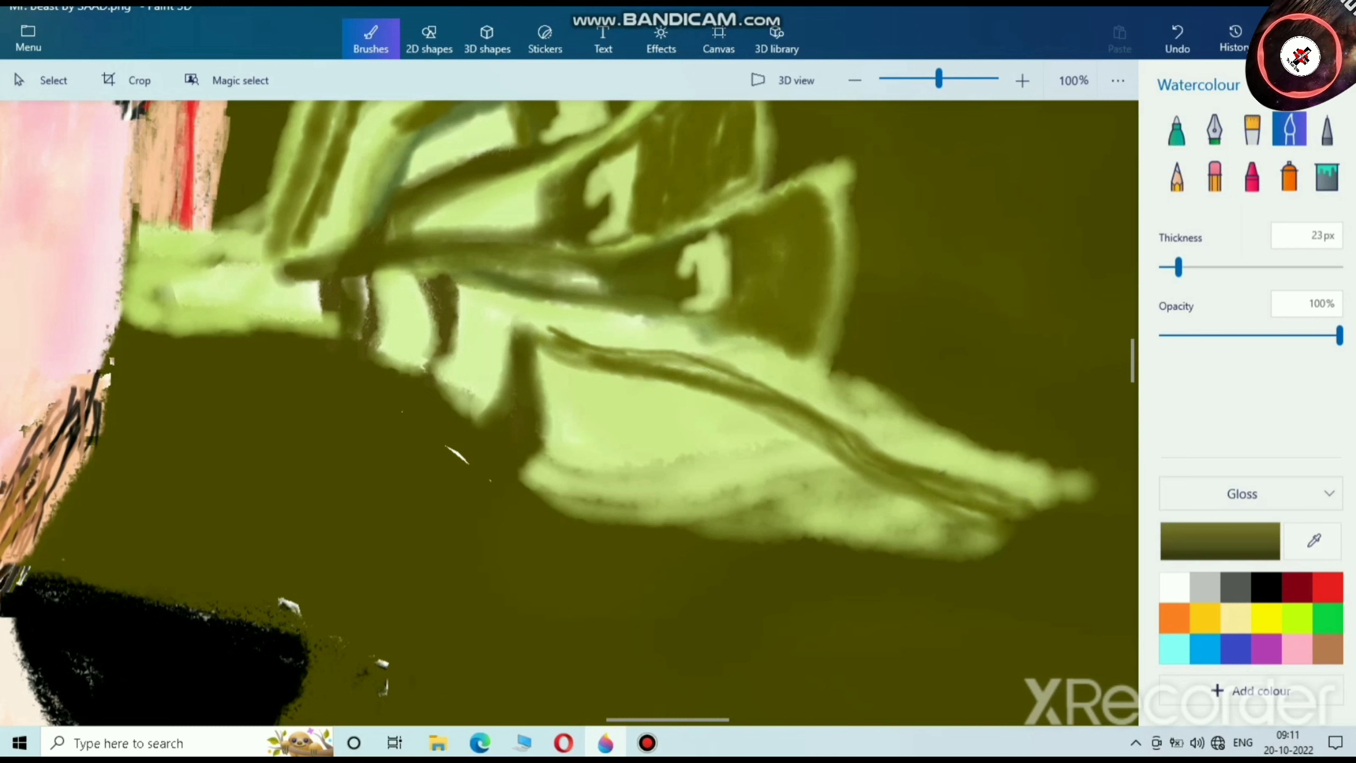
{"action": "left_click_drag", "start_coordinate": [569, 387], "coordinate": [842, 484]}
{"action": "mouse_move", "coordinate": [574, 380]}
{"action": "left_mouse_down"}
{"action": "mouse_move", "coordinate": [950, 525]}
{"action": "mouse_move", "coordinate": [849, 481]}
{"action": "mouse_move", "coordinate": [601, 394]}
{"action": "mouse_move", "coordinate": [731, 462]}
{"action": "mouse_move", "coordinate": [963, 546]}
{"action": "mouse_move", "coordinate": [547, 387]}
{"action": "mouse_move", "coordinate": [996, 548]}
{"action": "left_mouse_up"}
{"action": "scroll", "coordinate": [1118, 439], "scroll_direction": "down", "scroll_amount": 4}
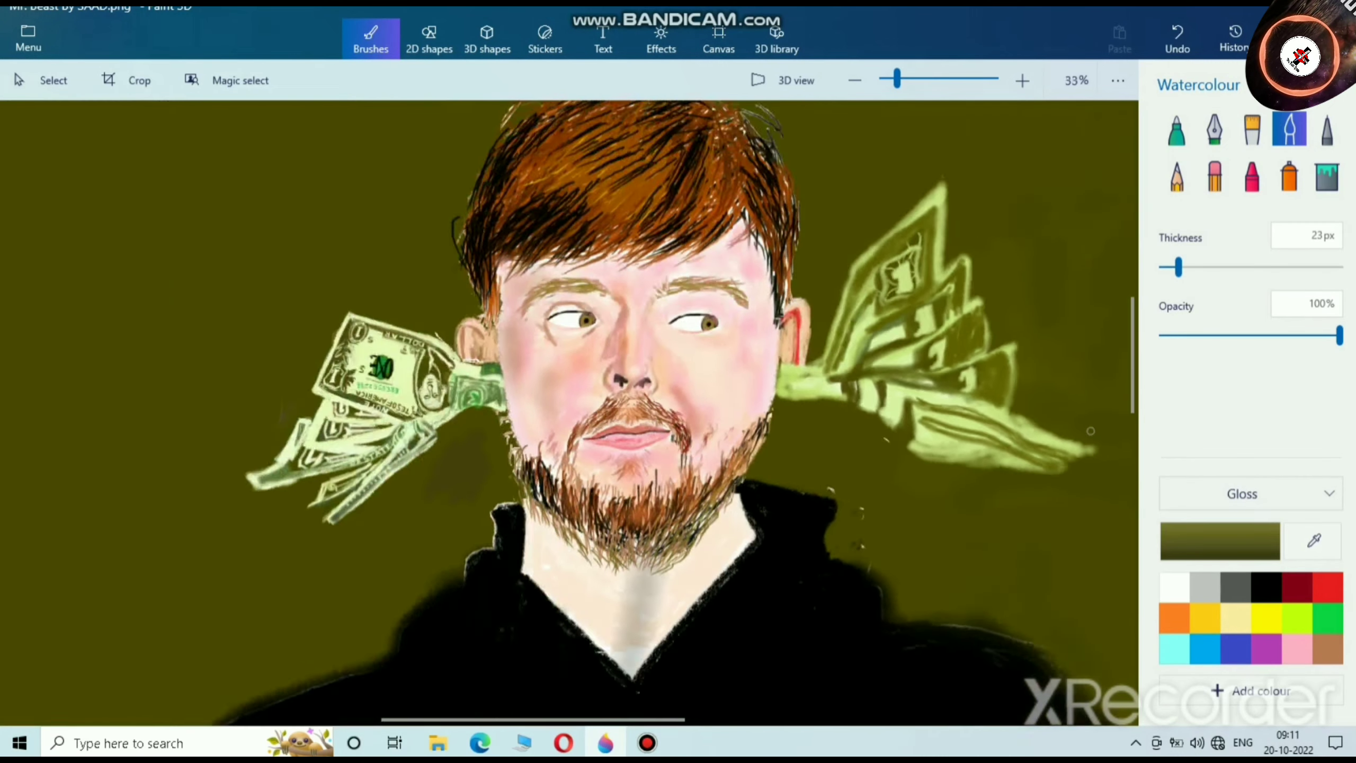
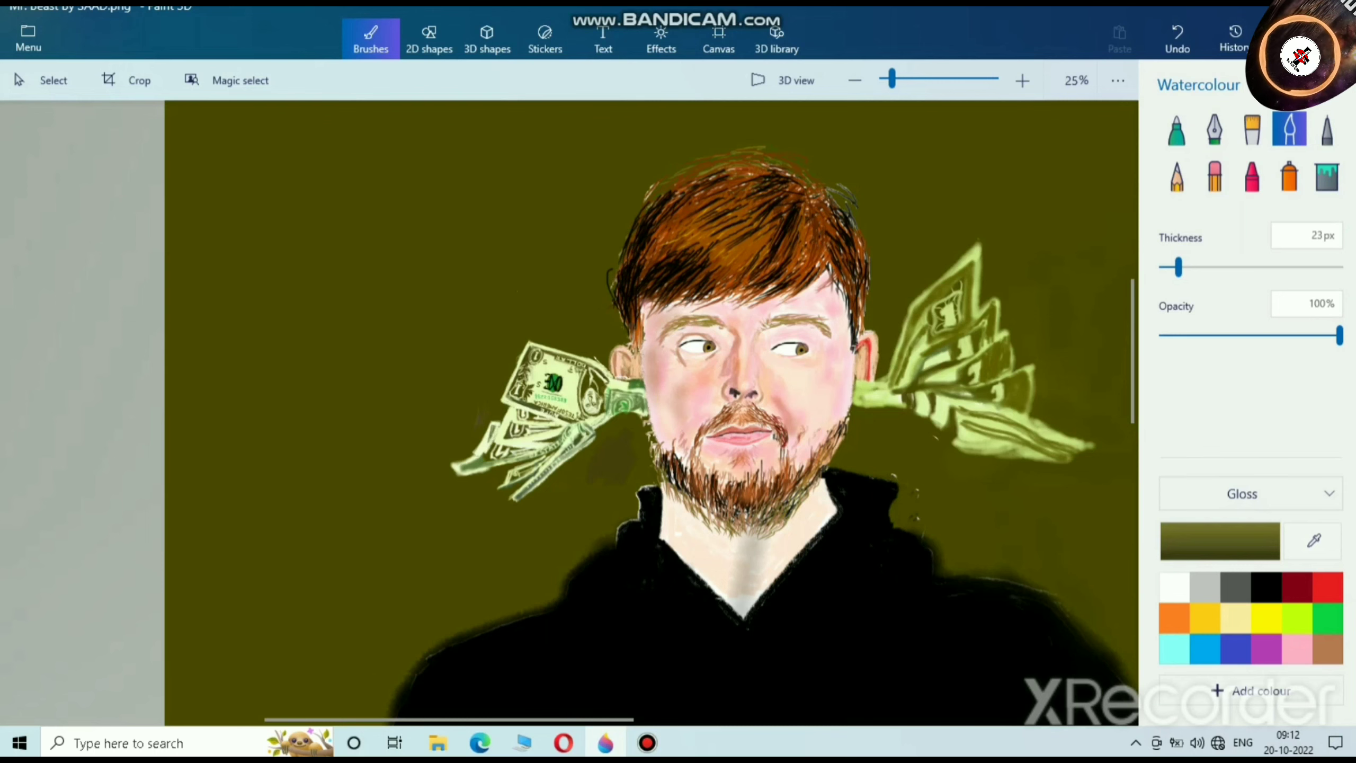
Step: Paint narrow dark olive bars inside the light panels of the second and third bills, reducing the brush thickness to 16 px and 9 px
{"action": "scroll", "coordinate": [902, 438], "scroll_direction": "up", "scroll_amount": 8}
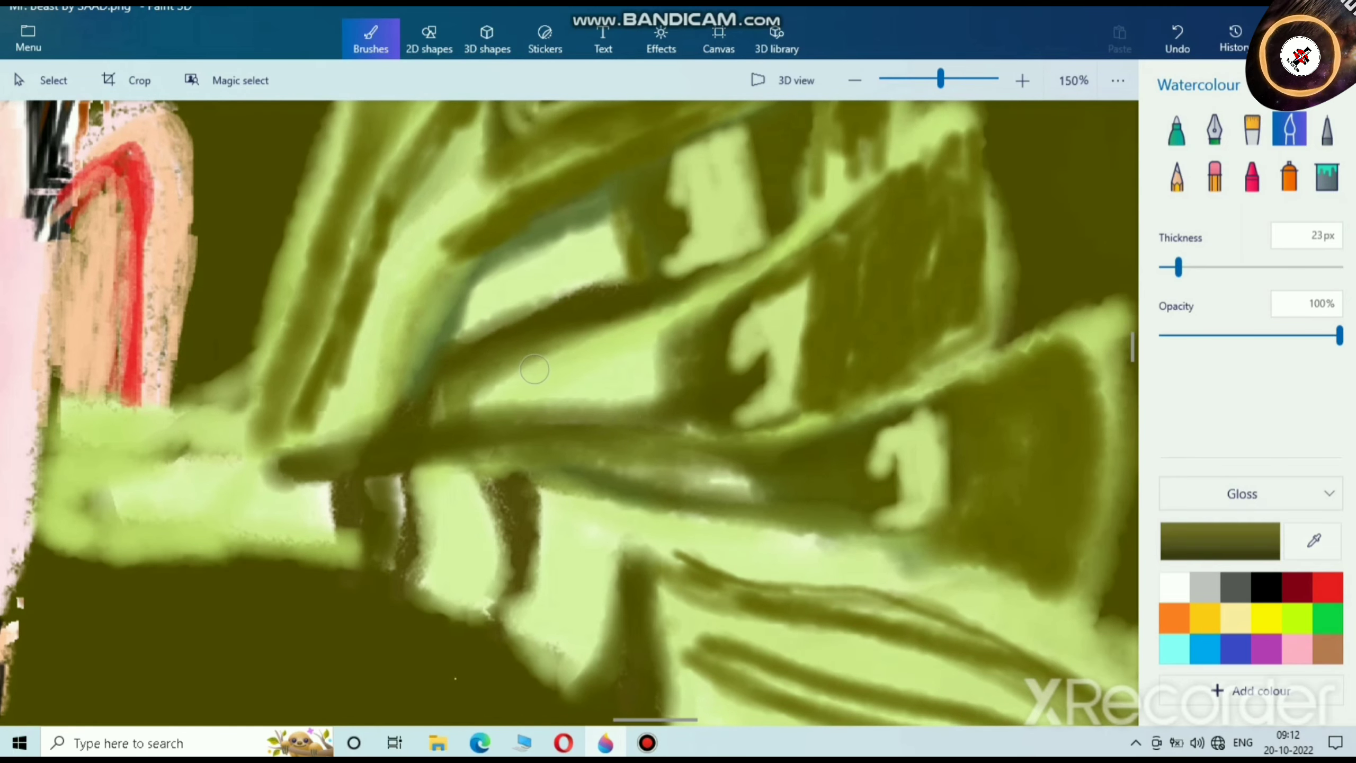
{"action": "left_click_drag", "start_coordinate": [1179, 267], "coordinate": [1172, 267]}
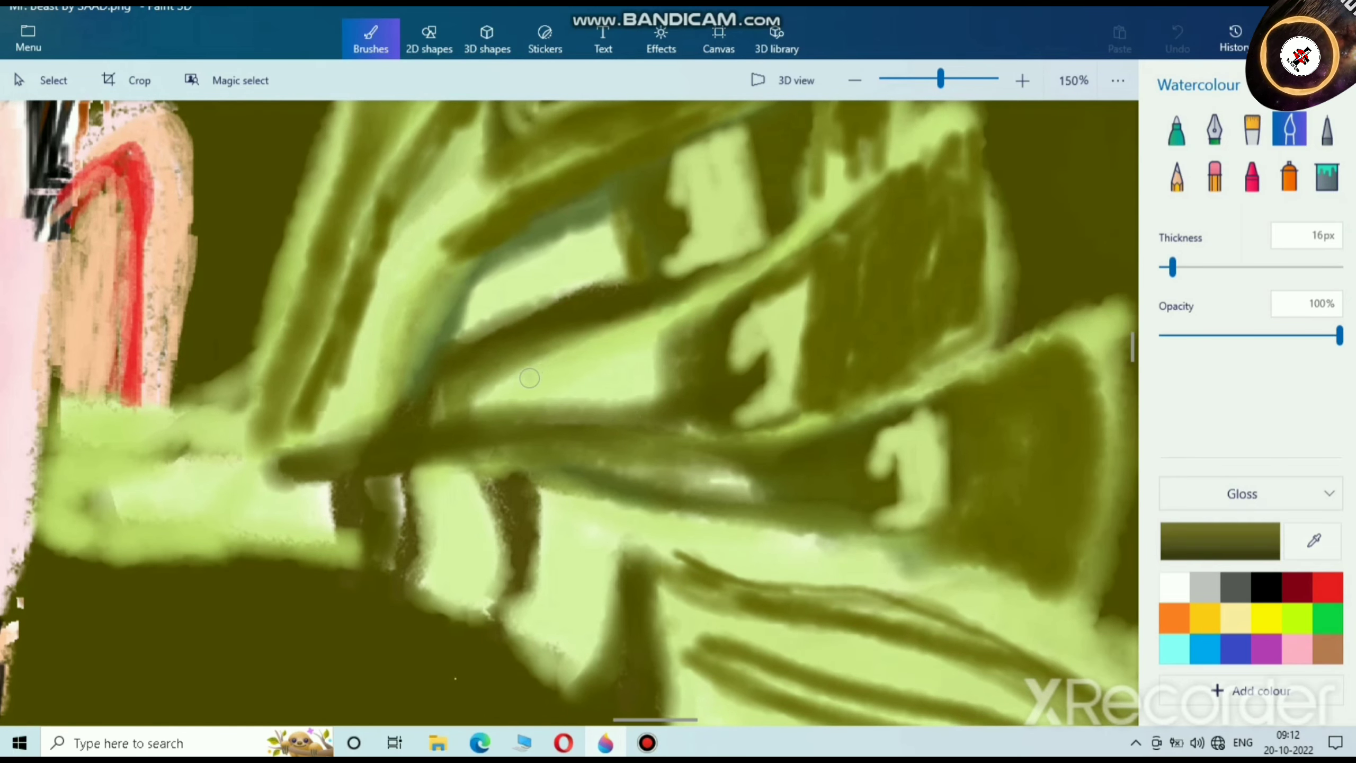
{"action": "left_click_drag", "start_coordinate": [530, 378], "coordinate": [652, 342]}
{"action": "mouse_move", "coordinate": [536, 391]}
{"action": "left_mouse_down"}
{"action": "mouse_move", "coordinate": [642, 371]}
{"action": "mouse_move", "coordinate": [561, 378]}
{"action": "mouse_move", "coordinate": [649, 353]}
{"action": "mouse_move", "coordinate": [494, 380]}
{"action": "left_mouse_up"}
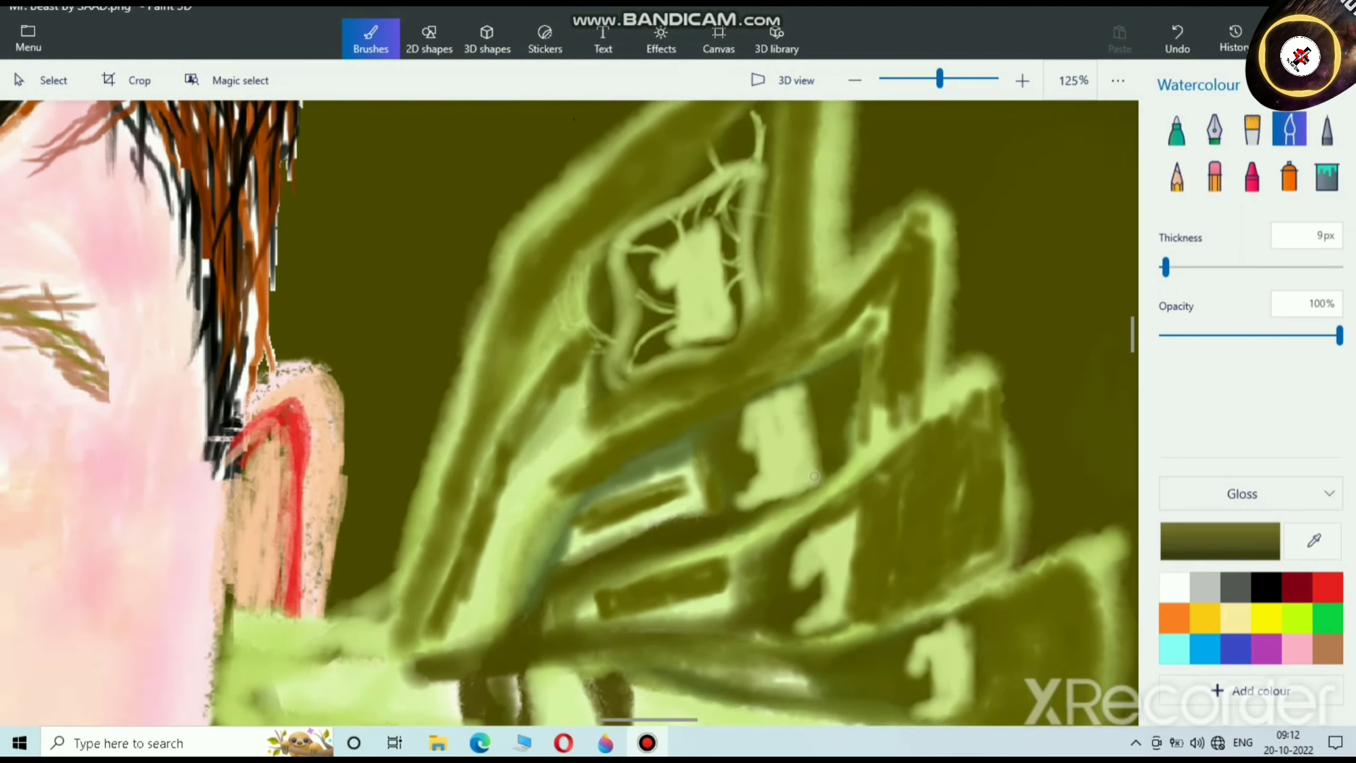
Step: Undo the recent dark olive bars and fold-line strokes on the right wing's bills, and restore them
{"action": "scroll", "coordinate": [815, 476], "scroll_direction": "down", "scroll_amount": 1}
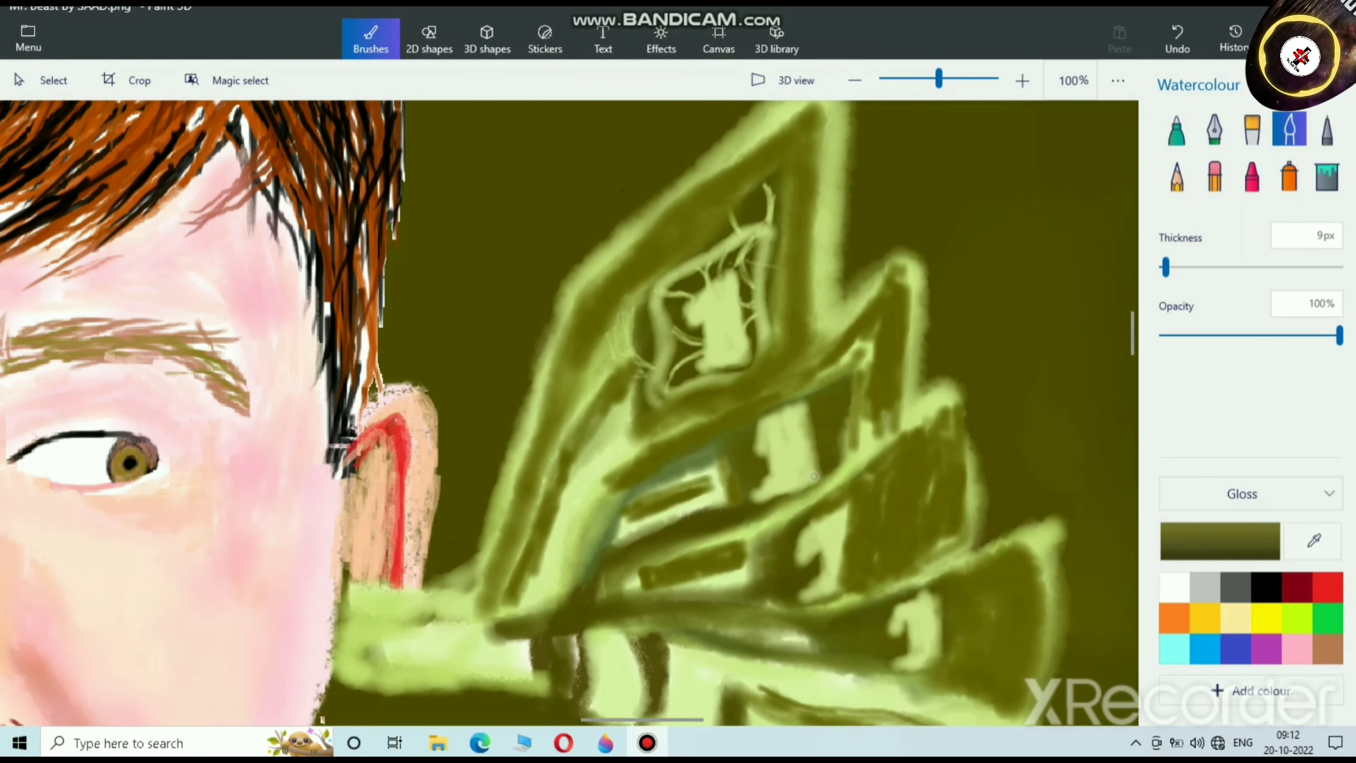
{"action": "left_click", "coordinate": [792, 279]}
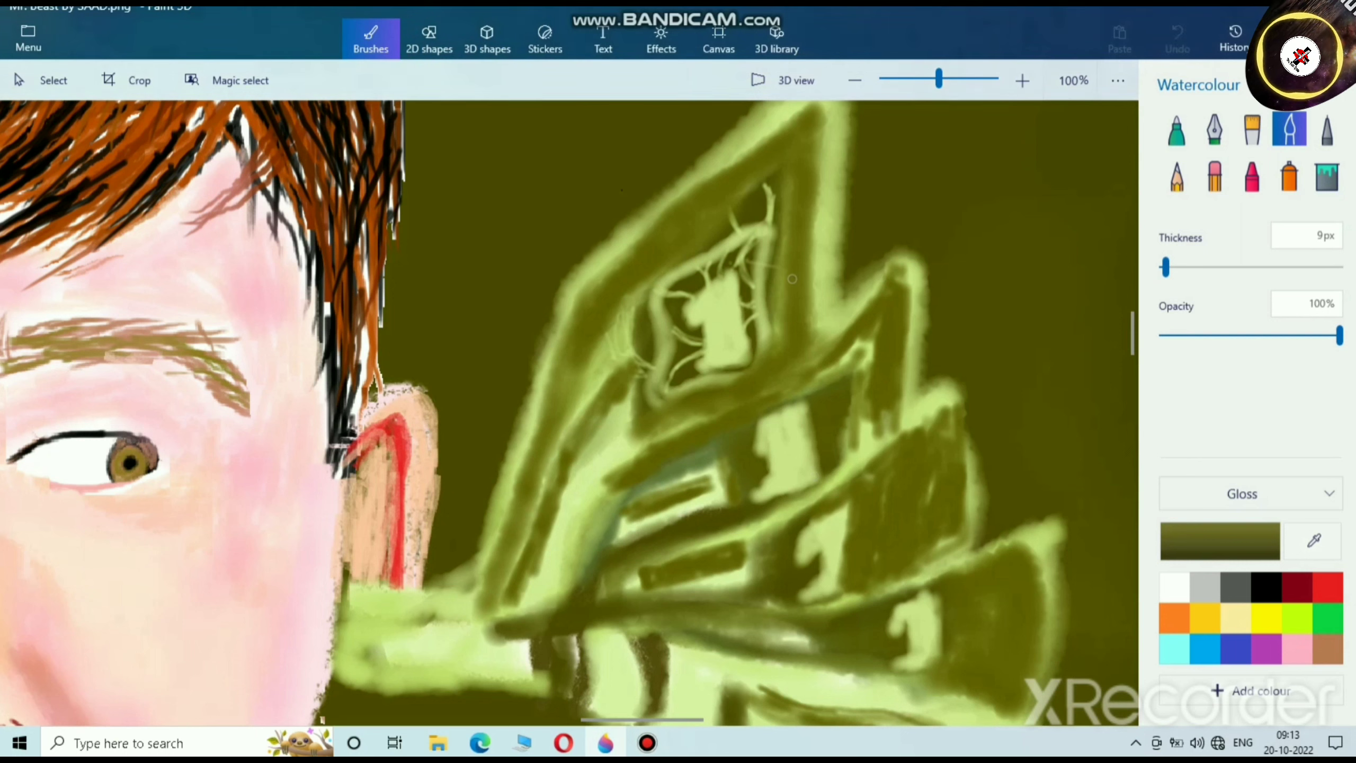
{"action": "key", "text": "ctrl+z"}
{"action": "key", "text": "ctrl+z"}
{"action": "key", "text": "ctrl+z"}
{"action": "key", "text": "ctrl+z"}
{"action": "key", "text": "ctrl+z"}
{"action": "key", "text": "ctrl+z"}
{"action": "key", "text": "ctrl+z"}
{"action": "key", "text": "ctrl+z"}
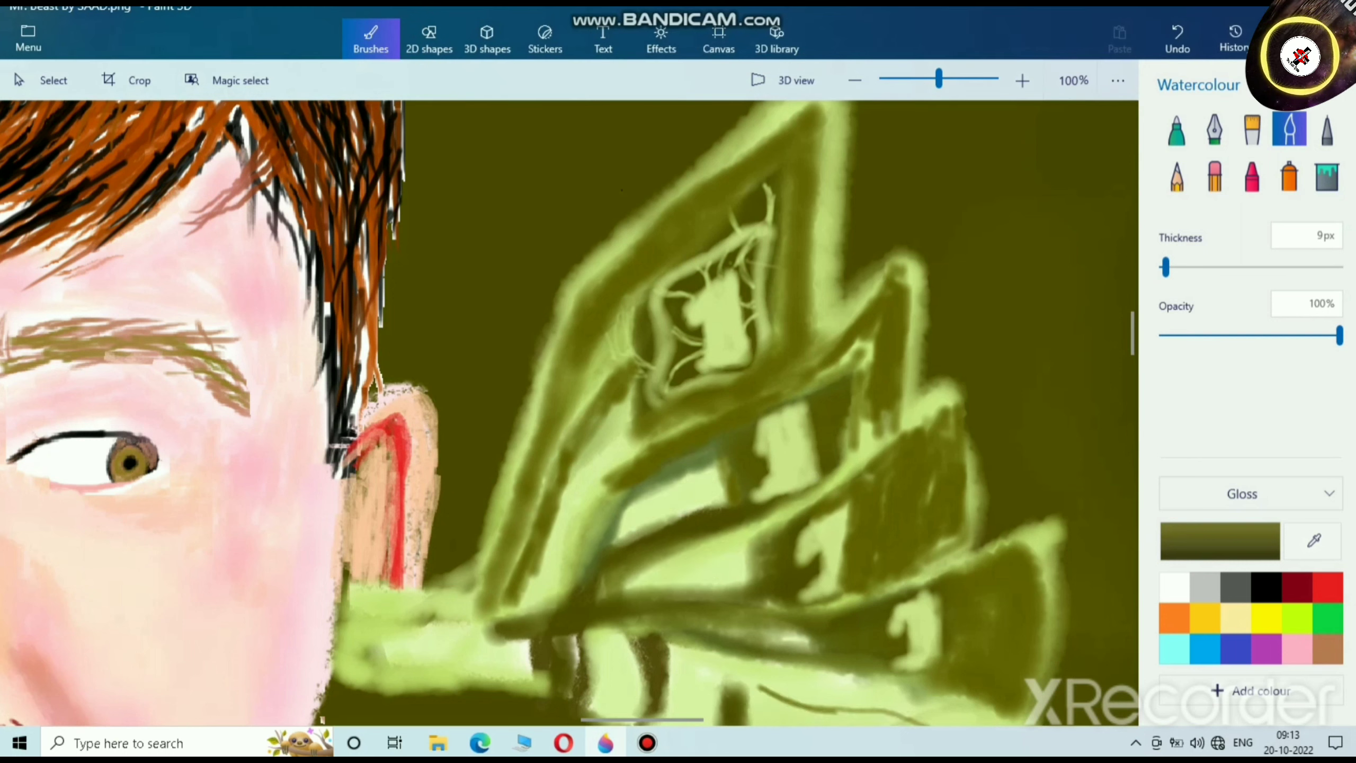
{"action": "key", "text": "ctrl+z"}
{"action": "key", "text": "ctrl+z"}
{"action": "key", "text": "ctrl+z"}
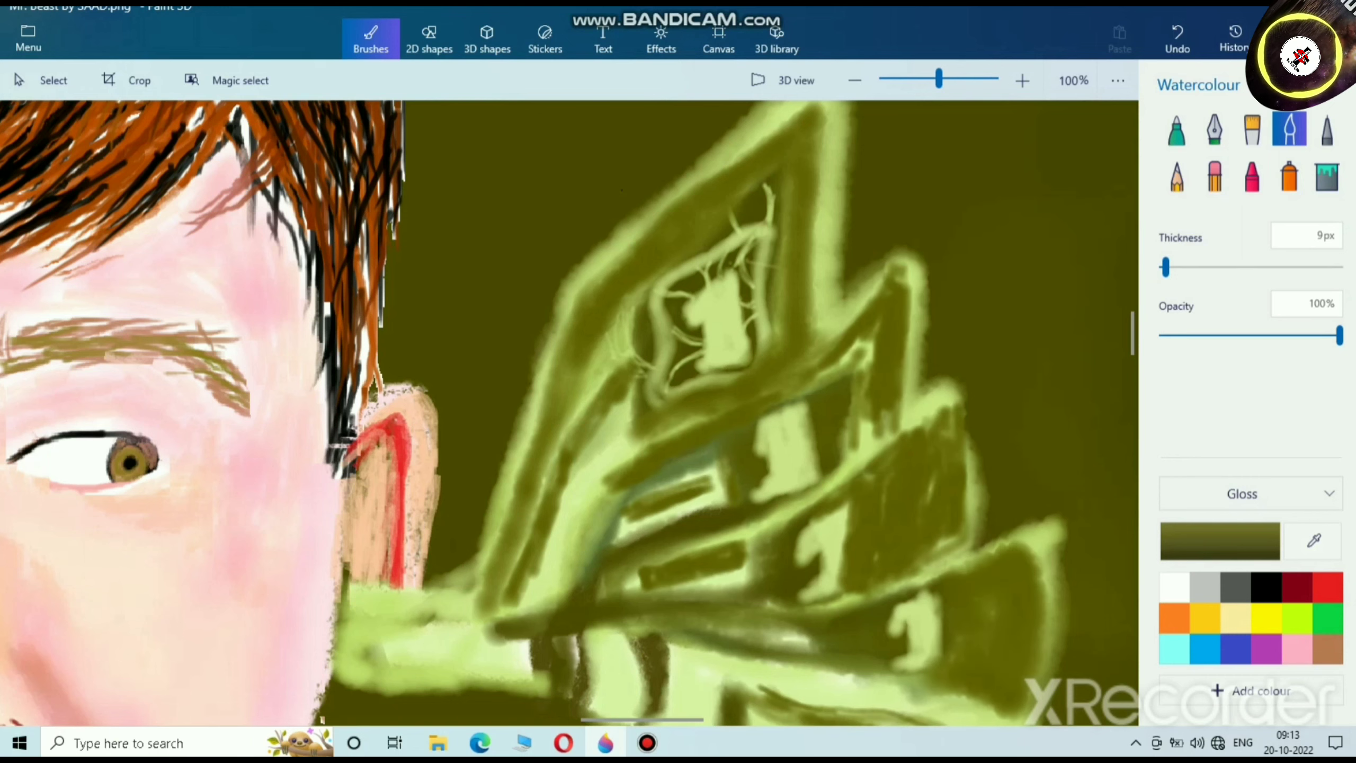
Step: Set the watercolour brush to light green (hex dcf58f) with a thickness of 37 px
{"action": "mouse_move", "coordinate": [892, 398]}
{"action": "left_mouse_down"}
{"action": "mouse_move", "coordinate": [882, 370]}
{"action": "mouse_move", "coordinate": [668, 178]}
{"action": "mouse_move", "coordinate": [720, 369]}
{"action": "left_mouse_up"}
{"action": "scroll", "coordinate": [668, 178], "scroll_direction": "down", "scroll_amount": 2}
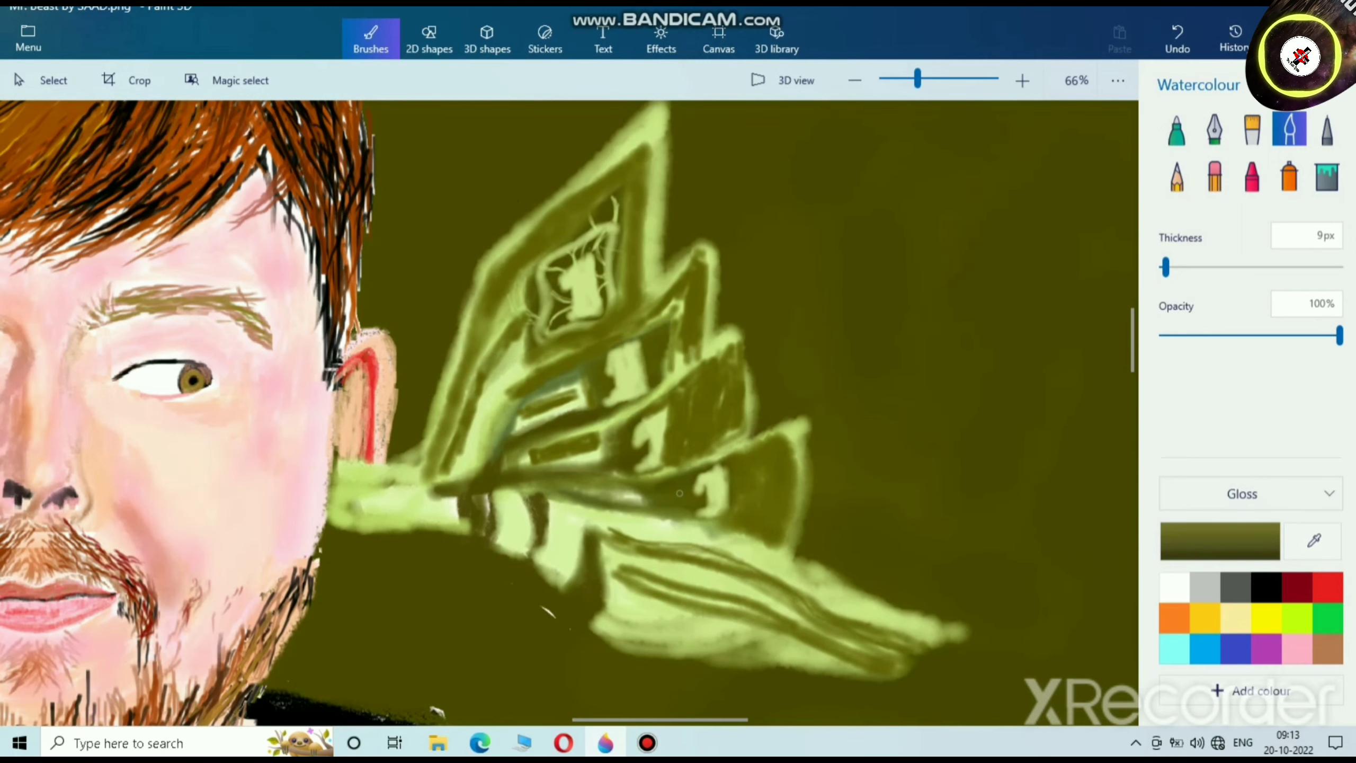
{"action": "scroll", "coordinate": [693, 429], "scroll_direction": "up", "scroll_amount": 1}
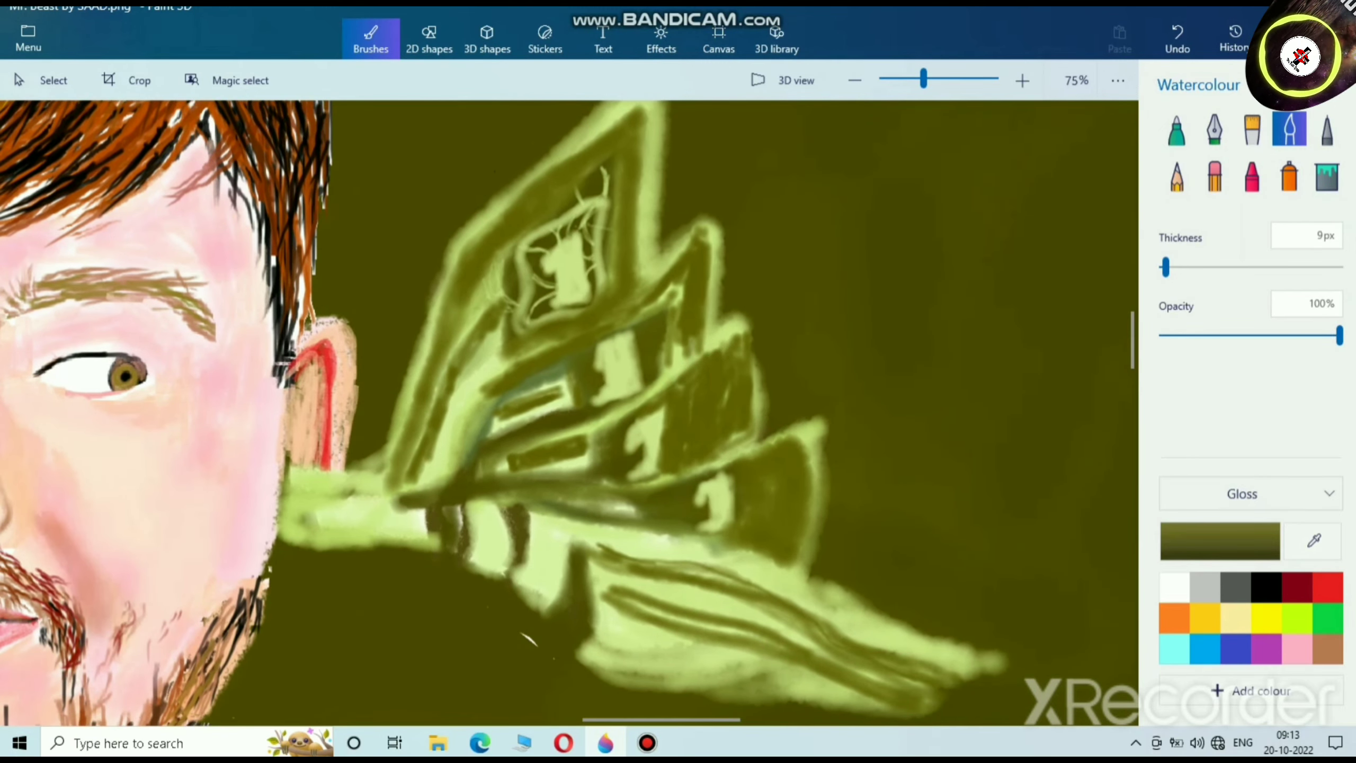
{"action": "scroll", "coordinate": [569, 413], "scroll_direction": "down", "scroll_amount": 10}
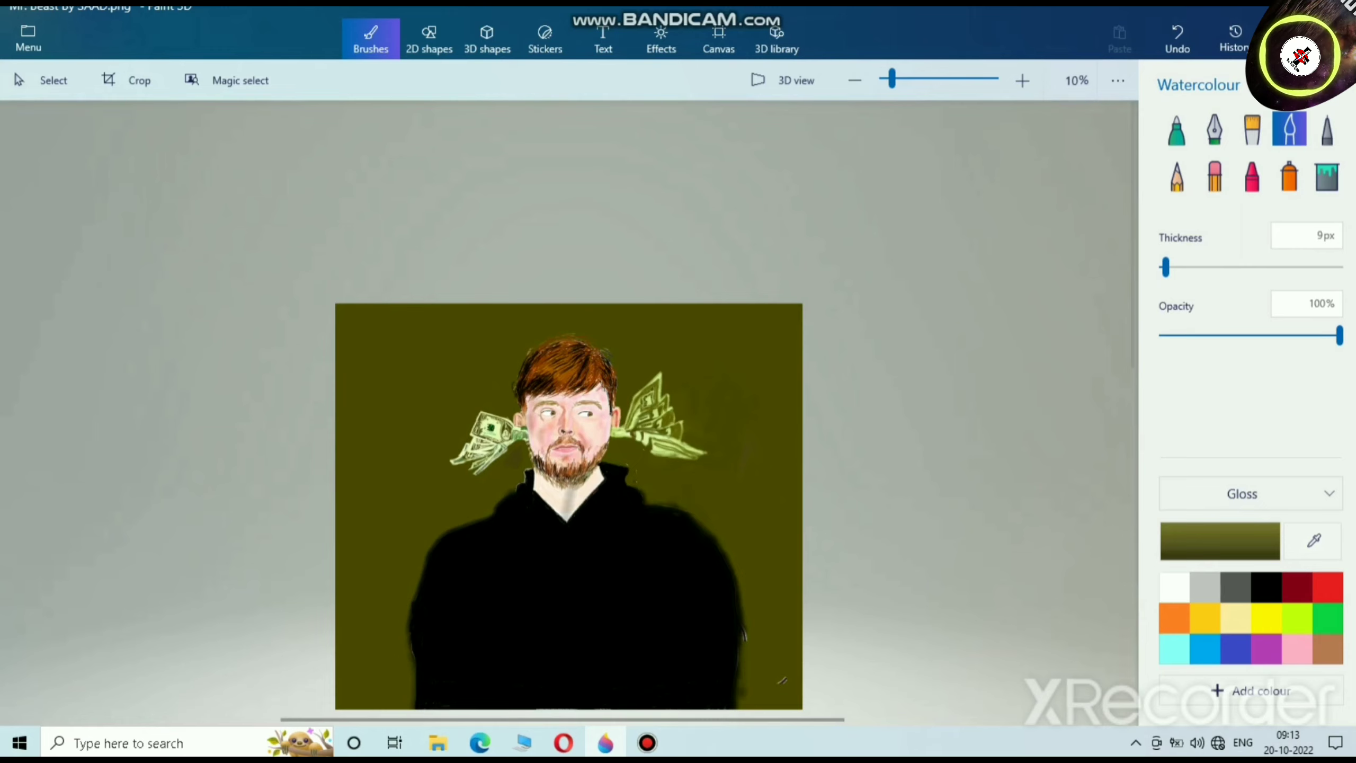
{"action": "scroll", "coordinate": [612, 421], "scroll_direction": "up", "scroll_amount": 2}
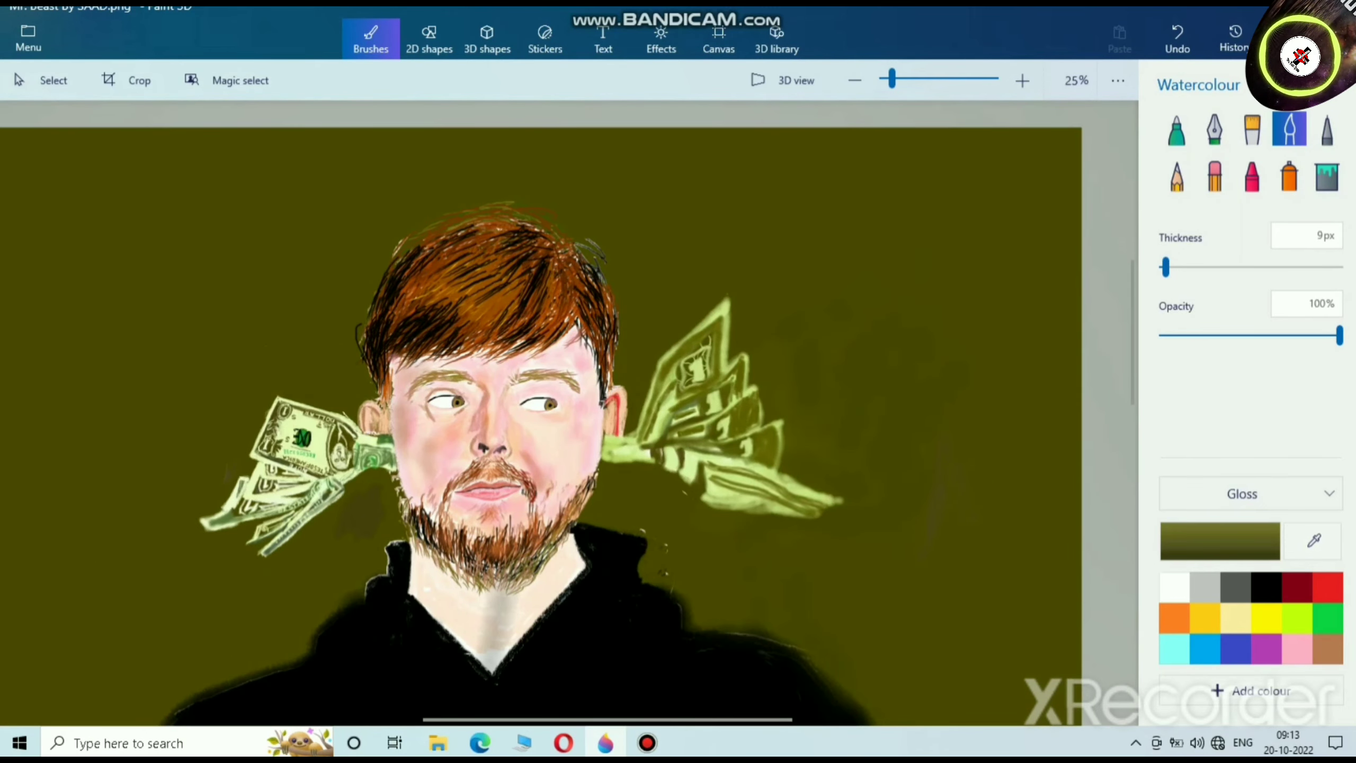
{"action": "scroll", "coordinate": [757, 449], "scroll_direction": "up", "scroll_amount": 5}
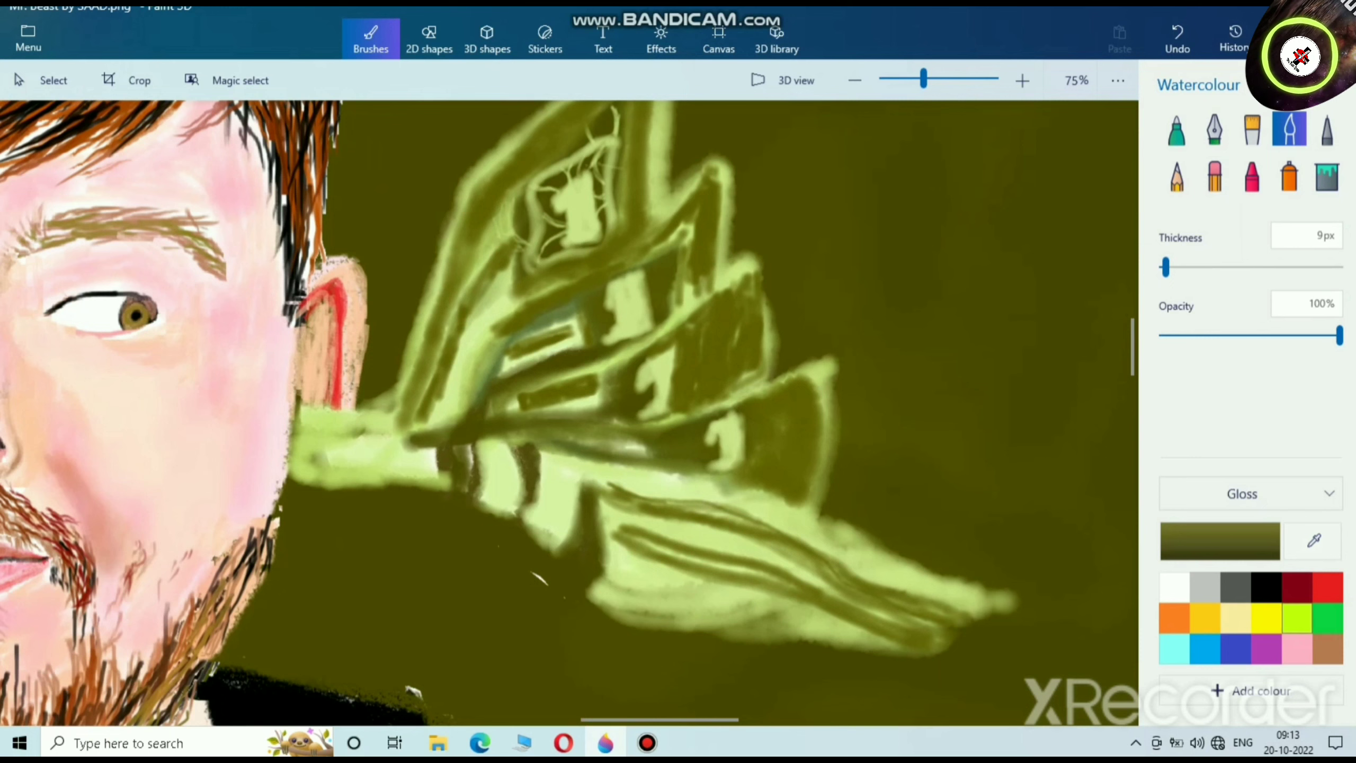
{"action": "left_click", "coordinate": [1297, 618]}
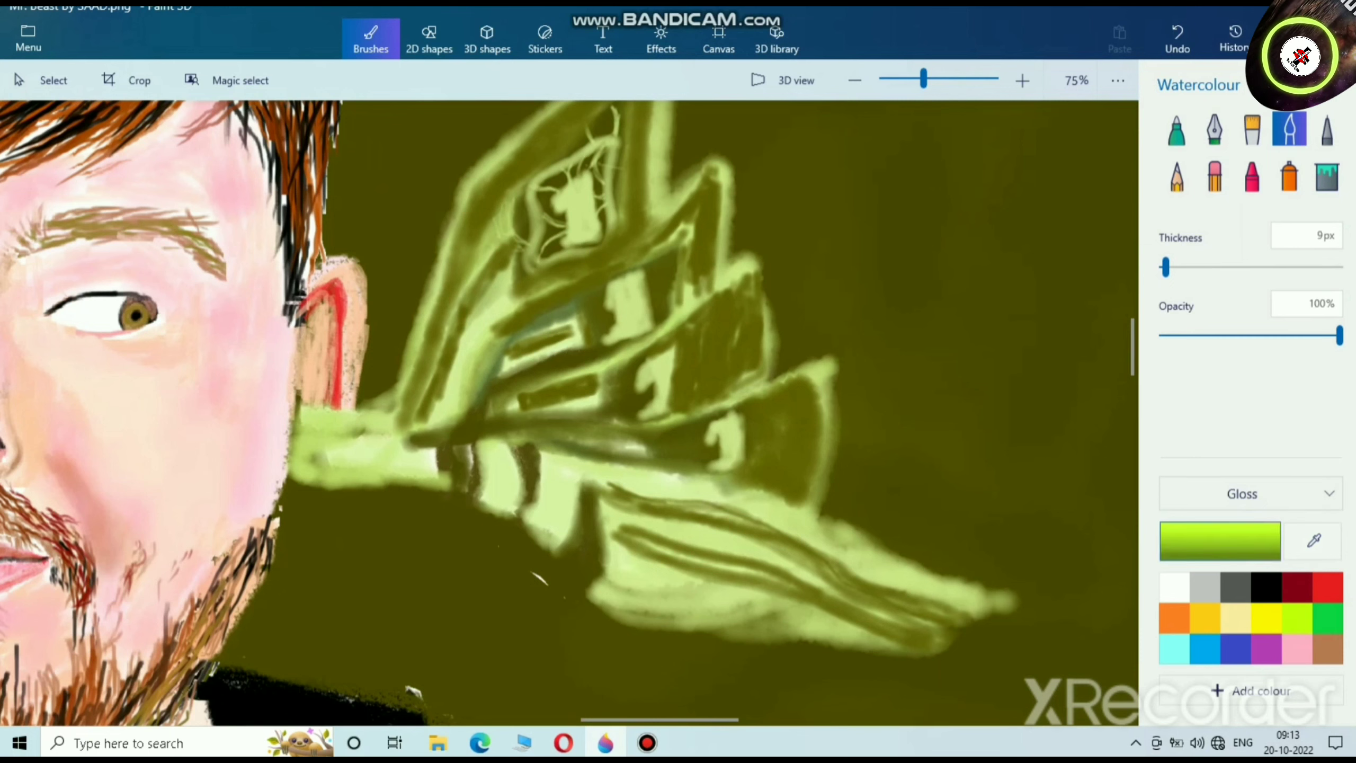
{"action": "left_click", "coordinate": [1221, 542]}
{"action": "left_click", "coordinate": [610, 232]}
{"action": "left_click", "coordinate": [592, 539]}
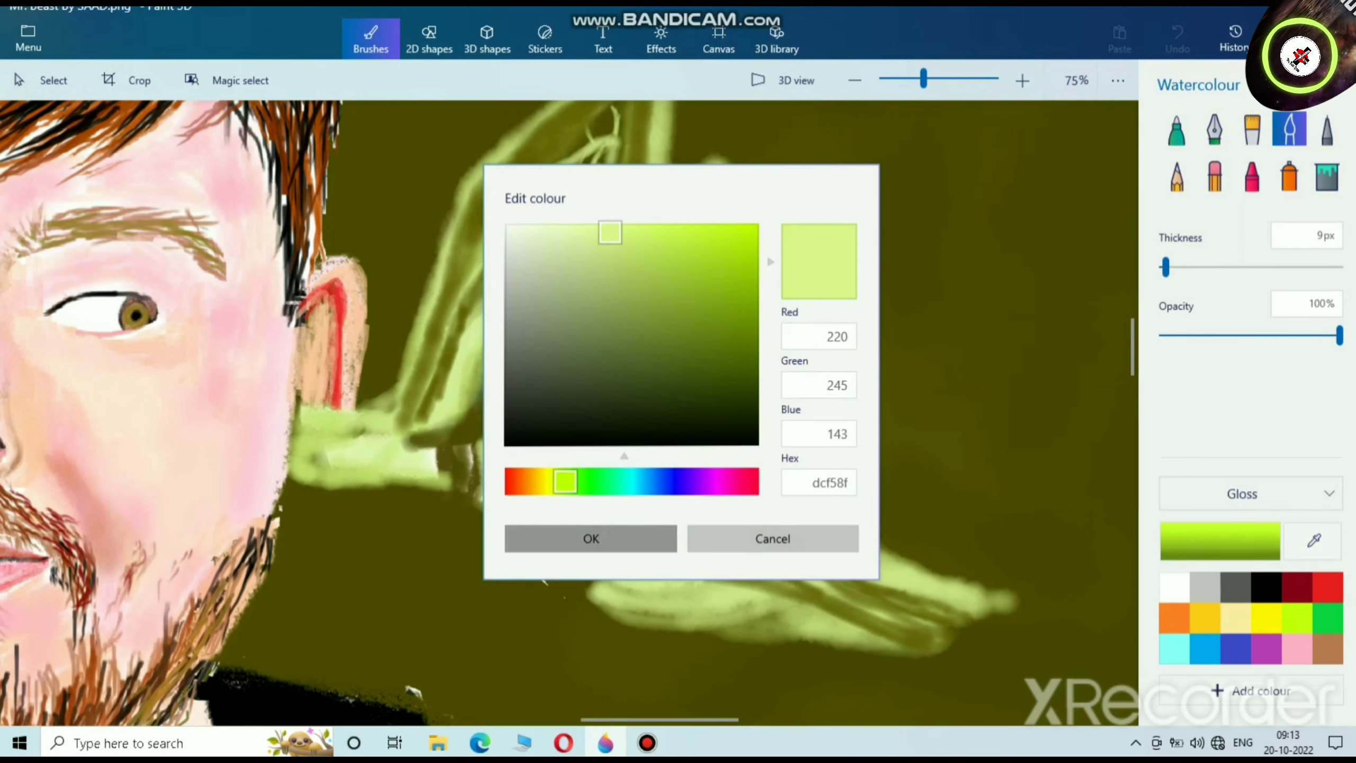
{"action": "scroll", "coordinate": [689, 317], "scroll_direction": "up", "scroll_amount": 3}
{"action": "left_click_drag", "start_coordinate": [1166, 267], "coordinate": [1191, 267]}
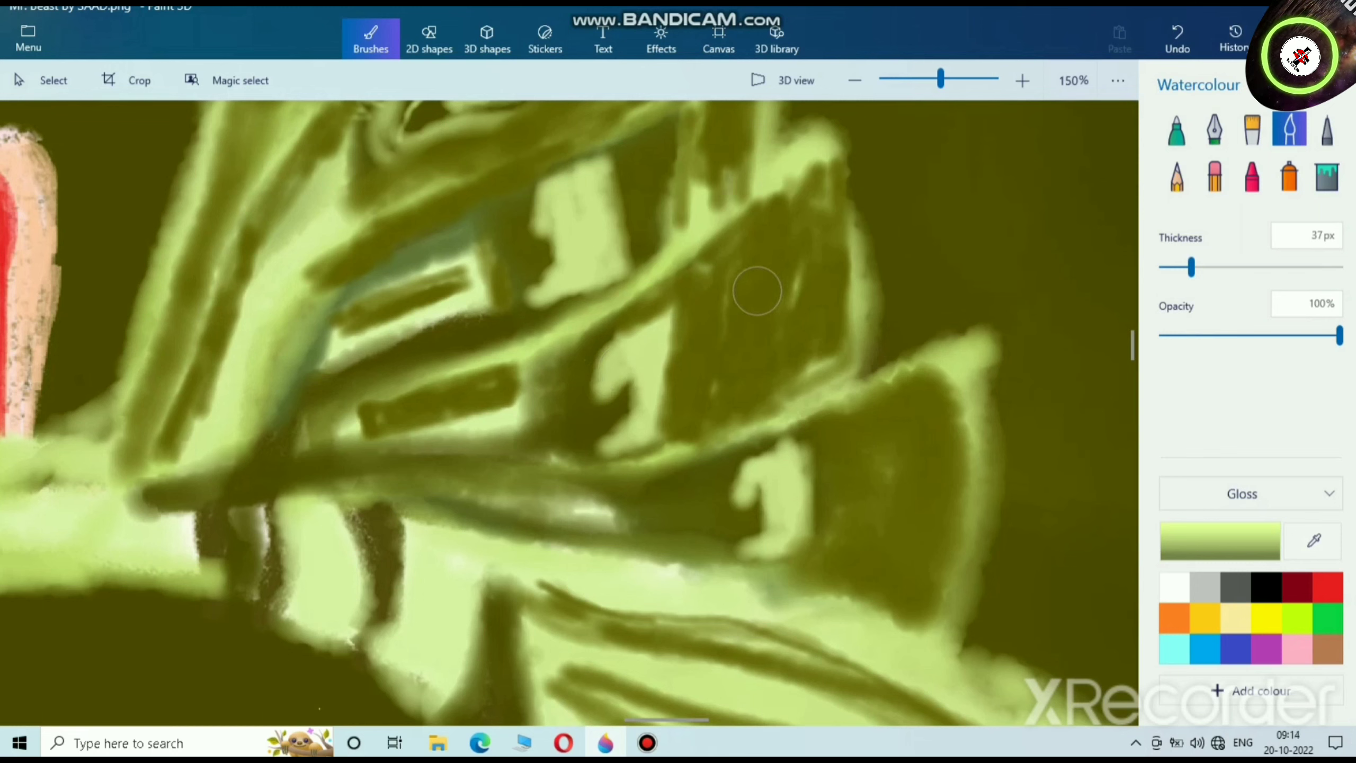
Step: Paint a light green numeral 1 on the outer ends of the third, fourth and second bills of the right wing
{"action": "mouse_move", "coordinate": [765, 279]}
{"action": "left_mouse_down"}
{"action": "mouse_move", "coordinate": [766, 359]}
{"action": "mouse_move", "coordinate": [767, 278]}
{"action": "mouse_move", "coordinate": [778, 273]}
{"action": "mouse_move", "coordinate": [770, 365]}
{"action": "mouse_move", "coordinate": [768, 265]}
{"action": "mouse_move", "coordinate": [735, 295]}
{"action": "mouse_move", "coordinate": [751, 295]}
{"action": "mouse_move", "coordinate": [747, 378]}
{"action": "mouse_move", "coordinate": [767, 358]}
{"action": "mouse_move", "coordinate": [741, 376]}
{"action": "mouse_move", "coordinate": [791, 354]}
{"action": "left_mouse_up"}
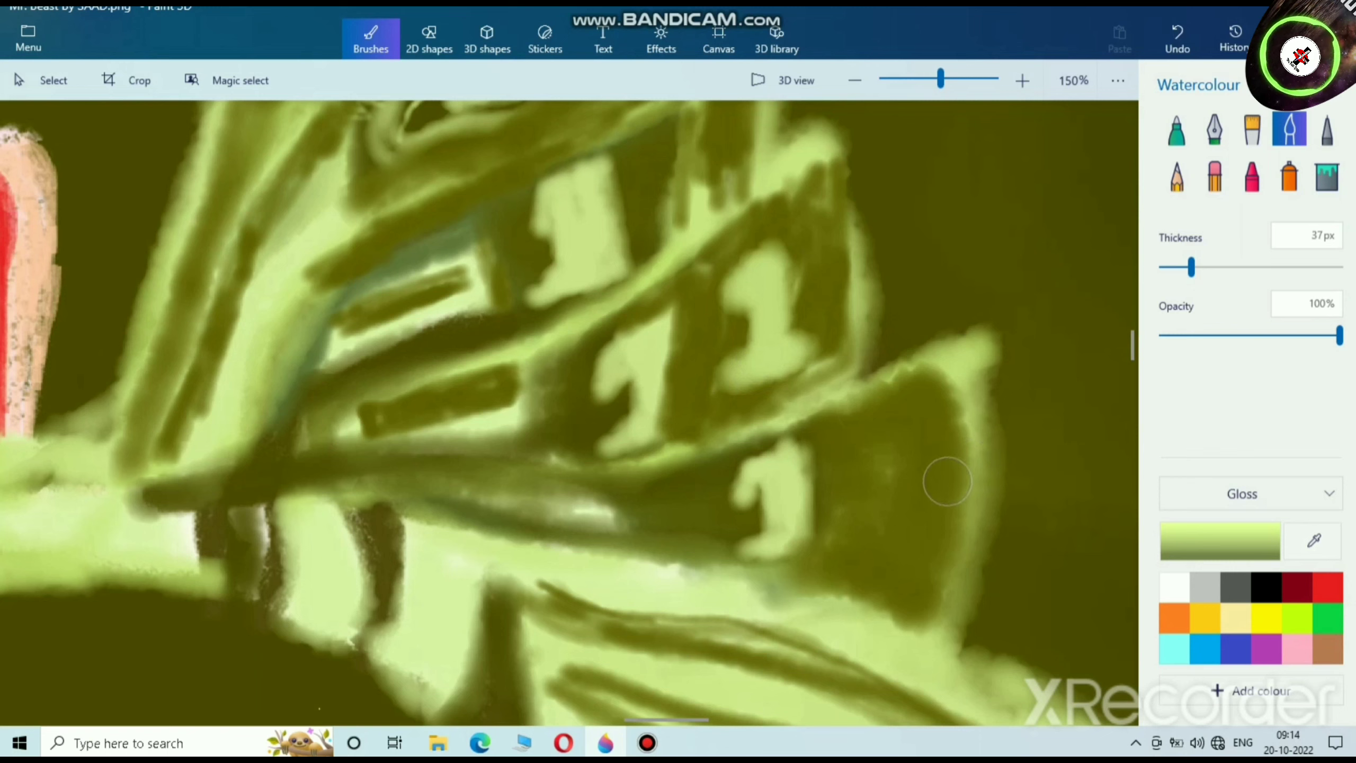
{"action": "mouse_move", "coordinate": [907, 449]}
{"action": "left_mouse_down"}
{"action": "mouse_move", "coordinate": [914, 427]}
{"action": "mouse_move", "coordinate": [906, 539]}
{"action": "mouse_move", "coordinate": [914, 475]}
{"action": "mouse_move", "coordinate": [871, 468]}
{"action": "mouse_move", "coordinate": [891, 457]}
{"action": "left_mouse_up"}
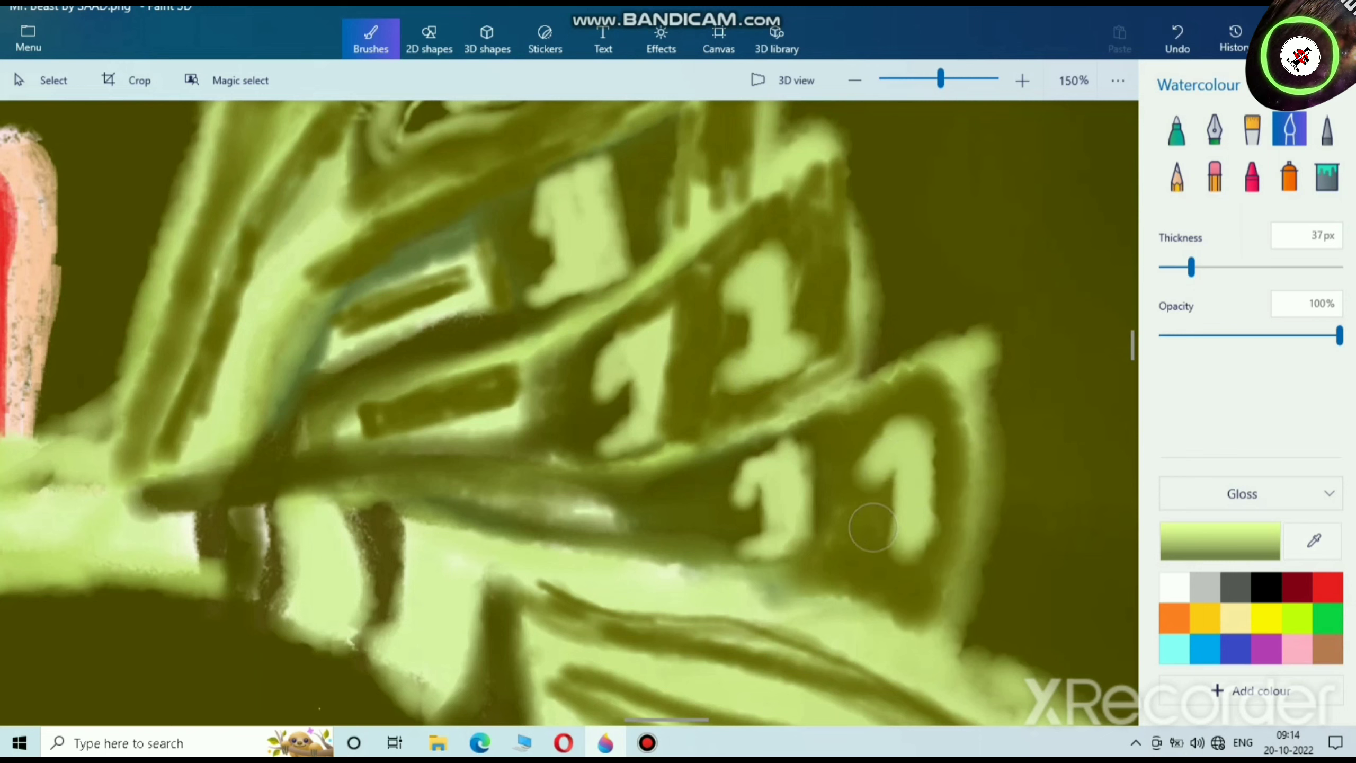
{"action": "mouse_move", "coordinate": [873, 554]}
{"action": "left_mouse_down"}
{"action": "mouse_move", "coordinate": [921, 548]}
{"action": "mouse_move", "coordinate": [873, 554]}
{"action": "left_mouse_up"}
{"action": "scroll", "coordinate": [821, 434], "scroll_direction": "up", "scroll_amount": 3}
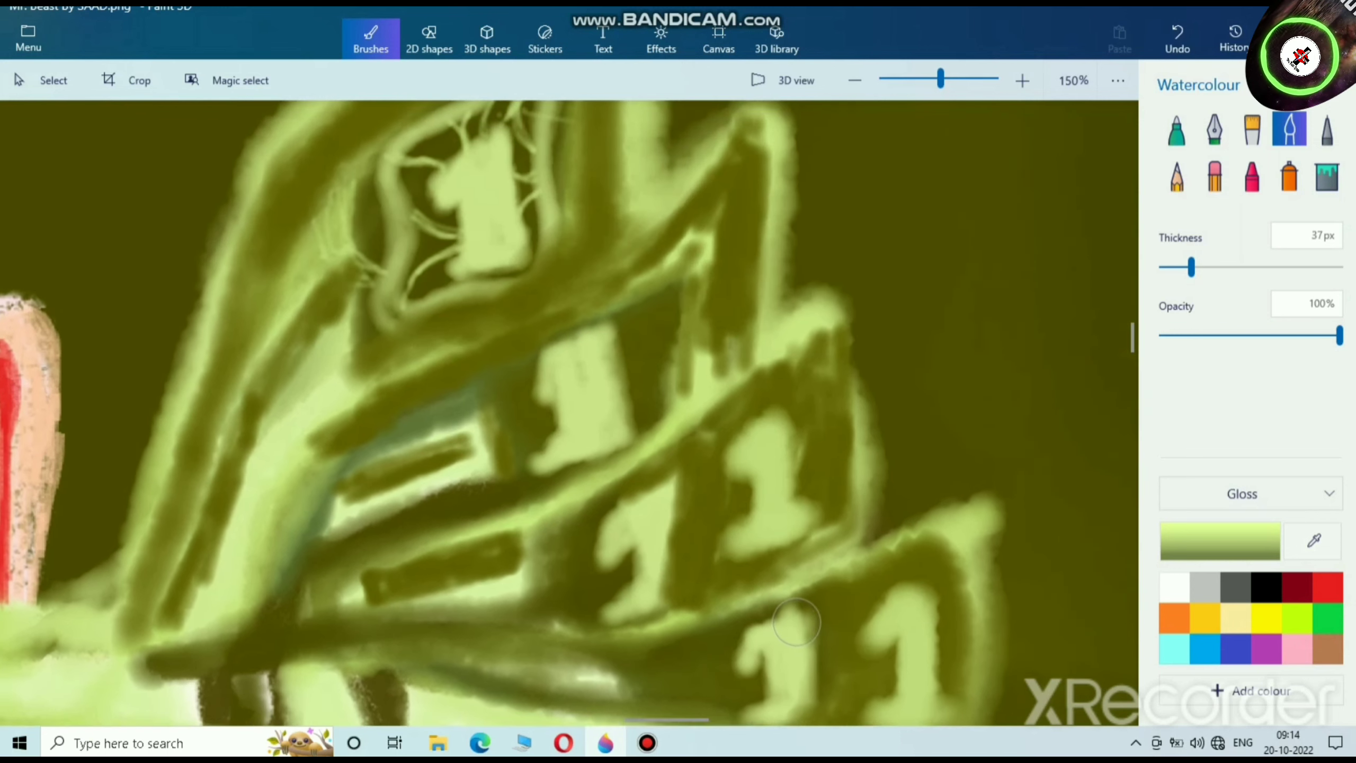
{"action": "left_click_drag", "start_coordinate": [797, 623], "coordinate": [802, 636]}
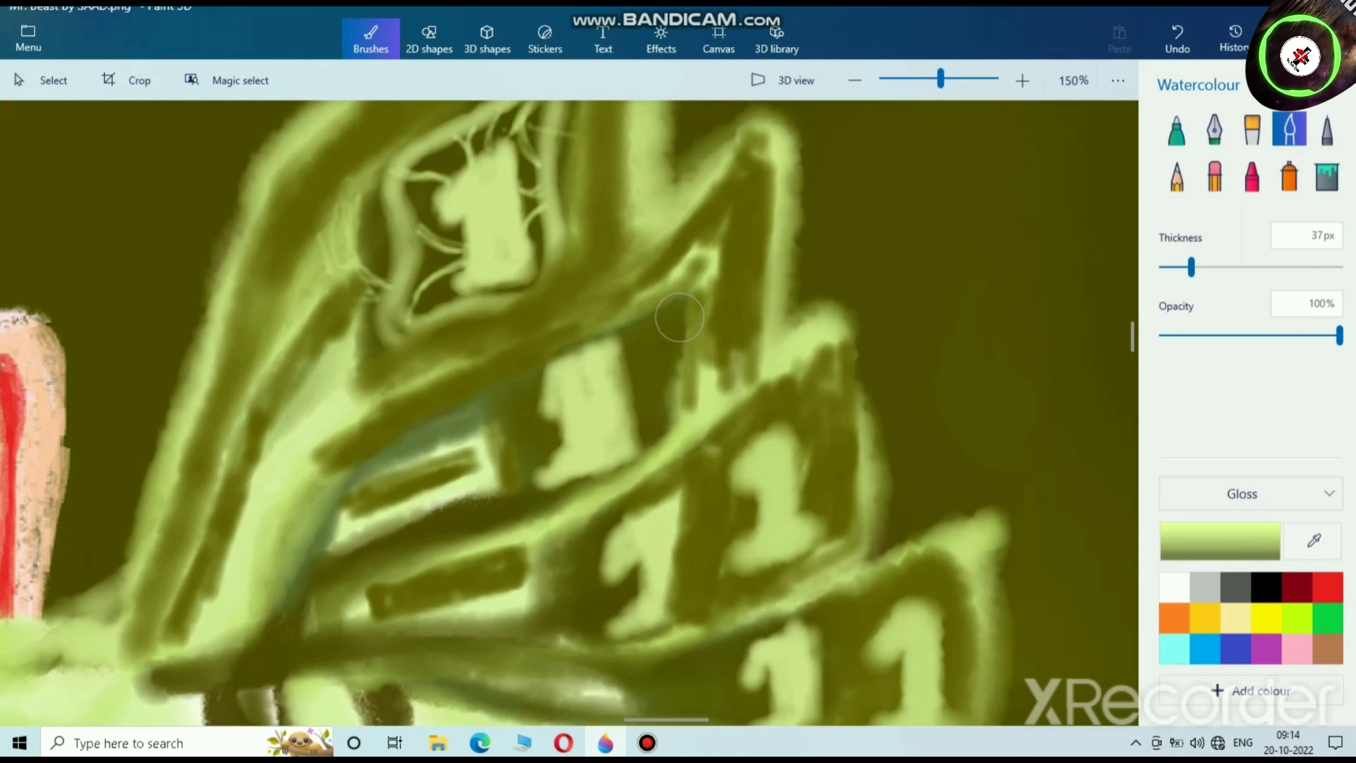
{"action": "mouse_move", "coordinate": [714, 295]}
{"action": "left_mouse_down"}
{"action": "mouse_move", "coordinate": [710, 241]}
{"action": "mouse_move", "coordinate": [707, 369]}
{"action": "mouse_move", "coordinate": [711, 256]}
{"action": "mouse_move", "coordinate": [684, 310]}
{"action": "mouse_move", "coordinate": [719, 251]}
{"action": "mouse_move", "coordinate": [692, 374]}
{"action": "mouse_move", "coordinate": [732, 363]}
{"action": "left_mouse_up"}
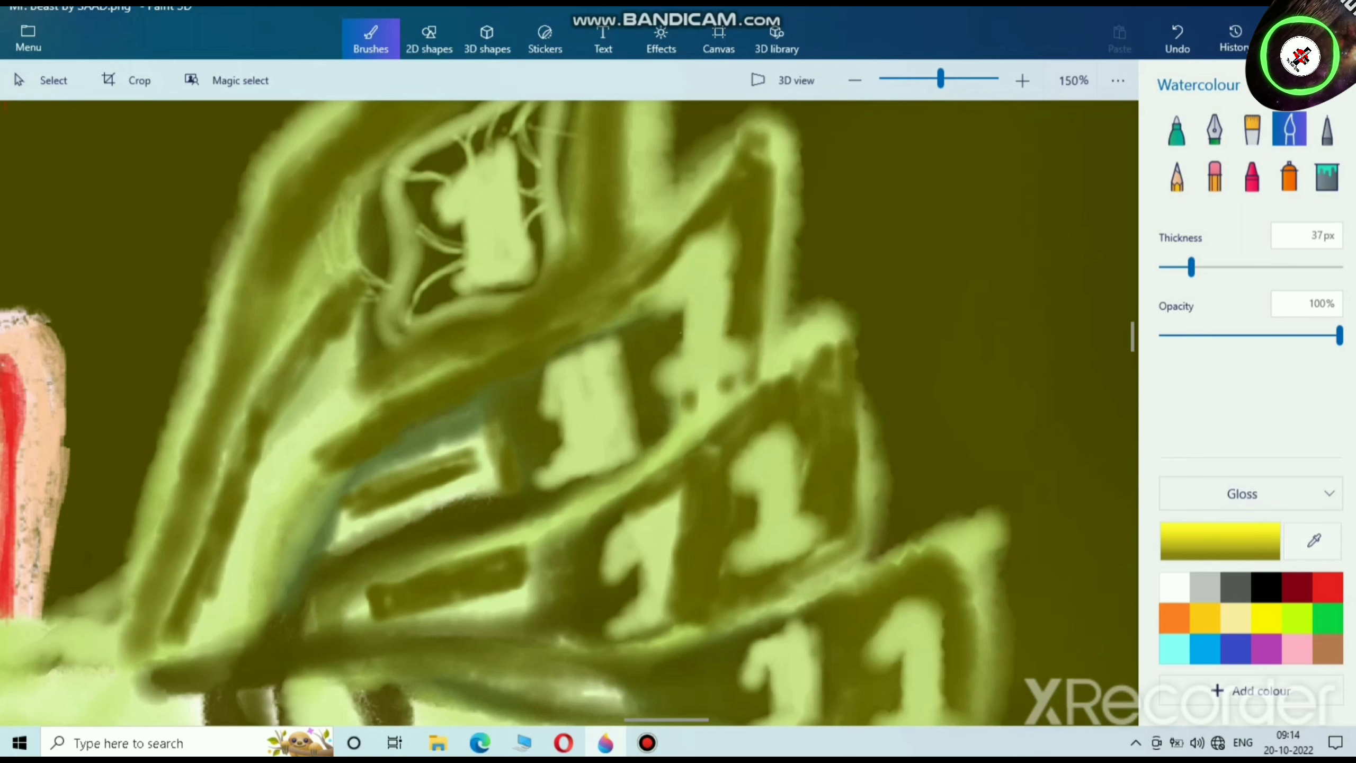
Step: Change the brush colour to dark olive (hex 615c03) and paint over the inner numerals on the second and third bills
{"action": "left_click", "coordinate": [1220, 541]}
{"action": "left_click_drag", "start_coordinate": [757, 221], "coordinate": [751, 362]}
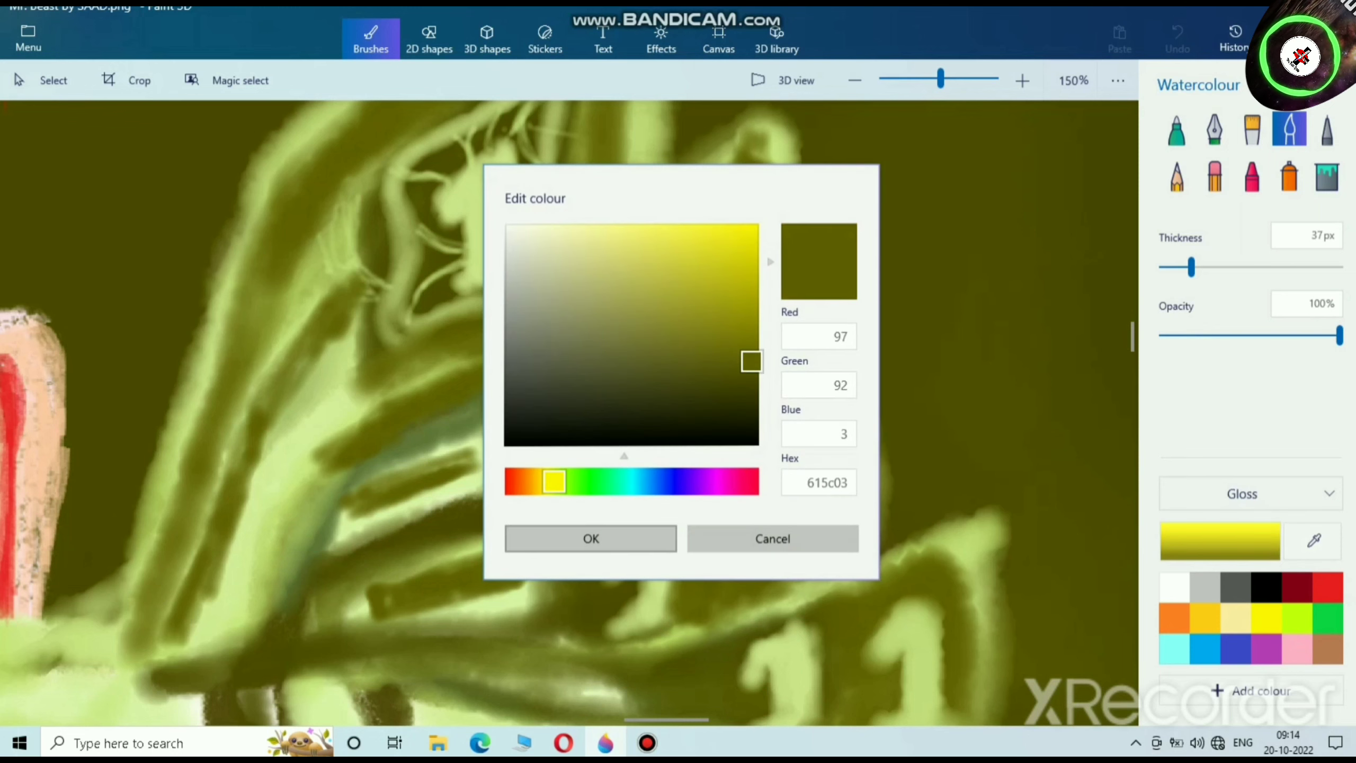
{"action": "left_click", "coordinate": [591, 538]}
{"action": "mouse_move", "coordinate": [539, 423]}
{"action": "left_mouse_down"}
{"action": "mouse_move", "coordinate": [591, 368]}
{"action": "mouse_move", "coordinate": [572, 366]}
{"action": "mouse_move", "coordinate": [641, 311]}
{"action": "mouse_move", "coordinate": [645, 284]}
{"action": "mouse_move", "coordinate": [611, 404]}
{"action": "mouse_move", "coordinate": [621, 392]}
{"action": "mouse_move", "coordinate": [617, 455]}
{"action": "mouse_move", "coordinate": [646, 415]}
{"action": "mouse_move", "coordinate": [565, 465]}
{"action": "mouse_move", "coordinate": [592, 461]}
{"action": "mouse_move", "coordinate": [555, 493]}
{"action": "mouse_move", "coordinate": [589, 470]}
{"action": "mouse_move", "coordinate": [559, 445]}
{"action": "mouse_move", "coordinate": [590, 427]}
{"action": "mouse_move", "coordinate": [637, 335]}
{"action": "mouse_move", "coordinate": [527, 373]}
{"action": "mouse_move", "coordinate": [635, 324]}
{"action": "mouse_move", "coordinate": [532, 370]}
{"action": "mouse_move", "coordinate": [595, 360]}
{"action": "left_mouse_up"}
{"action": "mouse_move", "coordinate": [664, 526]}
{"action": "left_mouse_down"}
{"action": "mouse_move", "coordinate": [603, 542]}
{"action": "mouse_move", "coordinate": [669, 514]}
{"action": "mouse_move", "coordinate": [631, 623]}
{"action": "mouse_move", "coordinate": [690, 579]}
{"action": "mouse_move", "coordinate": [673, 538]}
{"action": "mouse_move", "coordinate": [690, 474]}
{"action": "mouse_move", "coordinate": [708, 475]}
{"action": "mouse_move", "coordinate": [646, 549]}
{"action": "left_mouse_up"}
{"action": "mouse_move", "coordinate": [823, 372]}
{"action": "left_mouse_down"}
{"action": "mouse_move", "coordinate": [836, 419]}
{"action": "mouse_move", "coordinate": [835, 504]}
{"action": "mouse_move", "coordinate": [856, 445]}
{"action": "mouse_move", "coordinate": [851, 539]}
{"action": "mouse_move", "coordinate": [710, 600]}
{"action": "mouse_move", "coordinate": [755, 580]}
{"action": "mouse_move", "coordinate": [634, 619]}
{"action": "mouse_move", "coordinate": [569, 614]}
{"action": "mouse_move", "coordinate": [503, 636]}
{"action": "mouse_move", "coordinate": [702, 599]}
{"action": "left_mouse_up"}
{"action": "scroll", "coordinate": [794, 277], "scroll_direction": "down", "scroll_amount": 5}
{"action": "scroll", "coordinate": [807, 299], "scroll_direction": "up", "scroll_amount": 3}
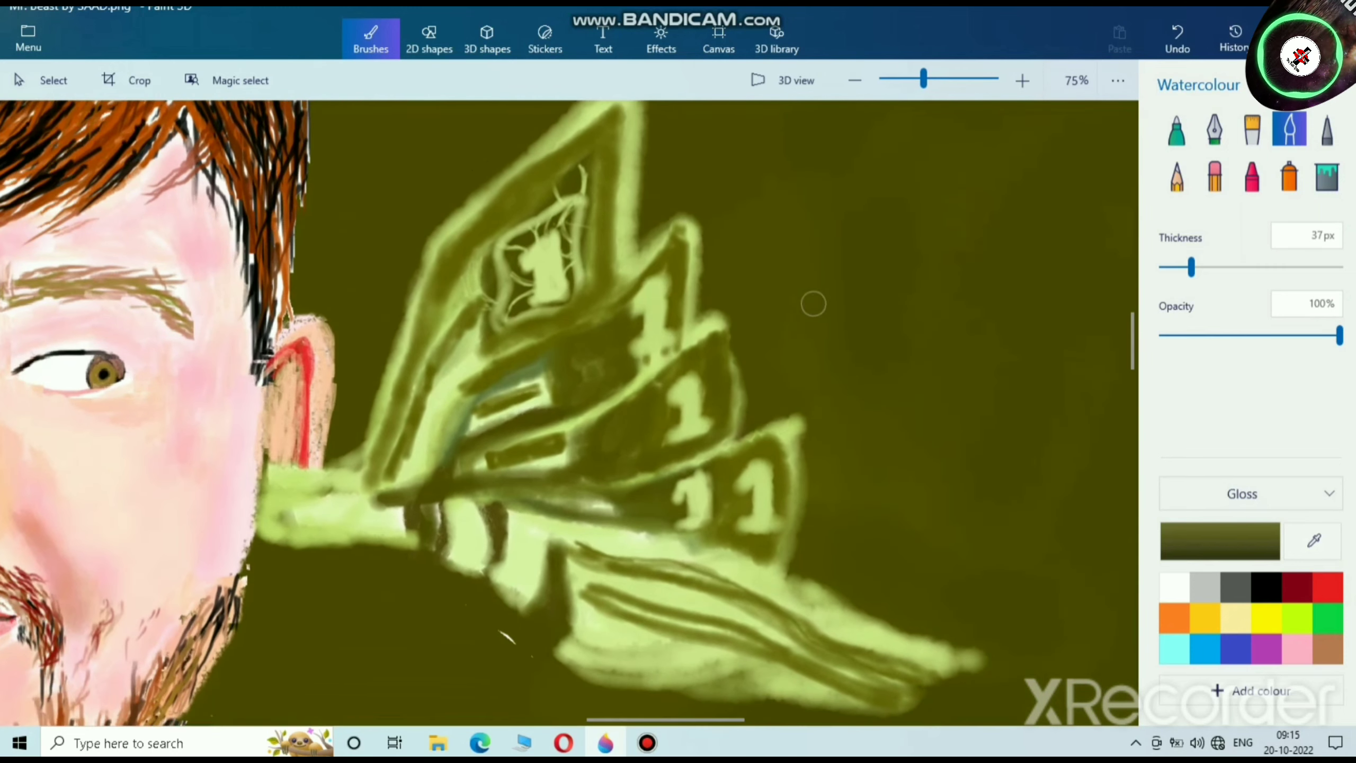
Step: Reduce the brush thickness to 16 px, paint a dark olive bar under the second bill's numeral, and cover the fourth bill's inner numeral
{"action": "left_click_drag", "start_coordinate": [1192, 267], "coordinate": [1173, 268]}
{"action": "scroll", "coordinate": [573, 353], "scroll_direction": "up", "scroll_amount": 4}
{"action": "mouse_move", "coordinate": [573, 353]}
{"action": "left_mouse_down"}
{"action": "mouse_move", "coordinate": [749, 277]}
{"action": "mouse_move", "coordinate": [627, 319]}
{"action": "mouse_move", "coordinate": [733, 252]}
{"action": "mouse_move", "coordinate": [688, 298]}
{"action": "mouse_move", "coordinate": [726, 261]}
{"action": "mouse_move", "coordinate": [580, 310]}
{"action": "mouse_move", "coordinate": [722, 252]}
{"action": "mouse_move", "coordinate": [598, 321]}
{"action": "left_mouse_up"}
{"action": "scroll", "coordinate": [598, 321], "scroll_direction": "down", "scroll_amount": 5}
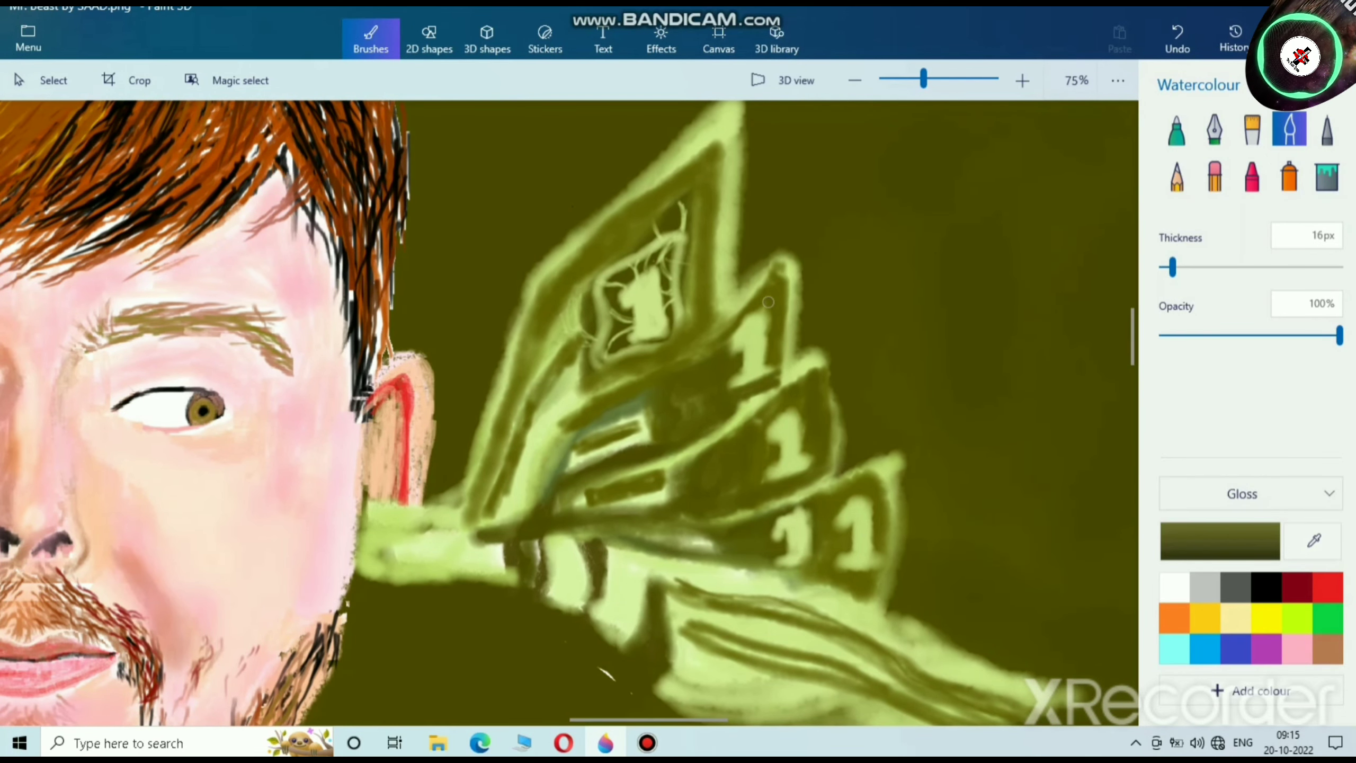
{"action": "scroll", "coordinate": [819, 553], "scroll_direction": "up", "scroll_amount": 3}
{"action": "mouse_move", "coordinate": [731, 523]}
{"action": "left_mouse_down"}
{"action": "mouse_move", "coordinate": [767, 478]}
{"action": "mouse_move", "coordinate": [749, 481]}
{"action": "mouse_move", "coordinate": [715, 521]}
{"action": "mouse_move", "coordinate": [794, 468]}
{"action": "mouse_move", "coordinate": [697, 497]}
{"action": "mouse_move", "coordinate": [745, 496]}
{"action": "mouse_move", "coordinate": [774, 544]}
{"action": "mouse_move", "coordinate": [722, 559]}
{"action": "mouse_move", "coordinate": [781, 556]}
{"action": "mouse_move", "coordinate": [704, 472]}
{"action": "mouse_move", "coordinate": [749, 459]}
{"action": "mouse_move", "coordinate": [685, 496]}
{"action": "mouse_move", "coordinate": [511, 528]}
{"action": "mouse_move", "coordinate": [493, 547]}
{"action": "mouse_move", "coordinate": [369, 515]}
{"action": "mouse_move", "coordinate": [587, 529]}
{"action": "left_mouse_up"}
Step: Set the brush thickness to 60 px and cover the second bill's inner light panel with dark olive
{"action": "left_click", "coordinate": [1213, 268]}
{"action": "scroll", "coordinate": [588, 529], "scroll_direction": "down", "scroll_amount": 4}
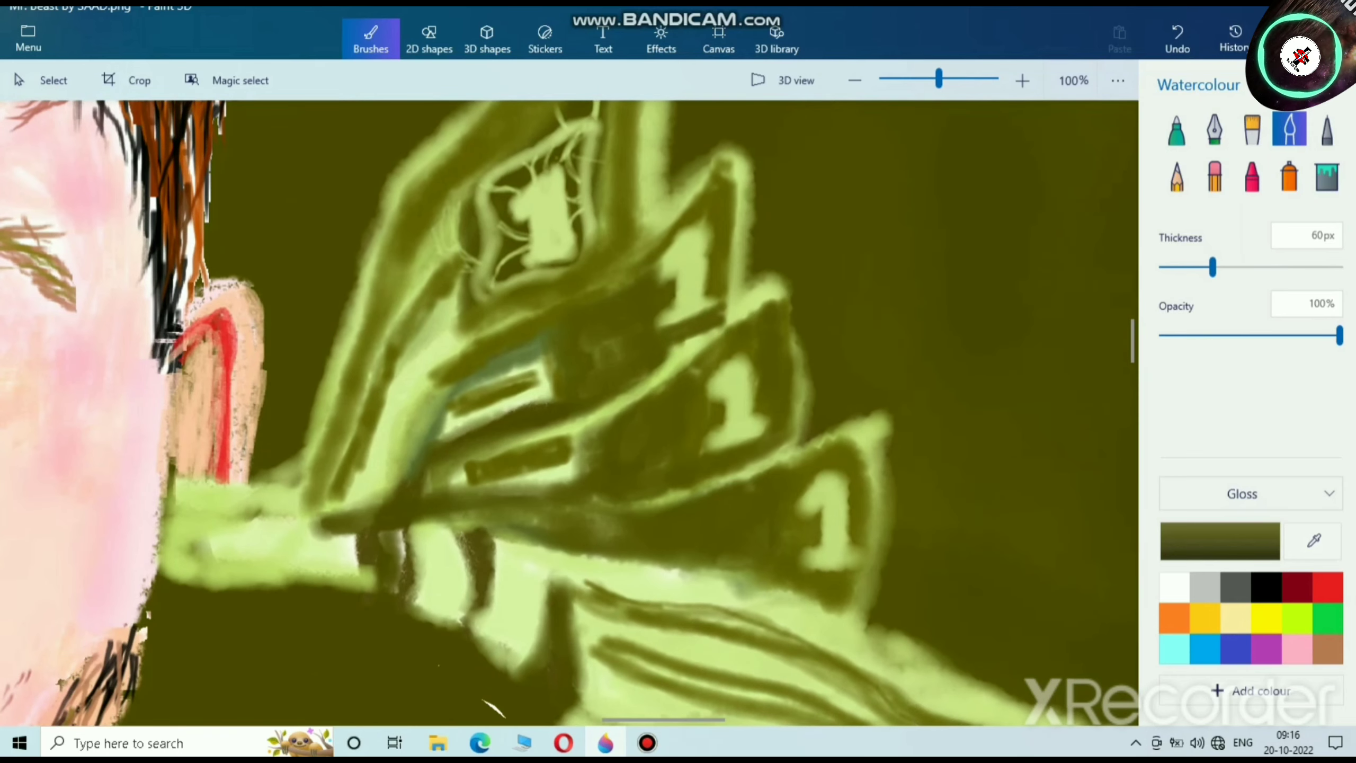
{"action": "scroll", "coordinate": [791, 585], "scroll_direction": "down", "scroll_amount": 3}
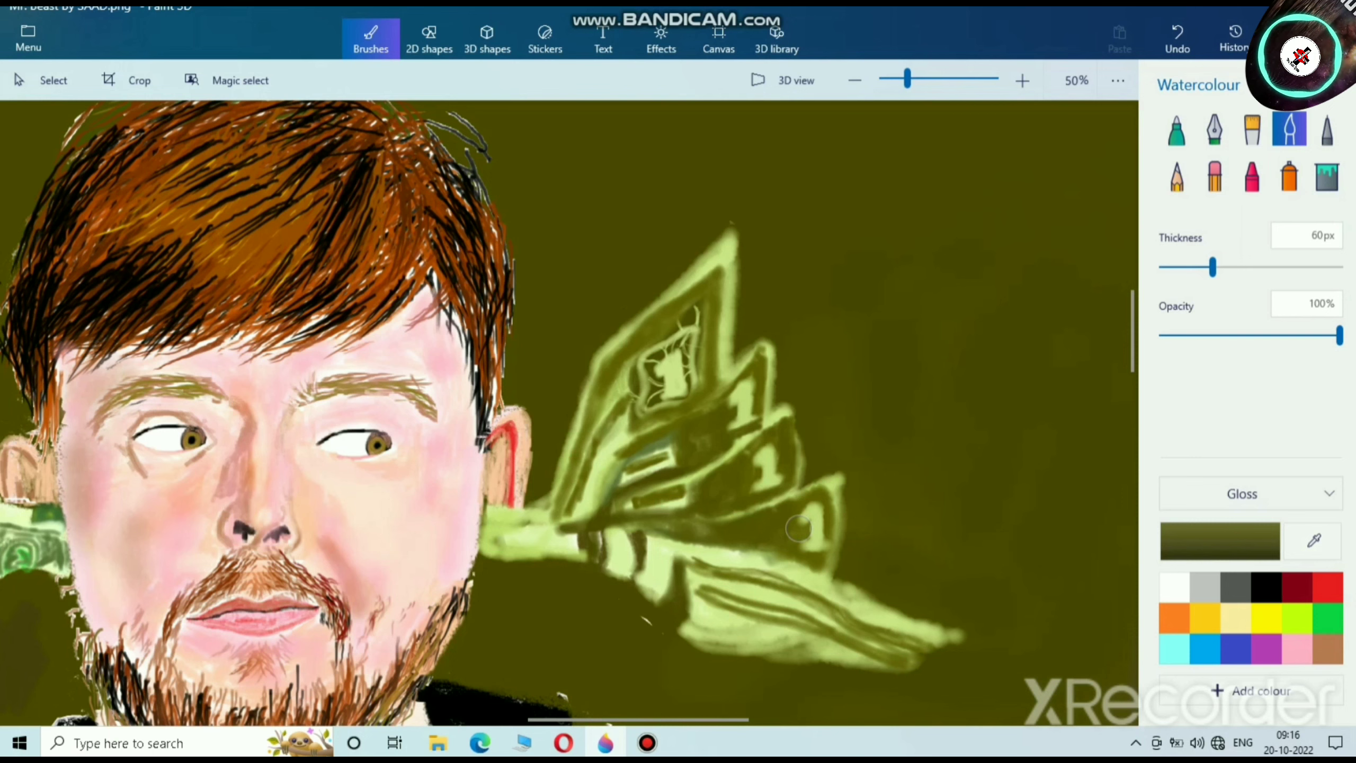
{"action": "scroll", "coordinate": [990, 572], "scroll_direction": "up", "scroll_amount": 5}
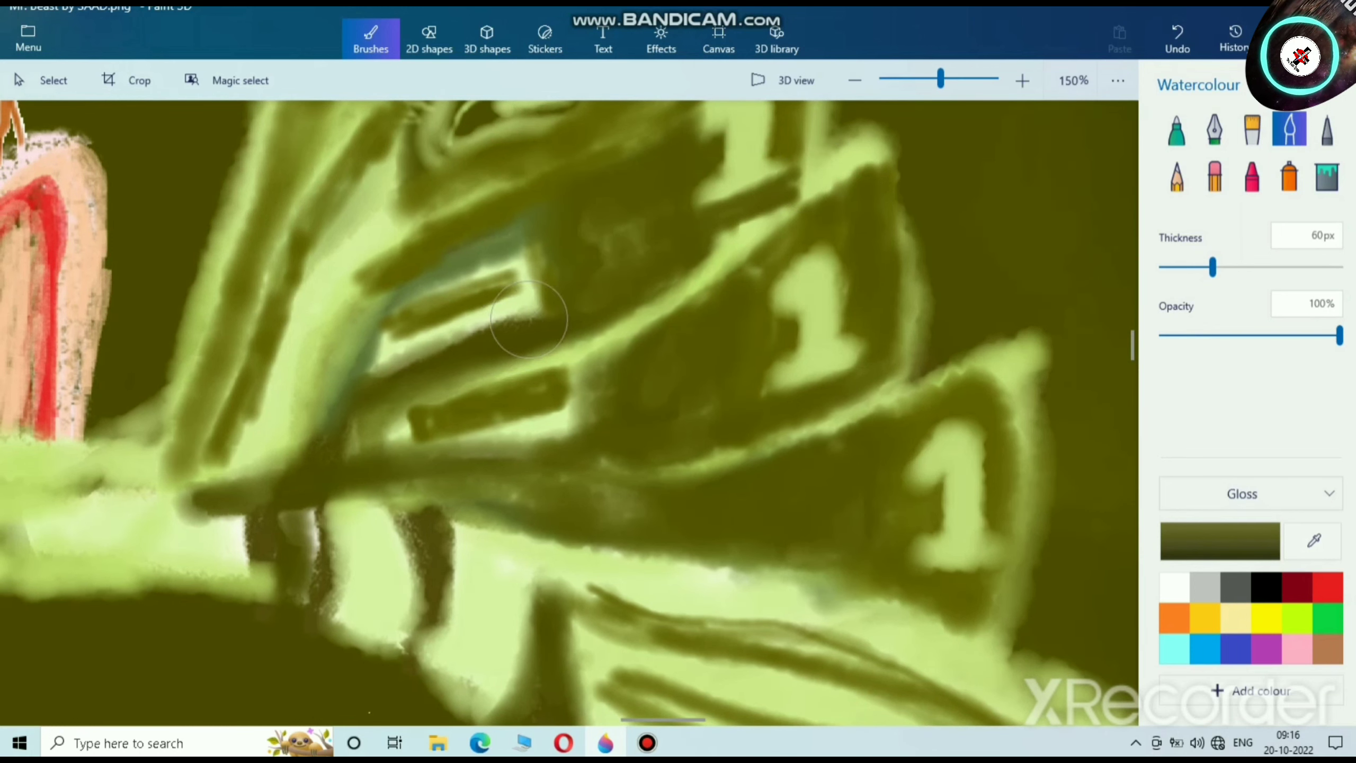
{"action": "mouse_move", "coordinate": [534, 321]}
{"action": "left_mouse_down"}
{"action": "mouse_move", "coordinate": [507, 277]}
{"action": "mouse_move", "coordinate": [436, 324]}
{"action": "mouse_move", "coordinate": [554, 239]}
{"action": "mouse_move", "coordinate": [416, 315]}
{"action": "mouse_move", "coordinate": [593, 238]}
{"action": "mouse_move", "coordinate": [622, 248]}
{"action": "left_mouse_up"}
{"action": "scroll", "coordinate": [451, 319], "scroll_direction": "down", "scroll_amount": 1}
{"action": "scroll", "coordinate": [525, 450], "scroll_direction": "down", "scroll_amount": 3}
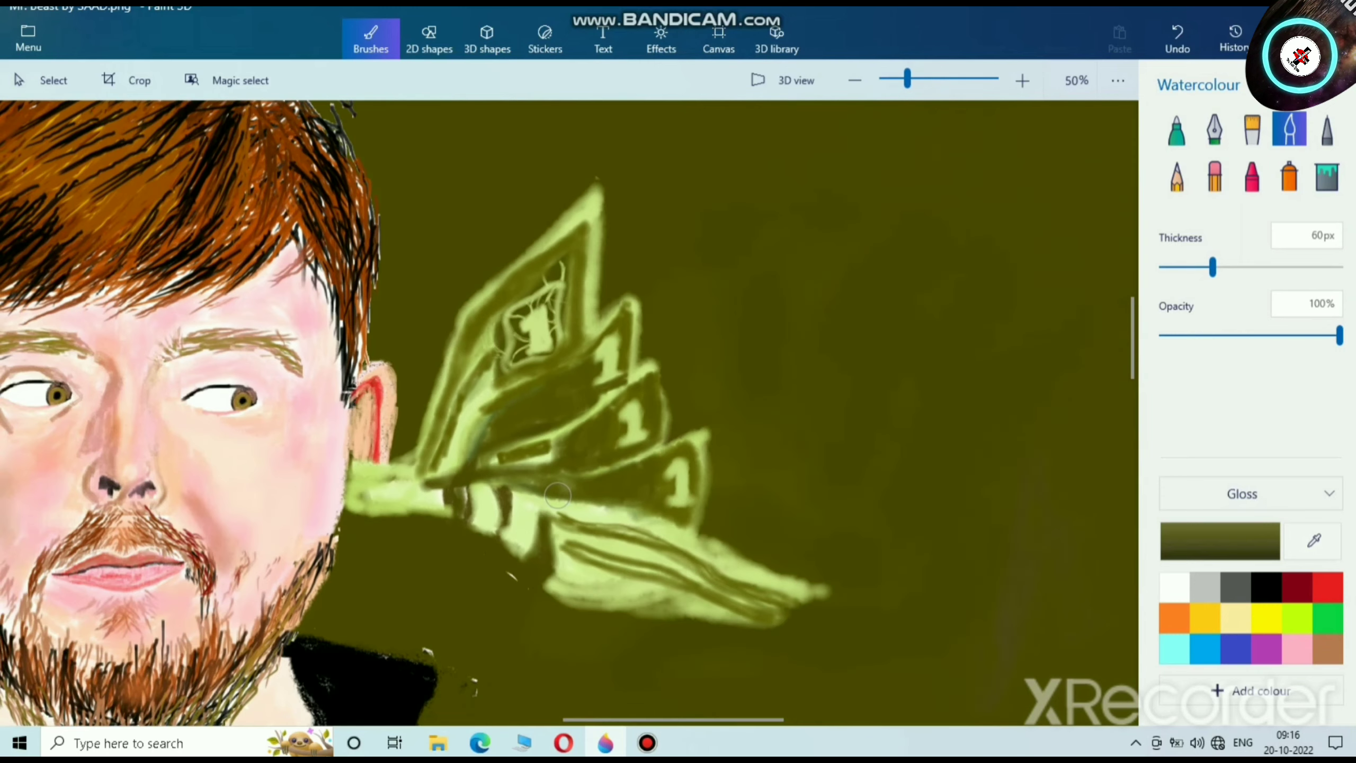
Step: Outline the second bill's numeral 1 with an irregular pale green frame, using colour efffbf and a 16 px brush
{"action": "left_click", "coordinate": [1298, 619]}
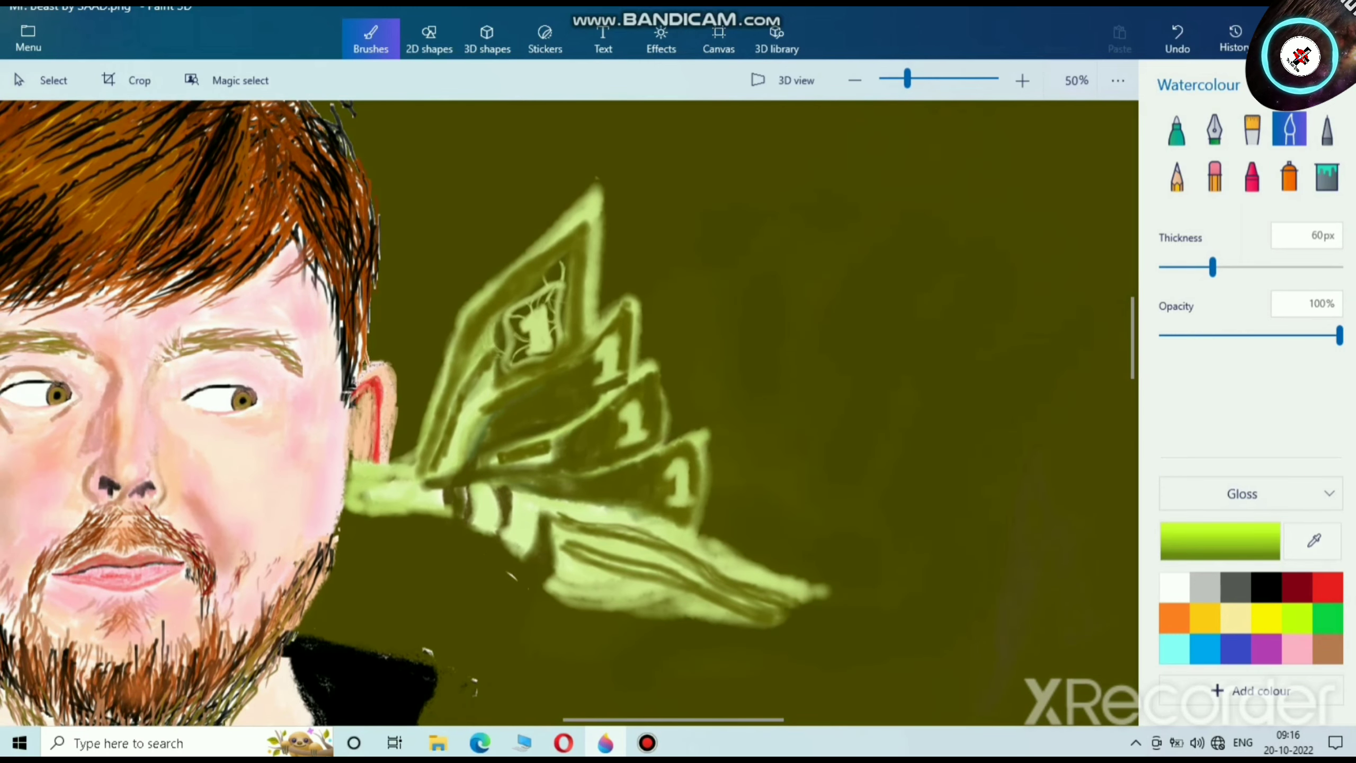
{"action": "left_click", "coordinate": [1220, 542]}
{"action": "left_click_drag", "start_coordinate": [619, 224], "coordinate": [567, 223]}
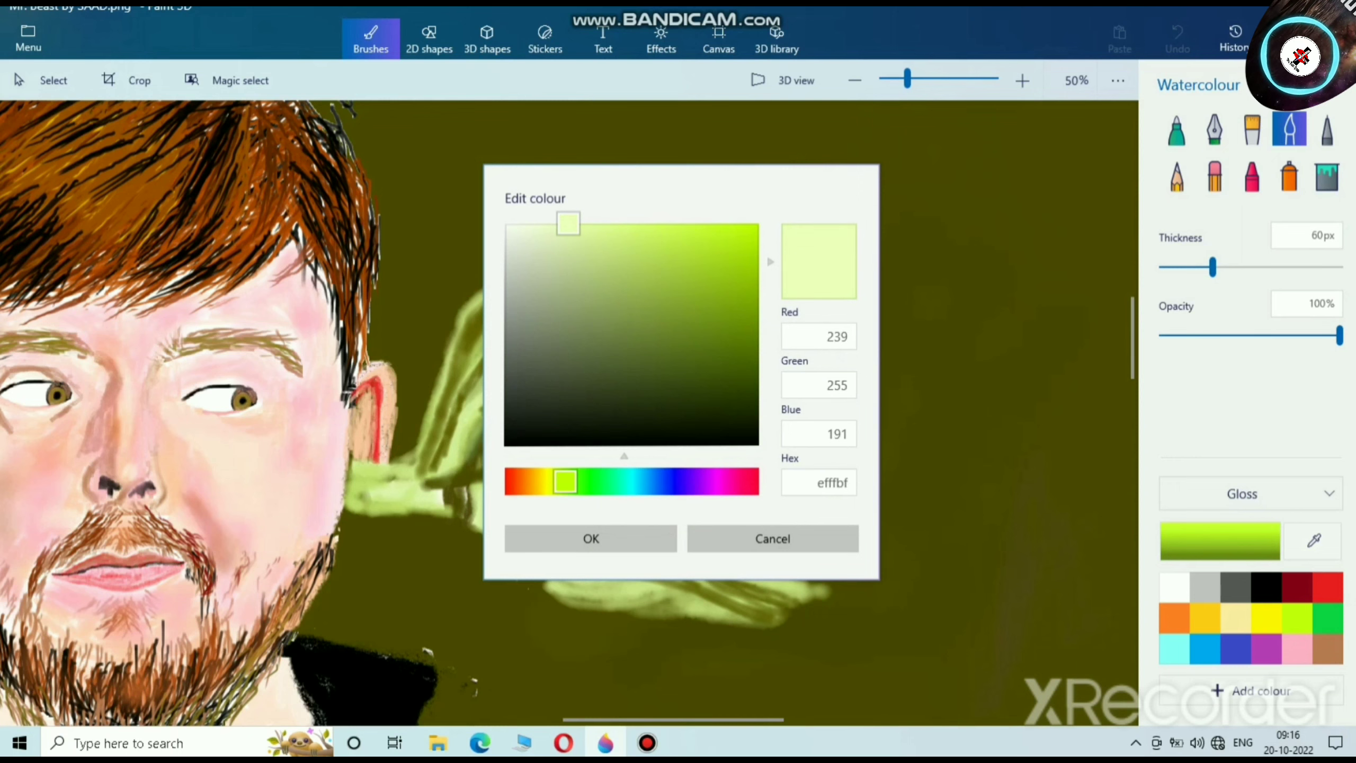
{"action": "left_click", "coordinate": [591, 538]}
{"action": "left_click_drag", "start_coordinate": [1212, 267], "coordinate": [1173, 267]}
{"action": "scroll", "coordinate": [551, 381], "scroll_direction": "up", "scroll_amount": 4}
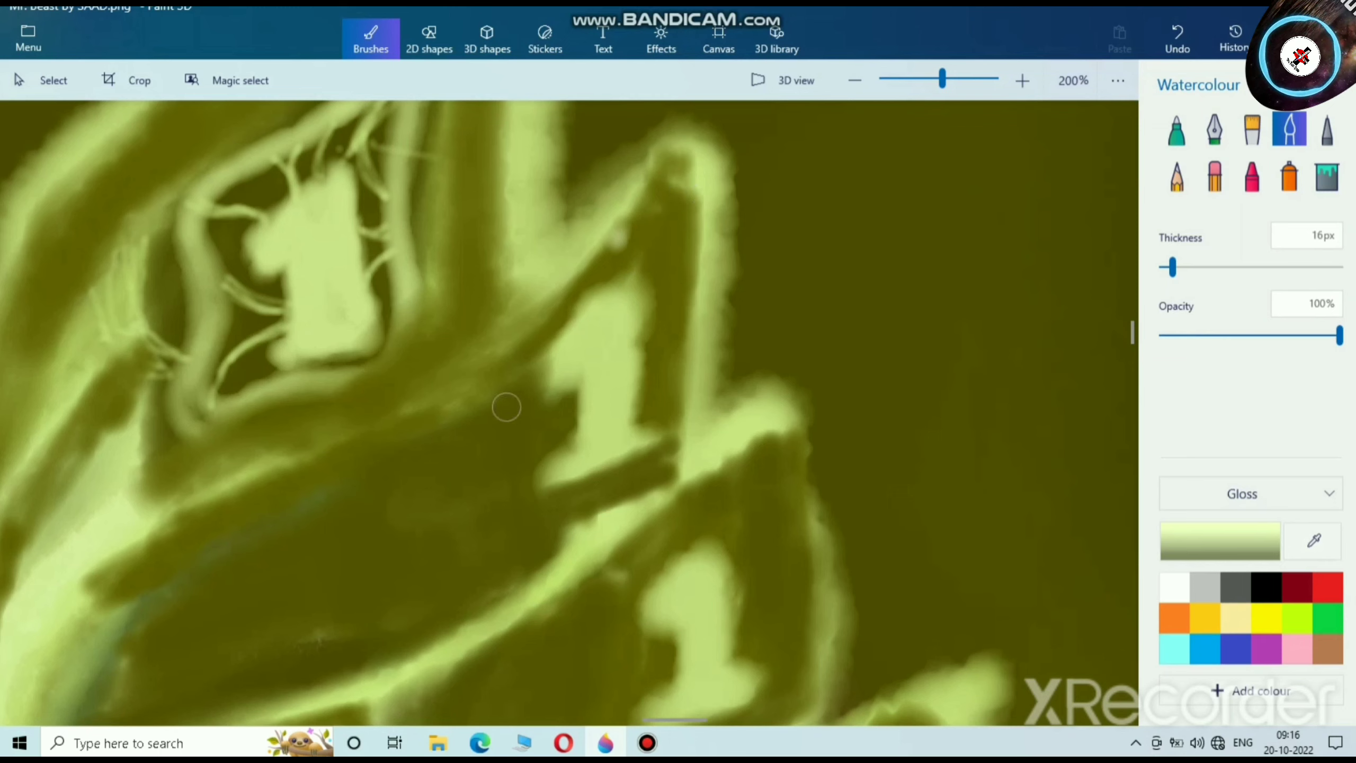
{"action": "mouse_move", "coordinate": [511, 368]}
{"action": "left_mouse_down"}
{"action": "mouse_move", "coordinate": [477, 417]}
{"action": "mouse_move", "coordinate": [510, 476]}
{"action": "mouse_move", "coordinate": [513, 526]}
{"action": "mouse_move", "coordinate": [563, 548]}
{"action": "left_mouse_up"}
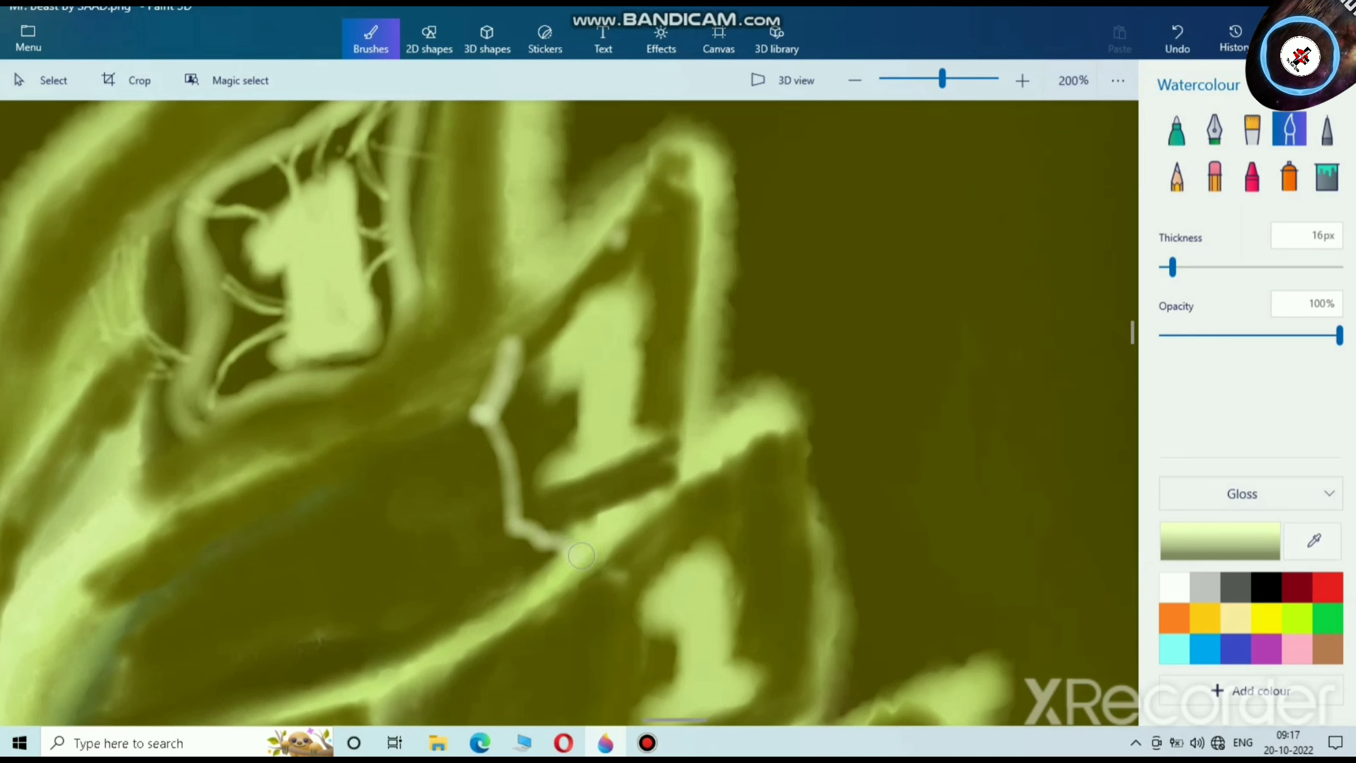
{"action": "mouse_move", "coordinate": [674, 485]}
{"action": "left_mouse_down"}
{"action": "mouse_move", "coordinate": [690, 406]}
{"action": "mouse_move", "coordinate": [670, 357]}
{"action": "mouse_move", "coordinate": [677, 280]}
{"action": "mouse_move", "coordinate": [654, 226]}
{"action": "mouse_move", "coordinate": [510, 339]}
{"action": "left_mouse_up"}
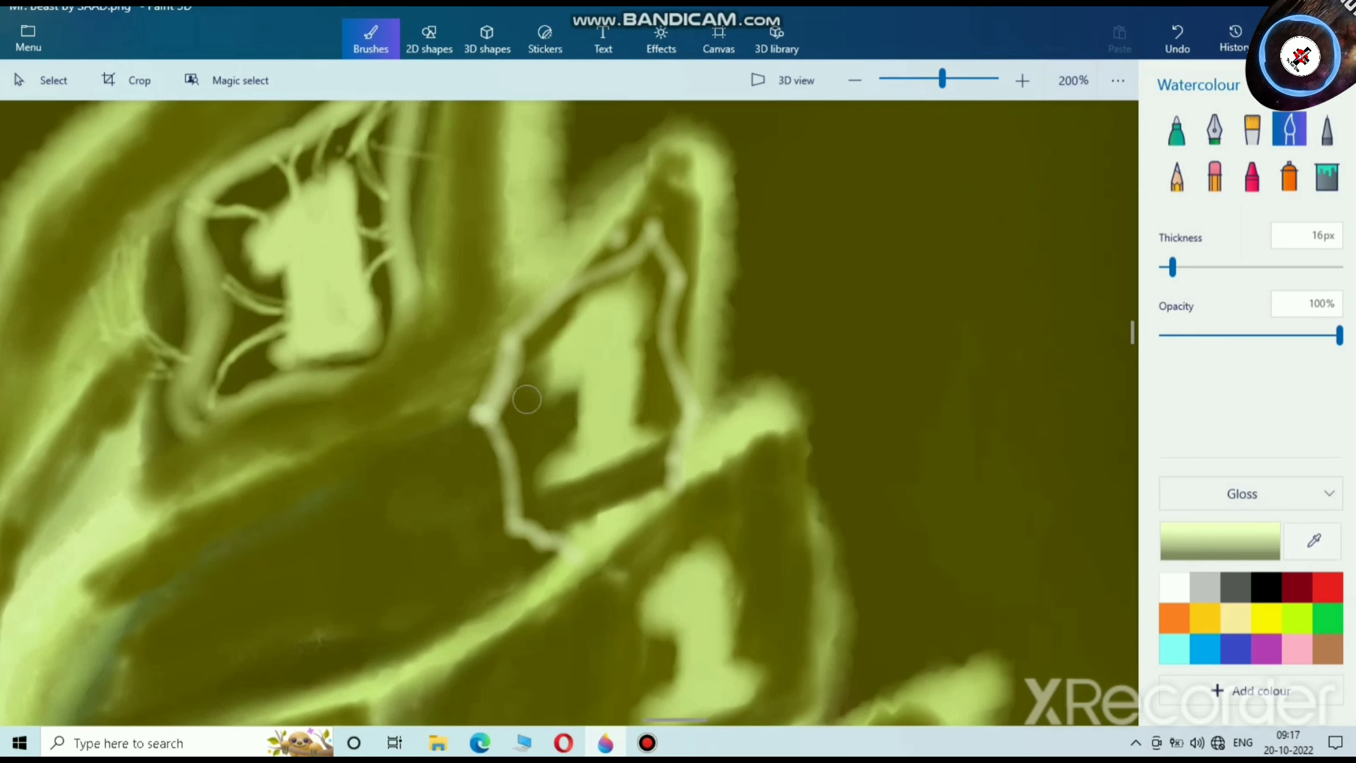
Step: Add short pale green spikes along both sides of the frame around the second bill's numeral
{"action": "left_click_drag", "start_coordinate": [503, 376], "coordinate": [527, 392]}
{"action": "left_click_drag", "start_coordinate": [516, 333], "coordinate": [536, 338]}
{"action": "mouse_move", "coordinate": [504, 450]}
{"action": "left_mouse_down"}
{"action": "mouse_move", "coordinate": [529, 422]}
{"action": "mouse_move", "coordinate": [481, 483]}
{"action": "mouse_move", "coordinate": [550, 467]}
{"action": "left_mouse_up"}
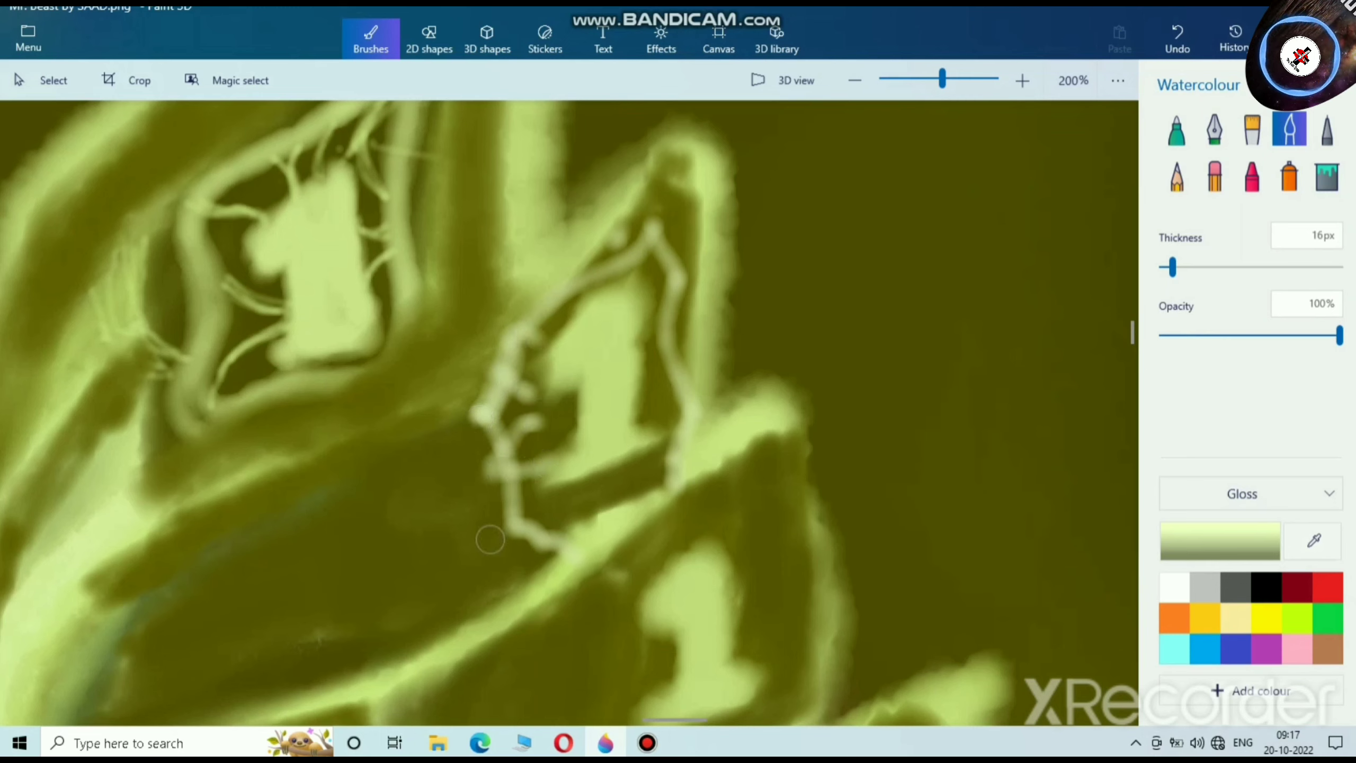
{"action": "left_click_drag", "start_coordinate": [510, 544], "coordinate": [544, 500]}
{"action": "left_click_drag", "start_coordinate": [514, 577], "coordinate": [587, 526]}
{"action": "mouse_move", "coordinate": [697, 188]}
{"action": "left_mouse_down"}
{"action": "mouse_move", "coordinate": [667, 250]}
{"action": "mouse_move", "coordinate": [698, 273]}
{"action": "mouse_move", "coordinate": [669, 260]}
{"action": "left_mouse_up"}
{"action": "left_click_drag", "start_coordinate": [689, 318], "coordinate": [660, 382]}
{"action": "scroll", "coordinate": [589, 524], "scroll_direction": "down", "scroll_amount": 5}
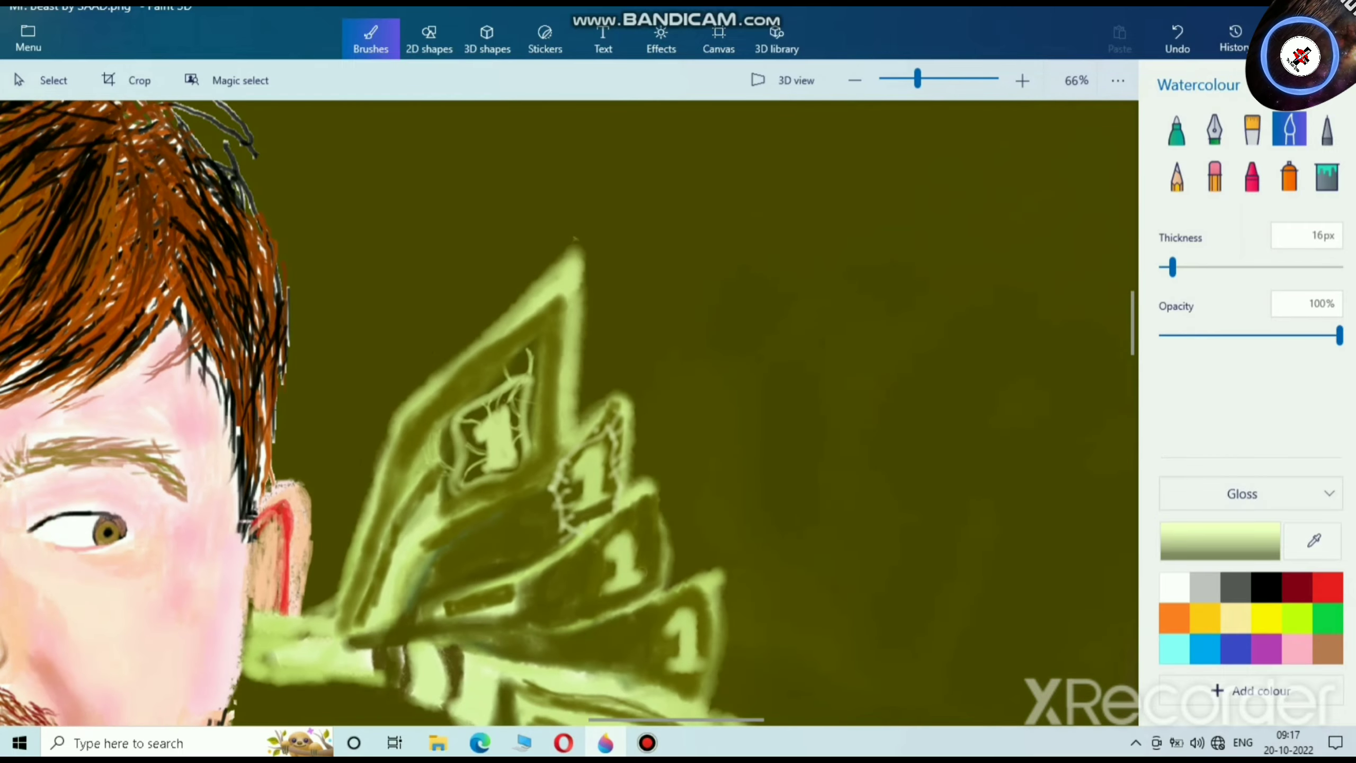
Step: Paint a pale green frame with short inward strokes around the third bill's numeral 1
{"action": "scroll", "coordinate": [576, 430], "scroll_direction": "up", "scroll_amount": 3, "text": "ctrl"}
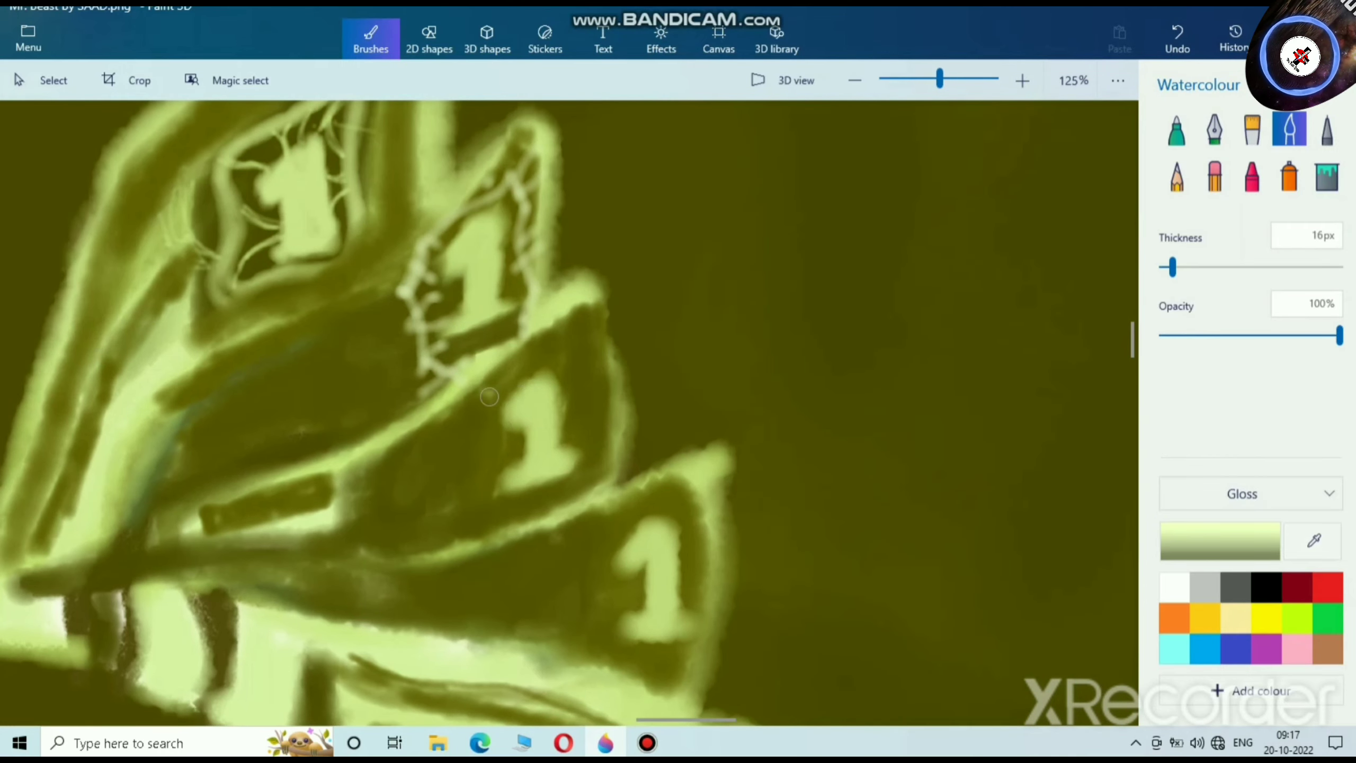
{"action": "mouse_move", "coordinate": [558, 352]}
{"action": "left_mouse_down"}
{"action": "mouse_move", "coordinate": [494, 373]}
{"action": "mouse_move", "coordinate": [470, 417]}
{"action": "mouse_move", "coordinate": [488, 514]}
{"action": "mouse_move", "coordinate": [595, 483]}
{"action": "mouse_move", "coordinate": [586, 356]}
{"action": "mouse_move", "coordinate": [559, 340]}
{"action": "left_mouse_up"}
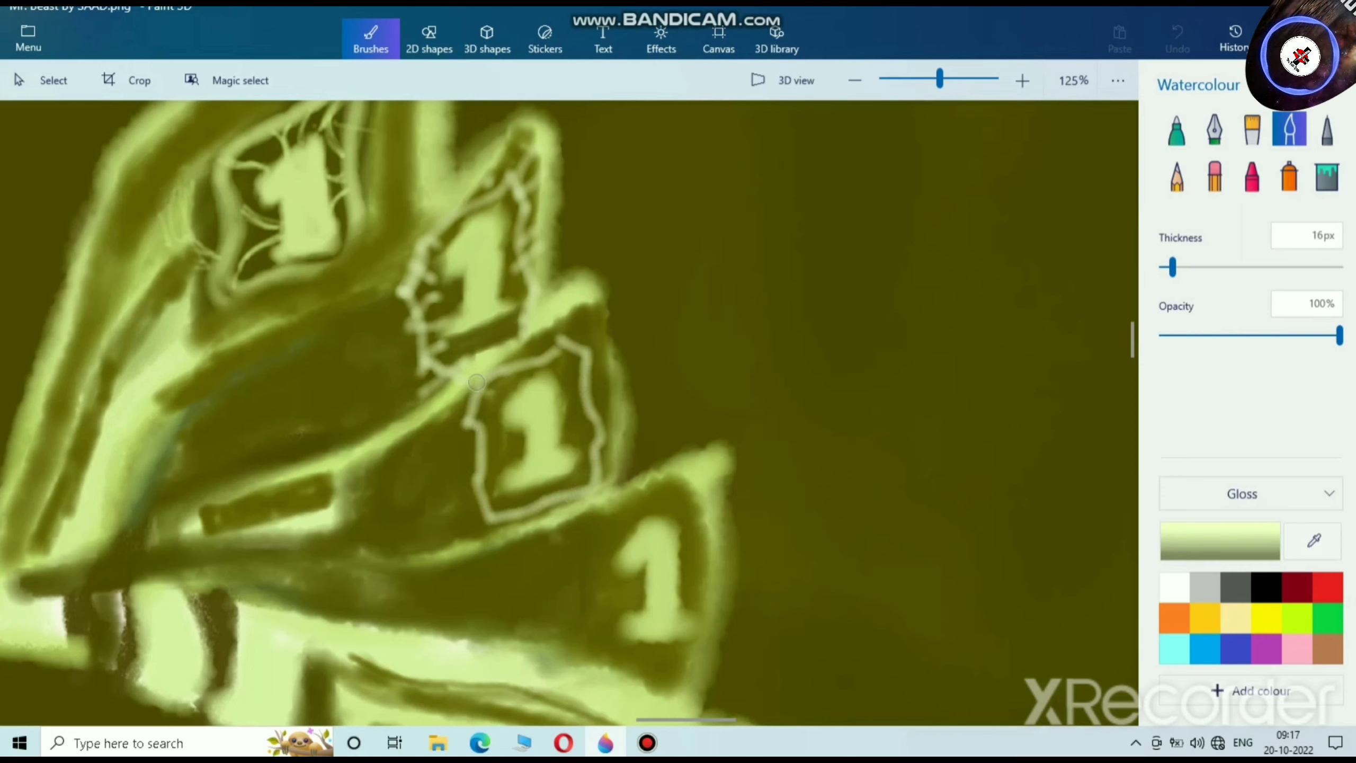
{"action": "left_click_drag", "start_coordinate": [477, 382], "coordinate": [505, 398]}
{"action": "mouse_move", "coordinate": [596, 326]}
{"action": "left_mouse_down"}
{"action": "mouse_move", "coordinate": [567, 372]}
{"action": "mouse_move", "coordinate": [595, 394]}
{"action": "mouse_move", "coordinate": [574, 399]}
{"action": "mouse_move", "coordinate": [603, 416]}
{"action": "mouse_move", "coordinate": [562, 431]}
{"action": "left_mouse_up"}
{"action": "left_click_drag", "start_coordinate": [470, 446], "coordinate": [524, 447]}
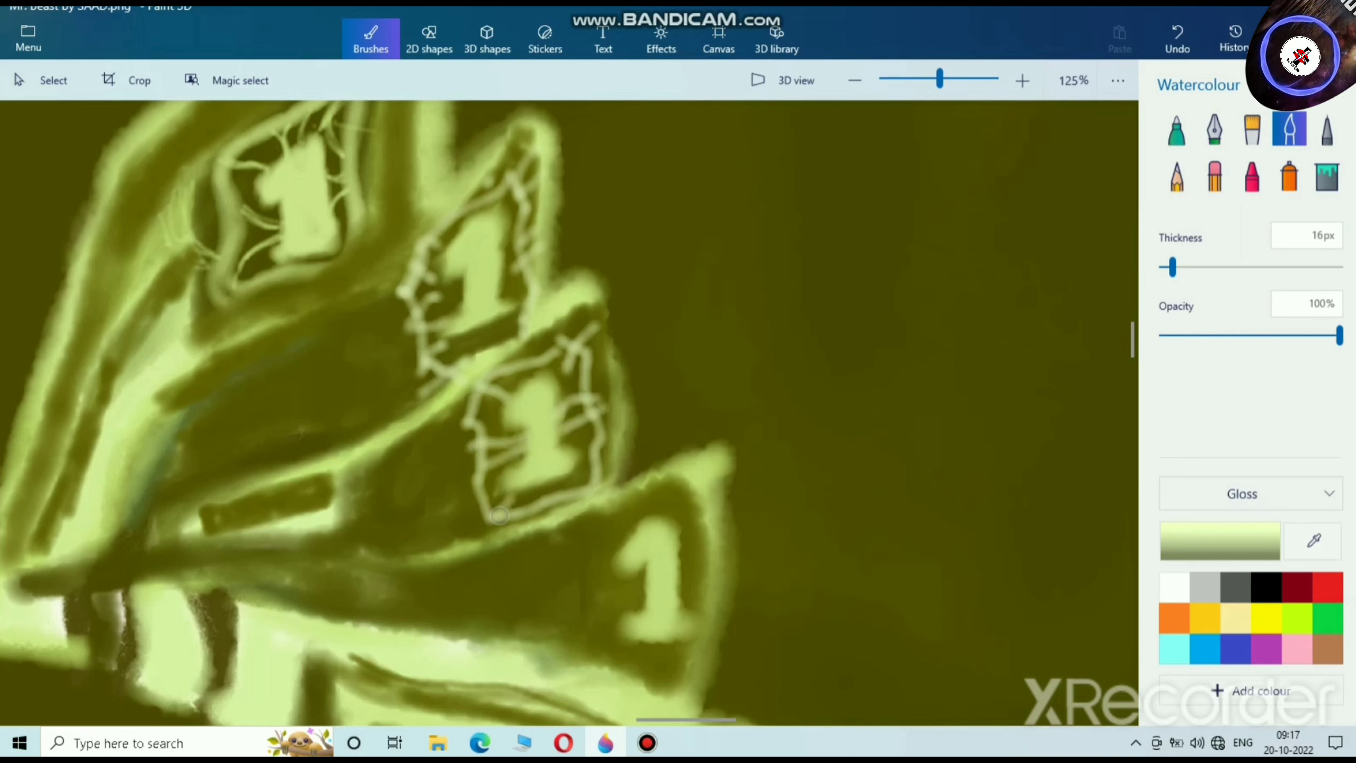
{"action": "left_click_drag", "start_coordinate": [579, 499], "coordinate": [558, 486]}
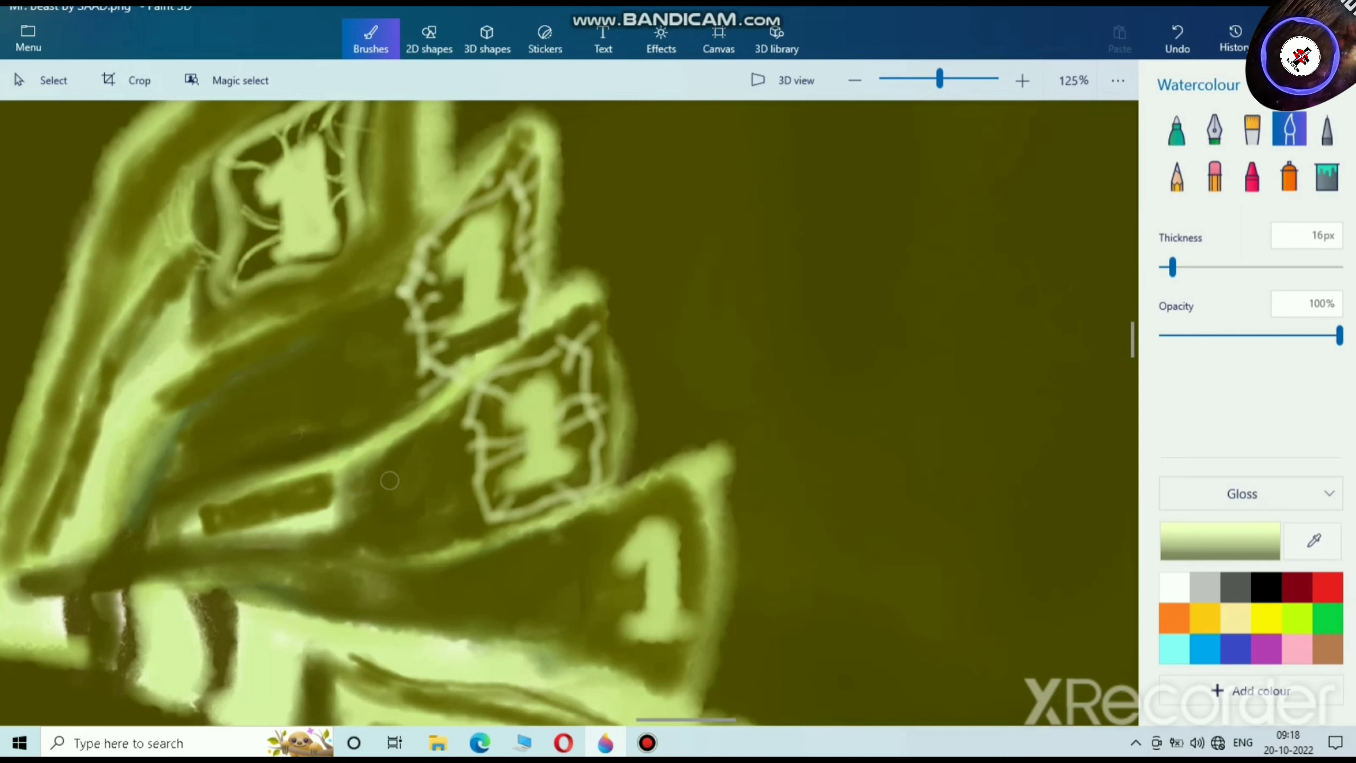
Step: Paint angular pale green corner lines on the inner parts of the third, second and fourth bills with a 32 px brush
{"action": "mouse_move", "coordinate": [359, 474]}
{"action": "left_mouse_down"}
{"action": "mouse_move", "coordinate": [451, 446]}
{"action": "mouse_move", "coordinate": [362, 480]}
{"action": "mouse_move", "coordinate": [432, 465]}
{"action": "mouse_move", "coordinate": [385, 484]}
{"action": "mouse_move", "coordinate": [445, 452]}
{"action": "mouse_move", "coordinate": [470, 537]}
{"action": "mouse_move", "coordinate": [448, 450]}
{"action": "left_mouse_up"}
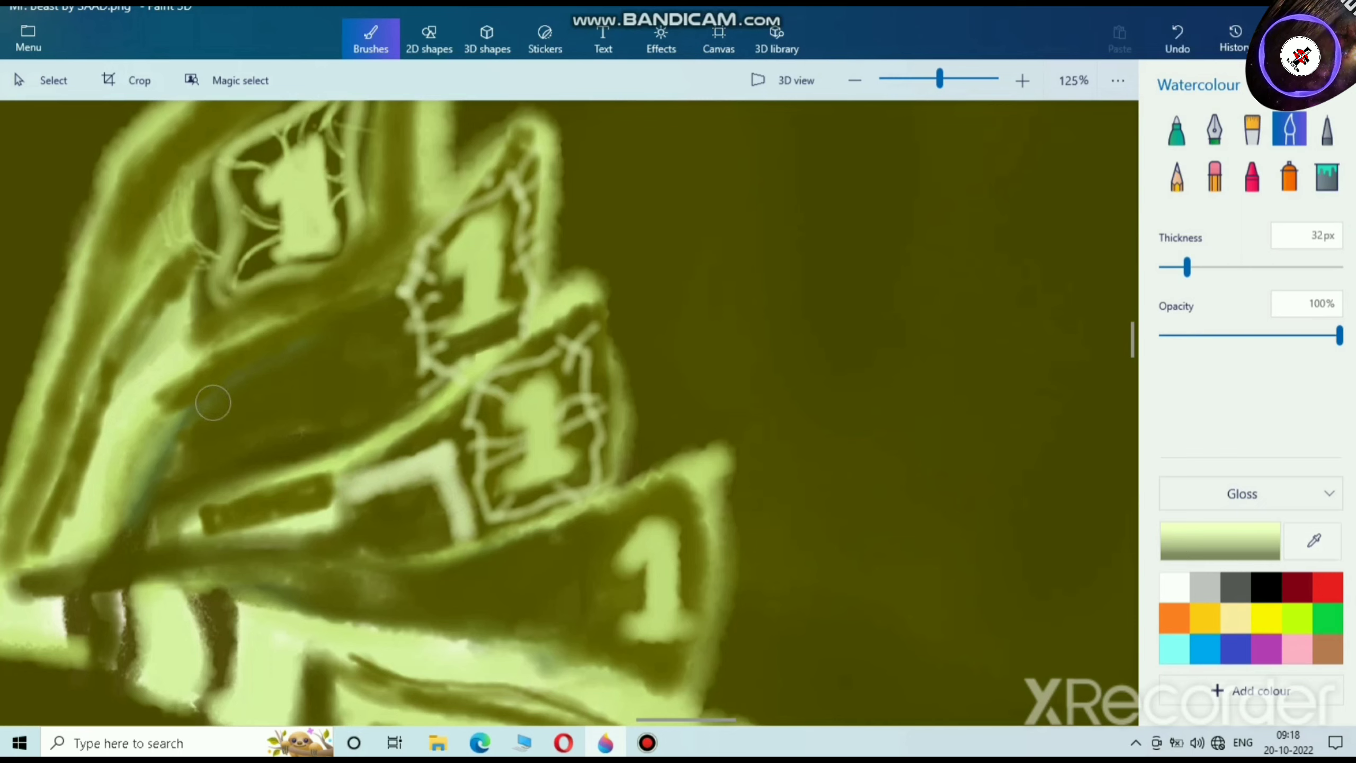
{"action": "mouse_move", "coordinate": [229, 411]}
{"action": "left_mouse_down"}
{"action": "mouse_move", "coordinate": [374, 334]}
{"action": "mouse_move", "coordinate": [388, 420]}
{"action": "mouse_move", "coordinate": [365, 331]}
{"action": "mouse_move", "coordinate": [212, 404]}
{"action": "mouse_move", "coordinate": [351, 351]}
{"action": "mouse_move", "coordinate": [369, 361]}
{"action": "mouse_move", "coordinate": [353, 396]}
{"action": "mouse_move", "coordinate": [368, 389]}
{"action": "mouse_move", "coordinate": [374, 420]}
{"action": "mouse_move", "coordinate": [428, 452]}
{"action": "mouse_move", "coordinate": [430, 434]}
{"action": "mouse_move", "coordinate": [348, 373]}
{"action": "left_mouse_up"}
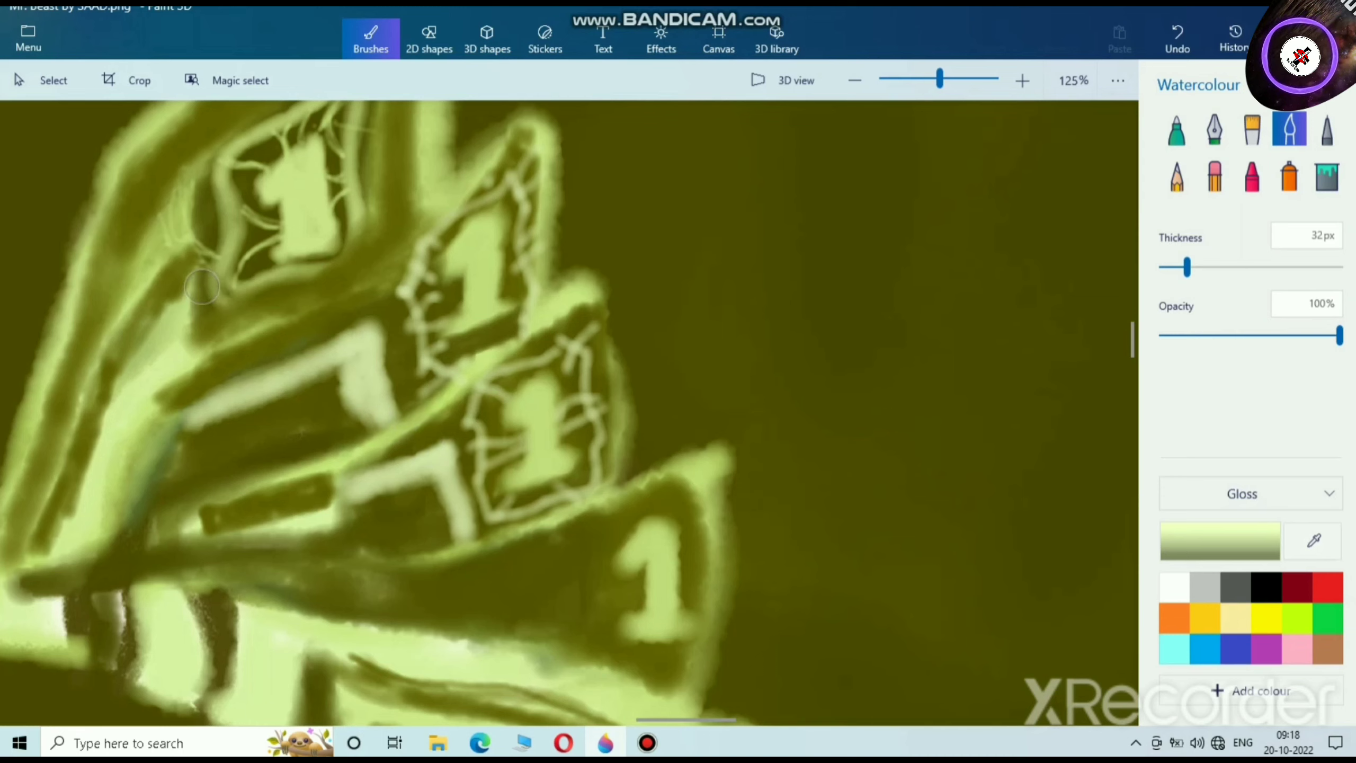
{"action": "left_click_drag", "start_coordinate": [602, 588], "coordinate": [549, 522]}
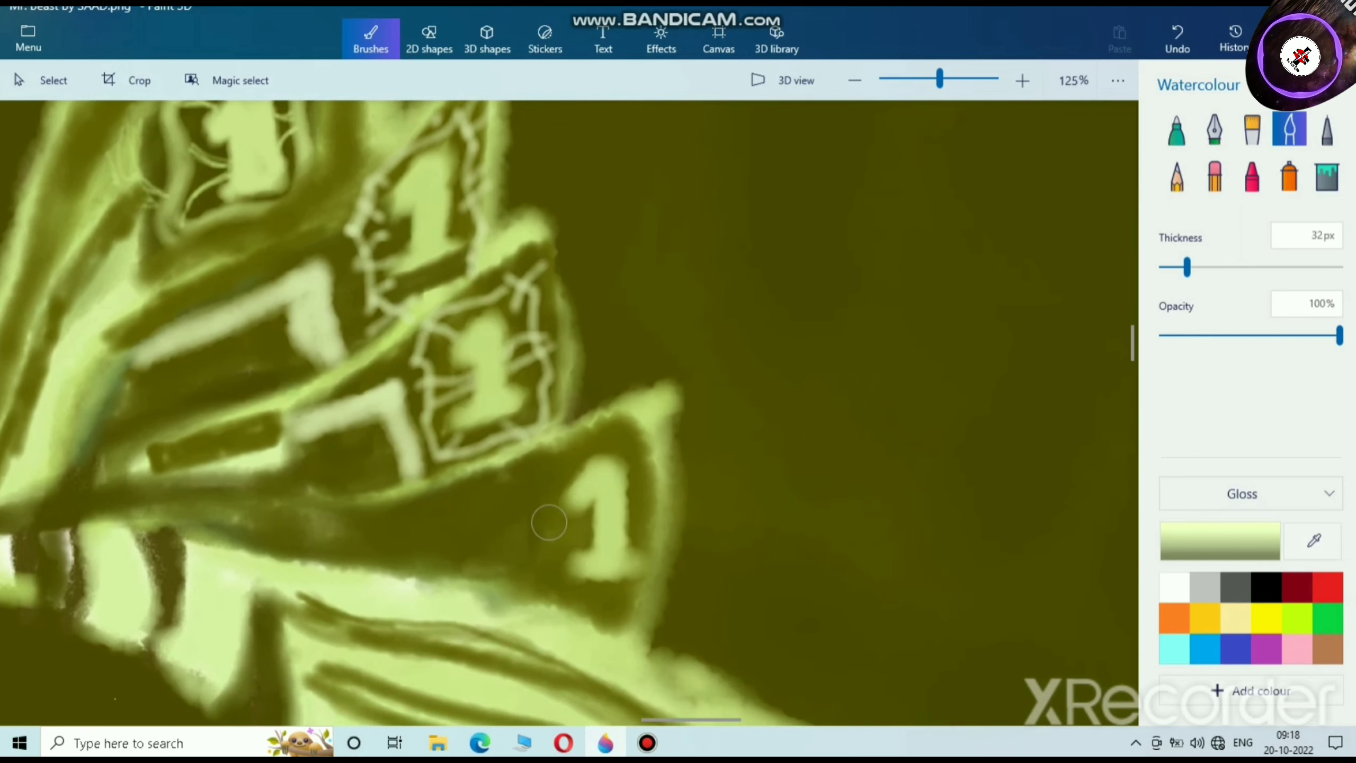
{"action": "mouse_move", "coordinate": [309, 528]}
{"action": "left_mouse_down"}
{"action": "mouse_move", "coordinate": [486, 521]}
{"action": "mouse_move", "coordinate": [280, 548]}
{"action": "mouse_move", "coordinate": [505, 506]}
{"action": "mouse_move", "coordinate": [438, 527]}
{"action": "mouse_move", "coordinate": [510, 514]}
{"action": "mouse_move", "coordinate": [495, 539]}
{"action": "mouse_move", "coordinate": [510, 596]}
{"action": "mouse_move", "coordinate": [486, 549]}
{"action": "mouse_move", "coordinate": [494, 515]}
{"action": "mouse_move", "coordinate": [514, 591]}
{"action": "mouse_move", "coordinate": [491, 527]}
{"action": "mouse_move", "coordinate": [499, 593]}
{"action": "mouse_move", "coordinate": [452, 600]}
{"action": "left_mouse_up"}
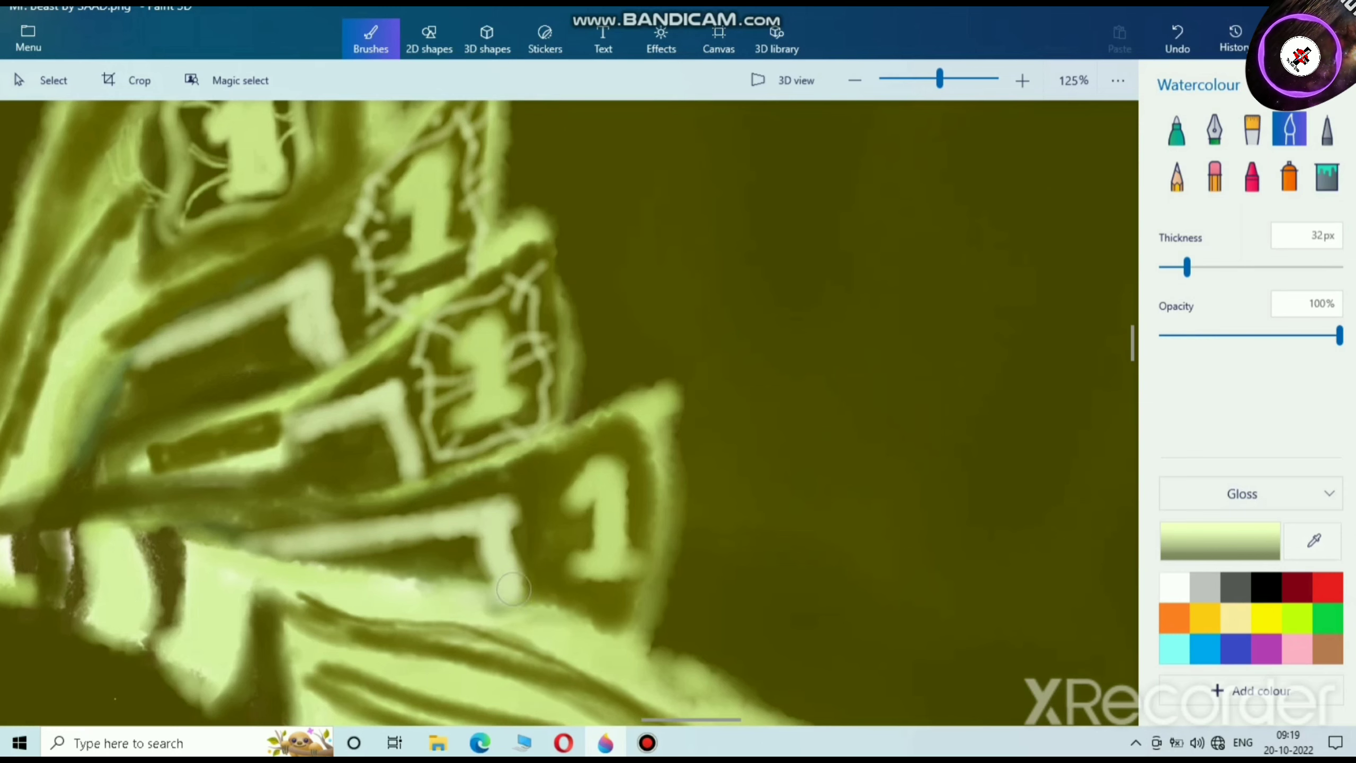
{"action": "scroll", "coordinate": [458, 486], "scroll_direction": "down", "scroll_amount": 5}
{"action": "scroll", "coordinate": [415, 492], "scroll_direction": "up", "scroll_amount": 5}
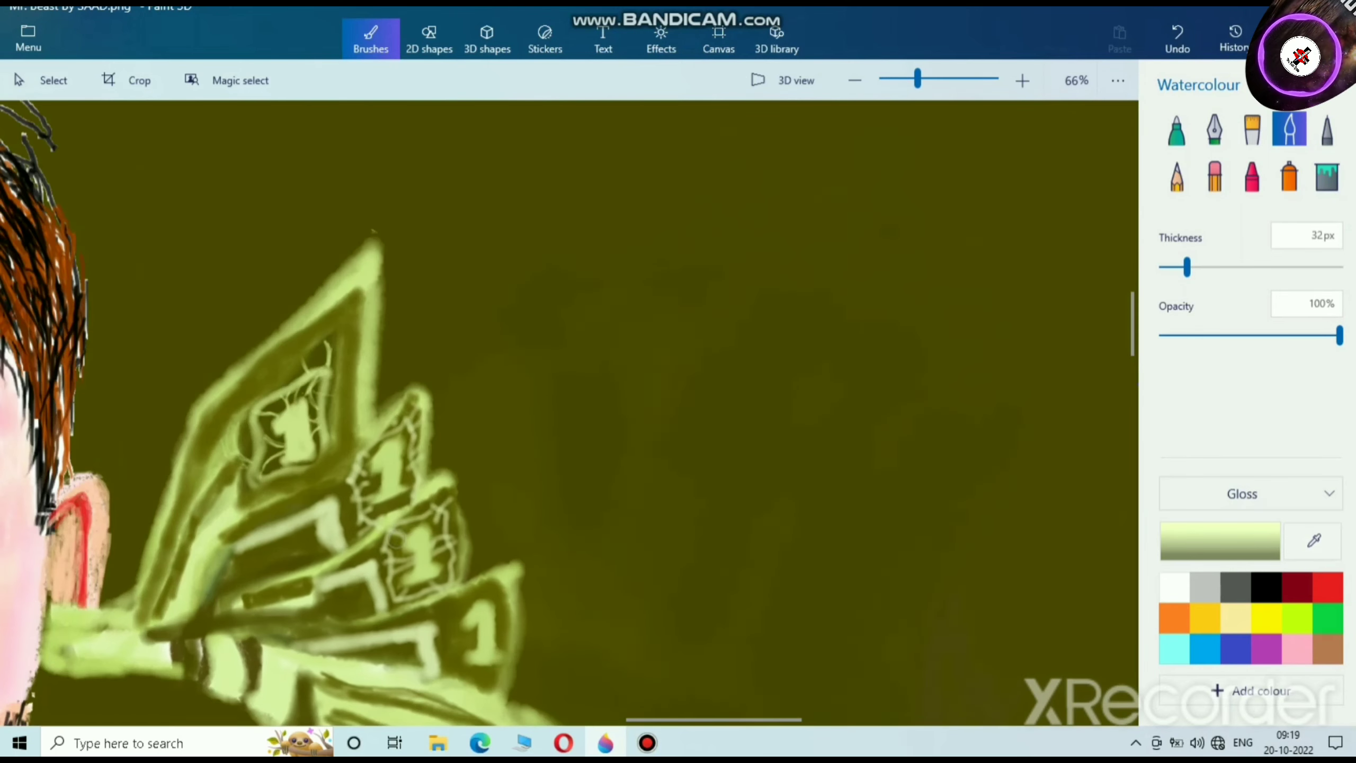
Step: Draw a wavy pale-green frame with short inner ticks around the 1 on the lowest numbered bill, using a 10 px brush
{"action": "left_click_drag", "start_coordinate": [1174, 267], "coordinate": [1166, 267]}
{"action": "scroll", "coordinate": [548, 431], "scroll_direction": "up", "scroll_amount": 5}
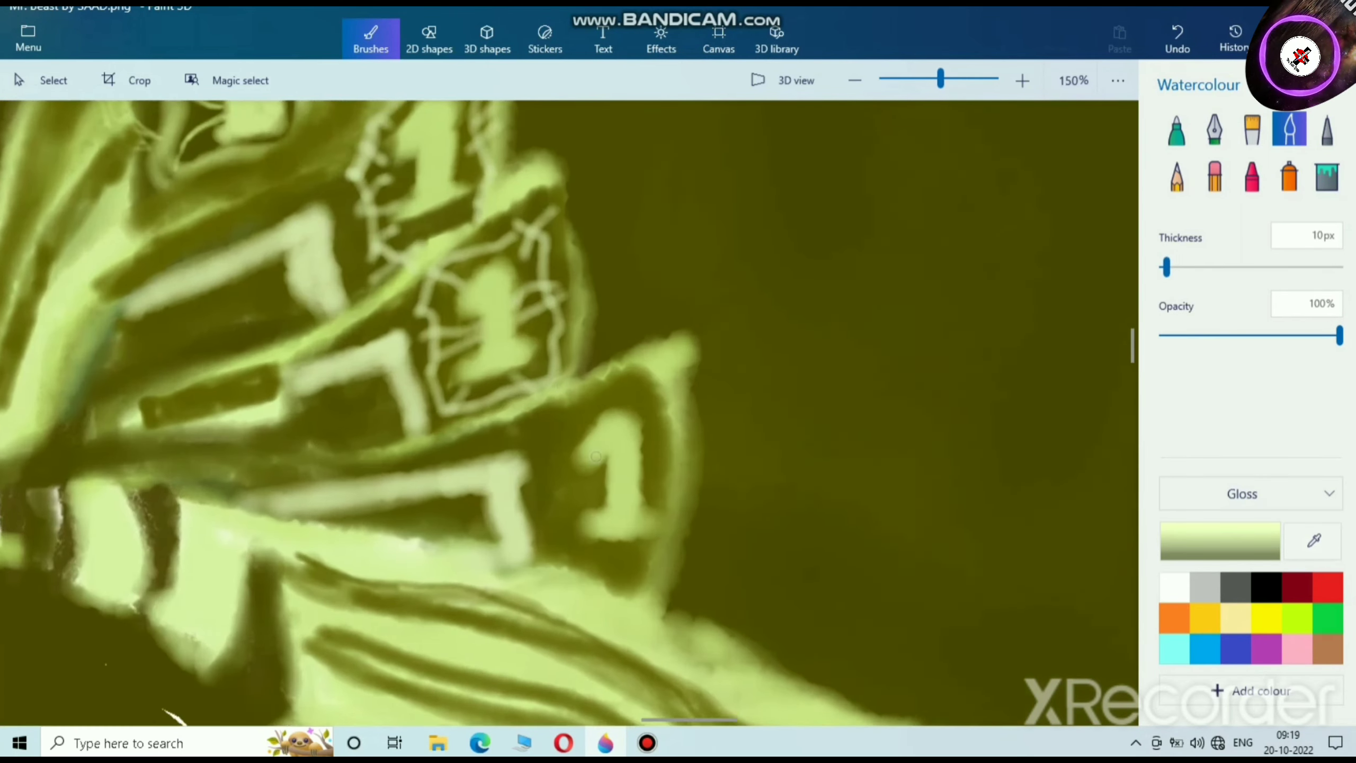
{"action": "mouse_move", "coordinate": [531, 438]}
{"action": "left_mouse_down"}
{"action": "mouse_move", "coordinate": [538, 393]}
{"action": "mouse_move", "coordinate": [558, 376]}
{"action": "mouse_move", "coordinate": [659, 344]}
{"action": "mouse_move", "coordinate": [700, 398]}
{"action": "mouse_move", "coordinate": [701, 593]}
{"action": "mouse_move", "coordinate": [600, 624]}
{"action": "mouse_move", "coordinate": [549, 575]}
{"action": "mouse_move", "coordinate": [529, 422]}
{"action": "mouse_move", "coordinate": [539, 391]}
{"action": "mouse_move", "coordinate": [531, 402]}
{"action": "mouse_move", "coordinate": [576, 429]}
{"action": "left_mouse_up"}
{"action": "left_click_drag", "start_coordinate": [599, 375], "coordinate": [588, 418]}
{"action": "left_click_drag", "start_coordinate": [630, 359], "coordinate": [650, 397]}
{"action": "mouse_move", "coordinate": [684, 363]}
{"action": "left_mouse_down"}
{"action": "mouse_move", "coordinate": [670, 408]}
{"action": "mouse_move", "coordinate": [689, 497]}
{"action": "mouse_move", "coordinate": [740, 502]}
{"action": "left_mouse_up"}
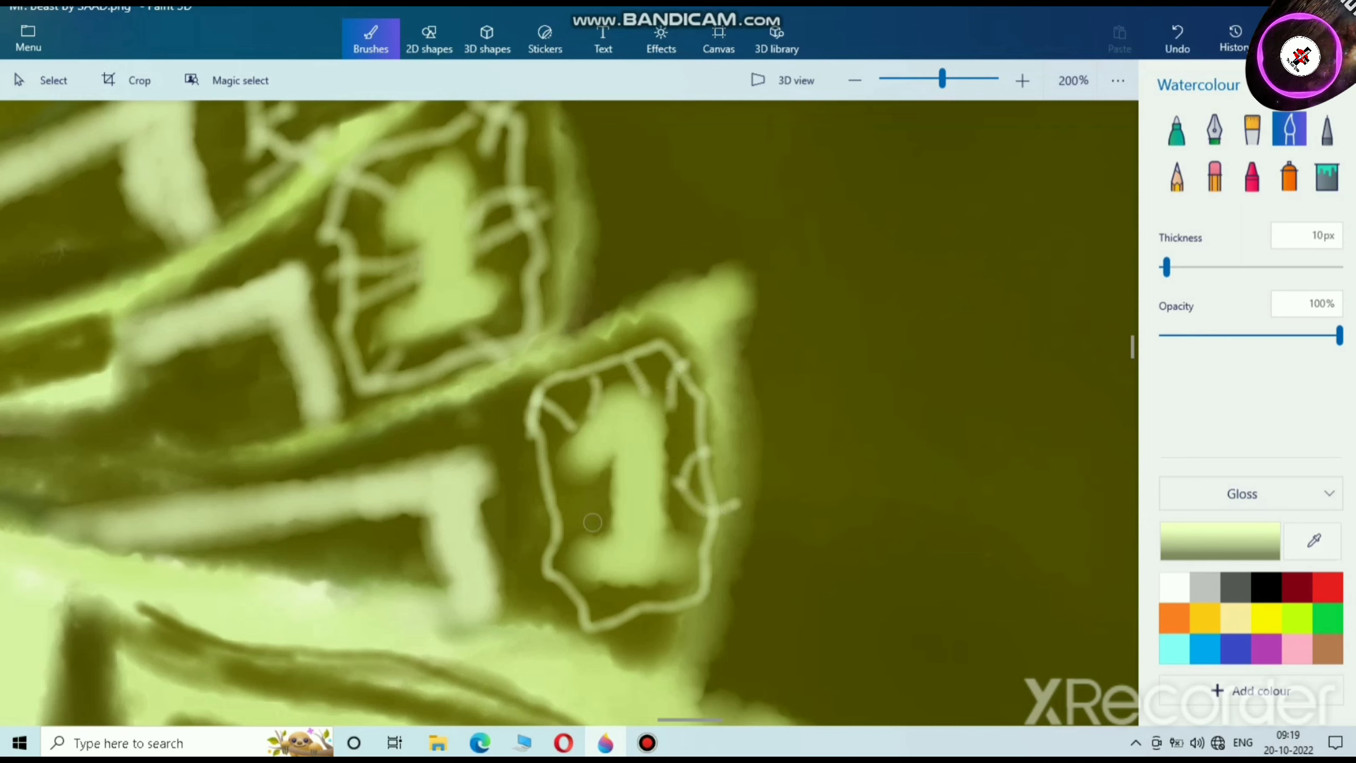
Step: Add small pale-green decorative strokes along the left side and base of the frame on the lowest numbered bill
{"action": "mouse_move", "coordinate": [550, 500]}
{"action": "left_mouse_down"}
{"action": "mouse_move", "coordinate": [587, 482]}
{"action": "mouse_move", "coordinate": [609, 513]}
{"action": "left_mouse_up"}
{"action": "left_click_drag", "start_coordinate": [622, 585], "coordinate": [593, 623]}
{"action": "left_click_drag", "start_coordinate": [662, 589], "coordinate": [656, 638]}
{"action": "left_click_drag", "start_coordinate": [690, 581], "coordinate": [695, 620]}
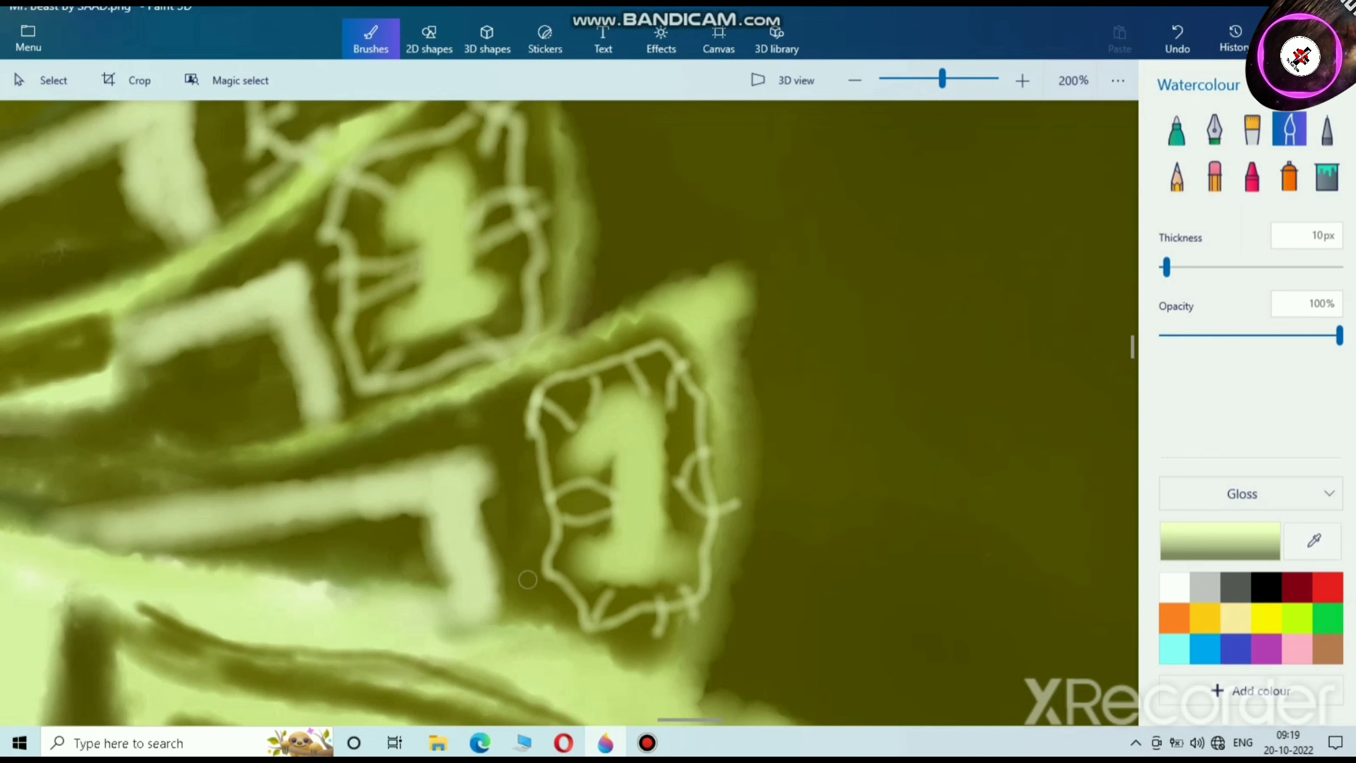
{"action": "left_click_drag", "start_coordinate": [533, 472], "coordinate": [501, 523]}
{"action": "left_click_drag", "start_coordinate": [547, 525], "coordinate": [519, 545]}
{"action": "scroll", "coordinate": [518, 542], "scroll_direction": "down", "scroll_amount": 3}
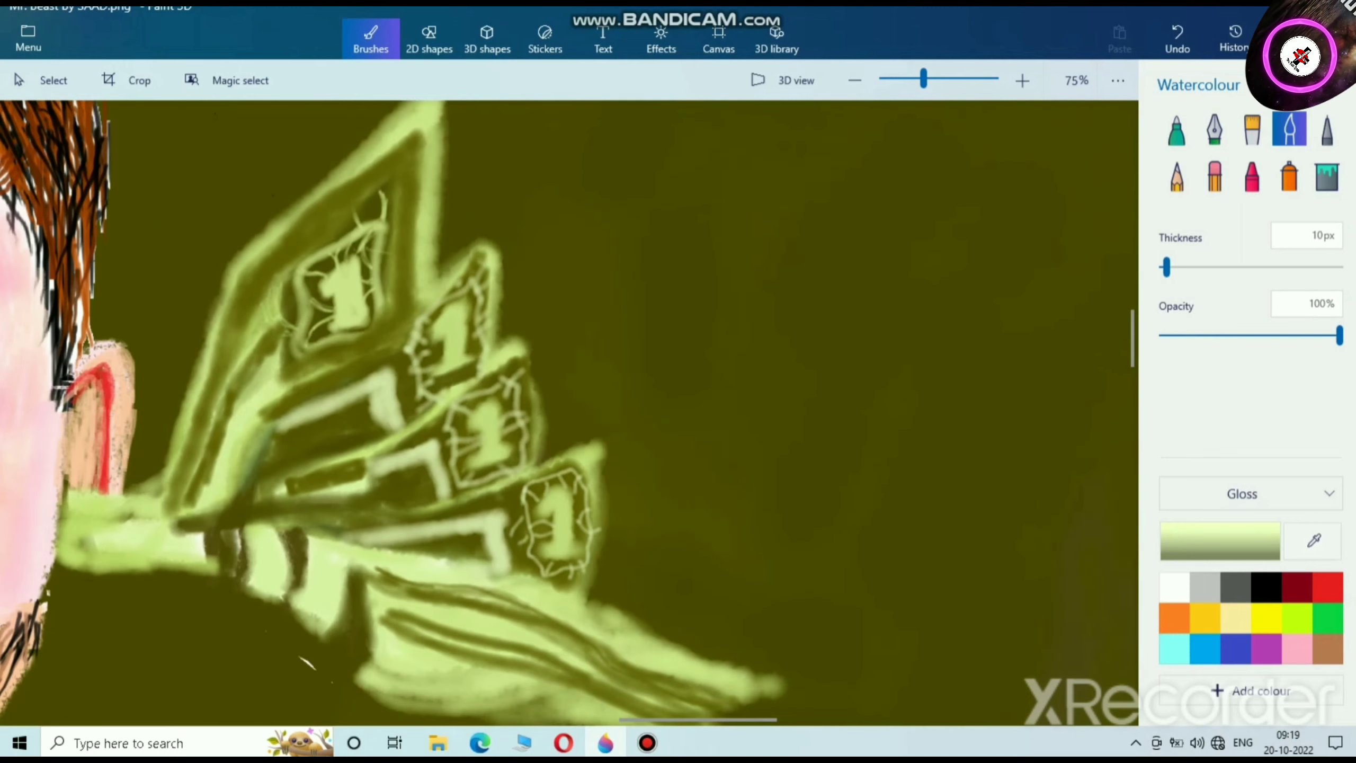
Step: Add short pale-green ornamental strokes above the framed 1 on the topmost bill of the fan
{"action": "scroll", "coordinate": [342, 241], "scroll_direction": "up", "scroll_amount": 4}
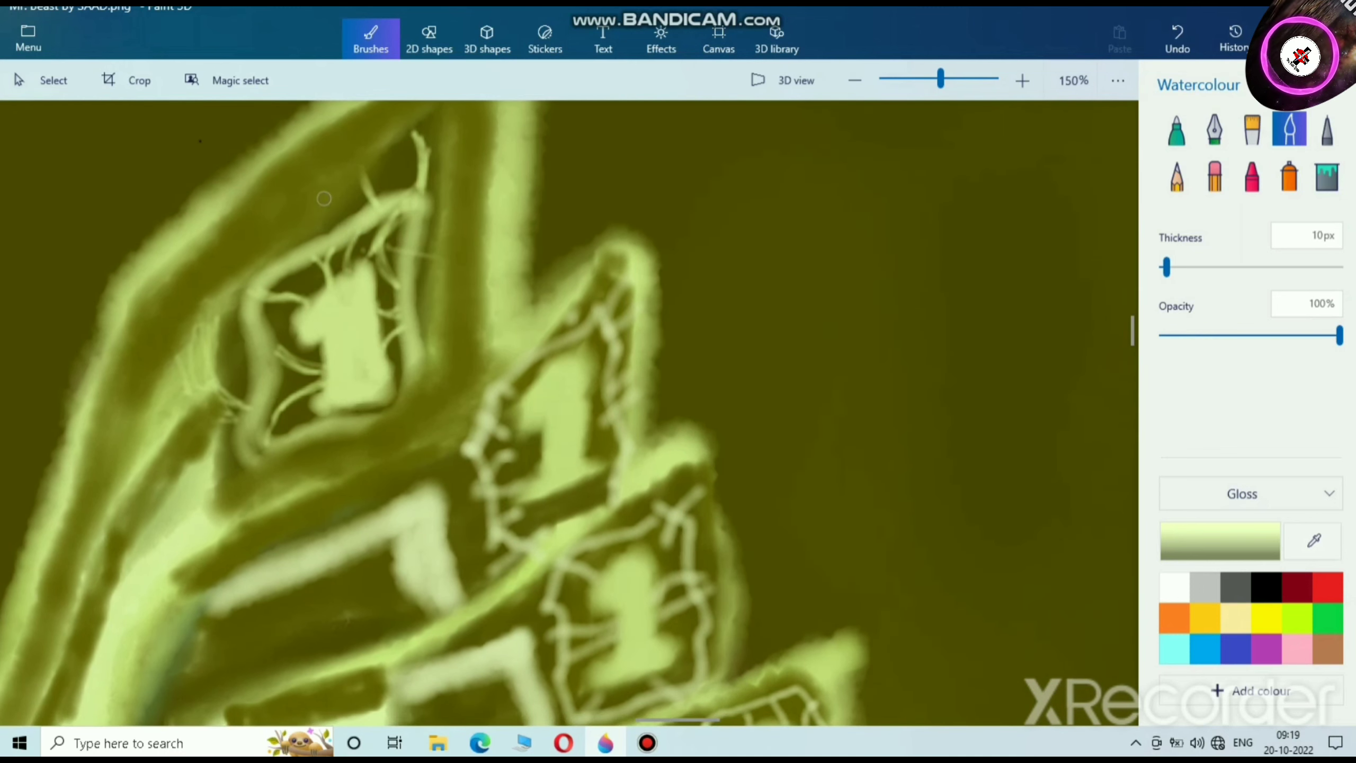
{"action": "left_click_drag", "start_coordinate": [295, 181], "coordinate": [327, 230]}
{"action": "left_click_drag", "start_coordinate": [332, 167], "coordinate": [329, 233]}
{"action": "left_click_drag", "start_coordinate": [232, 250], "coordinate": [265, 280]}
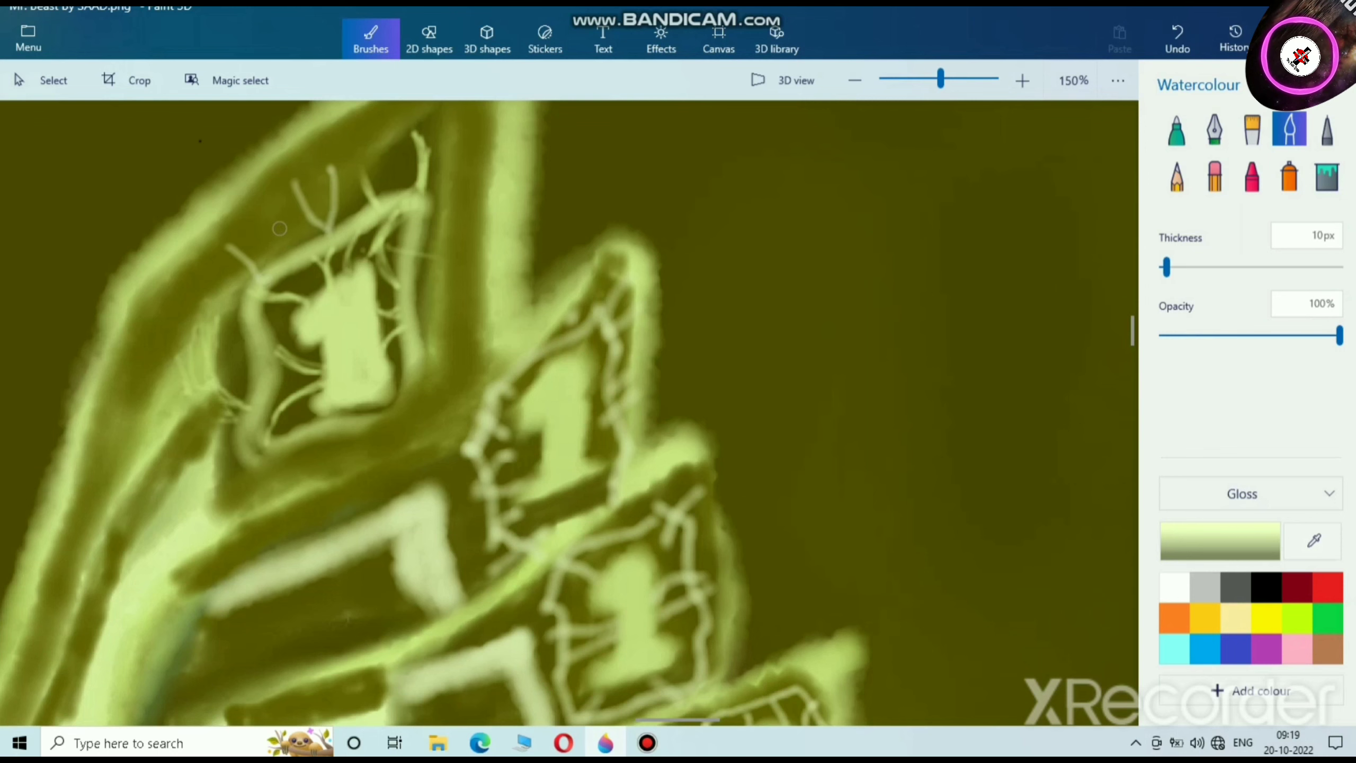
{"action": "left_click_drag", "start_coordinate": [265, 216], "coordinate": [281, 262]}
{"action": "scroll", "coordinate": [585, 546], "scroll_direction": "down", "scroll_amount": 5}
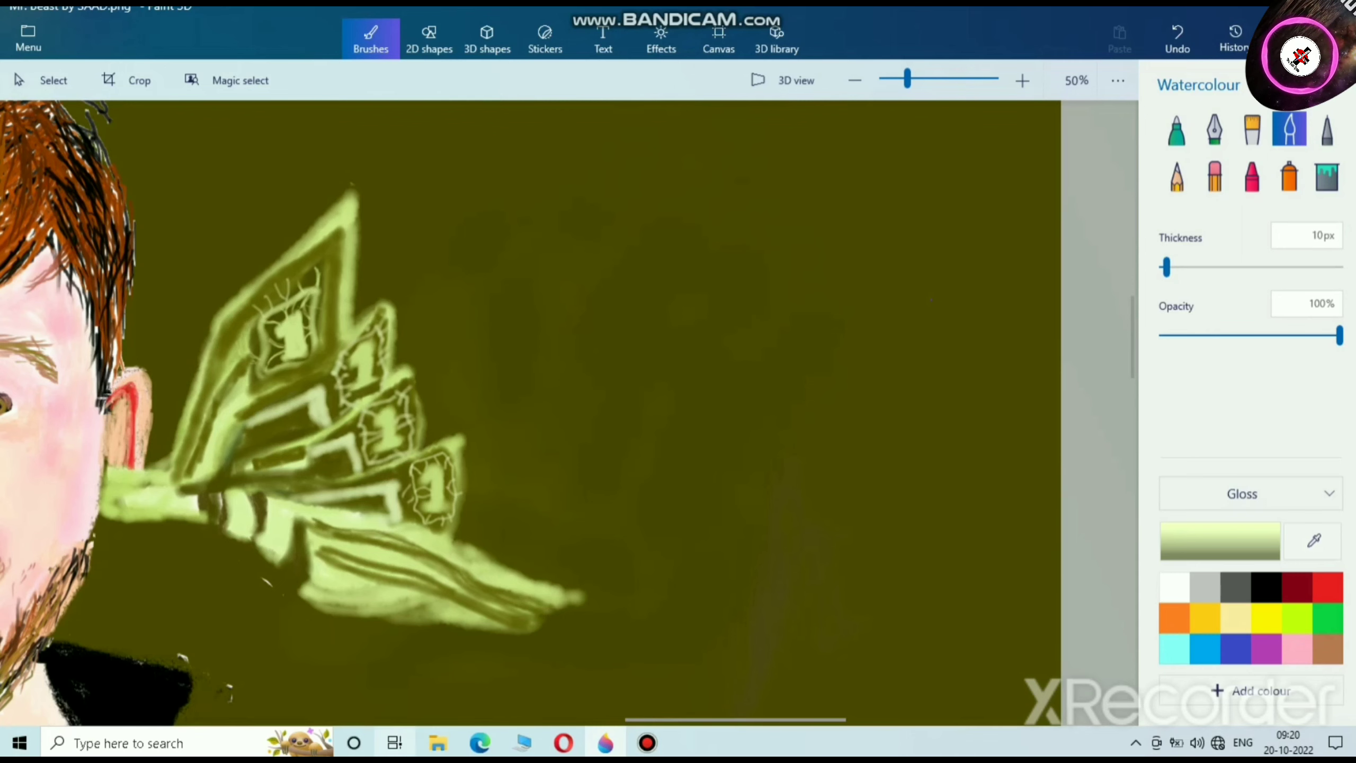
Step: Paint over the dark stripes on the bottom folded bill in pale lime green with an 86 px brush
{"action": "scroll", "coordinate": [381, 615], "scroll_direction": "up", "scroll_amount": 5}
{"action": "left_click", "coordinate": [1267, 618]}
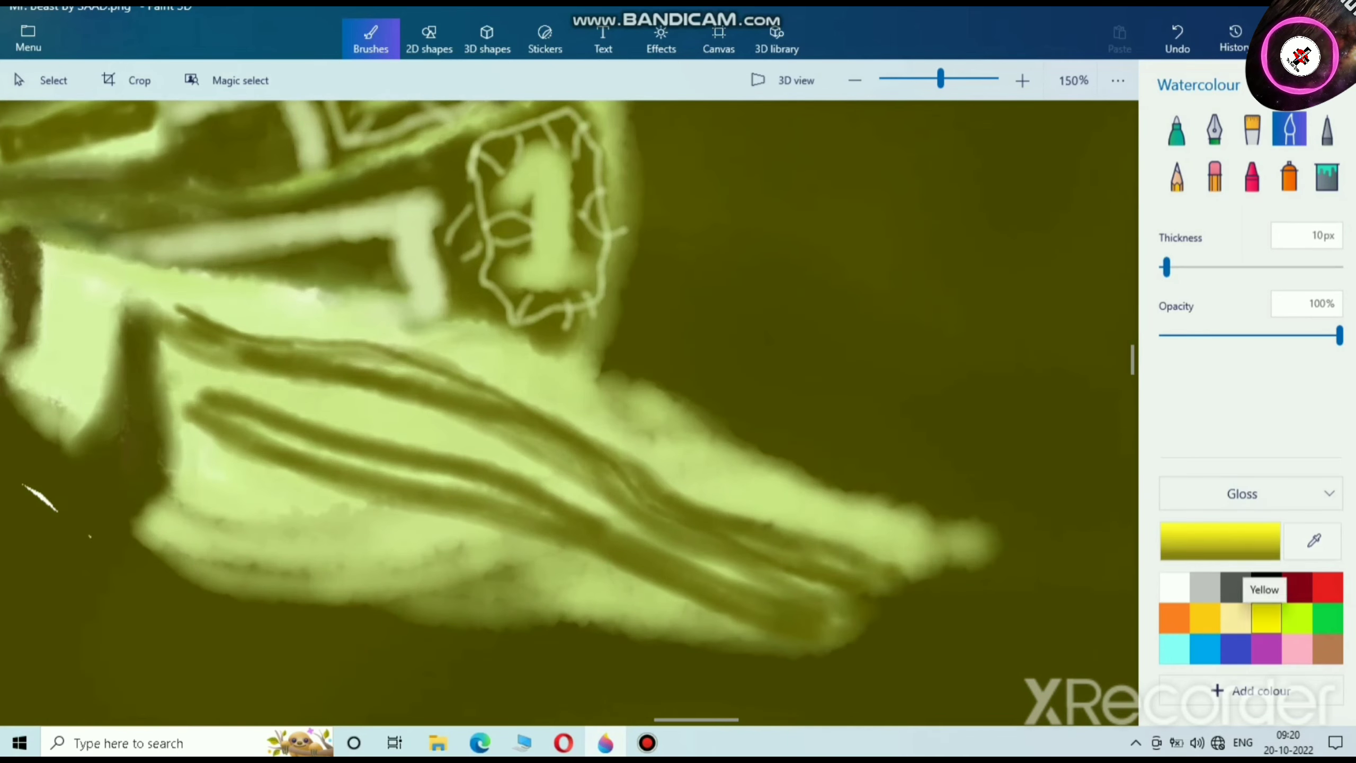
{"action": "left_click", "coordinate": [1297, 619]}
{"action": "left_click", "coordinate": [1220, 542]}
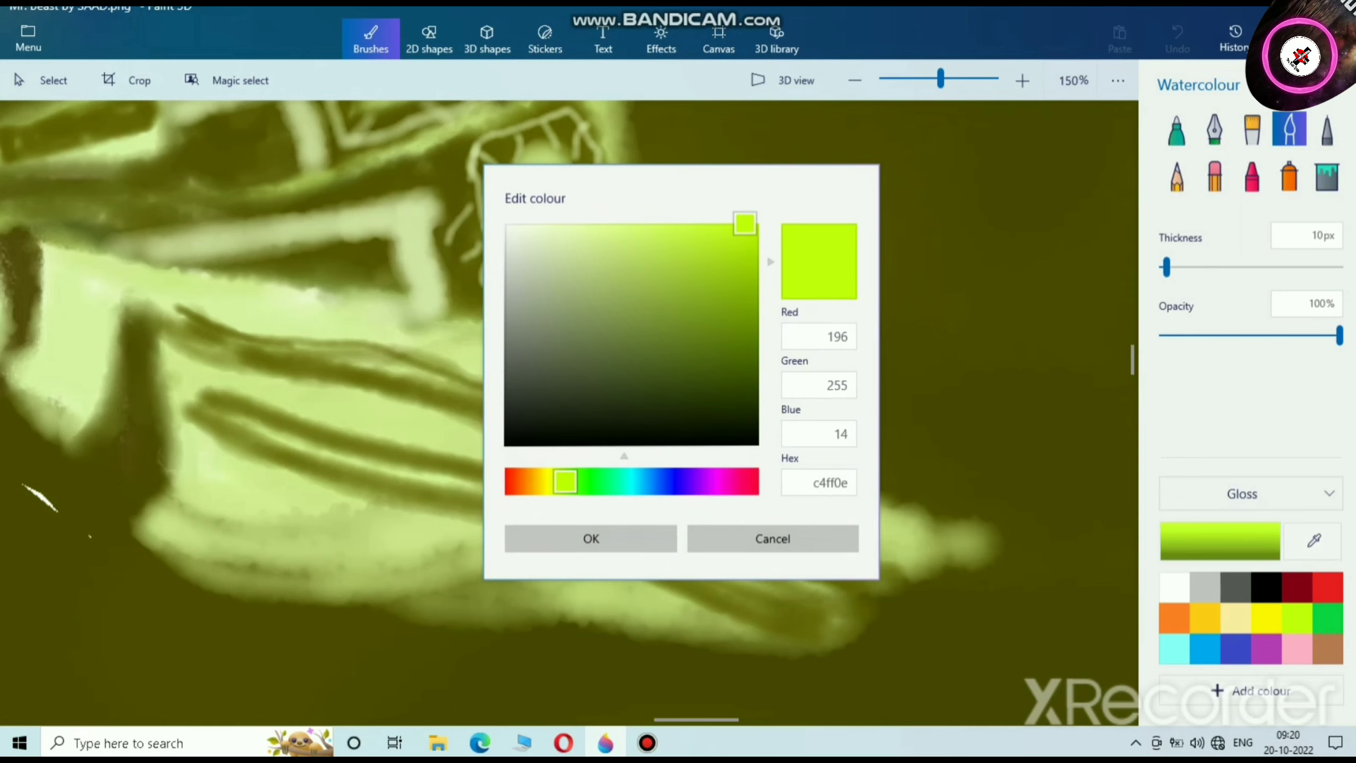
{"action": "left_click", "coordinate": [582, 231]}
{"action": "left_click", "coordinate": [592, 538]}
{"action": "left_click", "coordinate": [1235, 267]}
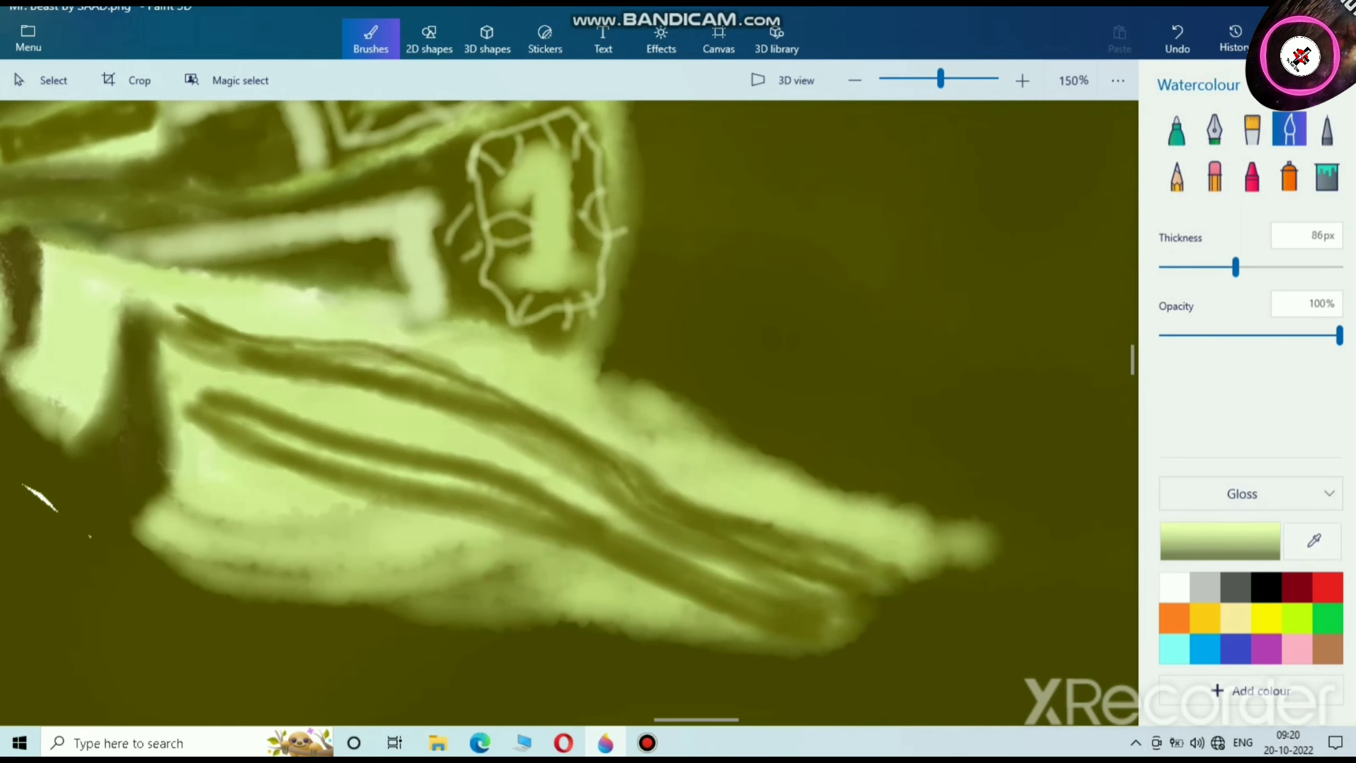
{"action": "left_click_drag", "start_coordinate": [334, 439], "coordinate": [504, 489]}
{"action": "mouse_move", "coordinate": [241, 406]}
{"action": "left_mouse_down"}
{"action": "mouse_move", "coordinate": [809, 576]}
{"action": "mouse_move", "coordinate": [314, 384]}
{"action": "mouse_move", "coordinate": [278, 400]}
{"action": "mouse_move", "coordinate": [655, 506]}
{"action": "mouse_move", "coordinate": [854, 588]}
{"action": "left_mouse_up"}
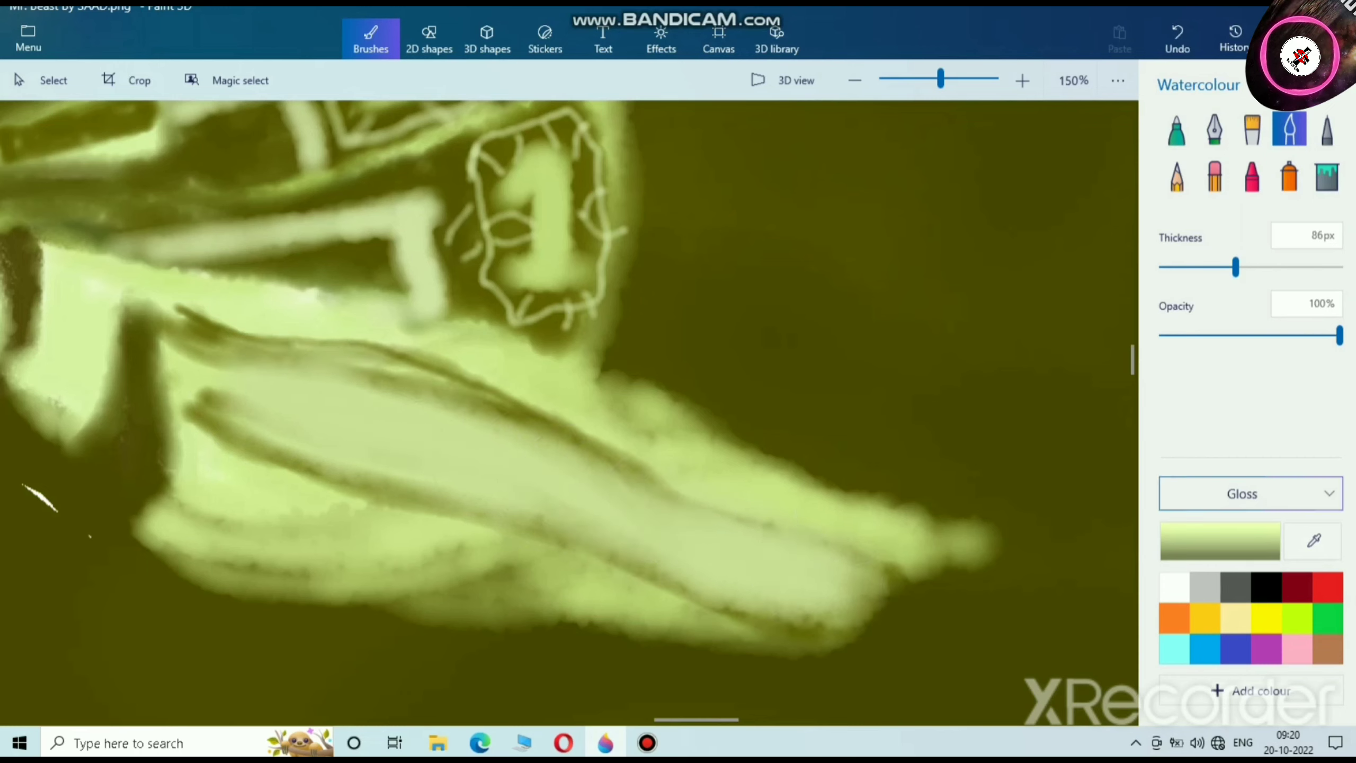
Step: Paint an O and several short letter strokes on the bottom bill's pale band in dark olive 787200 with a 14 px brush
{"action": "left_click", "coordinate": [1267, 618]}
{"action": "left_click", "coordinate": [1220, 542]}
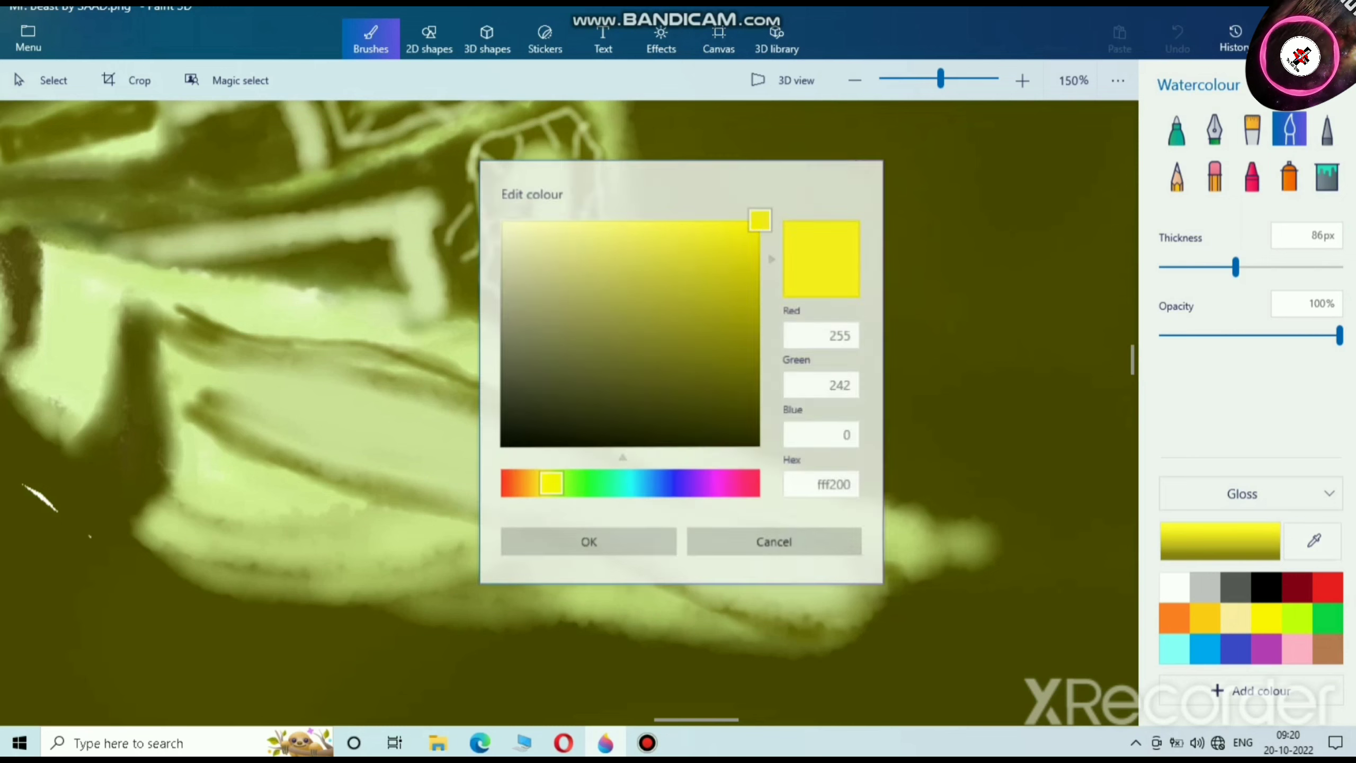
{"action": "left_click", "coordinate": [758, 364]}
{"action": "left_click_drag", "start_coordinate": [758, 364], "coordinate": [758, 341]}
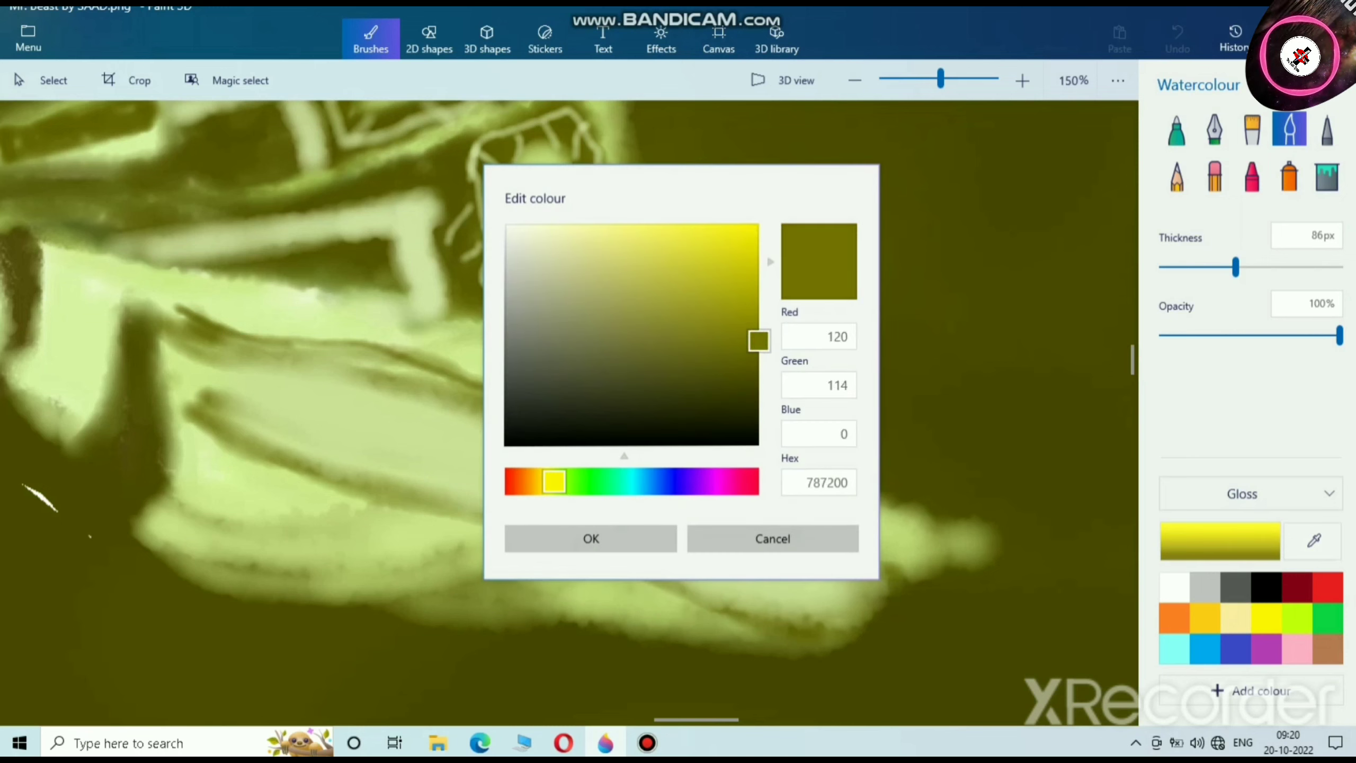
{"action": "left_click", "coordinate": [591, 538]}
{"action": "left_click_drag", "start_coordinate": [1236, 267], "coordinate": [1171, 267]}
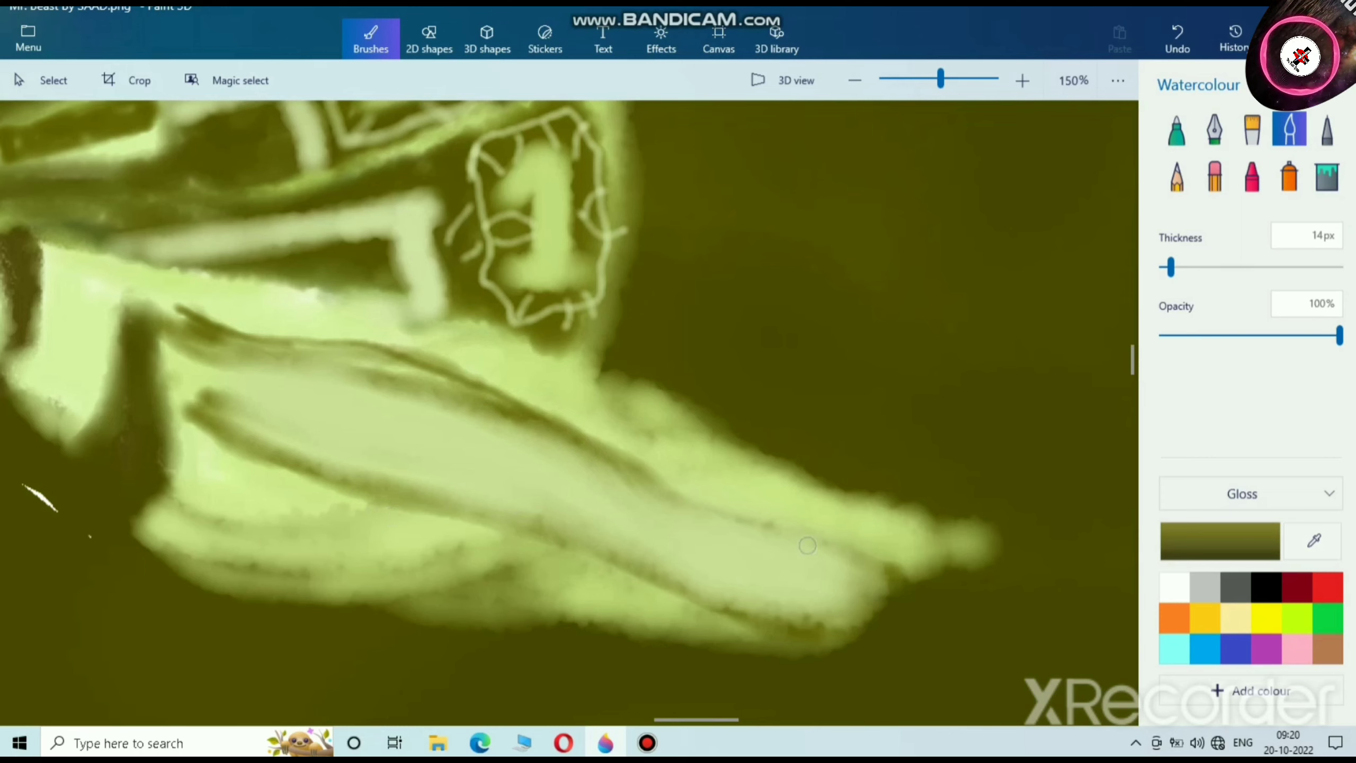
{"action": "mouse_move", "coordinate": [797, 548]}
{"action": "left_mouse_down"}
{"action": "mouse_move", "coordinate": [754, 563]}
{"action": "mouse_move", "coordinate": [762, 606]}
{"action": "mouse_move", "coordinate": [783, 614]}
{"action": "mouse_move", "coordinate": [803, 601]}
{"action": "mouse_move", "coordinate": [809, 556]}
{"action": "mouse_move", "coordinate": [793, 539]}
{"action": "mouse_move", "coordinate": [752, 574]}
{"action": "mouse_move", "coordinate": [774, 612]}
{"action": "mouse_move", "coordinate": [812, 585]}
{"action": "mouse_move", "coordinate": [802, 546]}
{"action": "mouse_move", "coordinate": [773, 558]}
{"action": "mouse_move", "coordinate": [772, 612]}
{"action": "mouse_move", "coordinate": [801, 598]}
{"action": "mouse_move", "coordinate": [792, 541]}
{"action": "mouse_move", "coordinate": [761, 566]}
{"action": "mouse_move", "coordinate": [794, 605]}
{"action": "mouse_move", "coordinate": [802, 546]}
{"action": "left_mouse_up"}
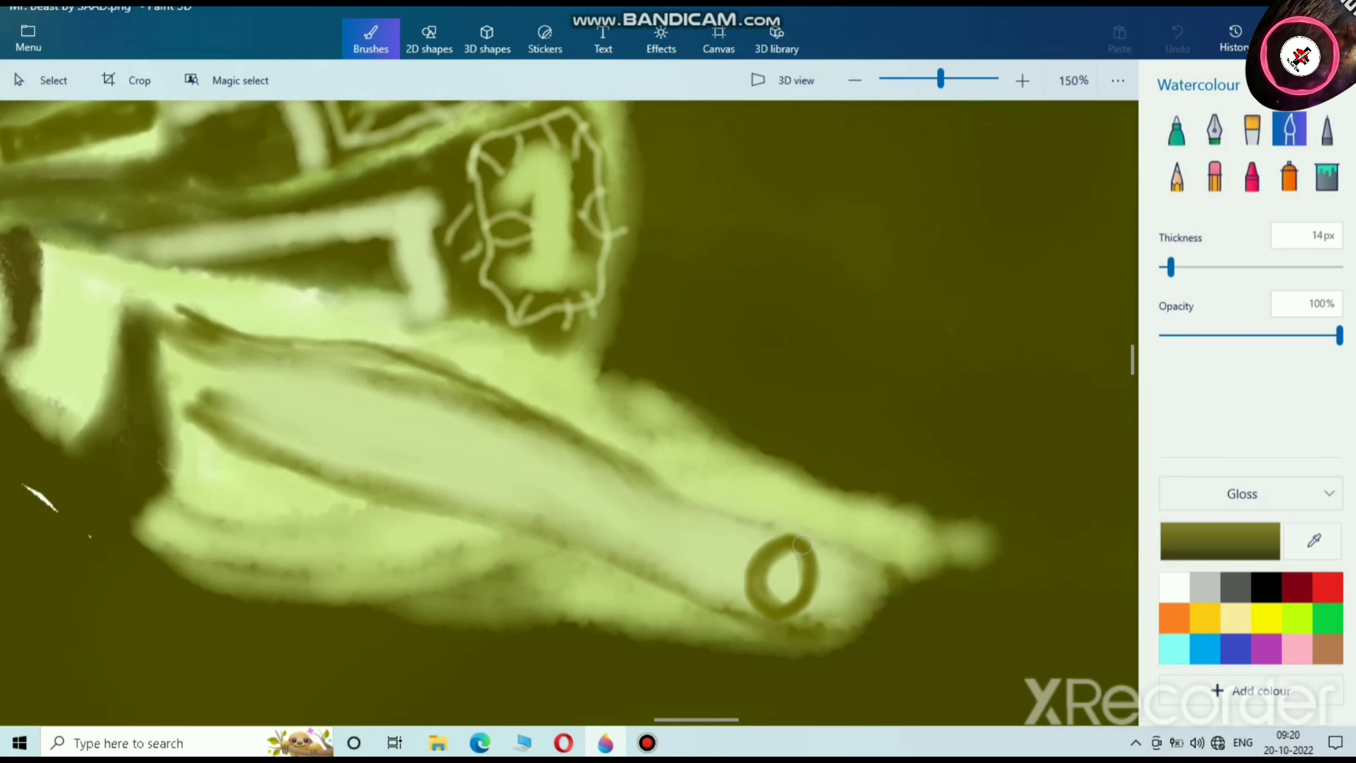
{"action": "left_click_drag", "start_coordinate": [802, 607], "coordinate": [794, 547]}
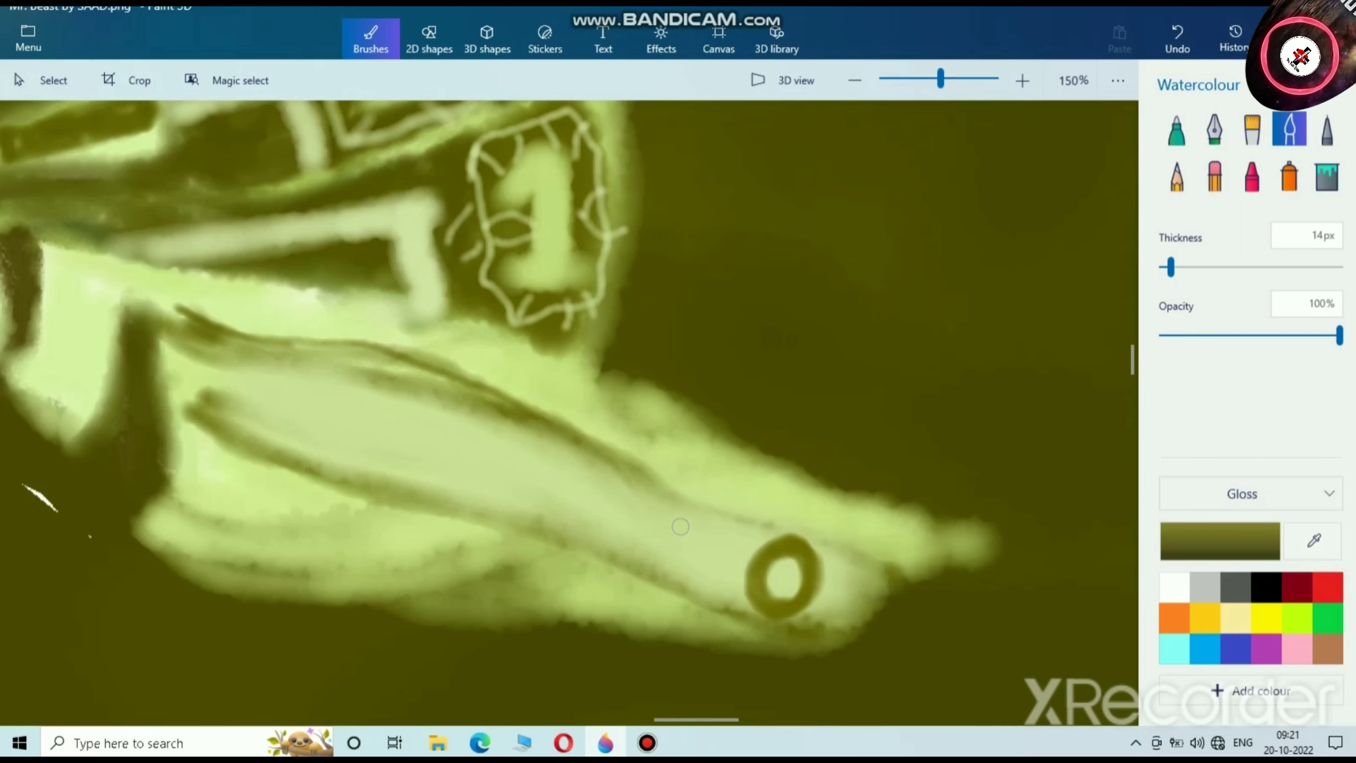
{"action": "left_click_drag", "start_coordinate": [709, 531], "coordinate": [712, 519]}
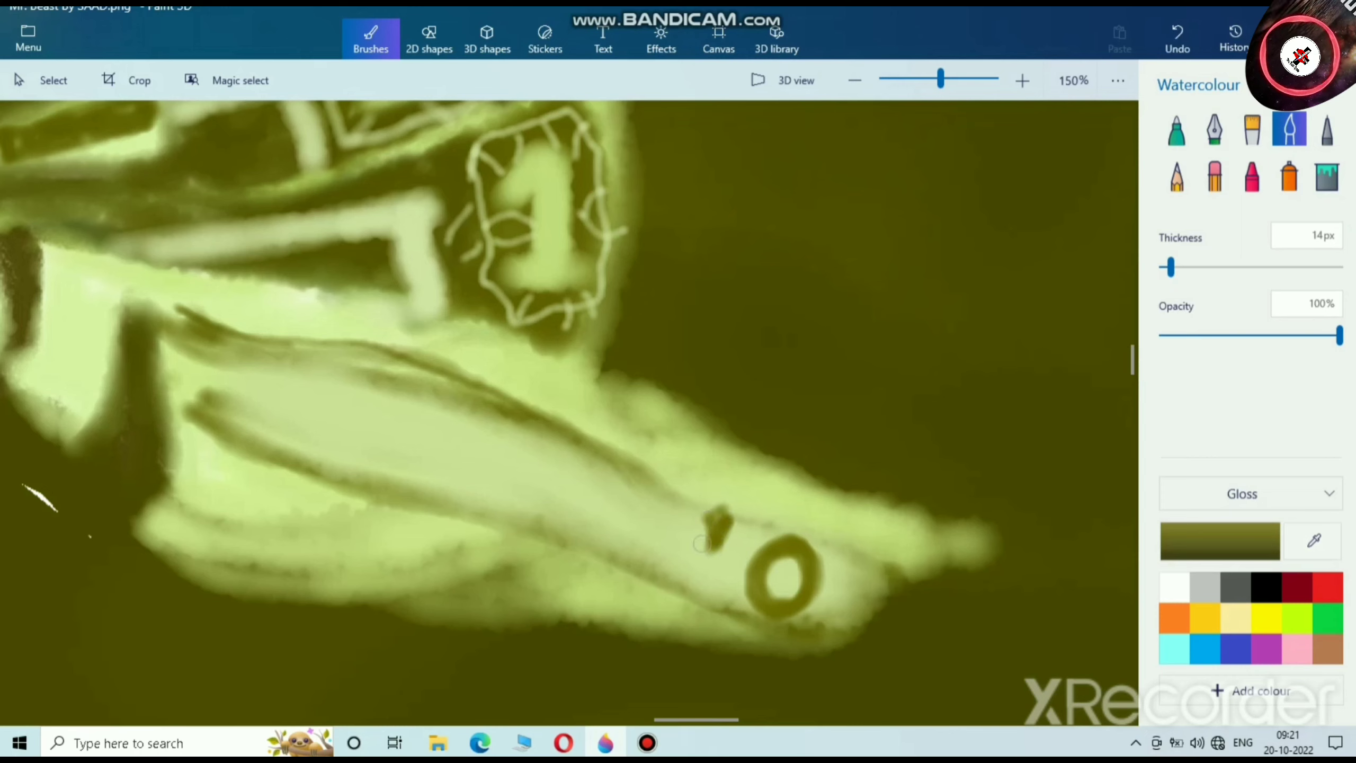
{"action": "left_click_drag", "start_coordinate": [662, 555], "coordinate": [670, 547]}
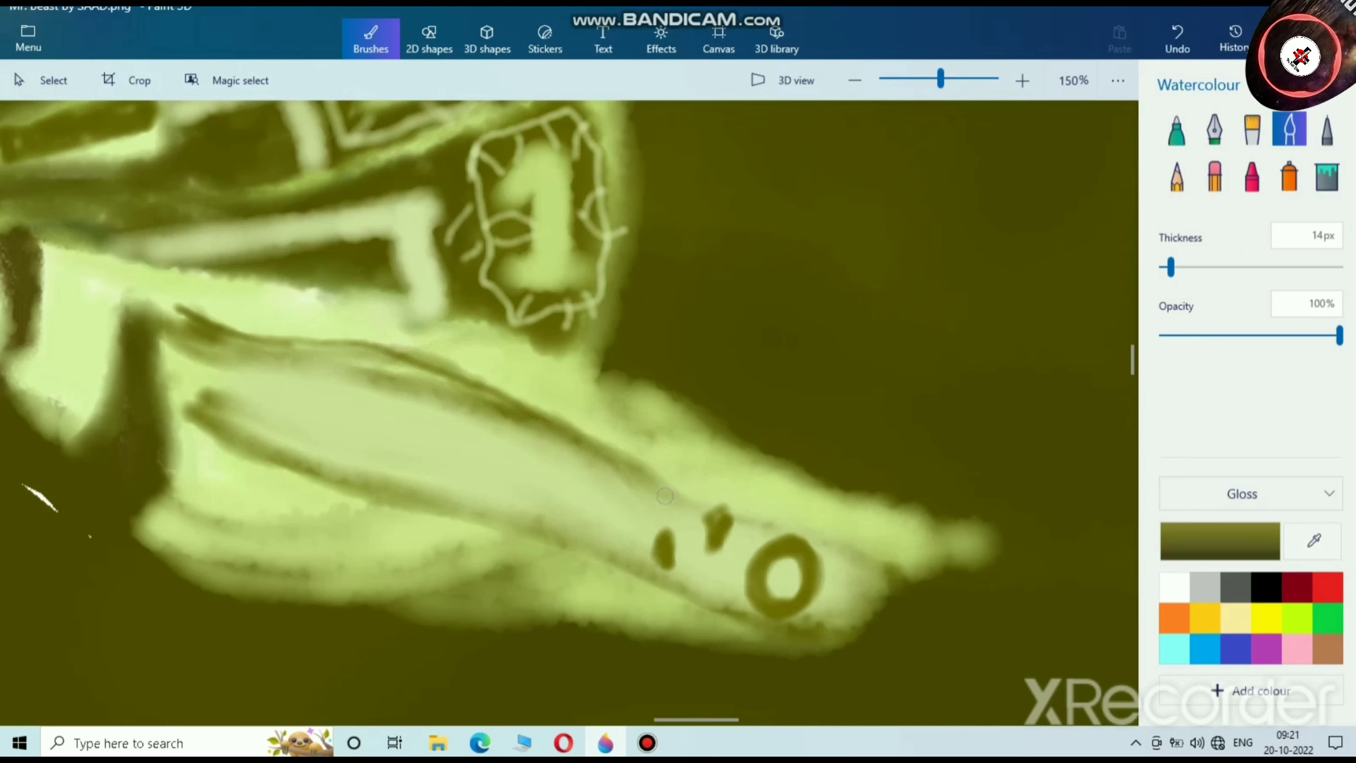
{"action": "mouse_move", "coordinate": [643, 487]}
{"action": "left_mouse_down"}
{"action": "mouse_move", "coordinate": [622, 539]}
{"action": "mouse_move", "coordinate": [630, 508]}
{"action": "mouse_move", "coordinate": [609, 539]}
{"action": "mouse_move", "coordinate": [611, 521]}
{"action": "left_mouse_up"}
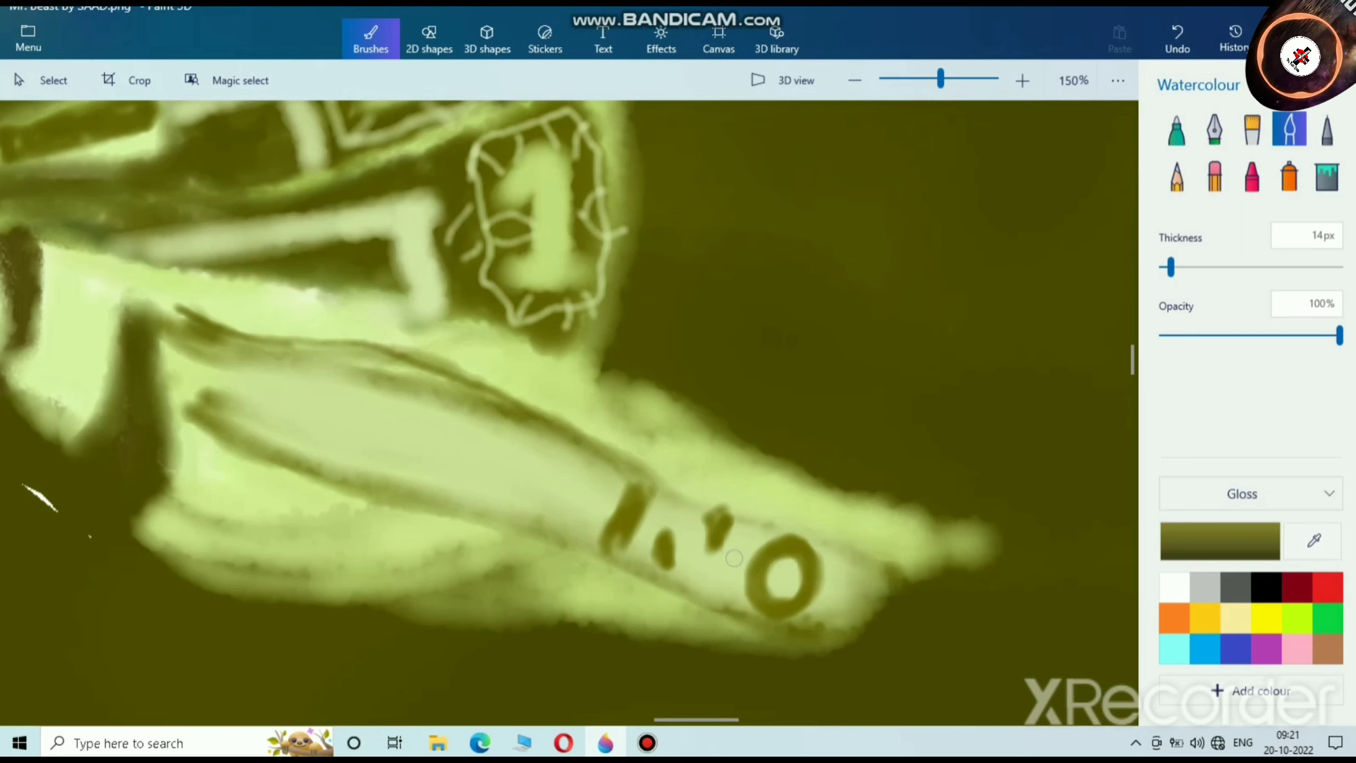
Step: Fill the middle band of the bottom bill with dark olive 696400 using a 73 px brush
{"action": "left_click", "coordinate": [1267, 619]}
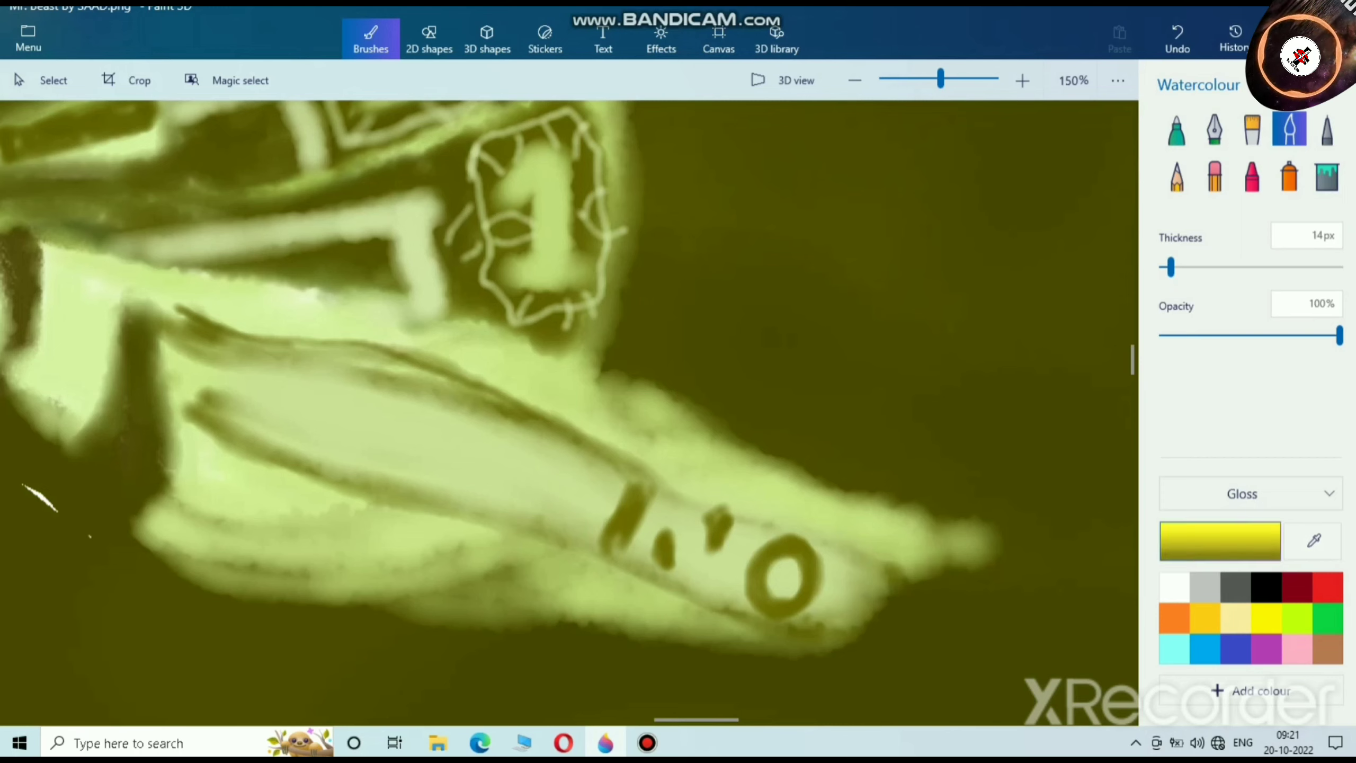
{"action": "left_click", "coordinate": [1218, 543]}
{"action": "left_click_drag", "start_coordinate": [758, 224], "coordinate": [758, 348]}
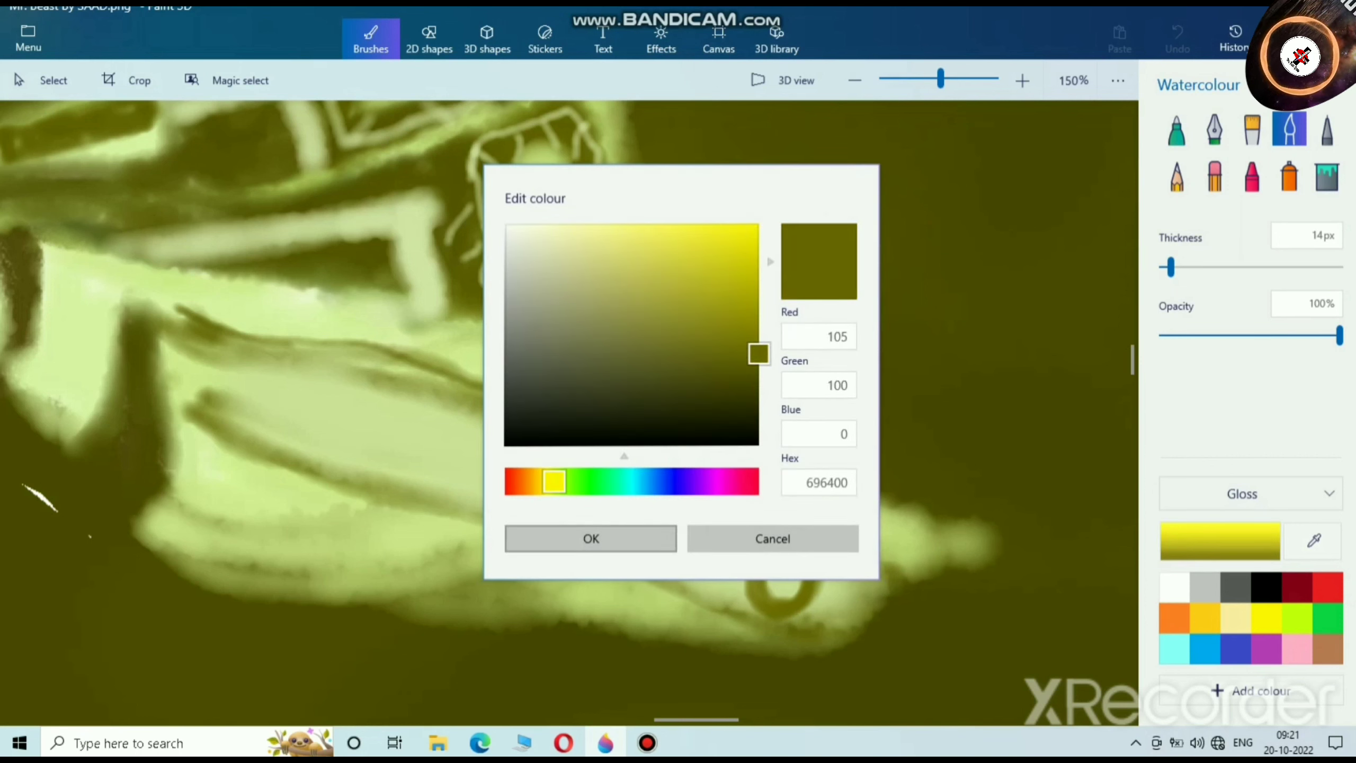
{"action": "left_click", "coordinate": [591, 538]}
{"action": "mouse_move", "coordinate": [1170, 267]}
{"action": "left_mouse_down"}
{"action": "mouse_move", "coordinate": [1285, 267]}
{"action": "mouse_move", "coordinate": [1225, 267]}
{"action": "left_mouse_up"}
{"action": "mouse_move", "coordinate": [299, 395]}
{"action": "left_mouse_down"}
{"action": "mouse_move", "coordinate": [406, 429]}
{"action": "mouse_move", "coordinate": [256, 395]}
{"action": "mouse_move", "coordinate": [513, 465]}
{"action": "mouse_move", "coordinate": [580, 507]}
{"action": "mouse_move", "coordinate": [833, 588]}
{"action": "mouse_move", "coordinate": [379, 394]}
{"action": "mouse_move", "coordinate": [448, 408]}
{"action": "mouse_move", "coordinate": [367, 446]}
{"action": "mouse_move", "coordinate": [318, 445]}
{"action": "mouse_move", "coordinate": [470, 508]}
{"action": "mouse_move", "coordinate": [811, 590]}
{"action": "mouse_move", "coordinate": [517, 489]}
{"action": "left_mouse_up"}
{"action": "scroll", "coordinate": [518, 489], "scroll_direction": "down", "scroll_amount": 5, "text": "ctrl"}
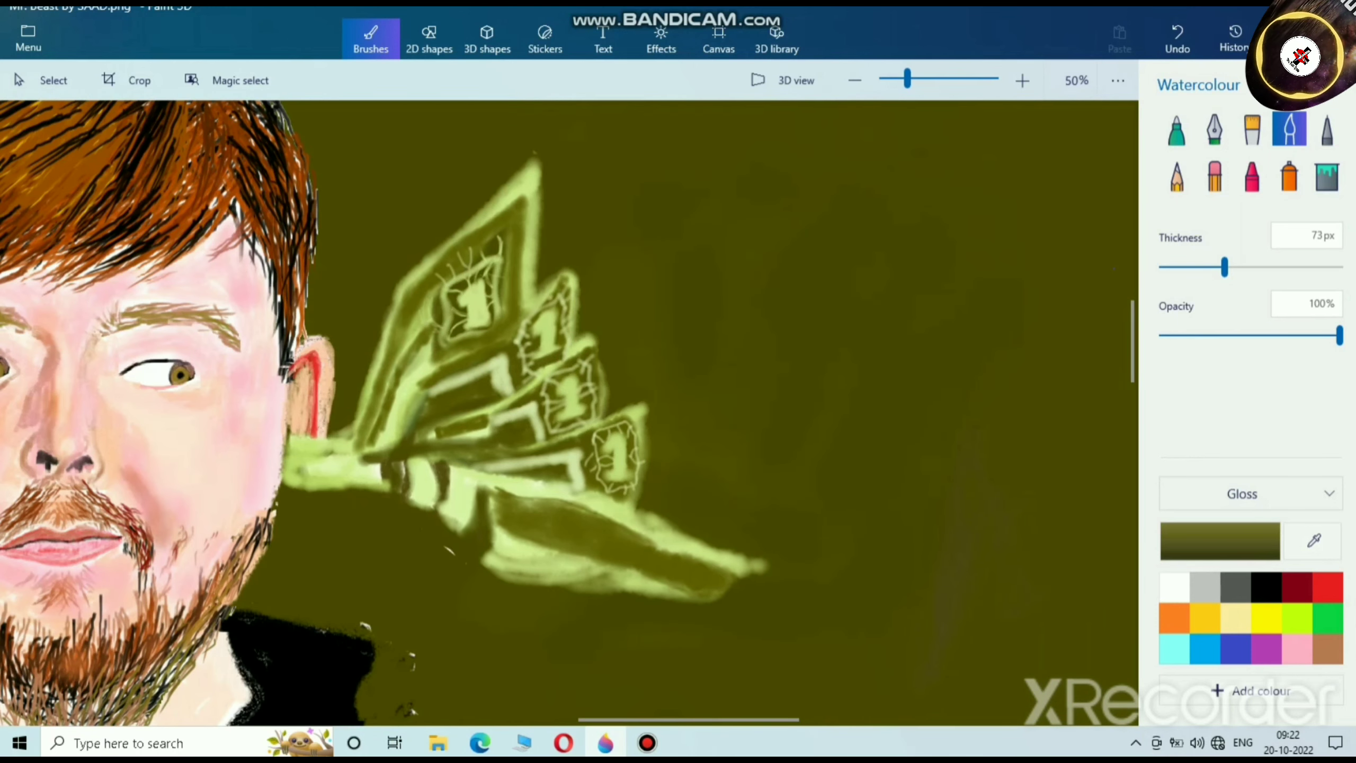
Step: Letter ONE from right to left on the bottom bill's dark band in pale lime green with a 27 px brush
{"action": "left_click", "coordinate": [1297, 618]}
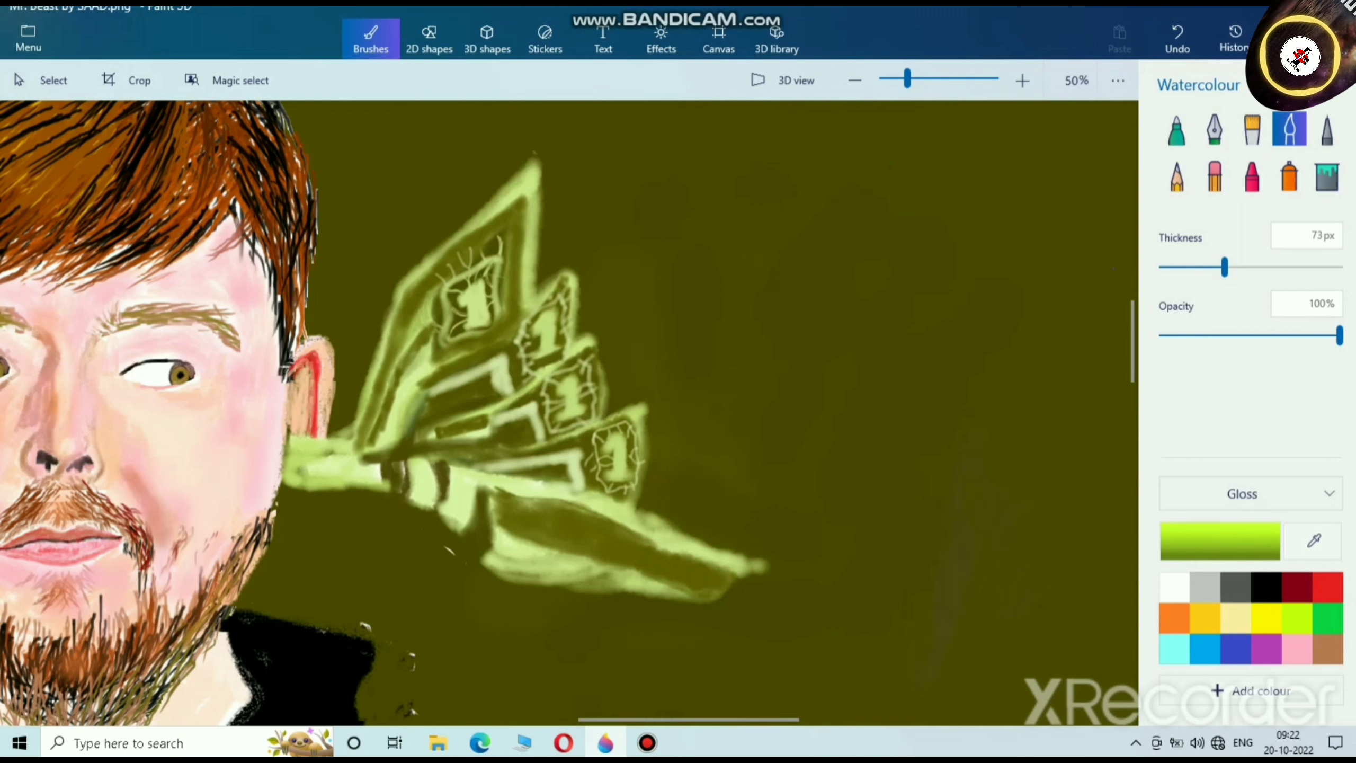
{"action": "left_click", "coordinate": [1220, 541]}
{"action": "left_click_drag", "start_coordinate": [746, 225], "coordinate": [579, 223]}
{"action": "left_click", "coordinate": [591, 538]}
{"action": "mouse_move", "coordinate": [1225, 267]}
{"action": "left_mouse_down"}
{"action": "mouse_move", "coordinate": [1168, 267]}
{"action": "mouse_move", "coordinate": [1181, 267]}
{"action": "left_mouse_up"}
{"action": "scroll", "coordinate": [617, 585], "scroll_direction": "up", "scroll_amount": 5, "text": "ctrl"}
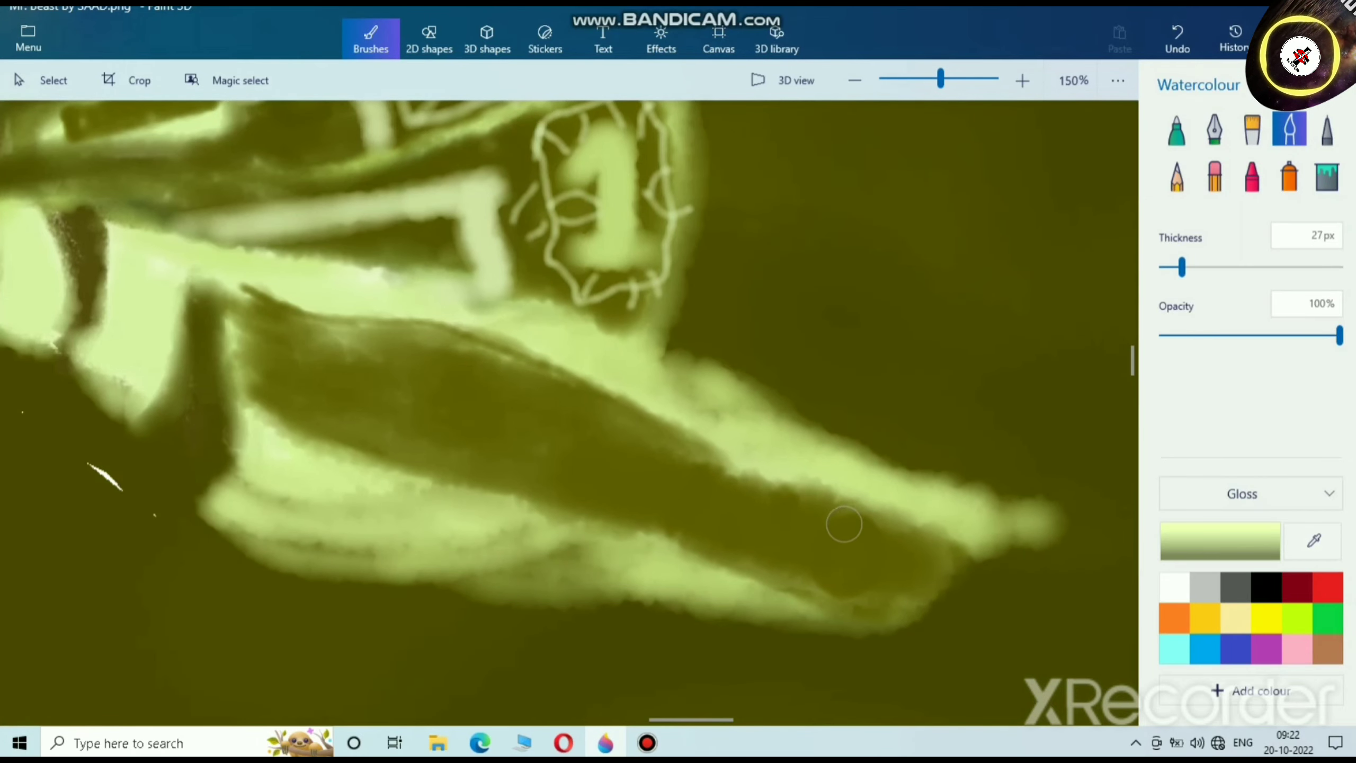
{"action": "mouse_move", "coordinate": [844, 524]}
{"action": "left_mouse_down"}
{"action": "mouse_move", "coordinate": [801, 534]}
{"action": "mouse_move", "coordinate": [876, 567]}
{"action": "mouse_move", "coordinate": [799, 556]}
{"action": "mouse_move", "coordinate": [854, 518]}
{"action": "mouse_move", "coordinate": [791, 566]}
{"action": "mouse_move", "coordinate": [871, 529]}
{"action": "mouse_move", "coordinate": [845, 577]}
{"action": "left_mouse_up"}
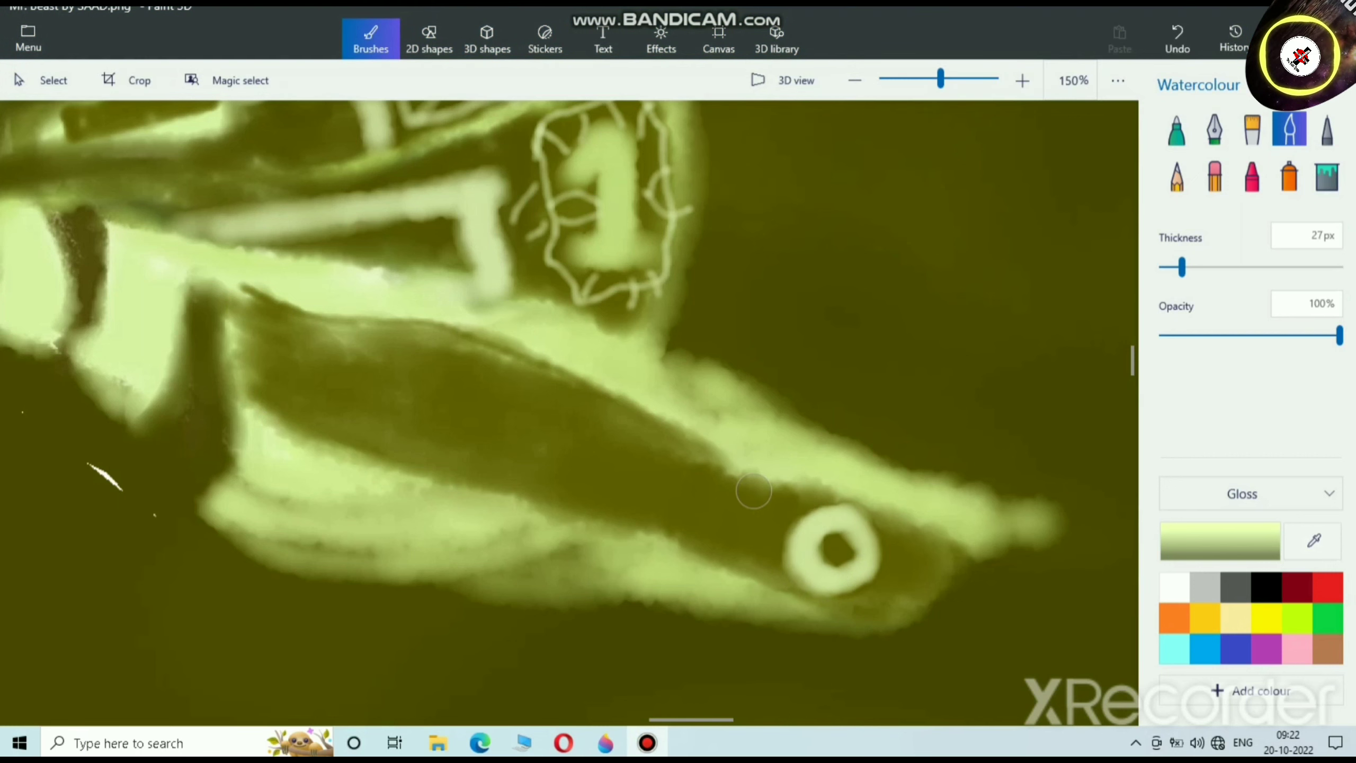
{"action": "mouse_move", "coordinate": [755, 492]}
{"action": "left_mouse_down"}
{"action": "mouse_move", "coordinate": [740, 556]}
{"action": "mouse_move", "coordinate": [726, 498]}
{"action": "mouse_move", "coordinate": [683, 537]}
{"action": "mouse_move", "coordinate": [694, 497]}
{"action": "mouse_move", "coordinate": [676, 540]}
{"action": "mouse_move", "coordinate": [713, 467]}
{"action": "left_mouse_up"}
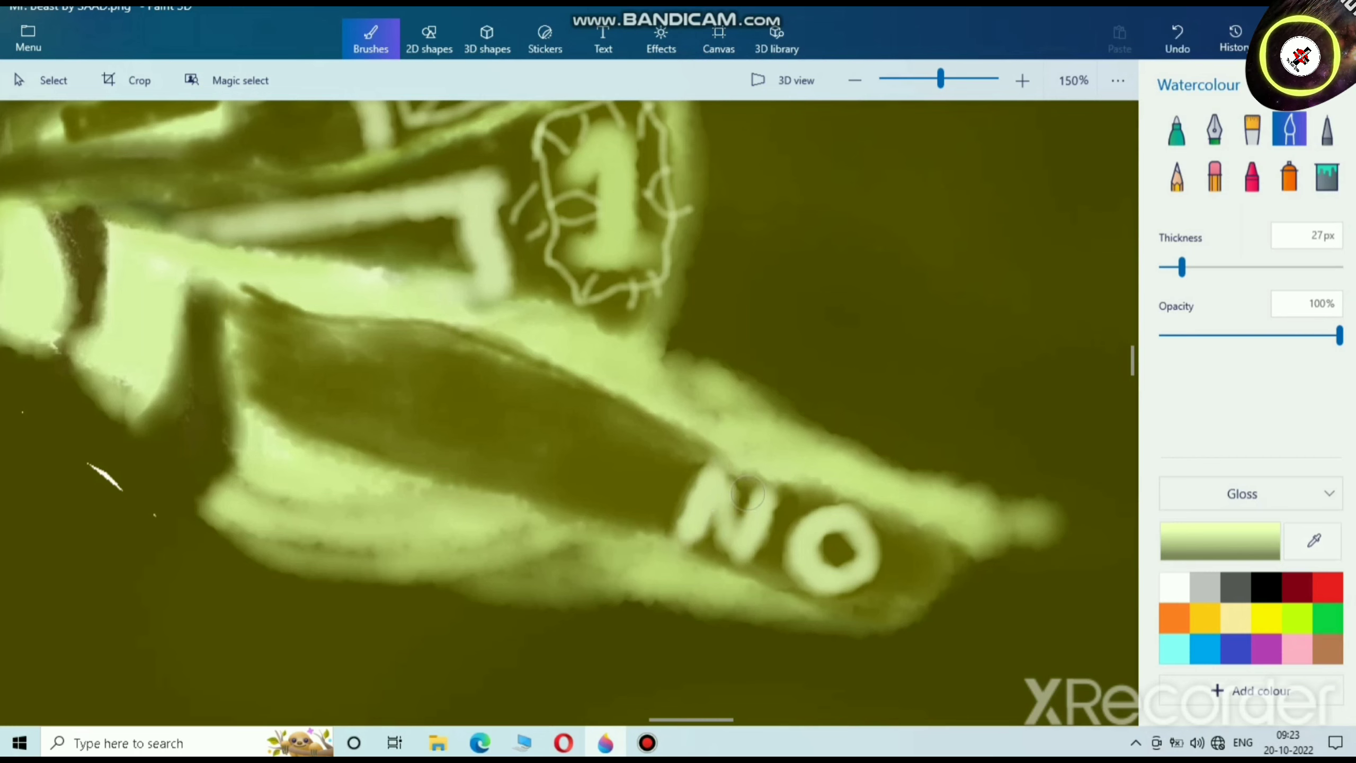
{"action": "mouse_move", "coordinate": [640, 435]}
{"action": "left_mouse_down"}
{"action": "mouse_move", "coordinate": [627, 500]}
{"action": "mouse_move", "coordinate": [615, 516]}
{"action": "mouse_move", "coordinate": [585, 492]}
{"action": "mouse_move", "coordinate": [592, 501]}
{"action": "left_mouse_up"}
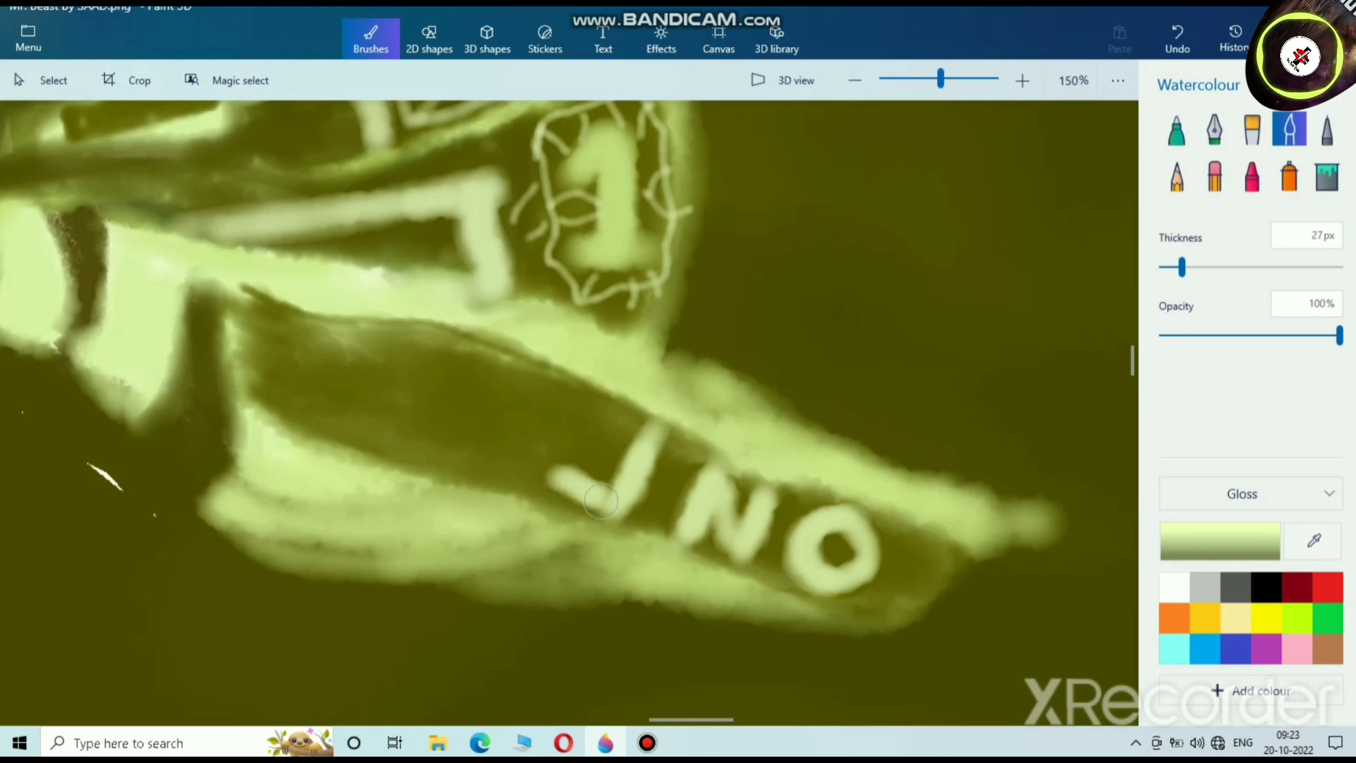
{"action": "mouse_move", "coordinate": [592, 451]}
{"action": "left_mouse_down"}
{"action": "mouse_move", "coordinate": [612, 468]}
{"action": "mouse_move", "coordinate": [606, 408]}
{"action": "mouse_move", "coordinate": [643, 428]}
{"action": "left_mouse_up"}
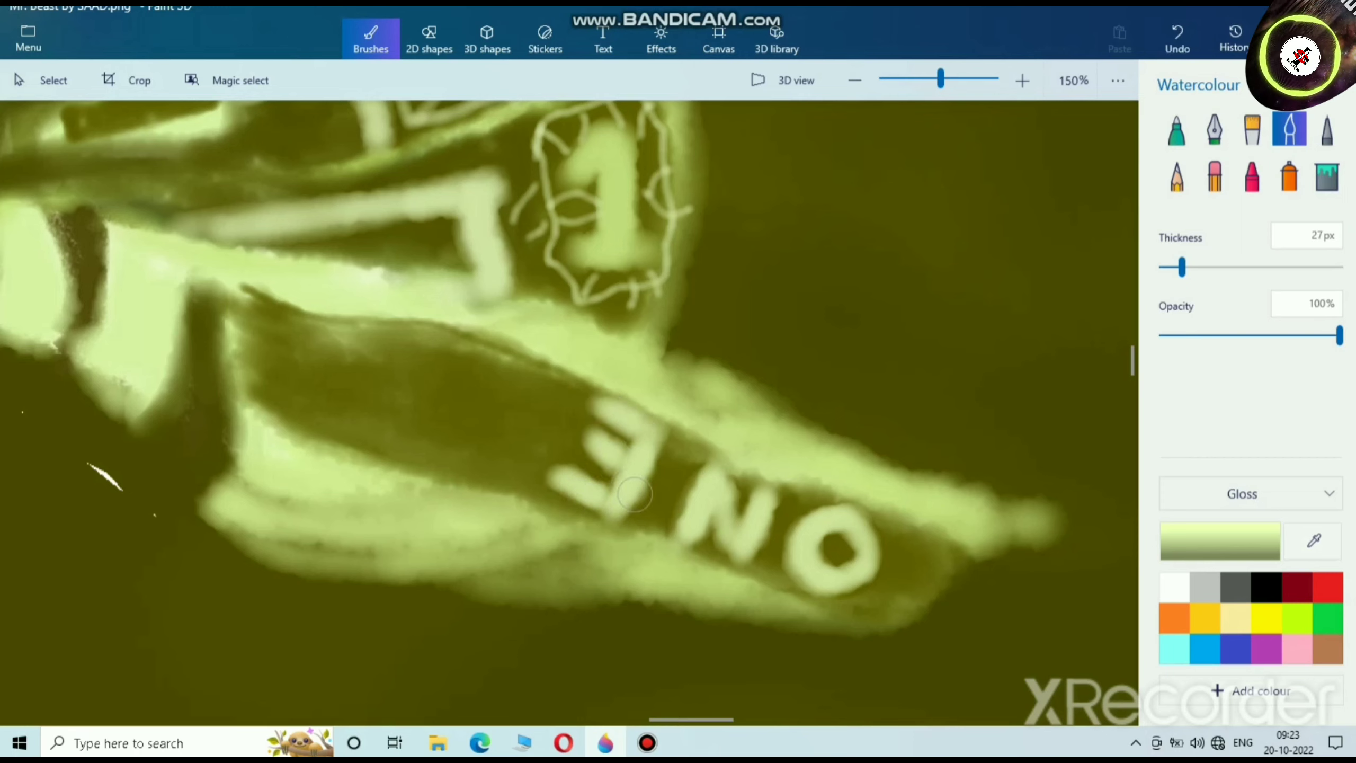
Step: Continue the lettering on the dark band with DOL, running leftward after ONE
{"action": "mouse_move", "coordinate": [526, 374]}
{"action": "left_mouse_down"}
{"action": "mouse_move", "coordinate": [483, 464]}
{"action": "mouse_move", "coordinate": [454, 369]}
{"action": "mouse_move", "coordinate": [500, 369]}
{"action": "mouse_move", "coordinate": [465, 449]}
{"action": "left_mouse_up"}
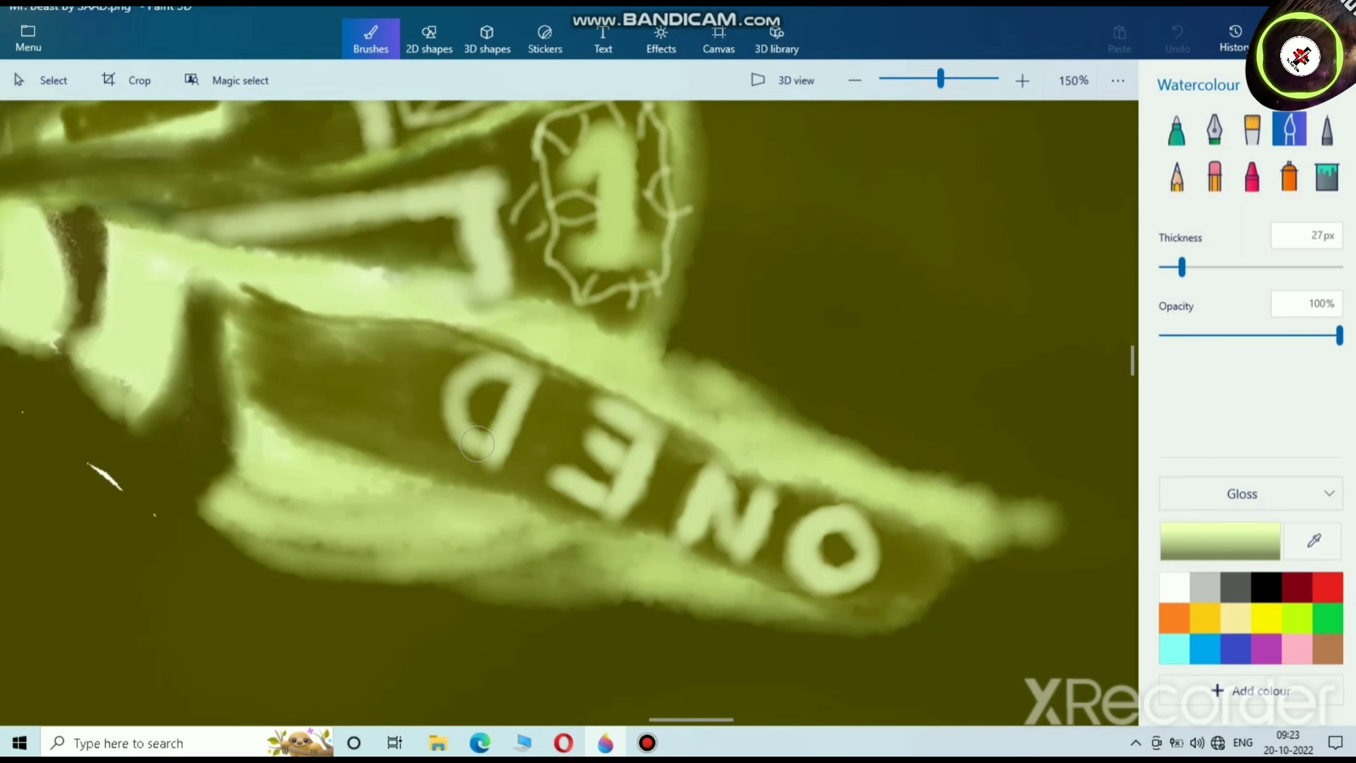
{"action": "mouse_move", "coordinate": [416, 339]}
{"action": "left_mouse_down"}
{"action": "mouse_move", "coordinate": [382, 356]}
{"action": "mouse_move", "coordinate": [432, 395]}
{"action": "mouse_move", "coordinate": [384, 425]}
{"action": "mouse_move", "coordinate": [408, 333]}
{"action": "mouse_move", "coordinate": [435, 385]}
{"action": "mouse_move", "coordinate": [382, 436]}
{"action": "left_mouse_up"}
{"action": "mouse_move", "coordinate": [334, 323]}
{"action": "left_mouse_down"}
{"action": "mouse_move", "coordinate": [291, 419]}
{"action": "mouse_move", "coordinate": [280, 315]}
{"action": "mouse_move", "coordinate": [313, 325]}
{"action": "left_mouse_up"}
{"action": "scroll", "coordinate": [629, 512], "scroll_direction": "down", "scroll_amount": 8}
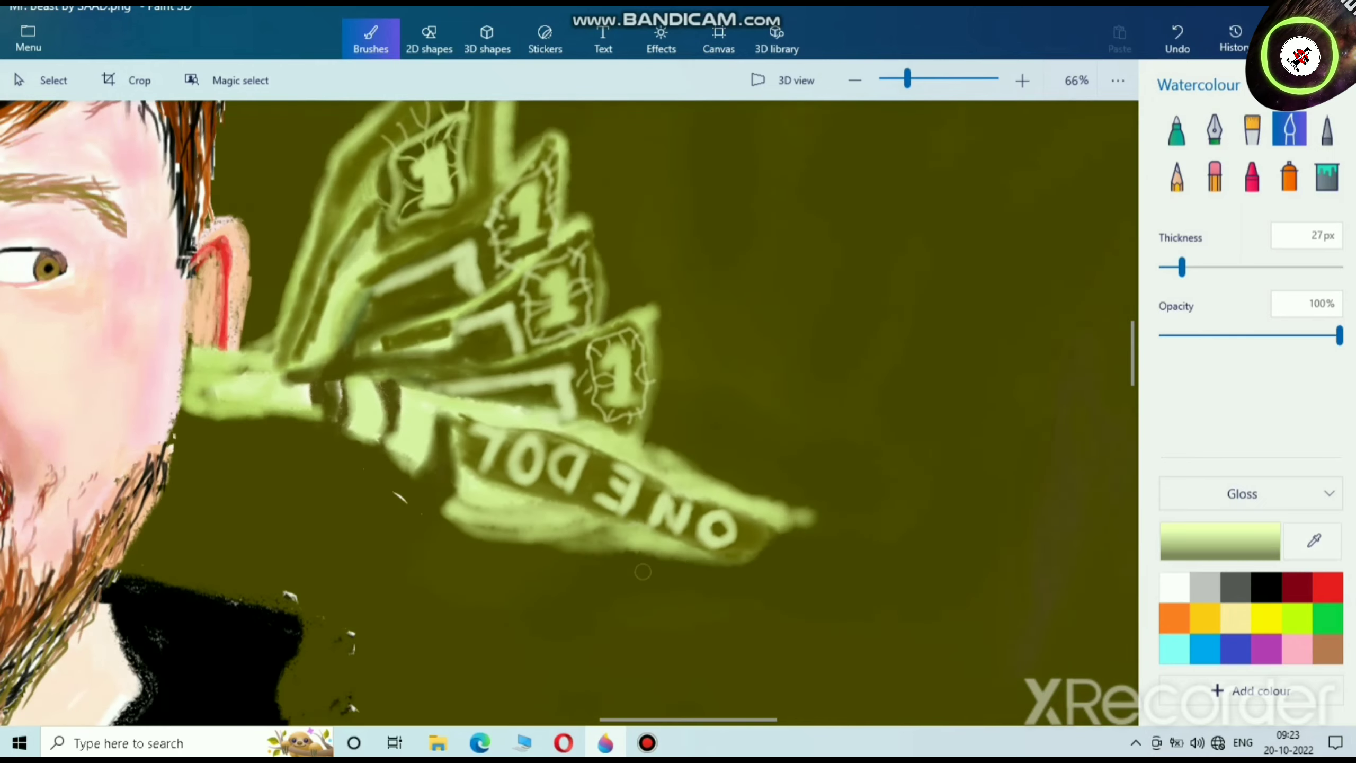
Step: Extend the bottom bill's pointed tip and highlight the lower edge of its lettered band in pale green
{"action": "scroll", "coordinate": [649, 625], "scroll_direction": "up", "scroll_amount": 5}
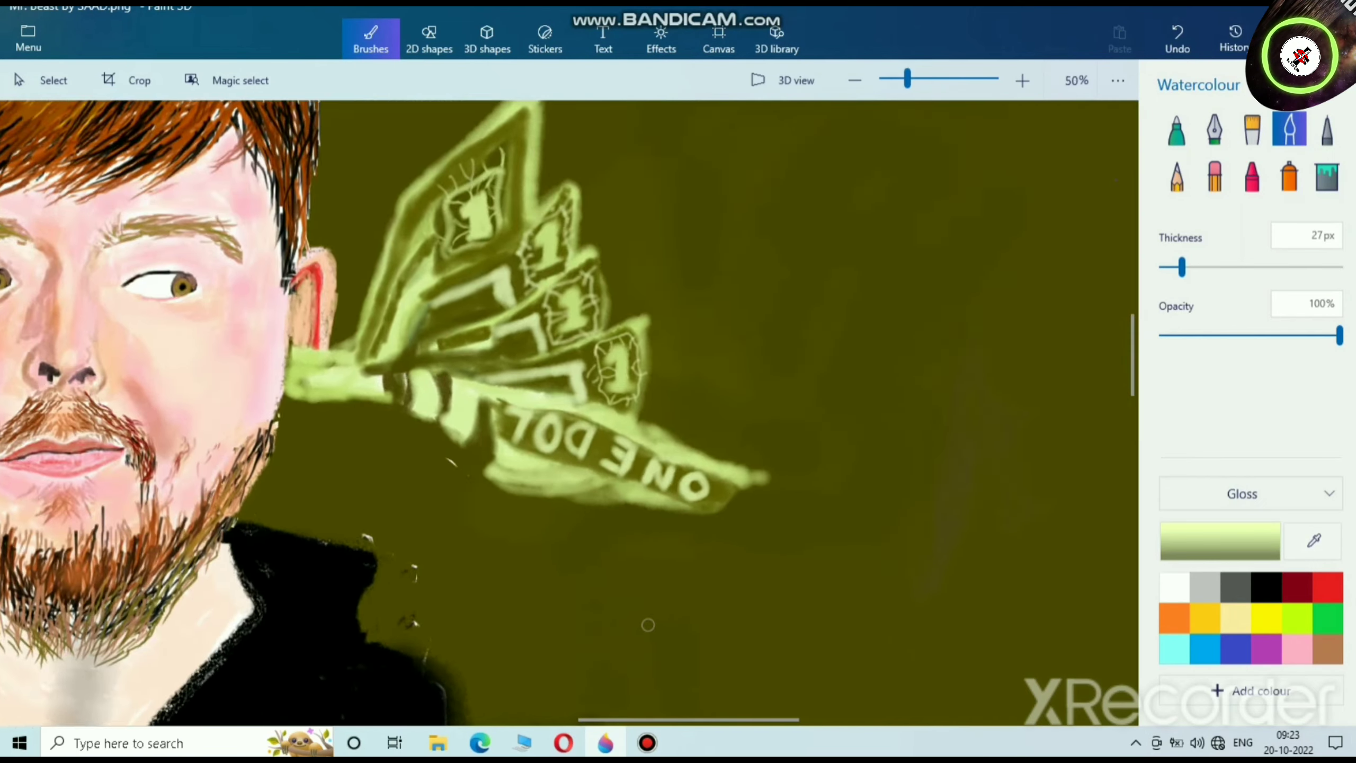
{"action": "mouse_move", "coordinate": [345, 288]}
{"action": "left_mouse_down"}
{"action": "mouse_move", "coordinate": [730, 423]}
{"action": "mouse_move", "coordinate": [363, 299]}
{"action": "left_mouse_up"}
{"action": "mouse_move", "coordinate": [393, 224]}
{"action": "left_mouse_down"}
{"action": "mouse_move", "coordinate": [489, 241]}
{"action": "mouse_move", "coordinate": [743, 342]}
{"action": "mouse_move", "coordinate": [861, 370]}
{"action": "mouse_move", "coordinate": [876, 357]}
{"action": "mouse_move", "coordinate": [790, 373]}
{"action": "left_mouse_up"}
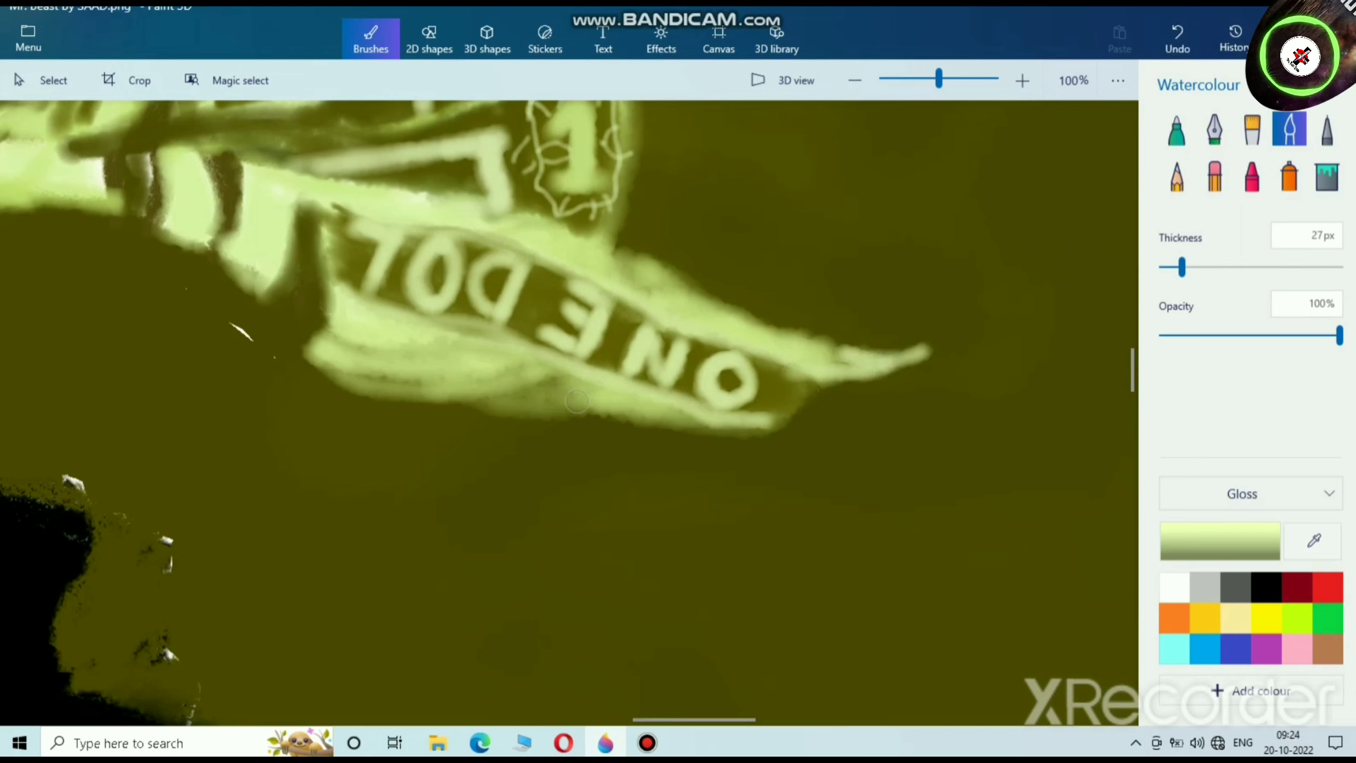
Step: Paint curved pale-green fold outlines beneath the lettered band and touch up the right edge of the bill above it
{"action": "mouse_move", "coordinate": [577, 401]}
{"action": "left_mouse_down"}
{"action": "mouse_move", "coordinate": [735, 450]}
{"action": "mouse_move", "coordinate": [800, 452]}
{"action": "mouse_move", "coordinate": [665, 435]}
{"action": "mouse_move", "coordinate": [806, 454]}
{"action": "mouse_move", "coordinate": [779, 477]}
{"action": "mouse_move", "coordinate": [674, 481]}
{"action": "mouse_move", "coordinate": [563, 438]}
{"action": "left_mouse_up"}
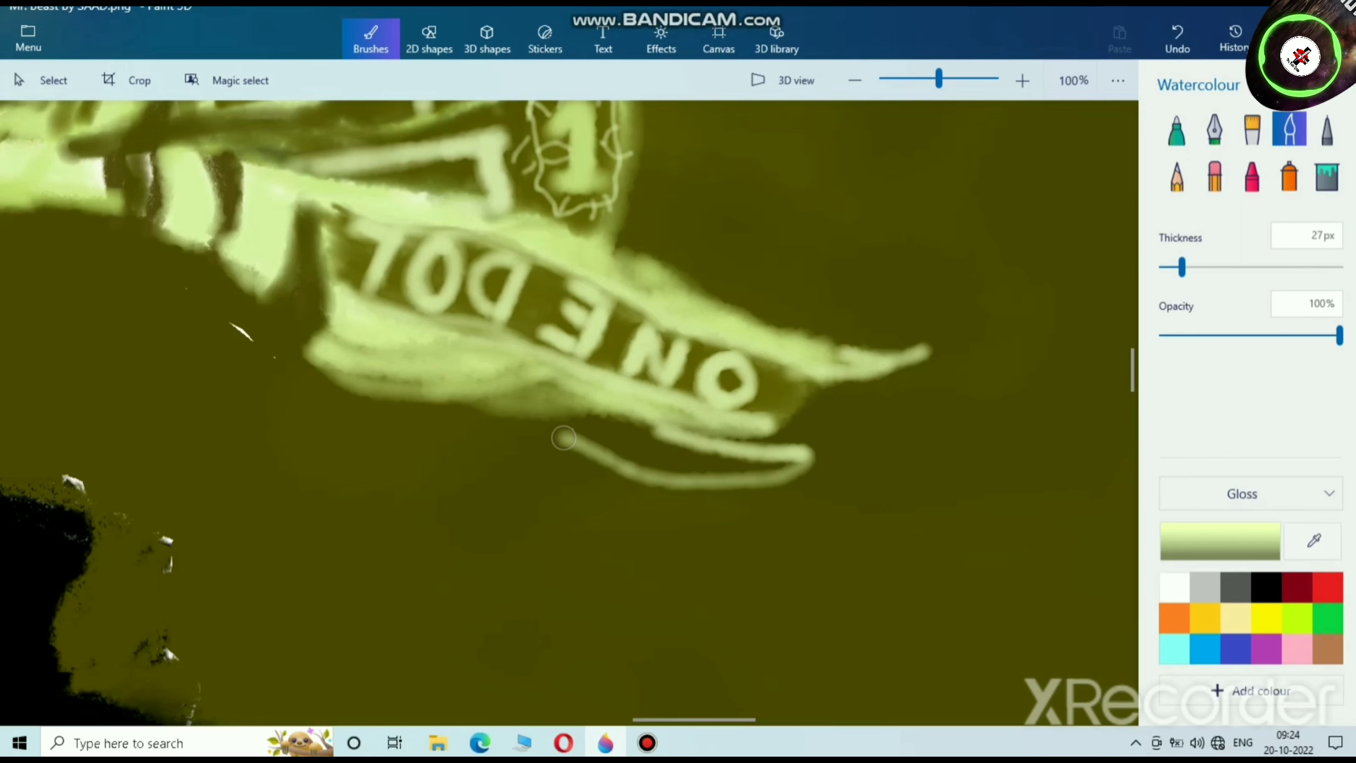
{"action": "mouse_move", "coordinate": [695, 477]}
{"action": "left_mouse_down"}
{"action": "mouse_move", "coordinate": [490, 431]}
{"action": "mouse_move", "coordinate": [421, 395]}
{"action": "left_mouse_up"}
{"action": "mouse_move", "coordinate": [330, 366]}
{"action": "left_mouse_down"}
{"action": "mouse_move", "coordinate": [350, 392]}
{"action": "mouse_move", "coordinate": [455, 436]}
{"action": "mouse_move", "coordinate": [742, 473]}
{"action": "left_mouse_up"}
{"action": "scroll", "coordinate": [764, 531], "scroll_direction": "down", "scroll_amount": 5}
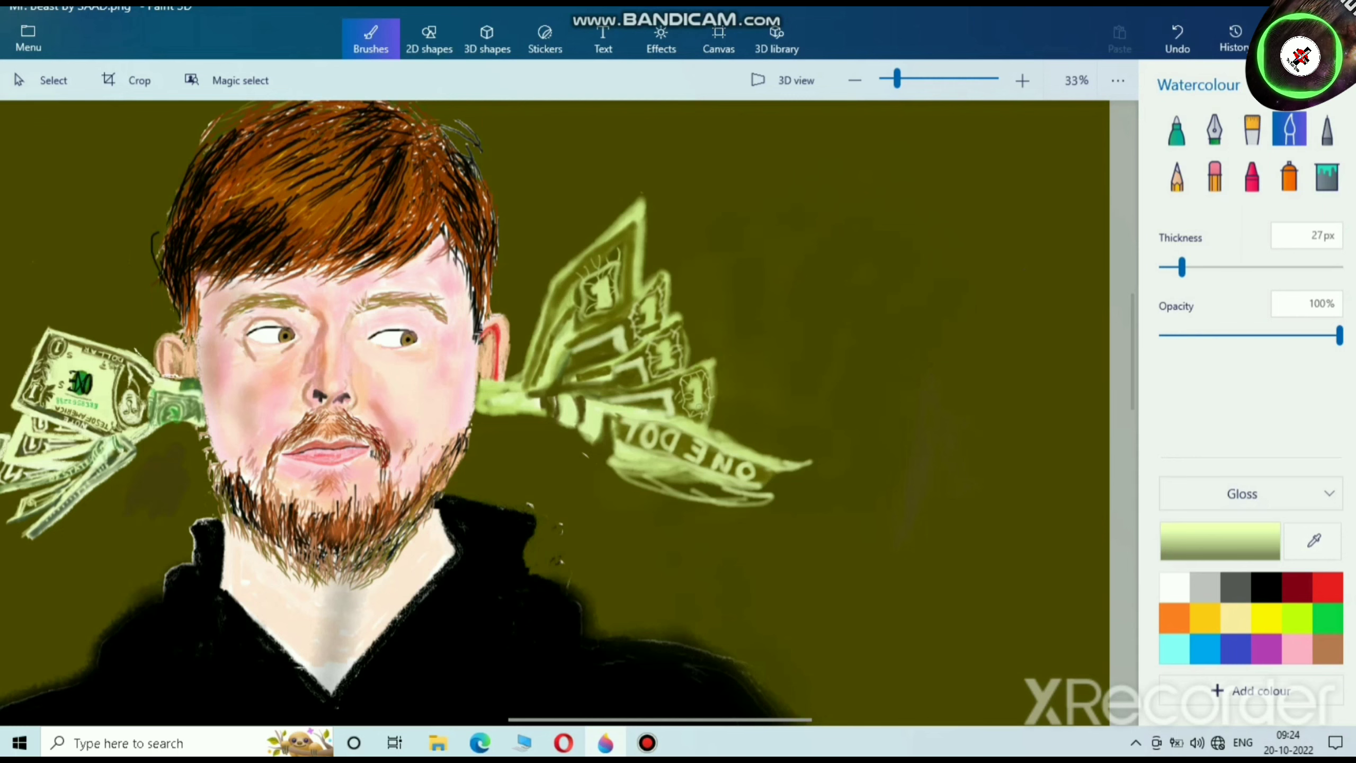
{"action": "scroll", "coordinate": [744, 406], "scroll_direction": "up", "scroll_amount": 5}
{"action": "mouse_move", "coordinate": [660, 247]}
{"action": "left_mouse_down"}
{"action": "mouse_move", "coordinate": [669, 366]}
{"action": "mouse_move", "coordinate": [643, 446]}
{"action": "mouse_move", "coordinate": [658, 278]}
{"action": "mouse_move", "coordinate": [644, 444]}
{"action": "left_mouse_up"}
{"action": "scroll", "coordinate": [644, 443], "scroll_direction": "down", "scroll_amount": 5}
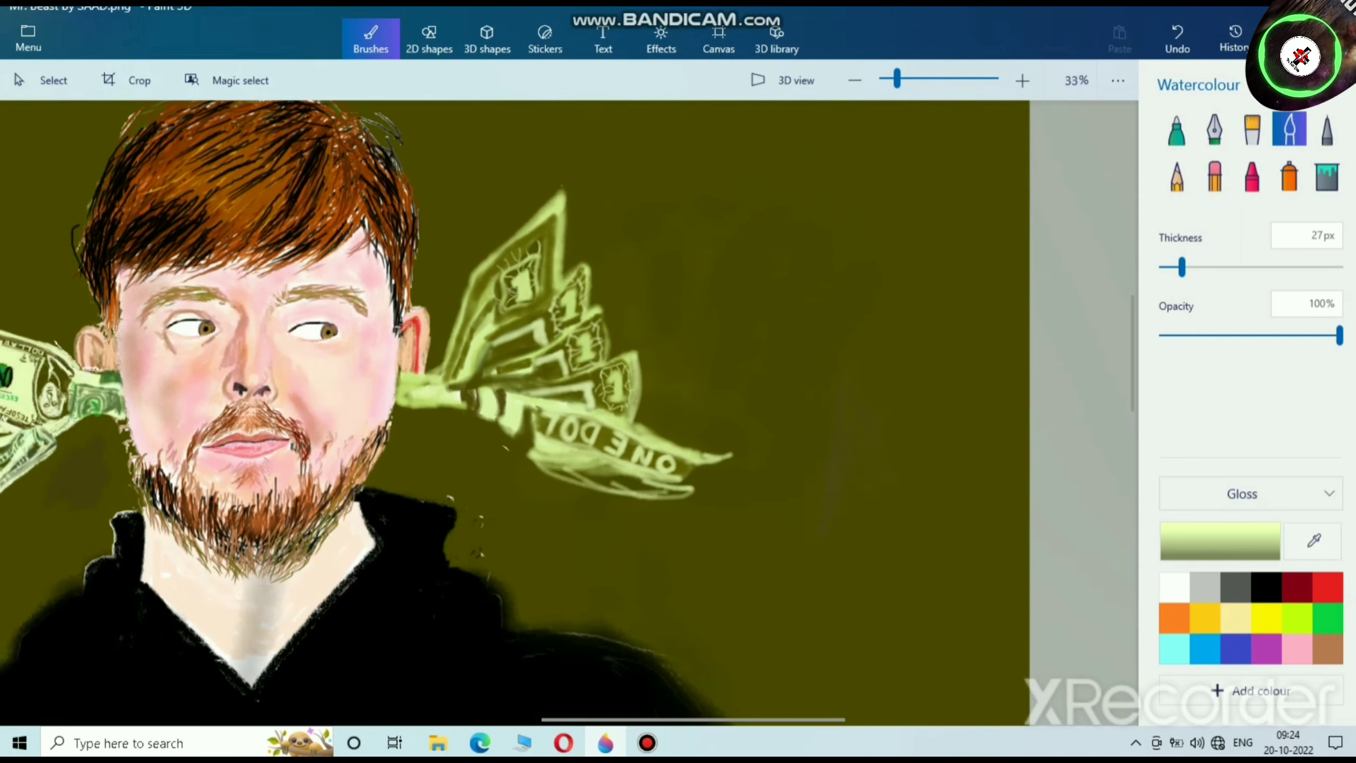
Step: Paint a pale-green upper edge along the second bill from the top, up to its pointed corner, with the 27 px brush
{"action": "scroll", "coordinate": [672, 276], "scroll_direction": "up", "scroll_amount": 5}
{"action": "mouse_move", "coordinate": [672, 276]}
{"action": "left_mouse_down"}
{"action": "mouse_move", "coordinate": [698, 351]}
{"action": "mouse_move", "coordinate": [697, 414]}
{"action": "mouse_move", "coordinate": [665, 267]}
{"action": "mouse_move", "coordinate": [696, 382]}
{"action": "mouse_move", "coordinate": [687, 426]}
{"action": "mouse_move", "coordinate": [670, 258]}
{"action": "mouse_move", "coordinate": [647, 266]}
{"action": "mouse_move", "coordinate": [696, 395]}
{"action": "left_mouse_up"}
{"action": "scroll", "coordinate": [689, 411], "scroll_direction": "down", "scroll_amount": 3}
{"action": "scroll", "coordinate": [642, 446], "scroll_direction": "up", "scroll_amount": 5}
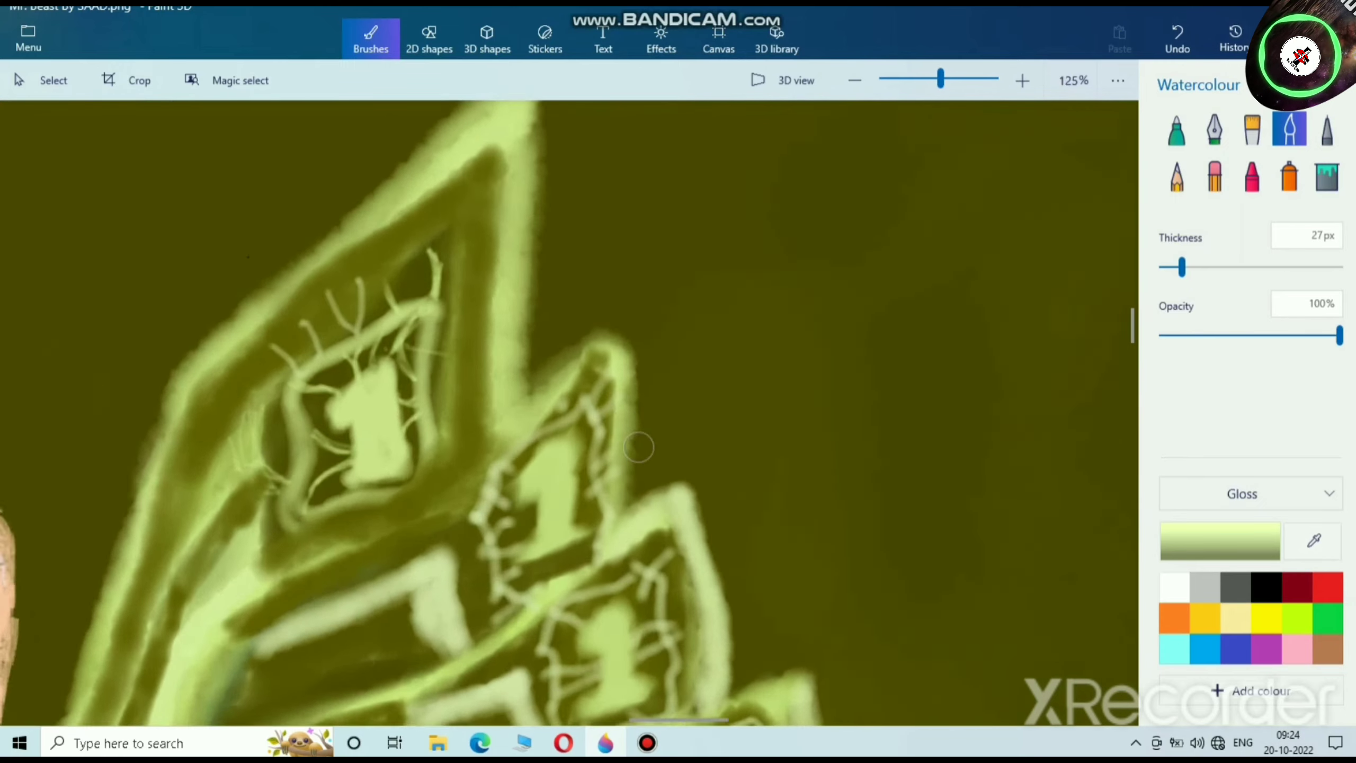
{"action": "left_click_drag", "start_coordinate": [398, 474], "coordinate": [368, 538]}
{"action": "left_click_drag", "start_coordinate": [373, 682], "coordinate": [596, 523]}
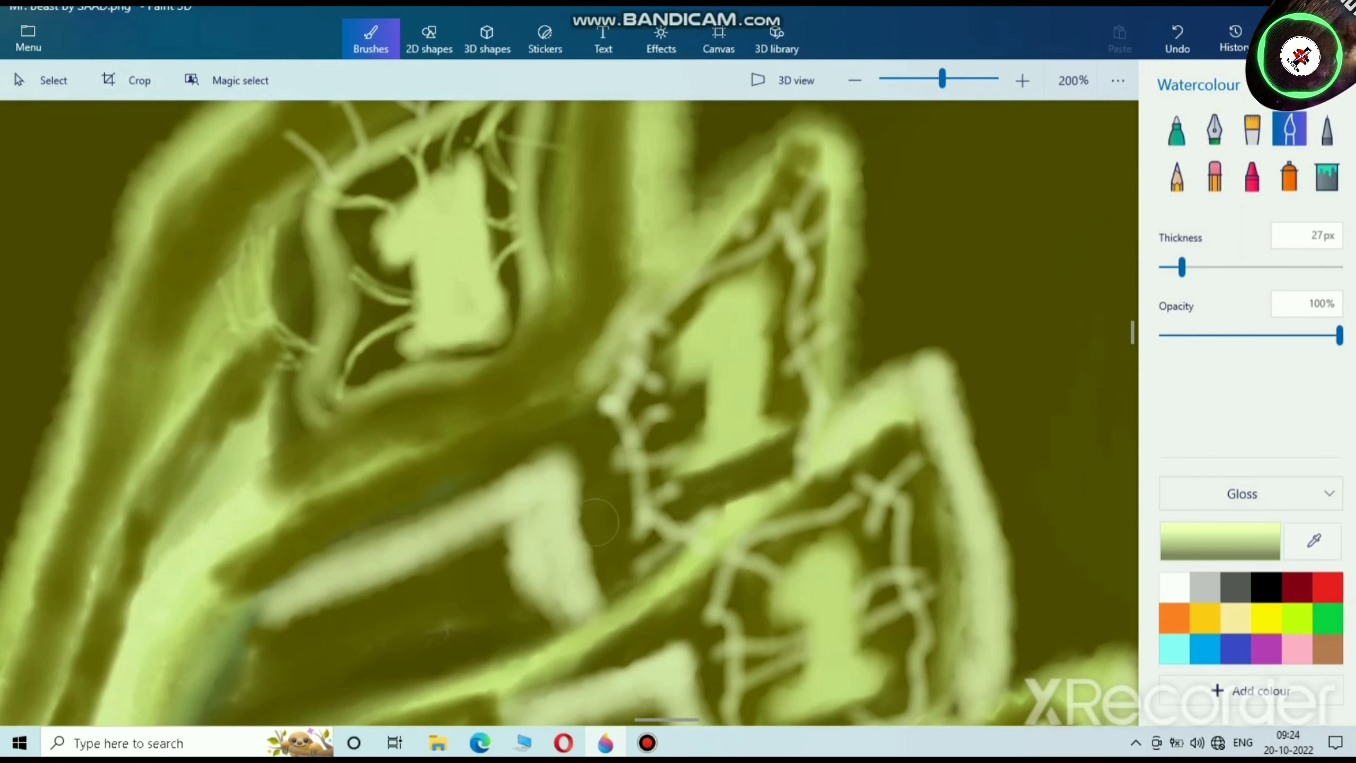
{"action": "mouse_move", "coordinate": [614, 323]}
{"action": "left_mouse_down"}
{"action": "mouse_move", "coordinate": [474, 453]}
{"action": "mouse_move", "coordinate": [233, 551]}
{"action": "mouse_move", "coordinate": [196, 597]}
{"action": "mouse_move", "coordinate": [612, 350]}
{"action": "mouse_move", "coordinate": [651, 296]}
{"action": "mouse_move", "coordinate": [290, 526]}
{"action": "mouse_move", "coordinate": [702, 230]}
{"action": "left_mouse_up"}
{"action": "scroll", "coordinate": [701, 230], "scroll_direction": "down", "scroll_amount": 3}
{"action": "scroll", "coordinate": [702, 230], "scroll_direction": "up", "scroll_amount": 1}
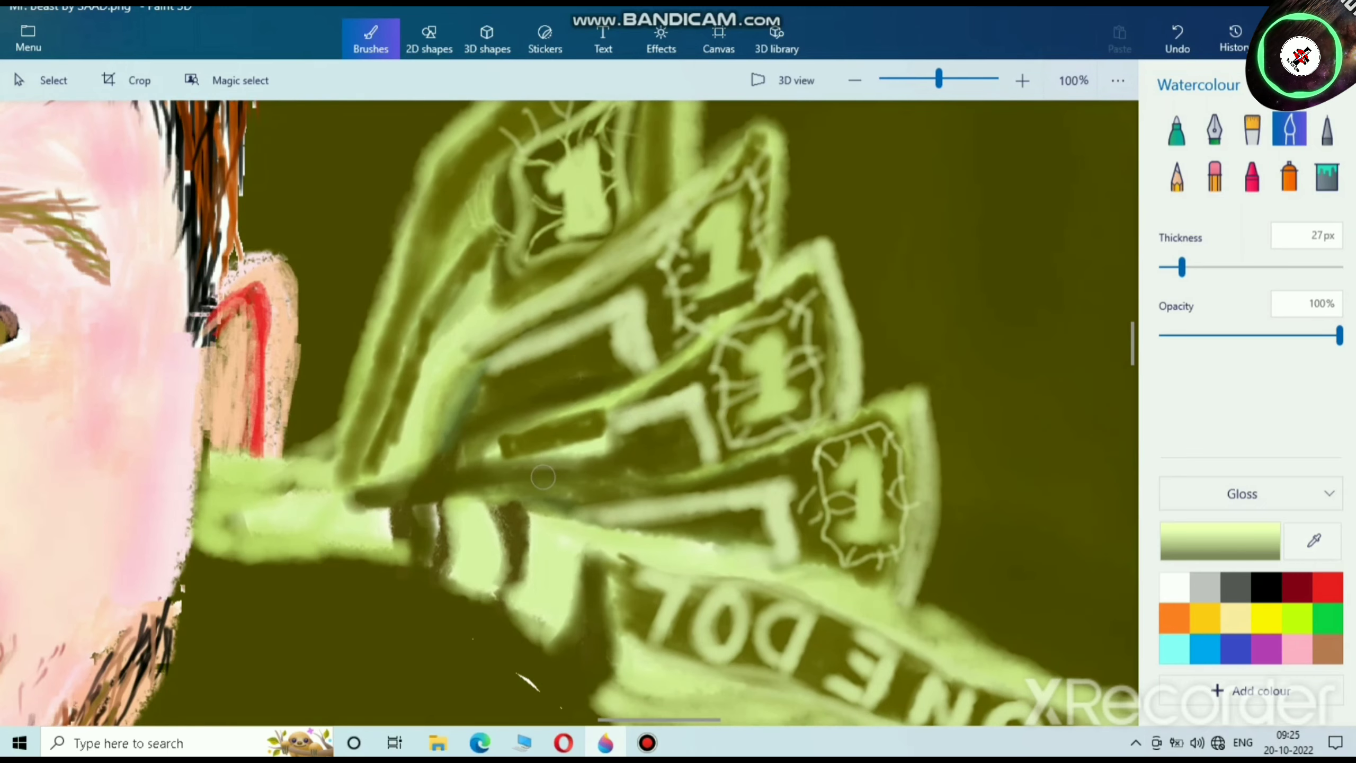
Step: Letter AMERIC inside the second bill's bordered panel in pale lime green with a 13 px brush
{"action": "scroll", "coordinate": [552, 458], "scroll_direction": "up", "scroll_amount": 2}
{"action": "left_click_drag", "start_coordinate": [1182, 267], "coordinate": [1170, 267]}
{"action": "scroll", "coordinate": [516, 284], "scroll_direction": "up", "scroll_amount": 1}
{"action": "mouse_move", "coordinate": [414, 382]}
{"action": "left_mouse_down"}
{"action": "mouse_move", "coordinate": [427, 318]}
{"action": "mouse_move", "coordinate": [468, 370]}
{"action": "mouse_move", "coordinate": [423, 348]}
{"action": "mouse_move", "coordinate": [454, 344]}
{"action": "left_mouse_up"}
{"action": "mouse_move", "coordinate": [481, 291]}
{"action": "left_mouse_down"}
{"action": "mouse_move", "coordinate": [494, 336]}
{"action": "mouse_move", "coordinate": [526, 280]}
{"action": "mouse_move", "coordinate": [558, 269]}
{"action": "mouse_move", "coordinate": [556, 345]}
{"action": "left_mouse_up"}
{"action": "mouse_move", "coordinate": [561, 257]}
{"action": "left_mouse_down"}
{"action": "mouse_move", "coordinate": [580, 317]}
{"action": "mouse_move", "coordinate": [557, 259]}
{"action": "mouse_move", "coordinate": [585, 268]}
{"action": "mouse_move", "coordinate": [576, 288]}
{"action": "mouse_move", "coordinate": [611, 280]}
{"action": "left_mouse_up"}
{"action": "left_click_drag", "start_coordinate": [589, 322], "coordinate": [637, 304]}
{"action": "left_click_drag", "start_coordinate": [640, 230], "coordinate": [667, 301]}
{"action": "mouse_move", "coordinate": [639, 224]}
{"action": "left_mouse_down"}
{"action": "mouse_move", "coordinate": [659, 256]}
{"action": "mouse_move", "coordinate": [716, 277]}
{"action": "left_mouse_up"}
{"action": "mouse_move", "coordinate": [736, 190]}
{"action": "left_mouse_down"}
{"action": "mouse_move", "coordinate": [726, 212]}
{"action": "mouse_move", "coordinate": [762, 261]}
{"action": "left_mouse_up"}
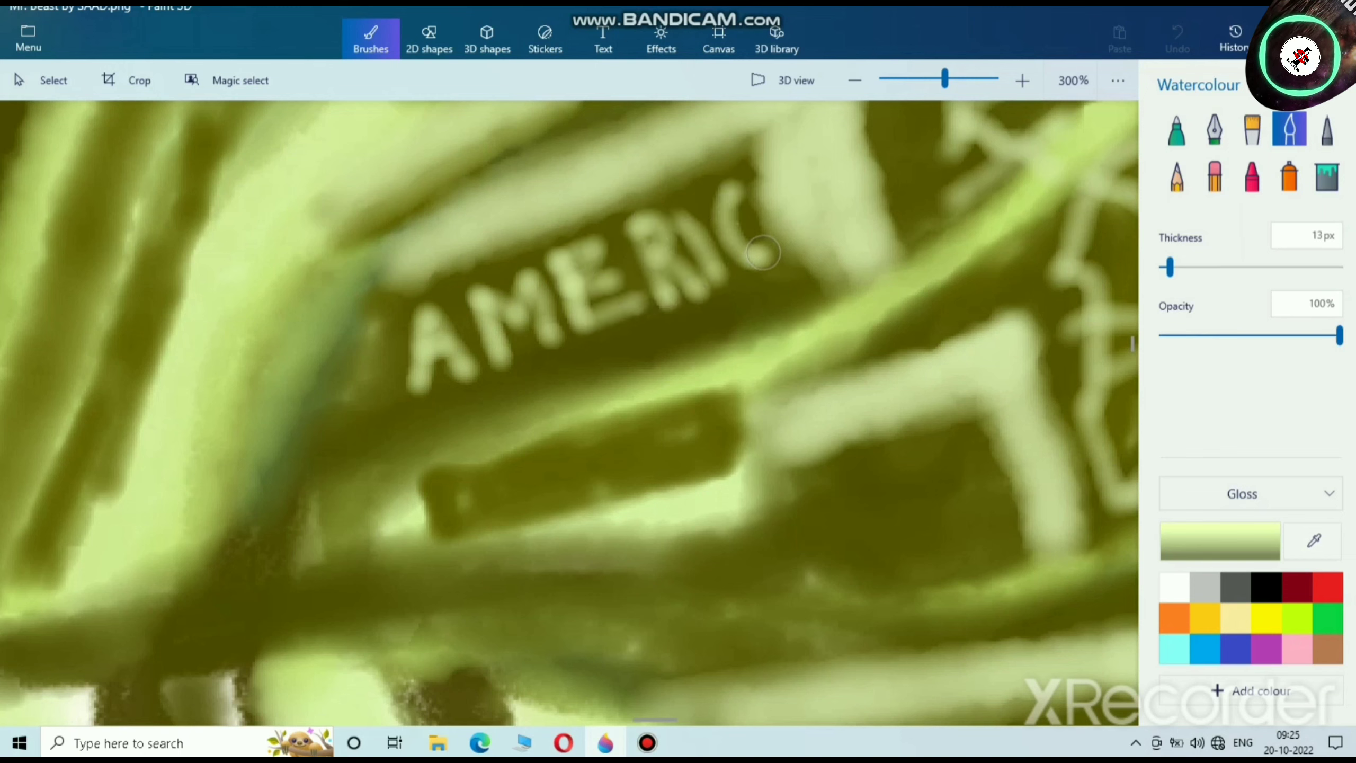
{"action": "left_click_drag", "start_coordinate": [678, 211], "coordinate": [695, 255]}
{"action": "key", "text": "ctrl+z"}
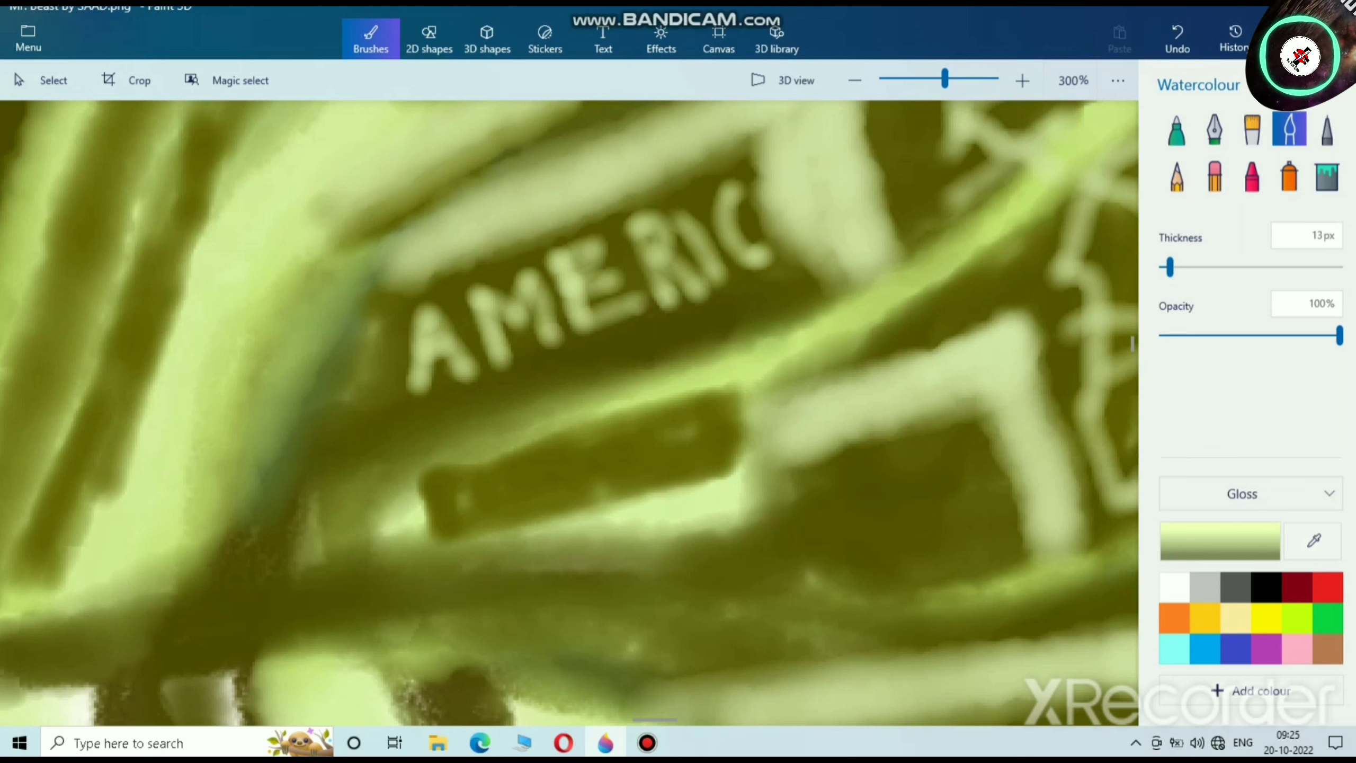
Step: Mix dark olive 545000 and paint over the inner part of the panel's thick end border beside the C to make room
{"action": "left_click", "coordinate": [1267, 618]}
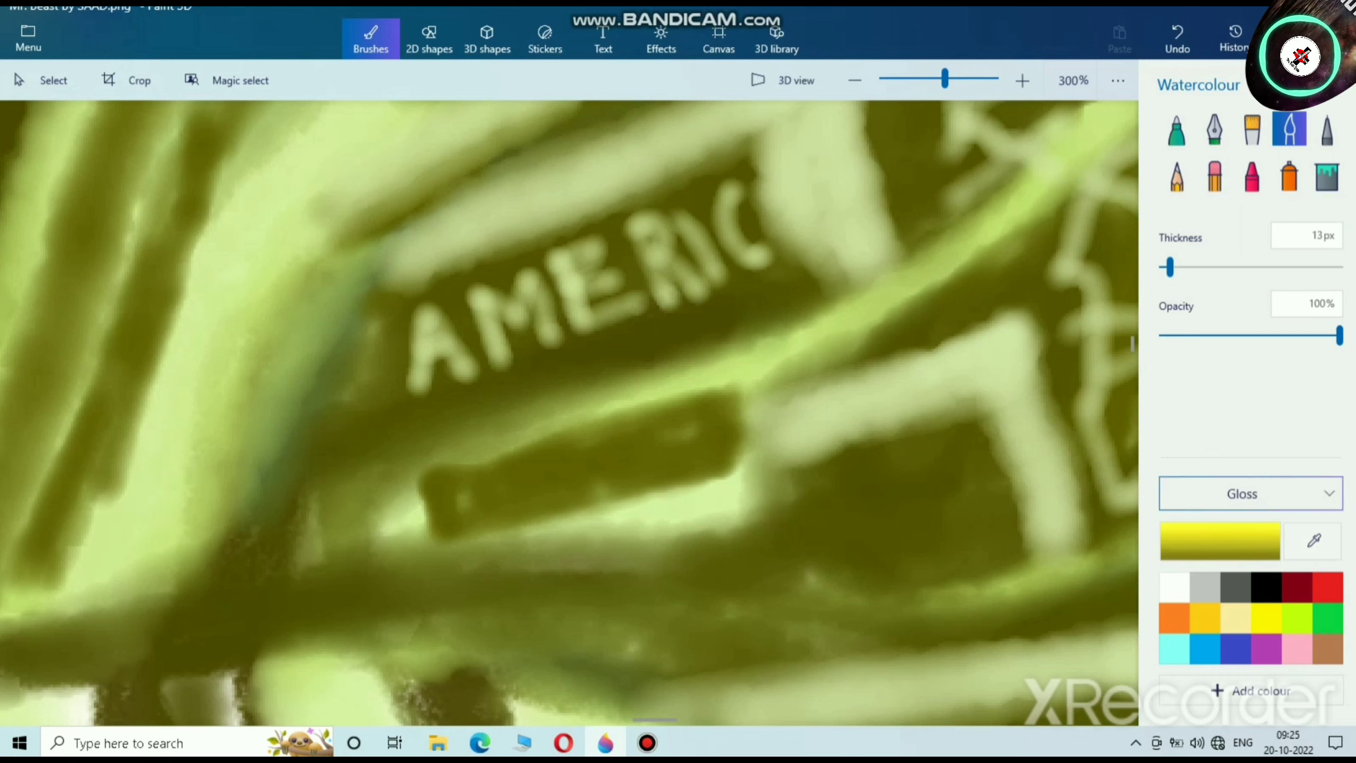
{"action": "left_click", "coordinate": [1220, 541]}
{"action": "left_click", "coordinate": [758, 362]}
{"action": "left_click_drag", "start_coordinate": [758, 363], "coordinate": [759, 373]}
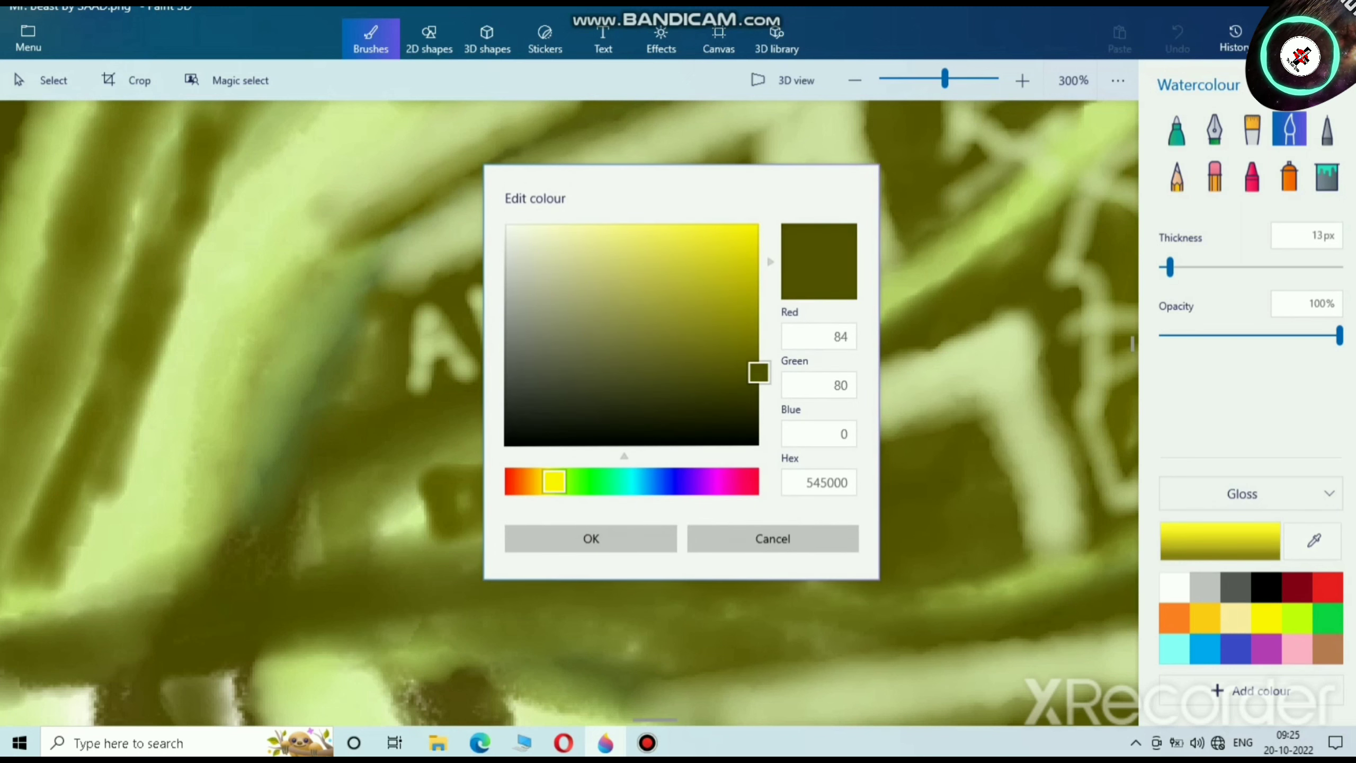
{"action": "left_click", "coordinate": [591, 538]}
{"action": "mouse_move", "coordinate": [774, 156]}
{"action": "left_mouse_down"}
{"action": "mouse_move", "coordinate": [777, 211]}
{"action": "mouse_move", "coordinate": [837, 282]}
{"action": "mouse_move", "coordinate": [792, 229]}
{"action": "mouse_move", "coordinate": [774, 157]}
{"action": "mouse_move", "coordinate": [850, 277]}
{"action": "mouse_move", "coordinate": [804, 199]}
{"action": "mouse_move", "coordinate": [803, 109]}
{"action": "mouse_move", "coordinate": [725, 144]}
{"action": "mouse_move", "coordinate": [760, 178]}
{"action": "mouse_move", "coordinate": [771, 233]}
{"action": "mouse_move", "coordinate": [807, 261]}
{"action": "mouse_move", "coordinate": [797, 228]}
{"action": "mouse_move", "coordinate": [823, 282]}
{"action": "mouse_move", "coordinate": [787, 143]}
{"action": "mouse_move", "coordinate": [760, 143]}
{"action": "mouse_move", "coordinate": [779, 247]}
{"action": "mouse_move", "coordinate": [799, 221]}
{"action": "mouse_move", "coordinate": [795, 154]}
{"action": "mouse_move", "coordinate": [836, 277]}
{"action": "left_mouse_up"}
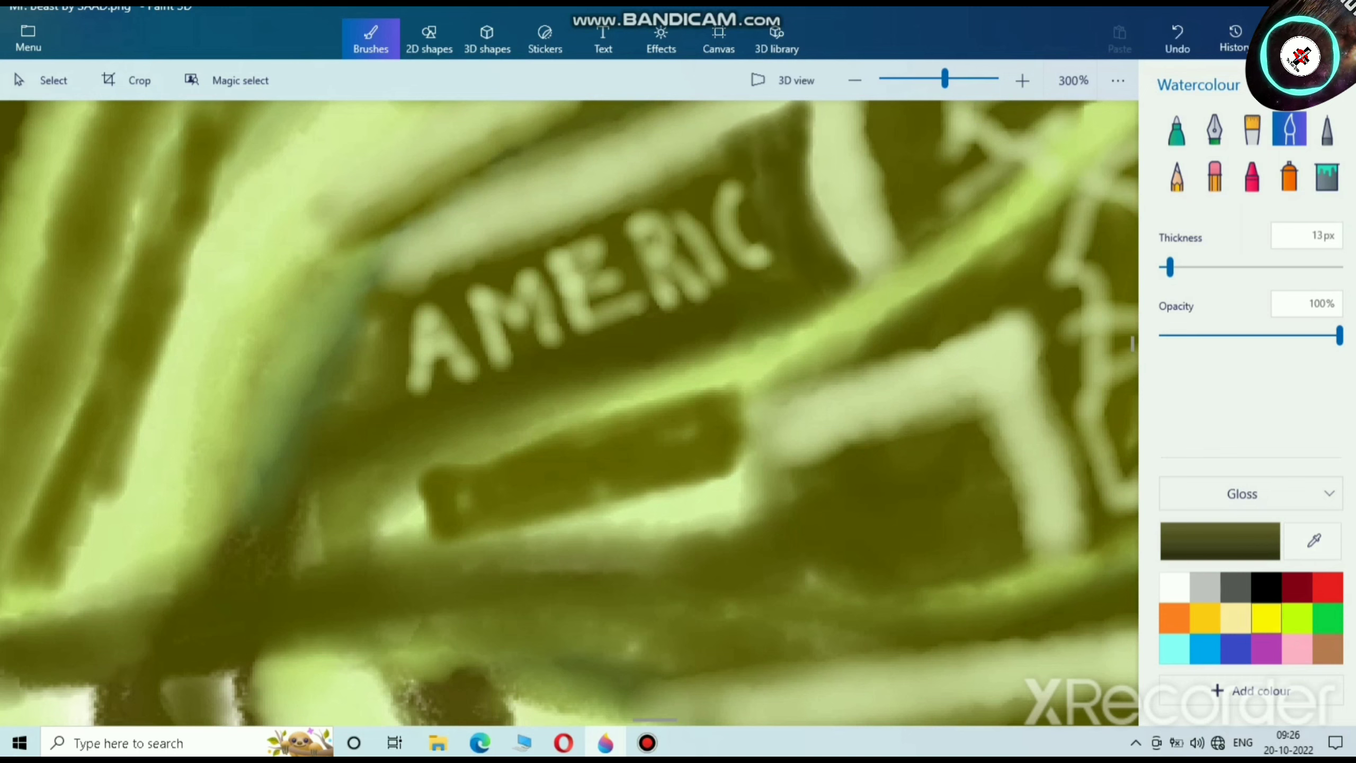
Step: Return to pale lime green and add the final A of AMERICA with a 10 px brush
{"action": "left_click", "coordinate": [1298, 619]}
{"action": "left_click", "coordinate": [1221, 541]}
{"action": "left_click_drag", "start_coordinate": [581, 236], "coordinate": [603, 222]}
{"action": "left_click", "coordinate": [590, 537]}
{"action": "left_click_drag", "start_coordinate": [1169, 267], "coordinate": [1166, 267]}
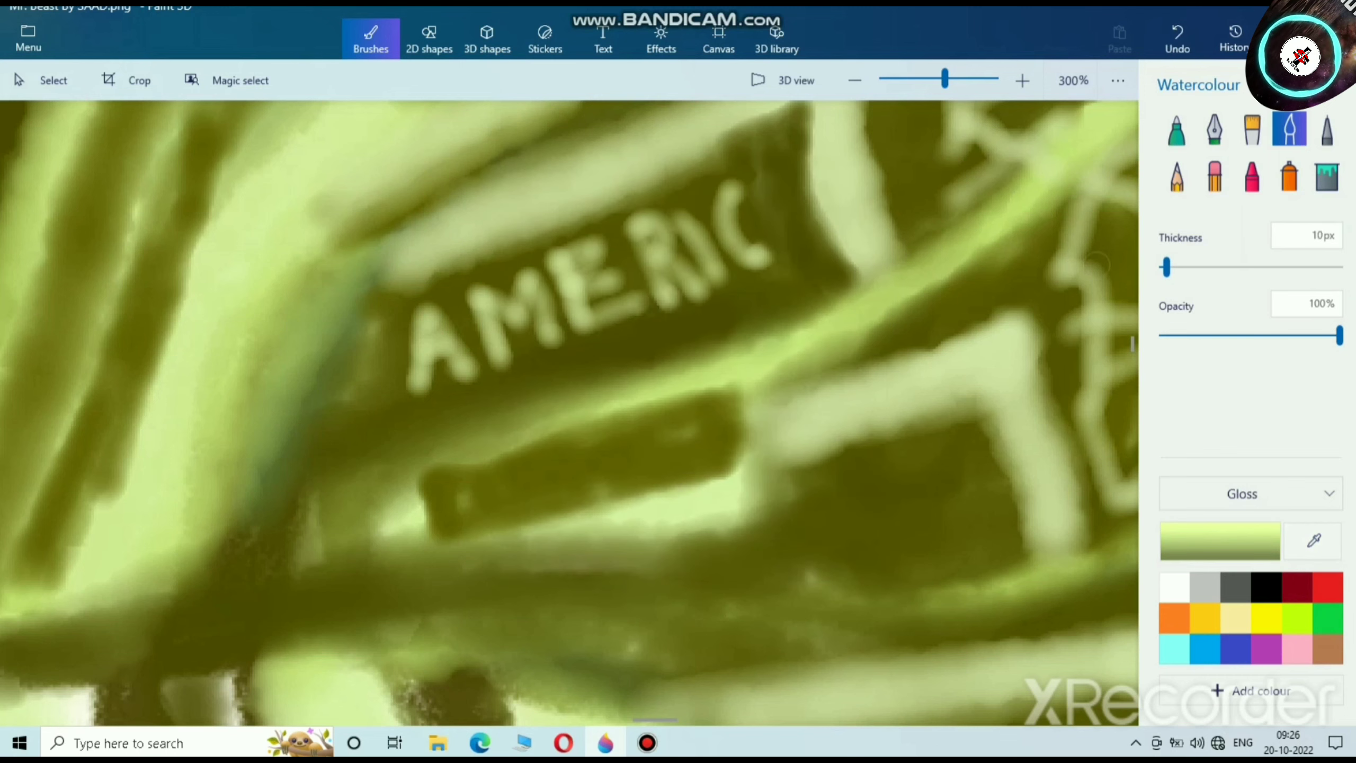
{"action": "mouse_move", "coordinate": [769, 213]}
{"action": "left_mouse_down"}
{"action": "mouse_move", "coordinate": [780, 176]}
{"action": "mouse_move", "coordinate": [818, 243]}
{"action": "left_mouse_up"}
{"action": "left_click_drag", "start_coordinate": [788, 224], "coordinate": [799, 219]}
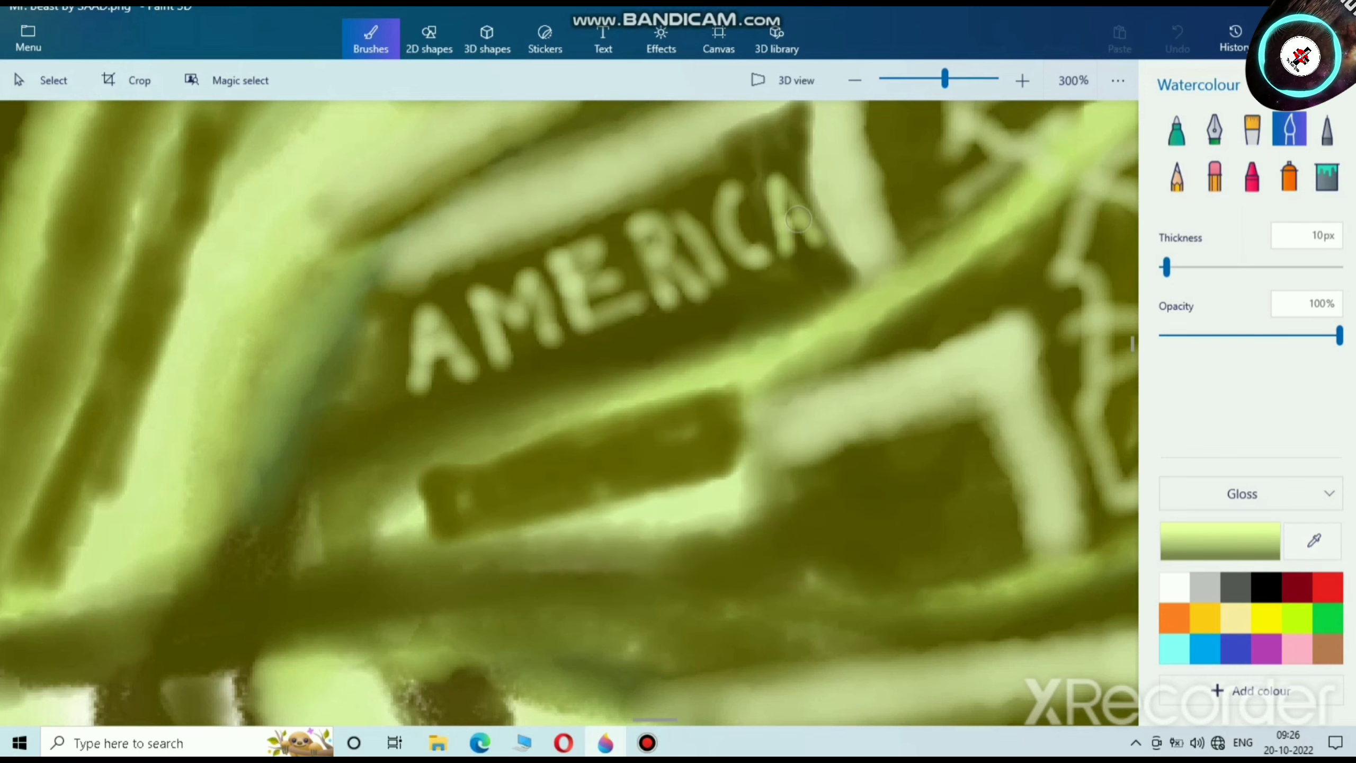
{"action": "scroll", "coordinate": [706, 449], "scroll_direction": "down", "scroll_amount": 8}
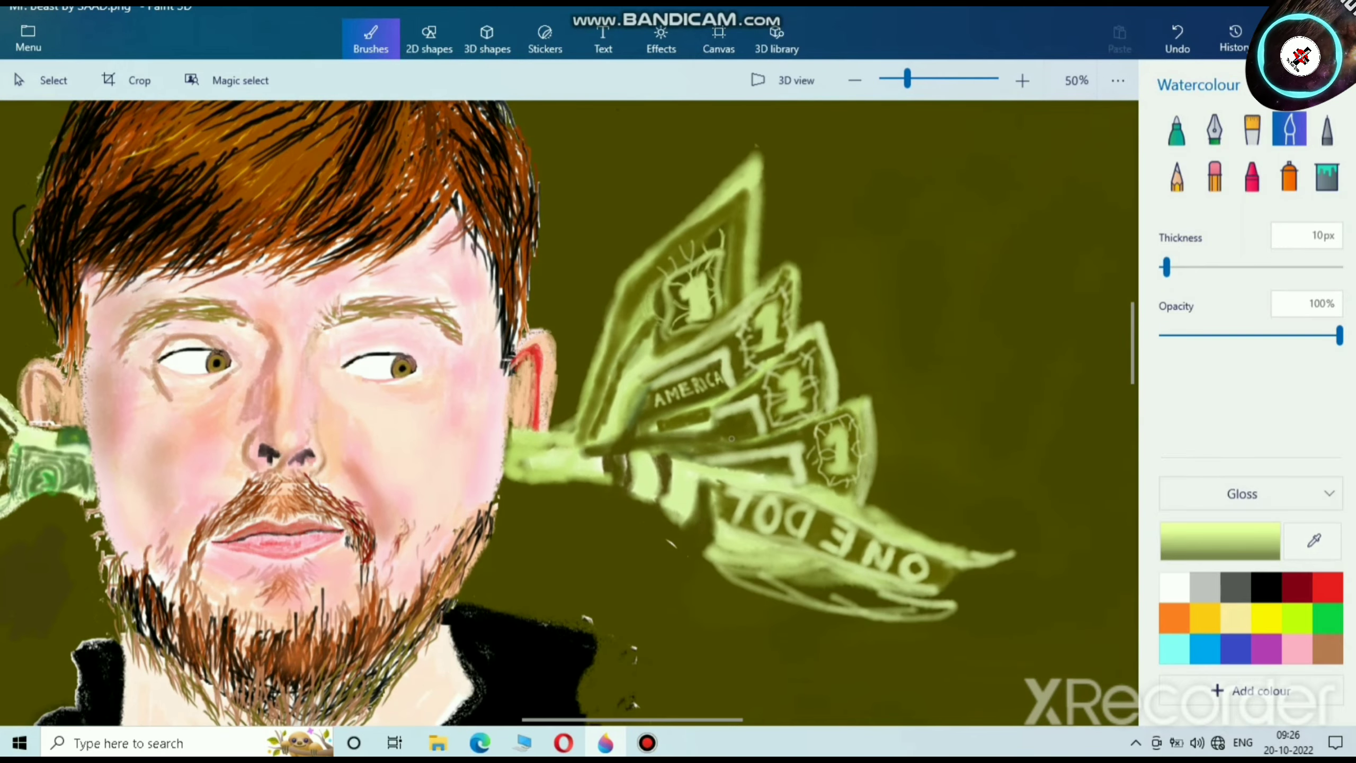
{"action": "scroll", "coordinate": [784, 395], "scroll_direction": "down", "scroll_amount": 2}
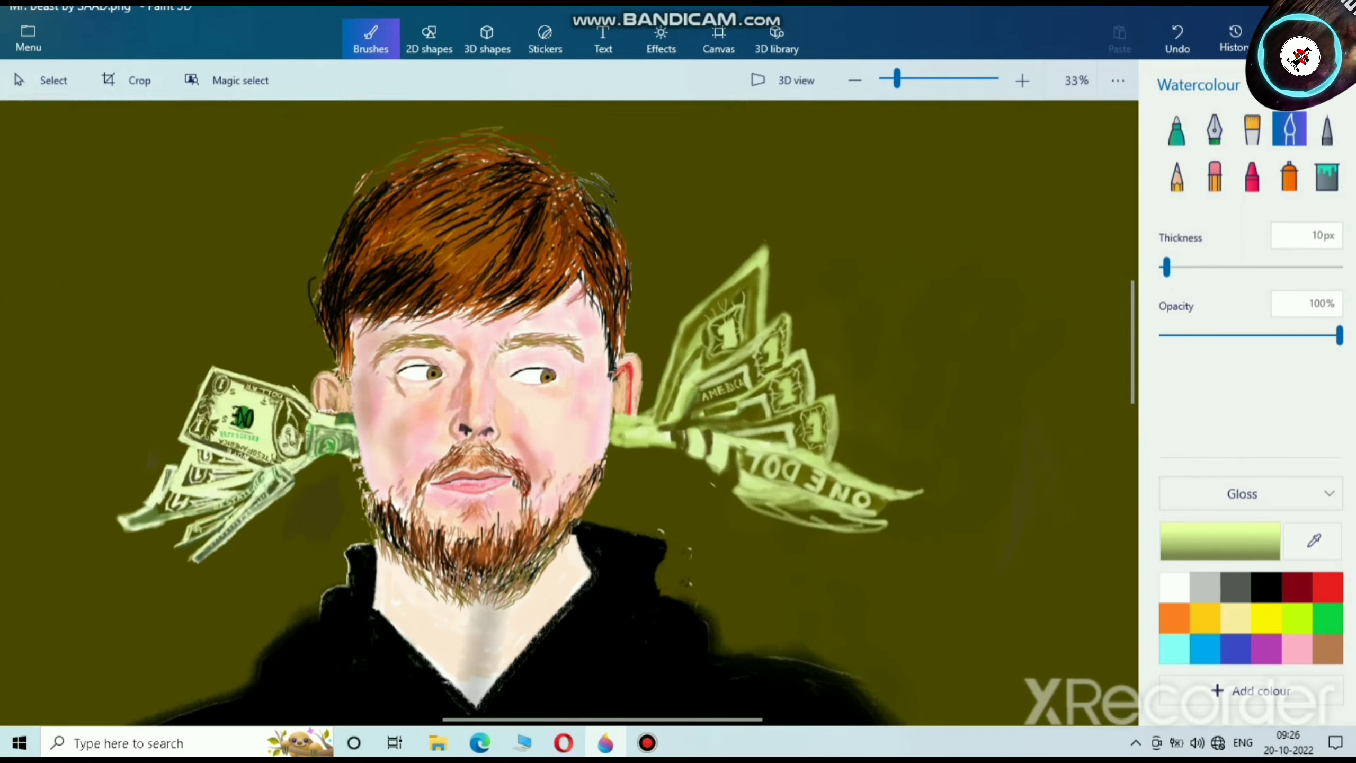
Step: Darken the band around the AMERICA panel and the shadow near the lowest panel's border with olive 5e5900 and a 30 px brush
{"action": "scroll", "coordinate": [785, 409], "scroll_direction": "up", "scroll_amount": 4}
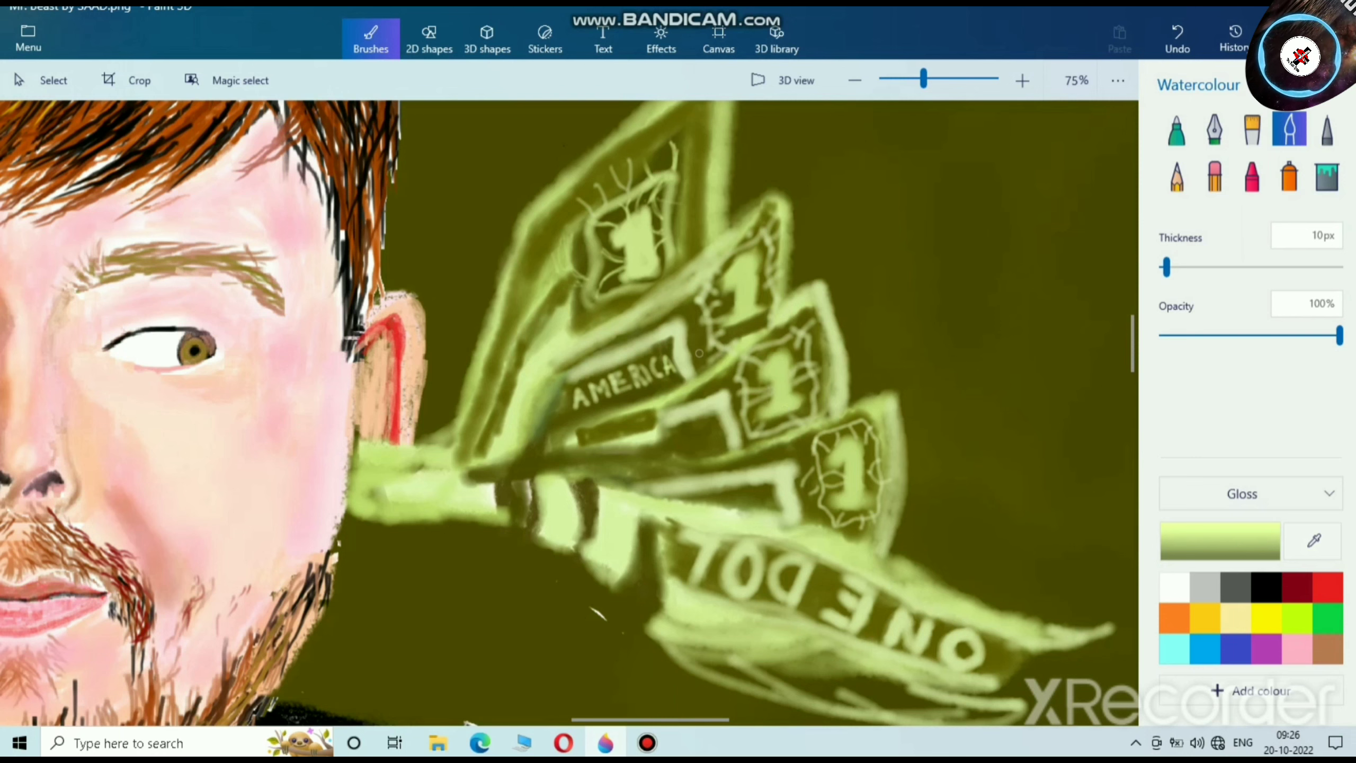
{"action": "scroll", "coordinate": [655, 323], "scroll_direction": "up", "scroll_amount": 5}
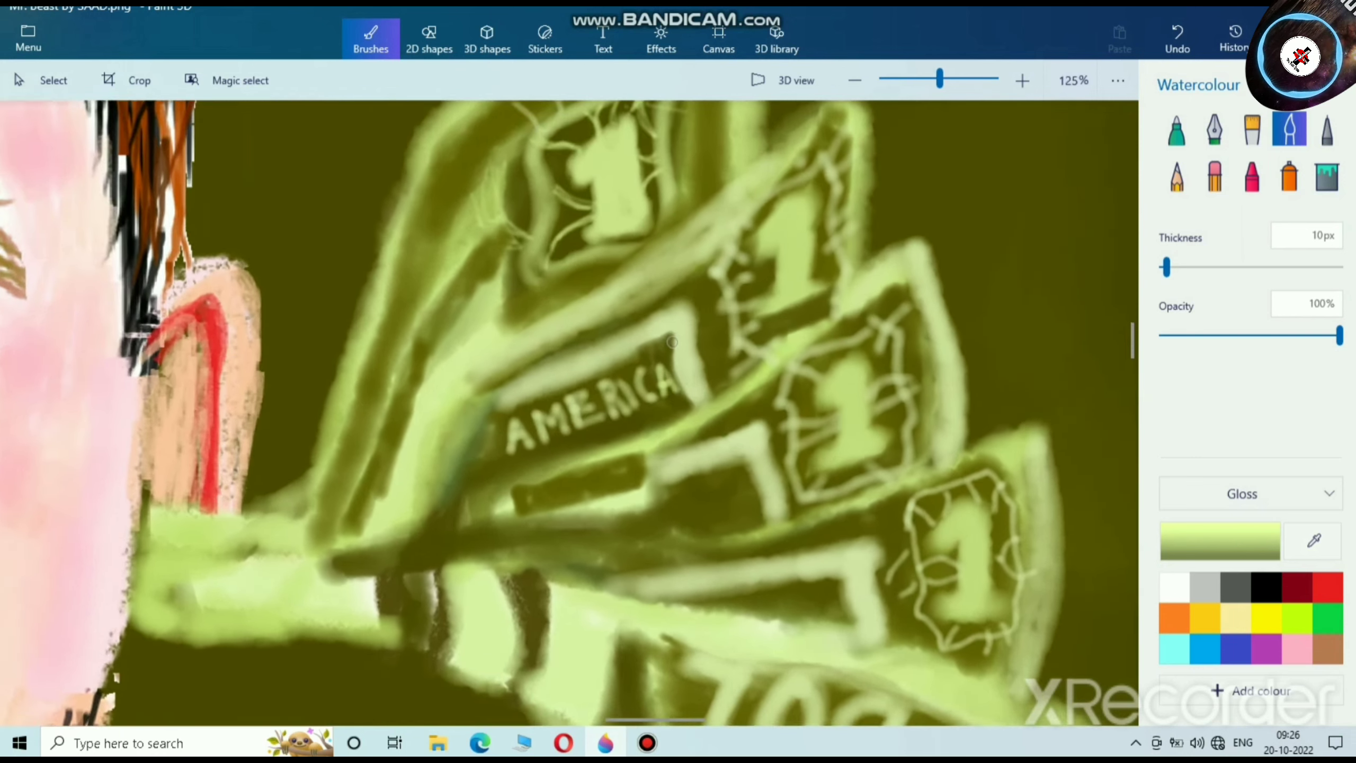
{"action": "left_click", "coordinate": [688, 242]}
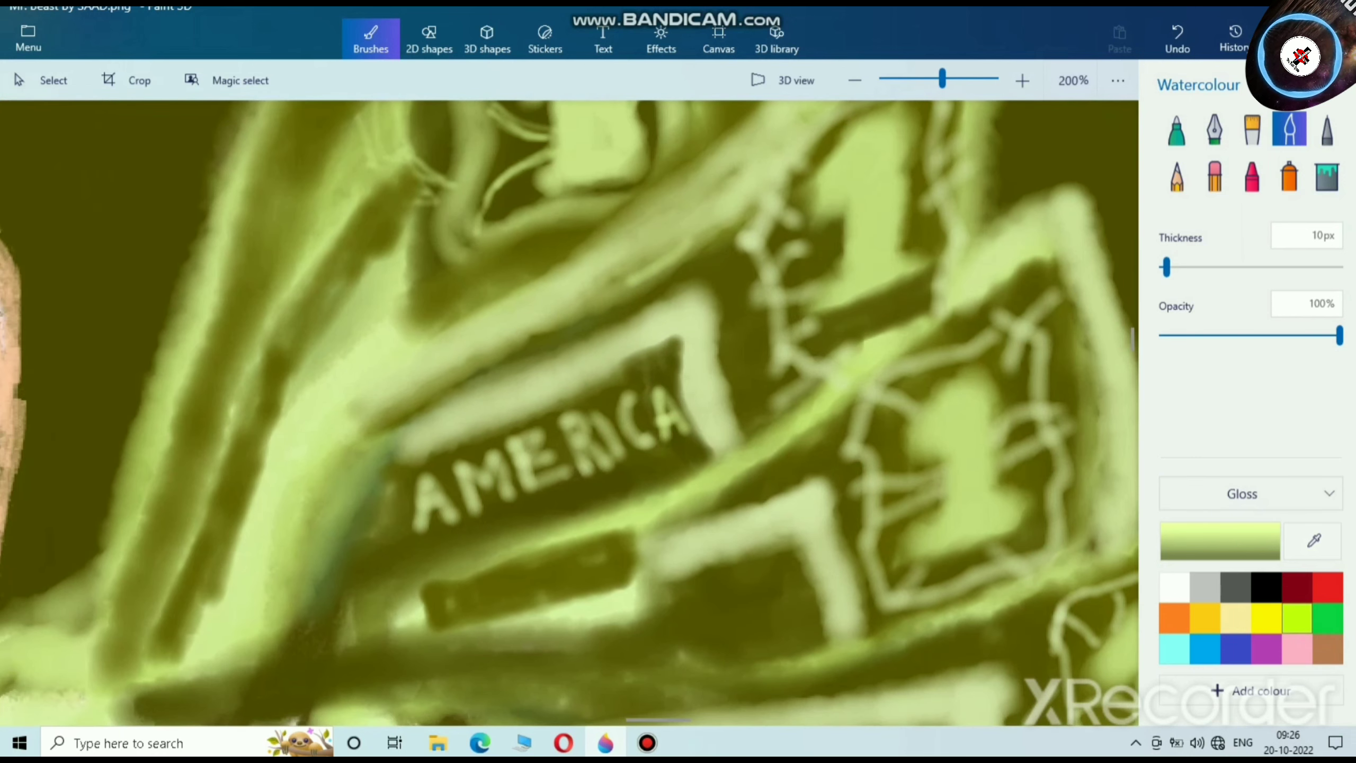
{"action": "left_click", "coordinate": [1267, 618]}
{"action": "left_click", "coordinate": [1220, 541]}
{"action": "left_click_drag", "start_coordinate": [757, 222], "coordinate": [757, 365]}
{"action": "left_click", "coordinate": [591, 538]}
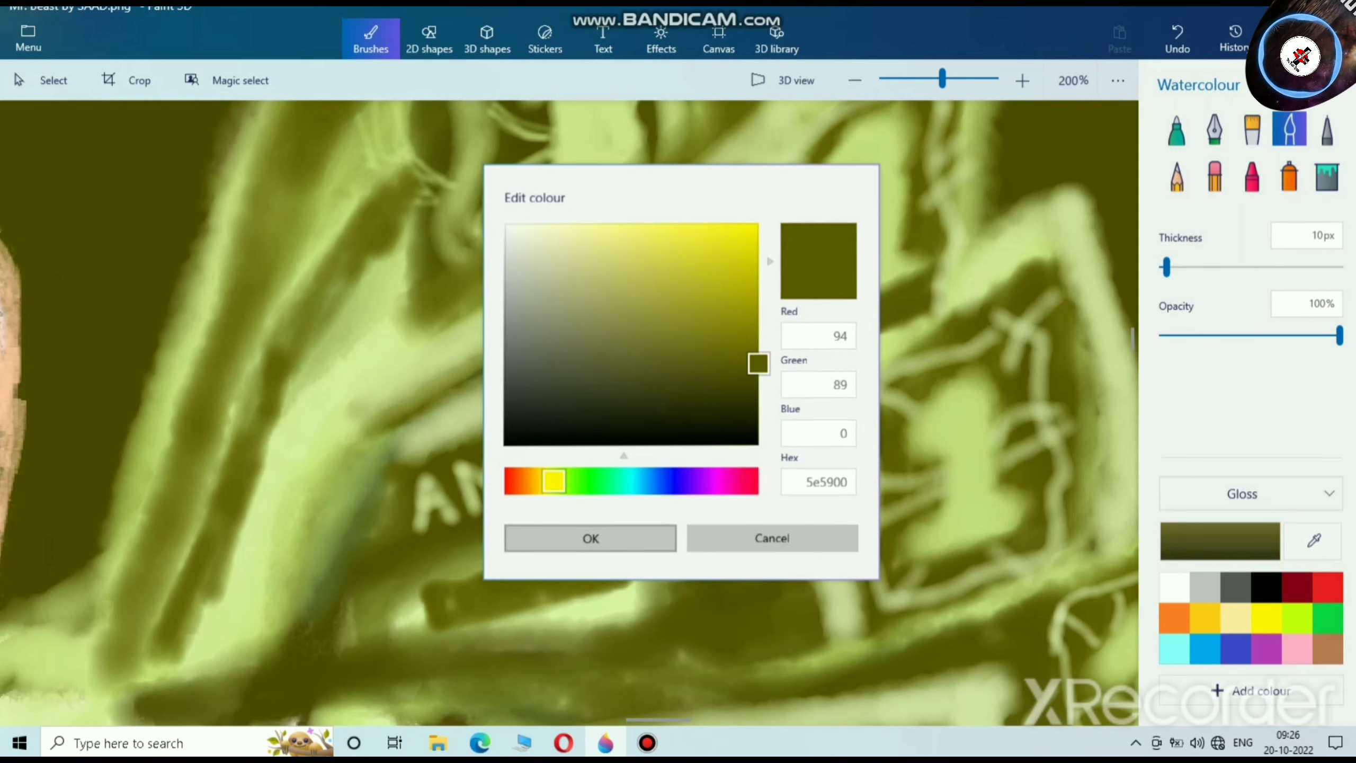
{"action": "left_click_drag", "start_coordinate": [1166, 267], "coordinate": [1186, 268]}
{"action": "mouse_move", "coordinate": [734, 230]}
{"action": "left_mouse_down"}
{"action": "mouse_move", "coordinate": [416, 385]}
{"action": "mouse_move", "coordinate": [364, 450]}
{"action": "mouse_move", "coordinate": [286, 638]}
{"action": "left_mouse_up"}
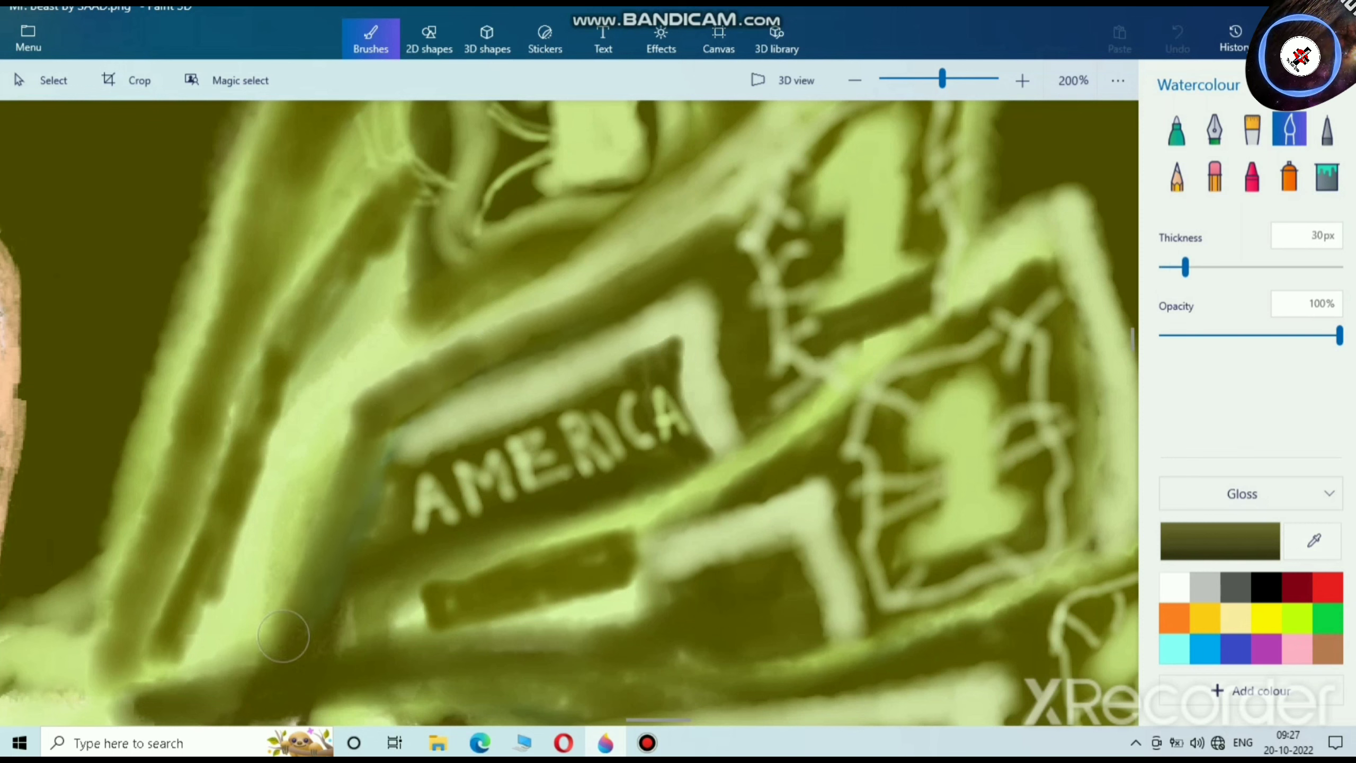
{"action": "mouse_move", "coordinate": [385, 421]}
{"action": "left_mouse_down"}
{"action": "mouse_move", "coordinate": [744, 229]}
{"action": "mouse_move", "coordinate": [748, 176]}
{"action": "mouse_move", "coordinate": [554, 306]}
{"action": "mouse_move", "coordinate": [760, 169]}
{"action": "mouse_move", "coordinate": [758, 182]}
{"action": "left_mouse_up"}
{"action": "scroll", "coordinate": [678, 360], "scroll_direction": "down", "scroll_amount": 5}
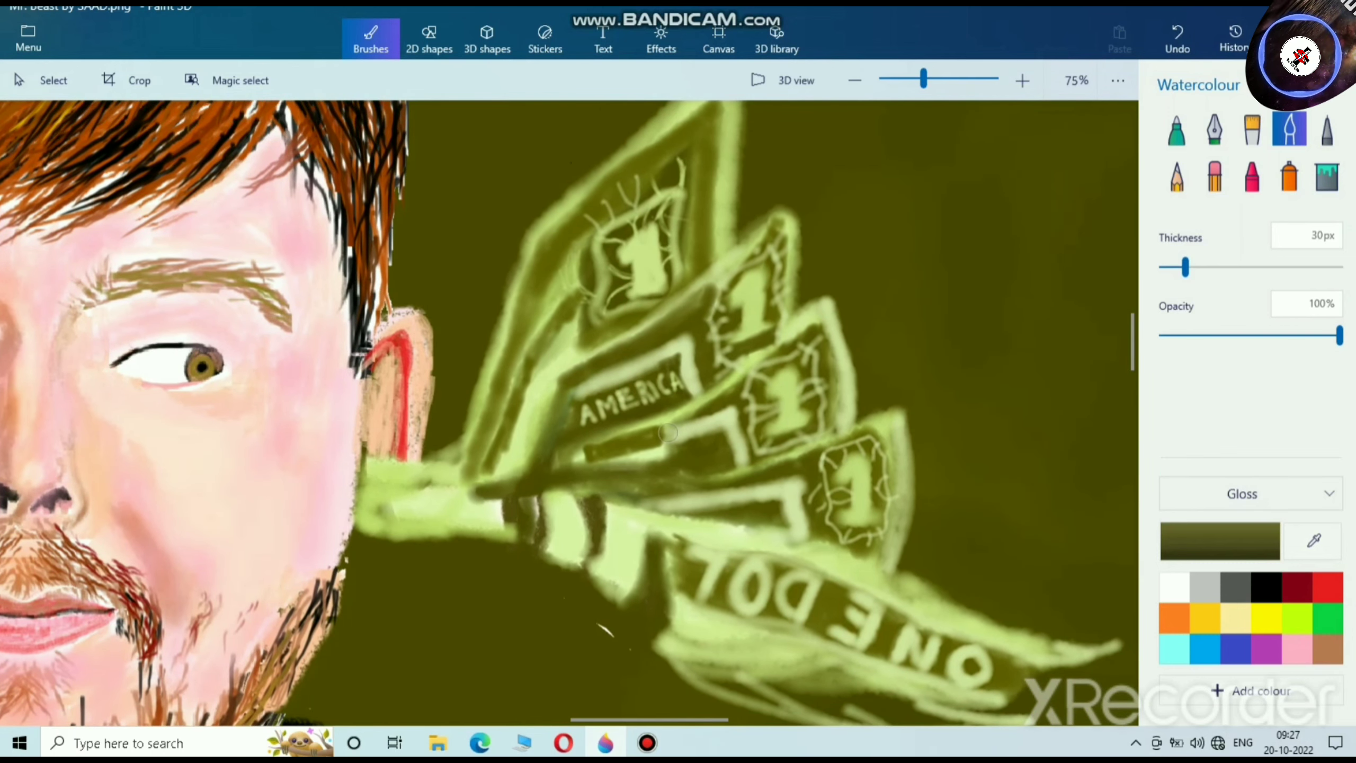
{"action": "scroll", "coordinate": [681, 541], "scroll_direction": "up", "scroll_amount": 3}
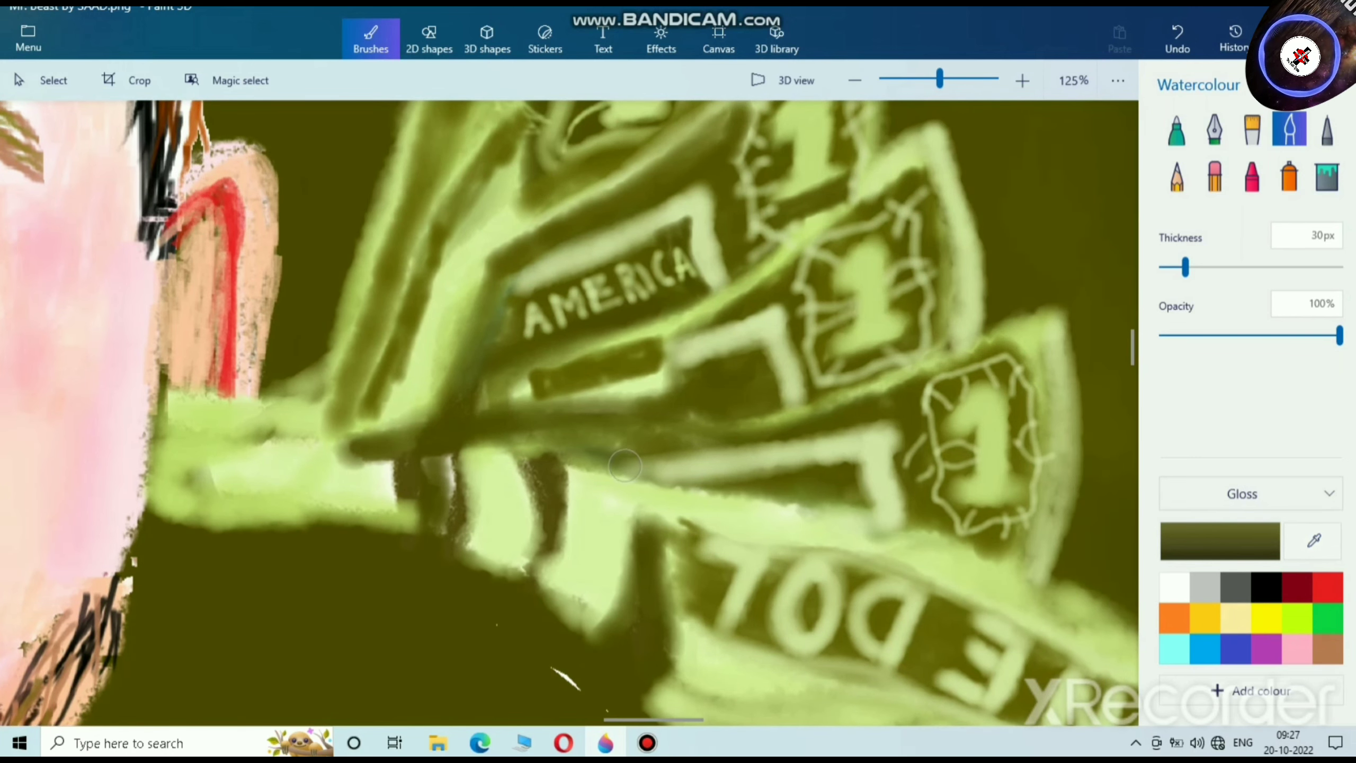
{"action": "mouse_move", "coordinate": [625, 465]}
{"action": "left_mouse_down"}
{"action": "mouse_move", "coordinate": [886, 420]}
{"action": "mouse_move", "coordinate": [667, 451]}
{"action": "left_mouse_up"}
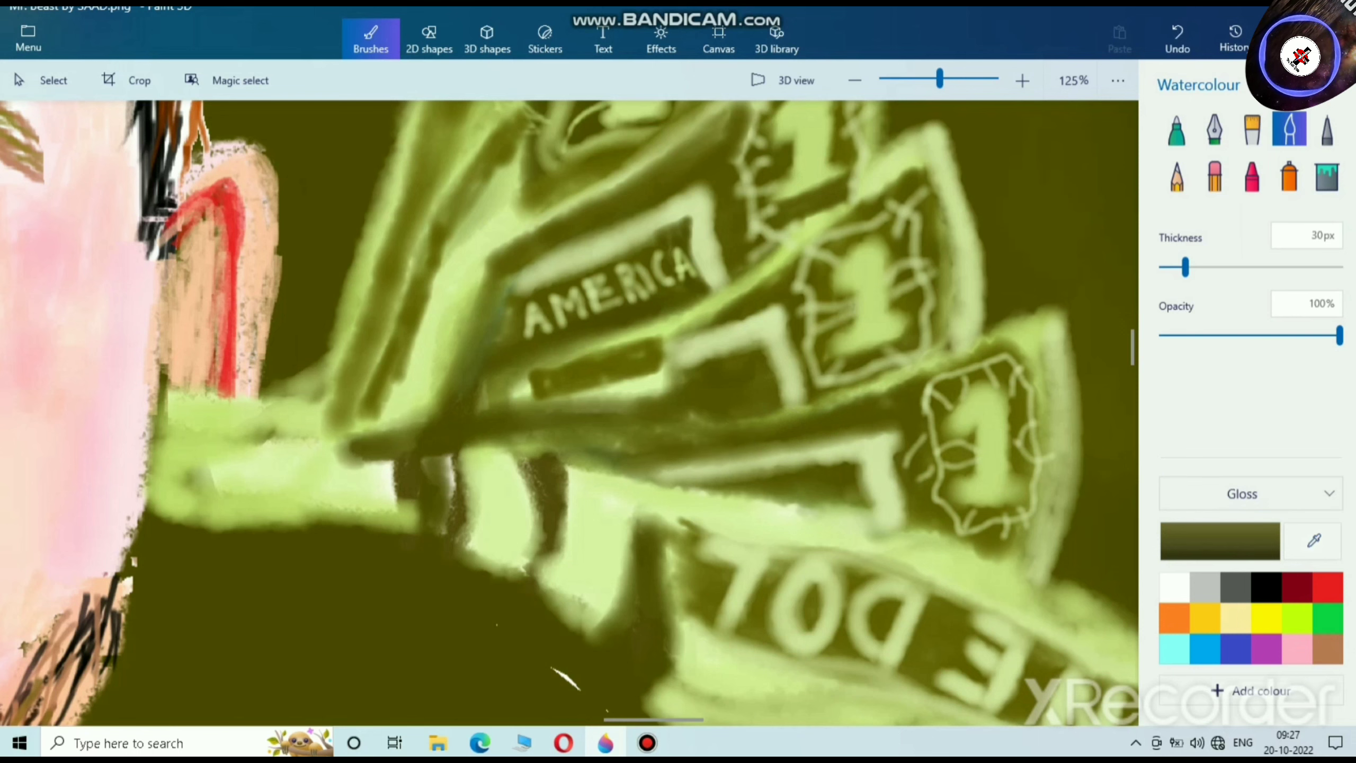
Step: Letter NOTE on the dark band above the AMERICA panel in pale lime e5ff94 with an 8 px brush
{"action": "left_click", "coordinate": [1298, 619]}
{"action": "left_click", "coordinate": [1220, 541]}
{"action": "left_click", "coordinate": [609, 221]}
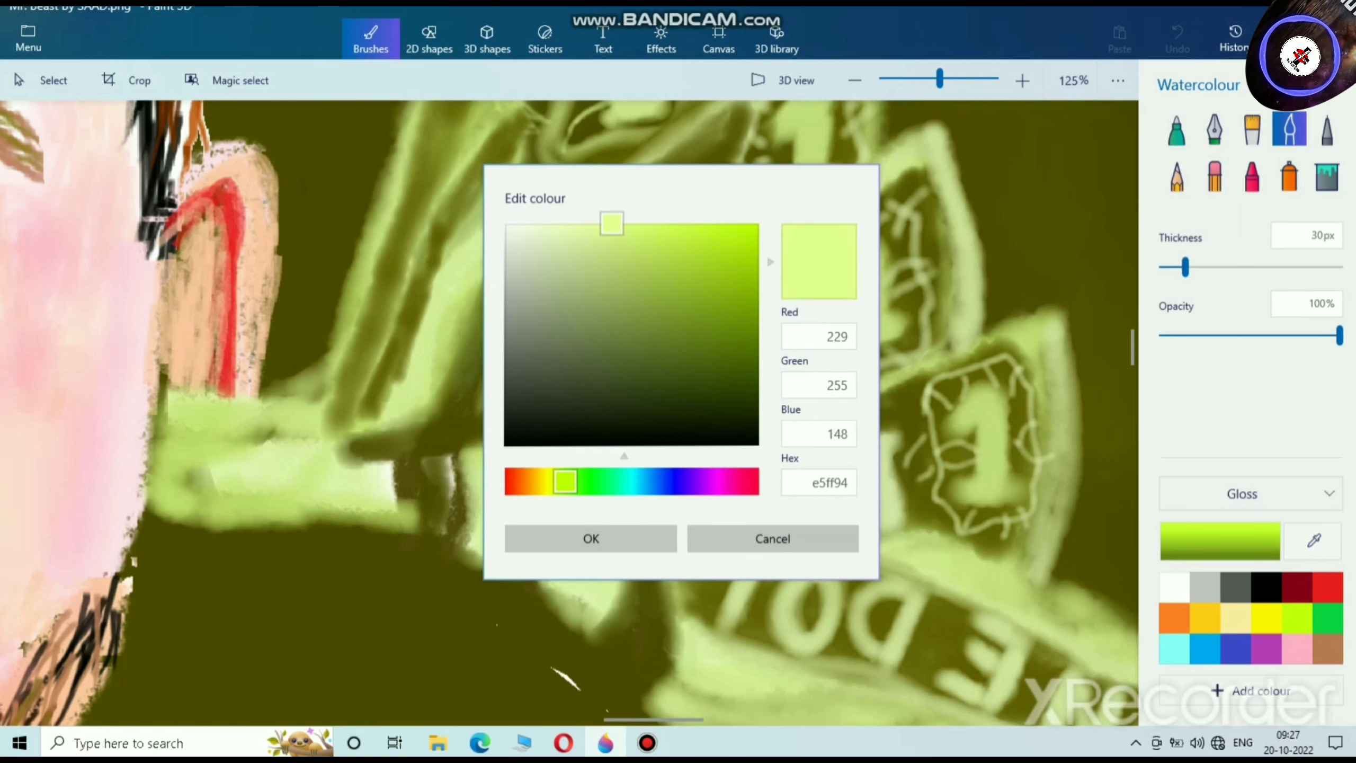
{"action": "left_click", "coordinate": [548, 537]}
{"action": "left_click_drag", "start_coordinate": [1186, 267], "coordinate": [1182, 267]}
{"action": "scroll", "coordinate": [622, 326], "scroll_direction": "up", "scroll_amount": 4}
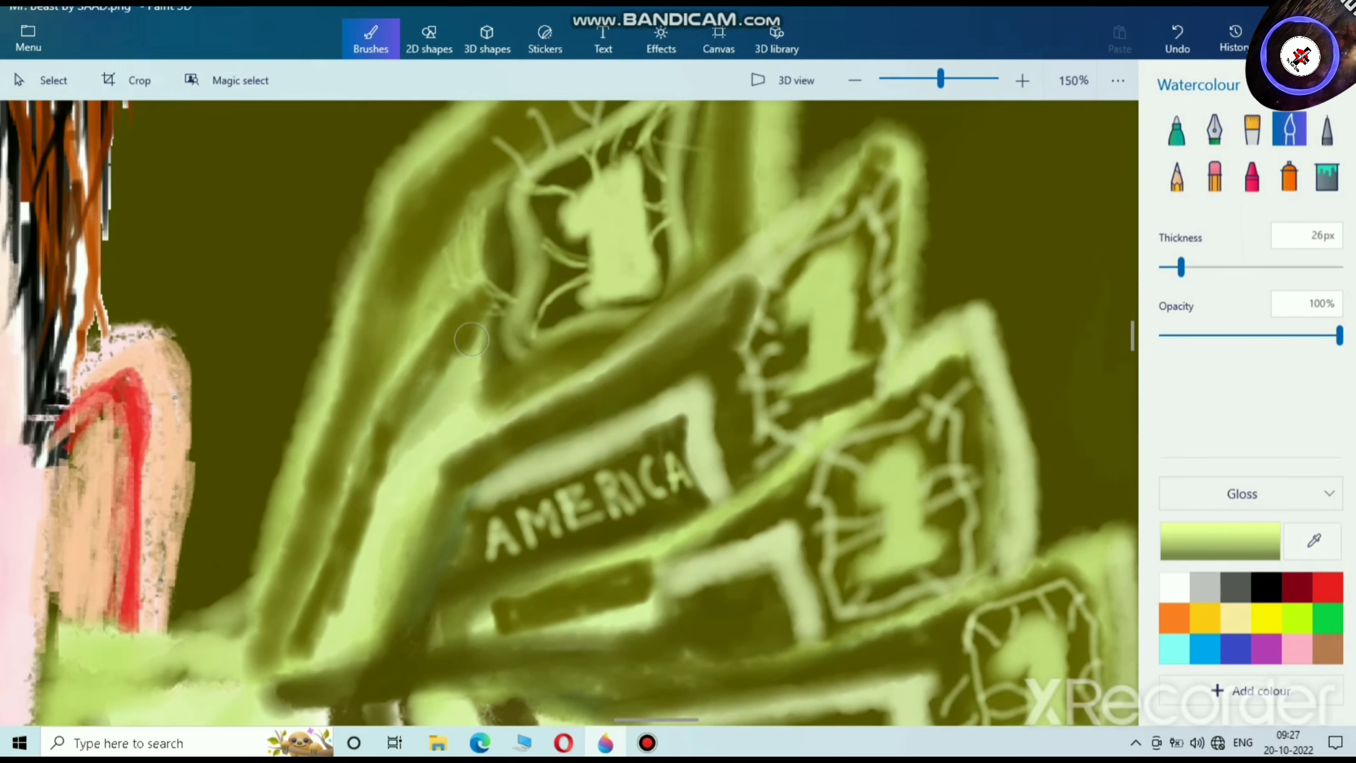
{"action": "left_click", "coordinate": [1165, 267]}
{"action": "scroll", "coordinate": [622, 418], "scroll_direction": "up", "scroll_amount": 2}
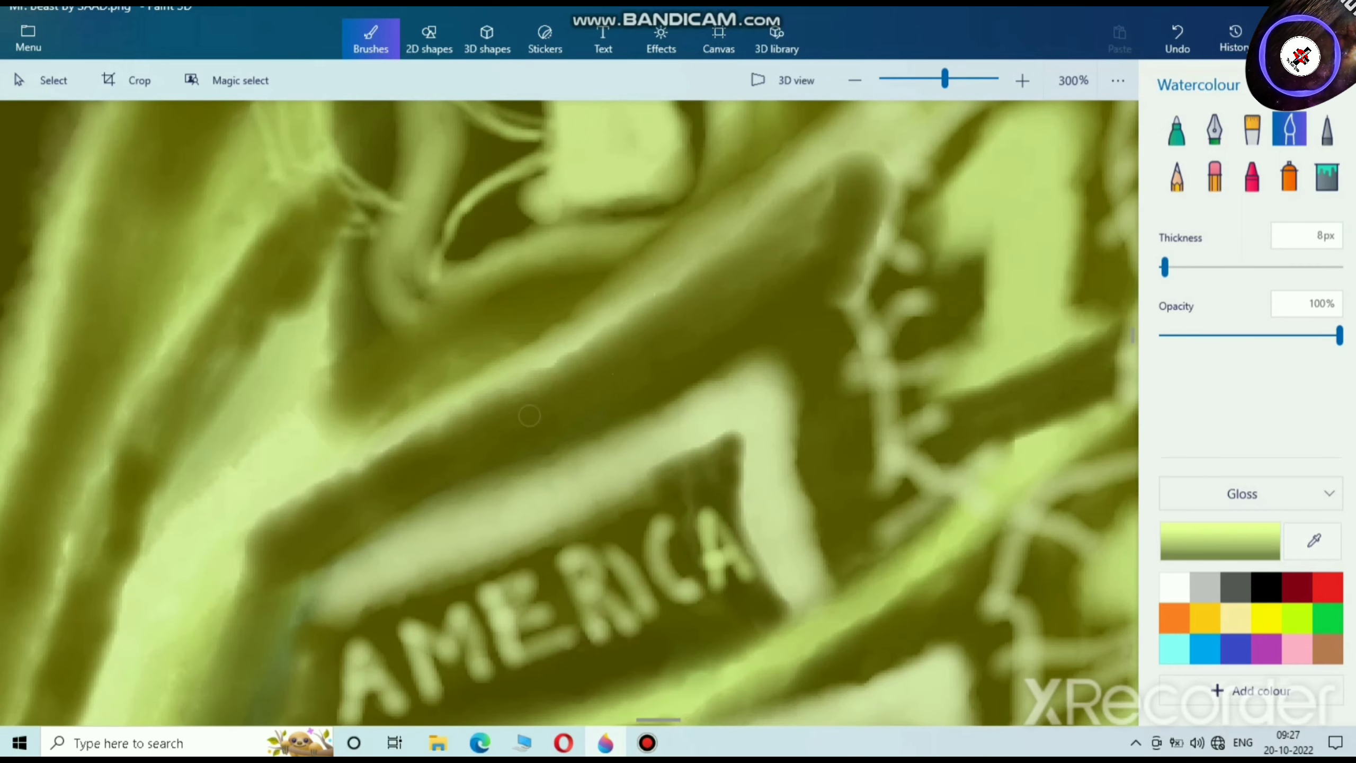
{"action": "mouse_move", "coordinate": [576, 390]}
{"action": "left_mouse_down"}
{"action": "mouse_move", "coordinate": [574, 420]}
{"action": "mouse_move", "coordinate": [571, 378]}
{"action": "mouse_move", "coordinate": [584, 372]}
{"action": "mouse_move", "coordinate": [598, 397]}
{"action": "mouse_move", "coordinate": [570, 373]}
{"action": "mouse_move", "coordinate": [603, 388]}
{"action": "mouse_move", "coordinate": [603, 376]}
{"action": "mouse_move", "coordinate": [606, 413]}
{"action": "left_mouse_up"}
{"action": "mouse_move", "coordinate": [645, 333]}
{"action": "left_mouse_down"}
{"action": "mouse_move", "coordinate": [658, 387]}
{"action": "mouse_move", "coordinate": [649, 334]}
{"action": "mouse_move", "coordinate": [667, 369]}
{"action": "mouse_move", "coordinate": [631, 360]}
{"action": "mouse_move", "coordinate": [661, 336]}
{"action": "mouse_move", "coordinate": [705, 373]}
{"action": "left_mouse_up"}
{"action": "mouse_move", "coordinate": [662, 324]}
{"action": "left_mouse_down"}
{"action": "mouse_move", "coordinate": [710, 292]}
{"action": "mouse_move", "coordinate": [678, 308]}
{"action": "left_mouse_up"}
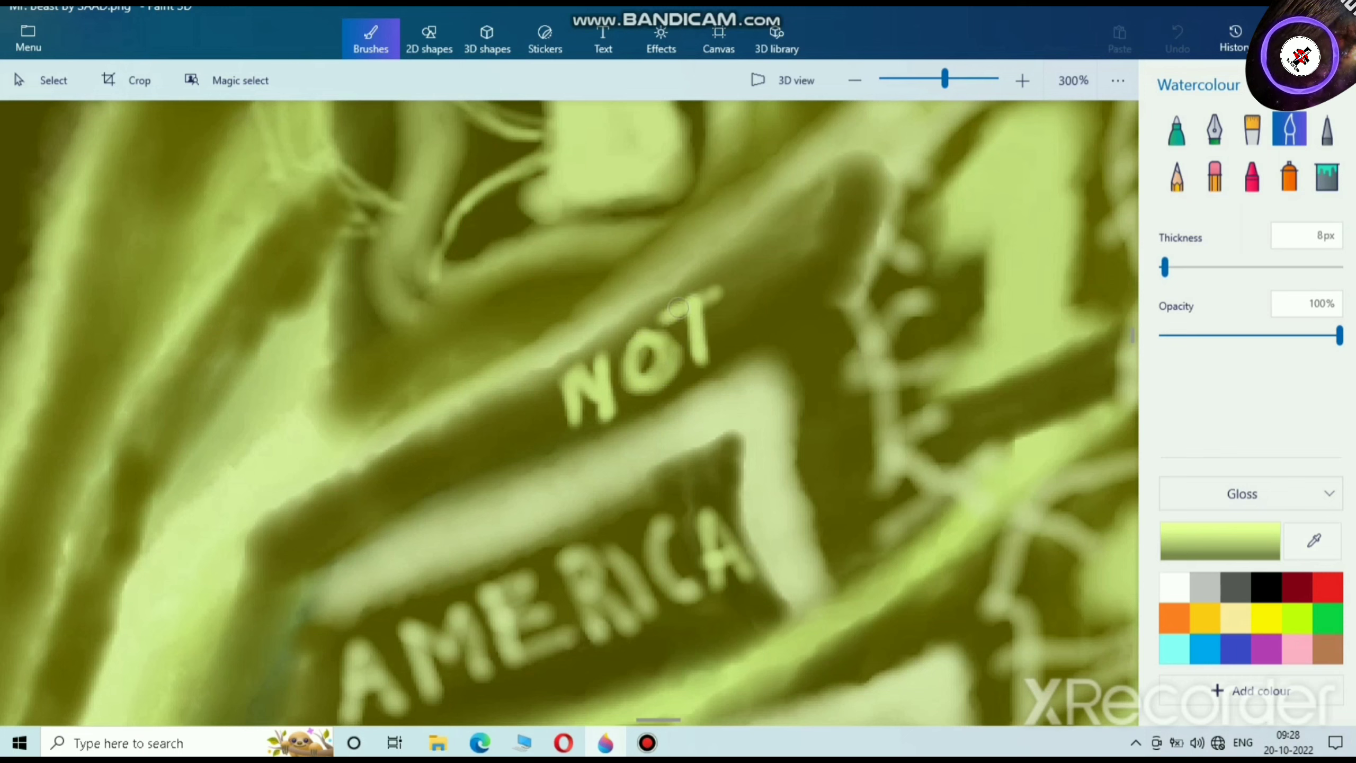
{"action": "mouse_move", "coordinate": [754, 273]}
{"action": "left_mouse_down"}
{"action": "mouse_move", "coordinate": [750, 330]}
{"action": "mouse_move", "coordinate": [745, 277]}
{"action": "mouse_move", "coordinate": [737, 288]}
{"action": "mouse_move", "coordinate": [773, 258]}
{"action": "mouse_move", "coordinate": [747, 295]}
{"action": "mouse_move", "coordinate": [787, 287]}
{"action": "left_mouse_up"}
{"action": "left_click_drag", "start_coordinate": [753, 330], "coordinate": [790, 311]}
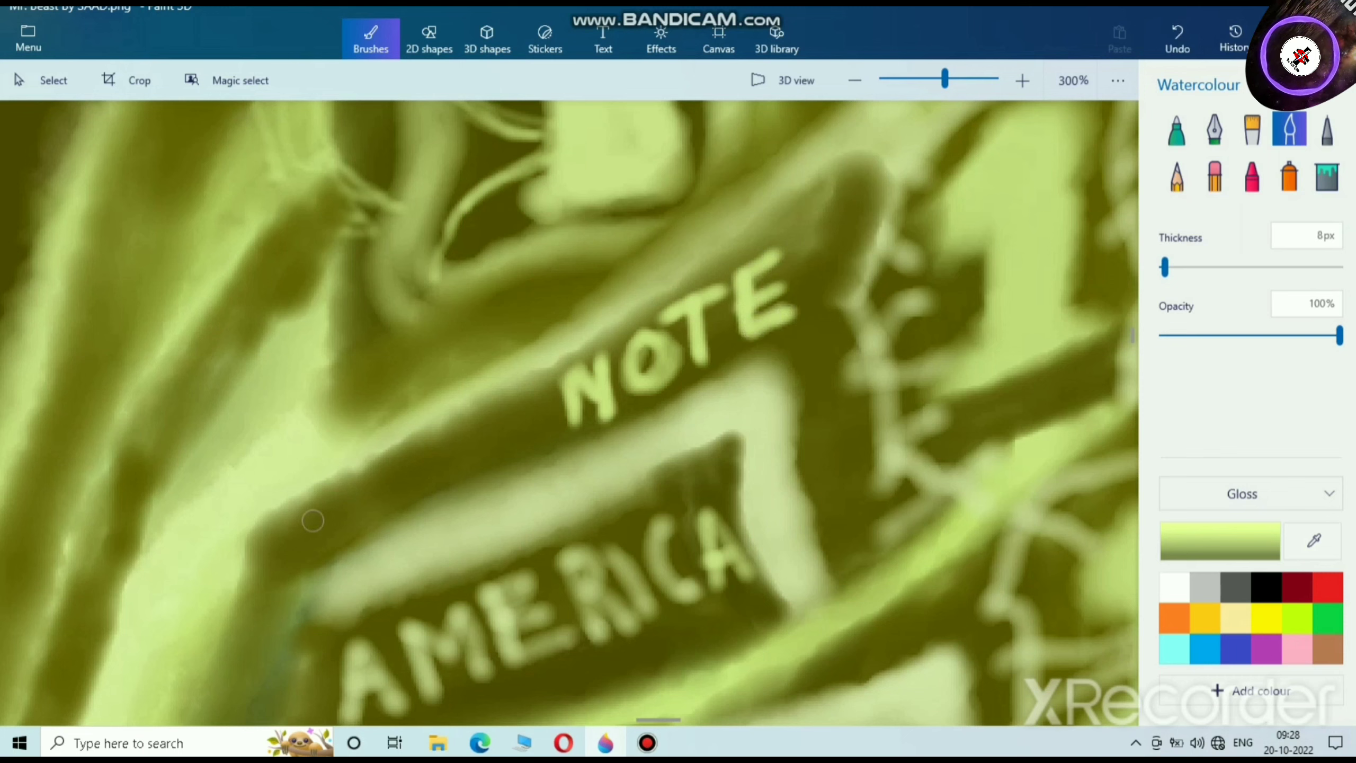
Step: Letter DOLLAR ahead of NOTE on the second bill's dark band with the 8 px brush
{"action": "mouse_move", "coordinate": [319, 506]}
{"action": "left_mouse_down"}
{"action": "mouse_move", "coordinate": [322, 536]}
{"action": "mouse_move", "coordinate": [316, 521]}
{"action": "mouse_move", "coordinate": [364, 516]}
{"action": "mouse_move", "coordinate": [328, 556]}
{"action": "left_mouse_up"}
{"action": "mouse_move", "coordinate": [383, 473]}
{"action": "left_mouse_down"}
{"action": "mouse_move", "coordinate": [380, 510]}
{"action": "mouse_move", "coordinate": [410, 490]}
{"action": "mouse_move", "coordinate": [385, 477]}
{"action": "mouse_move", "coordinate": [430, 481]}
{"action": "mouse_move", "coordinate": [429, 502]}
{"action": "mouse_move", "coordinate": [464, 474]}
{"action": "left_mouse_up"}
{"action": "mouse_move", "coordinate": [484, 417]}
{"action": "left_mouse_down"}
{"action": "mouse_move", "coordinate": [478, 475]}
{"action": "mouse_move", "coordinate": [534, 453]}
{"action": "left_mouse_up"}
{"action": "mouse_move", "coordinate": [495, 443]}
{"action": "left_mouse_down"}
{"action": "mouse_move", "coordinate": [529, 400]}
{"action": "mouse_move", "coordinate": [542, 438]}
{"action": "left_mouse_up"}
{"action": "left_click_drag", "start_coordinate": [529, 398], "coordinate": [581, 441]}
{"action": "scroll", "coordinate": [739, 417], "scroll_direction": "down", "scroll_amount": 3}
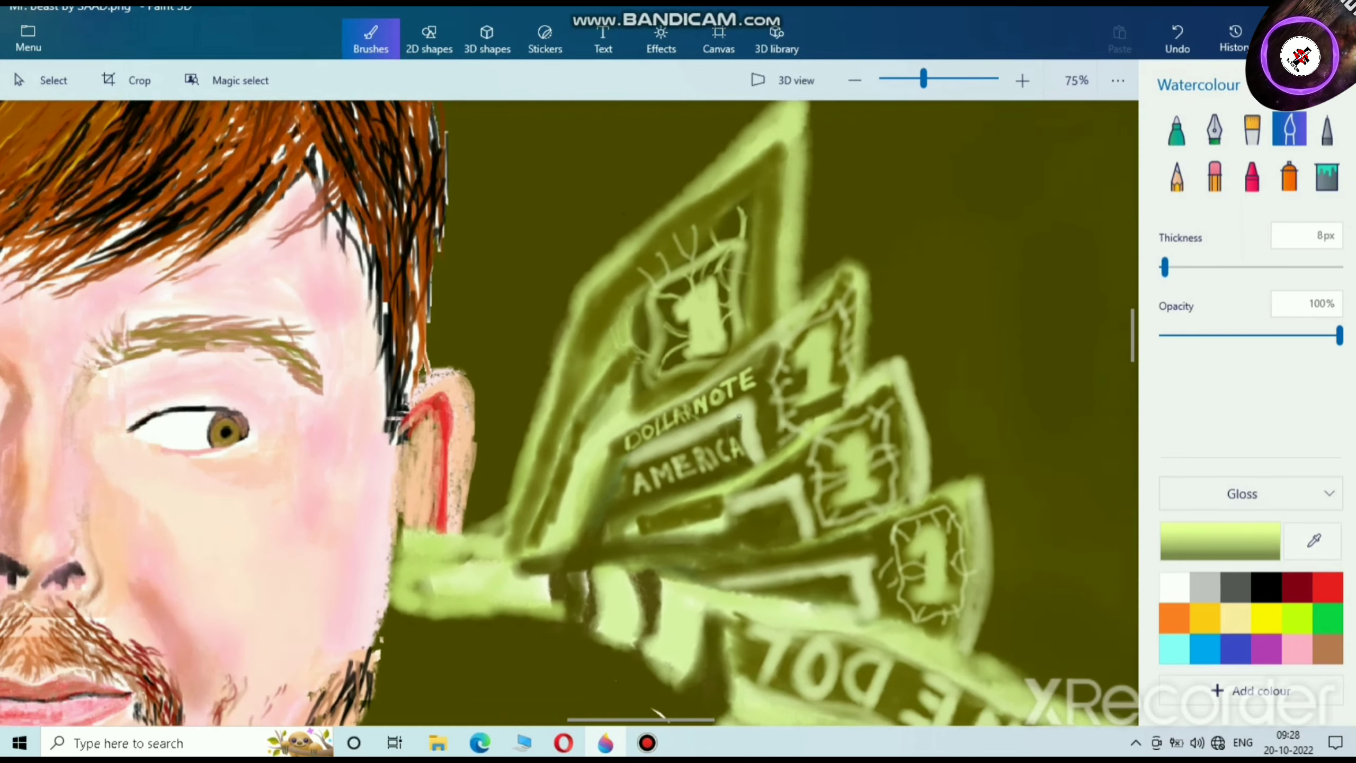
{"action": "scroll", "coordinate": [658, 712], "scroll_direction": "down", "scroll_amount": 2}
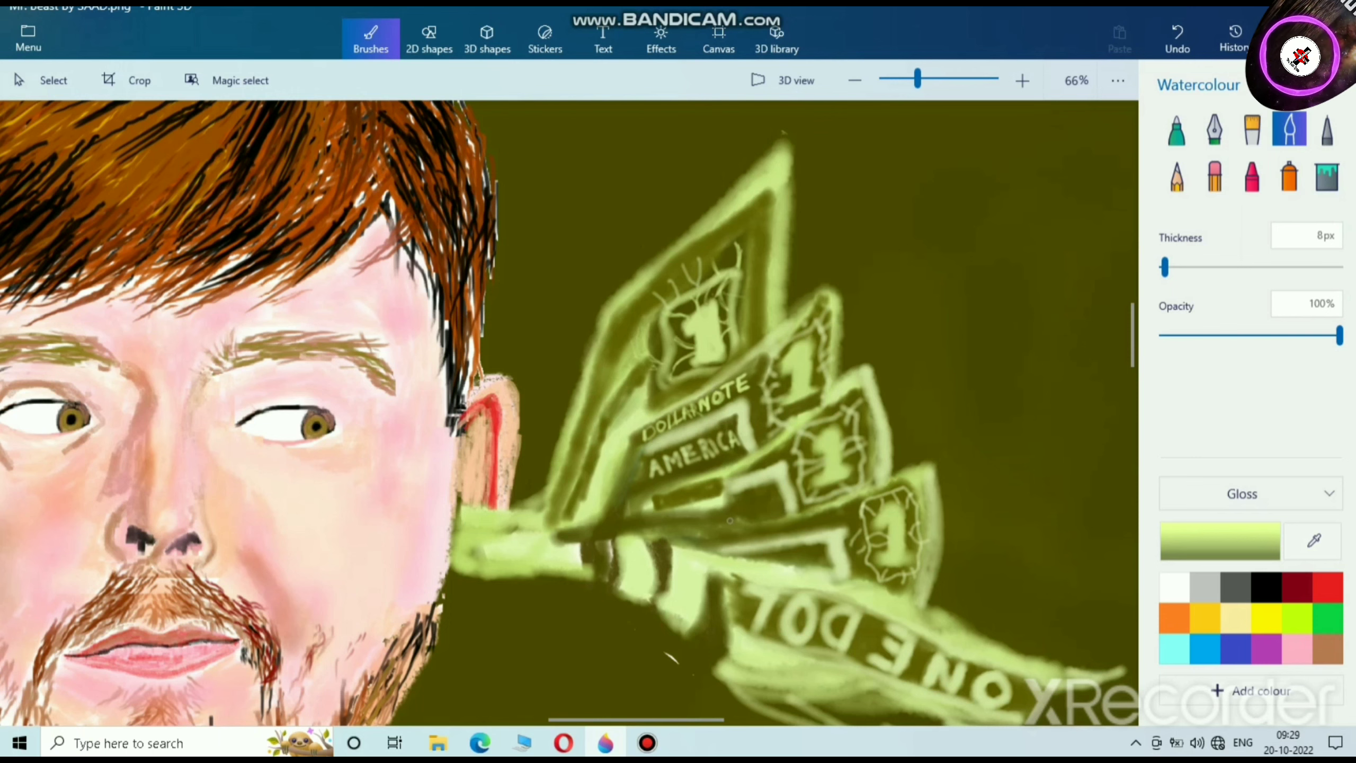
Step: Letter NOTE on the top bill's dark band above its framed 1 in pale lime with the 8 px brush
{"action": "scroll", "coordinate": [730, 520], "scroll_direction": "up", "scroll_amount": 8}
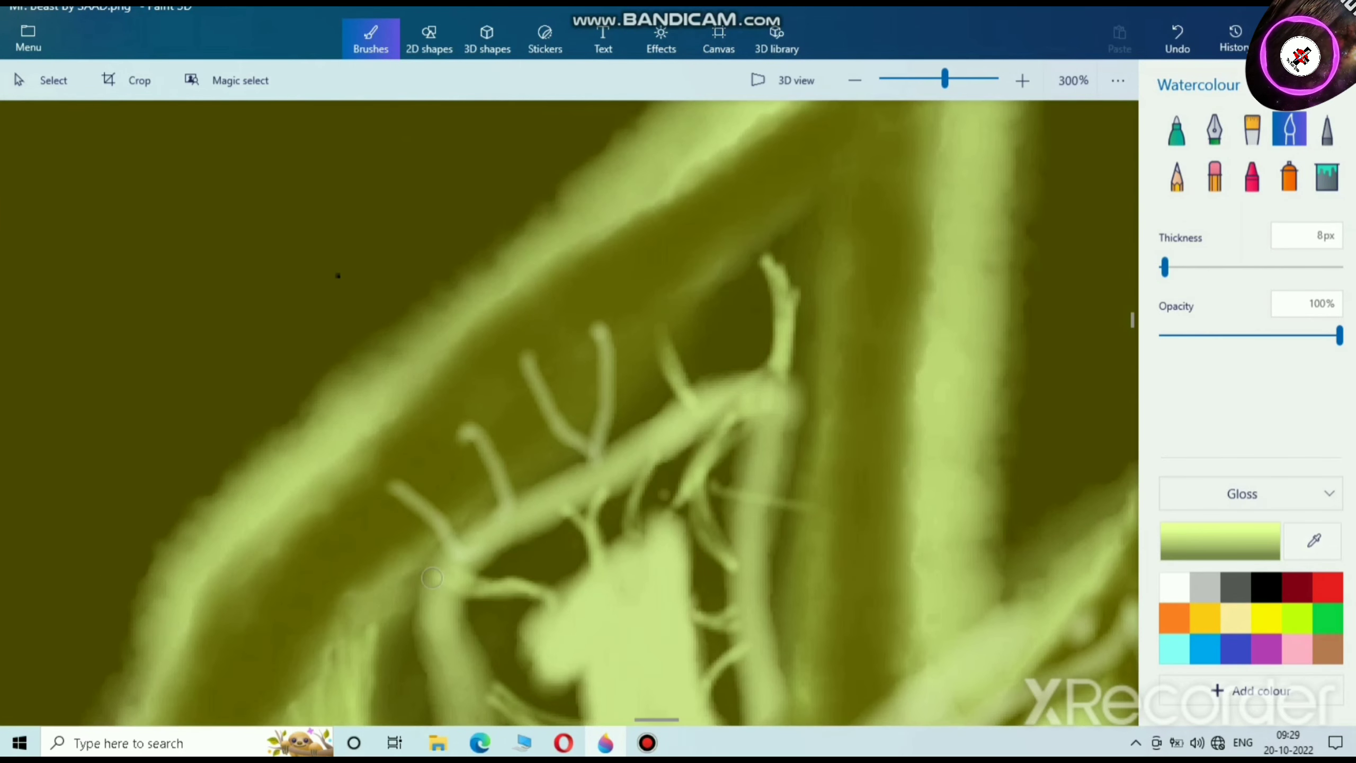
{"action": "mouse_move", "coordinate": [435, 407]}
{"action": "left_mouse_down"}
{"action": "mouse_move", "coordinate": [435, 462]}
{"action": "mouse_move", "coordinate": [470, 425]}
{"action": "mouse_move", "coordinate": [480, 436]}
{"action": "mouse_move", "coordinate": [473, 402]}
{"action": "left_mouse_up"}
{"action": "mouse_move", "coordinate": [512, 319]}
{"action": "left_mouse_down"}
{"action": "mouse_move", "coordinate": [494, 384]}
{"action": "mouse_move", "coordinate": [547, 352]}
{"action": "mouse_move", "coordinate": [517, 418]}
{"action": "mouse_move", "coordinate": [507, 364]}
{"action": "mouse_move", "coordinate": [540, 337]}
{"action": "left_mouse_up"}
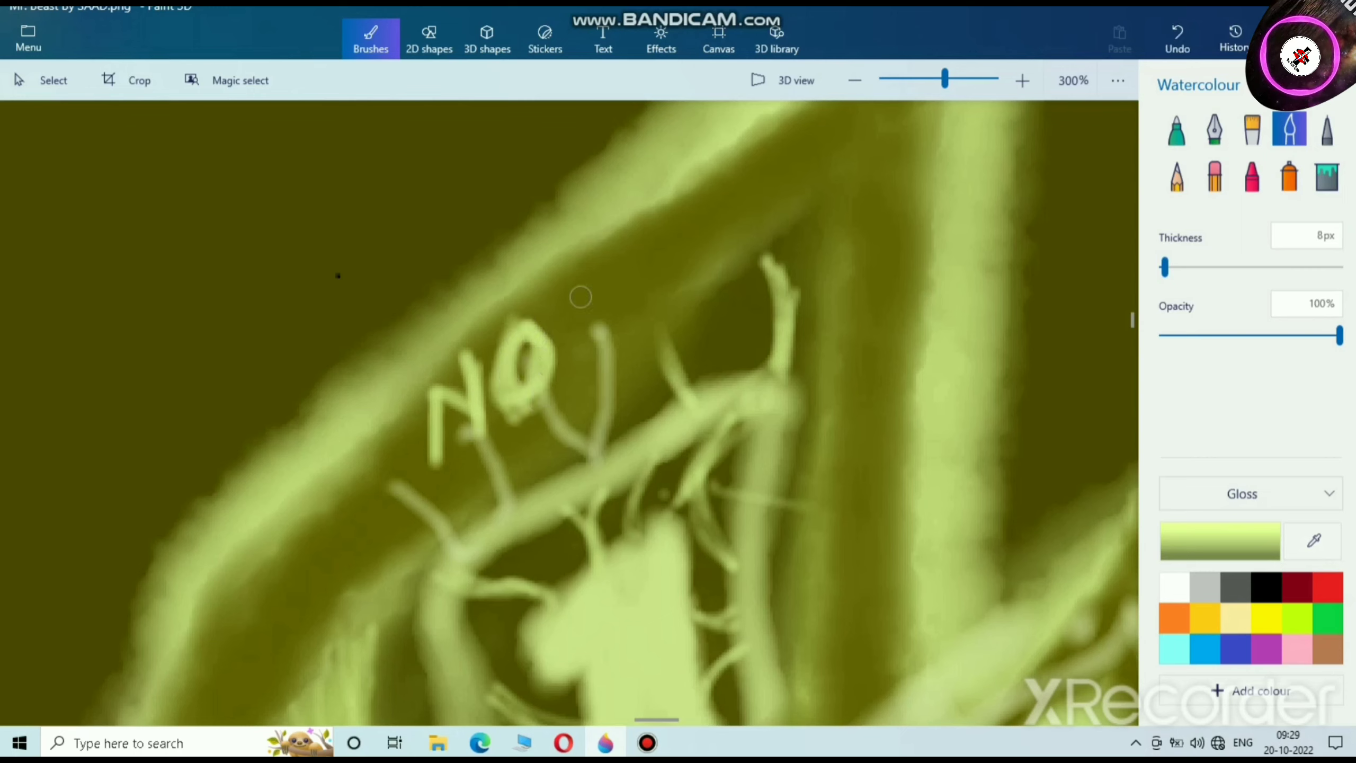
{"action": "left_click_drag", "start_coordinate": [590, 275], "coordinate": [586, 374]}
{"action": "mouse_move", "coordinate": [593, 262]}
{"action": "left_mouse_down"}
{"action": "mouse_move", "coordinate": [536, 318]}
{"action": "mouse_move", "coordinate": [613, 246]}
{"action": "mouse_move", "coordinate": [575, 281]}
{"action": "left_mouse_up"}
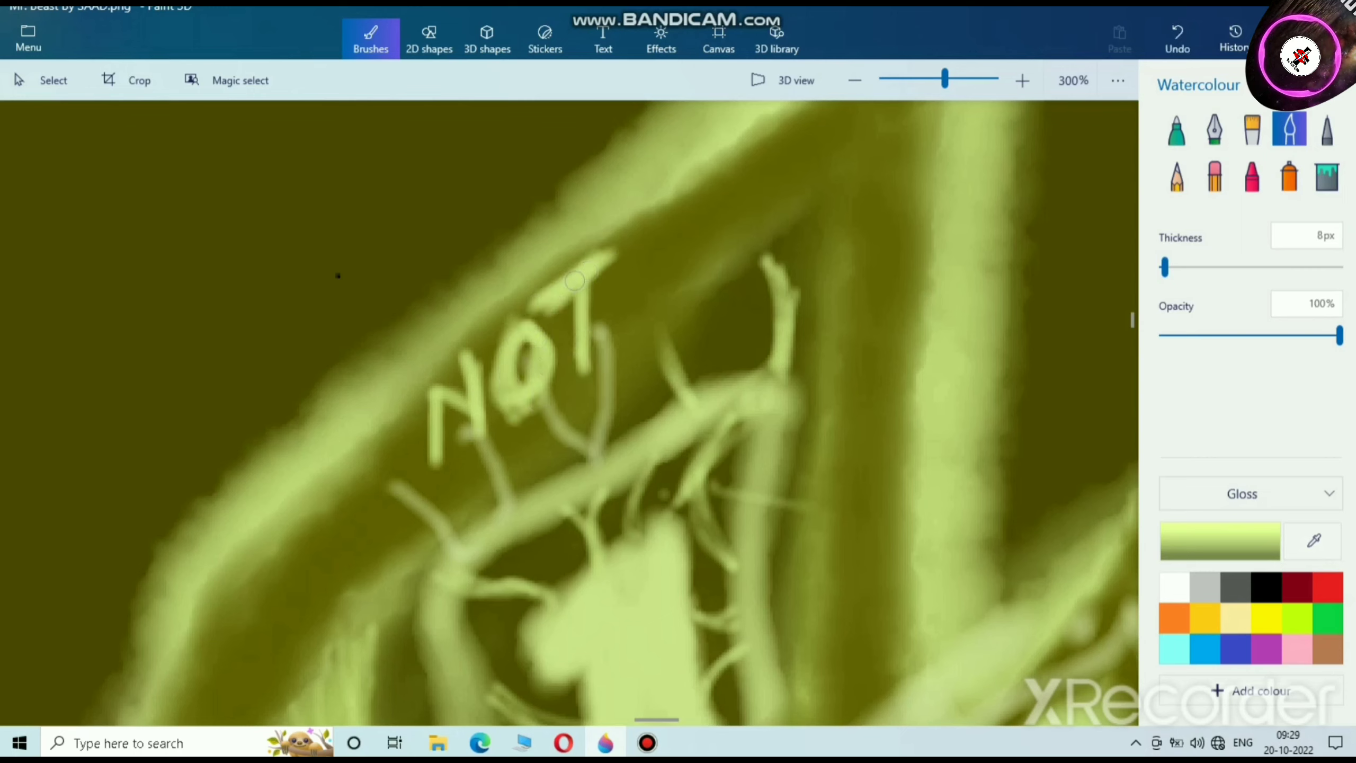
{"action": "left_click_drag", "start_coordinate": [670, 213], "coordinate": [662, 323]}
{"action": "left_click_drag", "start_coordinate": [636, 262], "coordinate": [699, 195]}
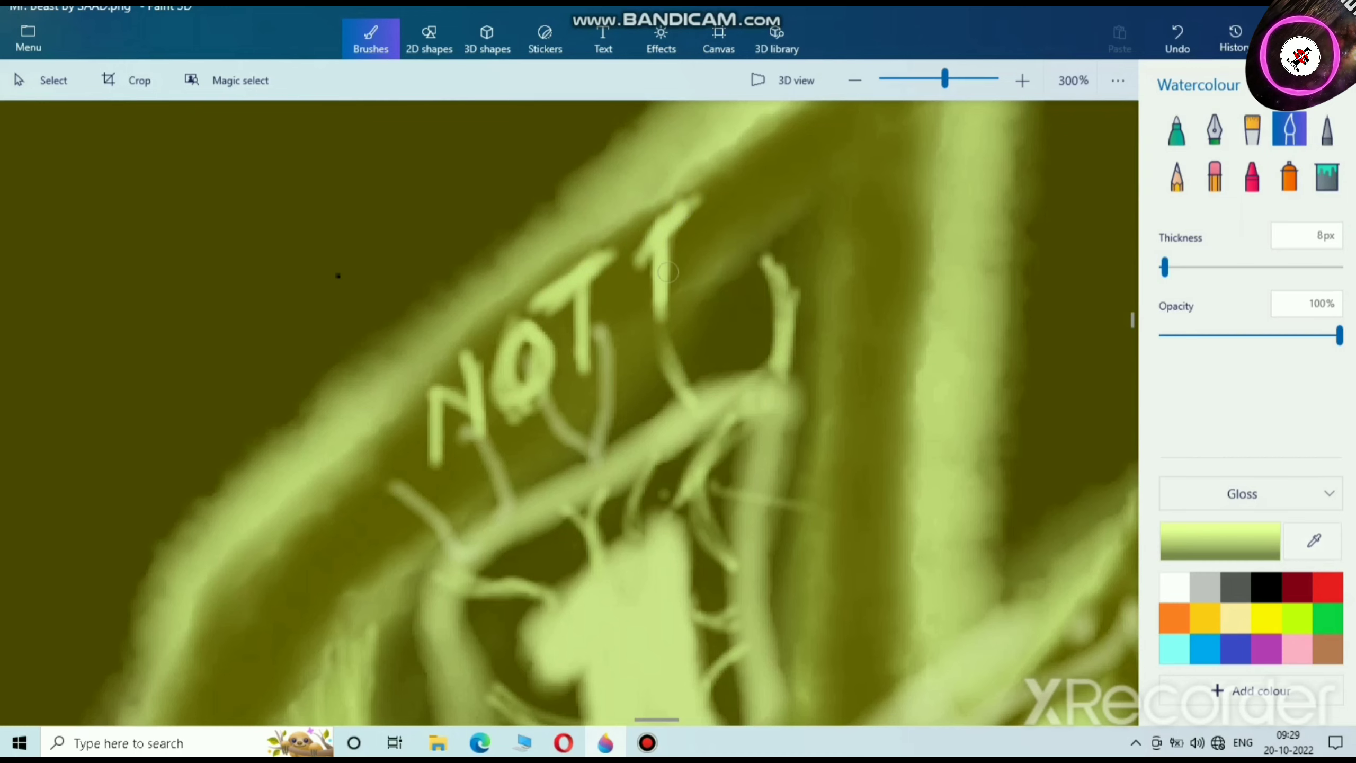
{"action": "left_click_drag", "start_coordinate": [665, 280], "coordinate": [701, 237]}
{"action": "left_click_drag", "start_coordinate": [638, 320], "coordinate": [723, 258]}
{"action": "scroll", "coordinate": [669, 426], "scroll_direction": "down", "scroll_amount": 3}
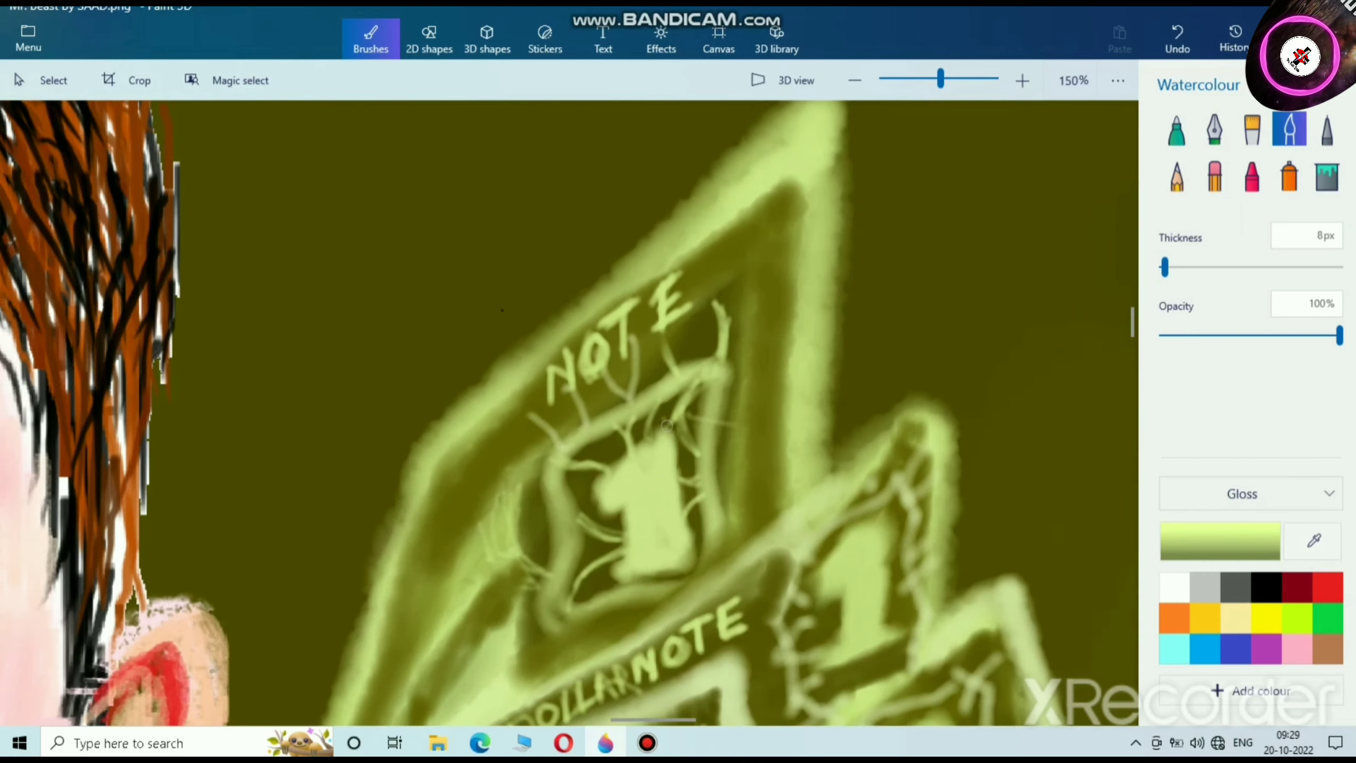
Step: Letter DOLLAR along the top bill's slanted dark band so it leads into NOTE
{"action": "scroll", "coordinate": [668, 426], "scroll_direction": "down", "scroll_amount": 2}
{"action": "scroll", "coordinate": [541, 487], "scroll_direction": "up", "scroll_amount": 1}
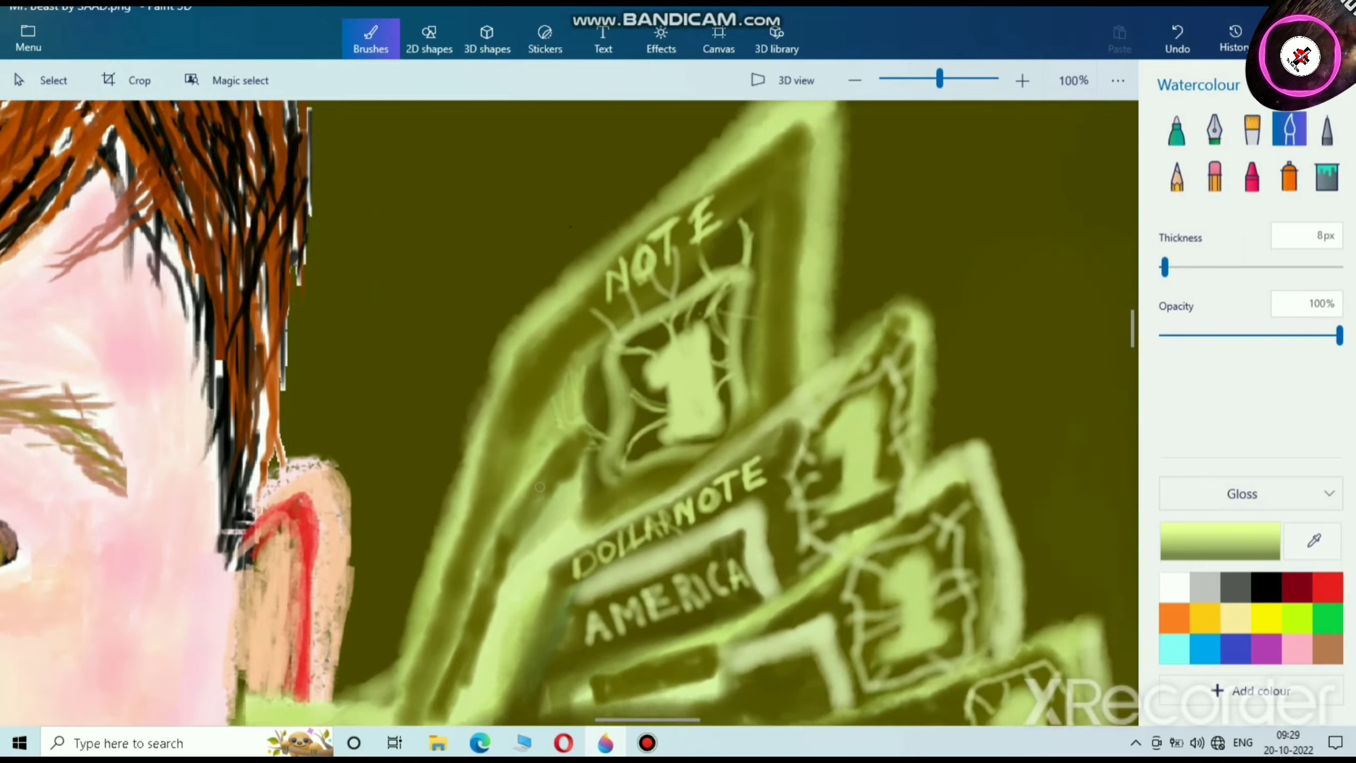
{"action": "scroll", "coordinate": [540, 488], "scroll_direction": "up", "scroll_amount": 1}
{"action": "left_click_drag", "start_coordinate": [494, 419], "coordinate": [496, 494]}
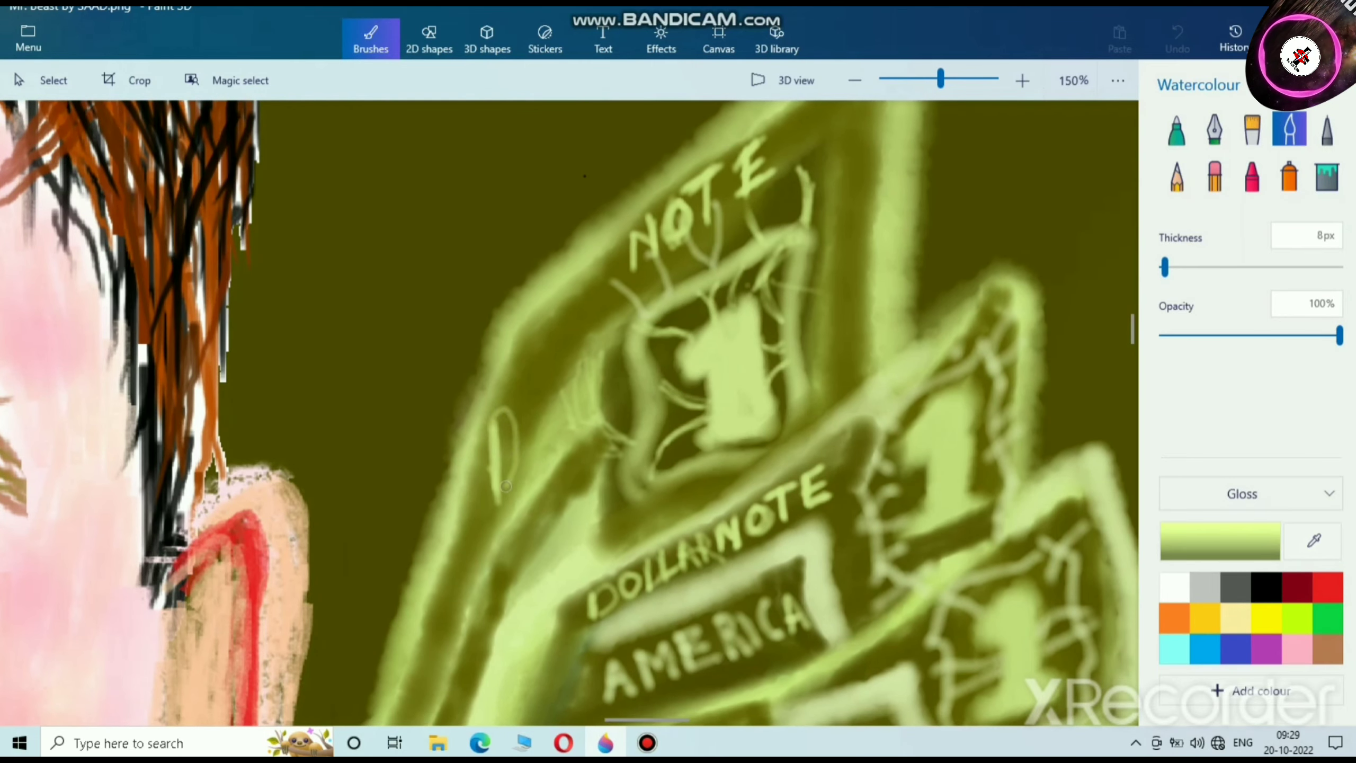
{"action": "mouse_move", "coordinate": [525, 385]}
{"action": "left_mouse_down"}
{"action": "mouse_move", "coordinate": [534, 348]}
{"action": "mouse_move", "coordinate": [560, 371]}
{"action": "mouse_move", "coordinate": [622, 262]}
{"action": "mouse_move", "coordinate": [634, 295]}
{"action": "left_mouse_up"}
{"action": "scroll", "coordinate": [806, 396], "scroll_direction": "down", "scroll_amount": 5}
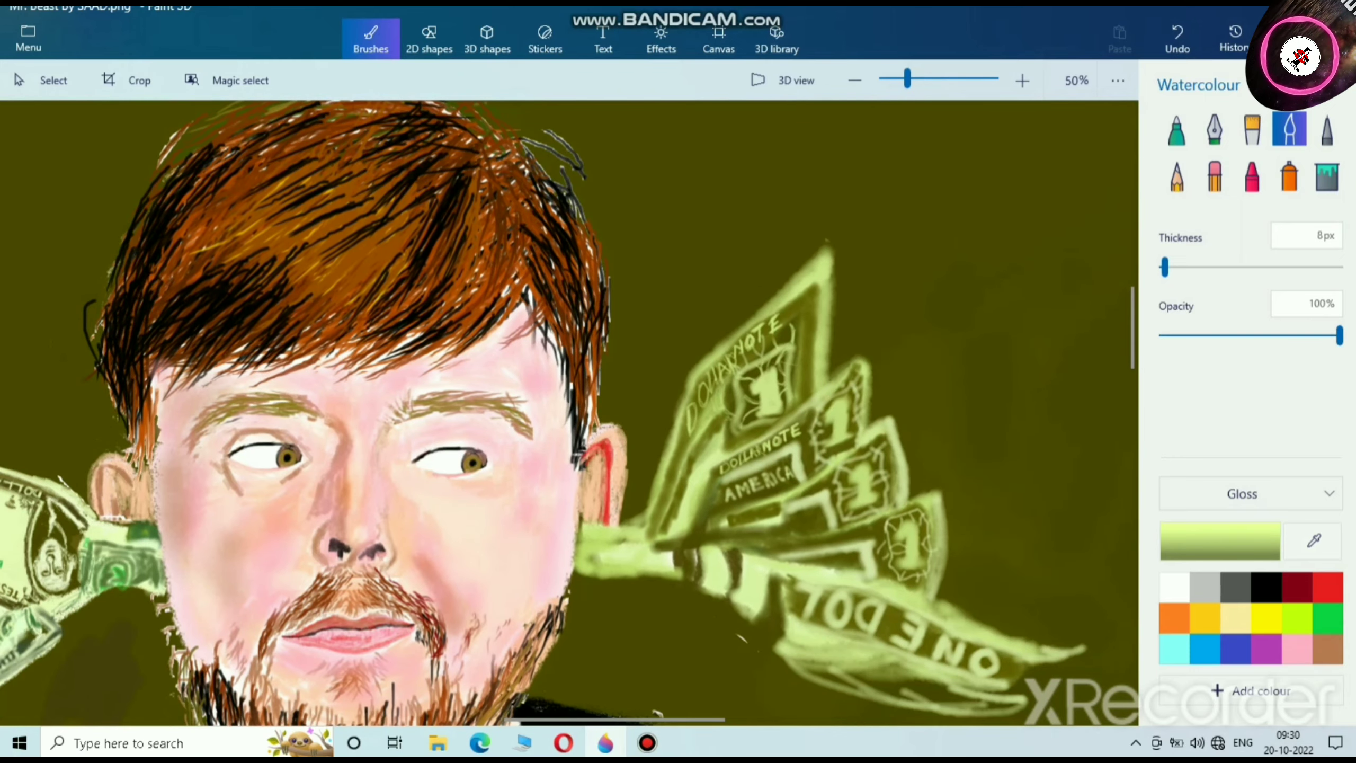
Step: Set the watercolour brush thickness to 16 px for the next work on the fan of bills
{"action": "scroll", "coordinate": [801, 519], "scroll_direction": "up", "scroll_amount": 8}
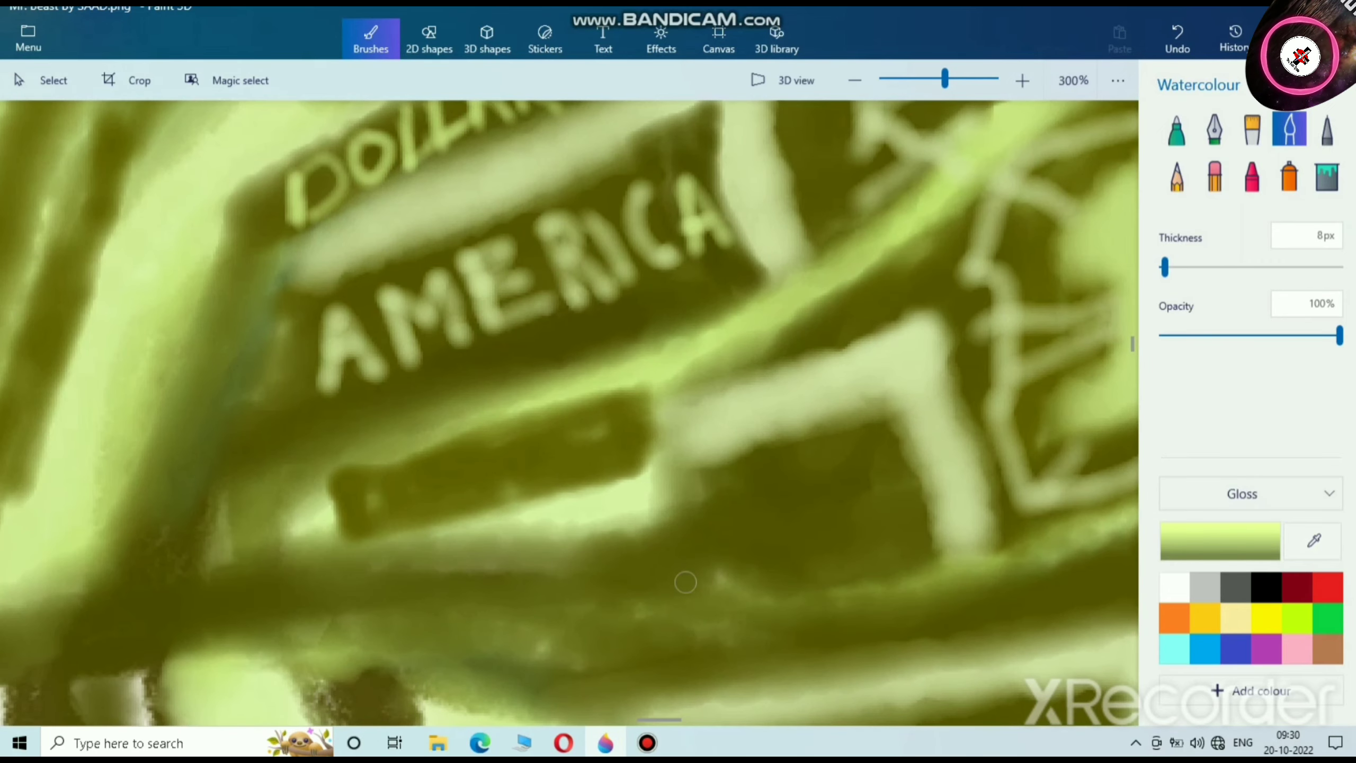
{"action": "scroll", "coordinate": [445, 482], "scroll_direction": "down", "scroll_amount": 6}
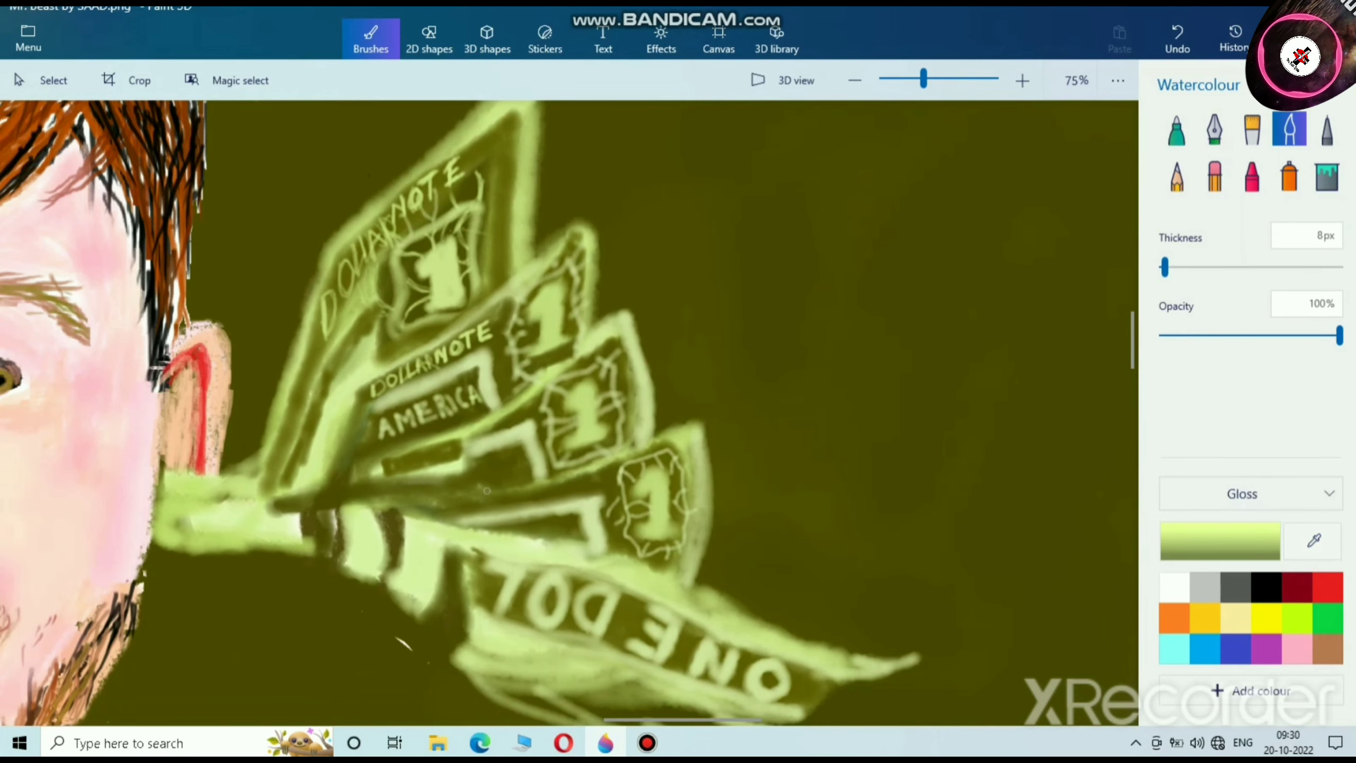
{"action": "scroll", "coordinate": [491, 374], "scroll_direction": "up", "scroll_amount": 3}
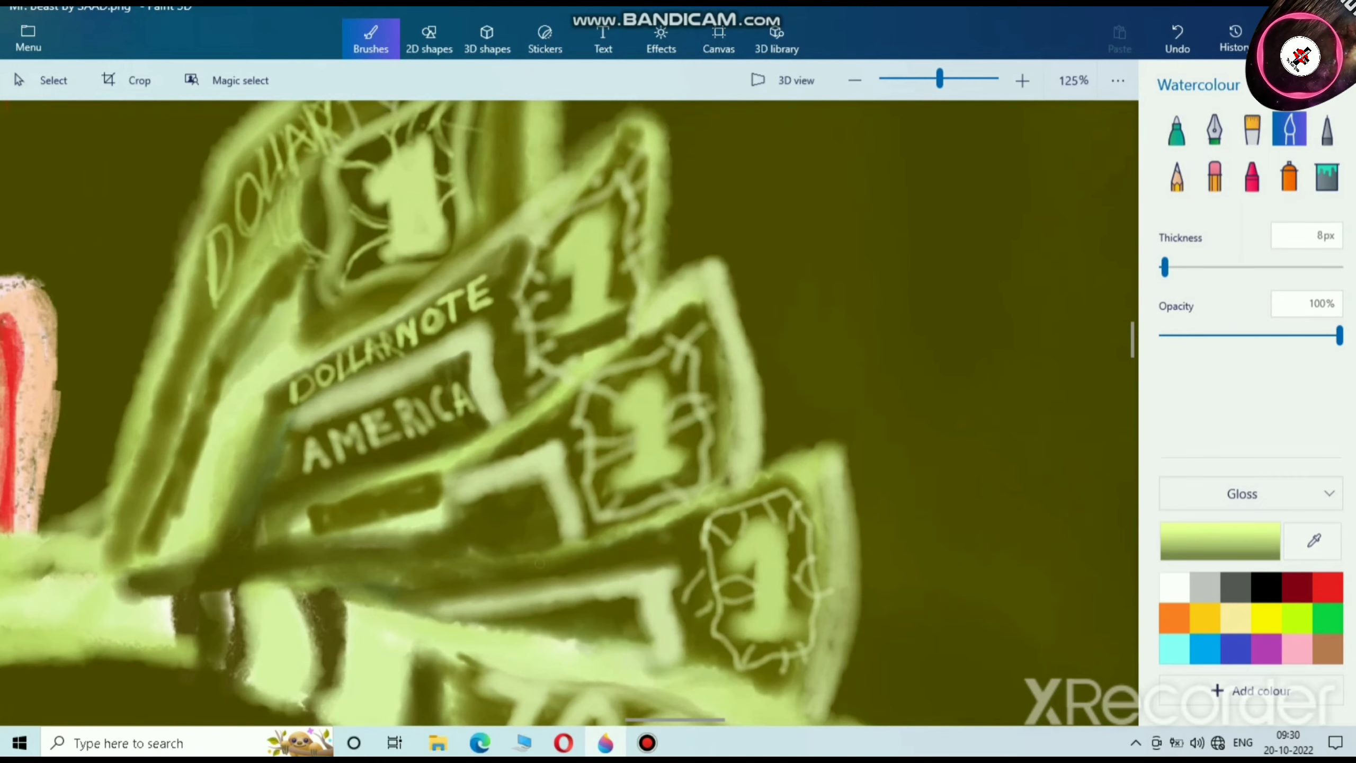
{"action": "left_click", "coordinate": [1173, 267]}
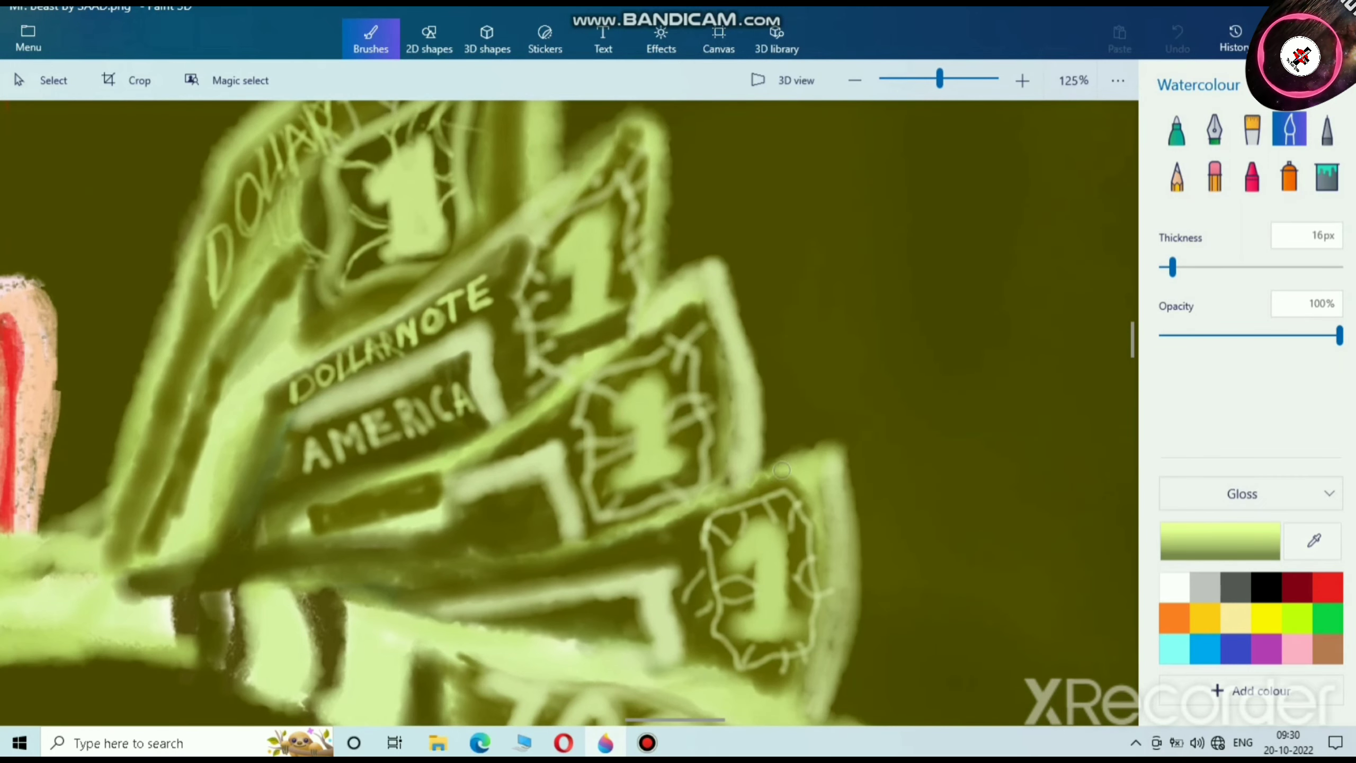
{"action": "mouse_move", "coordinate": [781, 470]}
{"action": "left_mouse_down"}
{"action": "mouse_move", "coordinate": [529, 561]}
{"action": "mouse_move", "coordinate": [366, 593]}
{"action": "mouse_move", "coordinate": [616, 528]}
{"action": "mouse_move", "coordinate": [393, 567]}
{"action": "left_mouse_up"}
{"action": "key", "text": "ctrl+z"}
{"action": "key", "text": "ctrl+z"}
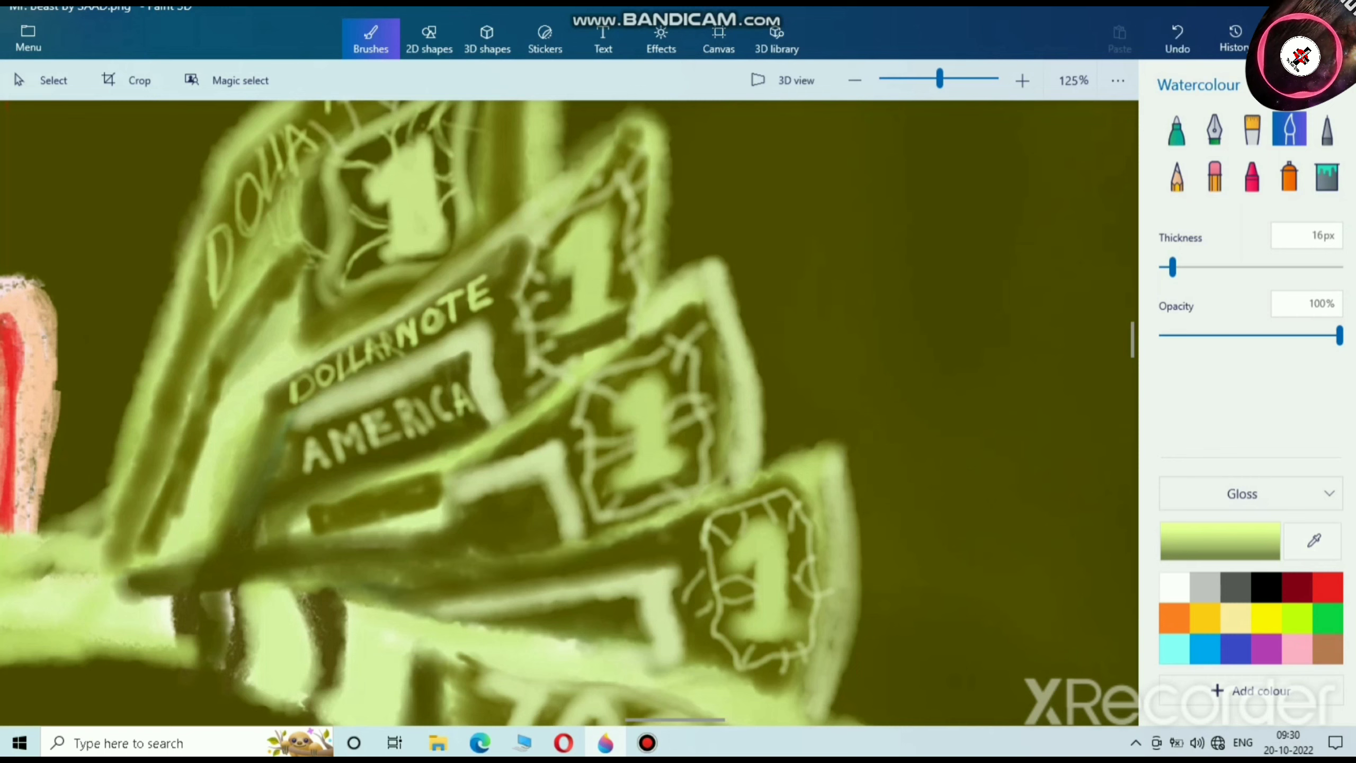
{"action": "key", "text": "ctrl+y"}
{"action": "key", "text": "ctrl+y"}
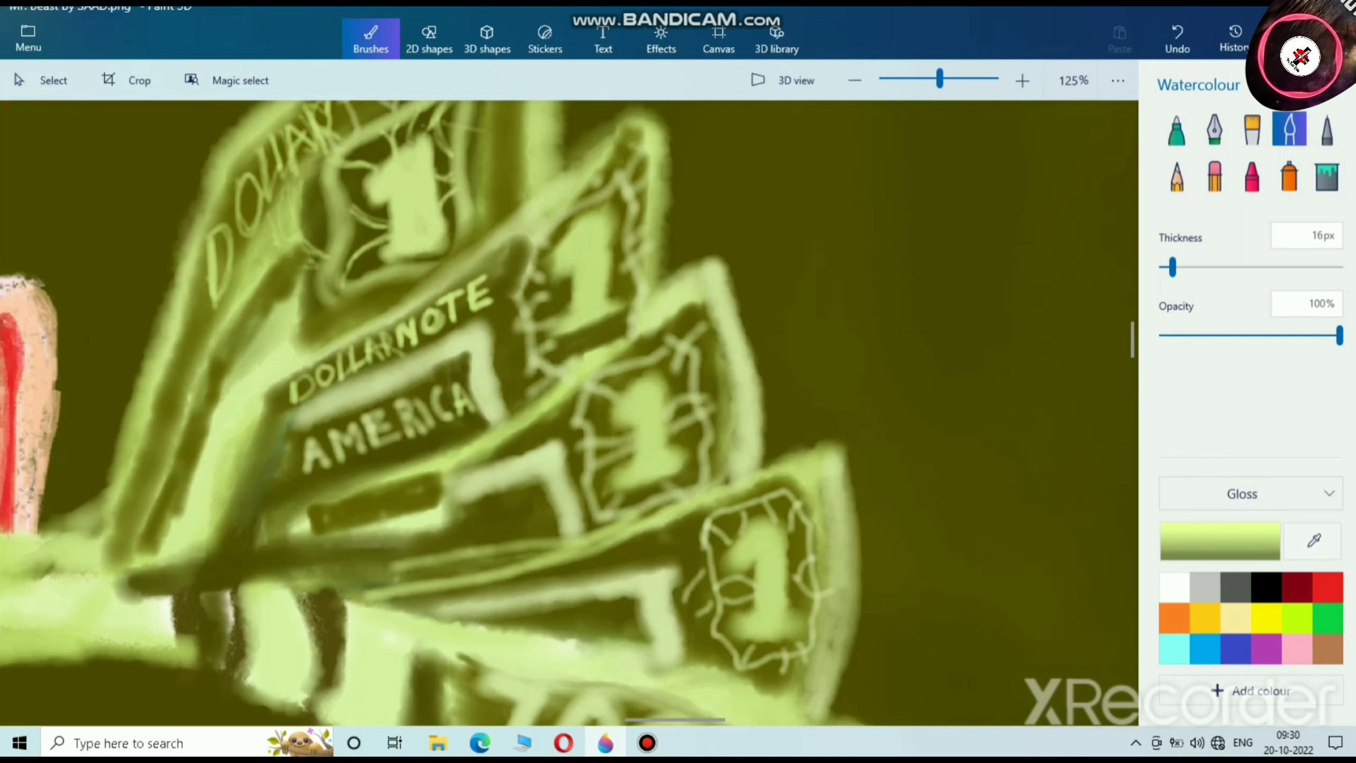
{"action": "key", "text": "ctrl+z"}
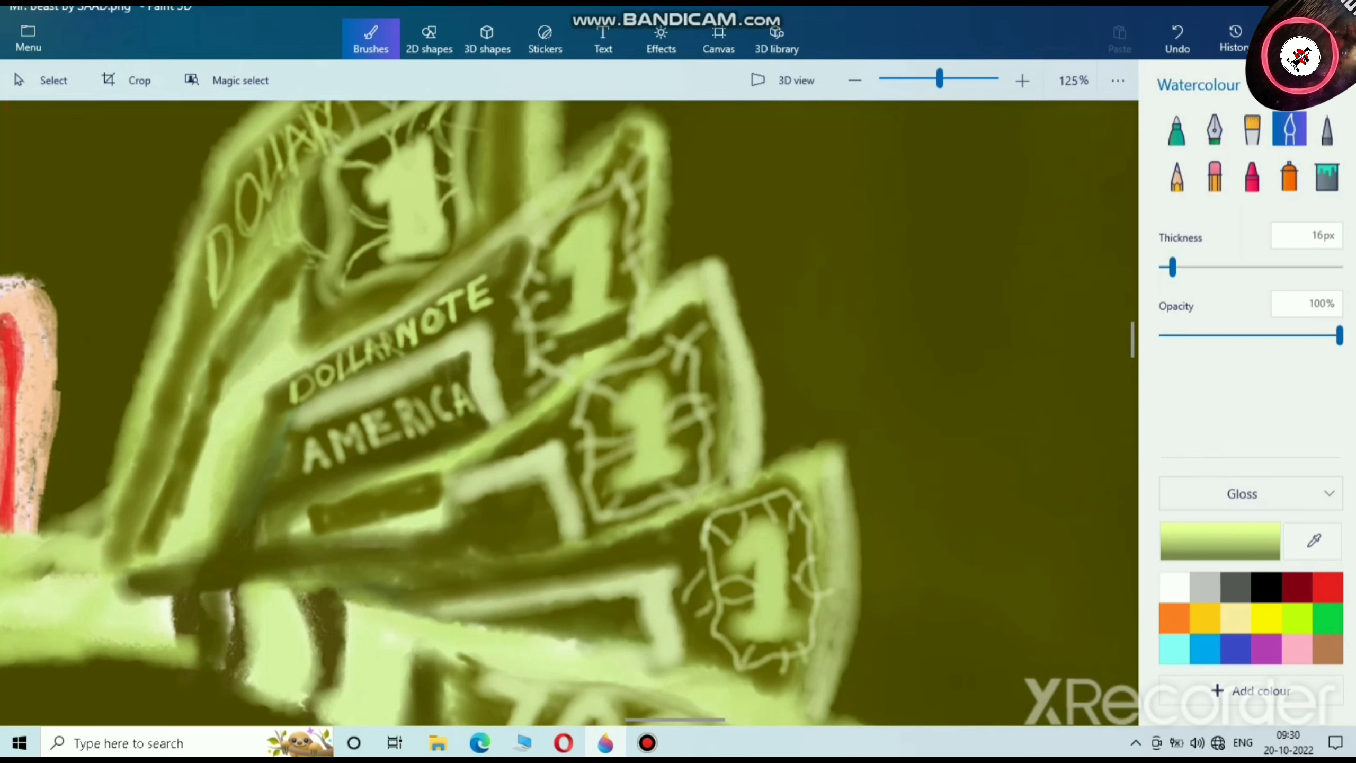
Step: Letter R beside the dark gap before the ONE DOL bill and Y in the dark band of the folded stem in pale lime
{"action": "scroll", "coordinate": [606, 438], "scroll_direction": "down", "scroll_amount": 7}
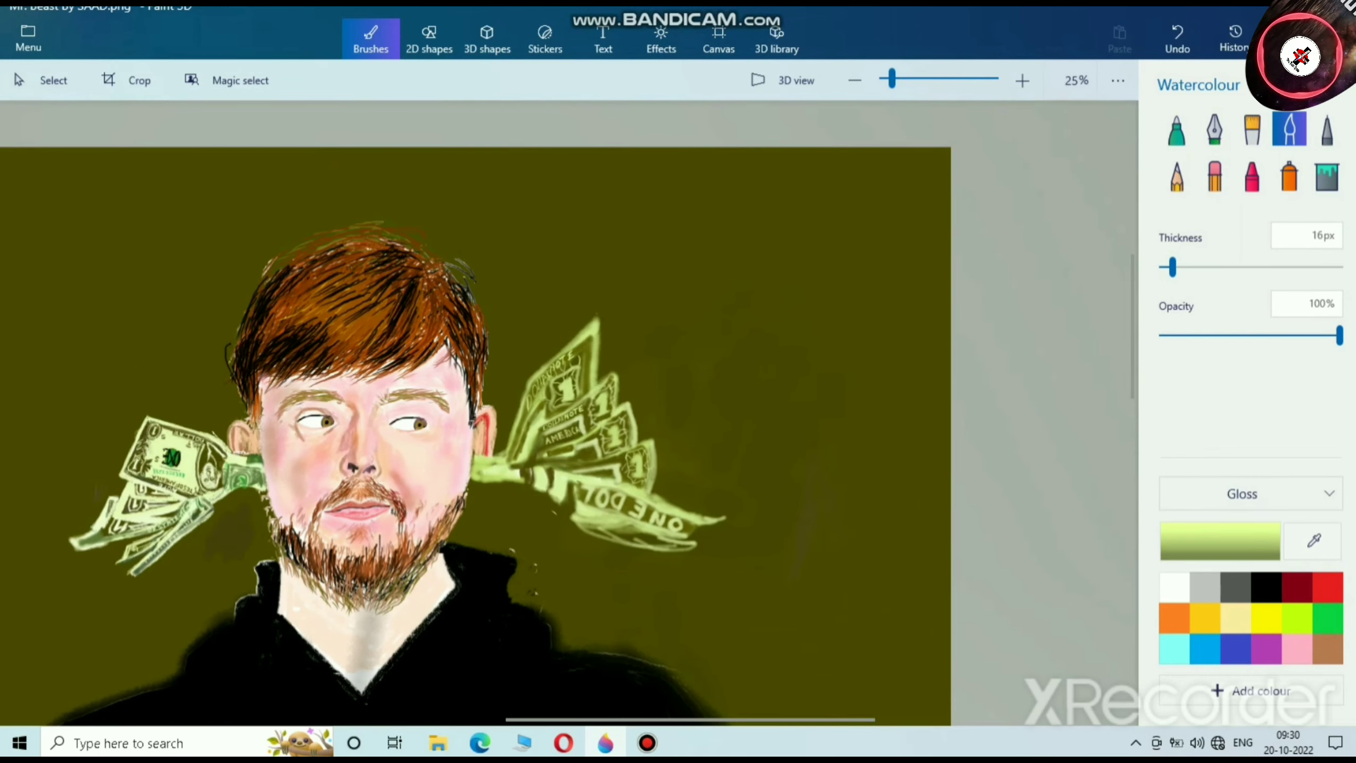
{"action": "scroll", "coordinate": [665, 517], "scroll_direction": "up", "scroll_amount": 4}
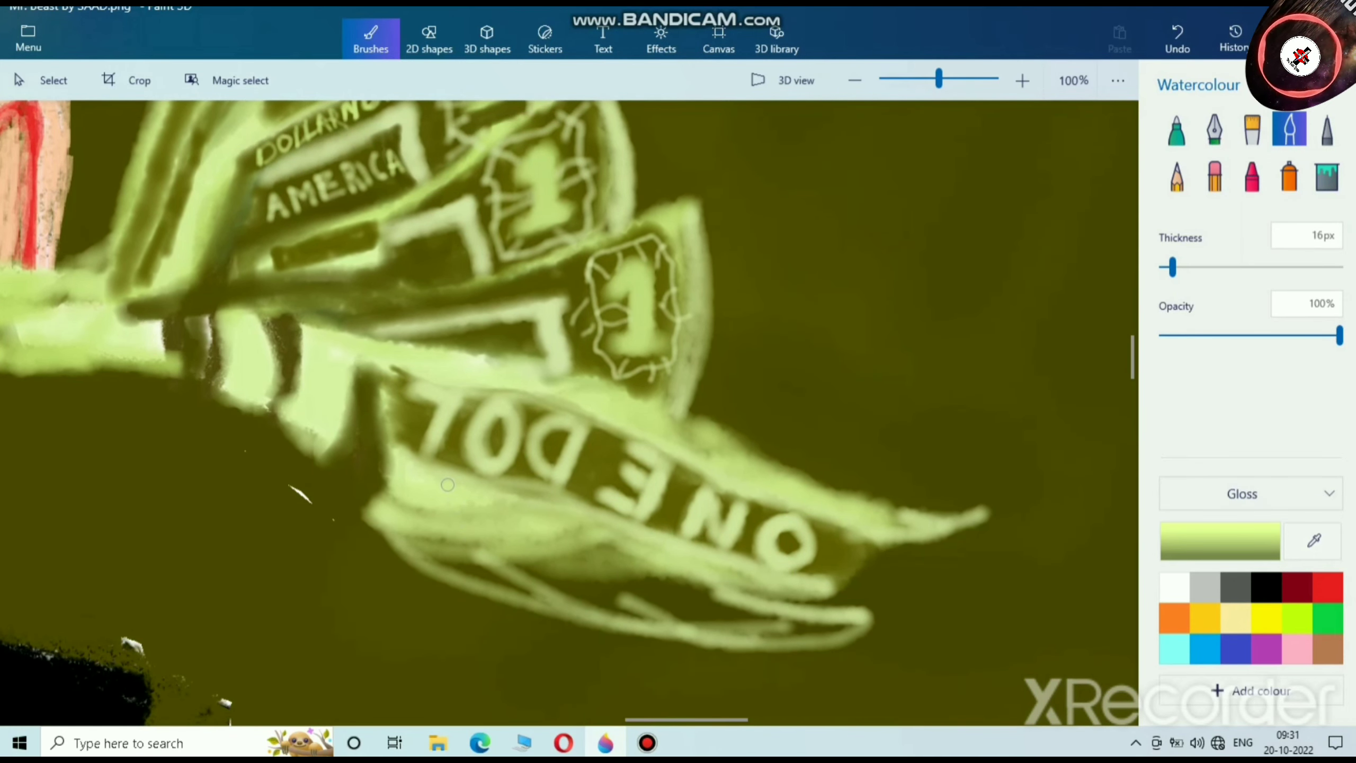
{"action": "scroll", "coordinate": [345, 468], "scroll_direction": "up", "scroll_amount": 4}
{"action": "mouse_move", "coordinate": [347, 436]}
{"action": "left_mouse_down"}
{"action": "mouse_move", "coordinate": [347, 478]}
{"action": "mouse_move", "coordinate": [339, 457]}
{"action": "mouse_move", "coordinate": [363, 445]}
{"action": "mouse_move", "coordinate": [362, 474]}
{"action": "mouse_move", "coordinate": [406, 496]}
{"action": "left_mouse_up"}
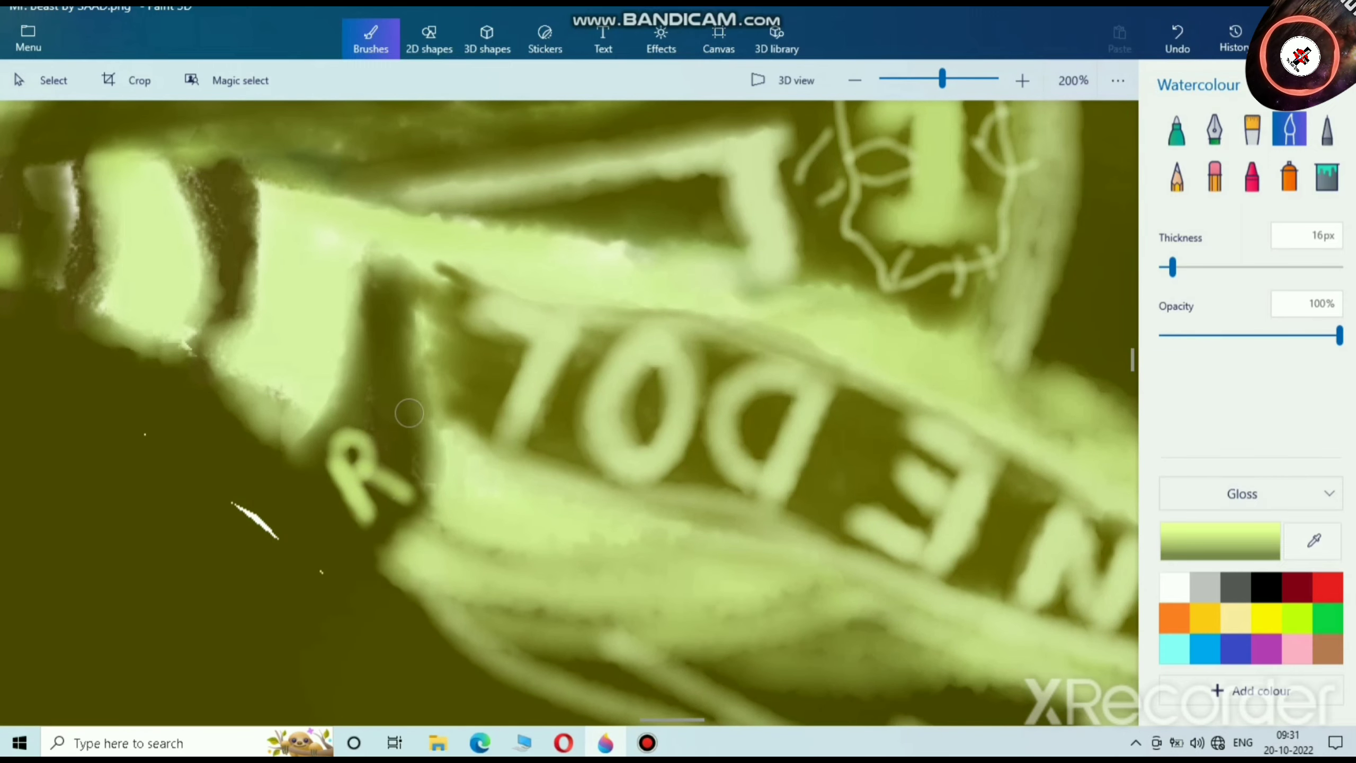
{"action": "mouse_move", "coordinate": [189, 202]}
{"action": "left_mouse_down"}
{"action": "mouse_move", "coordinate": [220, 256]}
{"action": "mouse_move", "coordinate": [233, 215]}
{"action": "mouse_move", "coordinate": [211, 272]}
{"action": "left_mouse_up"}
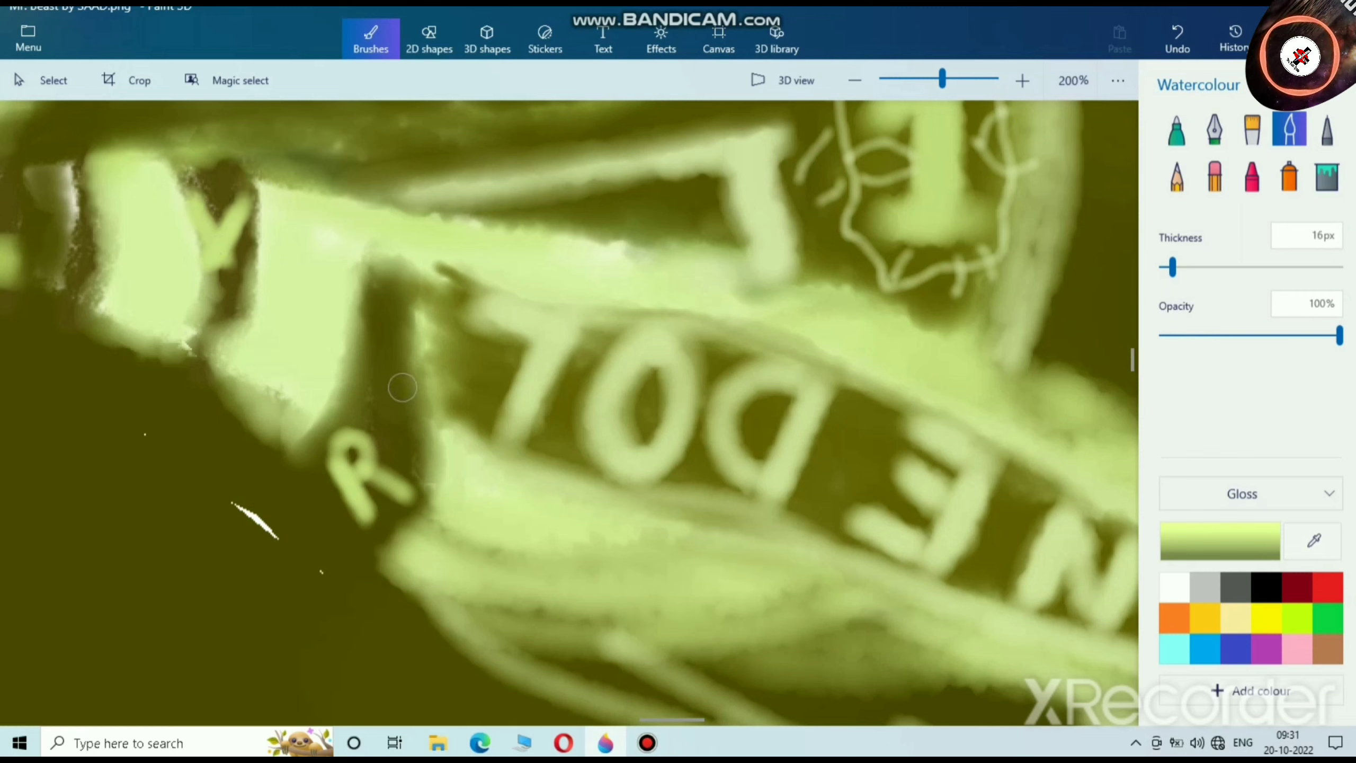
{"action": "mouse_move", "coordinate": [357, 421]}
{"action": "left_mouse_down"}
{"action": "mouse_move", "coordinate": [369, 465]}
{"action": "mouse_move", "coordinate": [426, 486]}
{"action": "mouse_move", "coordinate": [382, 460]}
{"action": "mouse_move", "coordinate": [347, 406]}
{"action": "mouse_move", "coordinate": [317, 443]}
{"action": "mouse_move", "coordinate": [365, 529]}
{"action": "mouse_move", "coordinate": [329, 461]}
{"action": "mouse_move", "coordinate": [371, 435]}
{"action": "mouse_move", "coordinate": [359, 484]}
{"action": "mouse_move", "coordinate": [425, 492]}
{"action": "mouse_move", "coordinate": [365, 501]}
{"action": "mouse_move", "coordinate": [378, 531]}
{"action": "left_mouse_up"}
Step: Letter N in pale lime over the dark band of the stem nearest the ear
{"action": "scroll", "coordinate": [411, 497], "scroll_direction": "down", "scroll_amount": 3}
{"action": "scroll", "coordinate": [439, 515], "scroll_direction": "down", "scroll_amount": 4}
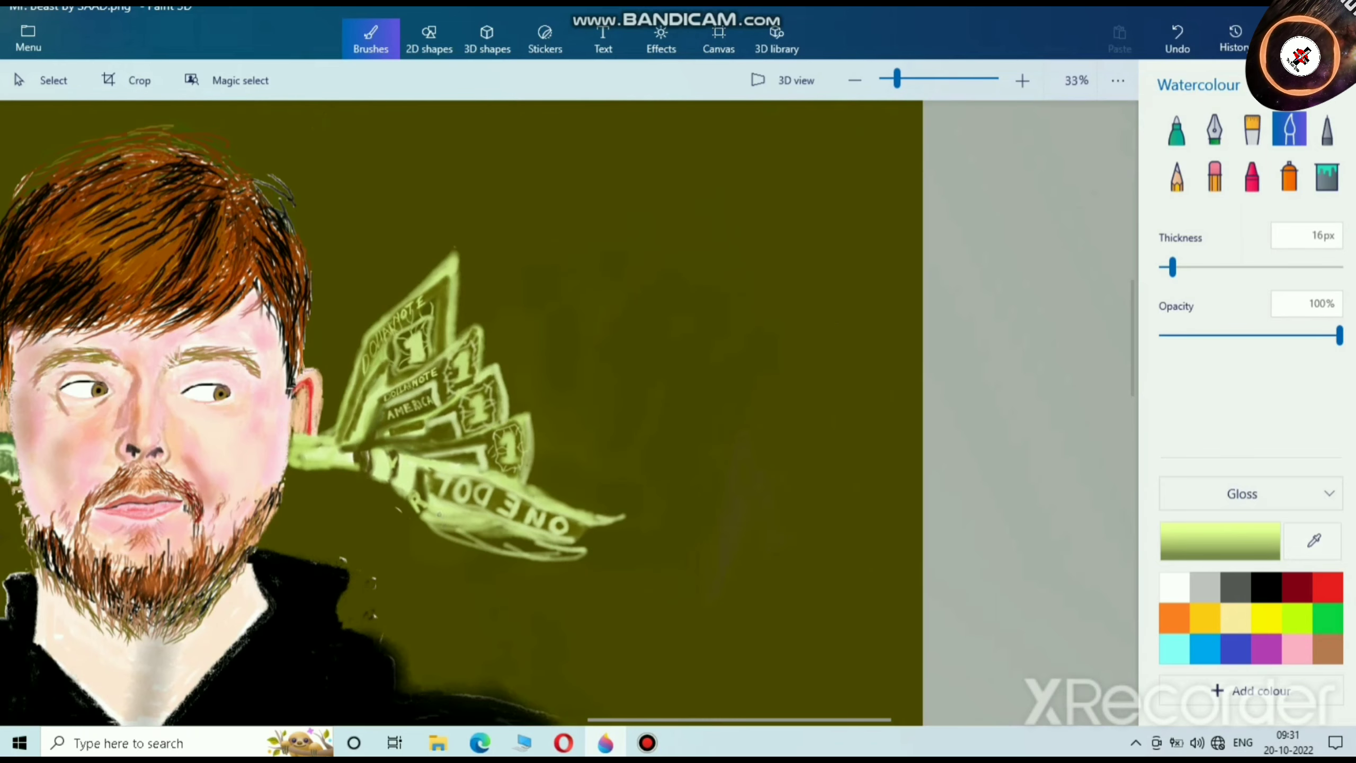
{"action": "scroll", "coordinate": [409, 442], "scroll_direction": "up", "scroll_amount": 3}
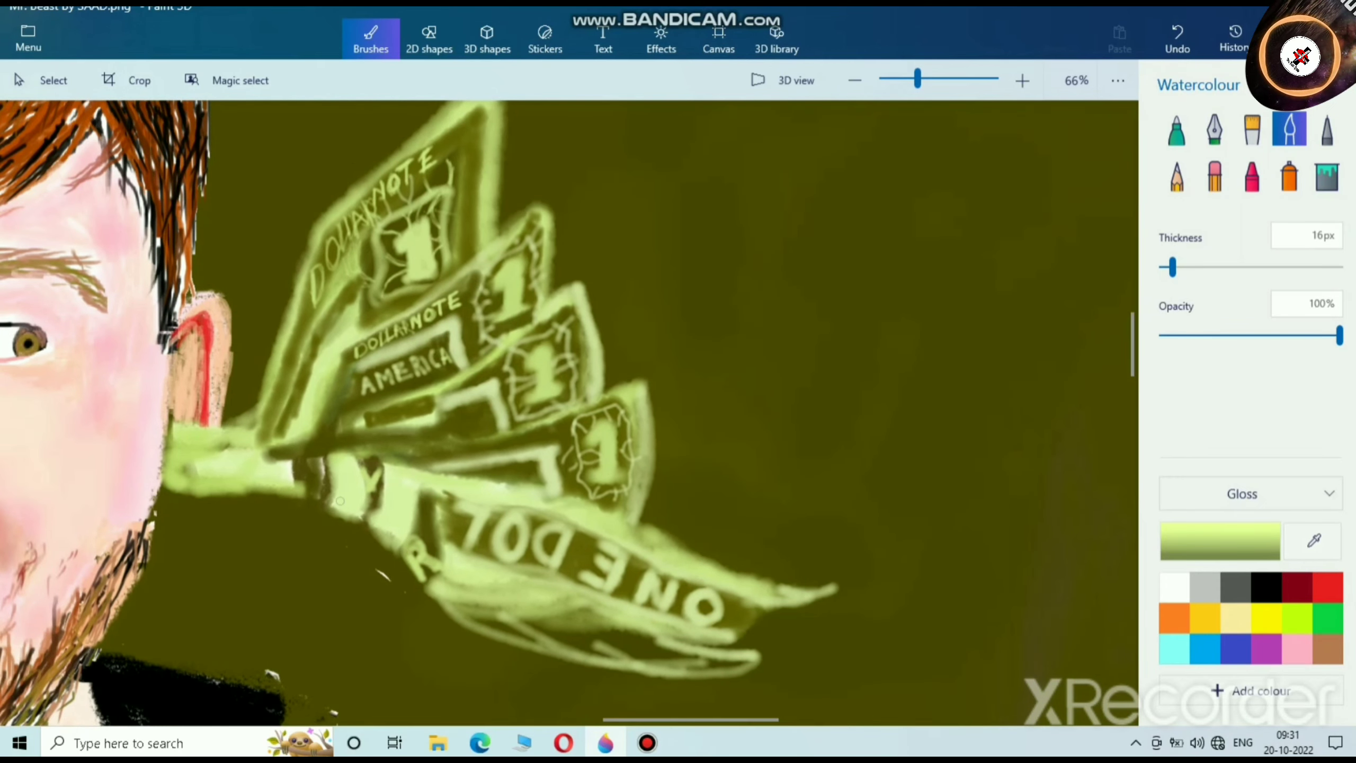
{"action": "scroll", "coordinate": [323, 474], "scroll_direction": "up", "scroll_amount": 4}
{"action": "mouse_move", "coordinate": [267, 485]}
{"action": "left_mouse_down"}
{"action": "mouse_move", "coordinate": [302, 510]}
{"action": "mouse_move", "coordinate": [268, 496]}
{"action": "mouse_move", "coordinate": [310, 481]}
{"action": "mouse_move", "coordinate": [311, 455]}
{"action": "mouse_move", "coordinate": [319, 535]}
{"action": "mouse_move", "coordinate": [292, 515]}
{"action": "mouse_move", "coordinate": [295, 538]}
{"action": "mouse_move", "coordinate": [251, 502]}
{"action": "left_mouse_up"}
{"action": "scroll", "coordinate": [299, 503], "scroll_direction": "down", "scroll_amount": 4}
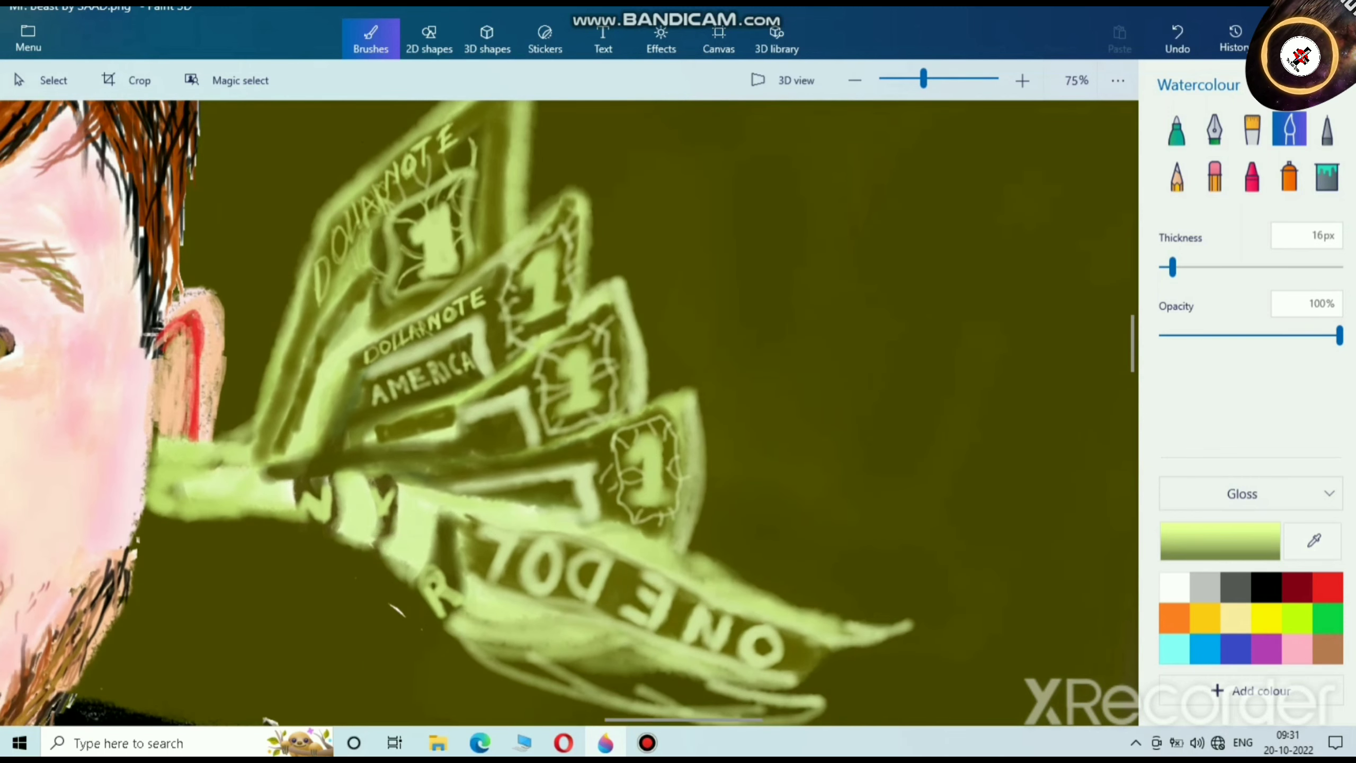
Step: Mix dark olive 5b5600, letter an A on the curled fold beneath ONE DOL, and shade the fold's lower outline towards the tip
{"action": "scroll", "coordinate": [641, 561], "scroll_direction": "down", "scroll_amount": 1}
{"action": "left_click_drag", "start_coordinate": [919, 614], "coordinate": [784, 435]}
{"action": "left_click", "coordinate": [1267, 618]}
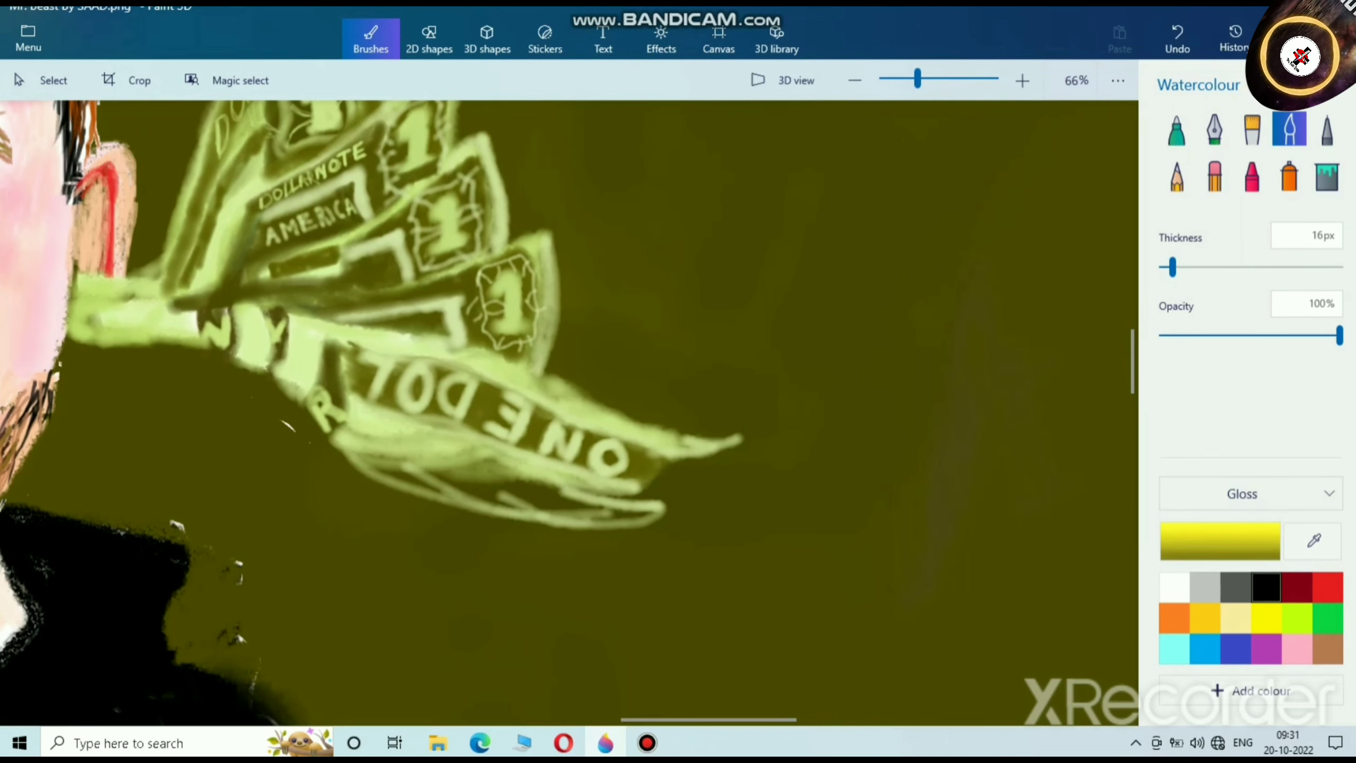
{"action": "left_click", "coordinate": [1220, 542]}
{"action": "left_click_drag", "start_coordinate": [749, 225], "coordinate": [760, 364]}
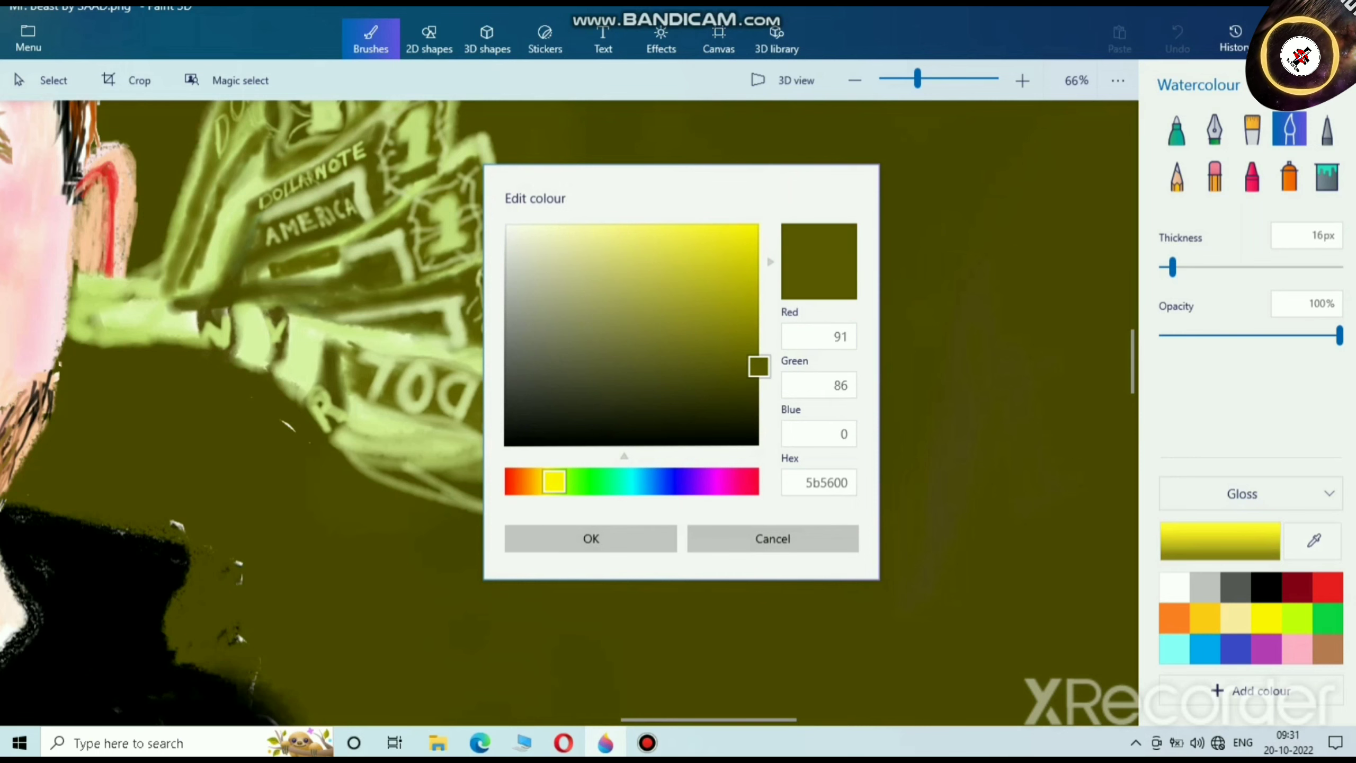
{"action": "left_click", "coordinate": [590, 539]}
{"action": "scroll", "coordinate": [511, 496], "scroll_direction": "up", "scroll_amount": 3}
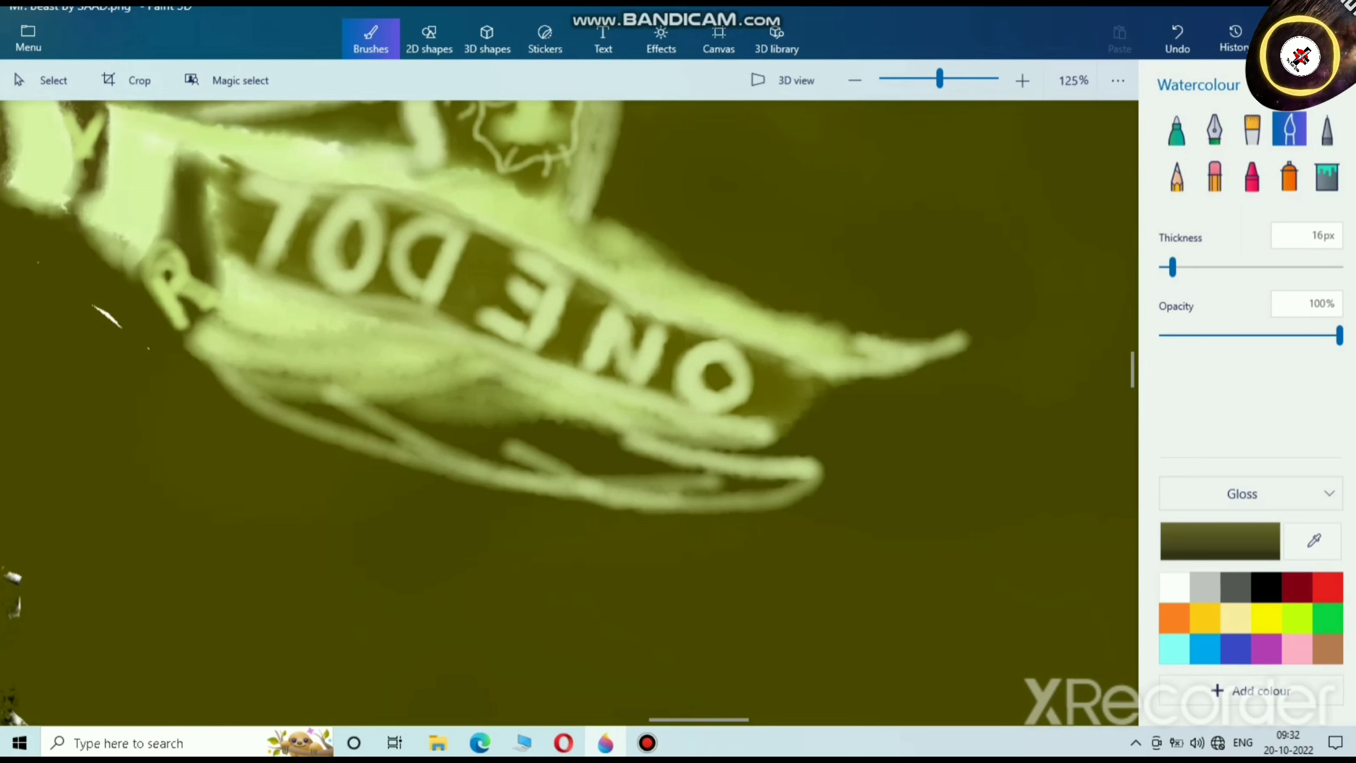
{"action": "mouse_move", "coordinate": [379, 354]}
{"action": "left_mouse_down"}
{"action": "mouse_move", "coordinate": [398, 422]}
{"action": "mouse_move", "coordinate": [384, 367]}
{"action": "mouse_move", "coordinate": [400, 381]}
{"action": "mouse_move", "coordinate": [378, 355]}
{"action": "mouse_move", "coordinate": [399, 457]}
{"action": "mouse_move", "coordinate": [347, 447]}
{"action": "left_mouse_up"}
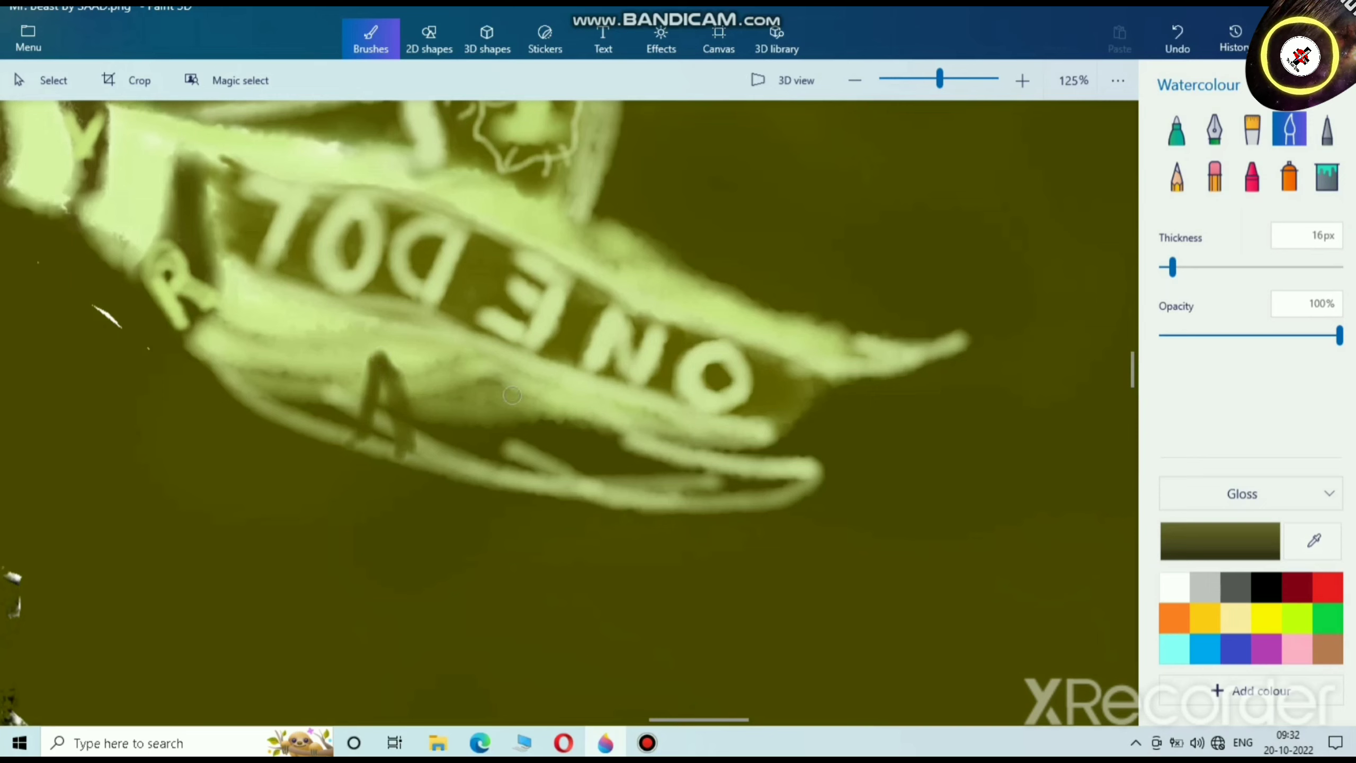
{"action": "mouse_move", "coordinate": [582, 434]}
{"action": "left_mouse_down"}
{"action": "mouse_move", "coordinate": [522, 448]}
{"action": "mouse_move", "coordinate": [543, 424]}
{"action": "mouse_move", "coordinate": [597, 424]}
{"action": "mouse_move", "coordinate": [696, 481]}
{"action": "mouse_move", "coordinate": [589, 495]}
{"action": "mouse_move", "coordinate": [629, 496]}
{"action": "mouse_move", "coordinate": [649, 478]}
{"action": "left_mouse_up"}
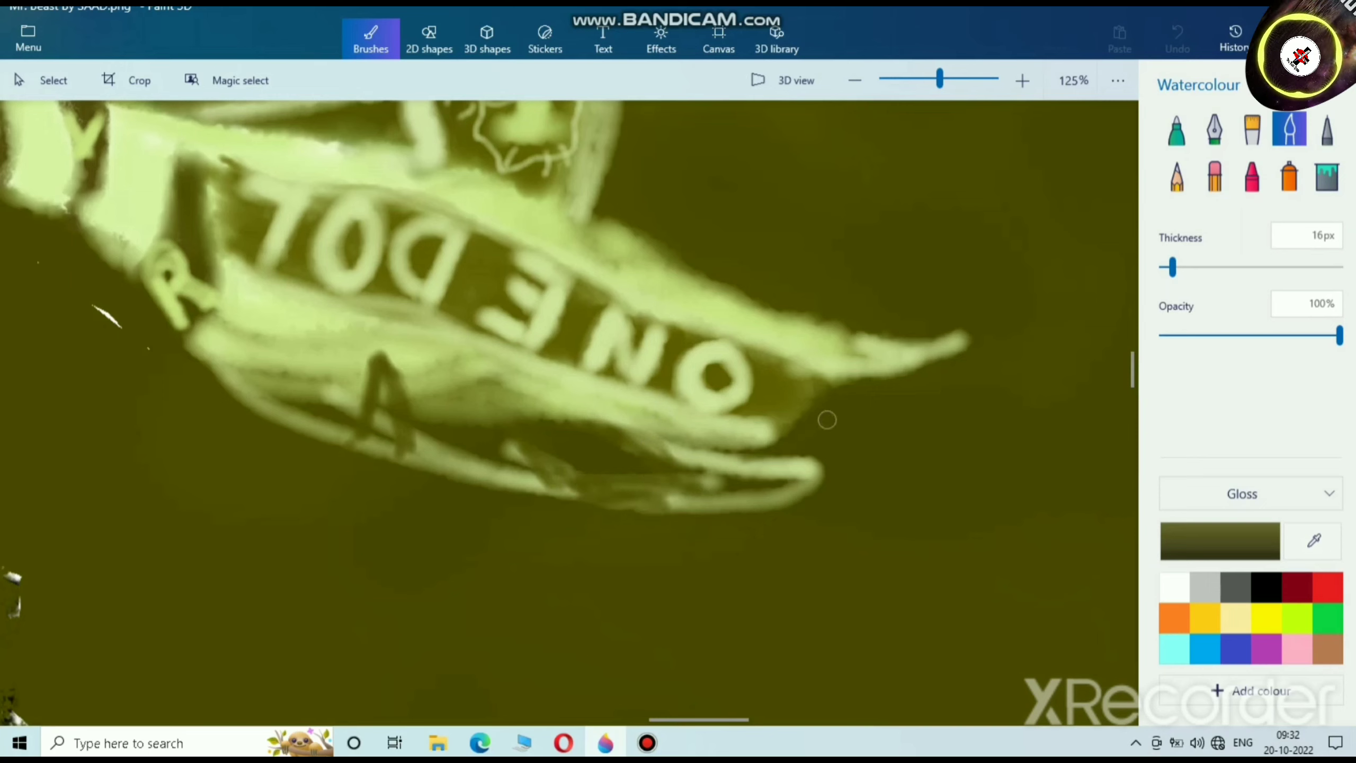
Step: Close the end of the ONE DOL bill with a lime stroke and extend its pointed tip in pale lime at 18 px
{"action": "left_click", "coordinate": [1297, 619]}
{"action": "left_click_drag", "start_coordinate": [853, 390], "coordinate": [745, 441]}
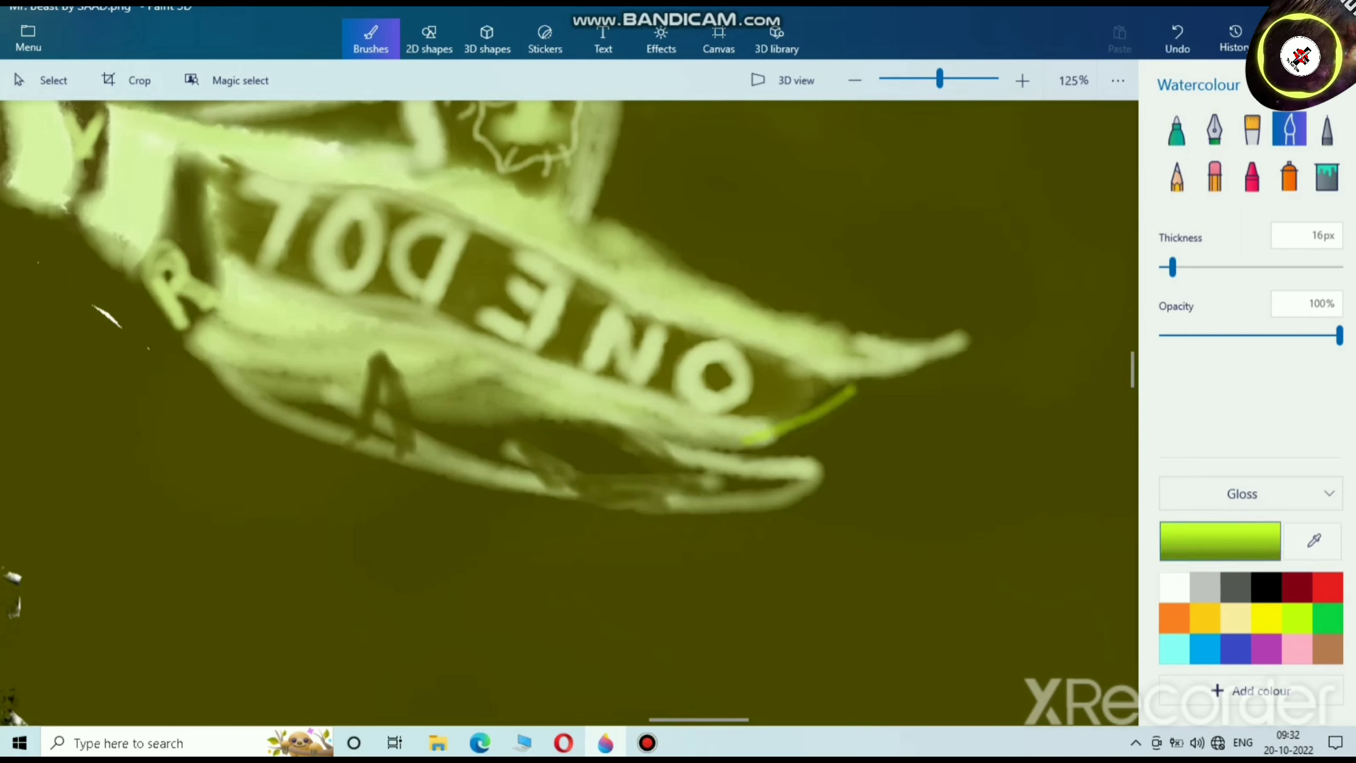
{"action": "left_click", "coordinate": [1220, 541]}
{"action": "left_click", "coordinate": [585, 229]}
{"action": "left_click", "coordinate": [589, 542]}
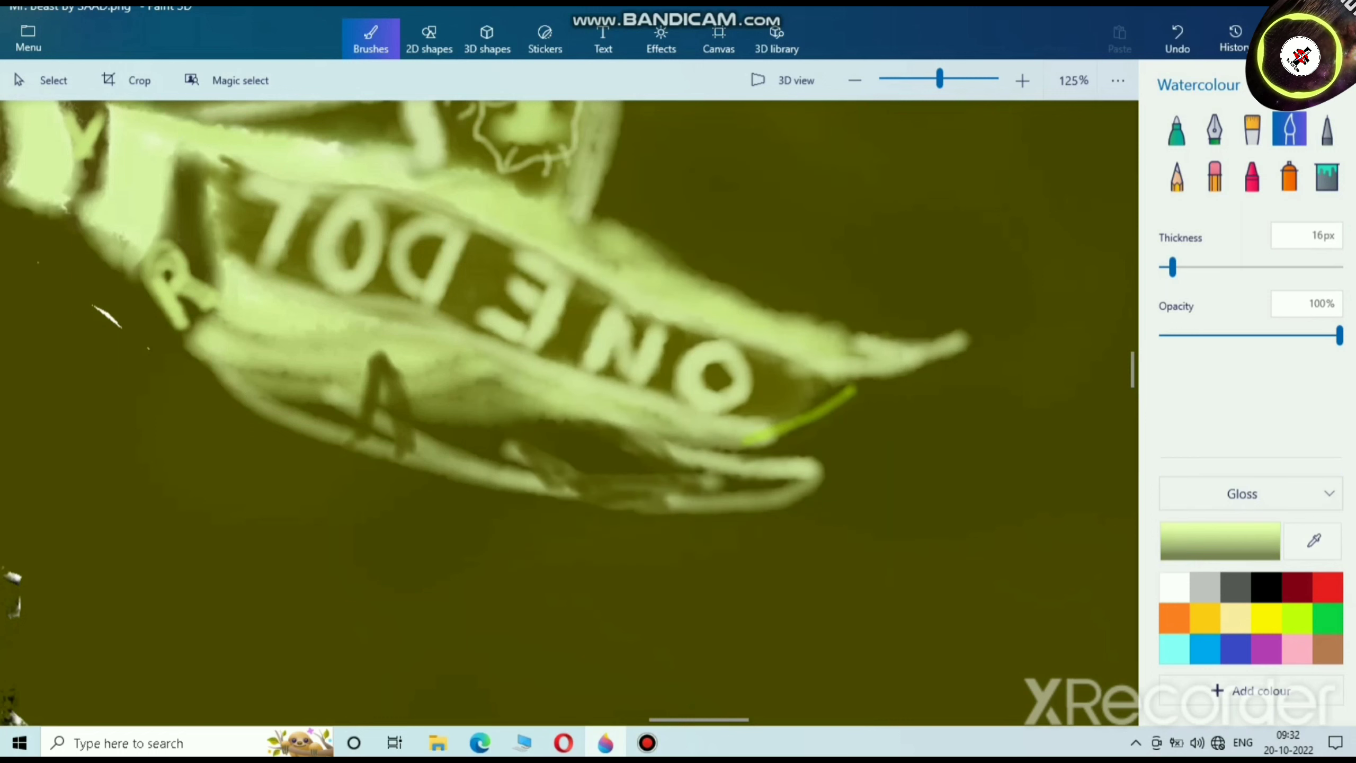
{"action": "mouse_move", "coordinate": [1172, 267]}
{"action": "left_mouse_down"}
{"action": "mouse_move", "coordinate": [1205, 267]}
{"action": "mouse_move", "coordinate": [1174, 267]}
{"action": "left_mouse_up"}
{"action": "mouse_move", "coordinate": [867, 384]}
{"action": "left_mouse_down"}
{"action": "mouse_move", "coordinate": [736, 441]}
{"action": "mouse_move", "coordinate": [779, 446]}
{"action": "mouse_move", "coordinate": [961, 355]}
{"action": "left_mouse_up"}
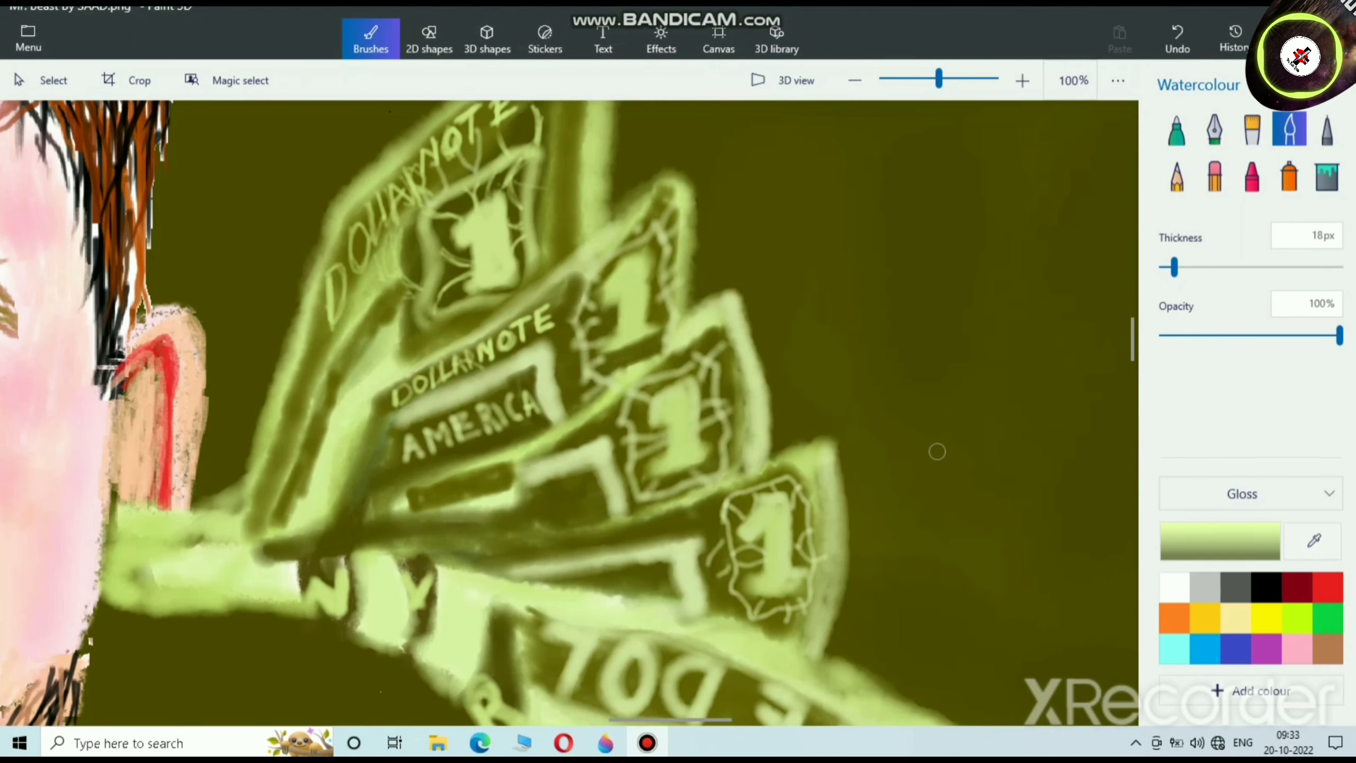
{"action": "left_click", "coordinate": [933, 453]}
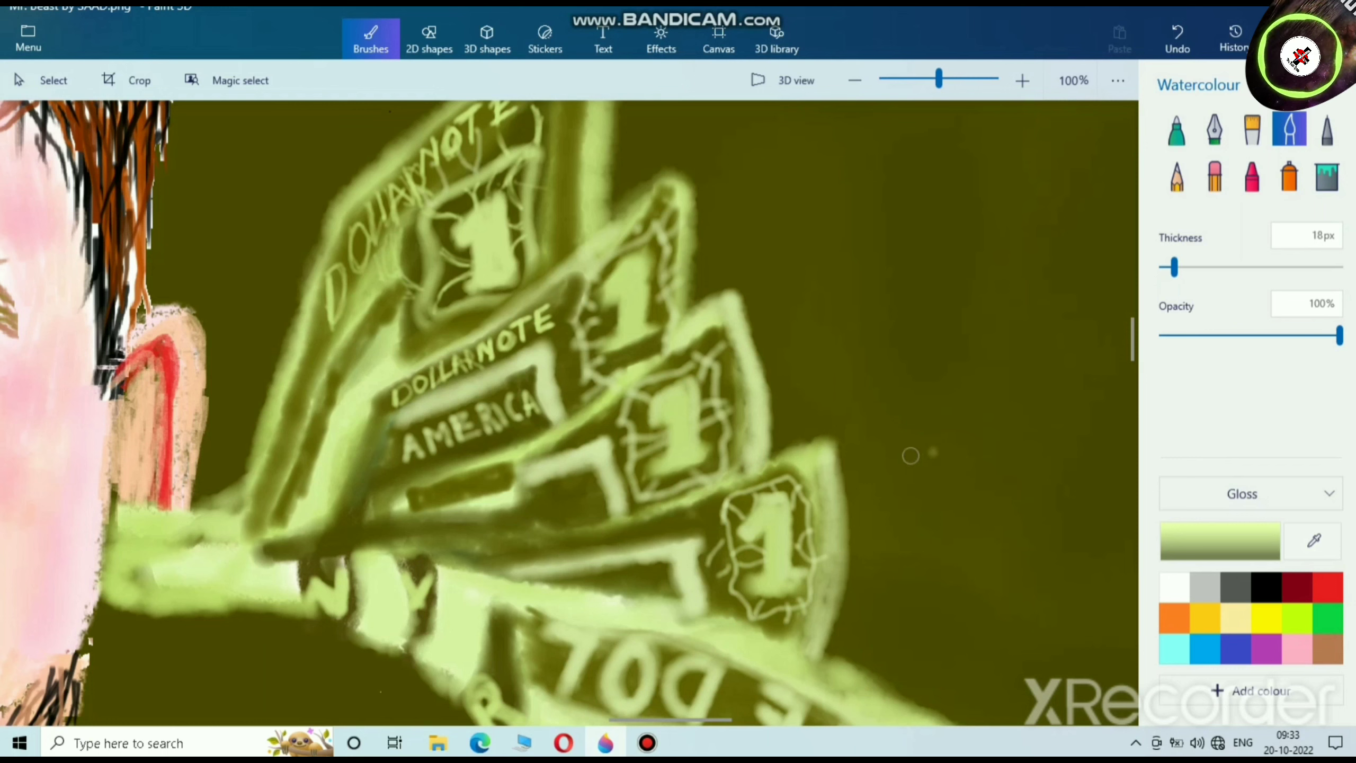
Step: Mix a dark olive from yellow and paint a wedge-shaped shadow along the money stem beside the ear at 18 px
{"action": "scroll", "coordinate": [918, 464], "scroll_direction": "up", "scroll_amount": 1}
{"action": "scroll", "coordinate": [918, 464], "scroll_direction": "left", "scroll_amount": 6}
{"action": "scroll", "coordinate": [919, 464], "scroll_direction": "down", "scroll_amount": 2}
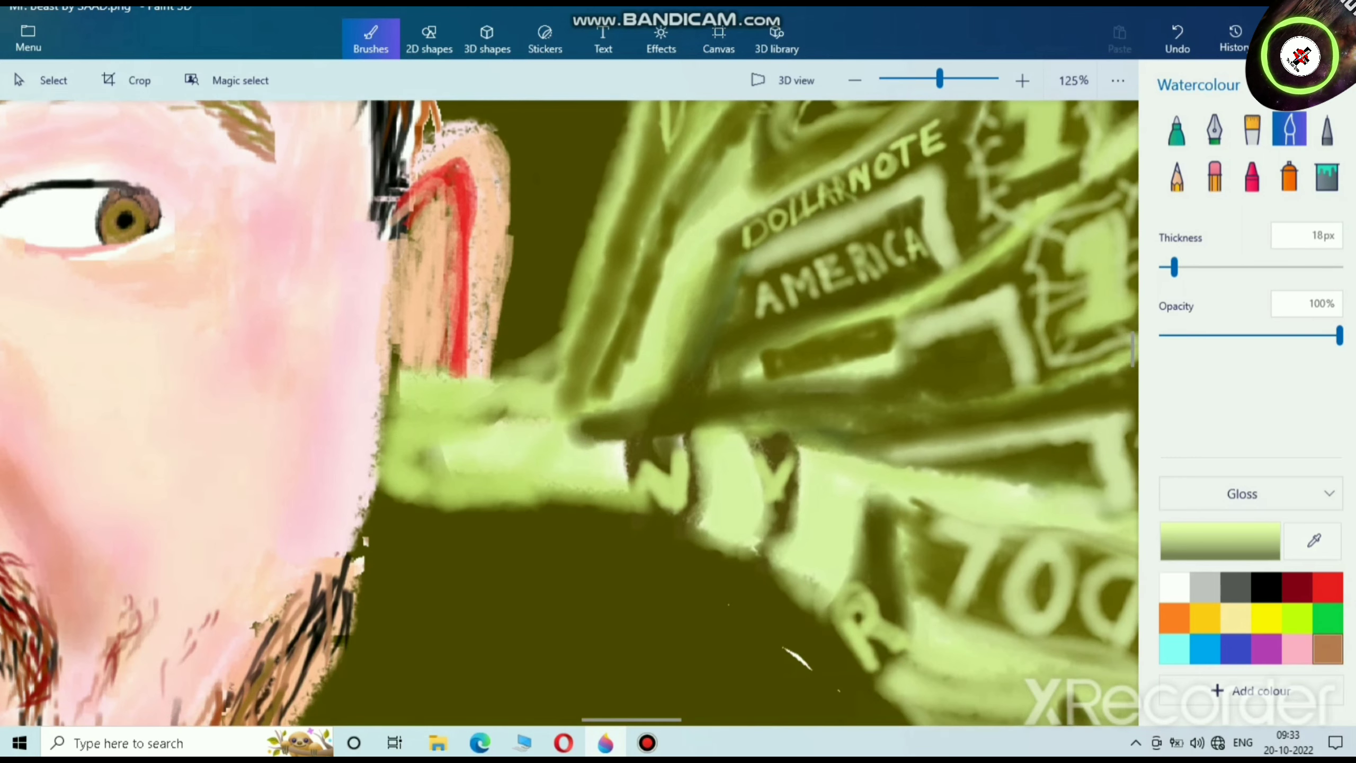
{"action": "left_click", "coordinate": [1267, 618]}
{"action": "left_click", "coordinate": [1221, 542]}
{"action": "left_click_drag", "start_coordinate": [759, 276], "coordinate": [750, 349]}
{"action": "left_click", "coordinate": [591, 538]}
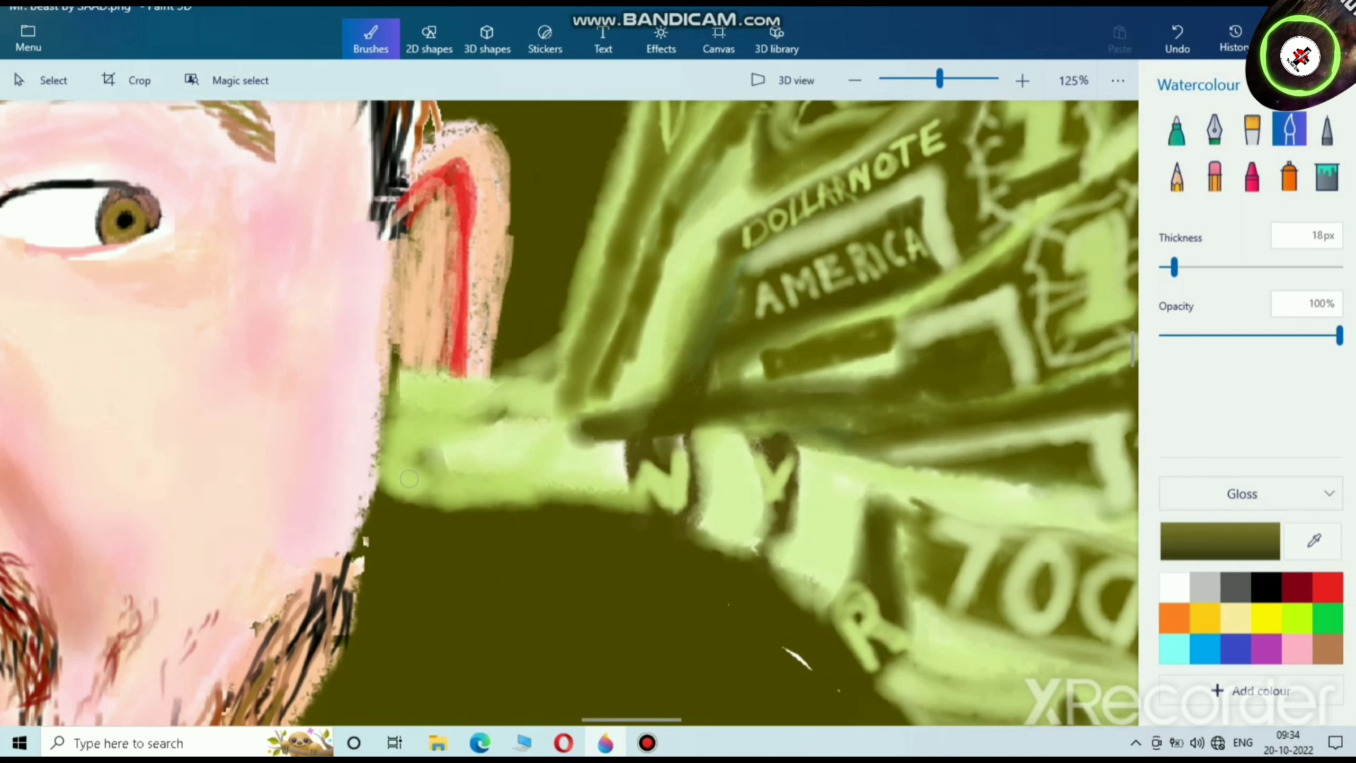
{"action": "mouse_move", "coordinate": [409, 479]}
{"action": "left_mouse_down"}
{"action": "mouse_move", "coordinate": [483, 439]}
{"action": "mouse_move", "coordinate": [473, 461]}
{"action": "mouse_move", "coordinate": [510, 461]}
{"action": "mouse_move", "coordinate": [500, 438]}
{"action": "mouse_move", "coordinate": [518, 461]}
{"action": "mouse_move", "coordinate": [412, 490]}
{"action": "mouse_move", "coordinate": [462, 473]}
{"action": "mouse_move", "coordinate": [449, 467]}
{"action": "mouse_move", "coordinate": [528, 461]}
{"action": "mouse_move", "coordinate": [507, 473]}
{"action": "mouse_move", "coordinate": [657, 479]}
{"action": "mouse_move", "coordinate": [649, 492]}
{"action": "mouse_move", "coordinate": [672, 488]}
{"action": "mouse_move", "coordinate": [688, 459]}
{"action": "left_mouse_up"}
{"action": "scroll", "coordinate": [822, 470], "scroll_direction": "down", "scroll_amount": 5}
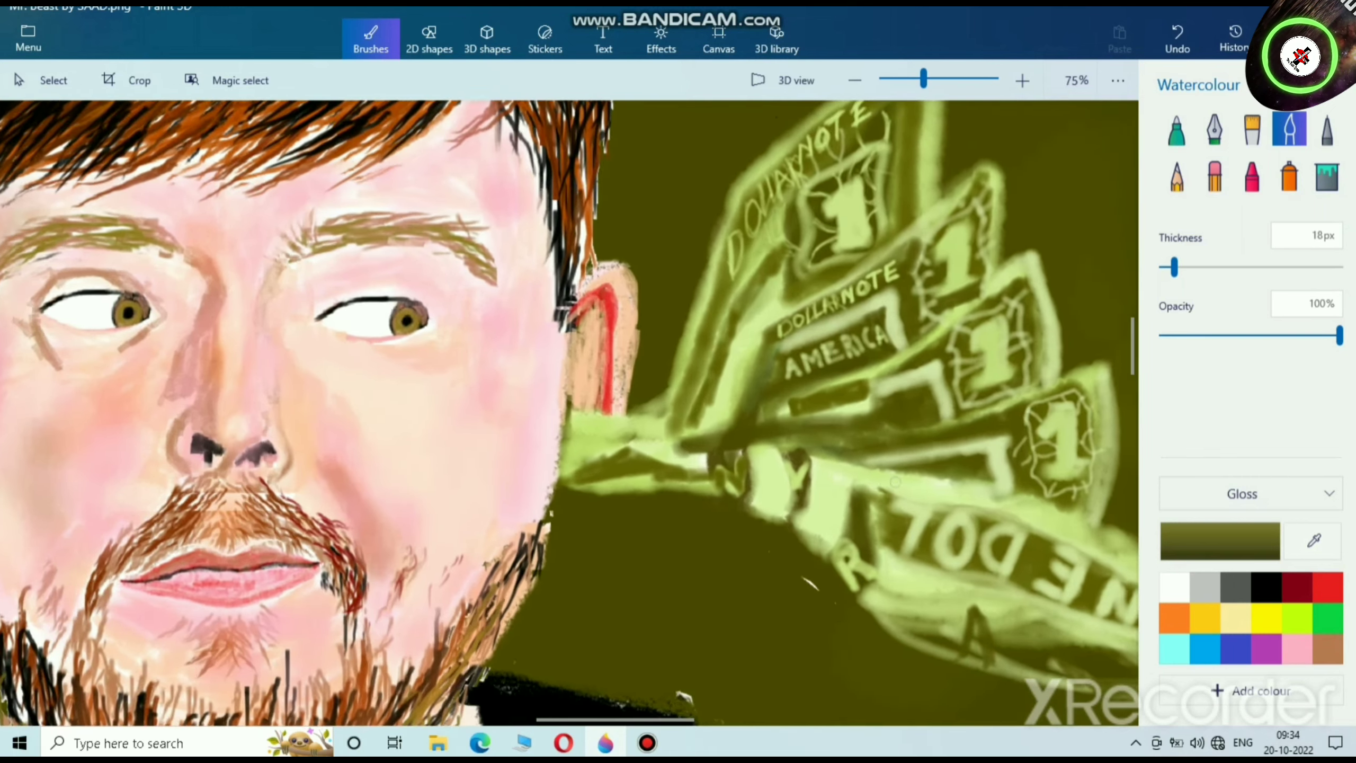
Step: Paint curved dark olive stripes down the light folds on both sides of the Y
{"action": "scroll", "coordinate": [817, 467], "scroll_direction": "up", "scroll_amount": 3}
{"action": "scroll", "coordinate": [811, 464], "scroll_direction": "up", "scroll_amount": 3}
{"action": "mouse_move", "coordinate": [793, 402]}
{"action": "left_mouse_down"}
{"action": "mouse_move", "coordinate": [792, 545]}
{"action": "mouse_move", "coordinate": [796, 414]}
{"action": "mouse_move", "coordinate": [807, 461]}
{"action": "mouse_move", "coordinate": [790, 534]}
{"action": "left_mouse_up"}
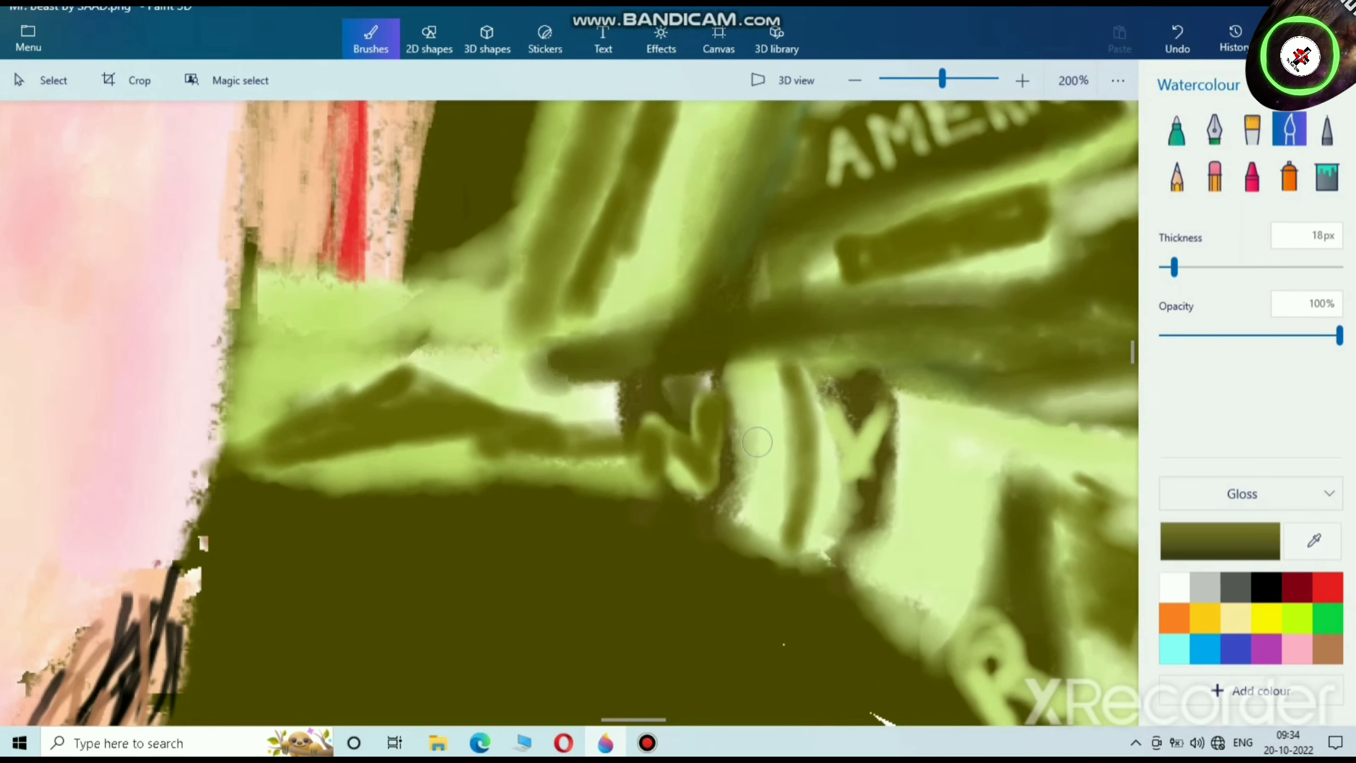
{"action": "mouse_move", "coordinate": [747, 382]}
{"action": "left_mouse_down"}
{"action": "mouse_move", "coordinate": [748, 513]}
{"action": "mouse_move", "coordinate": [746, 375]}
{"action": "mouse_move", "coordinate": [740, 551]}
{"action": "left_mouse_up"}
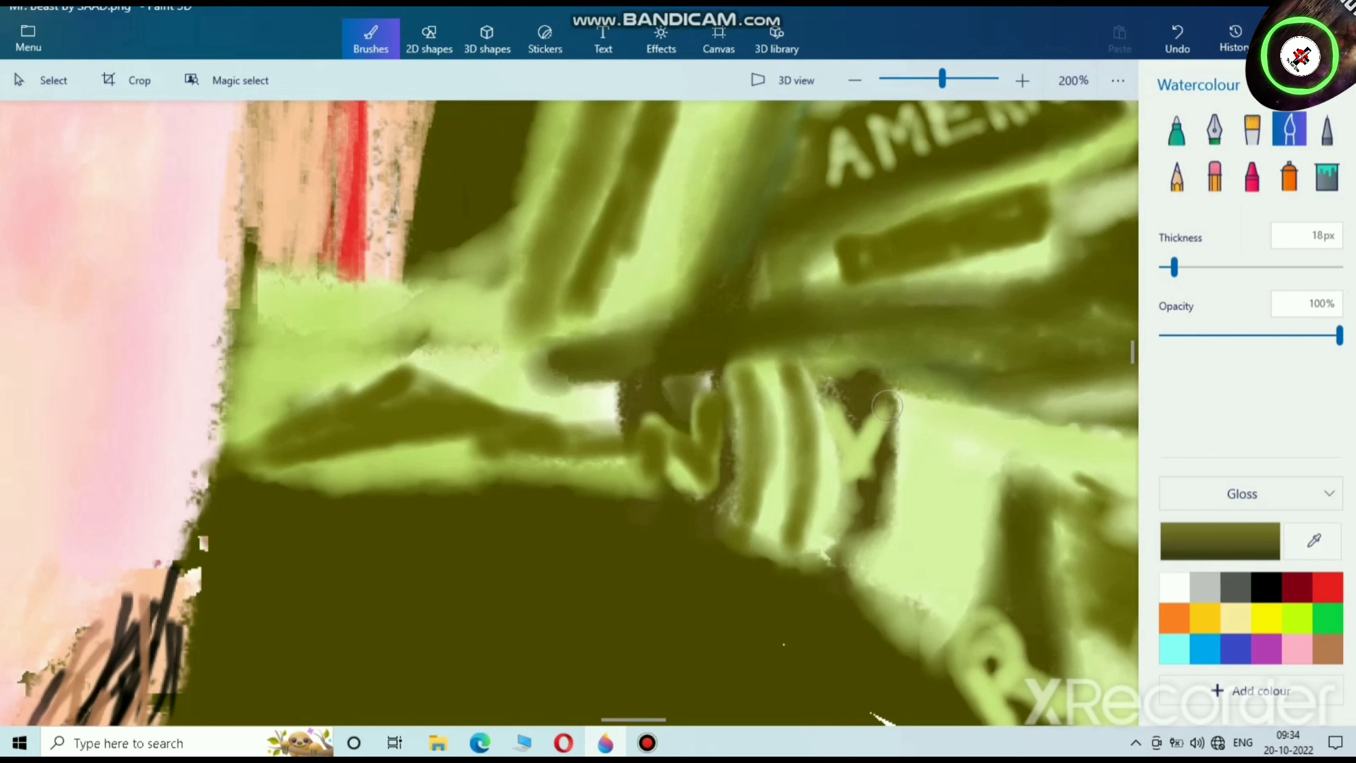
{"action": "mouse_move", "coordinate": [901, 402]}
{"action": "left_mouse_down"}
{"action": "mouse_move", "coordinate": [932, 477]}
{"action": "mouse_move", "coordinate": [904, 603]}
{"action": "mouse_move", "coordinate": [920, 387]}
{"action": "mouse_move", "coordinate": [925, 563]}
{"action": "mouse_move", "coordinate": [895, 619]}
{"action": "mouse_move", "coordinate": [942, 625]}
{"action": "mouse_move", "coordinate": [973, 449]}
{"action": "mouse_move", "coordinate": [966, 424]}
{"action": "mouse_move", "coordinate": [951, 607]}
{"action": "mouse_move", "coordinate": [931, 644]}
{"action": "mouse_move", "coordinate": [966, 490]}
{"action": "mouse_move", "coordinate": [935, 630]}
{"action": "left_mouse_up"}
Step: Add short dark olive ticks along the striped folds on both sides of the Y
{"action": "left_click_drag", "start_coordinate": [929, 573], "coordinate": [942, 551]}
{"action": "left_click_drag", "start_coordinate": [954, 492], "coordinate": [962, 488]}
{"action": "left_click_drag", "start_coordinate": [946, 441], "coordinate": [950, 435]}
{"action": "left_click_drag", "start_coordinate": [763, 506], "coordinate": [776, 521]}
{"action": "left_click_drag", "start_coordinate": [773, 475], "coordinate": [791, 488]}
{"action": "left_click_drag", "start_coordinate": [771, 431], "coordinate": [787, 445]}
{"action": "mouse_move", "coordinate": [775, 409]}
{"action": "left_mouse_down"}
{"action": "mouse_move", "coordinate": [792, 450]}
{"action": "mouse_move", "coordinate": [797, 415]}
{"action": "left_mouse_up"}
{"action": "scroll", "coordinate": [797, 414], "scroll_direction": "down", "scroll_amount": 5}
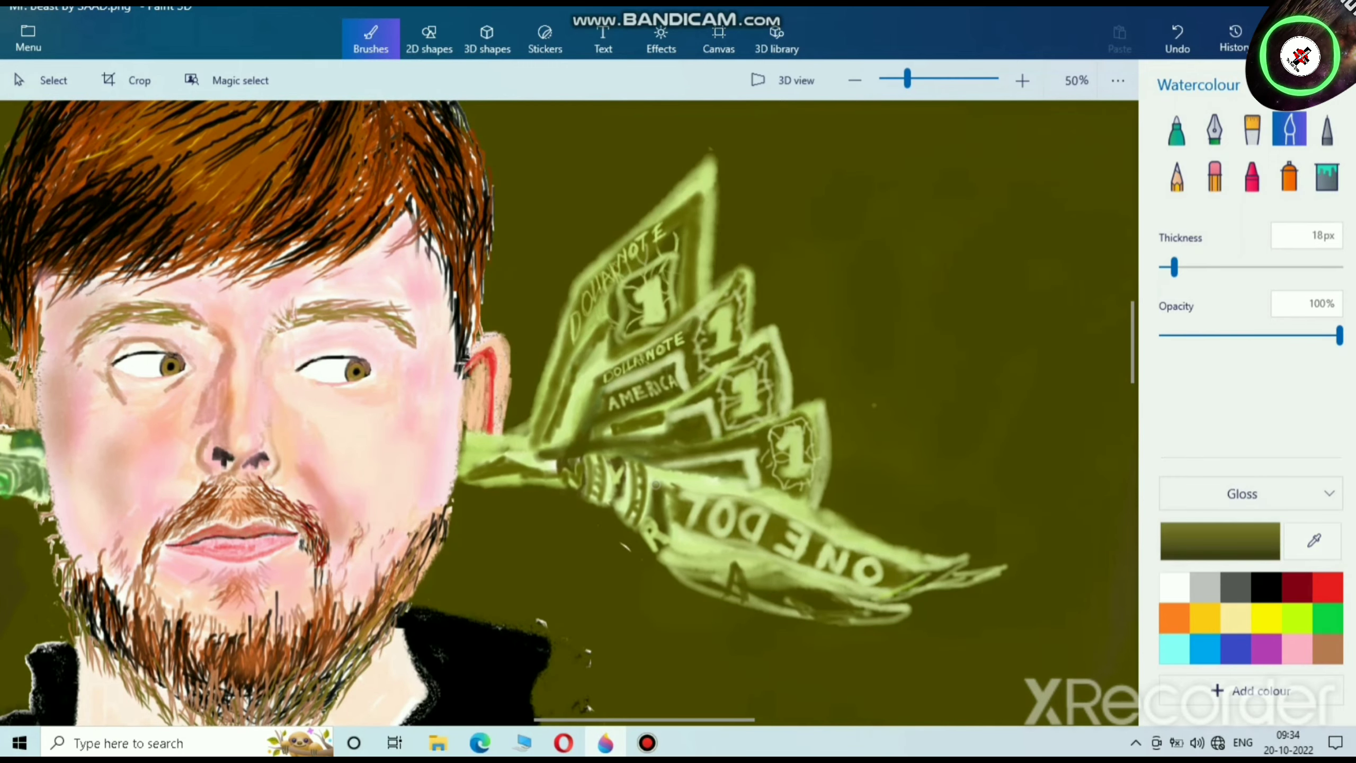
Step: Mix pale lime f0ffc2, line the lower edge of the AMERICA bill, and outline a small frame at the fan's base
{"action": "scroll", "coordinate": [733, 246], "scroll_direction": "up", "scroll_amount": 5}
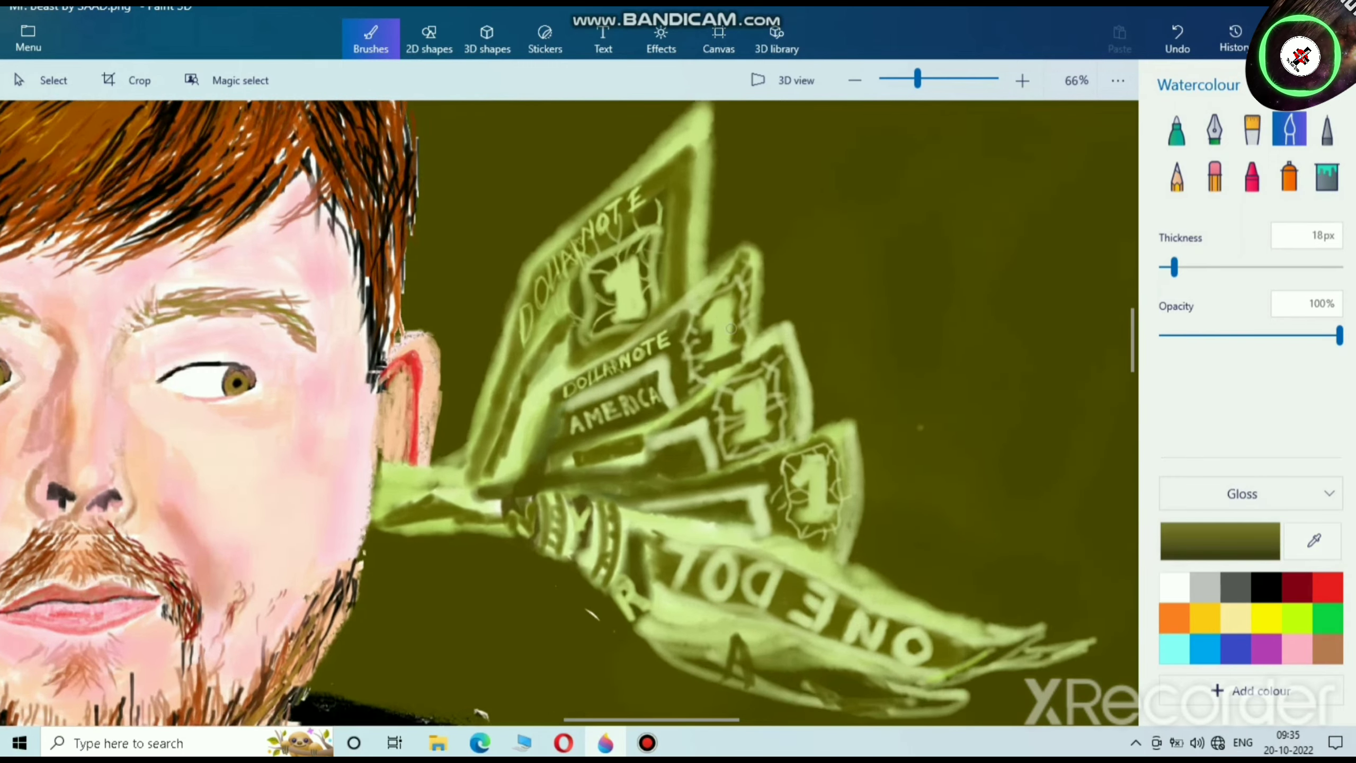
{"action": "scroll", "coordinate": [716, 411], "scroll_direction": "down", "scroll_amount": 1}
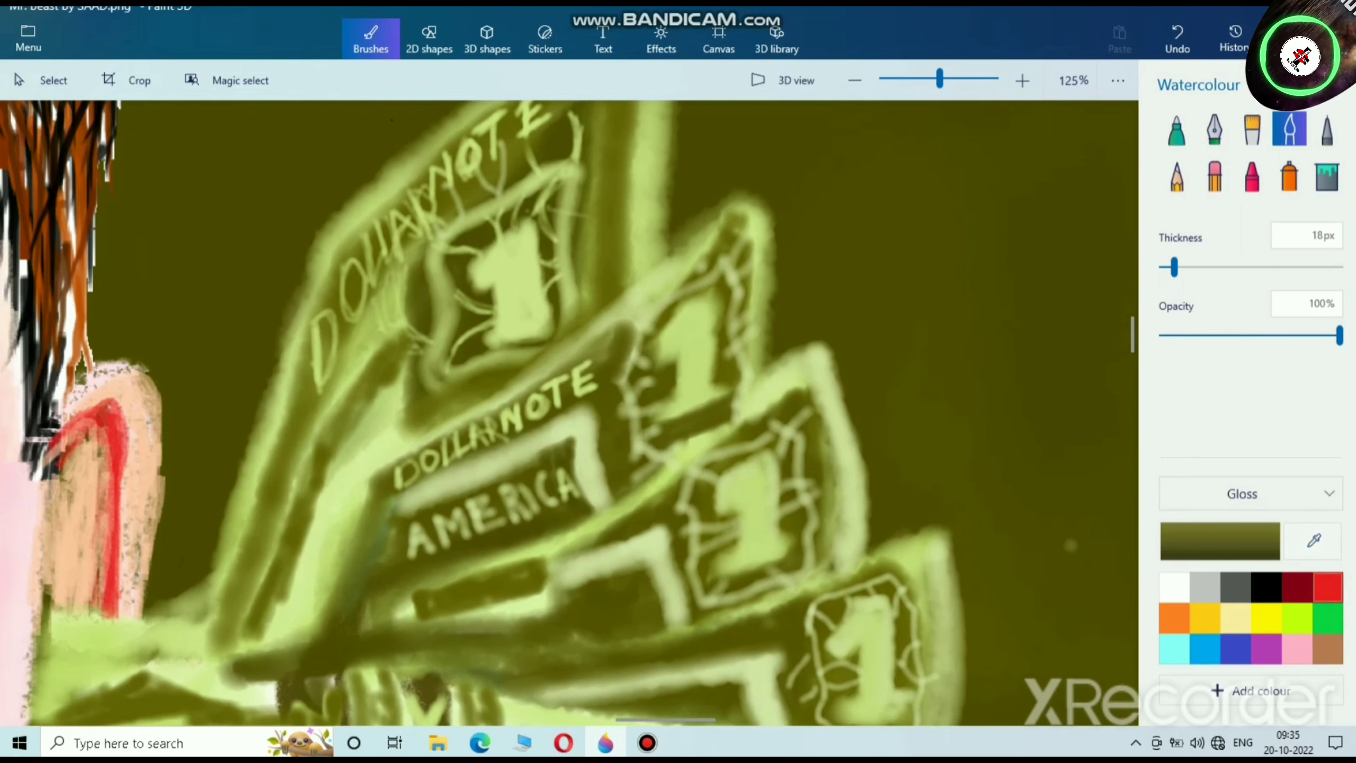
{"action": "left_click", "coordinate": [1297, 619]}
{"action": "left_click", "coordinate": [1220, 541]}
{"action": "left_click_drag", "start_coordinate": [745, 224], "coordinate": [564, 221]}
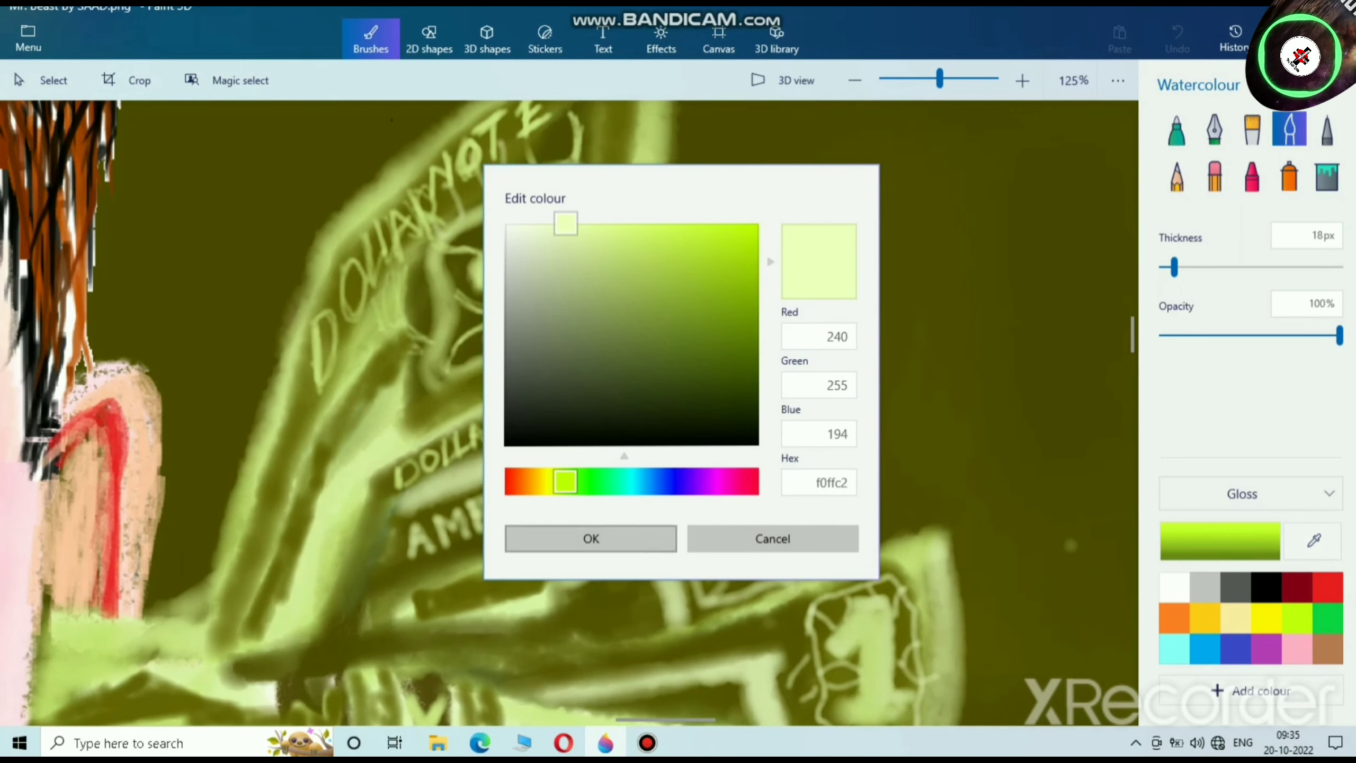
{"action": "left_click", "coordinate": [591, 539]}
{"action": "scroll", "coordinate": [707, 453], "scroll_direction": "up", "scroll_amount": 1}
{"action": "mouse_move", "coordinate": [749, 389]}
{"action": "left_mouse_down"}
{"action": "mouse_move", "coordinate": [598, 513]}
{"action": "mouse_move", "coordinate": [344, 619]}
{"action": "mouse_move", "coordinate": [304, 690]}
{"action": "mouse_move", "coordinate": [313, 654]}
{"action": "mouse_move", "coordinate": [249, 655]}
{"action": "mouse_move", "coordinate": [234, 689]}
{"action": "mouse_move", "coordinate": [256, 582]}
{"action": "mouse_move", "coordinate": [241, 674]}
{"action": "mouse_move", "coordinate": [286, 615]}
{"action": "mouse_move", "coordinate": [337, 613]}
{"action": "mouse_move", "coordinate": [338, 627]}
{"action": "mouse_move", "coordinate": [283, 628]}
{"action": "left_mouse_up"}
Step: Paint a crossbar and small letter-like strokes in pale lime inside the small frame at the fan's base
{"action": "scroll", "coordinate": [318, 648], "scroll_direction": "down", "scroll_amount": 1}
{"action": "scroll", "coordinate": [319, 648], "scroll_direction": "down", "scroll_amount": 2}
{"action": "scroll", "coordinate": [259, 612], "scroll_direction": "up", "scroll_amount": 5}
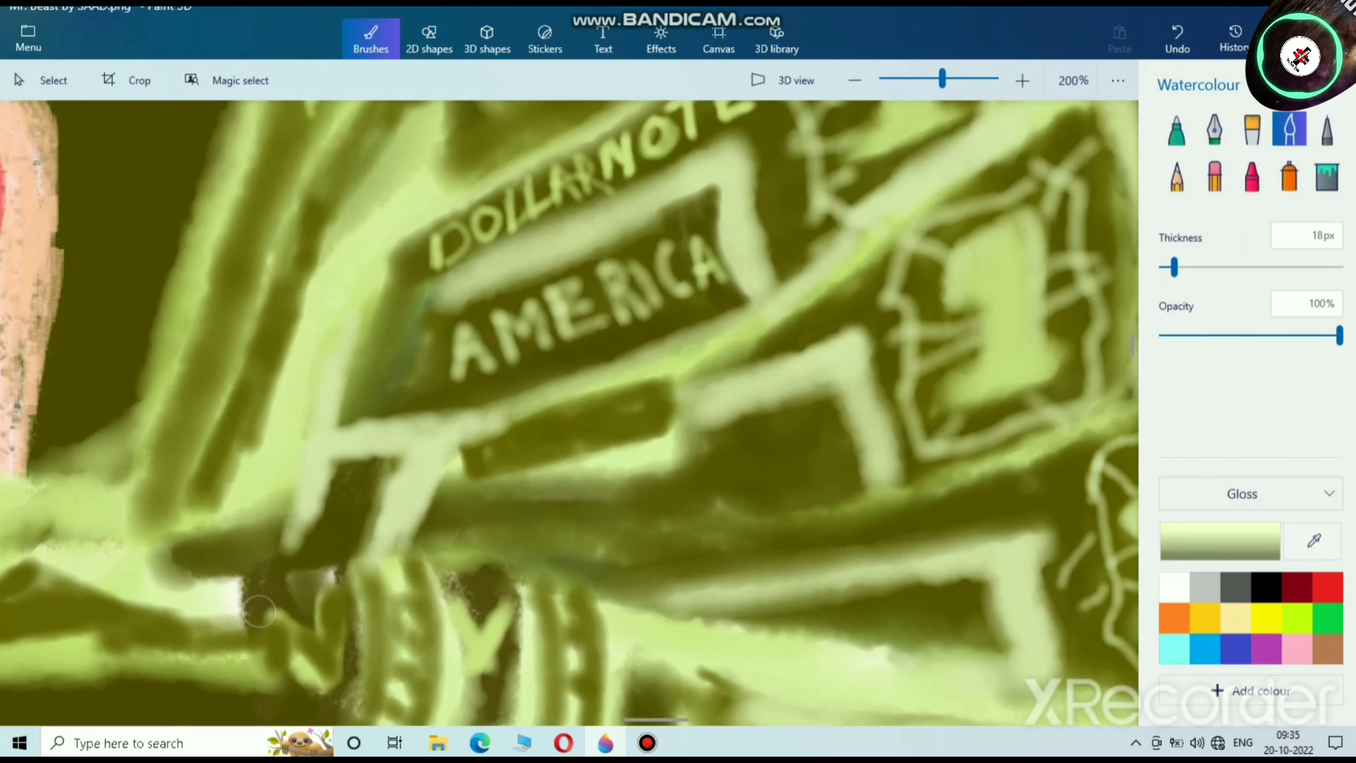
{"action": "mouse_move", "coordinate": [307, 500]}
{"action": "left_mouse_down"}
{"action": "mouse_move", "coordinate": [324, 535]}
{"action": "mouse_move", "coordinate": [310, 507]}
{"action": "mouse_move", "coordinate": [362, 513]}
{"action": "mouse_move", "coordinate": [334, 489]}
{"action": "mouse_move", "coordinate": [327, 544]}
{"action": "mouse_move", "coordinate": [335, 485]}
{"action": "mouse_move", "coordinate": [374, 488]}
{"action": "left_mouse_up"}
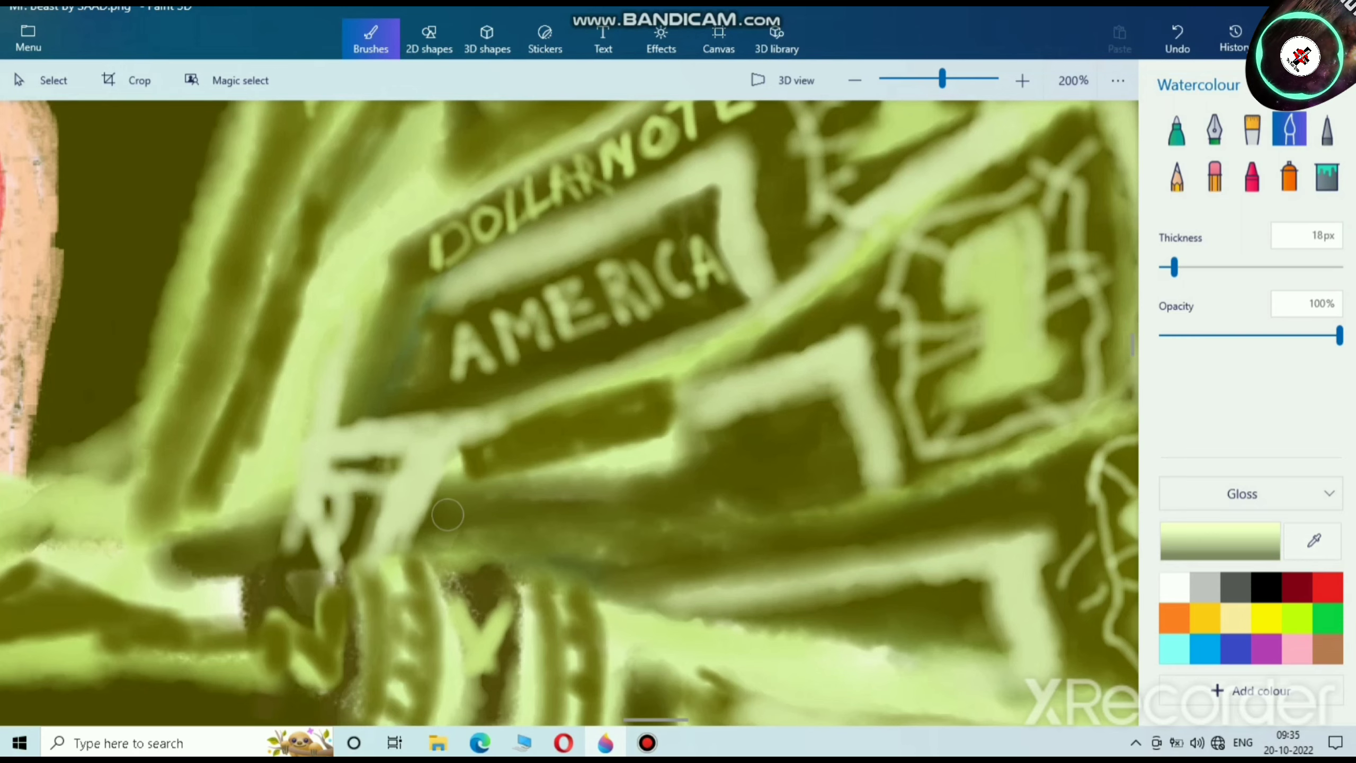
{"action": "scroll", "coordinate": [453, 509], "scroll_direction": "down", "scroll_amount": 5}
{"action": "scroll", "coordinate": [460, 501], "scroll_direction": "up", "scroll_amount": 2}
{"action": "scroll", "coordinate": [449, 502], "scroll_direction": "up", "scroll_amount": 1}
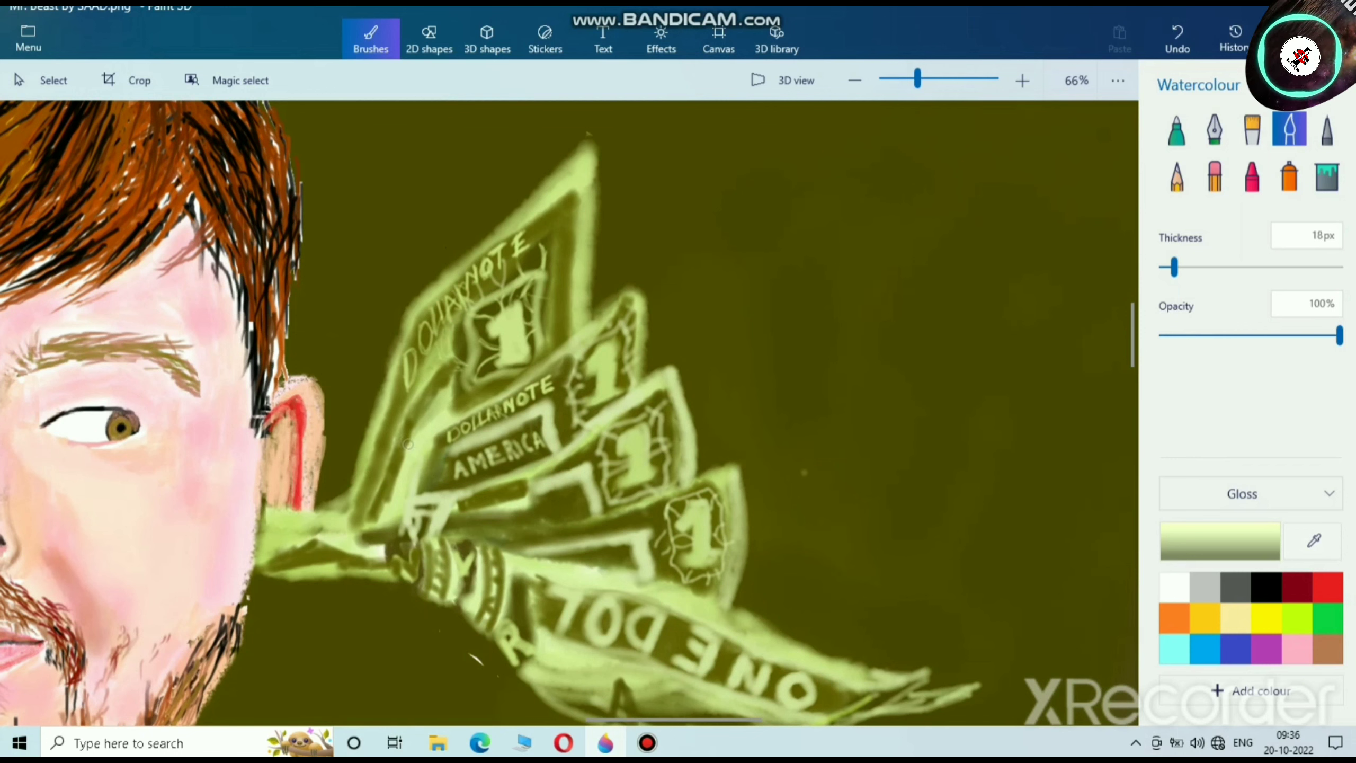
Step: Mix a dark olive from yellow and paint a shading line down the light fold beside the AMERICA bill
{"action": "left_click", "coordinate": [1266, 618]}
{"action": "left_click", "coordinate": [1222, 542]}
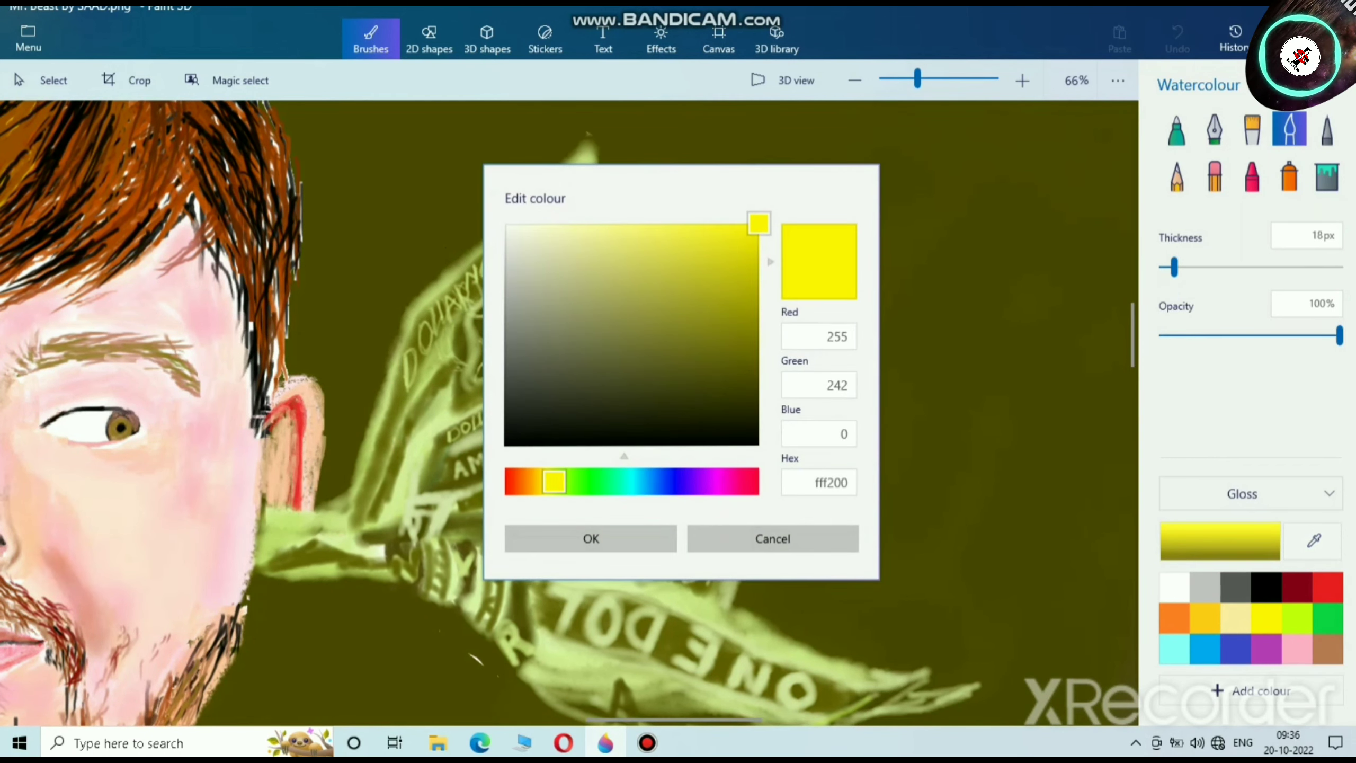
{"action": "left_click_drag", "start_coordinate": [735, 325], "coordinate": [758, 362]}
{"action": "left_click", "coordinate": [591, 539]}
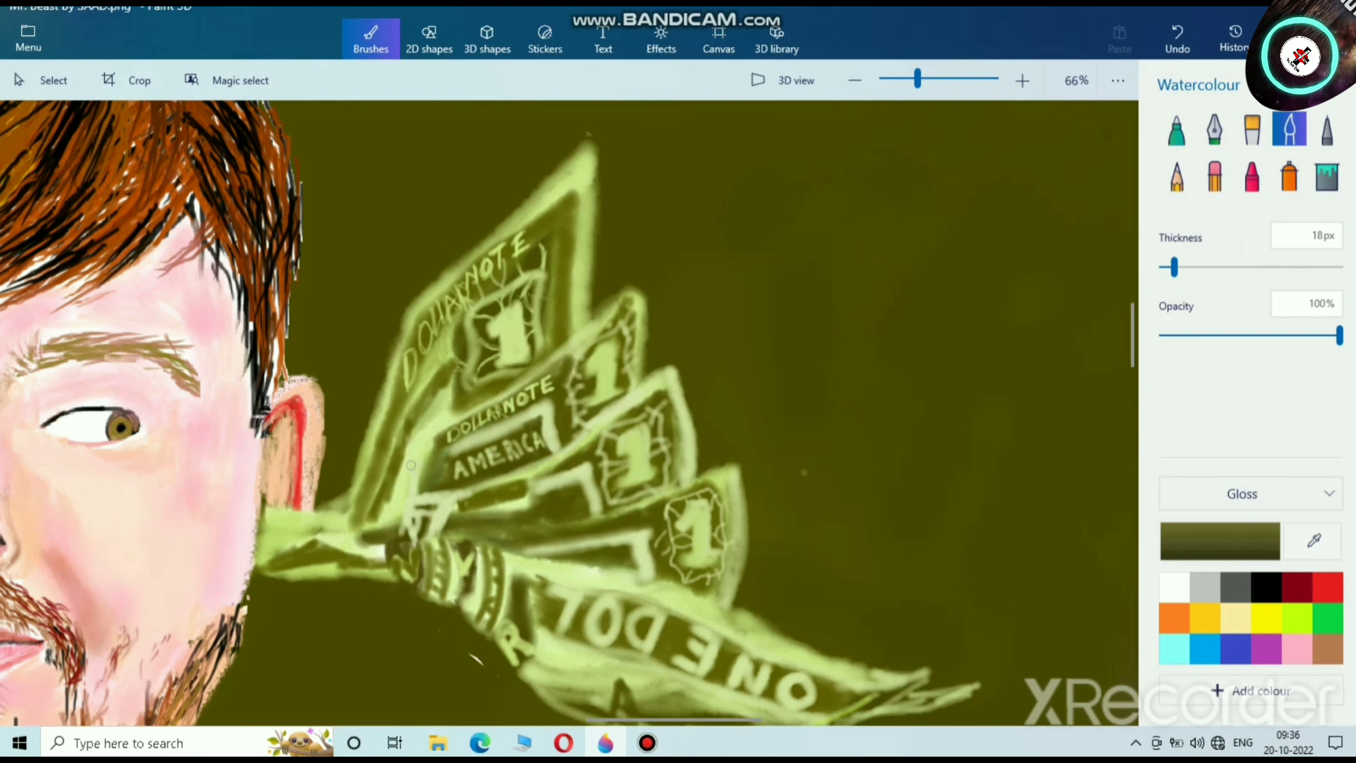
{"action": "scroll", "coordinate": [433, 419], "scroll_direction": "up", "scroll_amount": 1}
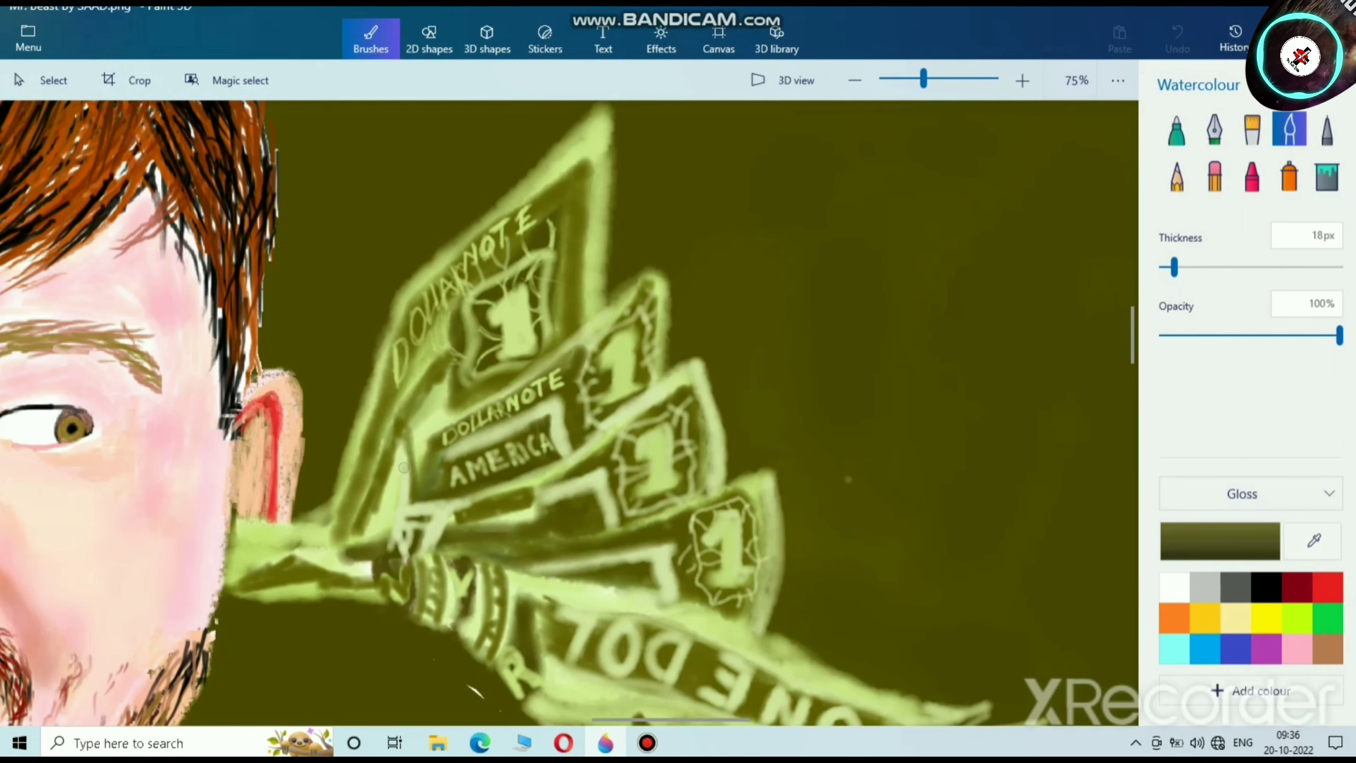
{"action": "left_click_drag", "start_coordinate": [404, 468], "coordinate": [396, 516]}
{"action": "left_click_drag", "start_coordinate": [513, 495], "coordinate": [401, 429]}
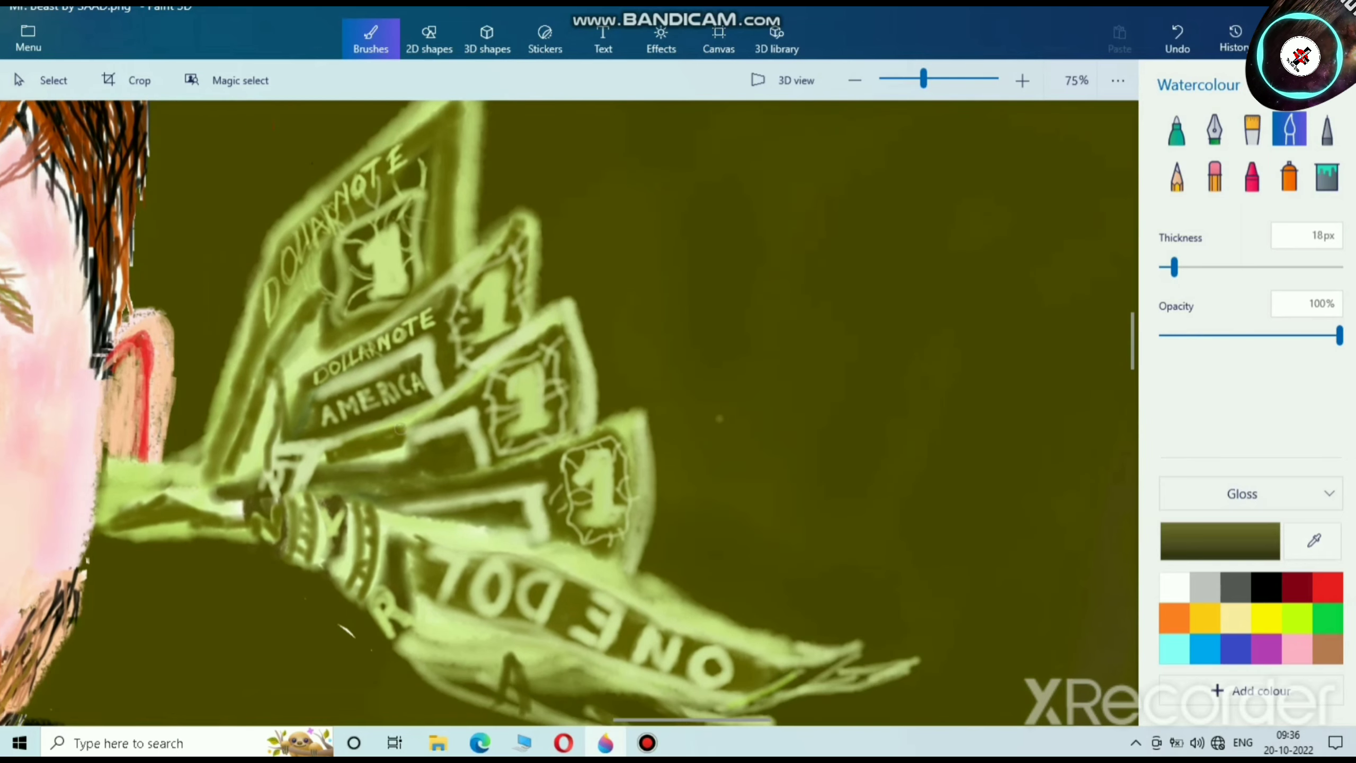
Step: Shade inside the pale frame and along the lower edge below the seal on the lowest 1 bill in dark olive
{"action": "scroll", "coordinate": [507, 566], "scroll_direction": "up", "scroll_amount": 4}
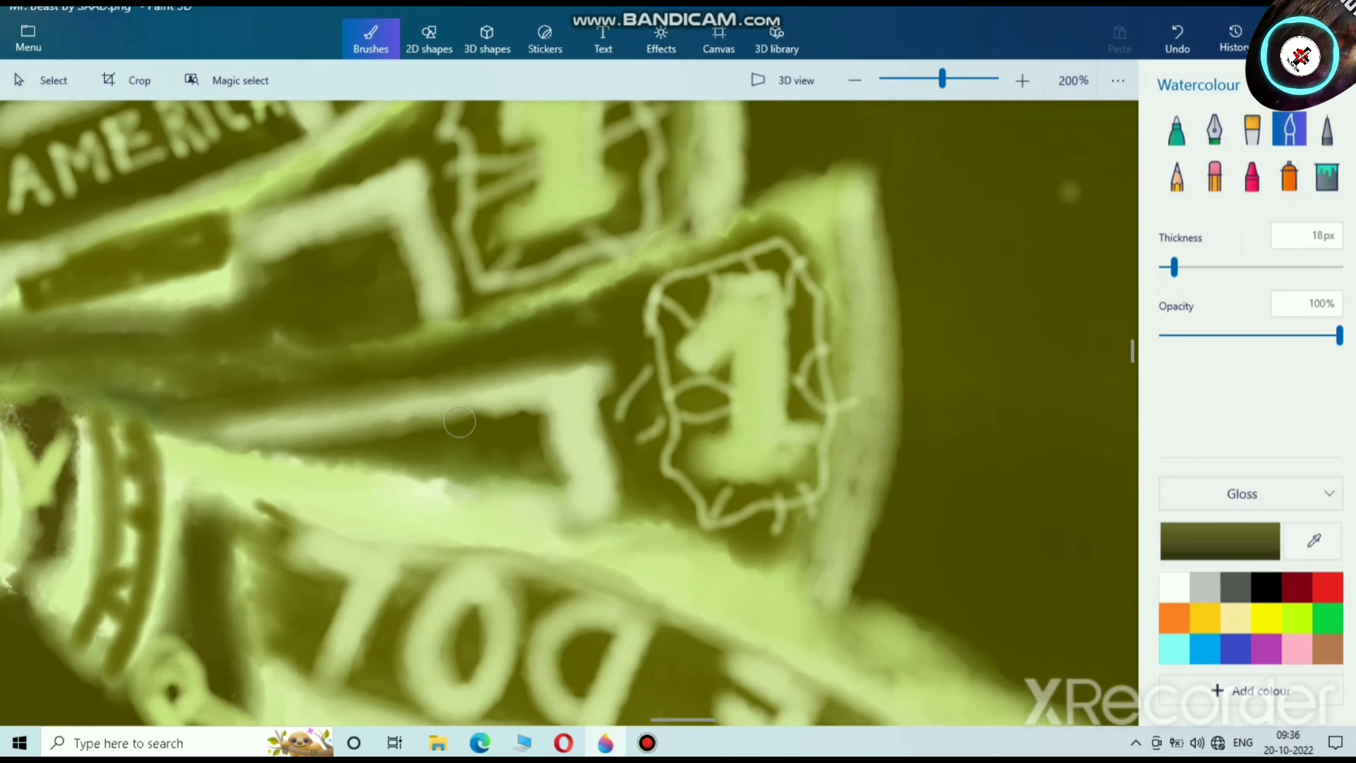
{"action": "mouse_move", "coordinate": [459, 422]}
{"action": "left_mouse_down"}
{"action": "mouse_move", "coordinate": [542, 404]}
{"action": "mouse_move", "coordinate": [577, 484]}
{"action": "mouse_move", "coordinate": [574, 400]}
{"action": "mouse_move", "coordinate": [518, 405]}
{"action": "mouse_move", "coordinate": [557, 408]}
{"action": "mouse_move", "coordinate": [554, 465]}
{"action": "mouse_move", "coordinate": [556, 404]}
{"action": "mouse_move", "coordinate": [402, 444]}
{"action": "left_mouse_up"}
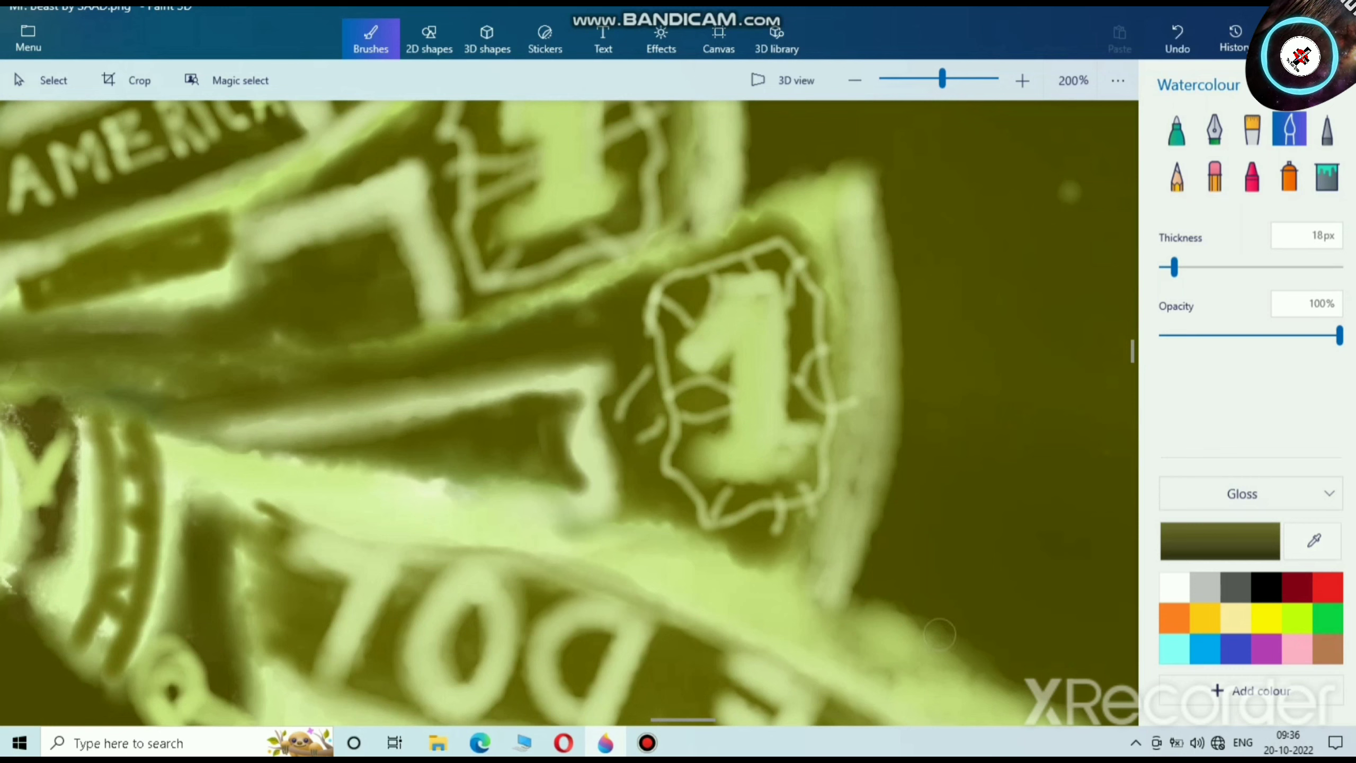
{"action": "mouse_move", "coordinate": [757, 566]}
{"action": "left_mouse_down"}
{"action": "mouse_move", "coordinate": [789, 564]}
{"action": "mouse_move", "coordinate": [638, 515]}
{"action": "mouse_move", "coordinate": [801, 577]}
{"action": "left_mouse_up"}
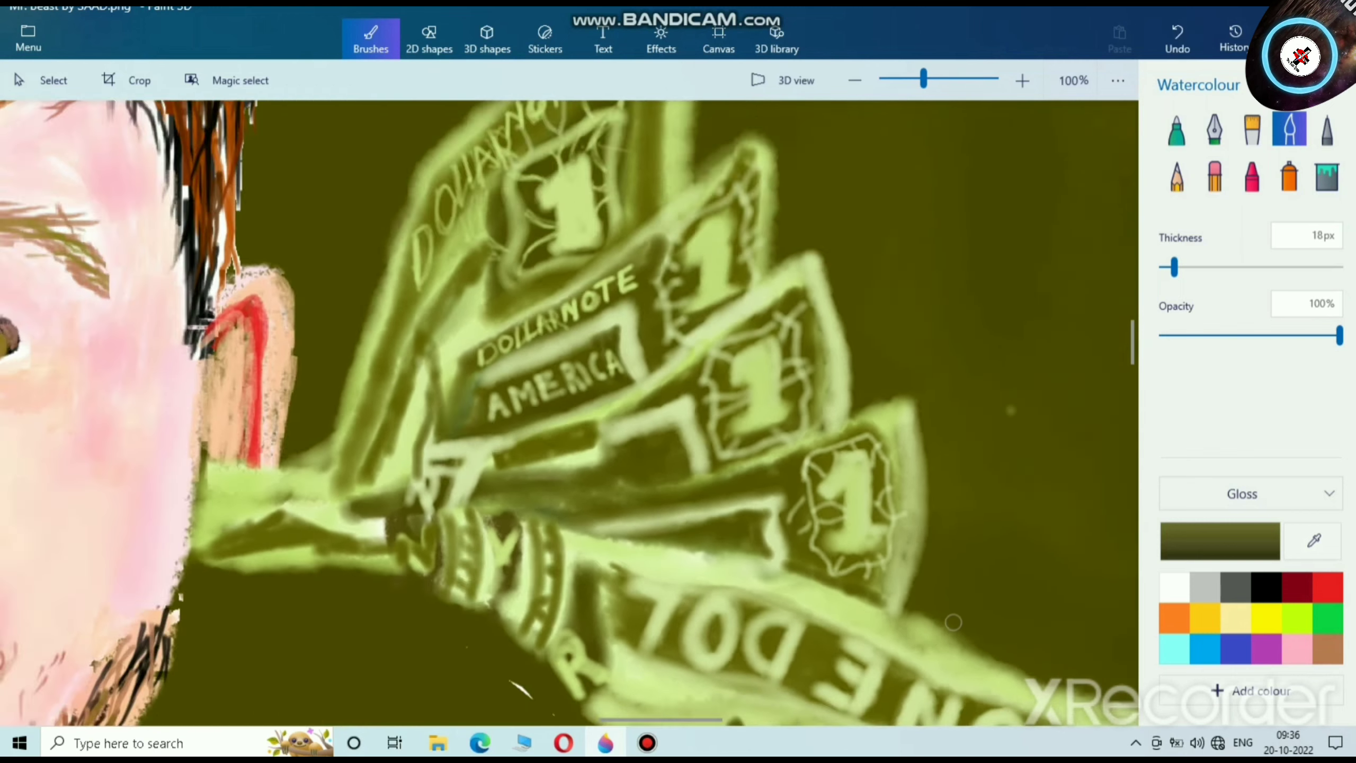
{"action": "scroll", "coordinate": [833, 517], "scroll_direction": "down", "scroll_amount": 5}
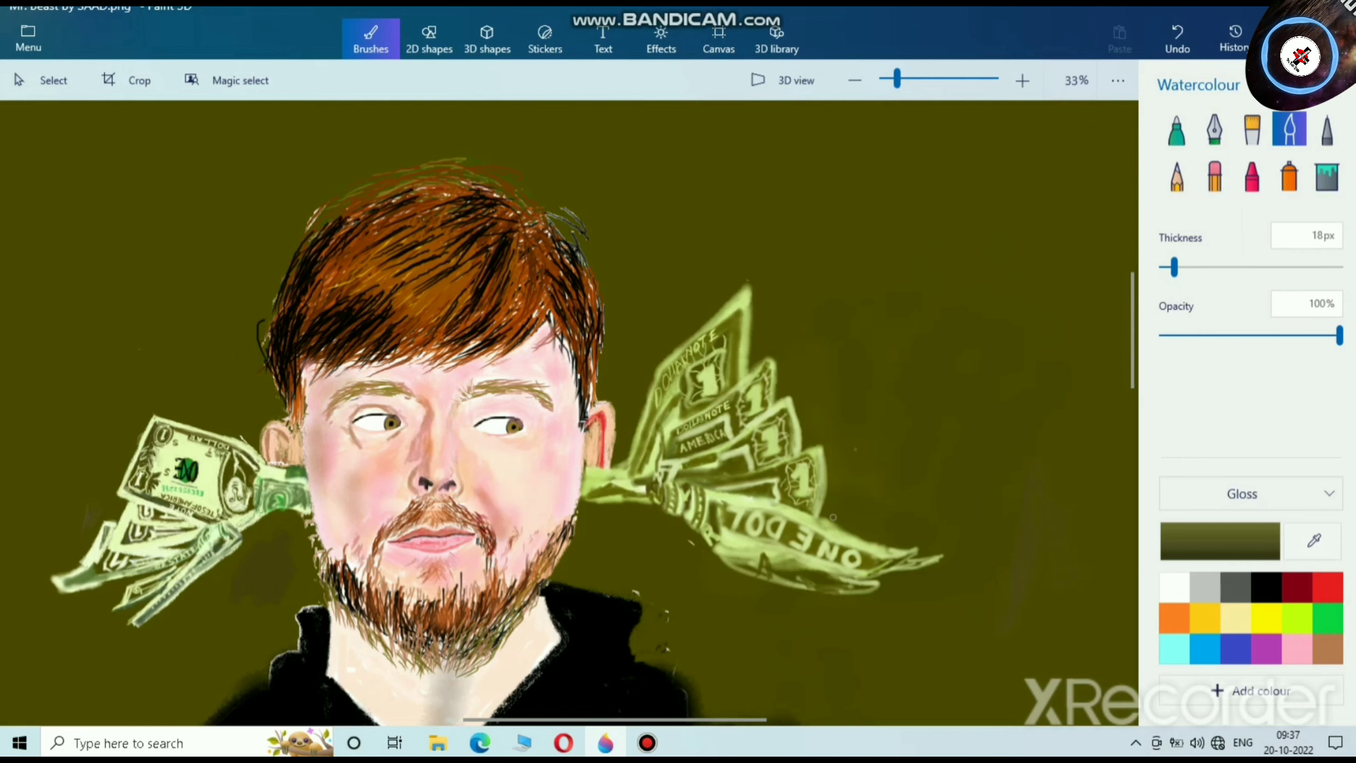
Step: Set the watercolour brush thickness to 11 px and save the painting
{"action": "scroll", "coordinate": [842, 552], "scroll_direction": "up", "scroll_amount": 10}
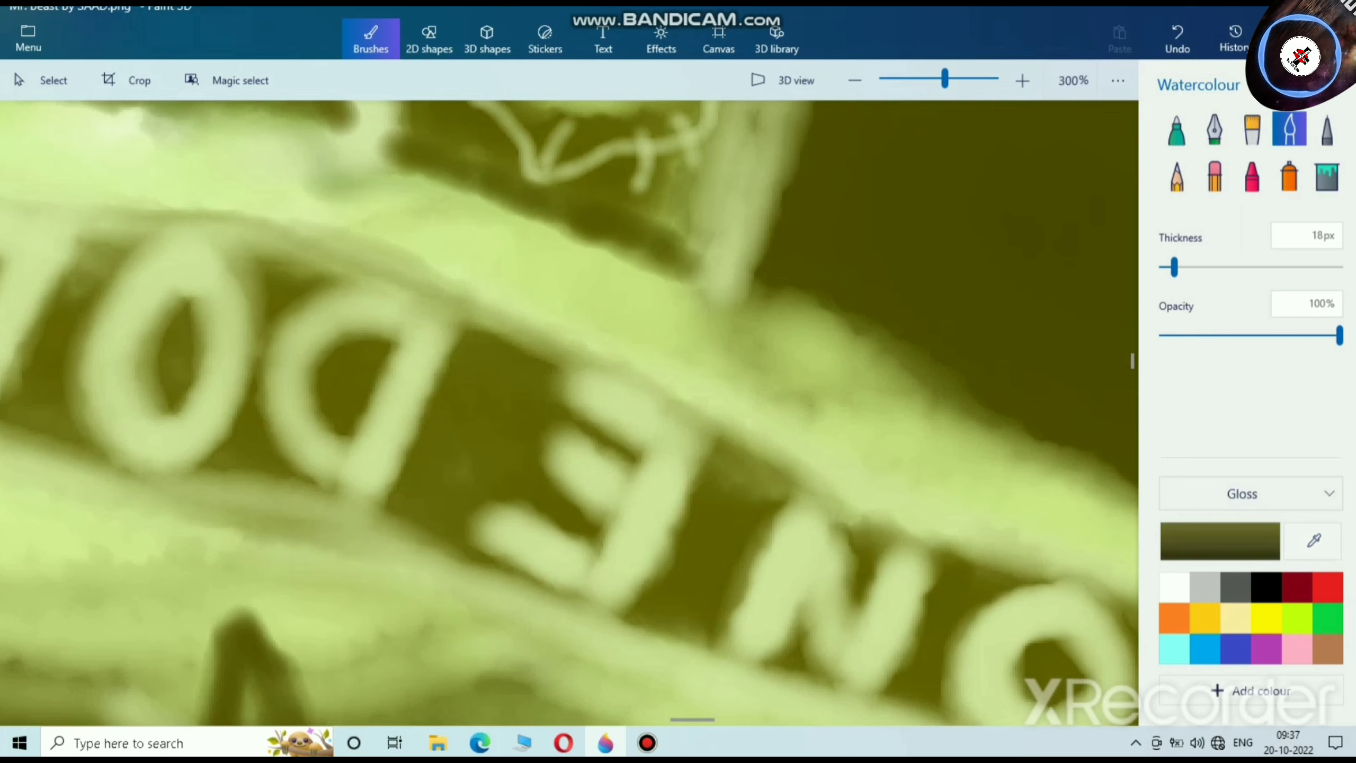
{"action": "left_click_drag", "start_coordinate": [1174, 267], "coordinate": [1167, 267]}
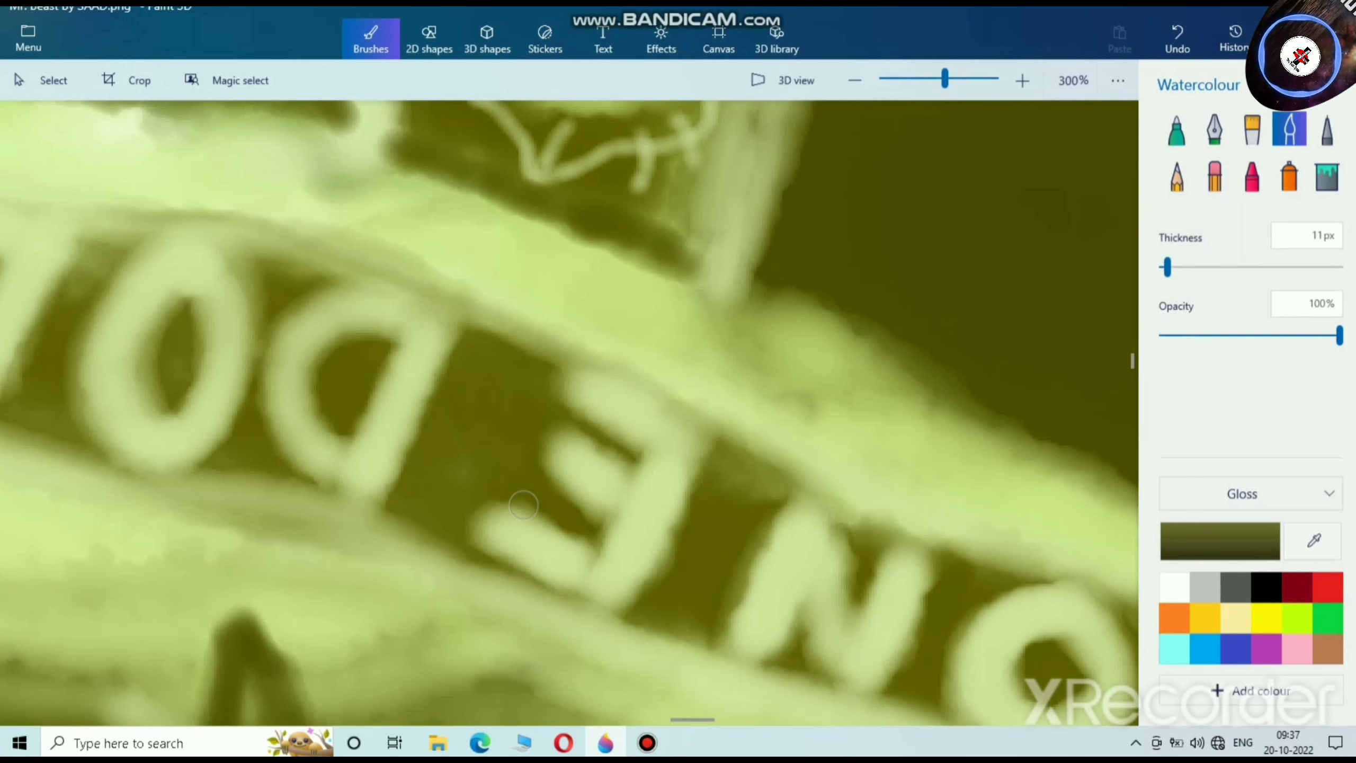
{"action": "key", "text": "ctrl+s"}
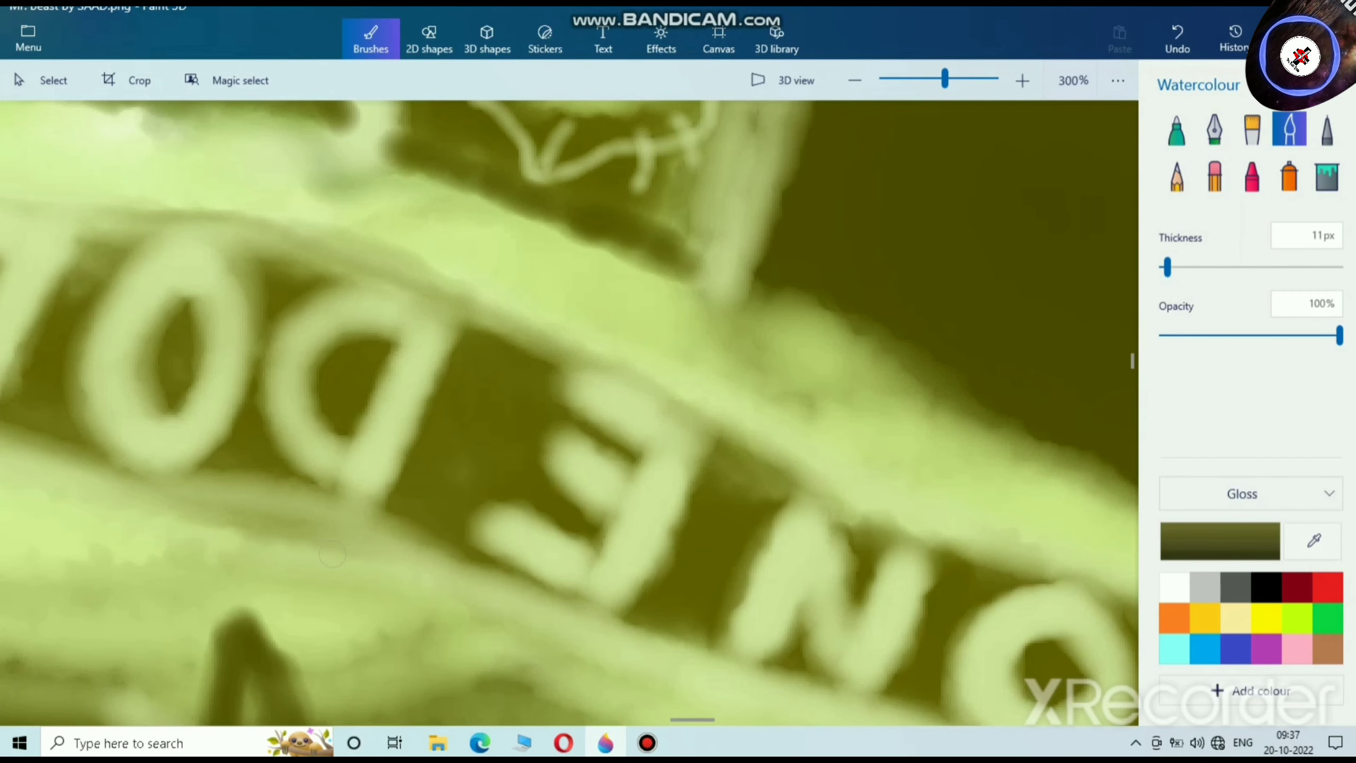
{"action": "mouse_move", "coordinate": [515, 487]}
{"action": "left_mouse_down"}
{"action": "mouse_move", "coordinate": [493, 528]}
{"action": "mouse_move", "coordinate": [491, 501]}
{"action": "left_mouse_up"}
{"action": "key", "text": "ctrl+z"}
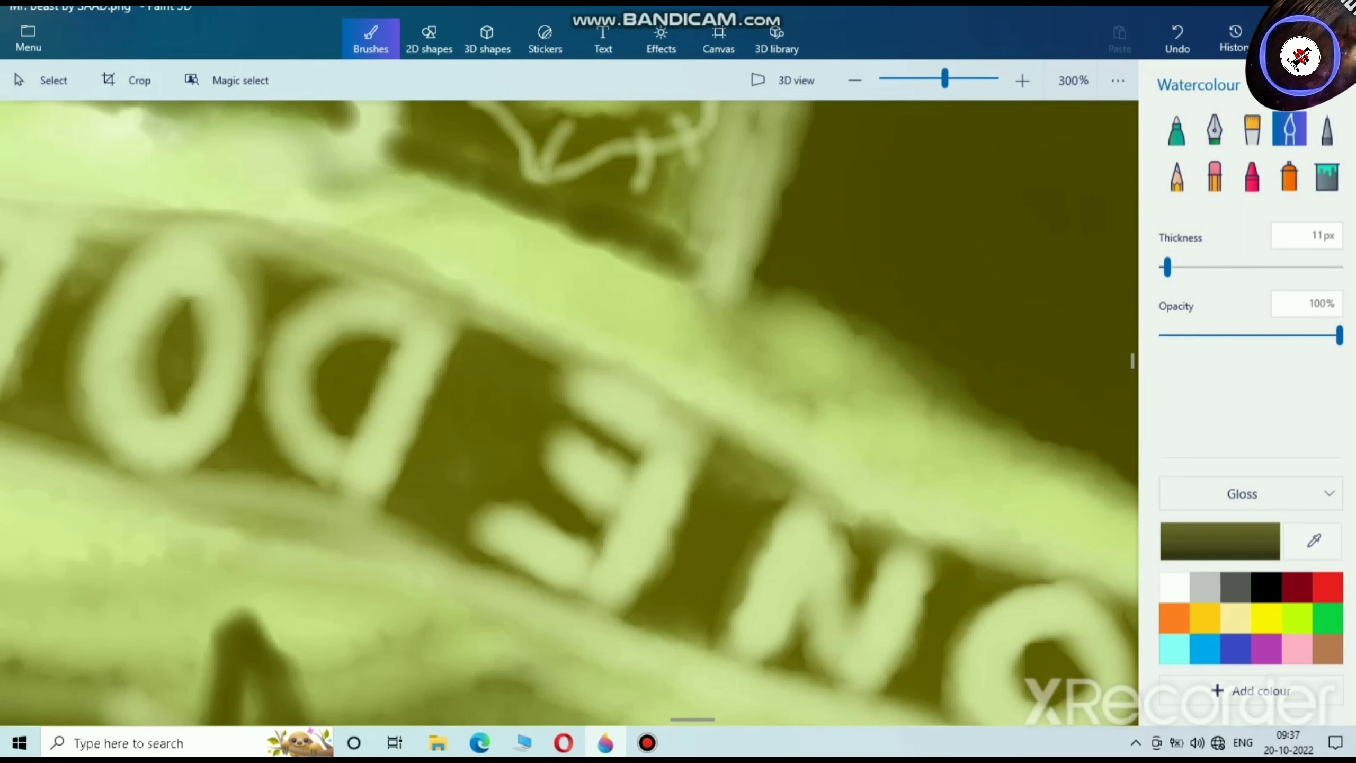
{"action": "scroll", "coordinate": [613, 469], "scroll_direction": "up", "scroll_amount": 1}
{"action": "key", "text": "ctrl+z"}
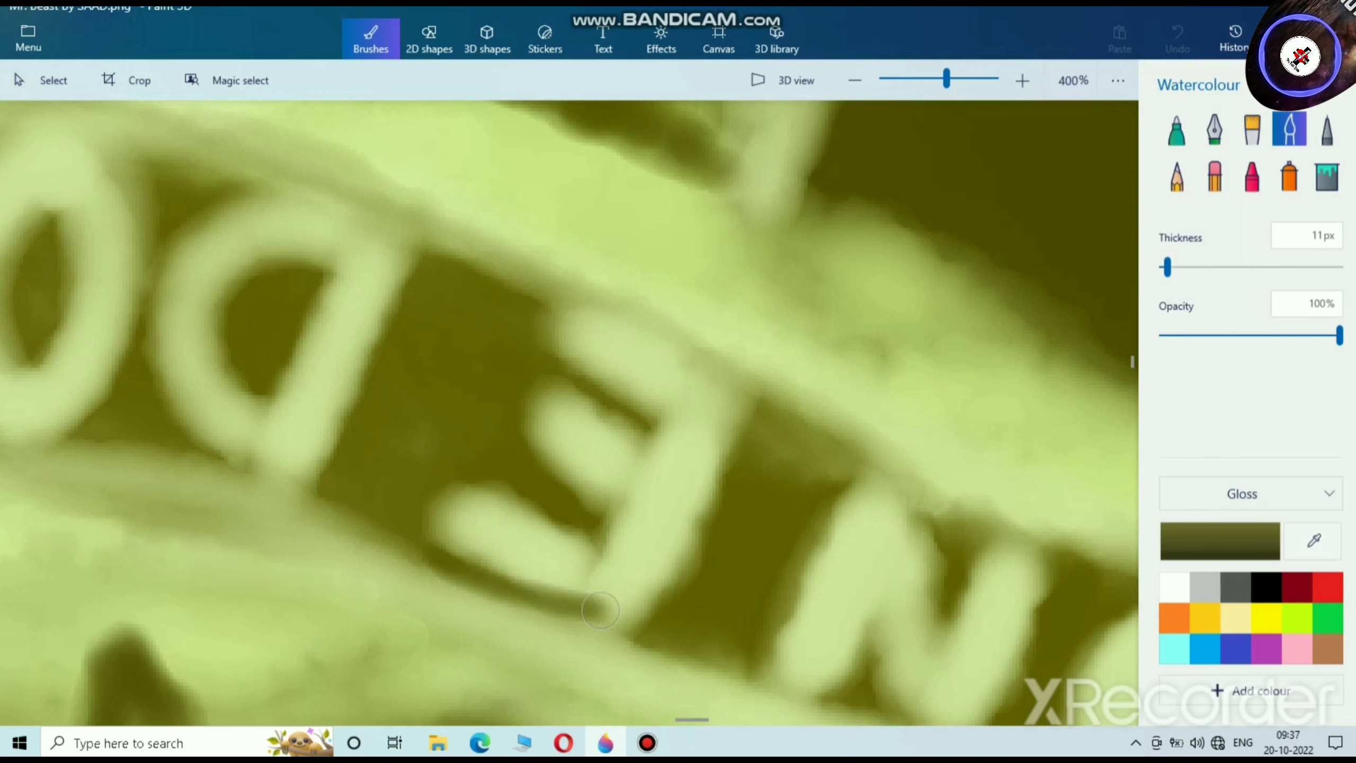
Step: Sharpen the E and N of ONE by painting dark olive along their outer edges and into the gaps between their strokes
{"action": "mouse_move", "coordinate": [553, 595]}
{"action": "left_mouse_down"}
{"action": "mouse_move", "coordinate": [431, 536]}
{"action": "mouse_move", "coordinate": [609, 606]}
{"action": "mouse_move", "coordinate": [474, 548]}
{"action": "mouse_move", "coordinate": [650, 639]}
{"action": "mouse_move", "coordinate": [521, 591]}
{"action": "mouse_move", "coordinate": [643, 631]}
{"action": "left_mouse_up"}
{"action": "mouse_move", "coordinate": [497, 481]}
{"action": "left_mouse_down"}
{"action": "mouse_move", "coordinate": [589, 533]}
{"action": "mouse_move", "coordinate": [611, 507]}
{"action": "mouse_move", "coordinate": [521, 415]}
{"action": "mouse_move", "coordinate": [575, 388]}
{"action": "mouse_move", "coordinate": [545, 379]}
{"action": "mouse_move", "coordinate": [643, 448]}
{"action": "mouse_move", "coordinate": [561, 356]}
{"action": "left_mouse_up"}
{"action": "left_click_drag", "start_coordinate": [561, 320], "coordinate": [562, 318]}
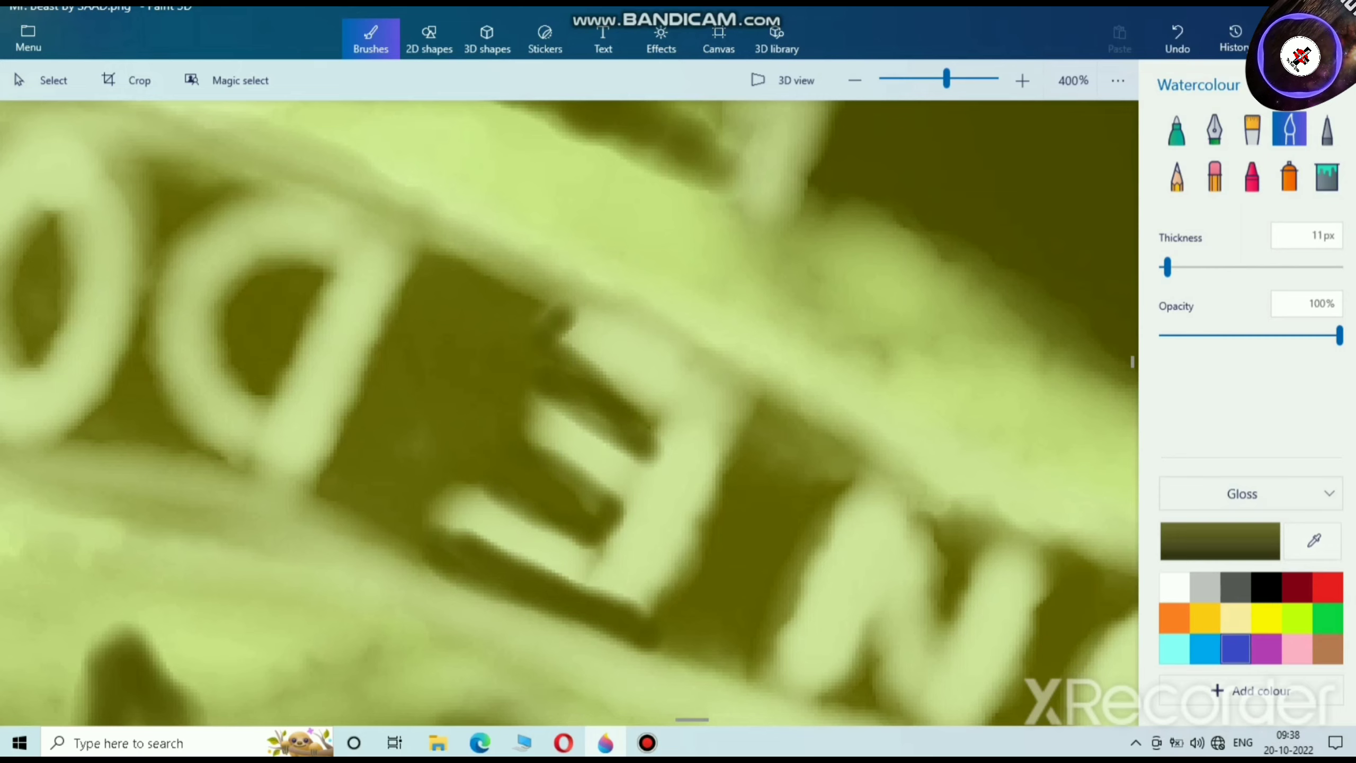
{"action": "scroll", "coordinate": [875, 614], "scroll_direction": "down", "scroll_amount": 5}
{"action": "scroll", "coordinate": [715, 542], "scroll_direction": "up", "scroll_amount": 3}
{"action": "scroll", "coordinate": [714, 542], "scroll_direction": "up", "scroll_amount": 1}
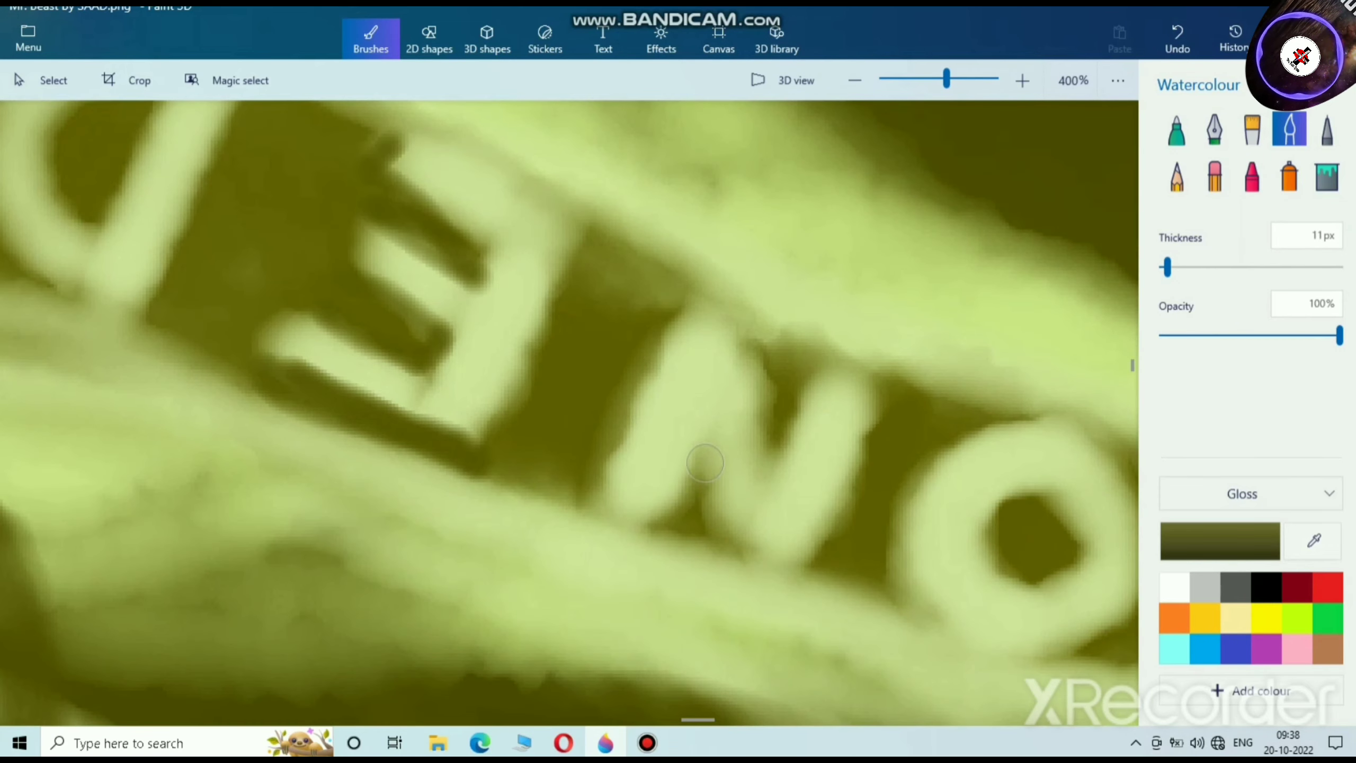
{"action": "mouse_move", "coordinate": [704, 461]}
{"action": "left_mouse_down"}
{"action": "mouse_move", "coordinate": [692, 491]}
{"action": "mouse_move", "coordinate": [693, 457]}
{"action": "mouse_move", "coordinate": [662, 522]}
{"action": "mouse_move", "coordinate": [690, 464]}
{"action": "mouse_move", "coordinate": [720, 526]}
{"action": "left_mouse_up"}
{"action": "mouse_move", "coordinate": [750, 354]}
{"action": "left_mouse_down"}
{"action": "mouse_move", "coordinate": [766, 431]}
{"action": "mouse_move", "coordinate": [735, 368]}
{"action": "mouse_move", "coordinate": [773, 441]}
{"action": "mouse_move", "coordinate": [800, 387]}
{"action": "mouse_move", "coordinate": [766, 435]}
{"action": "mouse_move", "coordinate": [699, 313]}
{"action": "mouse_move", "coordinate": [677, 386]}
{"action": "left_mouse_up"}
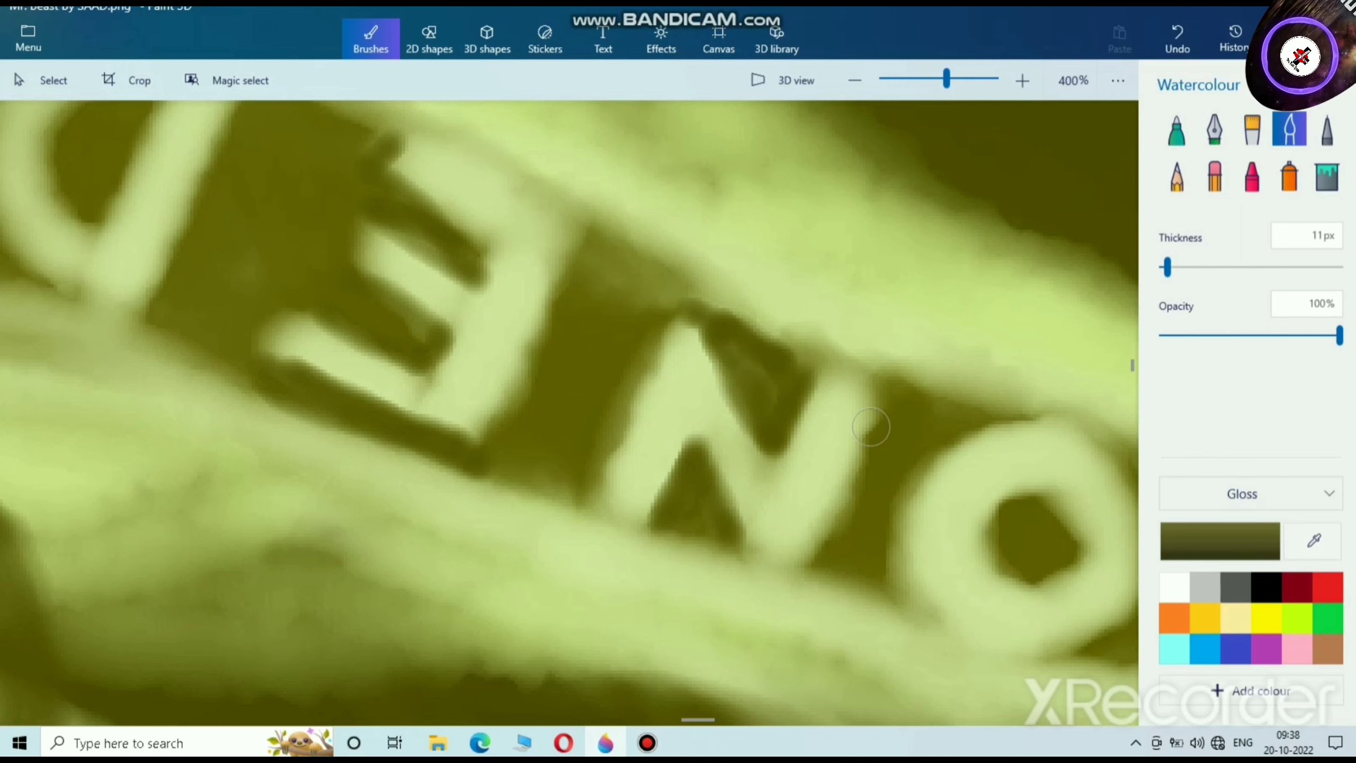
{"action": "mouse_move", "coordinate": [876, 423]}
{"action": "left_mouse_down"}
{"action": "mouse_move", "coordinate": [847, 514]}
{"action": "mouse_move", "coordinate": [885, 398]}
{"action": "left_mouse_up"}
Step: Fill the centres of the O in ONE and the O and D in DOL with dark olive
{"action": "scroll", "coordinate": [950, 546], "scroll_direction": "down", "scroll_amount": 4}
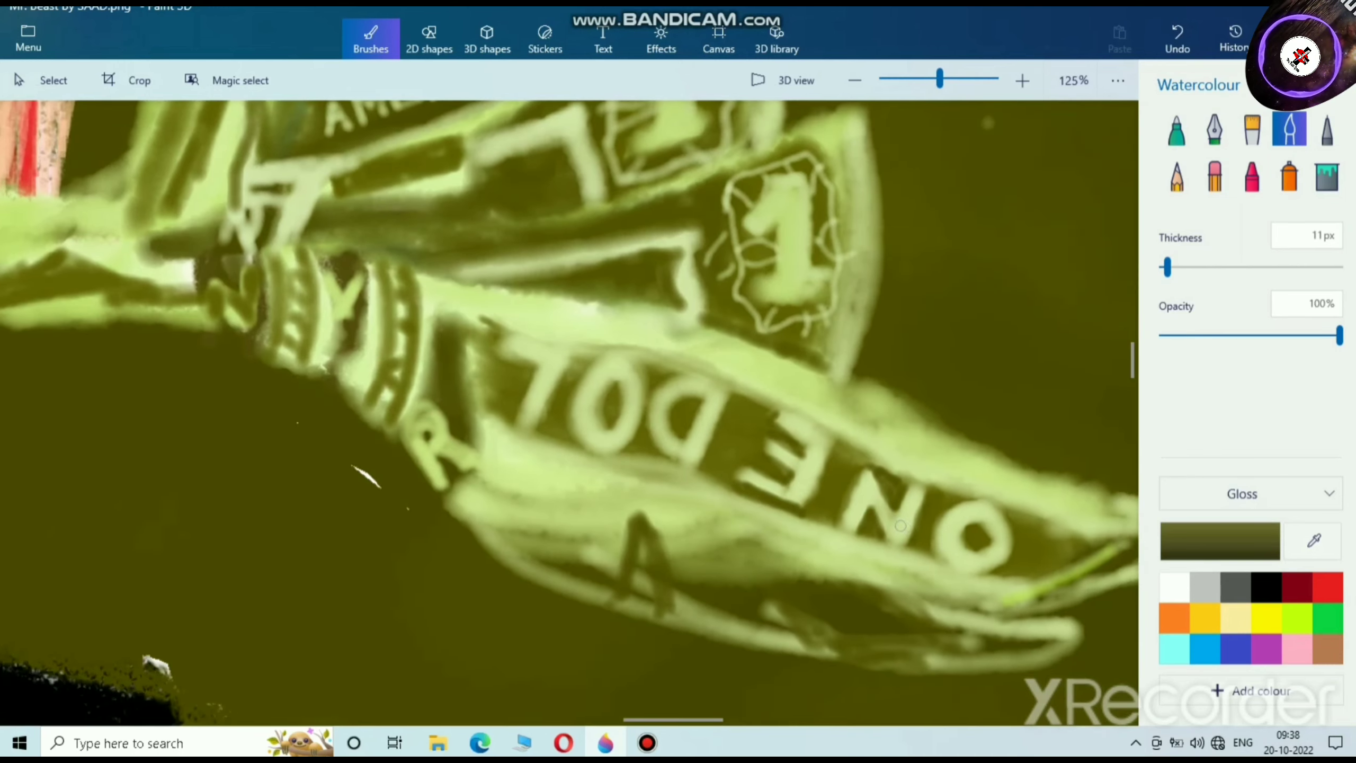
{"action": "scroll", "coordinate": [901, 526], "scroll_direction": "up", "scroll_amount": 10}
{"action": "mouse_move", "coordinate": [722, 357]}
{"action": "left_mouse_down"}
{"action": "mouse_move", "coordinate": [666, 394]}
{"action": "mouse_move", "coordinate": [730, 414]}
{"action": "mouse_move", "coordinate": [733, 307]}
{"action": "mouse_move", "coordinate": [646, 338]}
{"action": "mouse_move", "coordinate": [687, 432]}
{"action": "mouse_move", "coordinate": [771, 384]}
{"action": "mouse_move", "coordinate": [687, 305]}
{"action": "mouse_move", "coordinate": [655, 406]}
{"action": "mouse_move", "coordinate": [778, 405]}
{"action": "mouse_move", "coordinate": [731, 316]}
{"action": "mouse_move", "coordinate": [645, 392]}
{"action": "mouse_move", "coordinate": [755, 450]}
{"action": "mouse_move", "coordinate": [795, 350]}
{"action": "mouse_move", "coordinate": [714, 289]}
{"action": "mouse_move", "coordinate": [617, 336]}
{"action": "mouse_move", "coordinate": [641, 428]}
{"action": "mouse_move", "coordinate": [764, 444]}
{"action": "mouse_move", "coordinate": [784, 347]}
{"action": "mouse_move", "coordinate": [660, 313]}
{"action": "mouse_move", "coordinate": [635, 407]}
{"action": "mouse_move", "coordinate": [743, 447]}
{"action": "mouse_move", "coordinate": [800, 403]}
{"action": "mouse_move", "coordinate": [772, 321]}
{"action": "mouse_move", "coordinate": [689, 289]}
{"action": "mouse_move", "coordinate": [609, 333]}
{"action": "mouse_move", "coordinate": [649, 430]}
{"action": "mouse_move", "coordinate": [735, 437]}
{"action": "left_mouse_up"}
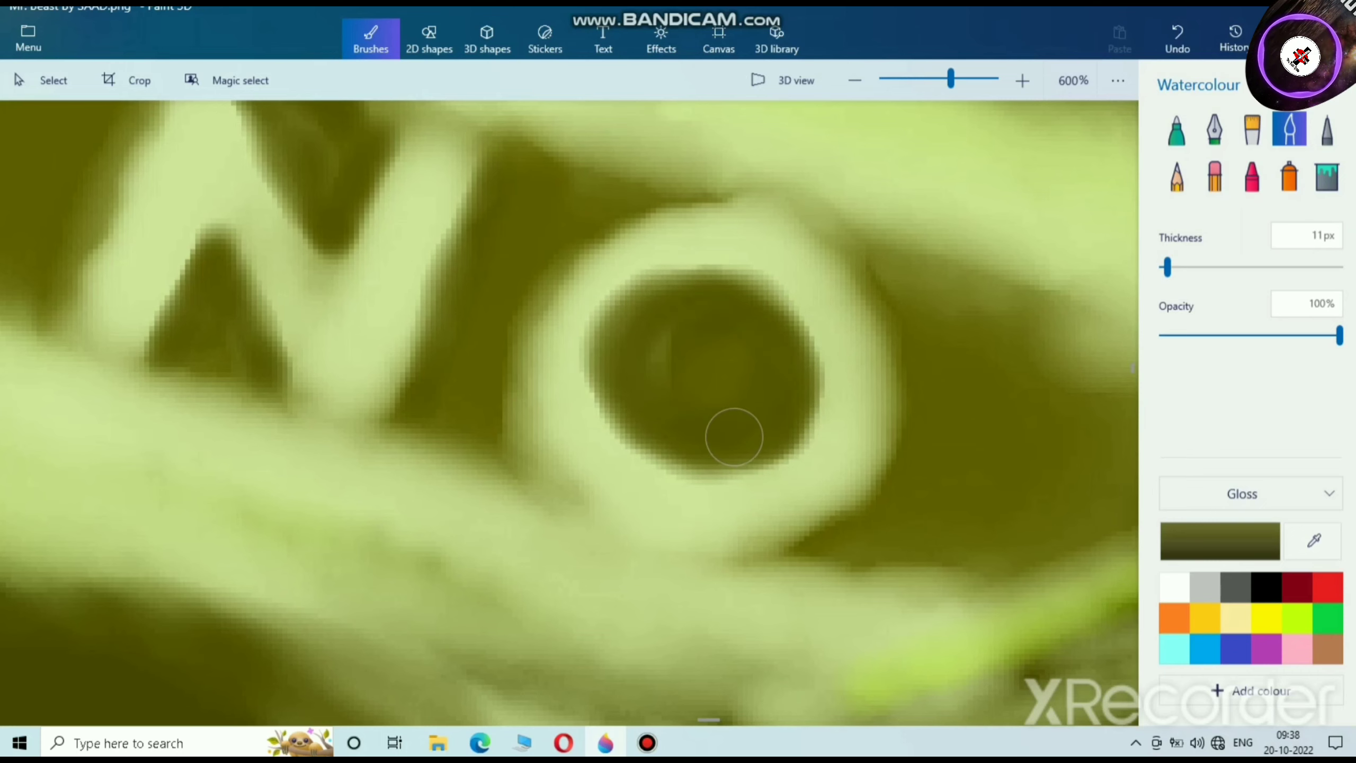
{"action": "scroll", "coordinate": [734, 438], "scroll_direction": "down", "scroll_amount": 8}
{"action": "scroll", "coordinate": [402, 369], "scroll_direction": "up", "scroll_amount": 6}
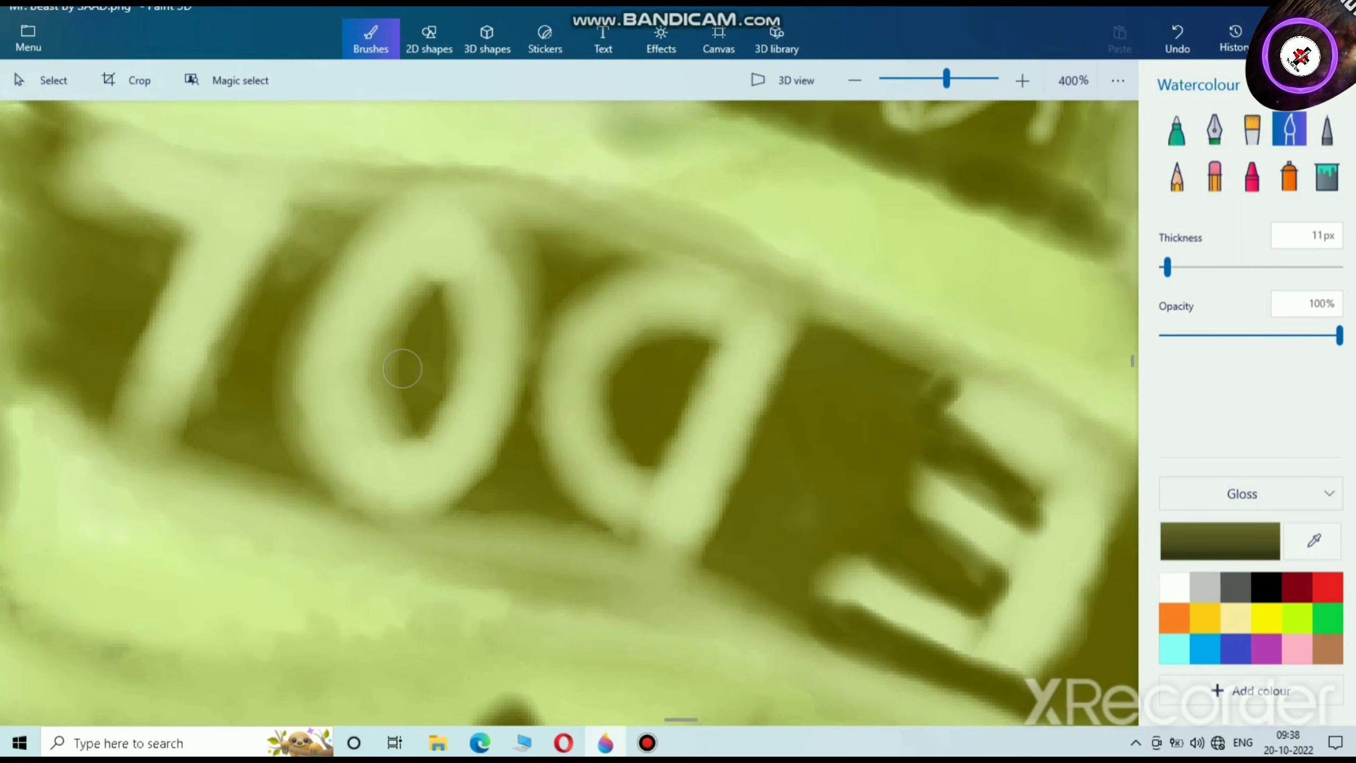
{"action": "mouse_move", "coordinate": [403, 369]}
{"action": "left_mouse_down"}
{"action": "mouse_move", "coordinate": [441, 384]}
{"action": "mouse_move", "coordinate": [439, 288]}
{"action": "mouse_move", "coordinate": [409, 395]}
{"action": "mouse_move", "coordinate": [460, 362]}
{"action": "mouse_move", "coordinate": [415, 282]}
{"action": "mouse_move", "coordinate": [389, 365]}
{"action": "mouse_move", "coordinate": [442, 394]}
{"action": "mouse_move", "coordinate": [433, 271]}
{"action": "mouse_move", "coordinate": [360, 388]}
{"action": "mouse_move", "coordinate": [419, 418]}
{"action": "mouse_move", "coordinate": [431, 297]}
{"action": "mouse_move", "coordinate": [398, 398]}
{"action": "mouse_move", "coordinate": [375, 387]}
{"action": "mouse_move", "coordinate": [390, 305]}
{"action": "mouse_move", "coordinate": [373, 429]}
{"action": "mouse_move", "coordinate": [350, 361]}
{"action": "mouse_move", "coordinate": [402, 282]}
{"action": "mouse_move", "coordinate": [440, 369]}
{"action": "mouse_move", "coordinate": [338, 363]}
{"action": "mouse_move", "coordinate": [388, 277]}
{"action": "mouse_move", "coordinate": [459, 315]}
{"action": "mouse_move", "coordinate": [392, 402]}
{"action": "mouse_move", "coordinate": [415, 282]}
{"action": "mouse_move", "coordinate": [362, 300]}
{"action": "mouse_move", "coordinate": [363, 402]}
{"action": "mouse_move", "coordinate": [421, 403]}
{"action": "mouse_move", "coordinate": [384, 430]}
{"action": "left_mouse_up"}
{"action": "mouse_move", "coordinate": [669, 366]}
{"action": "left_mouse_down"}
{"action": "mouse_move", "coordinate": [689, 340]}
{"action": "mouse_move", "coordinate": [592, 388]}
{"action": "mouse_move", "coordinate": [626, 467]}
{"action": "mouse_move", "coordinate": [594, 357]}
{"action": "mouse_move", "coordinate": [664, 320]}
{"action": "mouse_move", "coordinate": [709, 359]}
{"action": "mouse_move", "coordinate": [630, 469]}
{"action": "left_mouse_up"}
{"action": "scroll", "coordinate": [630, 469], "scroll_direction": "down", "scroll_amount": 10}
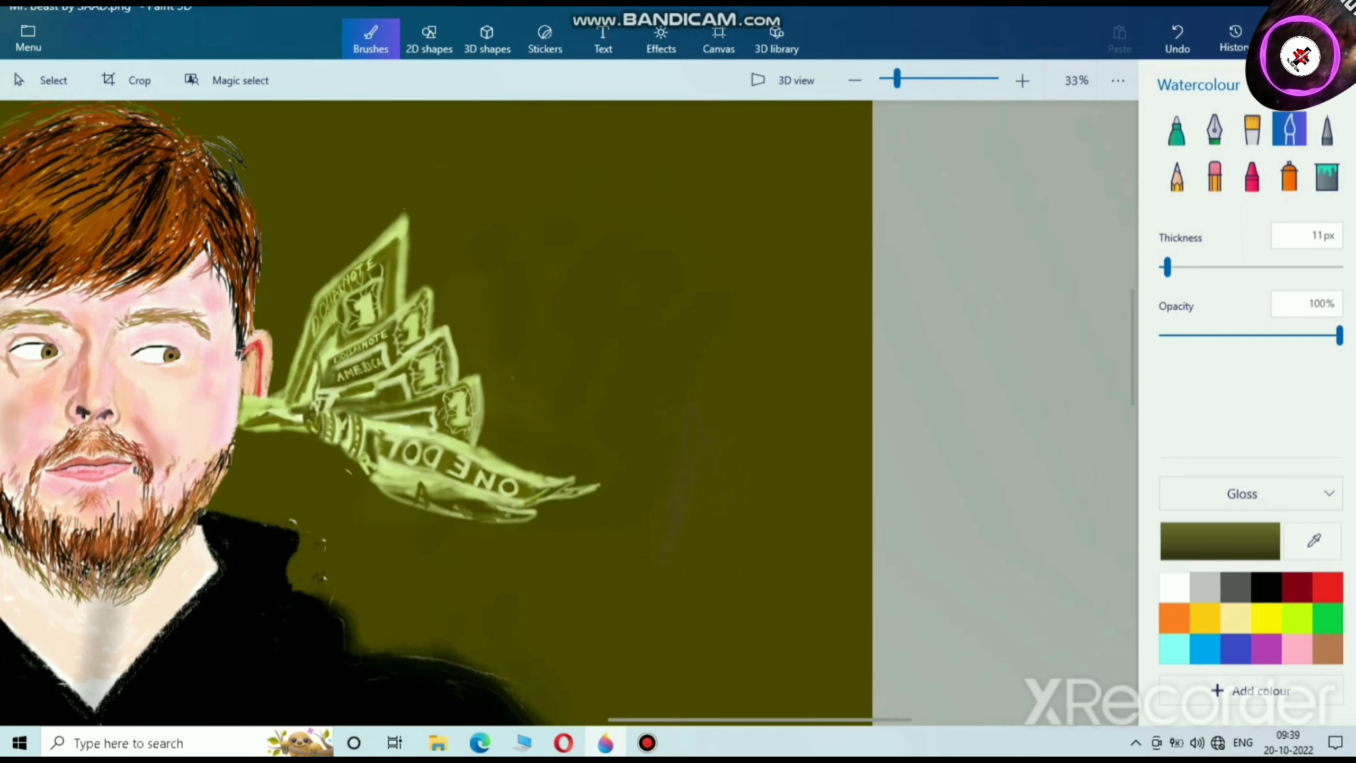
{"action": "scroll", "coordinate": [513, 378], "scroll_direction": "up", "scroll_amount": 6}
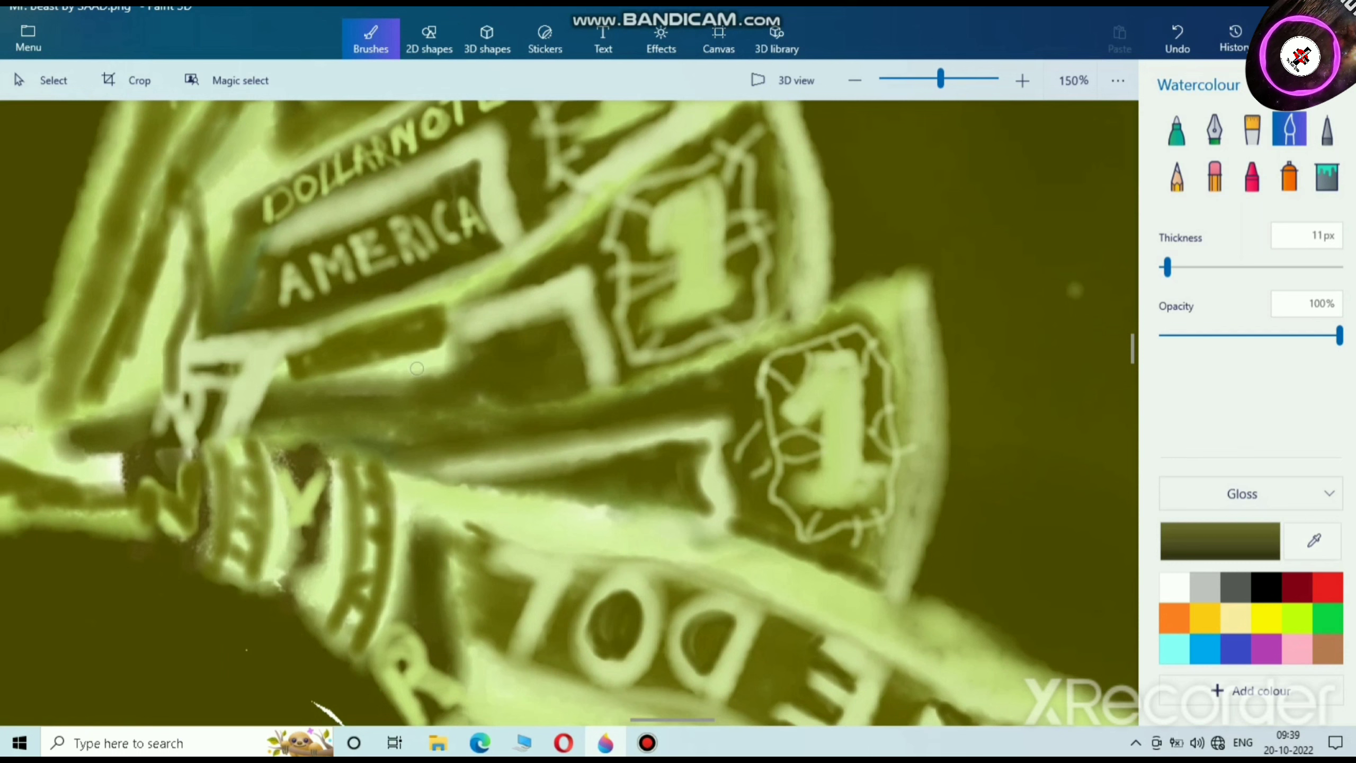
{"action": "left_click", "coordinate": [1328, 618]}
{"action": "left_click", "coordinate": [1220, 542]}
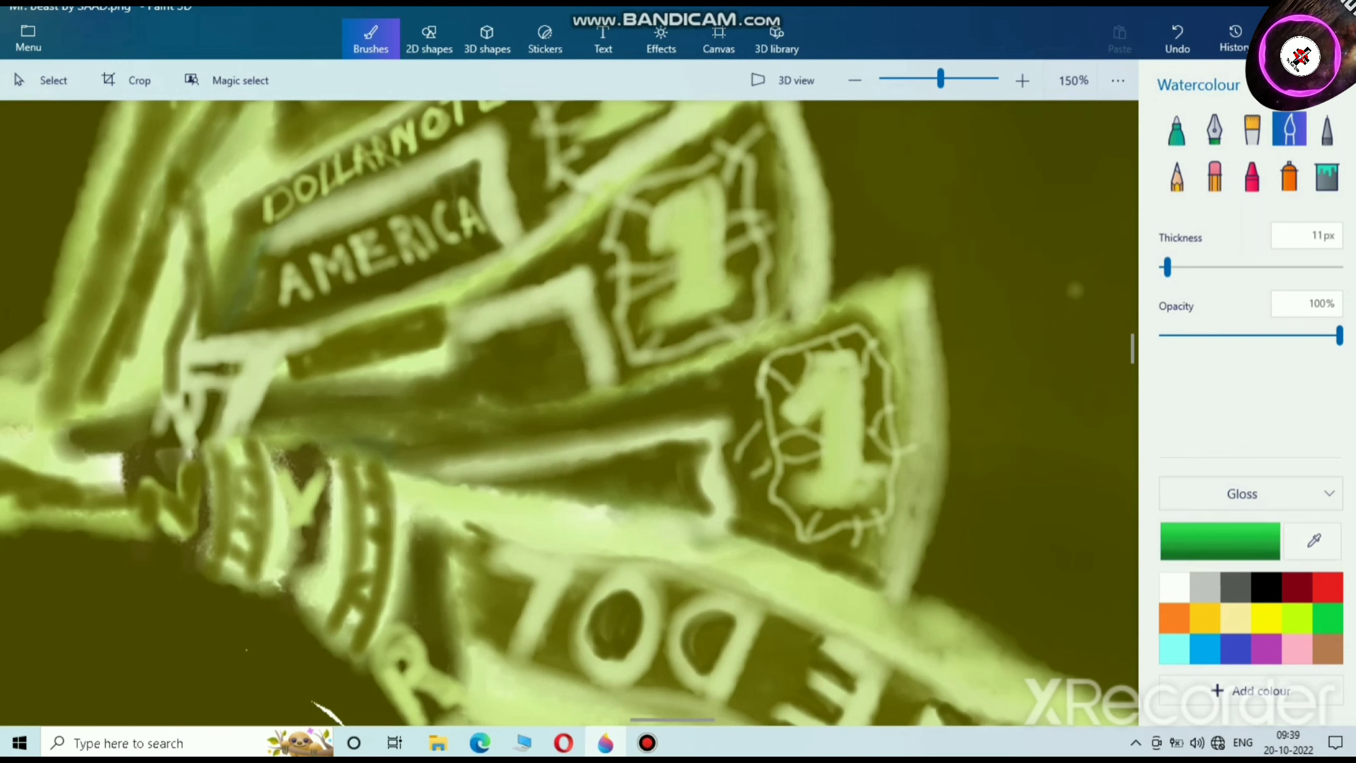
{"action": "left_click", "coordinate": [589, 482]}
{"action": "mouse_move", "coordinate": [588, 482]}
{"action": "left_mouse_down"}
{"action": "mouse_move", "coordinate": [619, 481]}
{"action": "mouse_move", "coordinate": [570, 482]}
{"action": "left_mouse_up"}
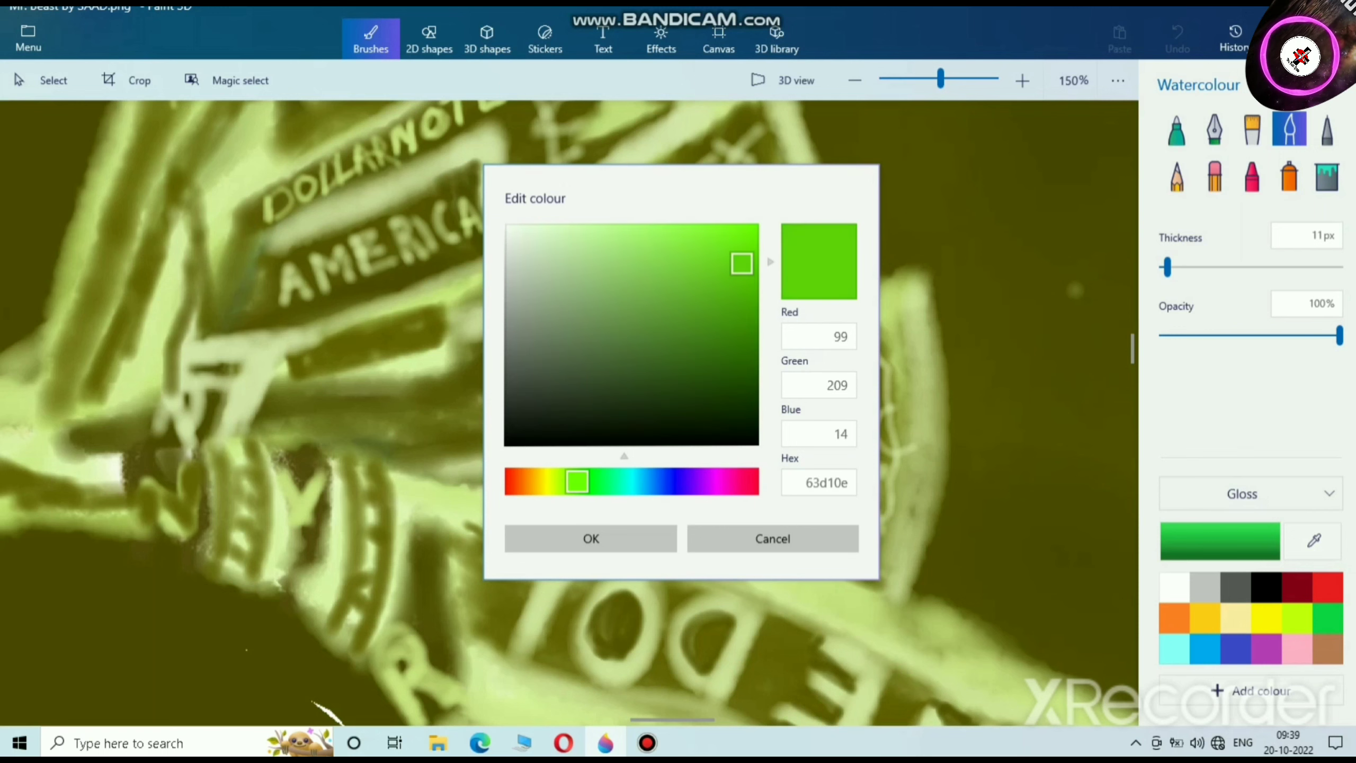
{"action": "left_click", "coordinate": [591, 538]}
Step: Mix a pale lime from c4ff0e, set the brush to 20 px, and thicken the frame on the bill below the AMERICA bill
{"action": "left_click", "coordinate": [1220, 541]}
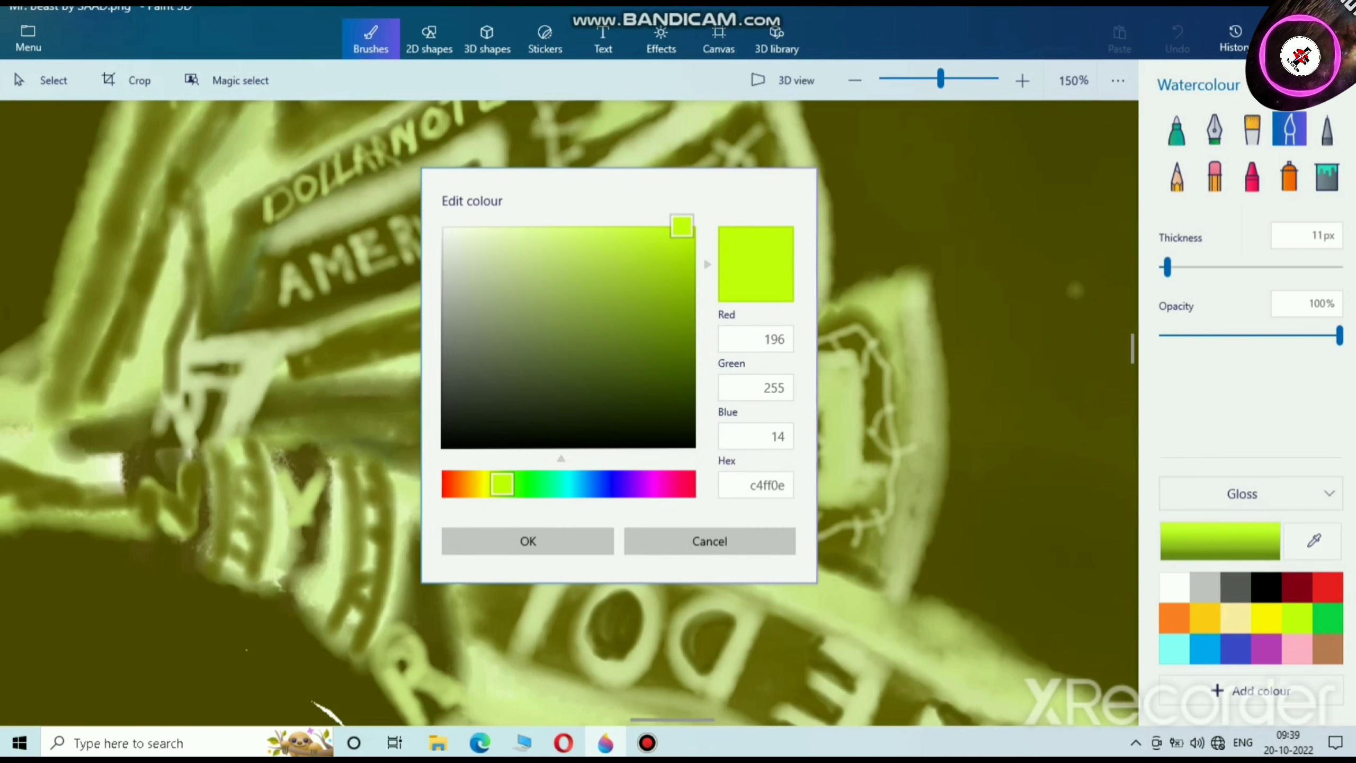
{"action": "left_click", "coordinate": [538, 224]}
{"action": "left_click", "coordinate": [488, 542]}
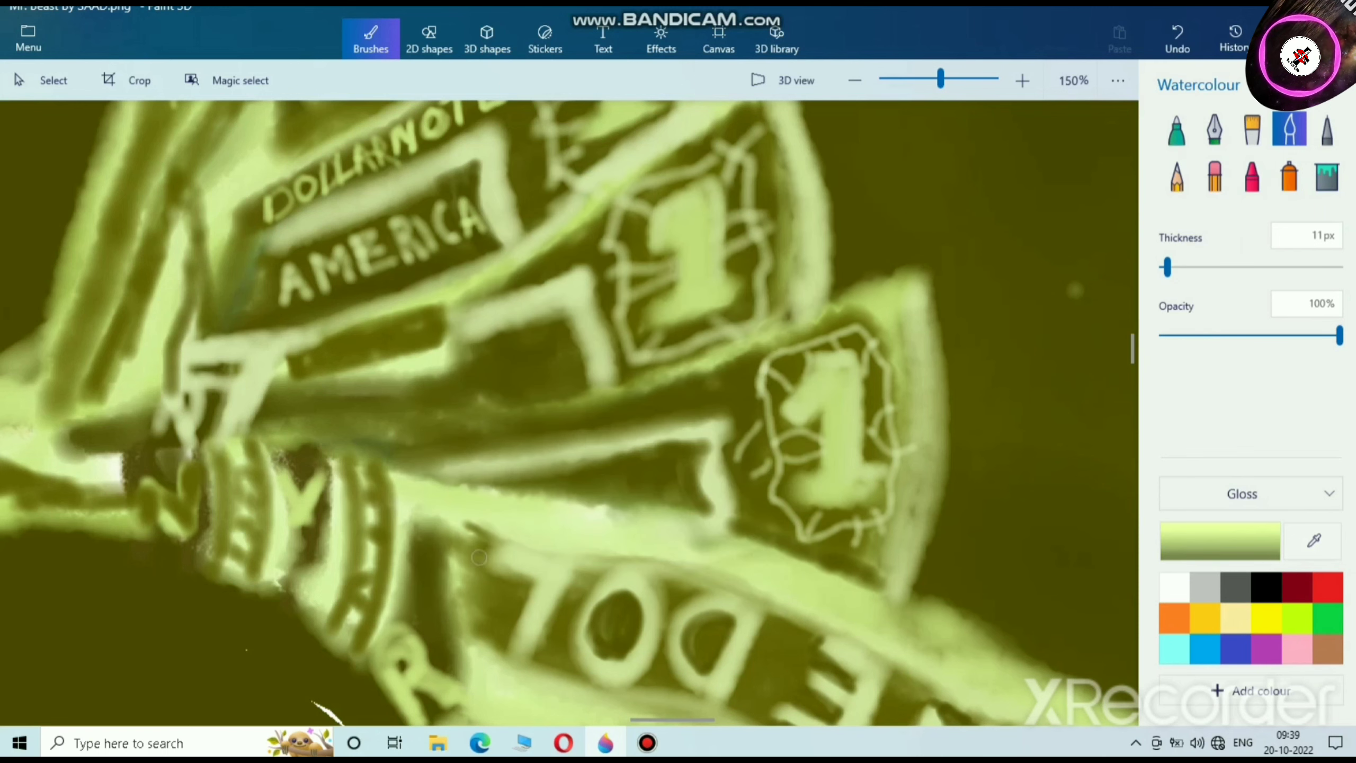
{"action": "left_click_drag", "start_coordinate": [1168, 267], "coordinate": [1177, 267]}
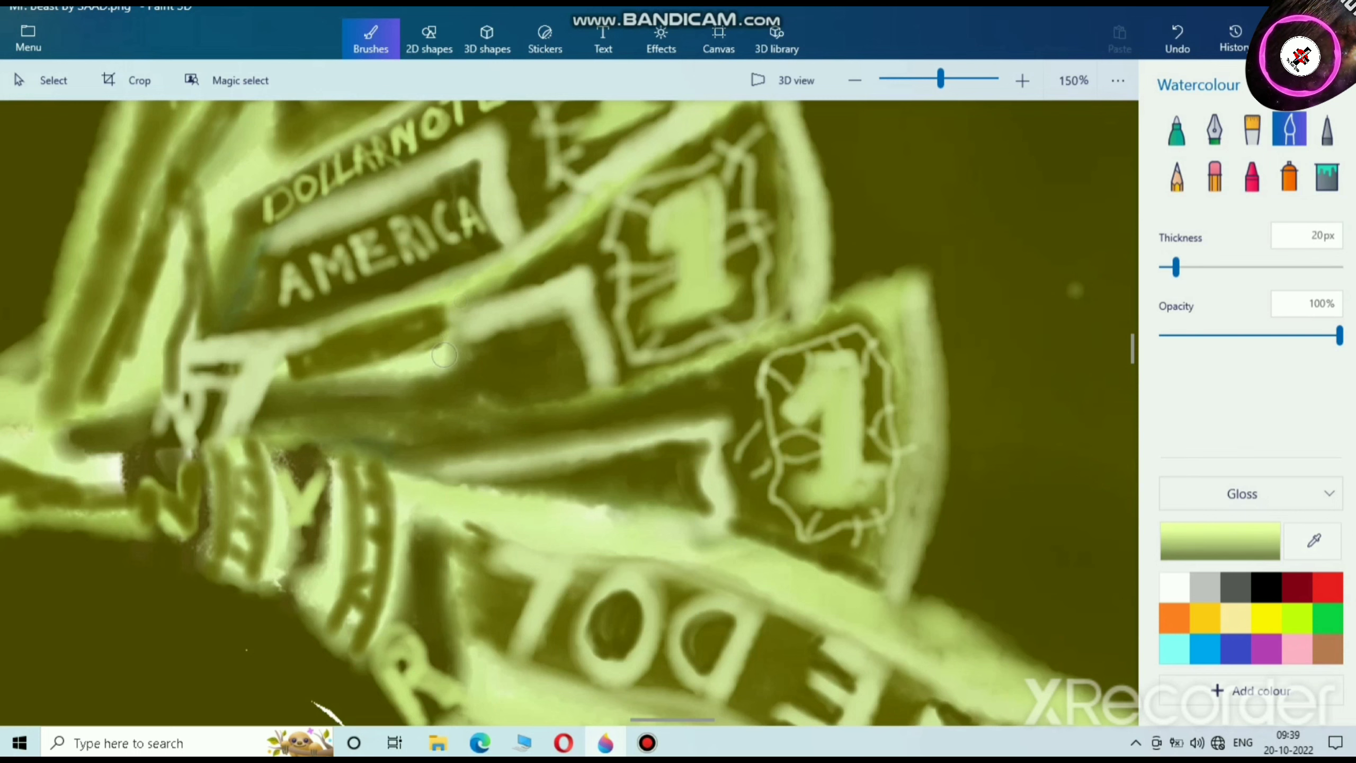
{"action": "mouse_move", "coordinate": [444, 355]}
{"action": "left_mouse_down"}
{"action": "mouse_move", "coordinate": [280, 387]}
{"action": "mouse_move", "coordinate": [499, 316]}
{"action": "mouse_move", "coordinate": [279, 385]}
{"action": "mouse_move", "coordinate": [445, 331]}
{"action": "mouse_move", "coordinate": [357, 372]}
{"action": "mouse_move", "coordinate": [428, 353]}
{"action": "mouse_move", "coordinate": [579, 289]}
{"action": "mouse_move", "coordinate": [480, 340]}
{"action": "mouse_move", "coordinate": [562, 299]}
{"action": "mouse_move", "coordinate": [588, 378]}
{"action": "mouse_move", "coordinate": [573, 330]}
{"action": "mouse_move", "coordinate": [610, 370]}
{"action": "mouse_move", "coordinate": [565, 333]}
{"action": "left_mouse_up"}
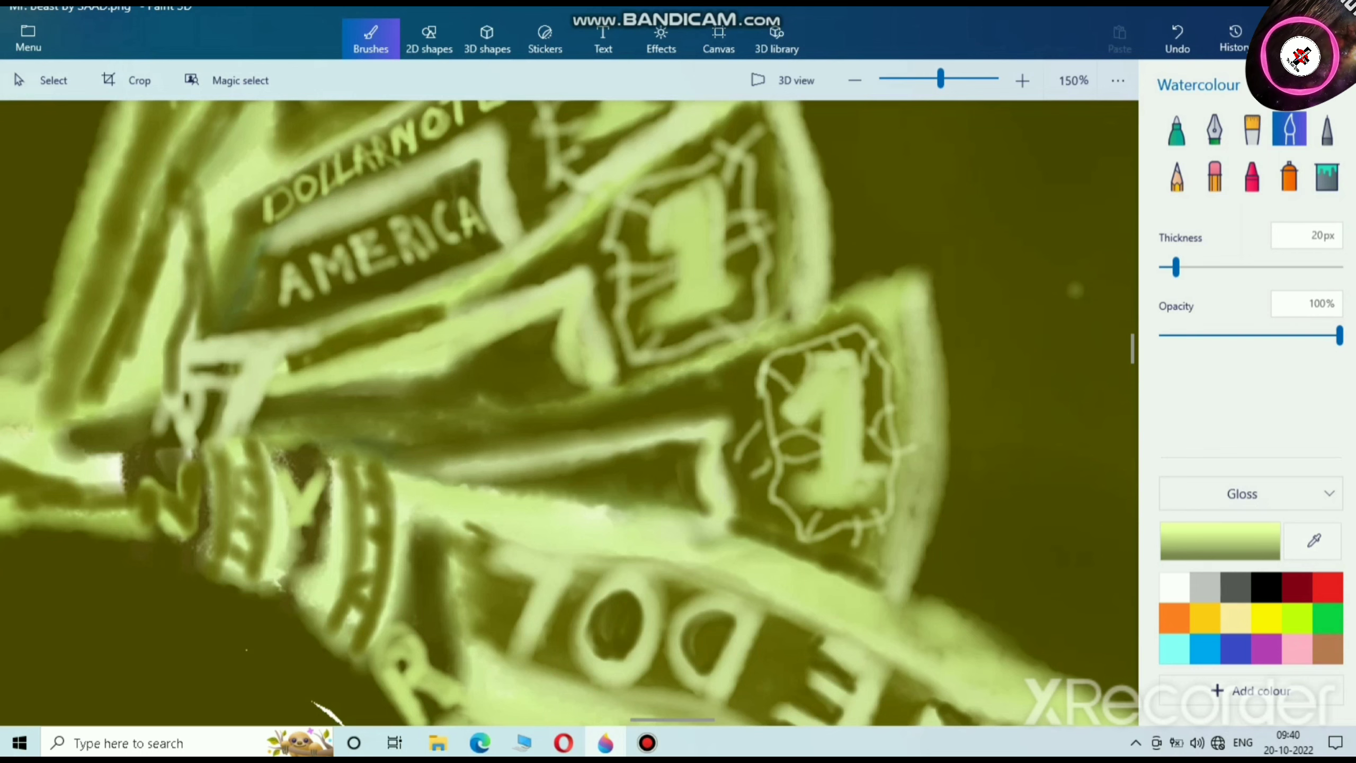
Step: Letter AMERICA in pale lime with a 13 px brush inside the frame of the bill below the AMERICA bill
{"action": "scroll", "coordinate": [452, 404], "scroll_direction": "up", "scroll_amount": 2}
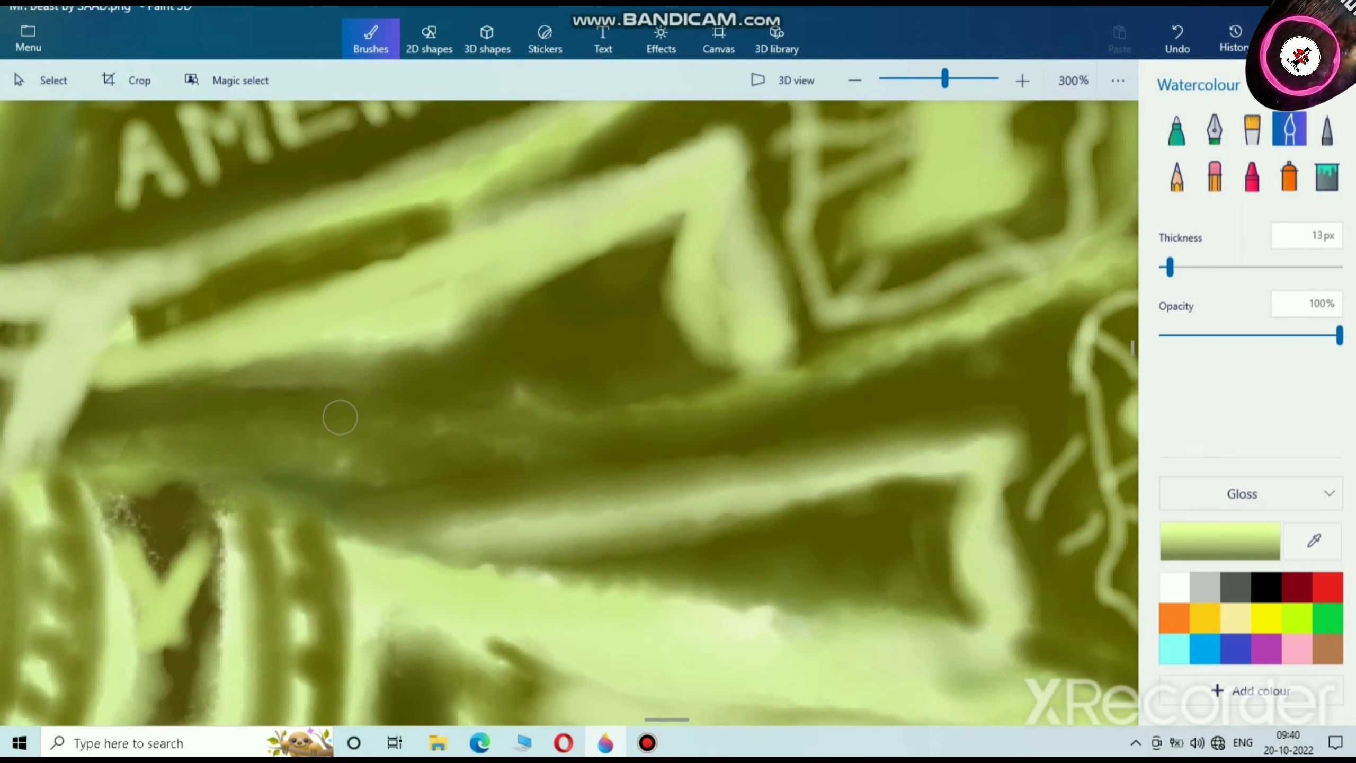
{"action": "mouse_move", "coordinate": [337, 411]}
{"action": "left_mouse_down"}
{"action": "mouse_move", "coordinate": [335, 439]}
{"action": "mouse_move", "coordinate": [371, 438]}
{"action": "mouse_move", "coordinate": [344, 420]}
{"action": "mouse_move", "coordinate": [357, 425]}
{"action": "left_mouse_up"}
{"action": "mouse_move", "coordinate": [376, 395]}
{"action": "left_mouse_down"}
{"action": "mouse_move", "coordinate": [395, 437]}
{"action": "mouse_move", "coordinate": [427, 404]}
{"action": "mouse_move", "coordinate": [459, 420]}
{"action": "mouse_move", "coordinate": [493, 348]}
{"action": "mouse_move", "coordinate": [502, 412]}
{"action": "mouse_move", "coordinate": [510, 347]}
{"action": "mouse_move", "coordinate": [501, 374]}
{"action": "mouse_move", "coordinate": [529, 369]}
{"action": "mouse_move", "coordinate": [555, 406]}
{"action": "mouse_move", "coordinate": [560, 366]}
{"action": "mouse_move", "coordinate": [604, 382]}
{"action": "mouse_move", "coordinate": [585, 299]}
{"action": "mouse_move", "coordinate": [626, 303]}
{"action": "mouse_move", "coordinate": [654, 354]}
{"action": "left_mouse_up"}
{"action": "mouse_move", "coordinate": [655, 286]}
{"action": "left_mouse_down"}
{"action": "mouse_move", "coordinate": [676, 357]}
{"action": "mouse_move", "coordinate": [692, 290]}
{"action": "mouse_move", "coordinate": [732, 349]}
{"action": "mouse_move", "coordinate": [696, 317]}
{"action": "left_mouse_up"}
{"action": "scroll", "coordinate": [685, 368], "scroll_direction": "down", "scroll_amount": 2}
{"action": "scroll", "coordinate": [685, 367], "scroll_direction": "down", "scroll_amount": 3}
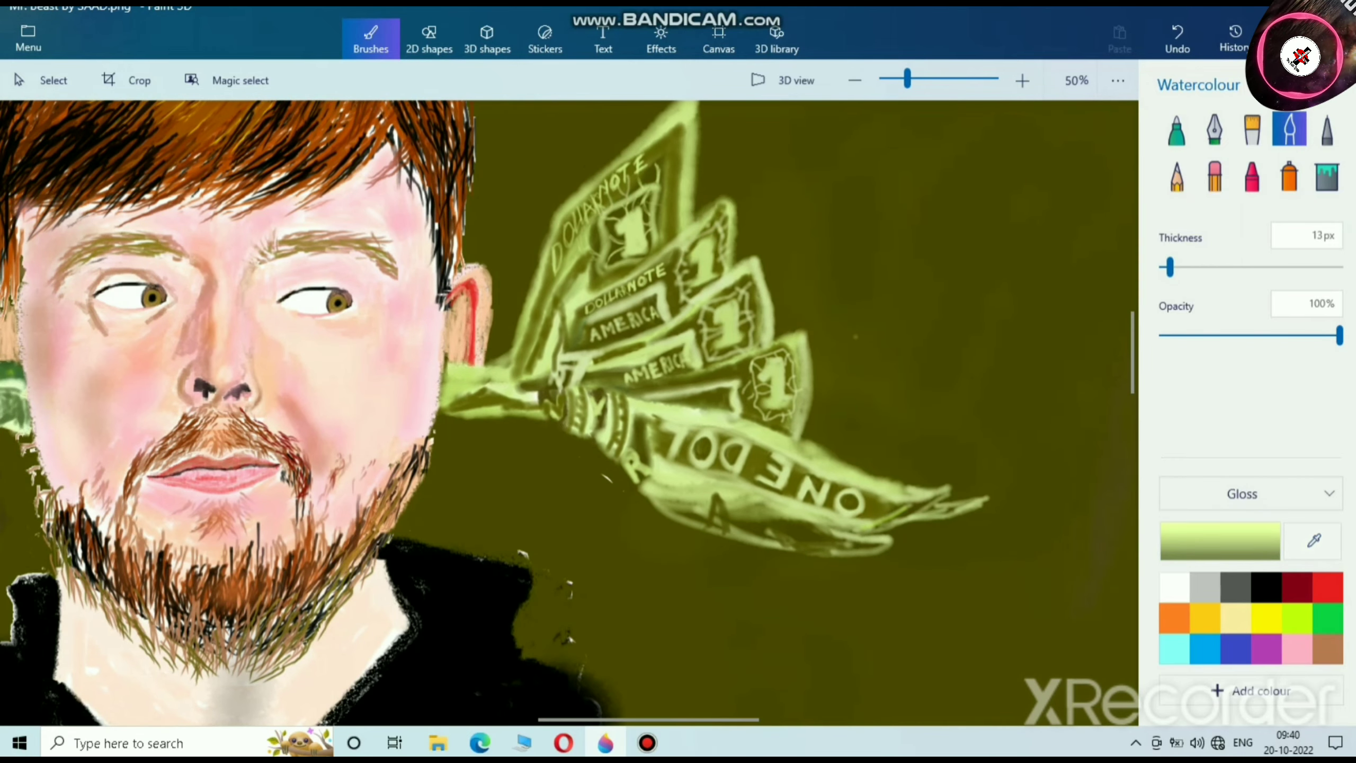
Step: Mix a dark olive from yellow and sharpen the inner edges of the frame around the lower AMERICA lettering
{"action": "left_click", "coordinate": [1297, 619]}
{"action": "left_click", "coordinate": [1267, 619]}
{"action": "left_click", "coordinate": [1221, 541]}
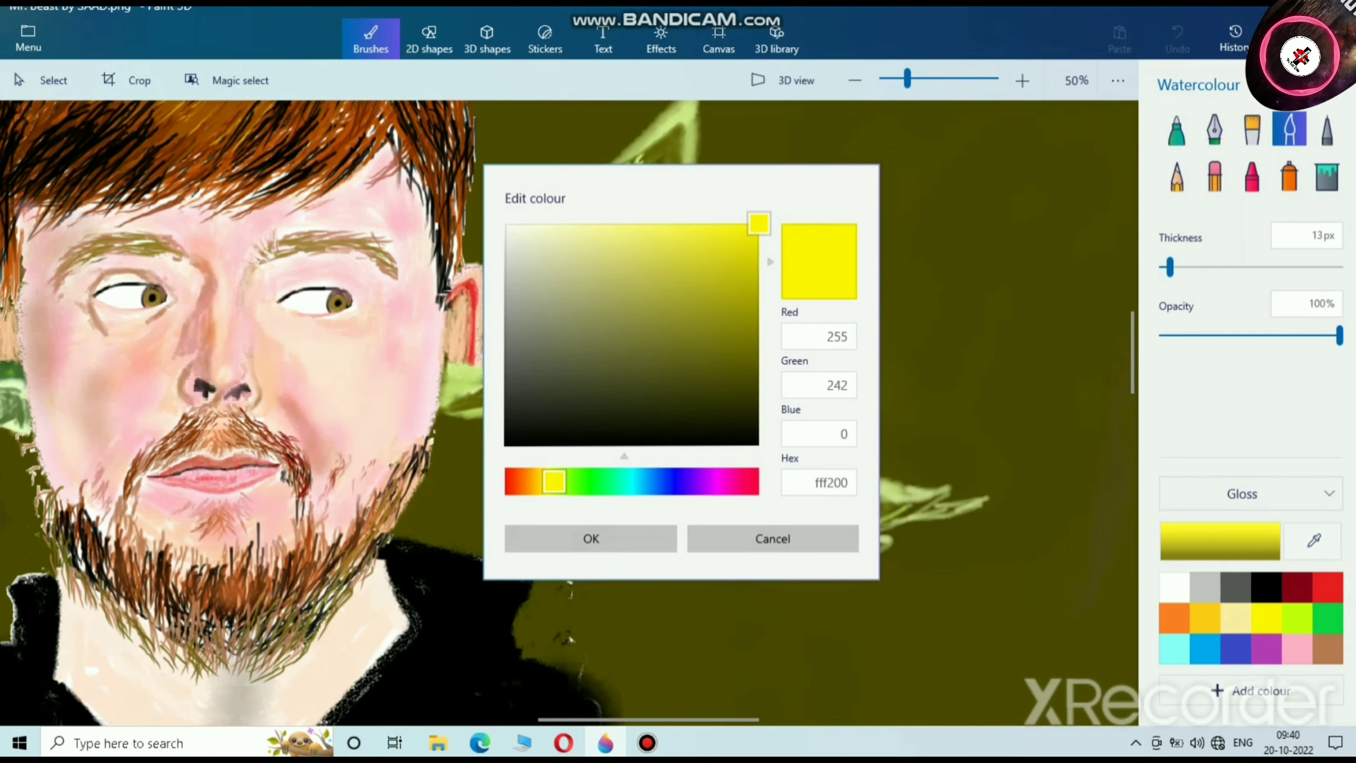
{"action": "left_click", "coordinate": [758, 340]}
{"action": "left_click", "coordinate": [753, 365]}
{"action": "left_click", "coordinate": [591, 538]}
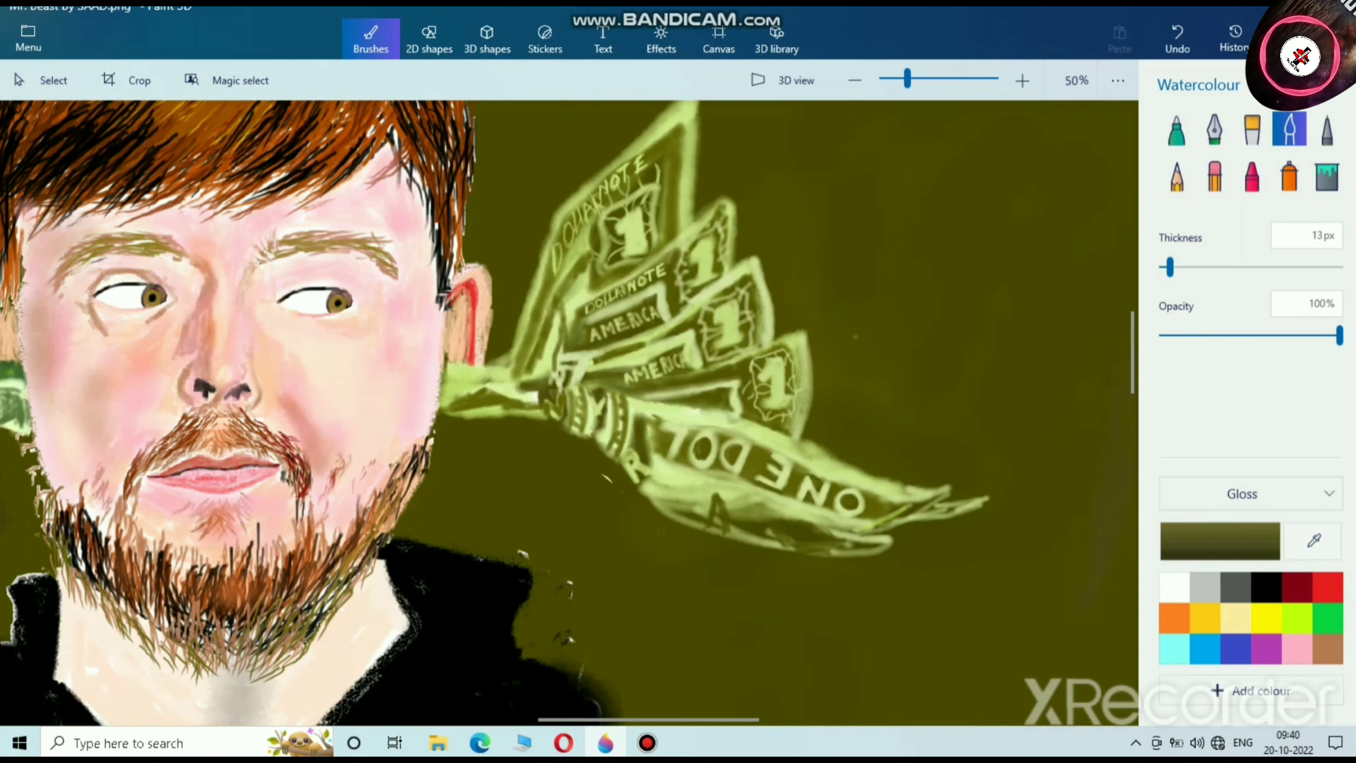
{"action": "scroll", "coordinate": [688, 367], "scroll_direction": "up", "scroll_amount": 4}
{"action": "mouse_move", "coordinate": [690, 254]}
{"action": "left_mouse_down"}
{"action": "mouse_move", "coordinate": [706, 340]}
{"action": "mouse_move", "coordinate": [743, 388]}
{"action": "mouse_move", "coordinate": [699, 318]}
{"action": "mouse_move", "coordinate": [708, 239]}
{"action": "mouse_move", "coordinate": [722, 307]}
{"action": "mouse_move", "coordinate": [778, 384]}
{"action": "mouse_move", "coordinate": [722, 321]}
{"action": "mouse_move", "coordinate": [718, 241]}
{"action": "mouse_move", "coordinate": [752, 381]}
{"action": "mouse_move", "coordinate": [700, 285]}
{"action": "mouse_move", "coordinate": [737, 392]}
{"action": "mouse_move", "coordinate": [706, 251]}
{"action": "mouse_move", "coordinate": [690, 245]}
{"action": "mouse_move", "coordinate": [695, 292]}
{"action": "mouse_move", "coordinate": [677, 271]}
{"action": "mouse_move", "coordinate": [716, 387]}
{"action": "mouse_move", "coordinate": [684, 251]}
{"action": "mouse_move", "coordinate": [705, 240]}
{"action": "mouse_move", "coordinate": [355, 373]}
{"action": "mouse_move", "coordinate": [501, 328]}
{"action": "mouse_move", "coordinate": [252, 401]}
{"action": "mouse_move", "coordinate": [407, 350]}
{"action": "mouse_move", "coordinate": [290, 400]}
{"action": "mouse_move", "coordinate": [363, 393]}
{"action": "mouse_move", "coordinate": [487, 347]}
{"action": "mouse_move", "coordinate": [379, 384]}
{"action": "left_mouse_up"}
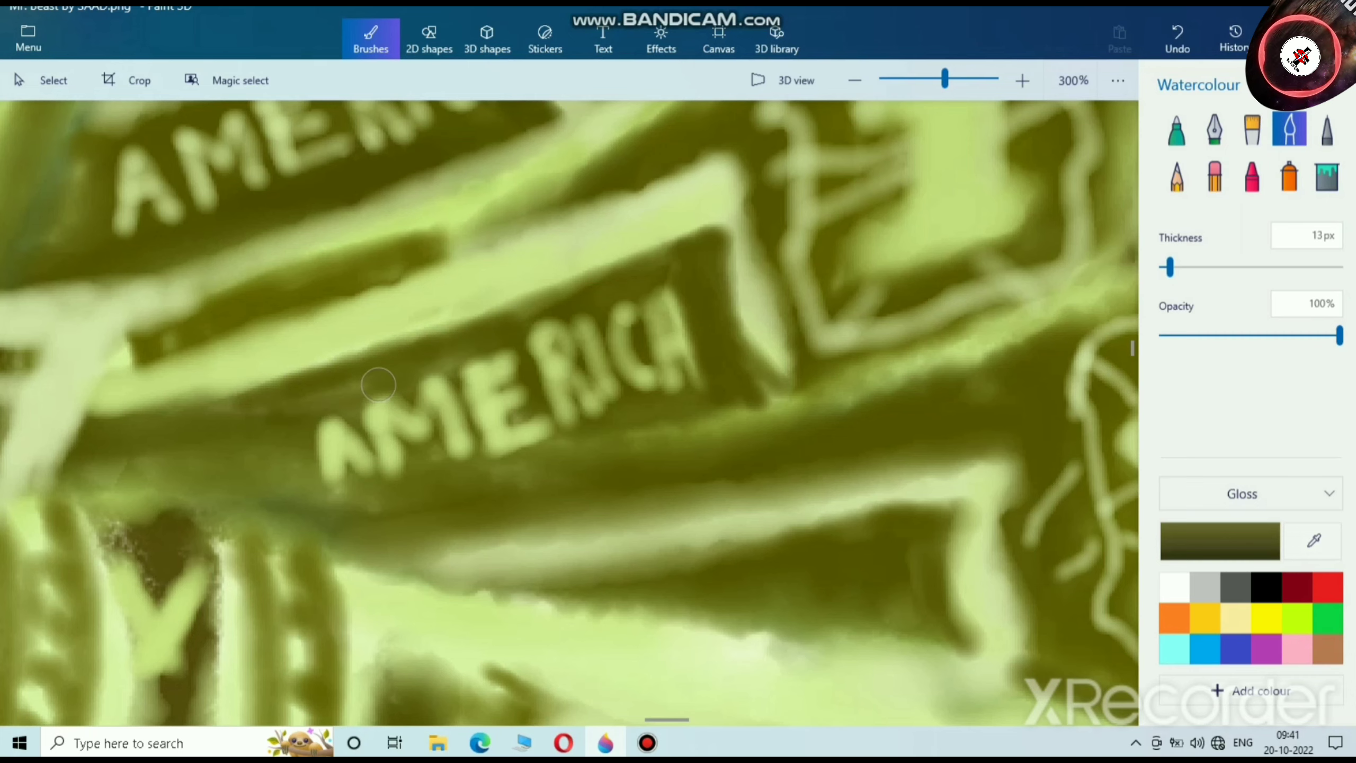
Step: Mix a pale lime from c4ff0e, set the brush to 9 px, and redraw the first and last A of the lower AMERICA lettering
{"action": "scroll", "coordinate": [802, 380], "scroll_direction": "down", "scroll_amount": 5}
{"action": "left_click", "coordinate": [1297, 618]}
{"action": "left_click", "coordinate": [1223, 542]}
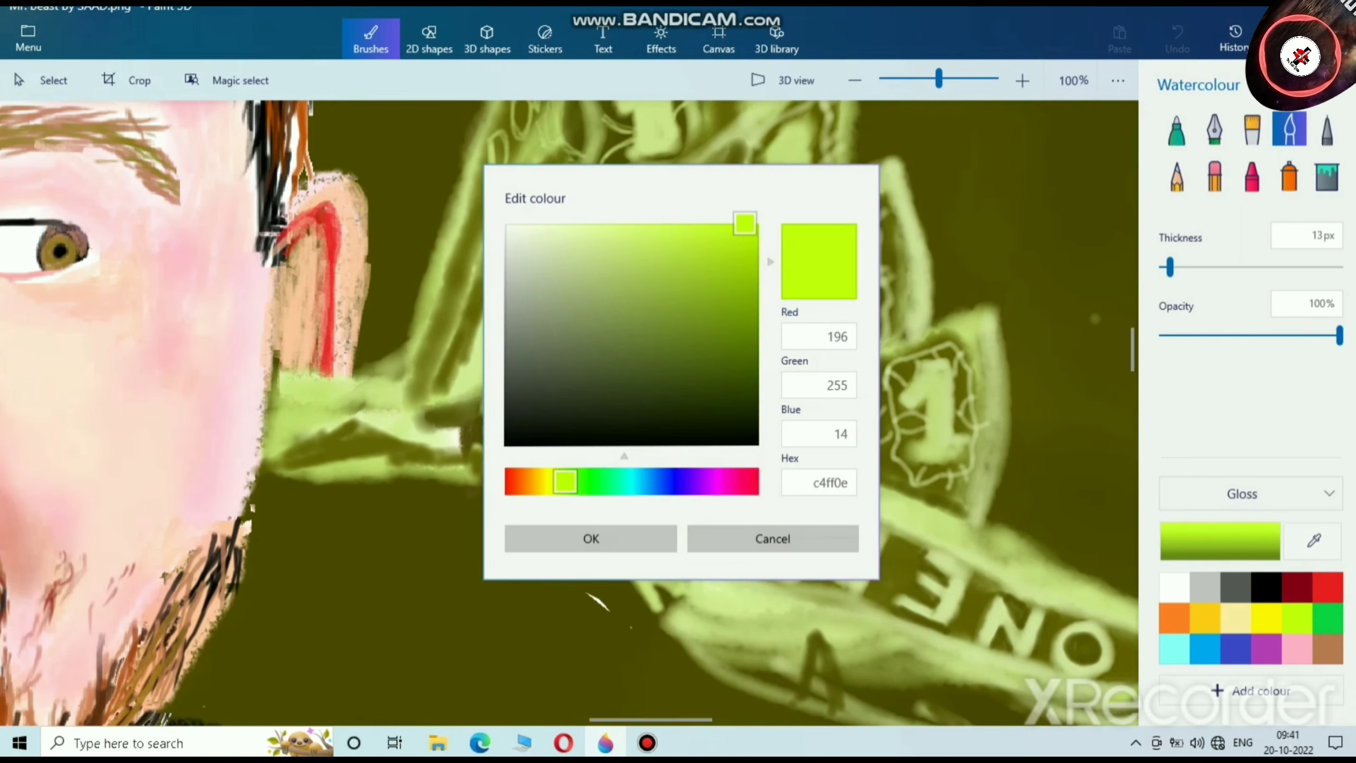
{"action": "left_click", "coordinate": [591, 231]}
{"action": "left_click", "coordinate": [591, 539]}
{"action": "scroll", "coordinate": [548, 371], "scroll_direction": "up", "scroll_amount": 6}
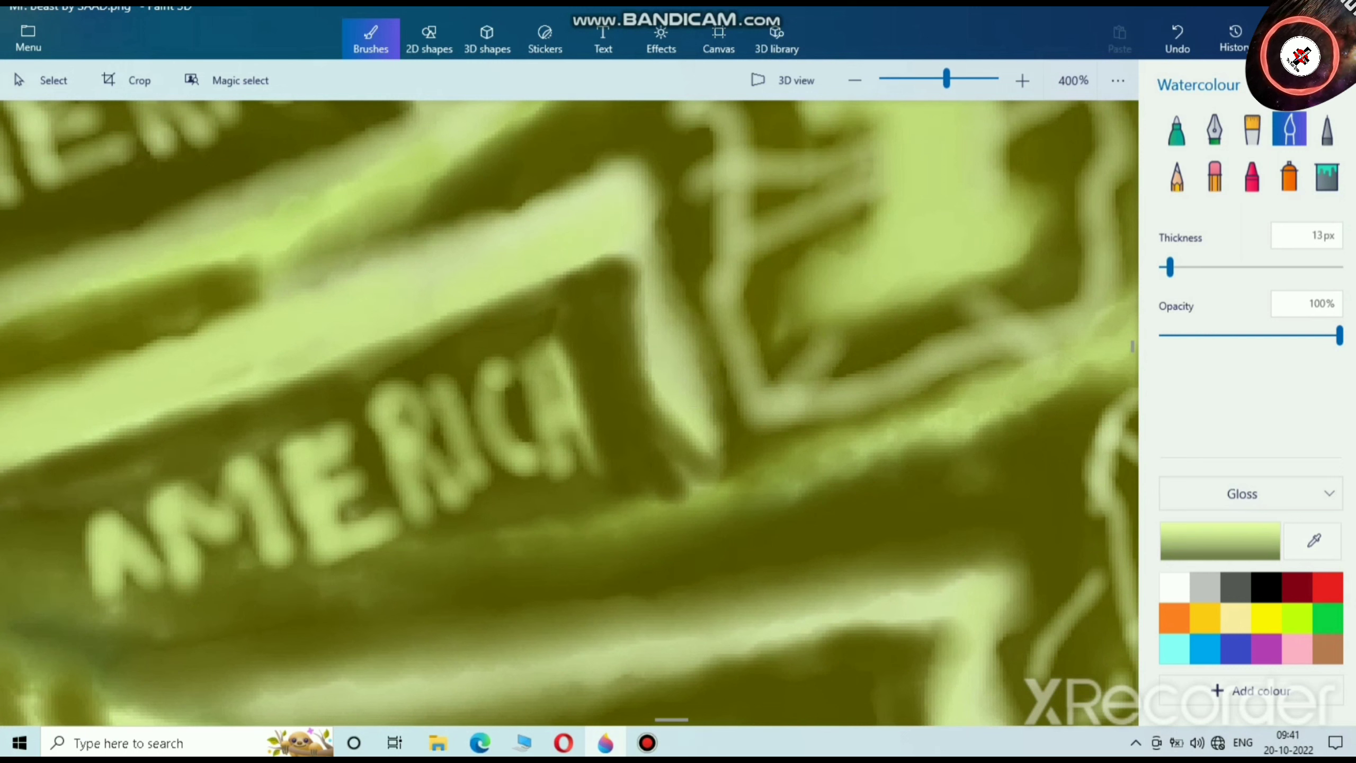
{"action": "left_click_drag", "start_coordinate": [1170, 267], "coordinate": [1167, 267]}
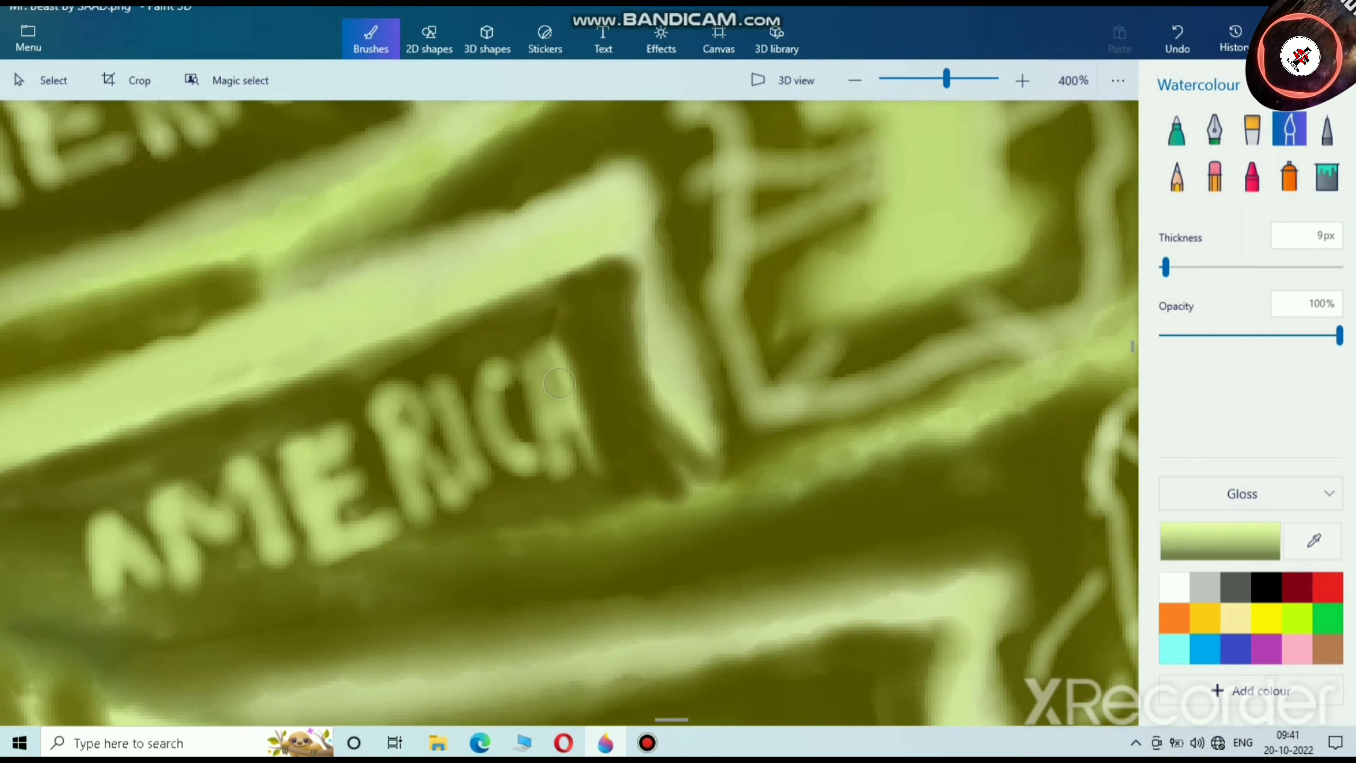
{"action": "mouse_move", "coordinate": [559, 383]}
{"action": "left_mouse_down"}
{"action": "mouse_move", "coordinate": [610, 454]}
{"action": "mouse_move", "coordinate": [546, 349]}
{"action": "mouse_move", "coordinate": [544, 451]}
{"action": "mouse_move", "coordinate": [574, 421]}
{"action": "left_mouse_up"}
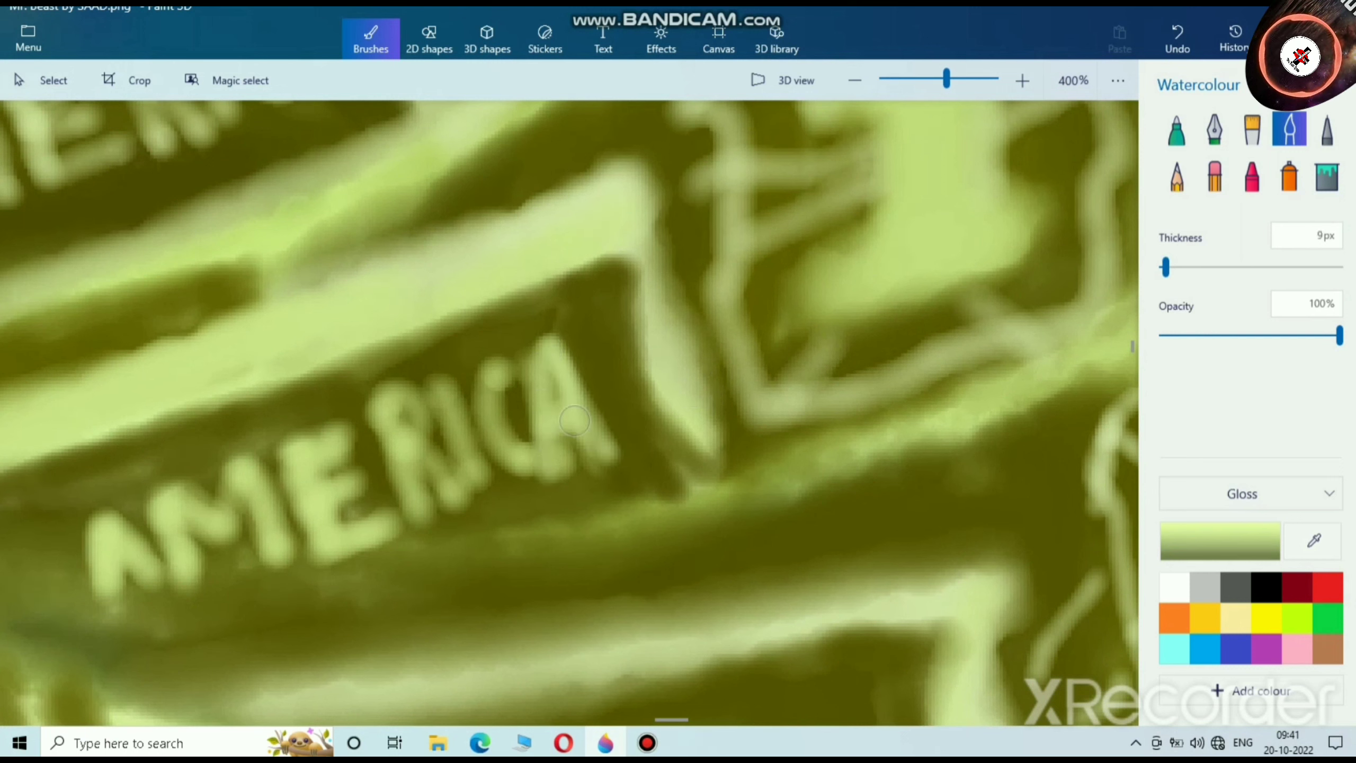
{"action": "mouse_move", "coordinate": [111, 534]}
{"action": "left_mouse_down"}
{"action": "mouse_move", "coordinate": [88, 611]}
{"action": "mouse_move", "coordinate": [93, 542]}
{"action": "mouse_move", "coordinate": [116, 534]}
{"action": "mouse_move", "coordinate": [161, 603]}
{"action": "mouse_move", "coordinate": [104, 588]}
{"action": "mouse_move", "coordinate": [141, 573]}
{"action": "mouse_move", "coordinate": [243, 633]}
{"action": "left_mouse_up"}
Step: Letter RICA in pale lime with the 9 px brush inside the frame of the bill below the lower AMERICA bill
{"action": "scroll", "coordinate": [243, 619], "scroll_direction": "down", "scroll_amount": 10}
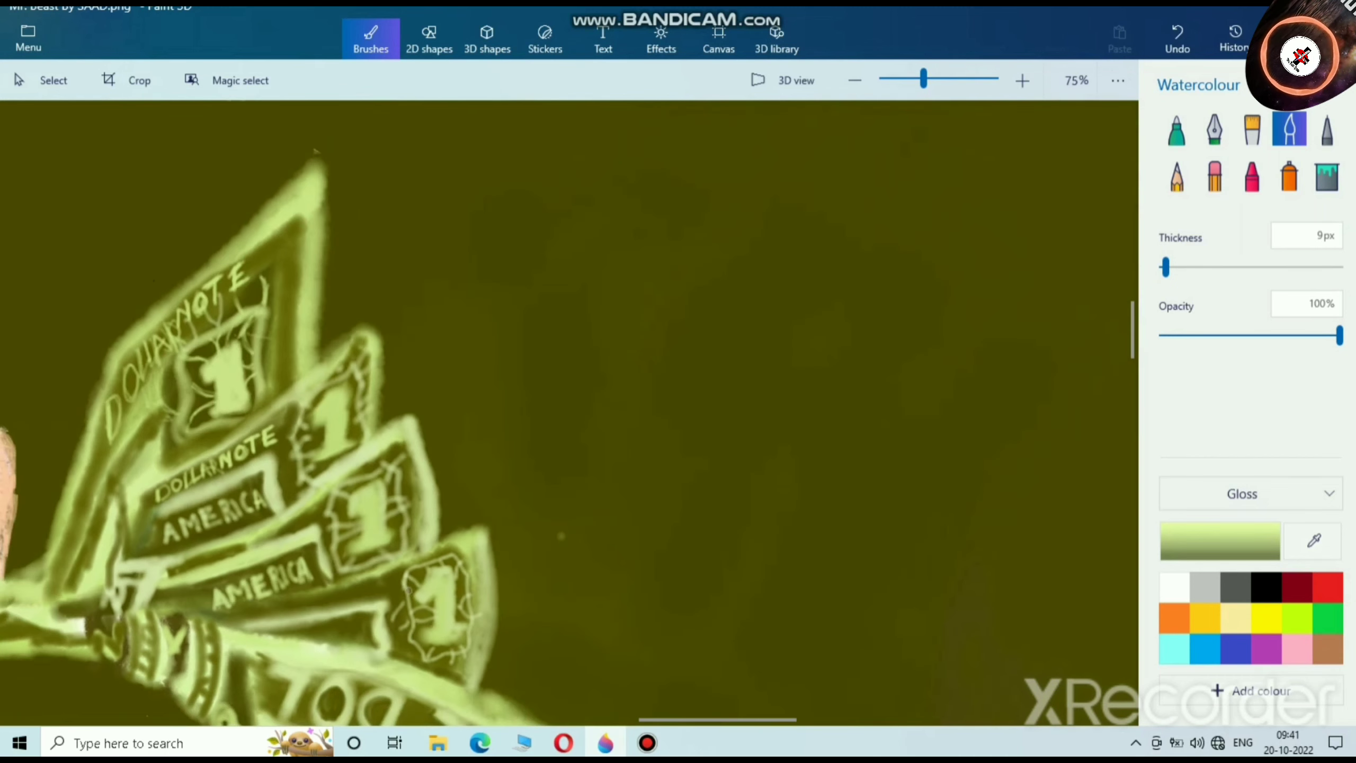
{"action": "scroll", "coordinate": [561, 536], "scroll_direction": "up", "scroll_amount": 5}
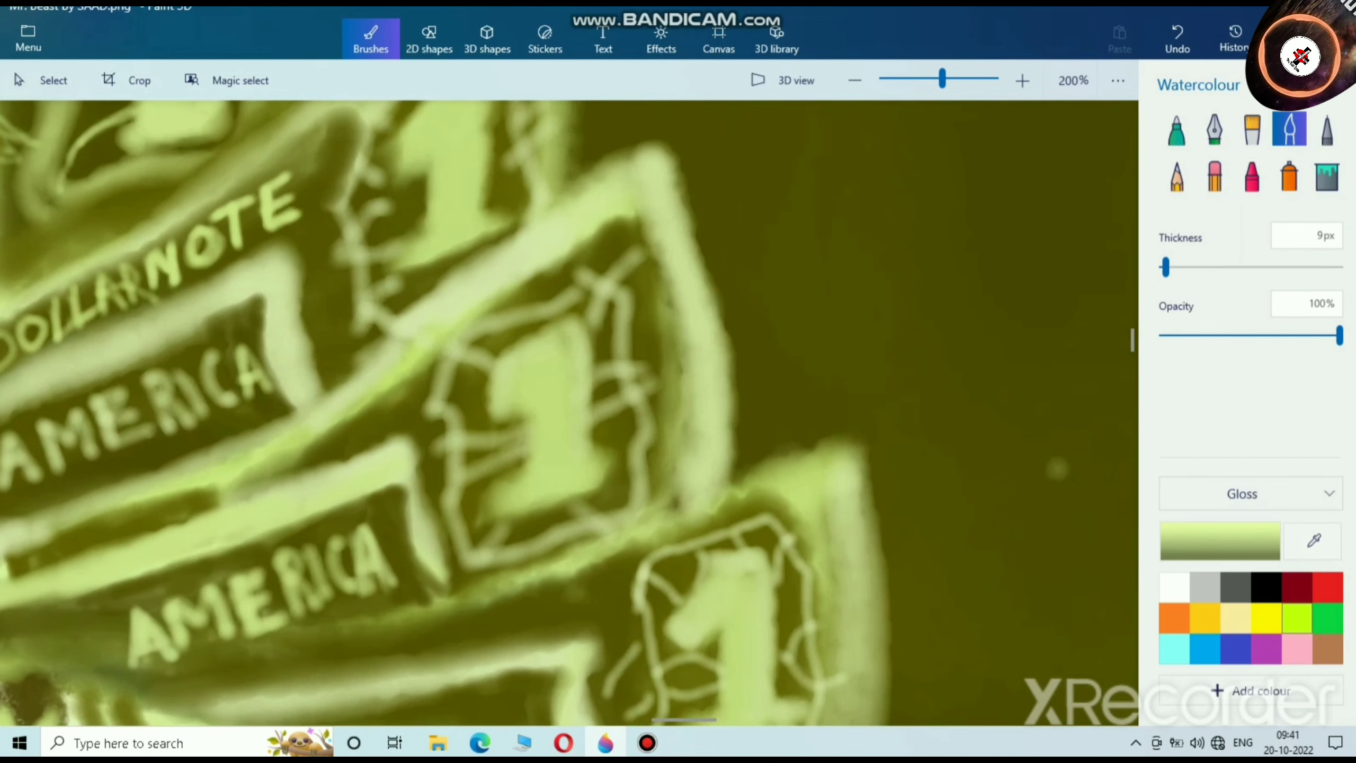
{"action": "mouse_move", "coordinate": [436, 707]}
{"action": "left_mouse_down"}
{"action": "mouse_move", "coordinate": [330, 509]}
{"action": "mouse_move", "coordinate": [318, 577]}
{"action": "left_mouse_up"}
{"action": "scroll", "coordinate": [330, 509], "scroll_direction": "up", "scroll_amount": 2}
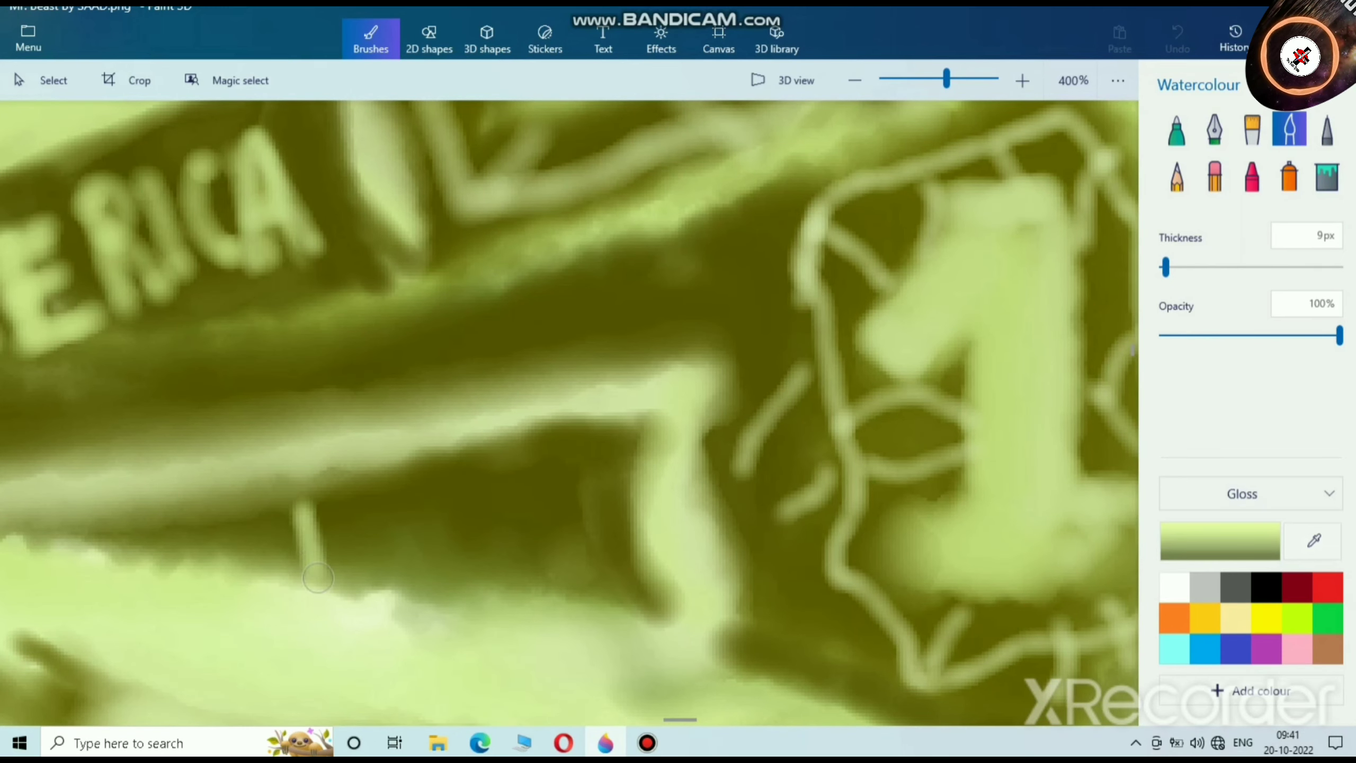
{"action": "mouse_move", "coordinate": [307, 500]}
{"action": "left_mouse_down"}
{"action": "mouse_move", "coordinate": [317, 529]}
{"action": "mouse_move", "coordinate": [375, 582]}
{"action": "left_mouse_up"}
{"action": "left_click_drag", "start_coordinate": [400, 467], "coordinate": [435, 585]}
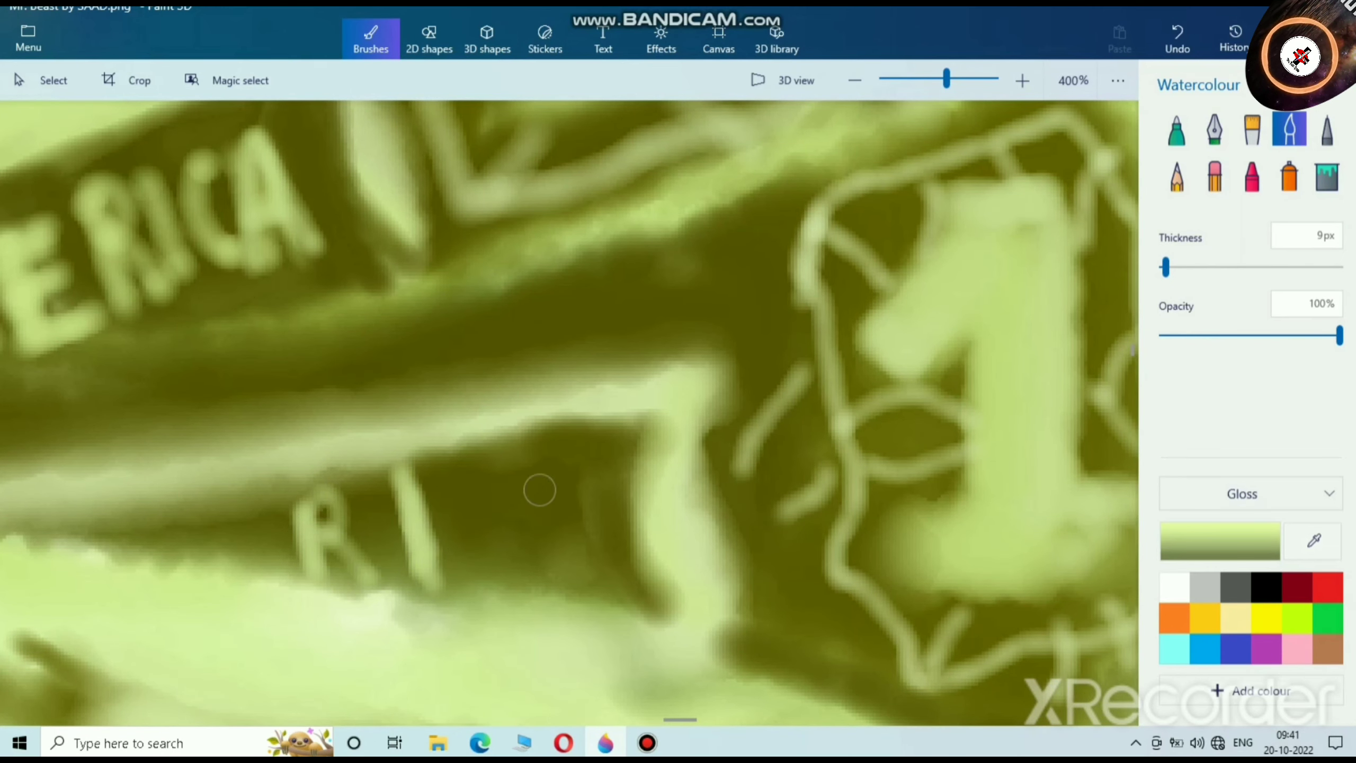
{"action": "mouse_move", "coordinate": [512, 458]}
{"action": "left_mouse_down"}
{"action": "mouse_move", "coordinate": [500, 549]}
{"action": "mouse_move", "coordinate": [534, 545]}
{"action": "mouse_move", "coordinate": [478, 475]}
{"action": "mouse_move", "coordinate": [511, 460]}
{"action": "mouse_move", "coordinate": [506, 549]}
{"action": "mouse_move", "coordinate": [525, 545]}
{"action": "mouse_move", "coordinate": [476, 479]}
{"action": "left_mouse_up"}
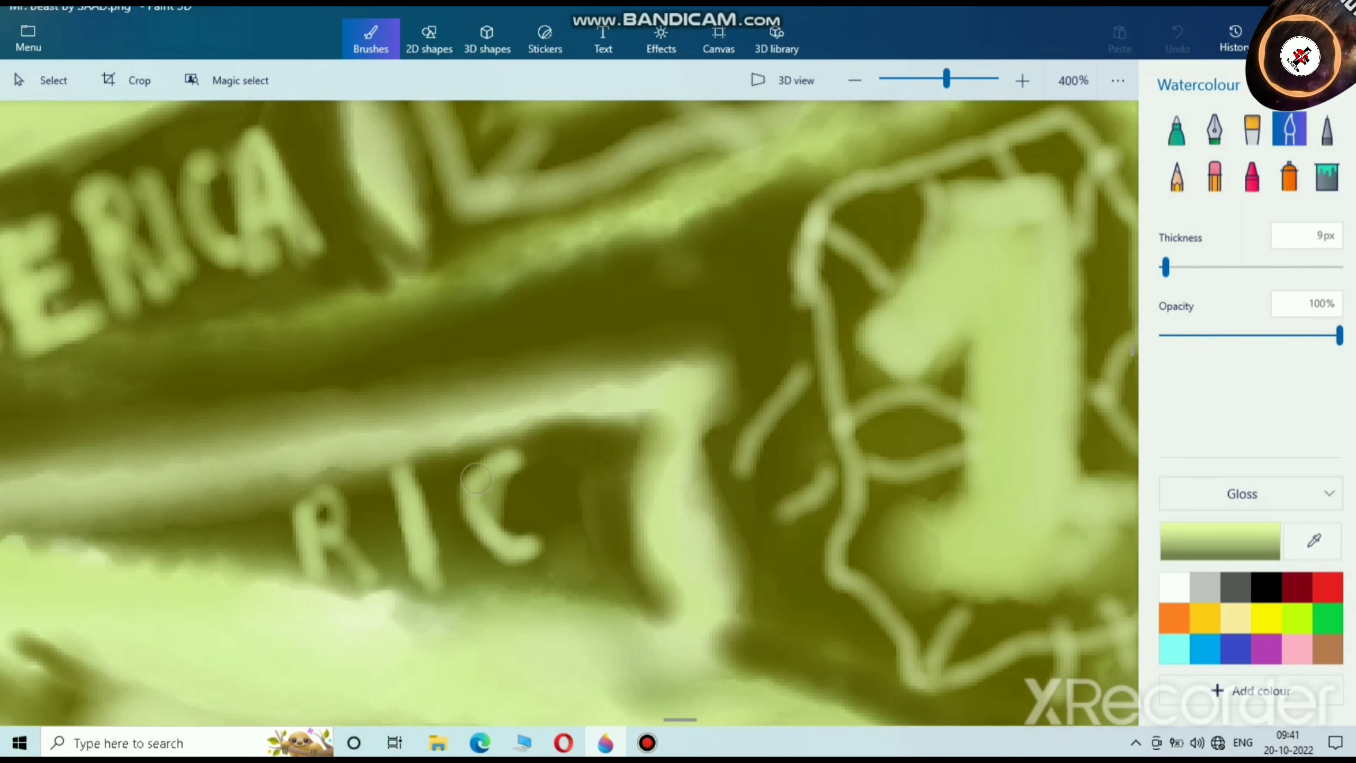
{"action": "mouse_move", "coordinate": [583, 447]}
{"action": "left_mouse_down"}
{"action": "mouse_move", "coordinate": [573, 534]}
{"action": "mouse_move", "coordinate": [604, 511]}
{"action": "mouse_move", "coordinate": [614, 537]}
{"action": "mouse_move", "coordinate": [583, 512]}
{"action": "left_mouse_up"}
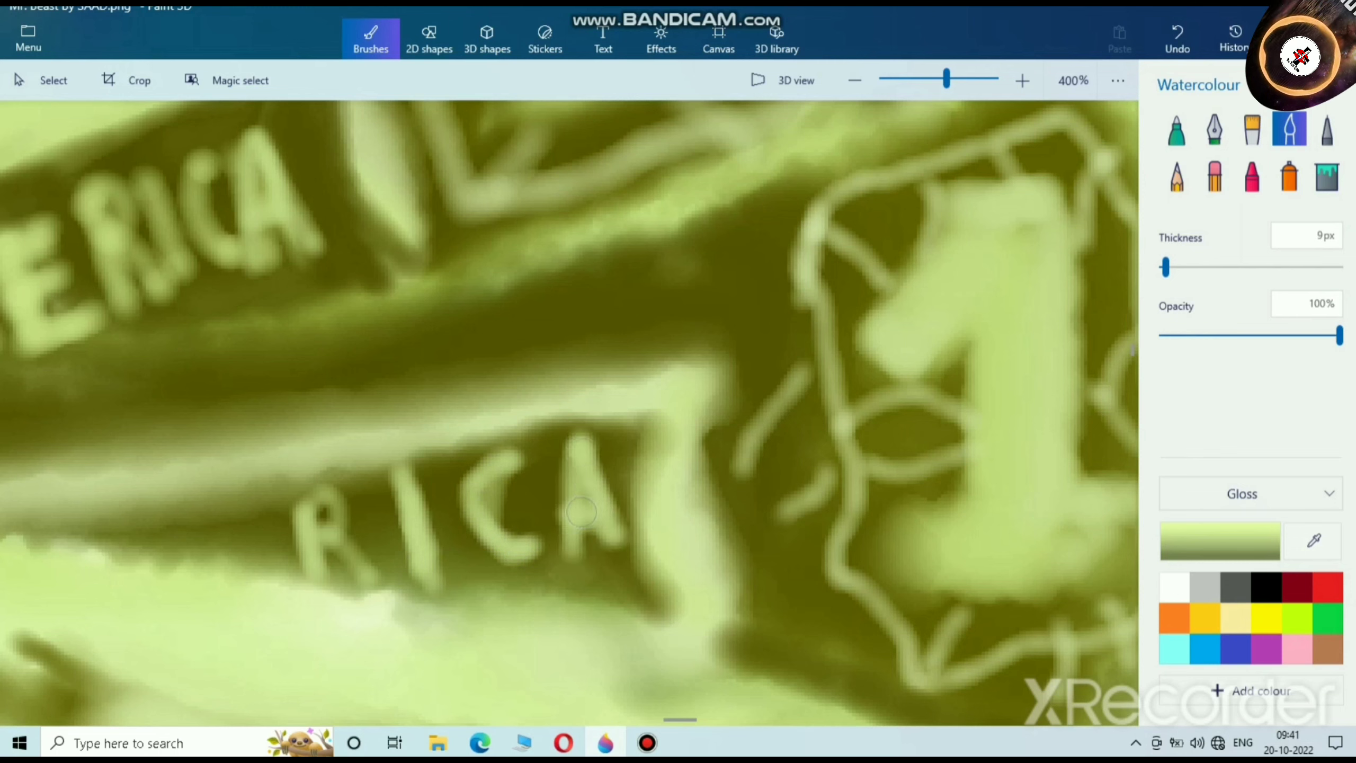
{"action": "mouse_move", "coordinate": [299, 494]}
{"action": "left_mouse_down"}
{"action": "mouse_move", "coordinate": [297, 574]}
{"action": "mouse_move", "coordinate": [299, 486]}
{"action": "mouse_move", "coordinate": [379, 591]}
{"action": "left_mouse_up"}
{"action": "left_click_drag", "start_coordinate": [406, 470], "coordinate": [410, 575]}
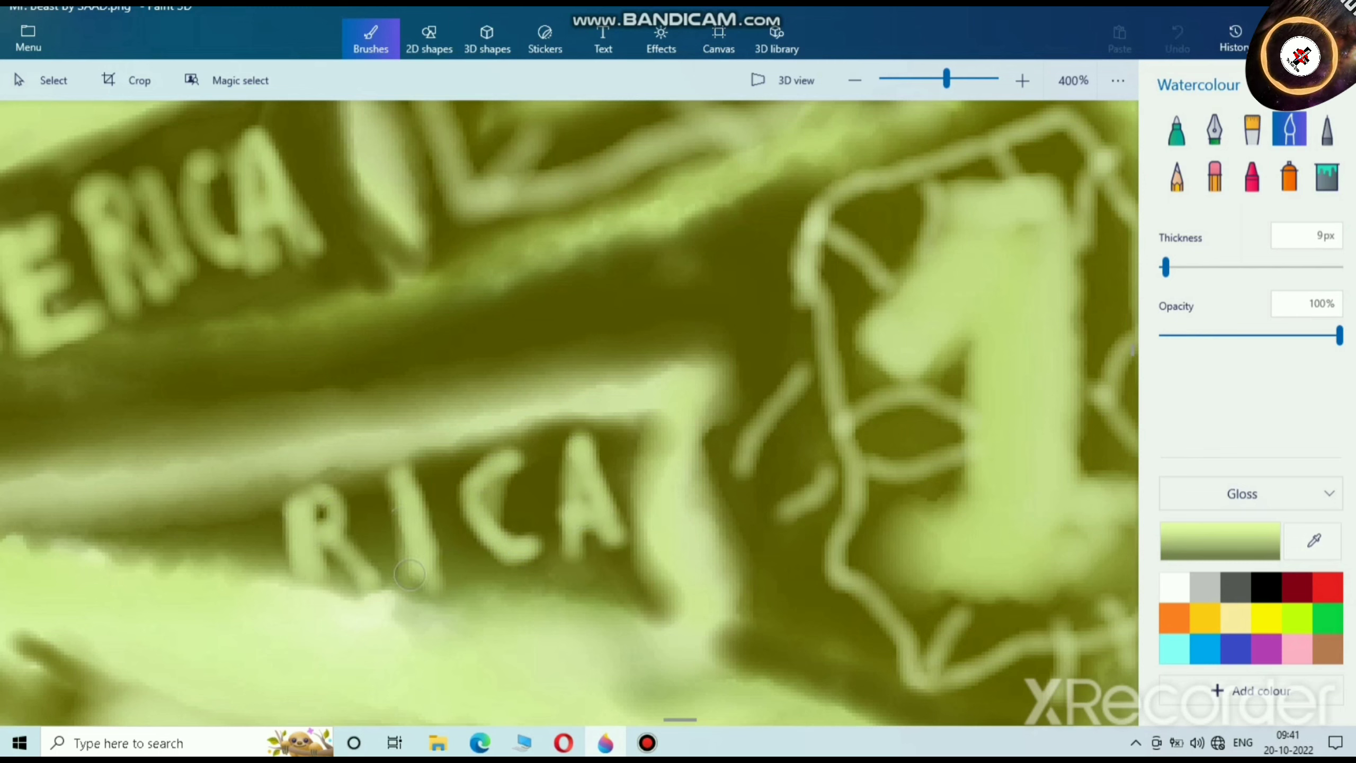
{"action": "left_click_drag", "start_coordinate": [407, 497], "coordinate": [424, 579]}
{"action": "mouse_move", "coordinate": [518, 461]}
{"action": "left_mouse_down"}
{"action": "mouse_move", "coordinate": [464, 516]}
{"action": "mouse_move", "coordinate": [525, 548]}
{"action": "mouse_move", "coordinate": [465, 508]}
{"action": "mouse_move", "coordinate": [504, 513]}
{"action": "mouse_move", "coordinate": [510, 467]}
{"action": "left_mouse_up"}
{"action": "scroll", "coordinate": [450, 501], "scroll_direction": "down", "scroll_amount": 6}
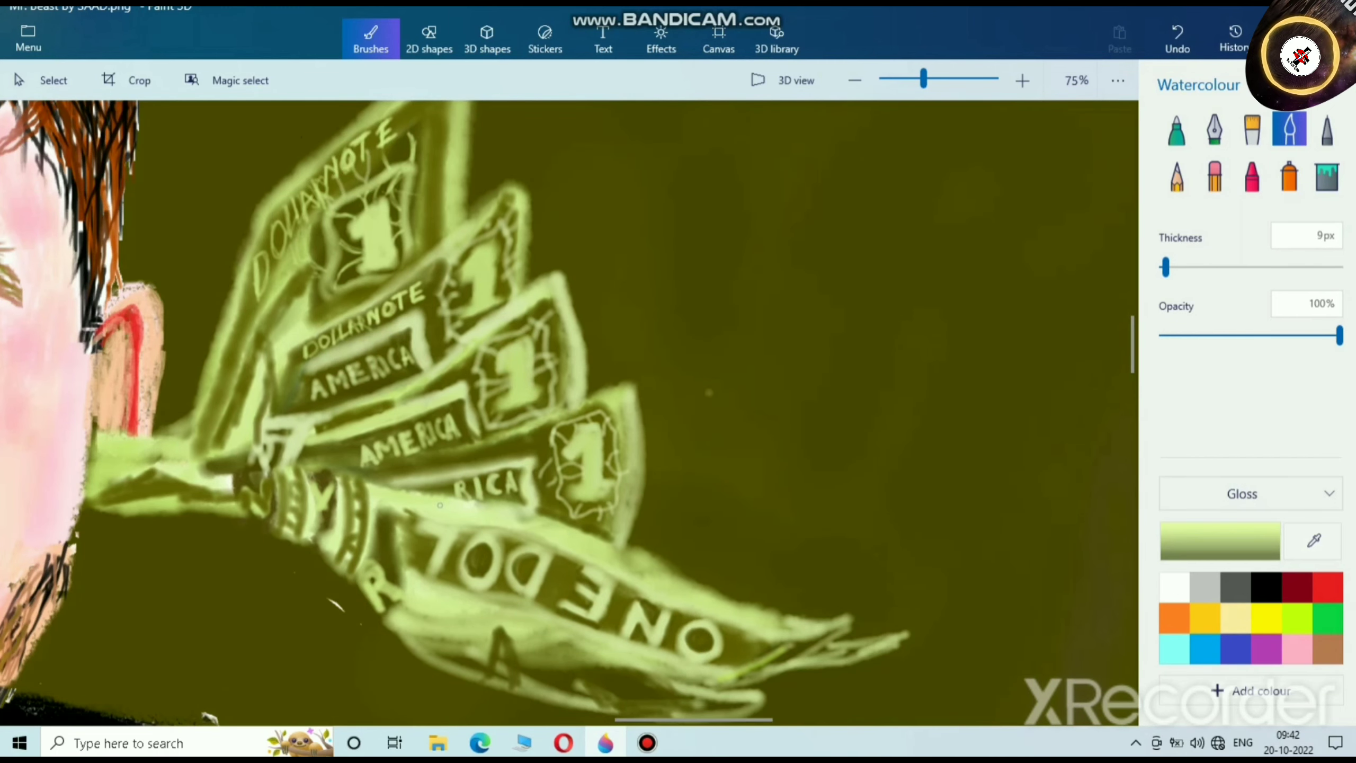
Step: Set the brush to 15 px, trace the edge beneath the lower AMERICA bill, and close the left side of the upper AMERICA frame
{"action": "scroll", "coordinate": [437, 479], "scroll_direction": "up", "scroll_amount": 4}
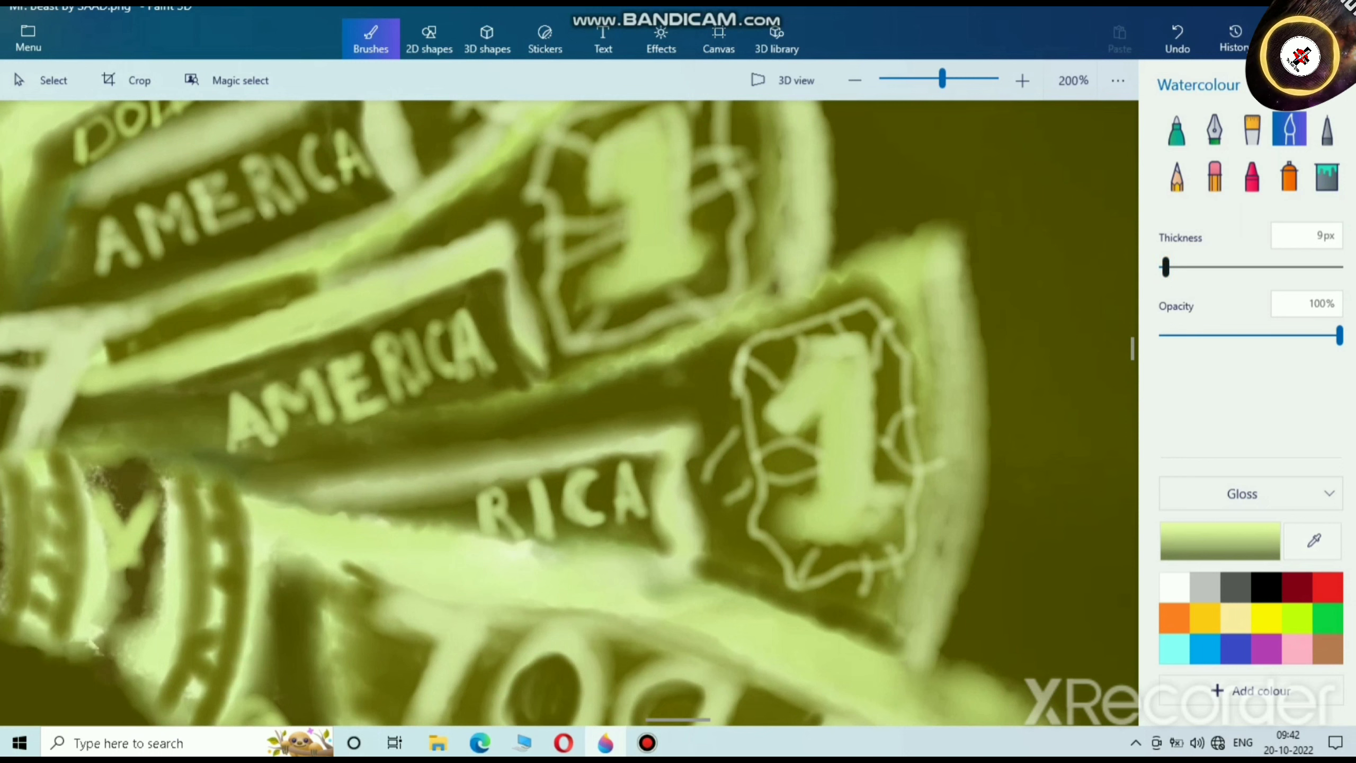
{"action": "left_click_drag", "start_coordinate": [1166, 267], "coordinate": [1171, 267]}
{"action": "mouse_move", "coordinate": [176, 475]}
{"action": "left_mouse_down"}
{"action": "mouse_move", "coordinate": [379, 432]}
{"action": "mouse_move", "coordinate": [727, 337]}
{"action": "mouse_move", "coordinate": [869, 277]}
{"action": "mouse_move", "coordinate": [834, 272]}
{"action": "mouse_move", "coordinate": [572, 388]}
{"action": "mouse_move", "coordinate": [205, 467]}
{"action": "mouse_move", "coordinate": [532, 396]}
{"action": "mouse_move", "coordinate": [774, 319]}
{"action": "left_mouse_up"}
{"action": "left_click_drag", "start_coordinate": [386, 282], "coordinate": [458, 413]}
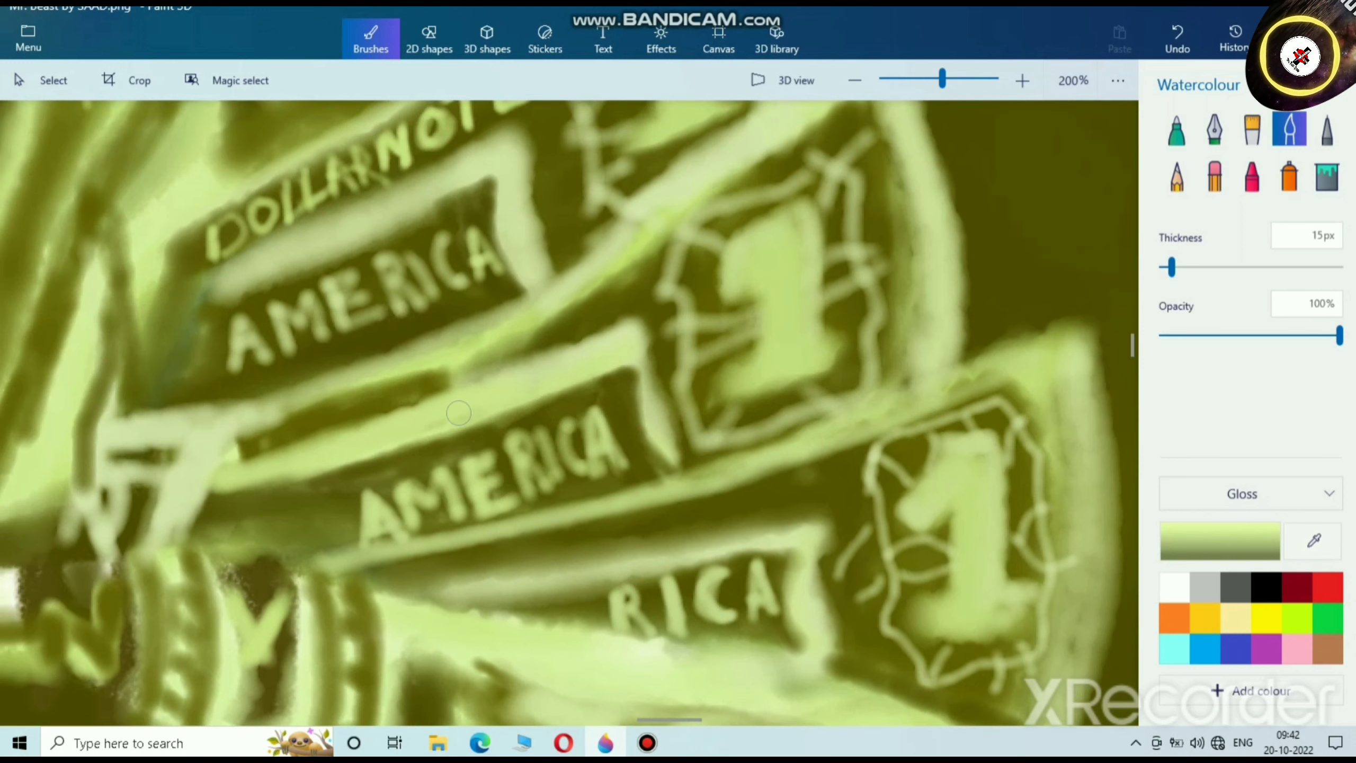
{"action": "scroll", "coordinate": [450, 323], "scroll_direction": "up", "scroll_amount": 3}
{"action": "scroll", "coordinate": [451, 322], "scroll_direction": "left", "scroll_amount": 1}
{"action": "mouse_move", "coordinate": [270, 422]}
{"action": "left_mouse_down"}
{"action": "mouse_move", "coordinate": [242, 486]}
{"action": "mouse_move", "coordinate": [242, 470]}
{"action": "mouse_move", "coordinate": [223, 521]}
{"action": "mouse_move", "coordinate": [252, 462]}
{"action": "mouse_move", "coordinate": [219, 534]}
{"action": "left_mouse_up"}
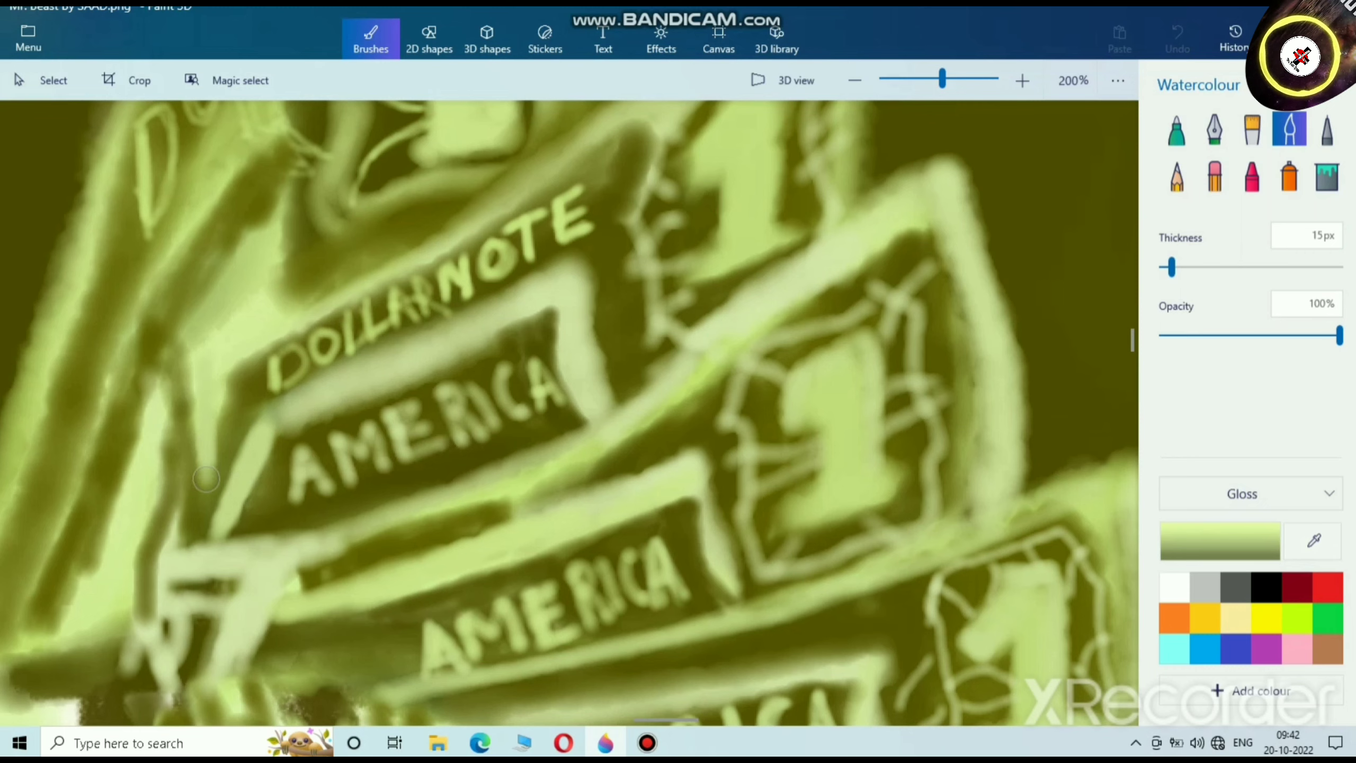
{"action": "left_click_drag", "start_coordinate": [206, 479], "coordinate": [202, 544]}
Step: Letter DOLLAR NOTE in pale lime with a 10 px brush along the band above the lower AMERICA frame
{"action": "scroll", "coordinate": [230, 355], "scroll_direction": "down", "scroll_amount": 3}
{"action": "scroll", "coordinate": [342, 393], "scroll_direction": "up", "scroll_amount": 5}
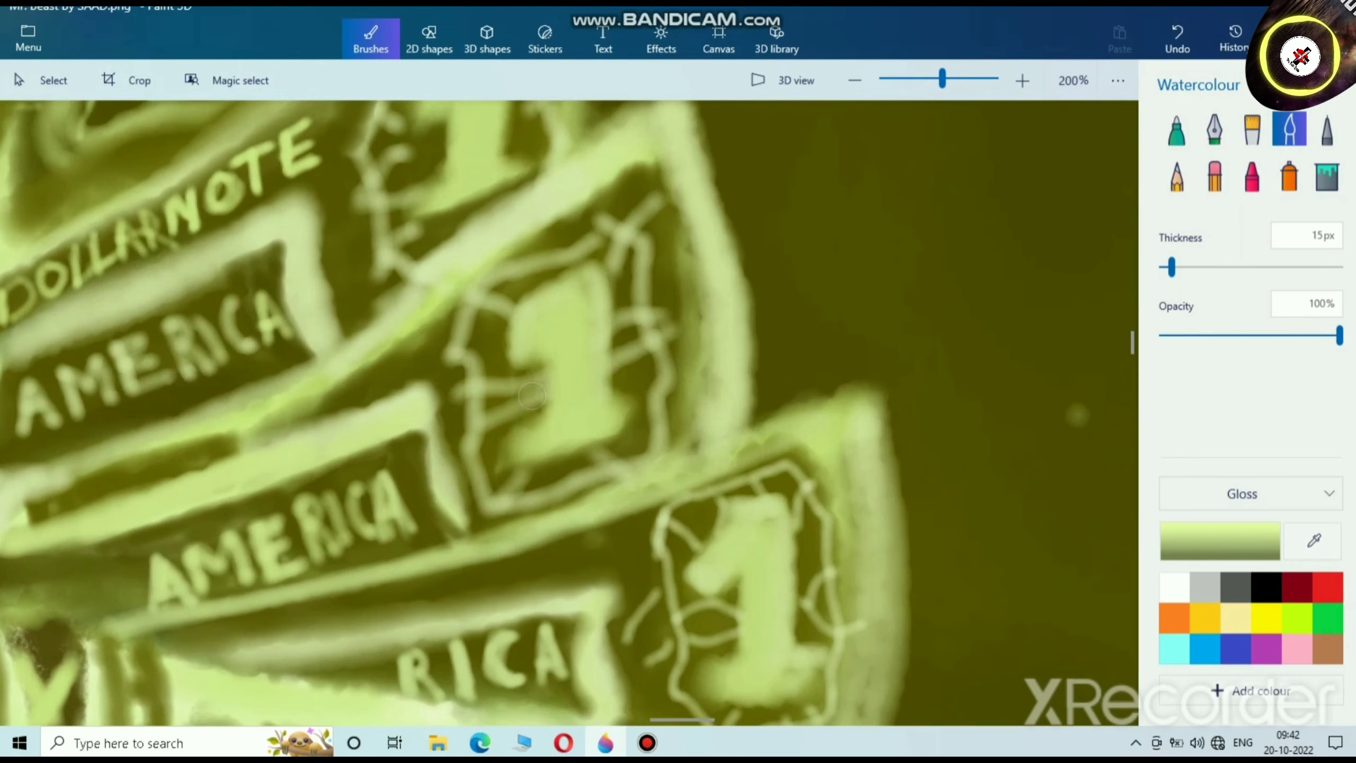
{"action": "left_click", "coordinate": [1172, 267]}
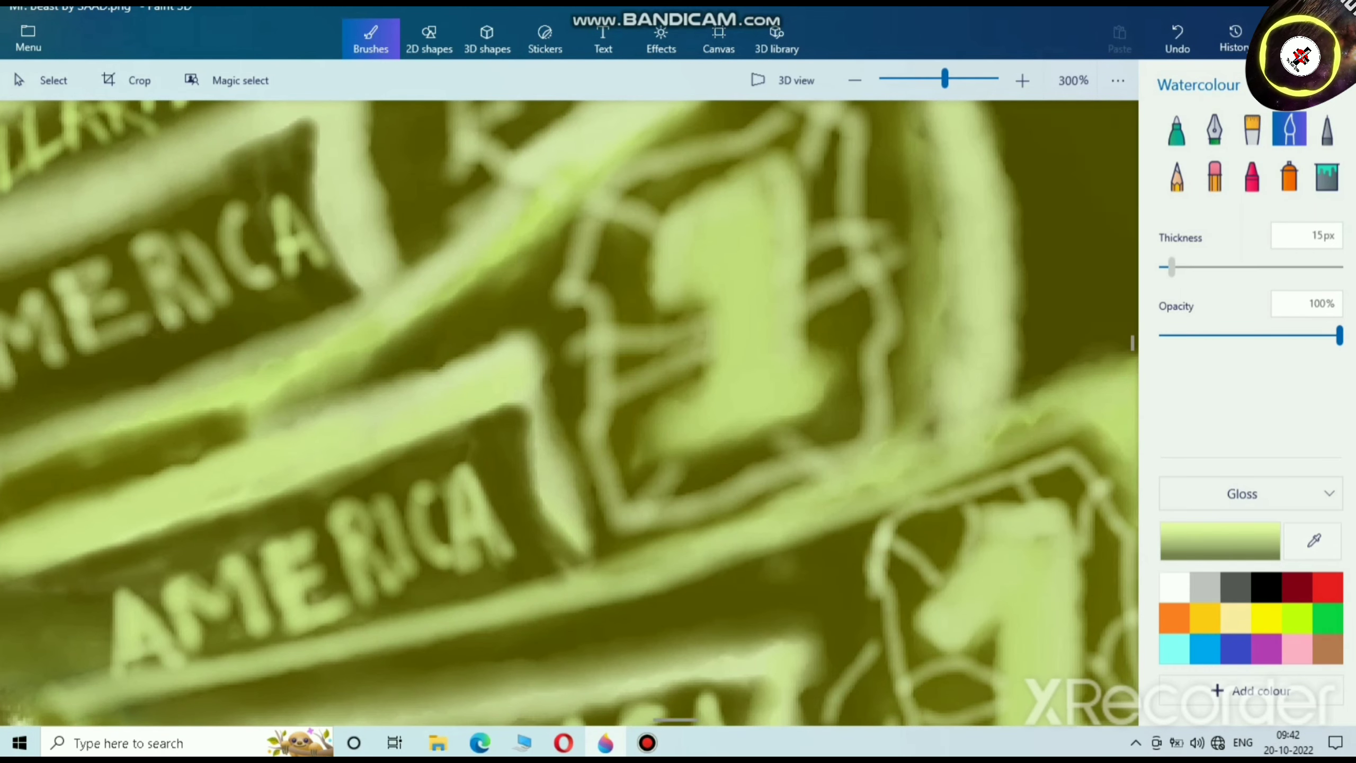
{"action": "mouse_move", "coordinate": [43, 464]}
{"action": "left_mouse_down"}
{"action": "mouse_move", "coordinate": [58, 499]}
{"action": "mouse_move", "coordinate": [72, 490]}
{"action": "mouse_move", "coordinate": [61, 460]}
{"action": "left_mouse_up"}
{"action": "mouse_move", "coordinate": [115, 447]}
{"action": "left_mouse_down"}
{"action": "mouse_move", "coordinate": [121, 485]}
{"action": "mouse_move", "coordinate": [102, 455]}
{"action": "mouse_move", "coordinate": [132, 470]}
{"action": "mouse_move", "coordinate": [182, 452]}
{"action": "mouse_move", "coordinate": [192, 416]}
{"action": "mouse_move", "coordinate": [209, 443]}
{"action": "mouse_move", "coordinate": [243, 407]}
{"action": "mouse_move", "coordinate": [261, 432]}
{"action": "left_mouse_up"}
{"action": "left_click_drag", "start_coordinate": [303, 388], "coordinate": [334, 393]}
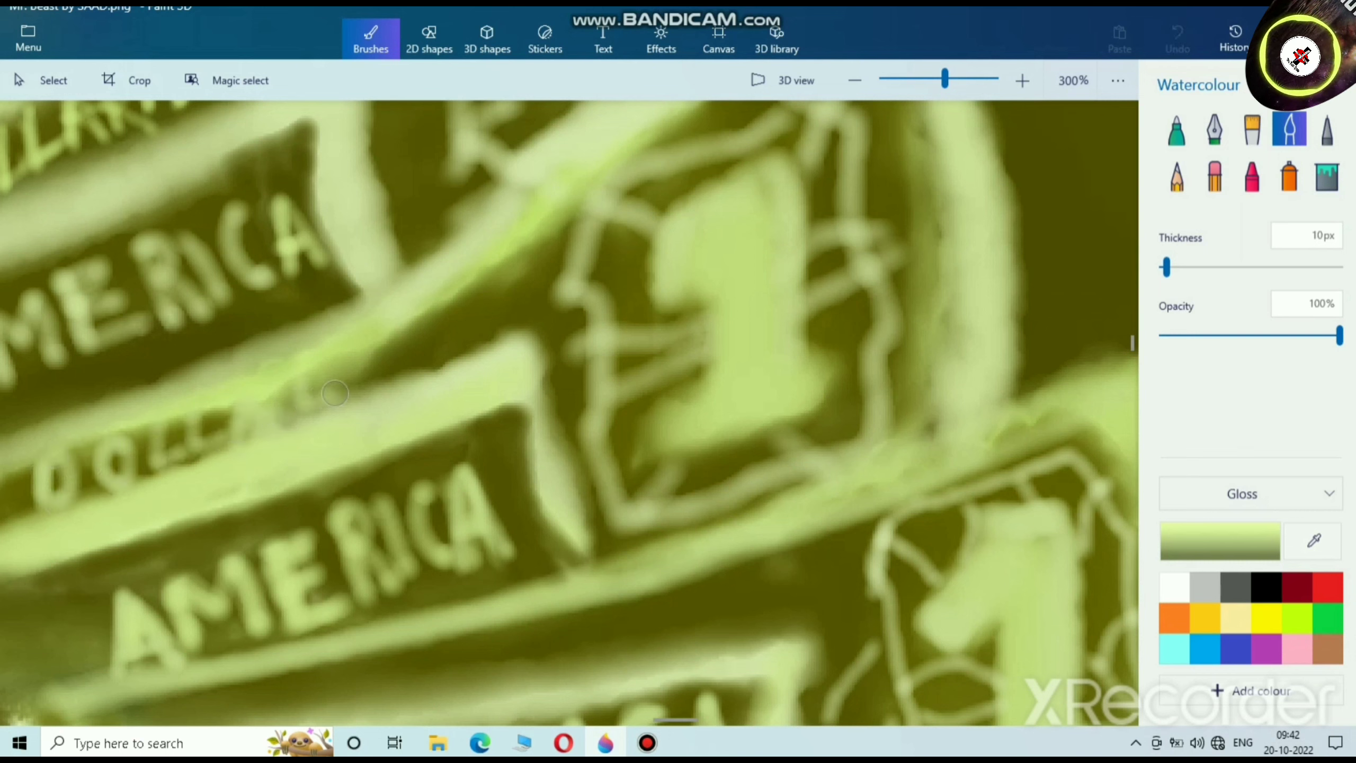
{"action": "scroll", "coordinate": [382, 494], "scroll_direction": "down", "scroll_amount": 2}
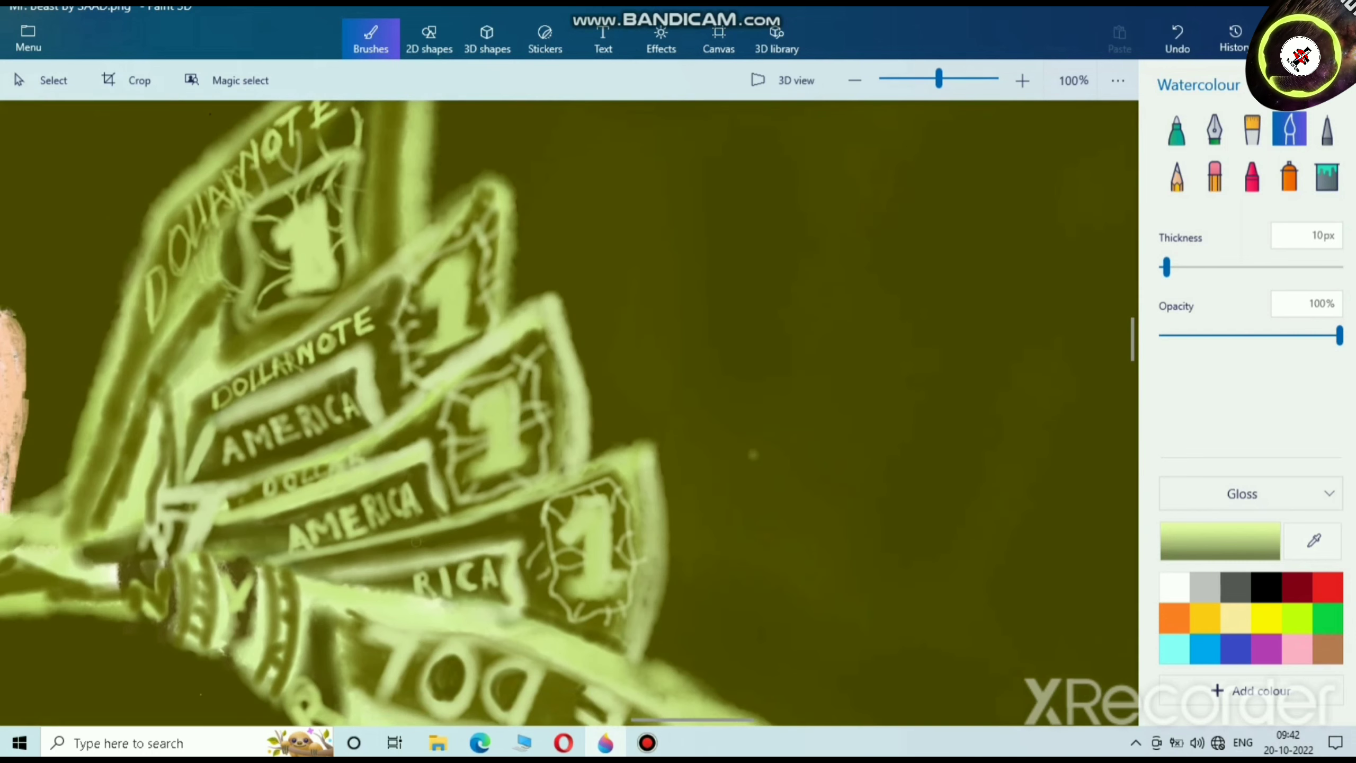
{"action": "scroll", "coordinate": [247, 333], "scroll_direction": "up", "scroll_amount": 5}
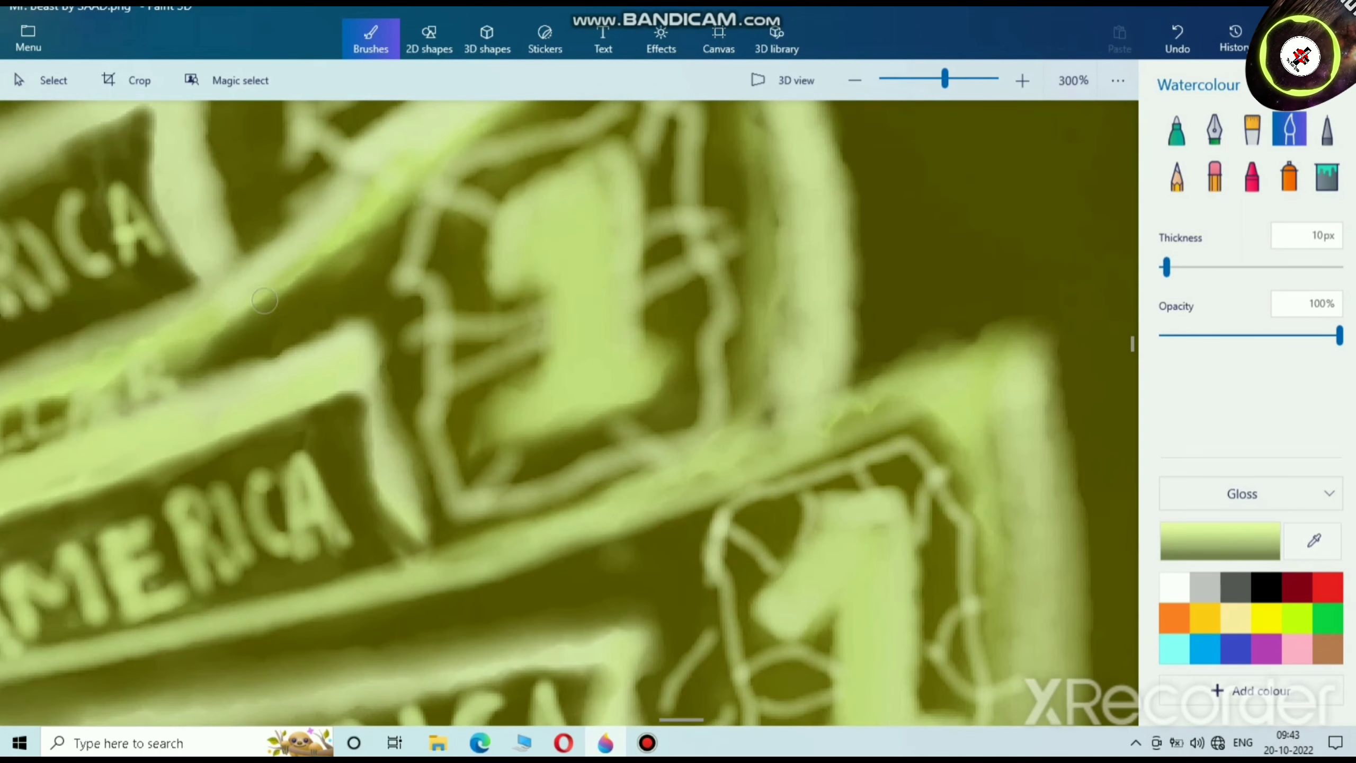
{"action": "mouse_move", "coordinate": [244, 328]}
{"action": "left_mouse_down"}
{"action": "mouse_move", "coordinate": [235, 368]}
{"action": "mouse_move", "coordinate": [342, 251]}
{"action": "mouse_move", "coordinate": [363, 299]}
{"action": "mouse_move", "coordinate": [369, 246]}
{"action": "mouse_move", "coordinate": [344, 287]}
{"action": "mouse_move", "coordinate": [375, 318]}
{"action": "left_mouse_up"}
{"action": "scroll", "coordinate": [341, 354], "scroll_direction": "down", "scroll_amount": 5}
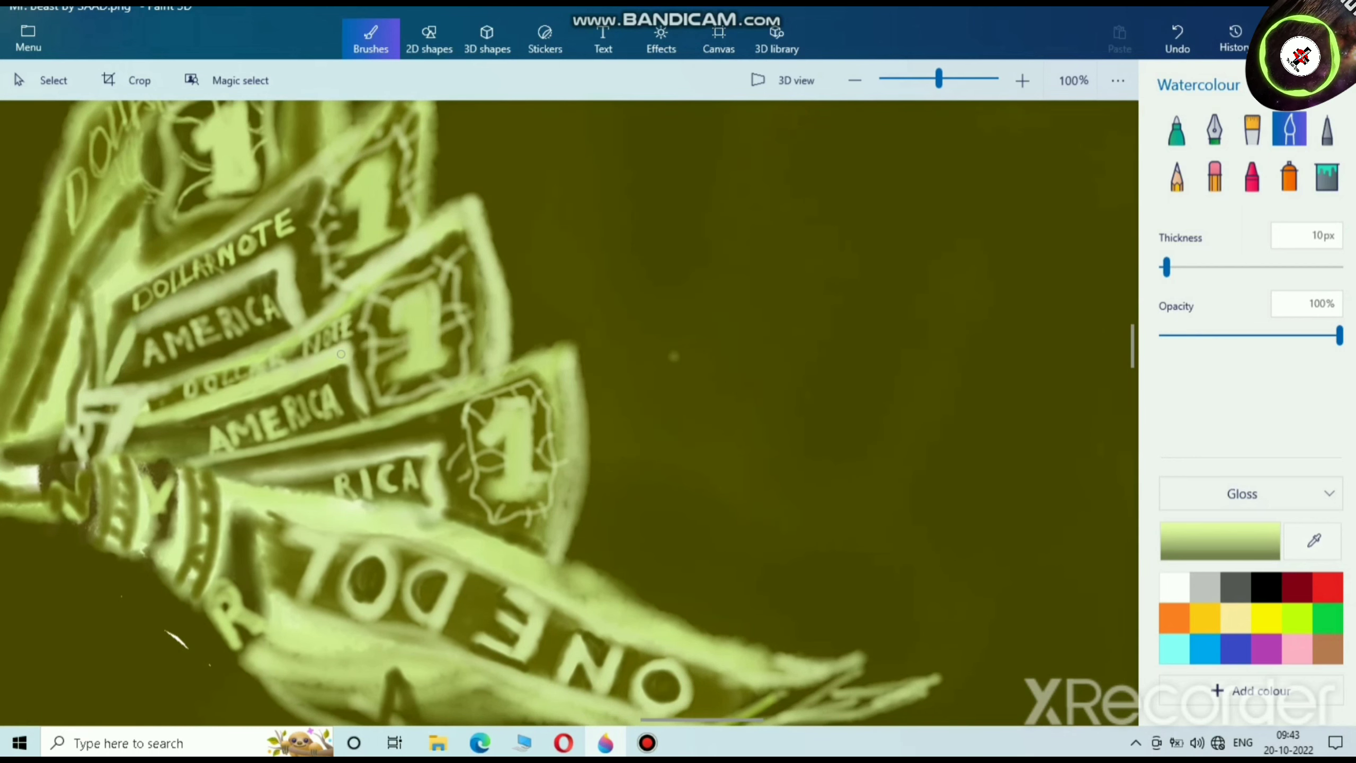
Step: Undo the recent RICA and DOLLAR NOTE lettering to compare the whole portrait, and restore the lettering
{"action": "scroll", "coordinate": [341, 354], "scroll_direction": "down", "scroll_amount": 8}
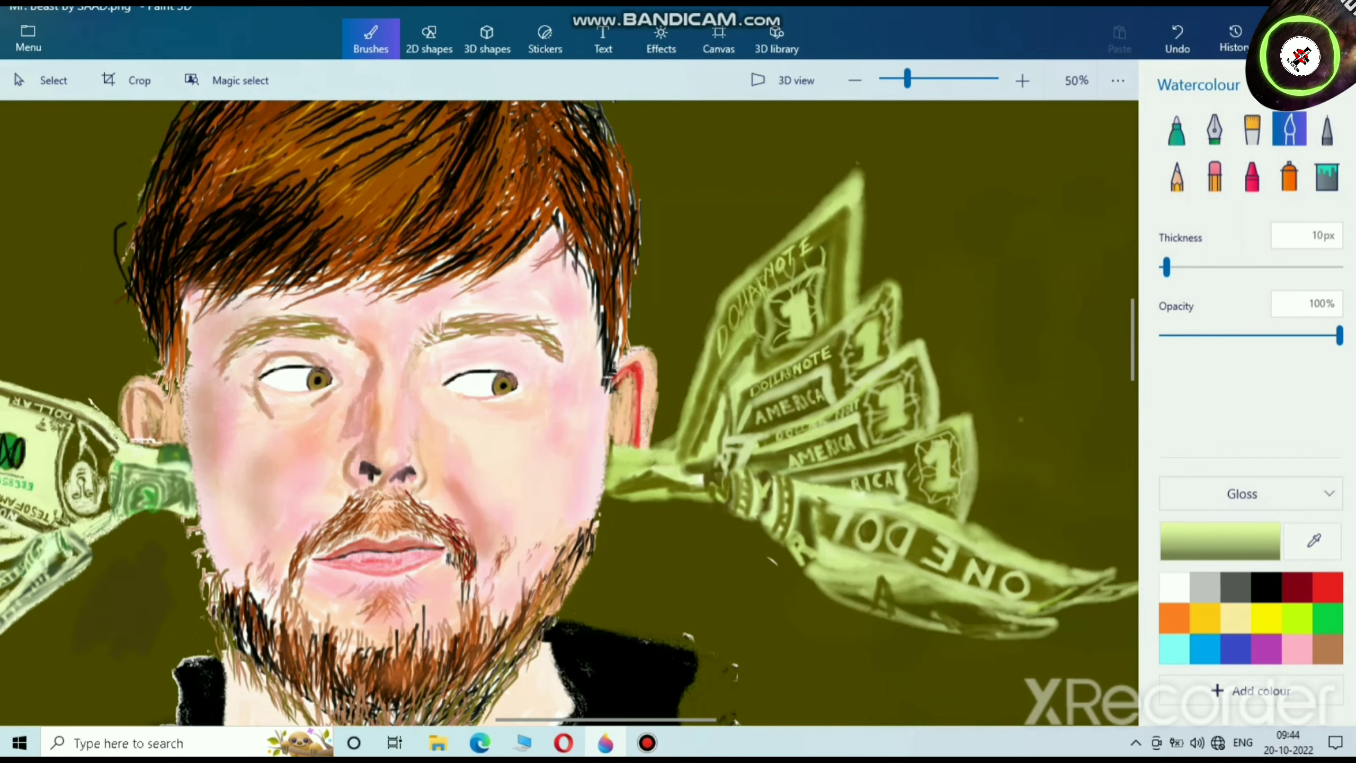
{"action": "key", "text": "ctrl+z"}
{"action": "key", "text": "ctrl+z"}
{"action": "key", "text": "ctrl+z"}
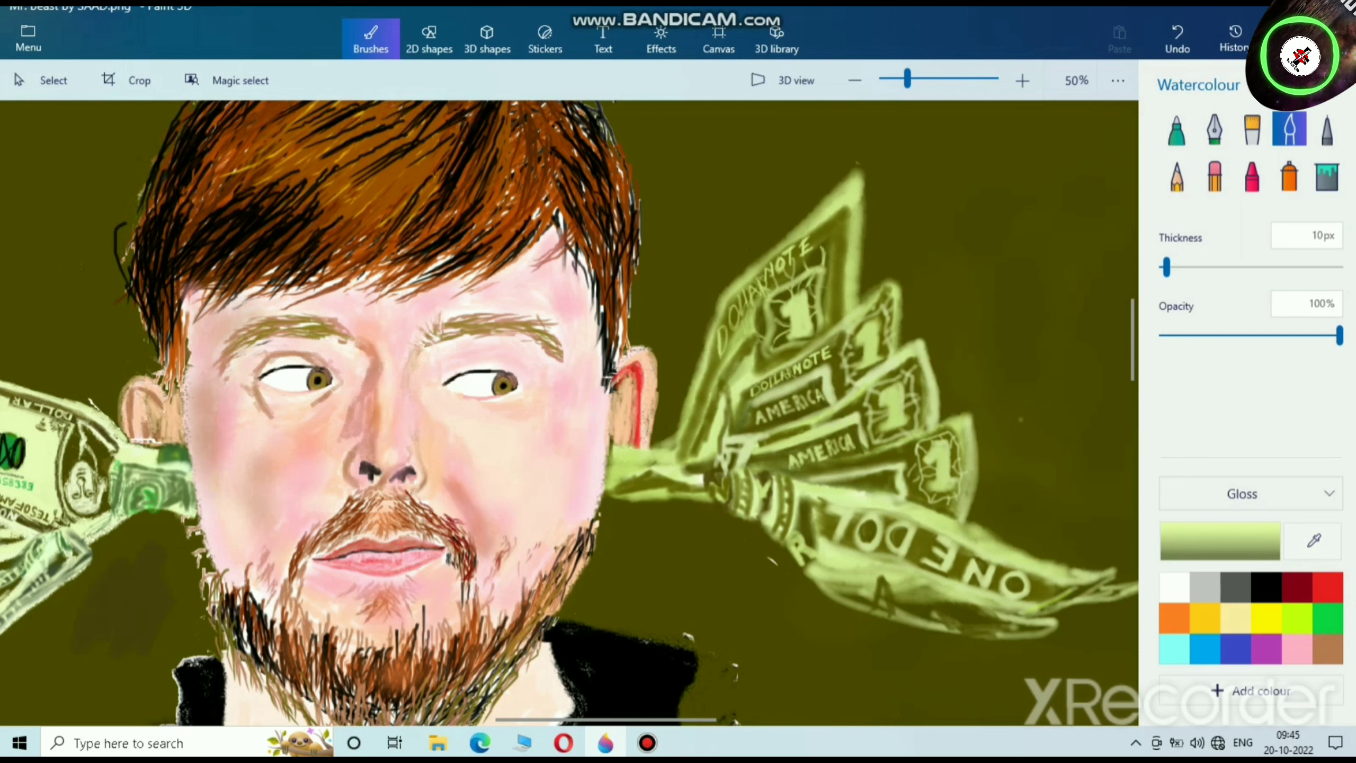
{"action": "left_click_drag", "start_coordinate": [885, 488], "coordinate": [893, 487]}
{"action": "left_click_drag", "start_coordinate": [779, 475], "coordinate": [950, 422]}
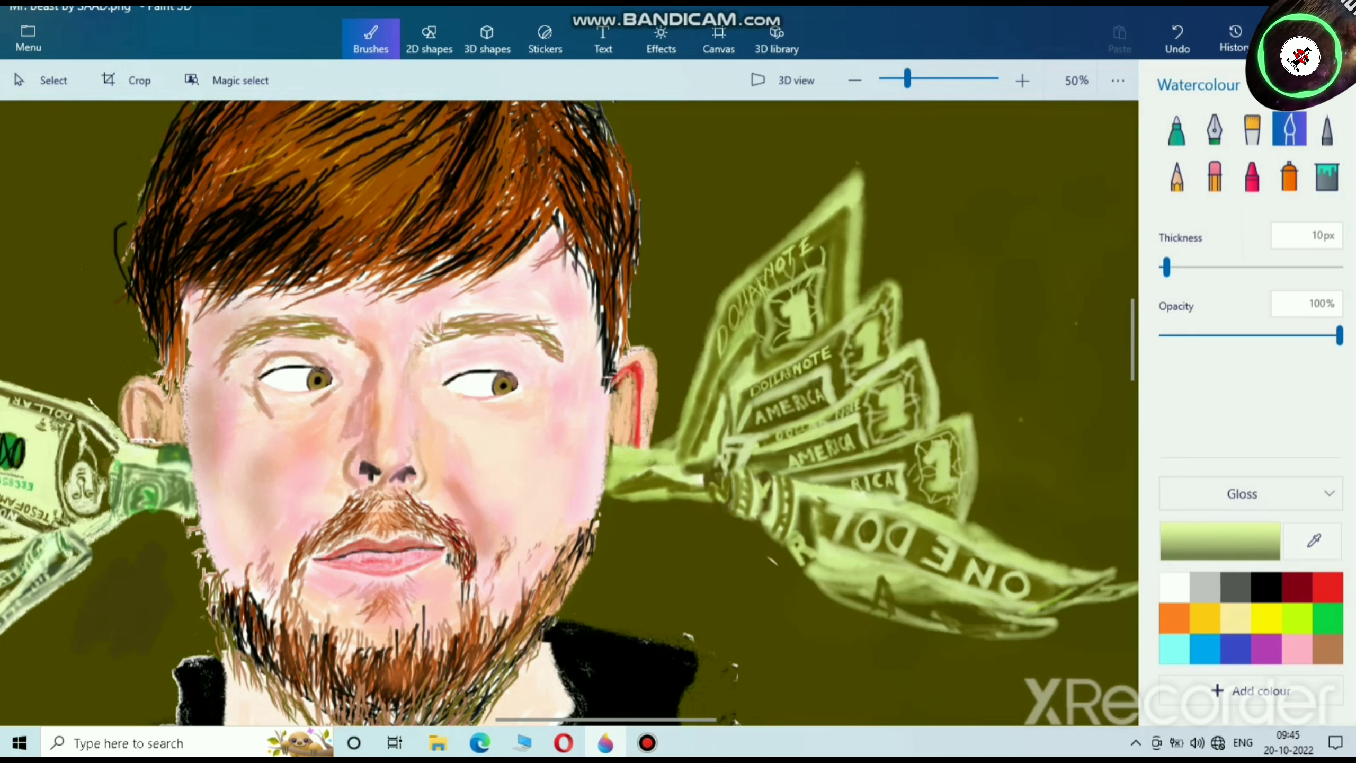
Step: Mix the brighter lime dfff7d and highlight the tips of the lower and middle arms of the E in ONE
{"action": "scroll", "coordinate": [938, 518], "scroll_direction": "up", "scroll_amount": 5}
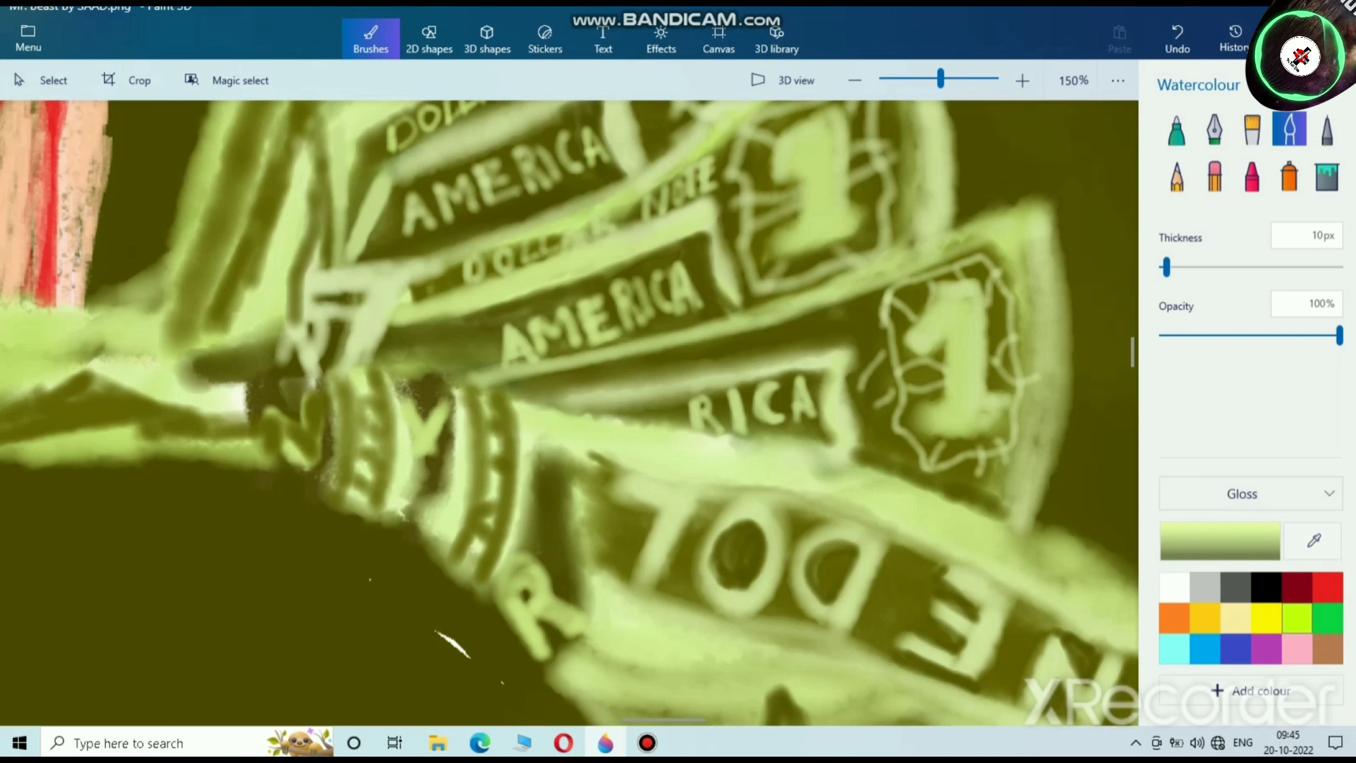
{"action": "left_click", "coordinate": [1297, 618]}
{"action": "left_click", "coordinate": [1220, 541]}
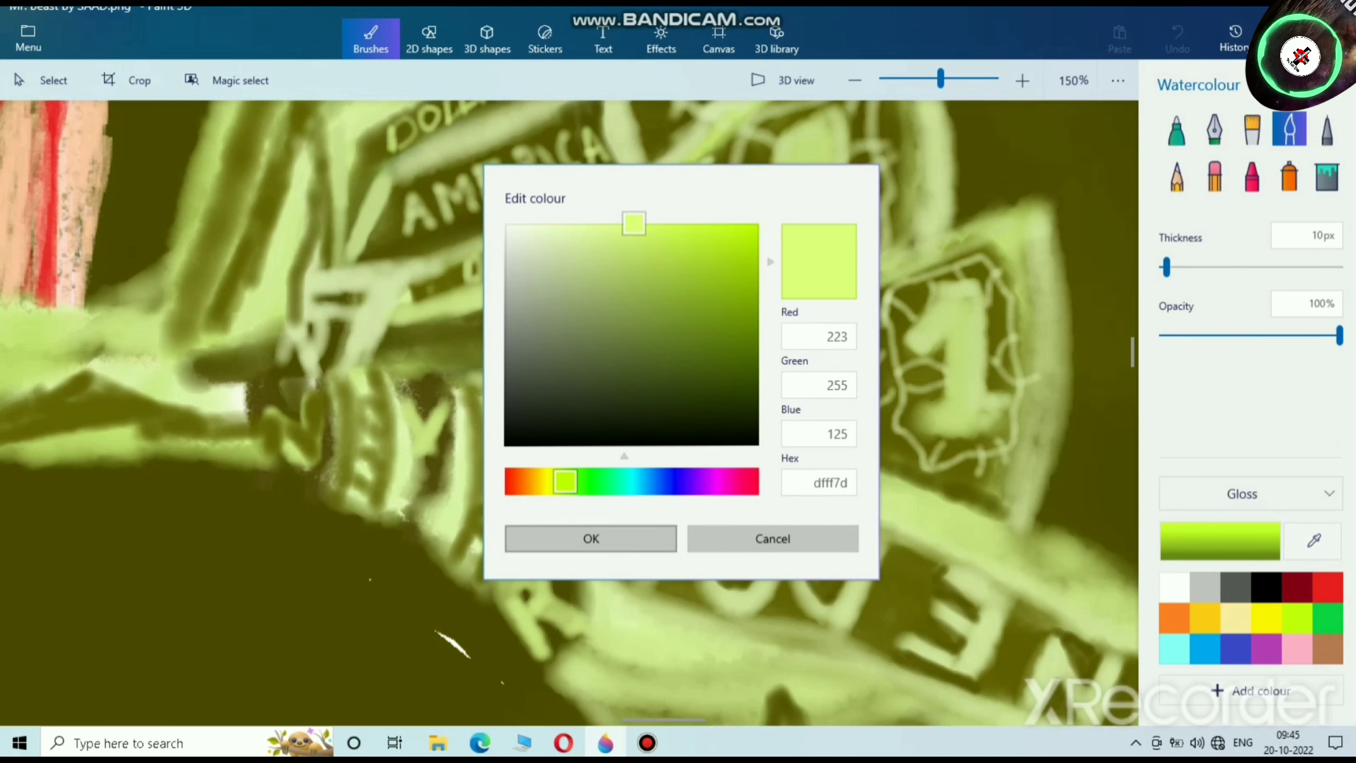
{"action": "left_click", "coordinate": [590, 538]}
{"action": "scroll", "coordinate": [989, 504], "scroll_direction": "up", "scroll_amount": 7}
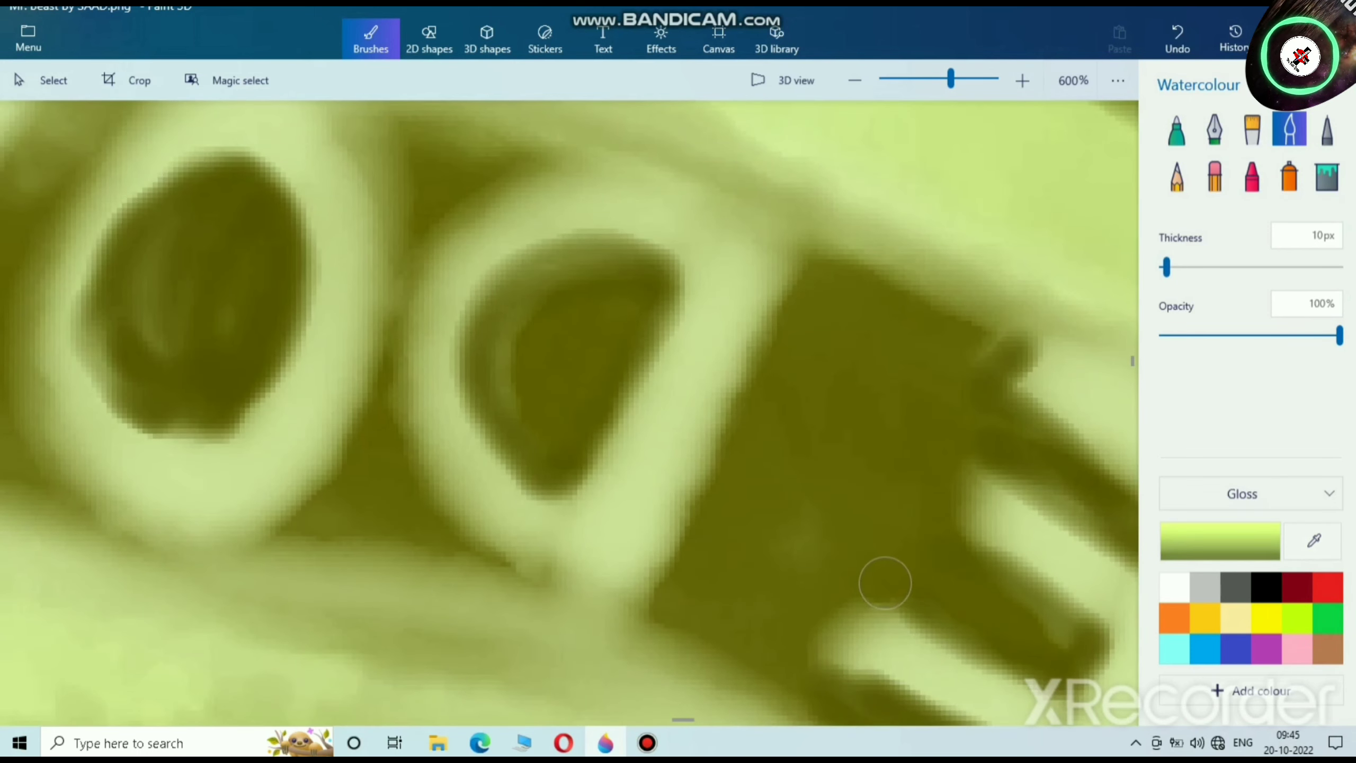
{"action": "mouse_move", "coordinate": [884, 577]}
{"action": "left_mouse_down"}
{"action": "mouse_move", "coordinate": [844, 644]}
{"action": "mouse_move", "coordinate": [901, 569]}
{"action": "mouse_move", "coordinate": [869, 643]}
{"action": "left_mouse_up"}
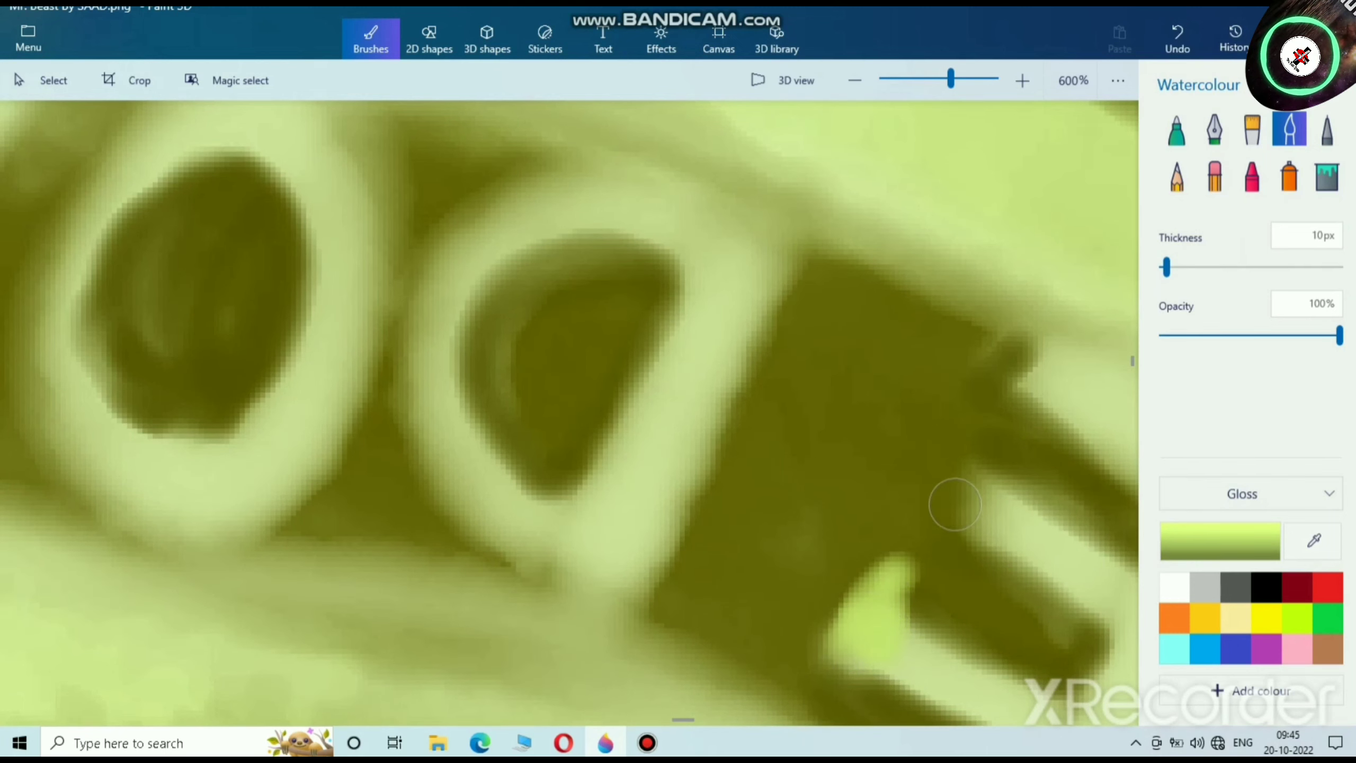
{"action": "mouse_move", "coordinate": [971, 484]}
{"action": "left_mouse_down"}
{"action": "mouse_move", "coordinate": [944, 537]}
{"action": "mouse_move", "coordinate": [967, 528]}
{"action": "mouse_move", "coordinate": [948, 524]}
{"action": "mouse_move", "coordinate": [977, 485]}
{"action": "mouse_move", "coordinate": [941, 524]}
{"action": "mouse_move", "coordinate": [990, 458]}
{"action": "mouse_move", "coordinate": [975, 511]}
{"action": "left_mouse_up"}
{"action": "scroll", "coordinate": [529, 560], "scroll_direction": "down", "scroll_amount": 7}
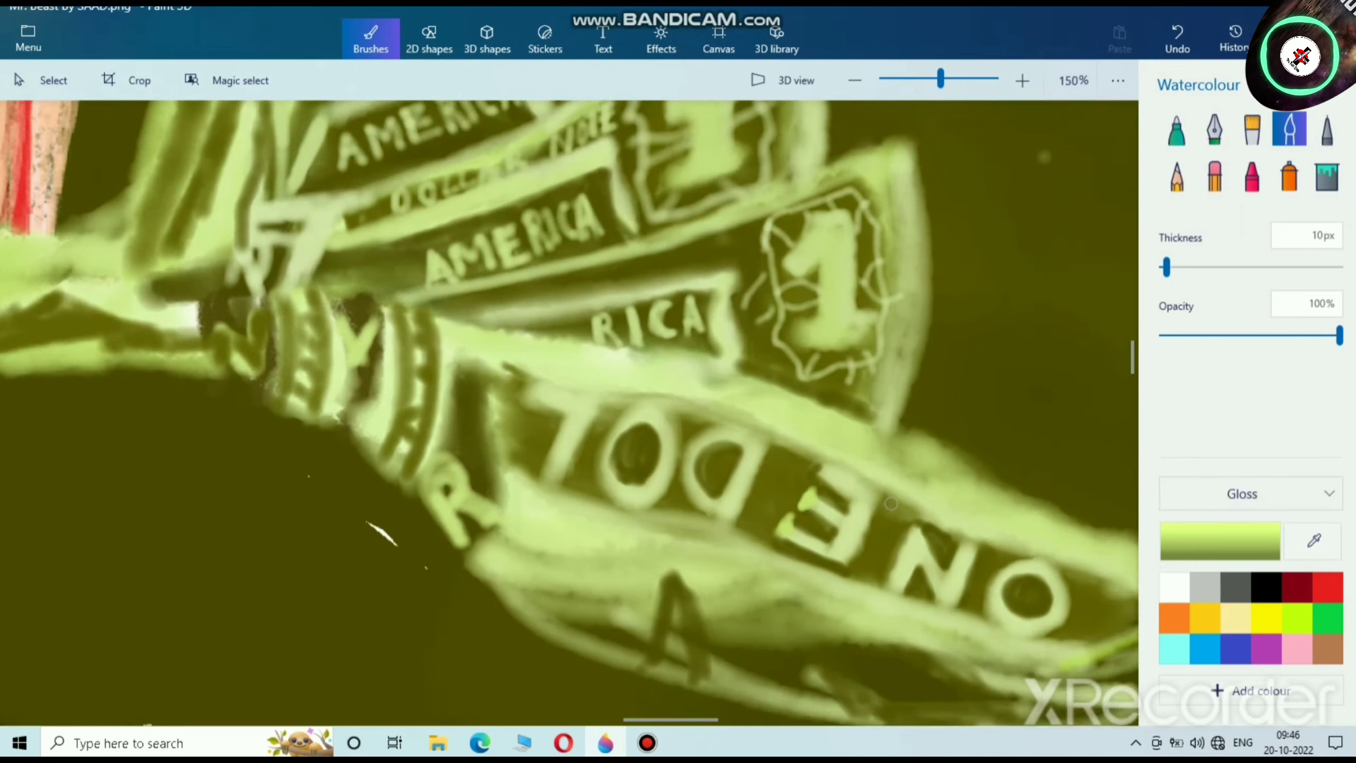
Step: Highlight the upper arm and the adjoining part of the spine of the E in ONE with bright lime
{"action": "scroll", "coordinate": [802, 476], "scroll_direction": "up", "scroll_amount": 7}
{"action": "mouse_move", "coordinate": [705, 367]}
{"action": "left_mouse_down"}
{"action": "mouse_move", "coordinate": [677, 419]}
{"action": "mouse_move", "coordinate": [699, 419]}
{"action": "mouse_move", "coordinate": [670, 428]}
{"action": "mouse_move", "coordinate": [699, 379]}
{"action": "mouse_move", "coordinate": [710, 405]}
{"action": "mouse_move", "coordinate": [676, 435]}
{"action": "mouse_move", "coordinate": [694, 390]}
{"action": "mouse_move", "coordinate": [748, 363]}
{"action": "mouse_move", "coordinate": [693, 424]}
{"action": "mouse_move", "coordinate": [758, 444]}
{"action": "left_mouse_up"}
{"action": "mouse_move", "coordinate": [870, 508]}
{"action": "left_mouse_down"}
{"action": "mouse_move", "coordinate": [859, 598]}
{"action": "mouse_move", "coordinate": [831, 609]}
{"action": "mouse_move", "coordinate": [880, 556]}
{"action": "mouse_move", "coordinate": [866, 626]}
{"action": "left_mouse_up"}
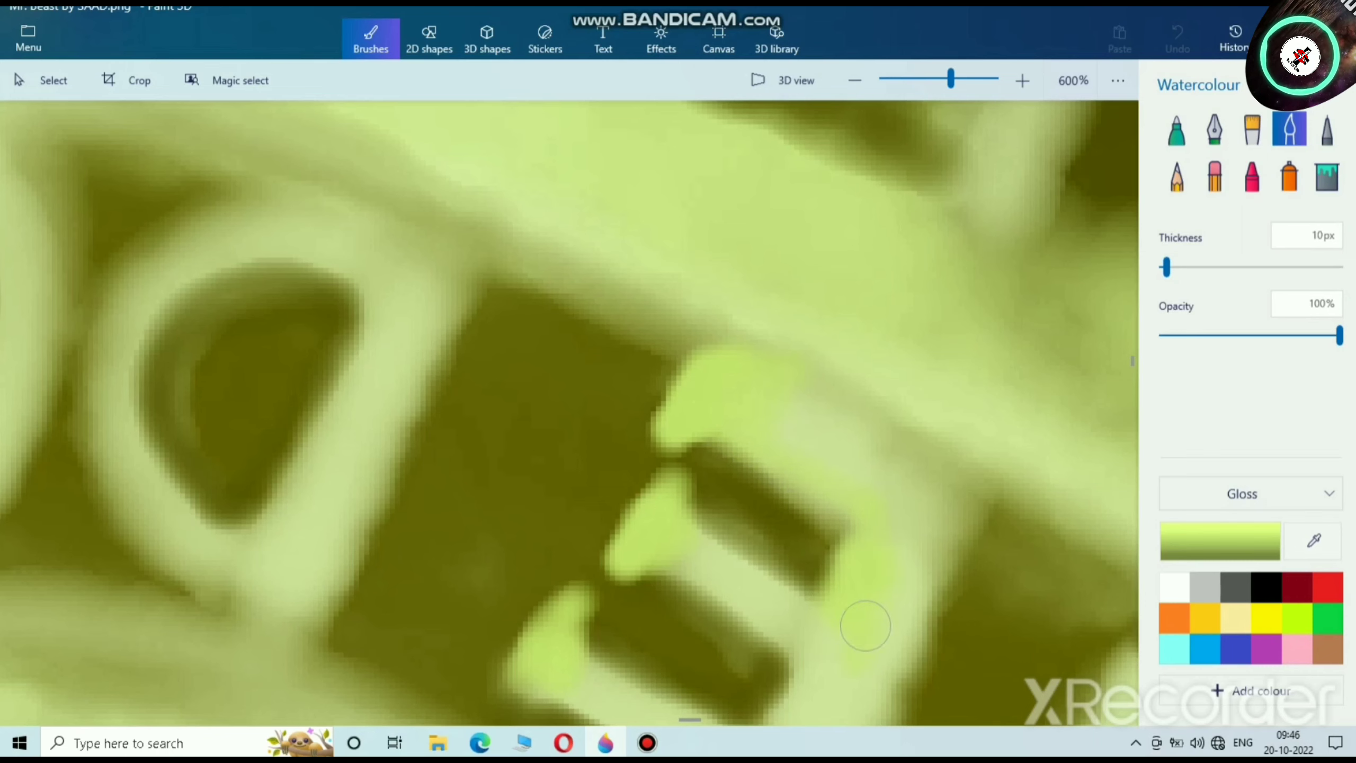
{"action": "mouse_move", "coordinate": [824, 472]}
{"action": "left_mouse_down"}
{"action": "mouse_move", "coordinate": [818, 440]}
{"action": "mouse_move", "coordinate": [885, 606]}
{"action": "mouse_move", "coordinate": [938, 535]}
{"action": "mouse_move", "coordinate": [909, 576]}
{"action": "left_mouse_up"}
{"action": "scroll", "coordinate": [909, 576], "scroll_direction": "down", "scroll_amount": 2}
{"action": "scroll", "coordinate": [909, 576], "scroll_direction": "down", "scroll_amount": 5}
Step: Highlight the lower left foot and upper right tip of the N in ONE with bright lime
{"action": "scroll", "coordinate": [686, 449], "scroll_direction": "up", "scroll_amount": 5}
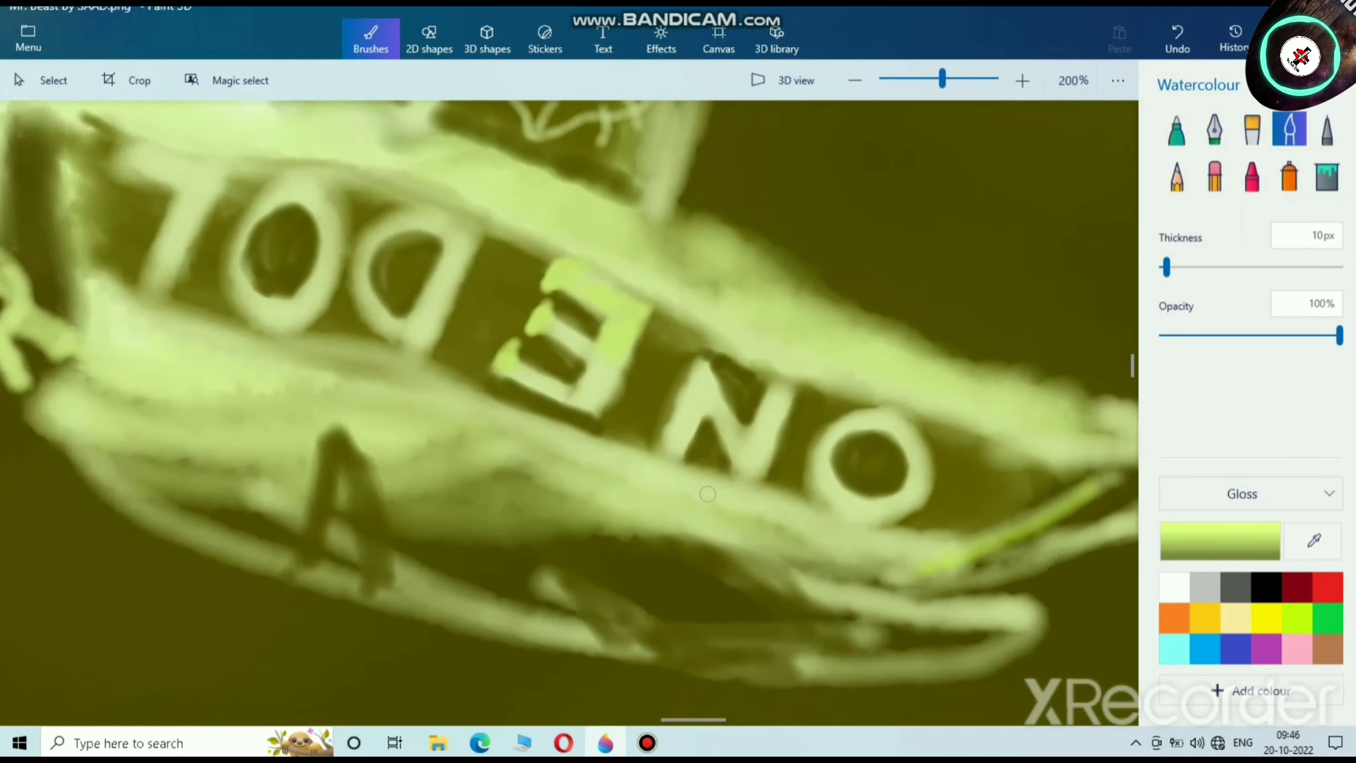
{"action": "mouse_move", "coordinate": [646, 404]}
{"action": "left_mouse_down"}
{"action": "mouse_move", "coordinate": [678, 422]}
{"action": "mouse_move", "coordinate": [705, 410]}
{"action": "left_mouse_up"}
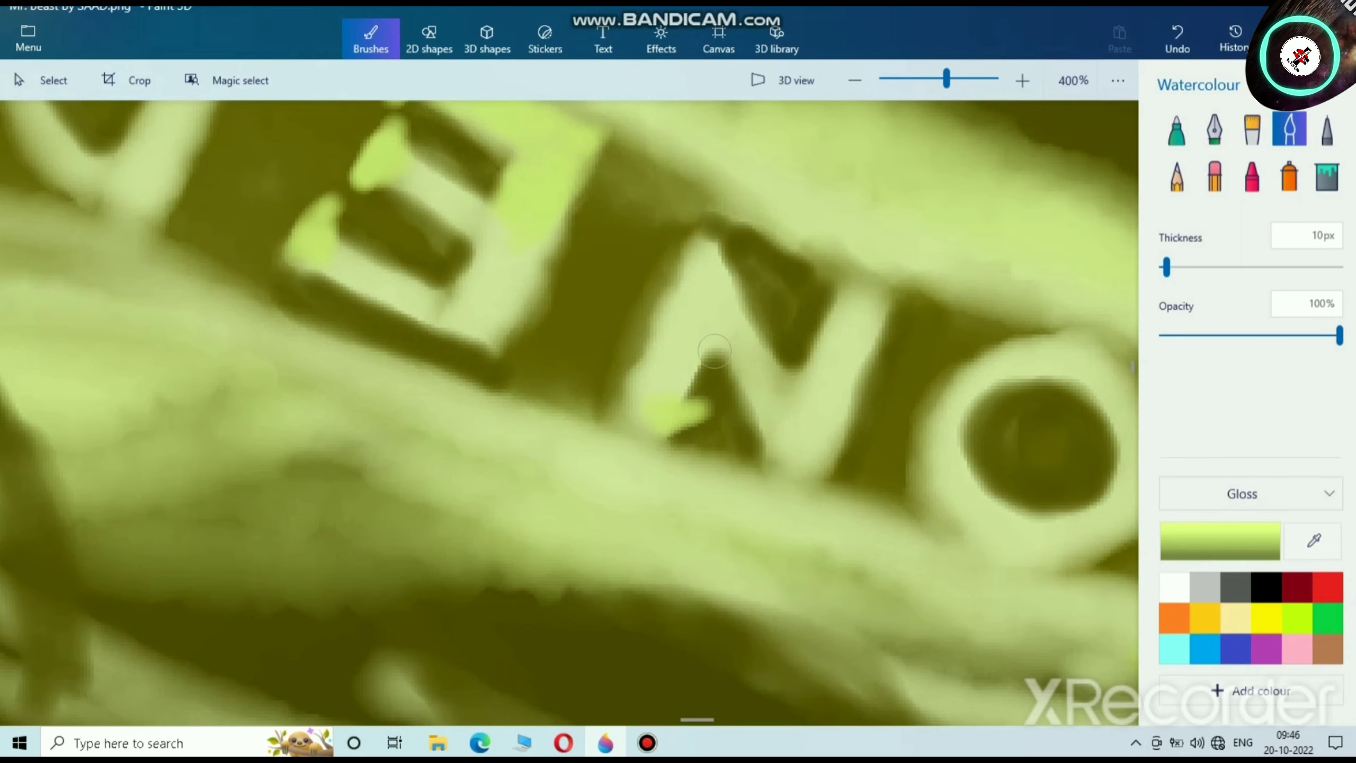
{"action": "mouse_move", "coordinate": [817, 326]}
{"action": "left_mouse_down"}
{"action": "mouse_move", "coordinate": [824, 284]}
{"action": "mouse_move", "coordinate": [854, 293]}
{"action": "left_mouse_up"}
{"action": "scroll", "coordinate": [906, 445], "scroll_direction": "down", "scroll_amount": 4}
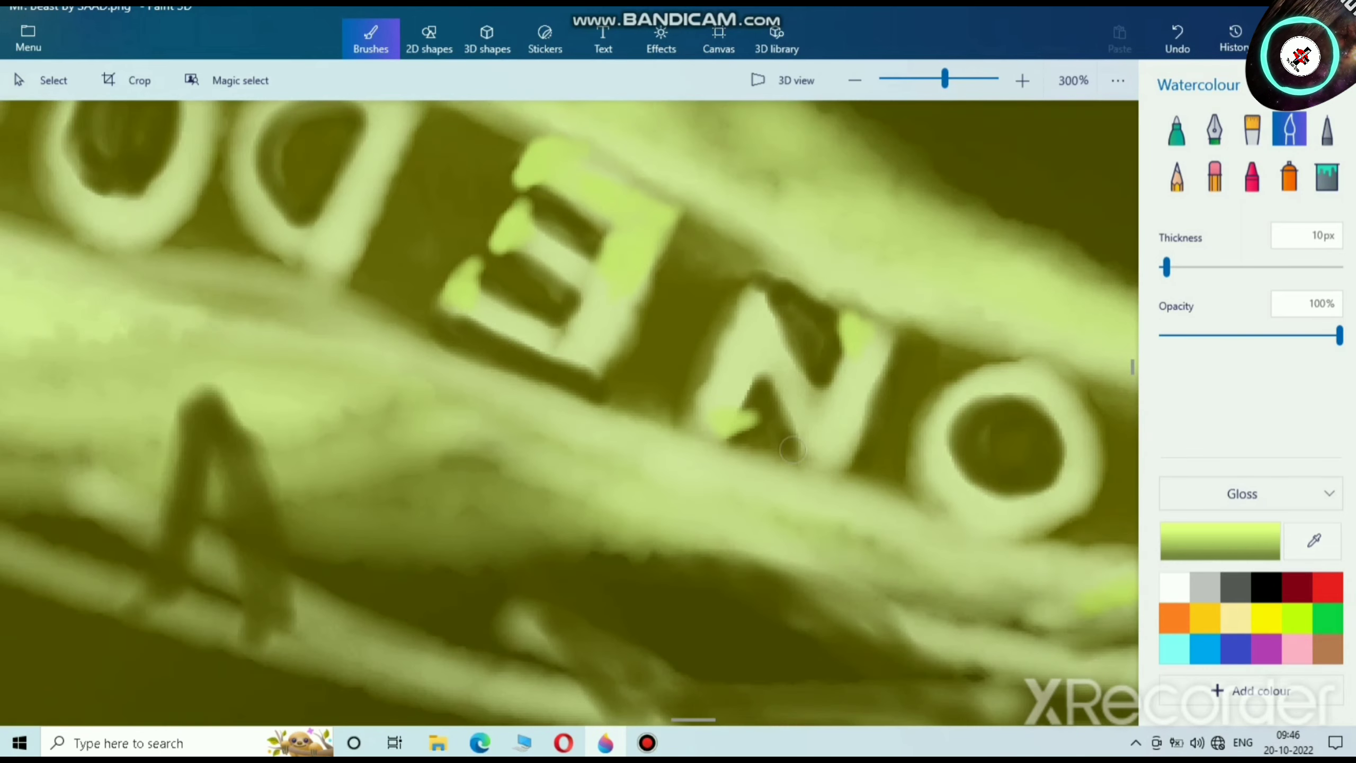
Step: Paint bright lime highlights along both strokes of the inverted L in DOL
{"action": "scroll", "coordinate": [627, 463], "scroll_direction": "up", "scroll_amount": 4}
{"action": "scroll", "coordinate": [627, 463], "scroll_direction": "down", "scroll_amount": 3}
{"action": "scroll", "coordinate": [238, 495], "scroll_direction": "up", "scroll_amount": 3}
{"action": "mouse_move", "coordinate": [35, 360]}
{"action": "left_mouse_down"}
{"action": "mouse_move", "coordinate": [100, 364]}
{"action": "mouse_move", "coordinate": [78, 365]}
{"action": "mouse_move", "coordinate": [62, 334]}
{"action": "mouse_move", "coordinate": [58, 381]}
{"action": "mouse_move", "coordinate": [33, 329]}
{"action": "mouse_move", "coordinate": [72, 318]}
{"action": "left_mouse_up"}
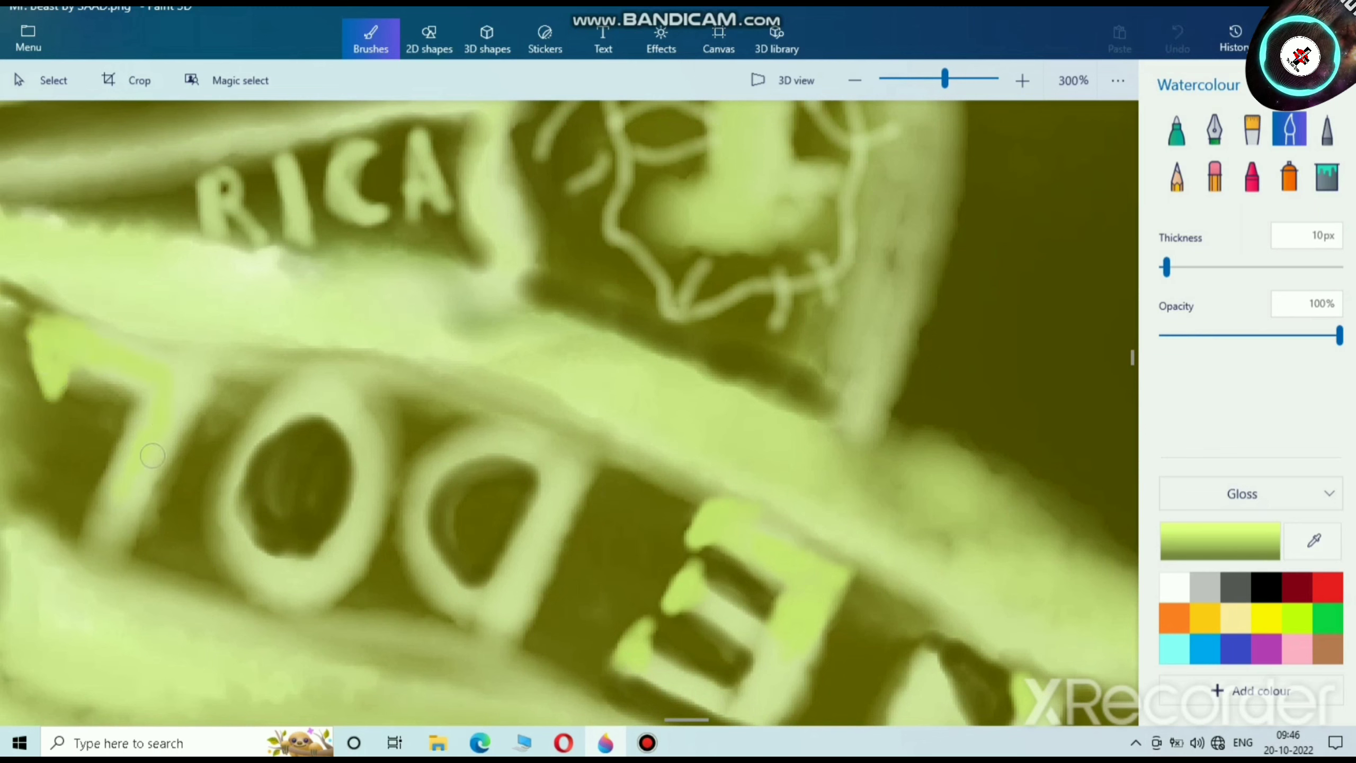
{"action": "mouse_move", "coordinate": [151, 476]}
{"action": "left_mouse_down"}
{"action": "mouse_move", "coordinate": [138, 514]}
{"action": "mouse_move", "coordinate": [188, 414]}
{"action": "mouse_move", "coordinate": [155, 487]}
{"action": "mouse_move", "coordinate": [120, 511]}
{"action": "left_mouse_up"}
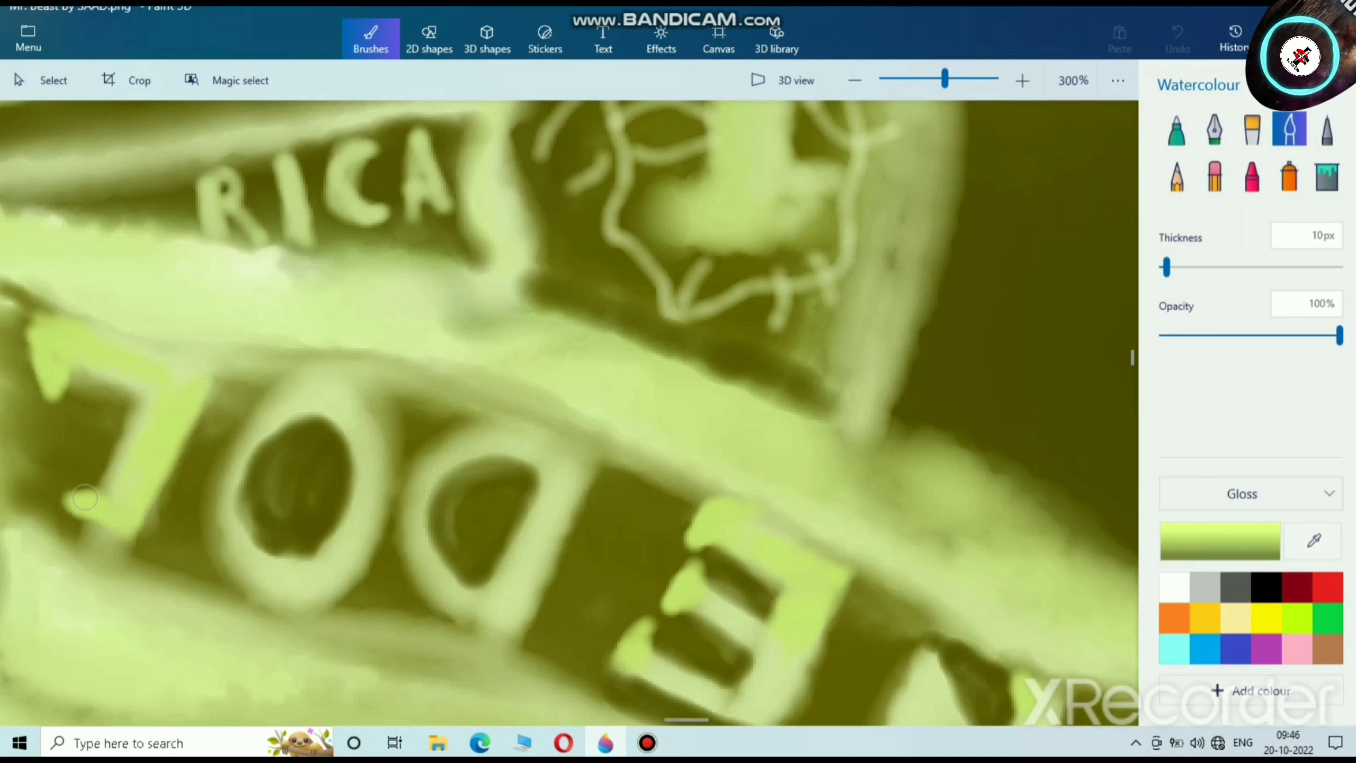
Step: Undo the bright lime highlights painted on the inverted L in DOL
{"action": "mouse_move", "coordinate": [139, 418]}
{"action": "left_mouse_down"}
{"action": "mouse_move", "coordinate": [71, 376]}
{"action": "mouse_move", "coordinate": [154, 406]}
{"action": "left_mouse_up"}
{"action": "key", "text": "ctrl+z"}
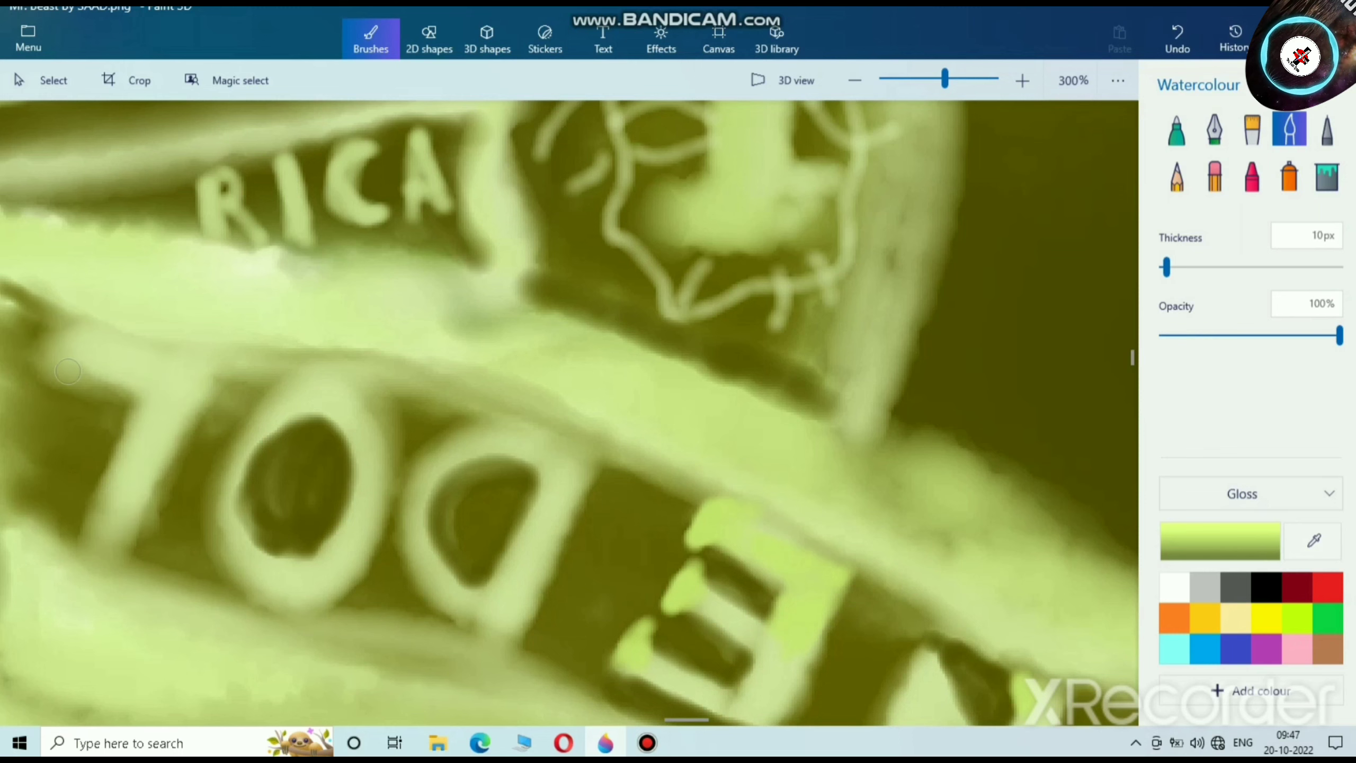
{"action": "key", "text": "ctrl+y"}
{"action": "key", "text": "ctrl+y"}
{"action": "scroll", "coordinate": [196, 468], "scroll_direction": "down", "scroll_amount": 5}
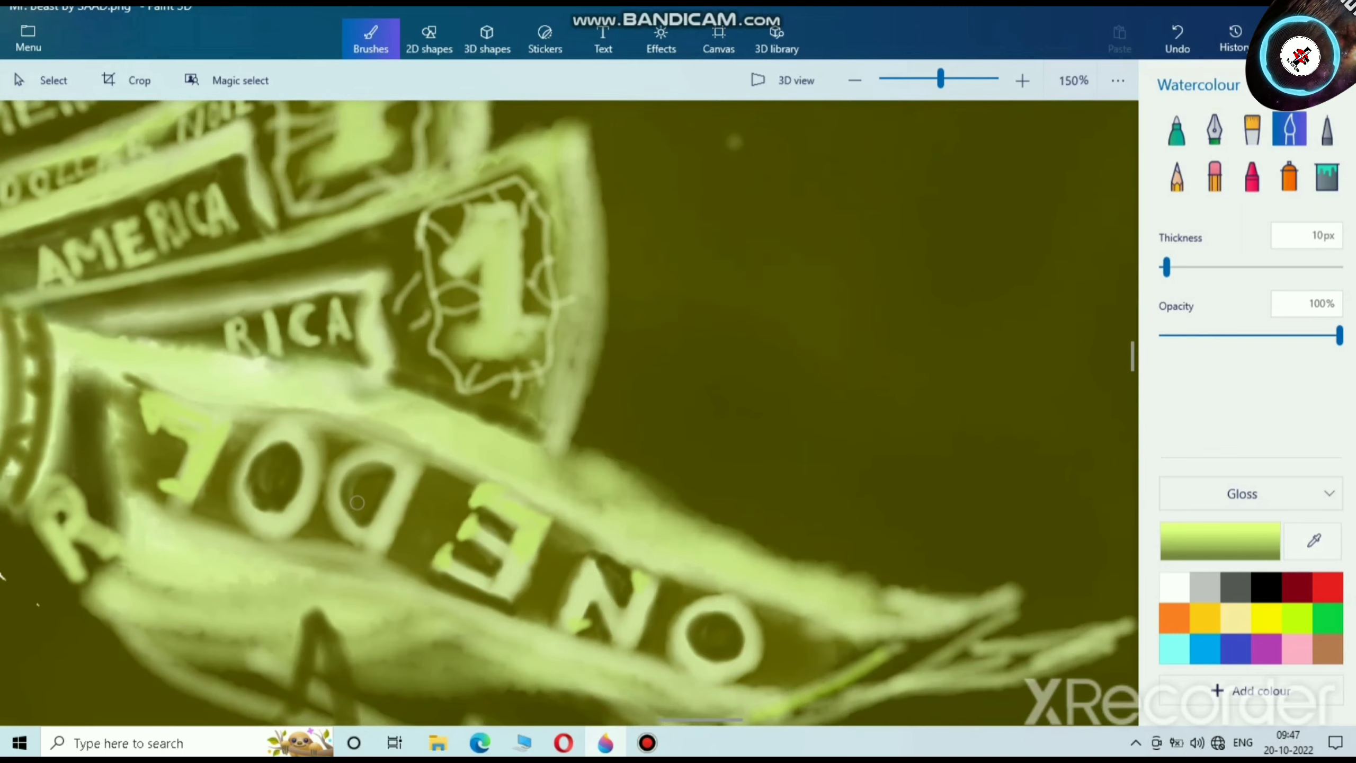
{"action": "key", "text": "ctrl+z"}
Step: Repaint the inverted L in DOL with bright lime, giving both ends small serif tips and filling its long stroke
{"action": "scroll", "coordinate": [175, 387], "scroll_direction": "up", "scroll_amount": 5}
{"action": "left_click_drag", "start_coordinate": [128, 421], "coordinate": [143, 475]}
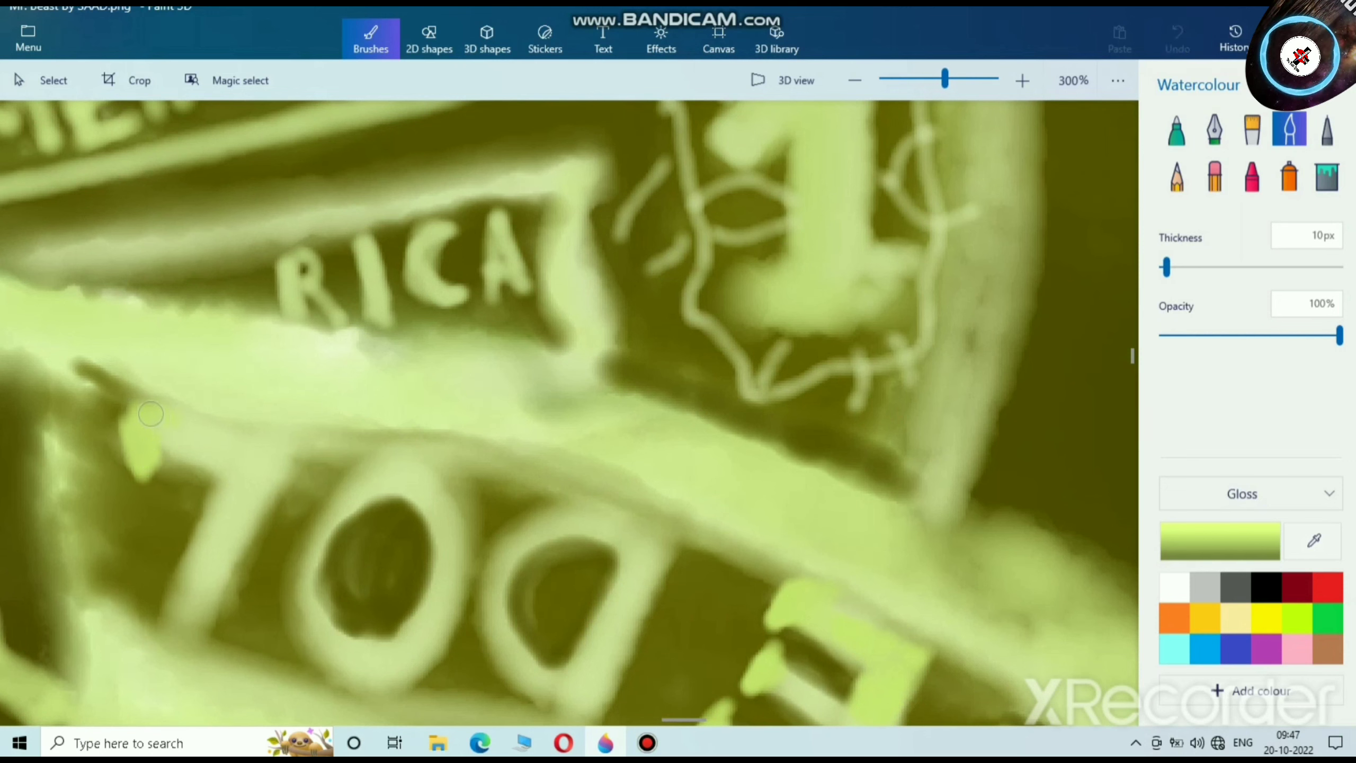
{"action": "mouse_move", "coordinate": [172, 616]}
{"action": "left_mouse_down"}
{"action": "mouse_move", "coordinate": [195, 620]}
{"action": "mouse_move", "coordinate": [165, 580]}
{"action": "mouse_move", "coordinate": [154, 603]}
{"action": "left_mouse_up"}
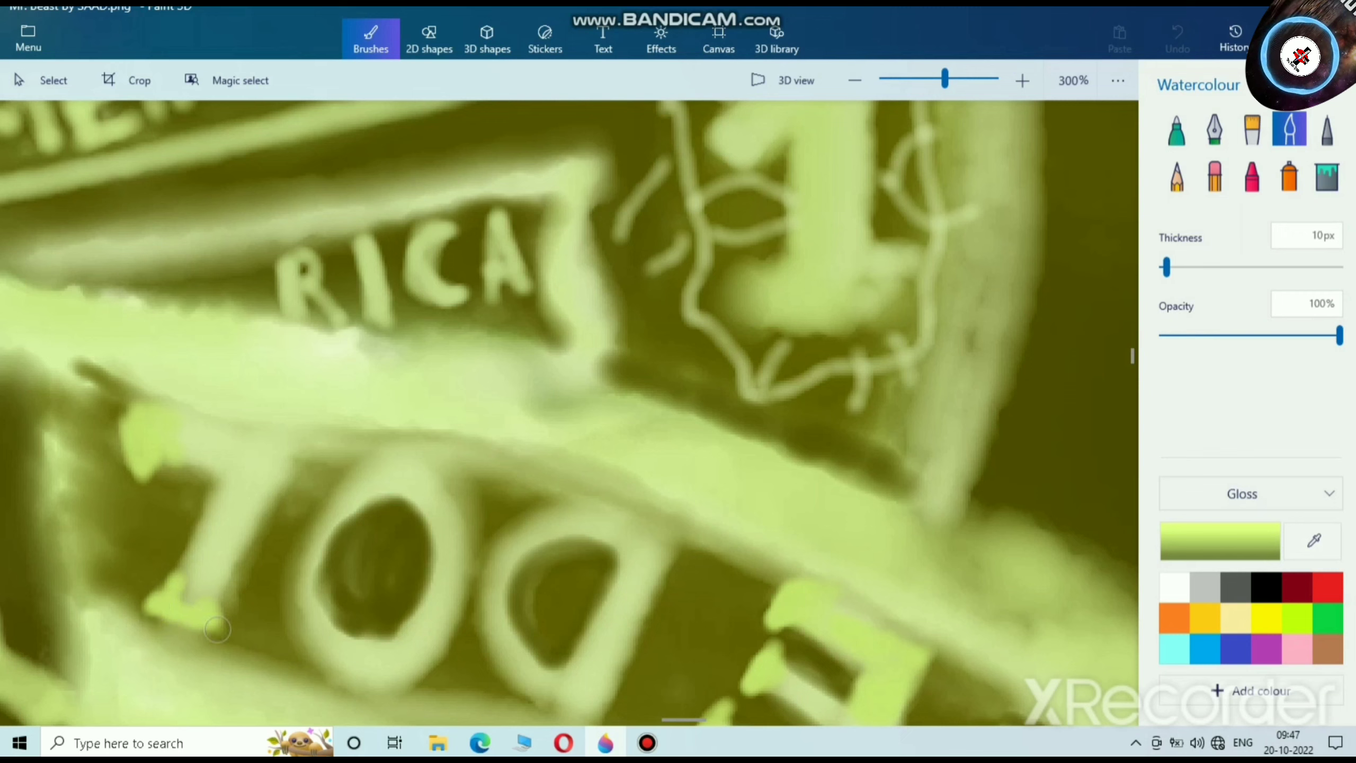
{"action": "left_click_drag", "start_coordinate": [243, 483], "coordinate": [146, 450]}
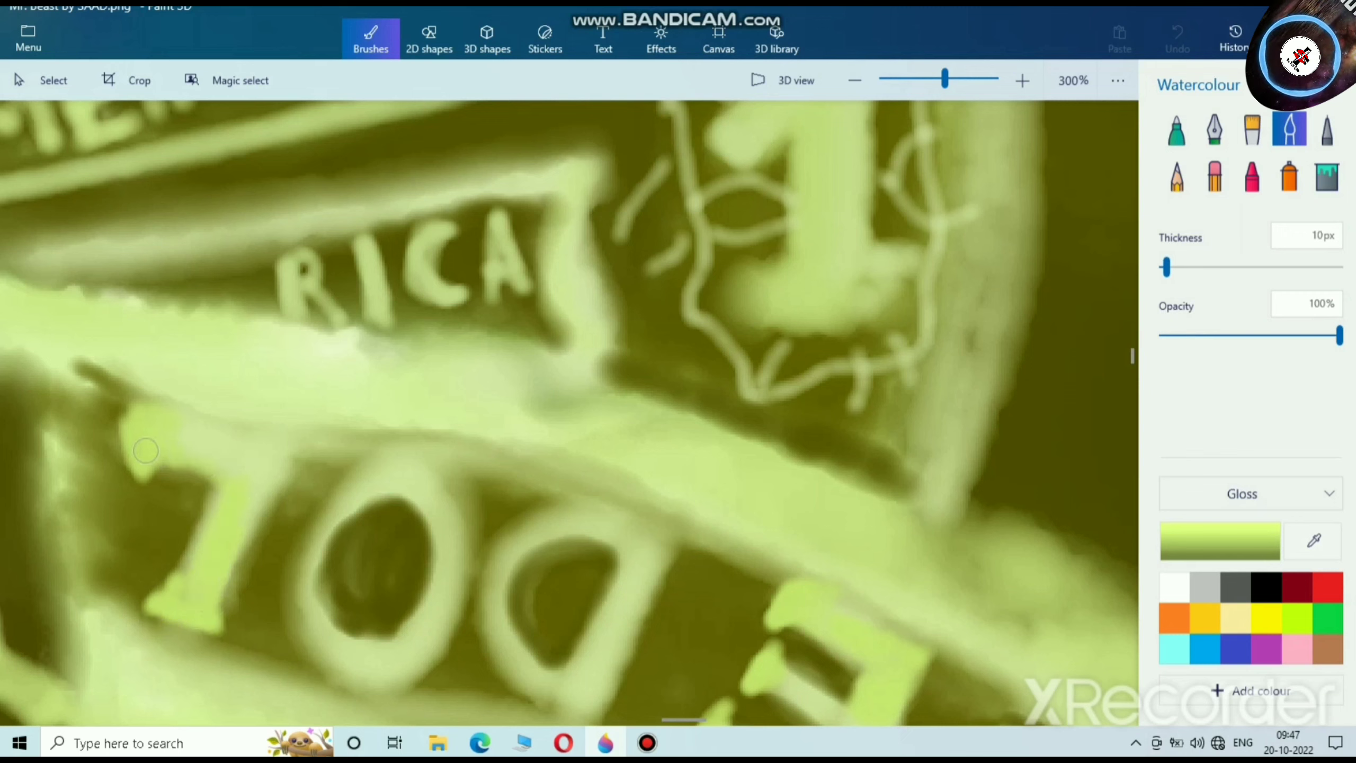
{"action": "left_click_drag", "start_coordinate": [254, 469], "coordinate": [211, 620]}
Step: Fill both uprights and the diagonal of the N in ONE with bright lime
{"action": "scroll", "coordinate": [386, 674], "scroll_direction": "down", "scroll_amount": 5}
{"action": "scroll", "coordinate": [539, 409], "scroll_direction": "down", "scroll_amount": 3}
{"action": "scroll", "coordinate": [540, 409], "scroll_direction": "right", "scroll_amount": 2}
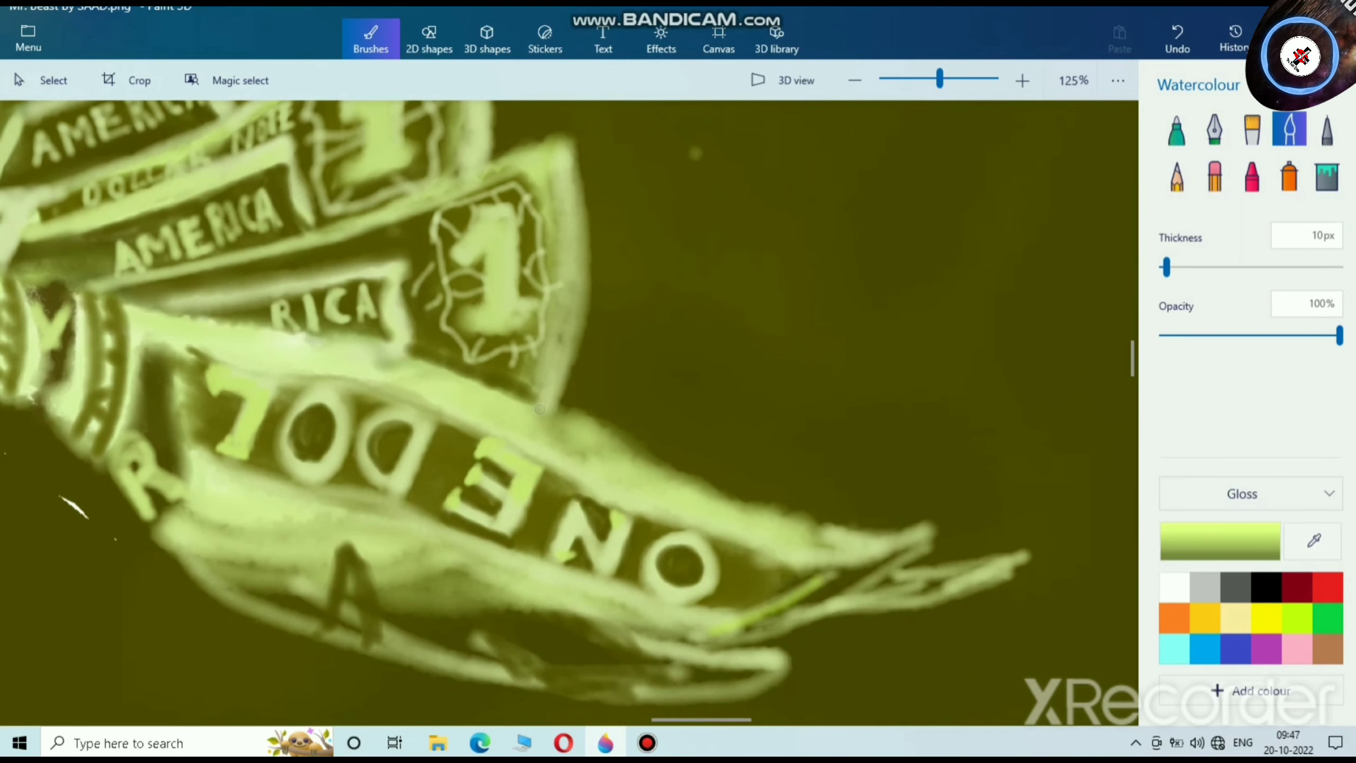
{"action": "scroll", "coordinate": [597, 580], "scroll_direction": "up", "scroll_amount": 10}
{"action": "mouse_move", "coordinate": [577, 347]}
{"action": "left_mouse_down"}
{"action": "mouse_move", "coordinate": [522, 518]}
{"action": "mouse_move", "coordinate": [566, 390]}
{"action": "mouse_move", "coordinate": [481, 587]}
{"action": "mouse_move", "coordinate": [554, 472]}
{"action": "mouse_move", "coordinate": [615, 321]}
{"action": "mouse_move", "coordinate": [724, 564]}
{"action": "mouse_move", "coordinate": [605, 408]}
{"action": "mouse_move", "coordinate": [582, 521]}
{"action": "left_mouse_up"}
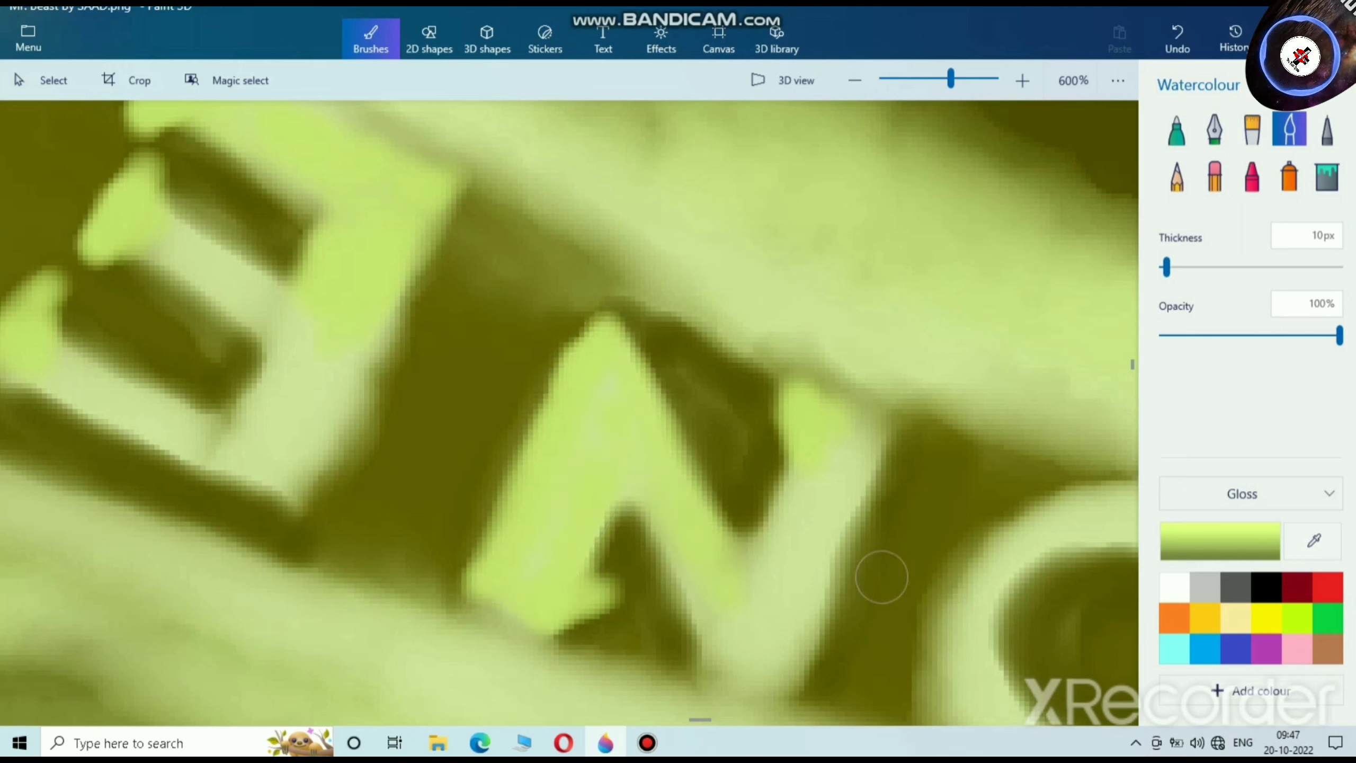
{"action": "mouse_move", "coordinate": [881, 435]}
{"action": "left_mouse_down"}
{"action": "mouse_move", "coordinate": [825, 534]}
{"action": "mouse_move", "coordinate": [865, 443]}
{"action": "mouse_move", "coordinate": [779, 673]}
{"action": "mouse_move", "coordinate": [767, 621]}
{"action": "left_mouse_up"}
{"action": "mouse_move", "coordinate": [816, 421]}
{"action": "left_mouse_down"}
{"action": "mouse_move", "coordinate": [863, 440]}
{"action": "mouse_move", "coordinate": [700, 530]}
{"action": "left_mouse_up"}
{"action": "left_click_drag", "start_coordinate": [747, 573], "coordinate": [775, 562]}
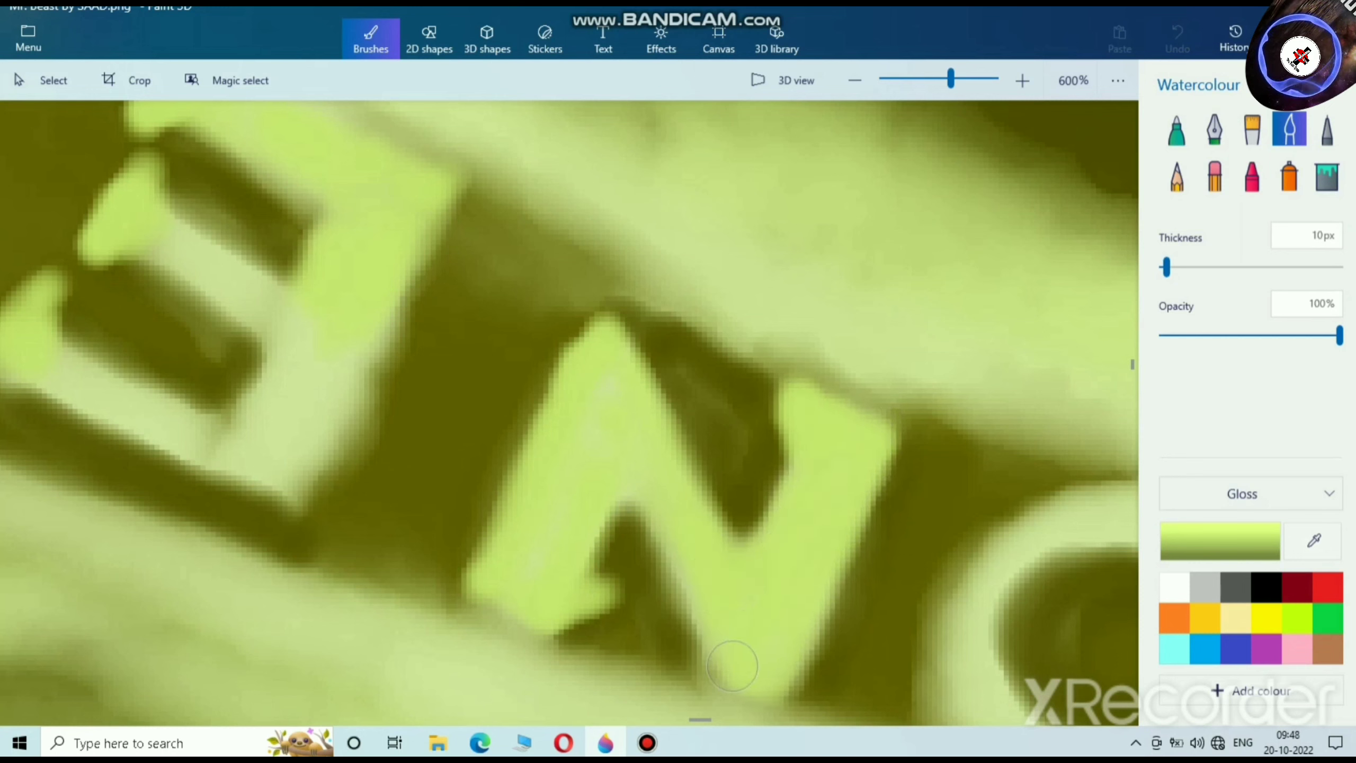
{"action": "mouse_move", "coordinate": [732, 666]}
{"action": "left_mouse_down"}
{"action": "mouse_move", "coordinate": [697, 614]}
{"action": "mouse_move", "coordinate": [741, 586]}
{"action": "left_mouse_up"}
Step: Paint the ring of the O in ONE bright lime and narrow its dark centre
{"action": "scroll", "coordinate": [740, 584], "scroll_direction": "down", "scroll_amount": 5}
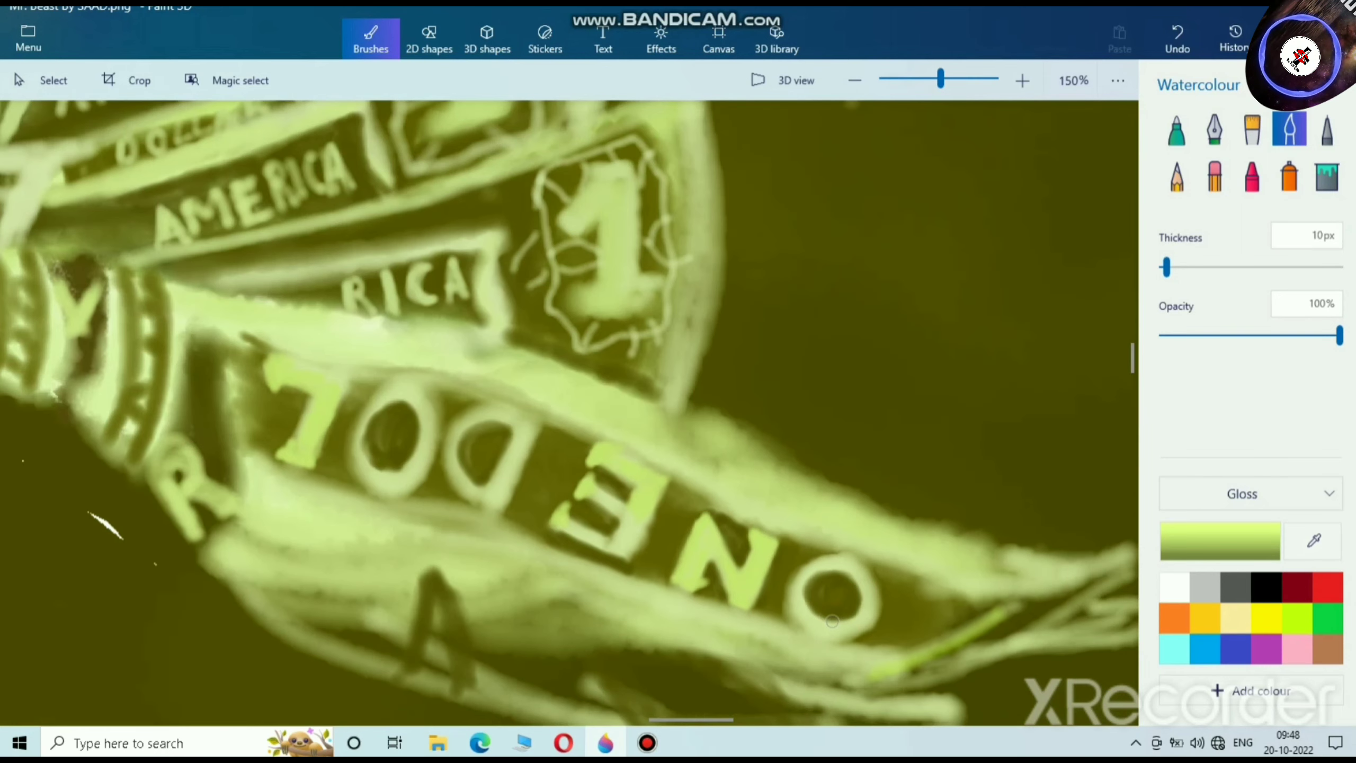
{"action": "scroll", "coordinate": [832, 621], "scroll_direction": "up", "scroll_amount": 5}
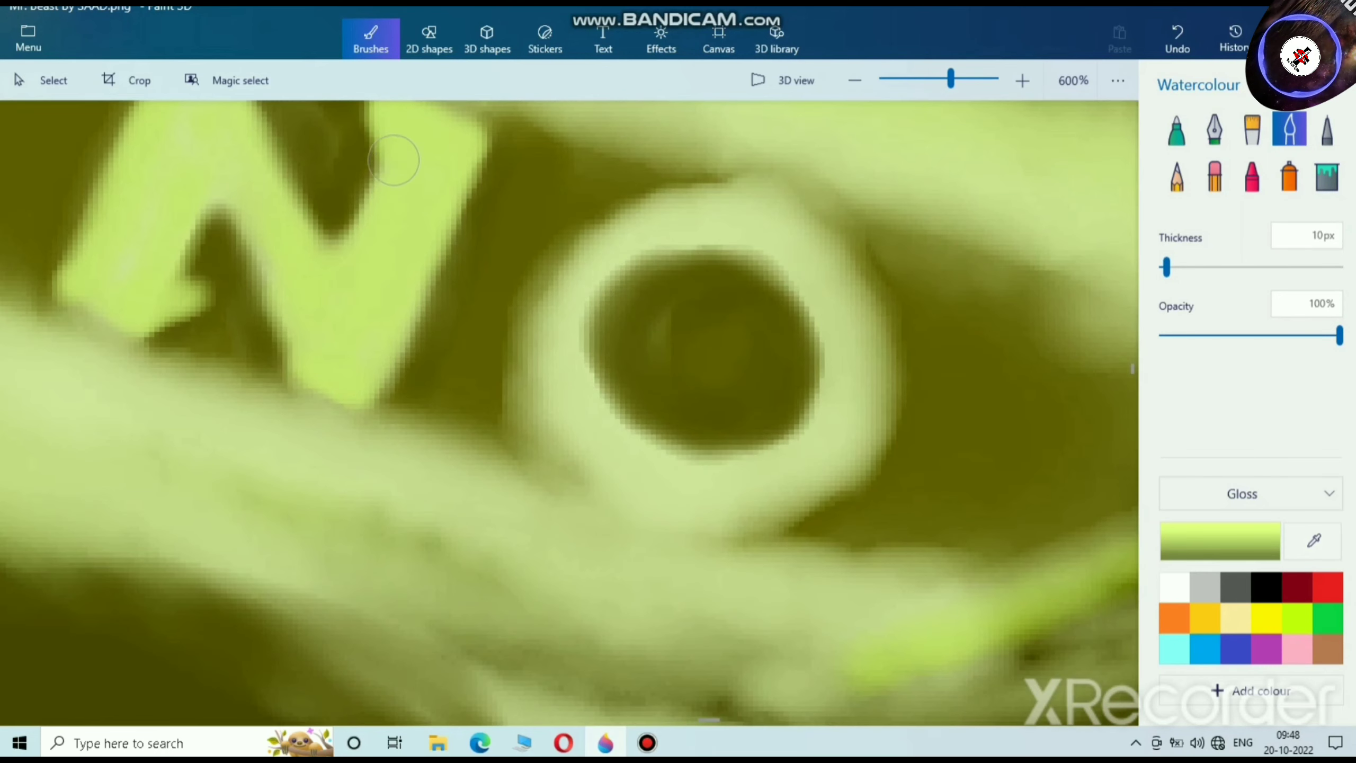
{"action": "mouse_move", "coordinate": [393, 151]}
{"action": "left_mouse_down"}
{"action": "mouse_move", "coordinate": [340, 254]}
{"action": "mouse_move", "coordinate": [408, 121]}
{"action": "mouse_move", "coordinate": [676, 284]}
{"action": "mouse_move", "coordinate": [704, 204]}
{"action": "mouse_move", "coordinate": [567, 258]}
{"action": "mouse_move", "coordinate": [552, 385]}
{"action": "mouse_move", "coordinate": [693, 508]}
{"action": "mouse_move", "coordinate": [835, 456]}
{"action": "mouse_move", "coordinate": [810, 272]}
{"action": "mouse_move", "coordinate": [640, 230]}
{"action": "mouse_move", "coordinate": [591, 406]}
{"action": "mouse_move", "coordinate": [755, 457]}
{"action": "mouse_move", "coordinate": [793, 279]}
{"action": "mouse_move", "coordinate": [682, 245]}
{"action": "mouse_move", "coordinate": [610, 355]}
{"action": "mouse_move", "coordinate": [702, 439]}
{"action": "mouse_move", "coordinate": [786, 383]}
{"action": "mouse_move", "coordinate": [747, 282]}
{"action": "mouse_move", "coordinate": [621, 296]}
{"action": "mouse_move", "coordinate": [609, 441]}
{"action": "mouse_move", "coordinate": [757, 228]}
{"action": "left_mouse_up"}
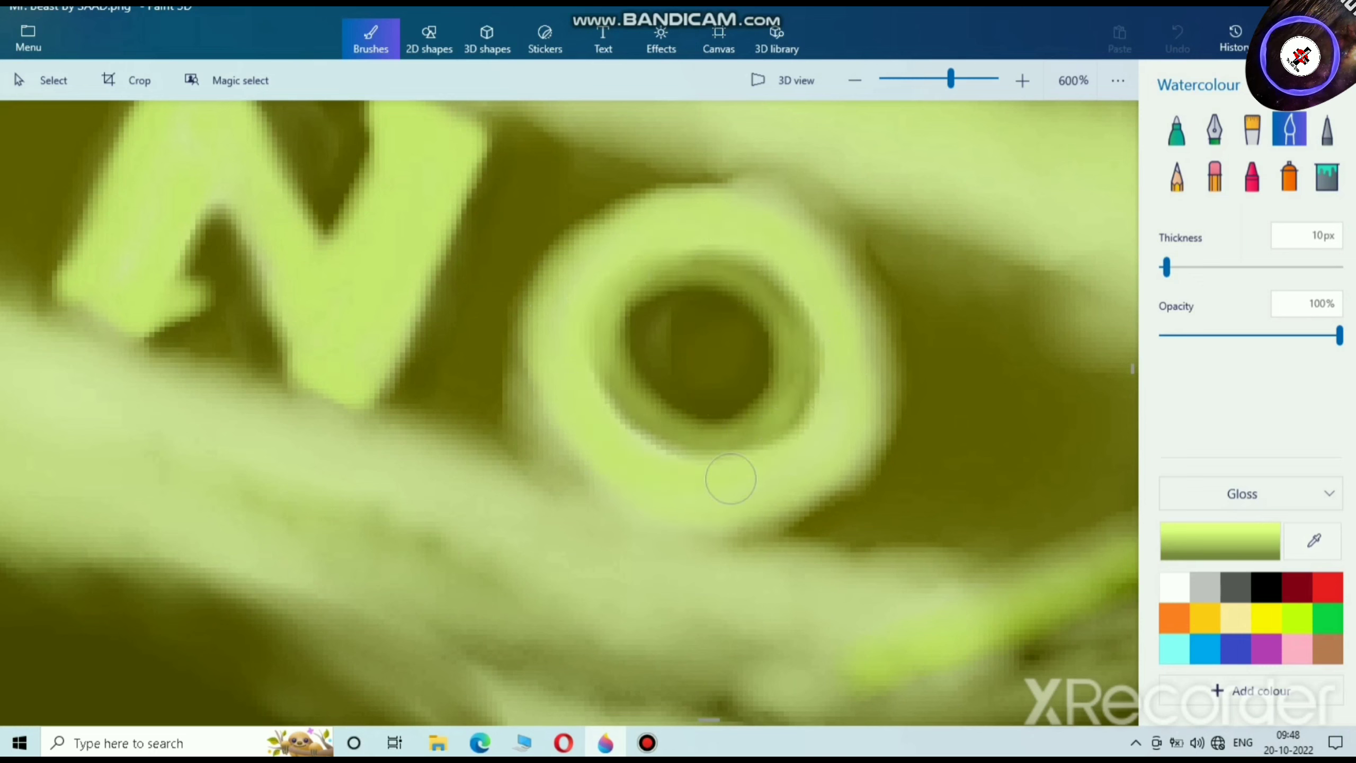
{"action": "mouse_move", "coordinate": [817, 480]}
{"action": "left_mouse_down"}
{"action": "mouse_move", "coordinate": [855, 508]}
{"action": "mouse_move", "coordinate": [687, 214]}
{"action": "left_mouse_up"}
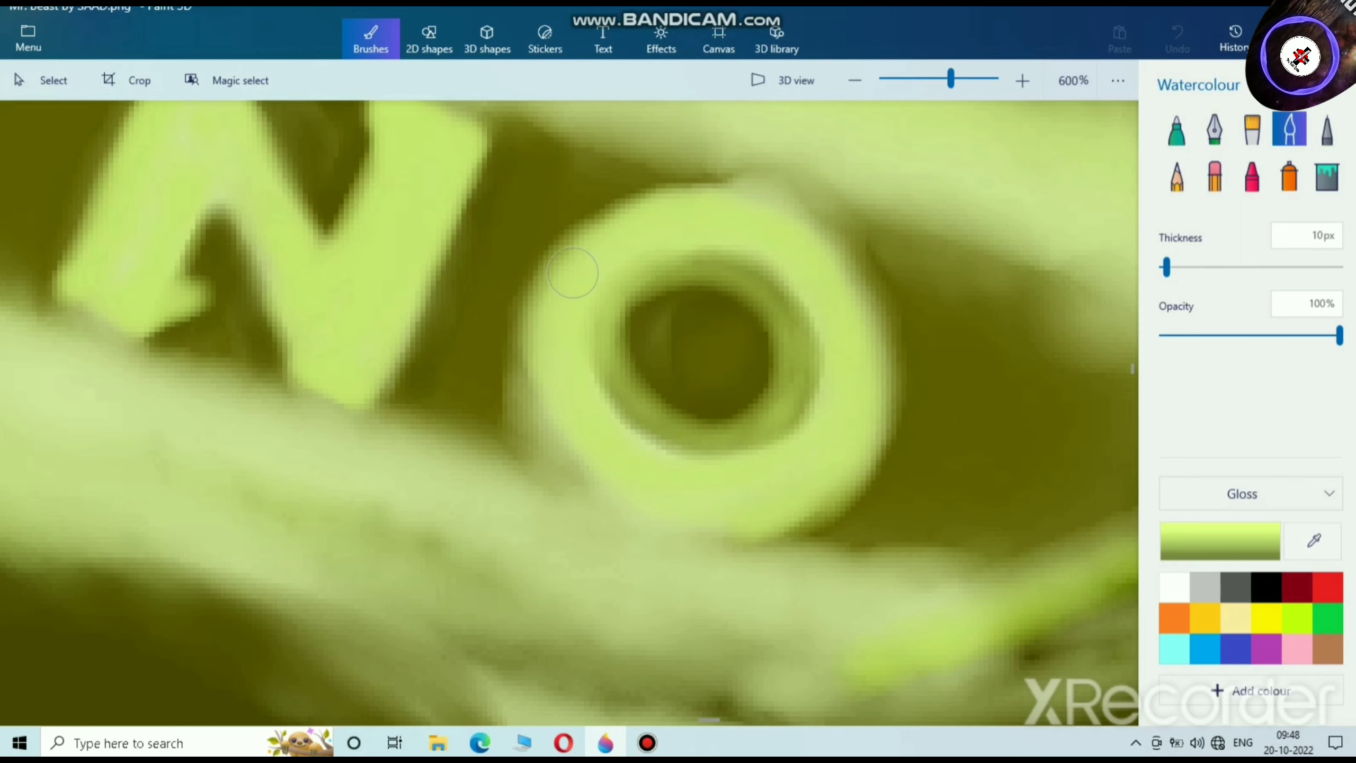
{"action": "mouse_move", "coordinate": [573, 273]}
{"action": "left_mouse_down"}
{"action": "mouse_move", "coordinate": [764, 209]}
{"action": "mouse_move", "coordinate": [549, 301]}
{"action": "mouse_move", "coordinate": [539, 377]}
{"action": "mouse_move", "coordinate": [654, 191]}
{"action": "mouse_move", "coordinate": [635, 184]}
{"action": "mouse_move", "coordinate": [564, 268]}
{"action": "left_mouse_up"}
Step: Paint the straight stem and the curved bowl of the D in DOL bright lime
{"action": "scroll", "coordinate": [563, 268], "scroll_direction": "down", "scroll_amount": 10}
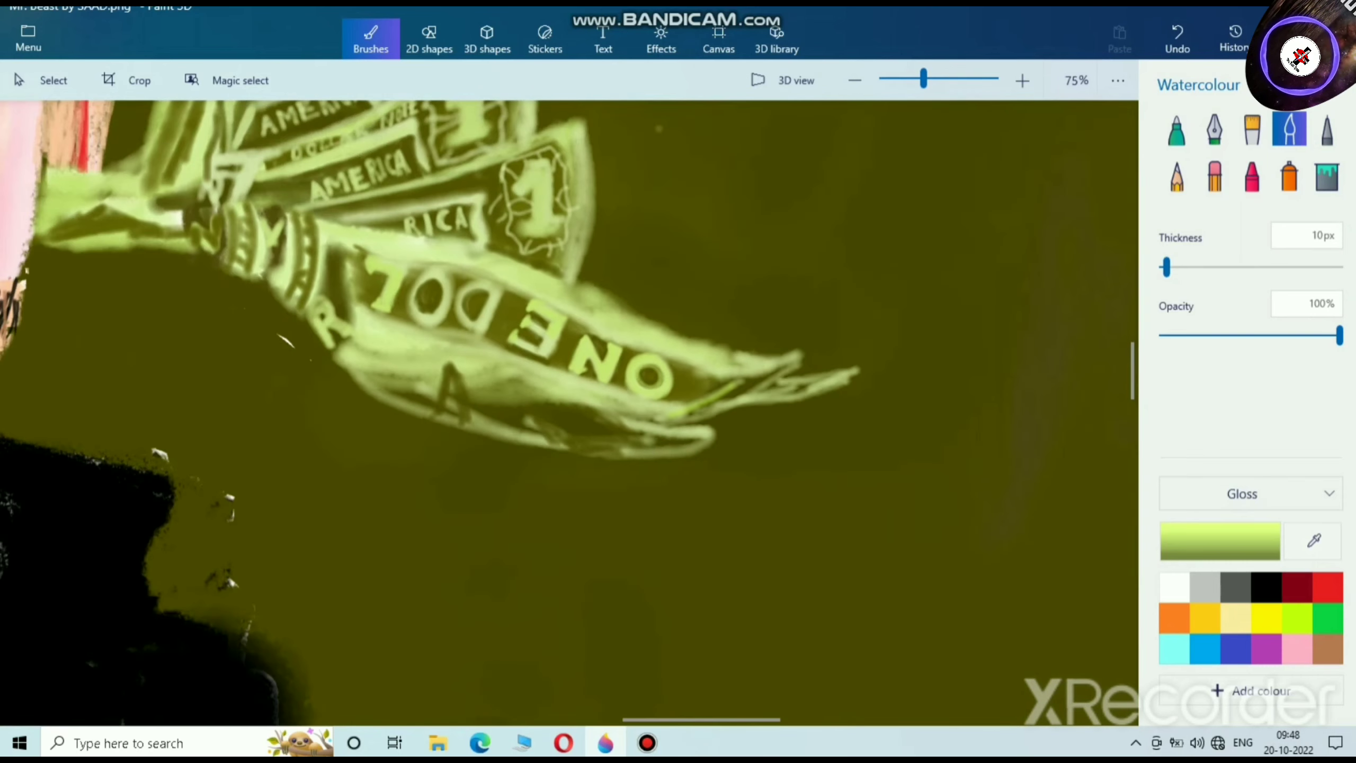
{"action": "scroll", "coordinate": [496, 314], "scroll_direction": "up", "scroll_amount": 5}
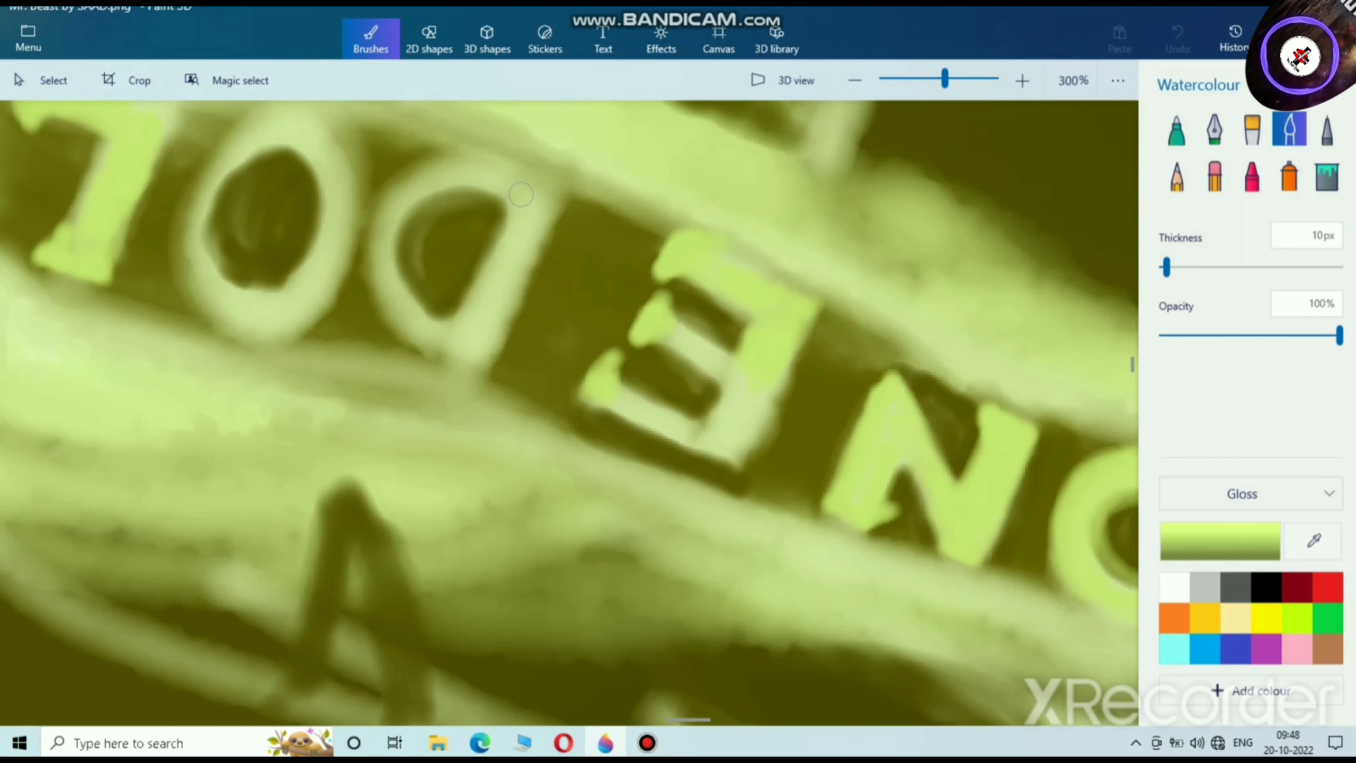
{"action": "mouse_move", "coordinate": [521, 195]}
{"action": "left_mouse_down"}
{"action": "mouse_move", "coordinate": [458, 173]}
{"action": "mouse_move", "coordinate": [387, 221]}
{"action": "mouse_move", "coordinate": [428, 316]}
{"action": "mouse_move", "coordinate": [410, 214]}
{"action": "mouse_move", "coordinate": [480, 187]}
{"action": "mouse_move", "coordinate": [526, 209]}
{"action": "mouse_move", "coordinate": [450, 198]}
{"action": "mouse_move", "coordinate": [376, 269]}
{"action": "mouse_move", "coordinate": [436, 353]}
{"action": "left_mouse_up"}
{"action": "left_click_drag", "start_coordinate": [520, 248], "coordinate": [539, 223]}
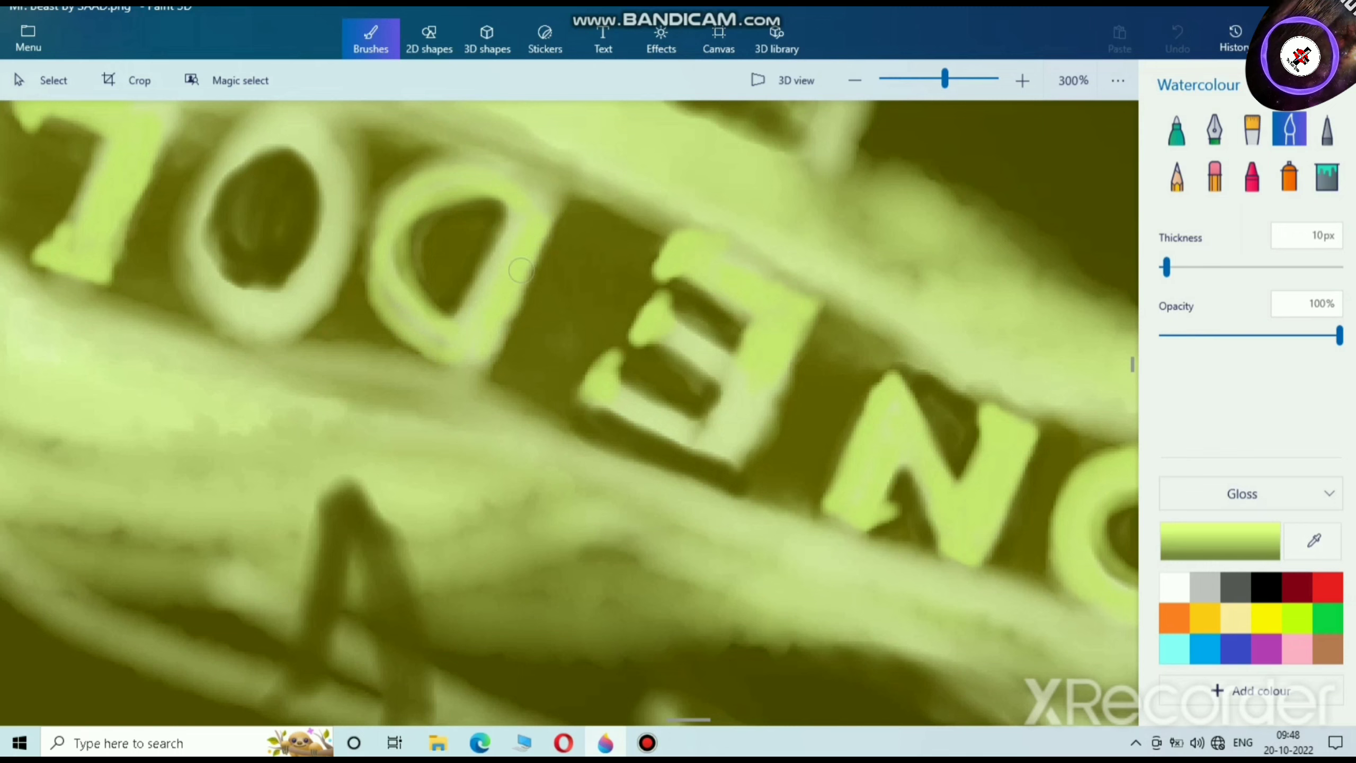
{"action": "mouse_move", "coordinate": [475, 187]}
{"action": "left_mouse_down"}
{"action": "mouse_move", "coordinate": [397, 228]}
{"action": "mouse_move", "coordinate": [388, 308]}
{"action": "mouse_move", "coordinate": [371, 273]}
{"action": "mouse_move", "coordinate": [419, 180]}
{"action": "mouse_move", "coordinate": [379, 248]}
{"action": "mouse_move", "coordinate": [399, 305]}
{"action": "mouse_move", "coordinate": [366, 271]}
{"action": "mouse_move", "coordinate": [446, 164]}
{"action": "left_mouse_up"}
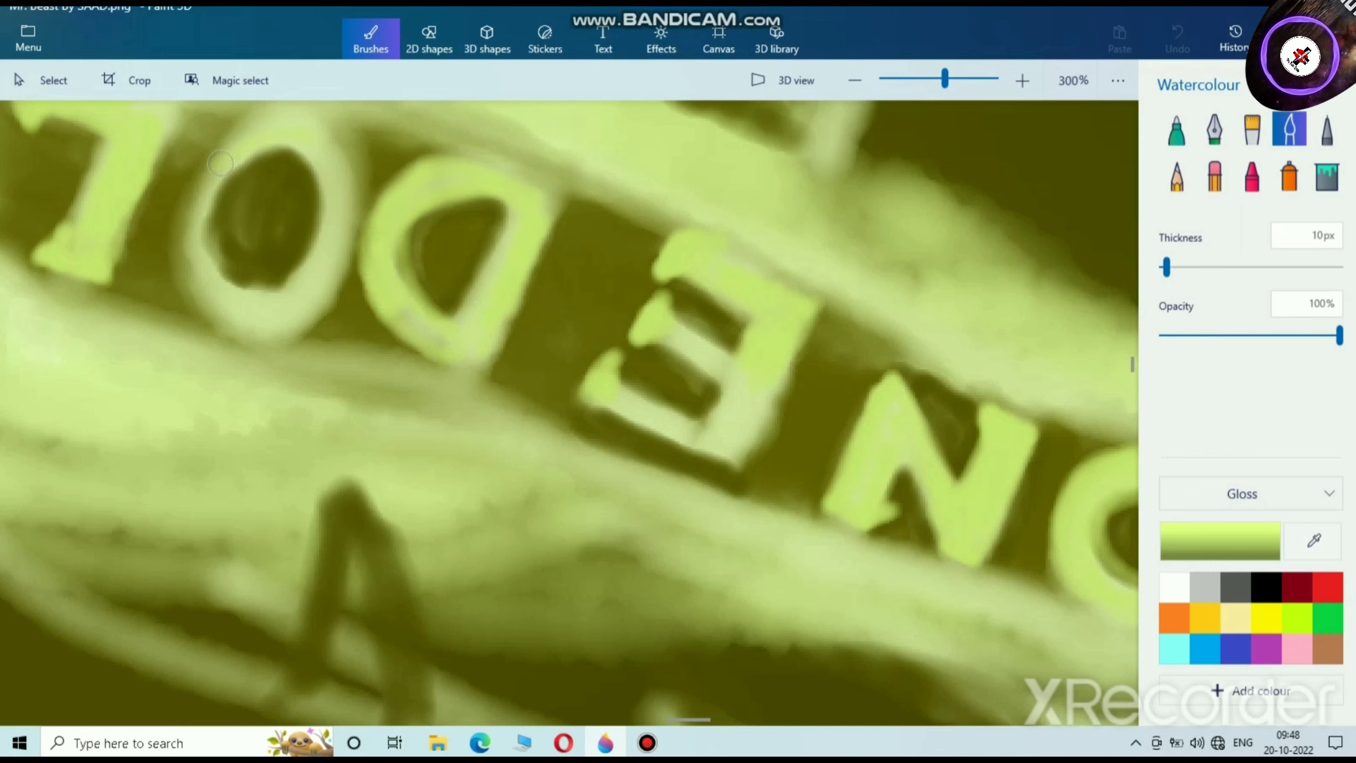
Step: Paint the ring of the O in DOL bright lime, thickening it inward around the dark centre
{"action": "mouse_move", "coordinate": [220, 164]}
{"action": "left_mouse_down"}
{"action": "mouse_move", "coordinate": [215, 269]}
{"action": "mouse_move", "coordinate": [305, 245]}
{"action": "mouse_move", "coordinate": [295, 156]}
{"action": "mouse_move", "coordinate": [212, 218]}
{"action": "mouse_move", "coordinate": [271, 288]}
{"action": "mouse_move", "coordinate": [322, 187]}
{"action": "mouse_move", "coordinate": [261, 161]}
{"action": "mouse_move", "coordinate": [239, 253]}
{"action": "mouse_move", "coordinate": [310, 255]}
{"action": "mouse_move", "coordinate": [299, 156]}
{"action": "mouse_move", "coordinate": [224, 165]}
{"action": "mouse_move", "coordinate": [245, 280]}
{"action": "mouse_move", "coordinate": [326, 233]}
{"action": "mouse_move", "coordinate": [268, 154]}
{"action": "mouse_move", "coordinate": [217, 265]}
{"action": "mouse_move", "coordinate": [286, 273]}
{"action": "mouse_move", "coordinate": [251, 266]}
{"action": "mouse_move", "coordinate": [232, 176]}
{"action": "mouse_move", "coordinate": [284, 160]}
{"action": "mouse_move", "coordinate": [315, 185]}
{"action": "left_mouse_up"}
{"action": "left_click_drag", "start_coordinate": [219, 170], "coordinate": [329, 171]}
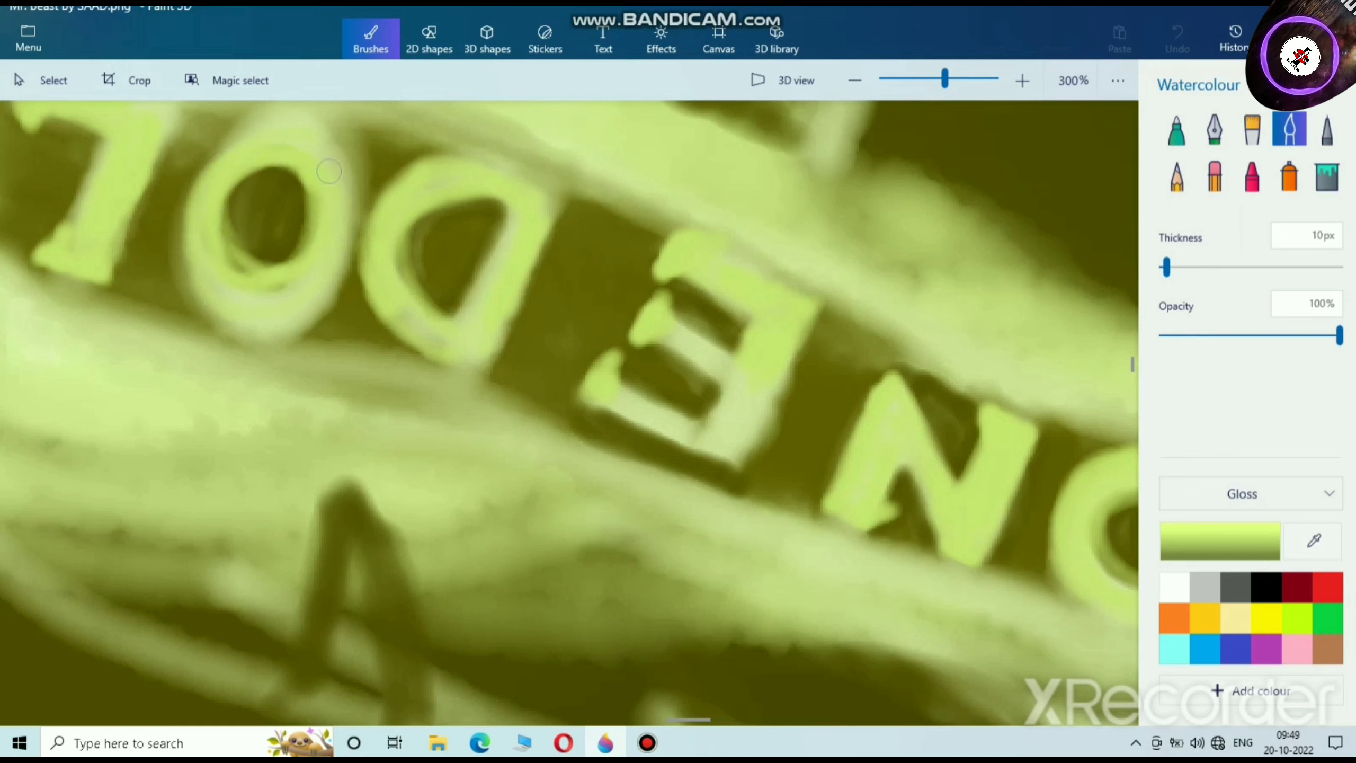
{"action": "left_click_drag", "start_coordinate": [264, 308], "coordinate": [215, 239]}
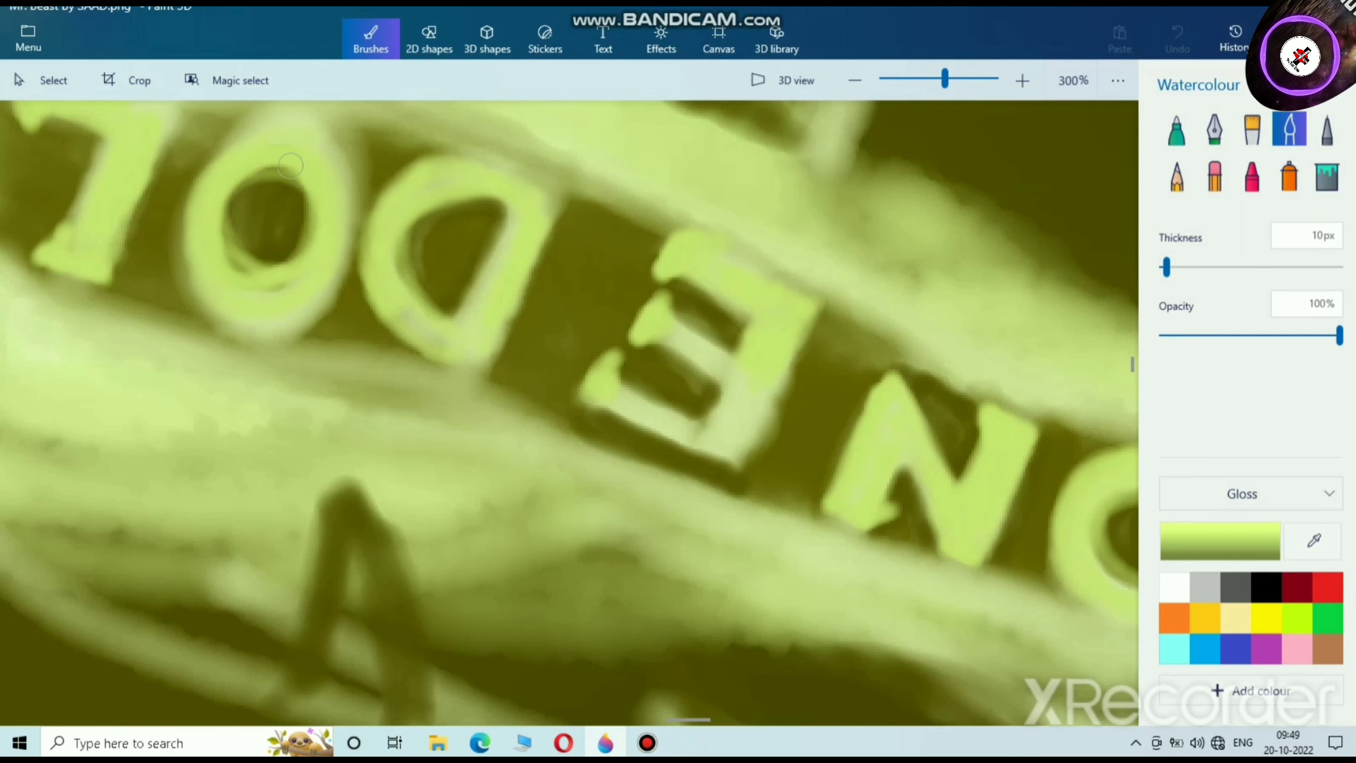
{"action": "left_click_drag", "start_coordinate": [329, 238], "coordinate": [326, 235]}
Step: Fill the remaining pale part of the spine and the lower foot of the E in ONE with bright lime
{"action": "scroll", "coordinate": [455, 311], "scroll_direction": "down", "scroll_amount": 5}
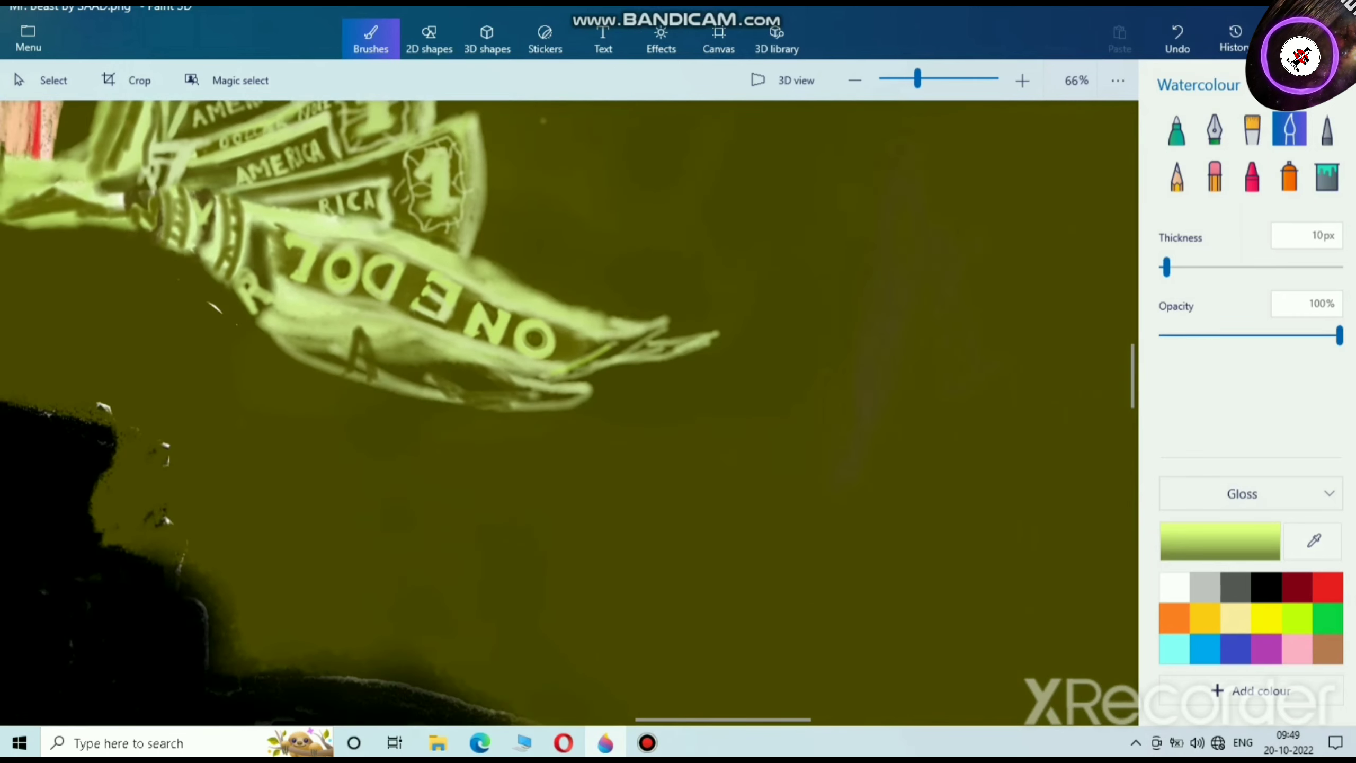
{"action": "scroll", "coordinate": [406, 278], "scroll_direction": "up", "scroll_amount": 5}
{"action": "mouse_move", "coordinate": [182, 230]}
{"action": "left_mouse_down"}
{"action": "mouse_move", "coordinate": [319, 284]}
{"action": "mouse_move", "coordinate": [174, 229]}
{"action": "mouse_move", "coordinate": [343, 340]}
{"action": "mouse_move", "coordinate": [162, 246]}
{"action": "left_mouse_up"}
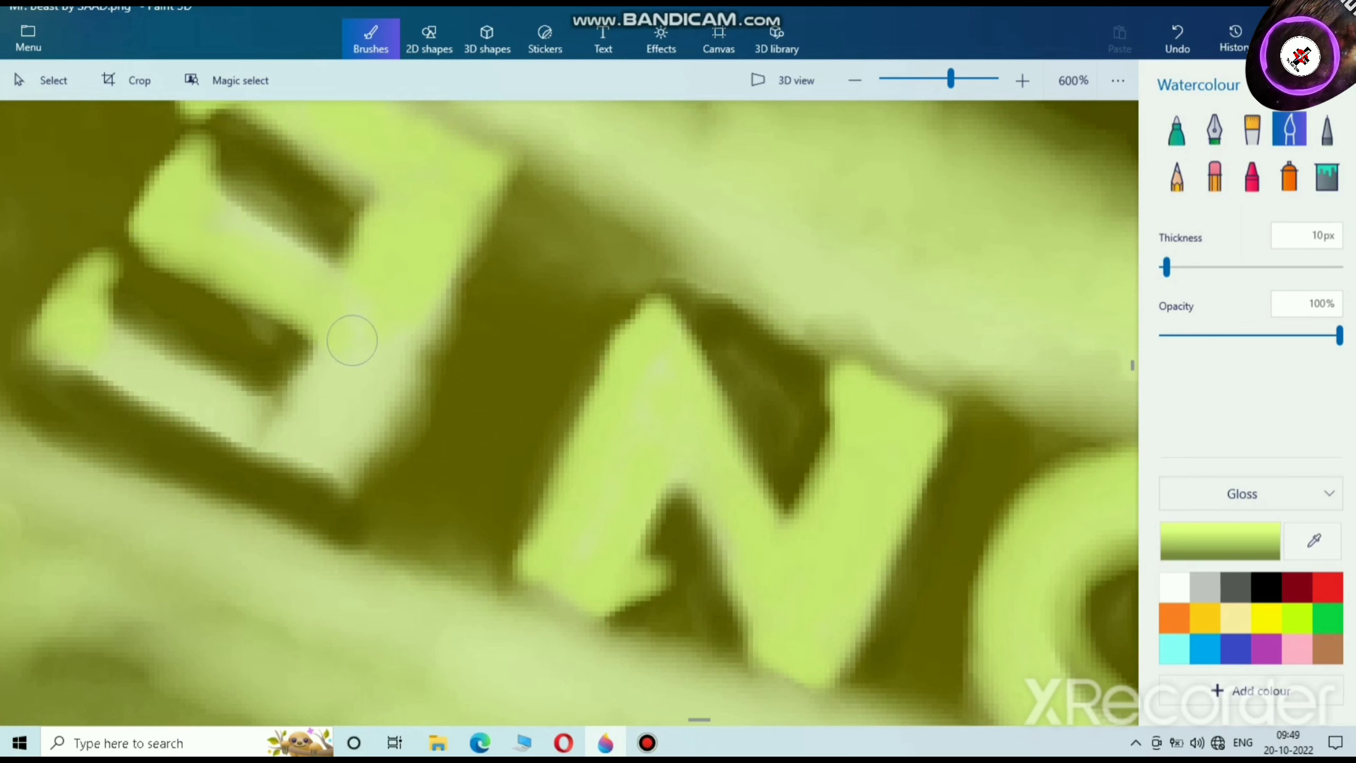
{"action": "key", "text": "ctrl+z"}
{"action": "mouse_move", "coordinate": [494, 160]}
{"action": "left_mouse_down"}
{"action": "mouse_move", "coordinate": [381, 480]}
{"action": "mouse_move", "coordinate": [352, 463]}
{"action": "mouse_move", "coordinate": [441, 313]}
{"action": "mouse_move", "coordinate": [489, 183]}
{"action": "mouse_move", "coordinate": [379, 483]}
{"action": "mouse_move", "coordinate": [73, 381]}
{"action": "mouse_move", "coordinate": [45, 357]}
{"action": "mouse_move", "coordinate": [338, 496]}
{"action": "mouse_move", "coordinate": [74, 382]}
{"action": "mouse_move", "coordinate": [218, 451]}
{"action": "mouse_move", "coordinate": [401, 507]}
{"action": "left_mouse_up"}
{"action": "scroll", "coordinate": [425, 512], "scroll_direction": "down", "scroll_amount": 5}
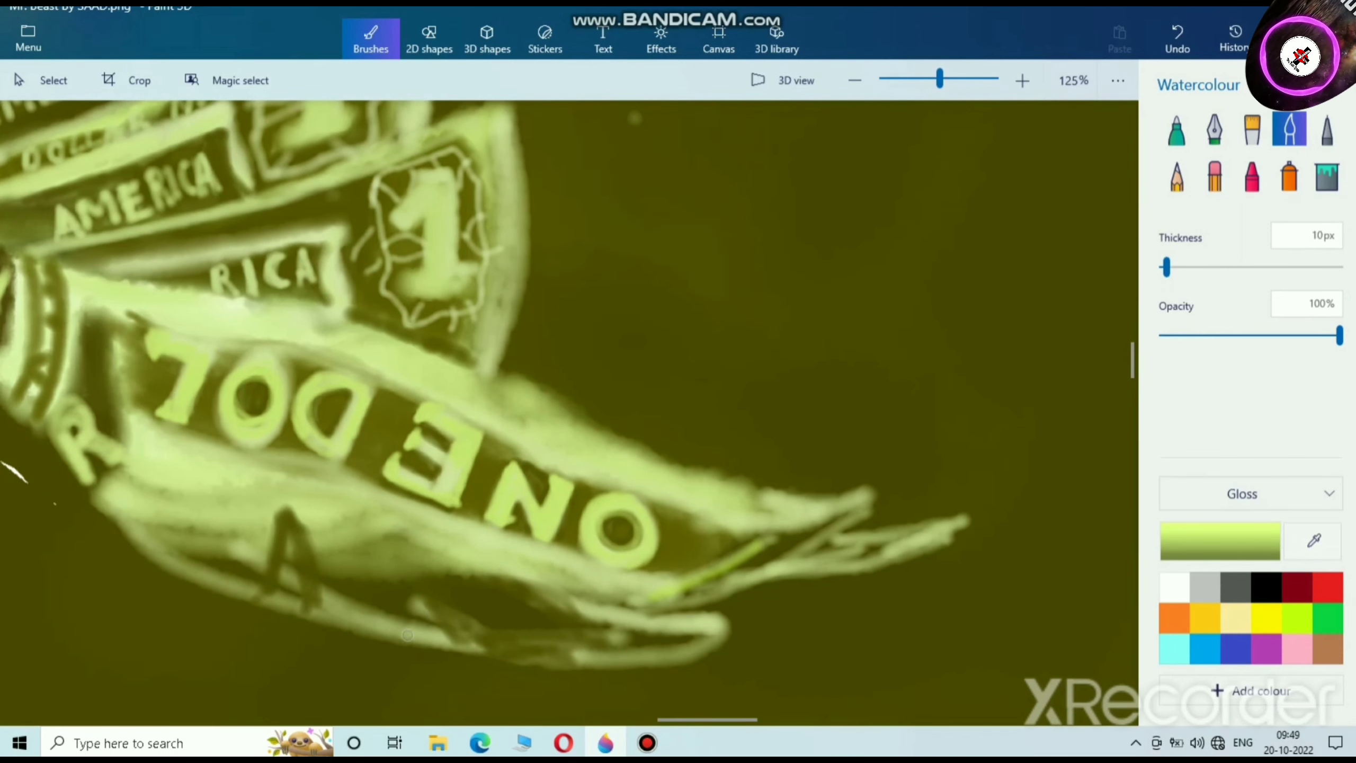
Step: Brighten the lowest bill beneath ONE DOL, beside the dark A, with lime strokes at a brush thickness of 91 px
{"action": "scroll", "coordinate": [505, 593], "scroll_direction": "down", "scroll_amount": 1}
{"action": "scroll", "coordinate": [502, 590], "scroll_direction": "up", "scroll_amount": 4}
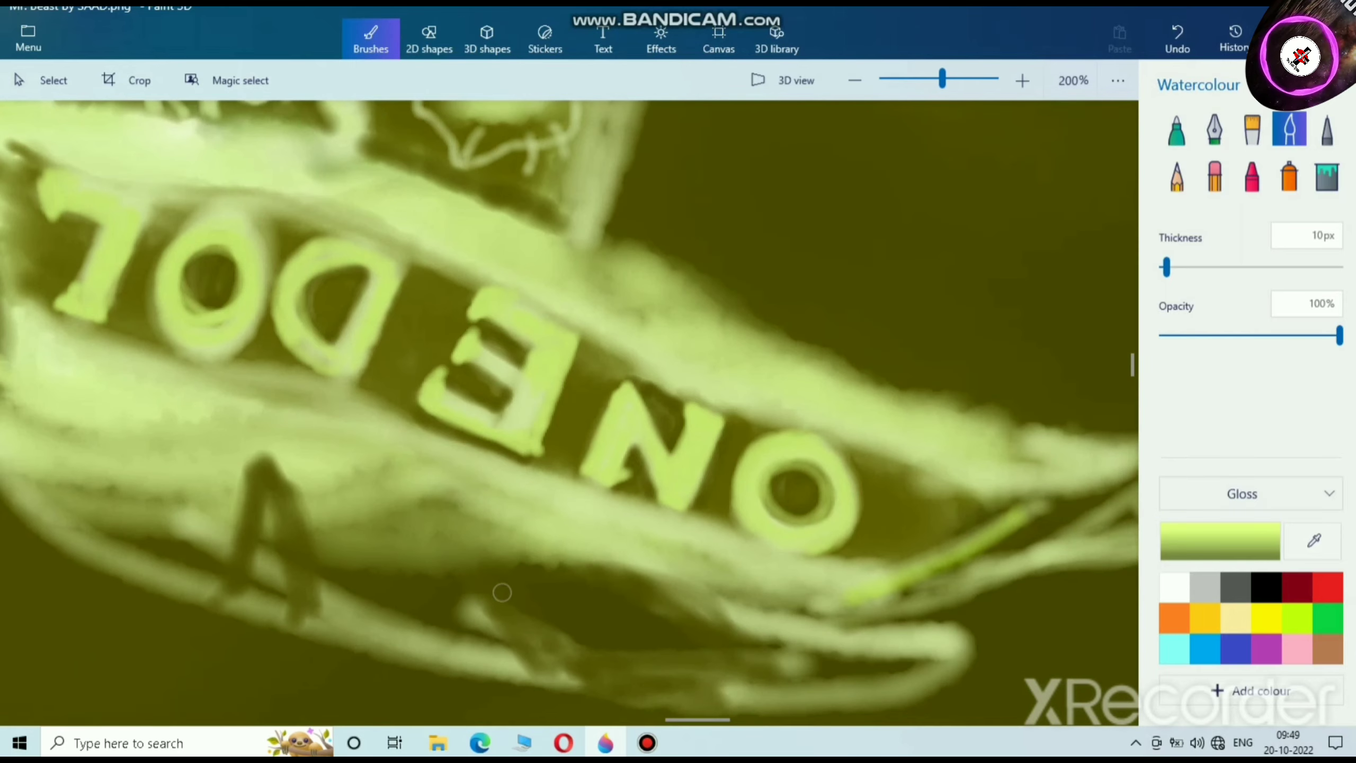
{"action": "mouse_move", "coordinate": [499, 588]}
{"action": "left_mouse_down"}
{"action": "mouse_move", "coordinate": [468, 577]}
{"action": "mouse_move", "coordinate": [607, 639]}
{"action": "mouse_move", "coordinate": [645, 641]}
{"action": "left_mouse_up"}
{"action": "left_click", "coordinate": [1241, 267]}
{"action": "mouse_move", "coordinate": [643, 636]}
{"action": "left_mouse_down"}
{"action": "mouse_move", "coordinate": [393, 546]}
{"action": "mouse_move", "coordinate": [662, 641]}
{"action": "left_mouse_up"}
{"action": "scroll", "coordinate": [783, 636], "scroll_direction": "down", "scroll_amount": 4}
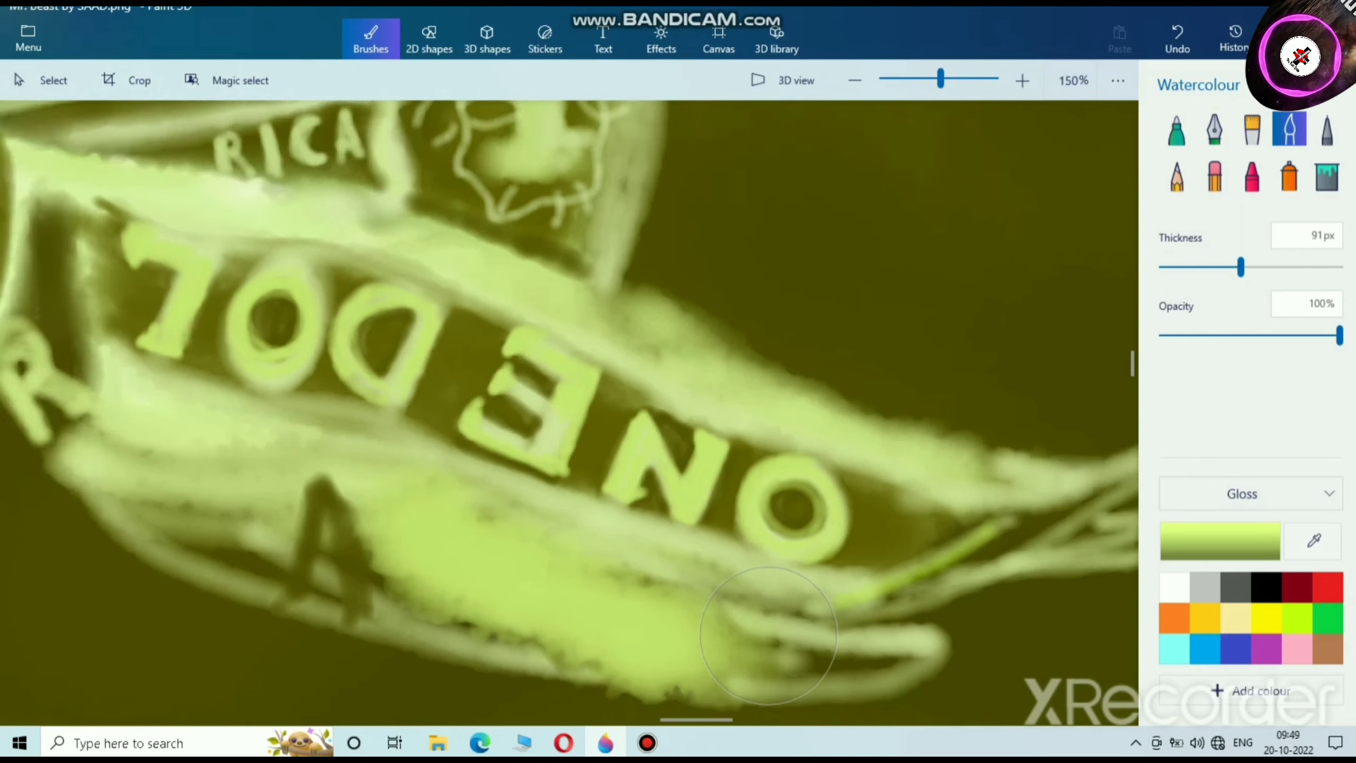
Step: Look over the portrait with its bill fans and save the painting
{"action": "scroll", "coordinate": [783, 636], "scroll_direction": "down", "scroll_amount": 3}
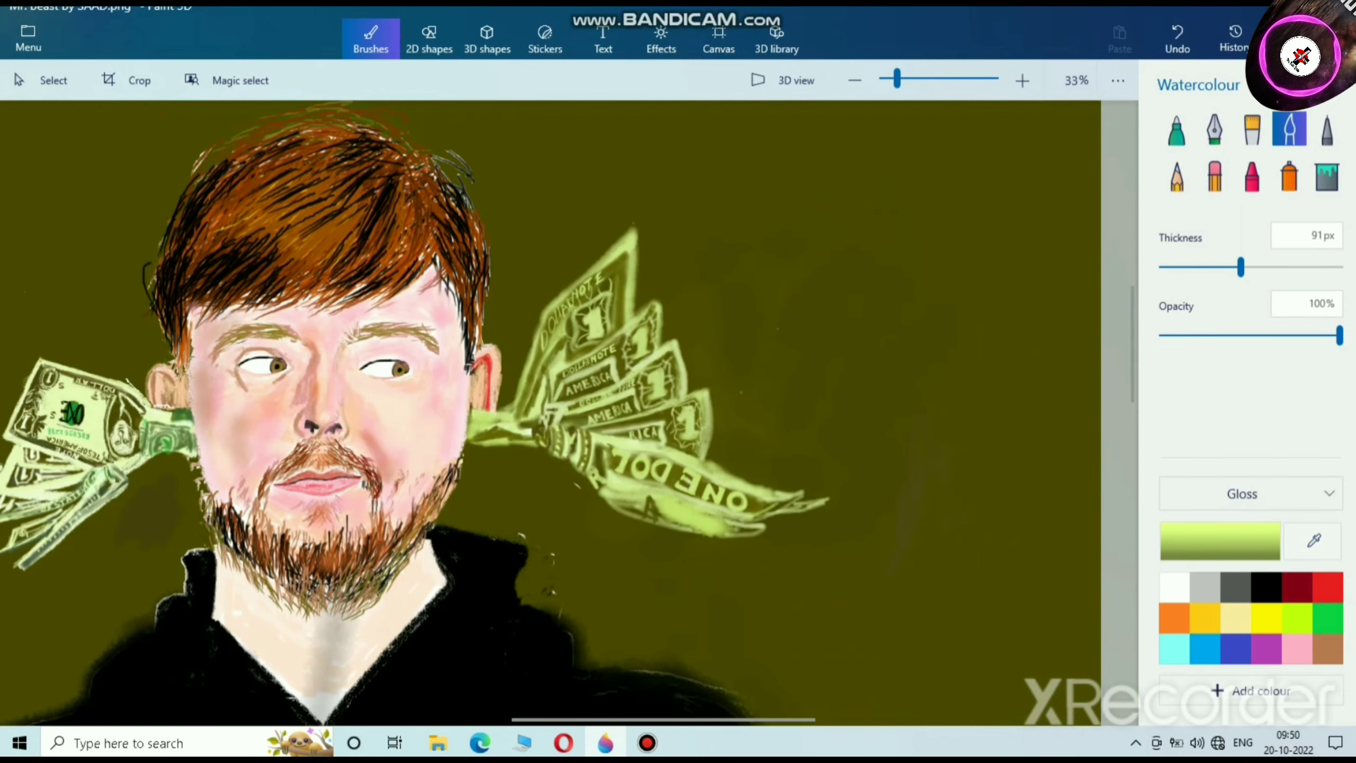
{"action": "scroll", "coordinate": [574, 421], "scroll_direction": "down", "scroll_amount": 2}
{"action": "scroll", "coordinate": [574, 420], "scroll_direction": "up", "scroll_amount": 4}
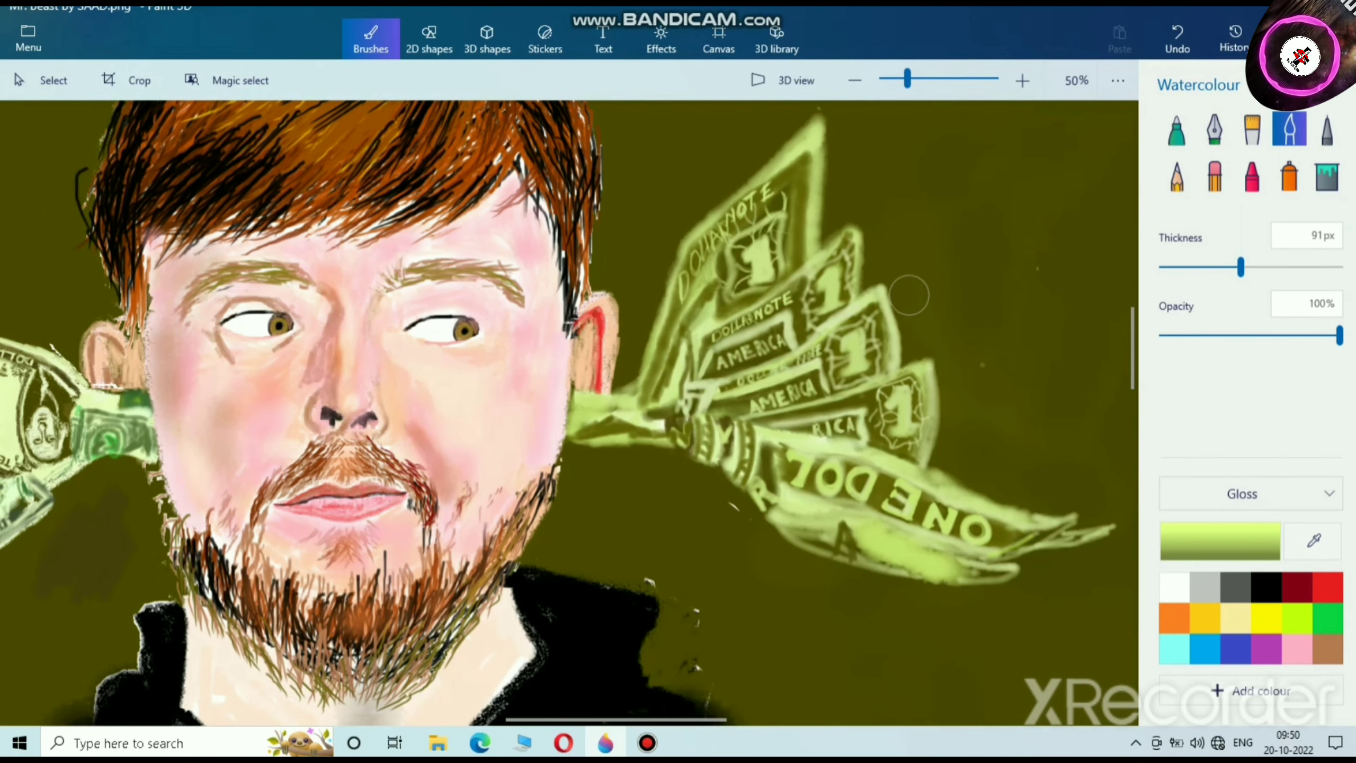
{"action": "left_click_drag", "start_coordinate": [909, 295], "coordinate": [812, 410]}
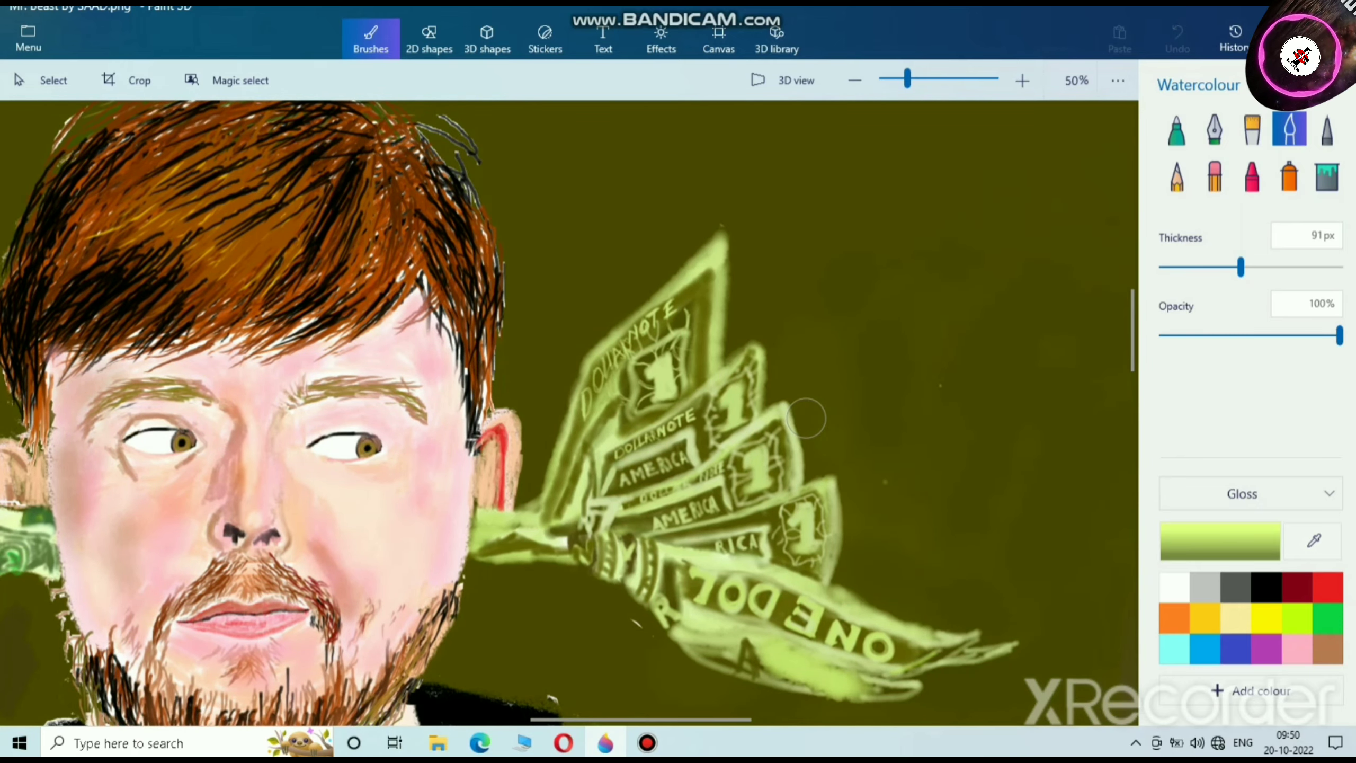
{"action": "key", "text": "ctrl+s"}
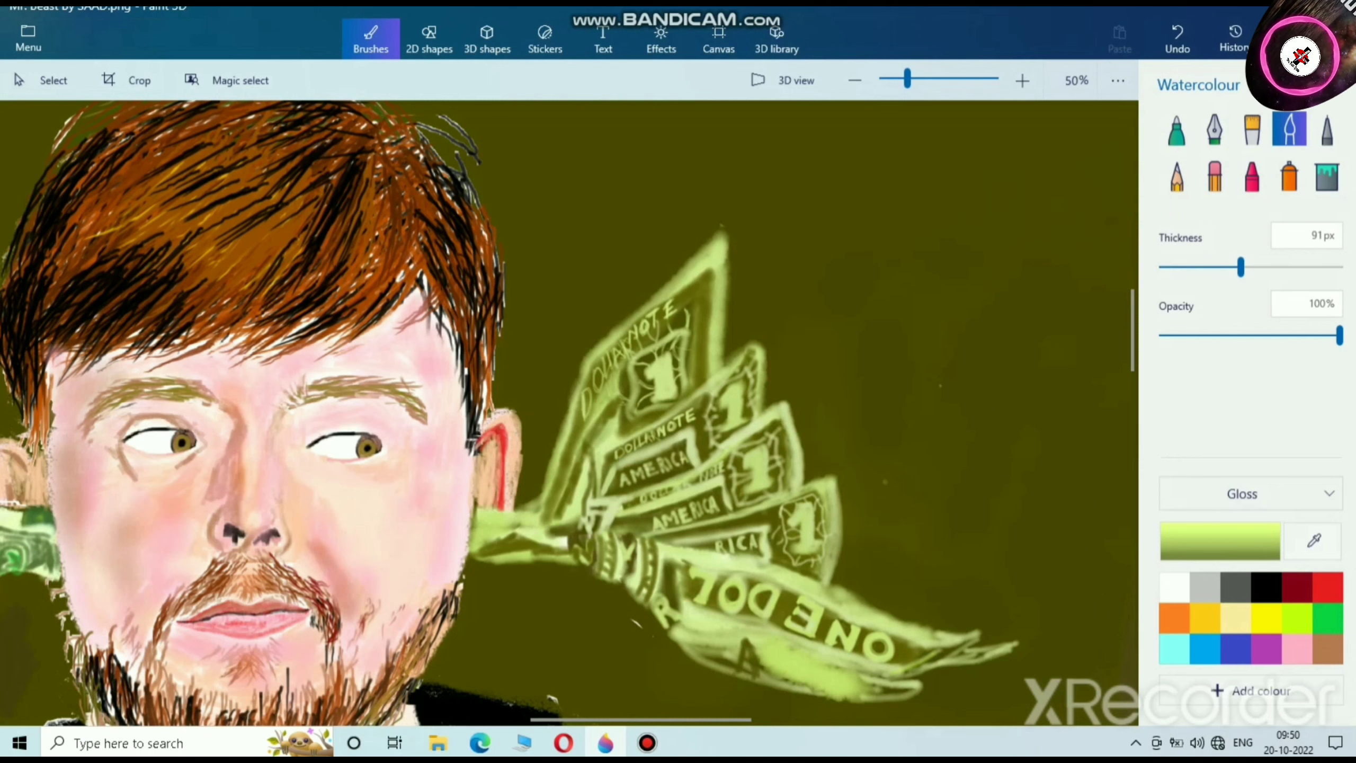
Step: Examine the face and both fans of bills in 3D view and again in the flat view
{"action": "left_click", "coordinate": [786, 80]}
{"action": "scroll", "coordinate": [666, 130], "scroll_direction": "down", "scroll_amount": 5}
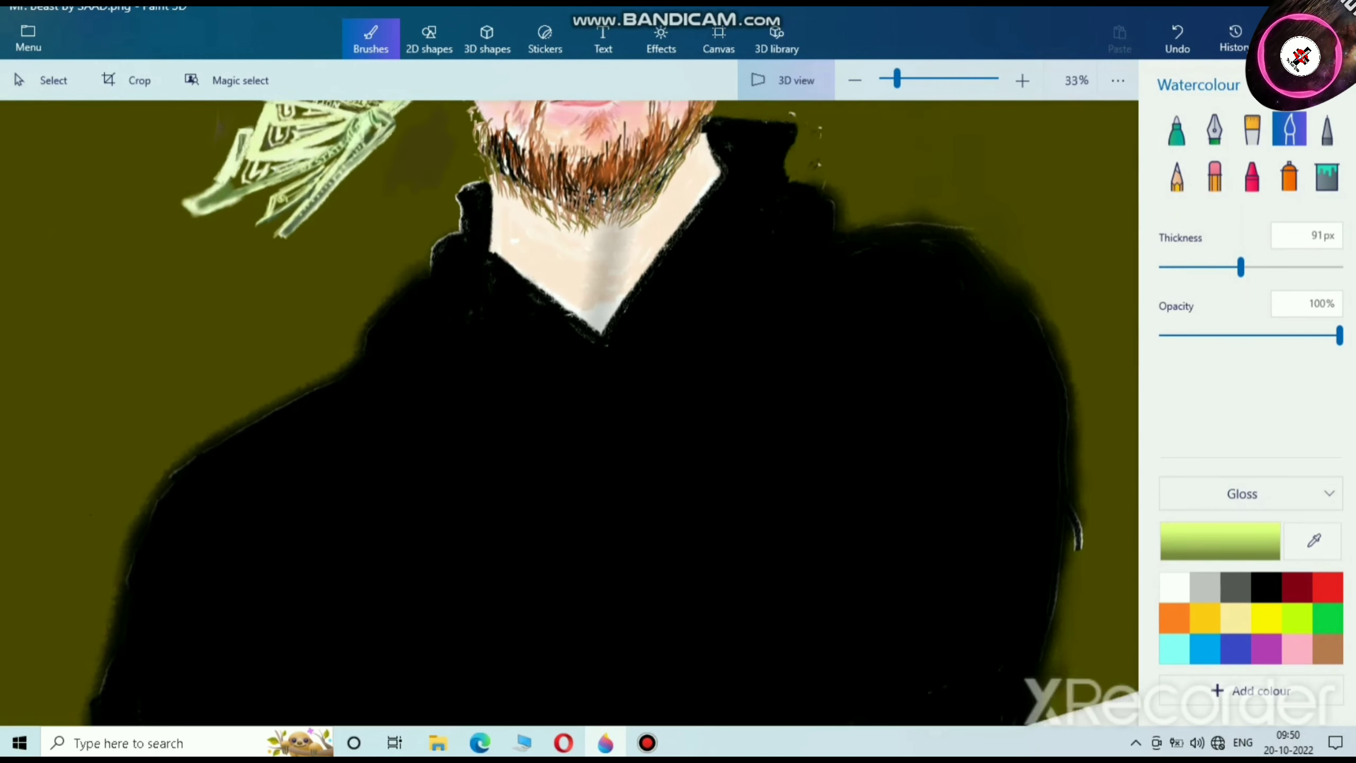
{"action": "left_click_drag", "start_coordinate": [666, 129], "coordinate": [570, 405]}
{"action": "scroll", "coordinate": [614, 364], "scroll_direction": "up", "scroll_amount": 1}
{"action": "left_click_drag", "start_coordinate": [559, 341], "coordinate": [694, 369]}
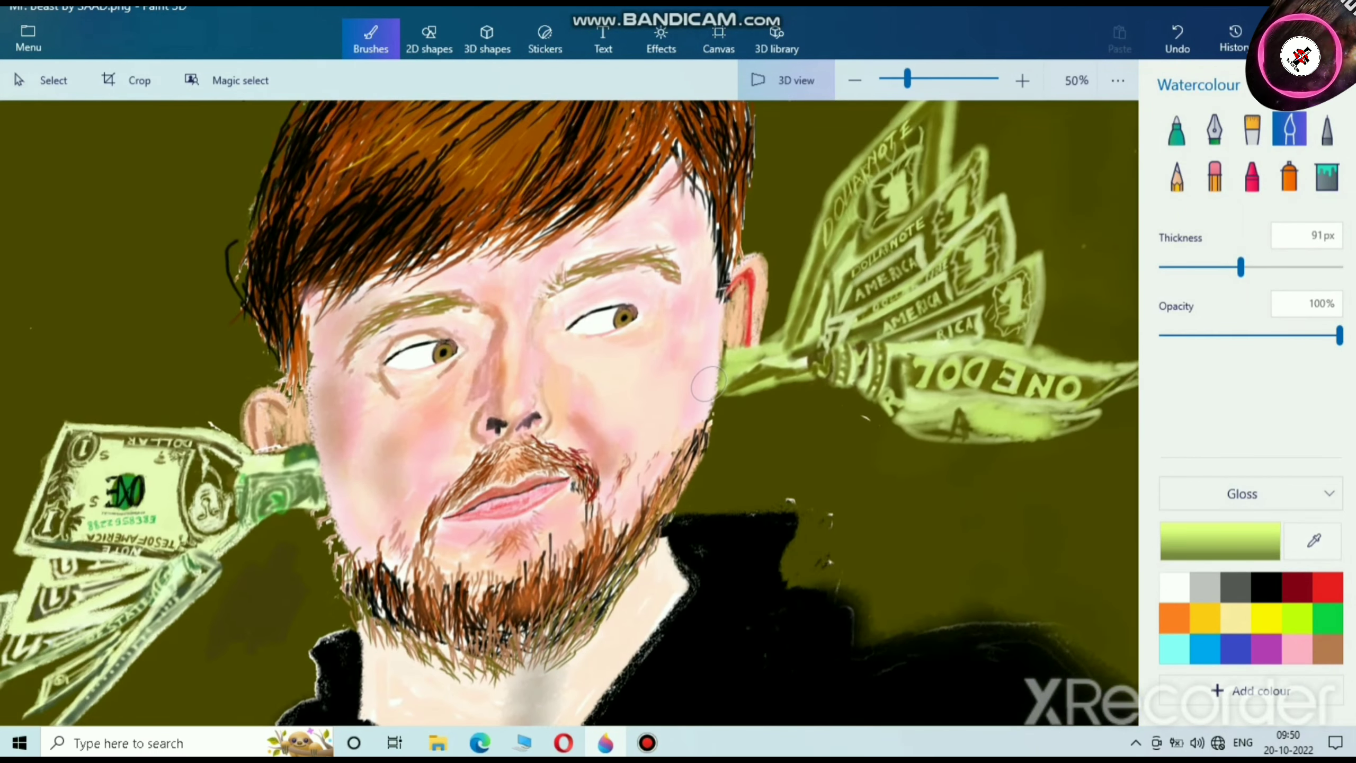
{"action": "scroll", "coordinate": [689, 374], "scroll_direction": "down", "scroll_amount": 1}
{"action": "scroll", "coordinate": [707, 377], "scroll_direction": "up", "scroll_amount": 1}
{"action": "scroll", "coordinate": [928, 293], "scroll_direction": "up", "scroll_amount": 1}
{"action": "left_click_drag", "start_coordinate": [929, 294], "coordinate": [805, 347]}
{"action": "scroll", "coordinate": [876, 358], "scroll_direction": "down", "scroll_amount": 1}
{"action": "left_click_drag", "start_coordinate": [897, 357], "coordinate": [575, 248]}
{"action": "scroll", "coordinate": [511, 415], "scroll_direction": "down", "scroll_amount": 1}
{"action": "scroll", "coordinate": [635, 347], "scroll_direction": "up", "scroll_amount": 1}
{"action": "scroll", "coordinate": [630, 347], "scroll_direction": "down", "scroll_amount": 2}
{"action": "scroll", "coordinate": [641, 364], "scroll_direction": "up", "scroll_amount": 1}
{"action": "scroll", "coordinate": [646, 360], "scroll_direction": "down", "scroll_amount": 1}
{"action": "scroll", "coordinate": [576, 248], "scroll_direction": "up", "scroll_amount": 5}
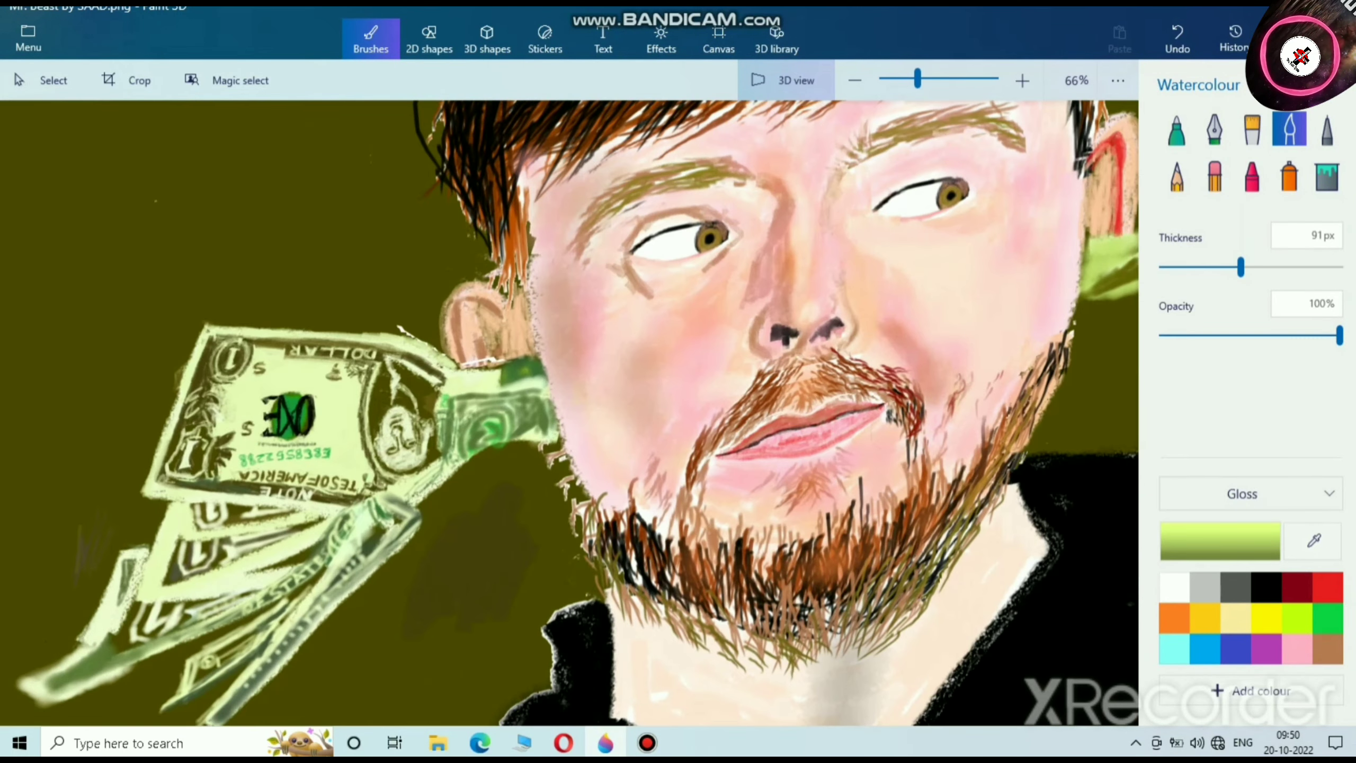
{"action": "left_click_drag", "start_coordinate": [1063, 235], "coordinate": [747, 347]}
{"action": "left_click_drag", "start_coordinate": [766, 296], "coordinate": [406, 383]}
{"action": "scroll", "coordinate": [406, 384], "scroll_direction": "down", "scroll_amount": 1}
{"action": "scroll", "coordinate": [403, 388], "scroll_direction": "down", "scroll_amount": 2}
{"action": "left_click_drag", "start_coordinate": [480, 270], "coordinate": [641, 329]}
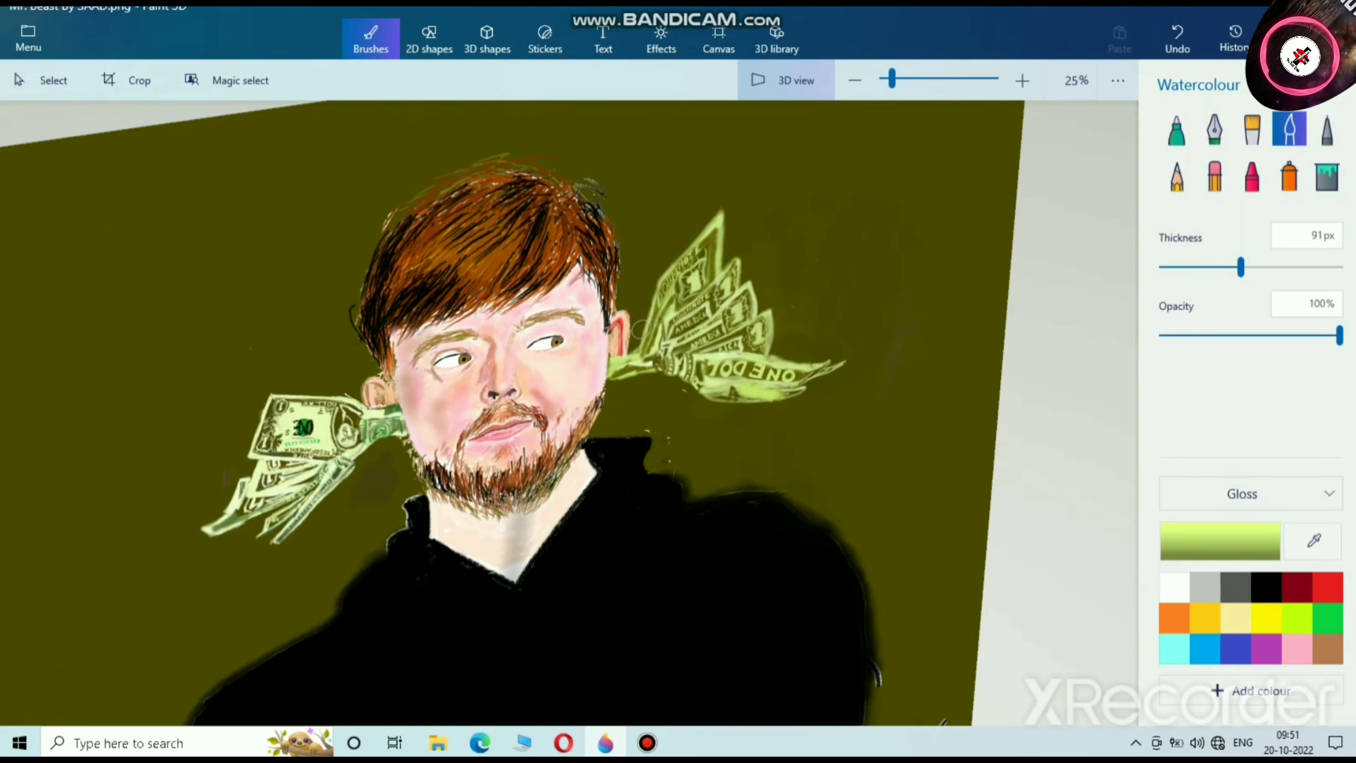
{"action": "scroll", "coordinate": [643, 329], "scroll_direction": "up", "scroll_amount": 2}
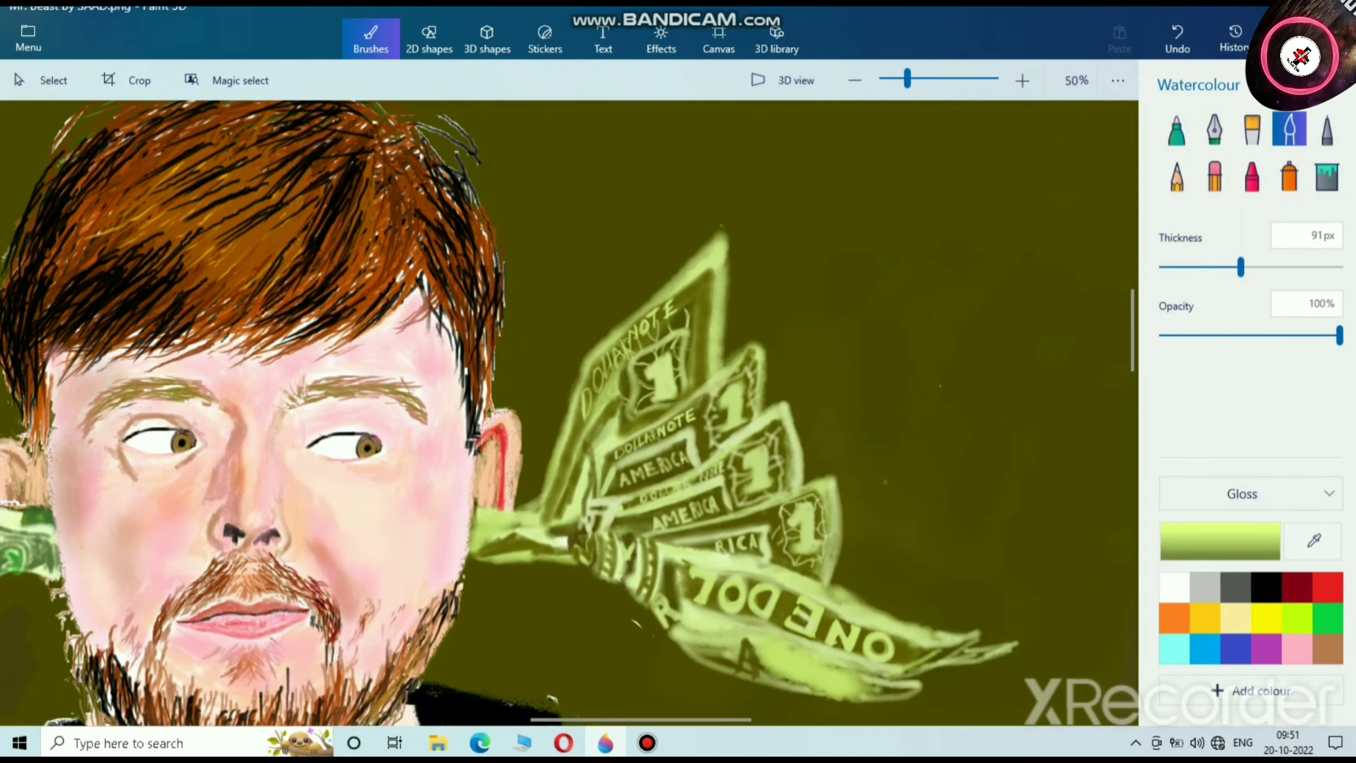
{"action": "scroll", "coordinate": [643, 329], "scroll_direction": "down", "scroll_amount": 4}
{"action": "scroll", "coordinate": [620, 422], "scroll_direction": "up", "scroll_amount": 3}
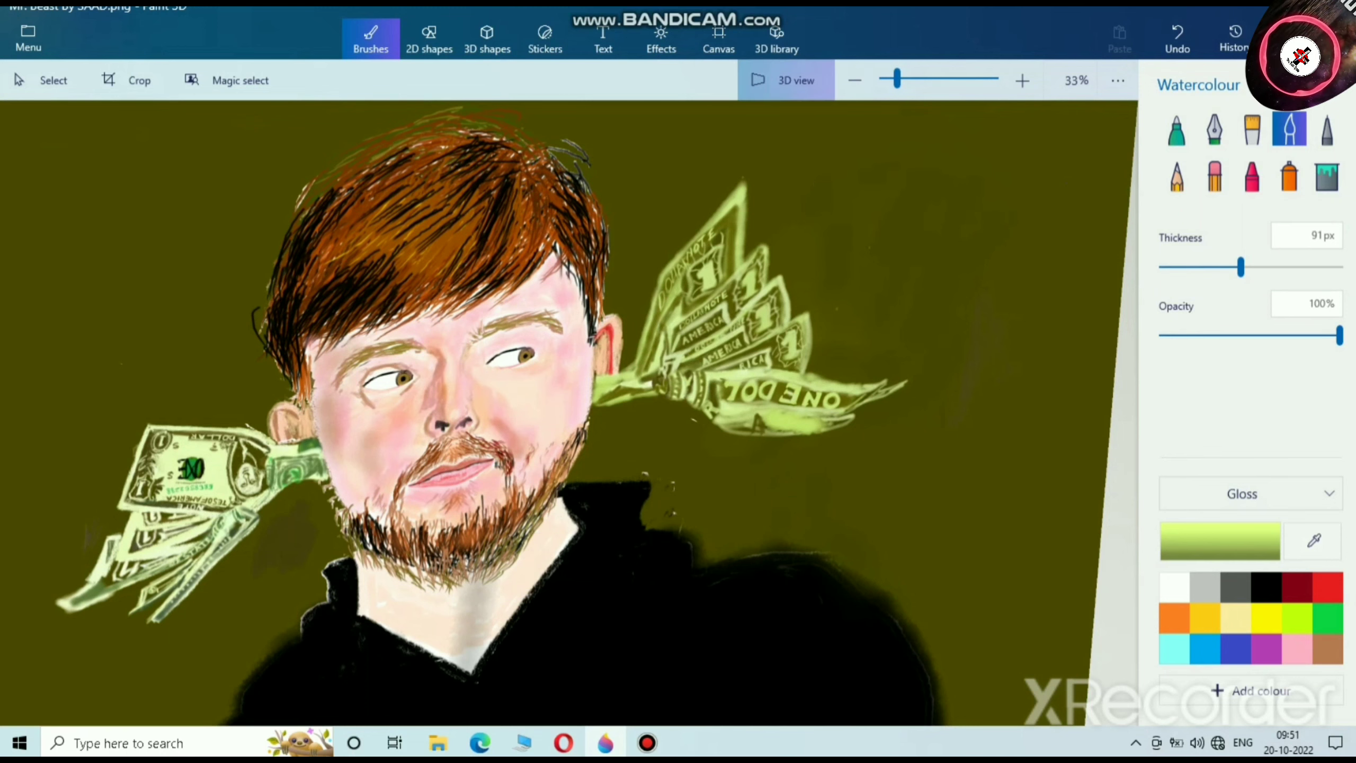
{"action": "left_click", "coordinate": [786, 80]}
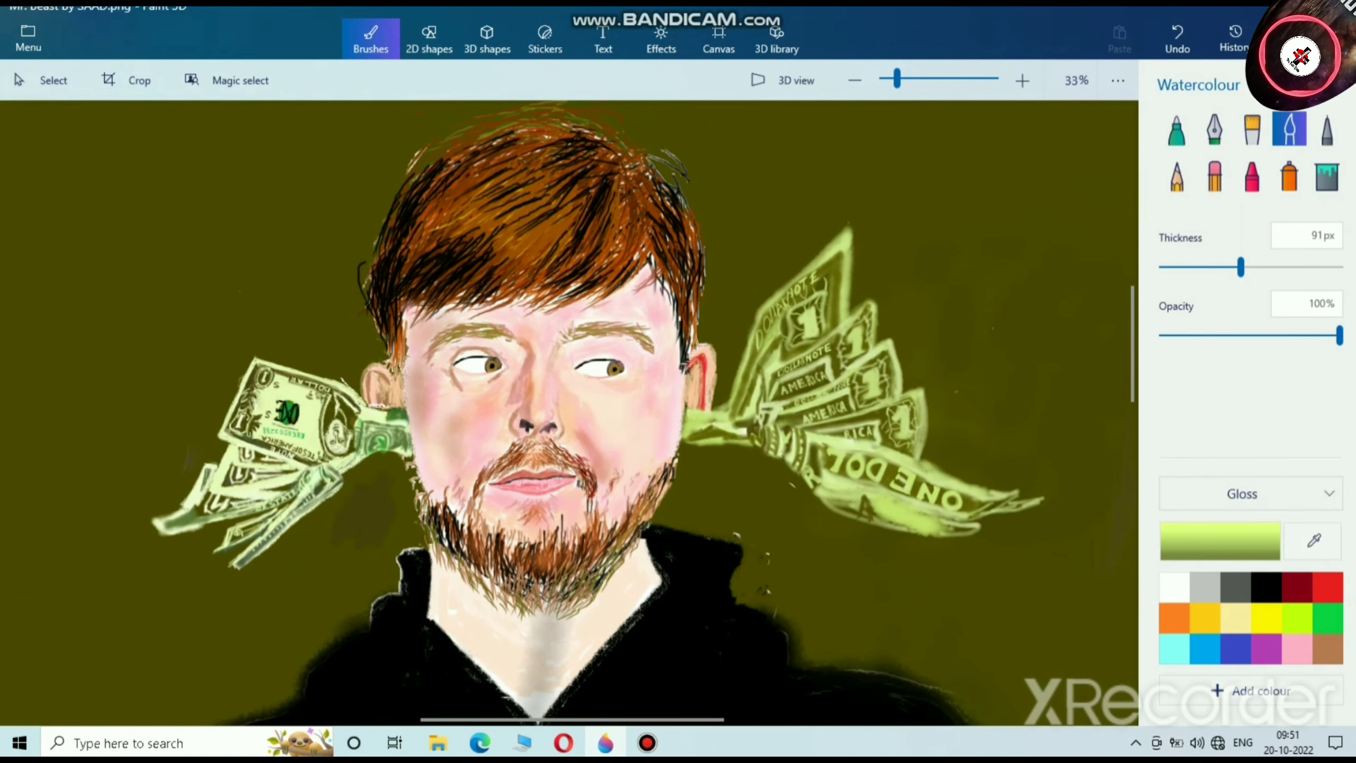
{"action": "left_click_drag", "start_coordinate": [897, 79], "coordinate": [902, 79]}
{"action": "mouse_move", "coordinate": [828, 177]}
{"action": "left_mouse_down"}
{"action": "mouse_move", "coordinate": [869, 282]}
{"action": "mouse_move", "coordinate": [792, 260]}
{"action": "left_mouse_up"}
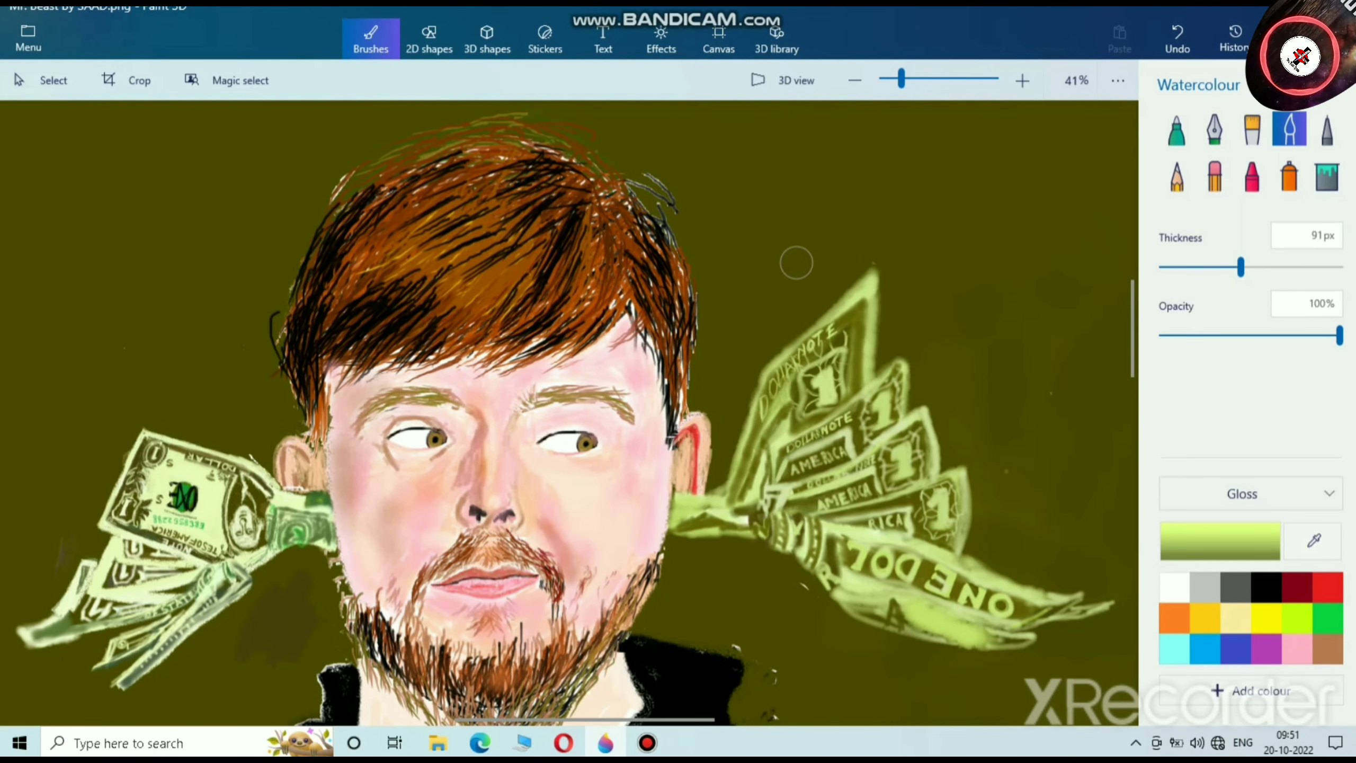
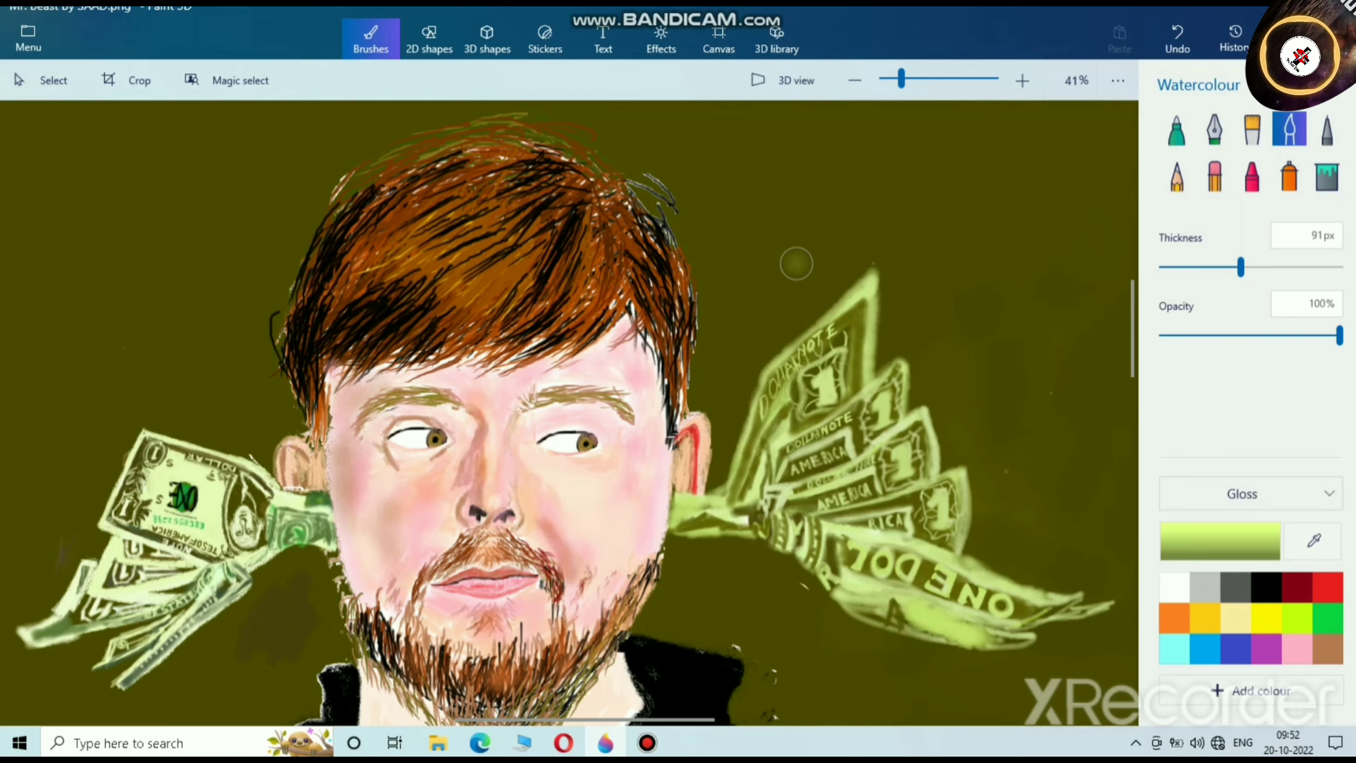
Step: Save the painting, and cover the specks in the background beside the hoodie collar with olive 5f5a00 Watercolour strokes at 200 px thickness
{"action": "key", "text": "ctrl+s"}
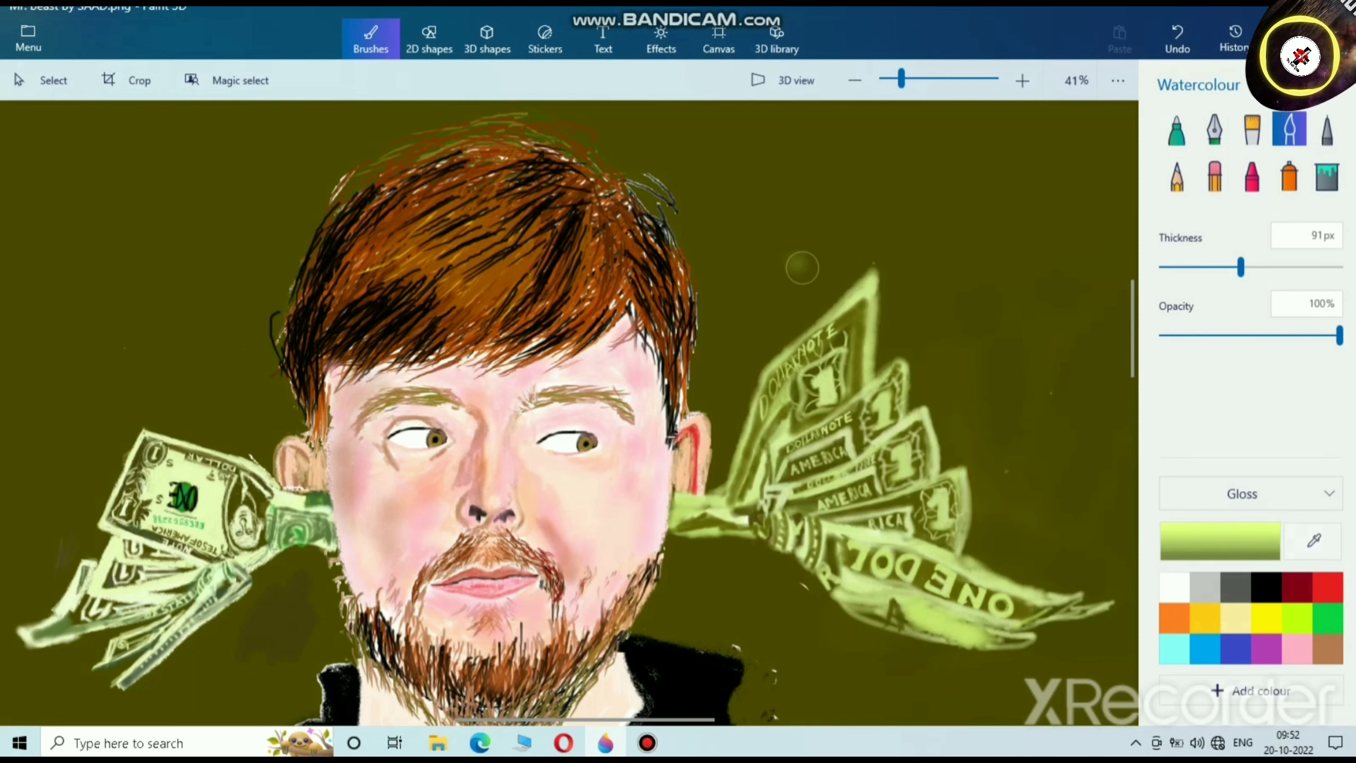
{"action": "scroll", "coordinate": [715, 566], "scroll_direction": "down", "scroll_amount": 4}
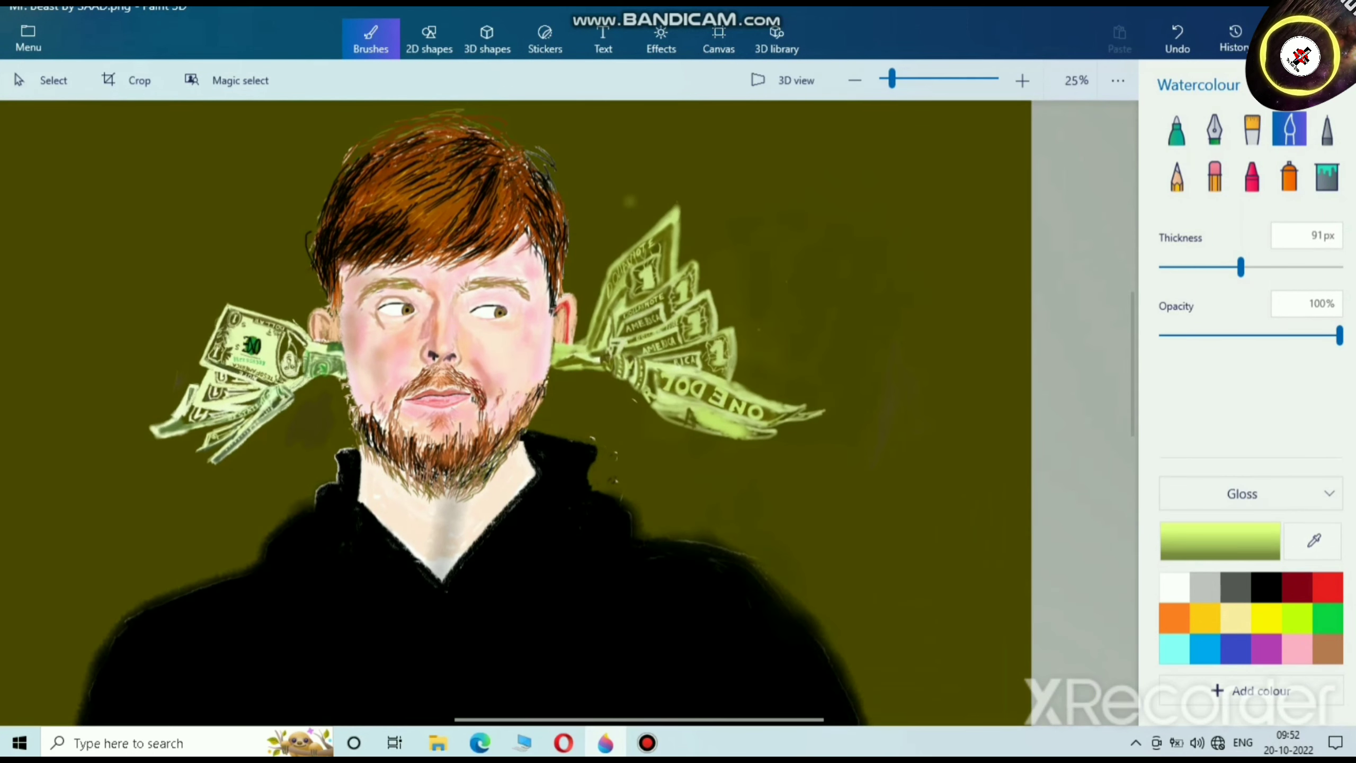
{"action": "left_click", "coordinate": [1266, 619]}
{"action": "left_click", "coordinate": [1220, 542]}
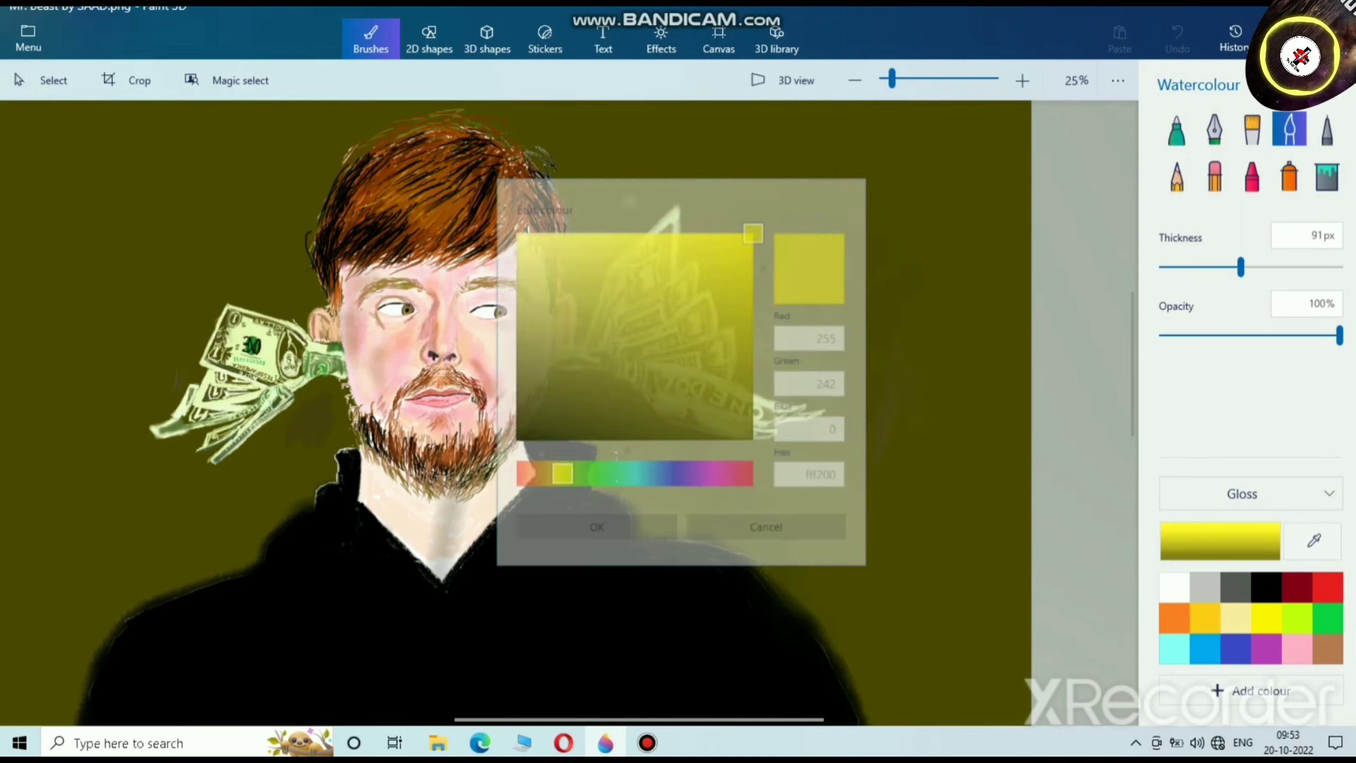
{"action": "left_click_drag", "start_coordinate": [757, 231], "coordinate": [757, 355]}
{"action": "left_click", "coordinate": [591, 539]}
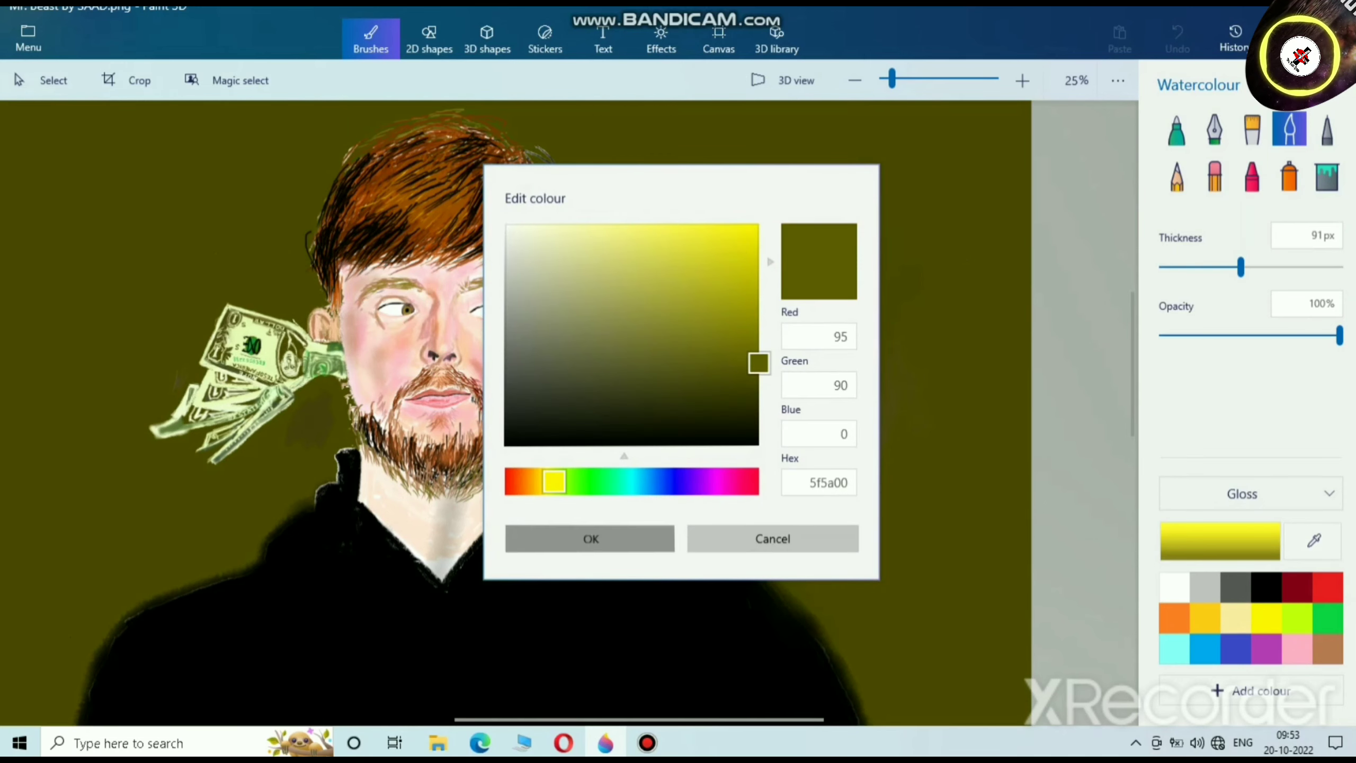
{"action": "left_click_drag", "start_coordinate": [1240, 267], "coordinate": [1339, 267]}
{"action": "scroll", "coordinate": [629, 469], "scroll_direction": "up", "scroll_amount": 5}
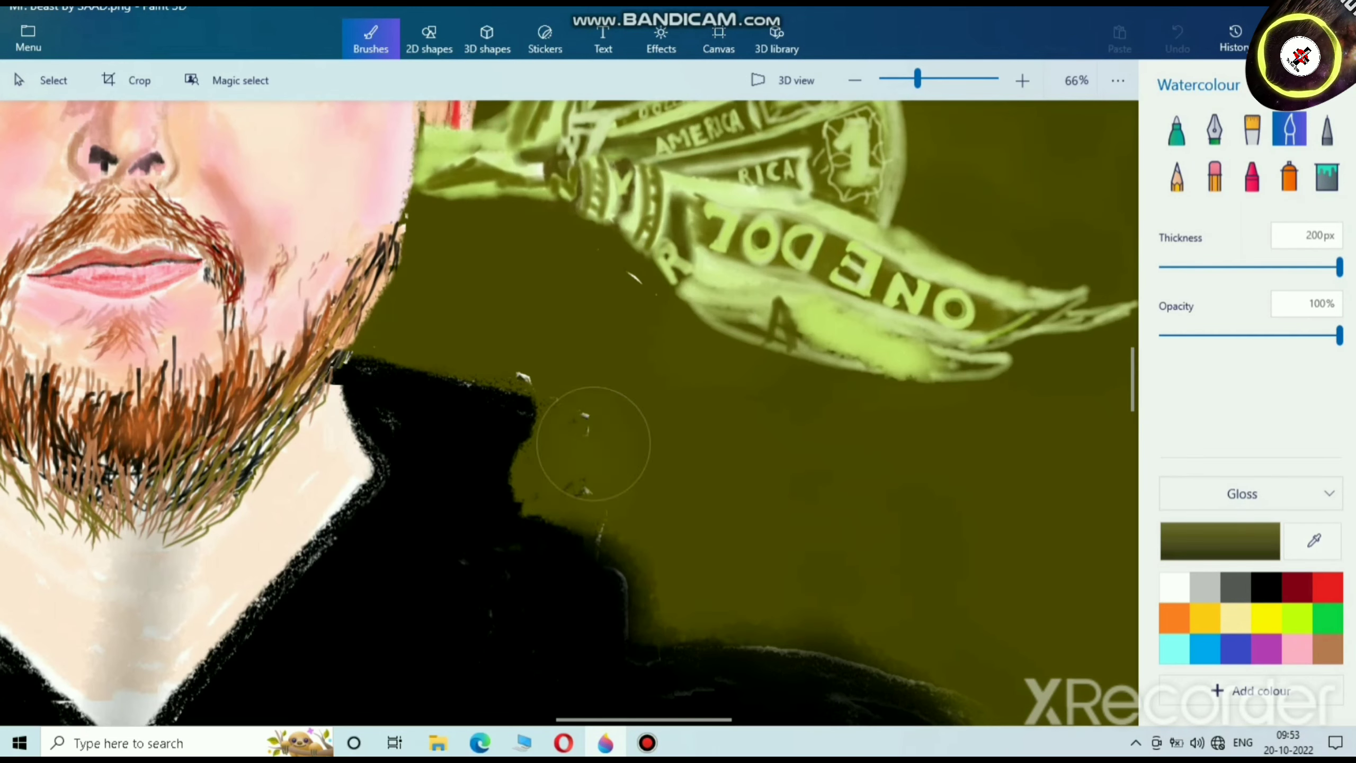
{"action": "mouse_move", "coordinate": [522, 345]}
{"action": "left_mouse_down"}
{"action": "mouse_move", "coordinate": [602, 366]}
{"action": "mouse_move", "coordinate": [596, 283]}
{"action": "mouse_move", "coordinate": [647, 336]}
{"action": "left_mouse_up"}
{"action": "scroll", "coordinate": [917, 485], "scroll_direction": "down", "scroll_amount": 5}
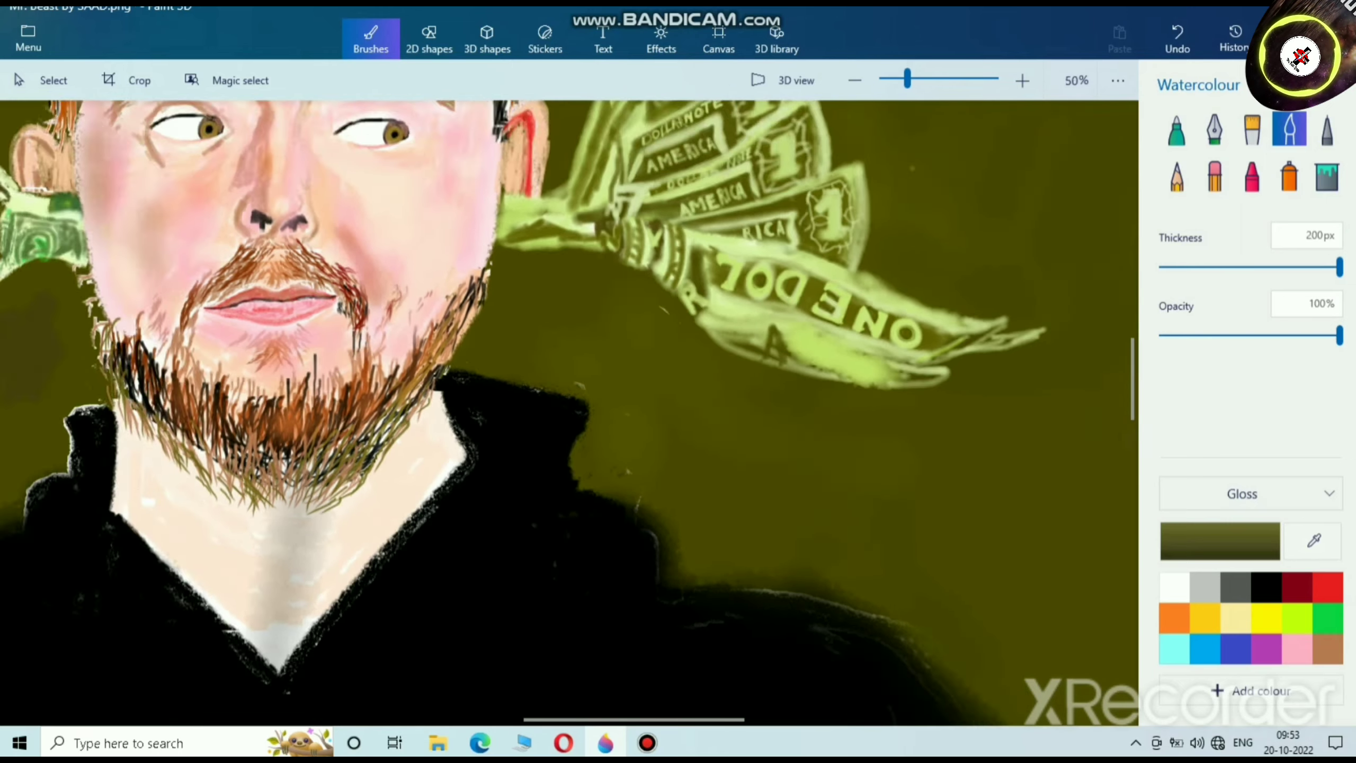
{"action": "scroll", "coordinate": [818, 568], "scroll_direction": "up", "scroll_amount": 4}
{"action": "left_click_drag", "start_coordinate": [706, 578], "coordinate": [810, 702]}
Step: Darken the brush colour to olive 4e4a00 and smooth the blotchy background beside the sleeve below the ONE DOL bill
{"action": "left_click", "coordinate": [1220, 542]}
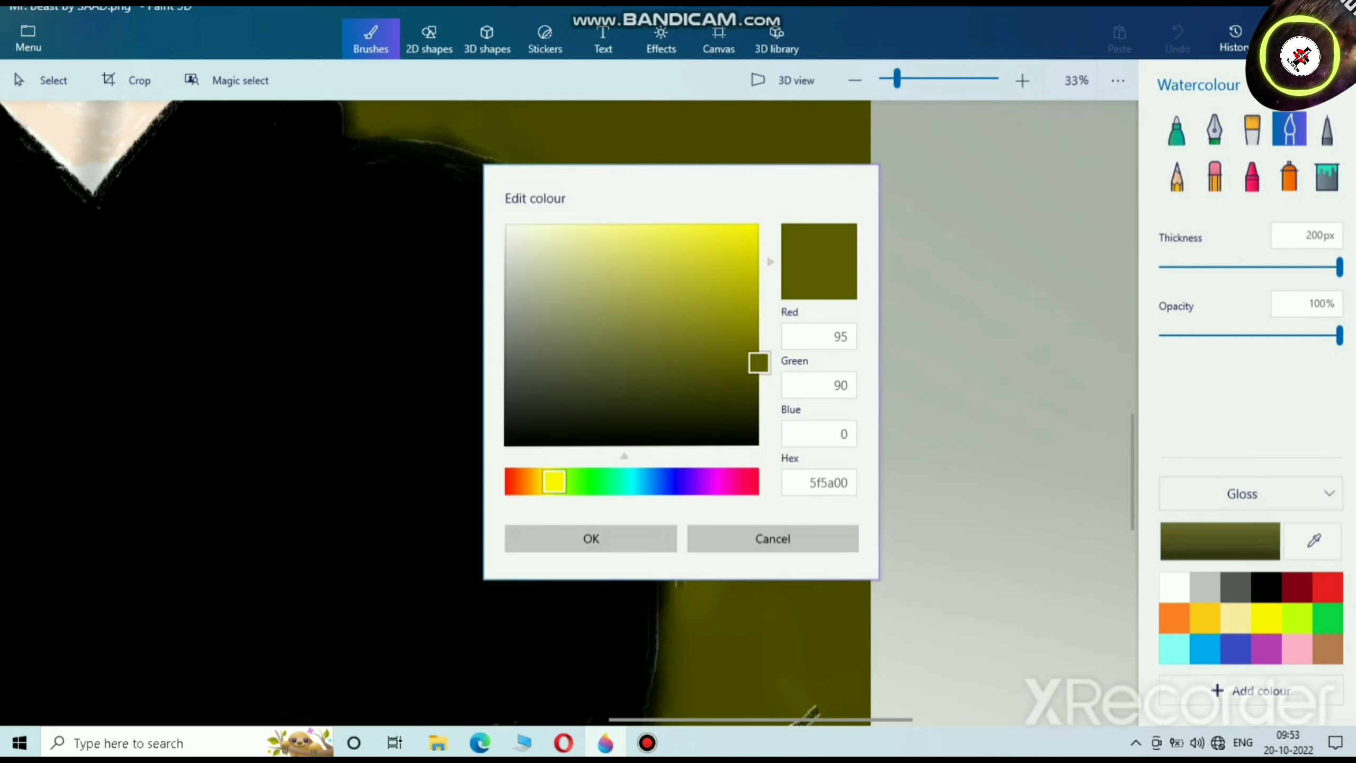
{"action": "left_click_drag", "start_coordinate": [759, 362], "coordinate": [759, 391]}
{"action": "left_click", "coordinate": [591, 539]}
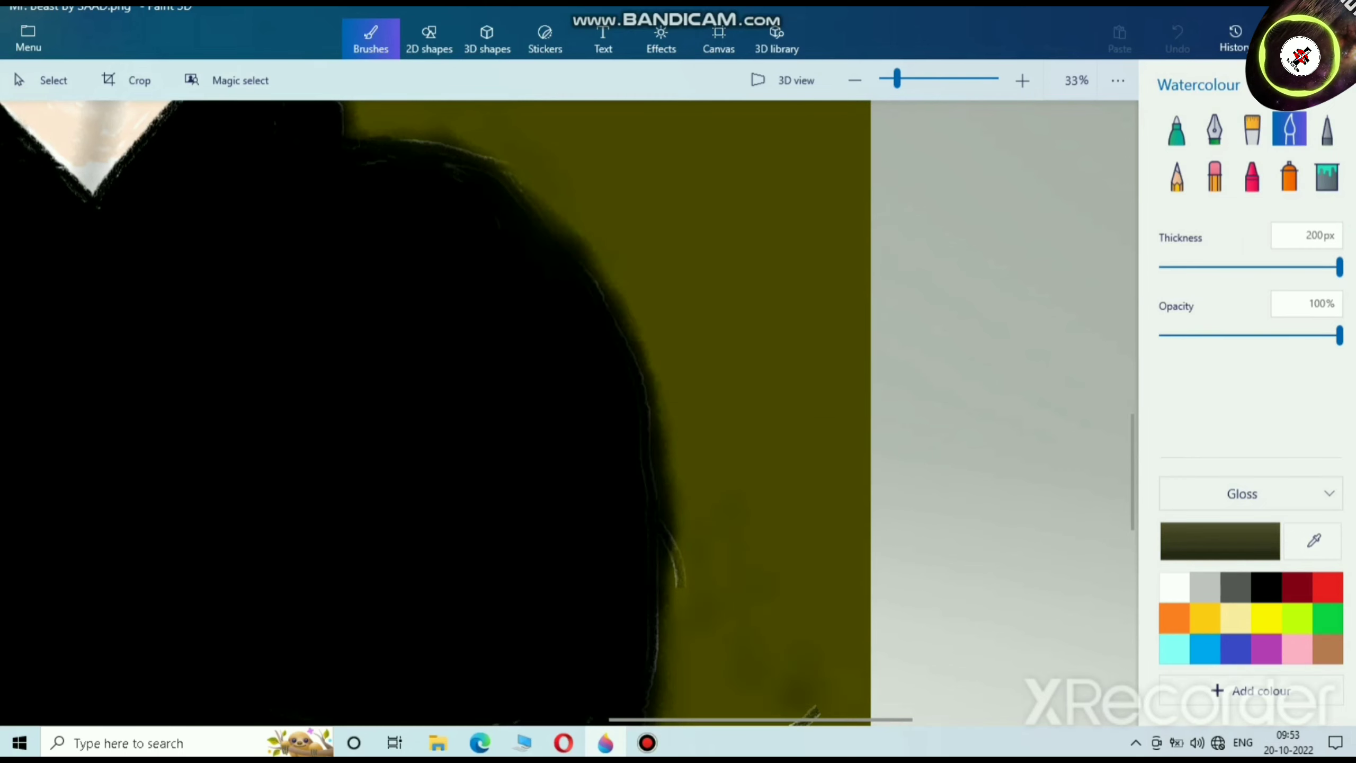
{"action": "left_click", "coordinate": [1220, 541]}
{"action": "left_click_drag", "start_coordinate": [758, 392], "coordinate": [759, 377]}
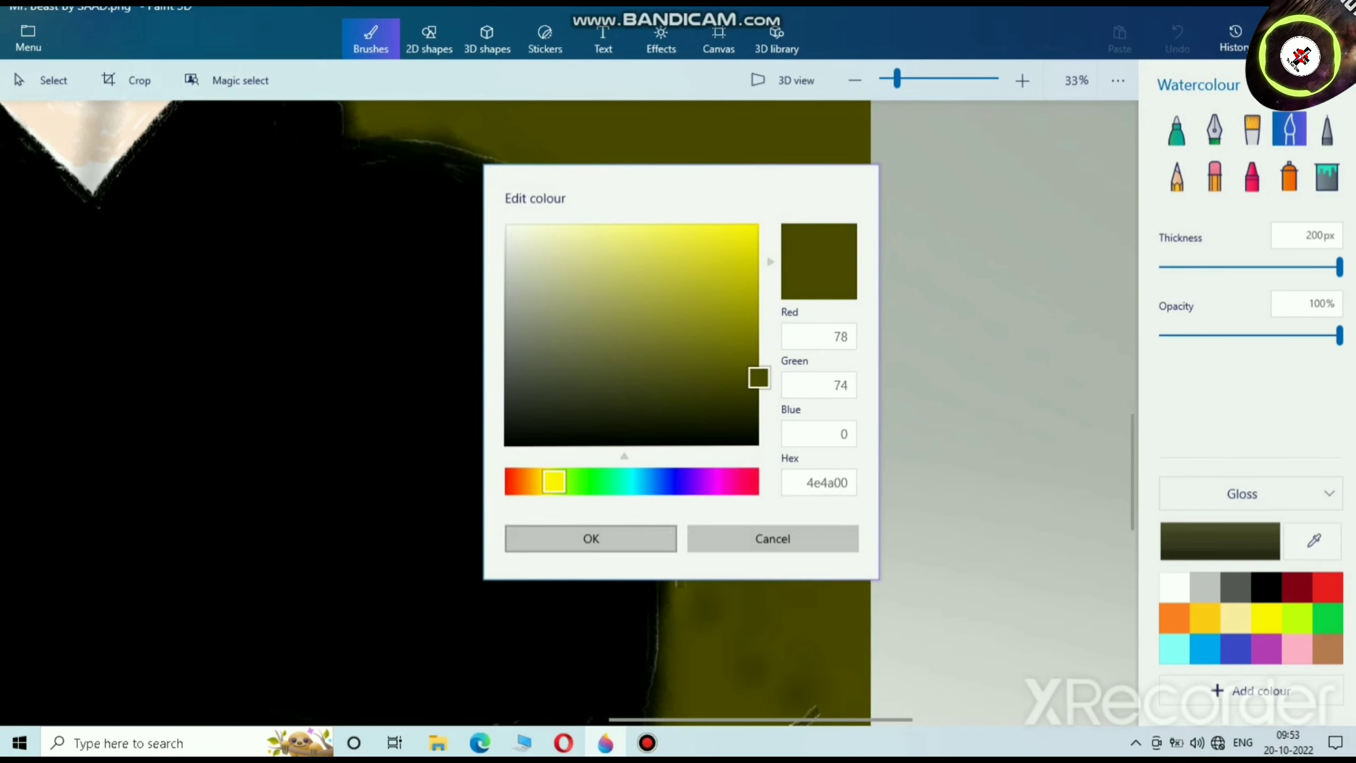
{"action": "left_click", "coordinate": [591, 539]}
{"action": "left_click_drag", "start_coordinate": [708, 607], "coordinate": [732, 597]}
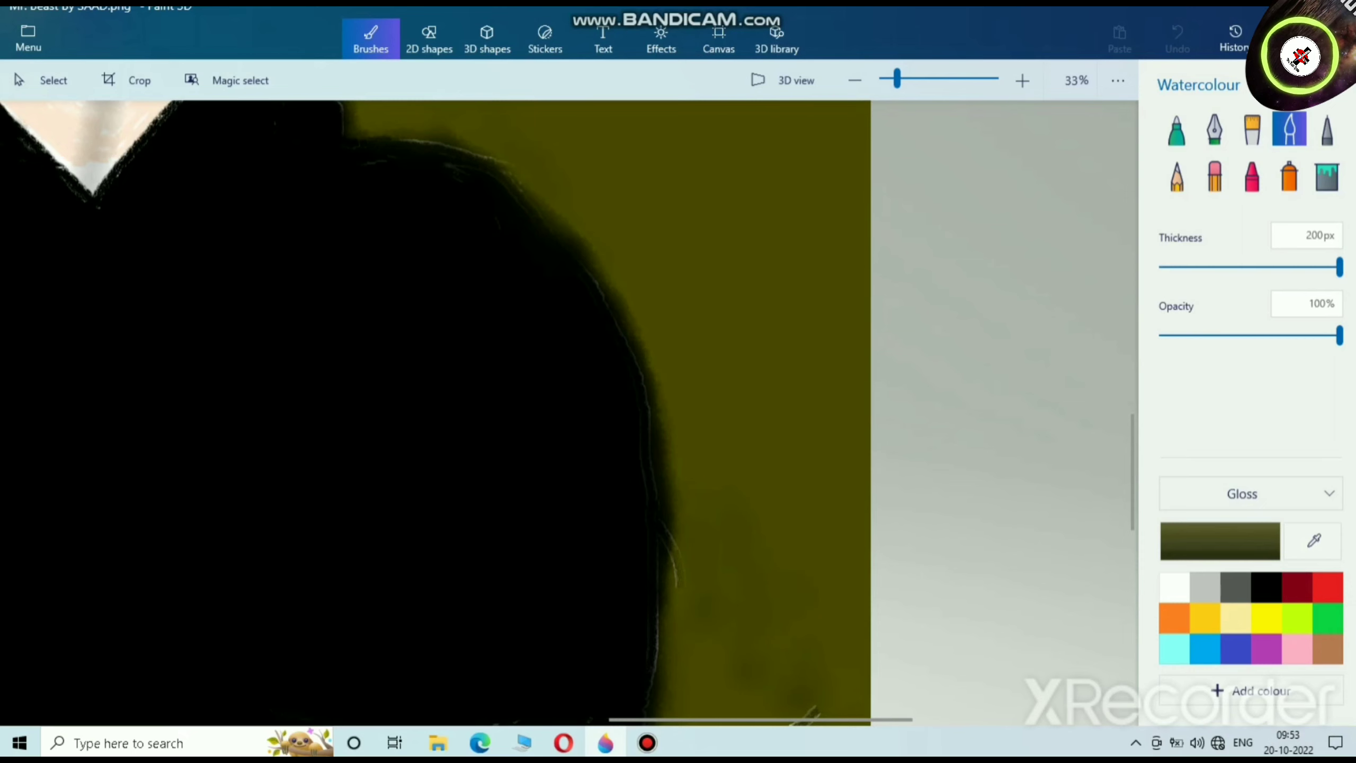
{"action": "scroll", "coordinate": [769, 604], "scroll_direction": "down", "scroll_amount": 4}
{"action": "scroll", "coordinate": [769, 625], "scroll_direction": "up", "scroll_amount": 5}
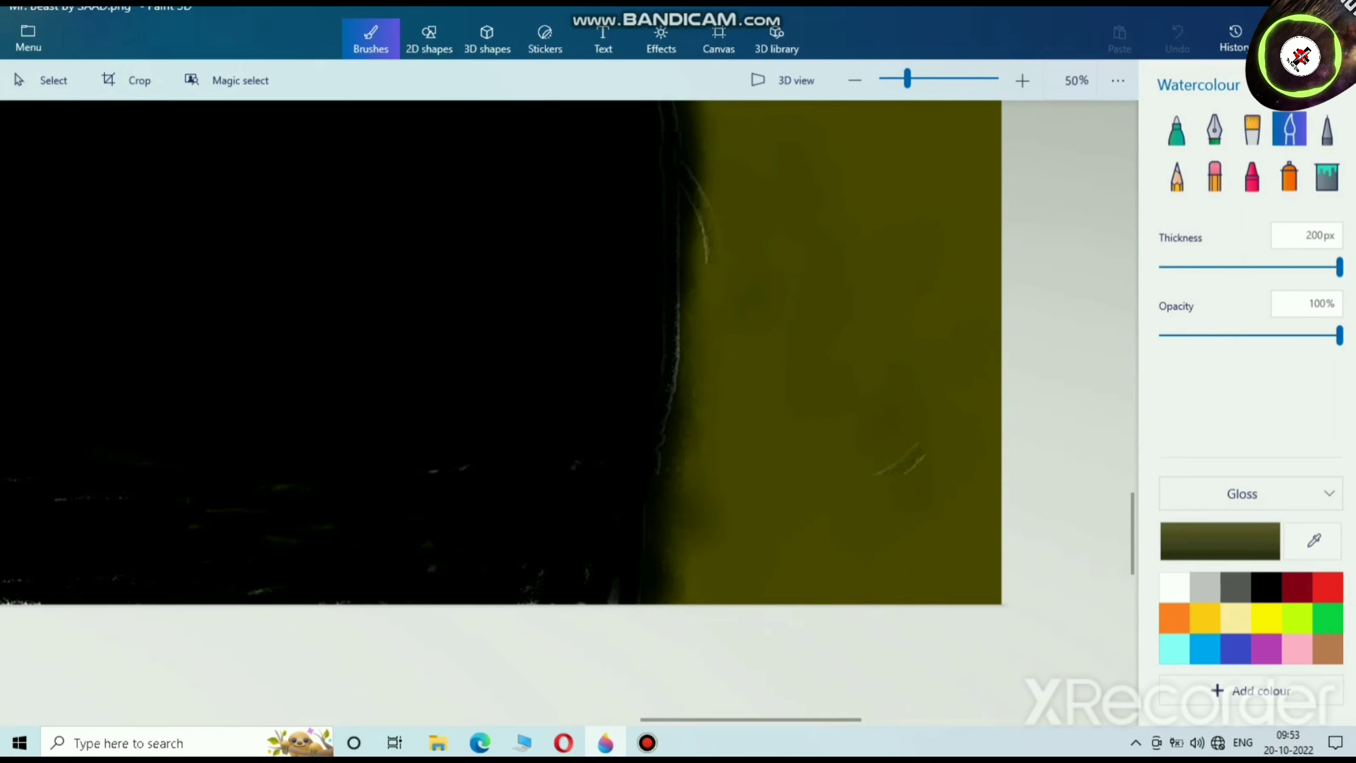
{"action": "left_click", "coordinate": [716, 292]}
Step: Soften the hoodie collar's outer edge beneath the green-numbered dollar bill with dark olive strokes
{"action": "scroll", "coordinate": [716, 292], "scroll_direction": "down", "scroll_amount": 3}
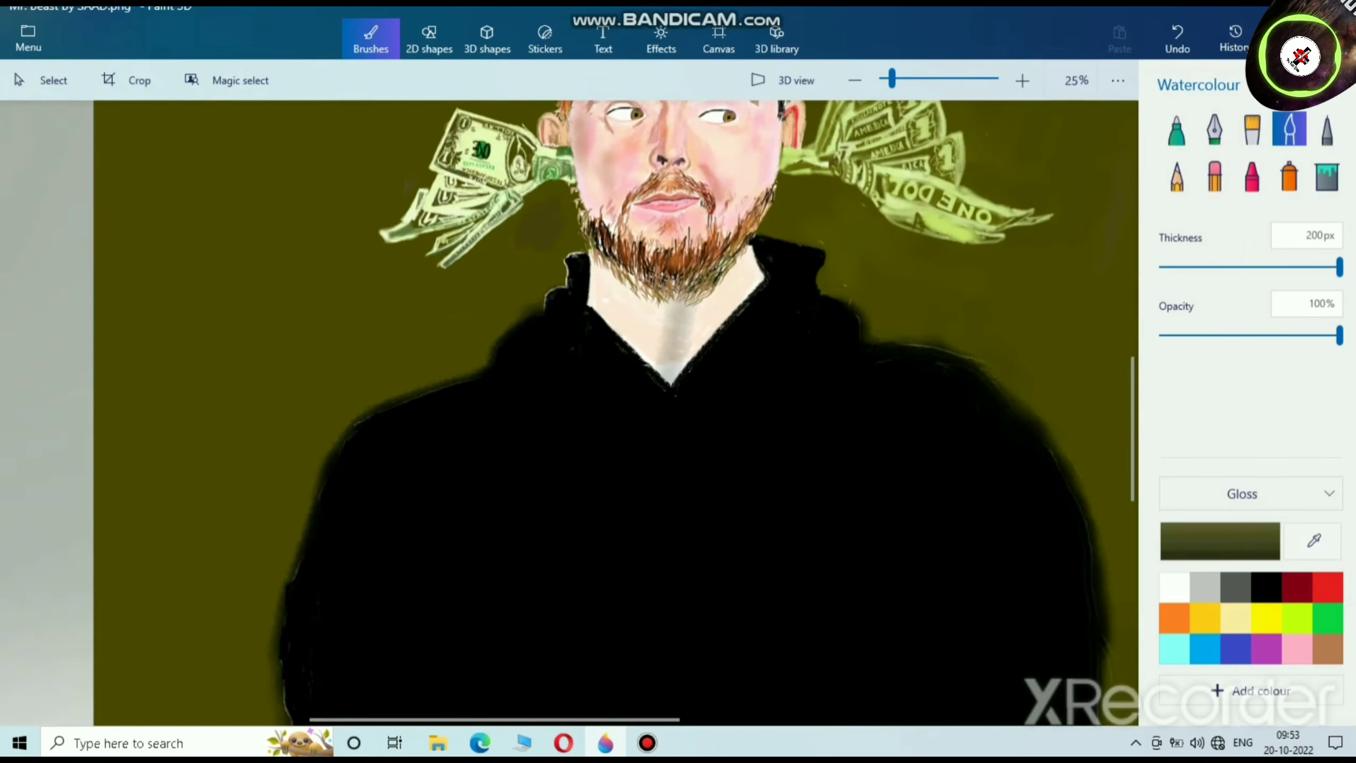
{"action": "scroll", "coordinate": [611, 190], "scroll_direction": "up", "scroll_amount": 3}
{"action": "key", "text": "ctrl+z"}
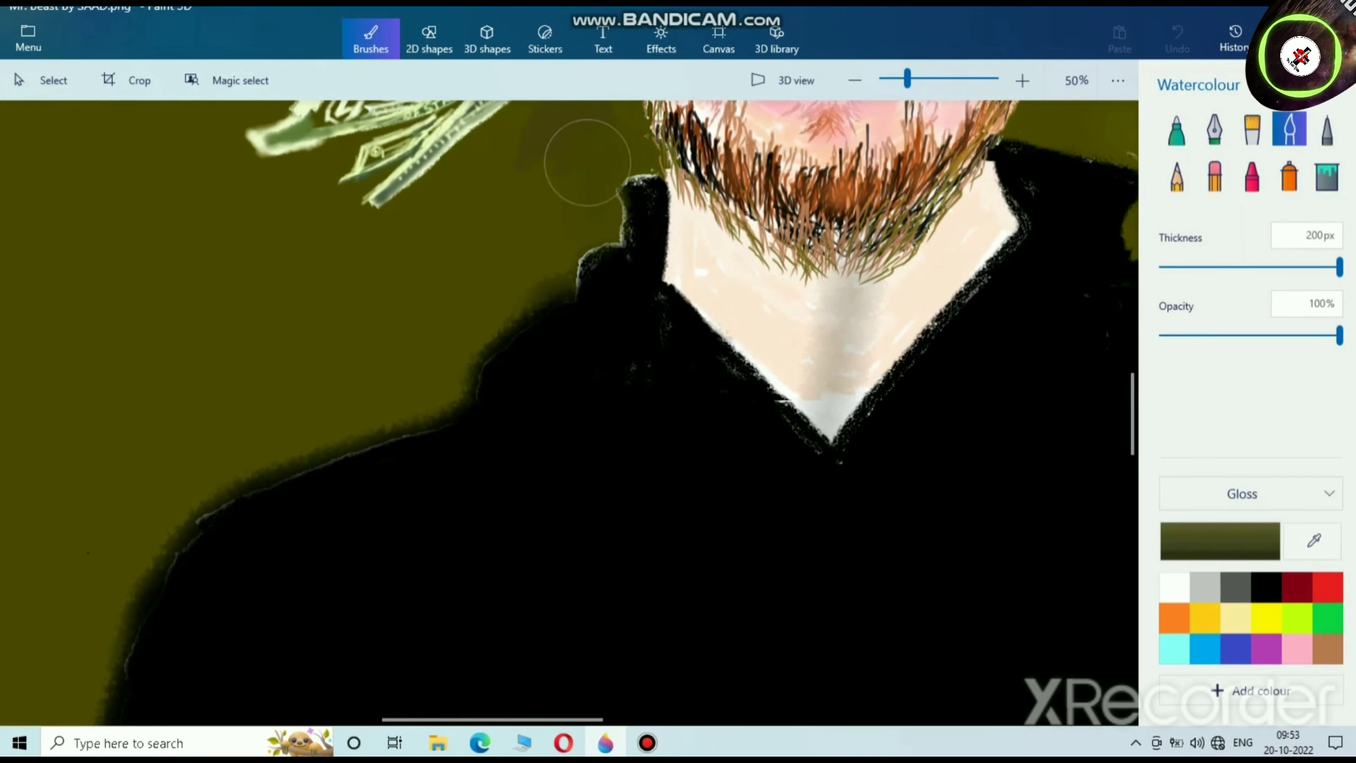
{"action": "mouse_move", "coordinate": [567, 264]}
{"action": "left_mouse_down"}
{"action": "mouse_move", "coordinate": [610, 192]}
{"action": "mouse_move", "coordinate": [601, 170]}
{"action": "left_mouse_up"}
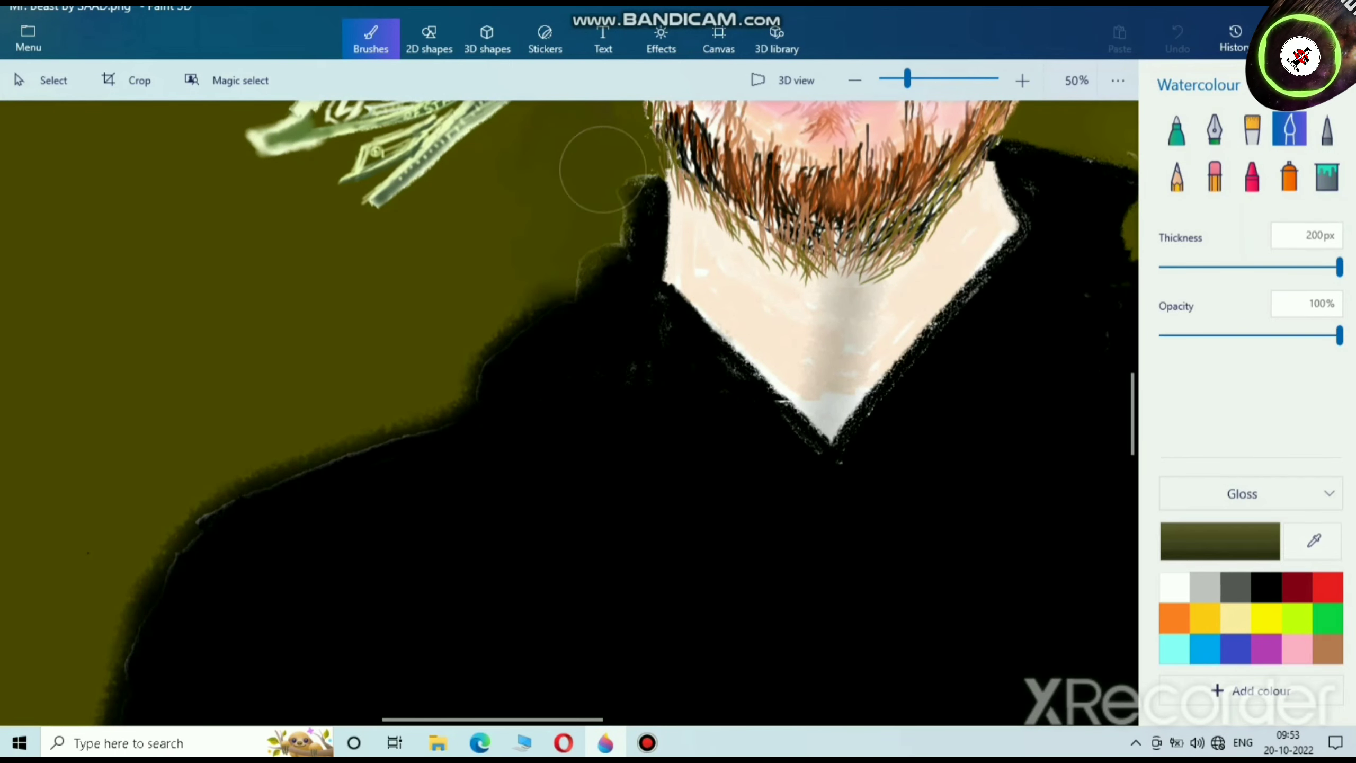
Step: Paint dark olive background over the stray hair strands around the top of the head
{"action": "scroll", "coordinate": [496, 218], "scroll_direction": "down", "scroll_amount": 2}
{"action": "scroll", "coordinate": [502, 256], "scroll_direction": "down", "scroll_amount": 2}
{"action": "scroll", "coordinate": [526, 353], "scroll_direction": "up", "scroll_amount": 3}
{"action": "left_click_drag", "start_coordinate": [830, 428], "coordinate": [1030, 572]}
{"action": "mouse_move", "coordinate": [891, 422]}
{"action": "left_mouse_down"}
{"action": "mouse_move", "coordinate": [752, 324]}
{"action": "mouse_move", "coordinate": [556, 317]}
{"action": "left_mouse_up"}
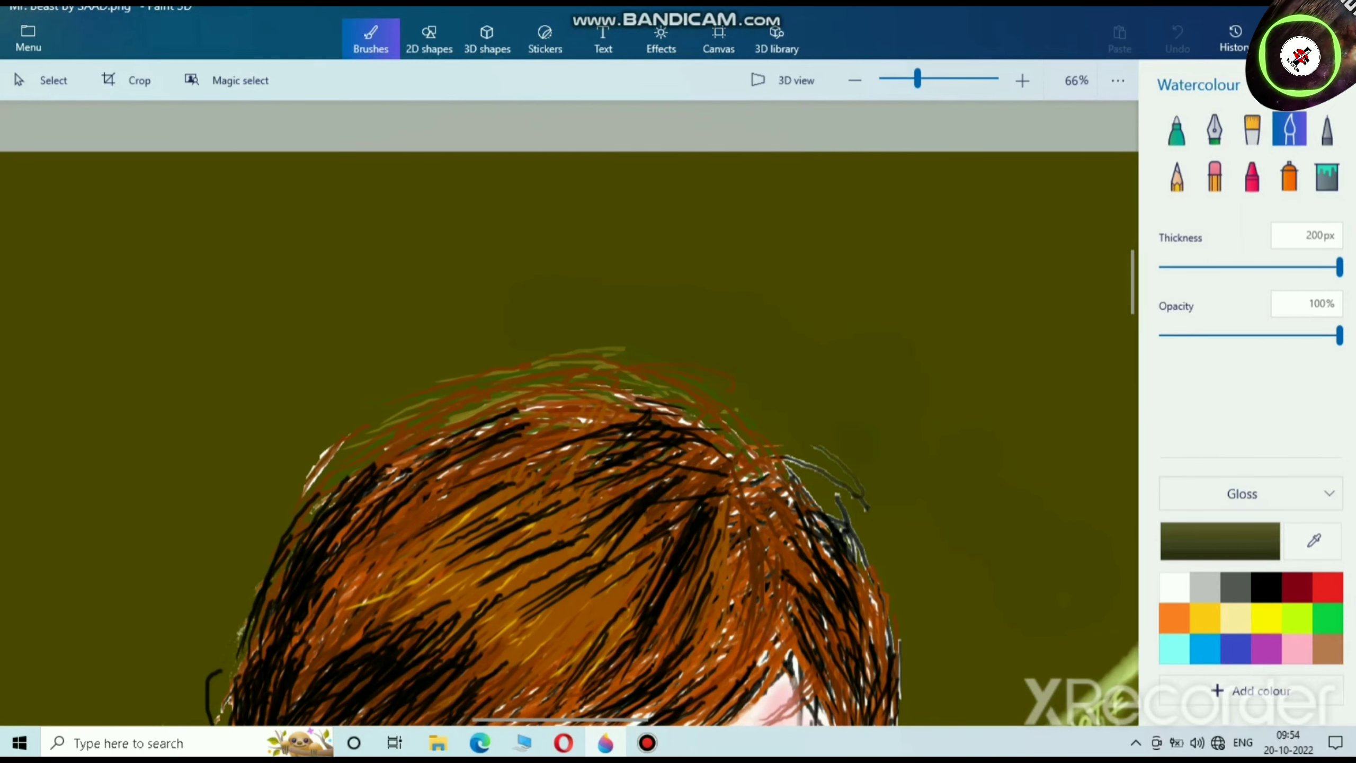
{"action": "mouse_move", "coordinate": [323, 465]}
{"action": "left_mouse_down"}
{"action": "mouse_move", "coordinate": [394, 379]}
{"action": "mouse_move", "coordinate": [635, 374]}
{"action": "mouse_move", "coordinate": [439, 364]}
{"action": "mouse_move", "coordinate": [470, 374]}
{"action": "left_mouse_up"}
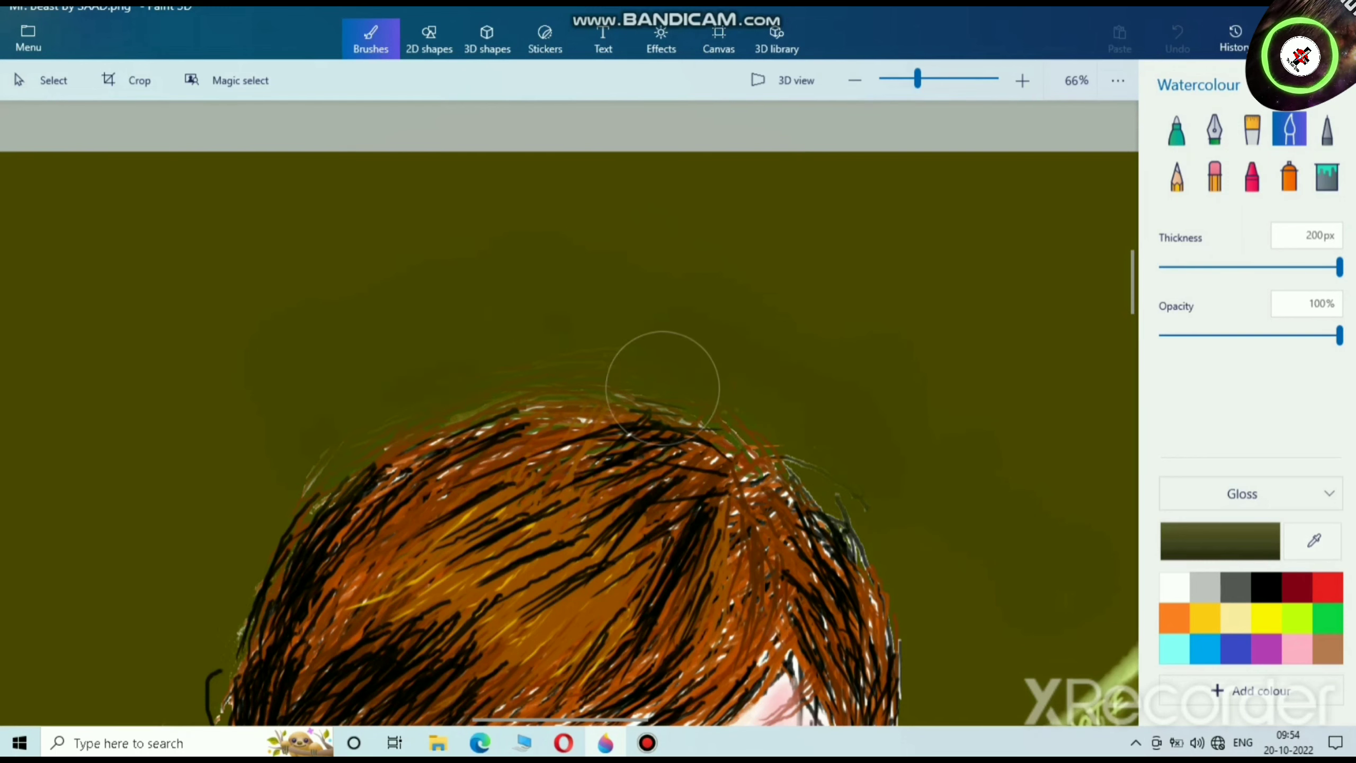
Step: Even out the background beneath the ONE DOL bill towards the shoulder with the 200 px dark olive brush
{"action": "scroll", "coordinate": [660, 378], "scroll_direction": "down", "scroll_amount": 3}
{"action": "scroll", "coordinate": [859, 596], "scroll_direction": "down", "scroll_amount": 5}
{"action": "scroll", "coordinate": [662, 278], "scroll_direction": "up", "scroll_amount": 2}
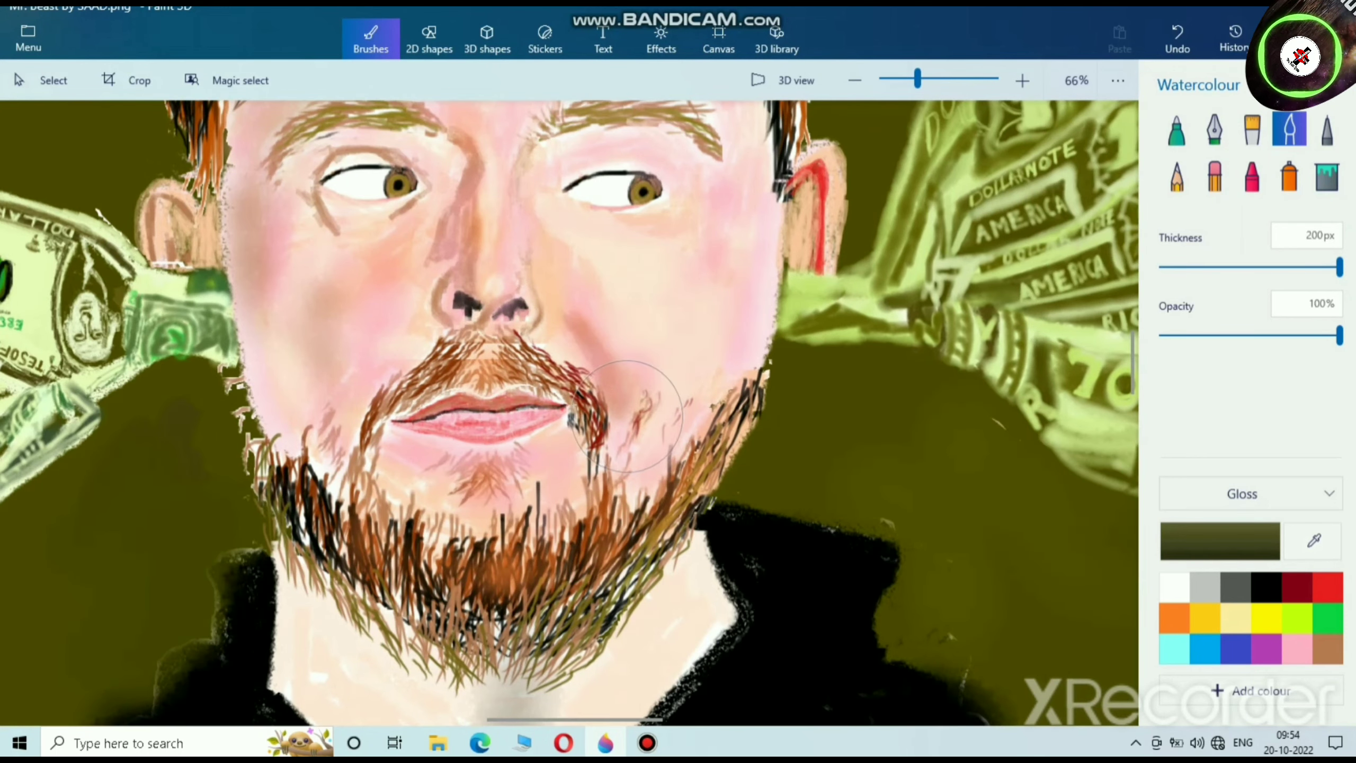
{"action": "scroll", "coordinate": [663, 278], "scroll_direction": "down", "scroll_amount": 1}
{"action": "scroll", "coordinate": [707, 534], "scroll_direction": "down", "scroll_amount": 1}
{"action": "scroll", "coordinate": [736, 555], "scroll_direction": "up", "scroll_amount": 1}
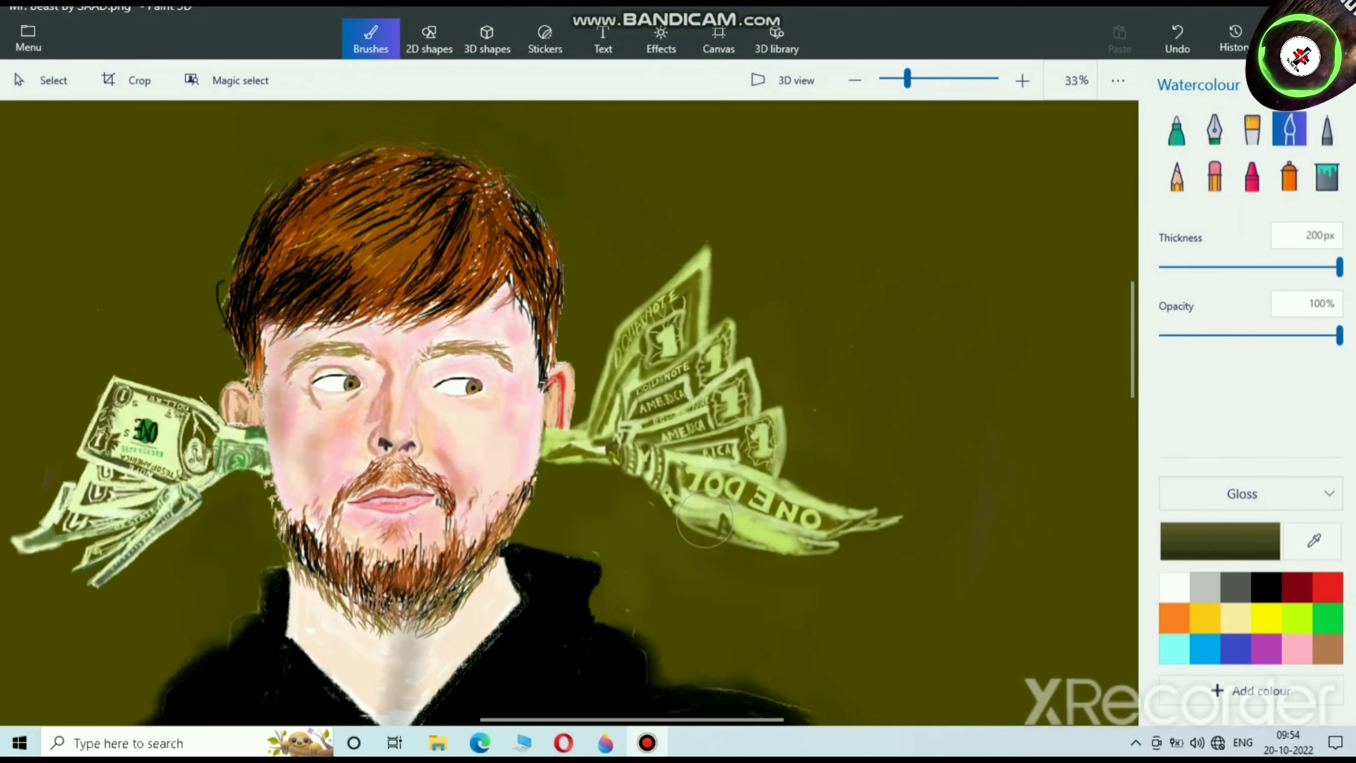
{"action": "left_click_drag", "start_coordinate": [739, 558], "coordinate": [941, 732]}
{"action": "scroll", "coordinate": [787, 426], "scroll_direction": "down", "scroll_amount": 6}
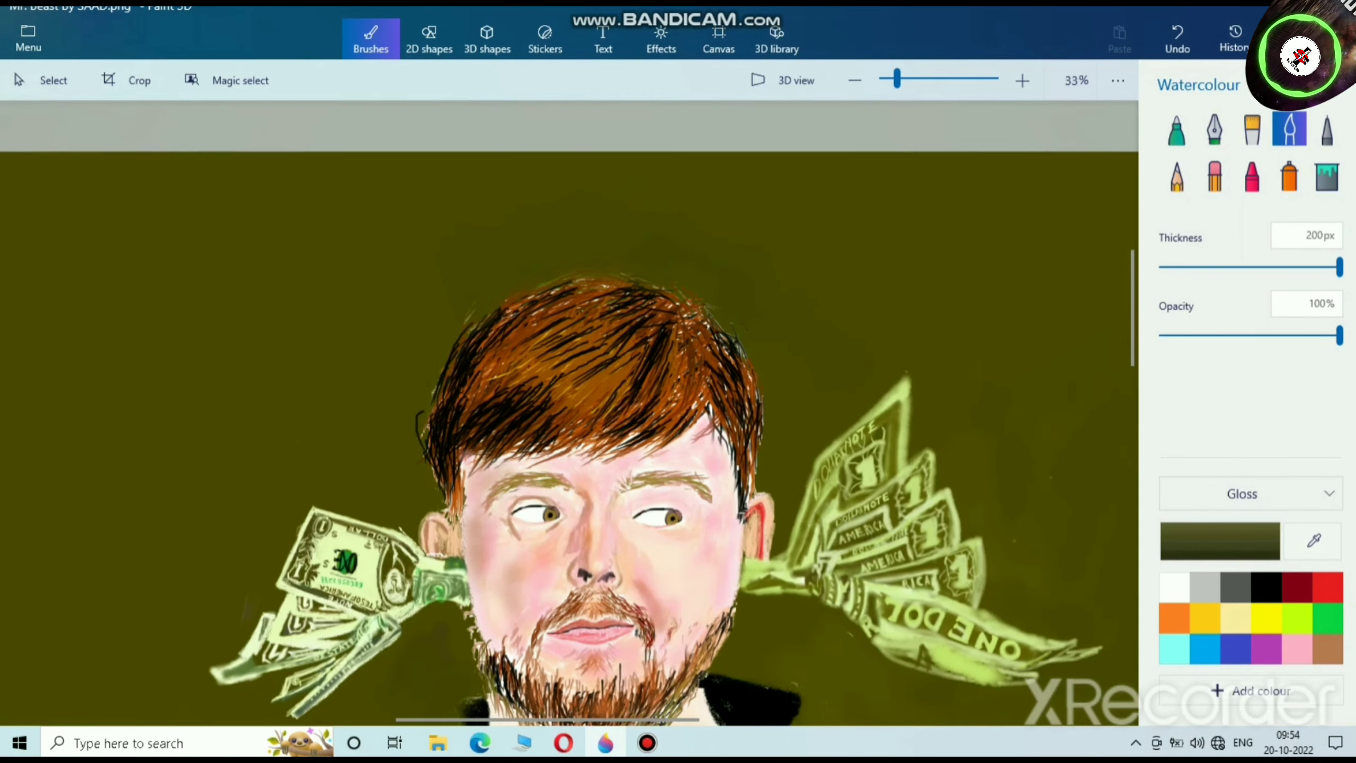
{"action": "scroll", "coordinate": [786, 426], "scroll_direction": "up", "scroll_amount": 3}
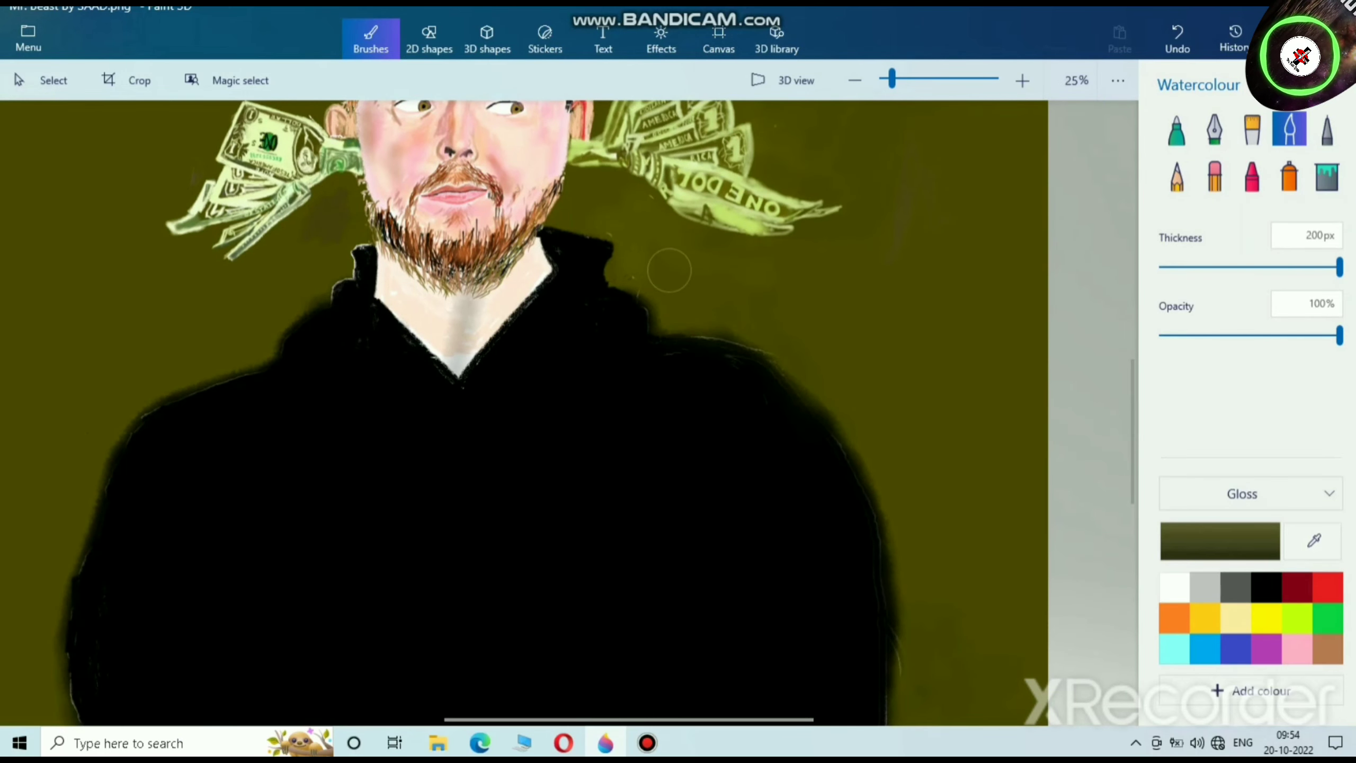
Step: Try to blend the hoodie's shoulder edge below the ONE DOL bill into the background with dark olive
{"action": "left_click_drag", "start_coordinate": [670, 273], "coordinate": [759, 462]}
{"action": "key", "text": "ctrl+z"}
{"action": "key", "text": "ctrl+z"}
{"action": "key", "text": "ctrl+z"}
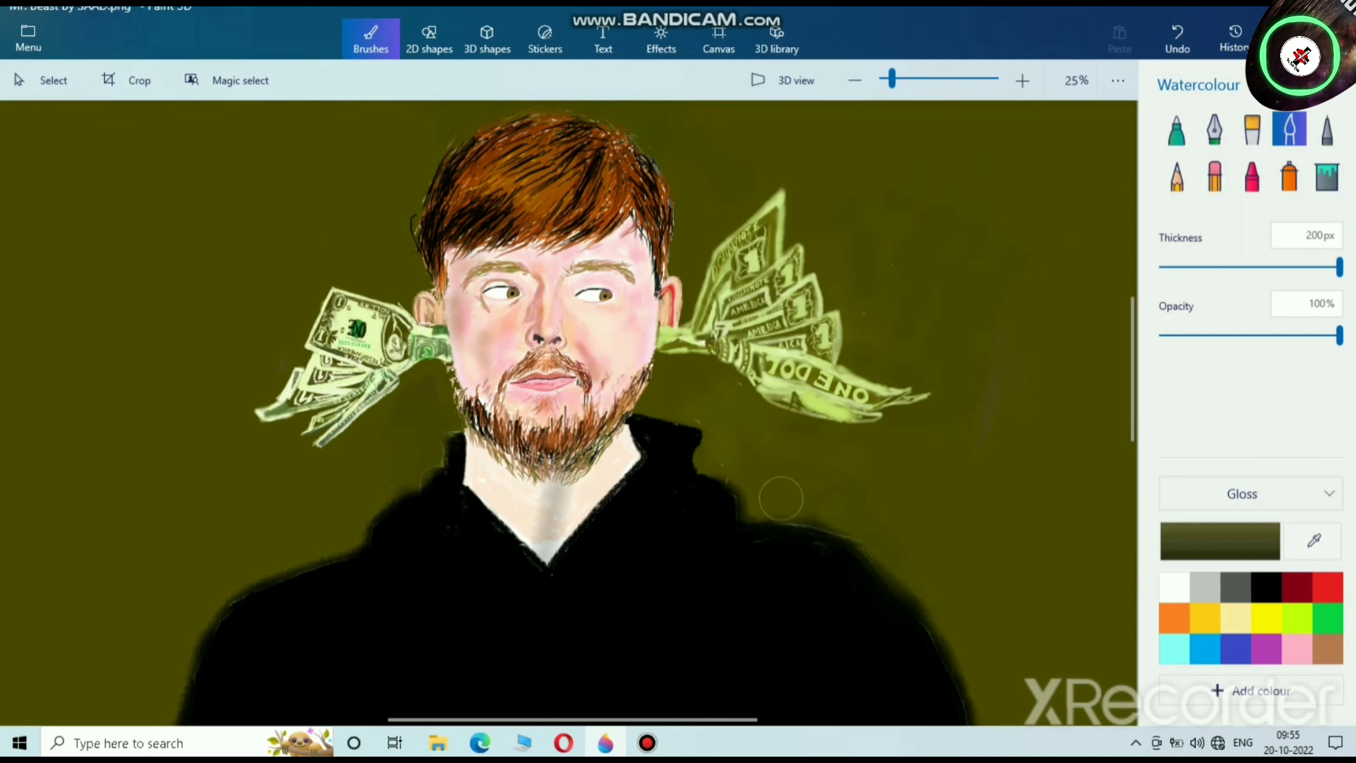
Step: Set the Watercolour brush to a dark olive mixed from yellow, with 16 px thickness and 12% opacity
{"action": "scroll", "coordinate": [782, 494], "scroll_direction": "up", "scroll_amount": 1}
{"action": "left_click", "coordinate": [1267, 618]}
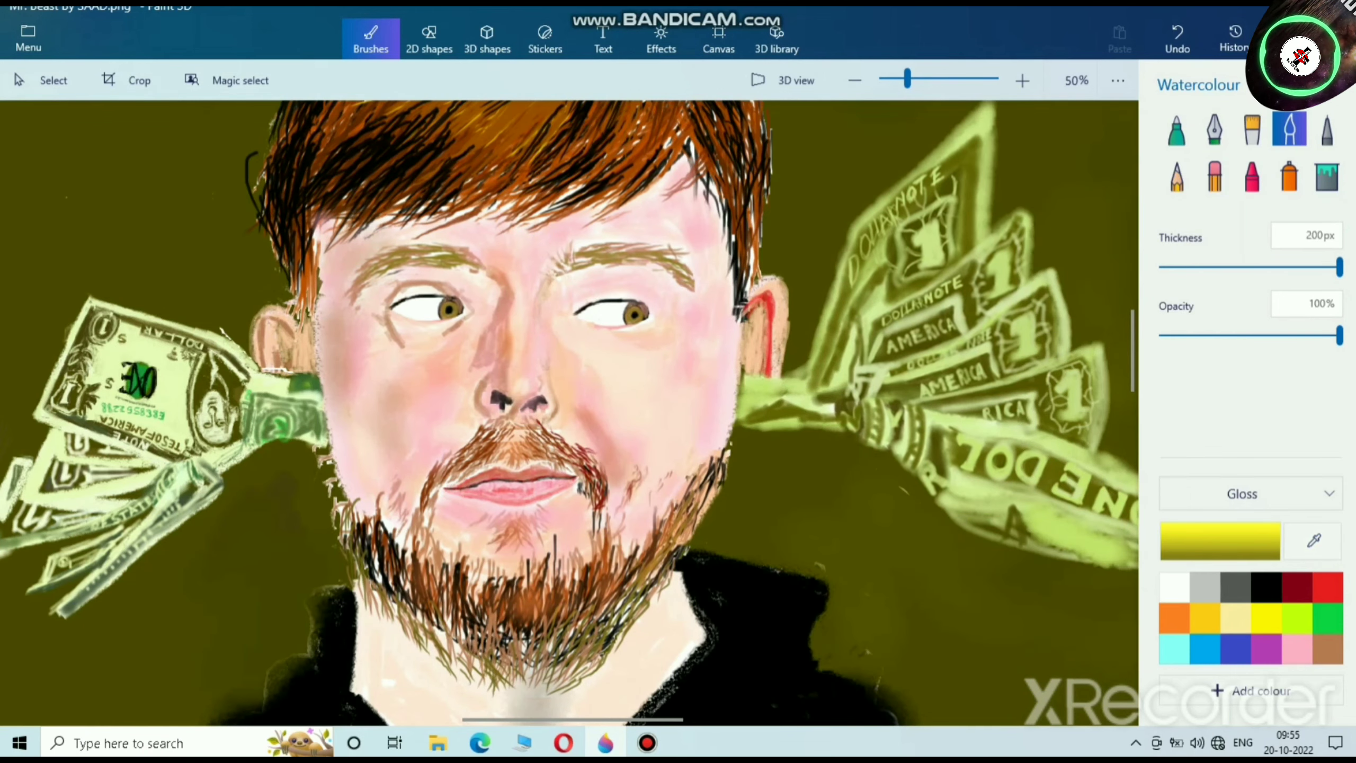
{"action": "left_click", "coordinate": [1220, 541]}
{"action": "left_click_drag", "start_coordinate": [757, 225], "coordinate": [759, 345]}
{"action": "left_click", "coordinate": [591, 538]}
{"action": "left_click_drag", "start_coordinate": [1340, 267], "coordinate": [1195, 267]}
{"action": "left_click_drag", "start_coordinate": [1341, 336], "coordinate": [1181, 335]}
{"action": "scroll", "coordinate": [279, 338], "scroll_direction": "up", "scroll_amount": 1}
{"action": "scroll", "coordinate": [183, 452], "scroll_direction": "up", "scroll_amount": 5}
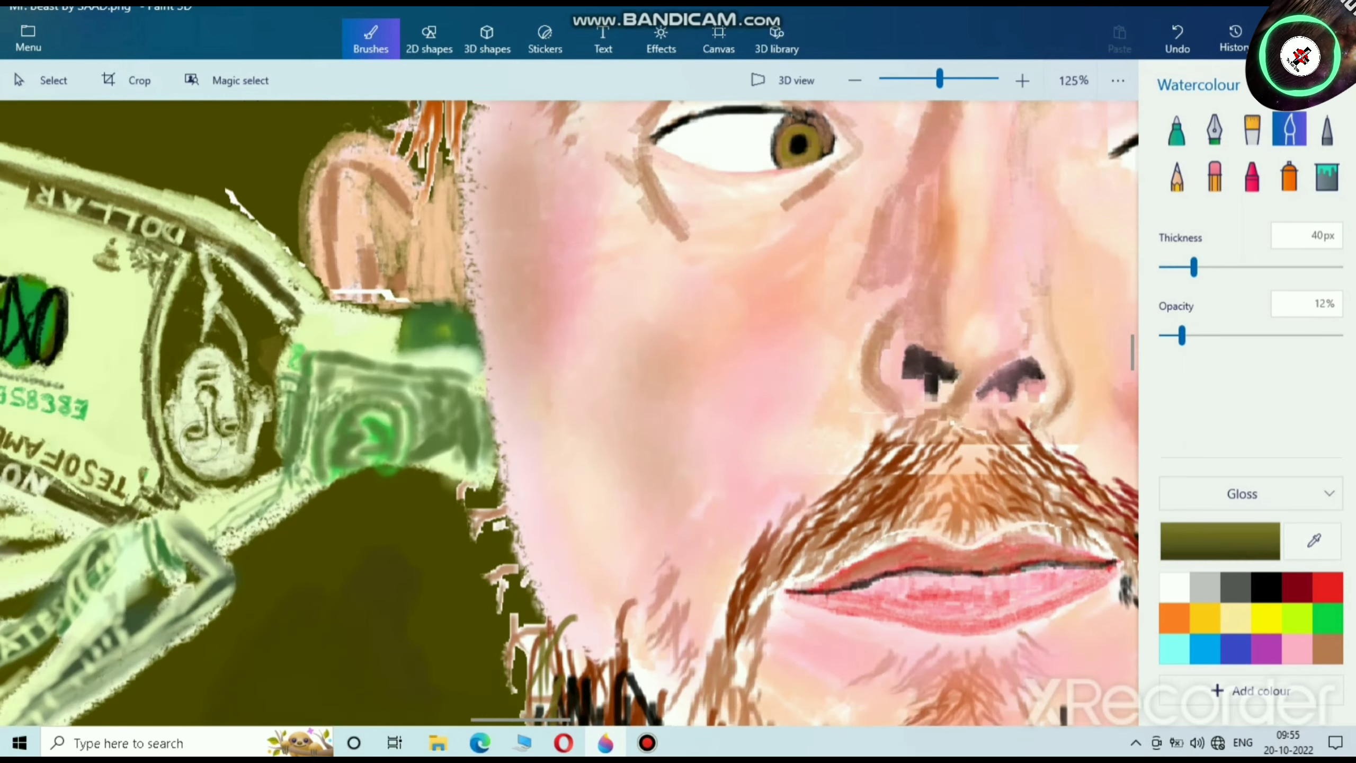
{"action": "left_click_drag", "start_coordinate": [1194, 267], "coordinate": [1173, 267]}
Step: Shade the chin, cheeks and forehead of the upside-down face on the dollar bill with faint olive strokes
{"action": "scroll", "coordinate": [214, 505], "scroll_direction": "up", "scroll_amount": 1}
{"action": "mouse_move", "coordinate": [198, 496]}
{"action": "left_mouse_down"}
{"action": "mouse_move", "coordinate": [282, 538]}
{"action": "mouse_move", "coordinate": [308, 467]}
{"action": "mouse_move", "coordinate": [347, 464]}
{"action": "mouse_move", "coordinate": [338, 304]}
{"action": "mouse_move", "coordinate": [349, 335]}
{"action": "mouse_move", "coordinate": [323, 244]}
{"action": "mouse_move", "coordinate": [326, 306]}
{"action": "mouse_move", "coordinate": [344, 315]}
{"action": "mouse_move", "coordinate": [355, 296]}
{"action": "mouse_move", "coordinate": [320, 481]}
{"action": "mouse_move", "coordinate": [344, 335]}
{"action": "mouse_move", "coordinate": [370, 308]}
{"action": "mouse_move", "coordinate": [362, 292]}
{"action": "mouse_move", "coordinate": [304, 524]}
{"action": "mouse_move", "coordinate": [257, 555]}
{"action": "mouse_move", "coordinate": [196, 530]}
{"action": "mouse_move", "coordinate": [196, 498]}
{"action": "mouse_move", "coordinate": [177, 497]}
{"action": "mouse_move", "coordinate": [280, 514]}
{"action": "mouse_move", "coordinate": [307, 476]}
{"action": "mouse_move", "coordinate": [268, 499]}
{"action": "mouse_move", "coordinate": [269, 449]}
{"action": "mouse_move", "coordinate": [293, 476]}
{"action": "mouse_move", "coordinate": [298, 153]}
{"action": "mouse_move", "coordinate": [276, 273]}
{"action": "mouse_move", "coordinate": [310, 293]}
{"action": "mouse_move", "coordinate": [296, 257]}
{"action": "mouse_move", "coordinate": [314, 344]}
{"action": "mouse_move", "coordinate": [310, 200]}
{"action": "mouse_move", "coordinate": [317, 290]}
{"action": "mouse_move", "coordinate": [277, 336]}
{"action": "mouse_move", "coordinate": [171, 351]}
{"action": "mouse_move", "coordinate": [148, 301]}
{"action": "mouse_move", "coordinate": [127, 452]}
{"action": "mouse_move", "coordinate": [150, 476]}
{"action": "mouse_move", "coordinate": [151, 356]}
{"action": "mouse_move", "coordinate": [197, 392]}
{"action": "mouse_move", "coordinate": [144, 299]}
{"action": "mouse_move", "coordinate": [219, 177]}
{"action": "left_mouse_up"}
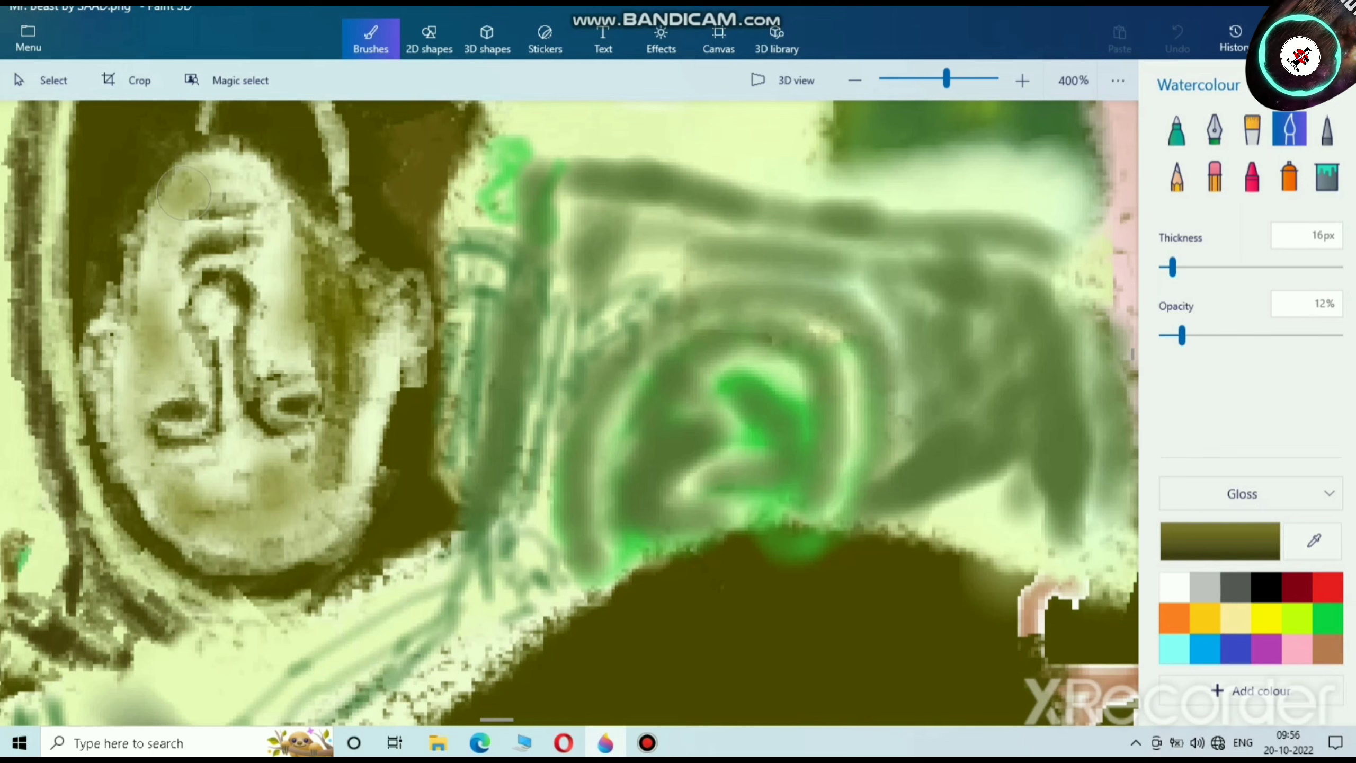
{"action": "left_click_drag", "start_coordinate": [219, 177], "coordinate": [221, 170]}
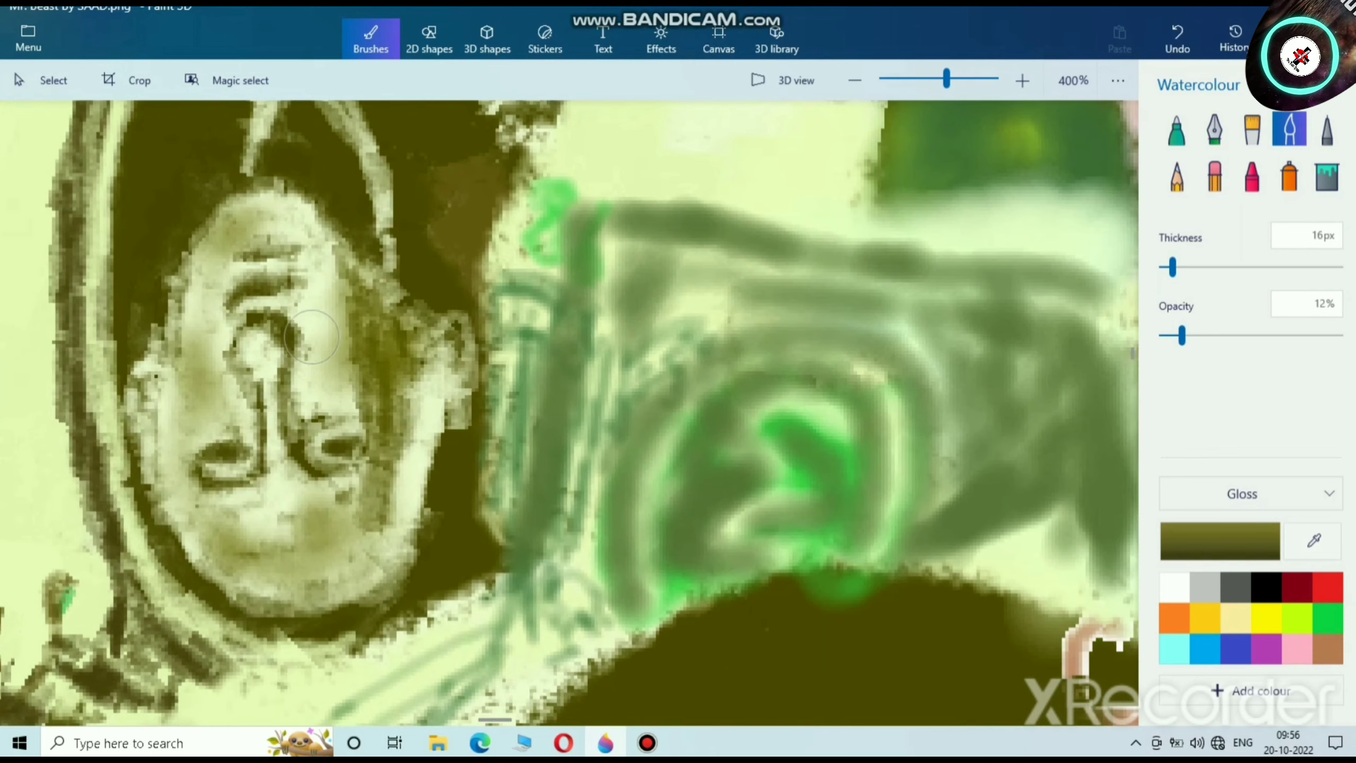
{"action": "mouse_move", "coordinate": [312, 337]}
{"action": "left_mouse_down"}
{"action": "mouse_move", "coordinate": [325, 387]}
{"action": "mouse_move", "coordinate": [302, 216]}
{"action": "mouse_move", "coordinate": [291, 225]}
{"action": "mouse_move", "coordinate": [380, 390]}
{"action": "mouse_move", "coordinate": [362, 307]}
{"action": "mouse_move", "coordinate": [387, 491]}
{"action": "mouse_move", "coordinate": [366, 542]}
{"action": "left_mouse_up"}
{"action": "left_click", "coordinate": [267, 511]}
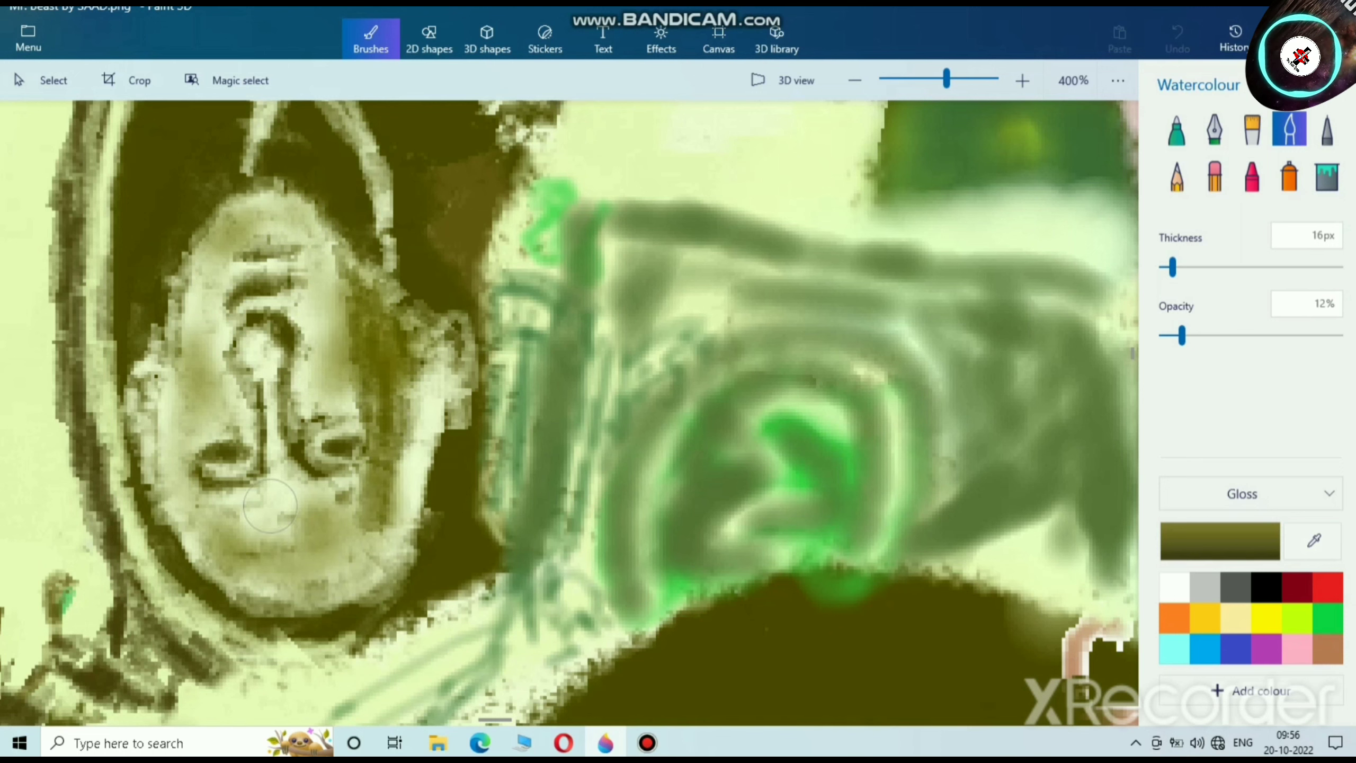
Step: Shade the nose and eyes of the upside-down face on the bill with olive at 9 px thickness and 7% opacity
{"action": "left_click_drag", "start_coordinate": [1173, 267], "coordinate": [1167, 267]}
{"action": "scroll", "coordinate": [273, 406], "scroll_direction": "up", "scroll_amount": 1}
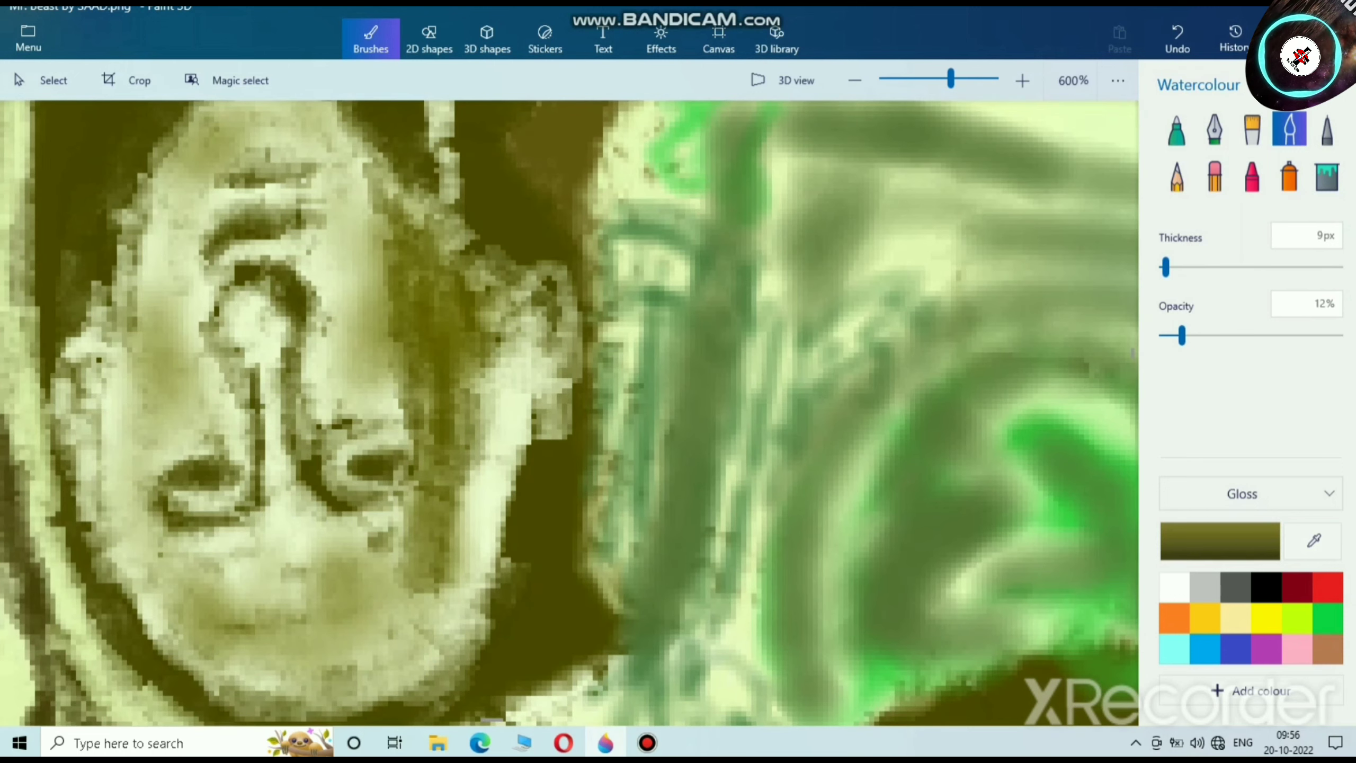
{"action": "left_click_drag", "start_coordinate": [1182, 335], "coordinate": [1173, 336]}
{"action": "scroll", "coordinate": [254, 342], "scroll_direction": "up", "scroll_amount": 1}
{"action": "mouse_move", "coordinate": [253, 342]}
{"action": "left_mouse_down"}
{"action": "mouse_move", "coordinate": [255, 305]}
{"action": "mouse_move", "coordinate": [272, 324]}
{"action": "mouse_move", "coordinate": [248, 318]}
{"action": "mouse_move", "coordinate": [244, 375]}
{"action": "mouse_move", "coordinate": [276, 497]}
{"action": "mouse_move", "coordinate": [263, 378]}
{"action": "mouse_move", "coordinate": [235, 321]}
{"action": "mouse_move", "coordinate": [261, 309]}
{"action": "mouse_move", "coordinate": [274, 477]}
{"action": "mouse_move", "coordinate": [262, 535]}
{"action": "mouse_move", "coordinate": [255, 486]}
{"action": "mouse_move", "coordinate": [299, 347]}
{"action": "mouse_move", "coordinate": [273, 267]}
{"action": "mouse_move", "coordinate": [271, 280]}
{"action": "mouse_move", "coordinate": [241, 271]}
{"action": "mouse_move", "coordinate": [290, 283]}
{"action": "mouse_move", "coordinate": [211, 315]}
{"action": "mouse_move", "coordinate": [240, 463]}
{"action": "mouse_move", "coordinate": [248, 423]}
{"action": "mouse_move", "coordinate": [246, 497]}
{"action": "mouse_move", "coordinate": [175, 583]}
{"action": "mouse_move", "coordinate": [168, 523]}
{"action": "left_mouse_up"}
{"action": "left_click_drag", "start_coordinate": [421, 513], "coordinate": [400, 510]}
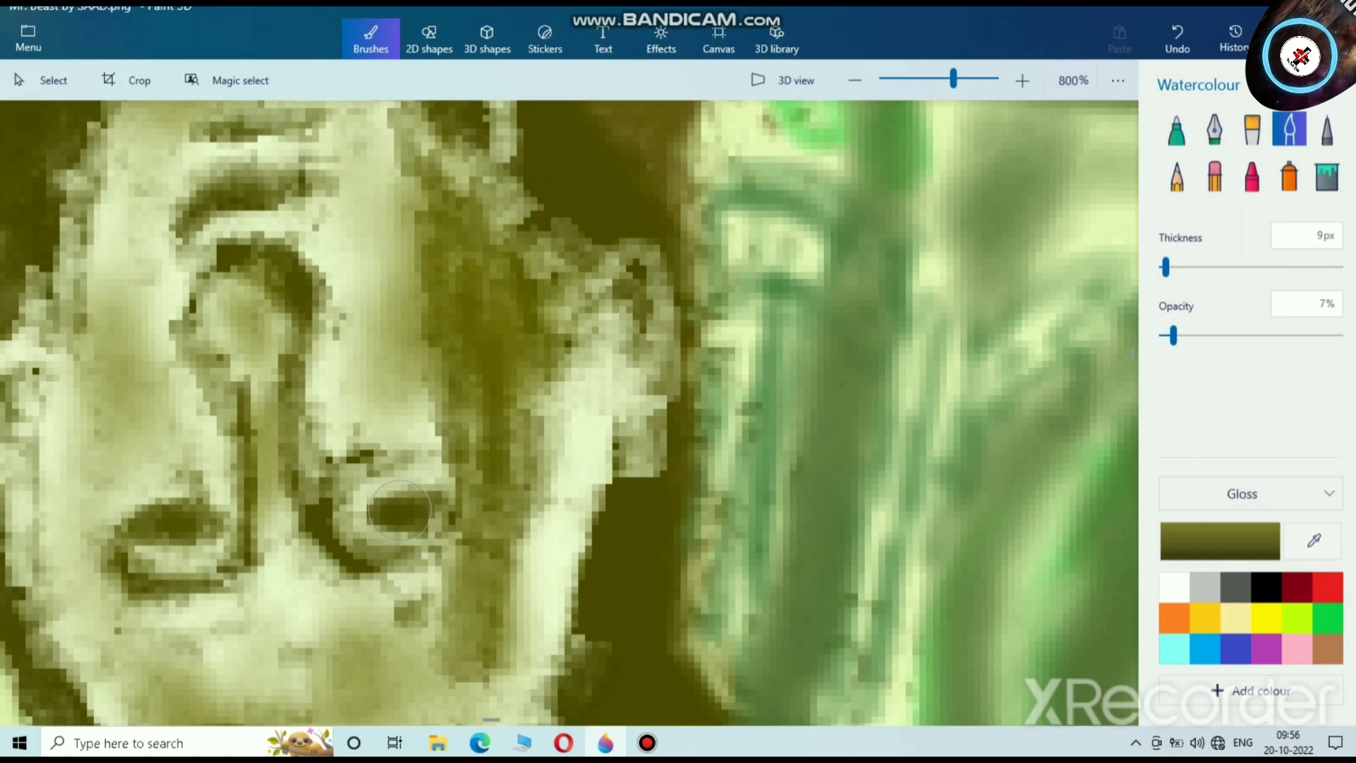
{"action": "mouse_move", "coordinate": [359, 458]}
{"action": "left_mouse_down"}
{"action": "mouse_move", "coordinate": [371, 463]}
{"action": "mouse_move", "coordinate": [348, 487]}
{"action": "left_mouse_up"}
Step: Deepen the shading on the bill face's sides and forehead with 9 px olive strokes, raising the opacity to 12%
{"action": "scroll", "coordinate": [406, 451], "scroll_direction": "down", "scroll_amount": 5}
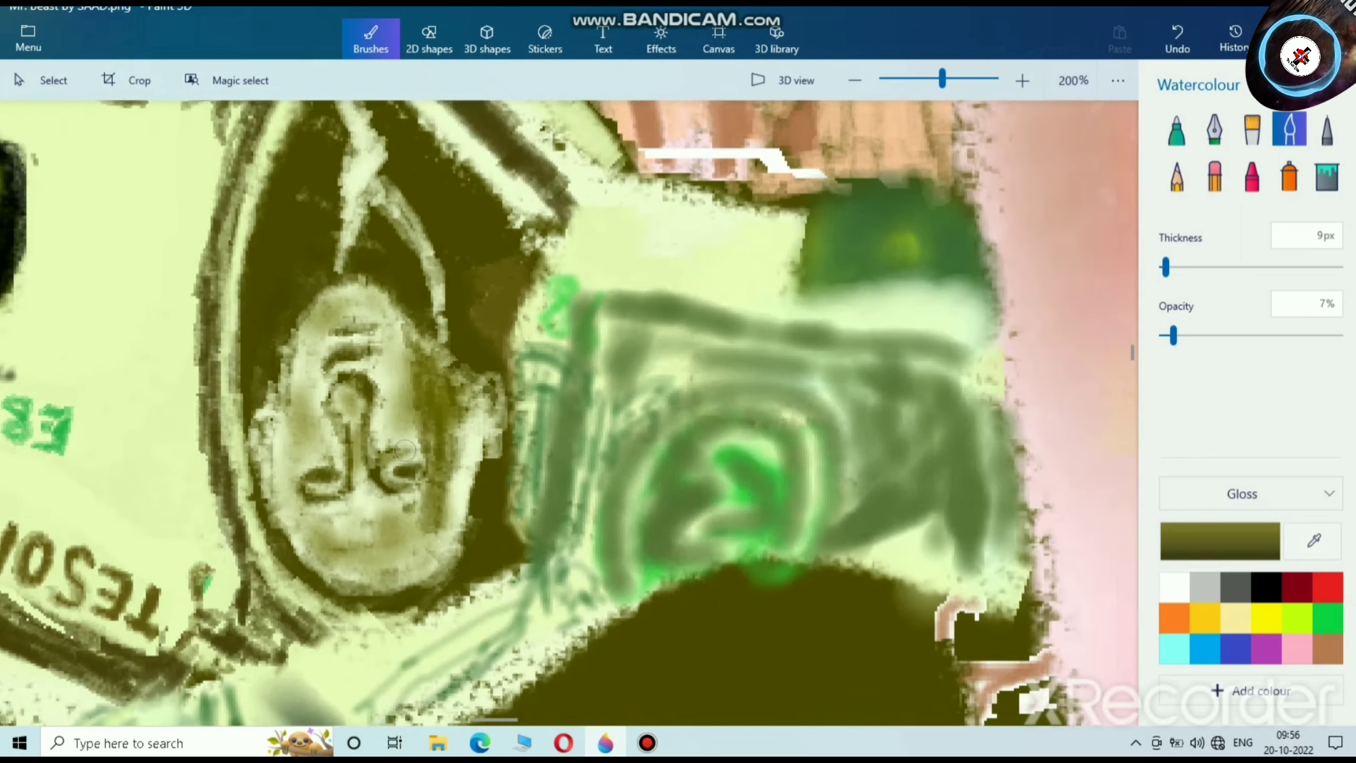
{"action": "scroll", "coordinate": [404, 451], "scroll_direction": "down", "scroll_amount": 1}
{"action": "scroll", "coordinate": [396, 437], "scroll_direction": "up", "scroll_amount": 4}
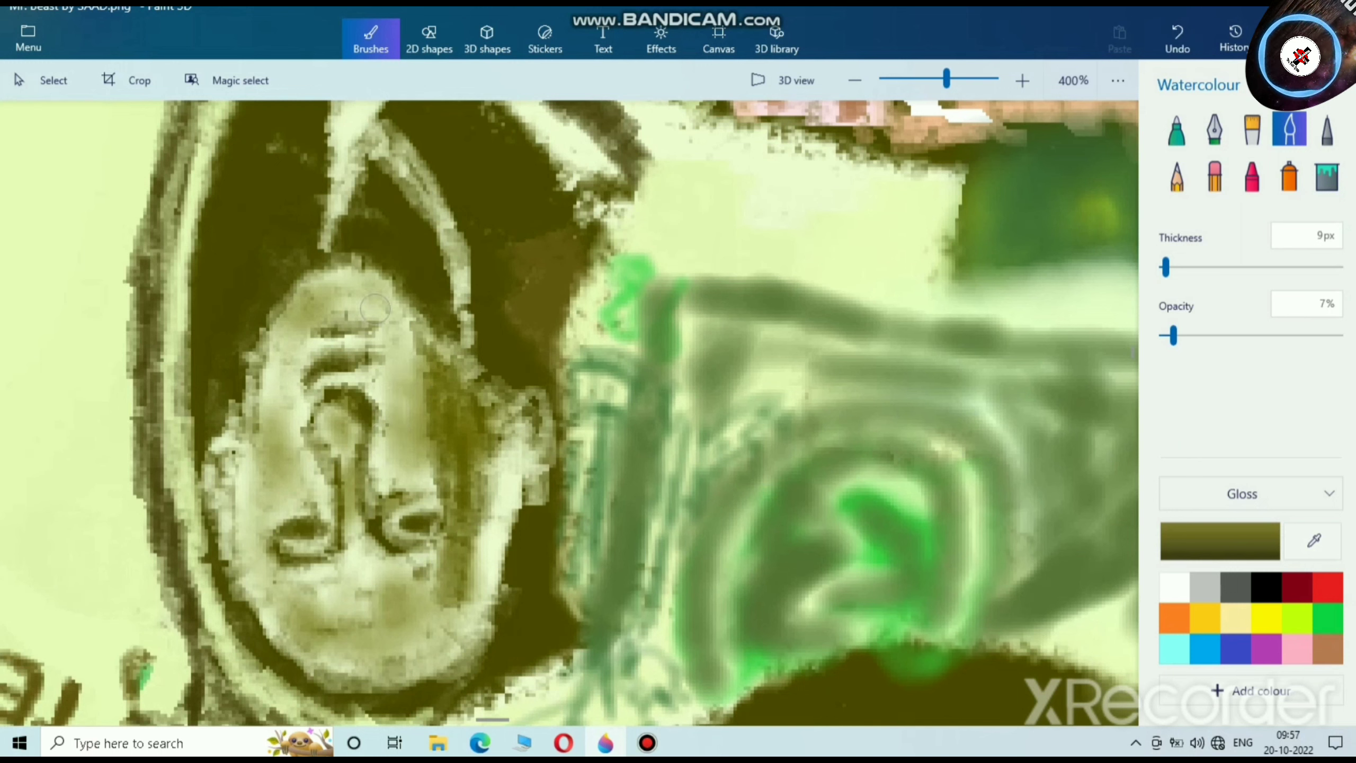
{"action": "mouse_move", "coordinate": [500, 475]}
{"action": "left_mouse_down"}
{"action": "mouse_move", "coordinate": [502, 545]}
{"action": "mouse_move", "coordinate": [489, 550]}
{"action": "mouse_move", "coordinate": [499, 487]}
{"action": "left_mouse_up"}
{"action": "left_click_drag", "start_coordinate": [1173, 335], "coordinate": [1182, 336]}
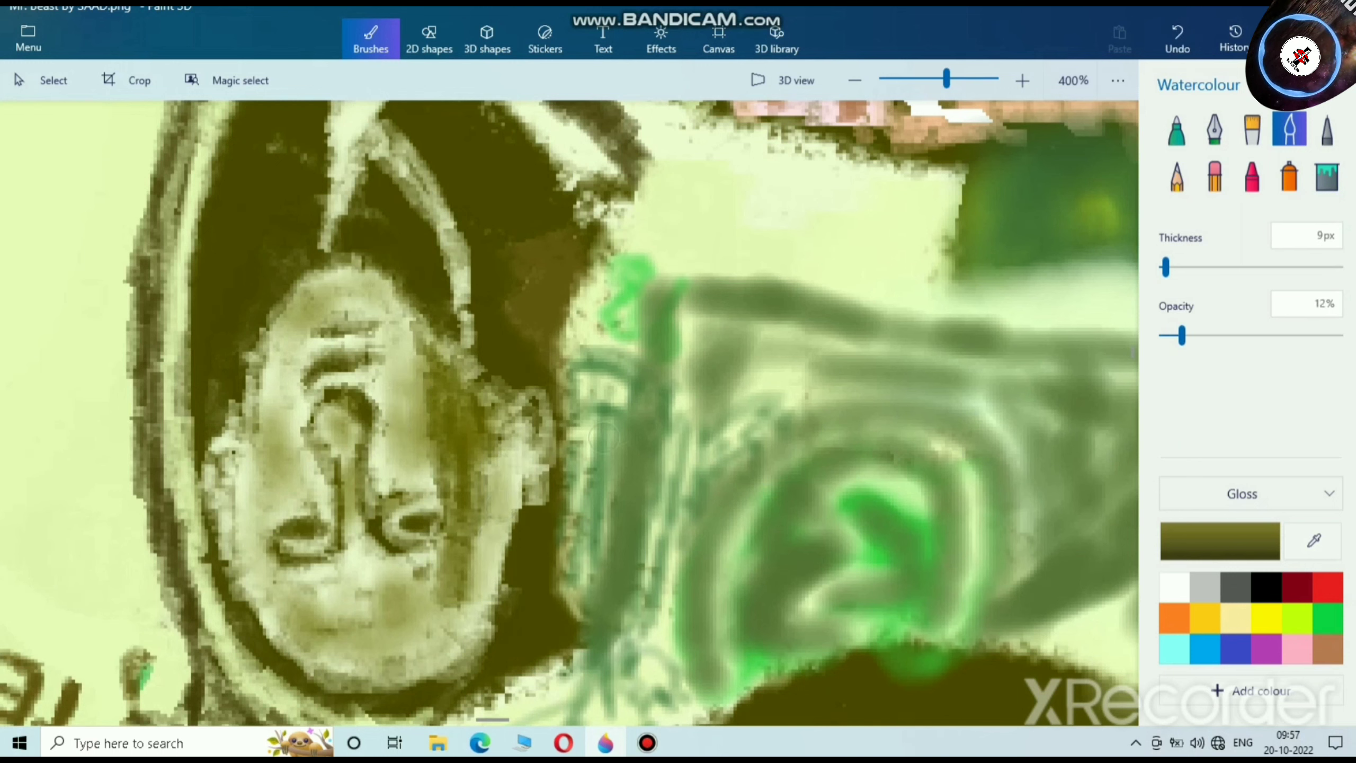
{"action": "mouse_move", "coordinate": [499, 523]}
{"action": "left_mouse_down"}
{"action": "mouse_move", "coordinate": [494, 570]}
{"action": "mouse_move", "coordinate": [507, 480]}
{"action": "mouse_move", "coordinate": [526, 446]}
{"action": "left_mouse_up"}
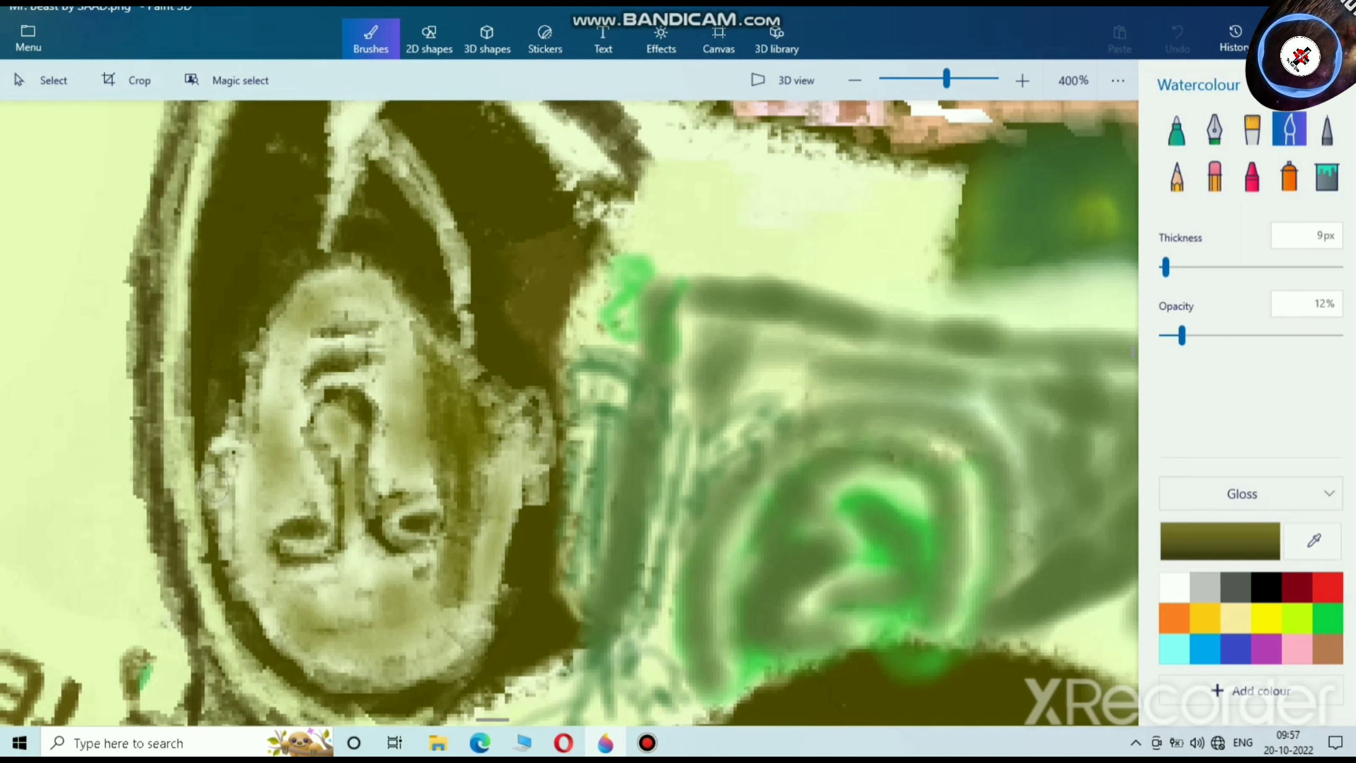
{"action": "left_click_drag", "start_coordinate": [243, 497], "coordinate": [286, 392]}
{"action": "left_click_drag", "start_coordinate": [344, 661], "coordinate": [386, 580]}
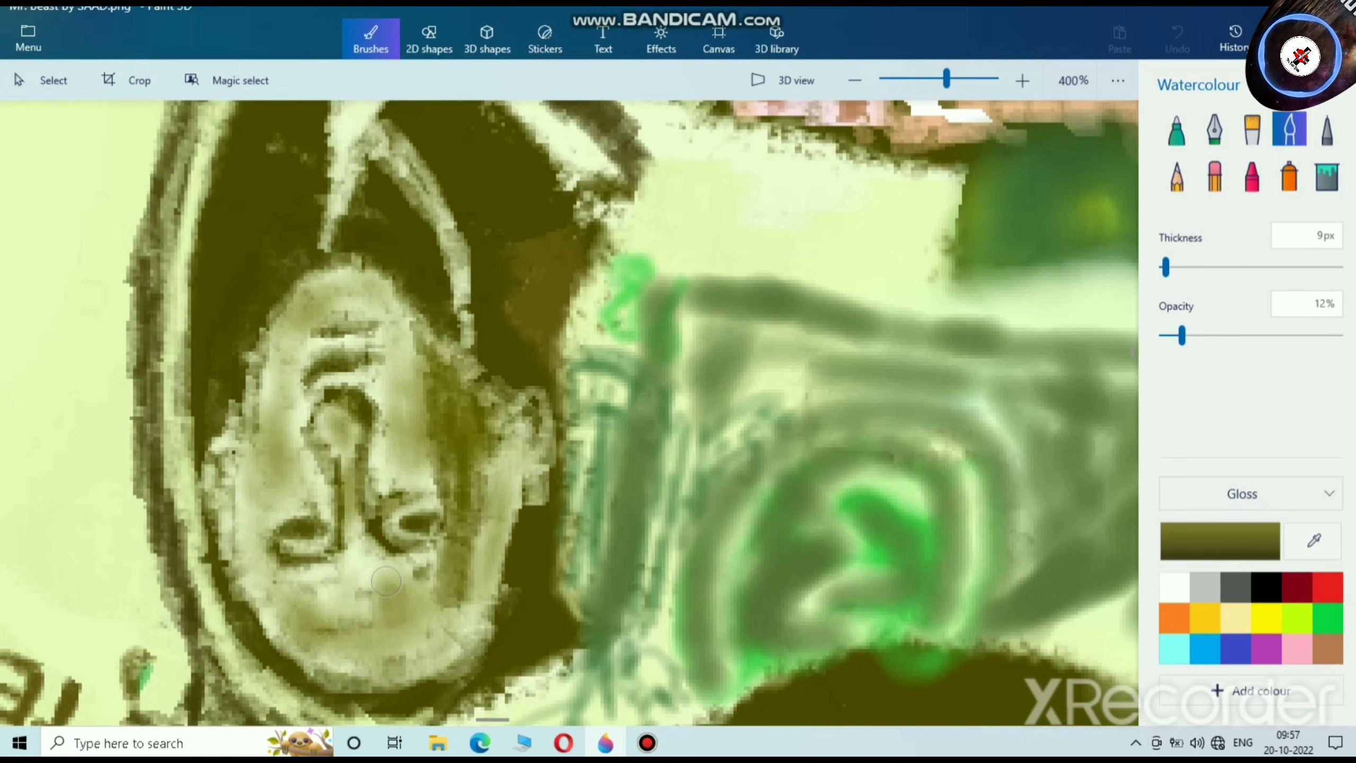
{"action": "mouse_move", "coordinate": [329, 639]}
{"action": "left_mouse_down"}
{"action": "mouse_move", "coordinate": [389, 688]}
{"action": "mouse_move", "coordinate": [438, 632]}
{"action": "left_mouse_up"}
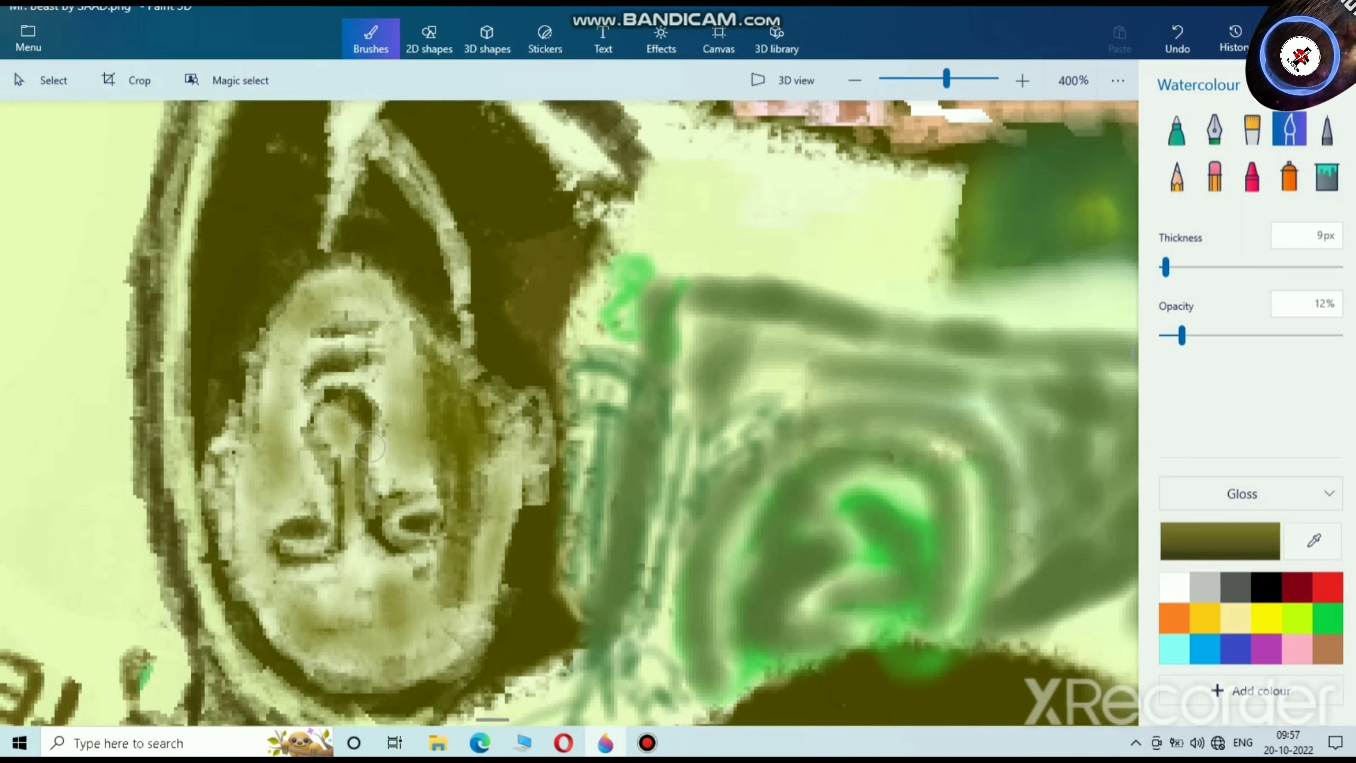
Step: Darken the mouth of the upside-down face on the bill with a 5 px Watercolour stroke in olive at 100% opacity
{"action": "scroll", "coordinate": [360, 389], "scroll_direction": "up", "scroll_amount": 3}
{"action": "left_click_drag", "start_coordinate": [1166, 267], "coordinate": [1163, 267]}
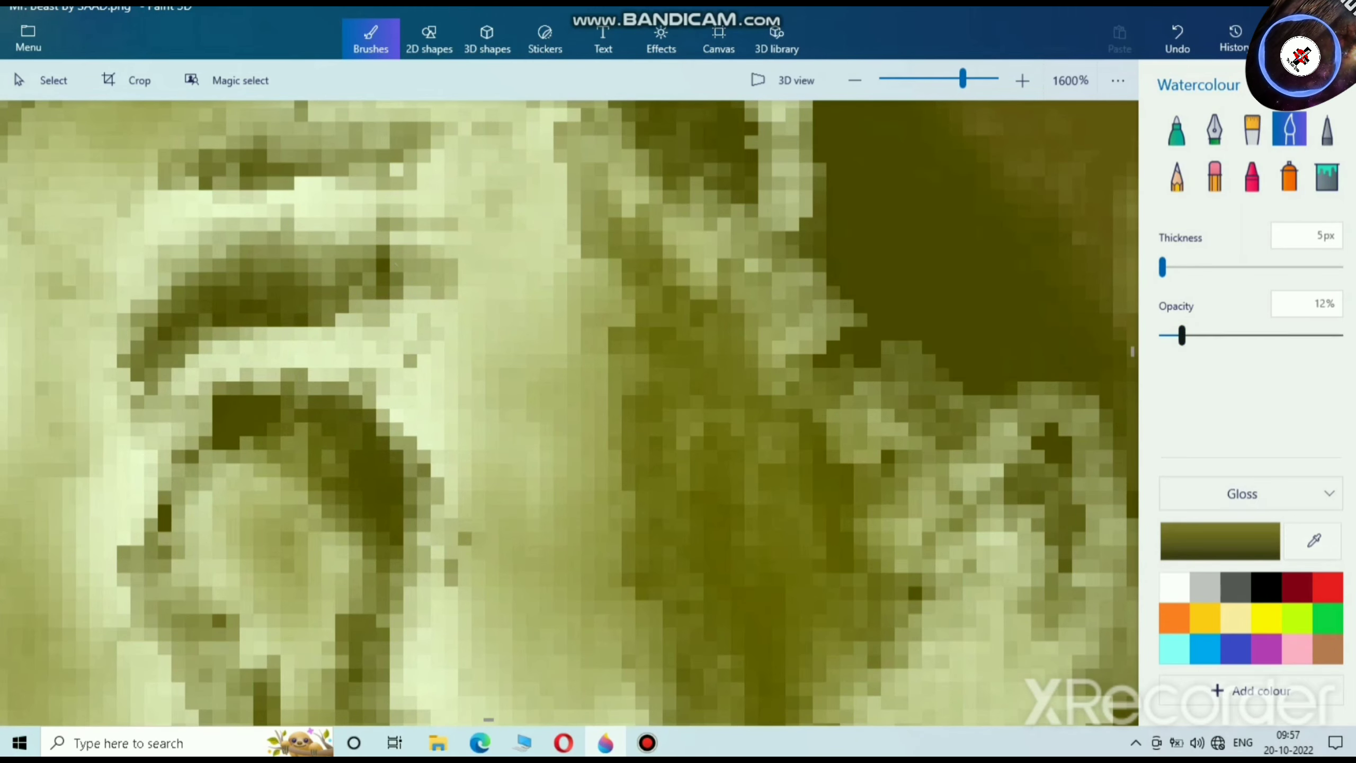
{"action": "key", "text": "ctrl+bracketright"}
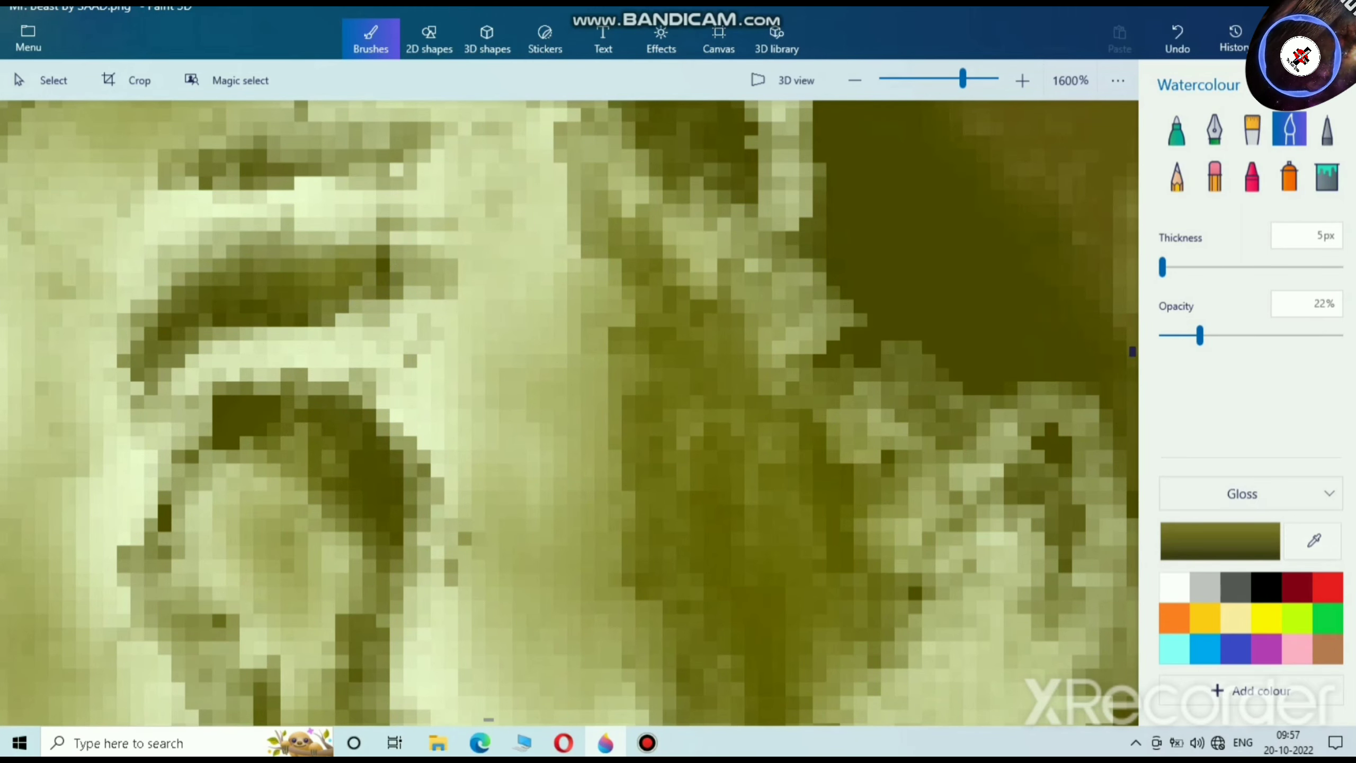
{"action": "left_click_drag", "start_coordinate": [1200, 335], "coordinate": [1340, 335]}
{"action": "mouse_move", "coordinate": [256, 306]}
{"action": "left_mouse_down"}
{"action": "mouse_move", "coordinate": [385, 277]}
{"action": "mouse_move", "coordinate": [200, 309]}
{"action": "mouse_move", "coordinate": [145, 338]}
{"action": "mouse_move", "coordinate": [333, 279]}
{"action": "mouse_move", "coordinate": [372, 283]}
{"action": "left_mouse_up"}
{"action": "scroll", "coordinate": [404, 342], "scroll_direction": "down", "scroll_amount": 2}
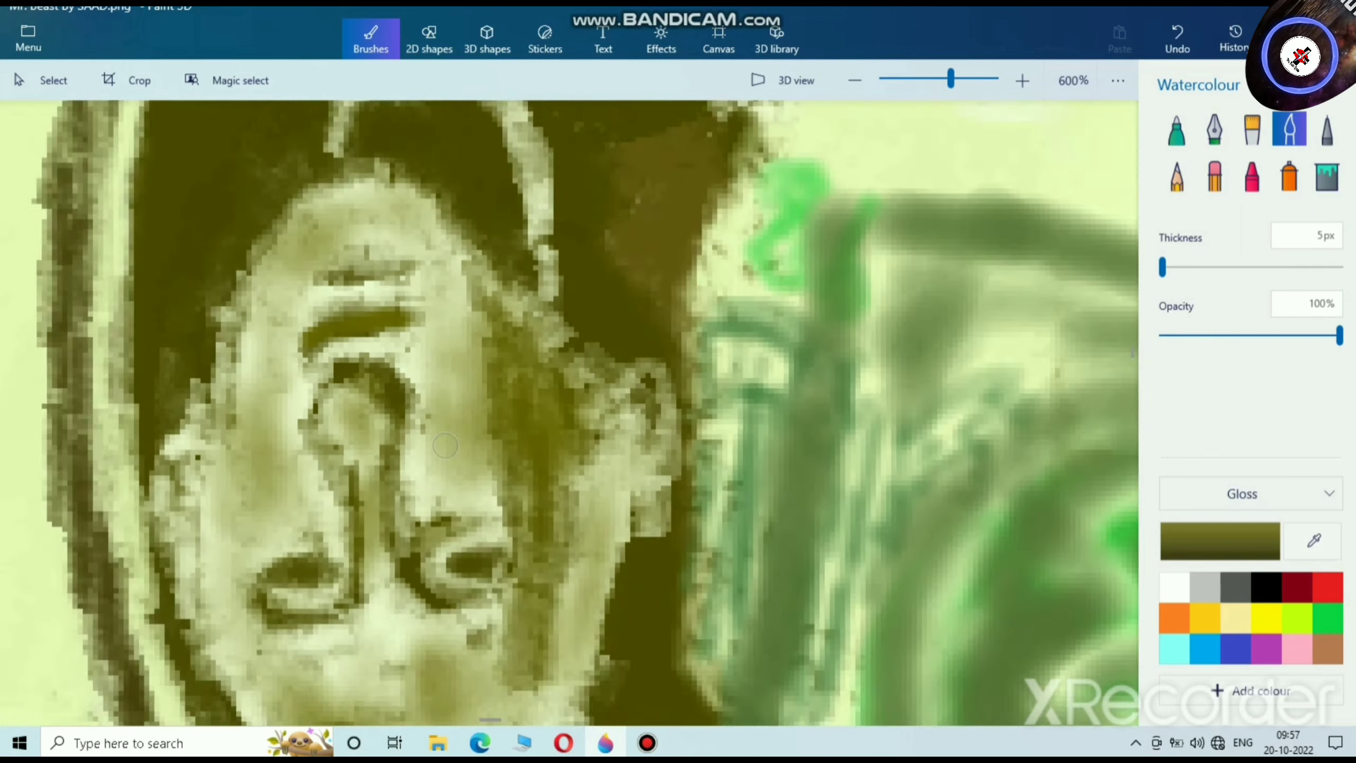
Step: Examine the shaded bill up close and against the whole portrait, including the bills at both ears
{"action": "scroll", "coordinate": [446, 445], "scroll_direction": "down", "scroll_amount": 3}
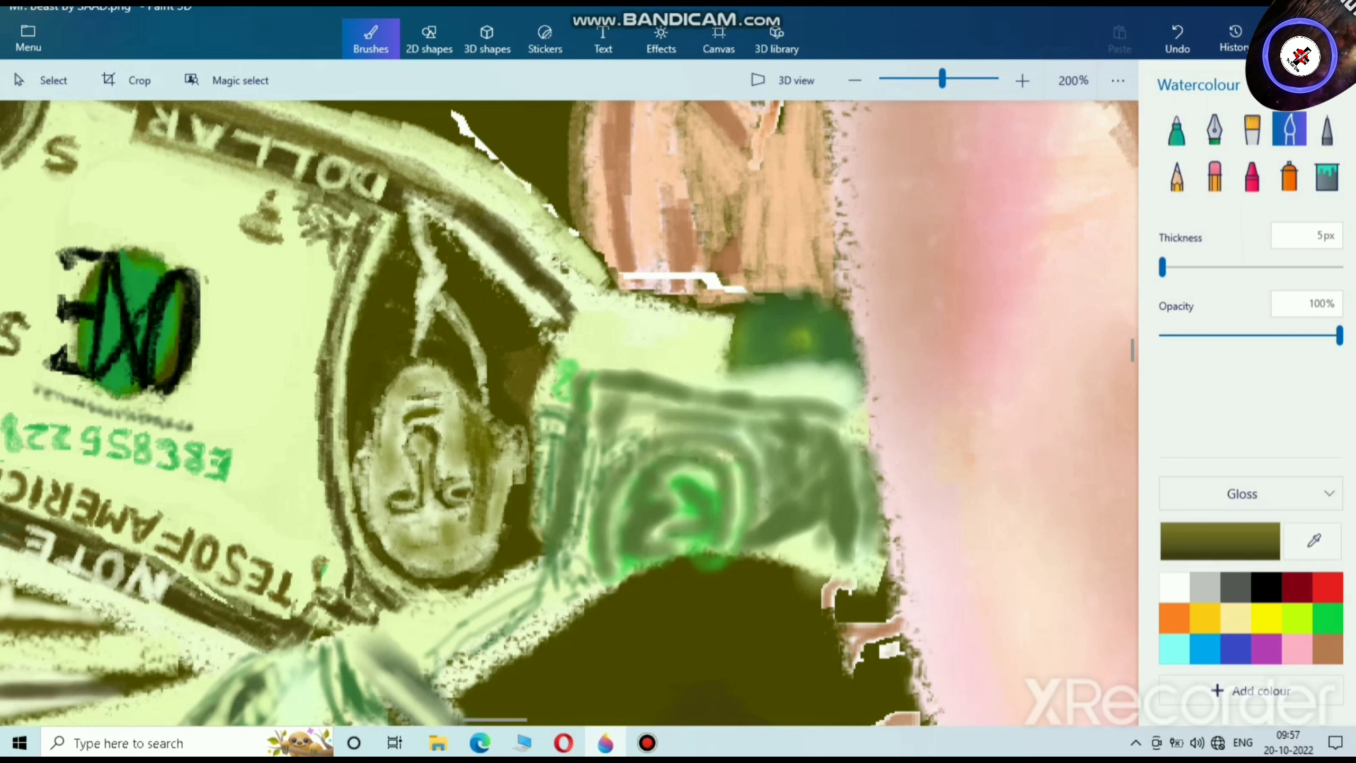
{"action": "scroll", "coordinate": [445, 445], "scroll_direction": "down", "scroll_amount": 2}
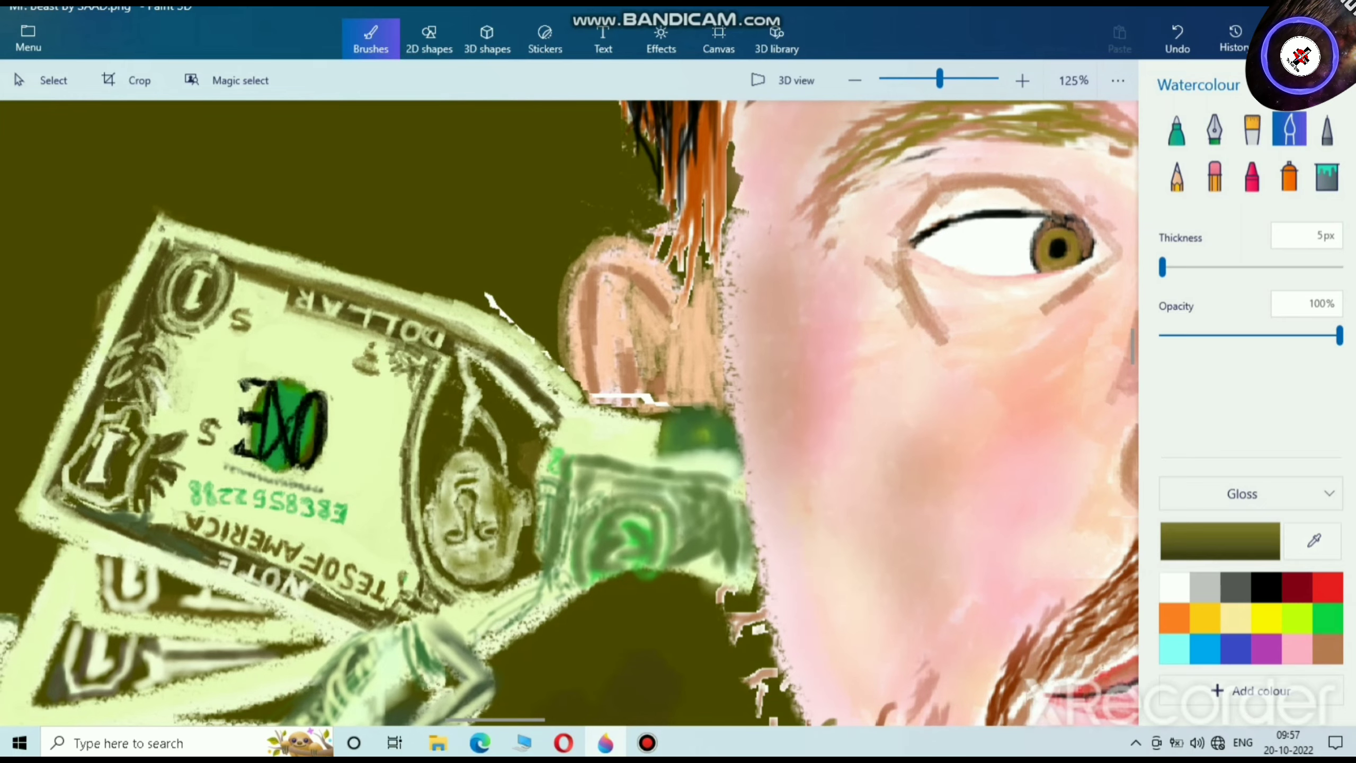
{"action": "scroll", "coordinate": [497, 472], "scroll_direction": "up", "scroll_amount": 2}
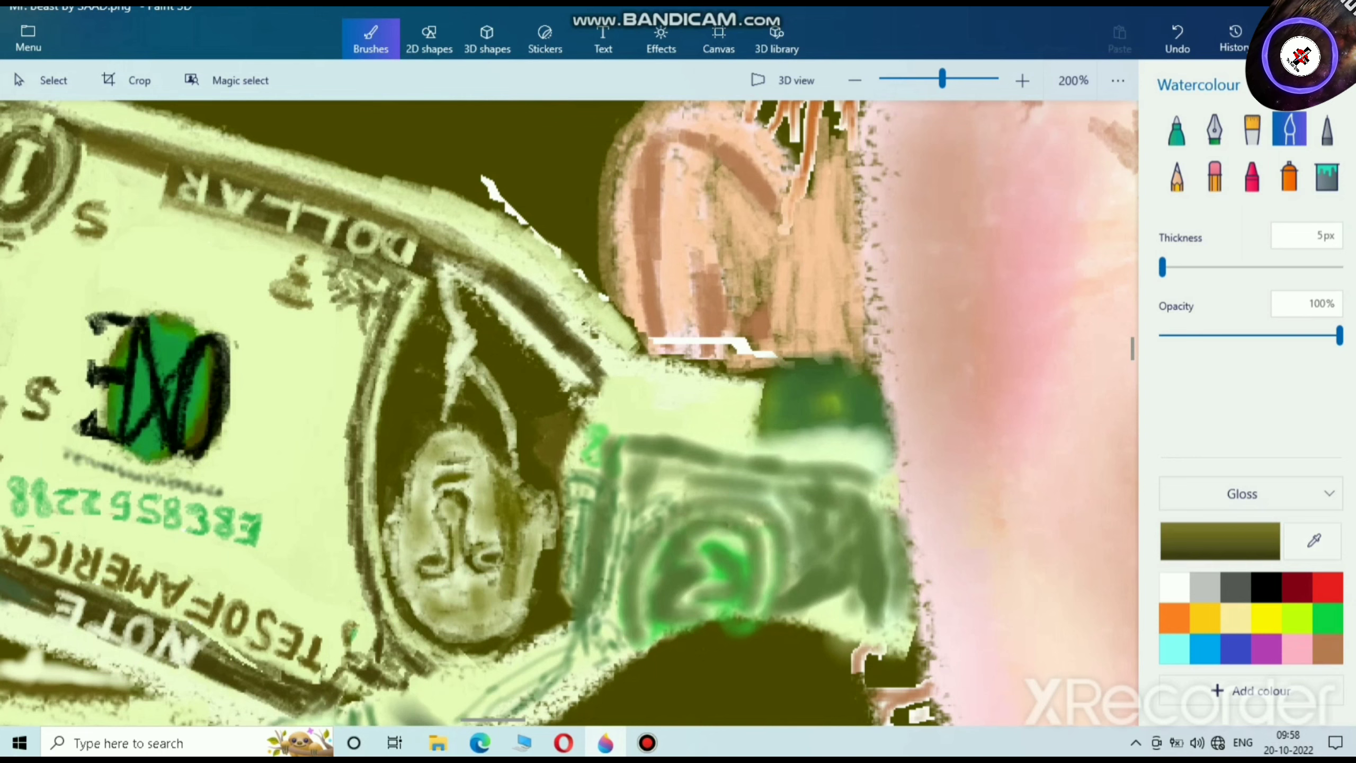
{"action": "scroll", "coordinate": [404, 433], "scroll_direction": "down", "scroll_amount": 4}
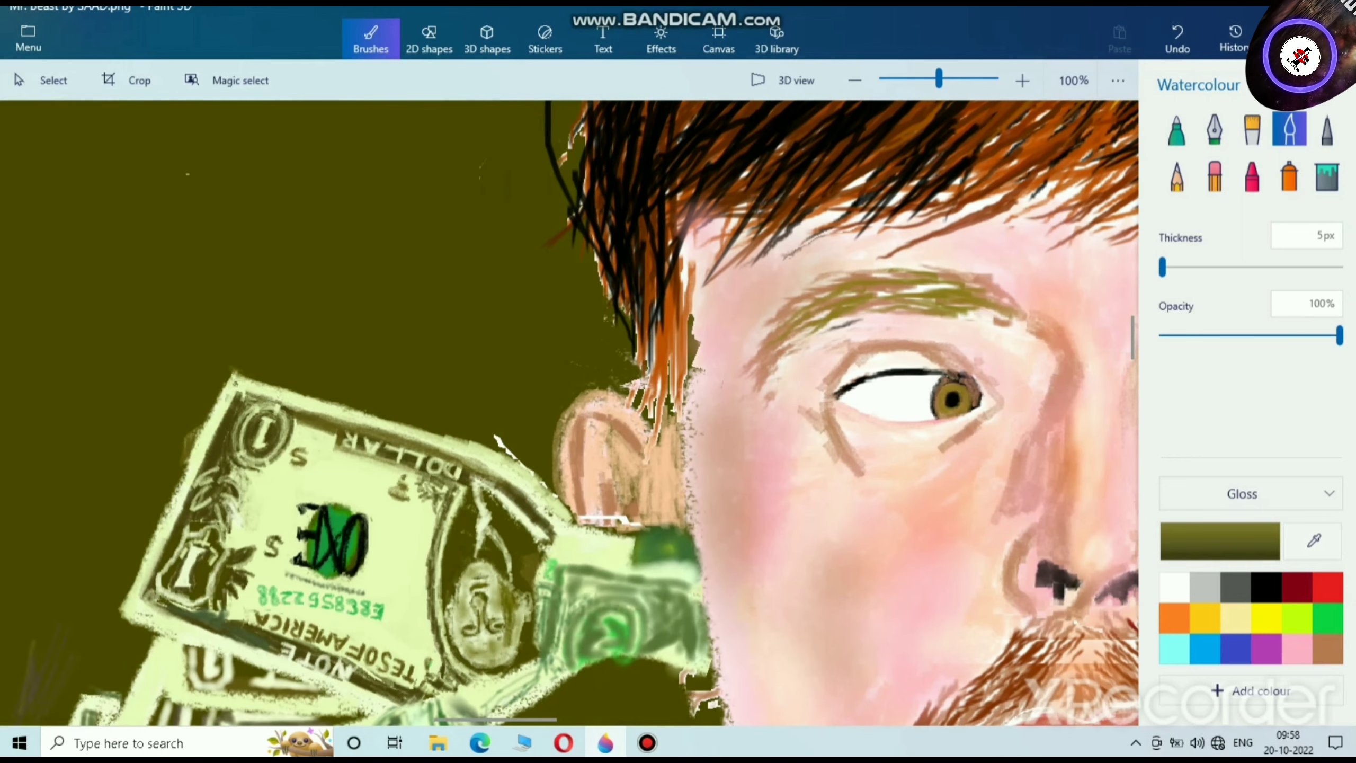
{"action": "scroll", "coordinate": [487, 498], "scroll_direction": "down", "scroll_amount": 2}
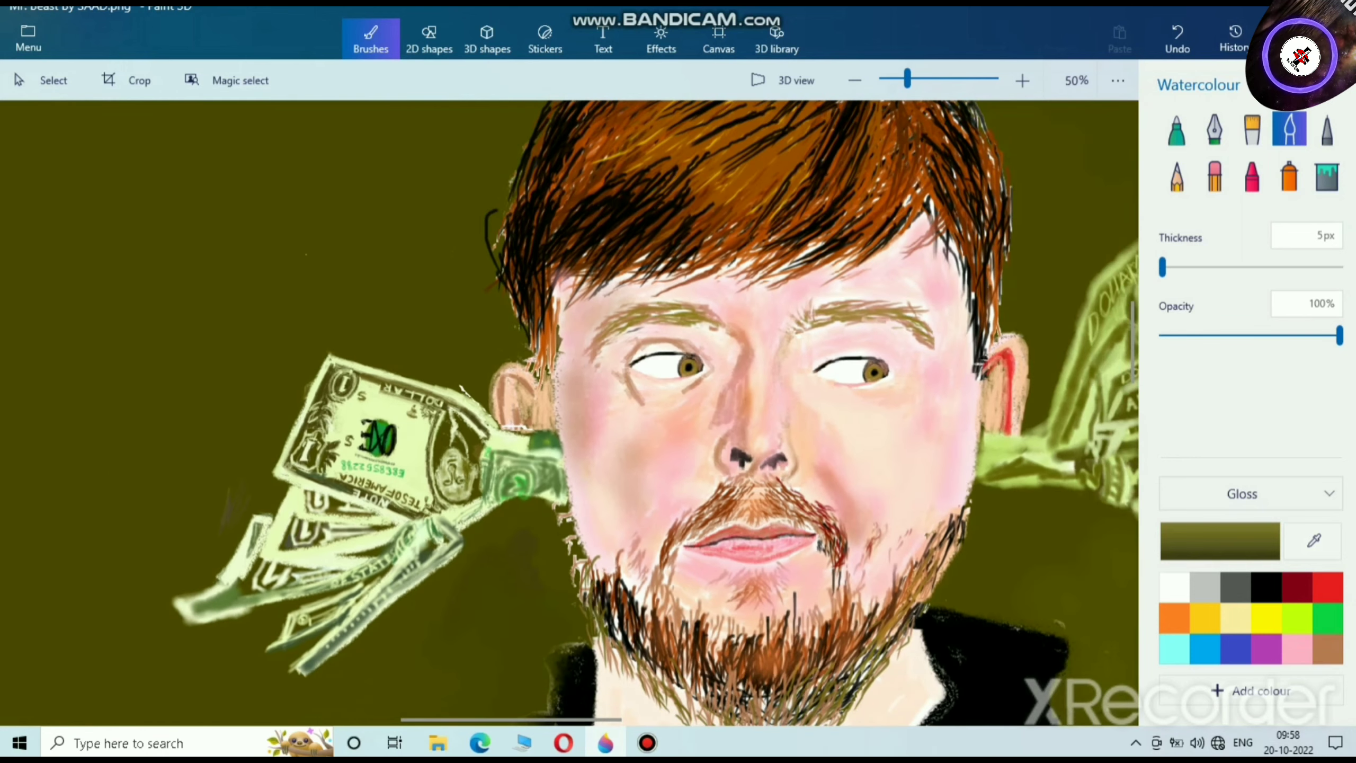
{"action": "scroll", "coordinate": [467, 440], "scroll_direction": "up", "scroll_amount": 2}
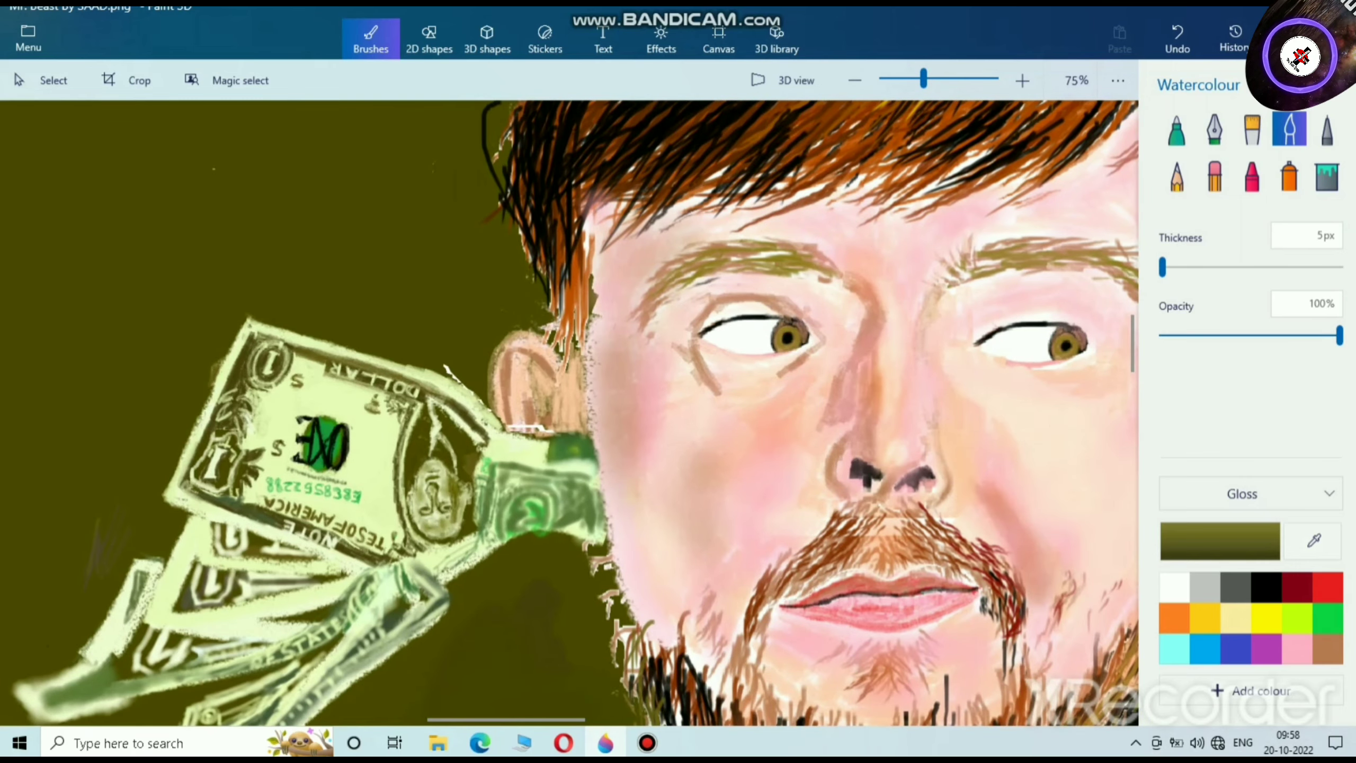
{"action": "scroll", "coordinate": [570, 413], "scroll_direction": "down", "scroll_amount": 1}
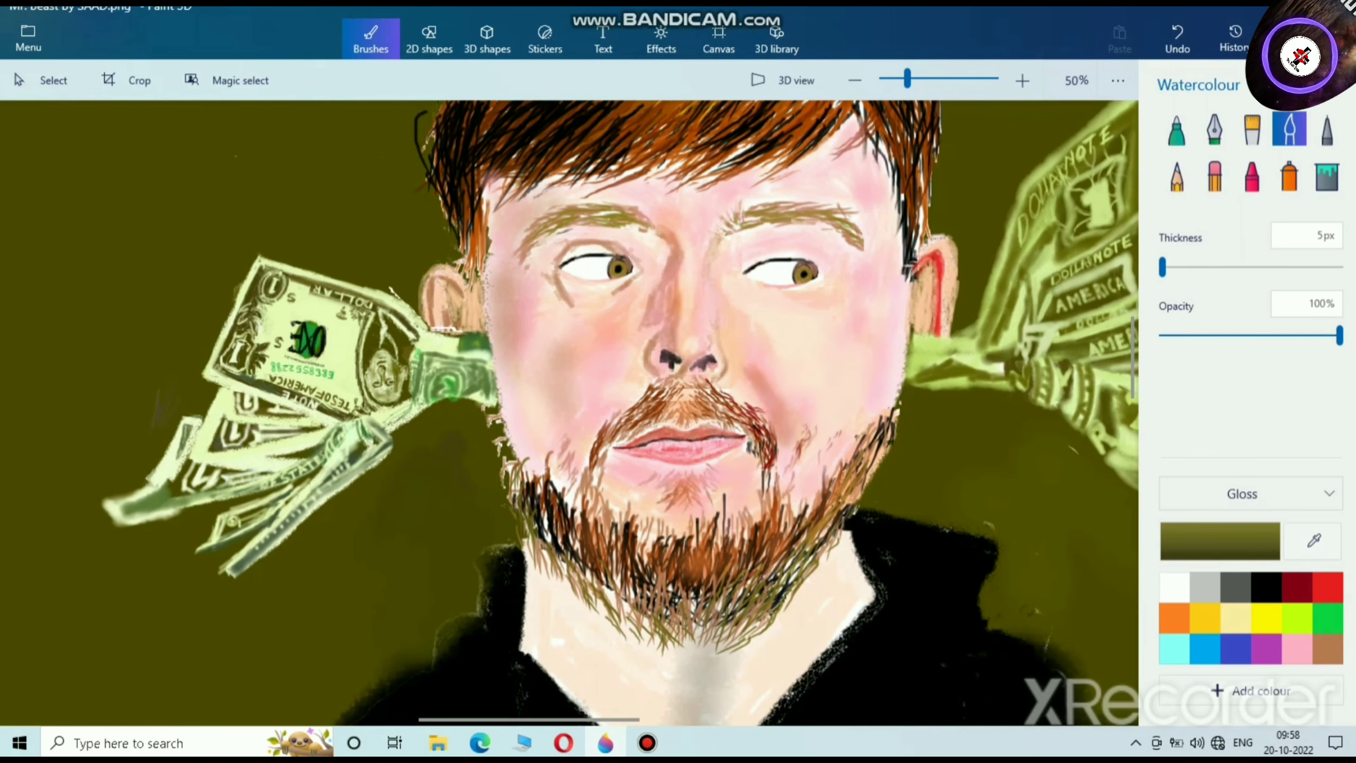
{"action": "mouse_move", "coordinate": [694, 374]}
{"action": "left_mouse_down"}
{"action": "mouse_move", "coordinate": [516, 314]}
{"action": "mouse_move", "coordinate": [541, 534]}
{"action": "left_mouse_up"}
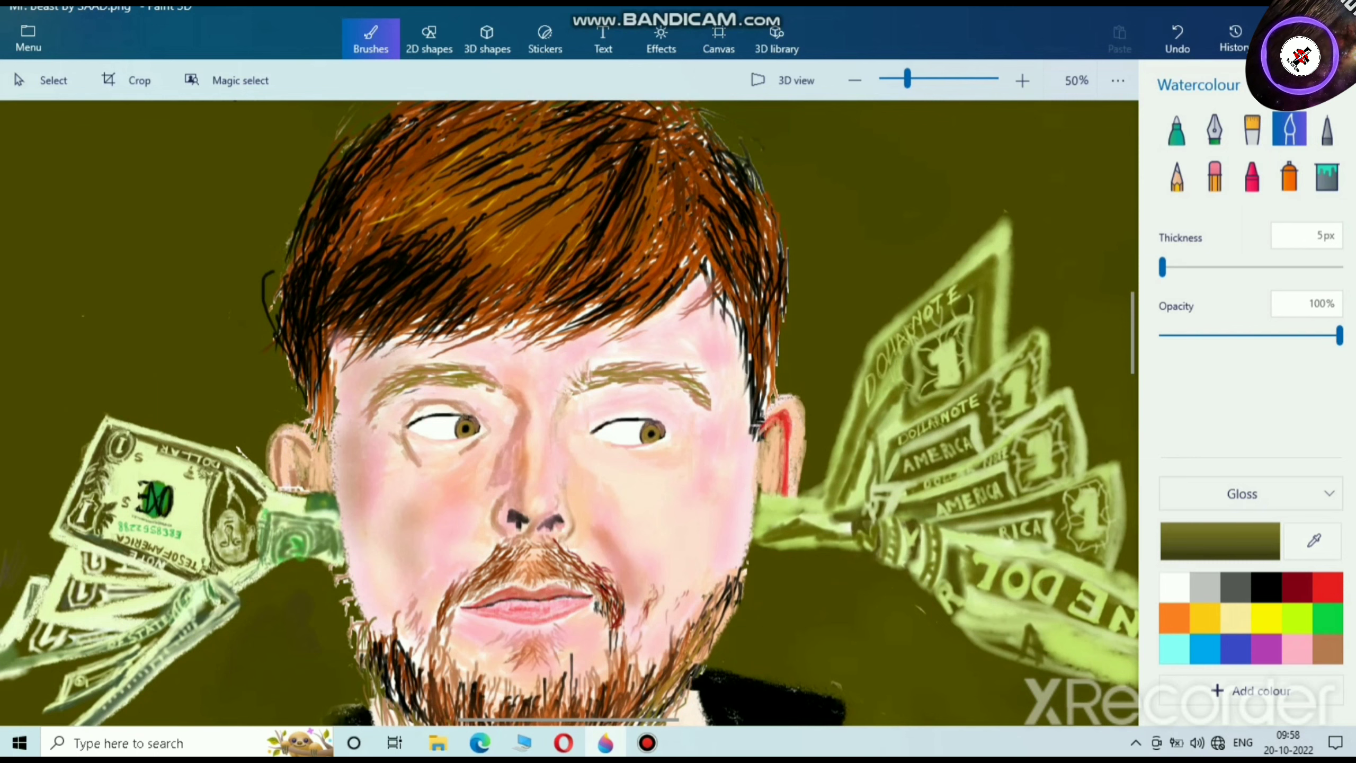
Step: Try to draw short lower eyelashes under the eye with the red-marked ear beside it, using a brown 5 px Pencil at 100% opacity
{"action": "left_click", "coordinate": [1328, 649]}
{"action": "left_click", "coordinate": [1176, 176]}
{"action": "left_click_drag", "start_coordinate": [1181, 267], "coordinate": [1168, 267]}
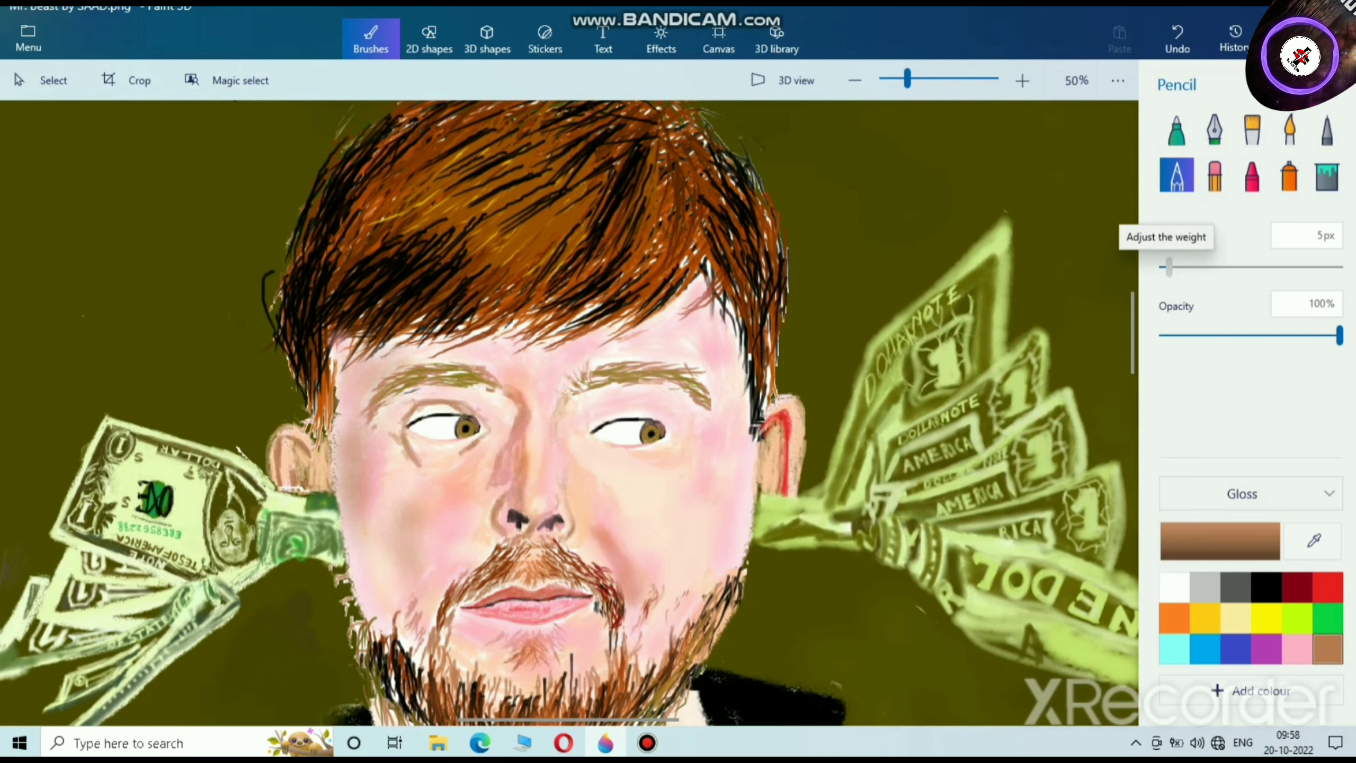
{"action": "scroll", "coordinate": [654, 410], "scroll_direction": "up", "scroll_amount": 5}
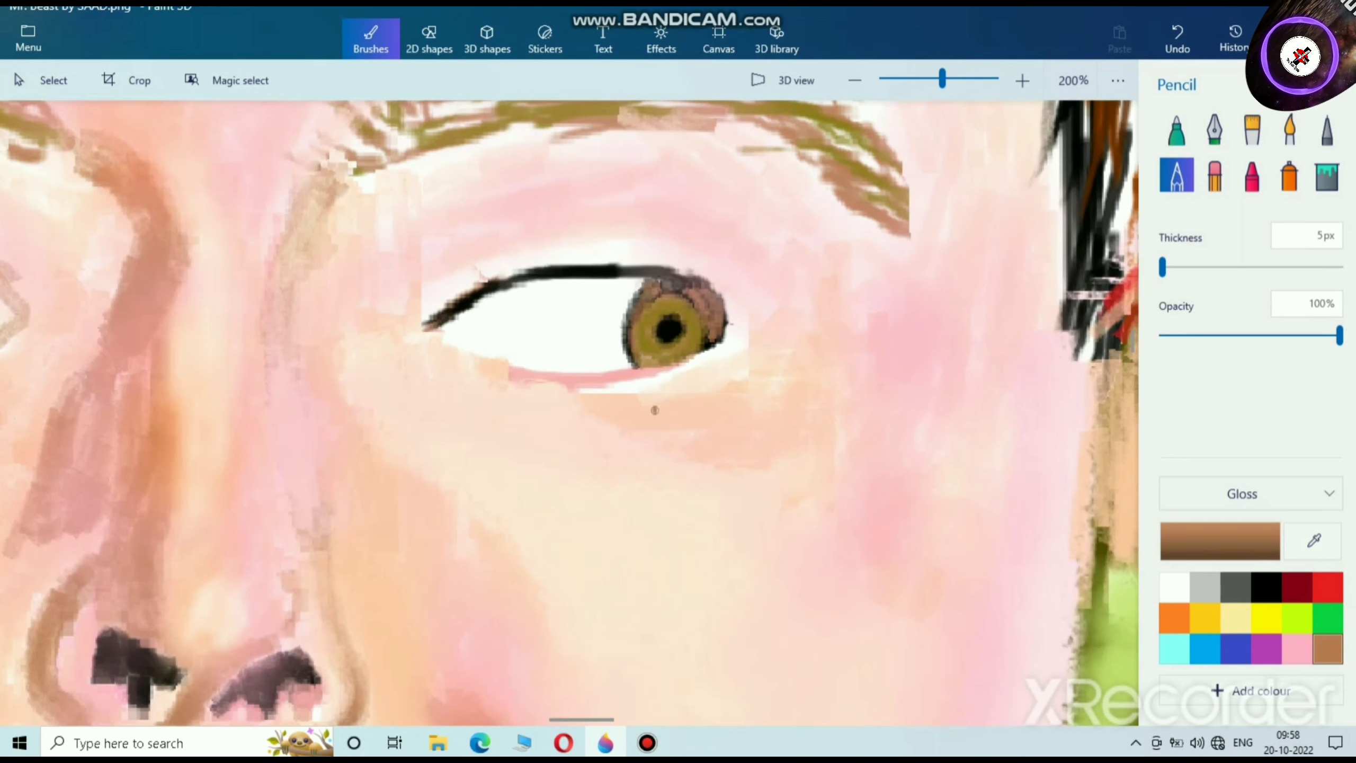
{"action": "left_click_drag", "start_coordinate": [698, 390], "coordinate": [691, 374]}
{"action": "left_click_drag", "start_coordinate": [714, 390], "coordinate": [708, 360]}
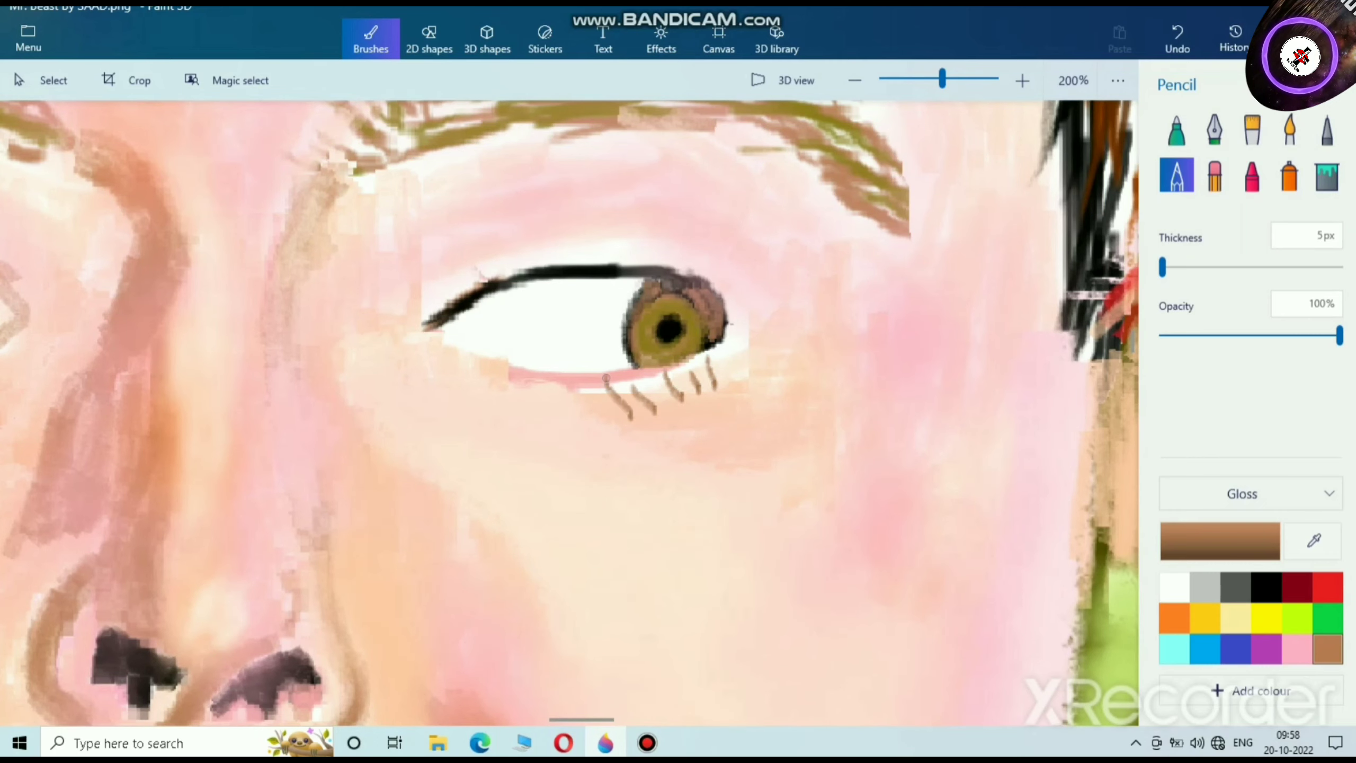
{"action": "left_click_drag", "start_coordinate": [608, 414], "coordinate": [591, 385]}
{"action": "mouse_move", "coordinate": [589, 411]}
{"action": "left_mouse_down"}
{"action": "mouse_move", "coordinate": [562, 387]}
{"action": "mouse_move", "coordinate": [498, 377]}
{"action": "left_mouse_up"}
{"action": "mouse_move", "coordinate": [494, 394]}
{"action": "left_mouse_down"}
{"action": "mouse_move", "coordinate": [474, 368]}
{"action": "mouse_move", "coordinate": [450, 379]}
{"action": "mouse_move", "coordinate": [450, 343]}
{"action": "left_mouse_up"}
{"action": "left_click_drag", "start_coordinate": [452, 381], "coordinate": [431, 340]}
{"action": "scroll", "coordinate": [688, 417], "scroll_direction": "down", "scroll_amount": 6}
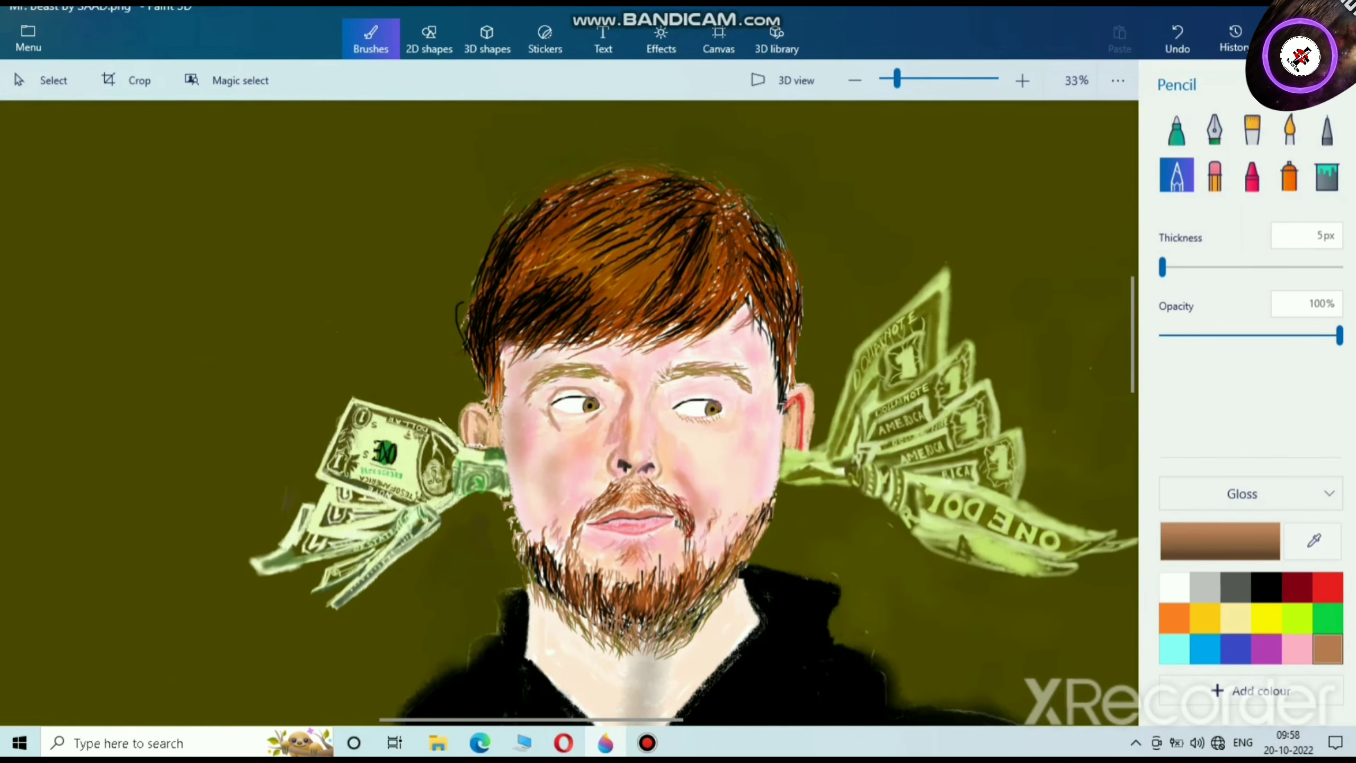
Step: Examine both eyes up close and the balance of the face and bill bundles across the portrait
{"action": "scroll", "coordinate": [716, 397], "scroll_direction": "up", "scroll_amount": 4}
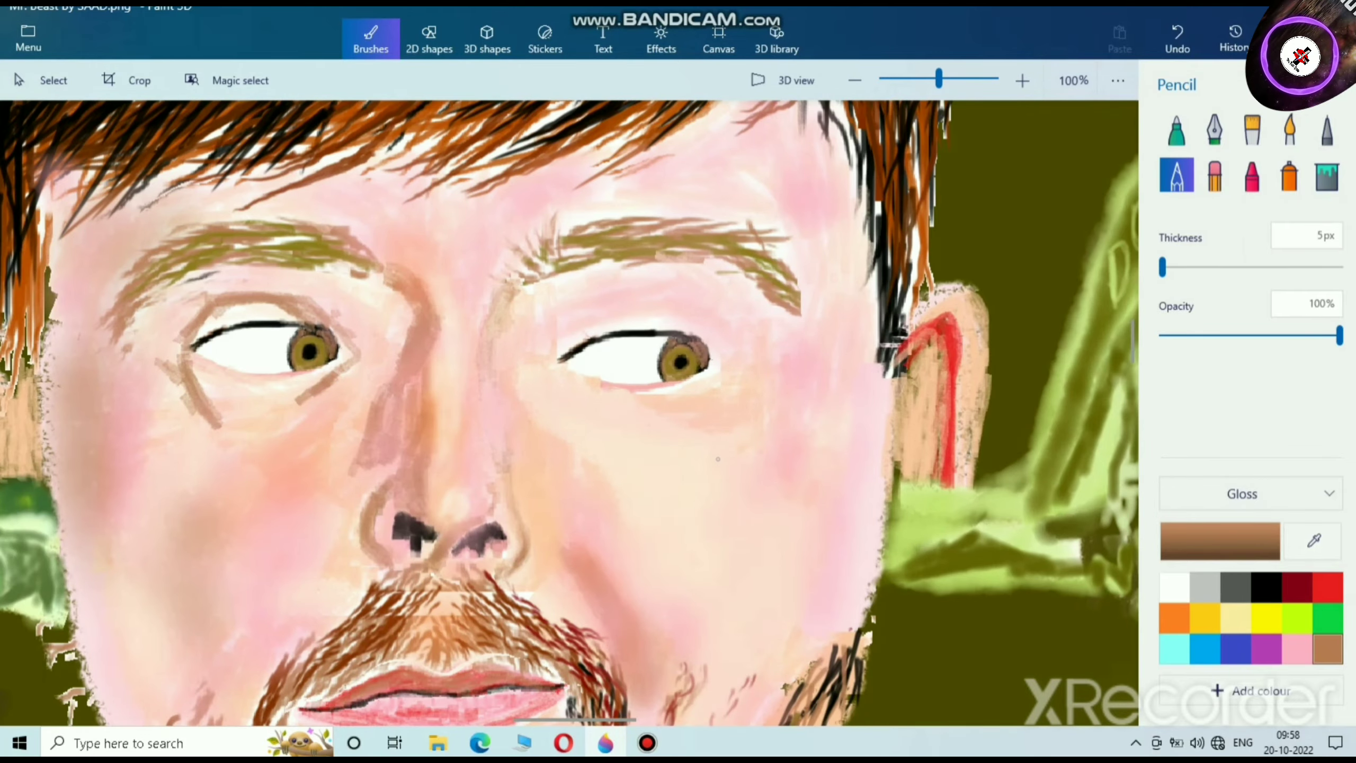
{"action": "scroll", "coordinate": [718, 458], "scroll_direction": "down", "scroll_amount": 3}
{"action": "scroll", "coordinate": [718, 458], "scroll_direction": "up", "scroll_amount": 1}
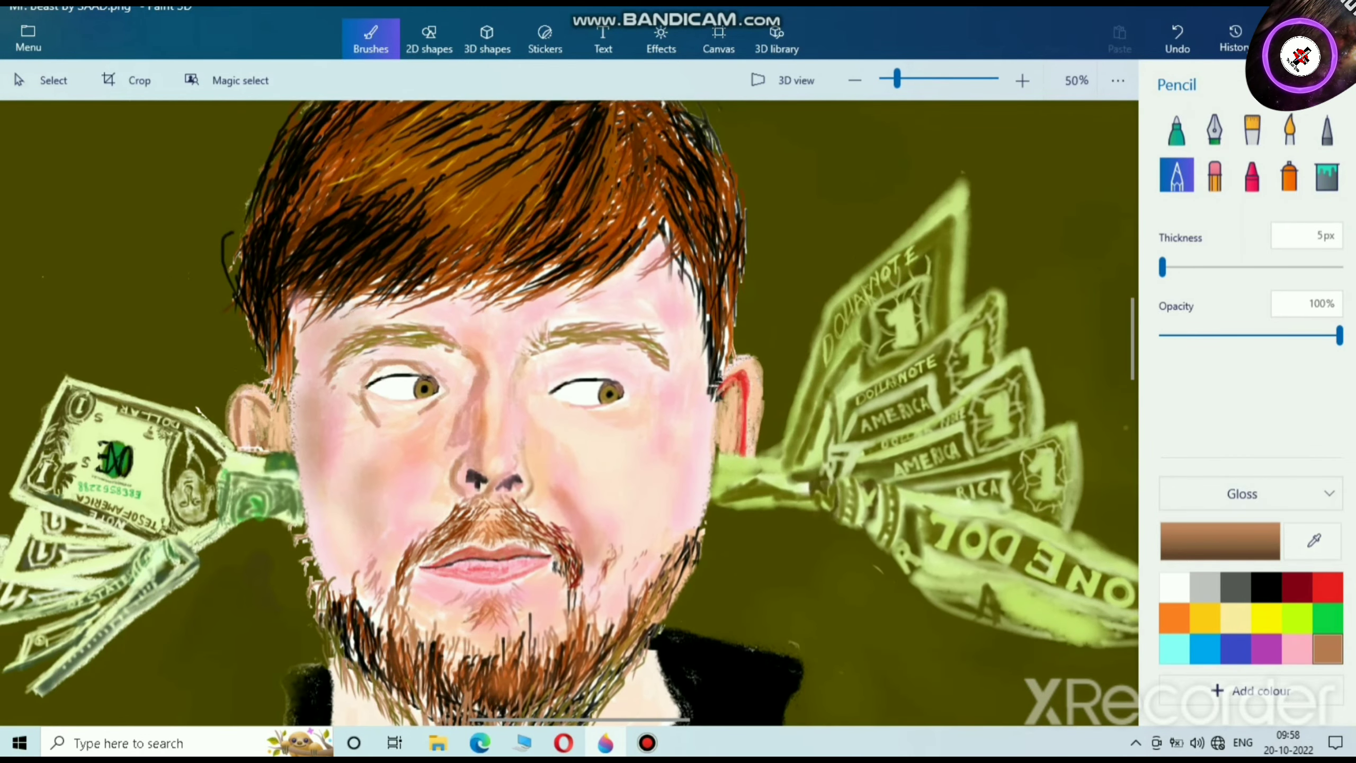
{"action": "scroll", "coordinate": [747, 446], "scroll_direction": "down", "scroll_amount": 2}
{"action": "left_click_drag", "start_coordinate": [896, 79], "coordinate": [901, 79]}
{"action": "scroll", "coordinate": [569, 412], "scroll_direction": "right", "scroll_amount": 2}
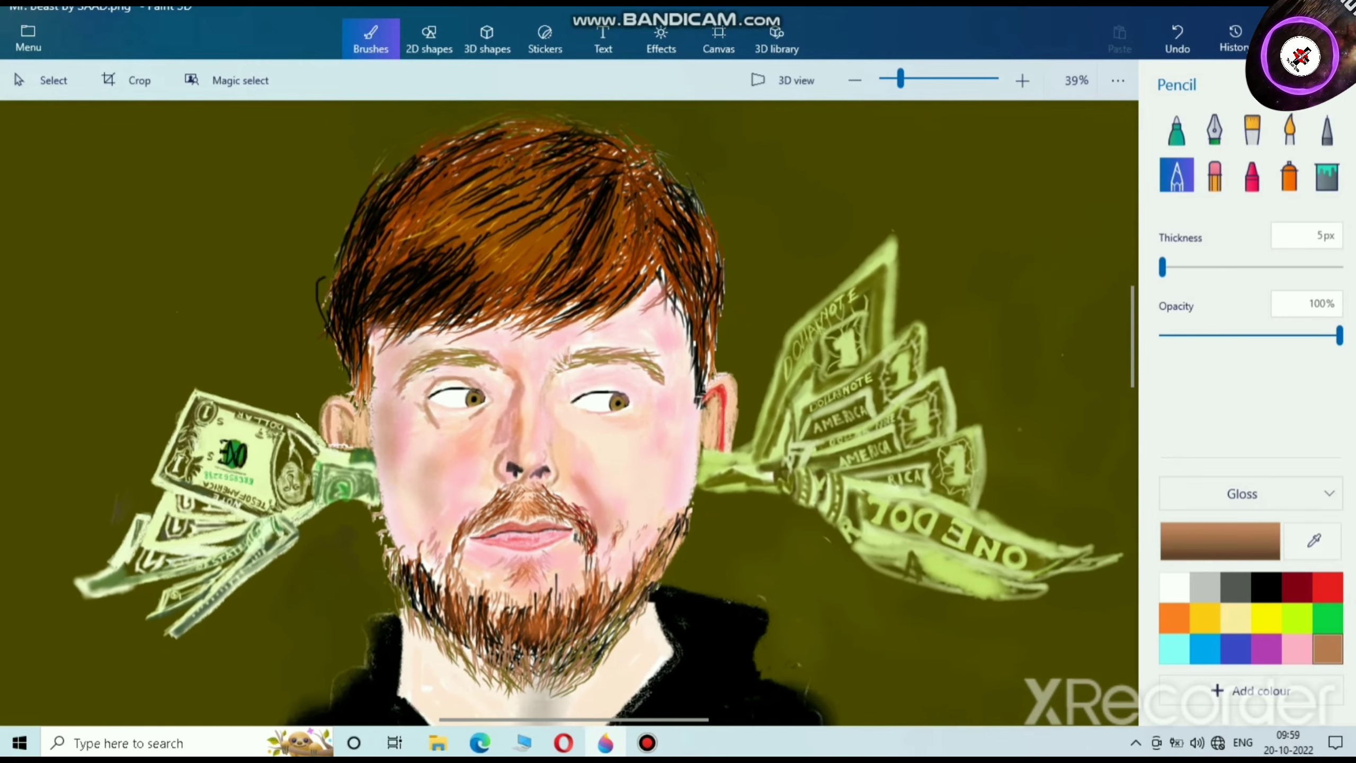
{"action": "left_click_drag", "start_coordinate": [901, 79], "coordinate": [902, 79]}
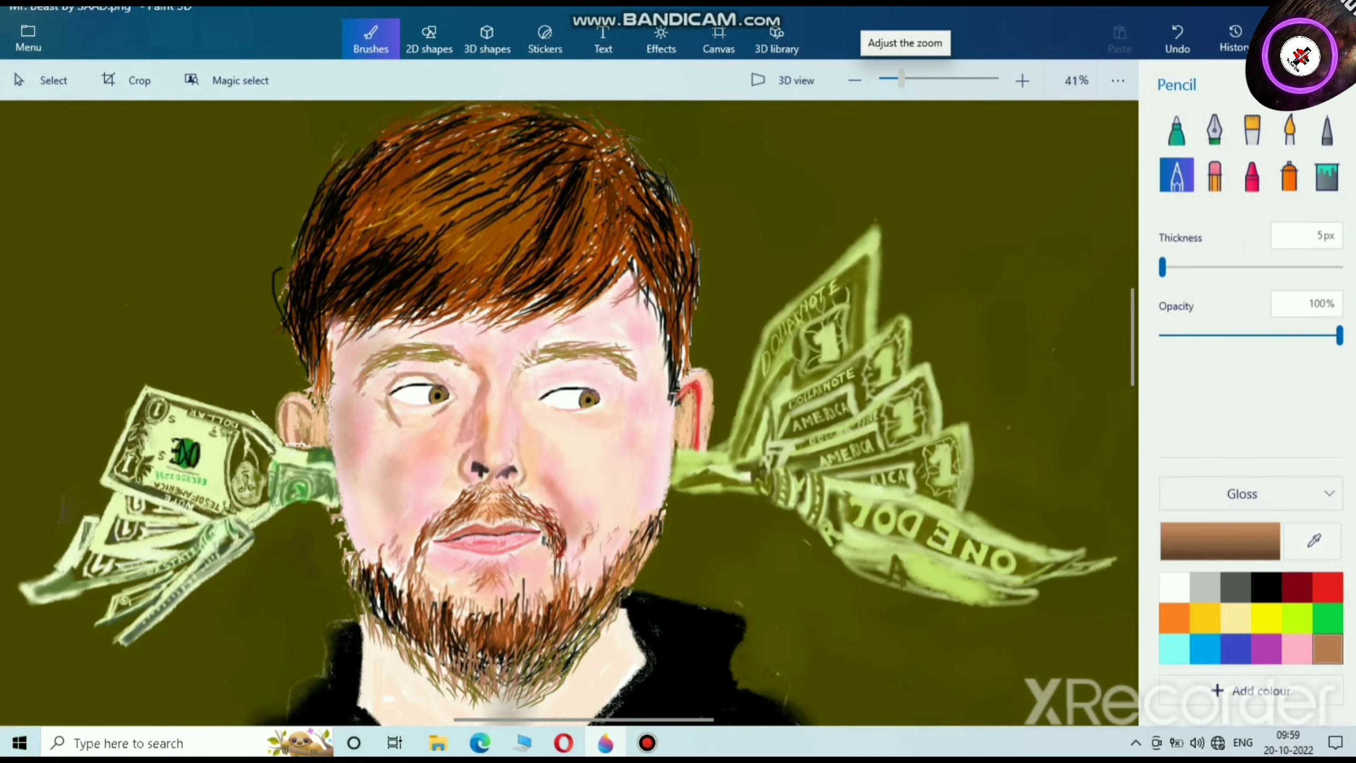
Step: Save the portrait to its existing PNG file
{"action": "scroll", "coordinate": [569, 413], "scroll_direction": "up", "scroll_amount": 1}
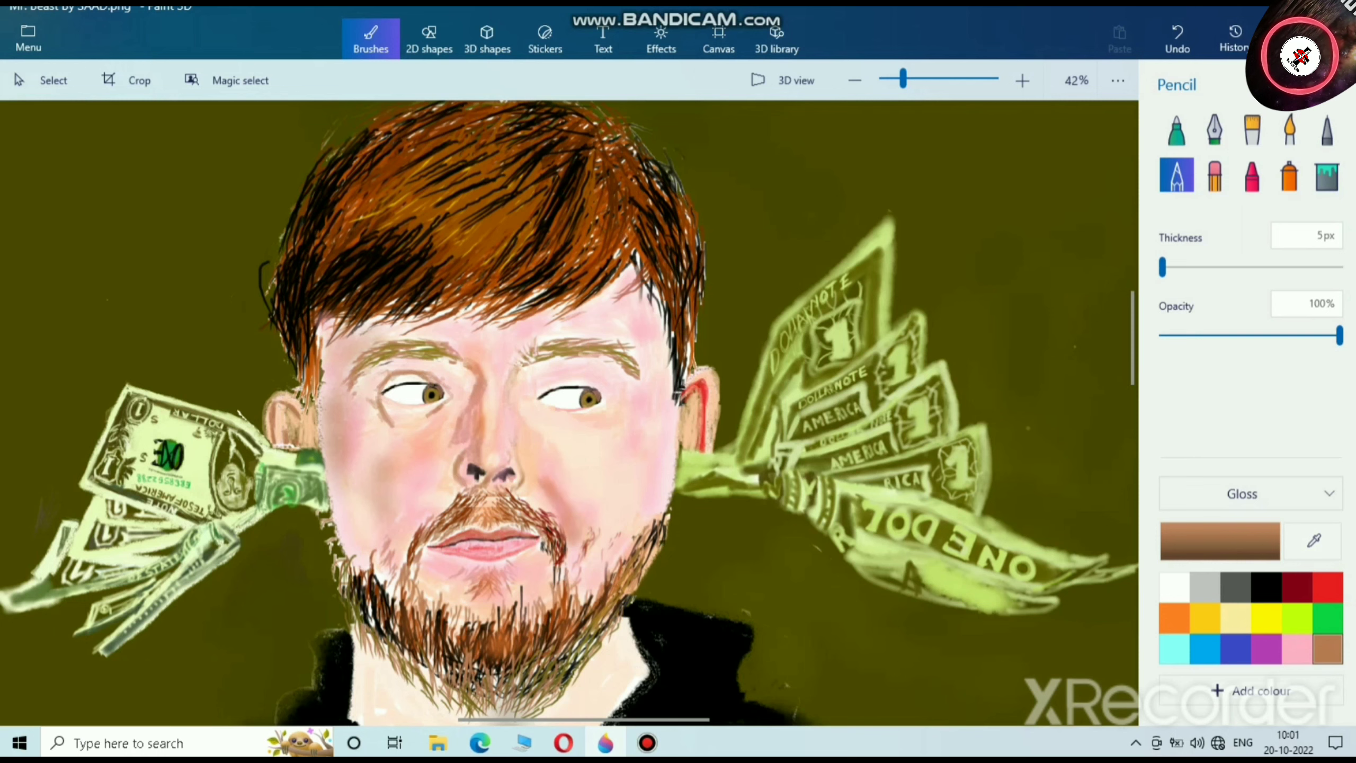
{"action": "scroll", "coordinate": [641, 369], "scroll_direction": "down", "scroll_amount": 6}
{"action": "scroll", "coordinate": [641, 368], "scroll_direction": "up", "scroll_amount": 4}
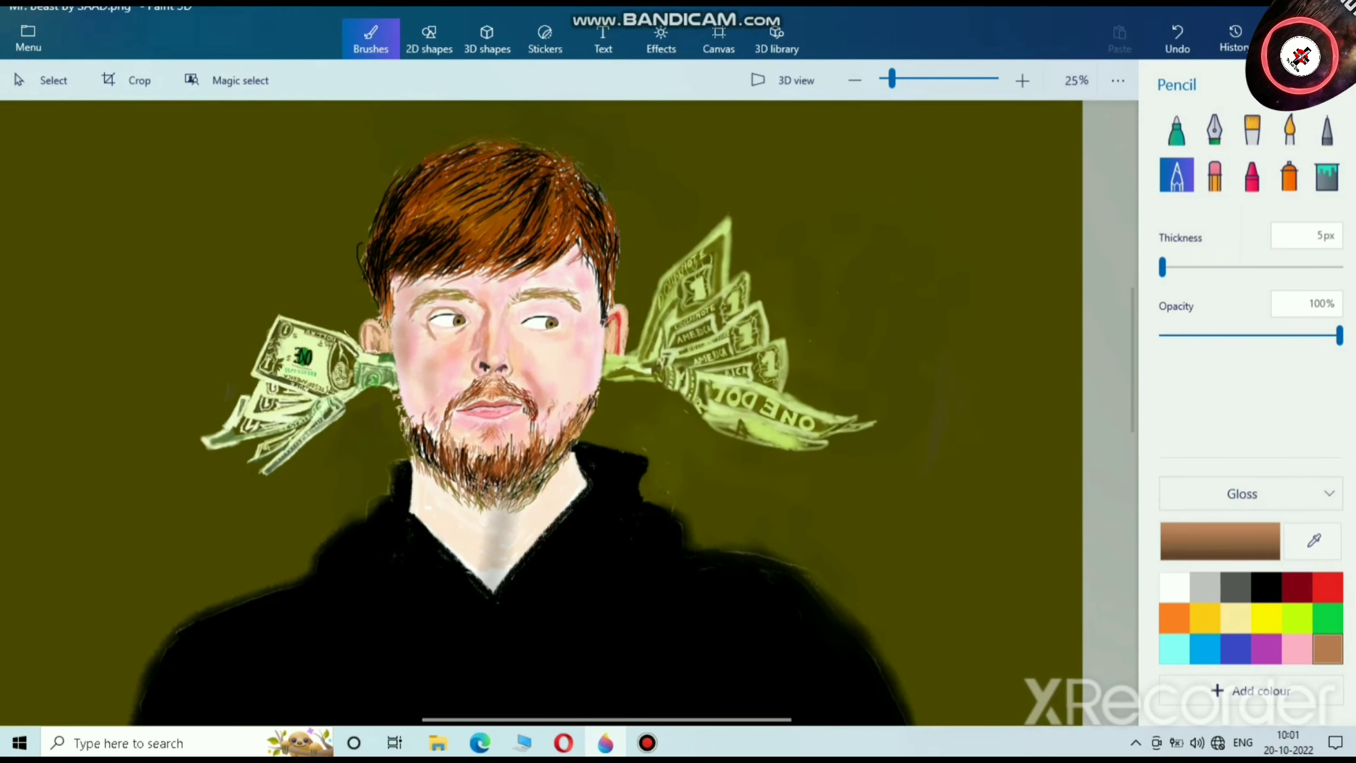
{"action": "key", "text": "ctrl+s"}
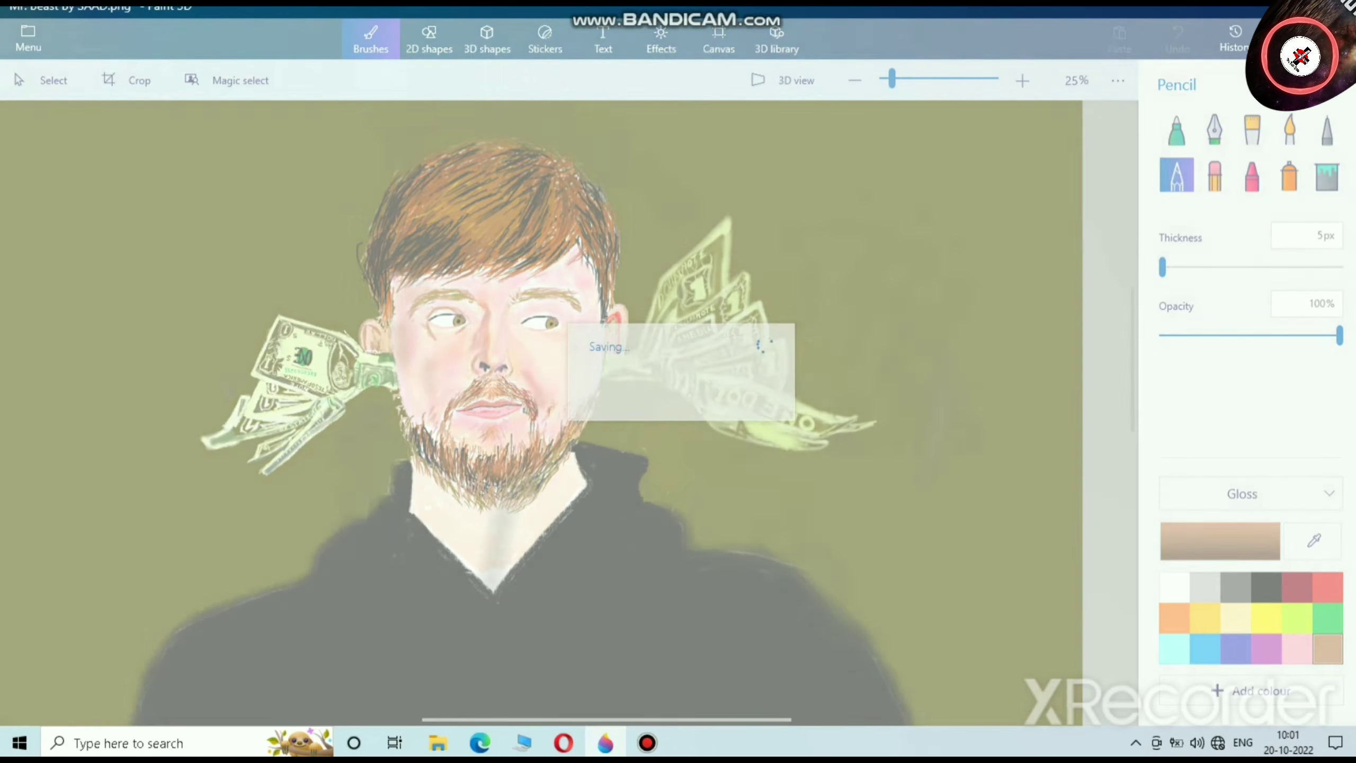
Step: Review the saved portrait, inspecting the face, the hair and the fanned bills beside both ears
{"action": "scroll", "coordinate": [699, 217], "scroll_direction": "up", "scroll_amount": 3}
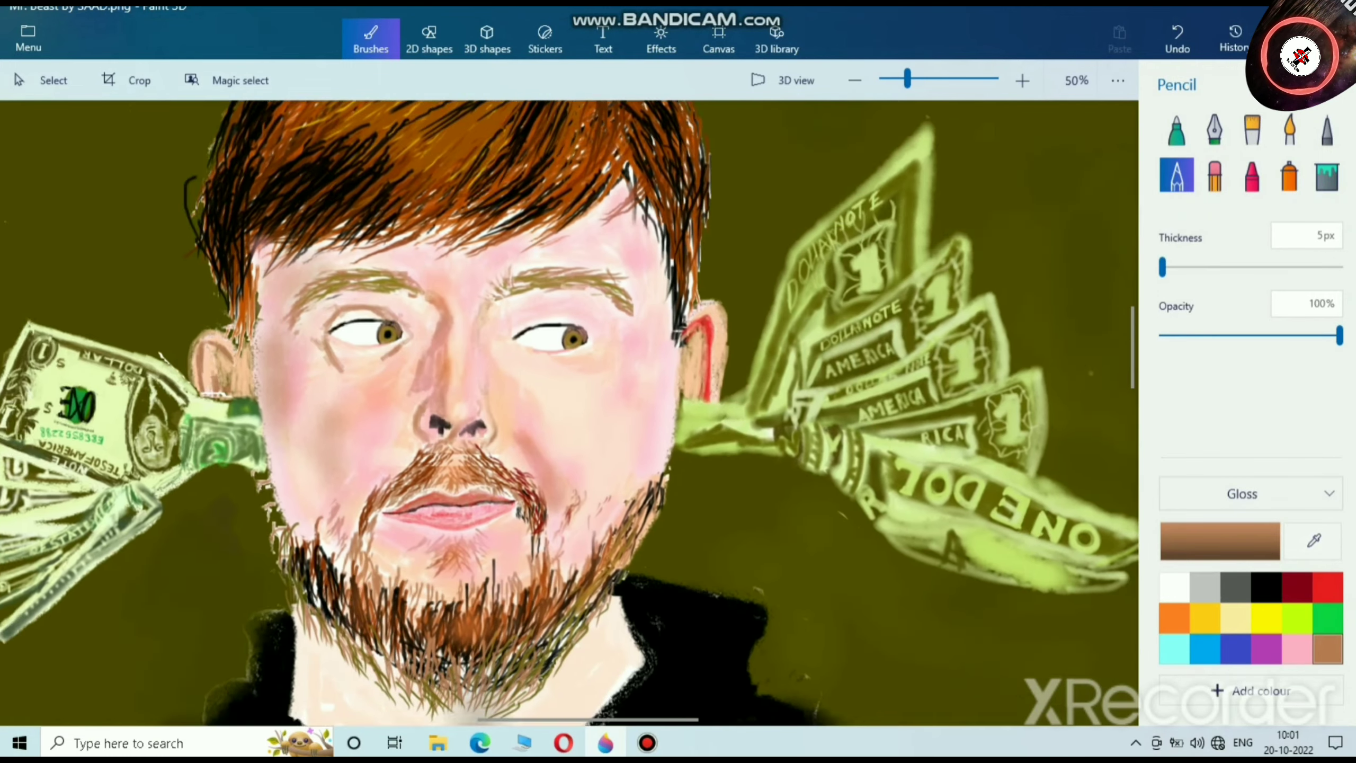
{"action": "scroll", "coordinate": [699, 216], "scroll_direction": "down", "scroll_amount": 3}
{"action": "scroll", "coordinate": [700, 216], "scroll_direction": "up", "scroll_amount": 3}
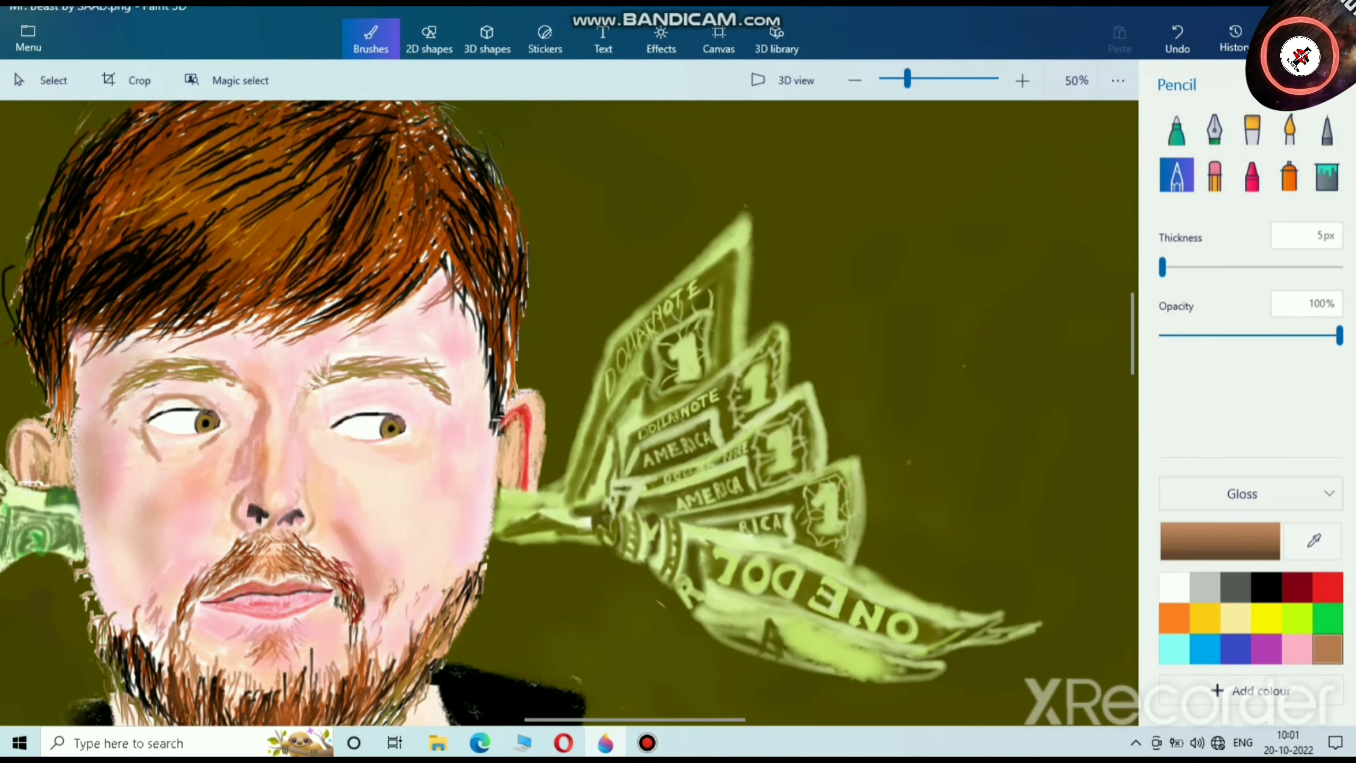
{"action": "left_click_drag", "start_coordinate": [907, 78], "coordinate": [901, 78]}
{"action": "scroll", "coordinate": [641, 411], "scroll_direction": "left", "scroll_amount": 4}
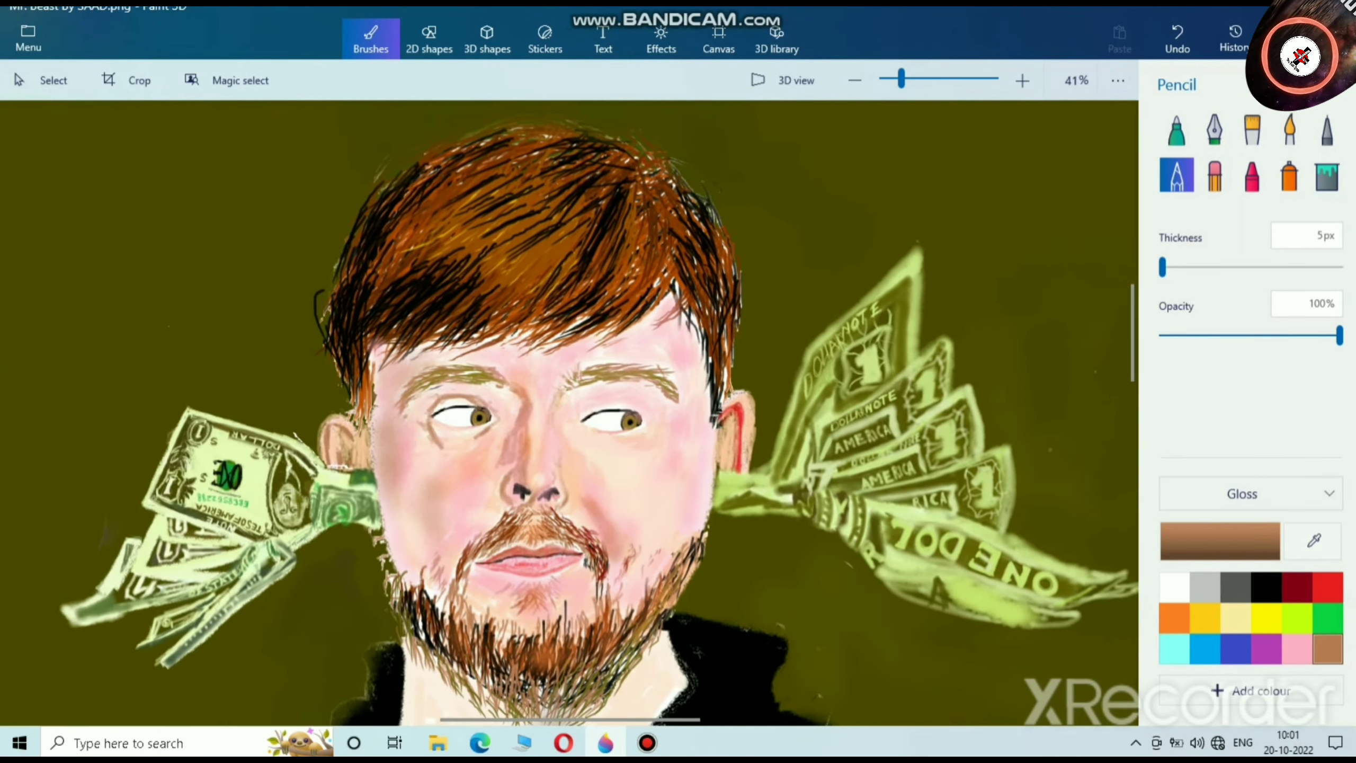
{"action": "scroll", "coordinate": [569, 413], "scroll_direction": "right", "scroll_amount": 2}
{"action": "left_click_drag", "start_coordinate": [902, 78], "coordinate": [903, 79]}
{"action": "scroll", "coordinate": [569, 413], "scroll_direction": "left", "scroll_amount": 2}
{"action": "scroll", "coordinate": [569, 413], "scroll_direction": "right", "scroll_amount": 1}
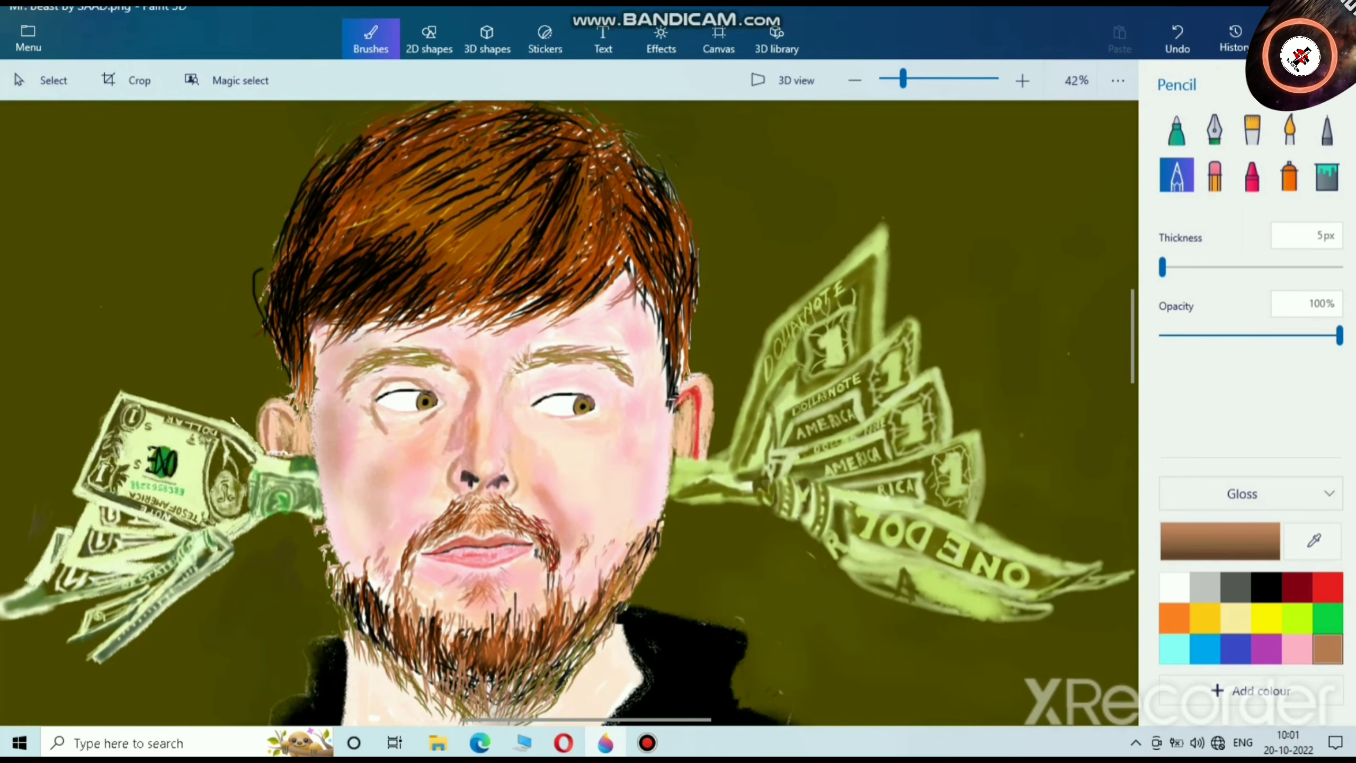
Step: Save the finished portrait once more
{"action": "scroll", "coordinate": [570, 413], "scroll_direction": "left", "scroll_amount": 1}
{"action": "scroll", "coordinate": [570, 413], "scroll_direction": "down", "scroll_amount": 1}
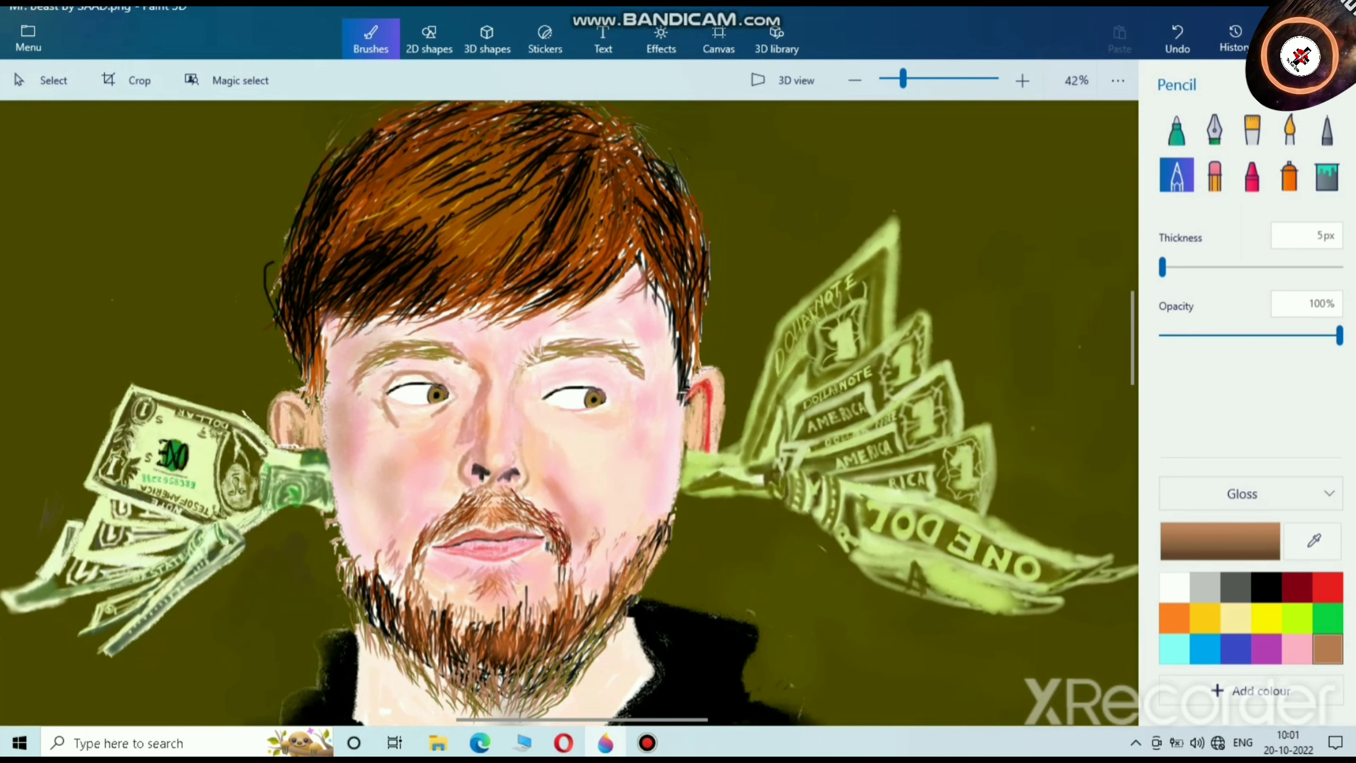
{"action": "scroll", "coordinate": [570, 412], "scroll_direction": "up", "scroll_amount": 1}
{"action": "scroll", "coordinate": [569, 413], "scroll_direction": "down", "scroll_amount": 1}
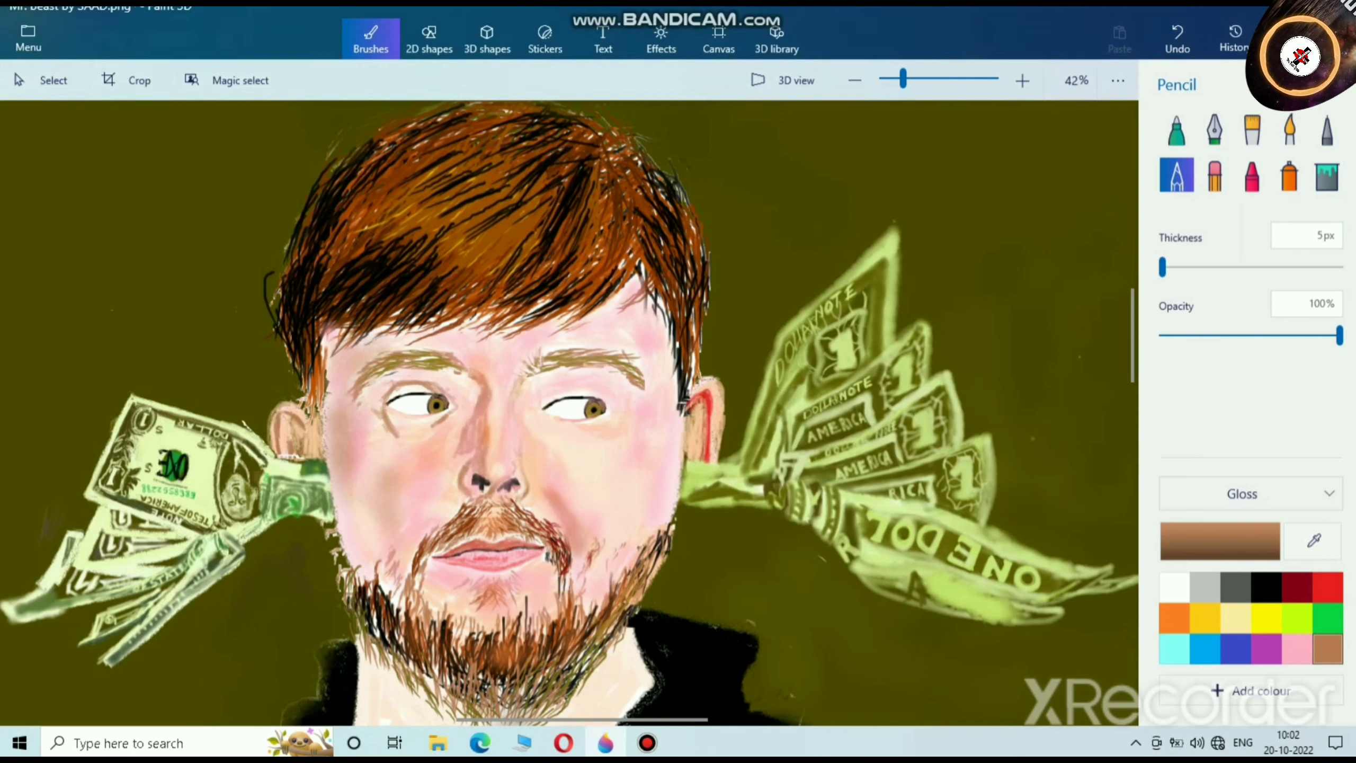
{"action": "key", "text": "ctrl+s"}
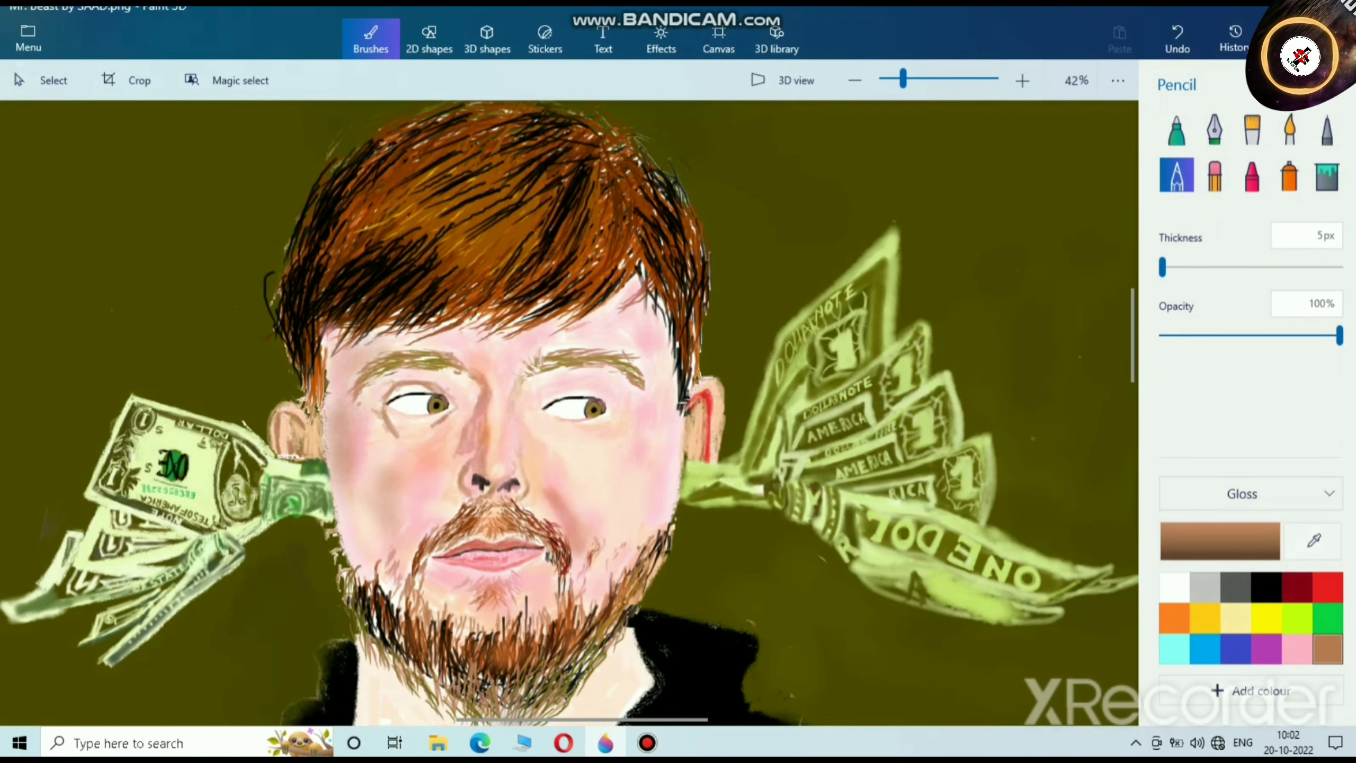